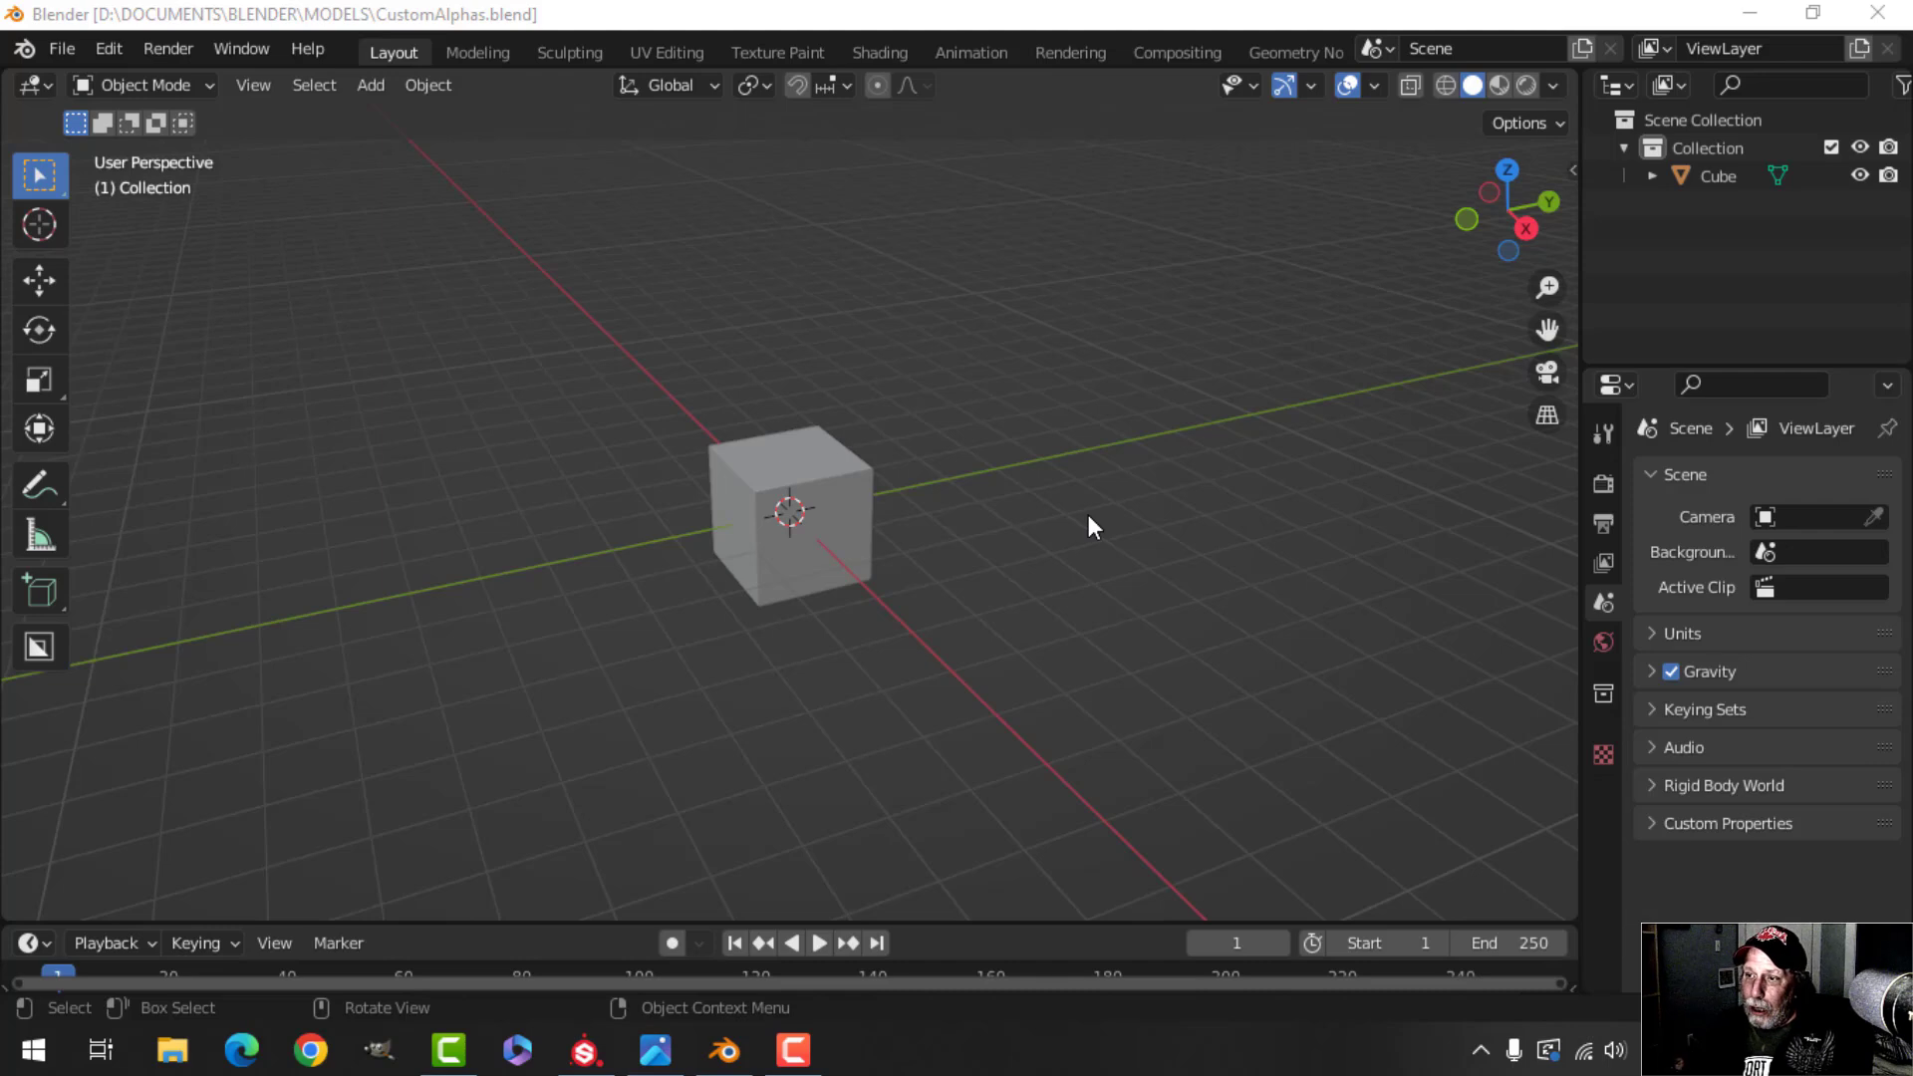
Narrow the cube along X to a little over half its width and raise it 1 m to rest on the ground
left_click(869, 518)
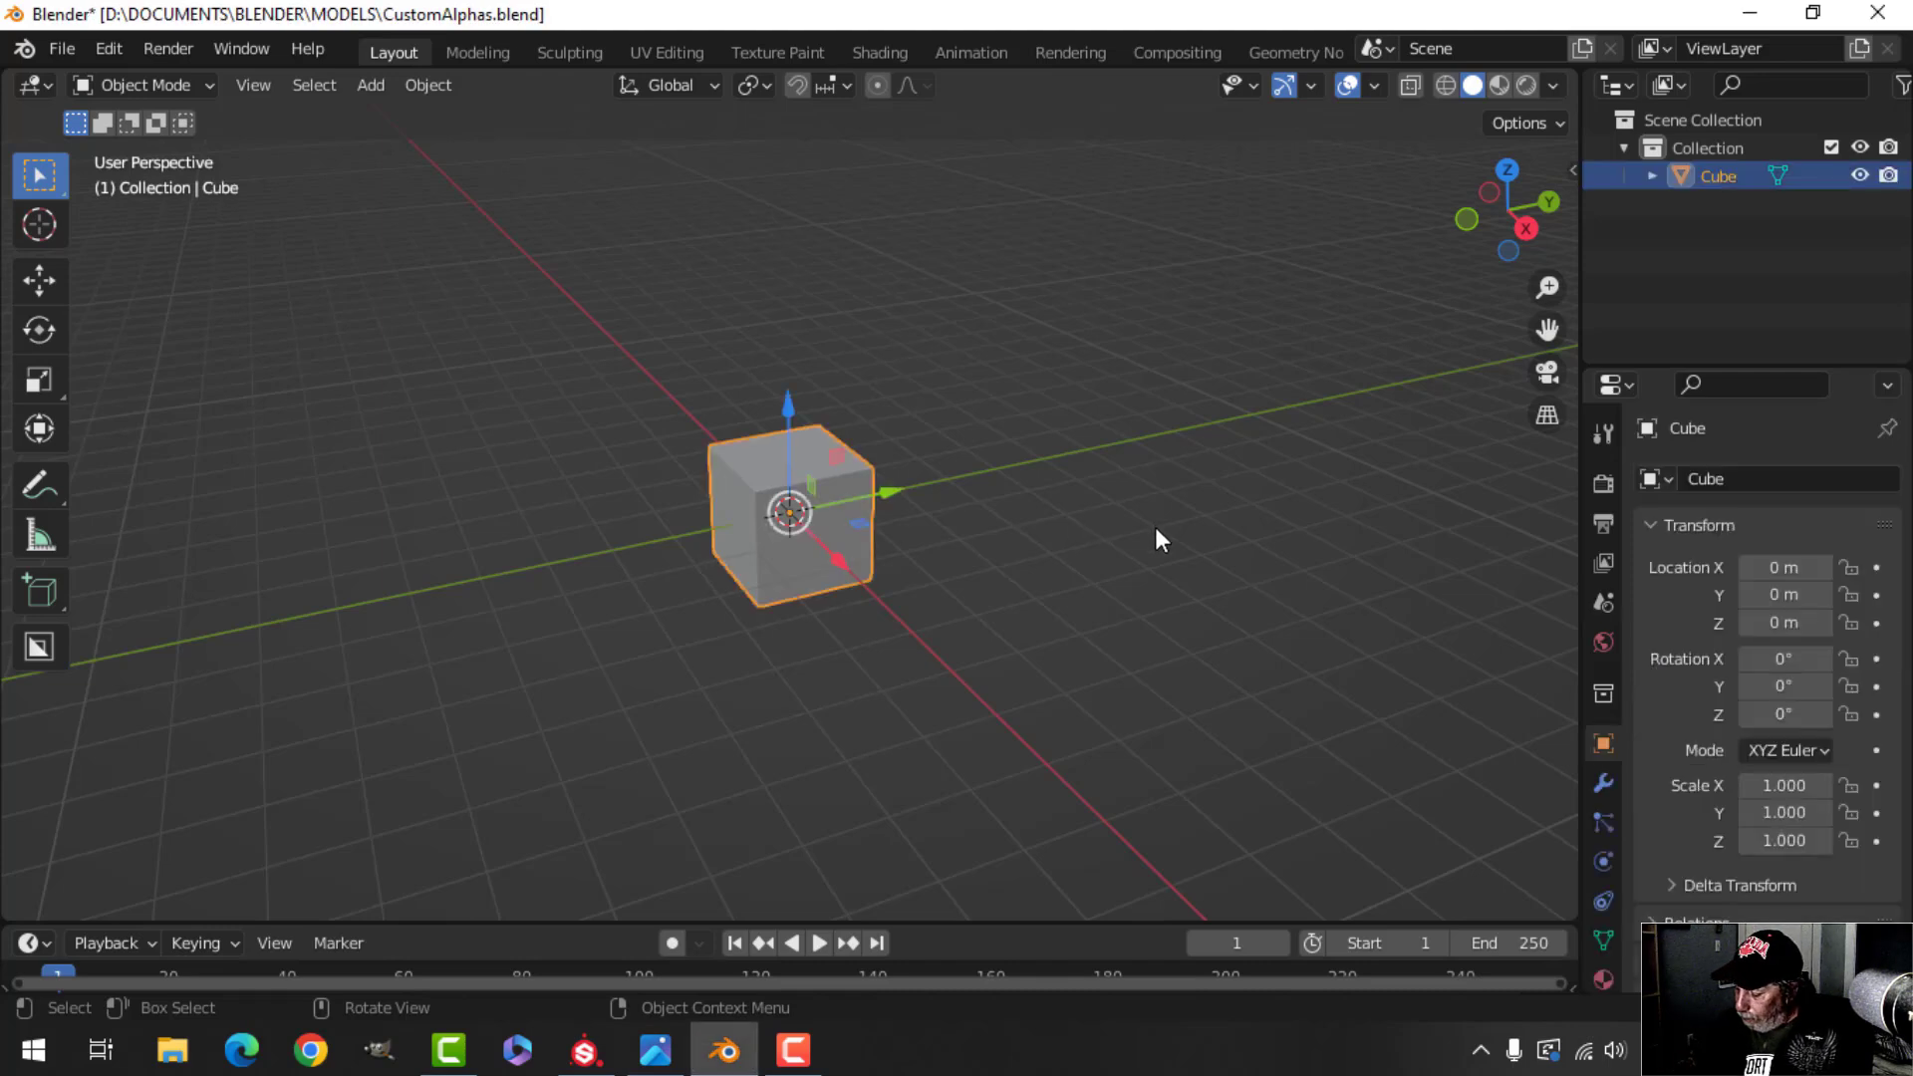
scroll(1156, 538, "up", 3)
key("KP_1")
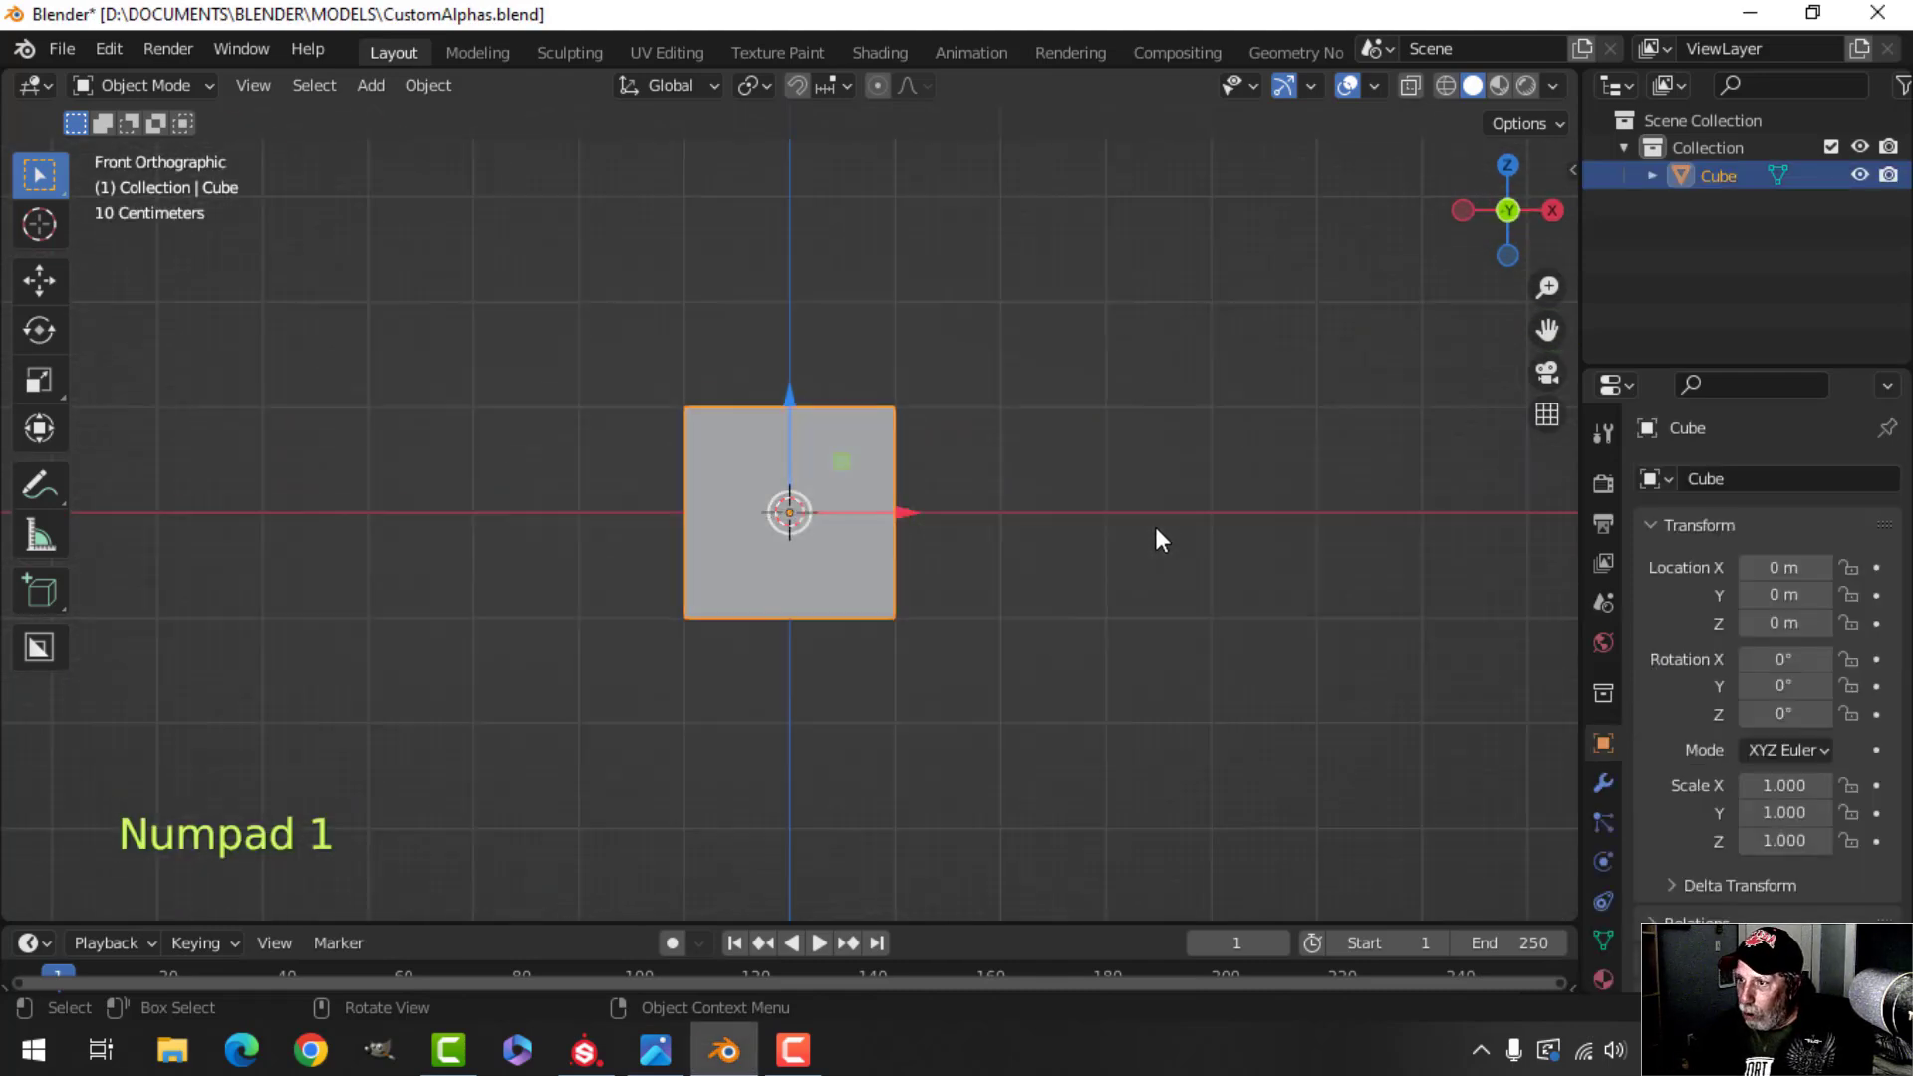
key("Tab")
key("s")
key("x")
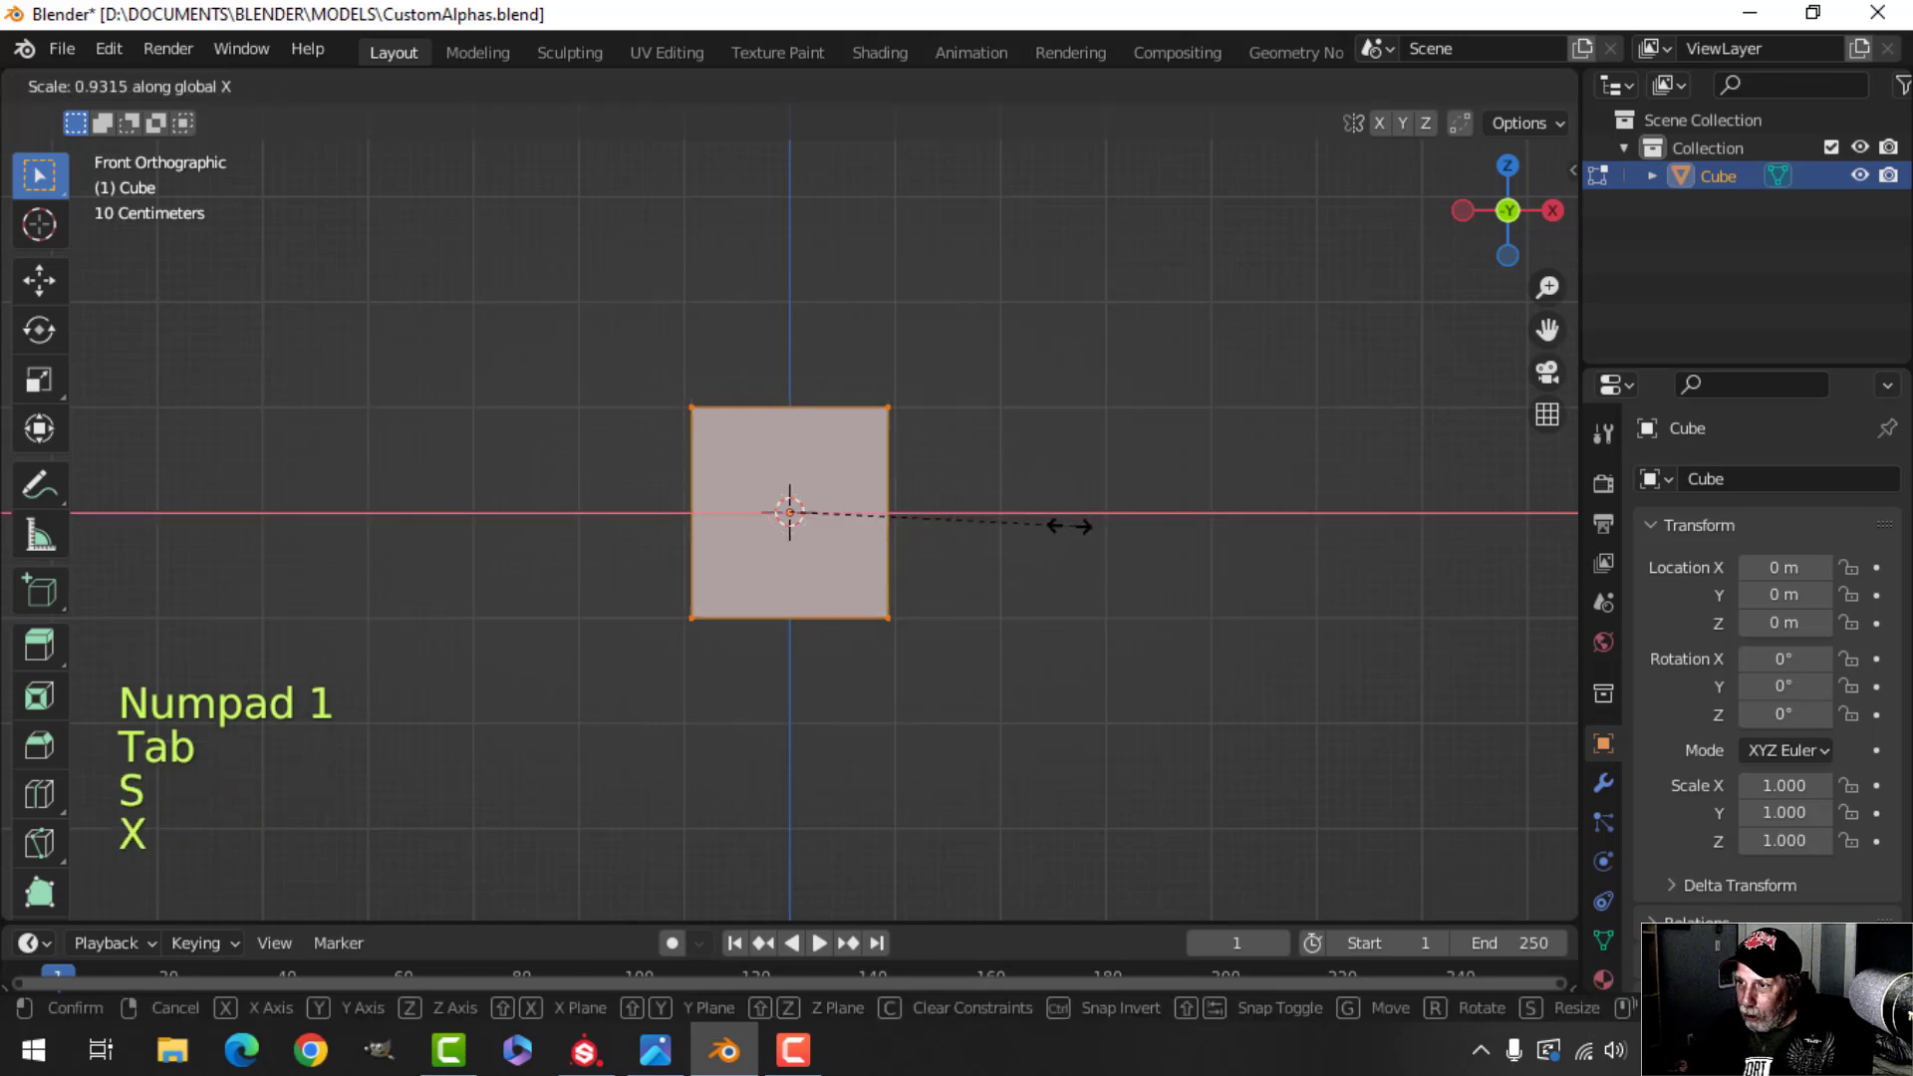
left_click(968, 517)
key("Tab")
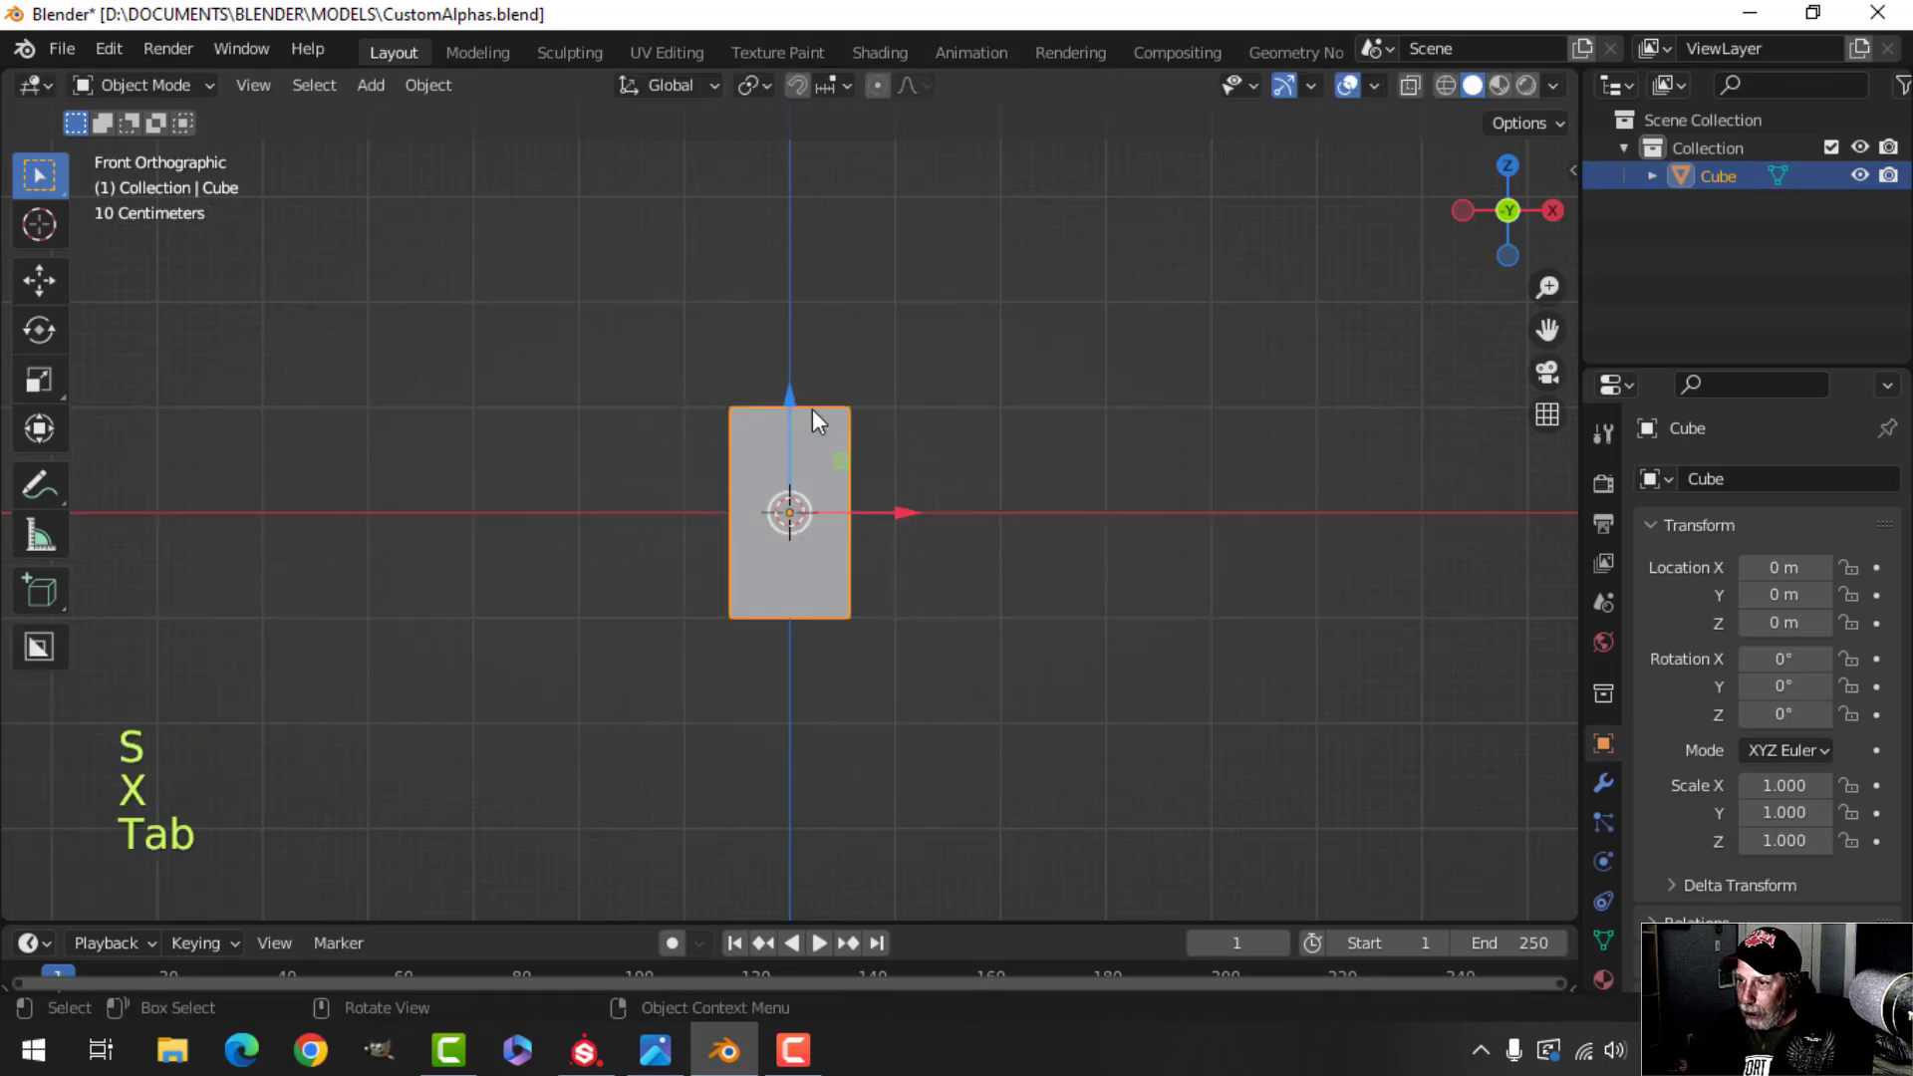
left_click_drag(787, 408, 783, 289, "ctrl")
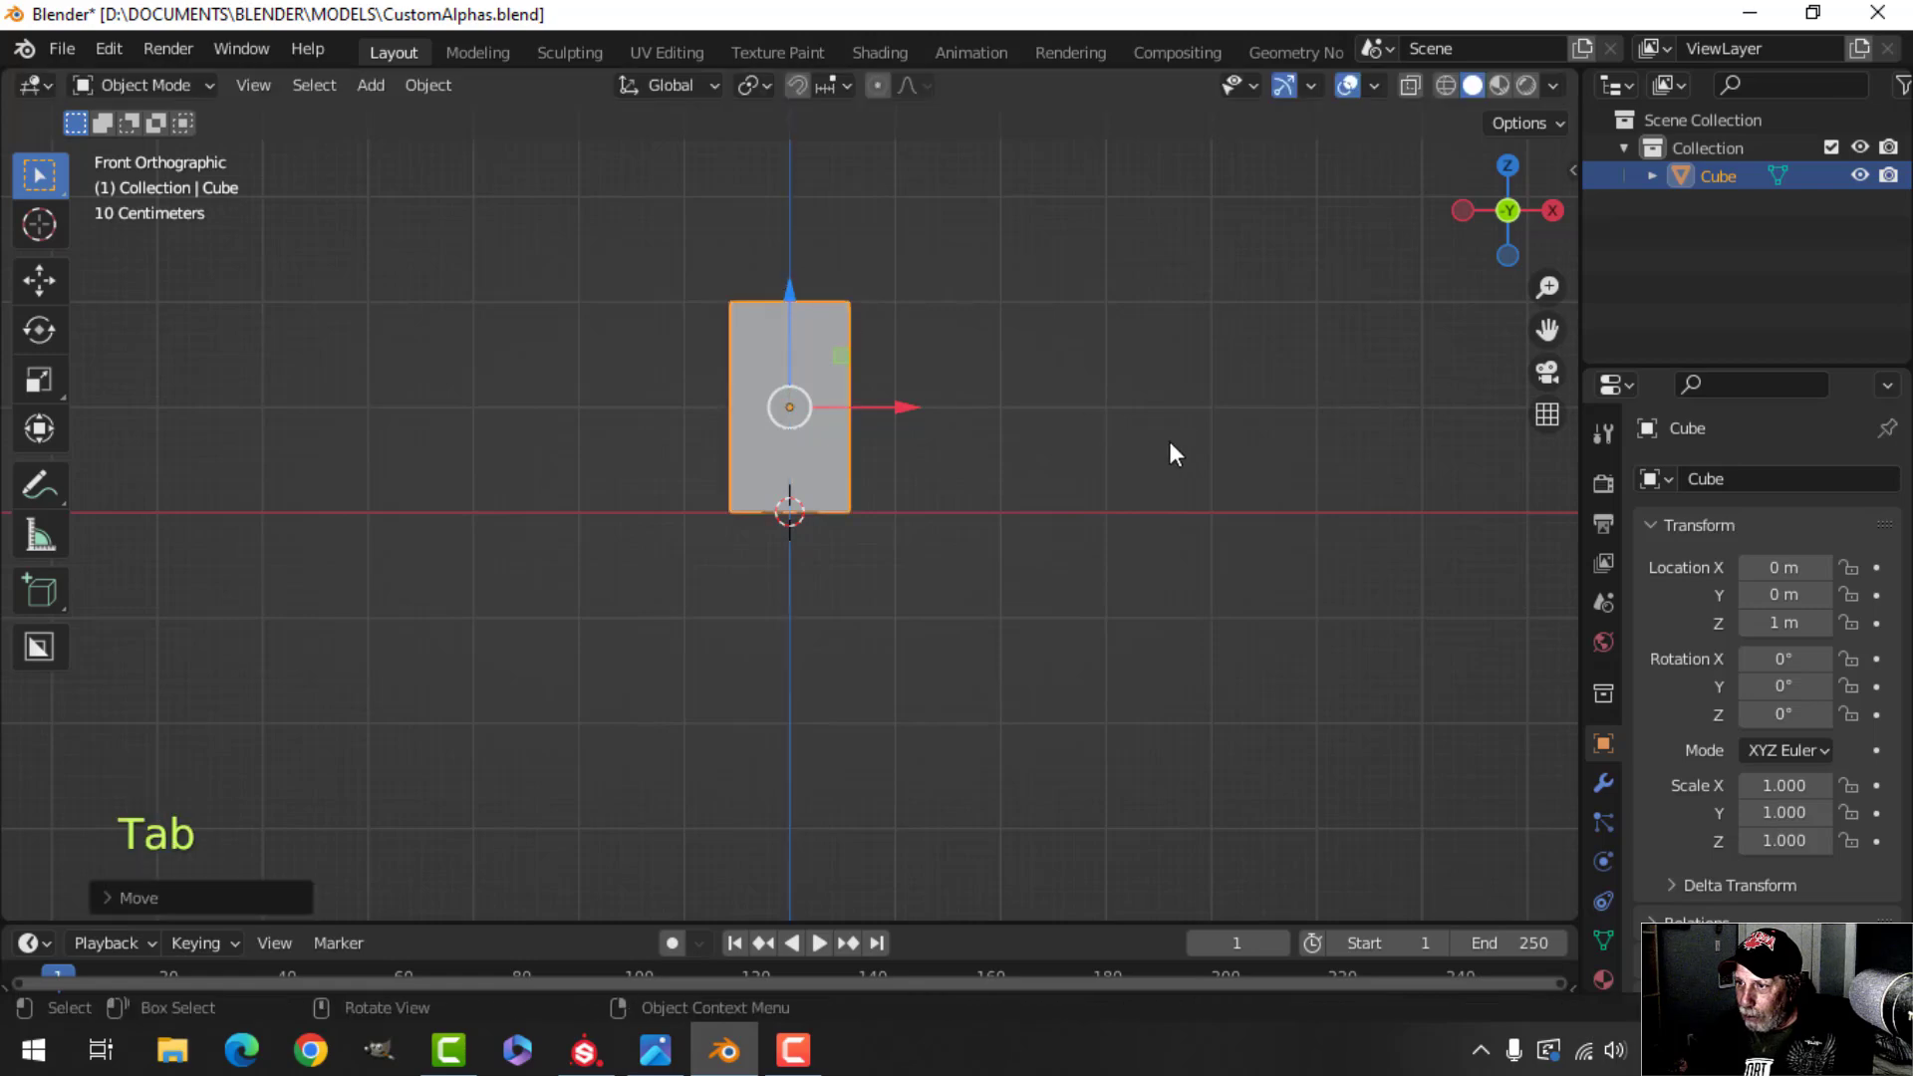
Shorten the whole box slightly along the Z axis in Edit Mode
middle_click_drag(1170, 440, 1036, 575)
key("Tab")
key("a")
key("s")
key("z")
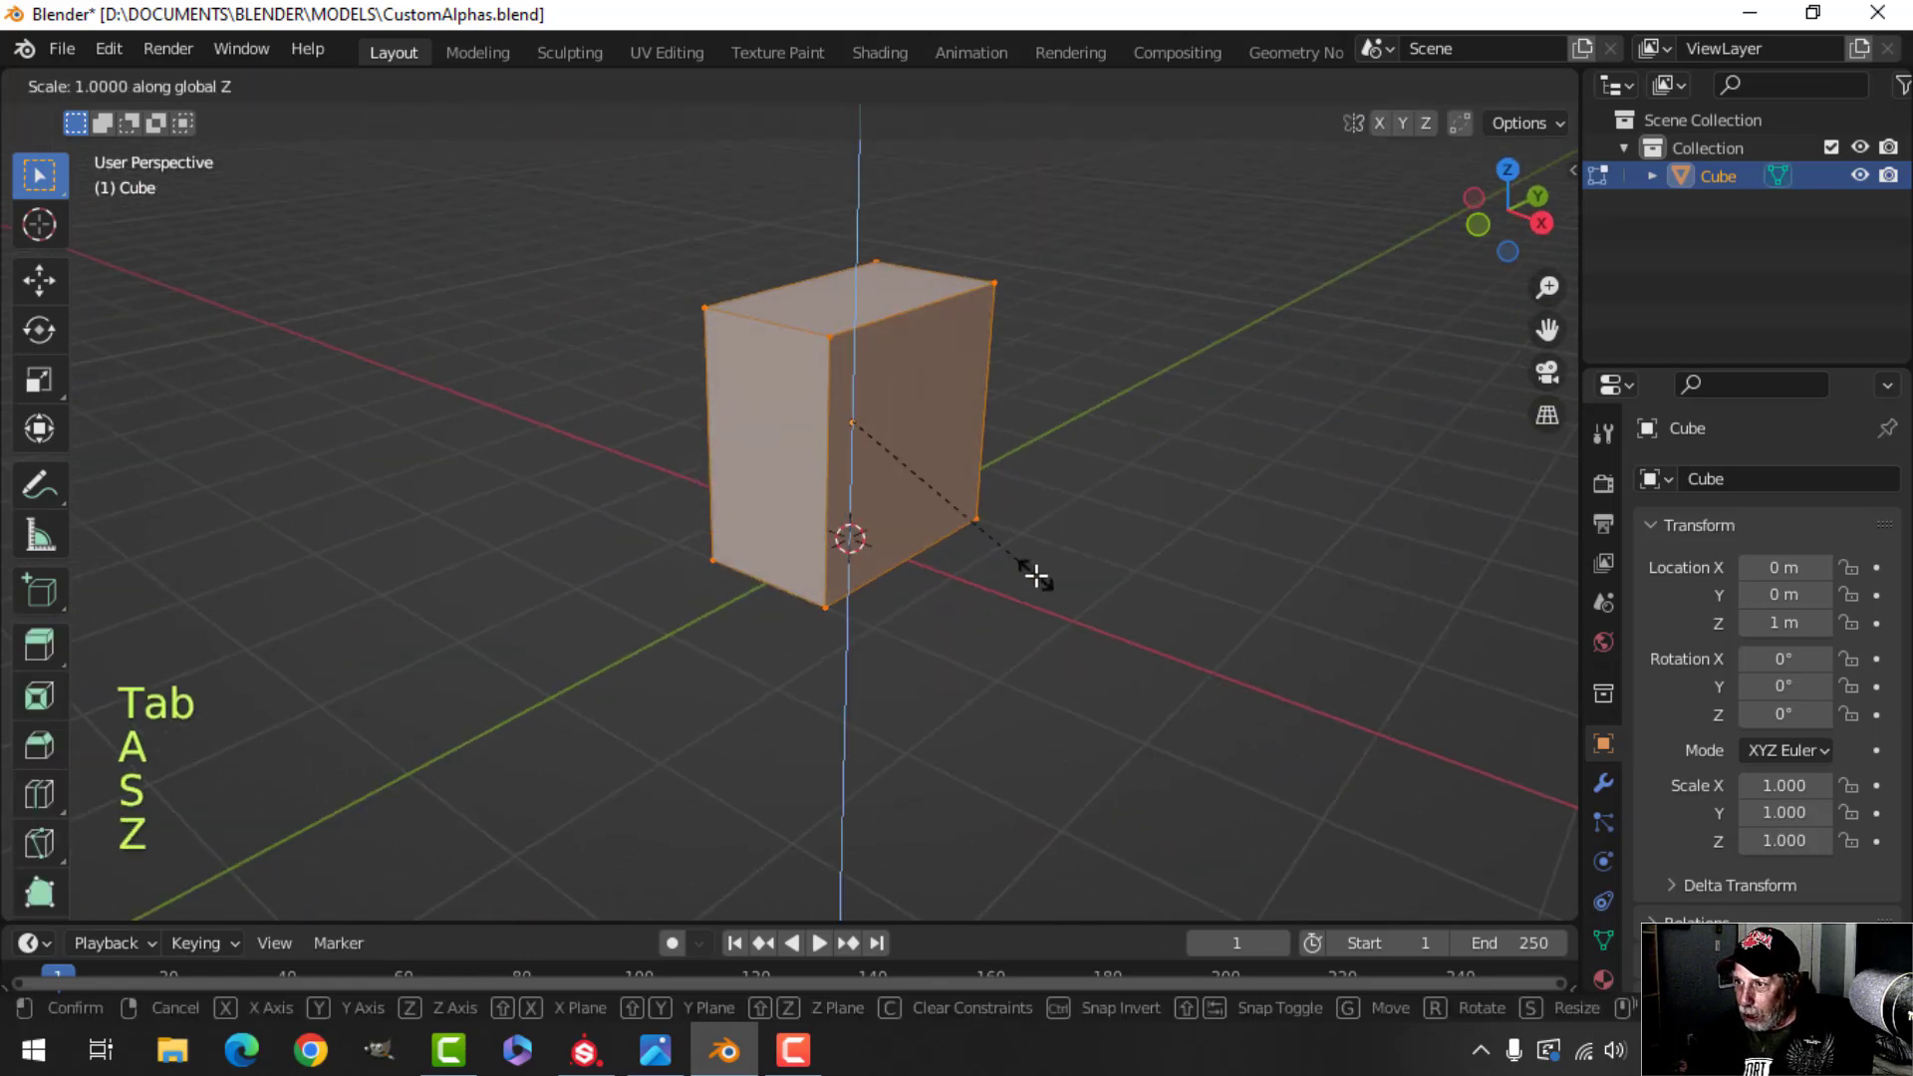
left_click(996, 556)
Narrow the box slightly along the X axis, and lower the object to 0.9 m in Z
middle_click_drag(996, 556, 1032, 446)
key("s")
key("x")
left_click(1038, 462)
key("KP_1")
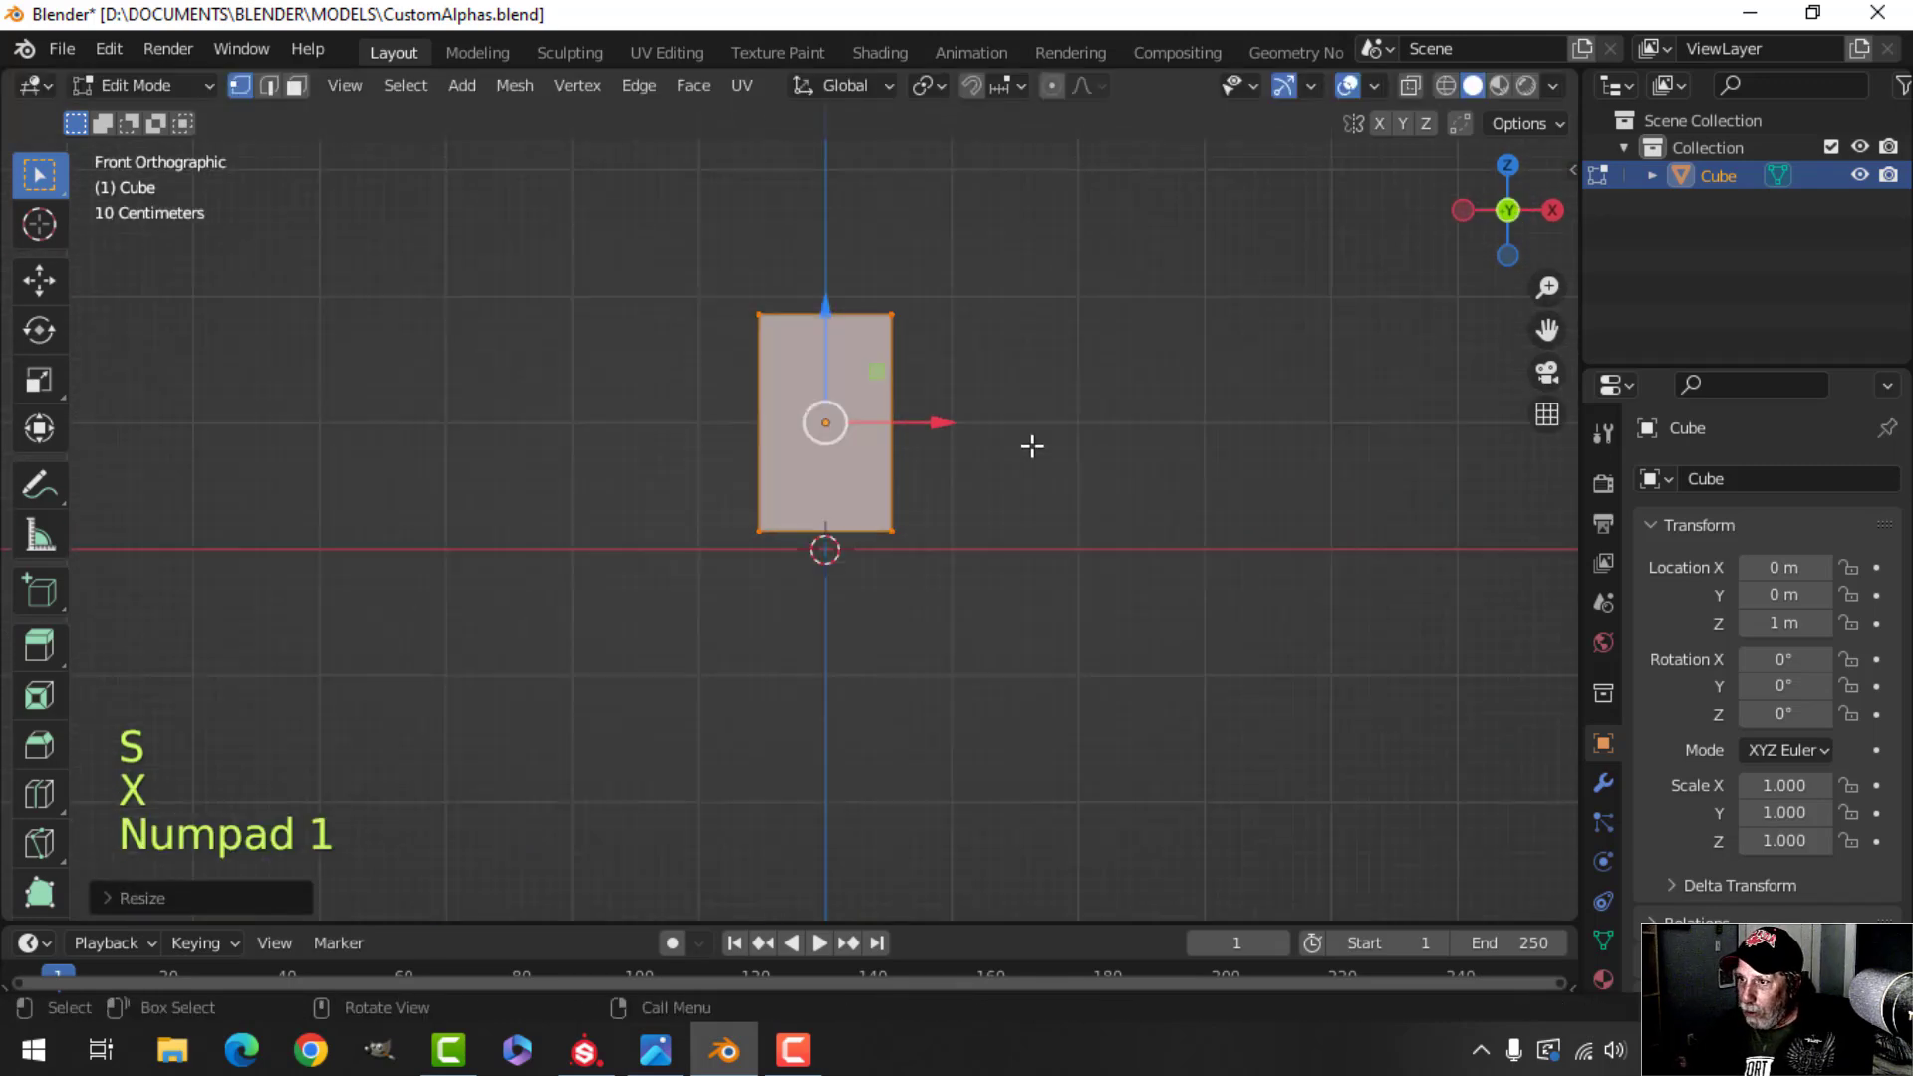
key("Tab")
mouse_move(824, 308)
left_mouse_down("ctrl")
mouse_move(826, 411)
mouse_move(953, 542)
mouse_move(841, 568)
mouse_move(854, 305)
left_mouse_up("ctrl")
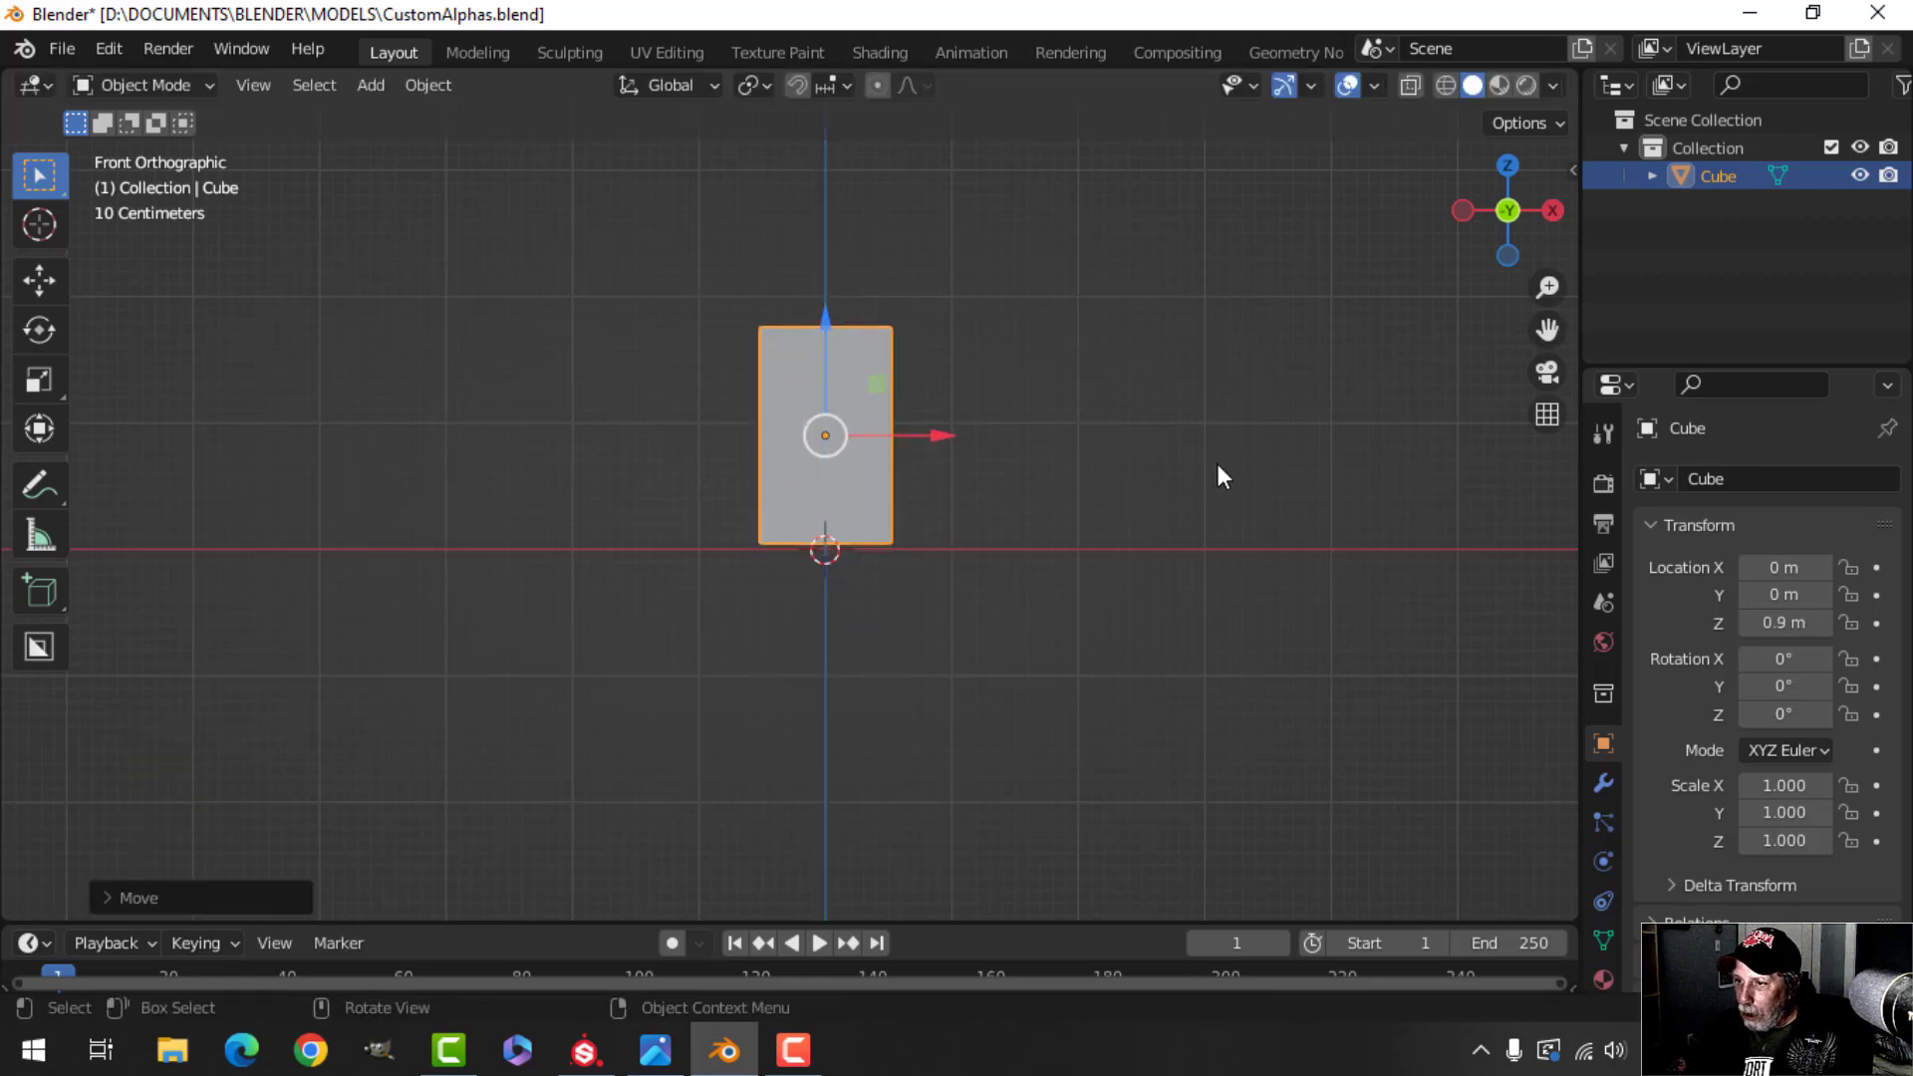
Examine the box from several angles and highlight its large side face in face select mode
middle_click_drag(1216, 468, 745, 408)
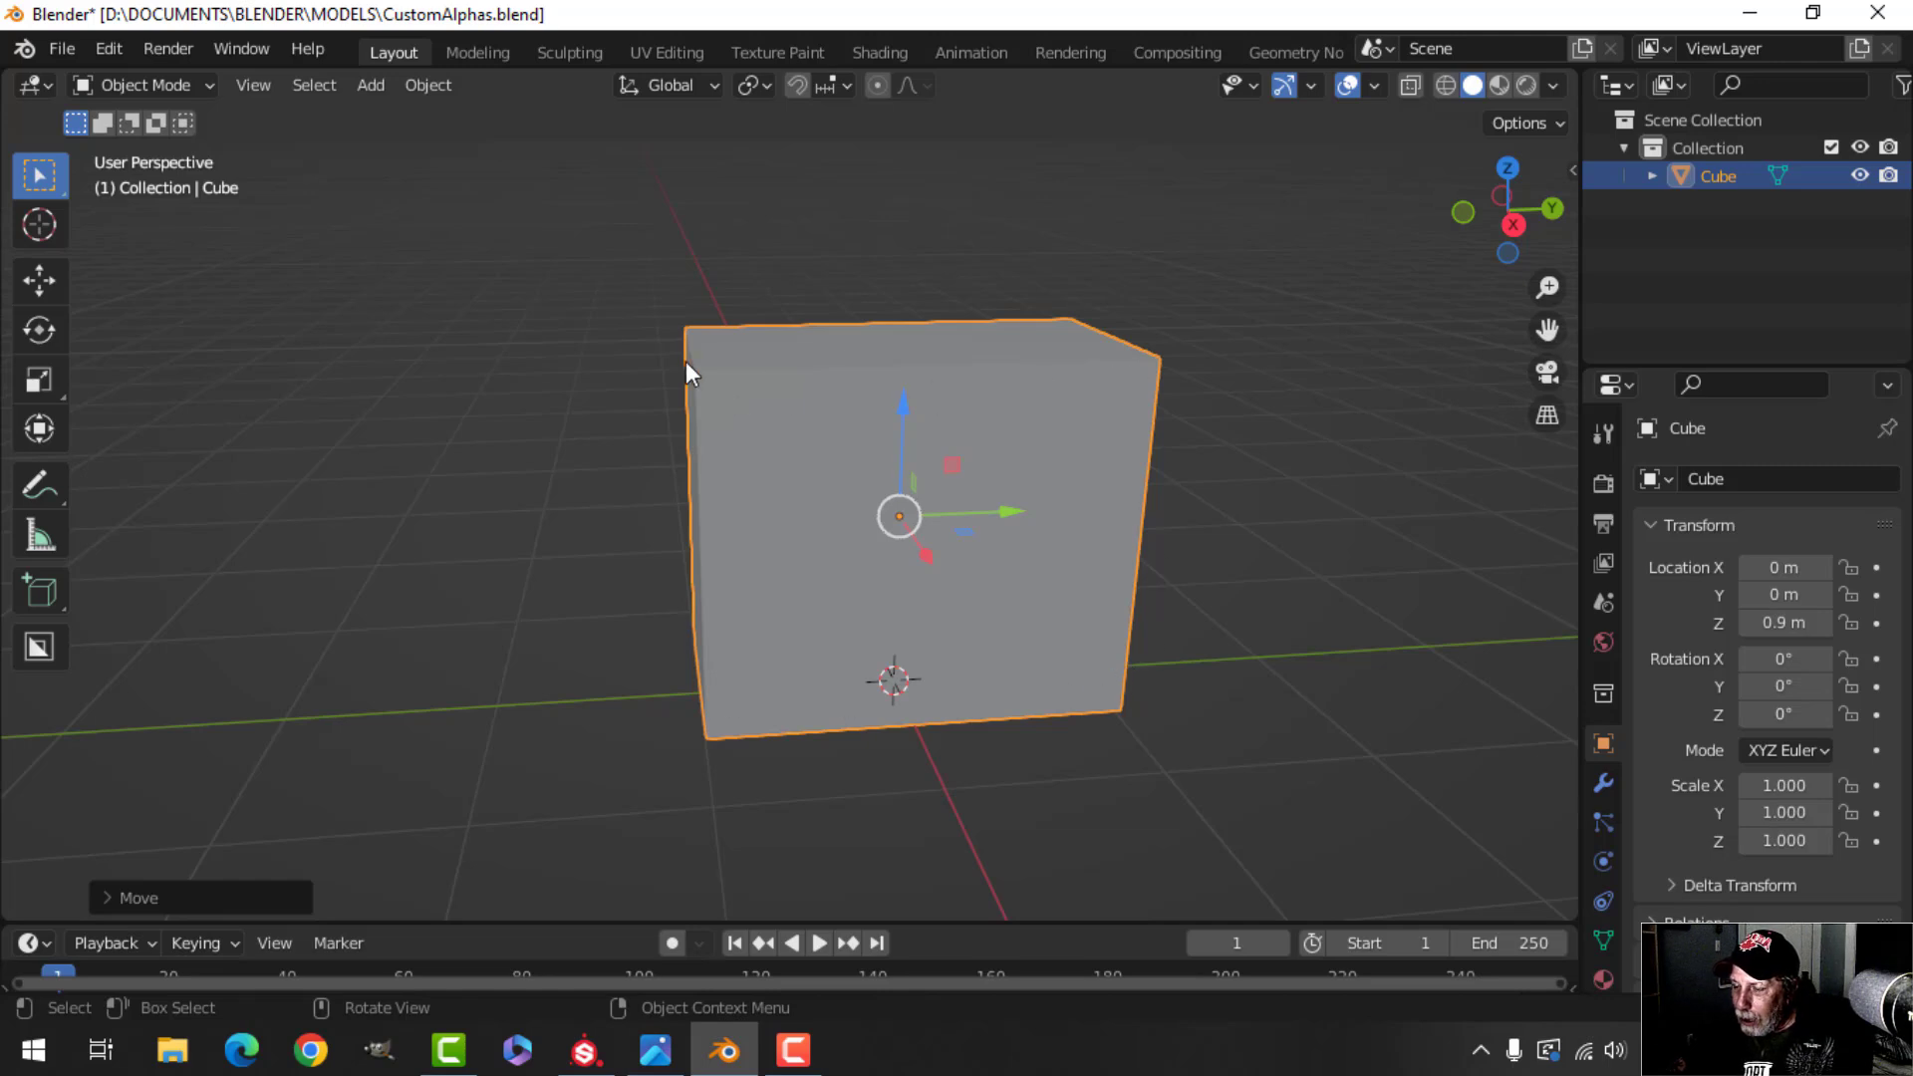
middle_click_drag(686, 361, 1156, 489)
key("Tab")
key("alt+a")
key("3")
left_click(1016, 418)
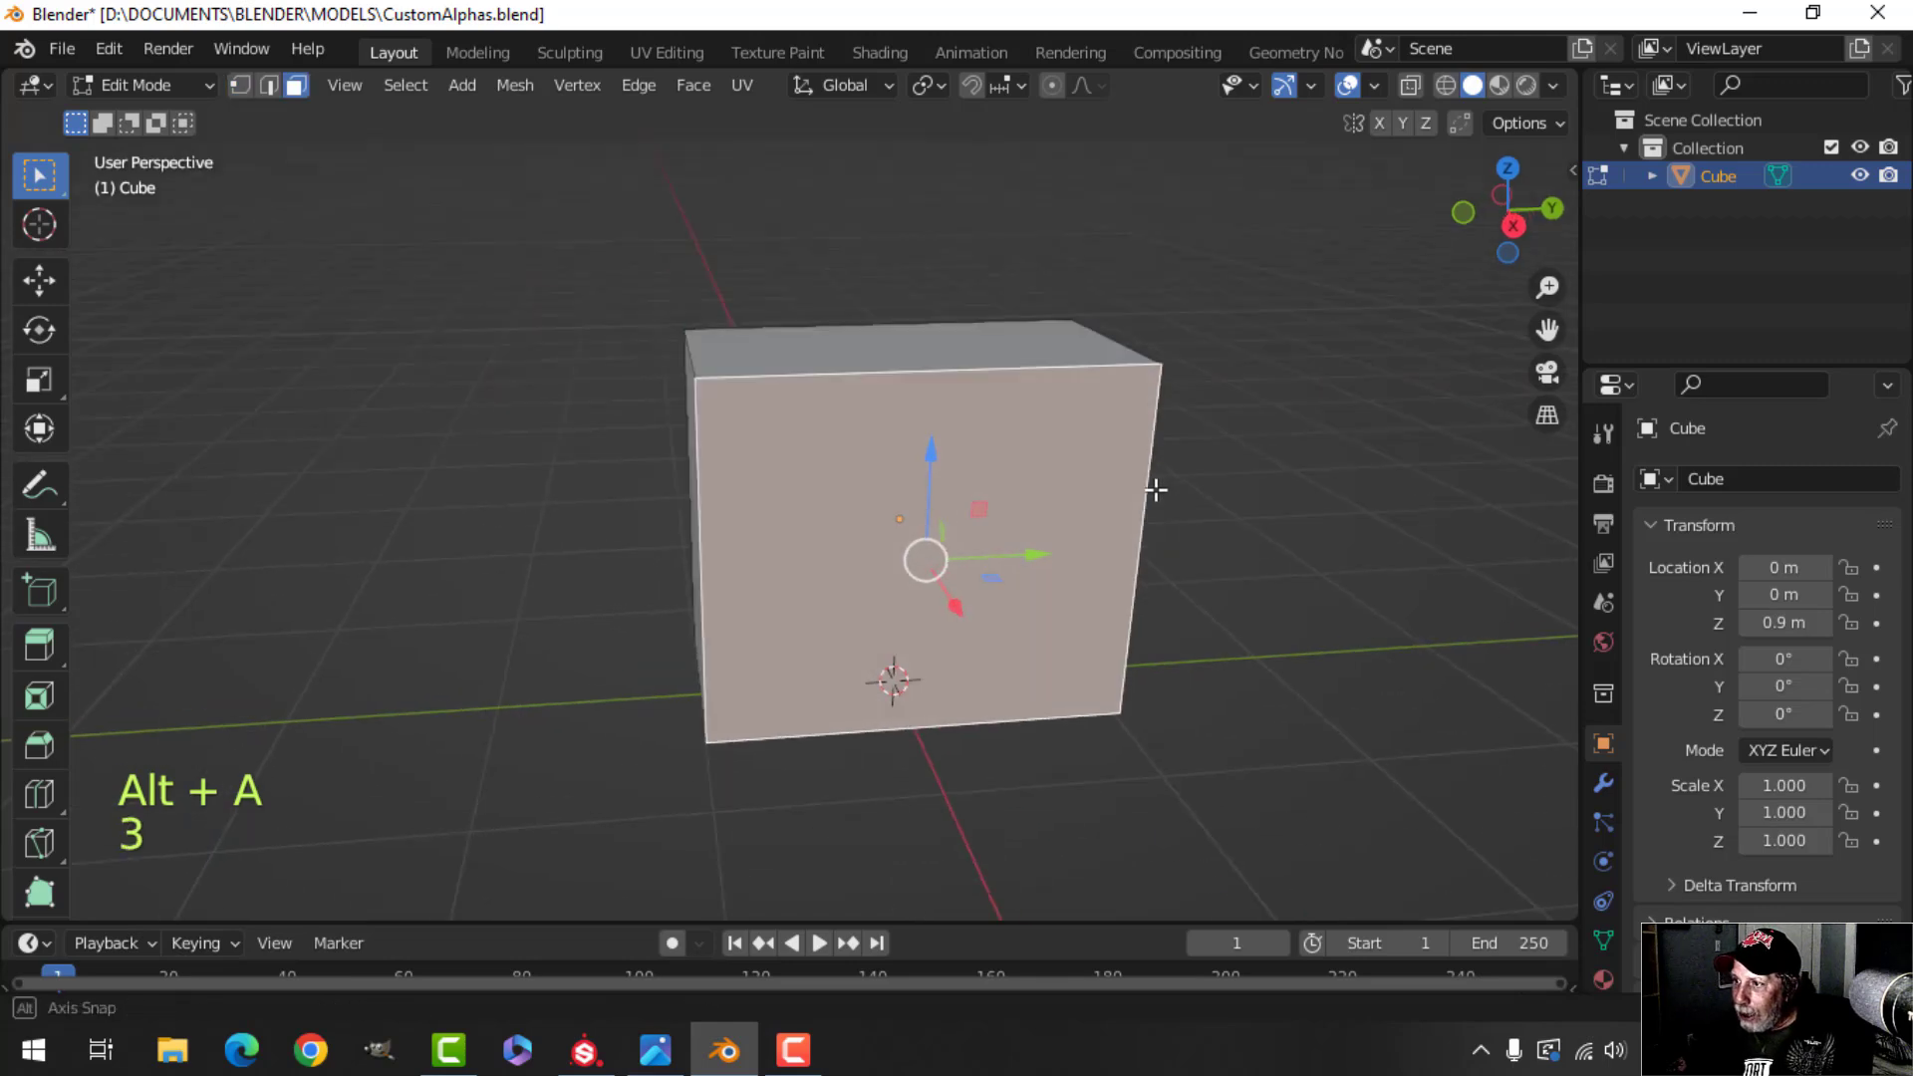
key("Tab")
middle_click_drag(1016, 478, 928, 488)
key("alt+a")
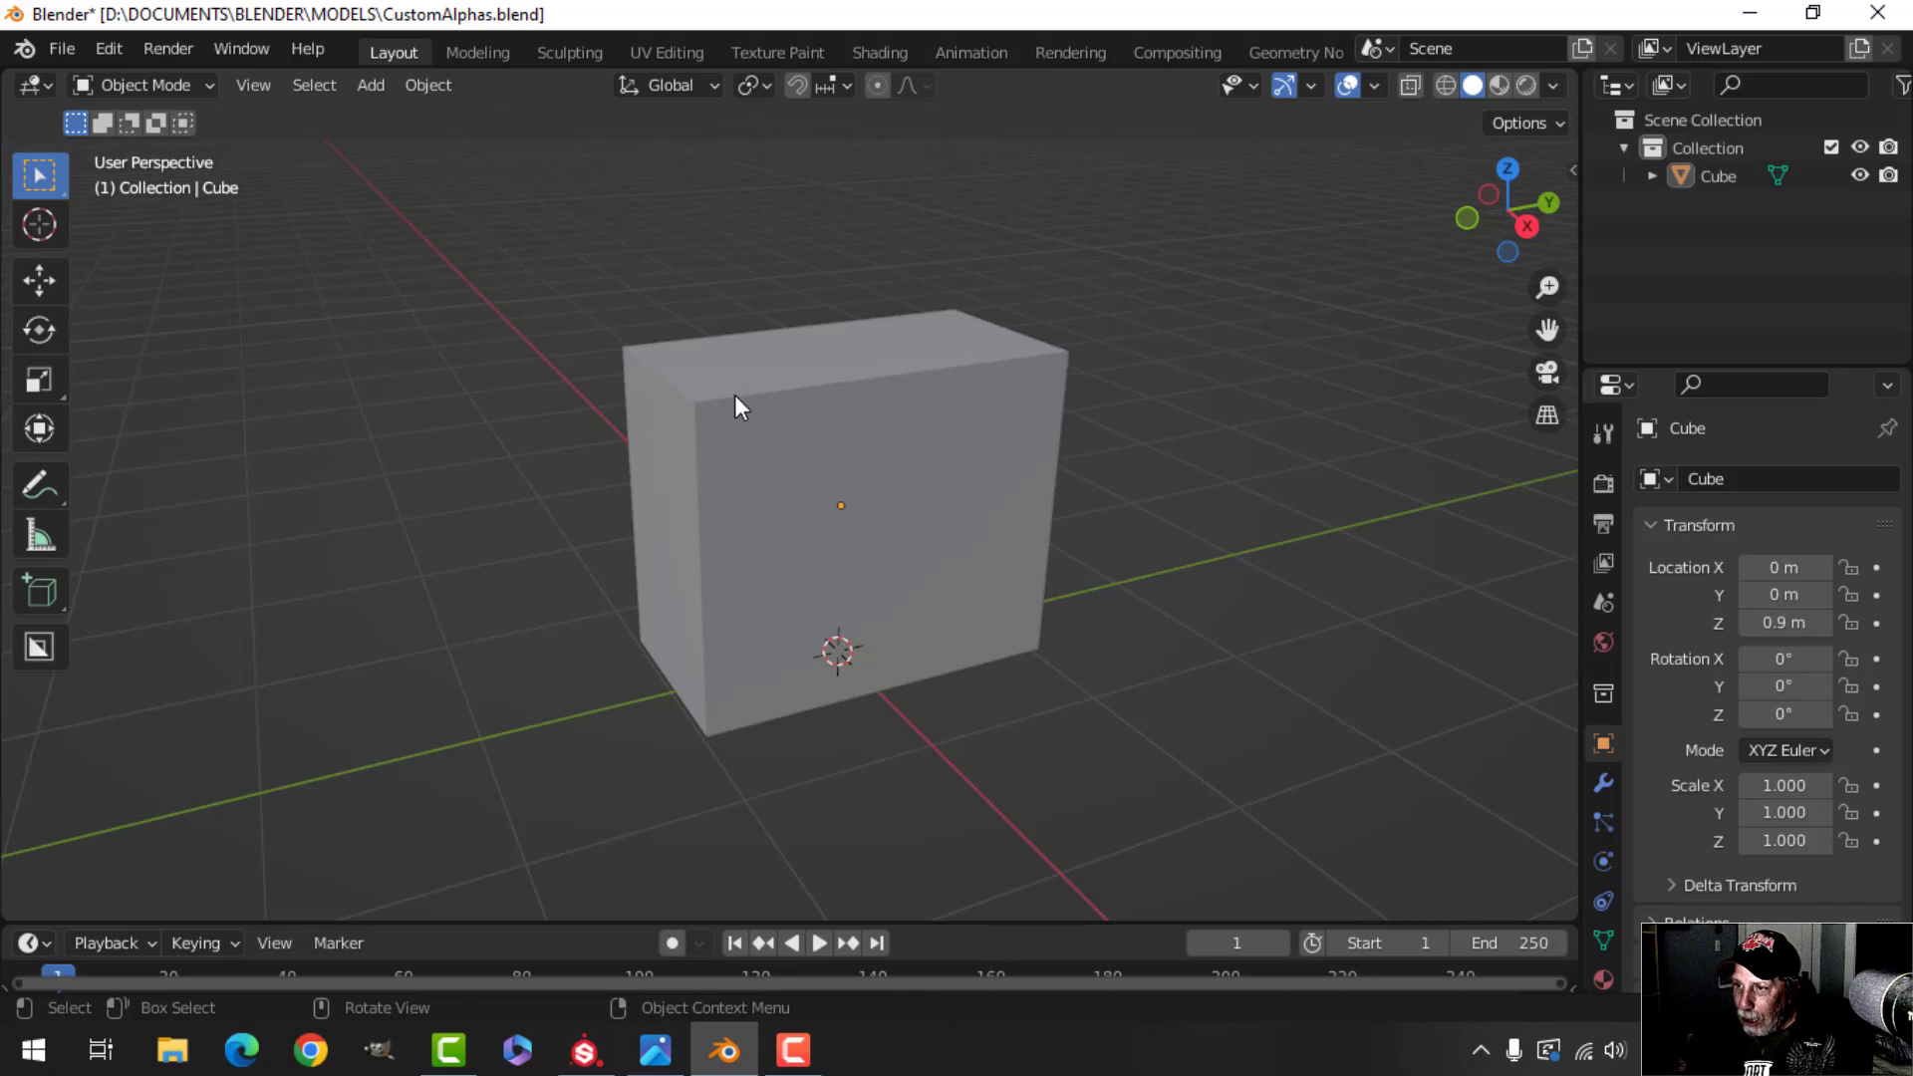
Make the whole box mesh a little thinner by scaling it along the X axis
middle_click_drag(861, 529, 918, 519)
left_click(915, 476)
key("Tab")
key("a")
key("s")
key("x")
left_click(1042, 518)
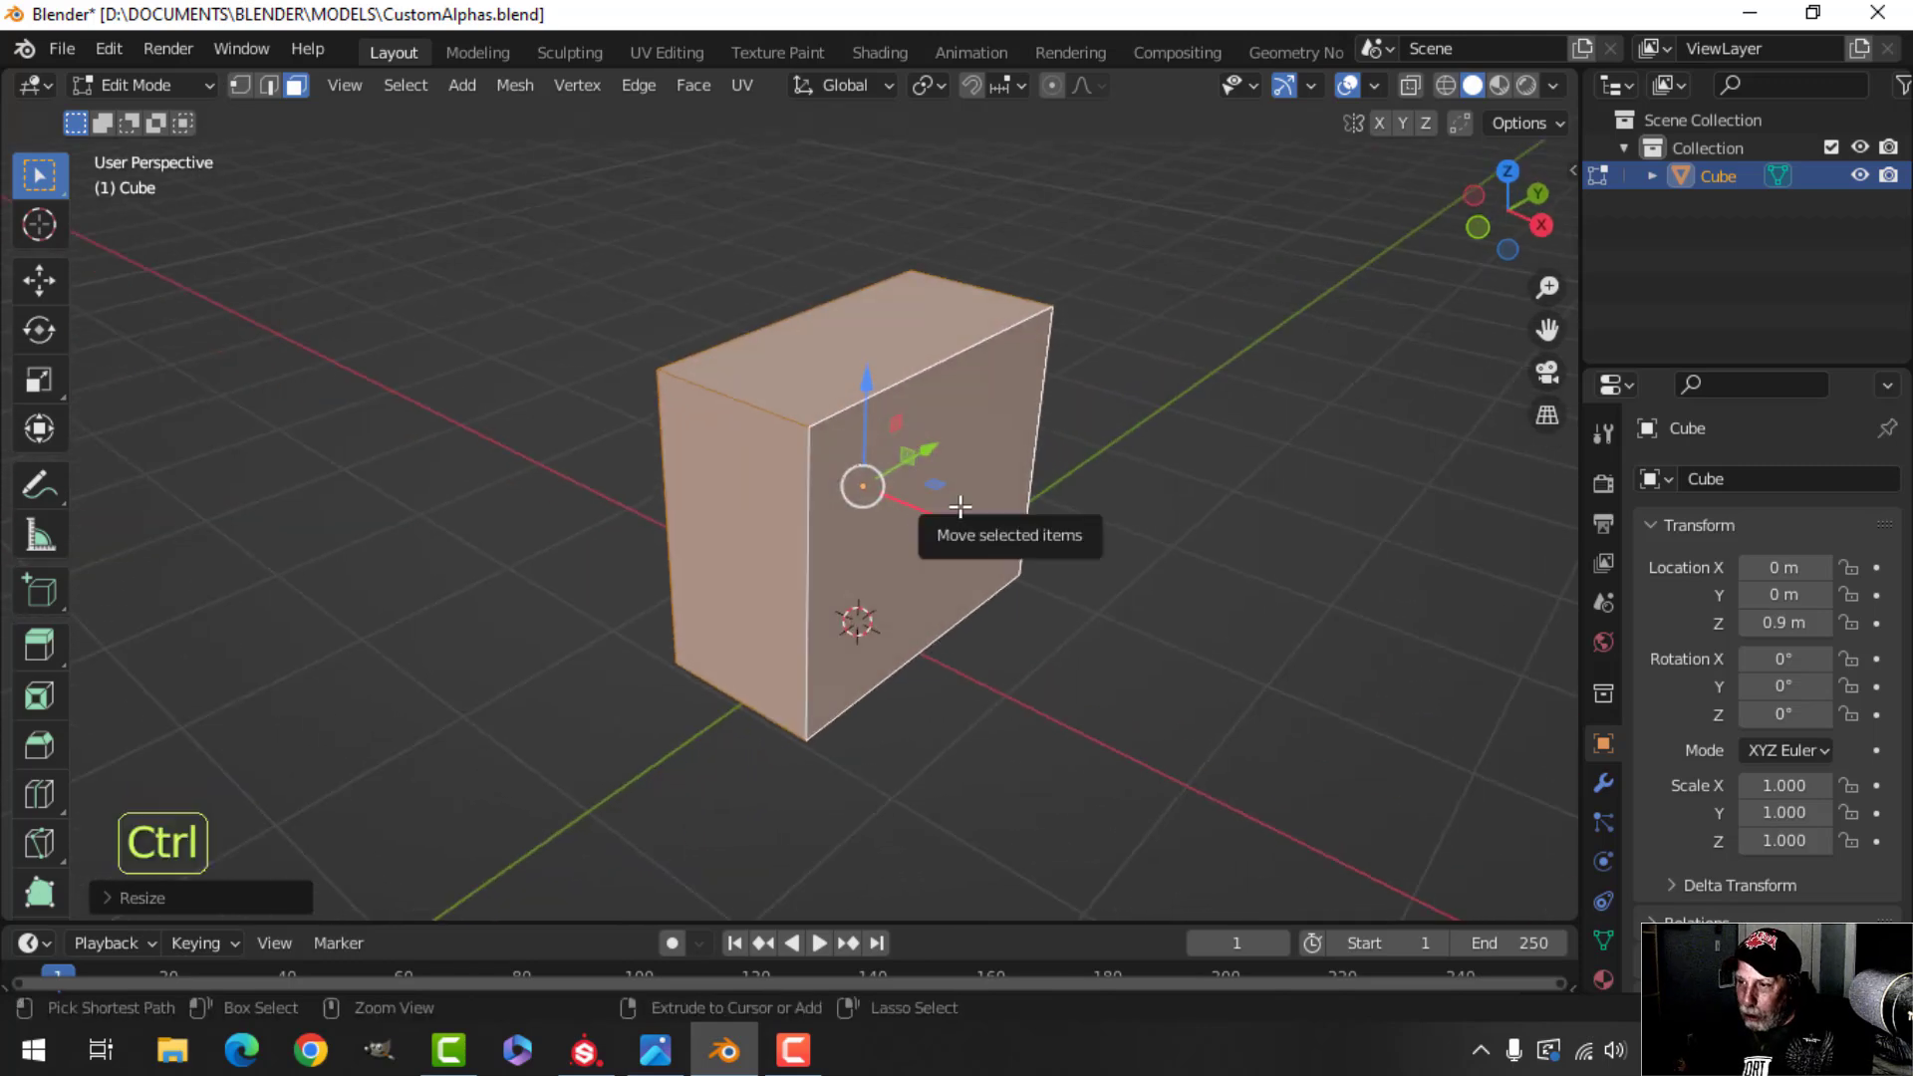
Mark all edges of the box as seams and unwrap it in the UV Editing workspace
key("ctrl+e")
left_click(830, 765)
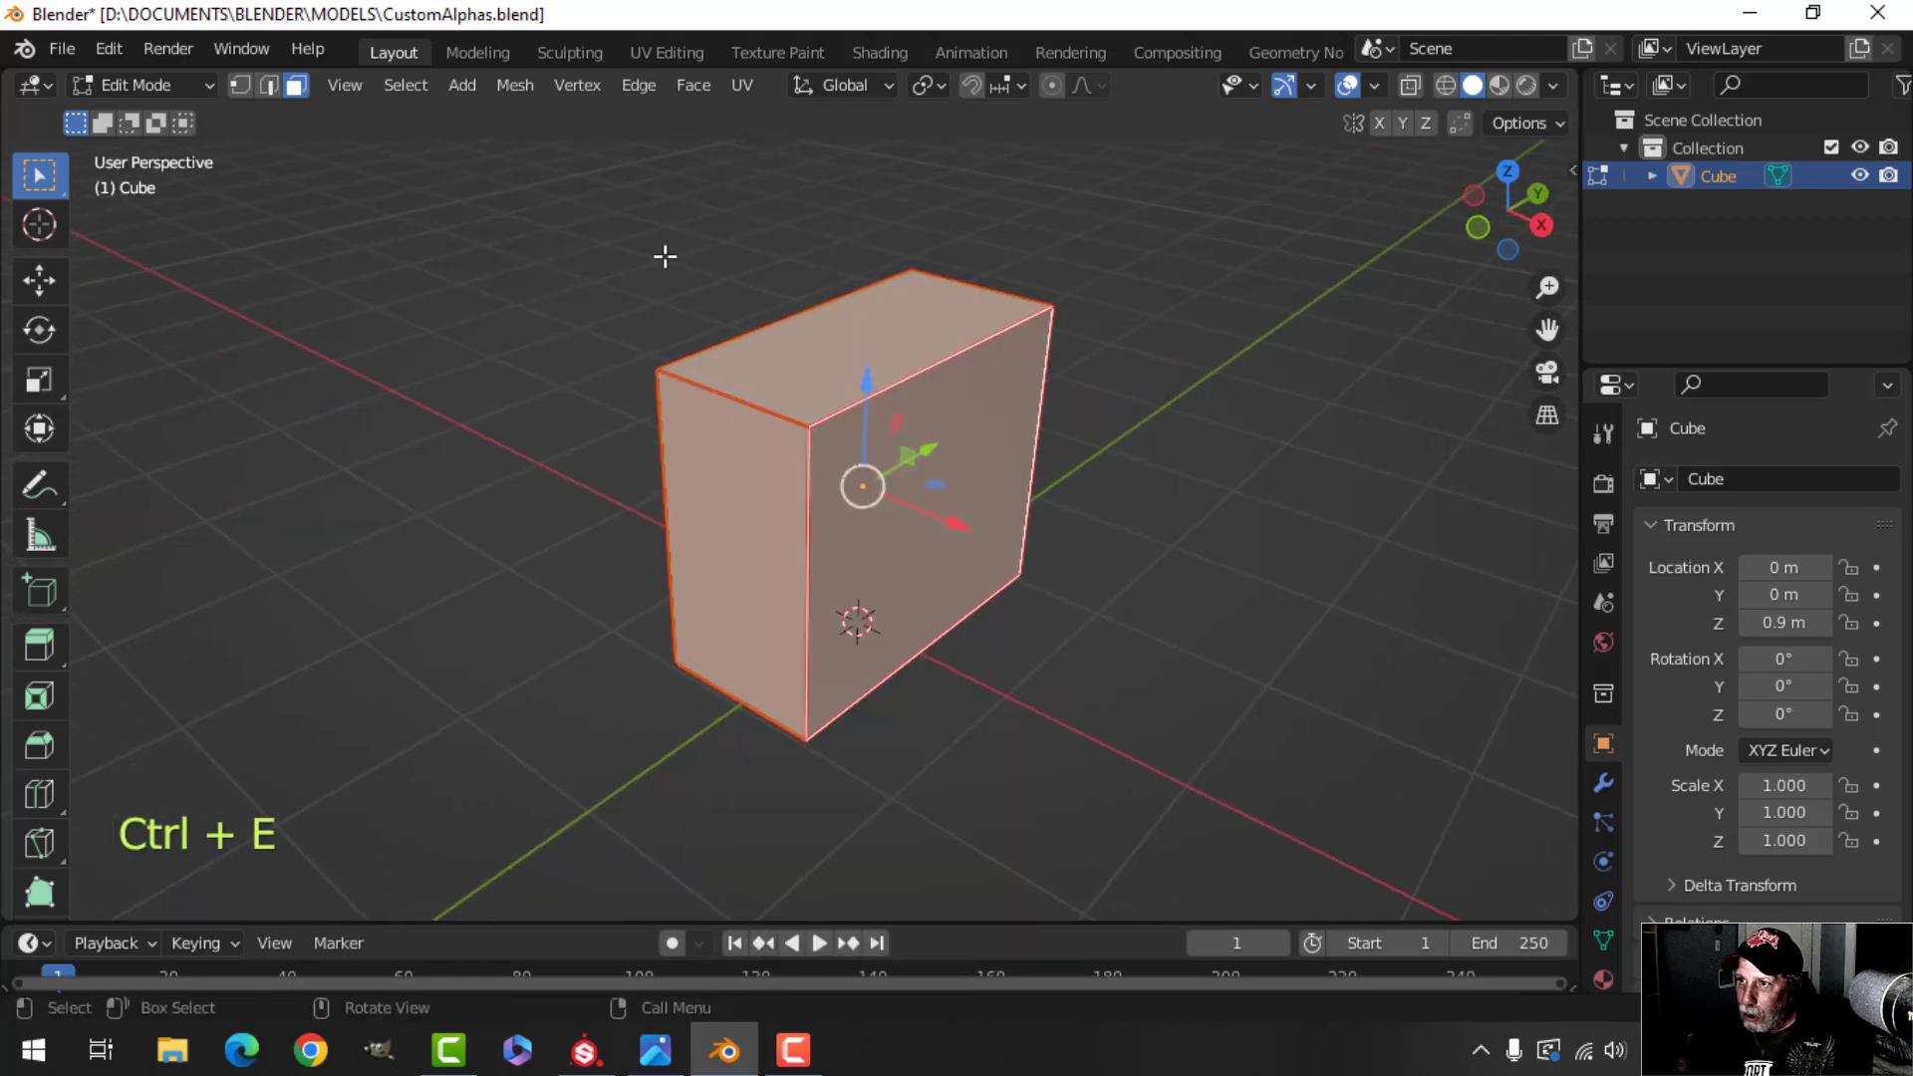
left_click(682, 60)
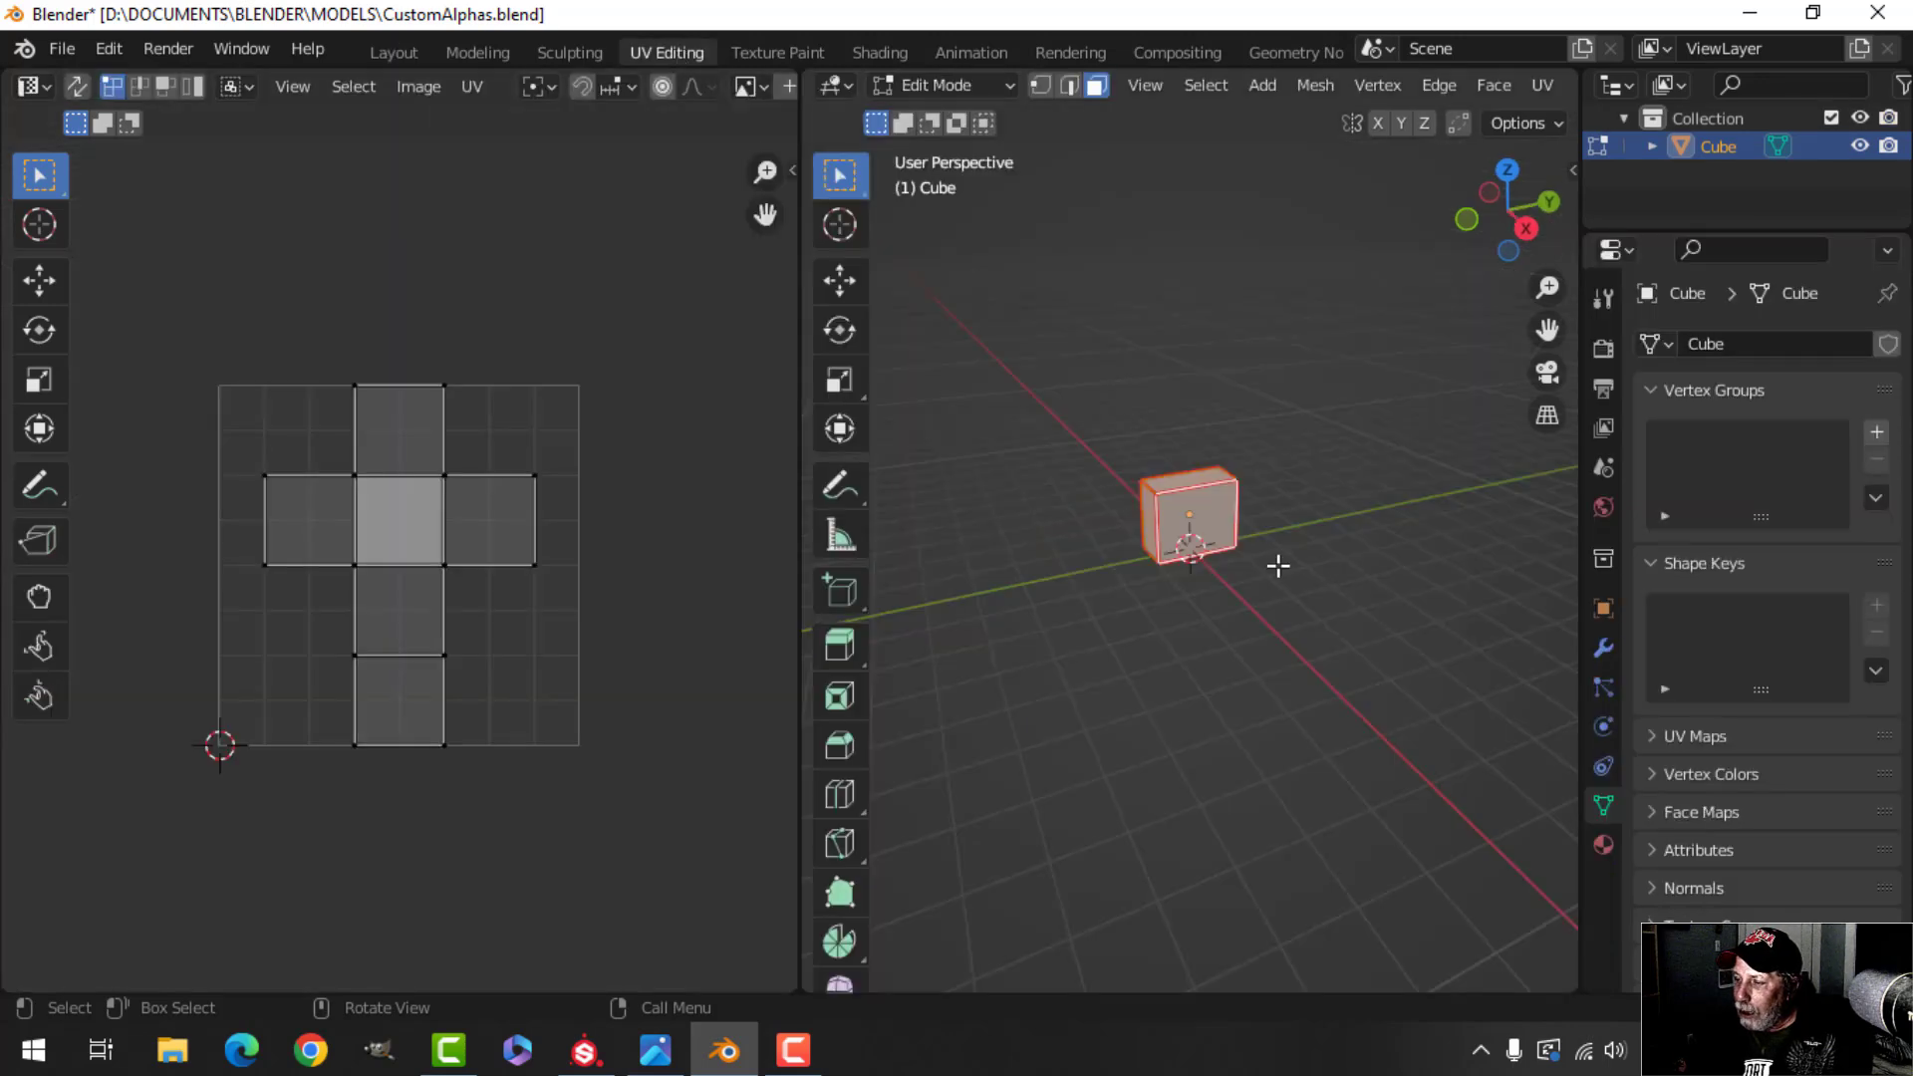
scroll(1278, 564, "up", 2)
key("u")
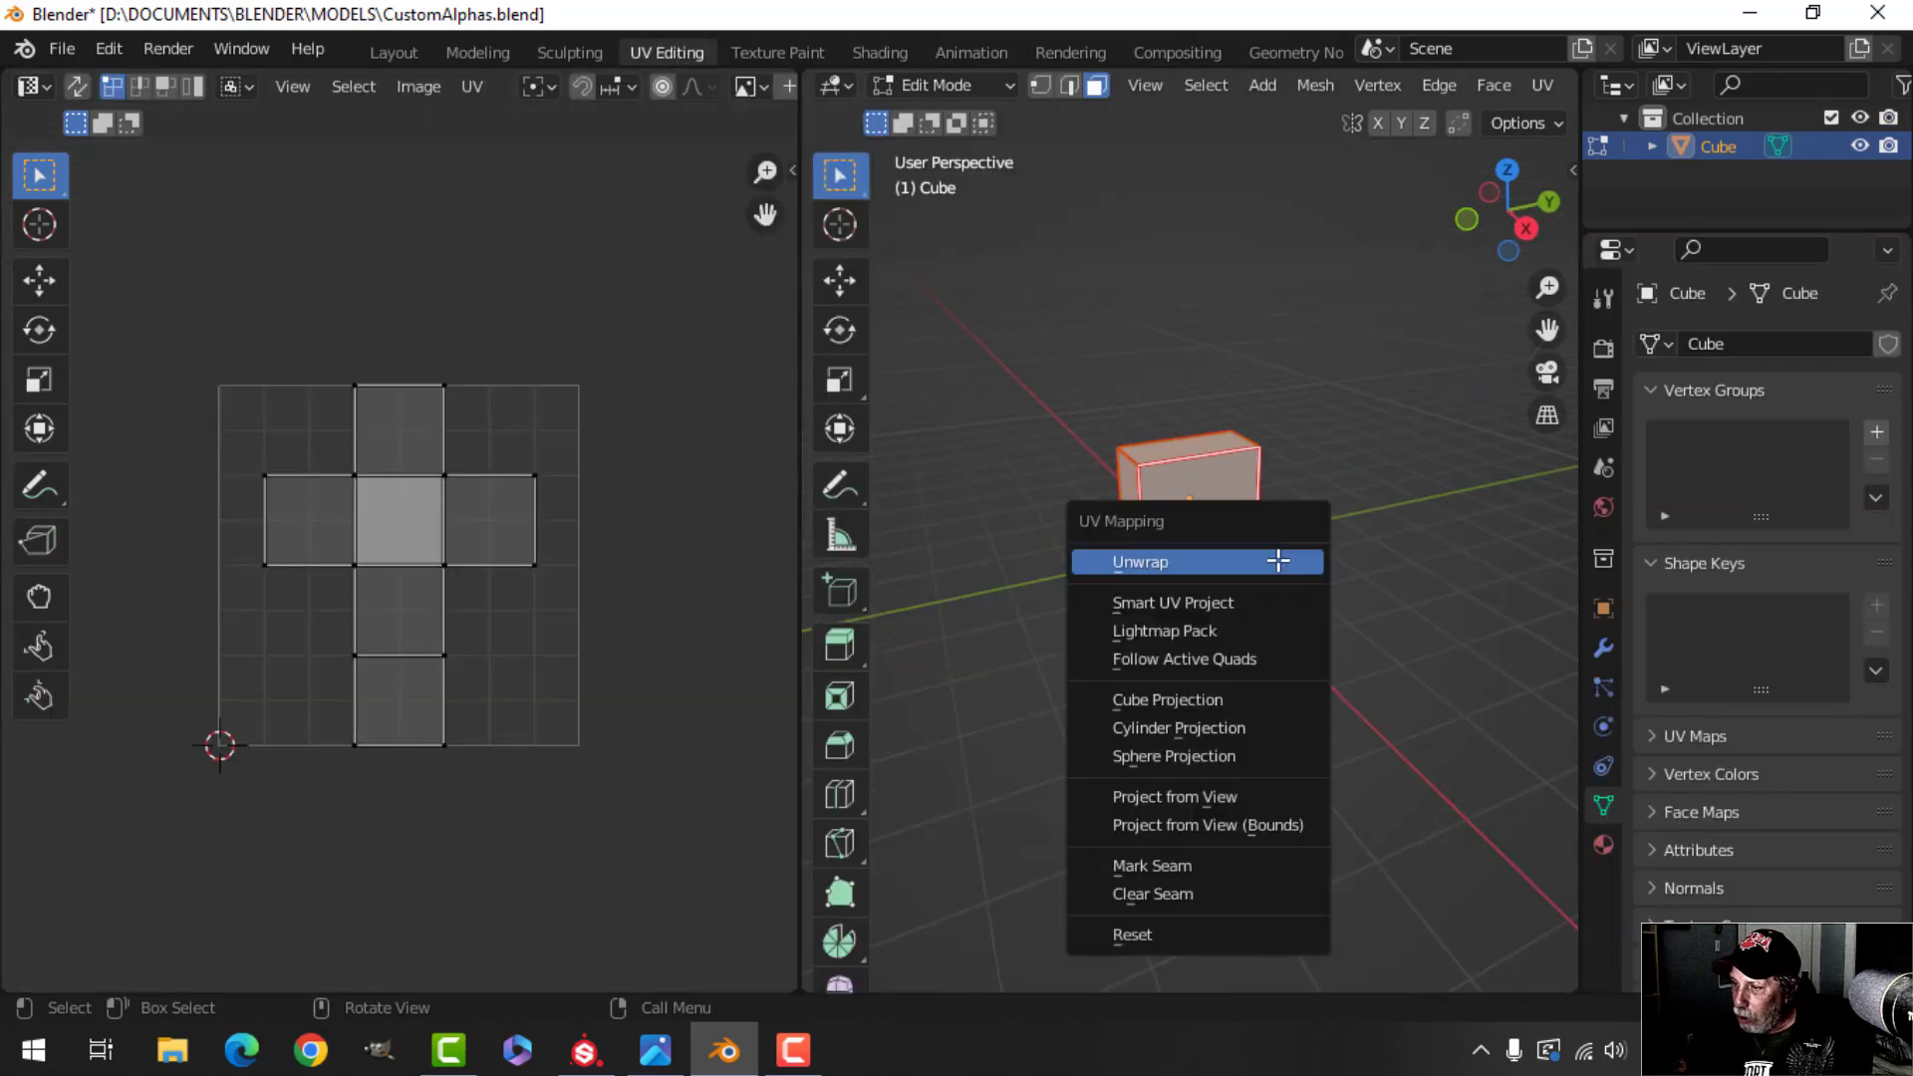
left_click(1271, 561)
scroll(516, 572, "up", 2)
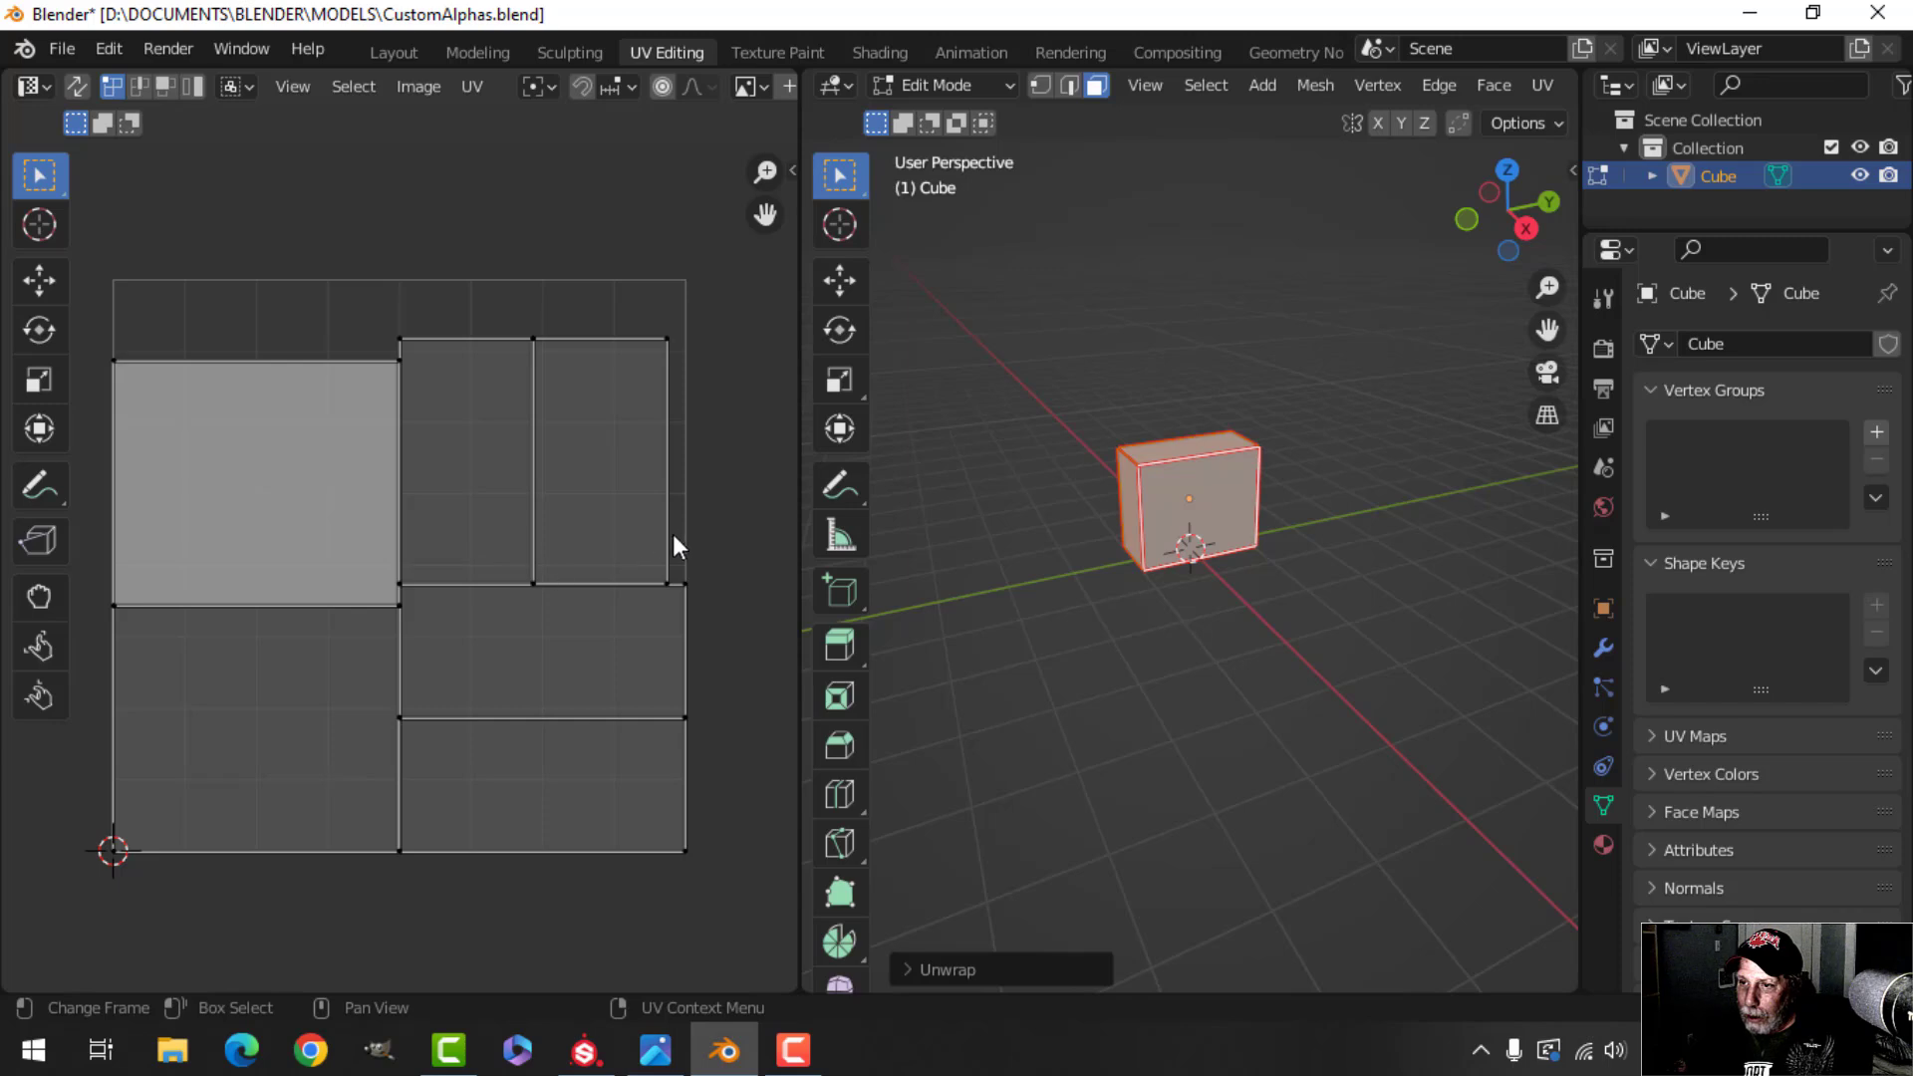
Turn on UV sync selection and select both large side faces to identify their UV islands
middle_click_drag(1183, 547, 1358, 564)
left_click(77, 86)
left_click(1295, 535)
left_click(1144, 495)
left_click(1157, 468, "shift")
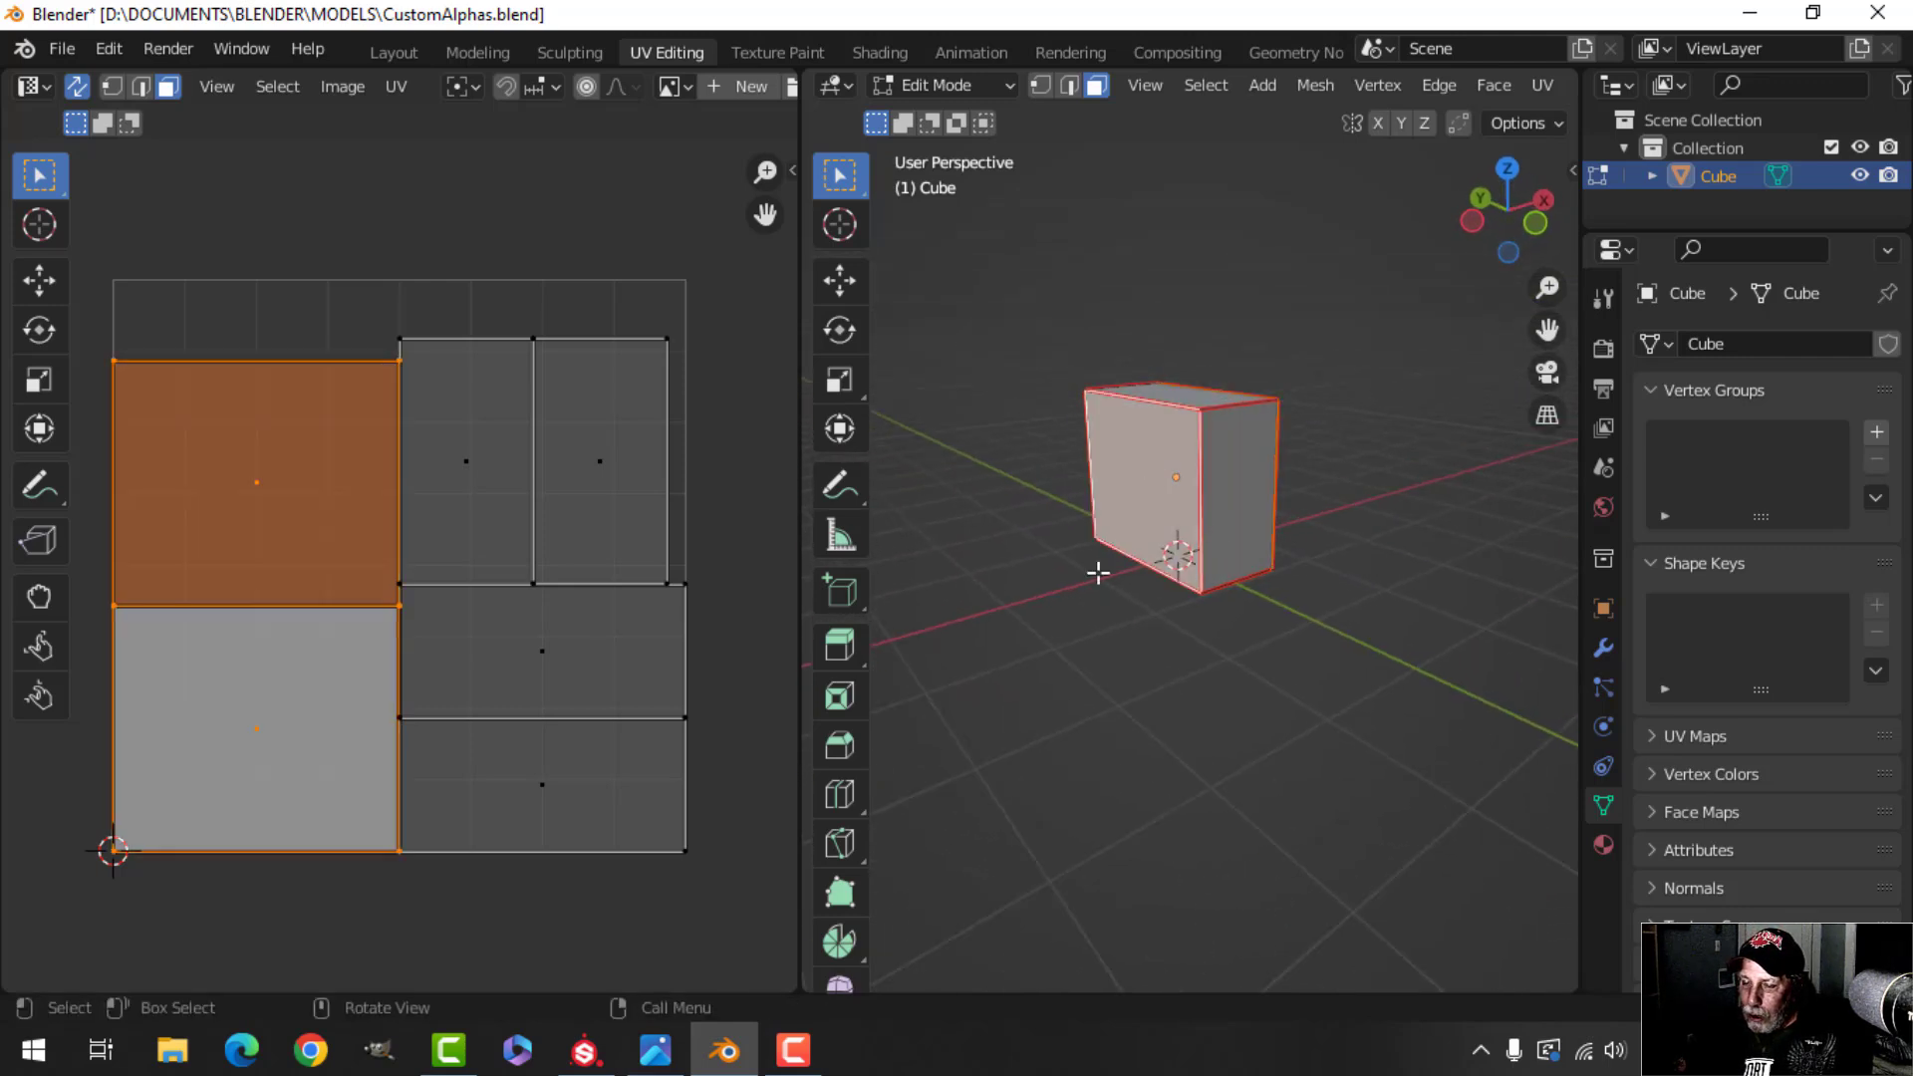
scroll(533, 508, "down", 2)
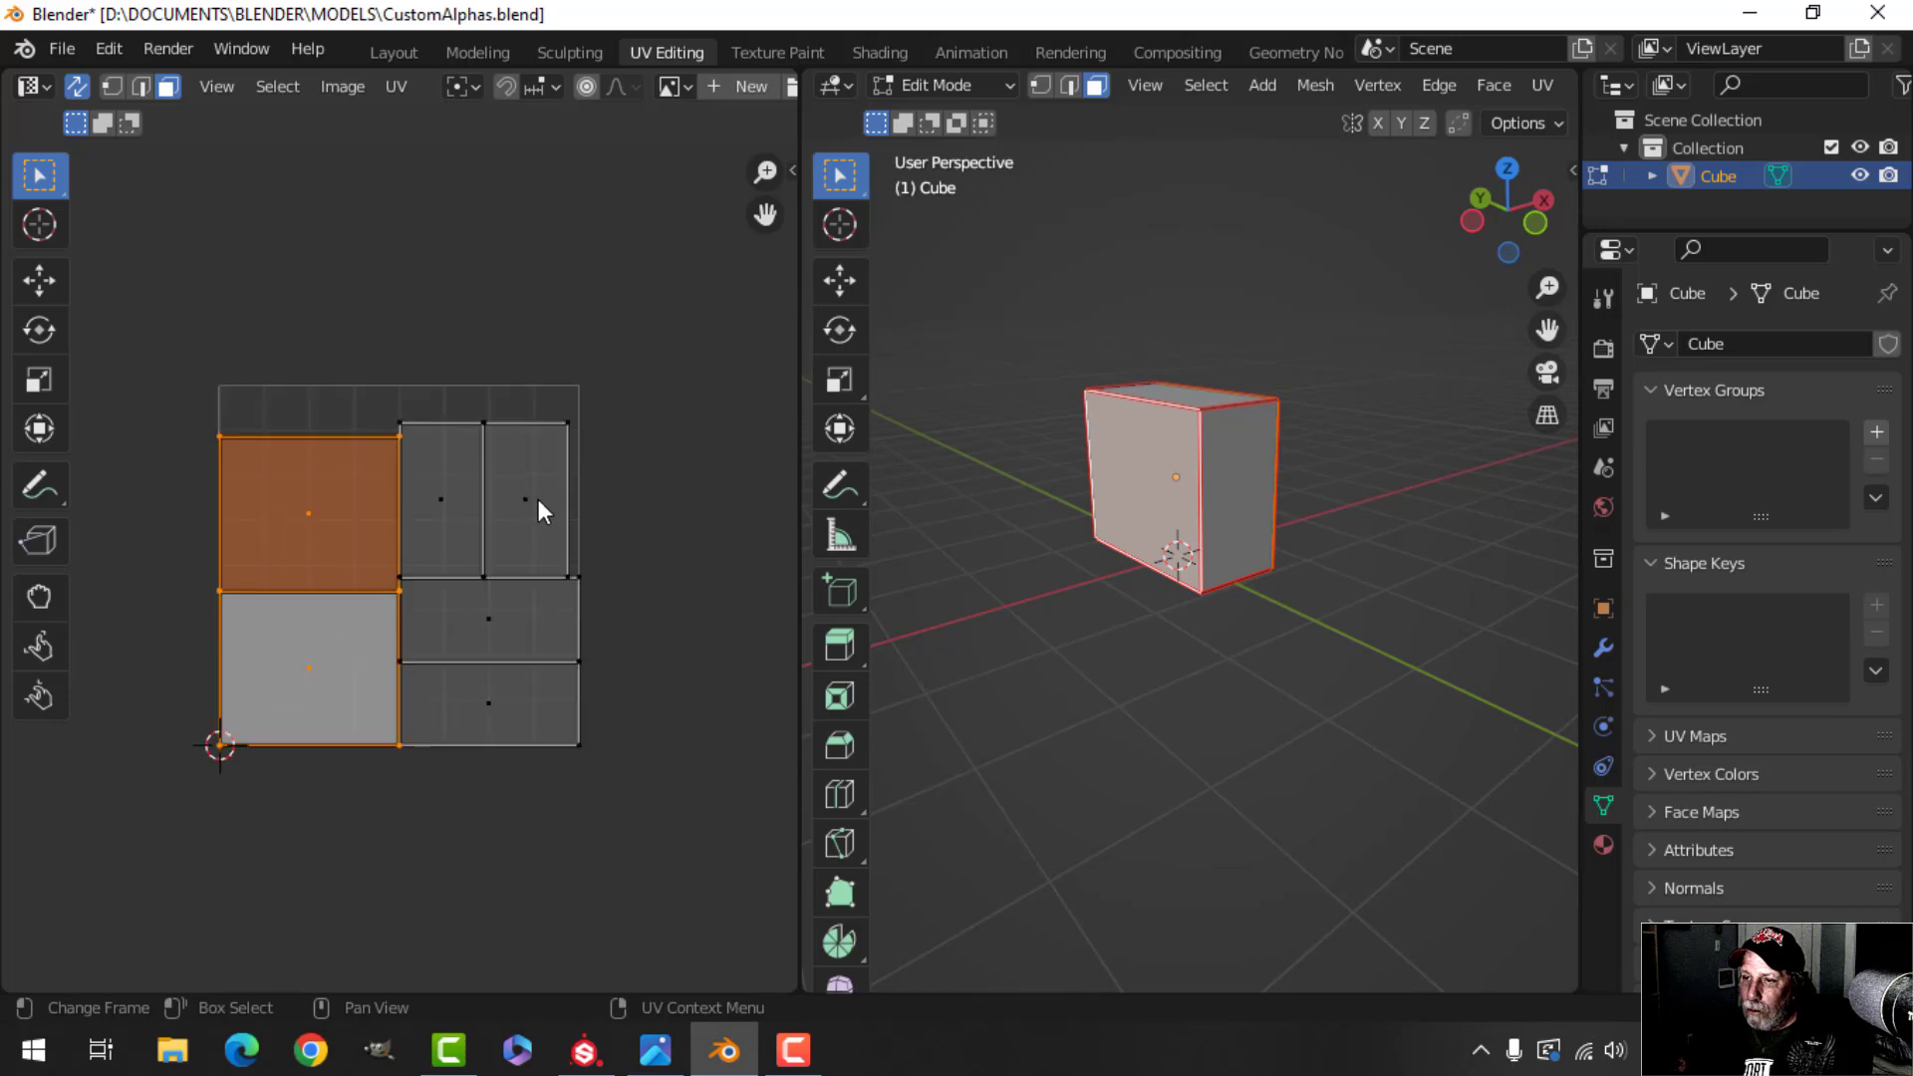
Move the two narrow end-face UV islands out of the UV square to the empty space above it
left_click(458, 596)
key("g")
left_click(280, 328)
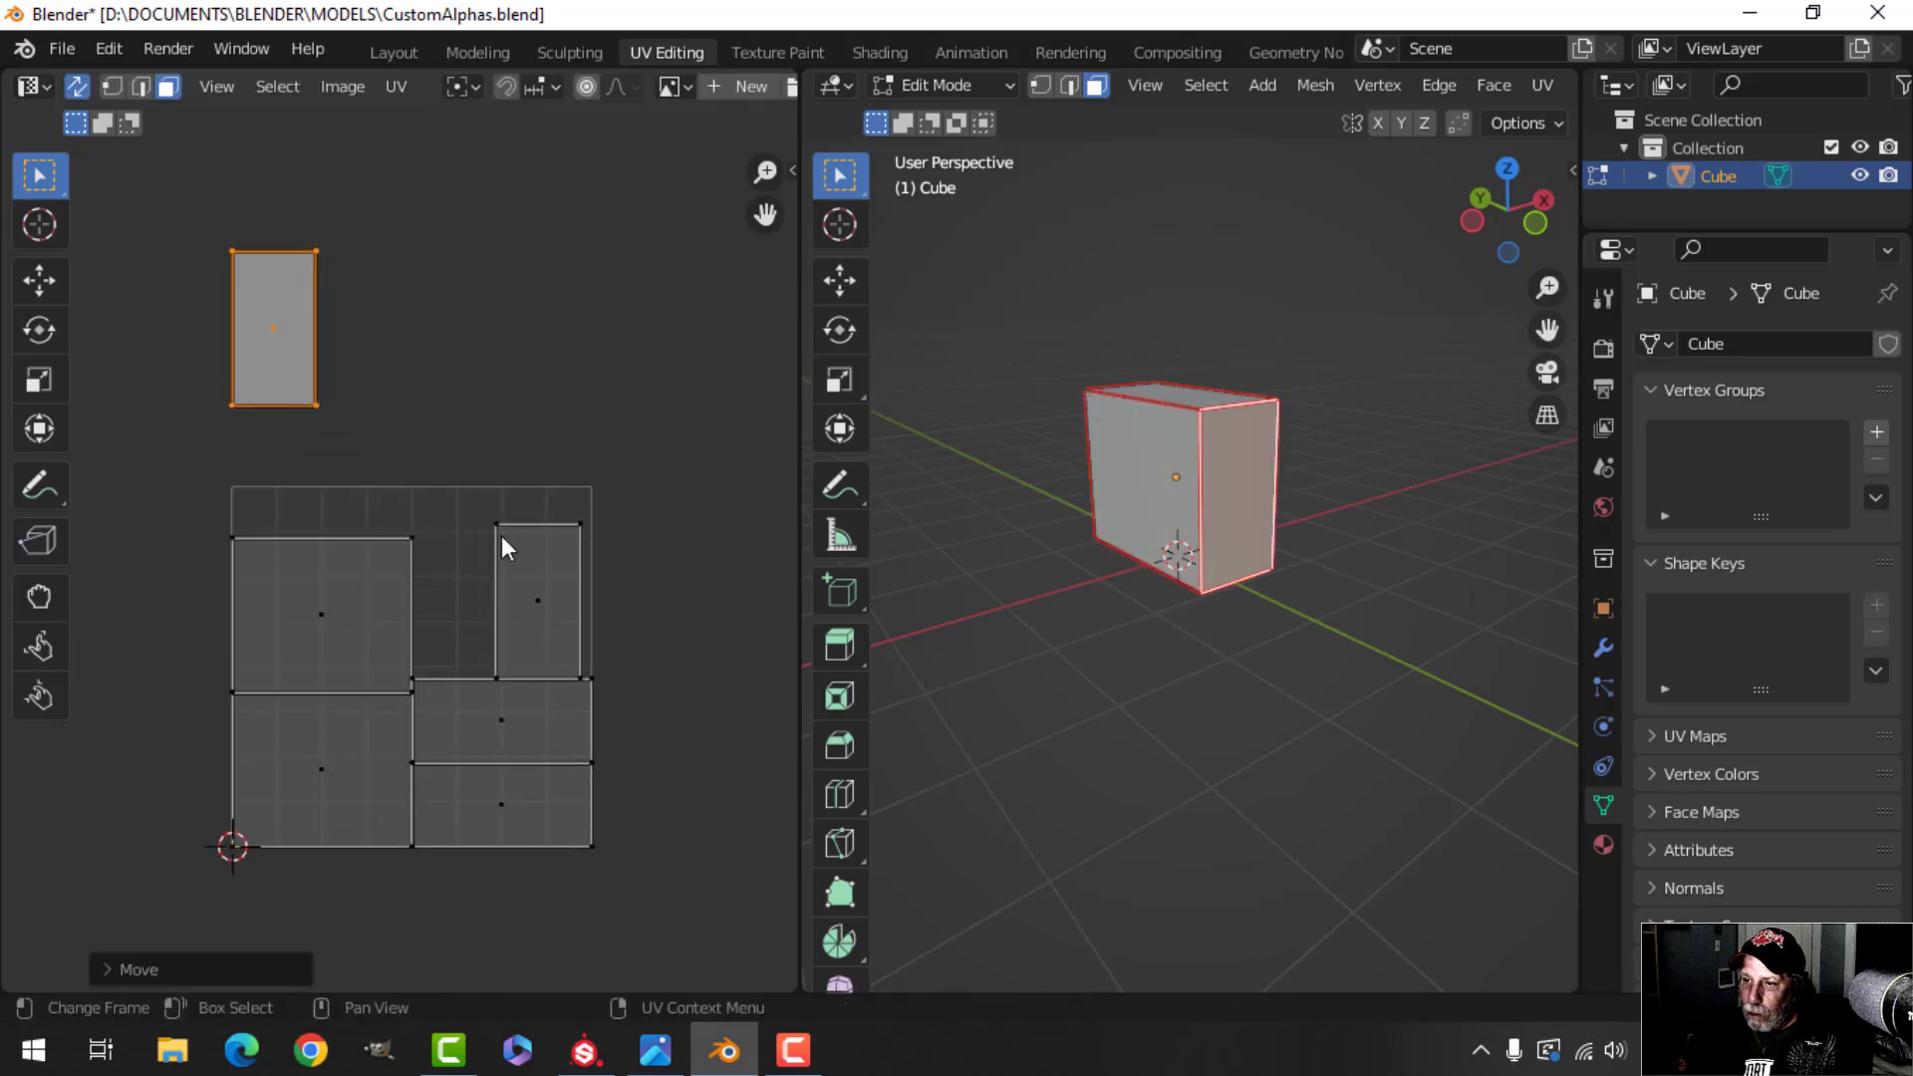
left_click(553, 612)
key("g")
left_click(403, 296)
Move the UV islands of the top and bottom faces out above the UV square
left_click(536, 726)
key("g")
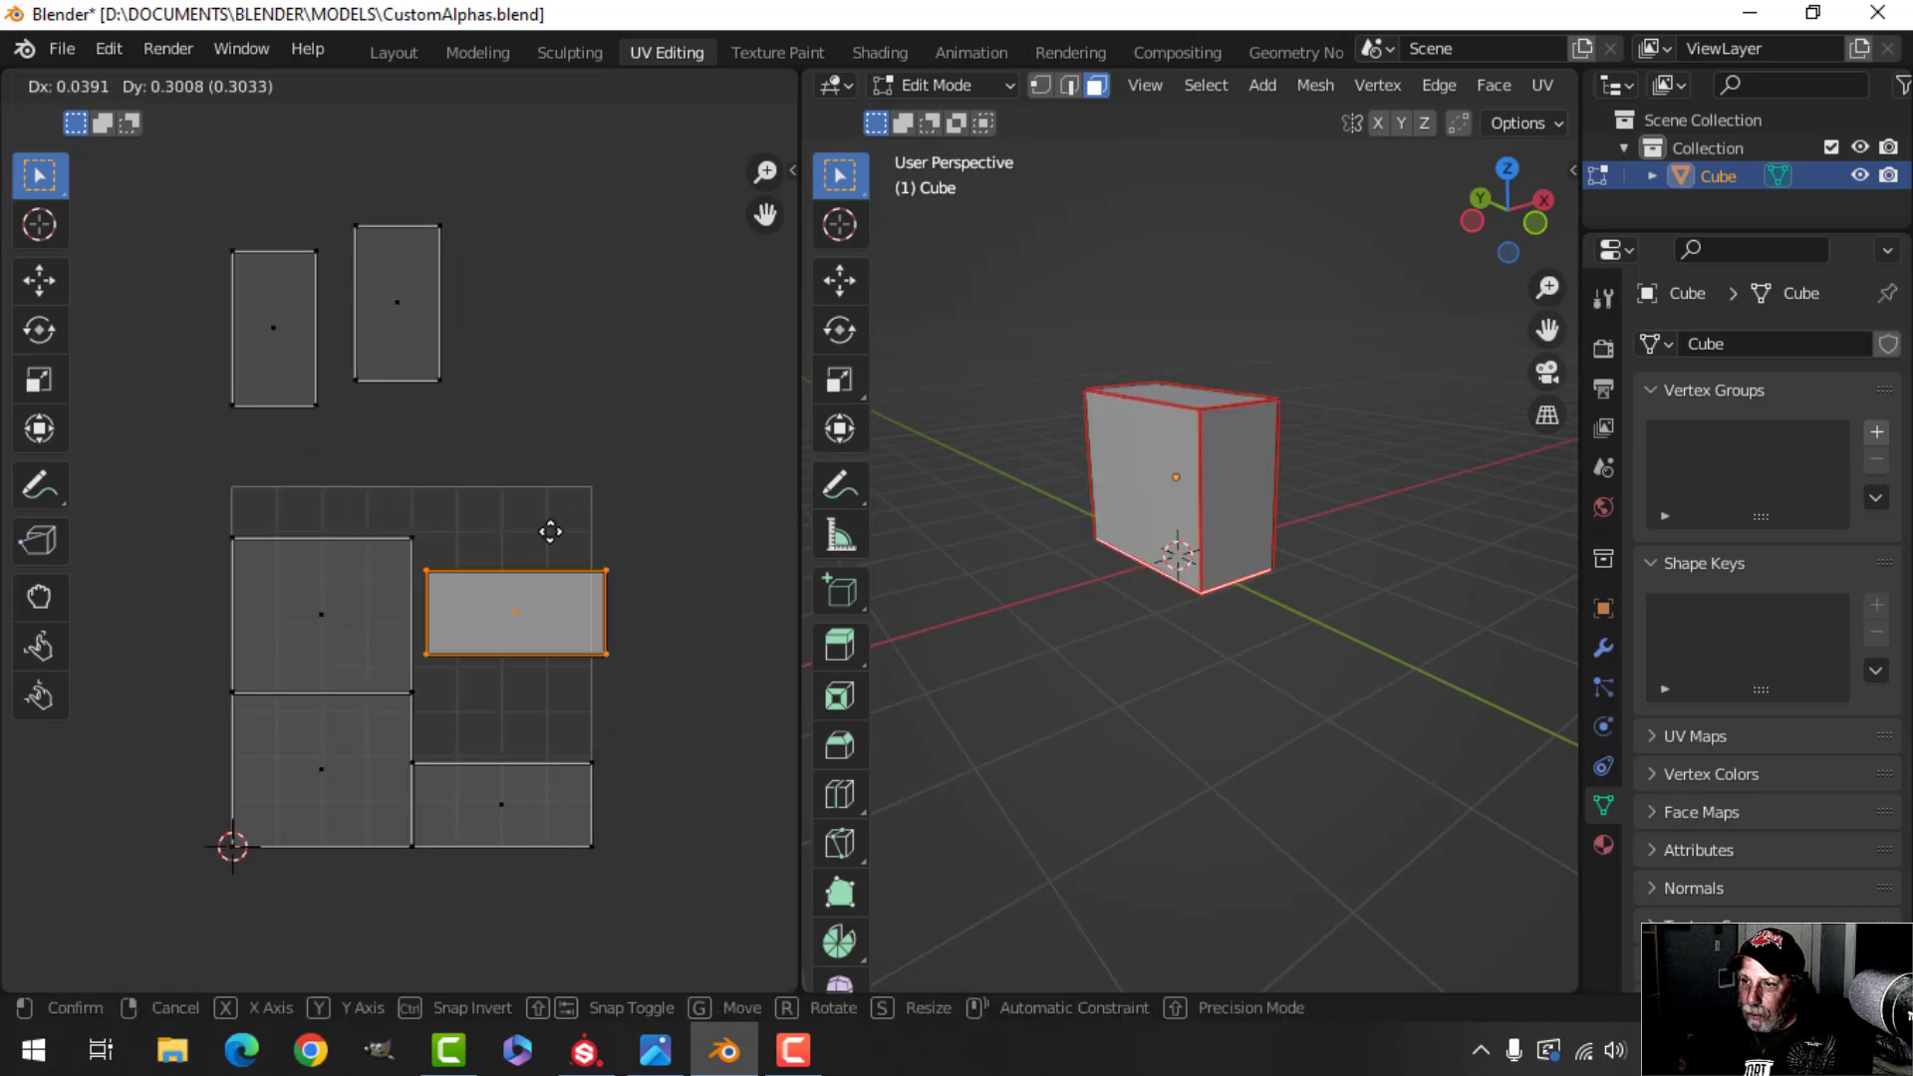
left_click(580, 308)
left_click(514, 842)
key("g")
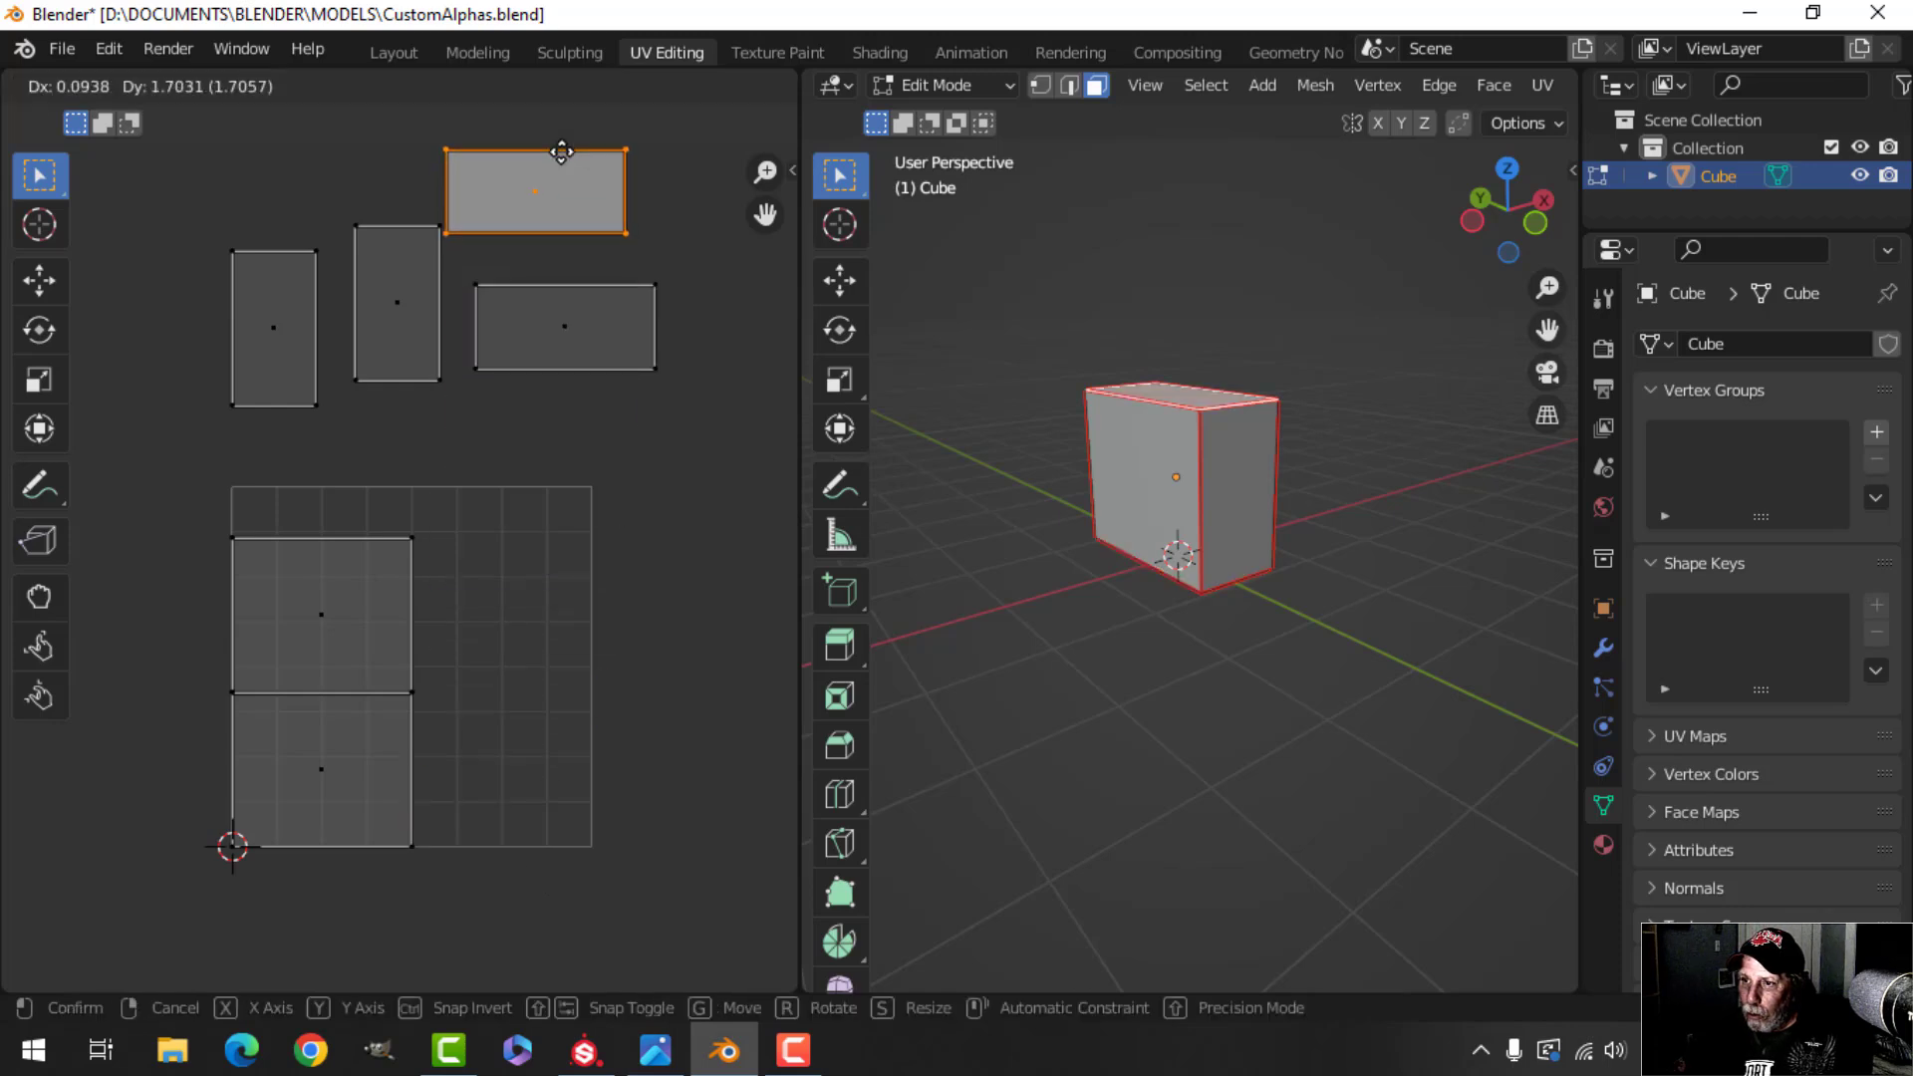
left_click(559, 149)
Move the upper large UV island down beside the other large island in the lower half of the UV square
scroll(384, 703, "up", 2)
scroll(566, 692, "down", 3)
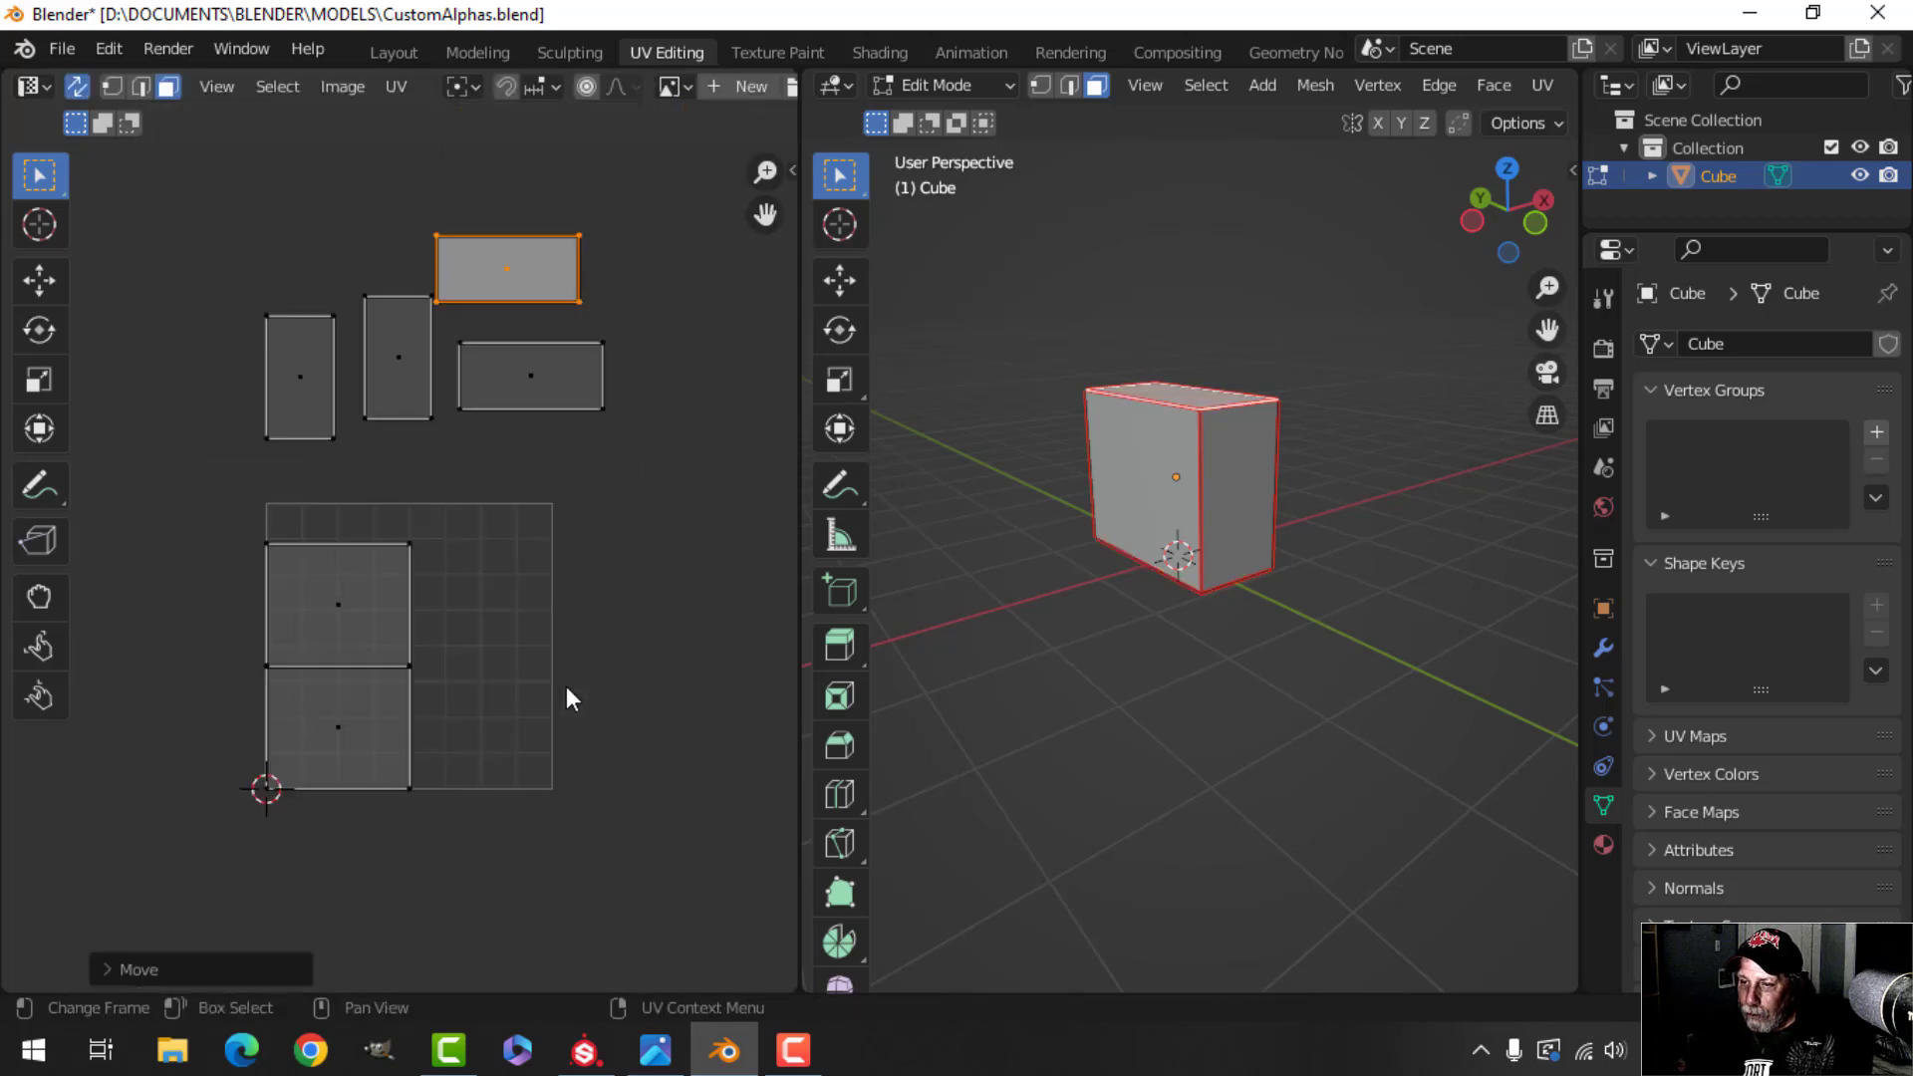
left_click(372, 611)
key("g")
left_click(522, 717)
scroll(473, 615, "up", 4)
middle_click_drag(473, 616, 585, 410, "shift")
middle_click_drag(543, 640, 548, 600, "shift")
Check the orientation of the two large UV islands by selecting their upper edges in edge select mode
middle_click_drag(1183, 662, 1084, 672)
left_click(289, 642)
key("alt+a")
middle_click_drag(490, 668, 584, 668)
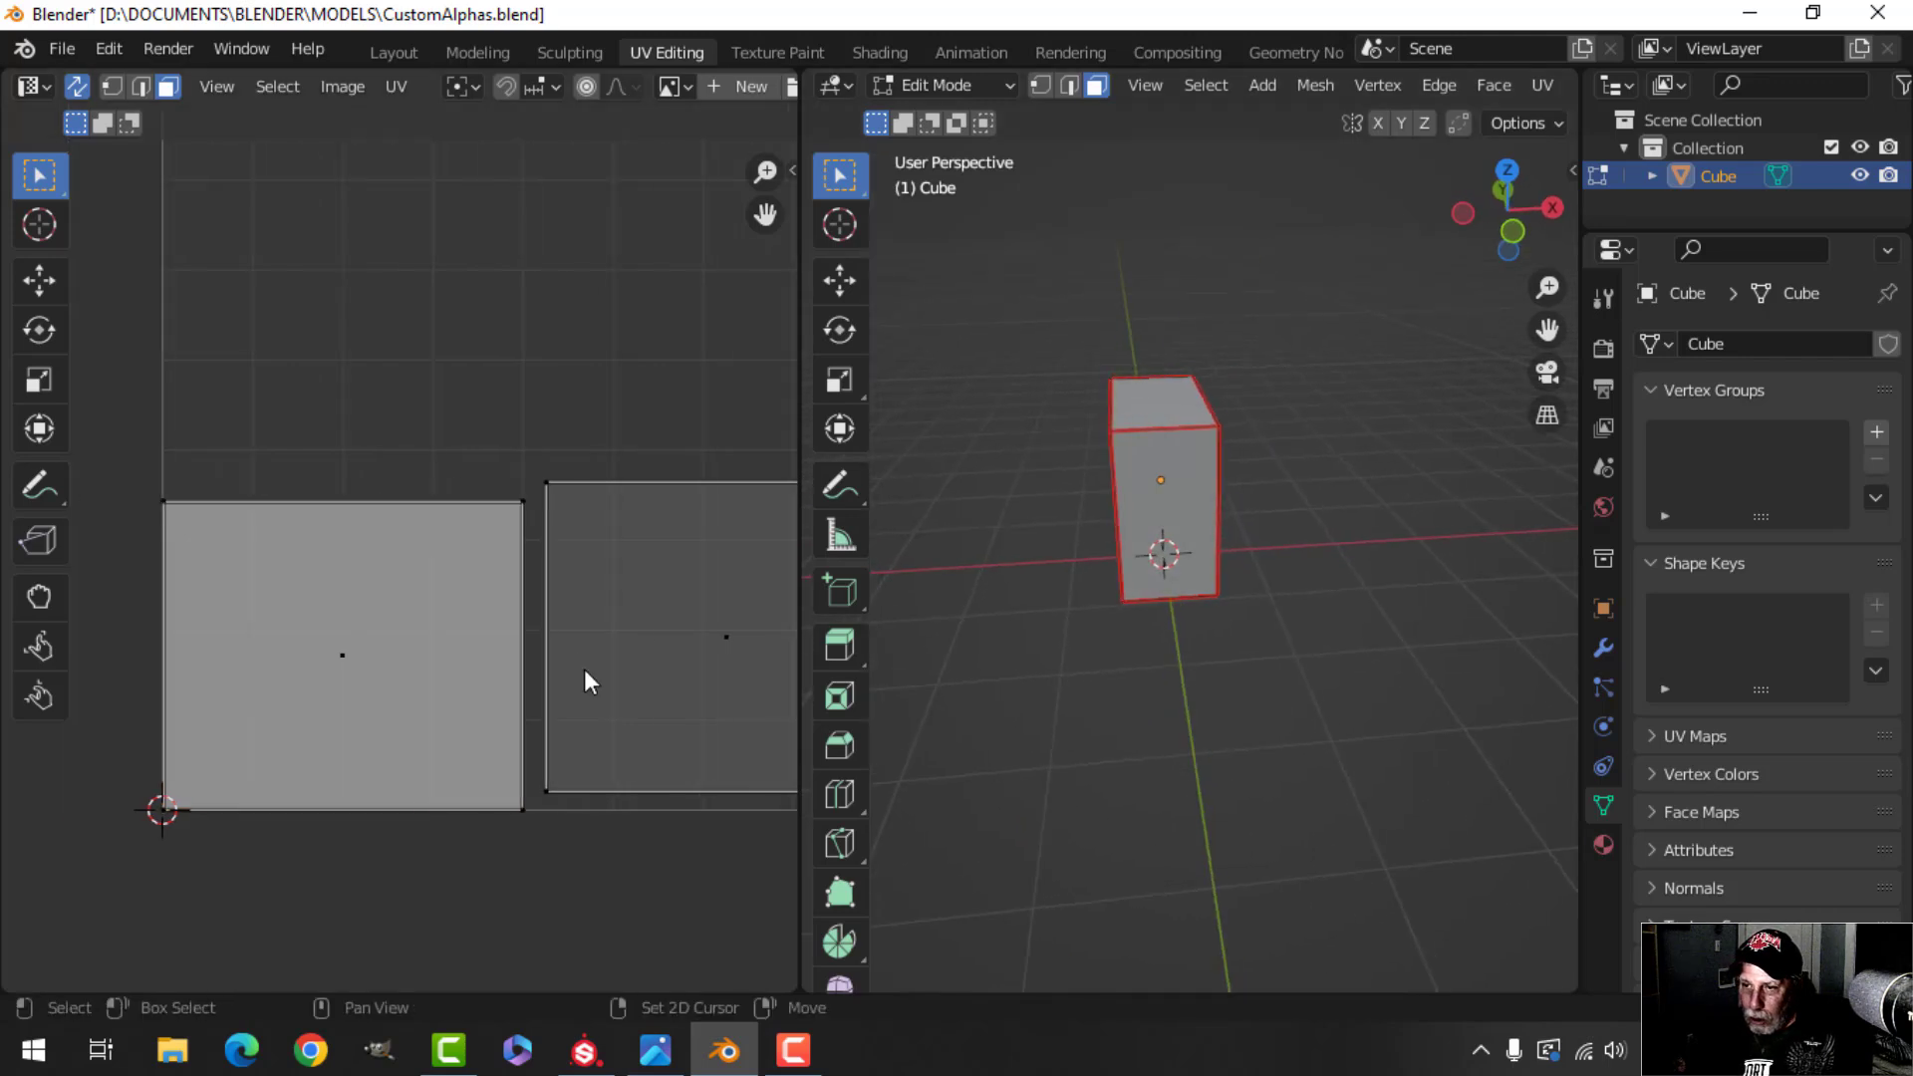
key("2")
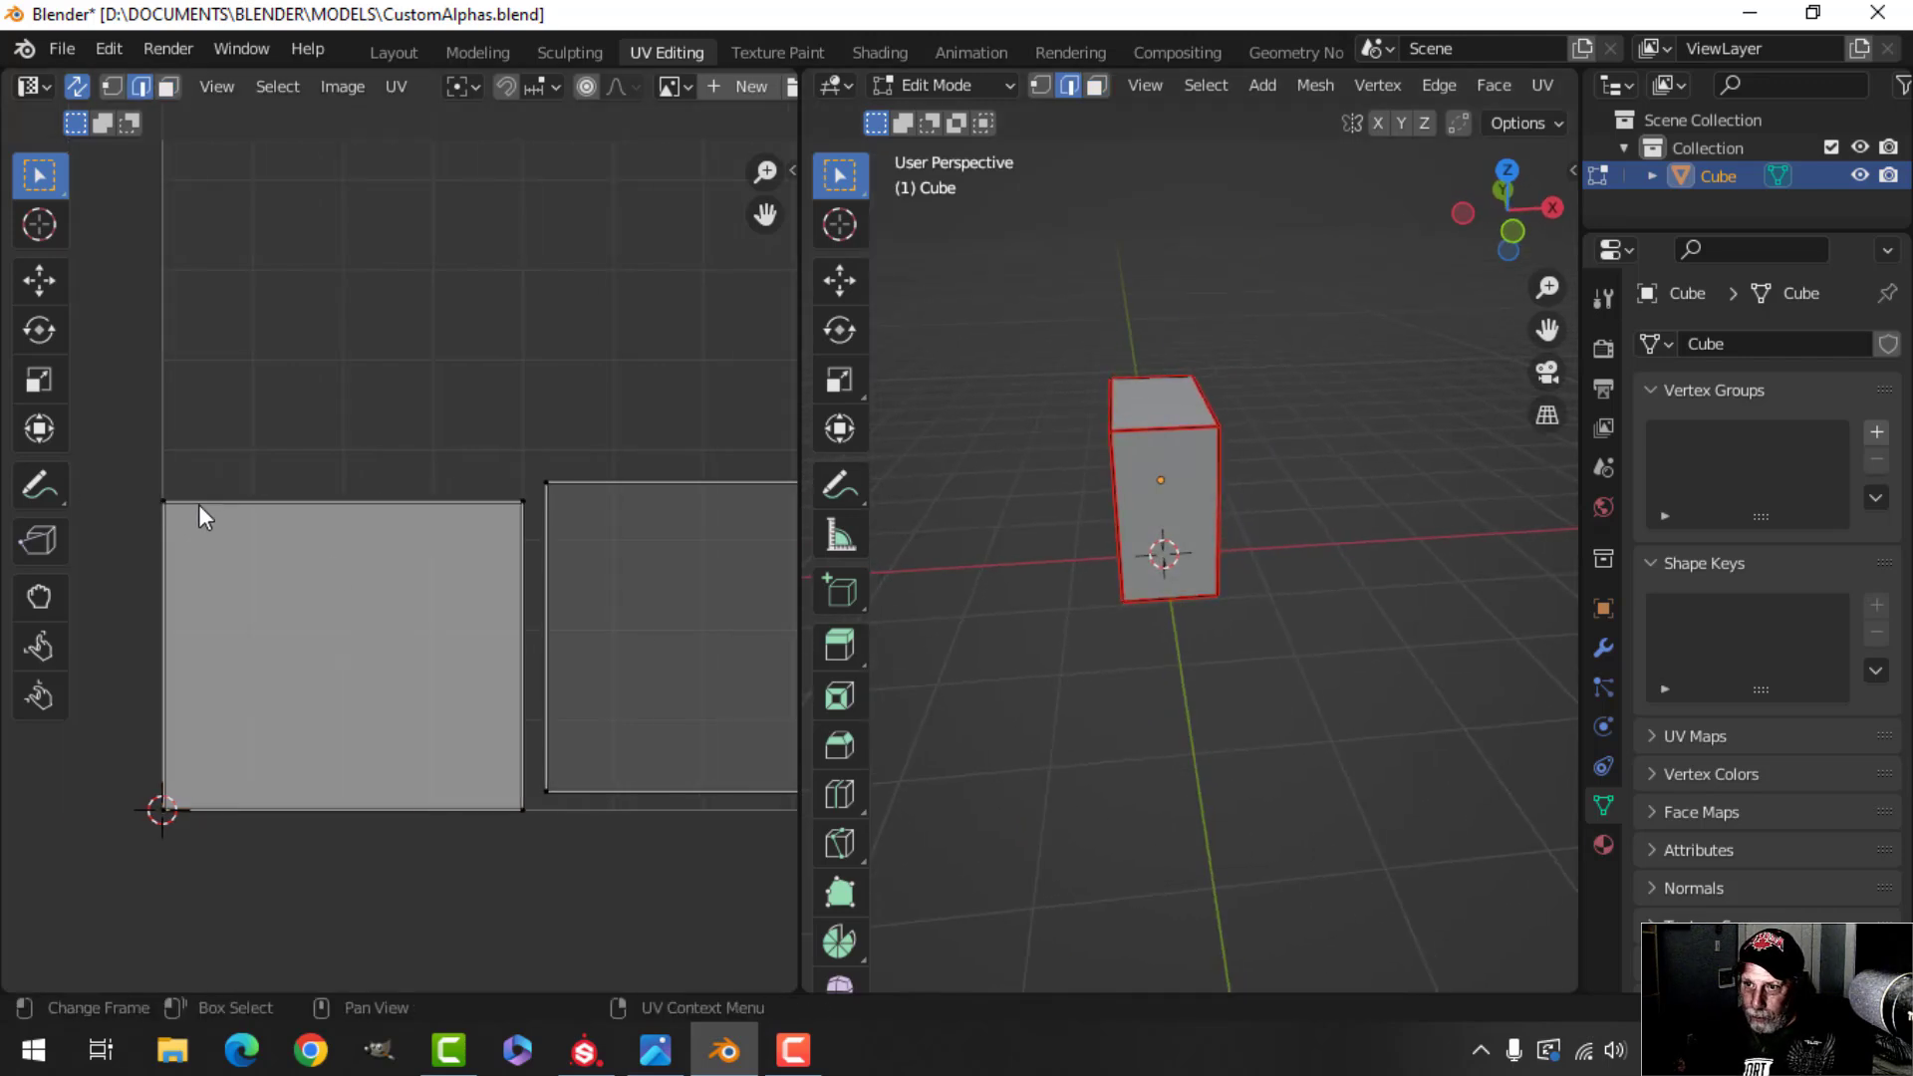
left_click(199, 502)
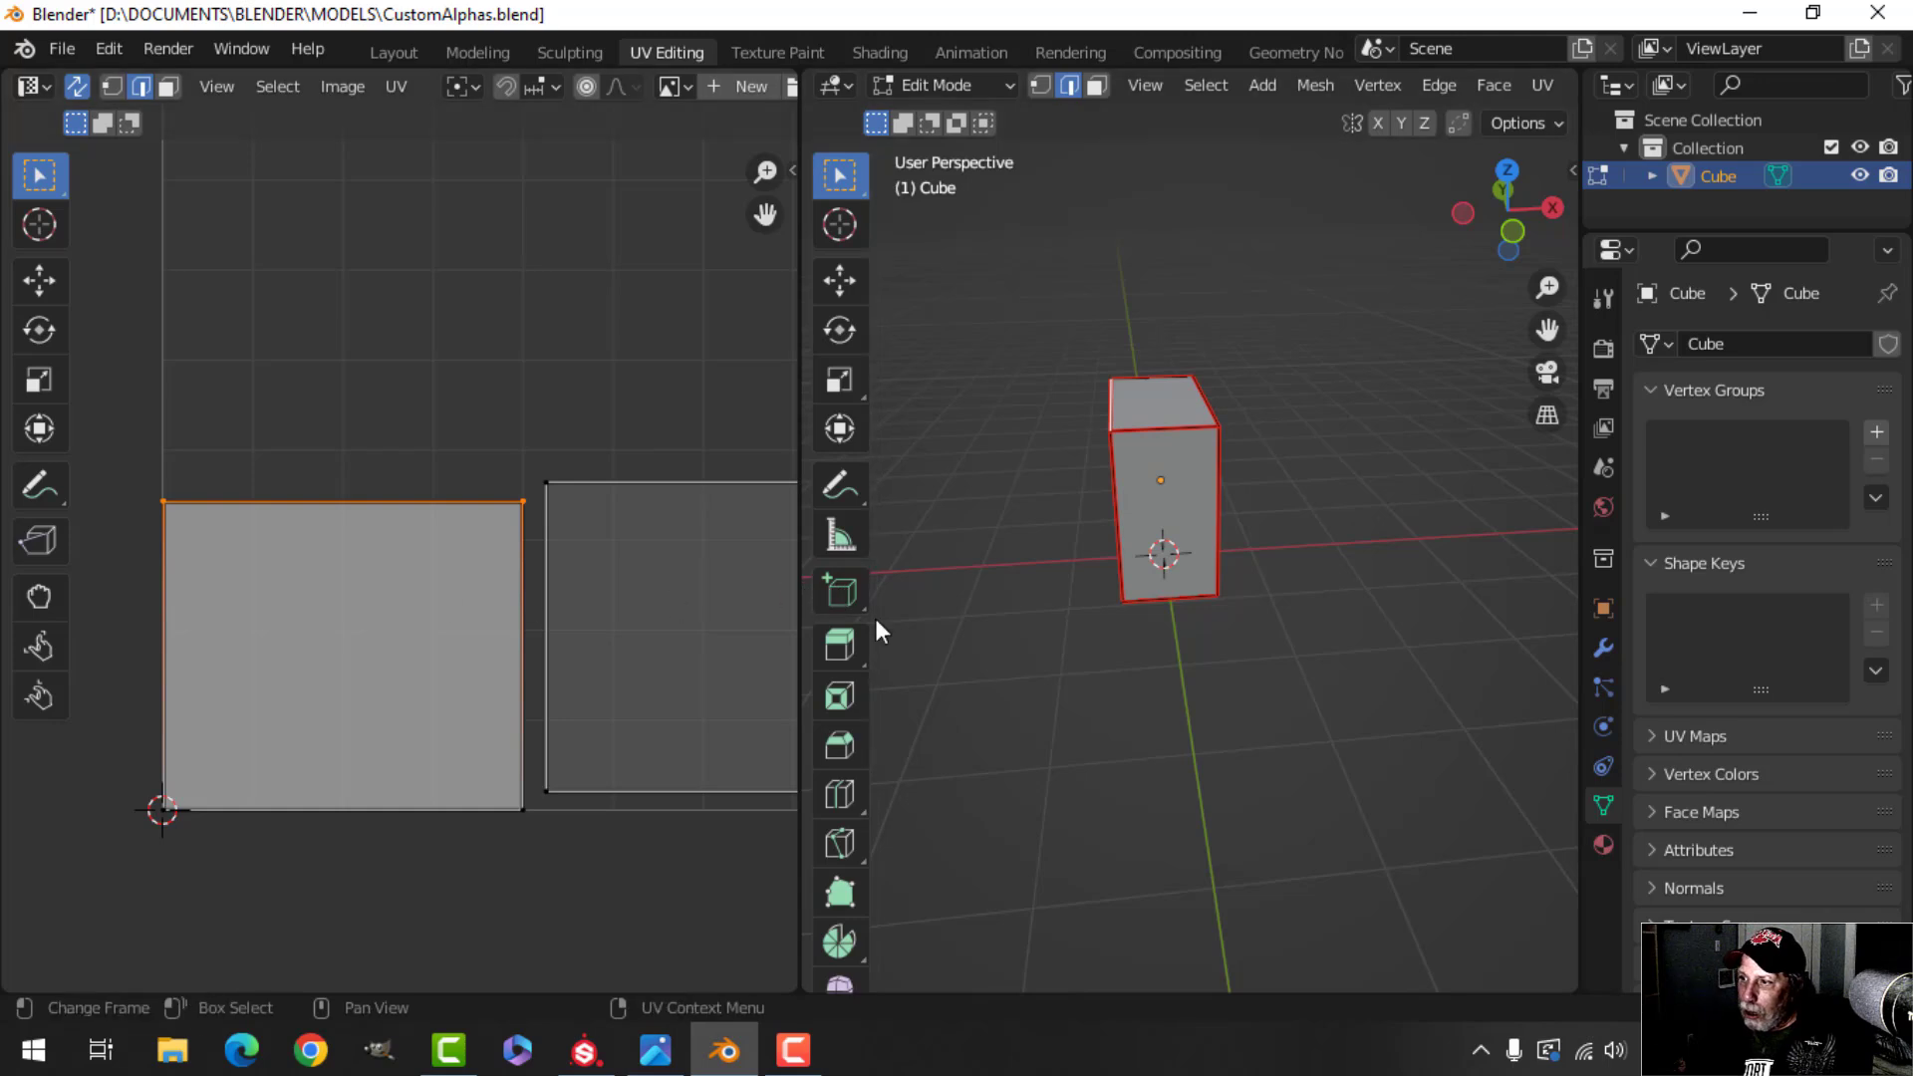
mouse_move(1153, 555)
middle_mouse_down()
mouse_move(1303, 585)
mouse_move(1136, 555)
middle_mouse_up()
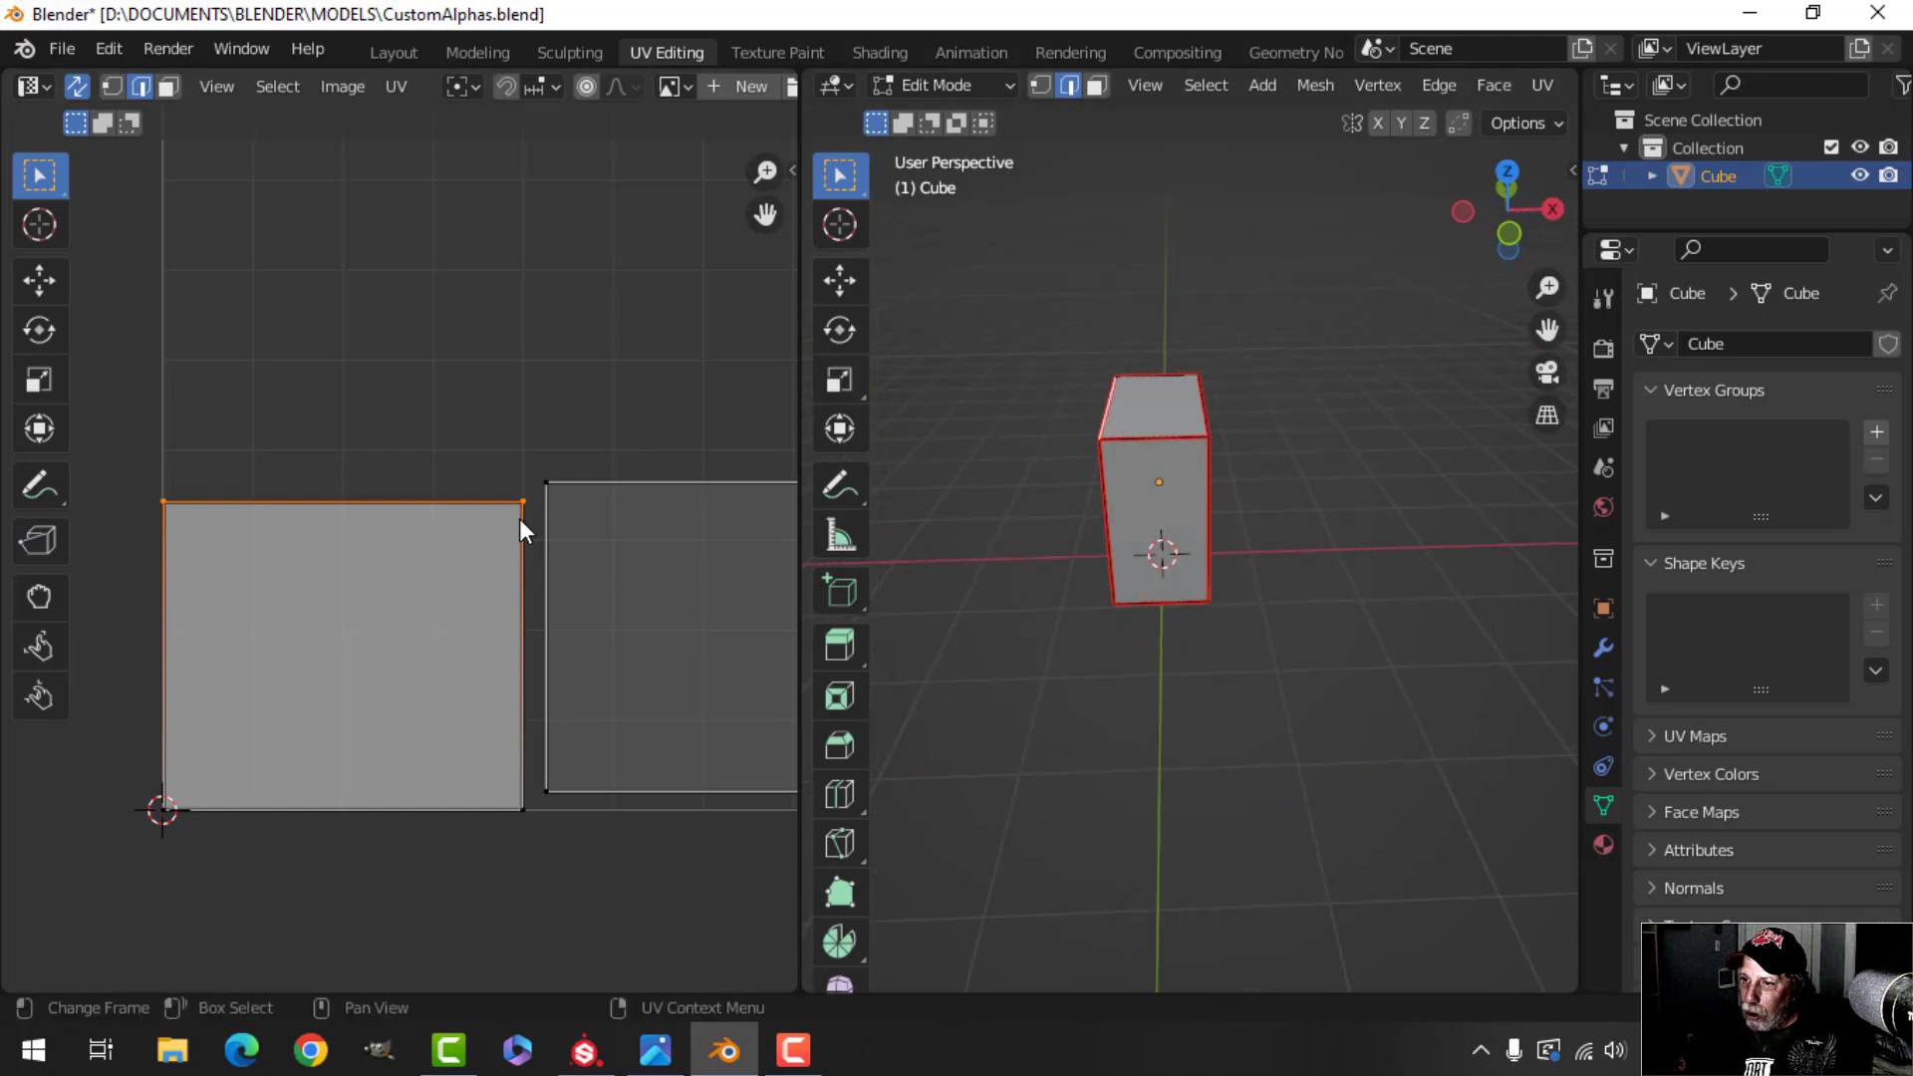
left_click(620, 486)
middle_click_drag(1269, 542, 1195, 538)
scroll(371, 591, "down", 1)
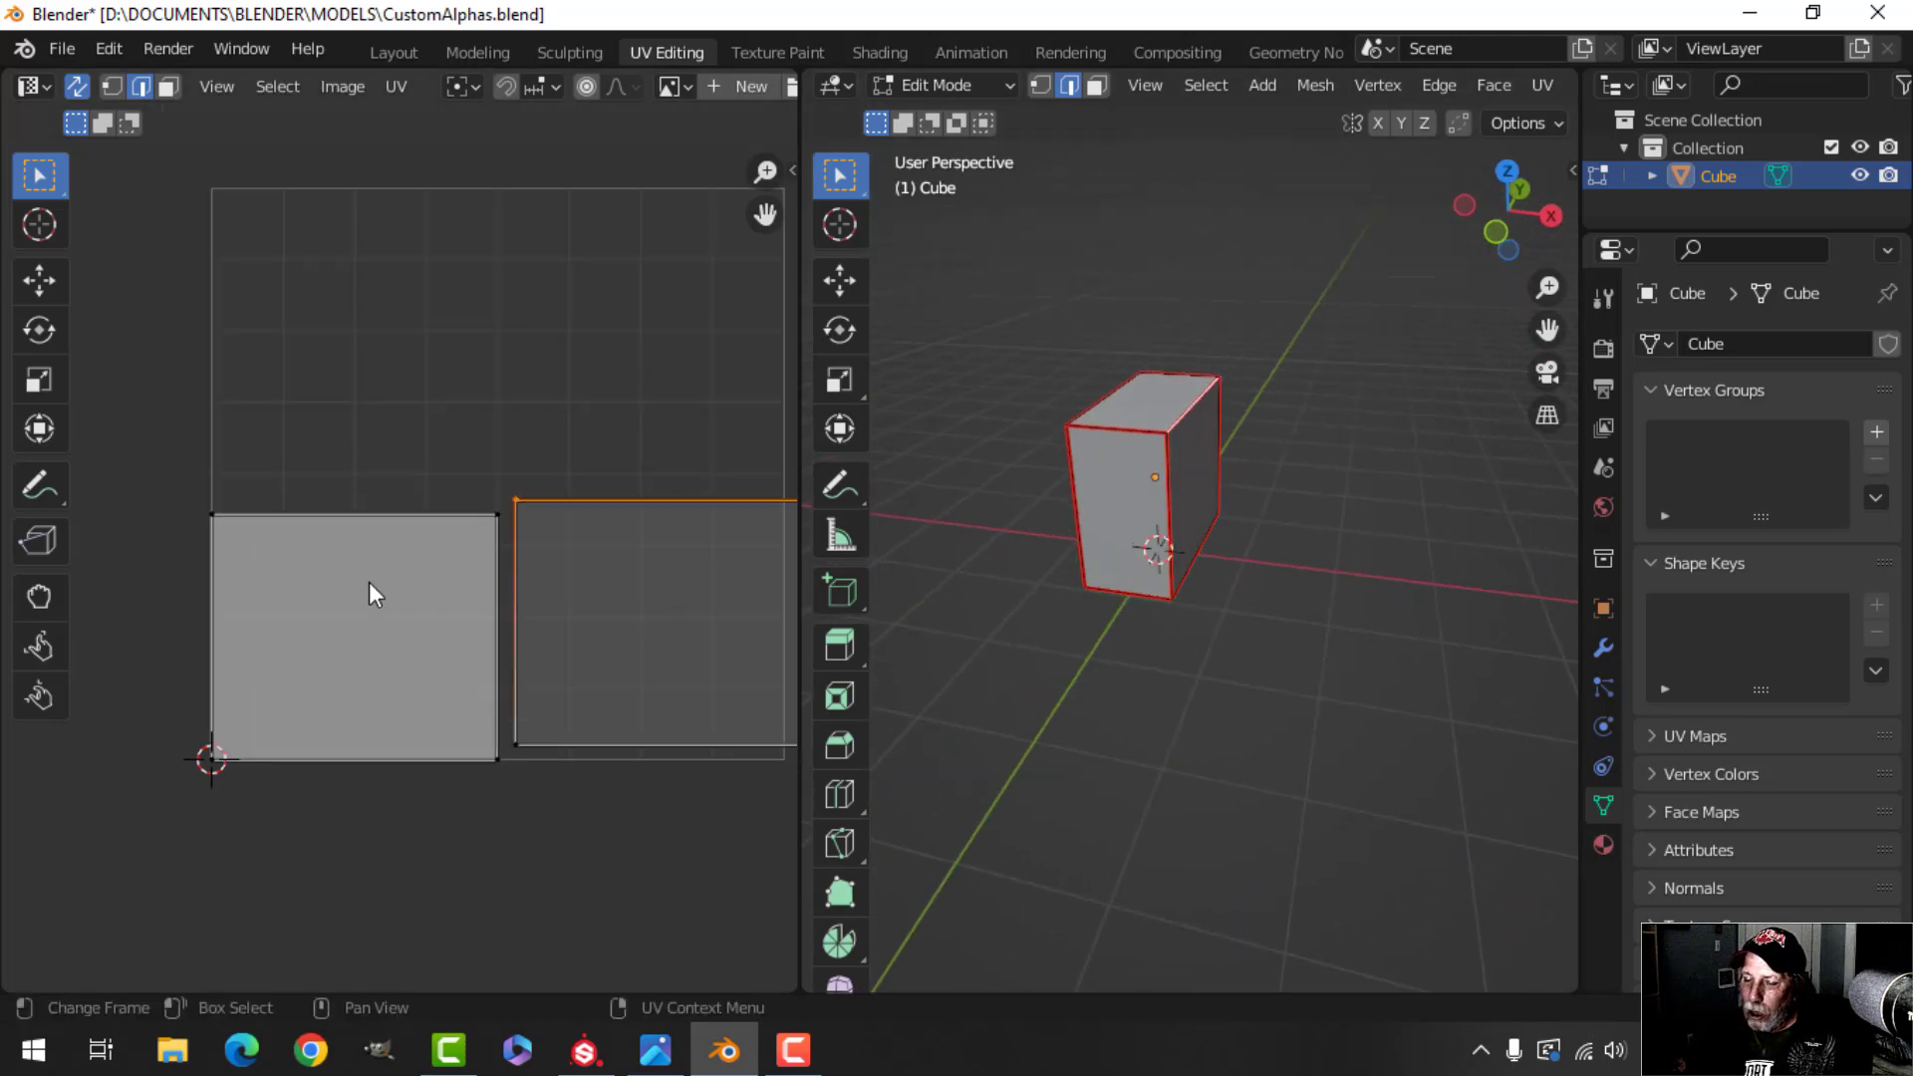
scroll(398, 590, "down", 1)
In face select mode, move the second large island flush against the first along the UV square's bottom edge
key("3")
scroll(518, 612, "up", 3)
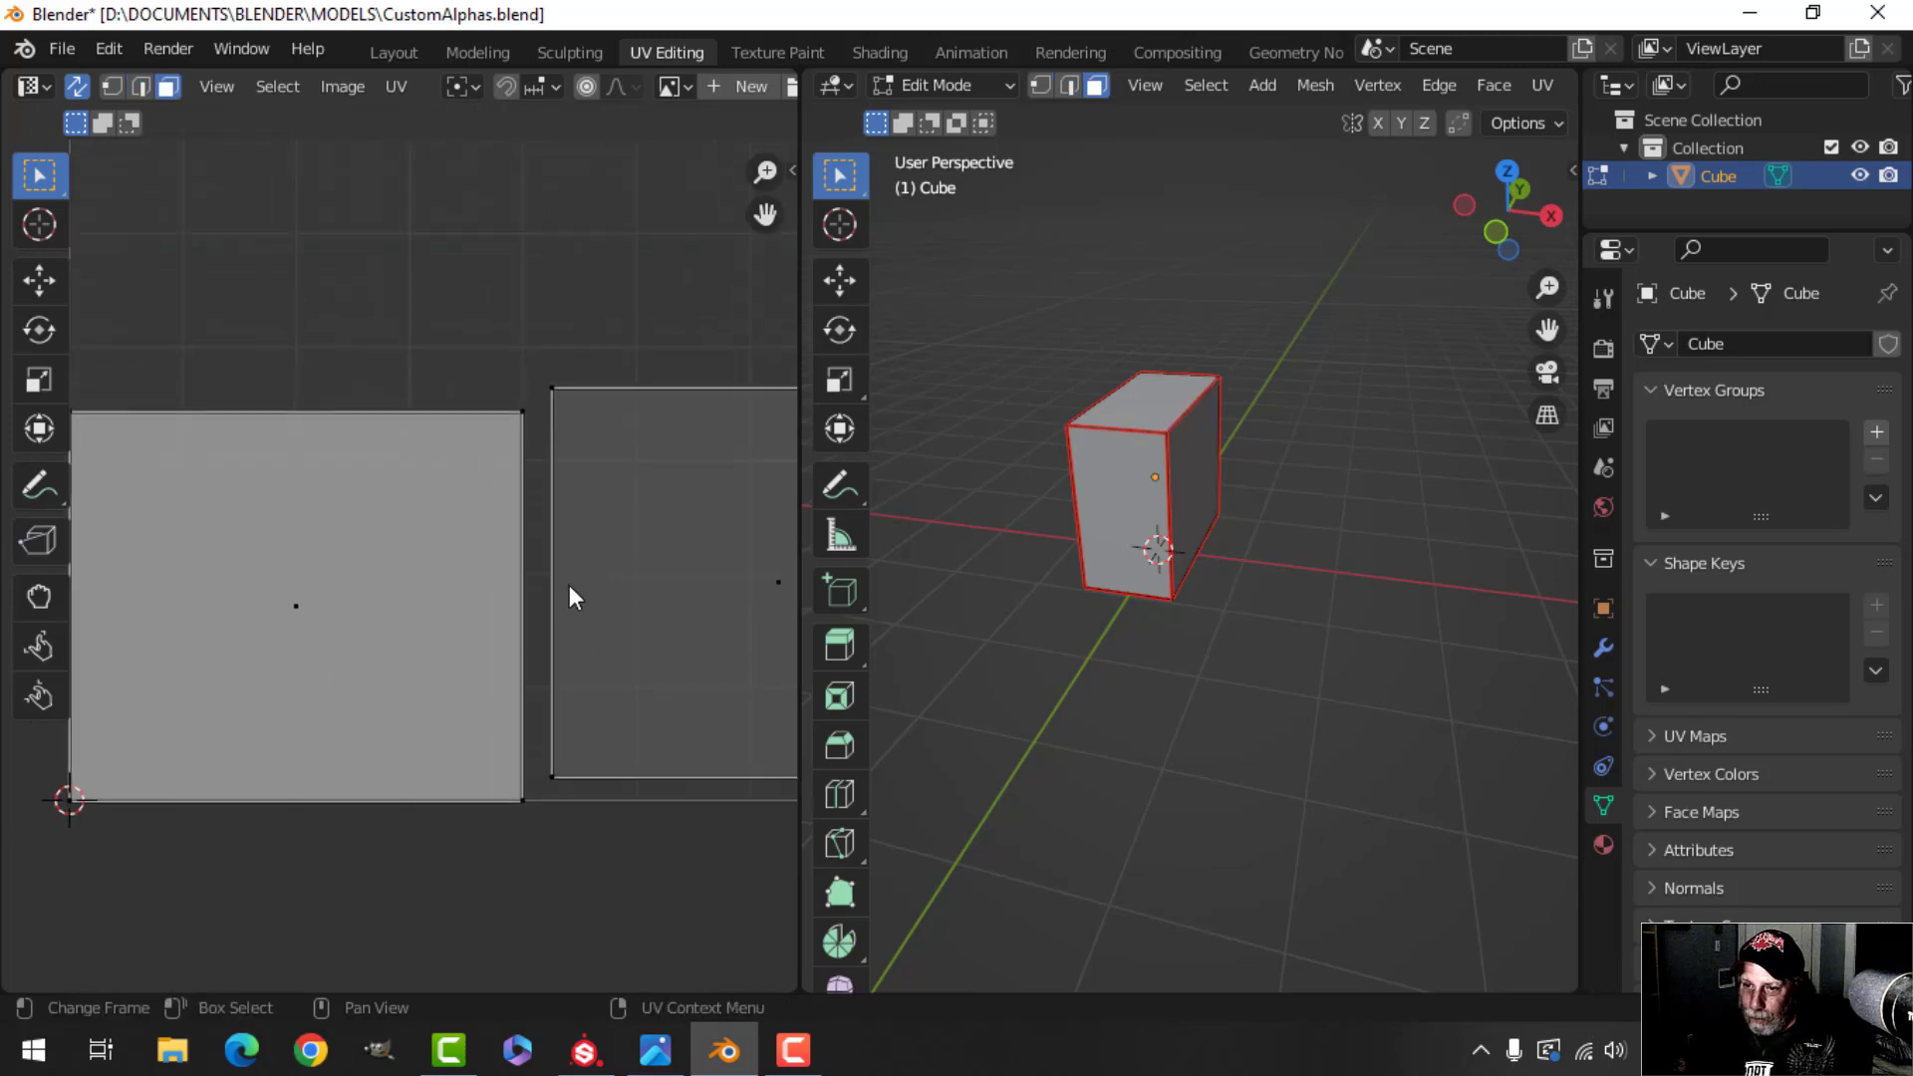
middle_click_drag(569, 598, 547, 667)
scroll(487, 399, "down", 3)
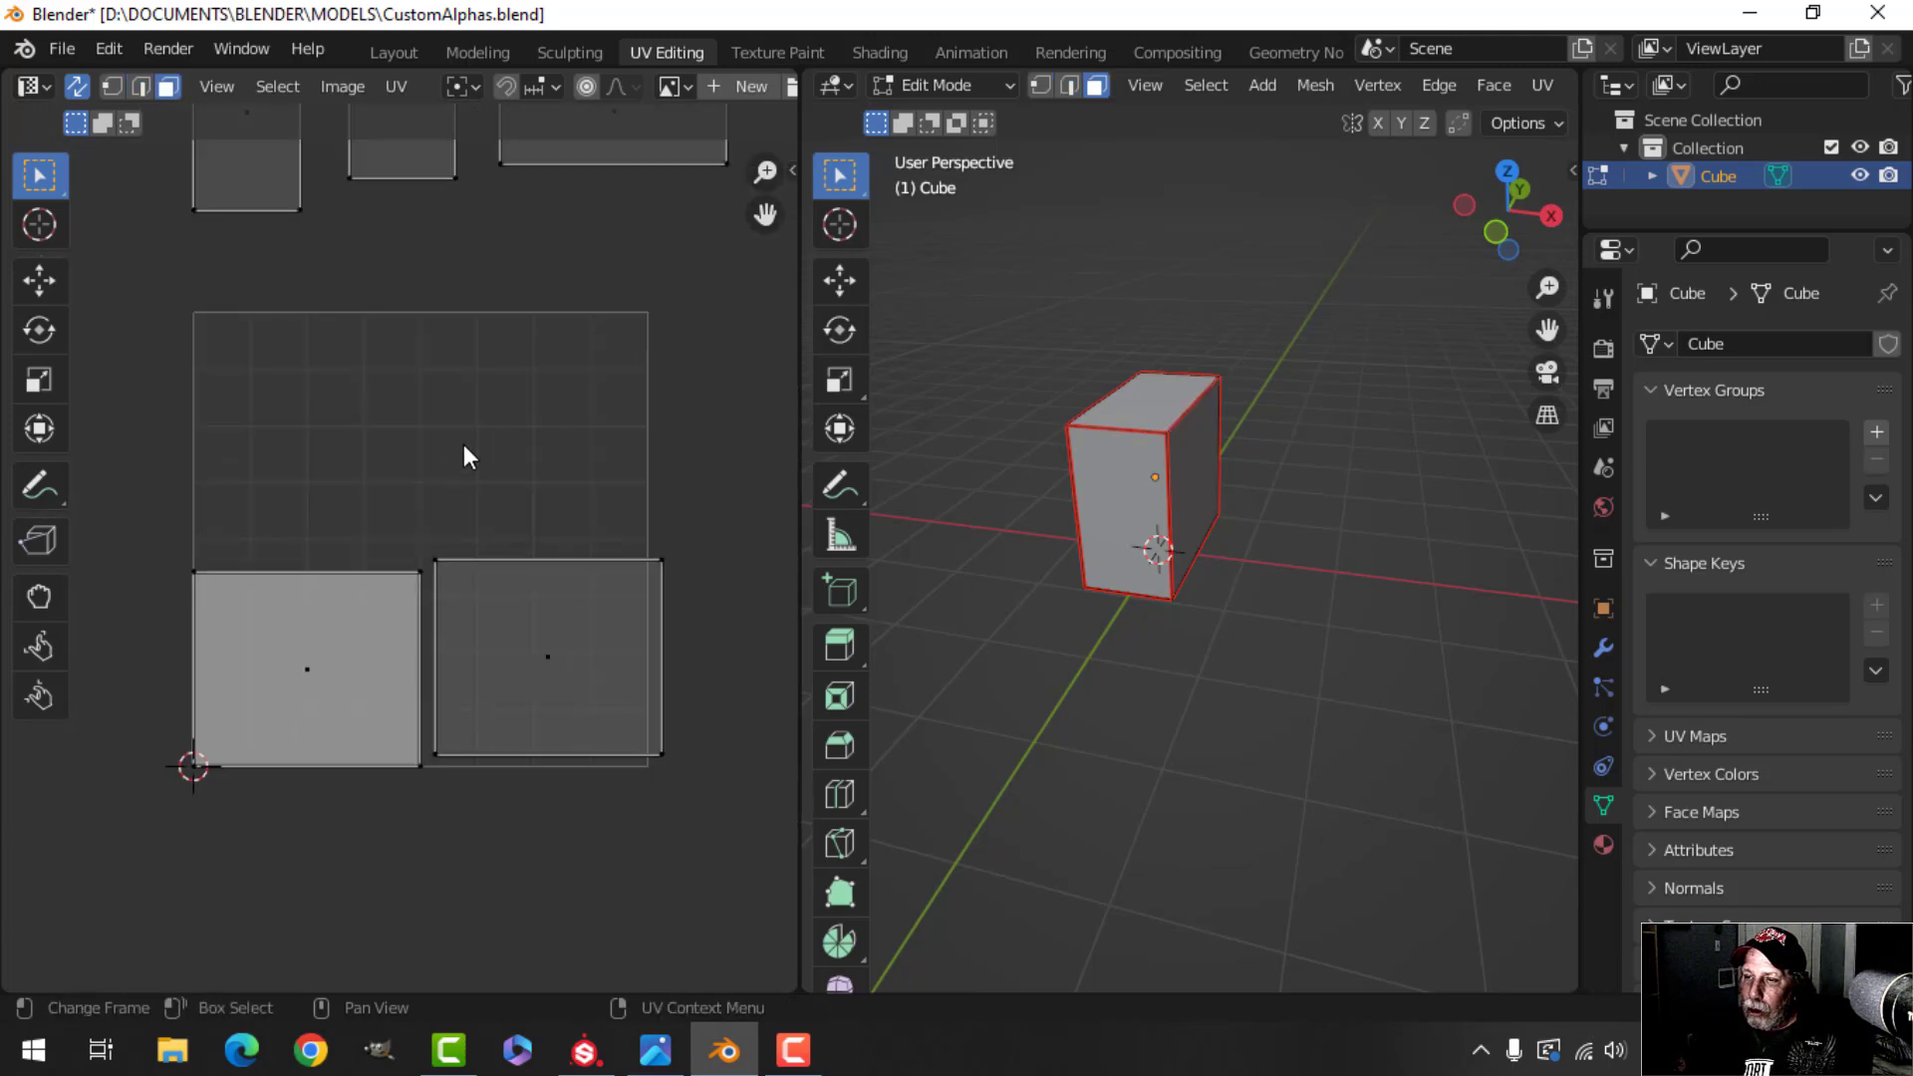
middle_click_drag(465, 453, 446, 546)
left_click(464, 764)
key("g")
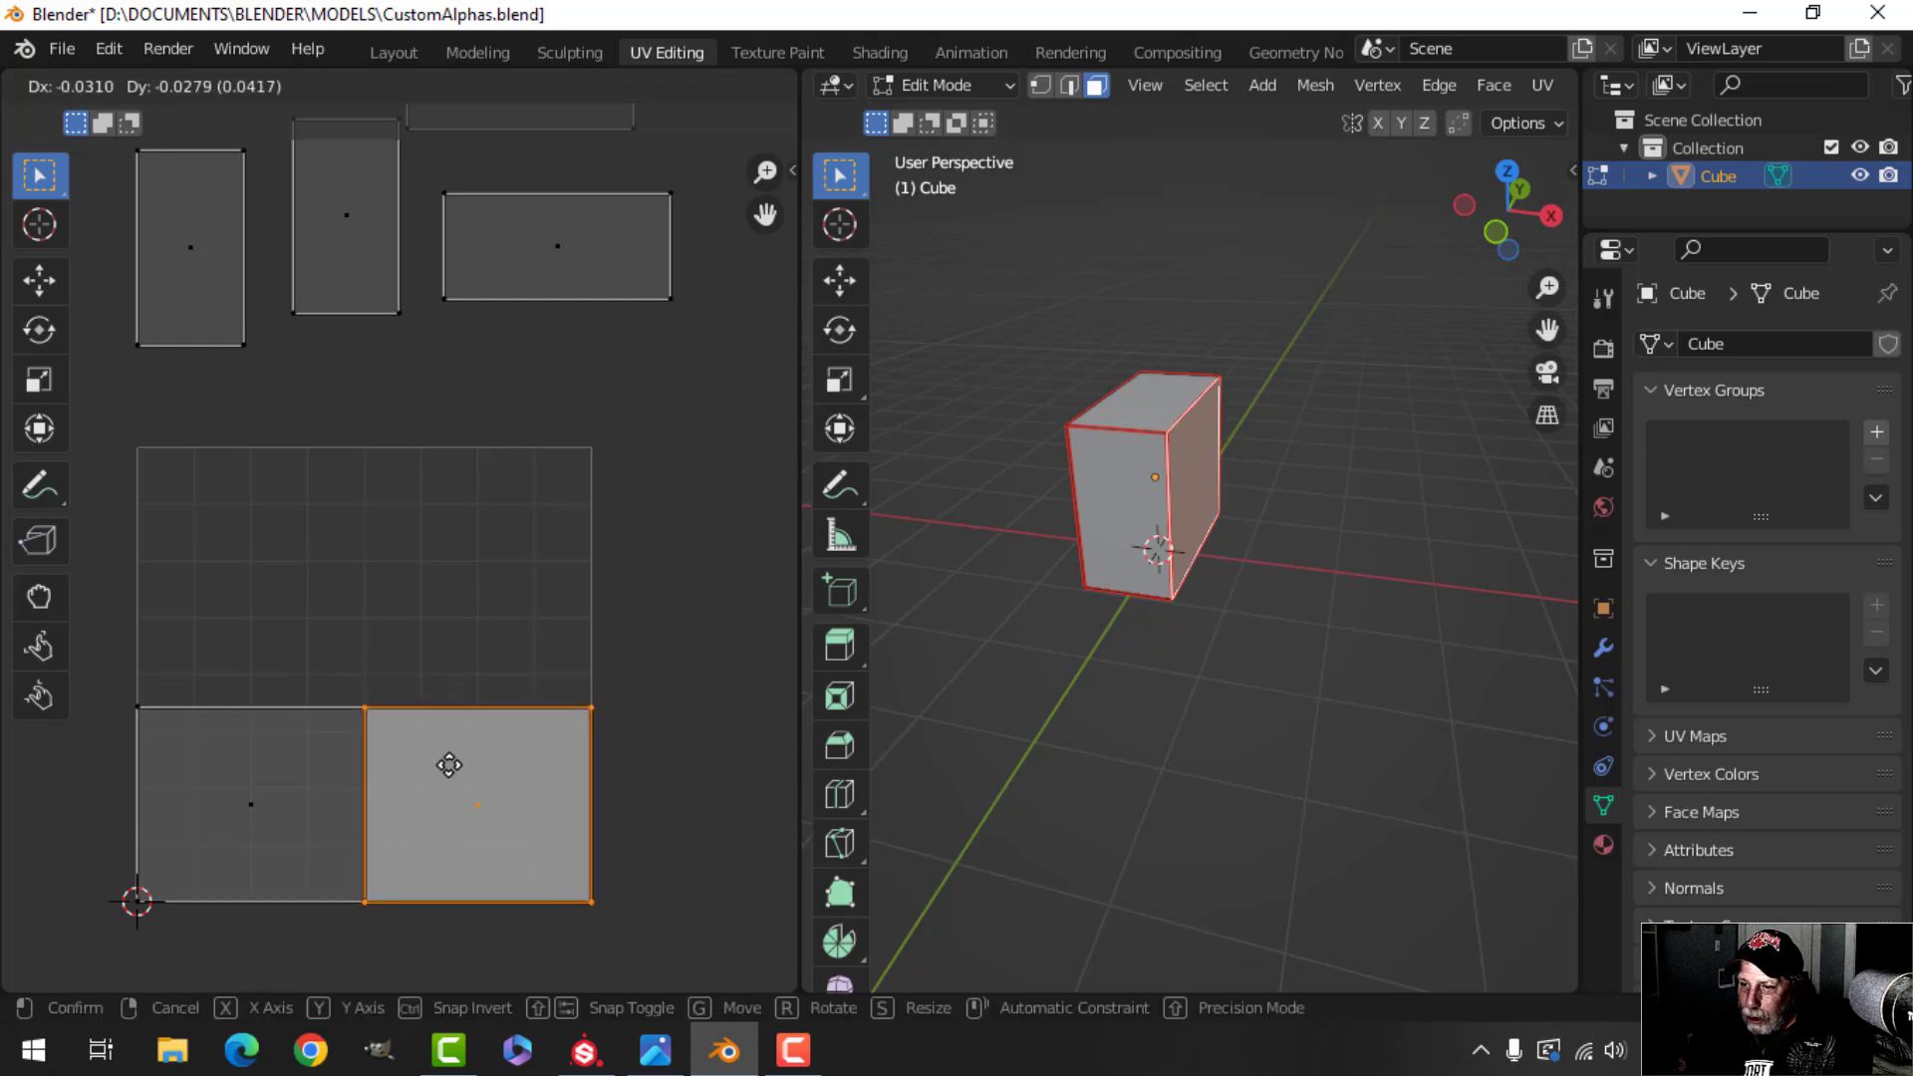
left_click(449, 765)
Move the first narrow end-face island into the UV square's upper-left corner area
middle_click_drag(514, 580, 637, 670)
scroll(1305, 667, "down", 2)
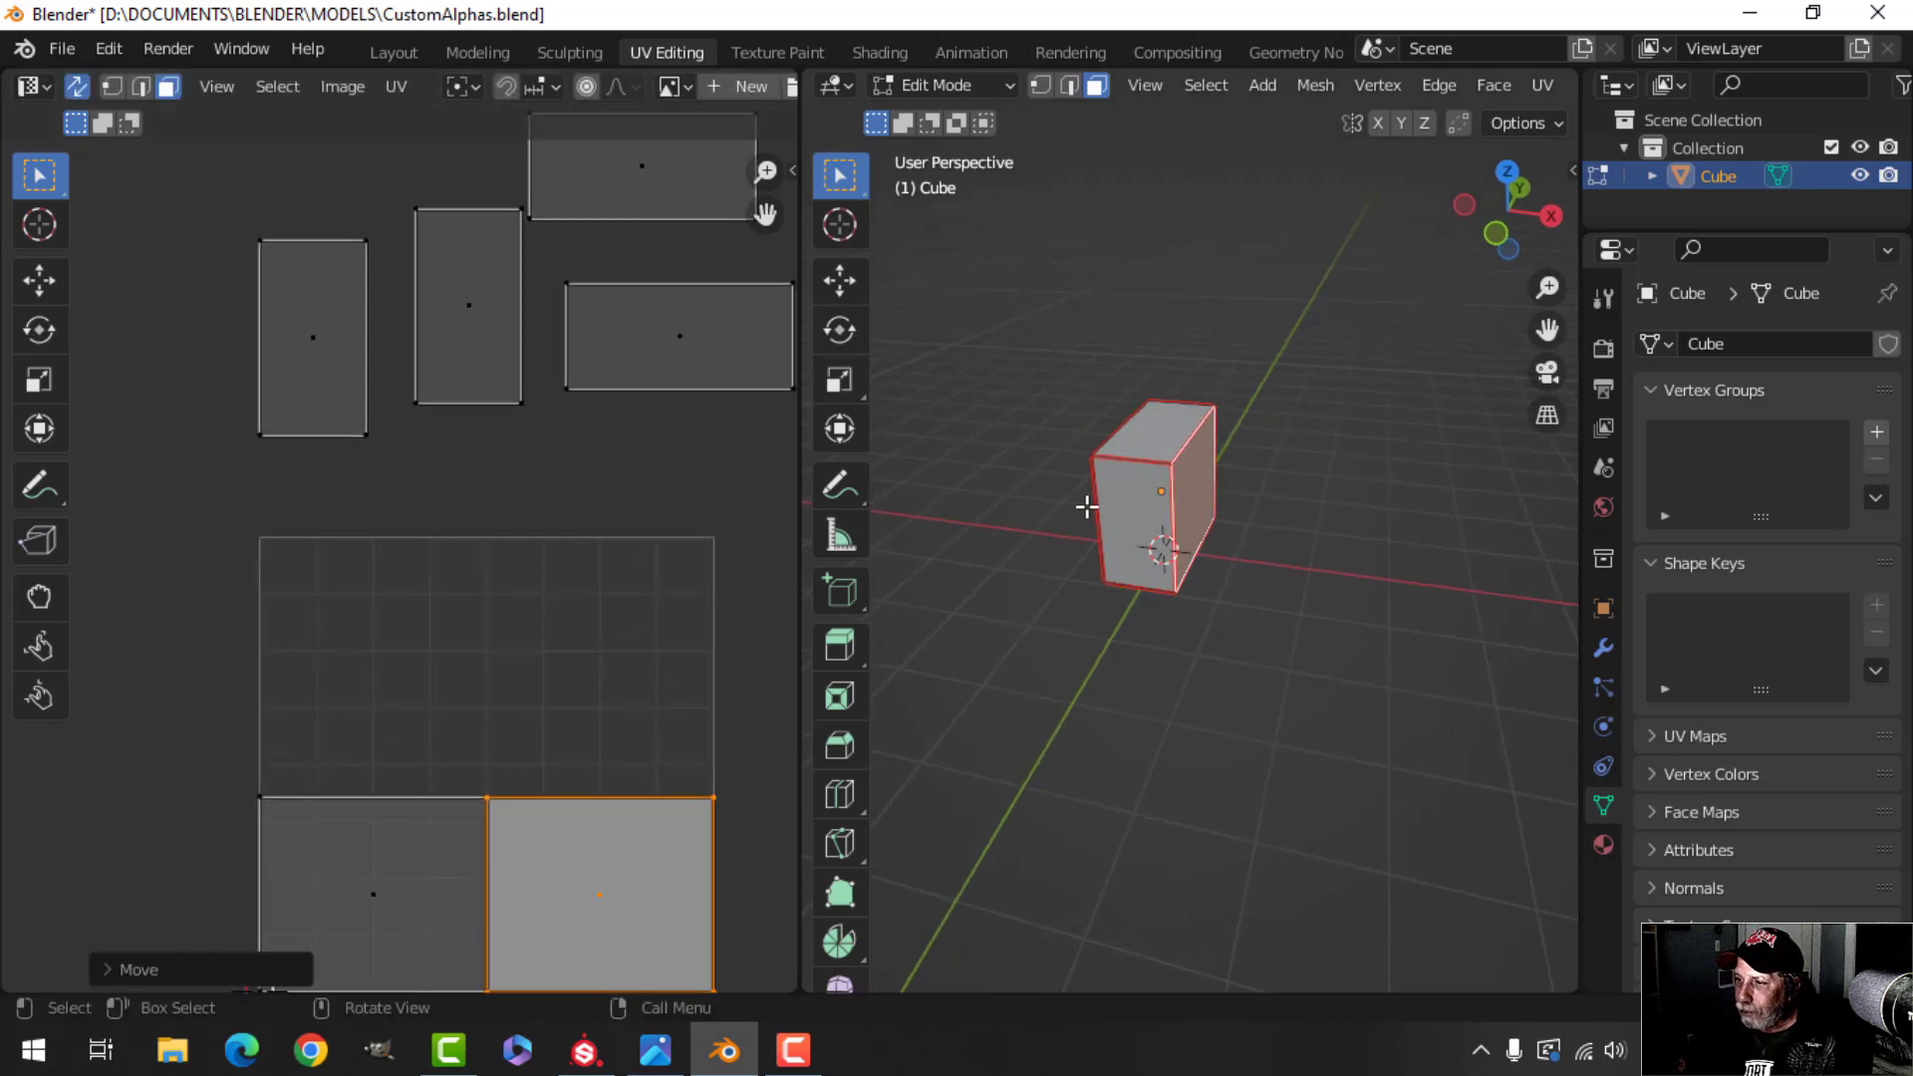
left_click(342, 414)
key("g")
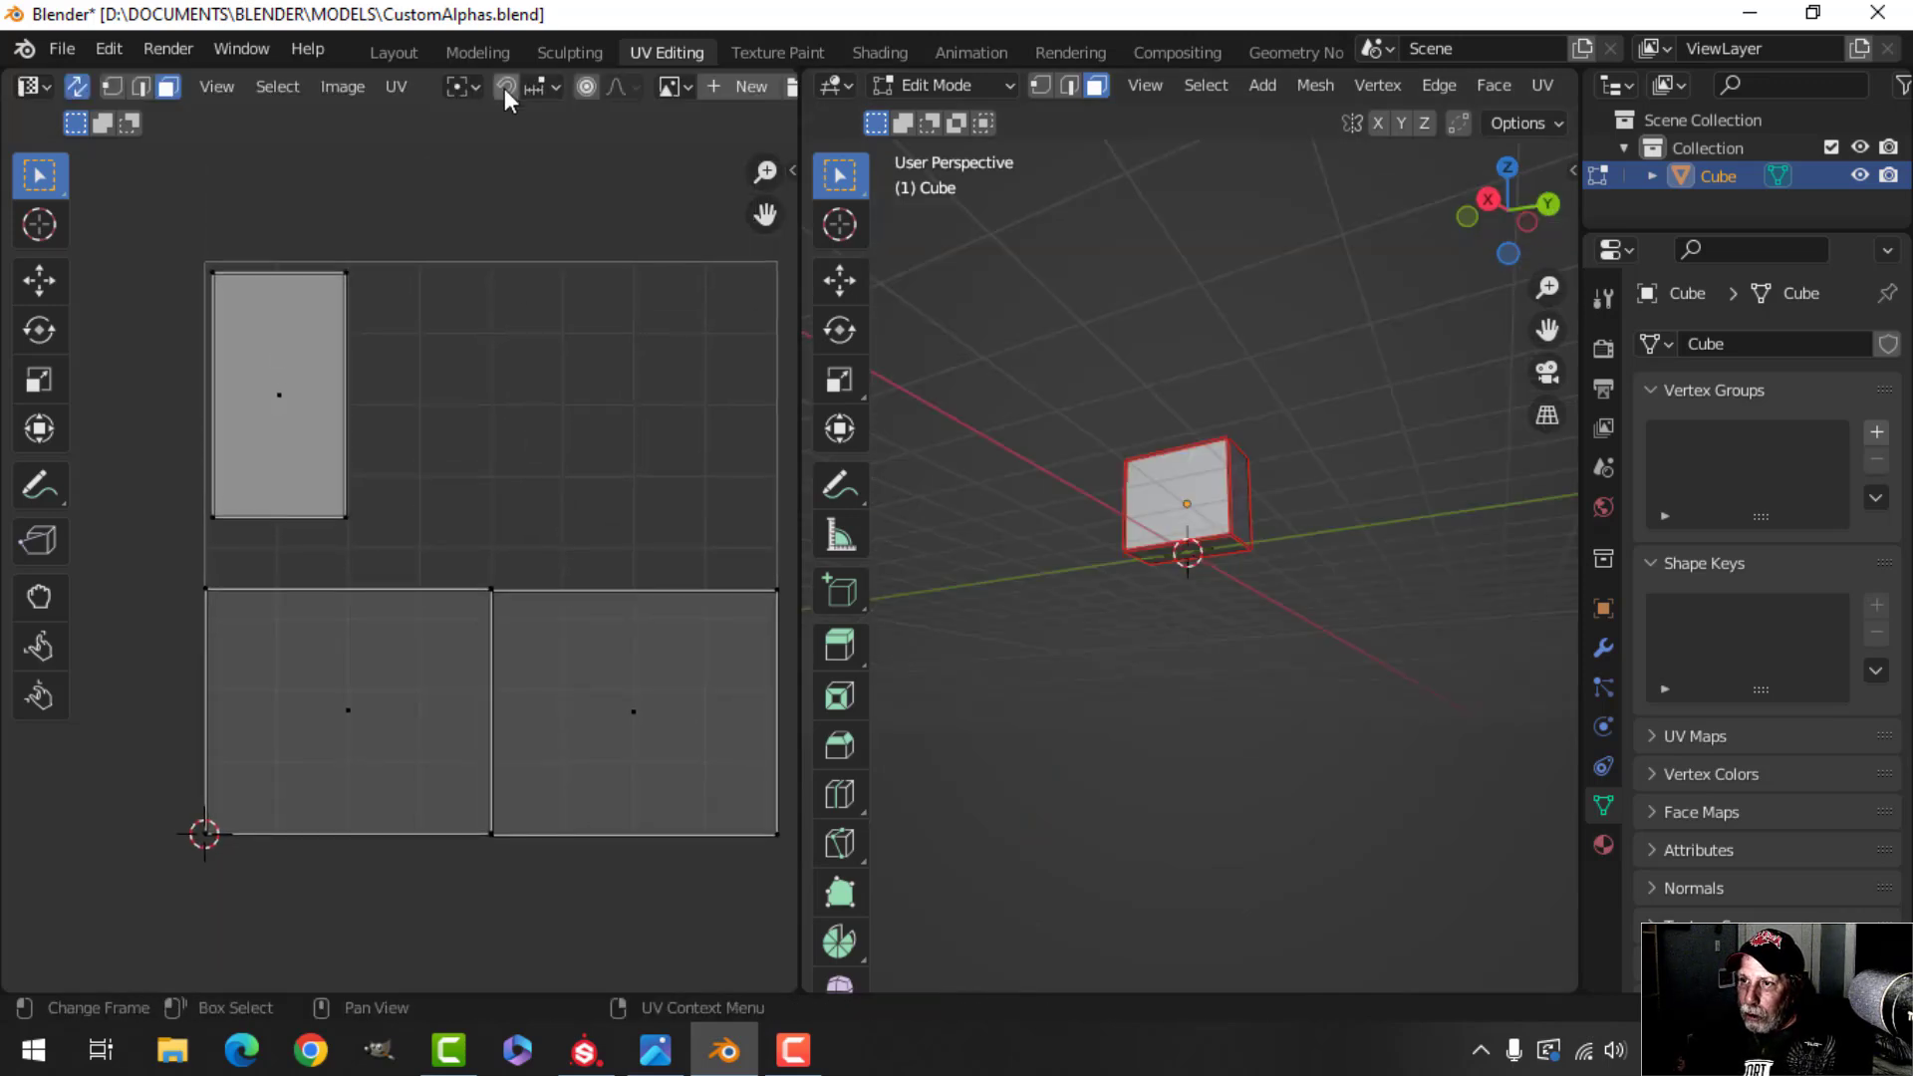
Set the UV snapping target to Vertex
left_click(510, 86)
left_click(529, 84)
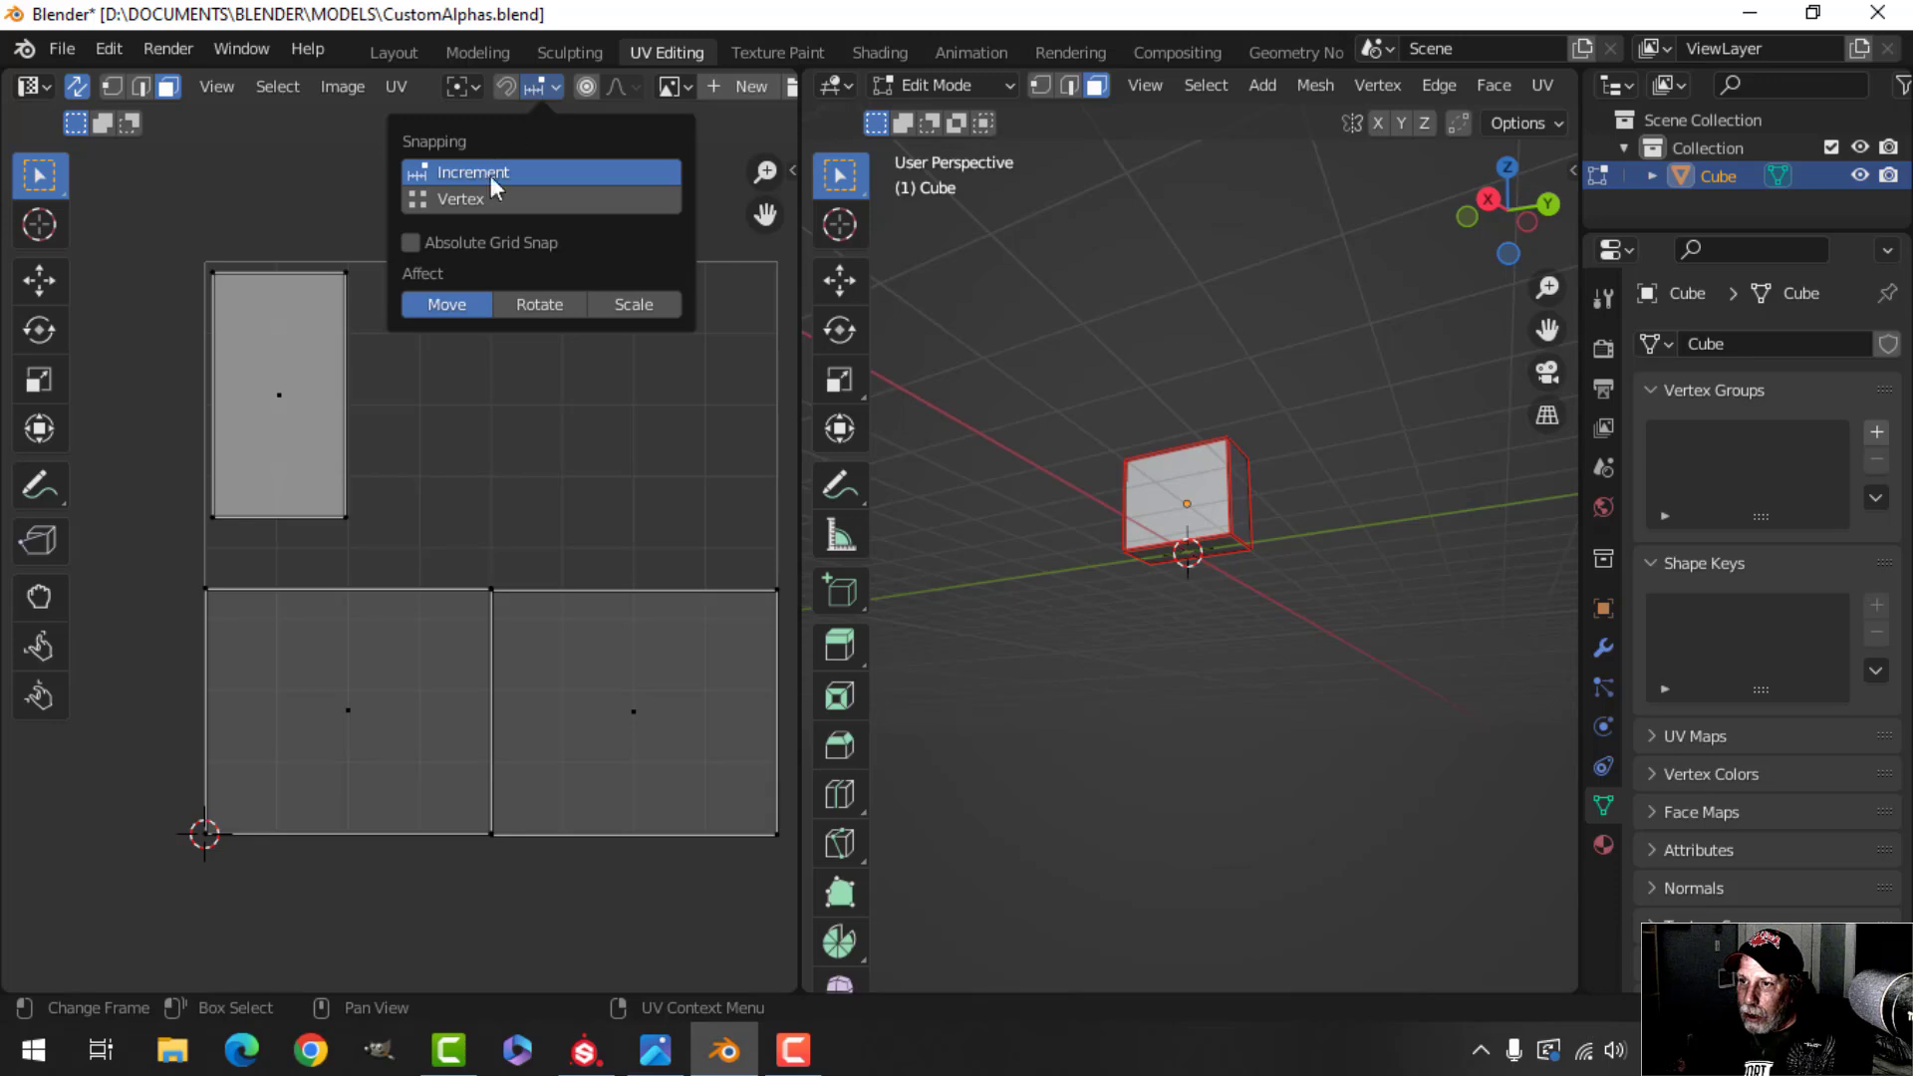
left_click(474, 201)
Move the second large UV island up 0.0020 along Y so its top edge lines up with the first large island
scroll(592, 588, "up", 3)
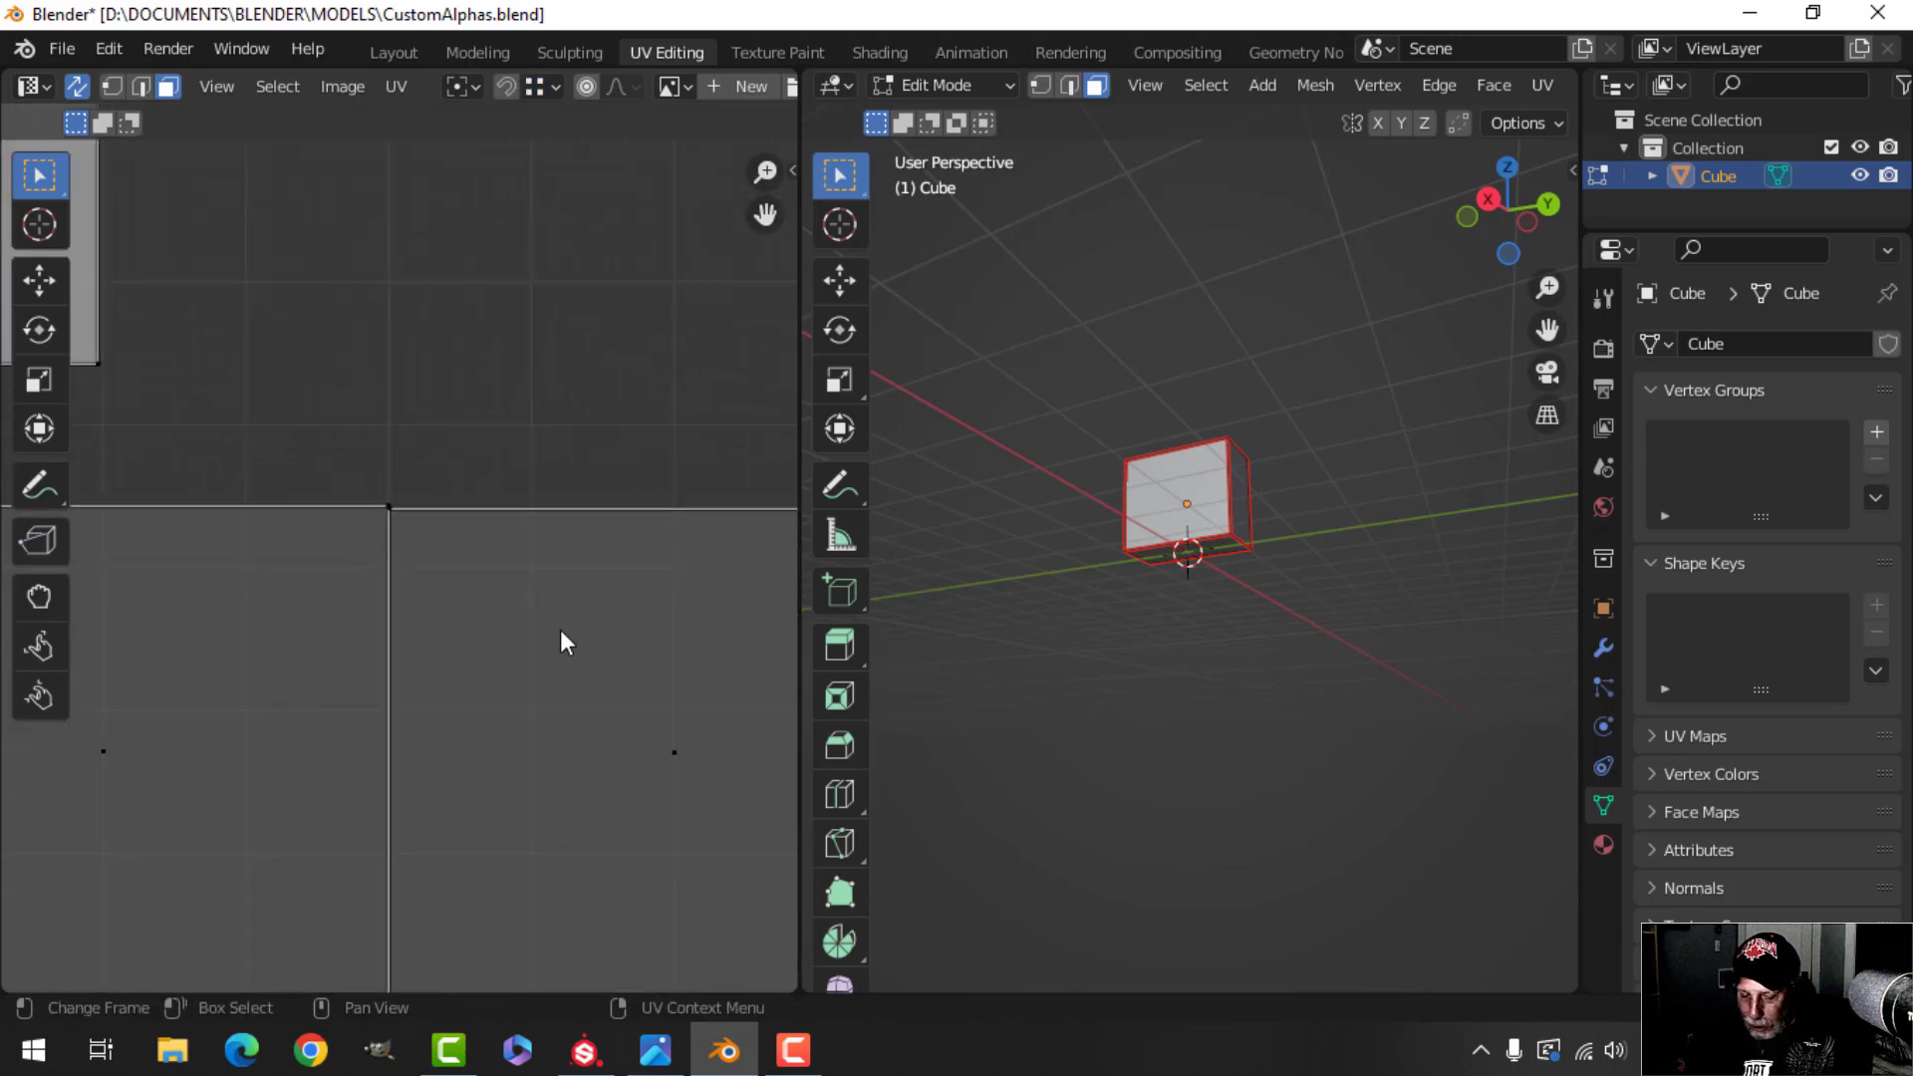
left_click(553, 681)
scroll(561, 652, "up", 2)
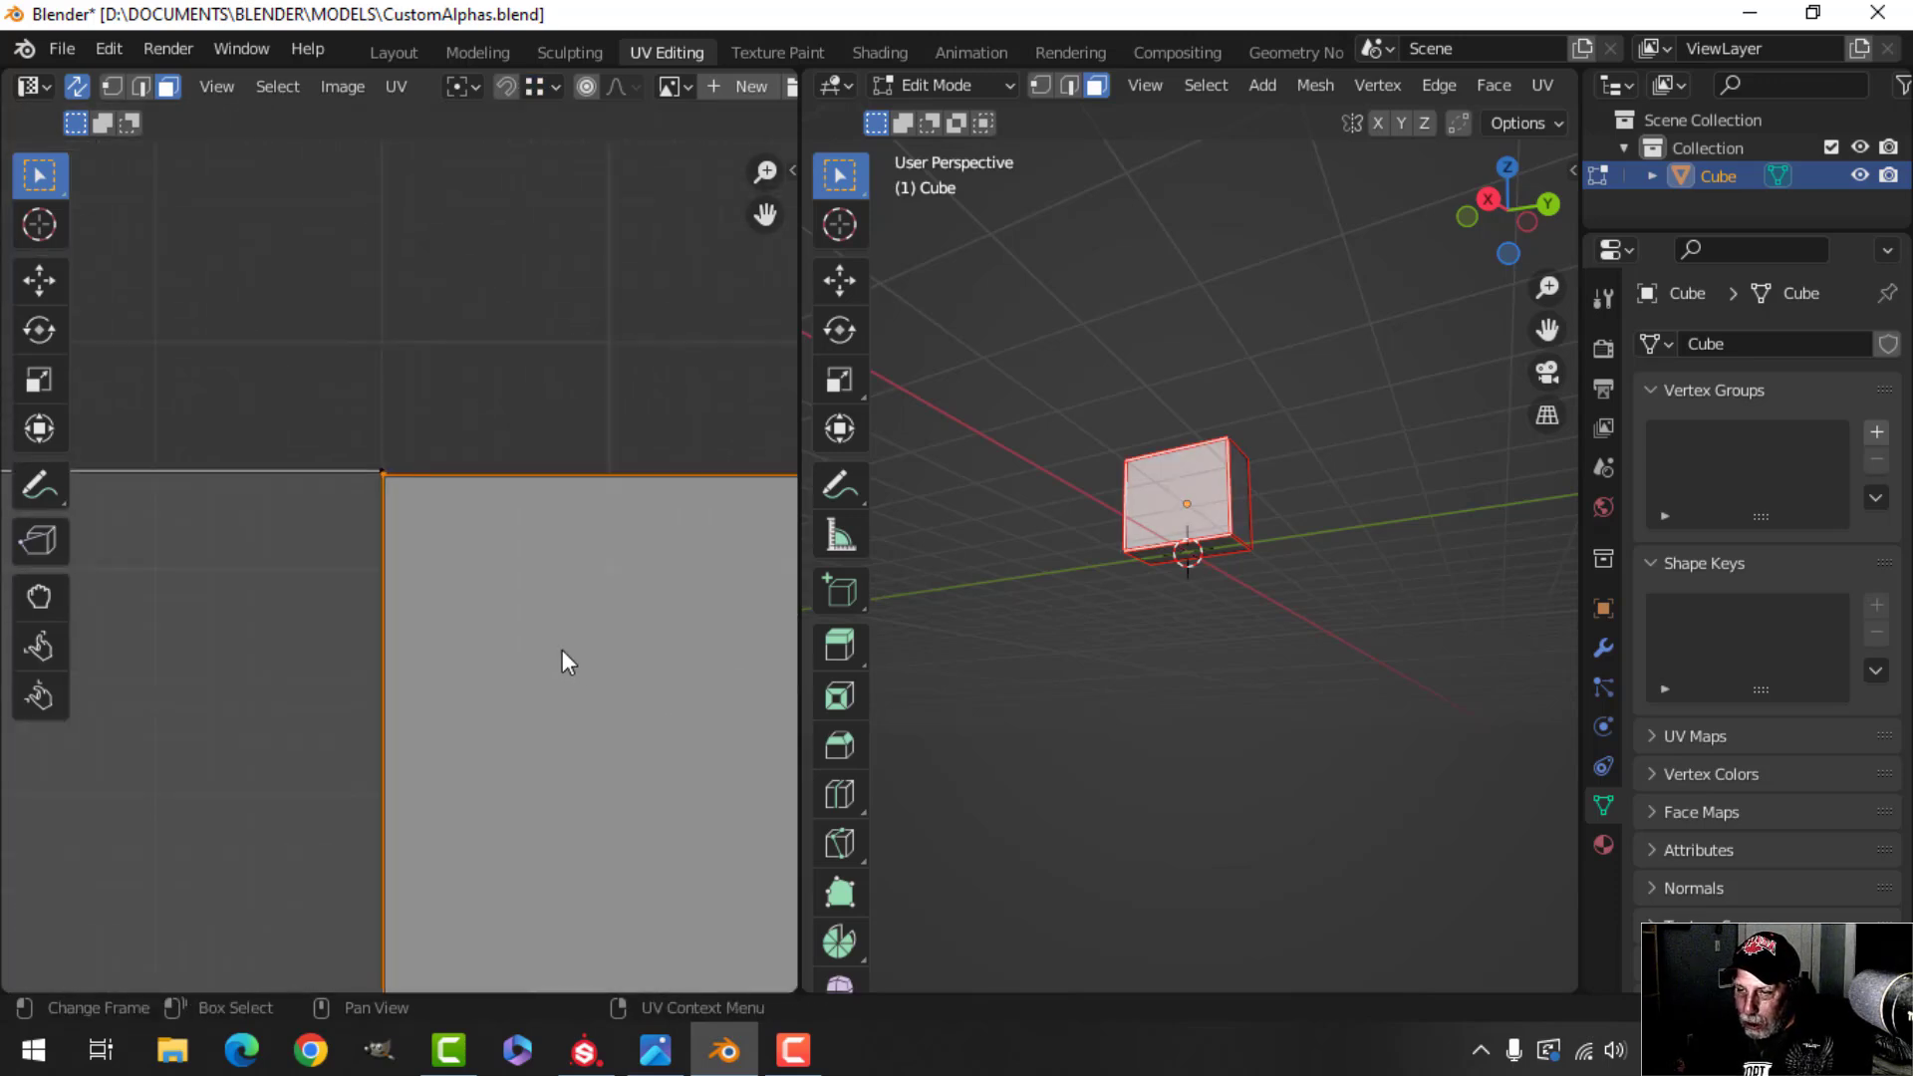
middle_click_drag(562, 650, 658, 678)
scroll(649, 663, "up", 2)
scroll(536, 595, "up", 3)
middle_click_drag(536, 596, 391, 678)
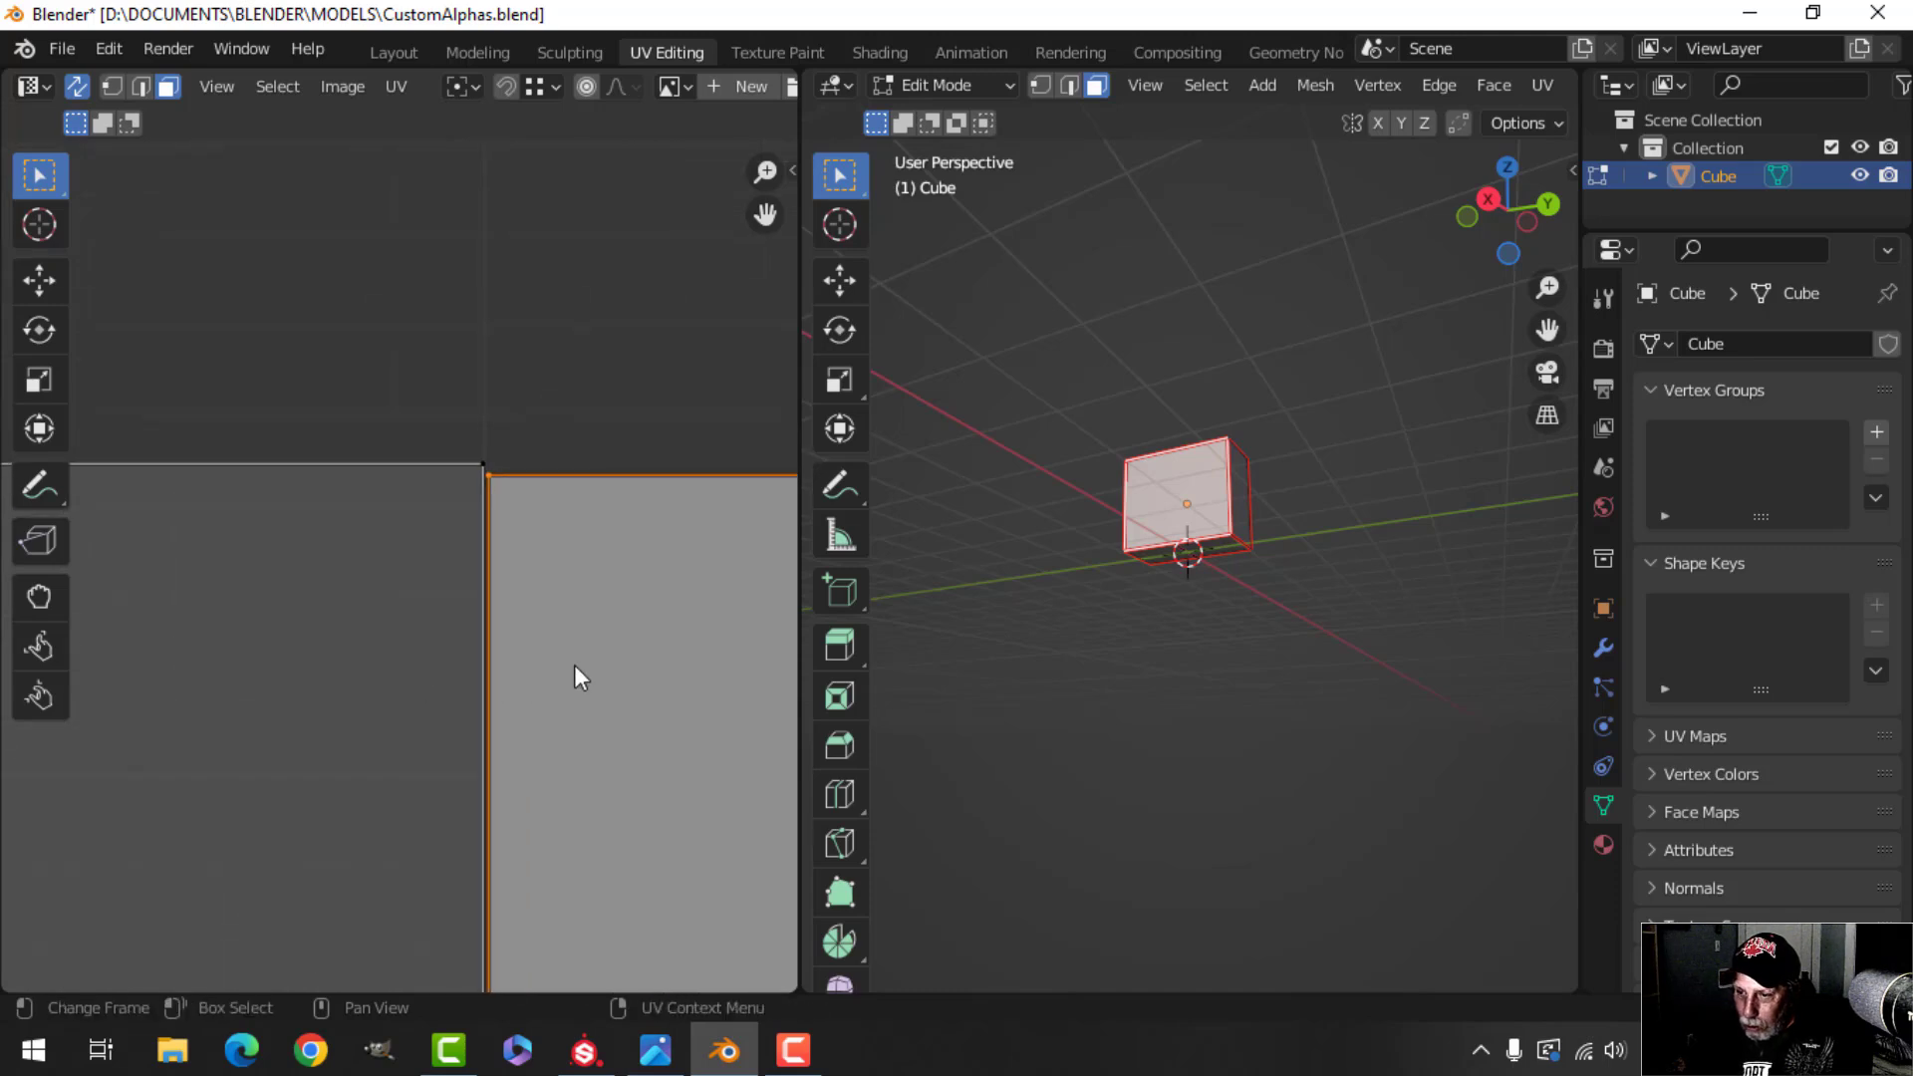
key("g")
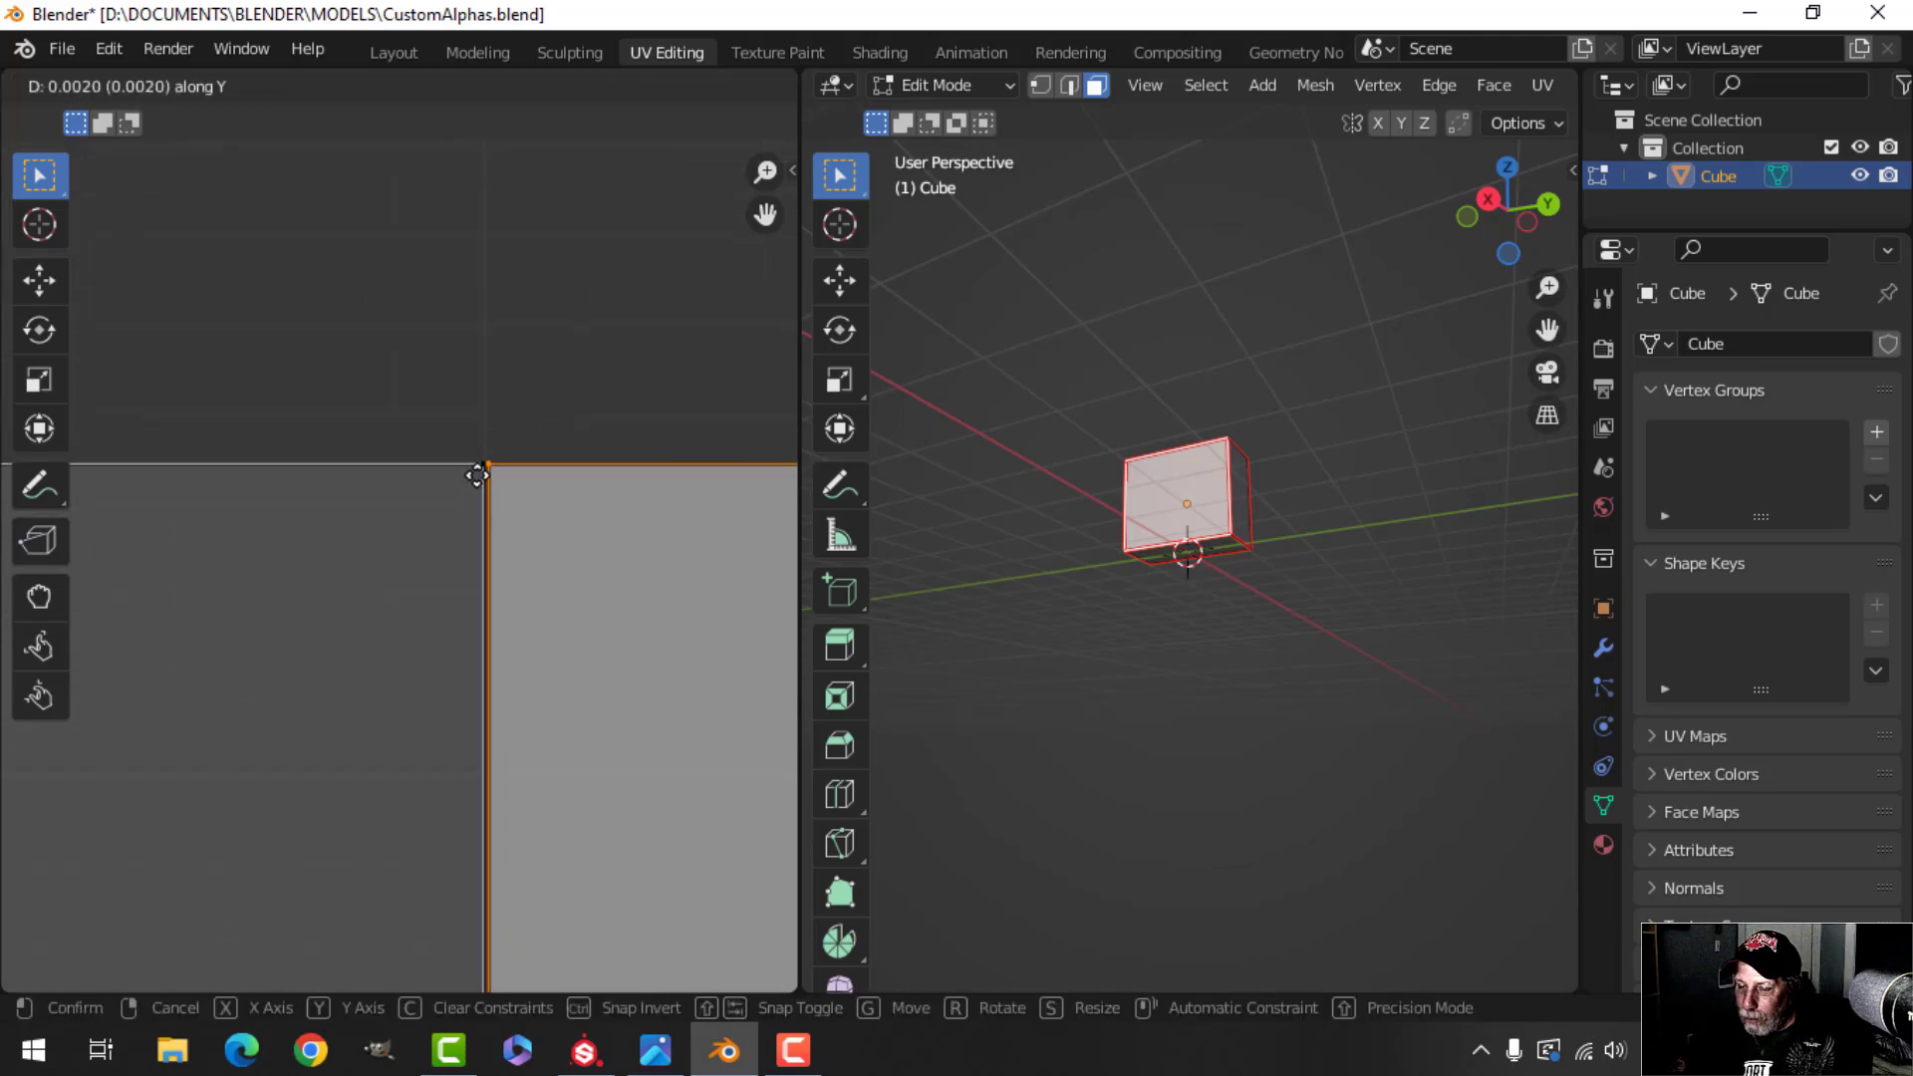
left_click(546, 560)
scroll(544, 546, "down", 1)
middle_click_drag(462, 487, 670, 550)
scroll(479, 503, "down", 3)
left_click(465, 498)
middle_click_drag(393, 471, 461, 574)
scroll(448, 530, "down", 2)
Move the second narrow upright island into the UV square beside the first narrow island
left_click(339, 432)
scroll(484, 463, "down", 3)
middle_click_drag(546, 450, 487, 502)
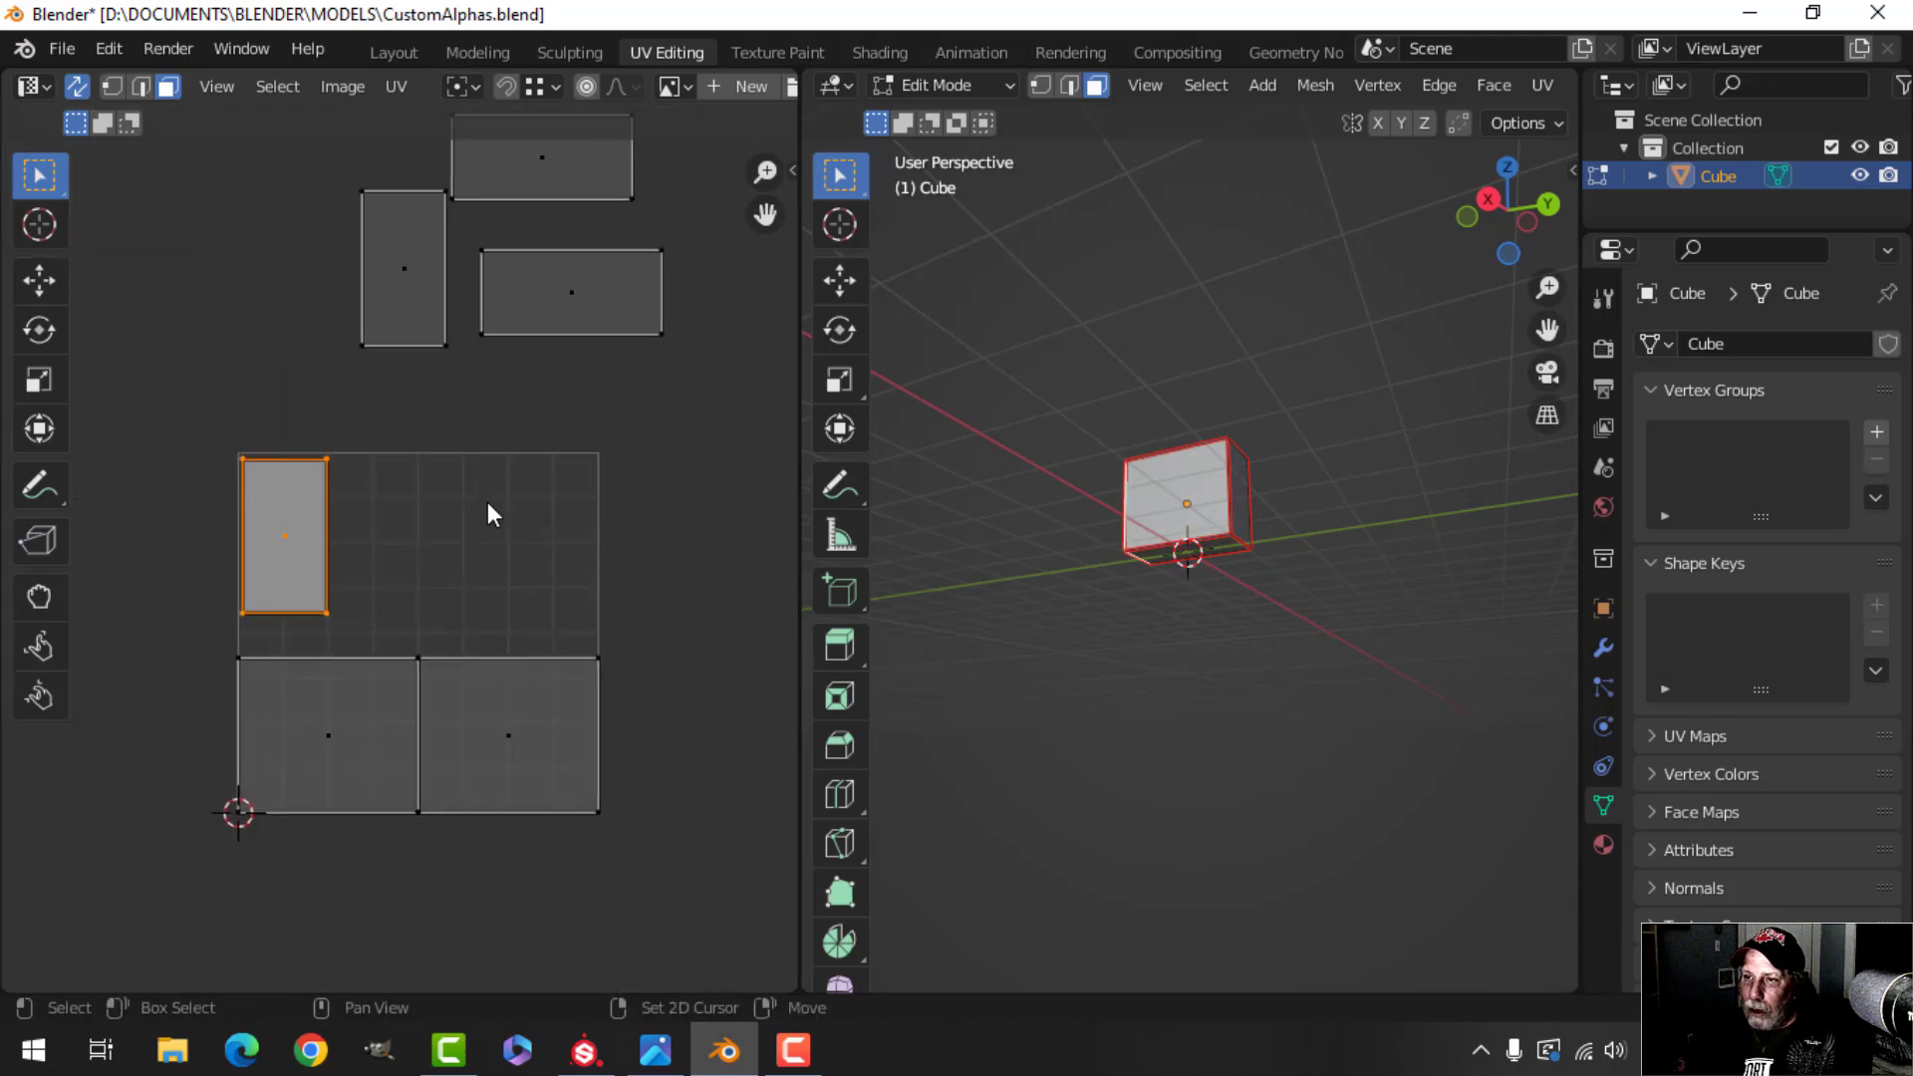
left_click(485, 496)
left_click(409, 286)
key("g")
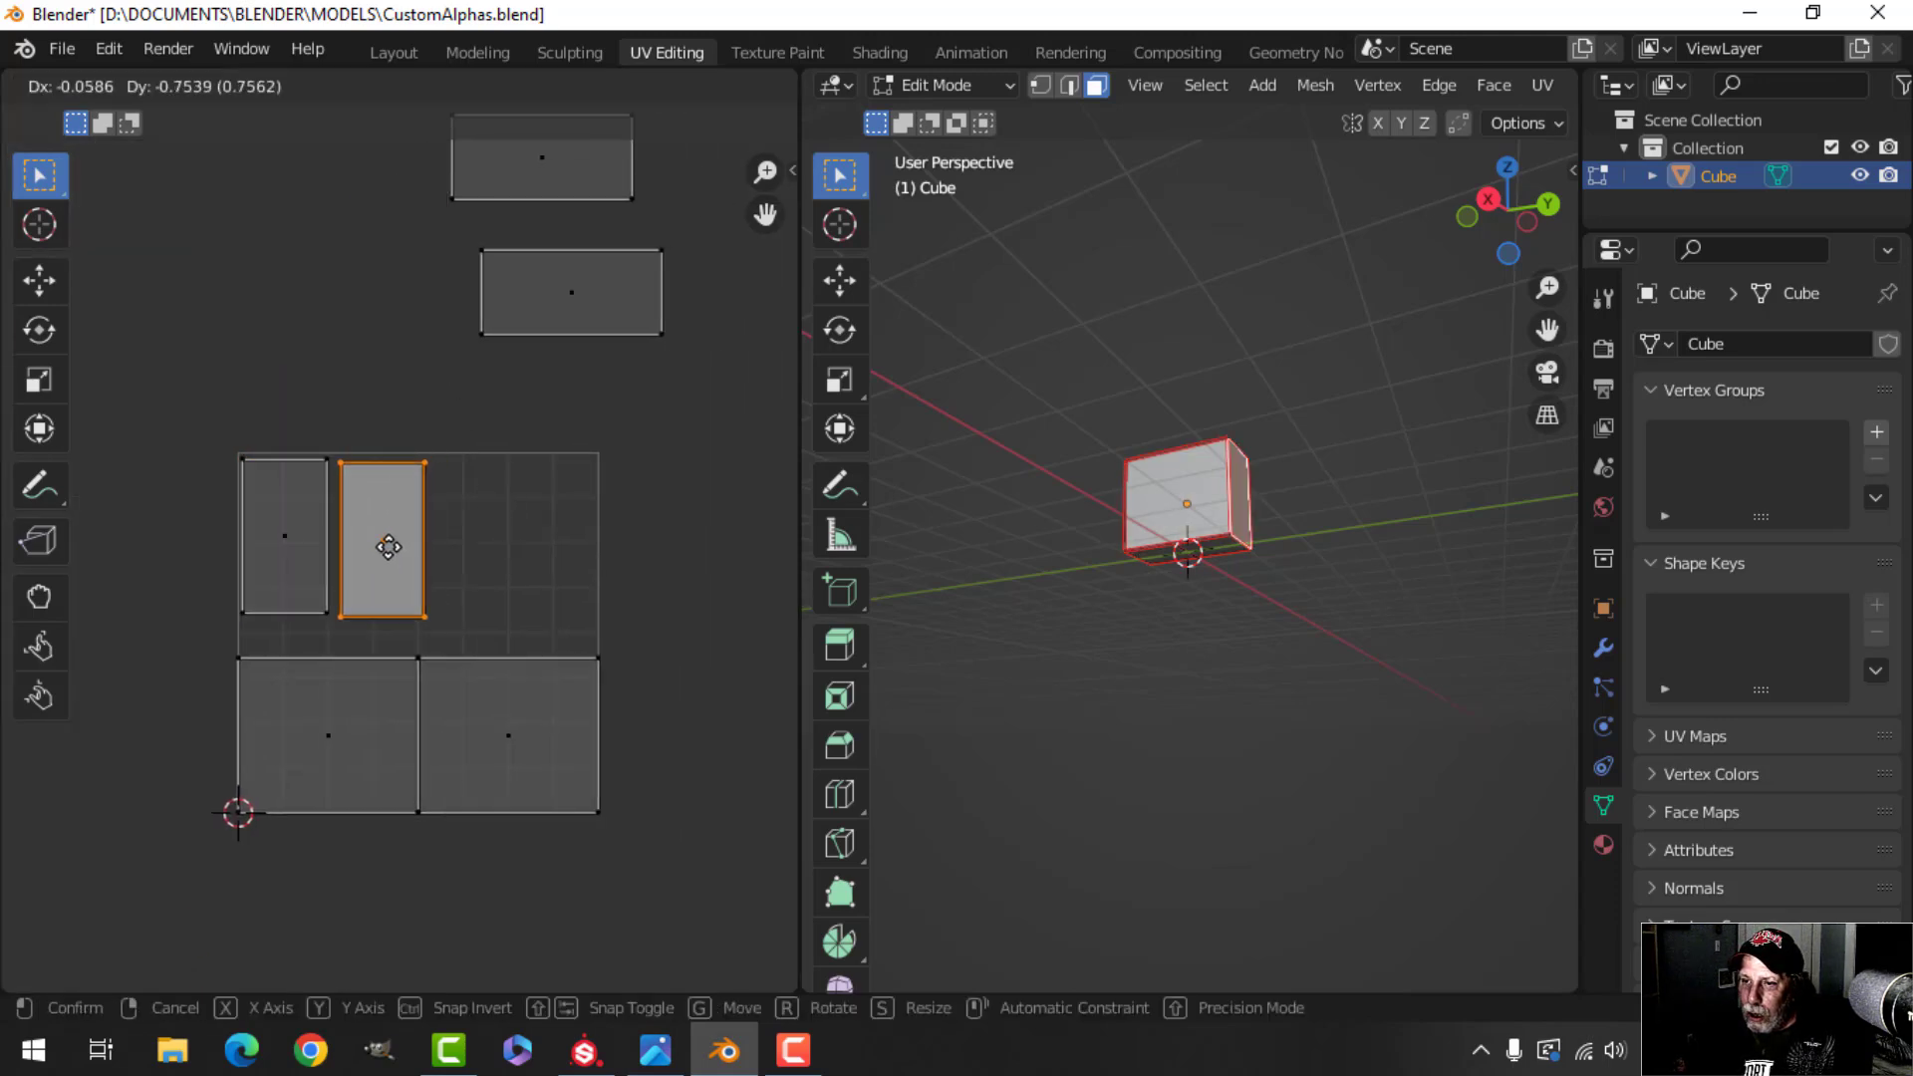
left_click(385, 539)
Rotate the nearer horizontal narrow island 90 degrees and place it beside the two narrow islands in the UV square's upper half
left_click(556, 308)
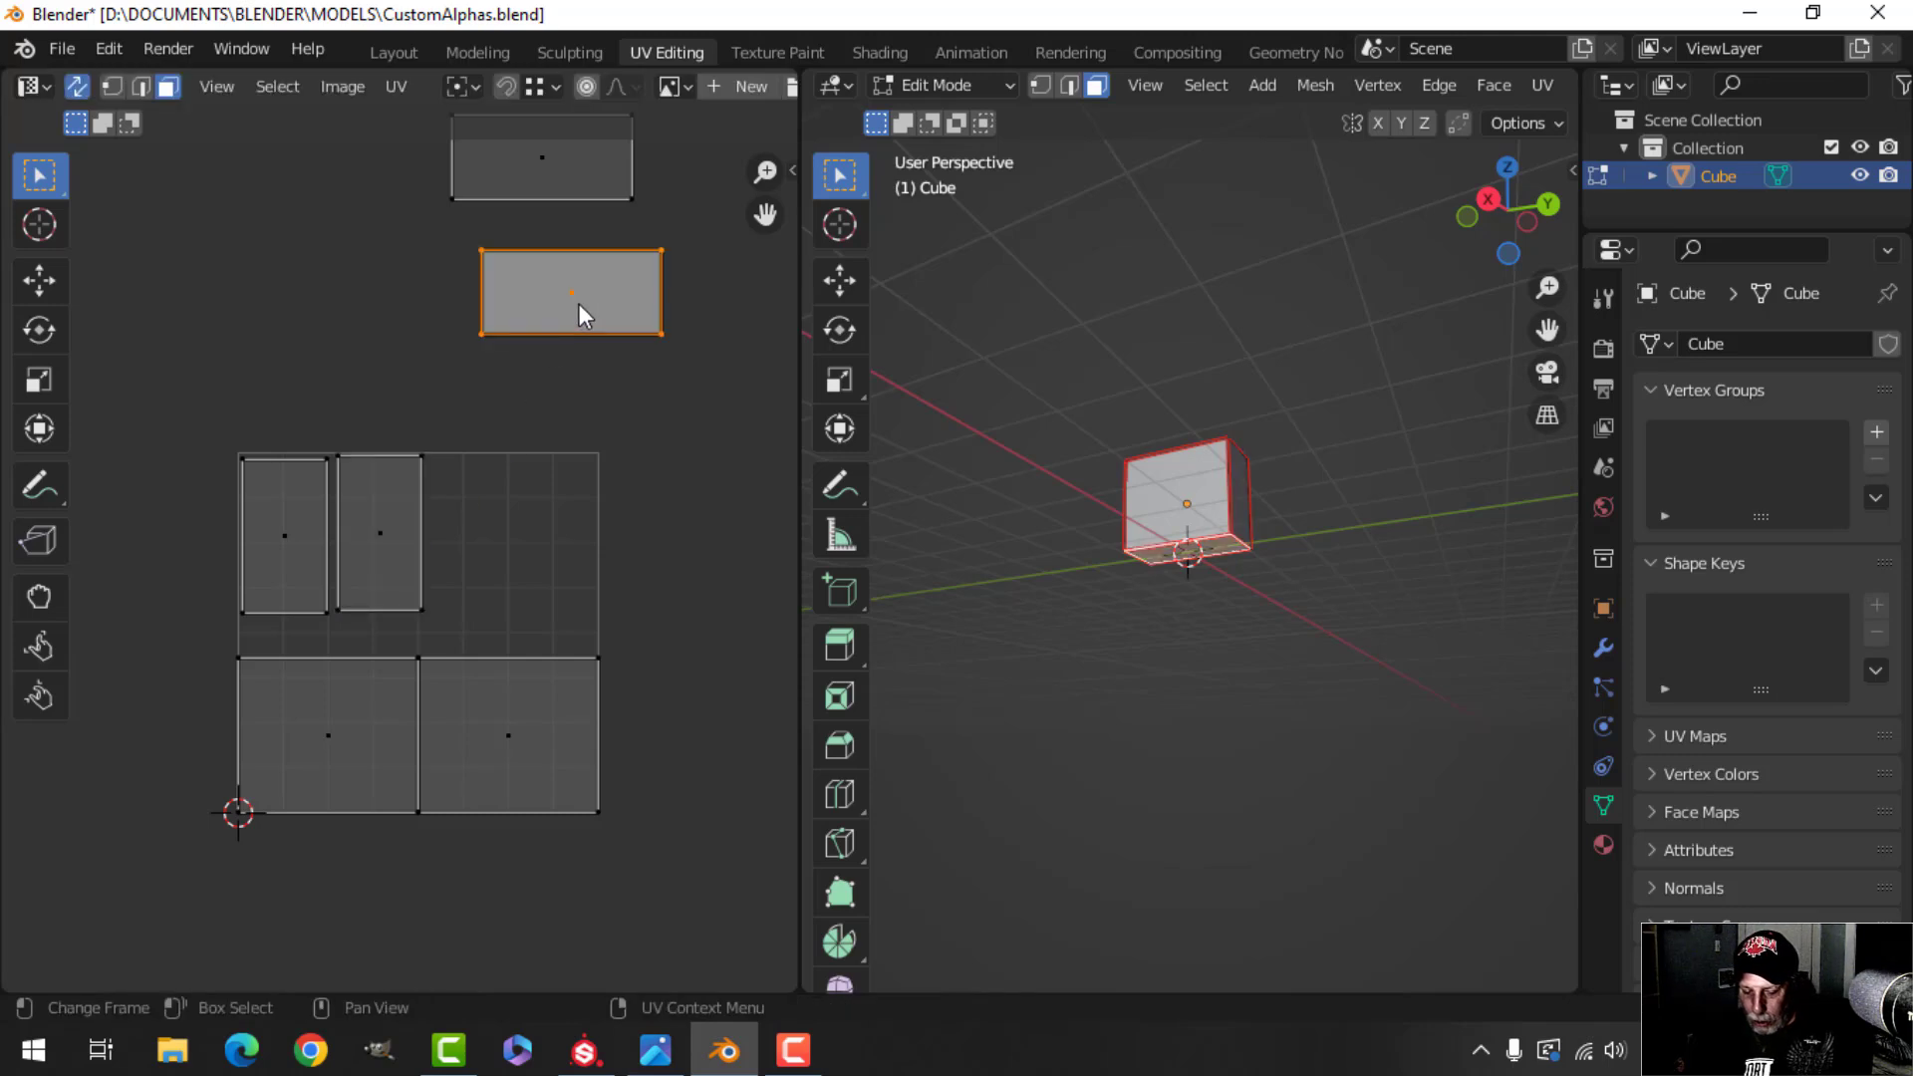
type("r90")
key("Return")
key("g")
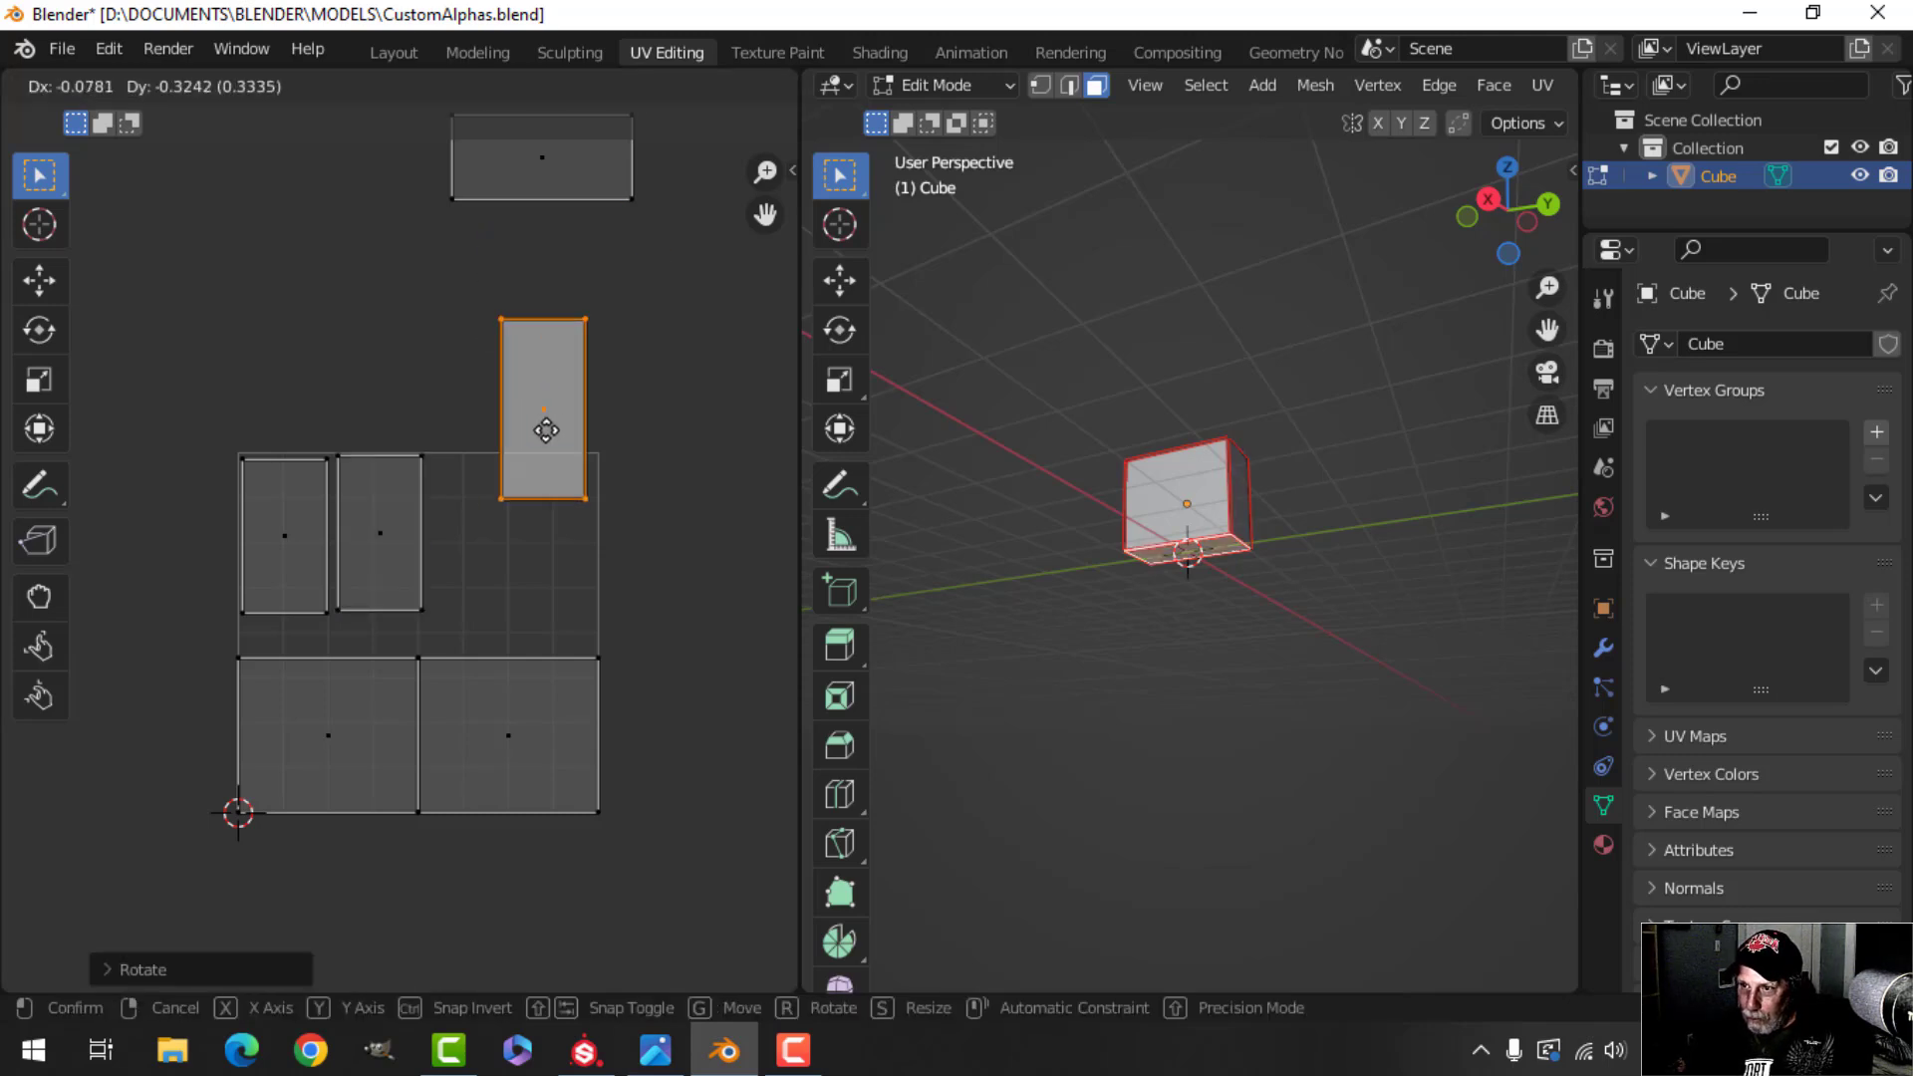
left_click(538, 543)
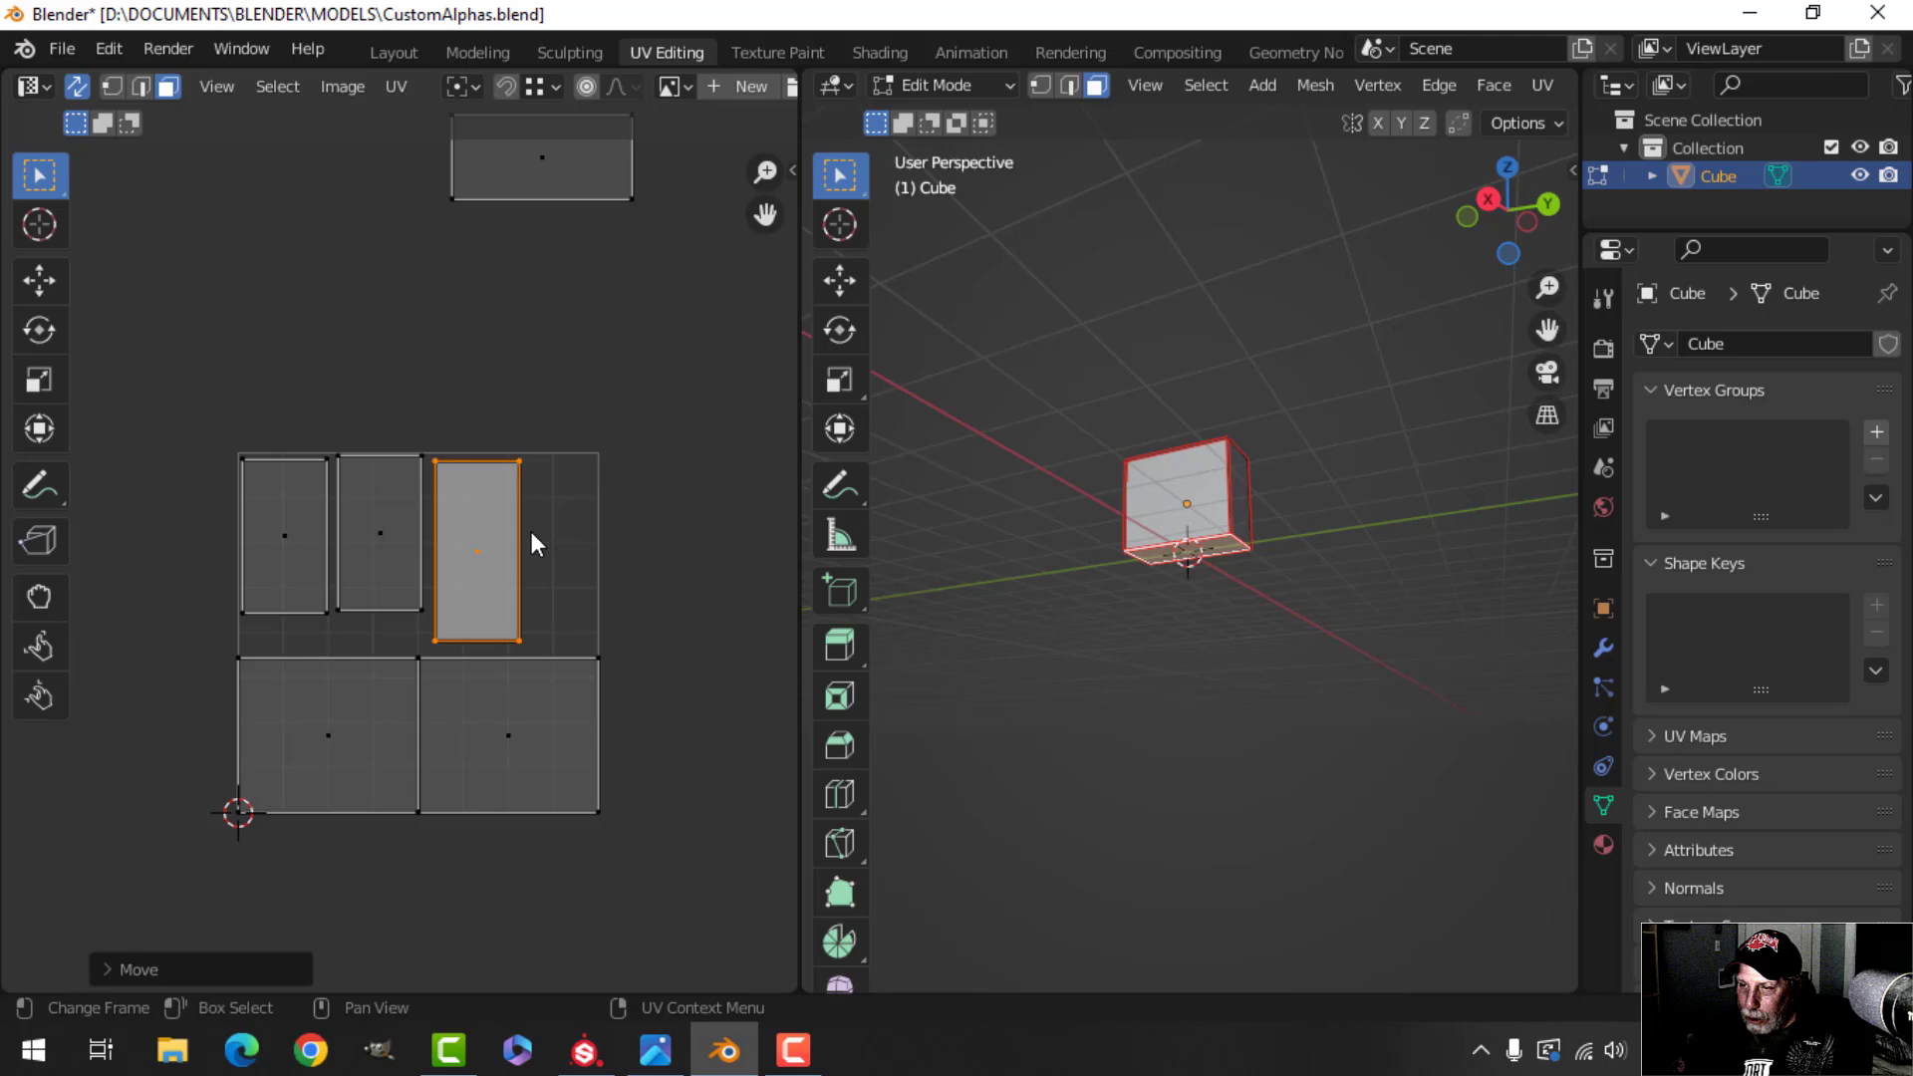
Rotate the last narrow island 90 degrees and place it at the end of the narrow island row
left_click(574, 190)
type("r90")
key("Return")
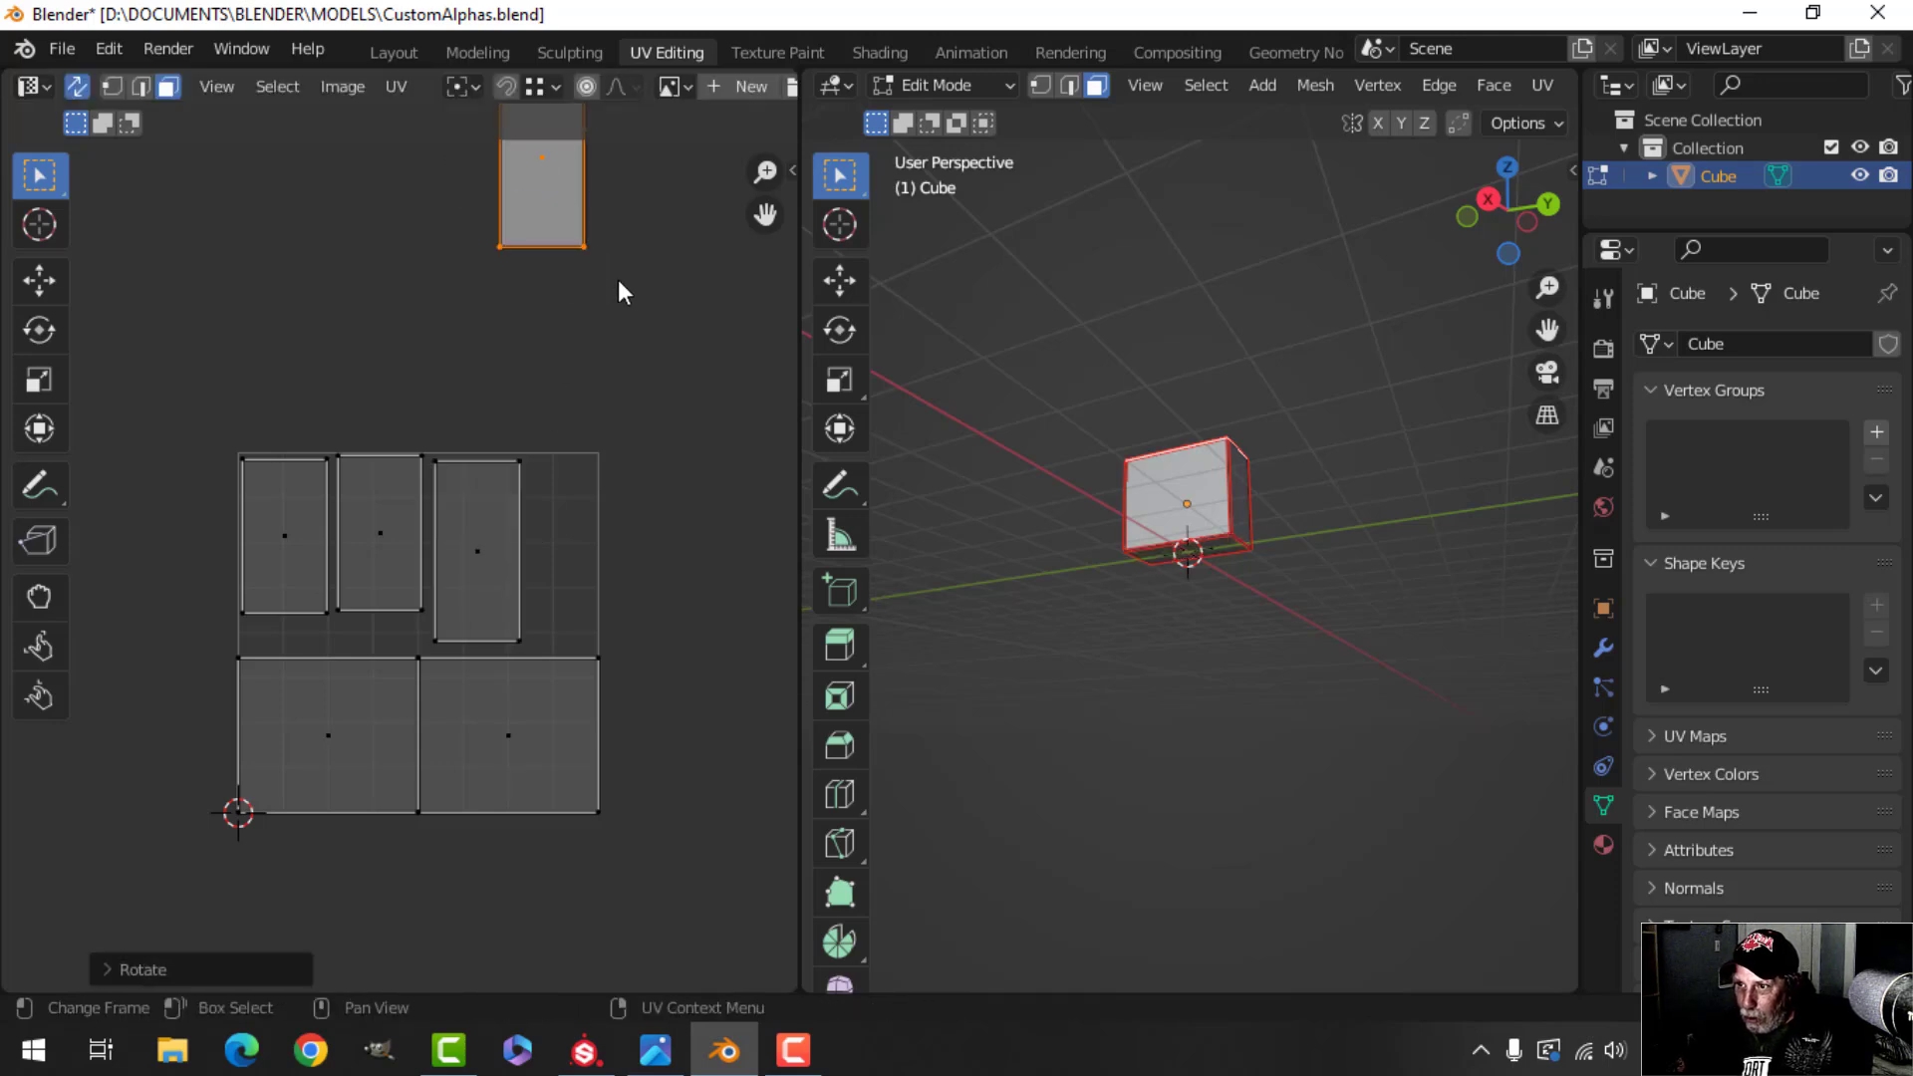
key("g")
left_click(651, 653)
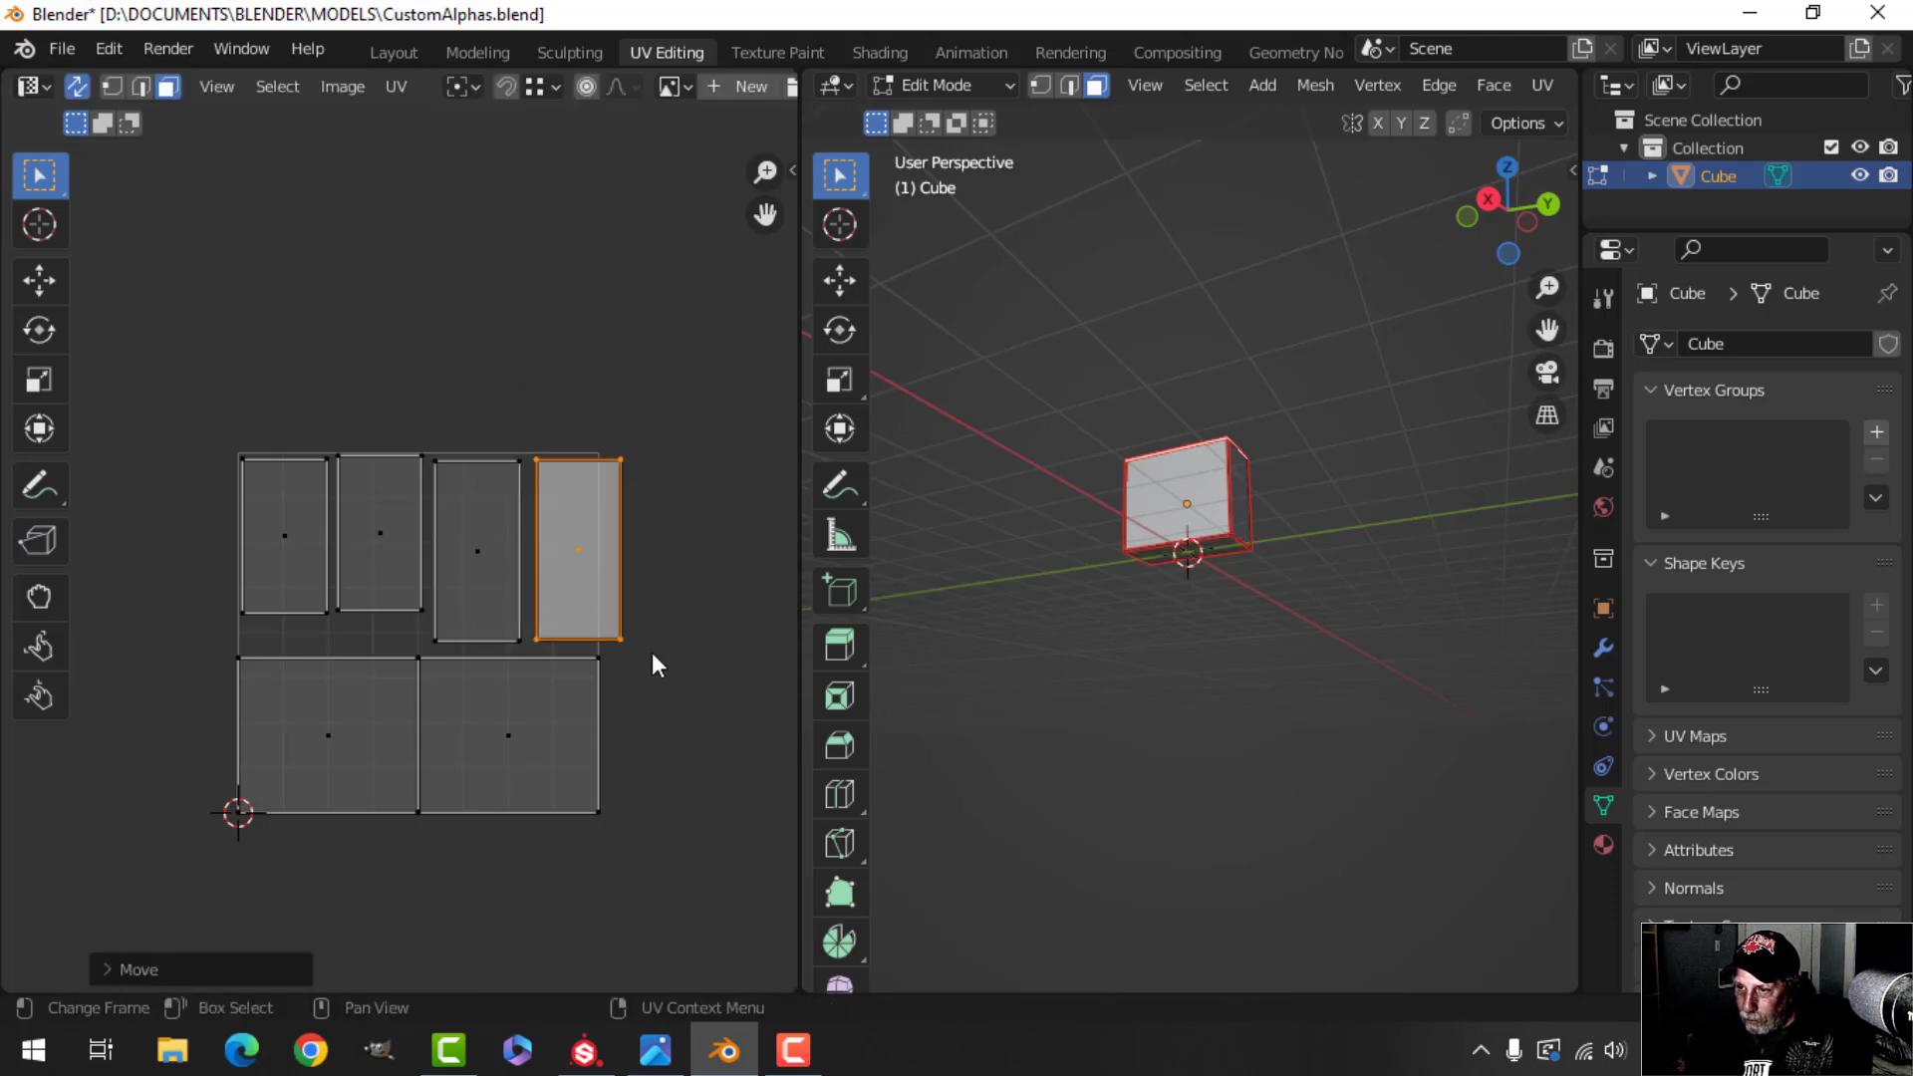
Move the second and third narrow islands closer to their neighbours to tighten the gaps in the upper row
scroll(647, 618, "up", 4)
left_click(356, 422)
key("g")
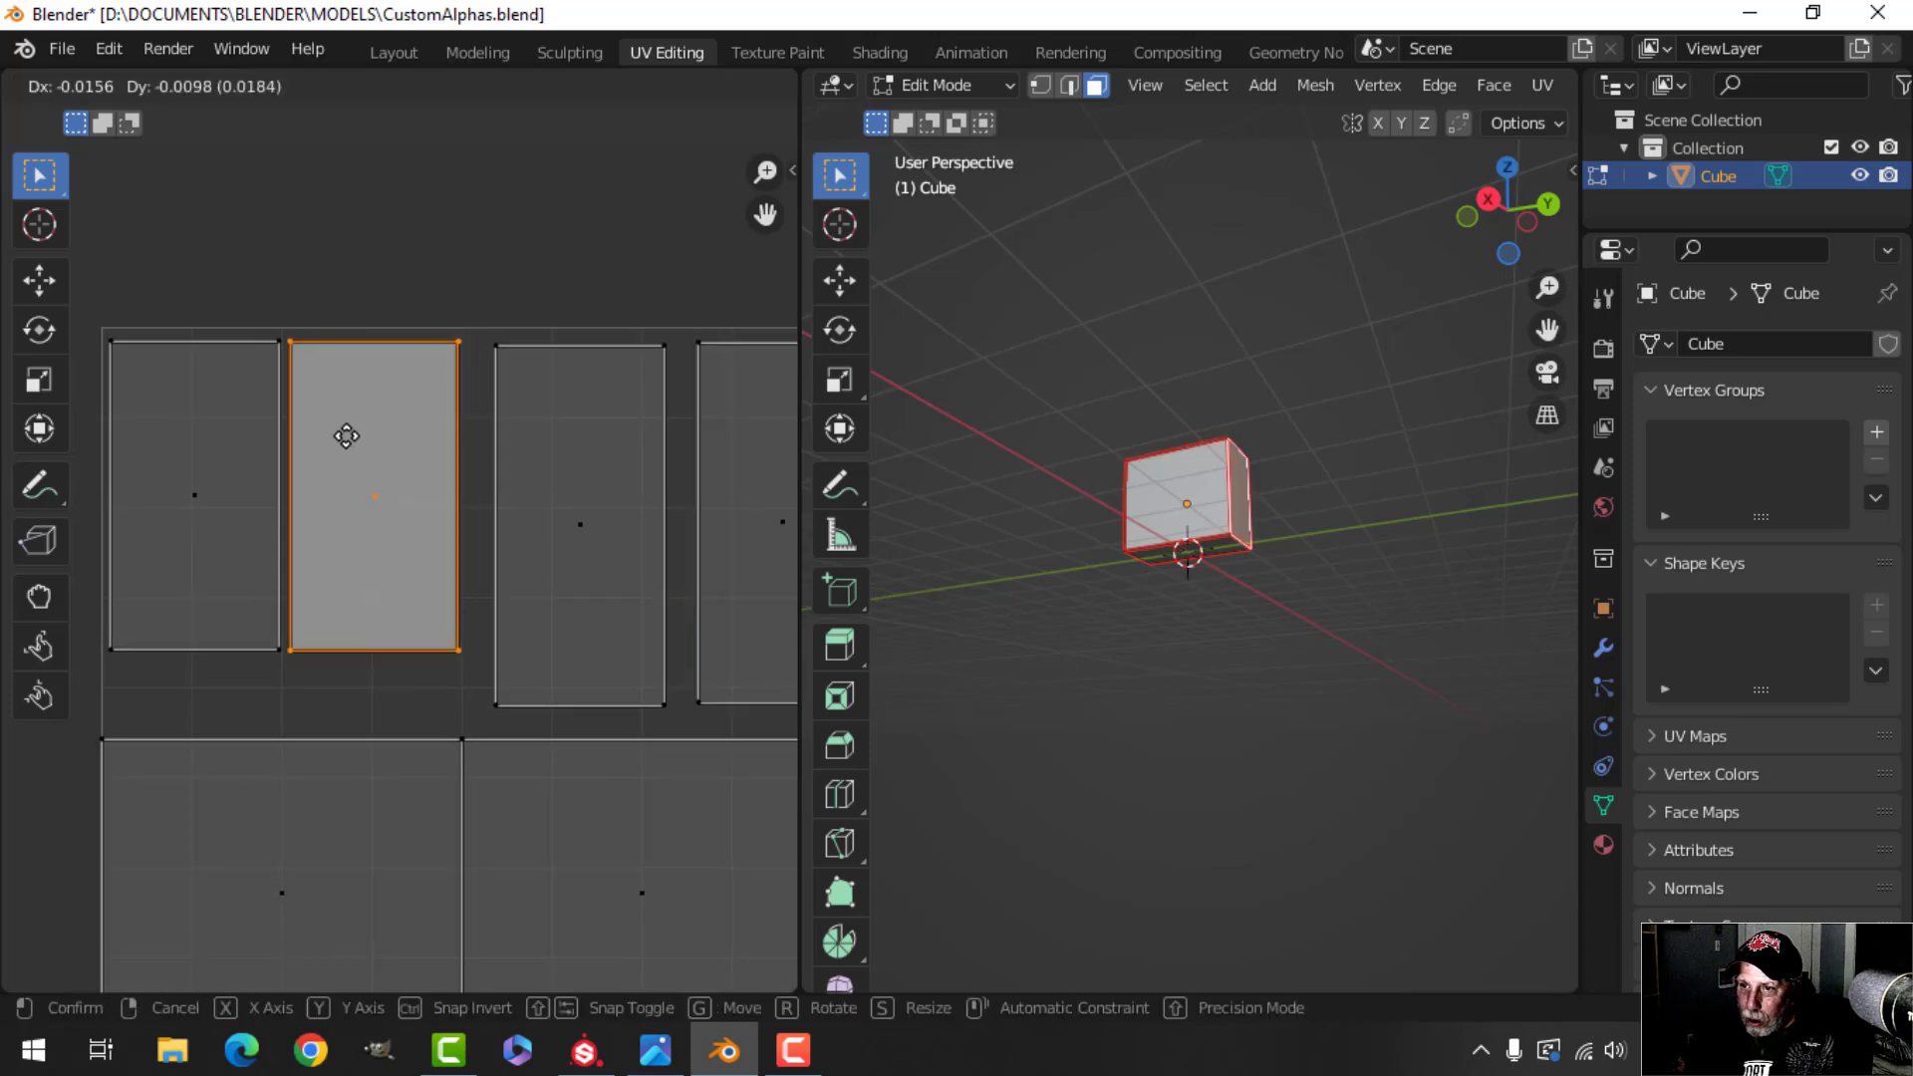
left_click(349, 437)
left_click(544, 469)
key("g")
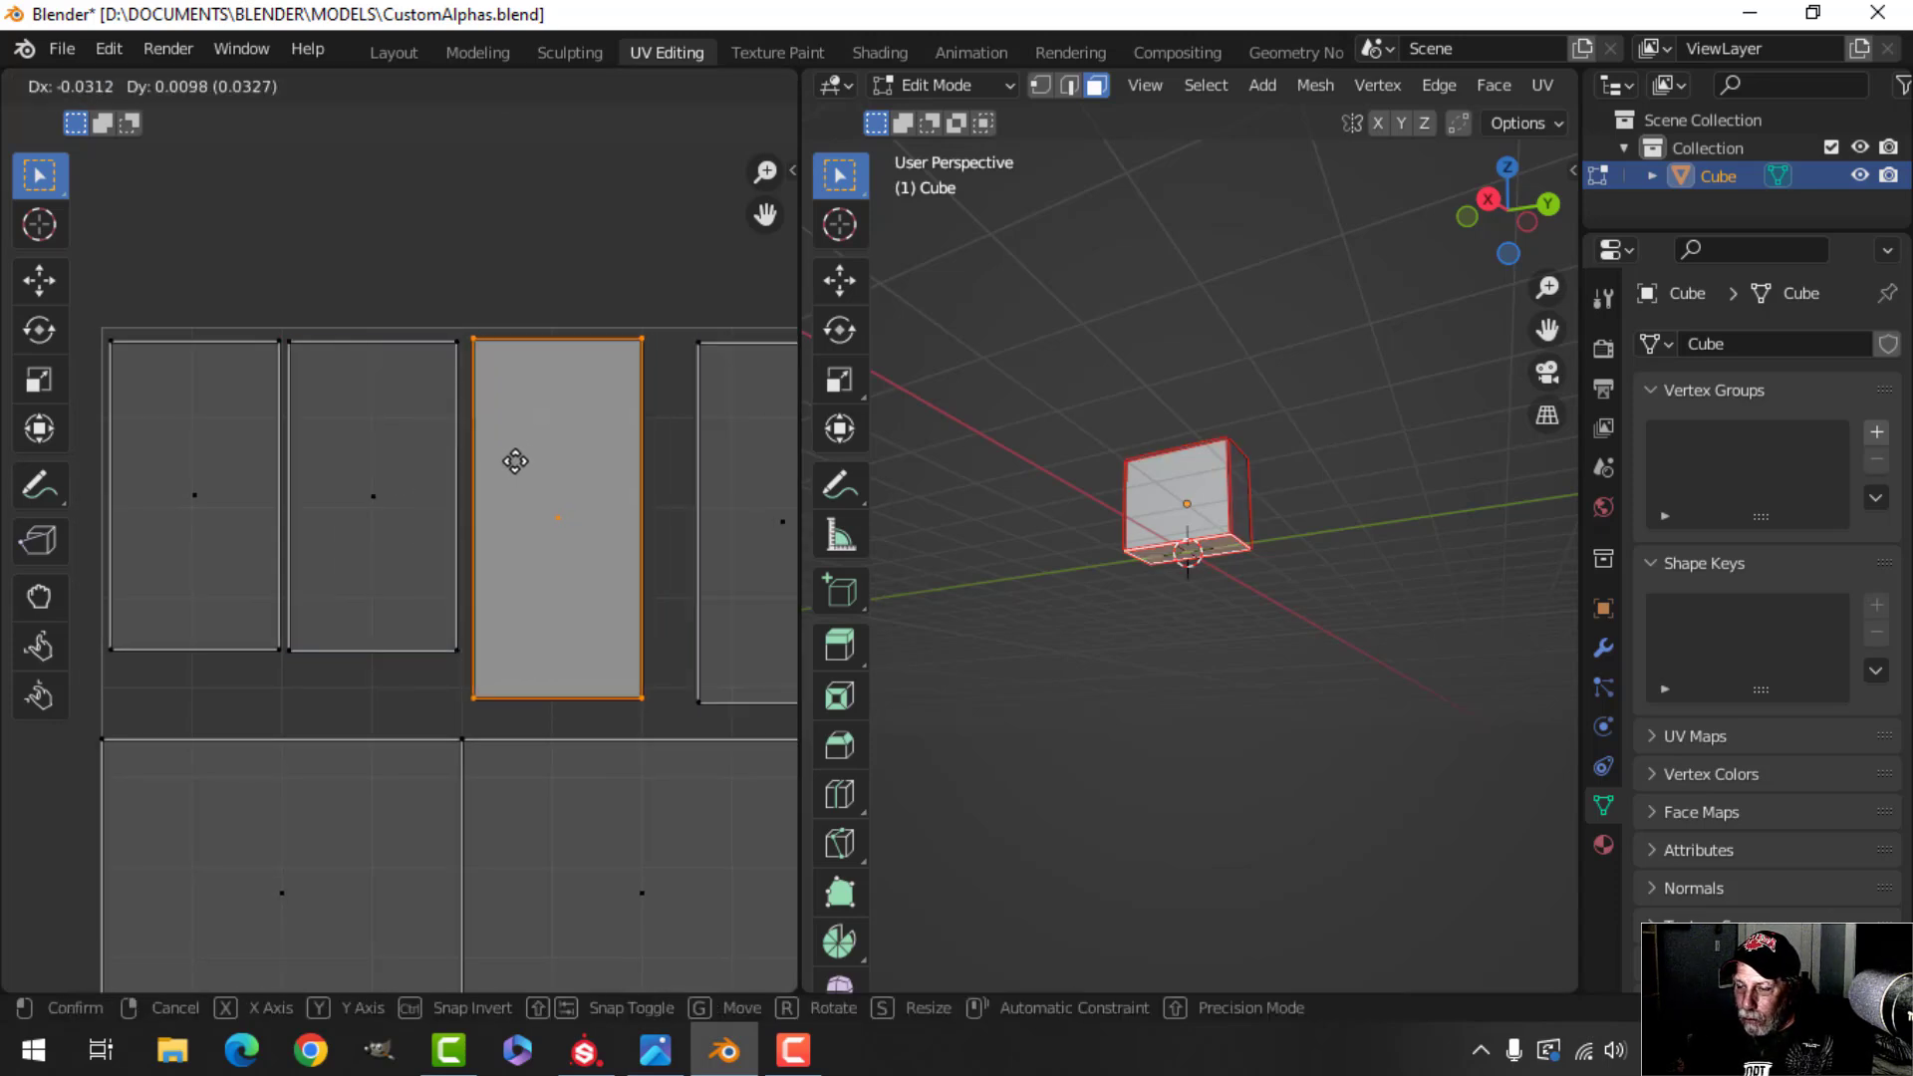
left_click(515, 461)
Move the fourth narrow island inside the UV square next to the third and fine-tune the spacing of the upper row
middle_click_drag(590, 478, 435, 486)
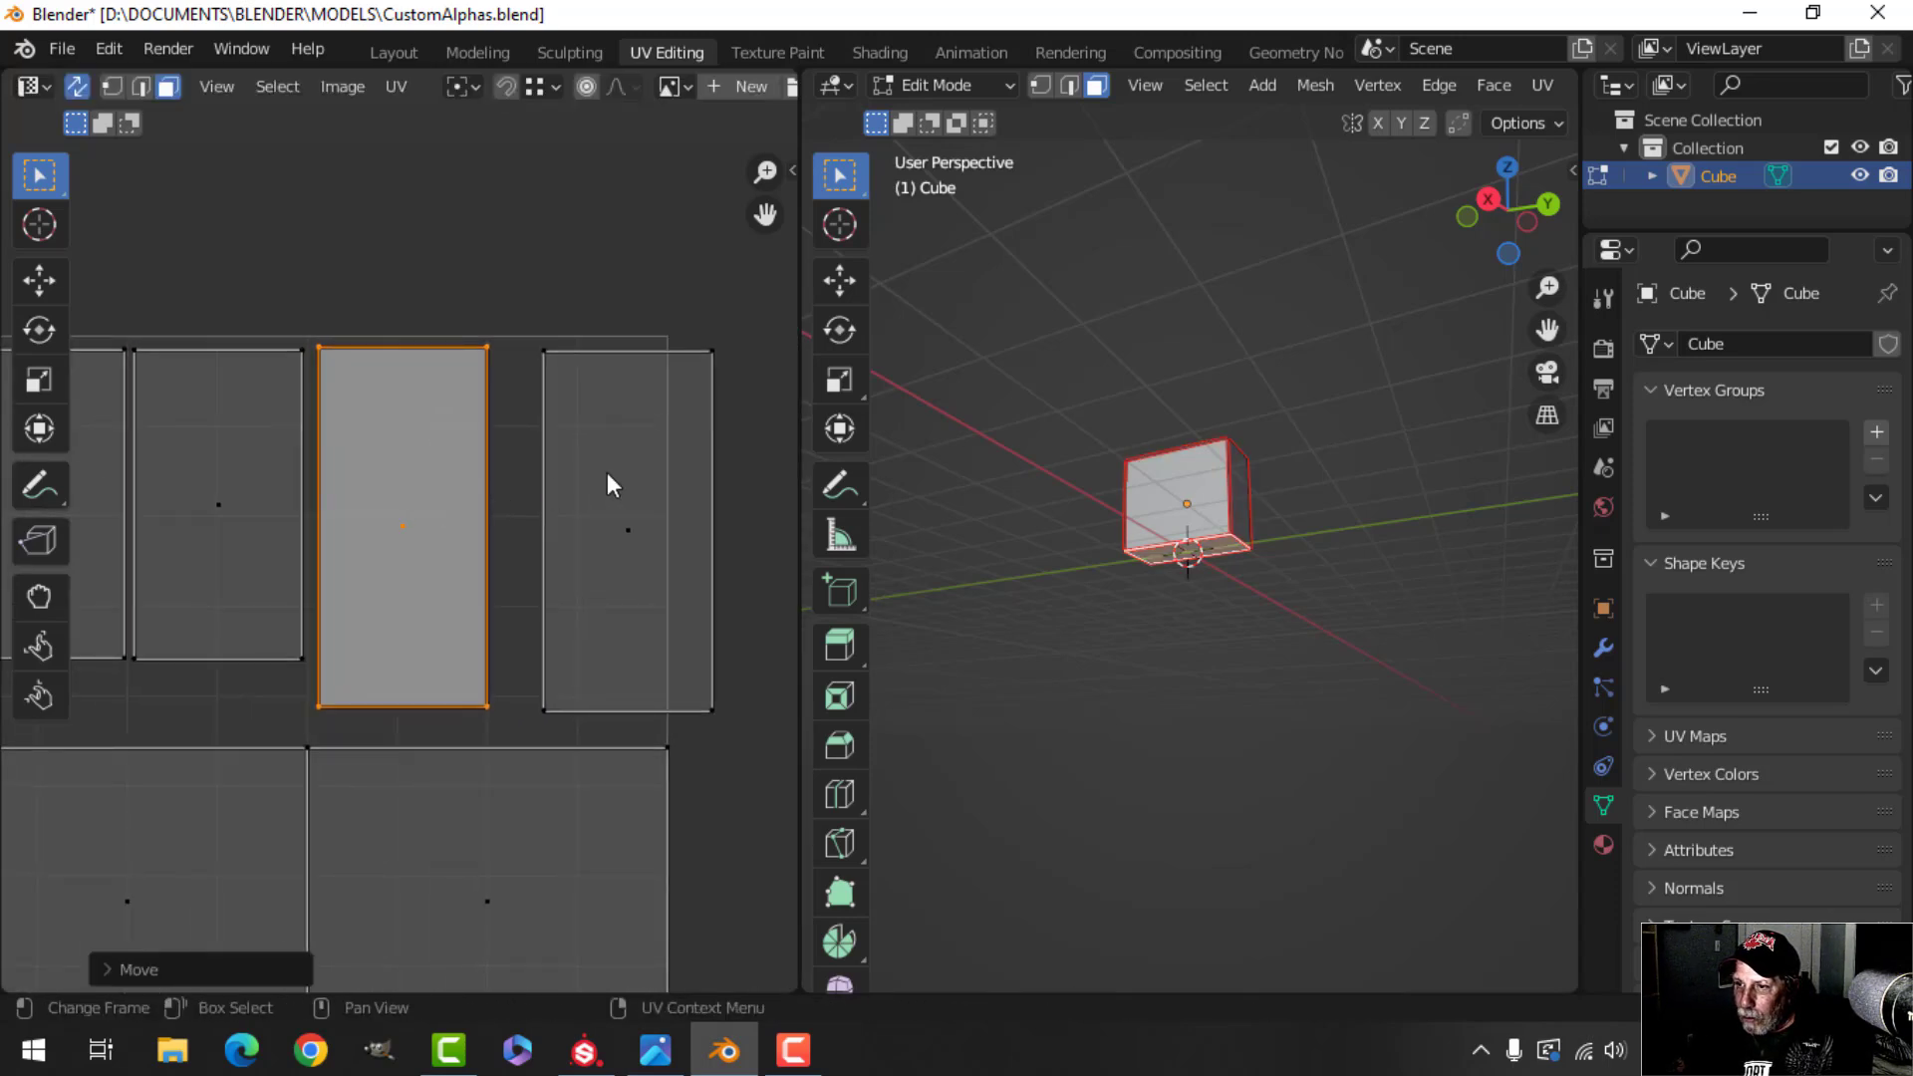
left_click(556, 470)
middle_click_drag(555, 470, 706, 483)
middle_click_drag(447, 488, 426, 449)
scroll(546, 478, "down", 1)
scroll(580, 484, "up", 3)
scroll(508, 496, "down", 2)
left_click_drag(256, 243, 641, 503)
scroll(641, 522, "down", 2)
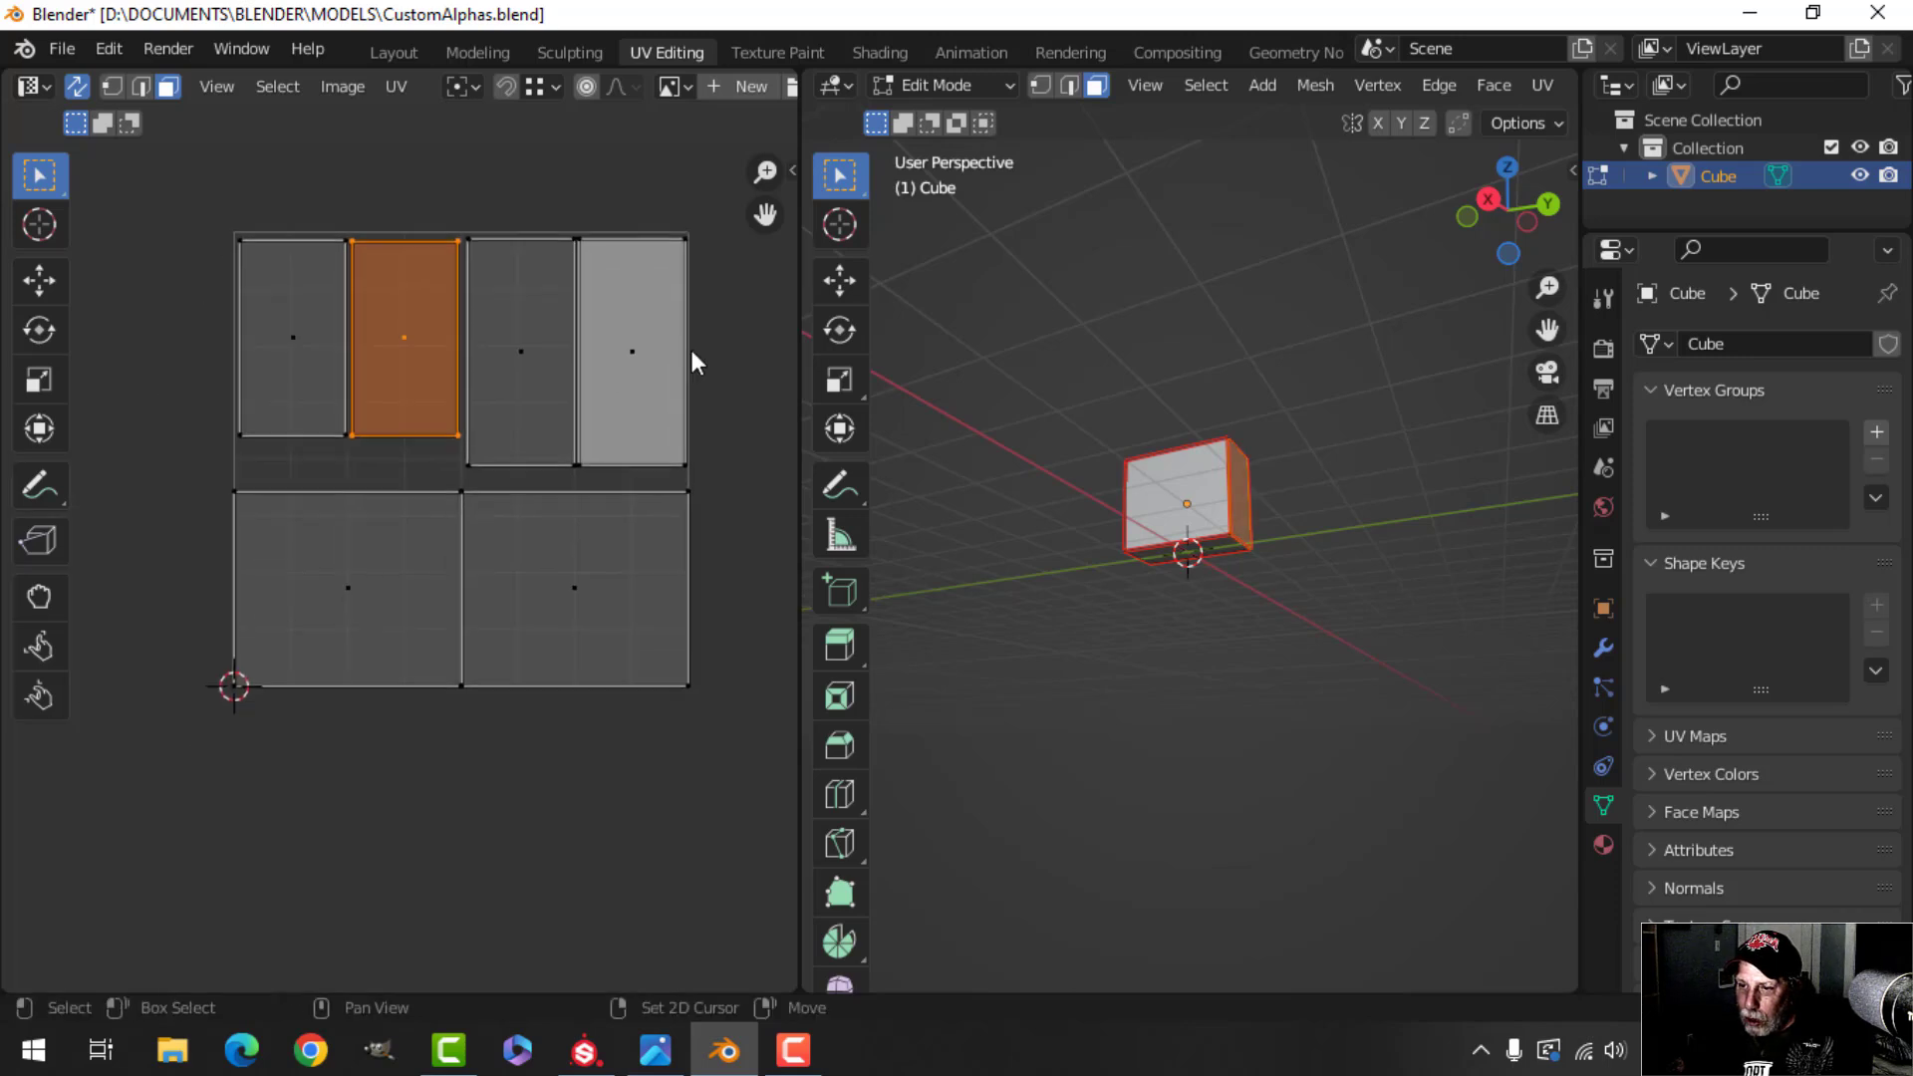
Select all UV islands and scale them down very slightly to leave a small margin inside the UV square
scroll(554, 510, "up", 3)
scroll(510, 529, "up", 2)
scroll(508, 530, "up", 2)
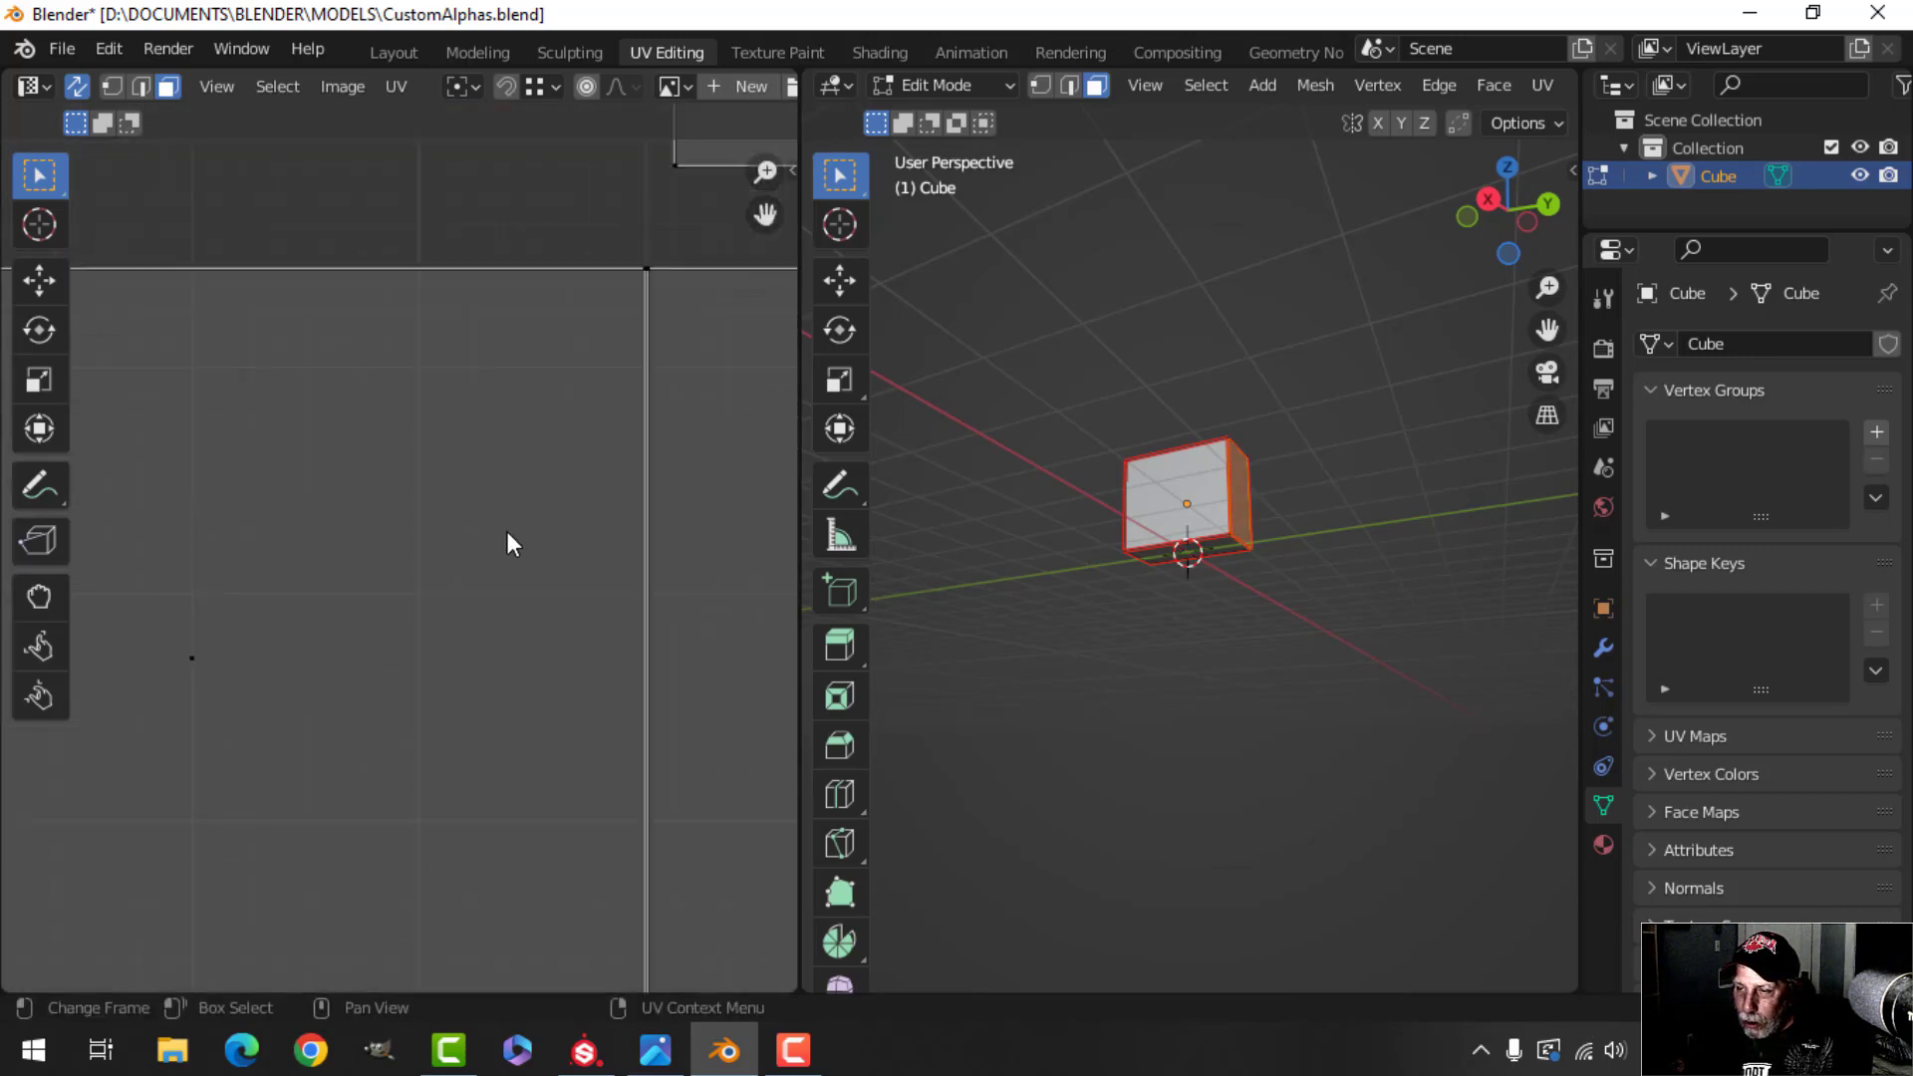
scroll(445, 556, "down", 3)
key("a")
scroll(612, 588, "down", 2)
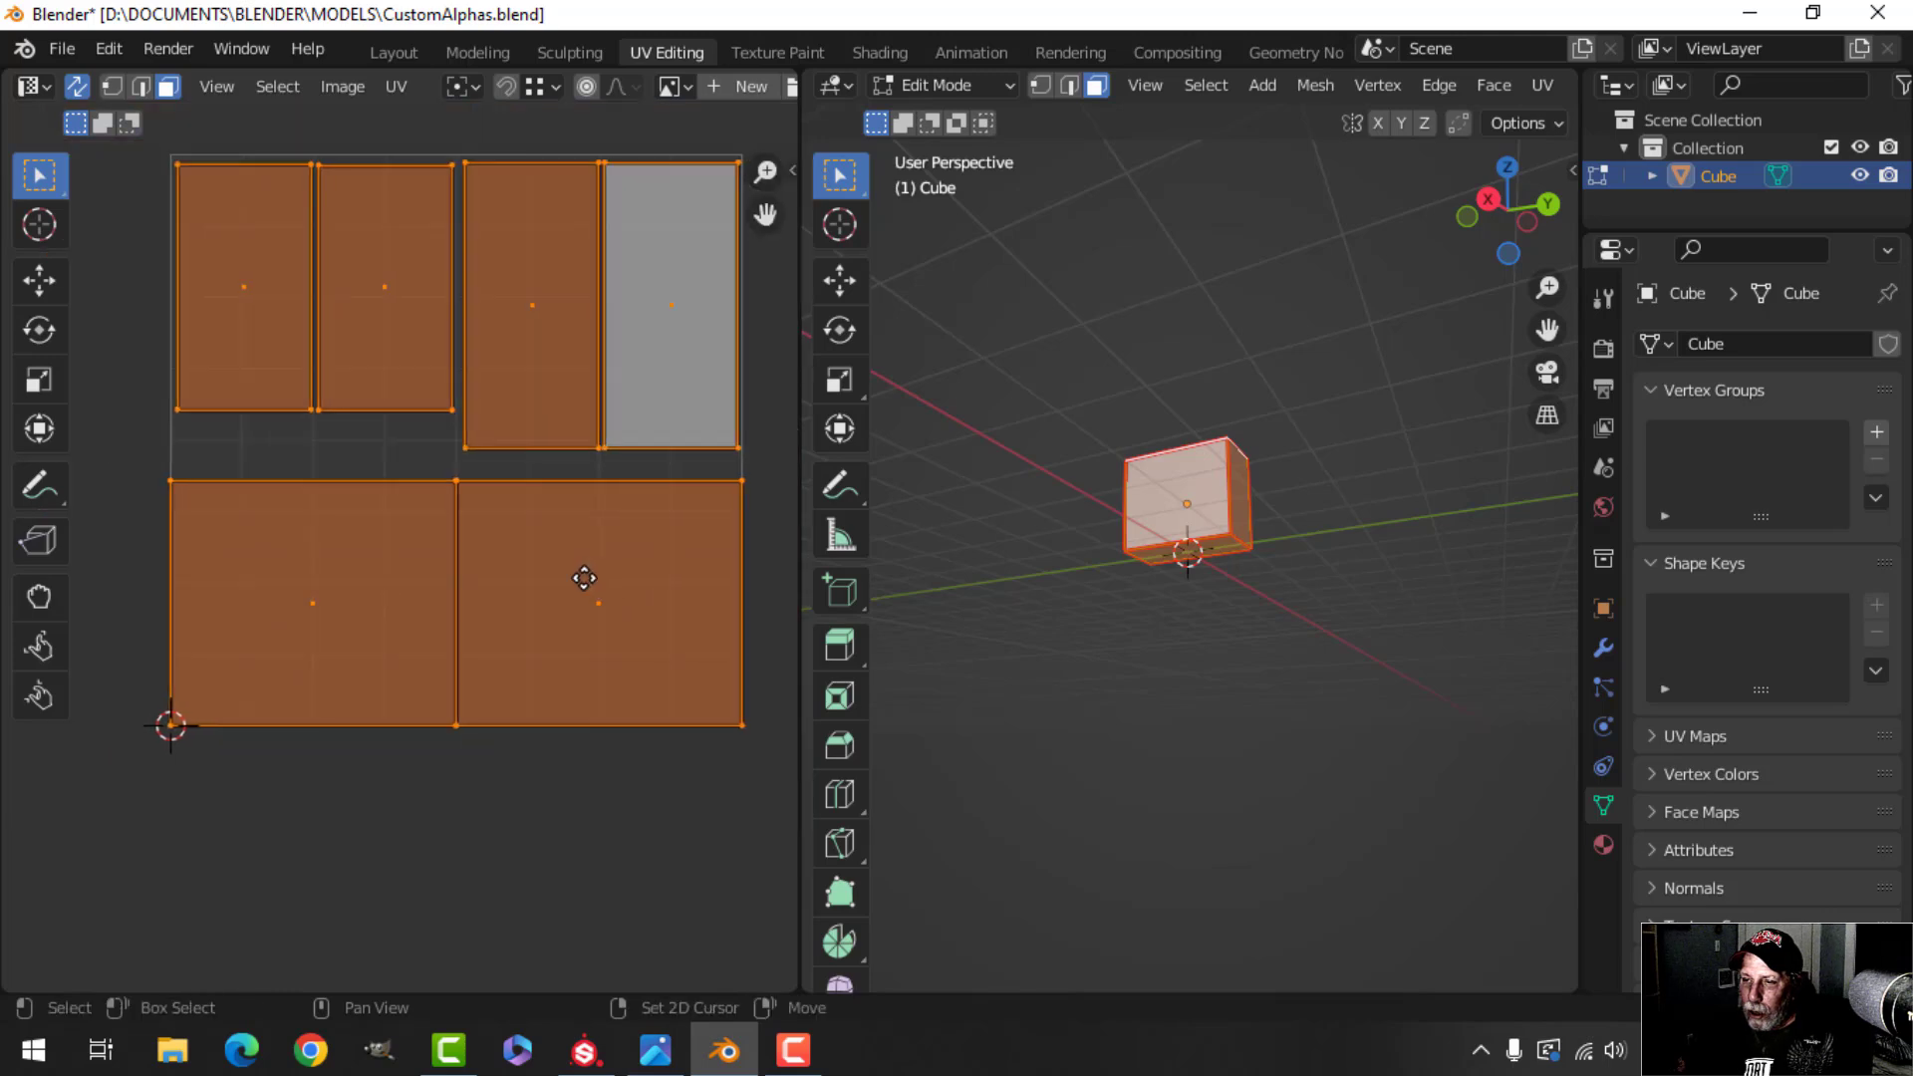
key("s")
left_click(676, 558)
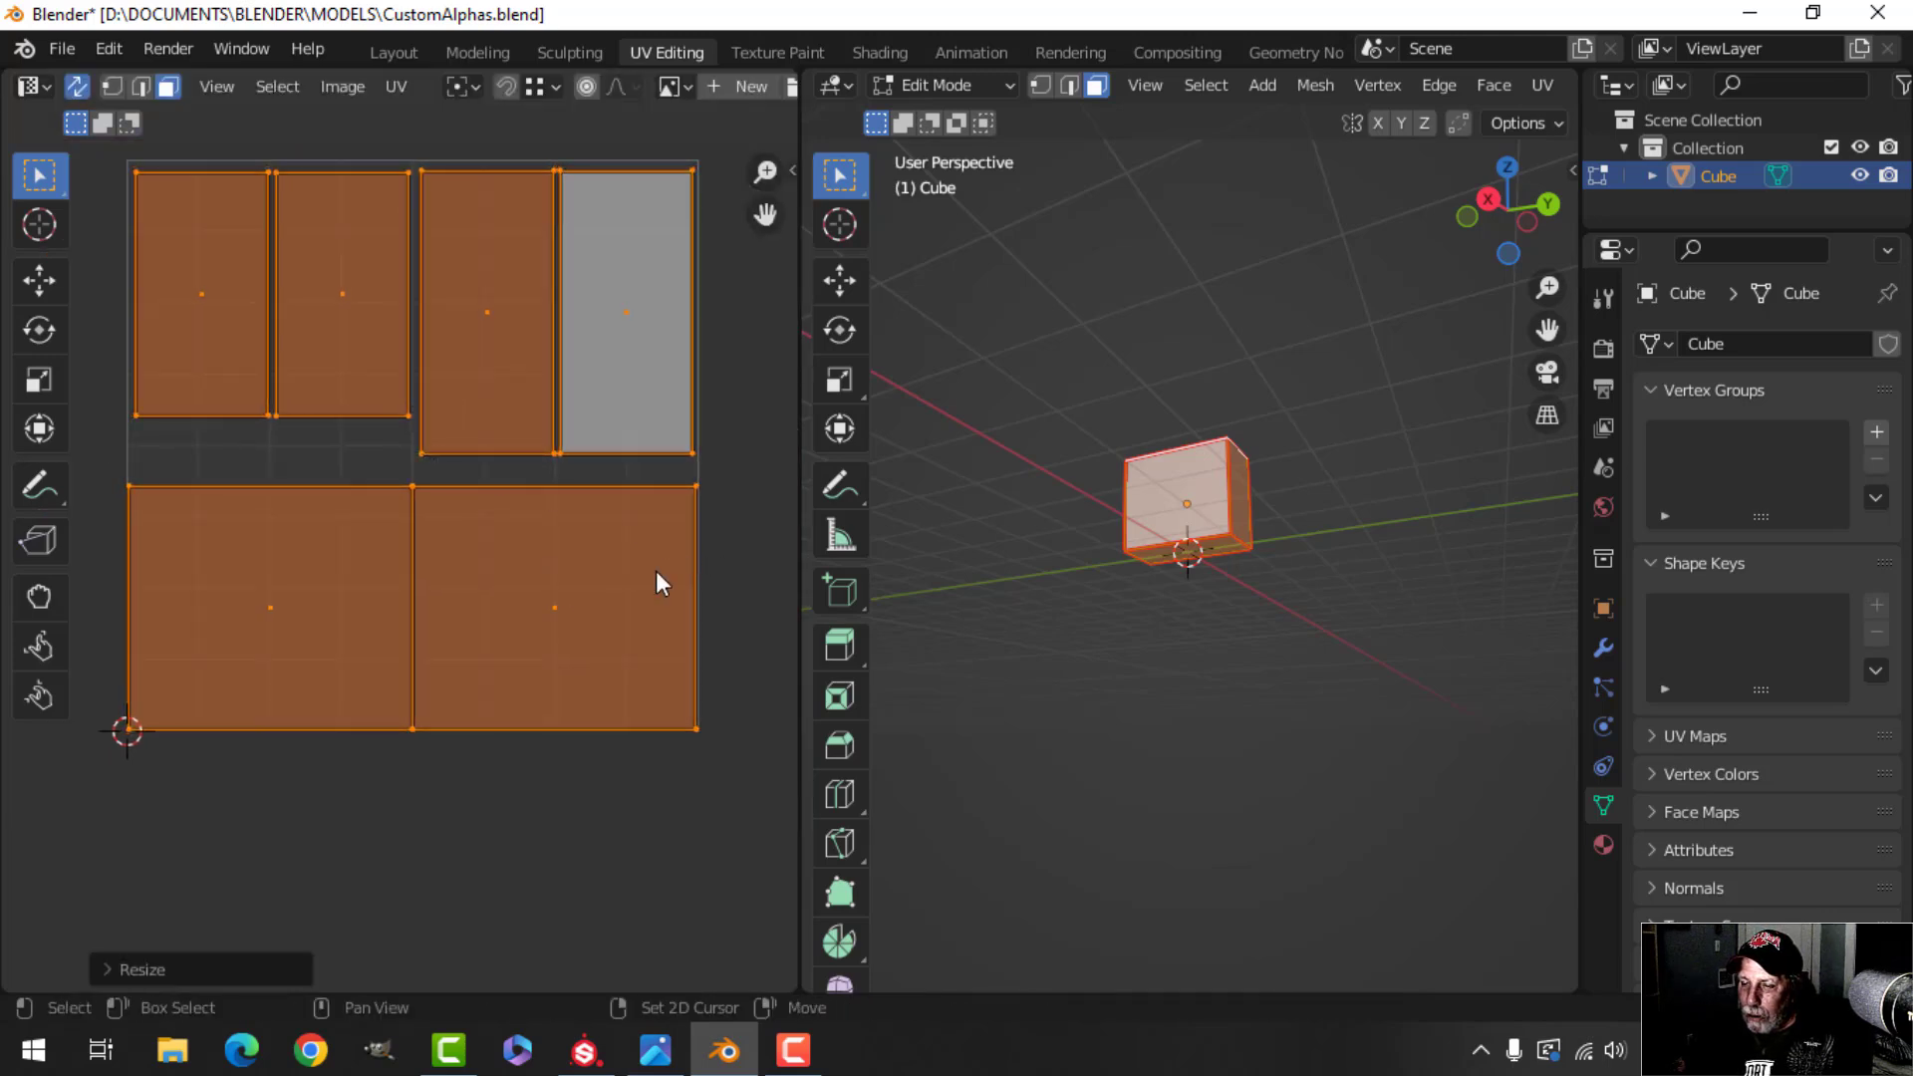
Deselect all islands and examine the gap between the two large UV islands up close
scroll(652, 575, "up", 2)
key("alt+a")
scroll(584, 560, "up", 4)
middle_click_drag(478, 536, 379, 683)
scroll(405, 628, "up", 4)
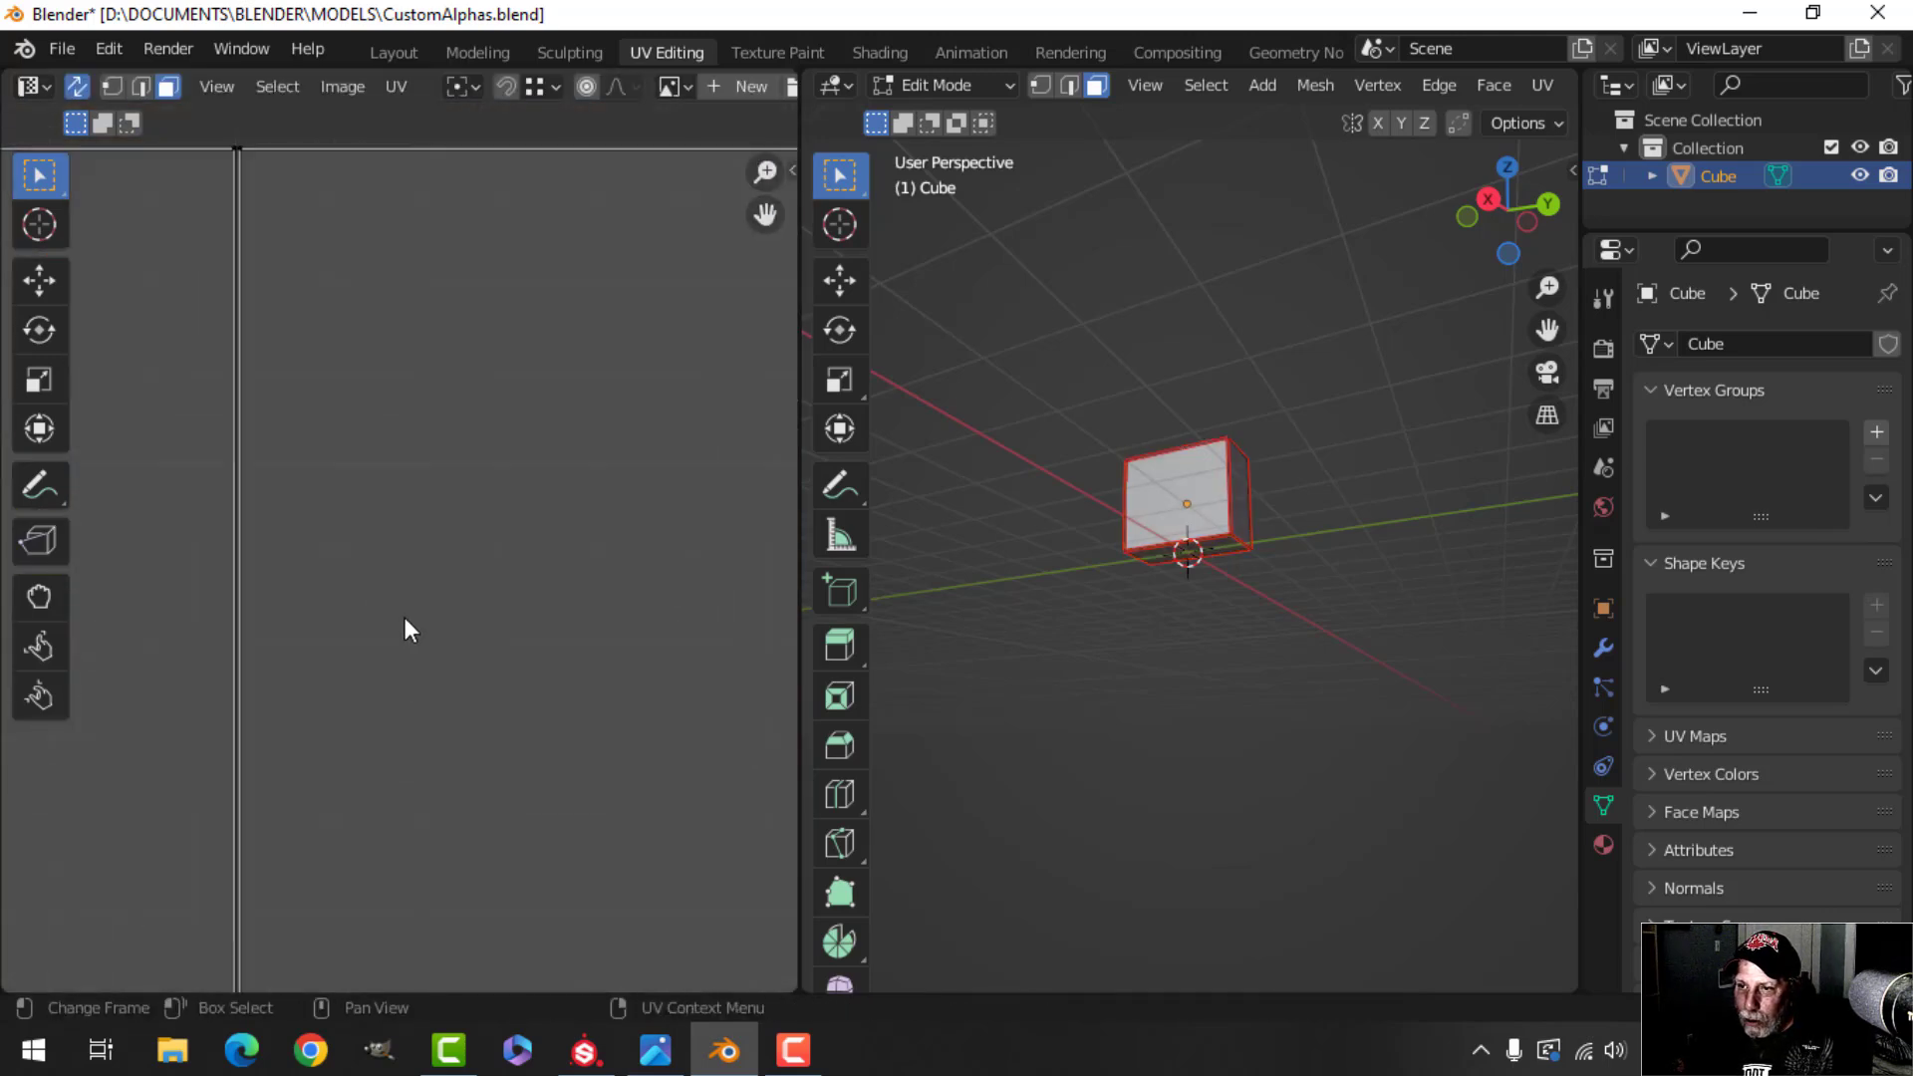
scroll(389, 574, "down", 8)
middle_click_drag(436, 514, 614, 529)
scroll(503, 405, "down", 1)
Switch to vertex select mode and check the UV layout and the box from its narrow side
key("1")
left_click_drag(176, 362, 593, 429)
middle_click_drag(1115, 578, 1205, 670)
scroll(678, 559, "down", 1)
scroll(647, 544, "down", 2)
left_click(647, 548)
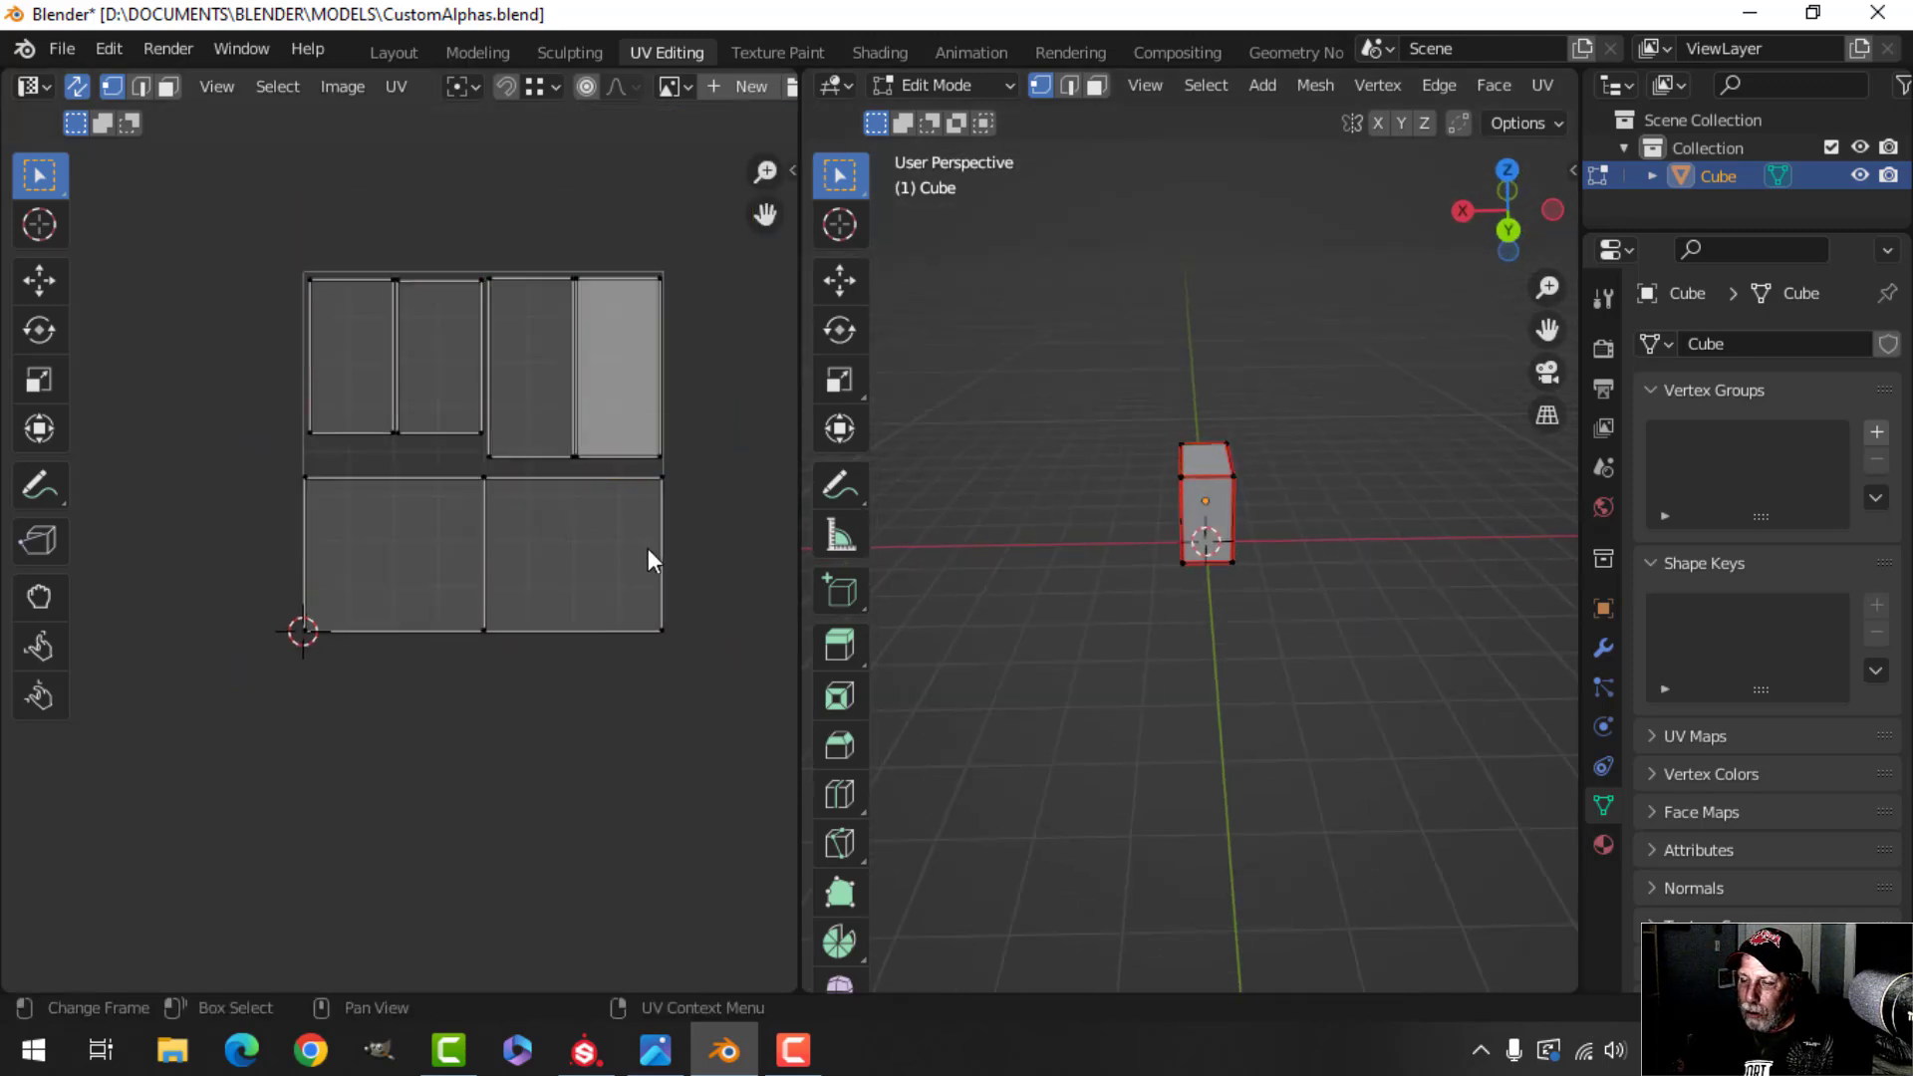
scroll(647, 548, "up", 2)
middle_click_drag(650, 552, 594, 542)
scroll(610, 600, "down", 2)
Select all UVs and open the UV layout export dialog
key("a")
scroll(658, 588, "up", 2)
scroll(666, 582, "down", 4)
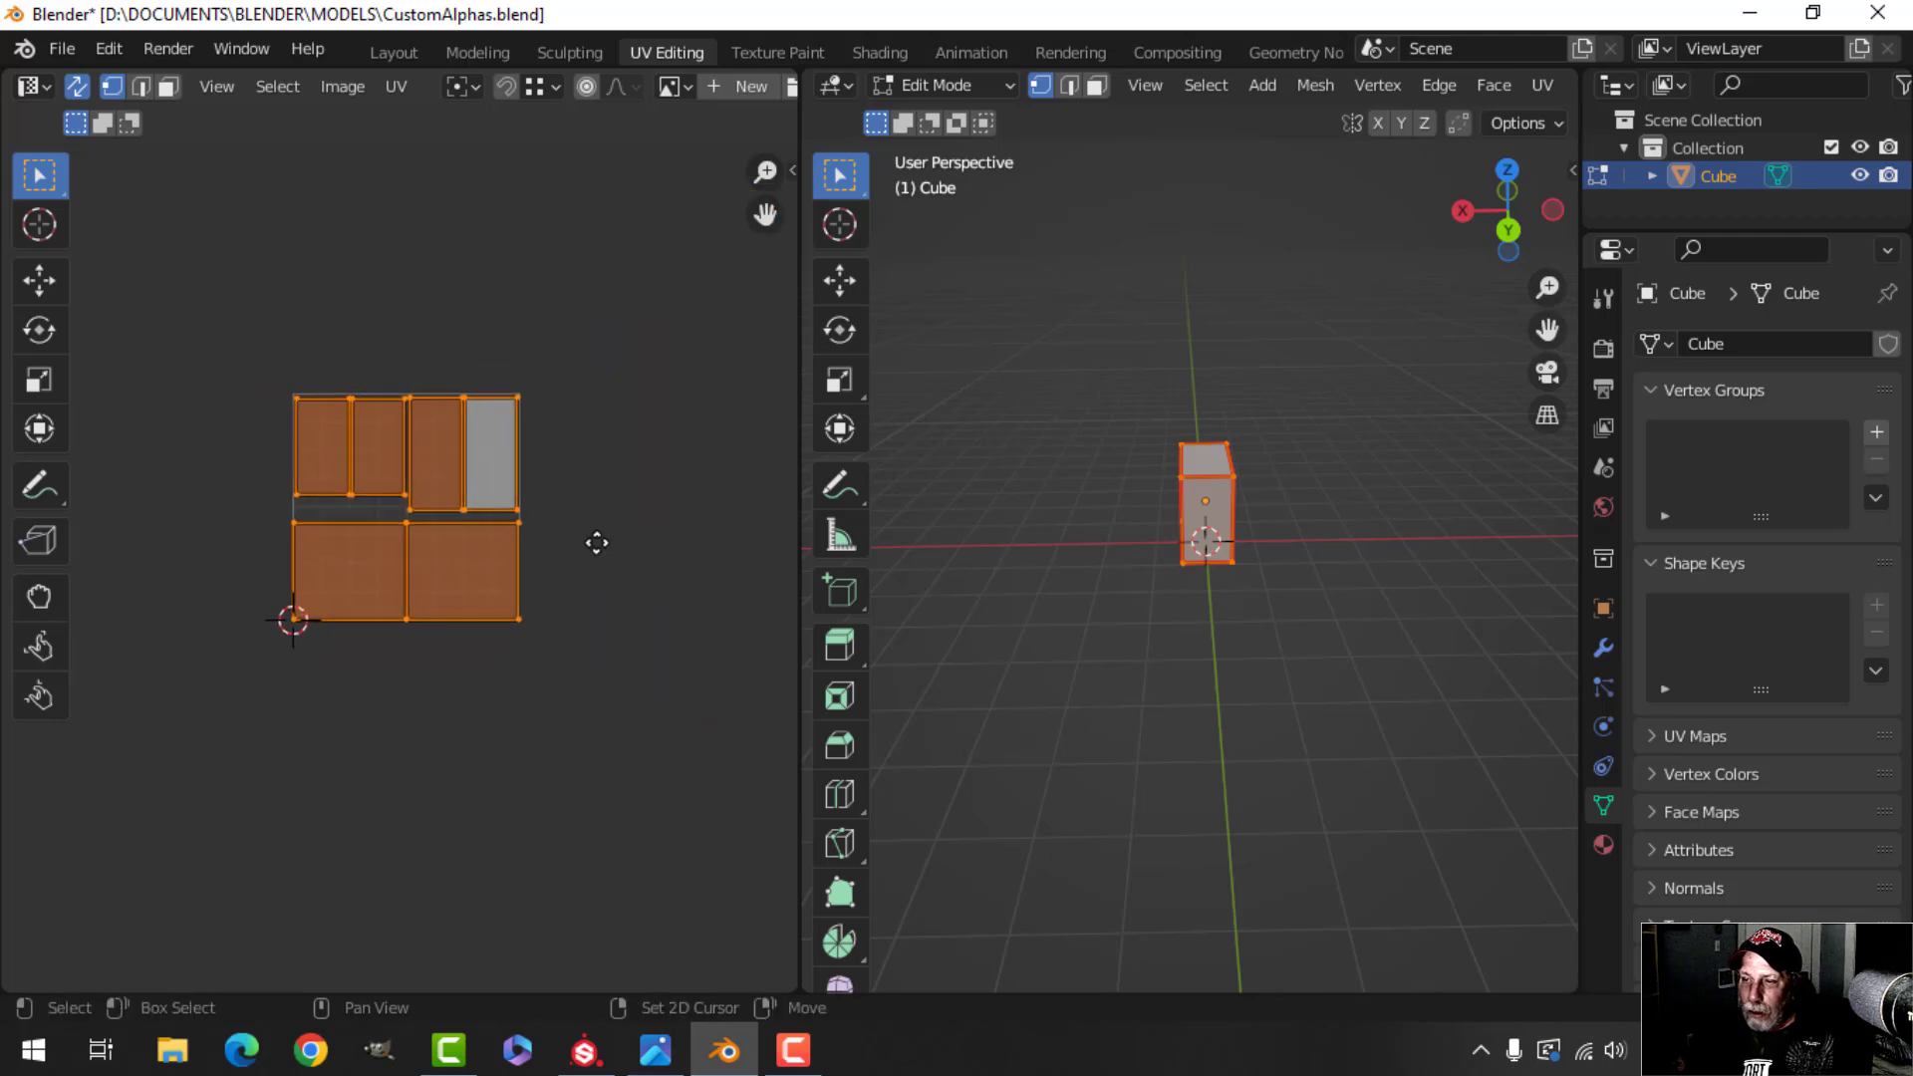
middle_click_drag(1212, 521, 1074, 523)
scroll(1078, 523, "up", 2)
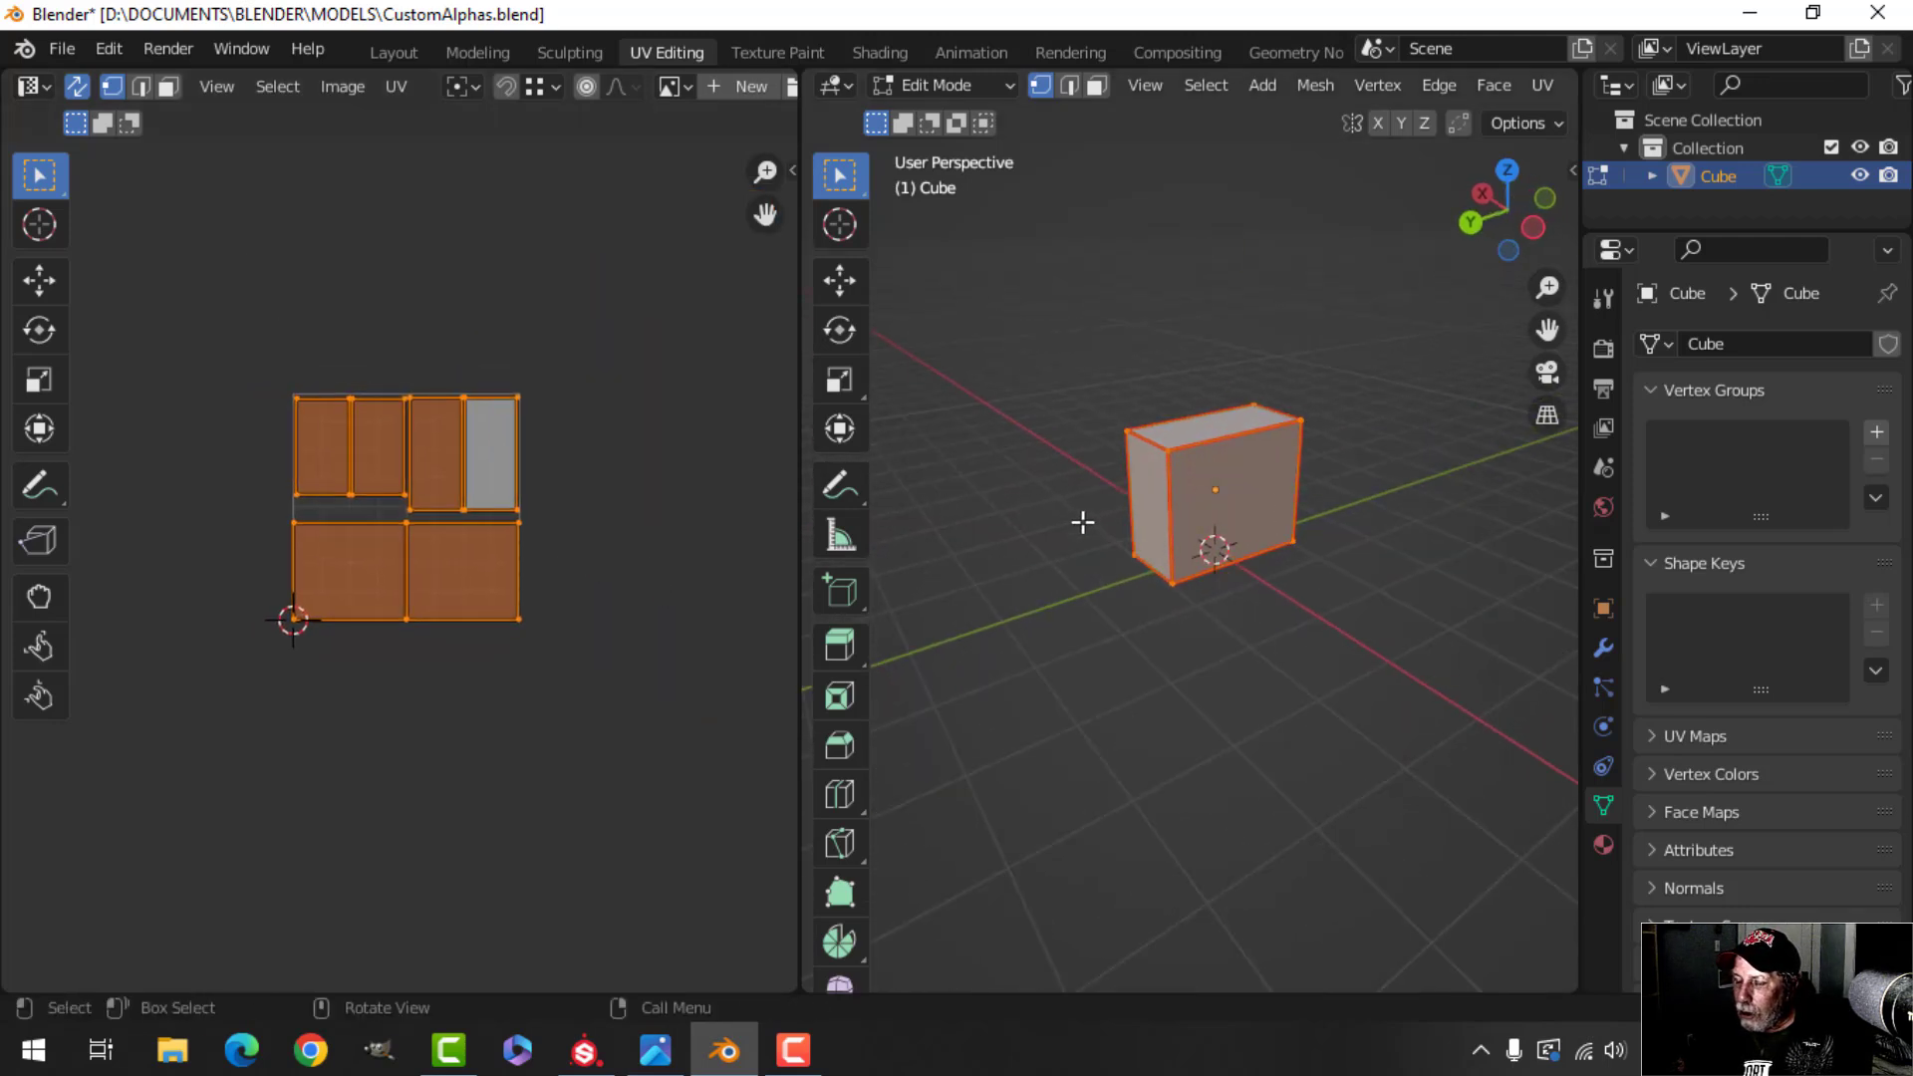
scroll(1106, 550, "down", 2)
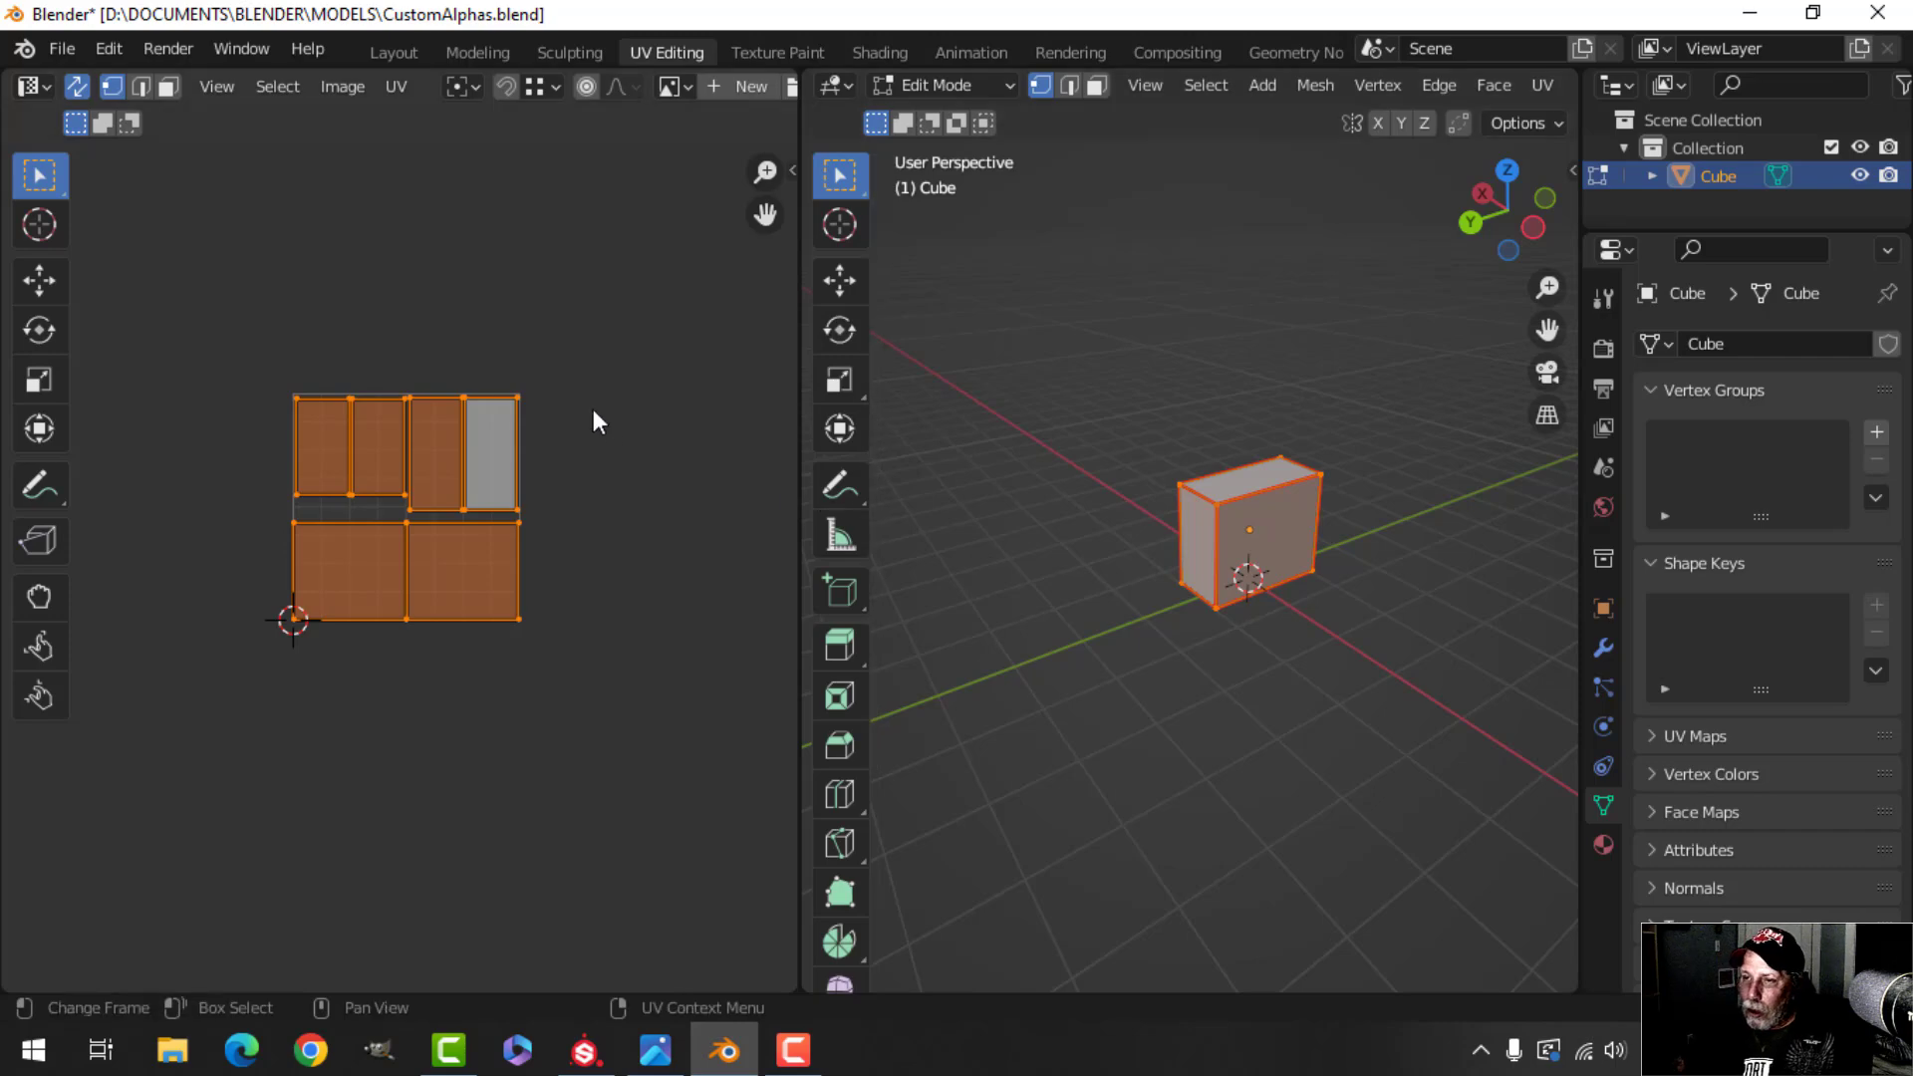
left_click(386, 87)
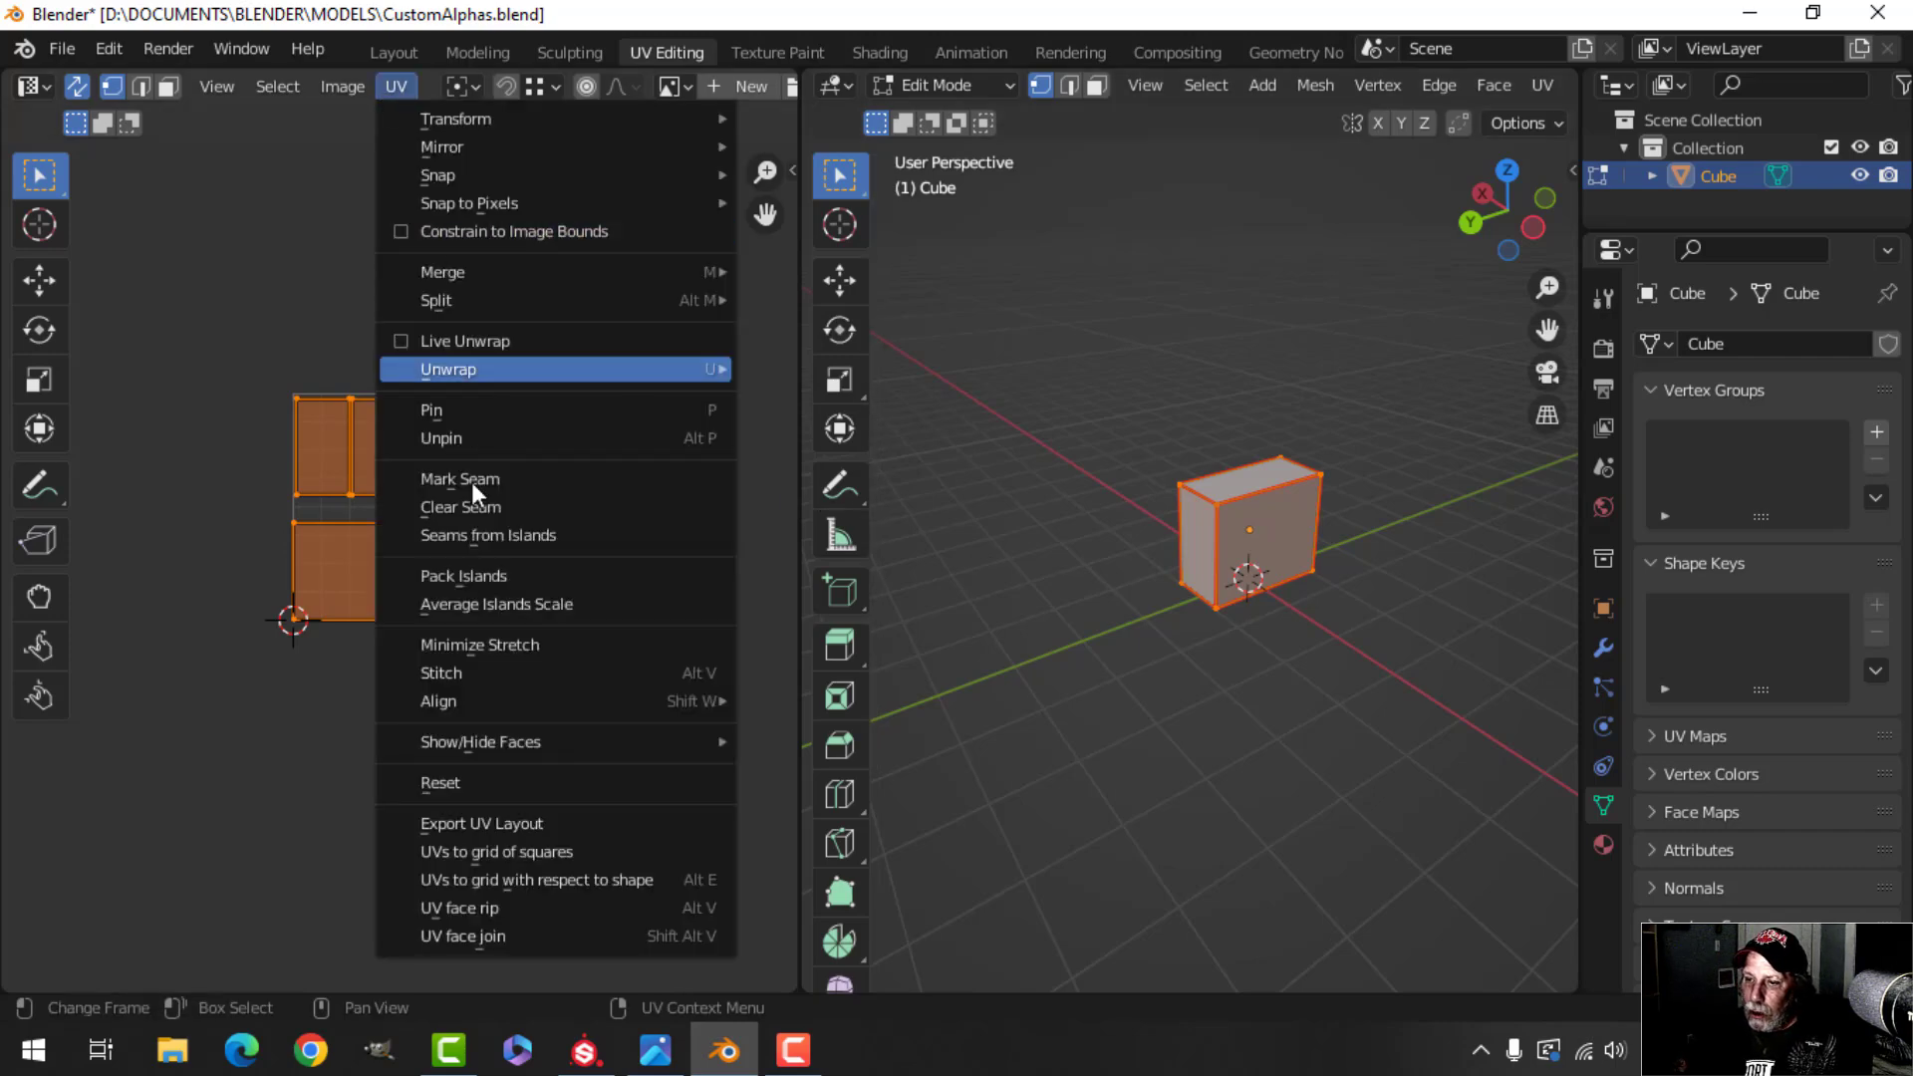
left_click(468, 822)
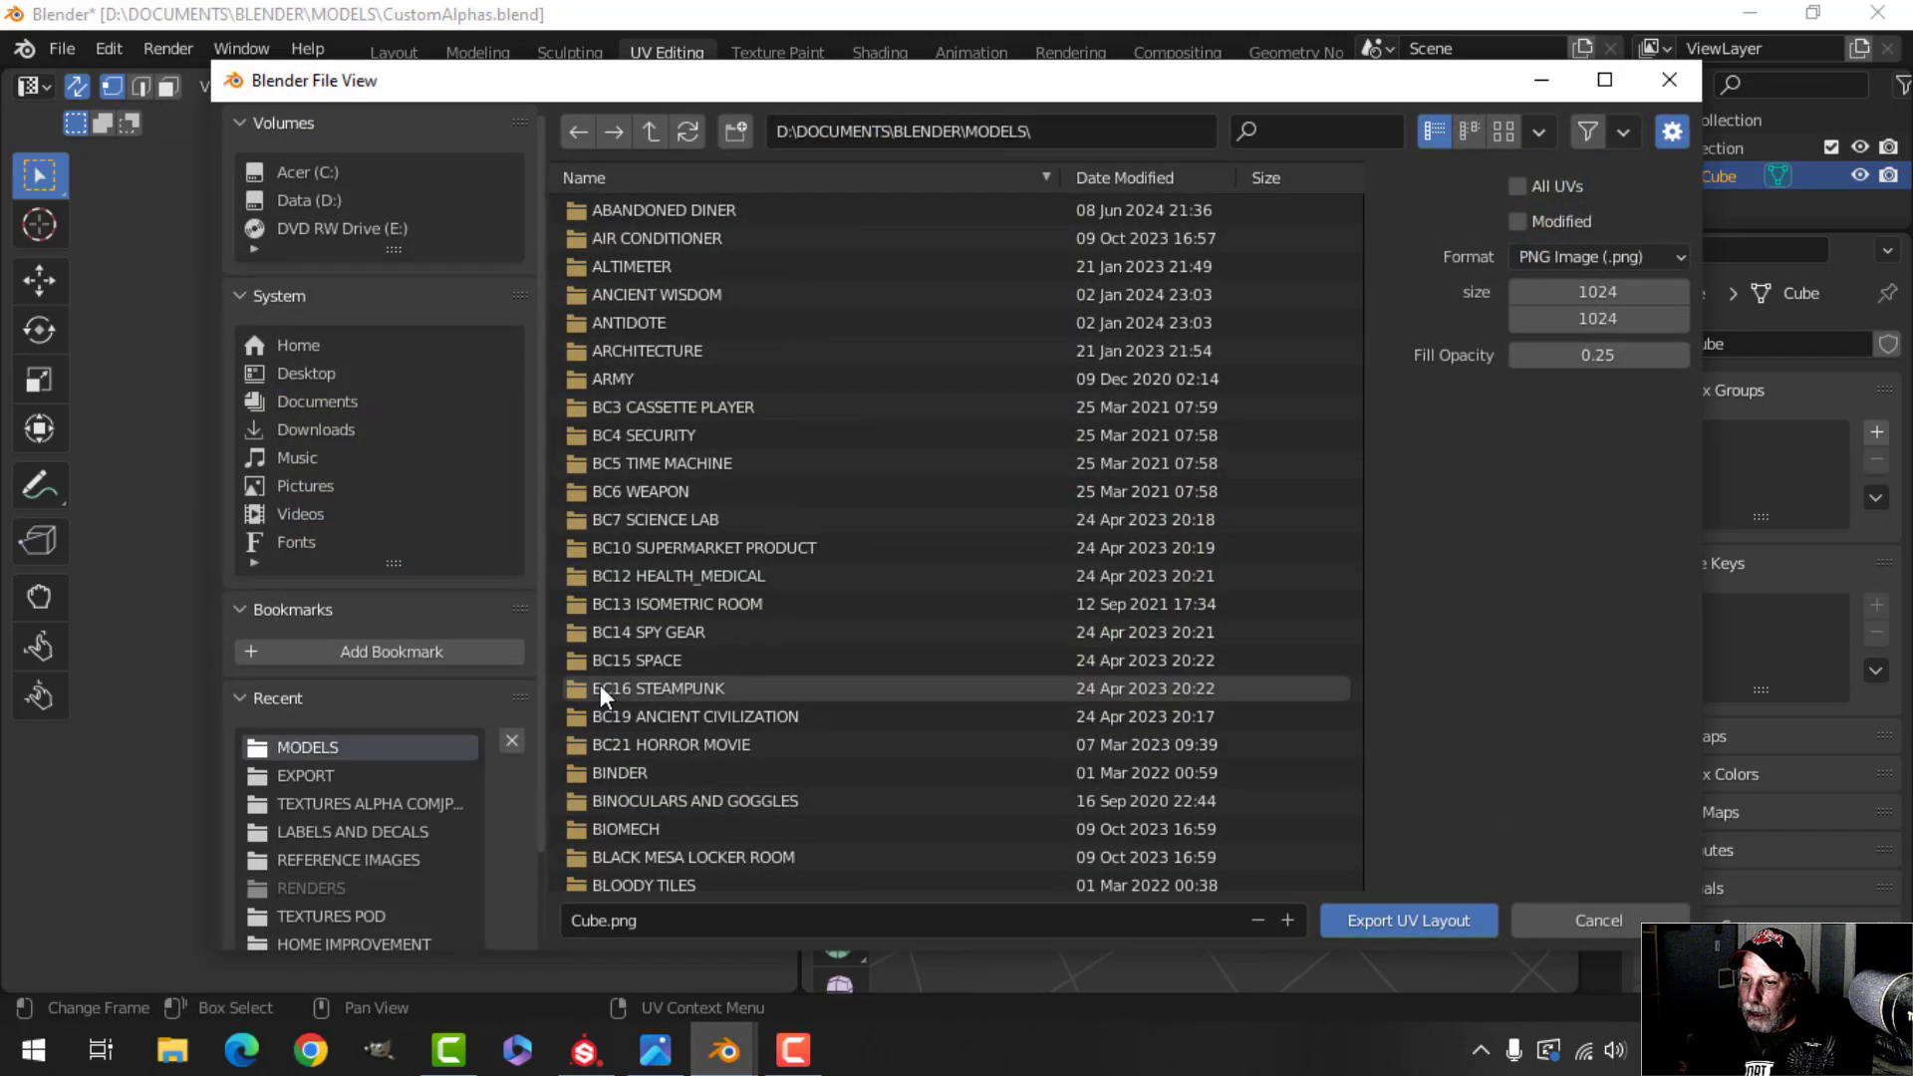
Export the UV layout as a PNG named UVComputer into the EXPORT CUSTOM ALPHAS folder
left_click(312, 775)
left_click(643, 137)
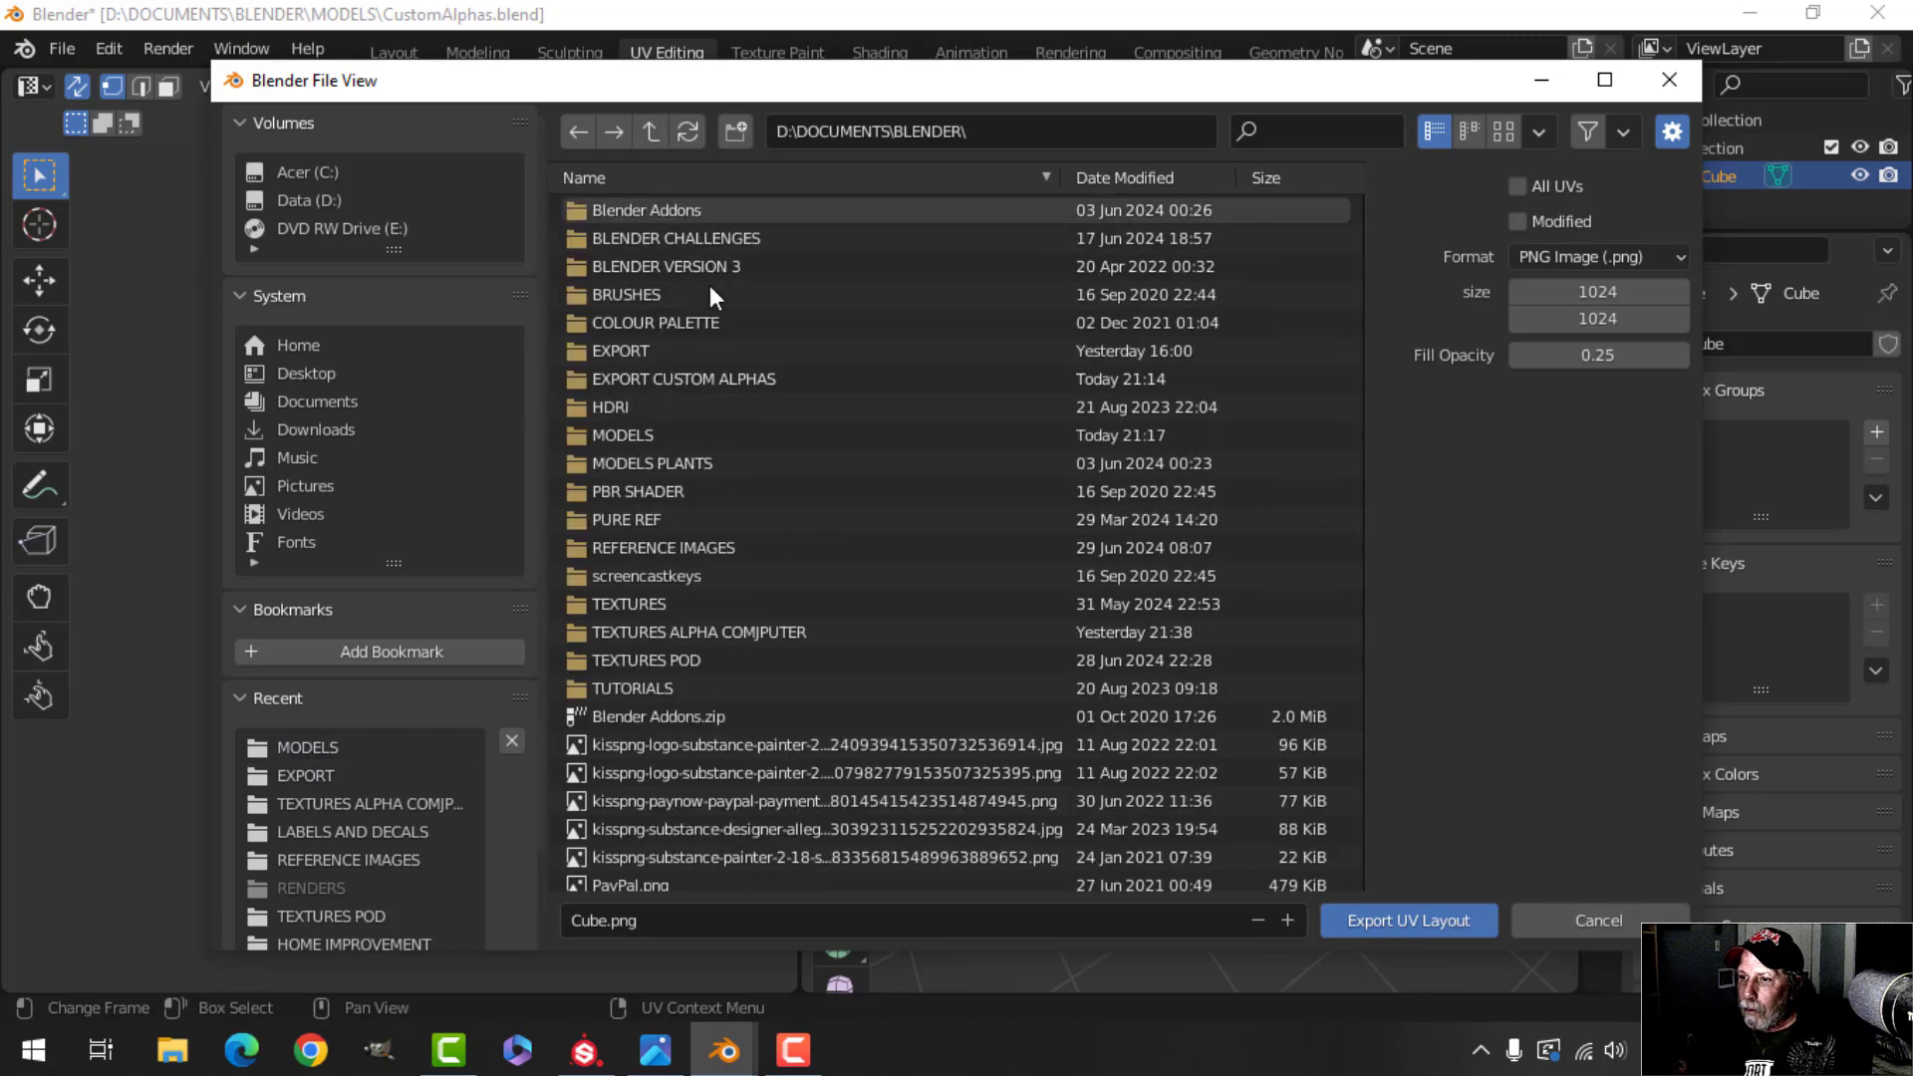
left_click(699, 377)
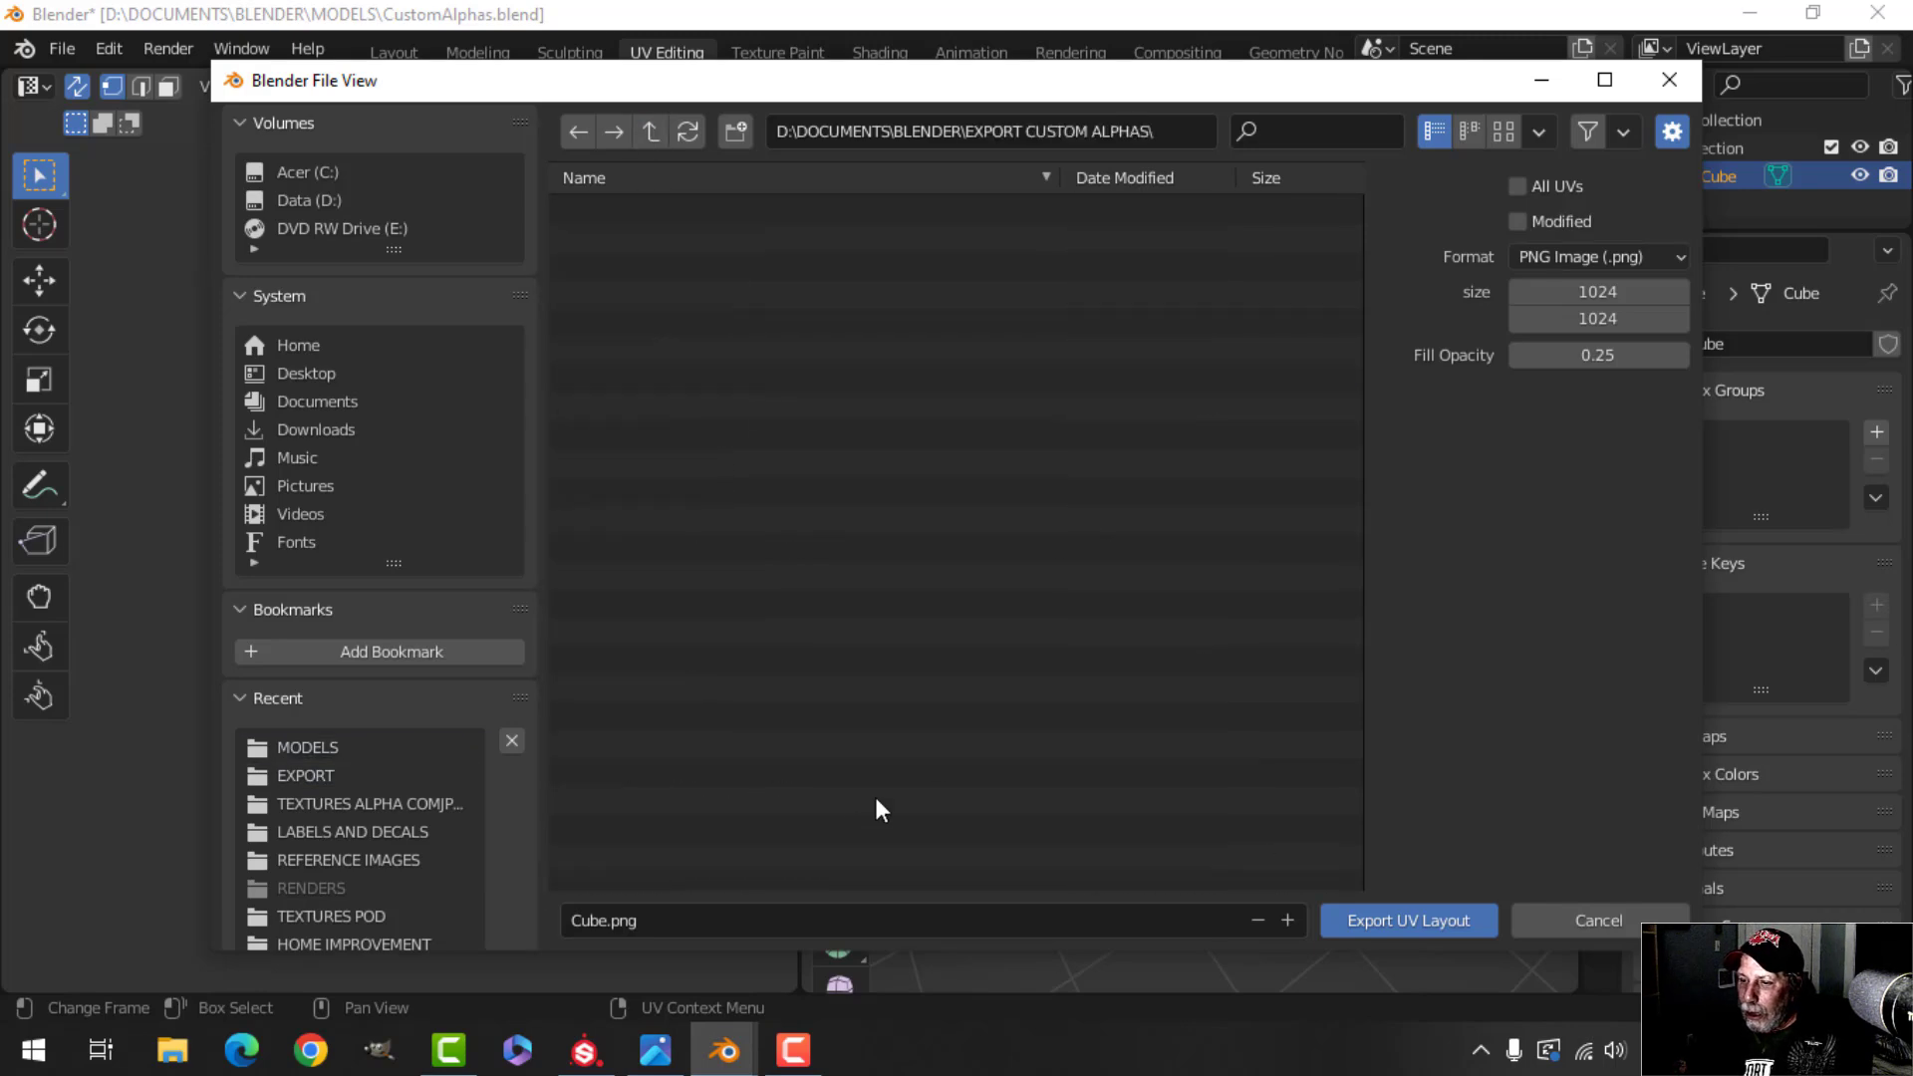
left_click(678, 920)
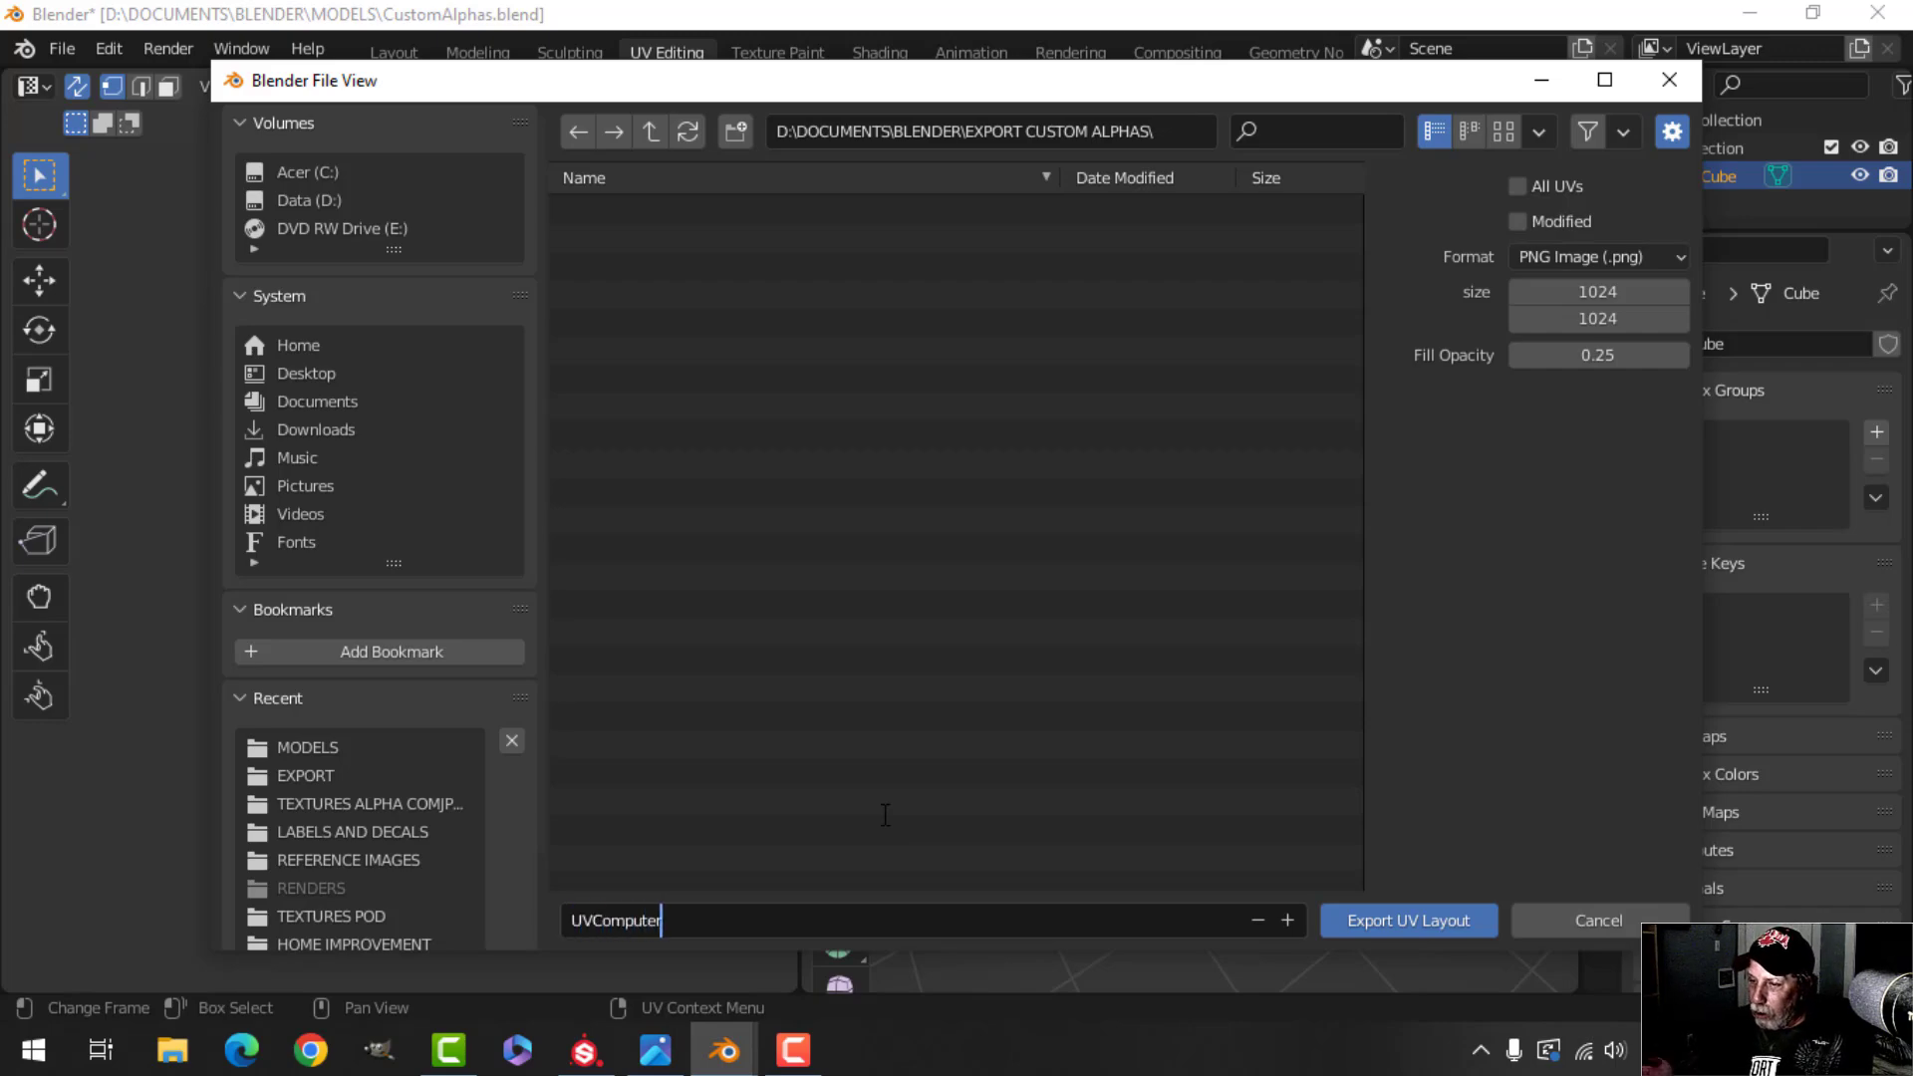
left_click(1455, 923)
Return the box to Object Mode and open the FBX export dialog
key("Tab")
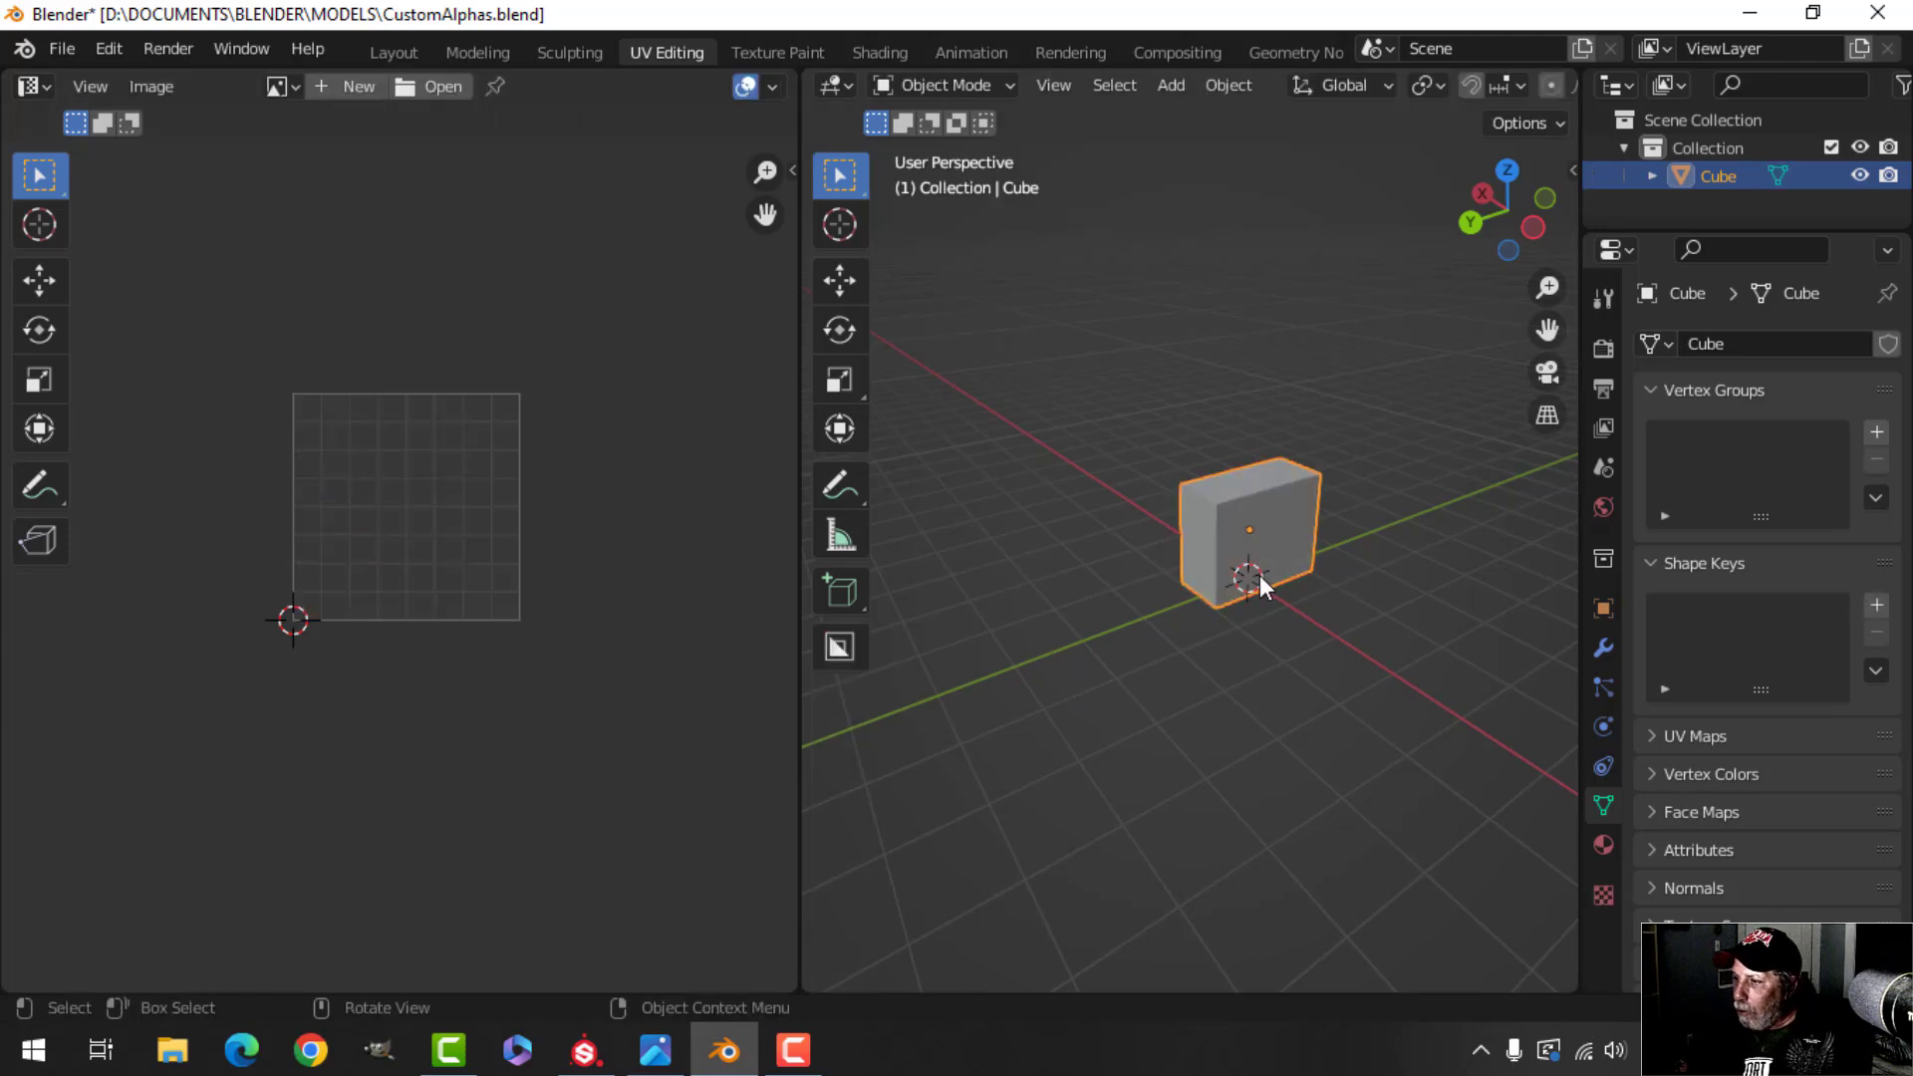
middle_click_drag(1259, 576, 1216, 594)
scroll(1247, 602, "up", 2)
left_click(62, 48)
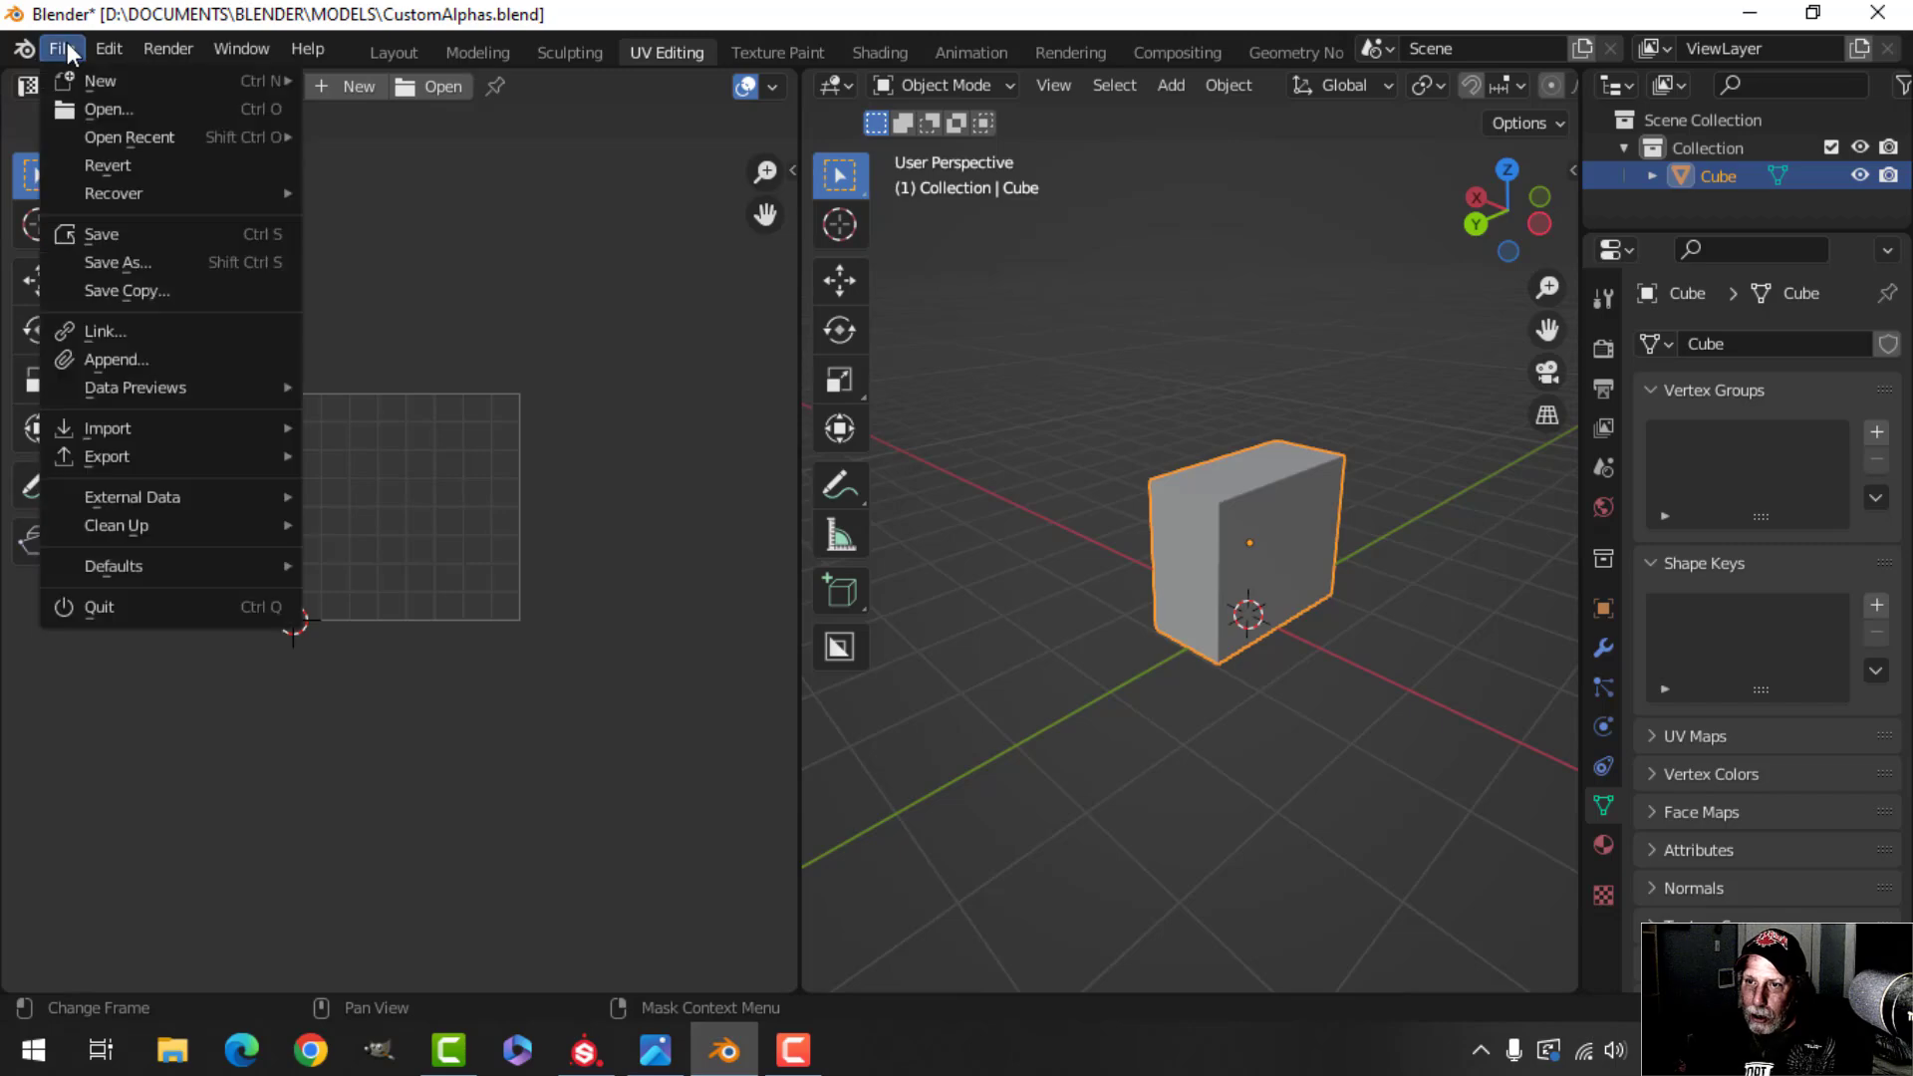
mouse_move(147, 459)
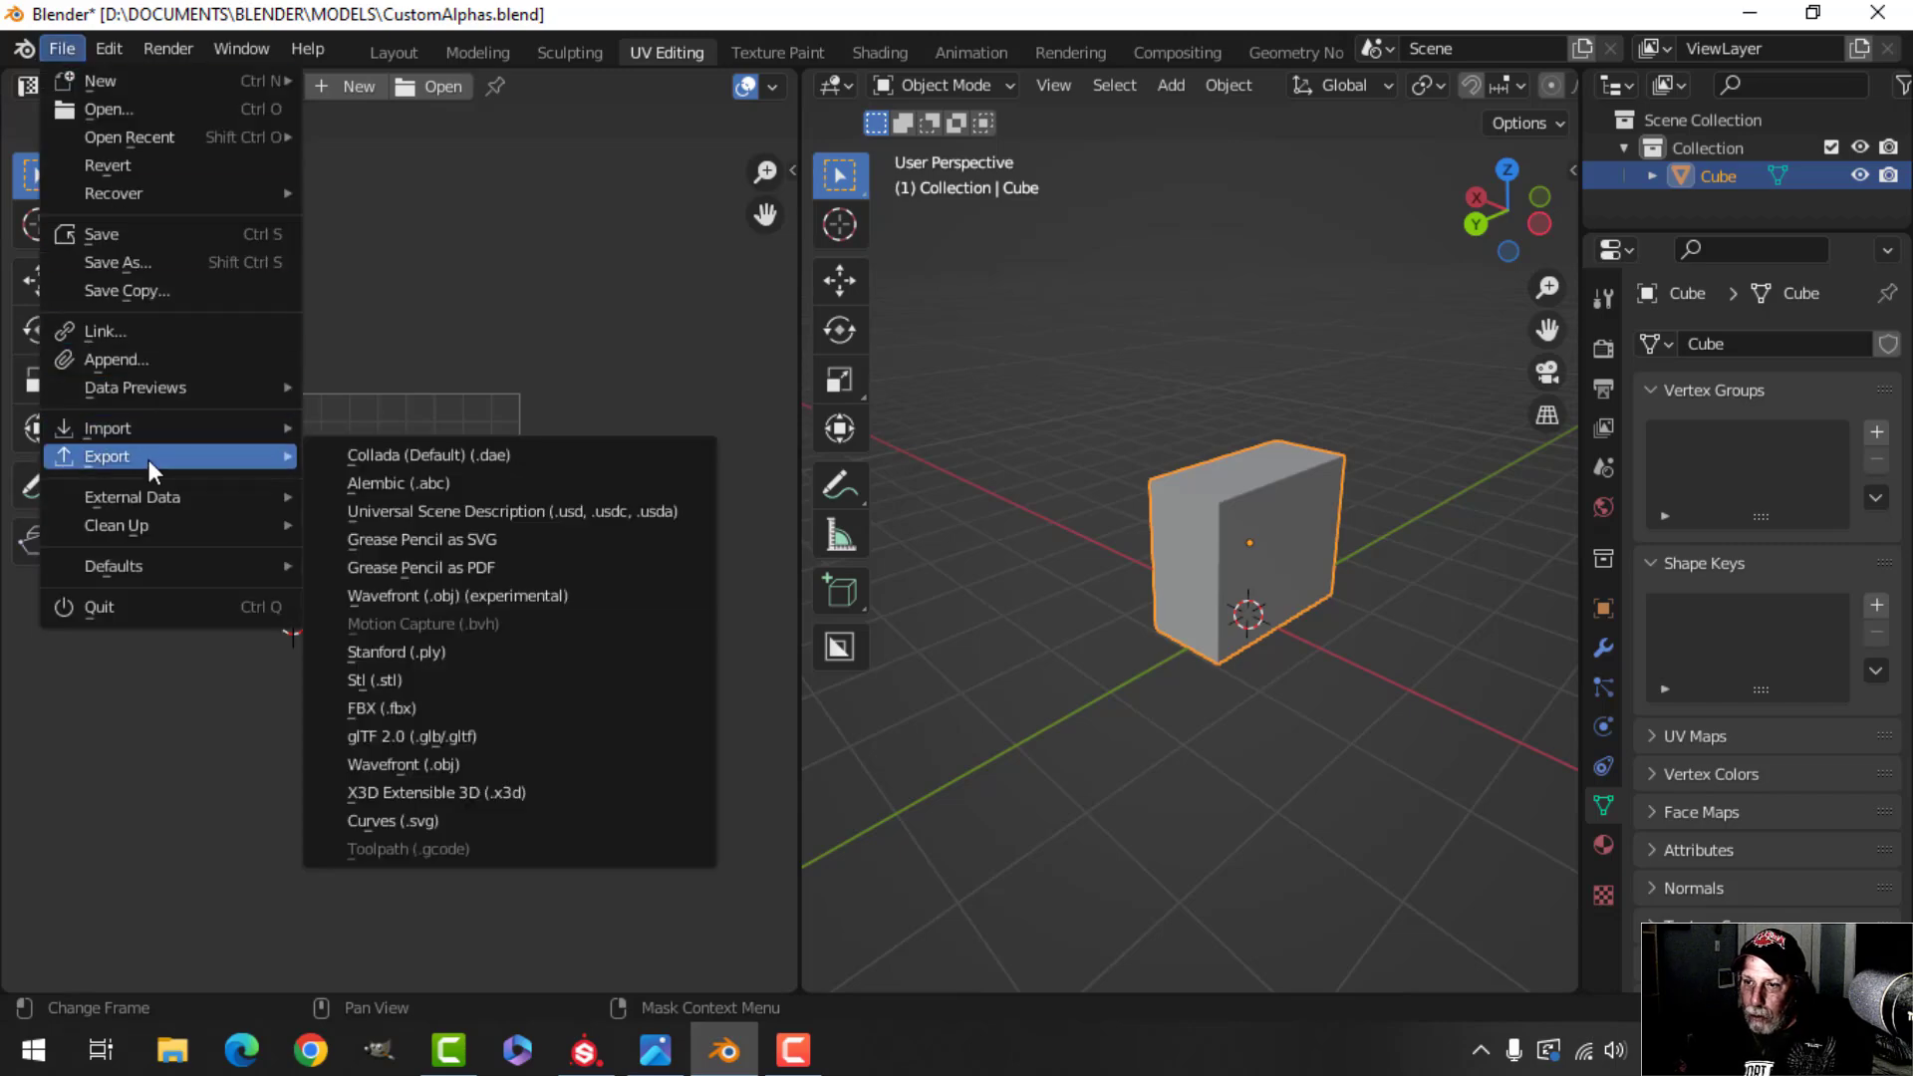
left_click(398, 708)
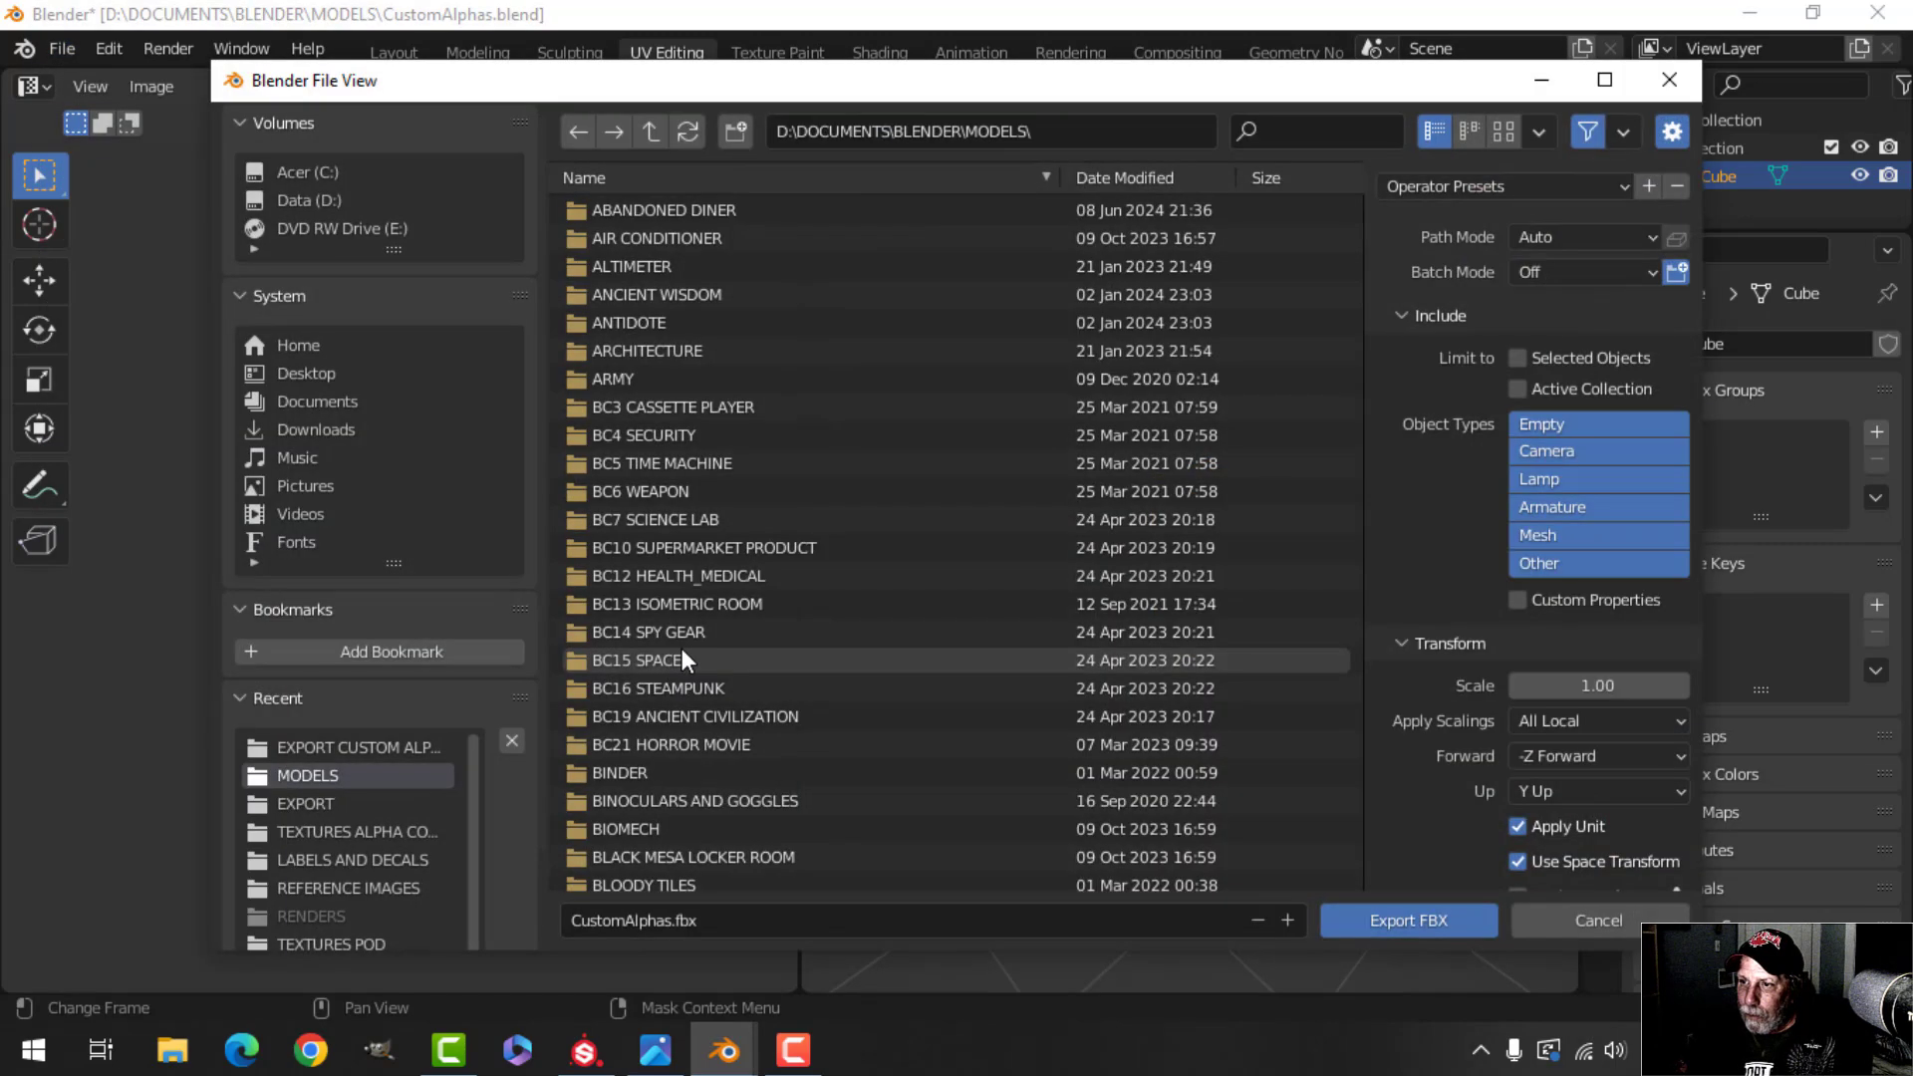
Export only the selected box as Computer.fbx into the EXPORT CUSTOM ALPHAS folder
left_click(343, 748)
left_click(857, 918)
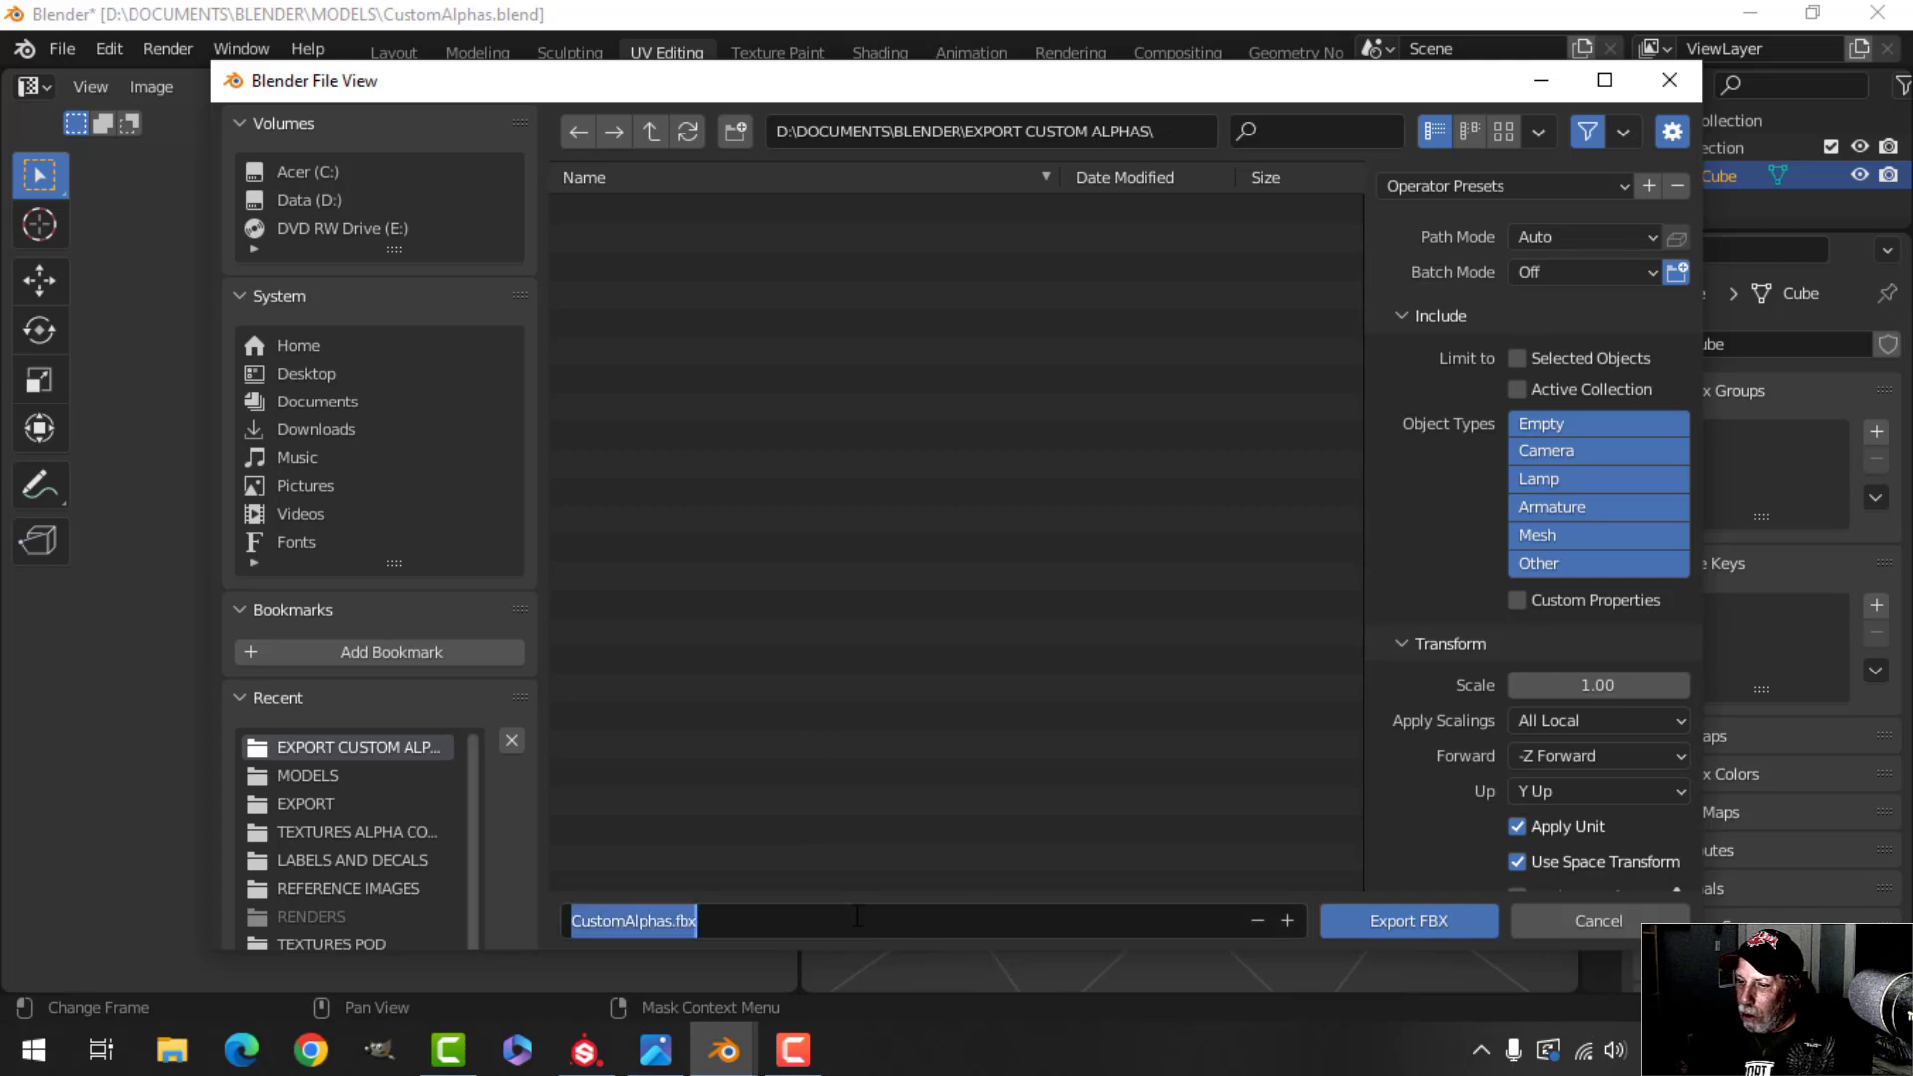
type("C")
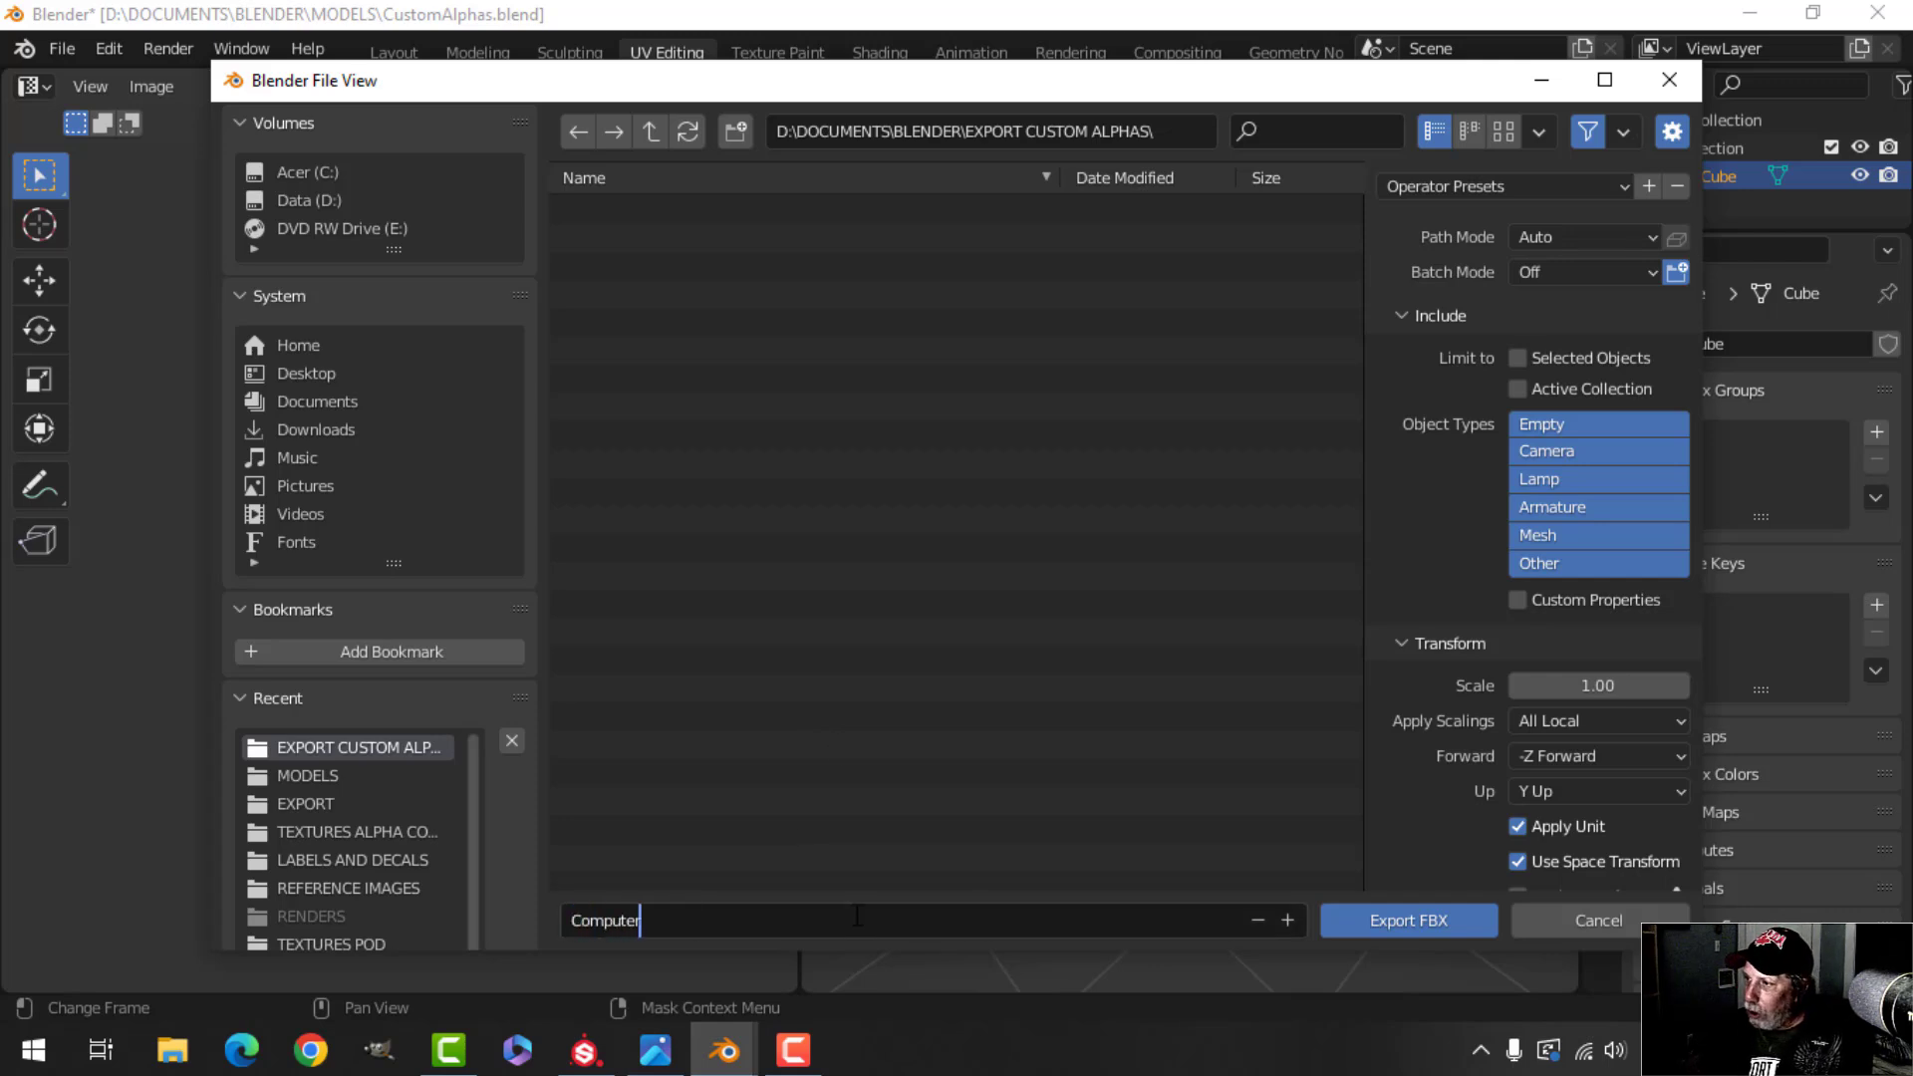
type("omputer")
key("Return")
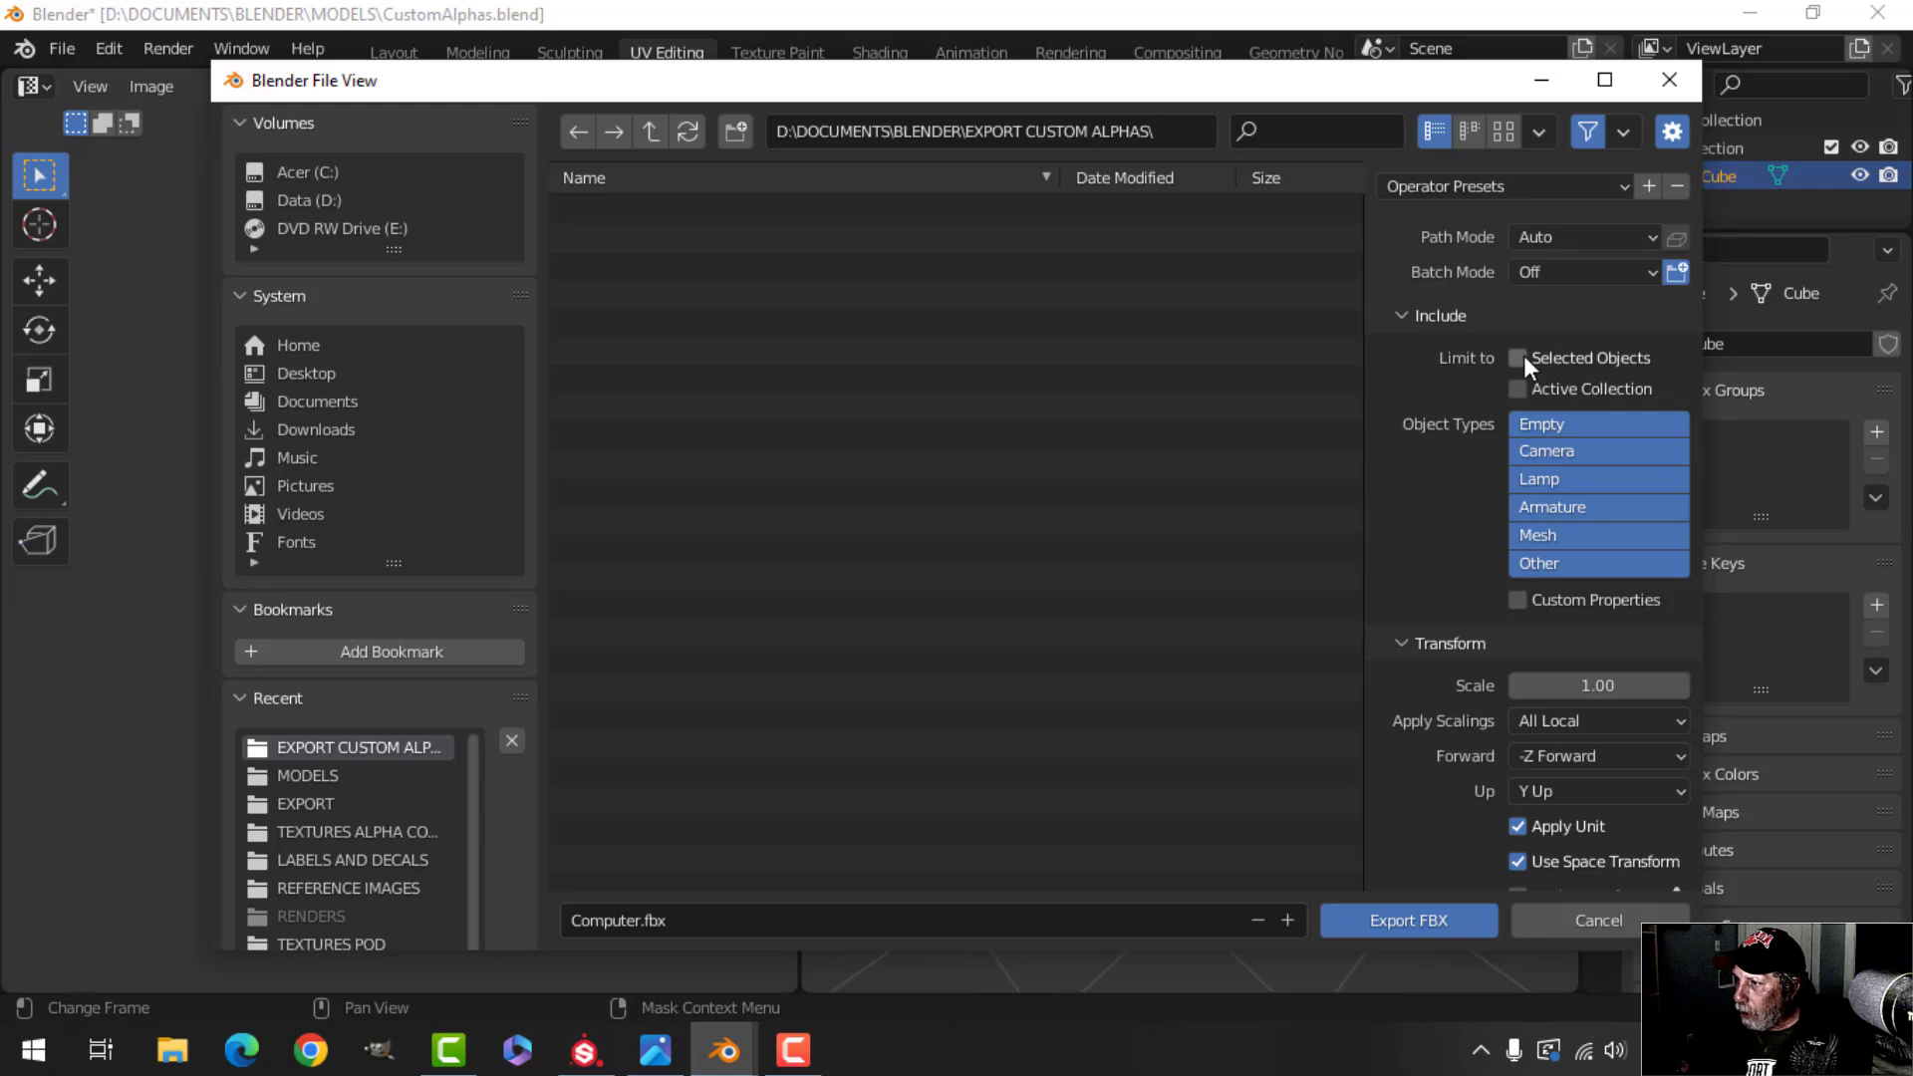
left_click(1408, 919)
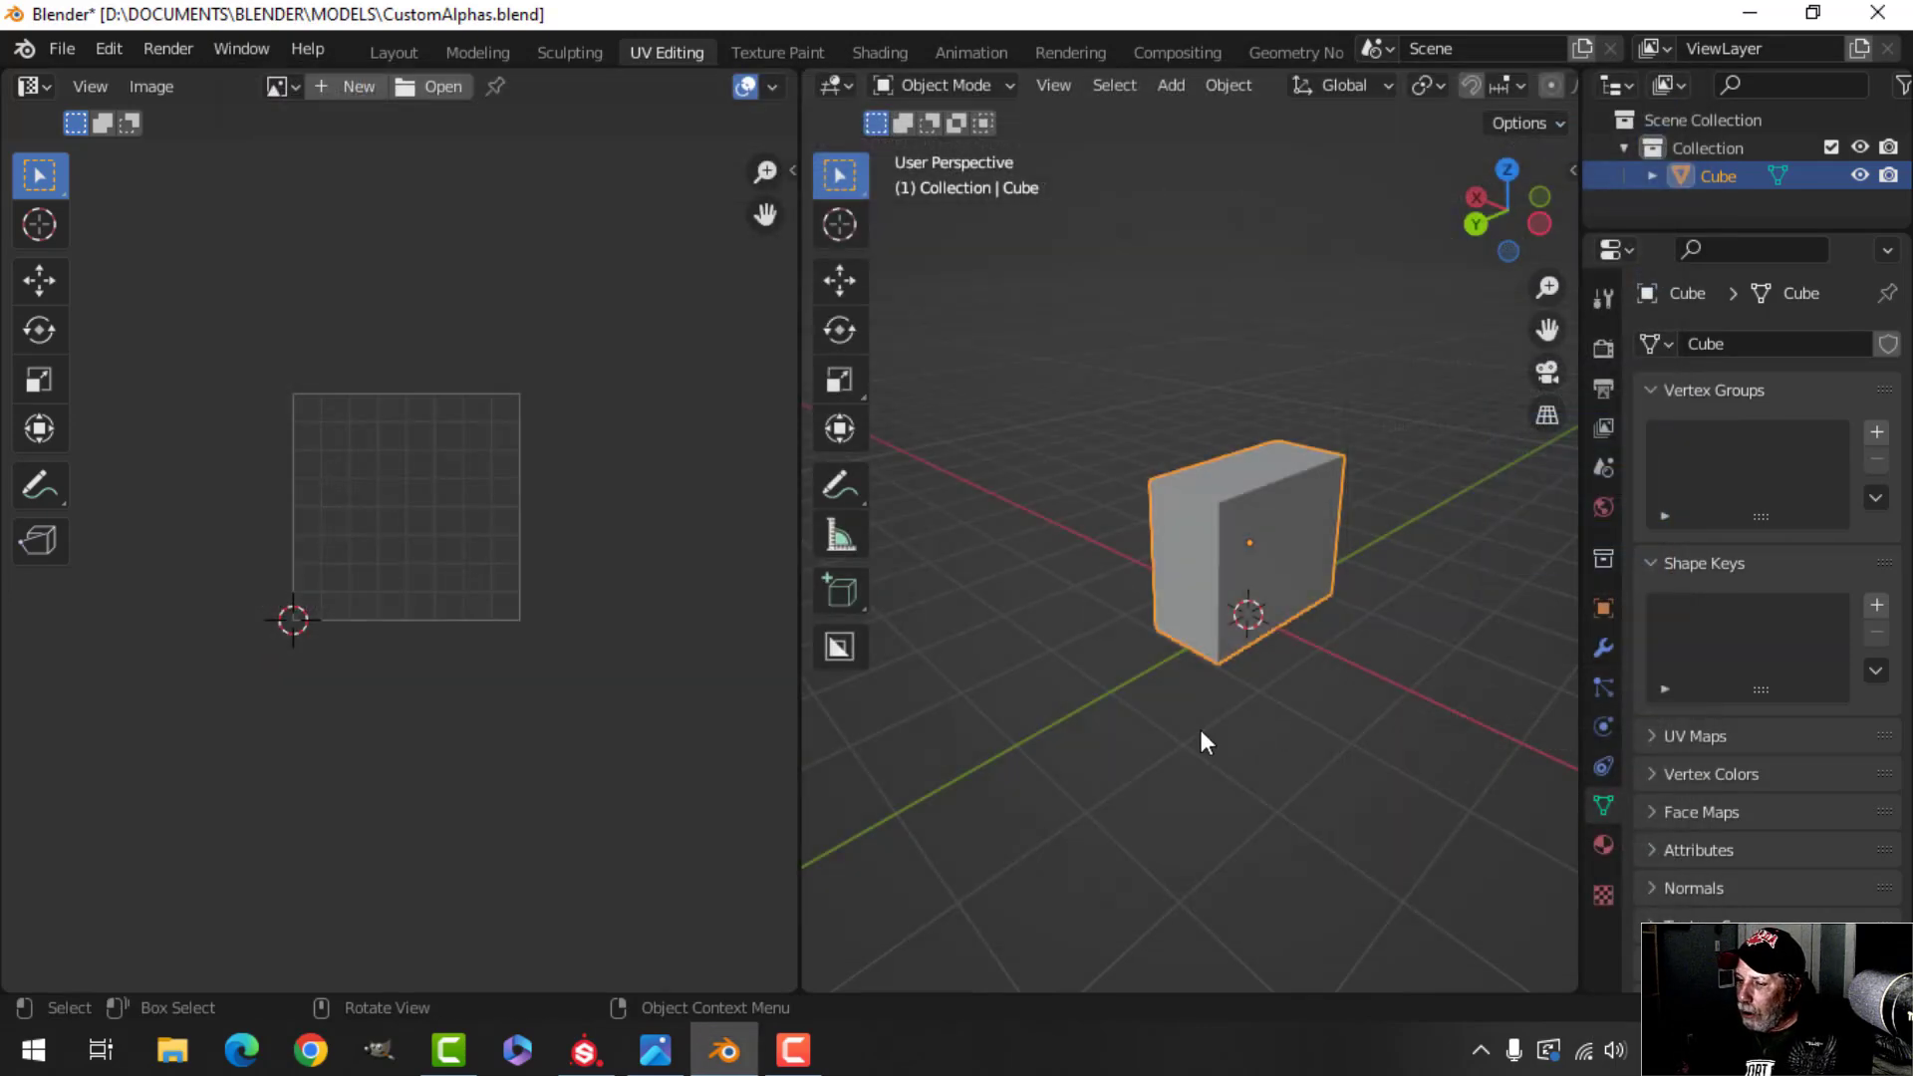
Switch to Substance Painter and start a new project with the OpenGL normal map format
key("alt+Tab")
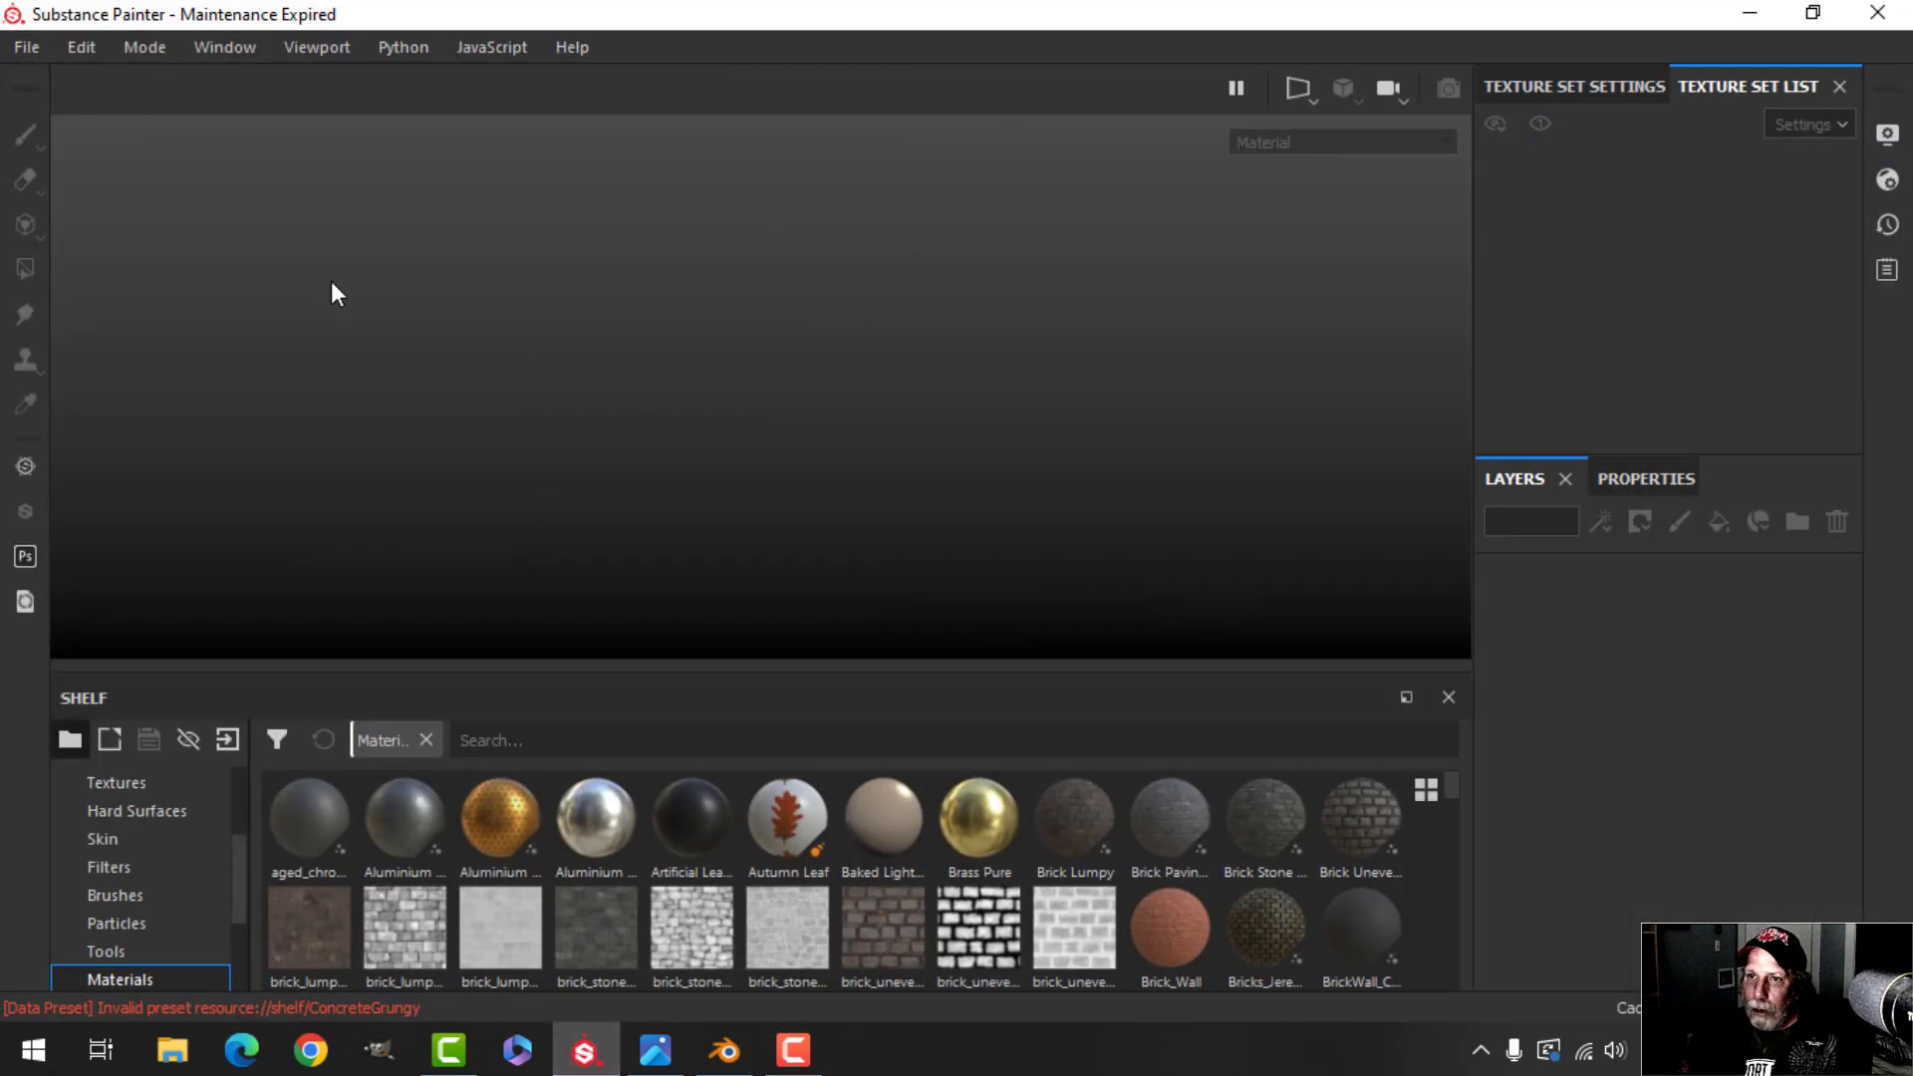
left_click(36, 58)
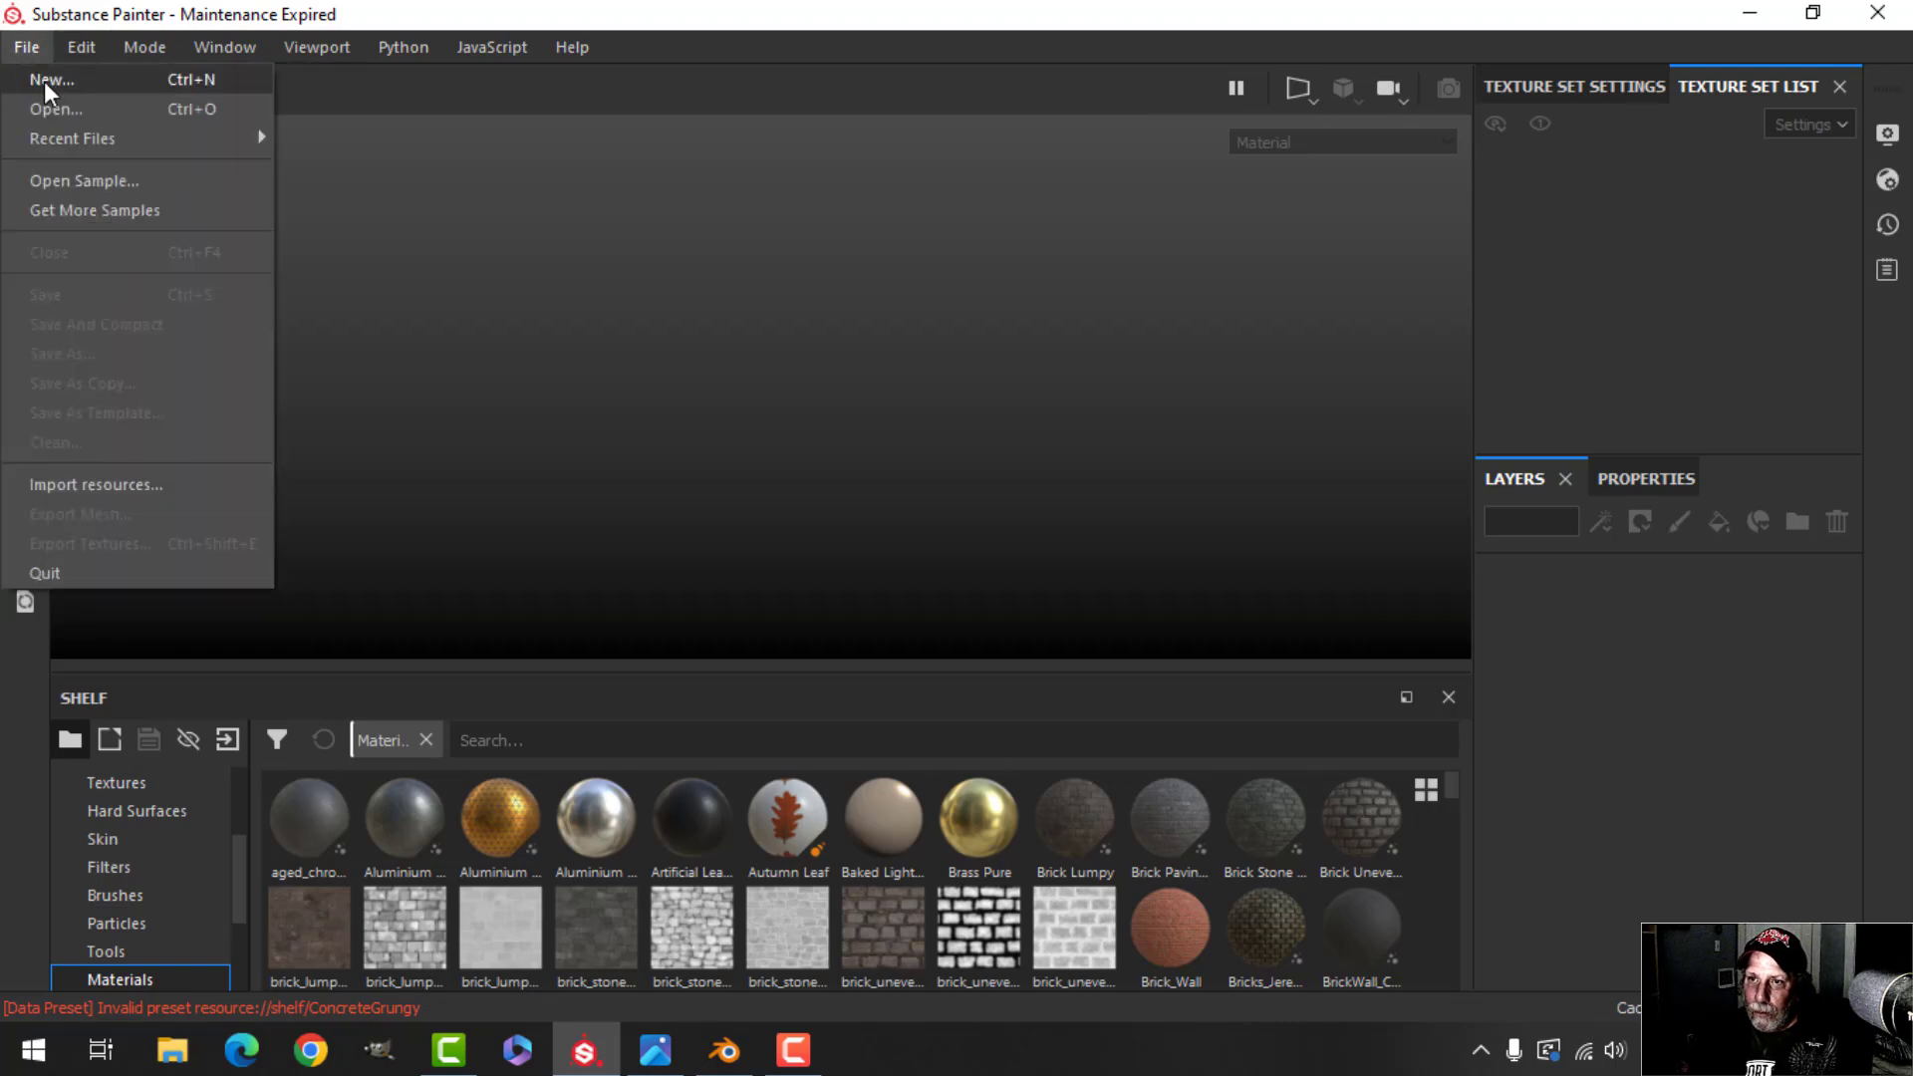
left_click(44, 76)
left_click(793, 257)
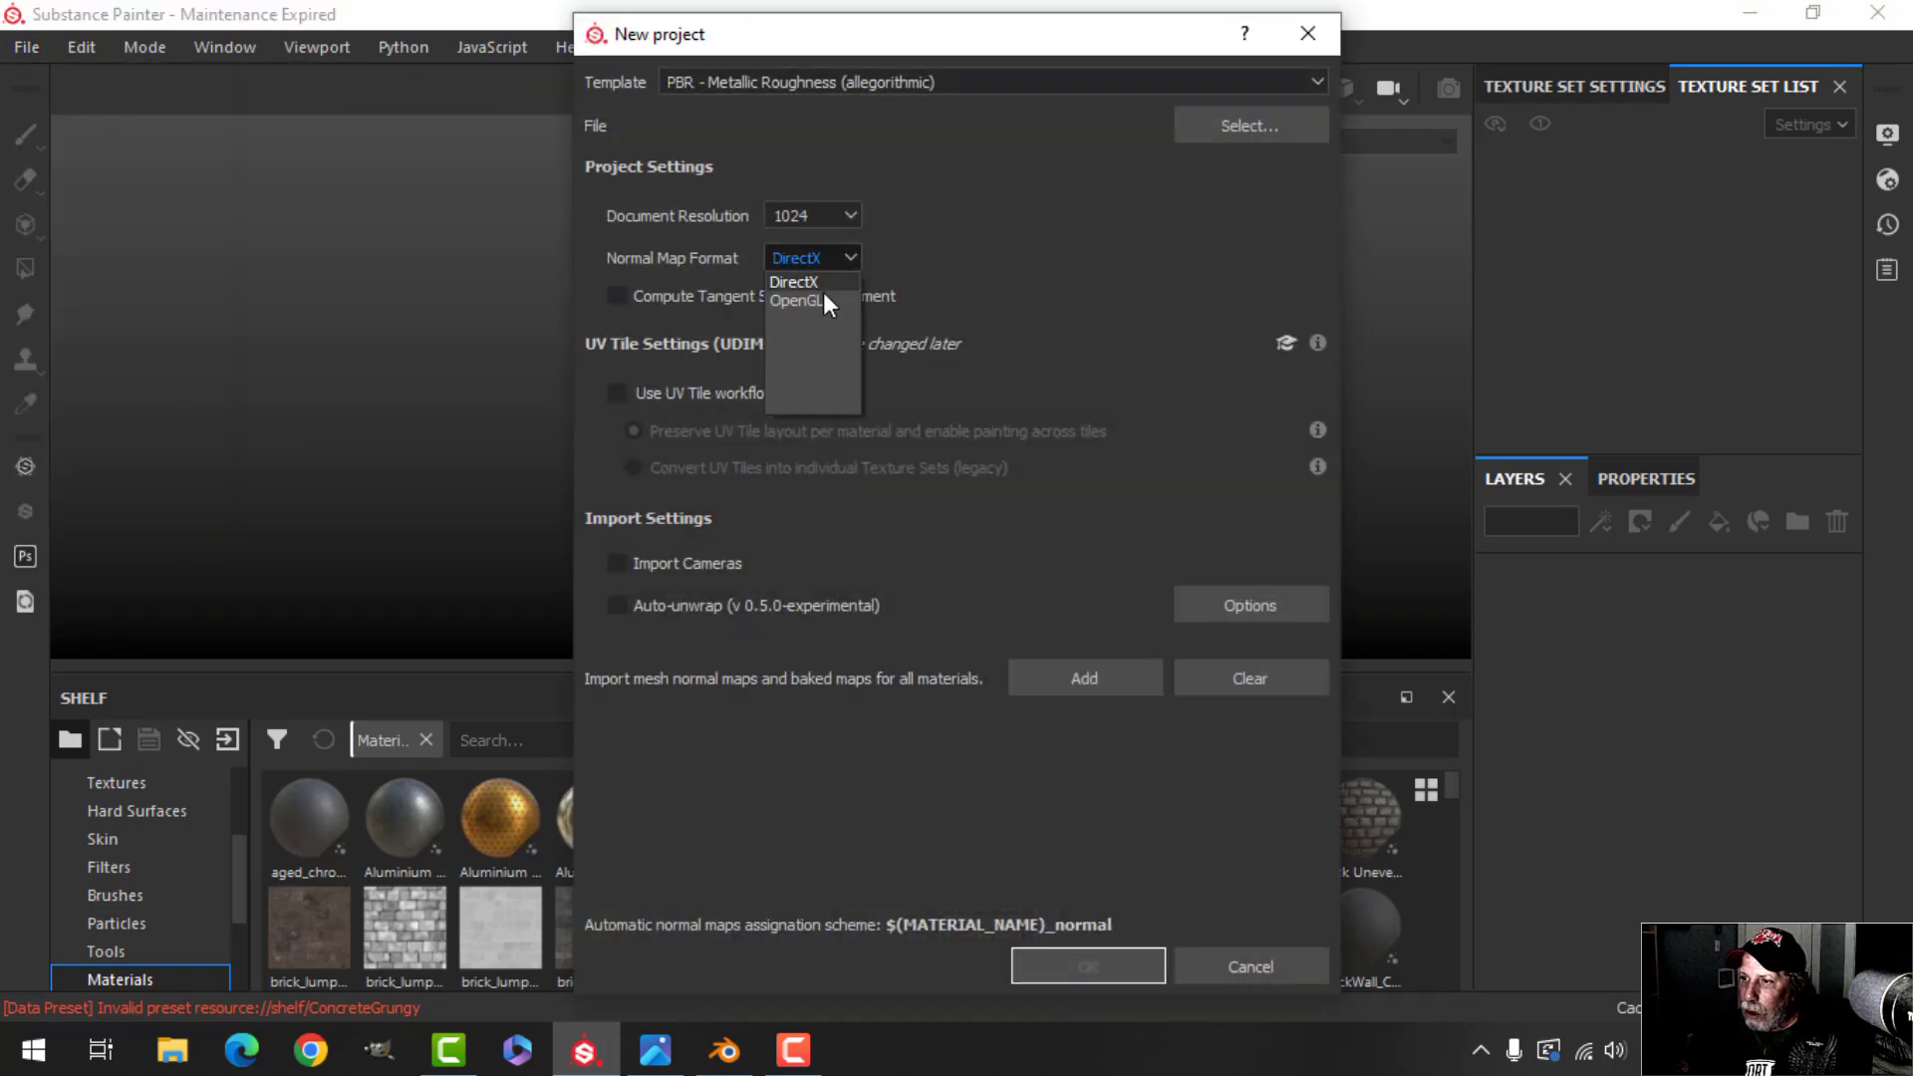
left_click(823, 291)
Load Computer.fbx from the EXPORT CUSTOM ALPHAS folder as the project mesh and create the project
left_click(1225, 124)
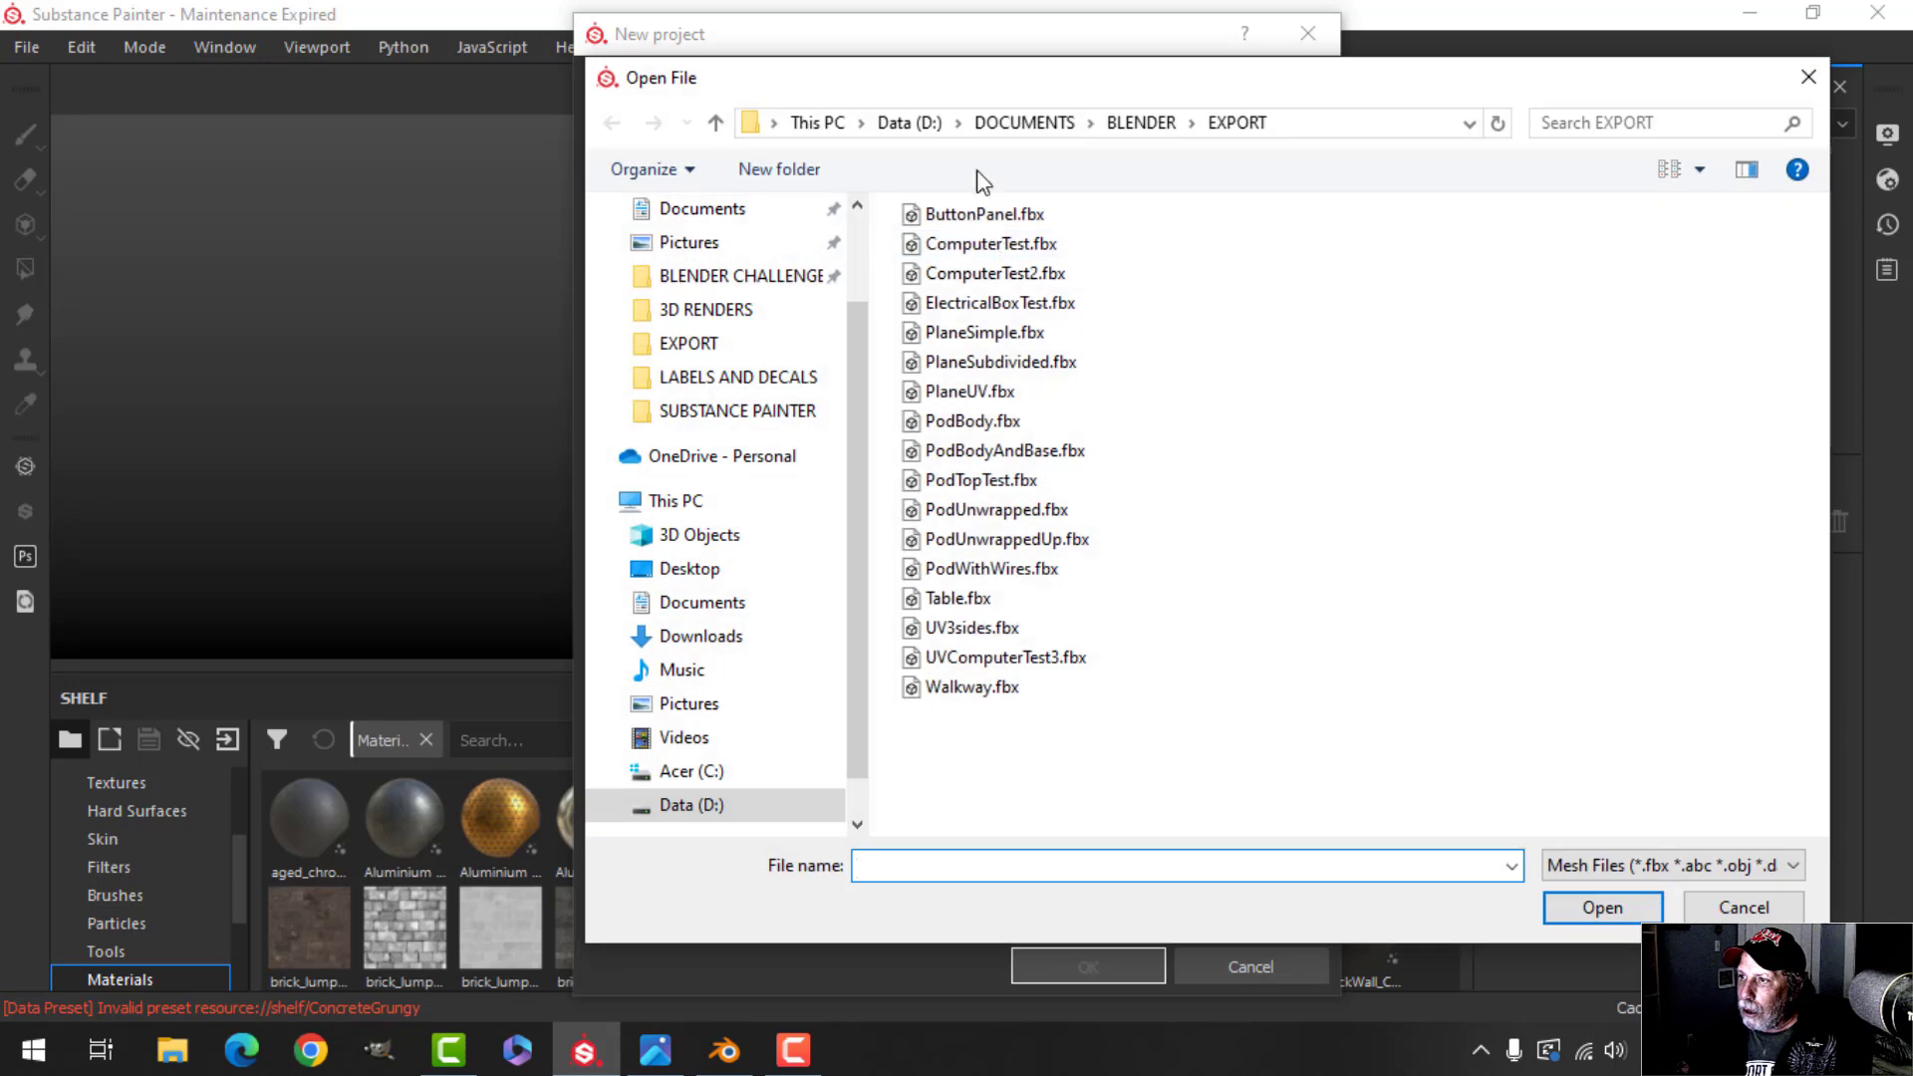
left_click(1142, 122)
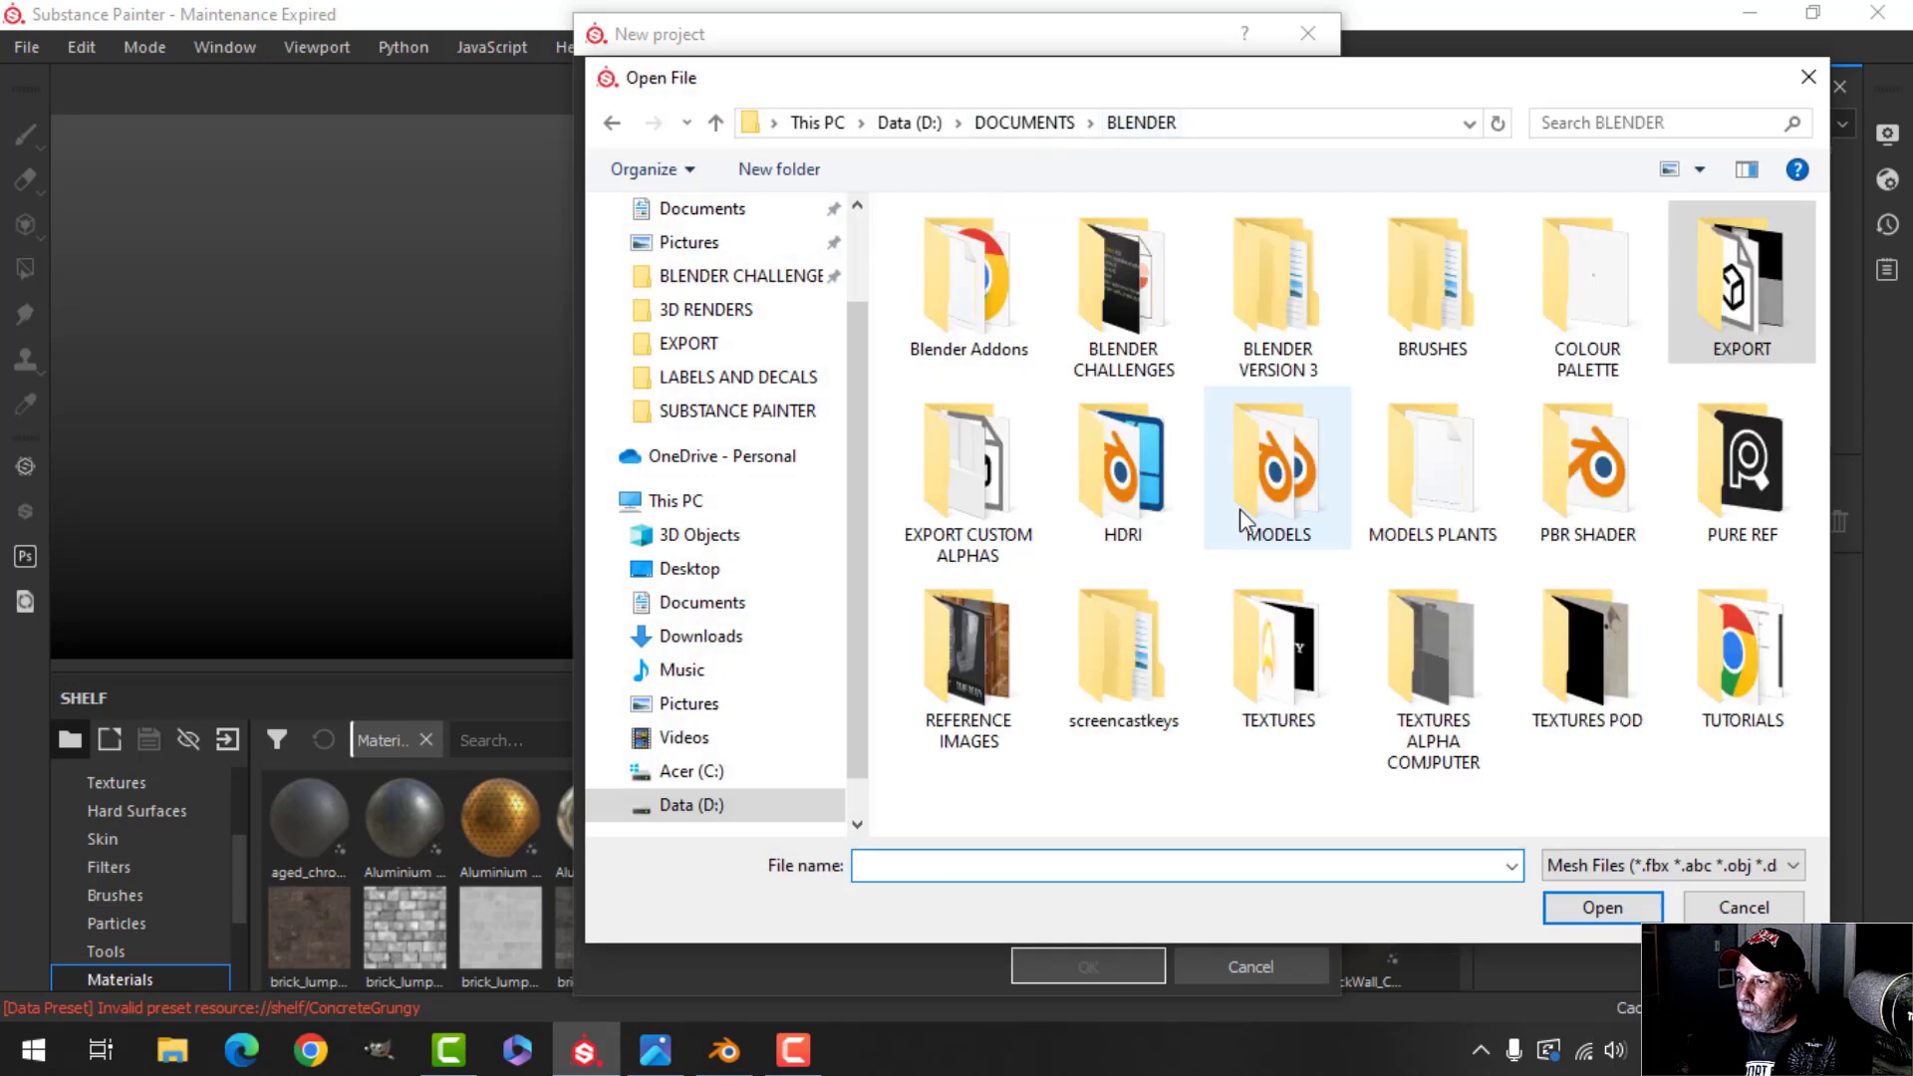
double_click(984, 494)
left_click(1012, 269)
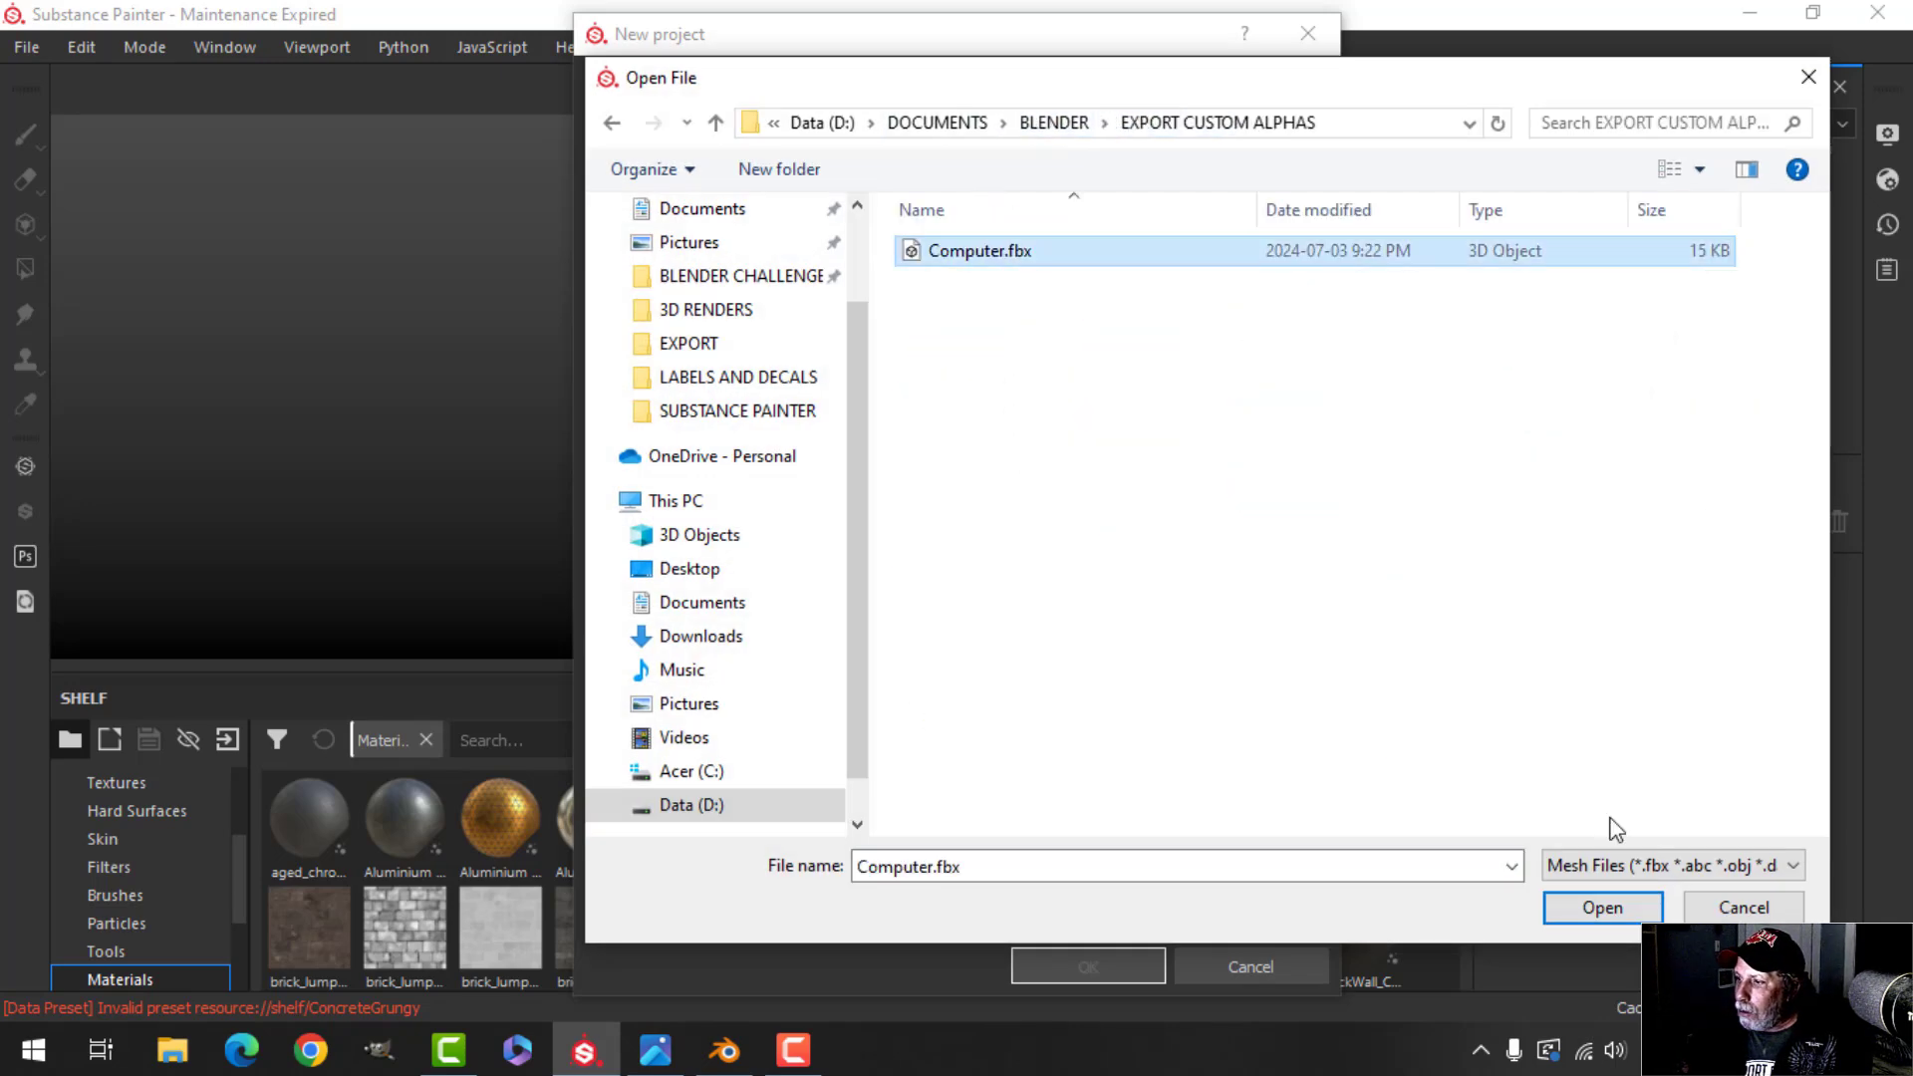
left_click(1602, 907)
left_click(1145, 968)
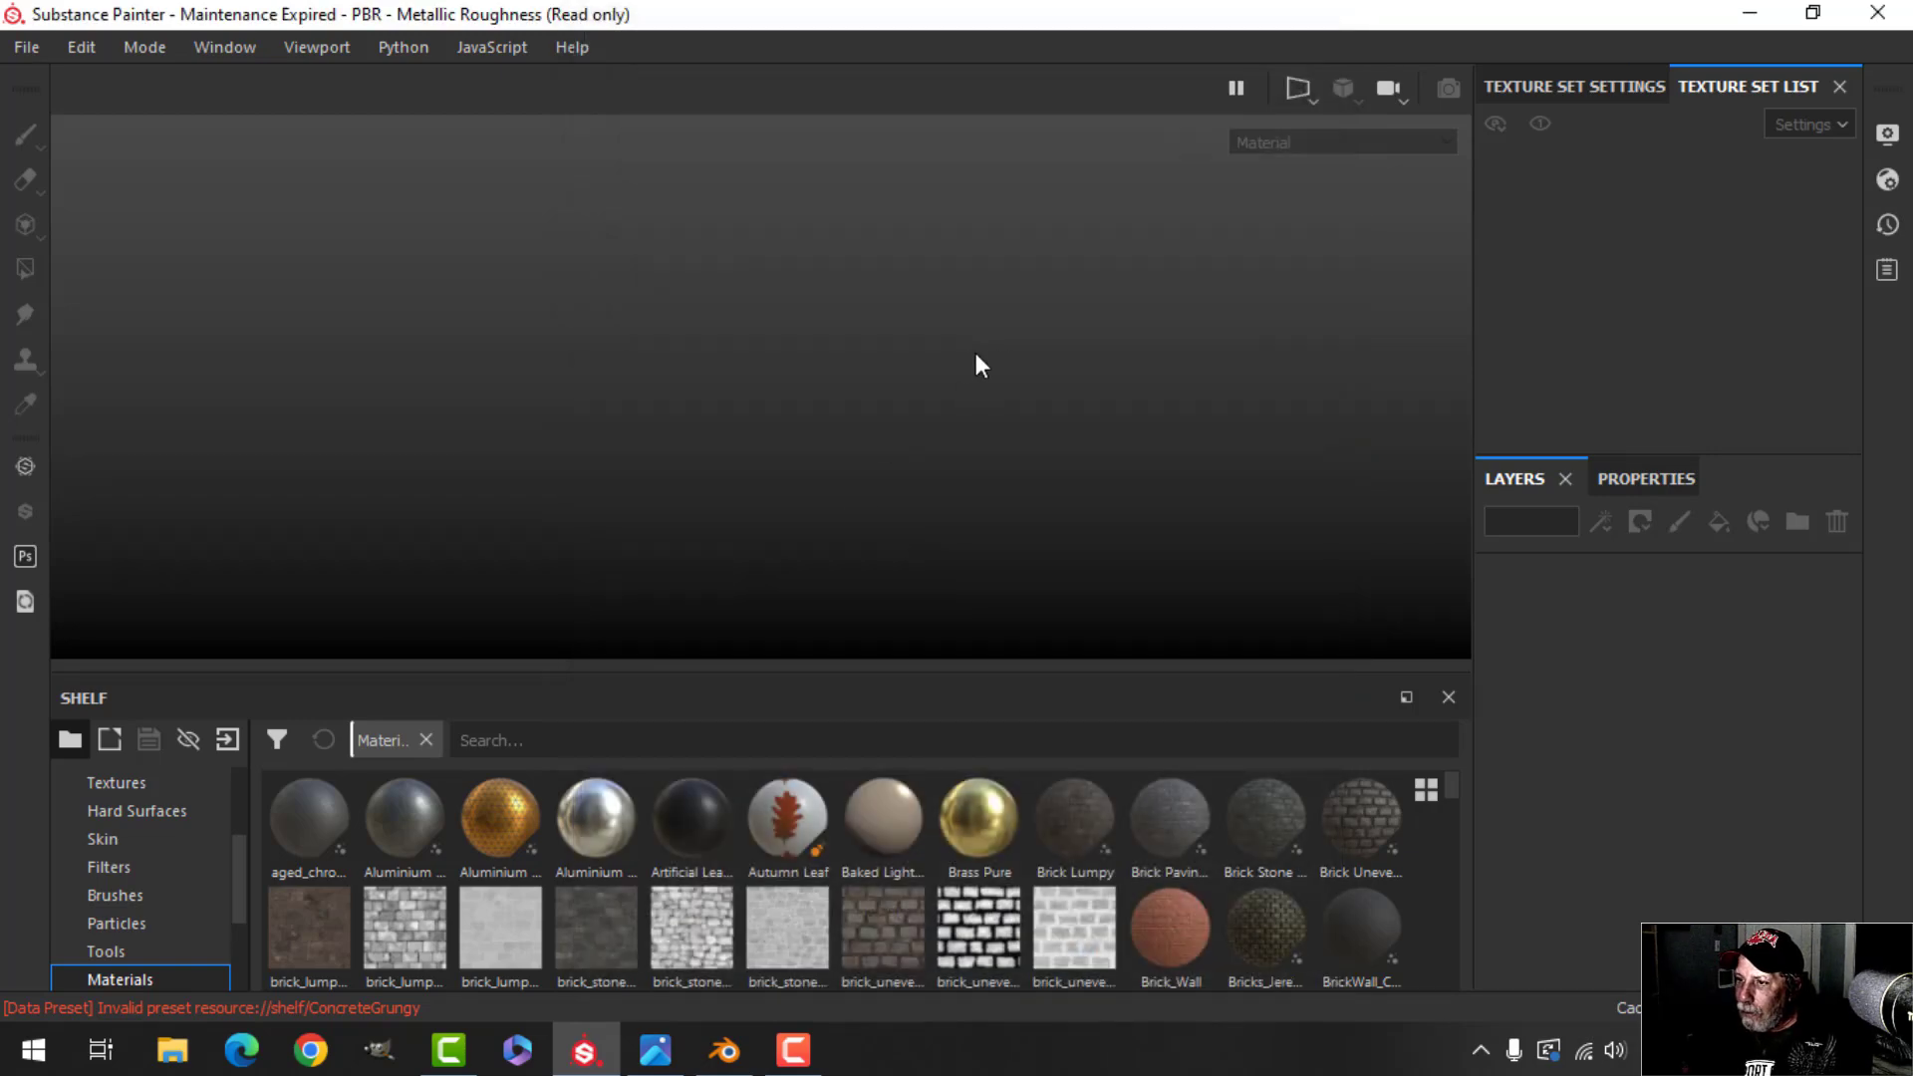
left_click_drag(1131, 377, 822, 335, "alt")
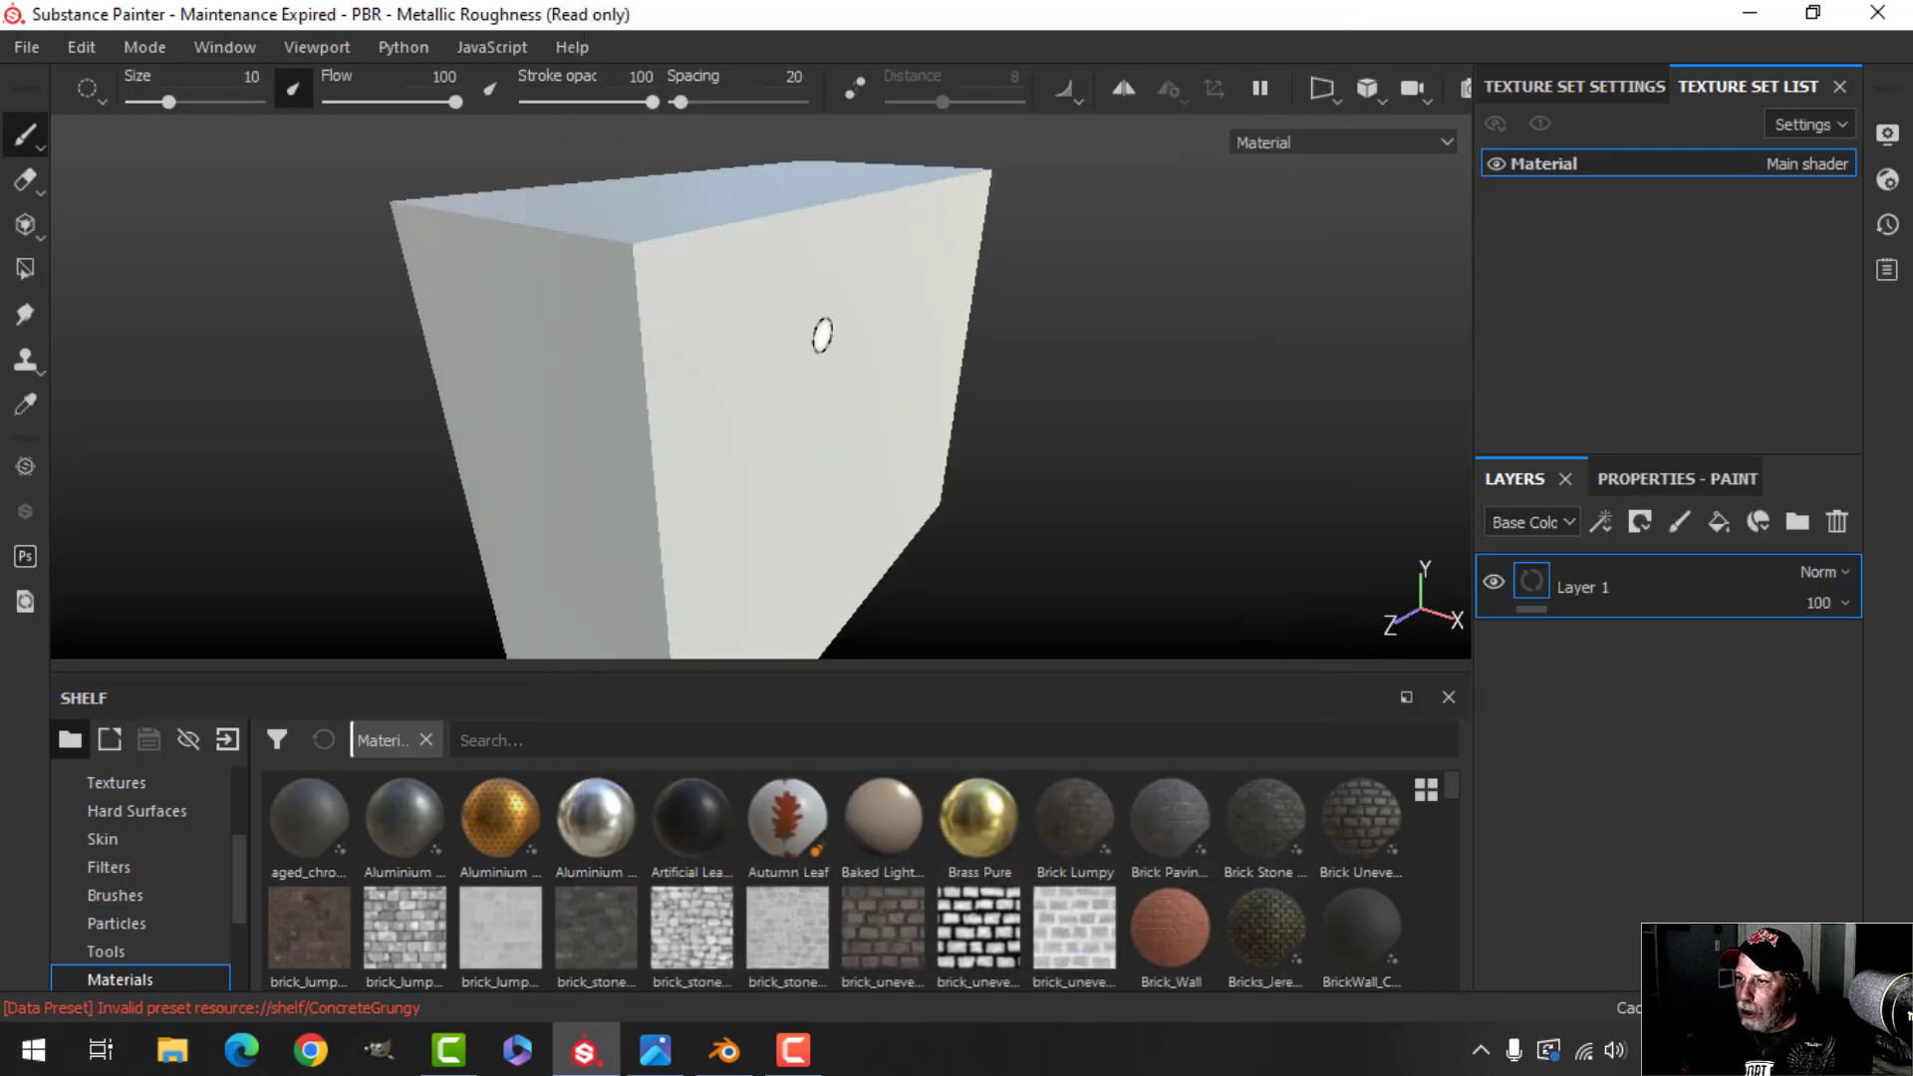
Switch to Blender and add a Bevel modifier to the box with 3 segments and an amount of 0.01 m
left_click(725, 1049)
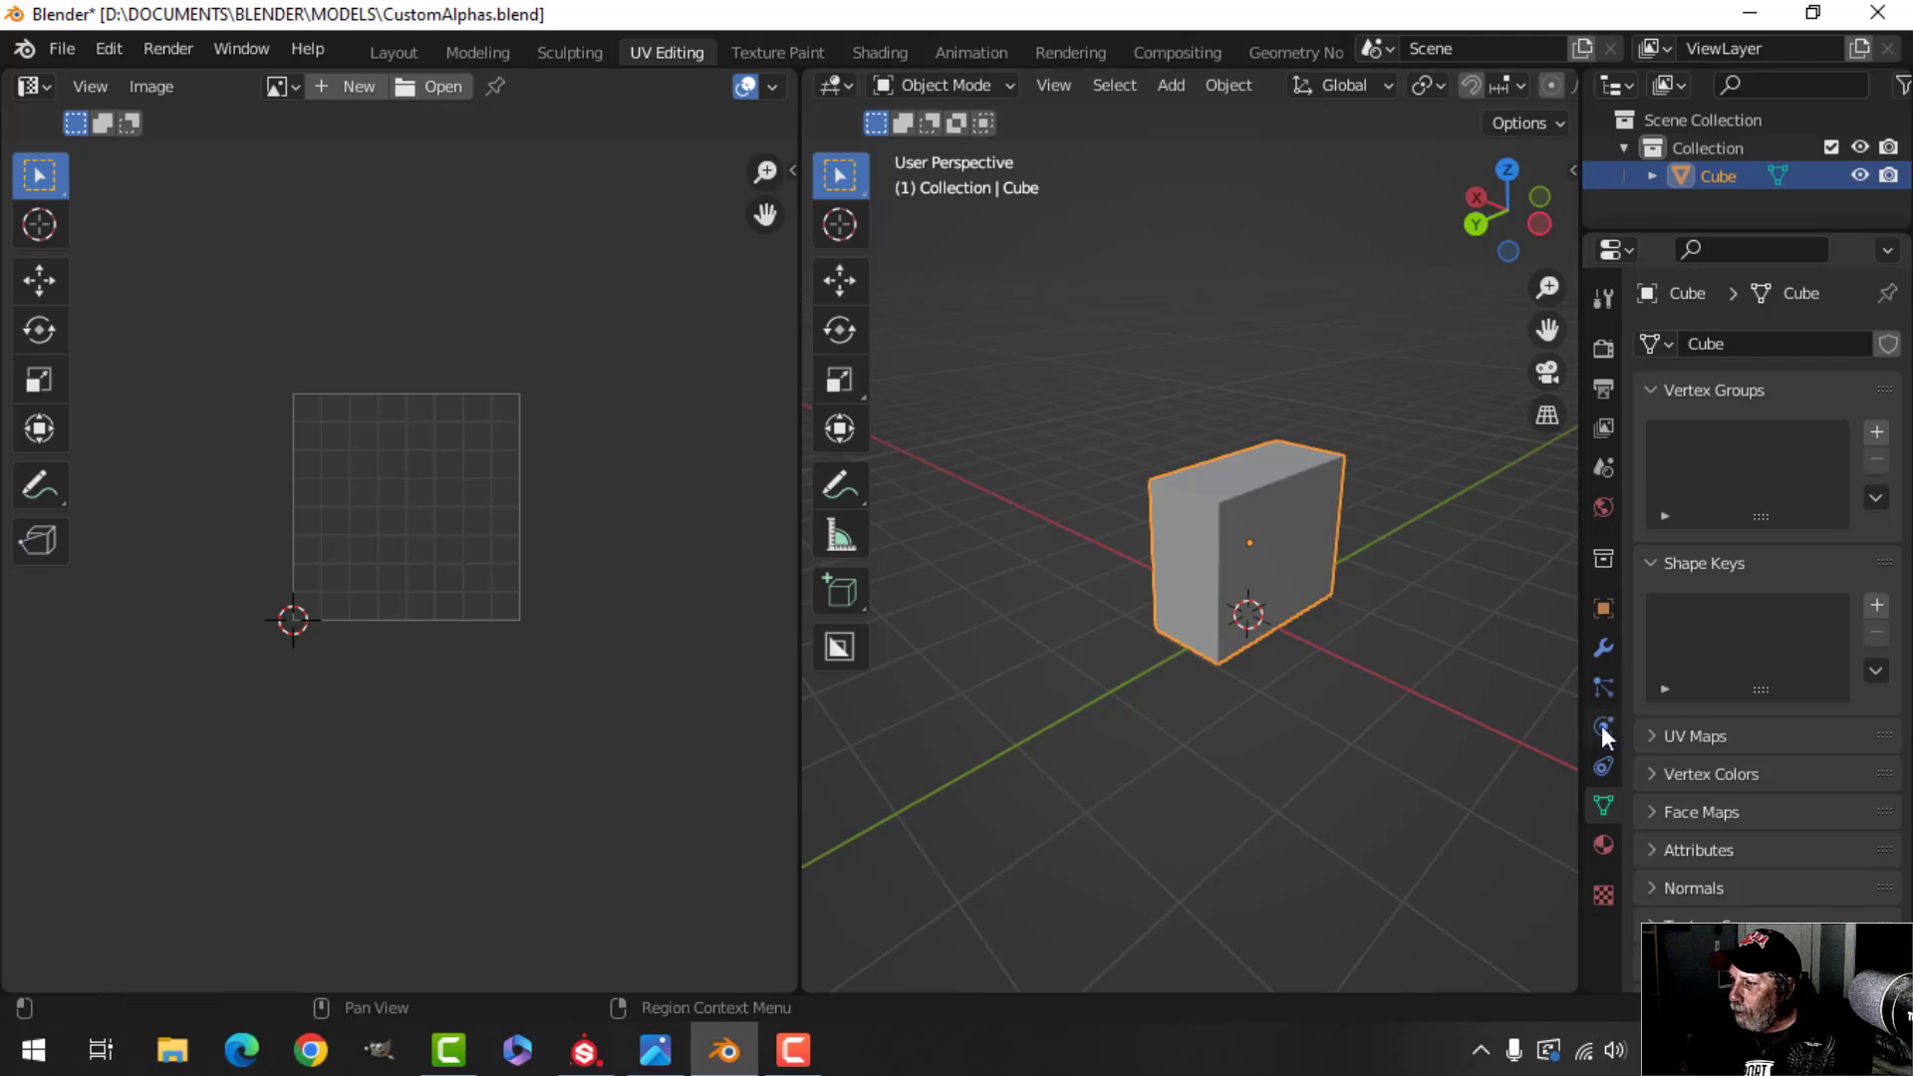
left_click(1606, 648)
left_click(1742, 347)
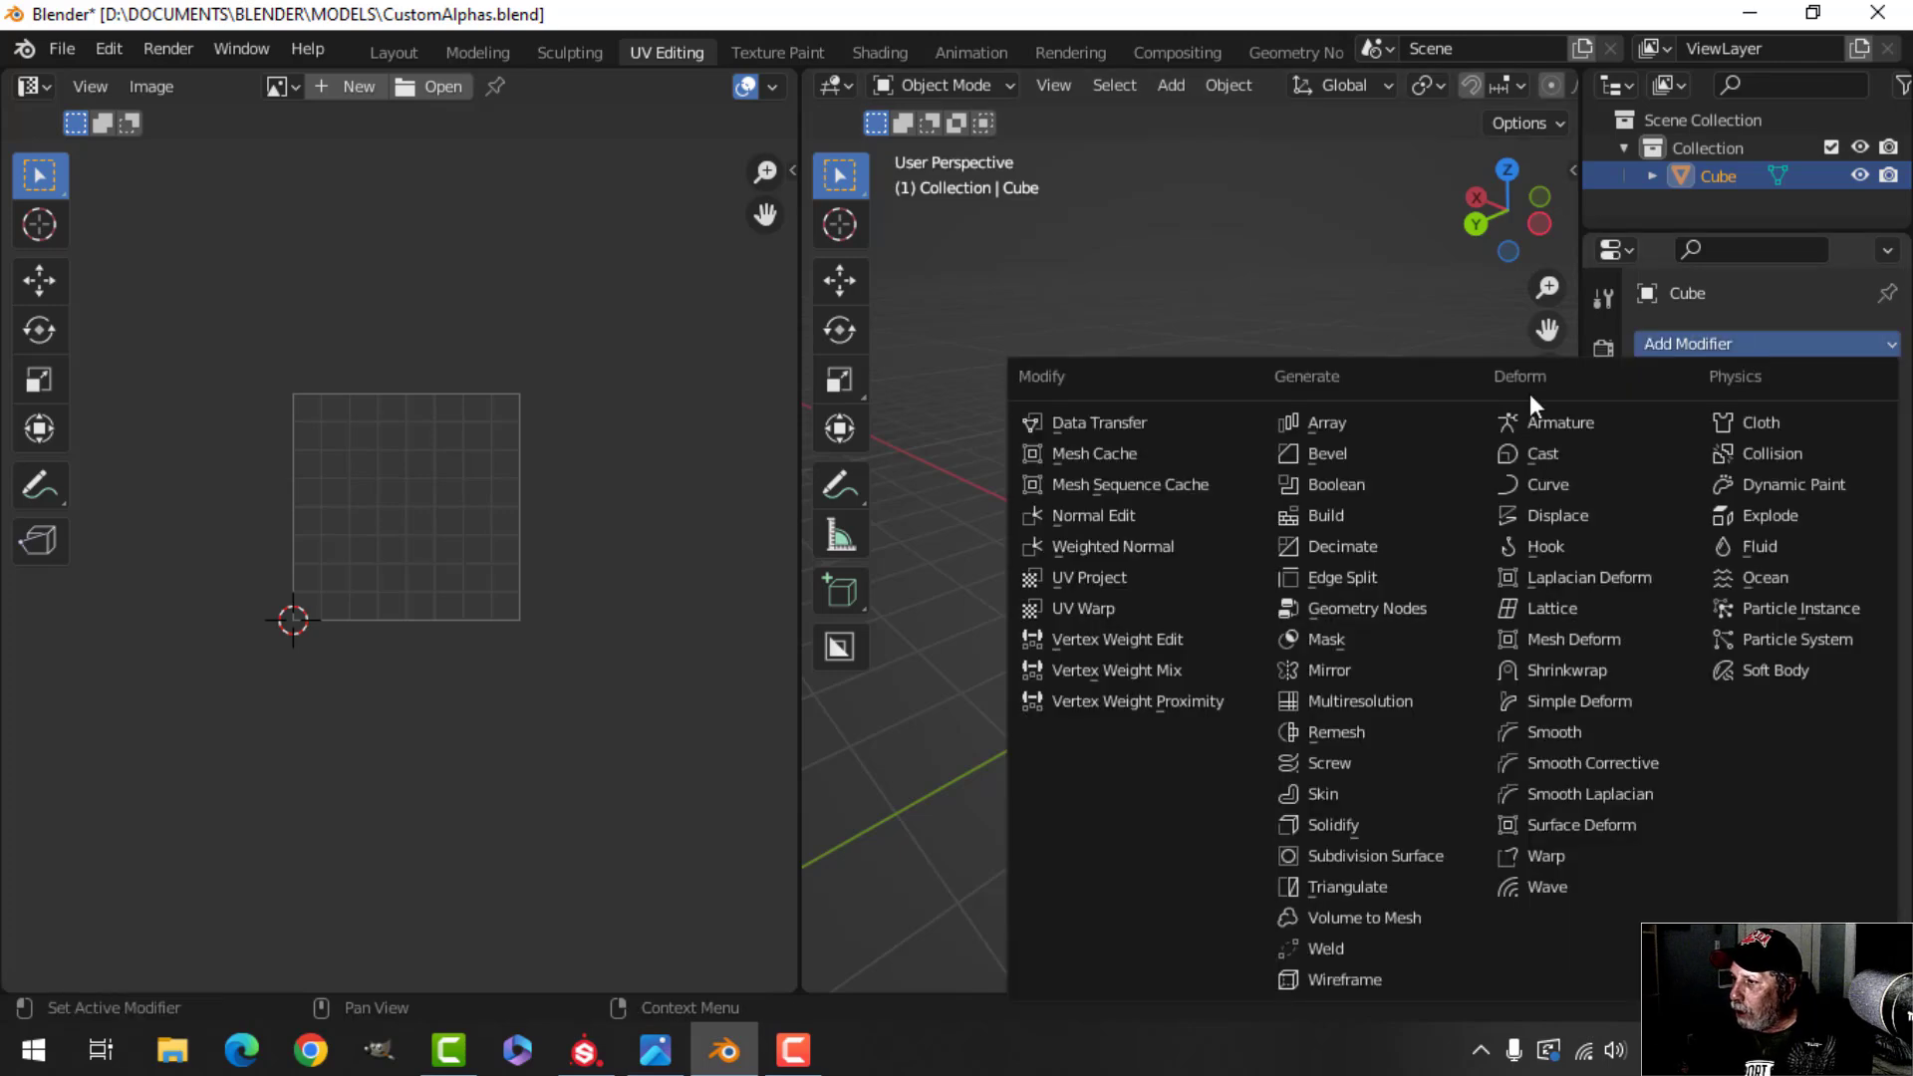
left_click(1363, 450)
left_click_drag(1824, 528, 1855, 529)
left_click(1798, 499)
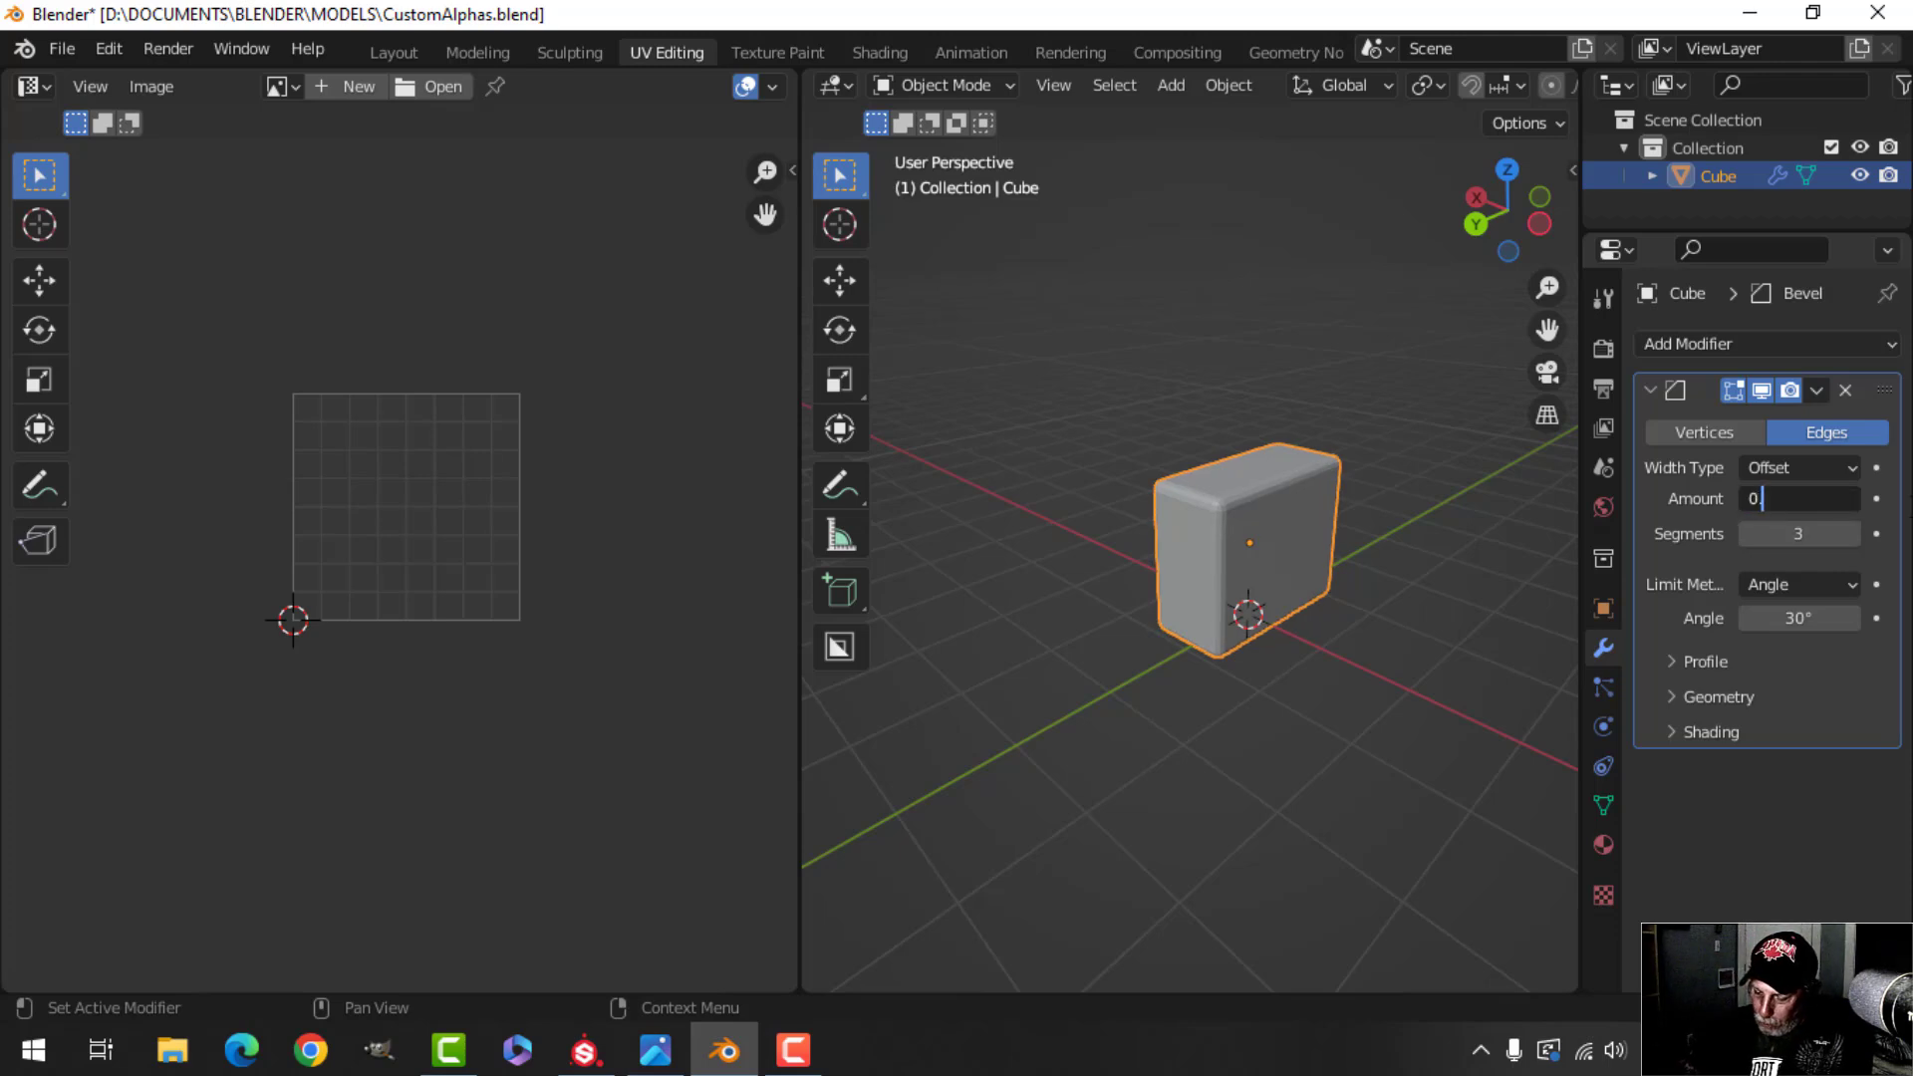
key("Return")
scroll(1245, 585, "up", 5)
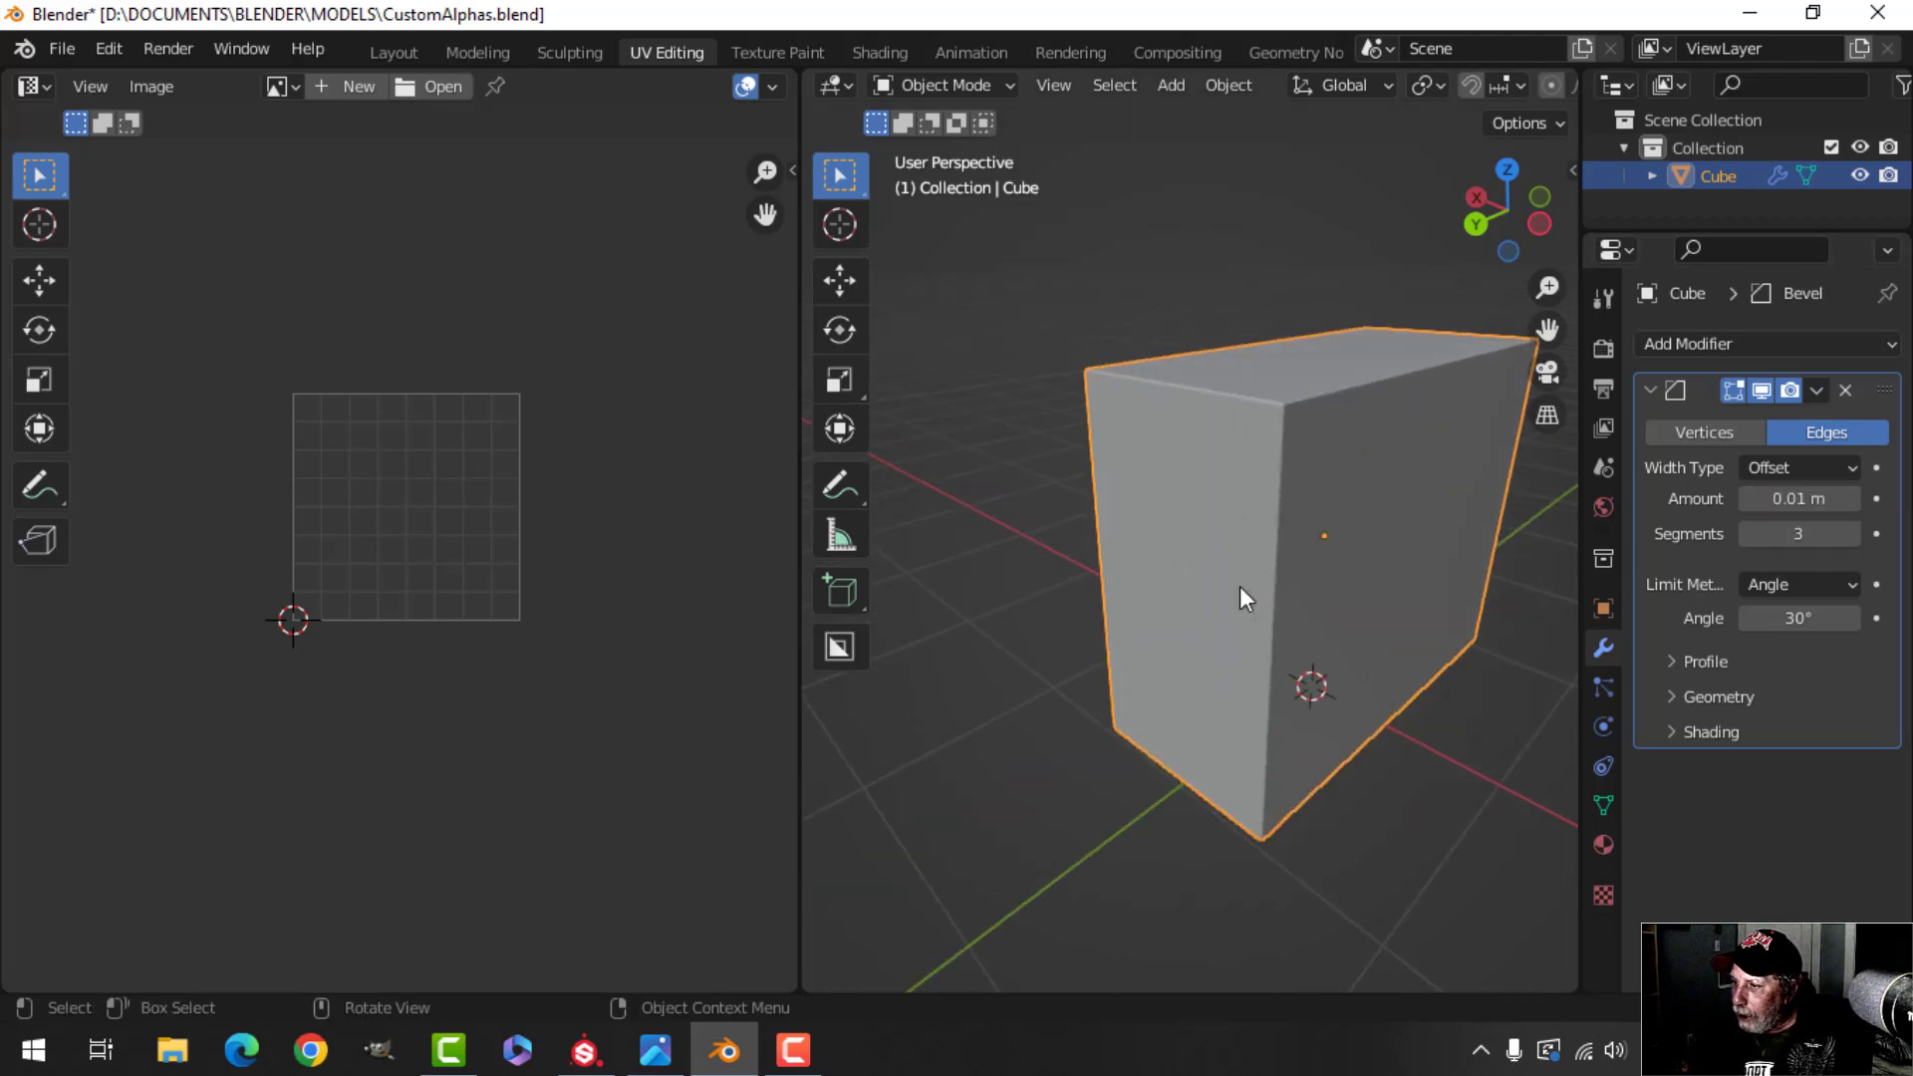
scroll(1241, 588, "down", 3)
middle_click_drag(1284, 581, 1242, 571)
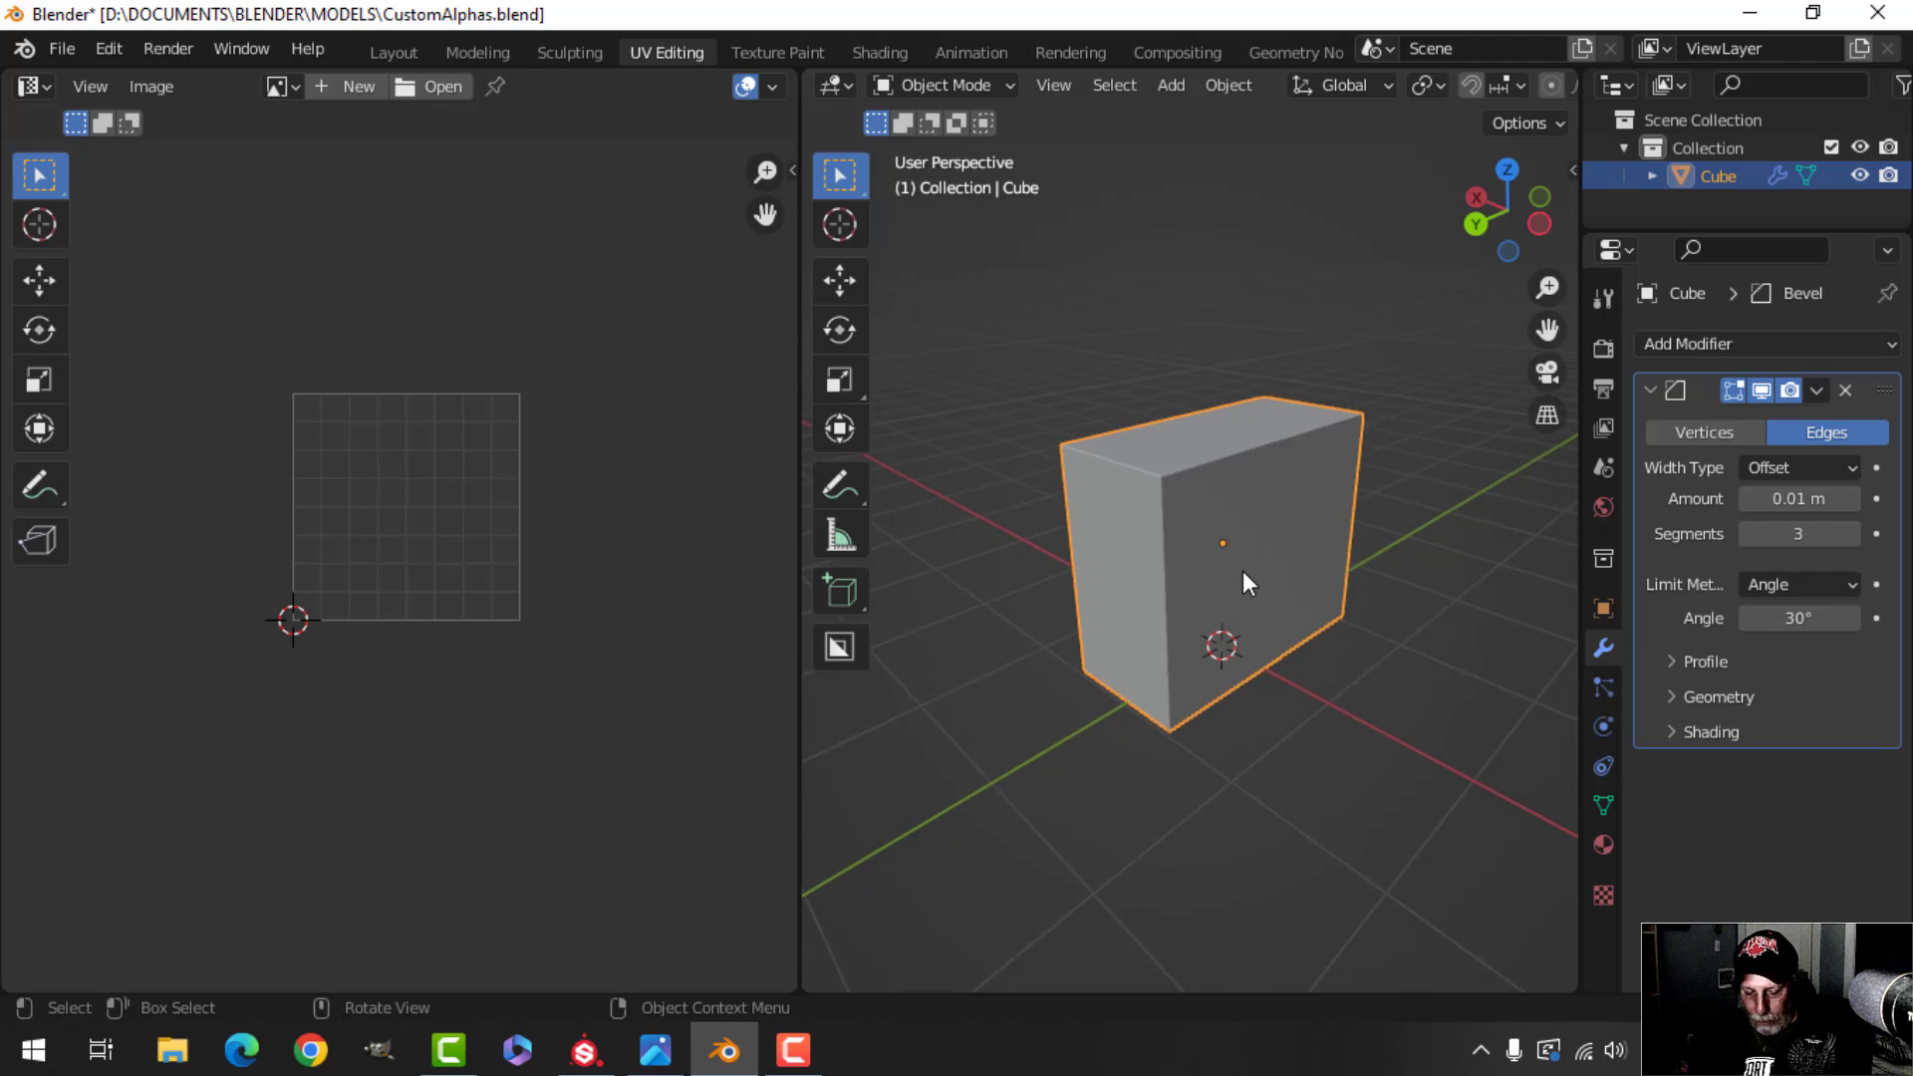
Export the beveled box as FBX, overwriting Computer.fbx in the EXPORT CUSTOM ALPHAS folder
left_click(62, 49)
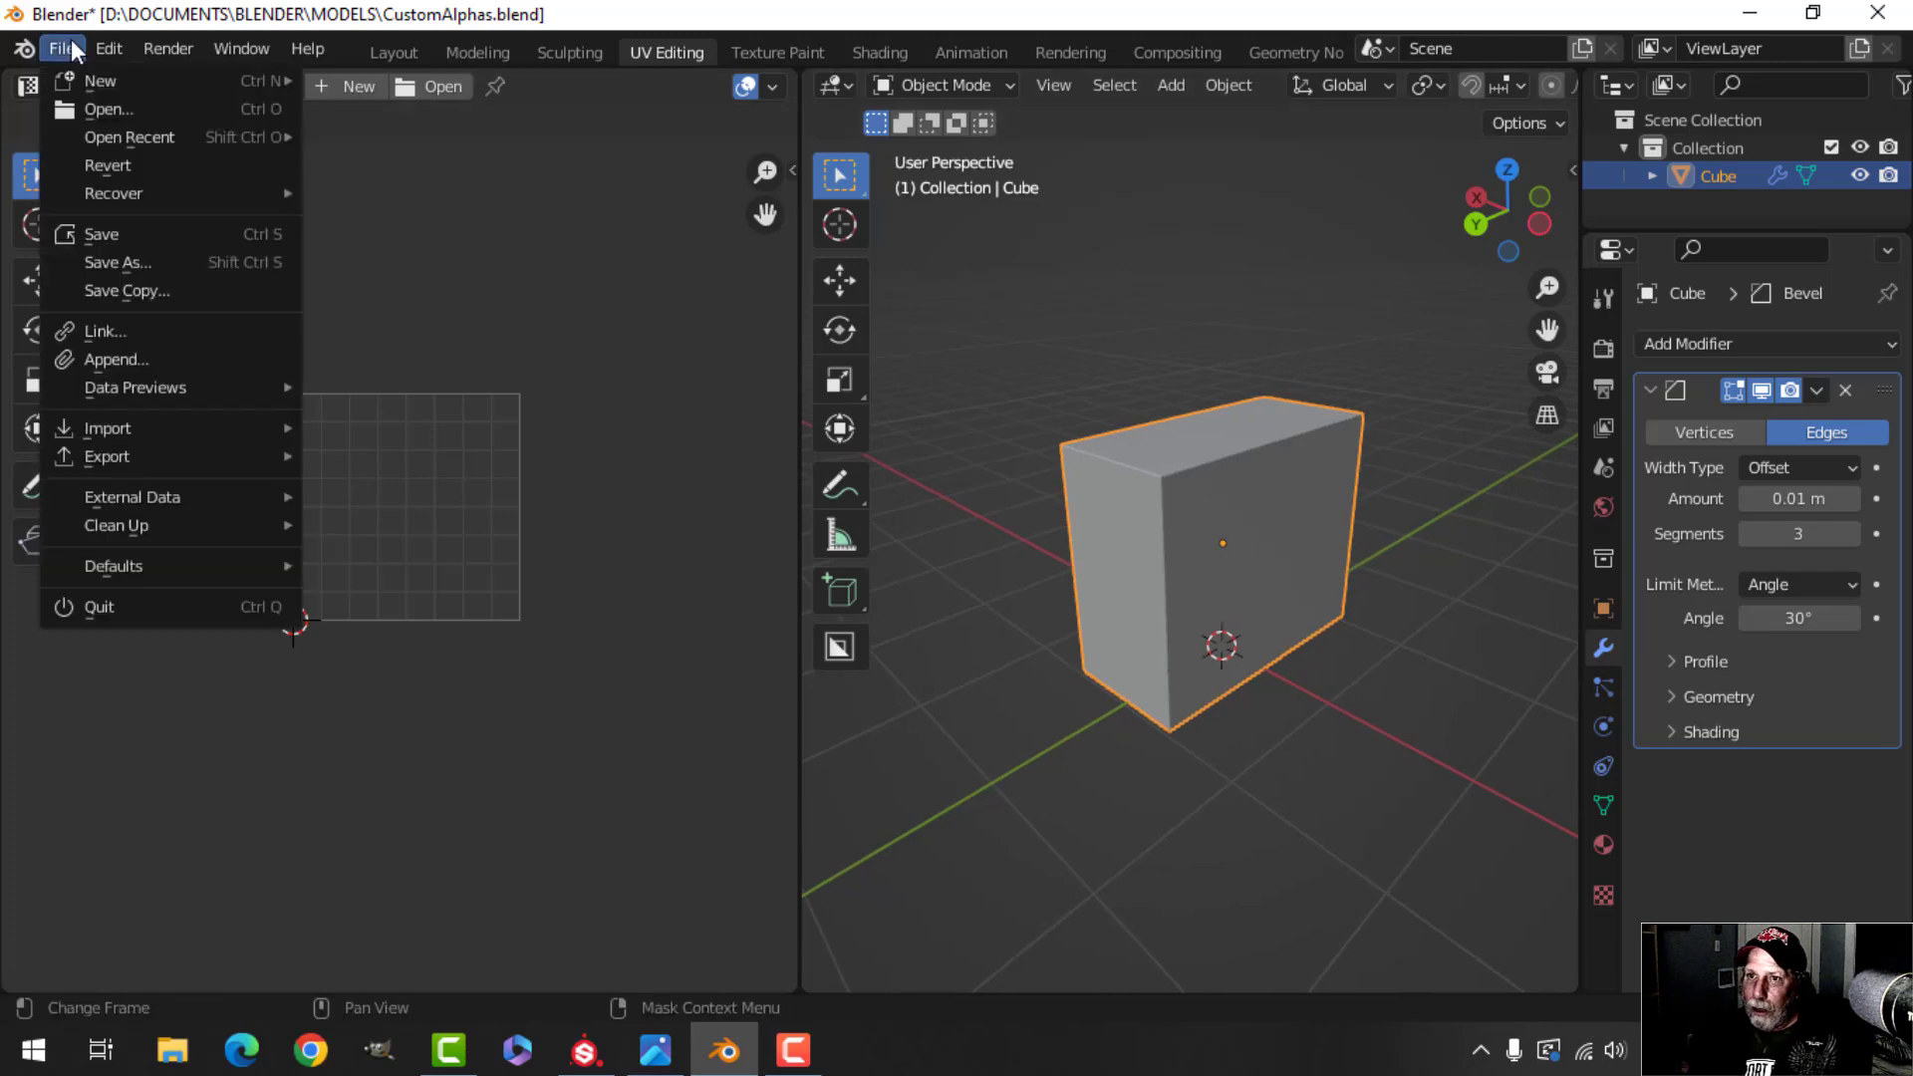
mouse_move(130, 457)
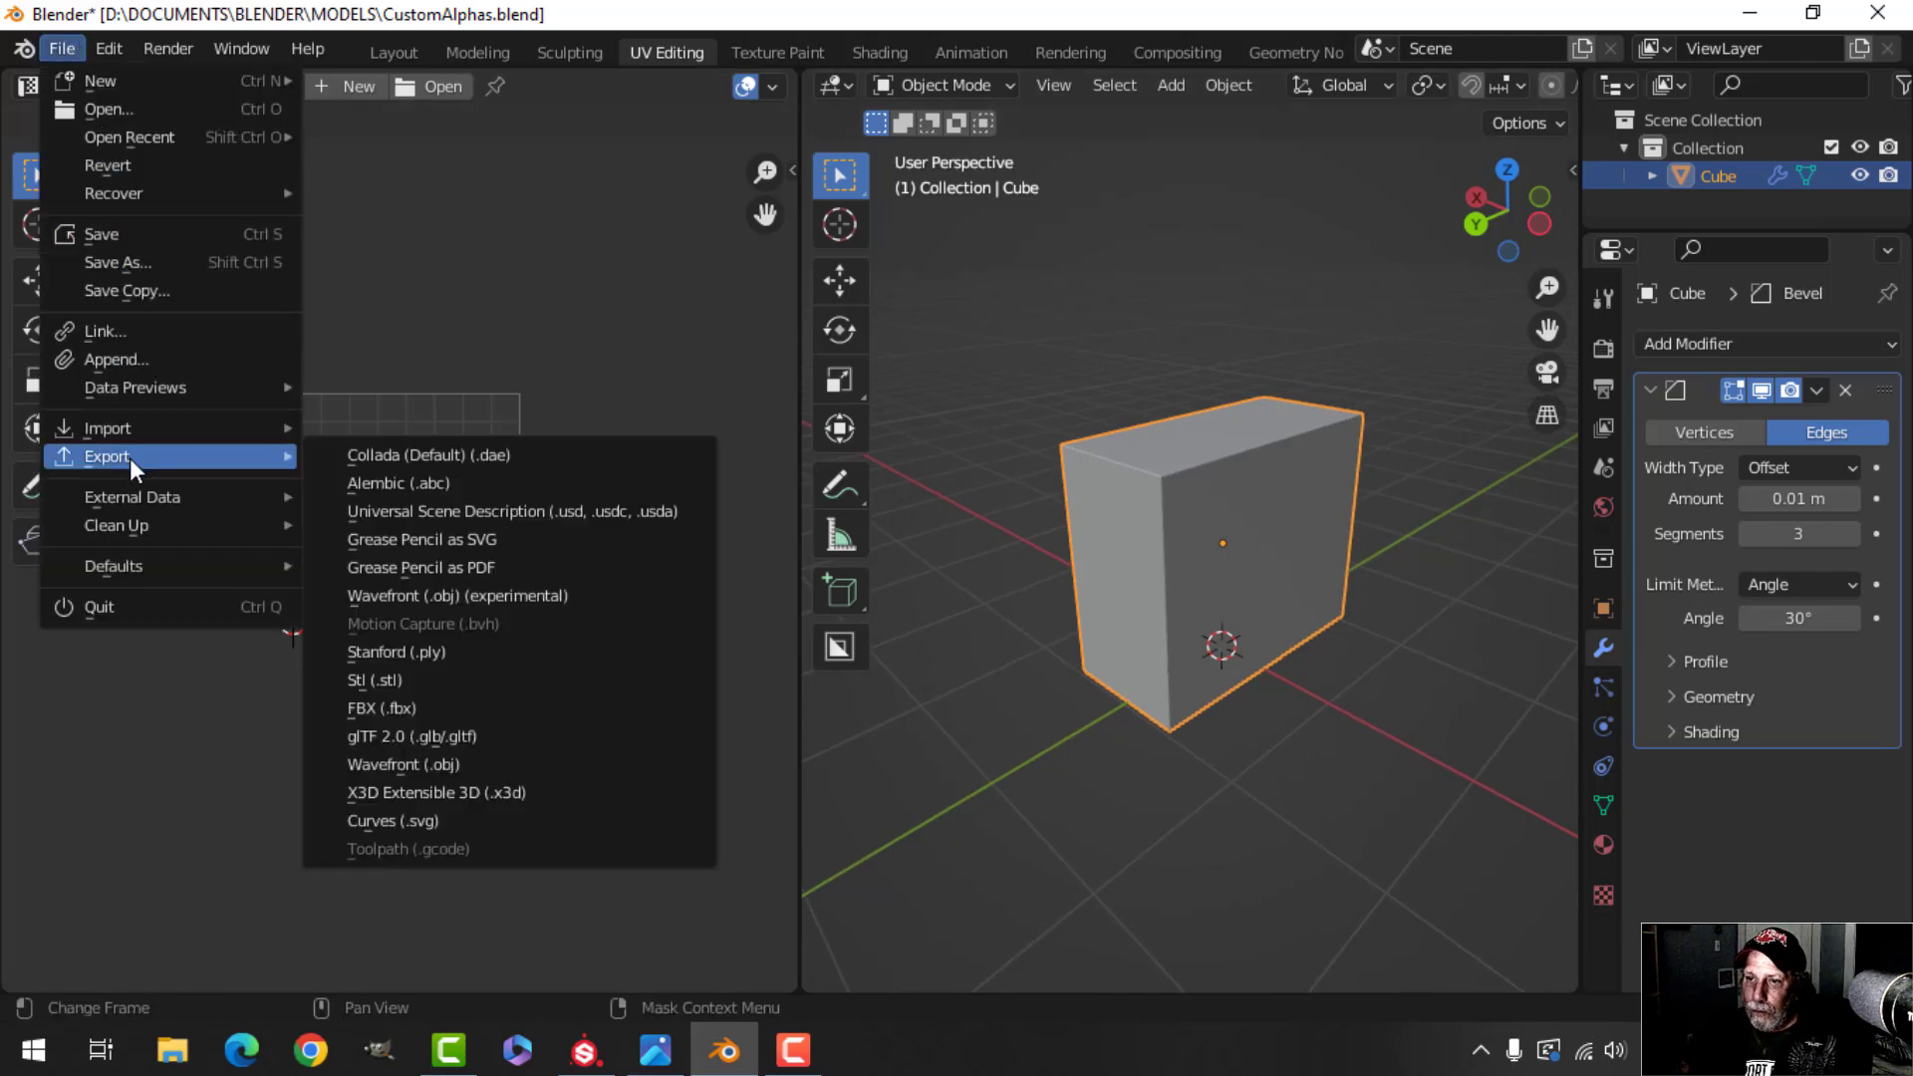
left_click(420, 708)
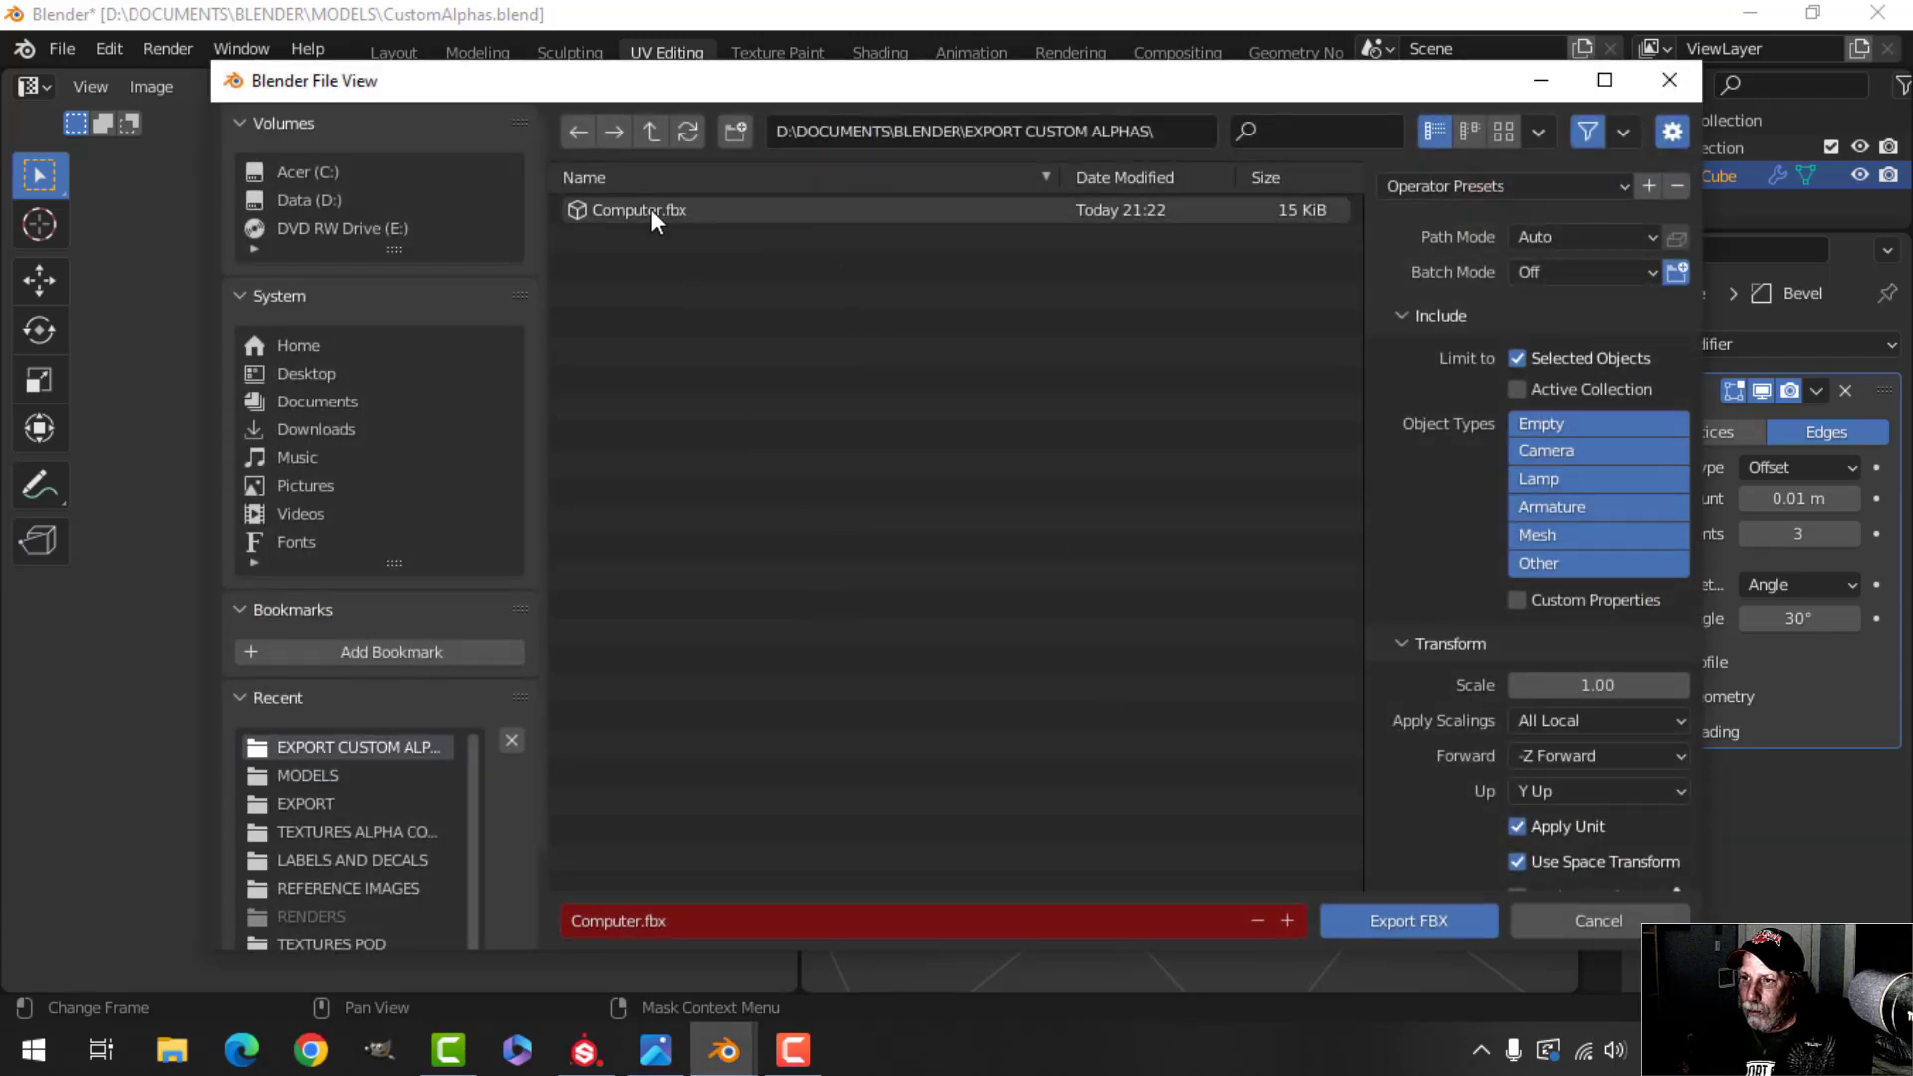
left_click(1447, 911)
Switch to Substance Painter and reload the updated Computer.fbx through the project configuration
left_click(588, 1050)
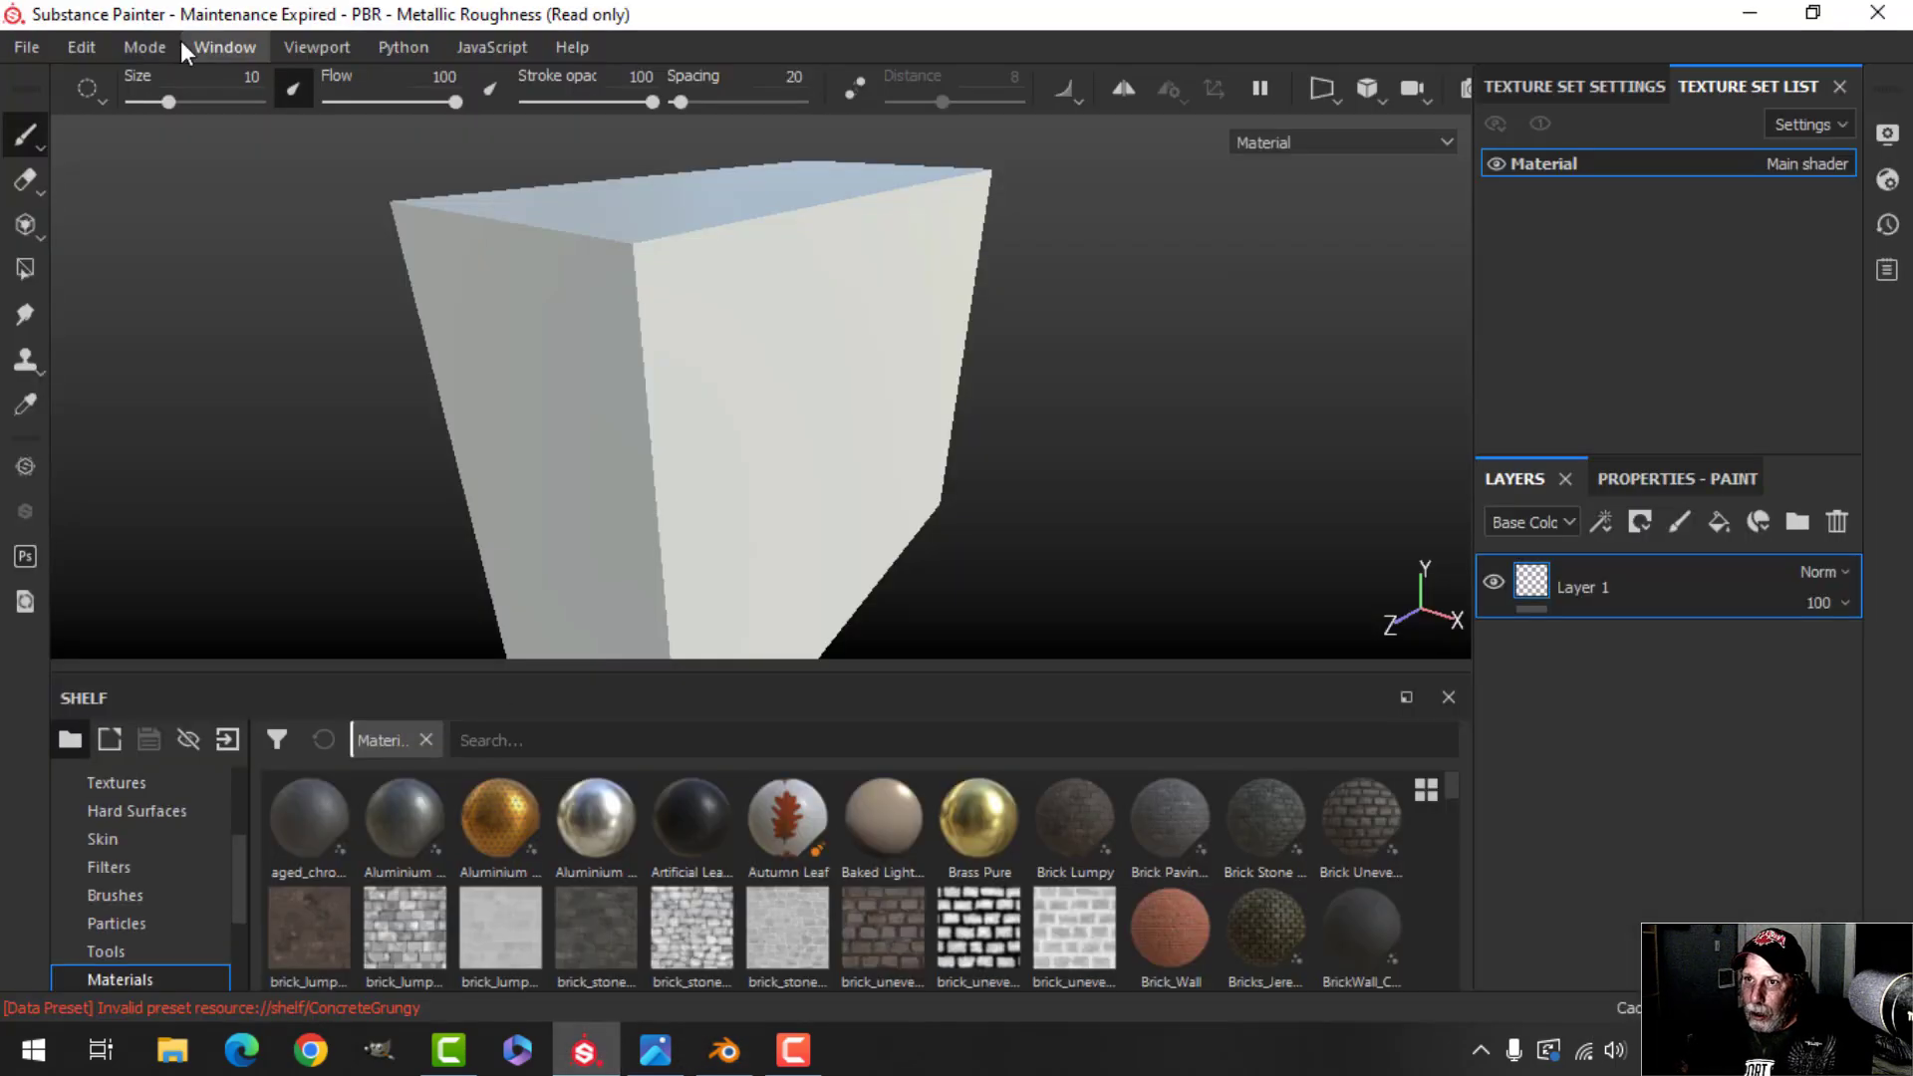
left_click(81, 49)
left_click(131, 135)
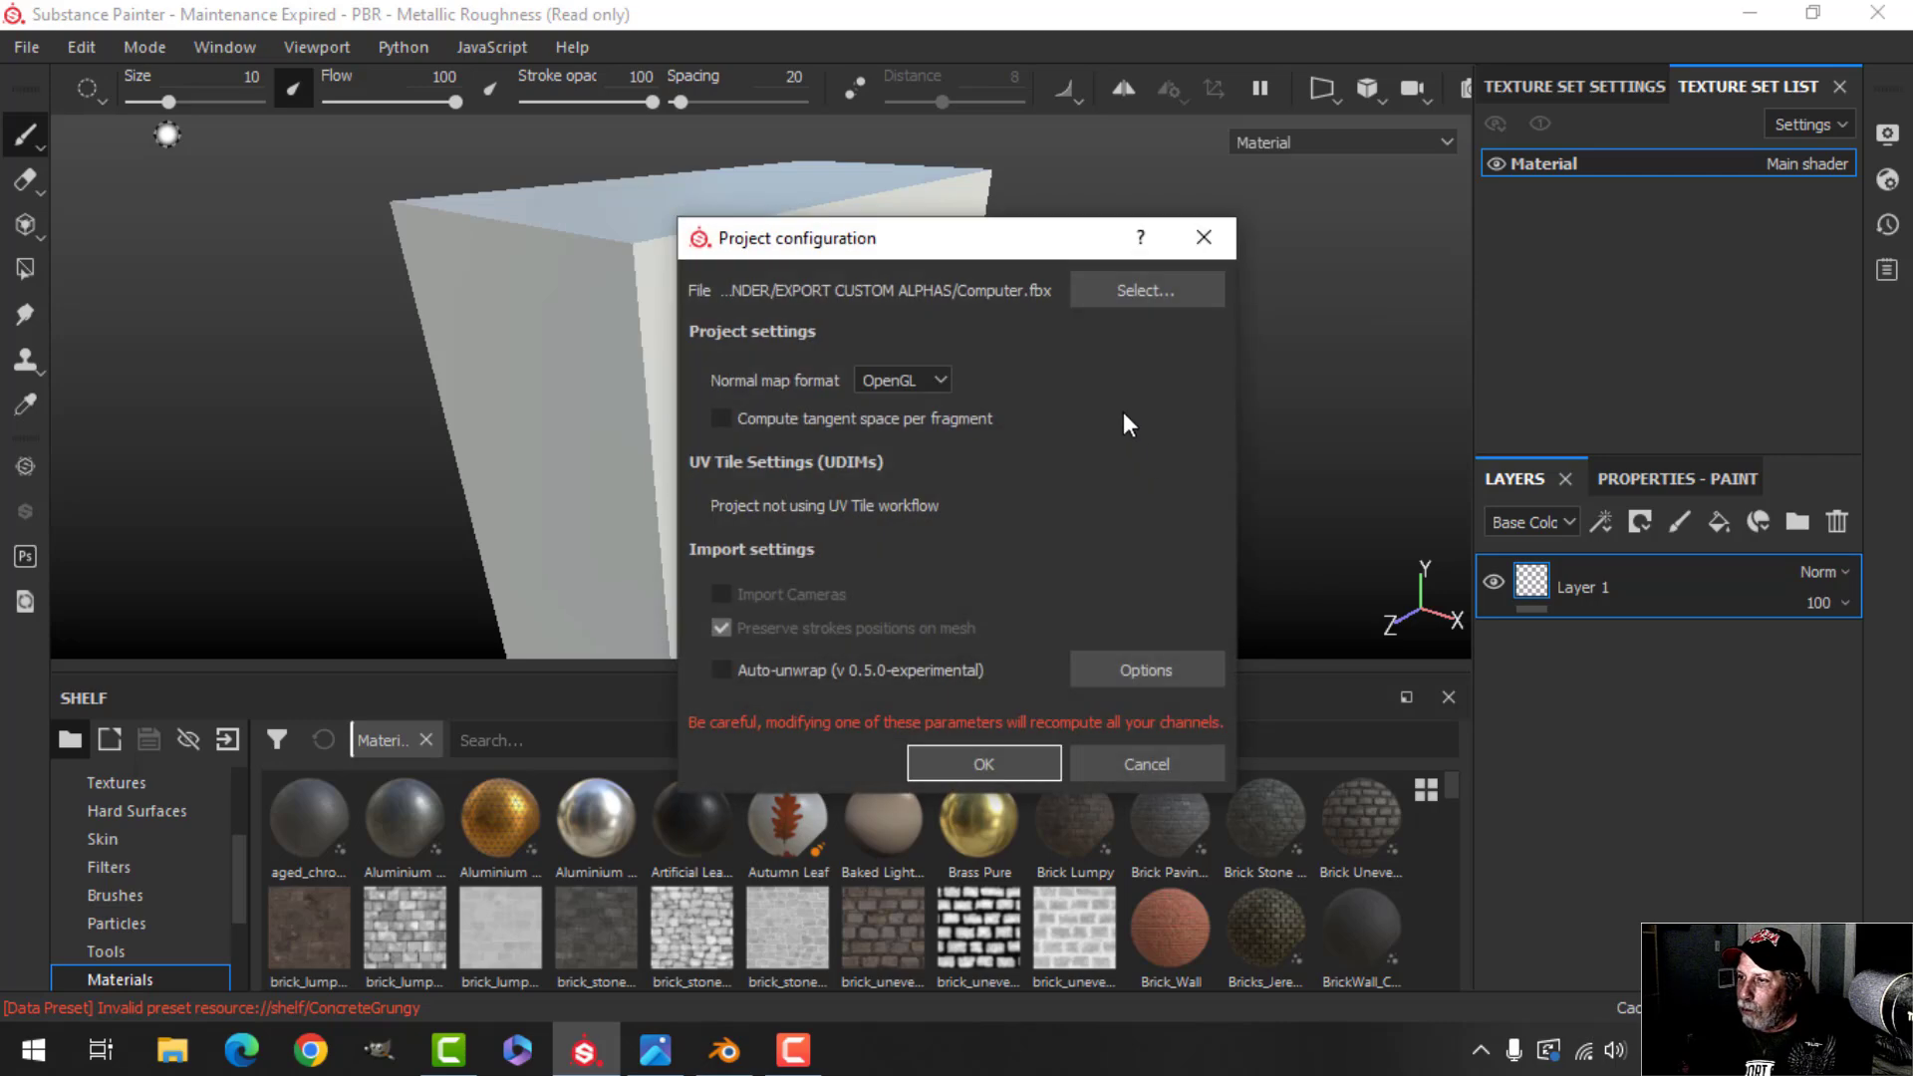
left_click(1130, 289)
left_click(1052, 321)
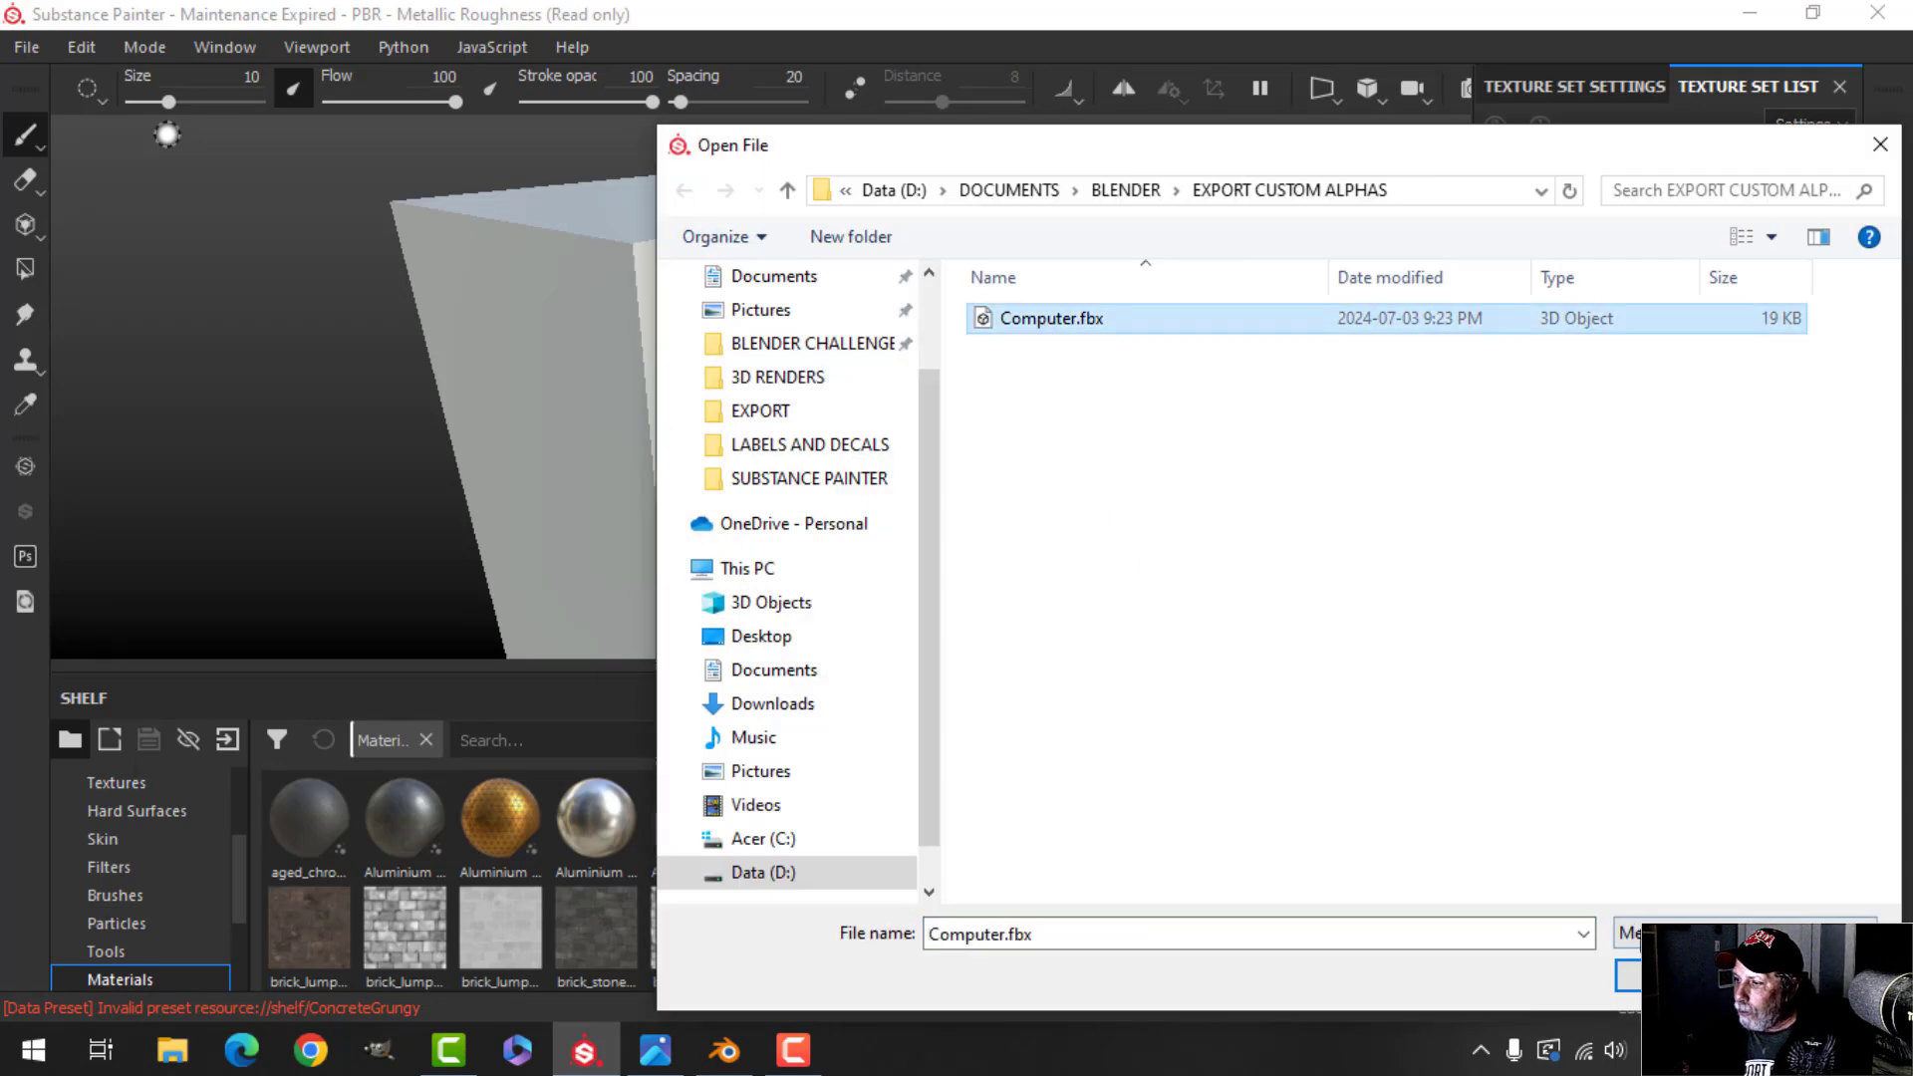
left_click(1684, 976)
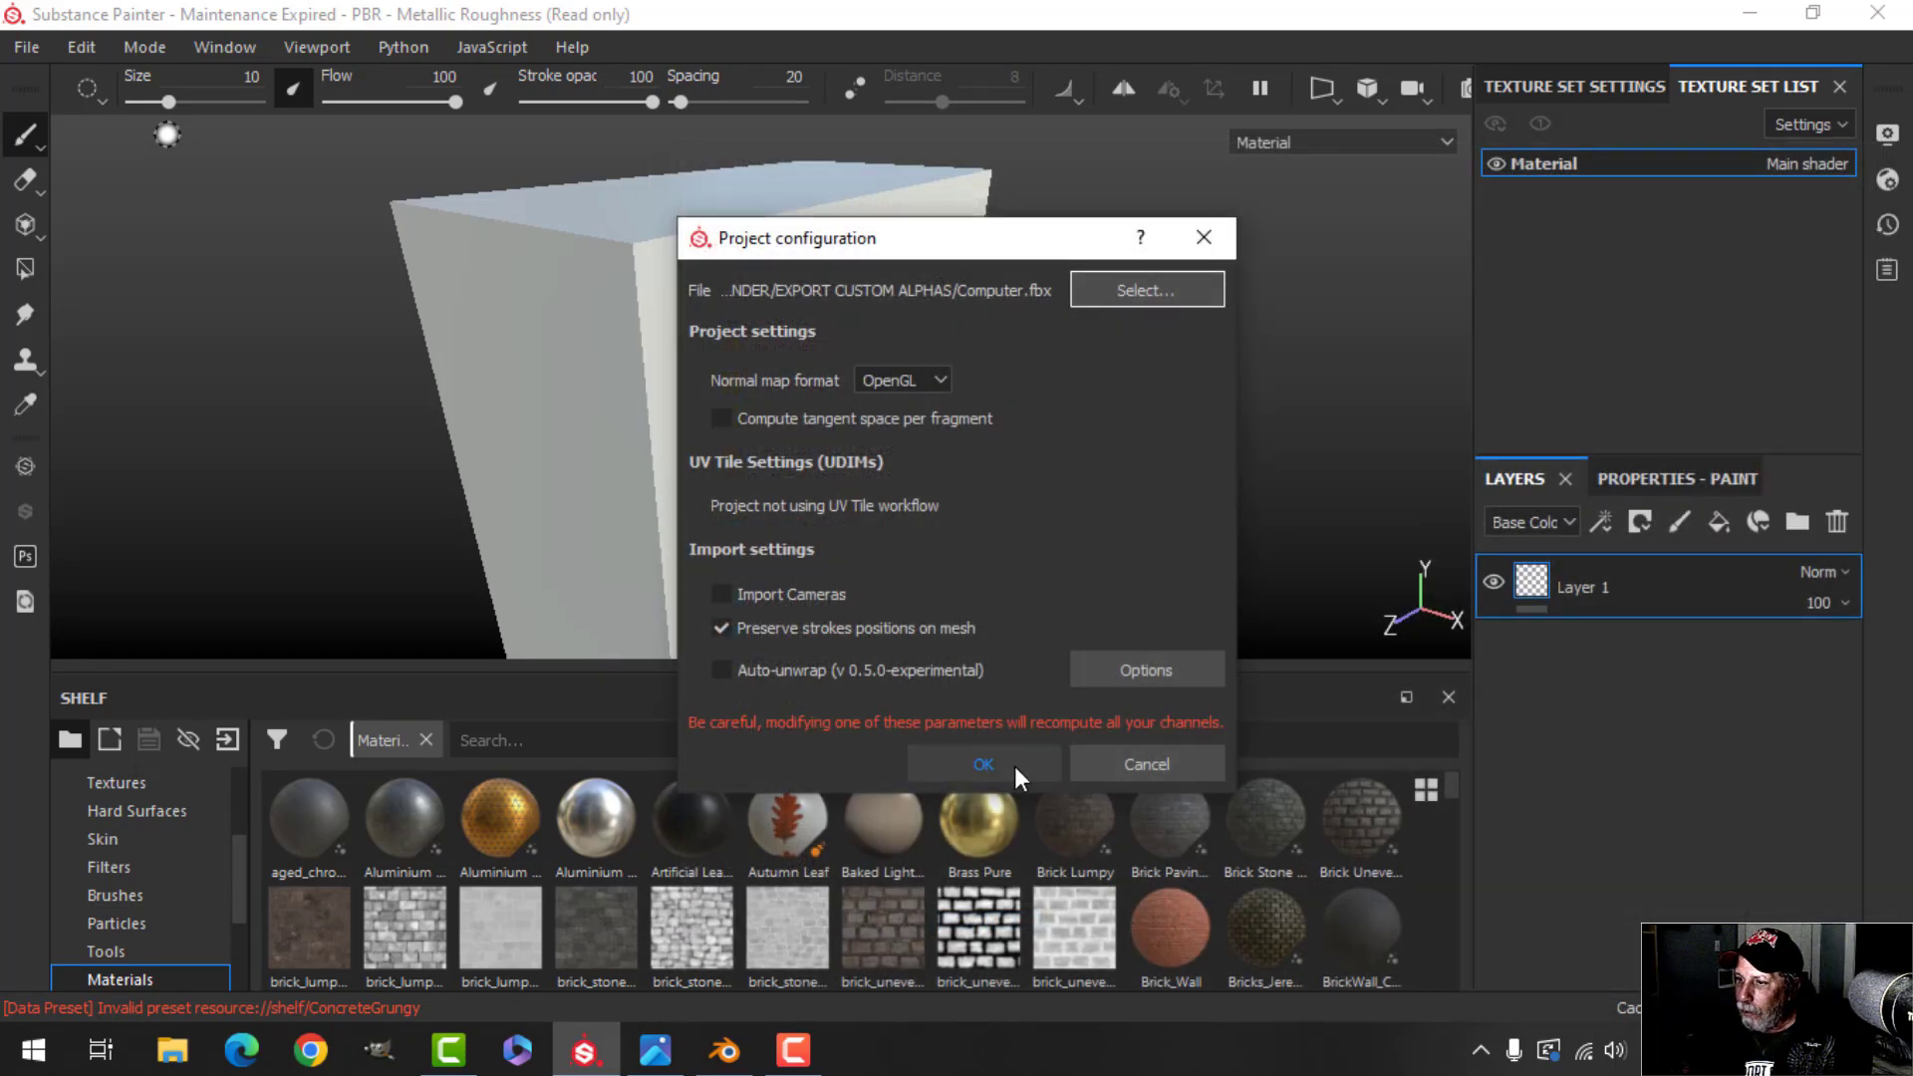
left_click(984, 764)
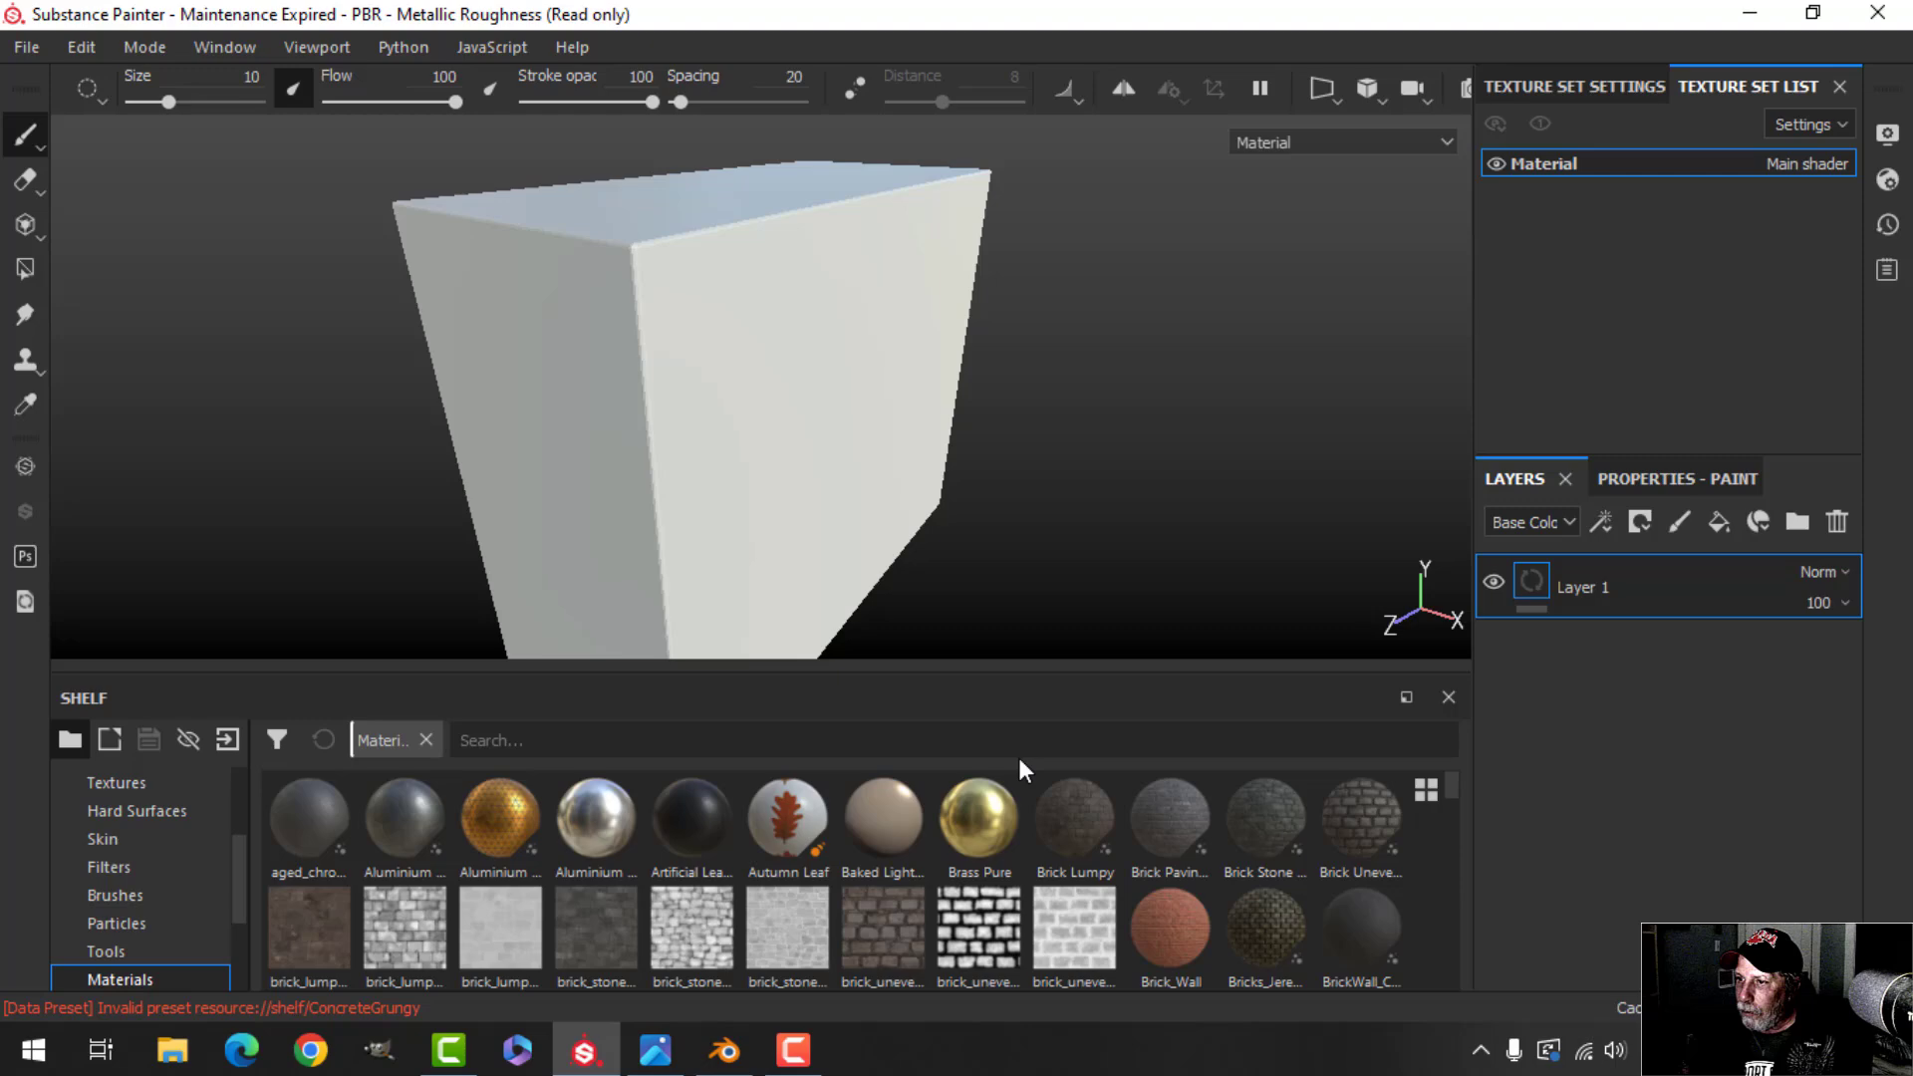
Set up mesh map baking without the ID and Thickness maps and with an output size of 2048
left_click(1620, 87)
scroll(1775, 321, "down", 4)
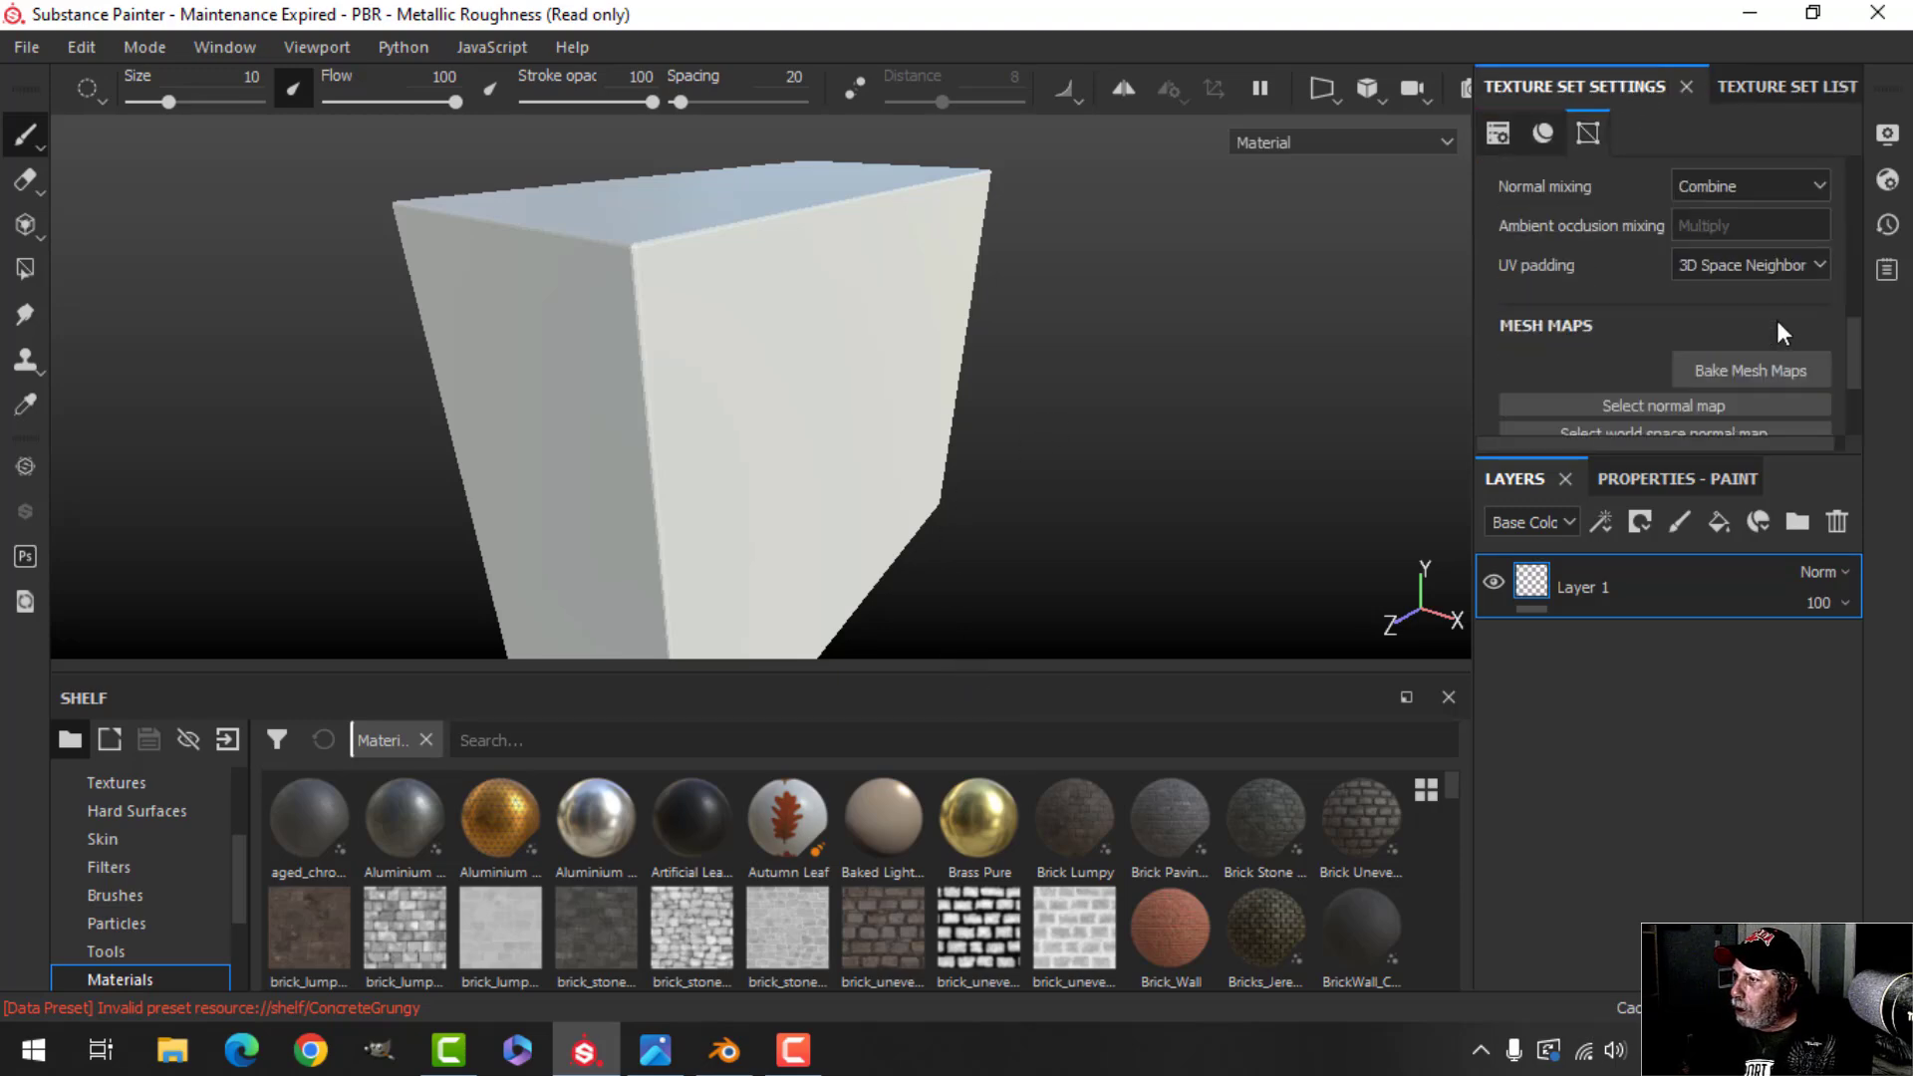
left_click(1744, 289)
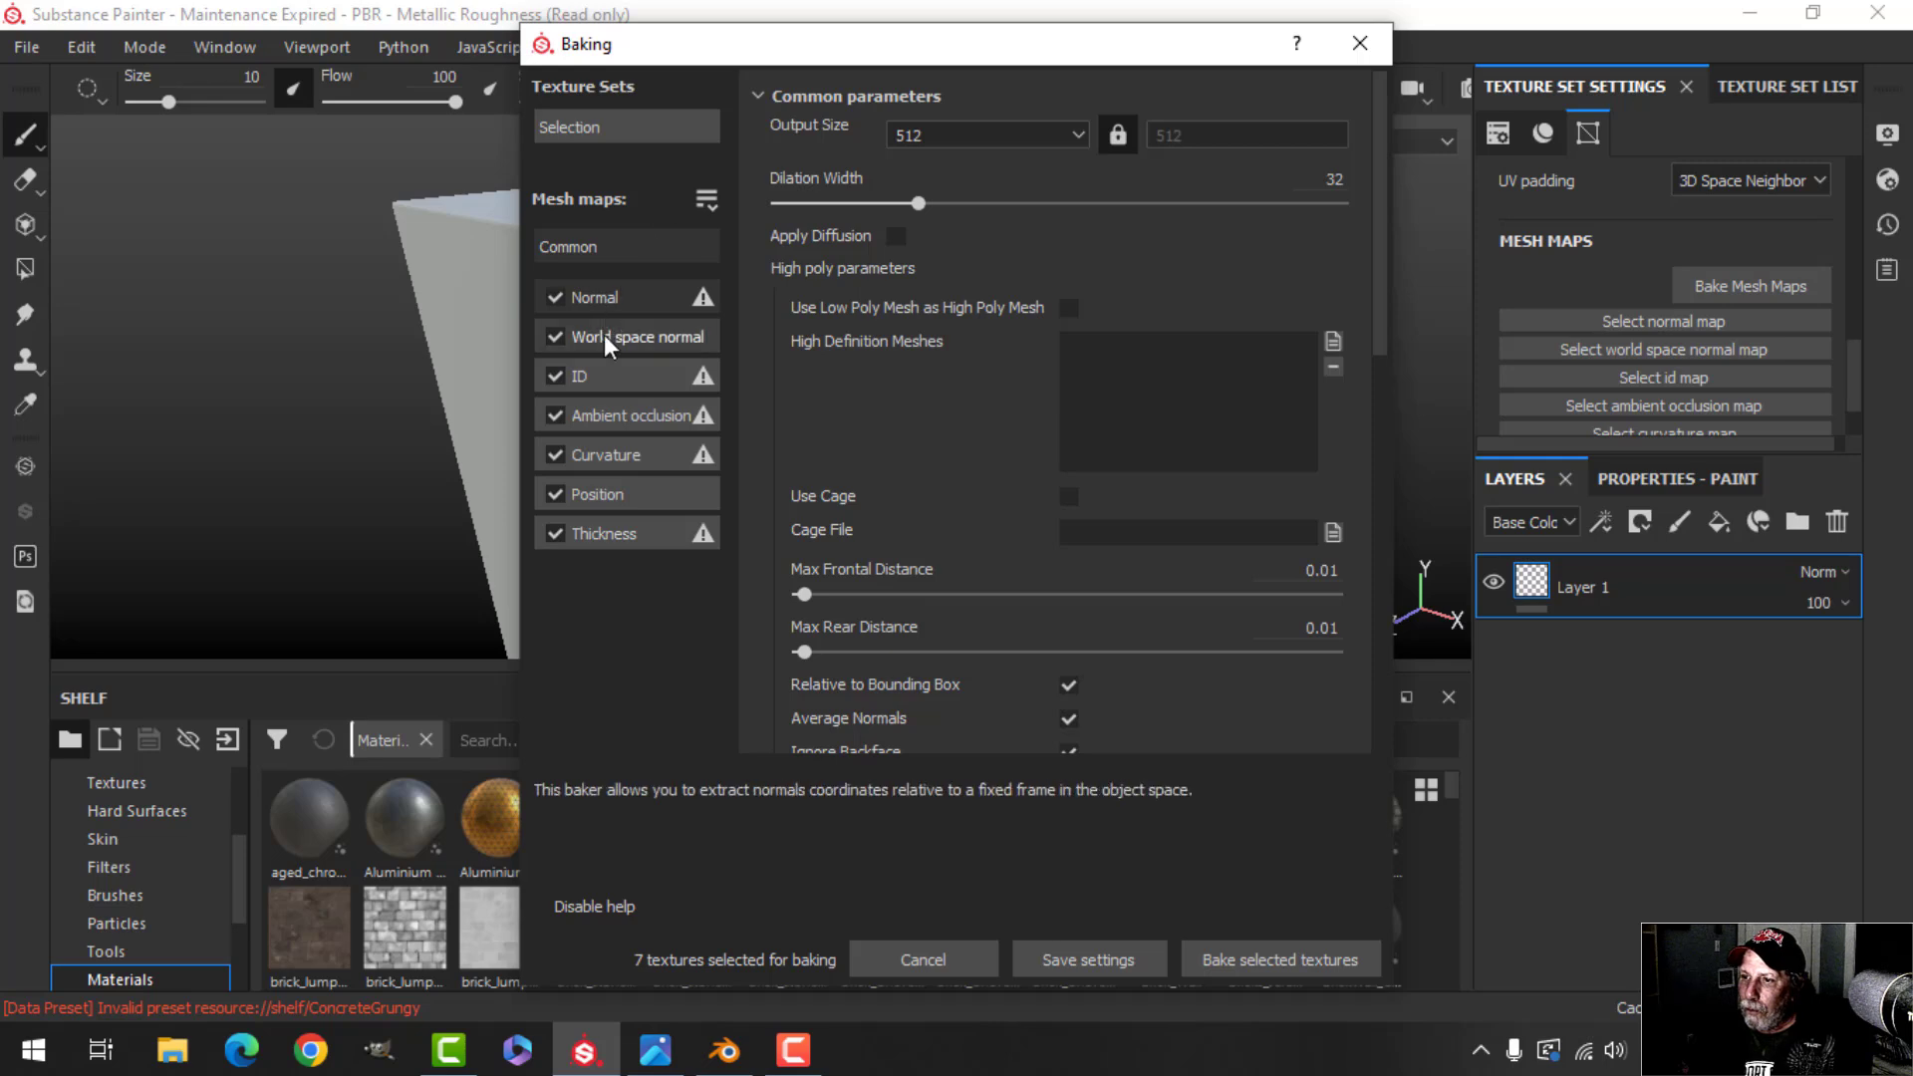
left_click(554, 376)
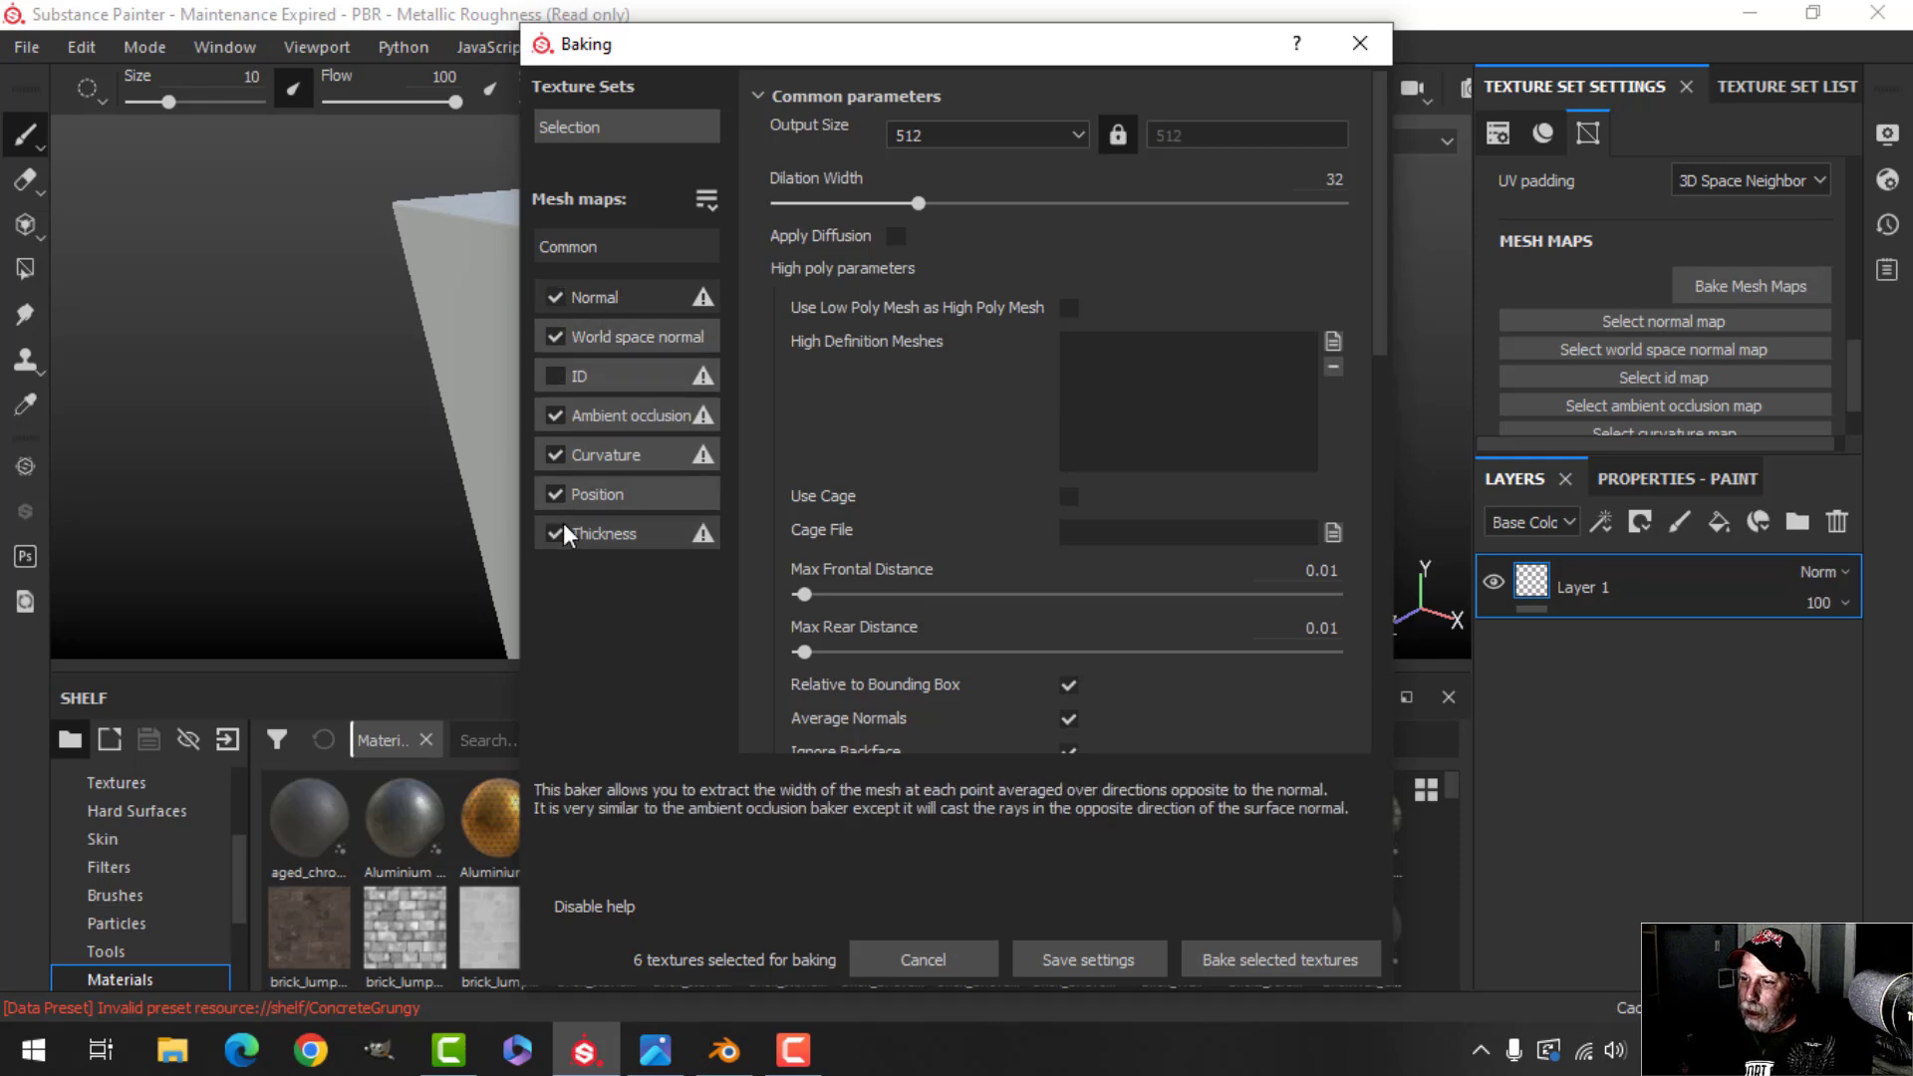
left_click(986, 138)
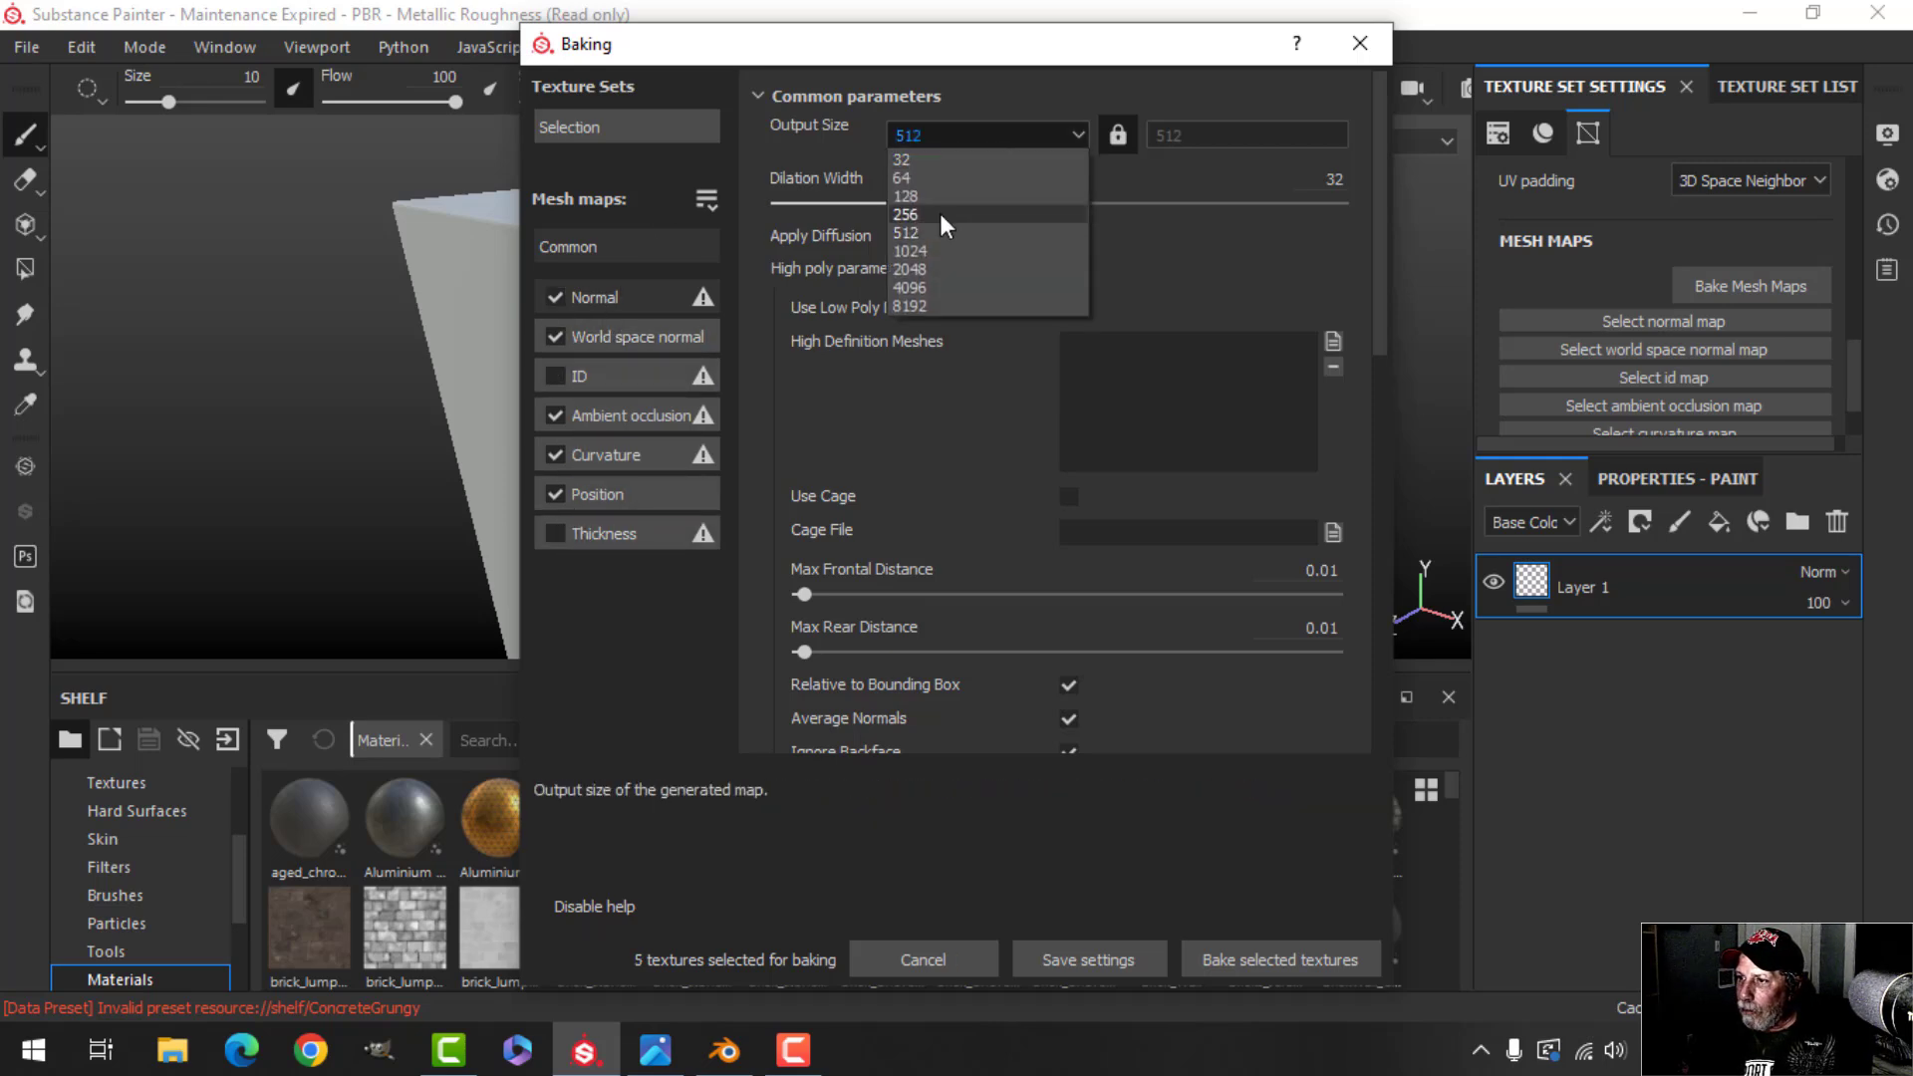
left_click(933, 265)
Bake the selected mesh maps and inspect the box's beveled edges
left_click(1283, 963)
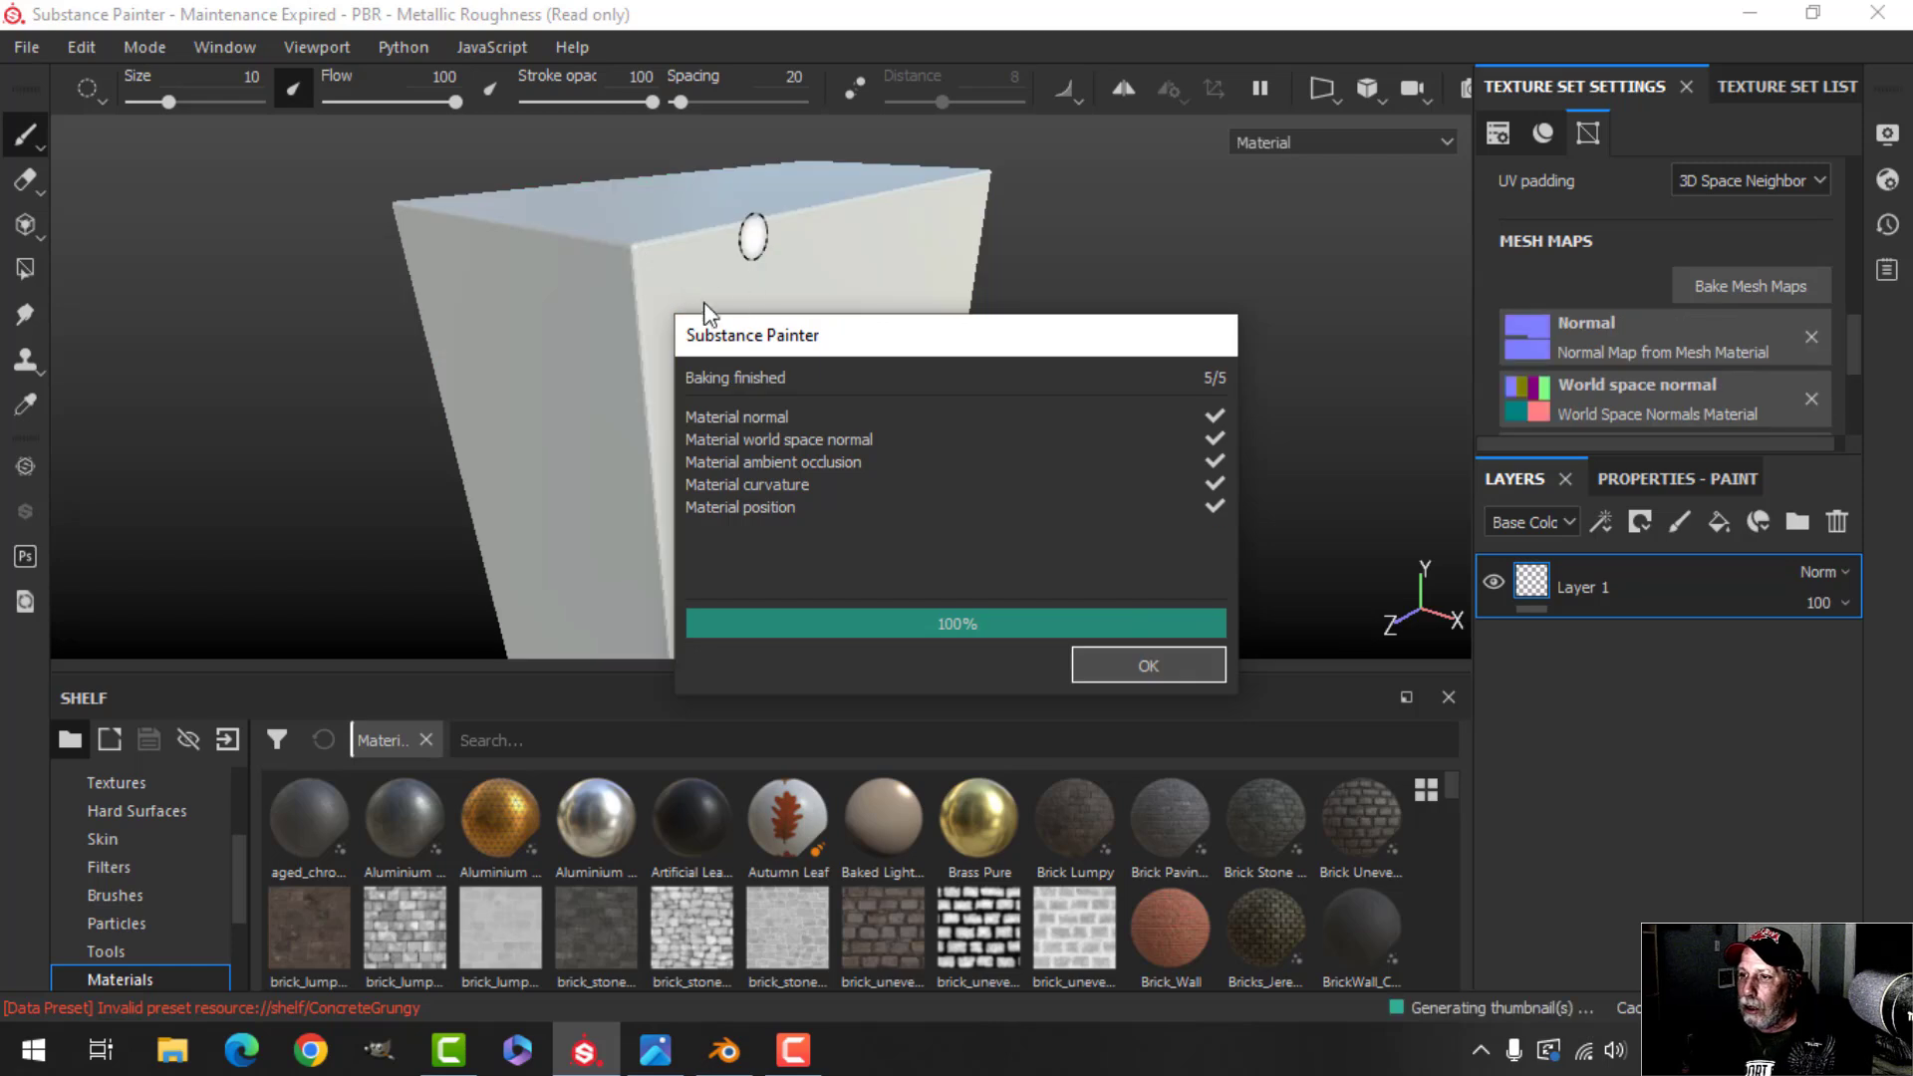
left_click(1124, 663)
mouse_move(987, 448)
left_mouse_down("alt")
mouse_move(914, 418)
mouse_move(982, 484)
mouse_move(1016, 454)
mouse_move(1000, 422)
left_mouse_up("alt")
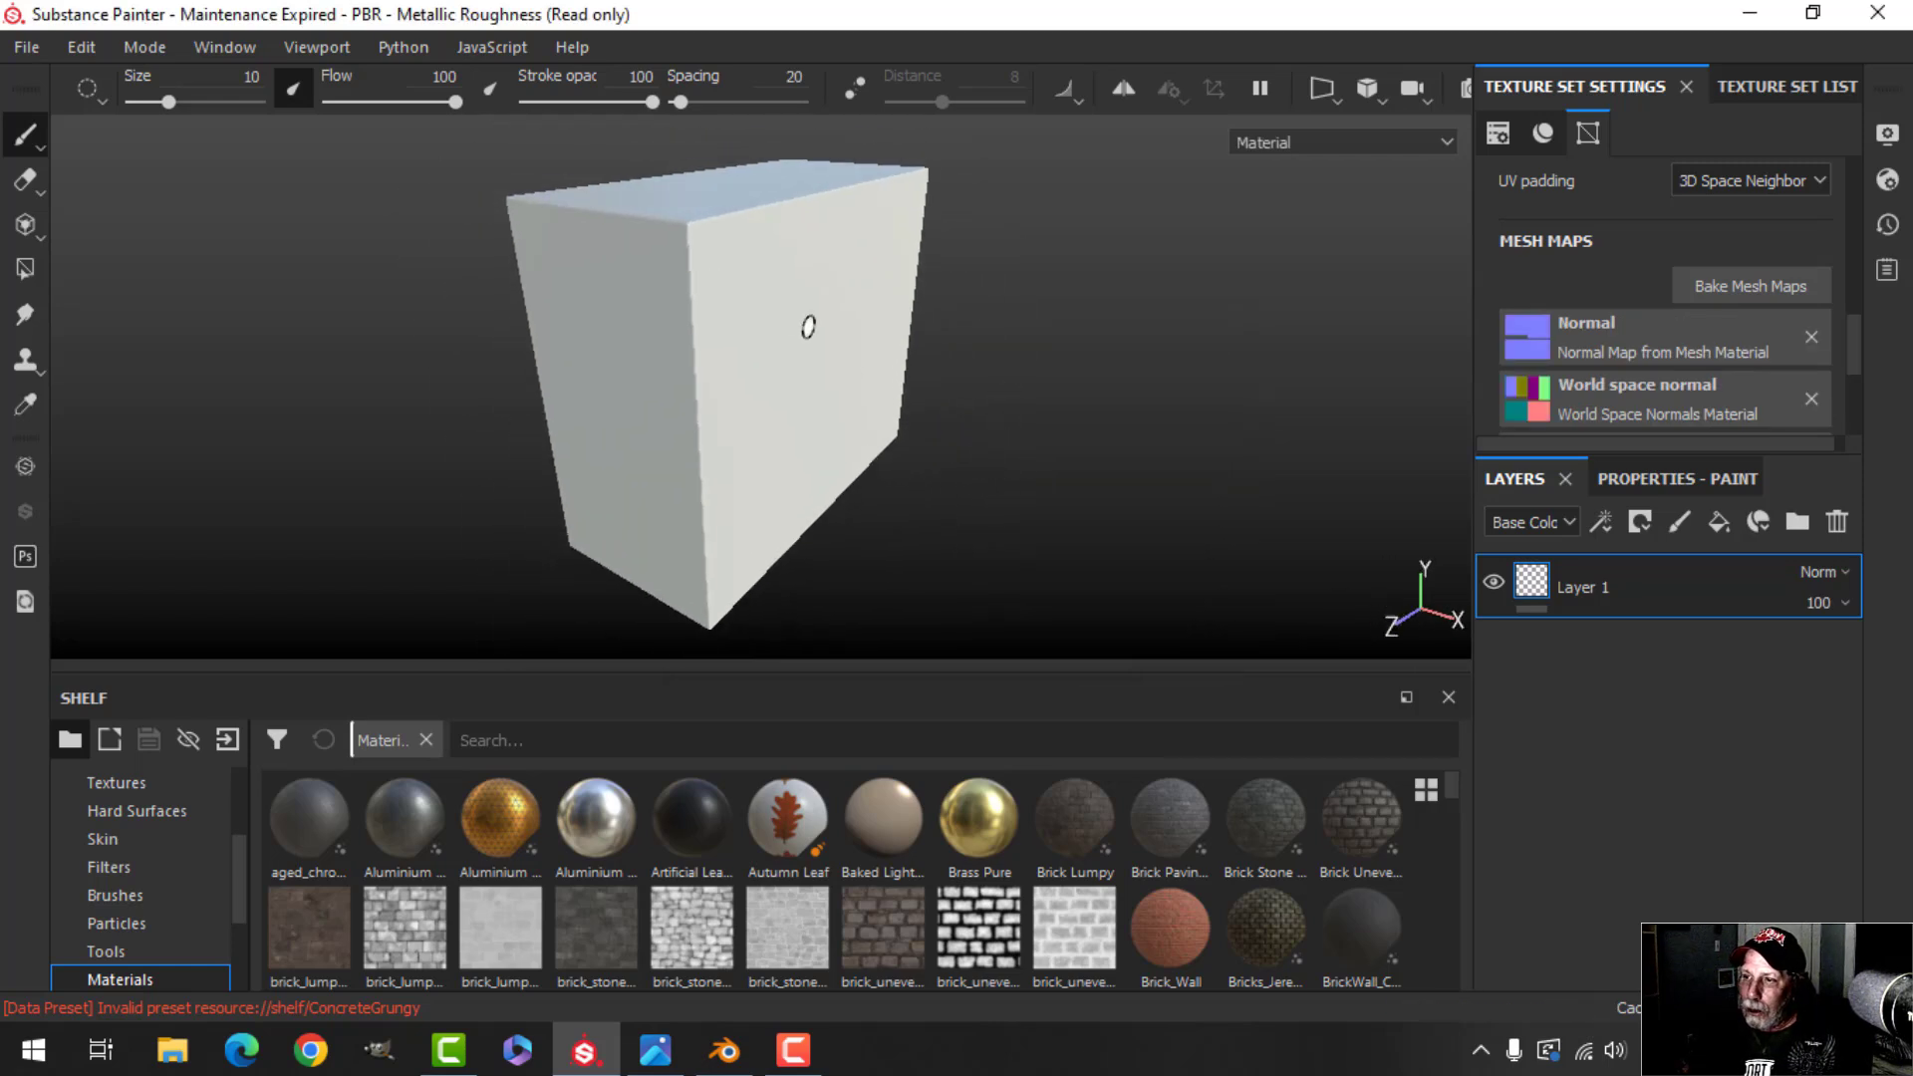
left_click_drag(1109, 447, 1102, 462, "alt")
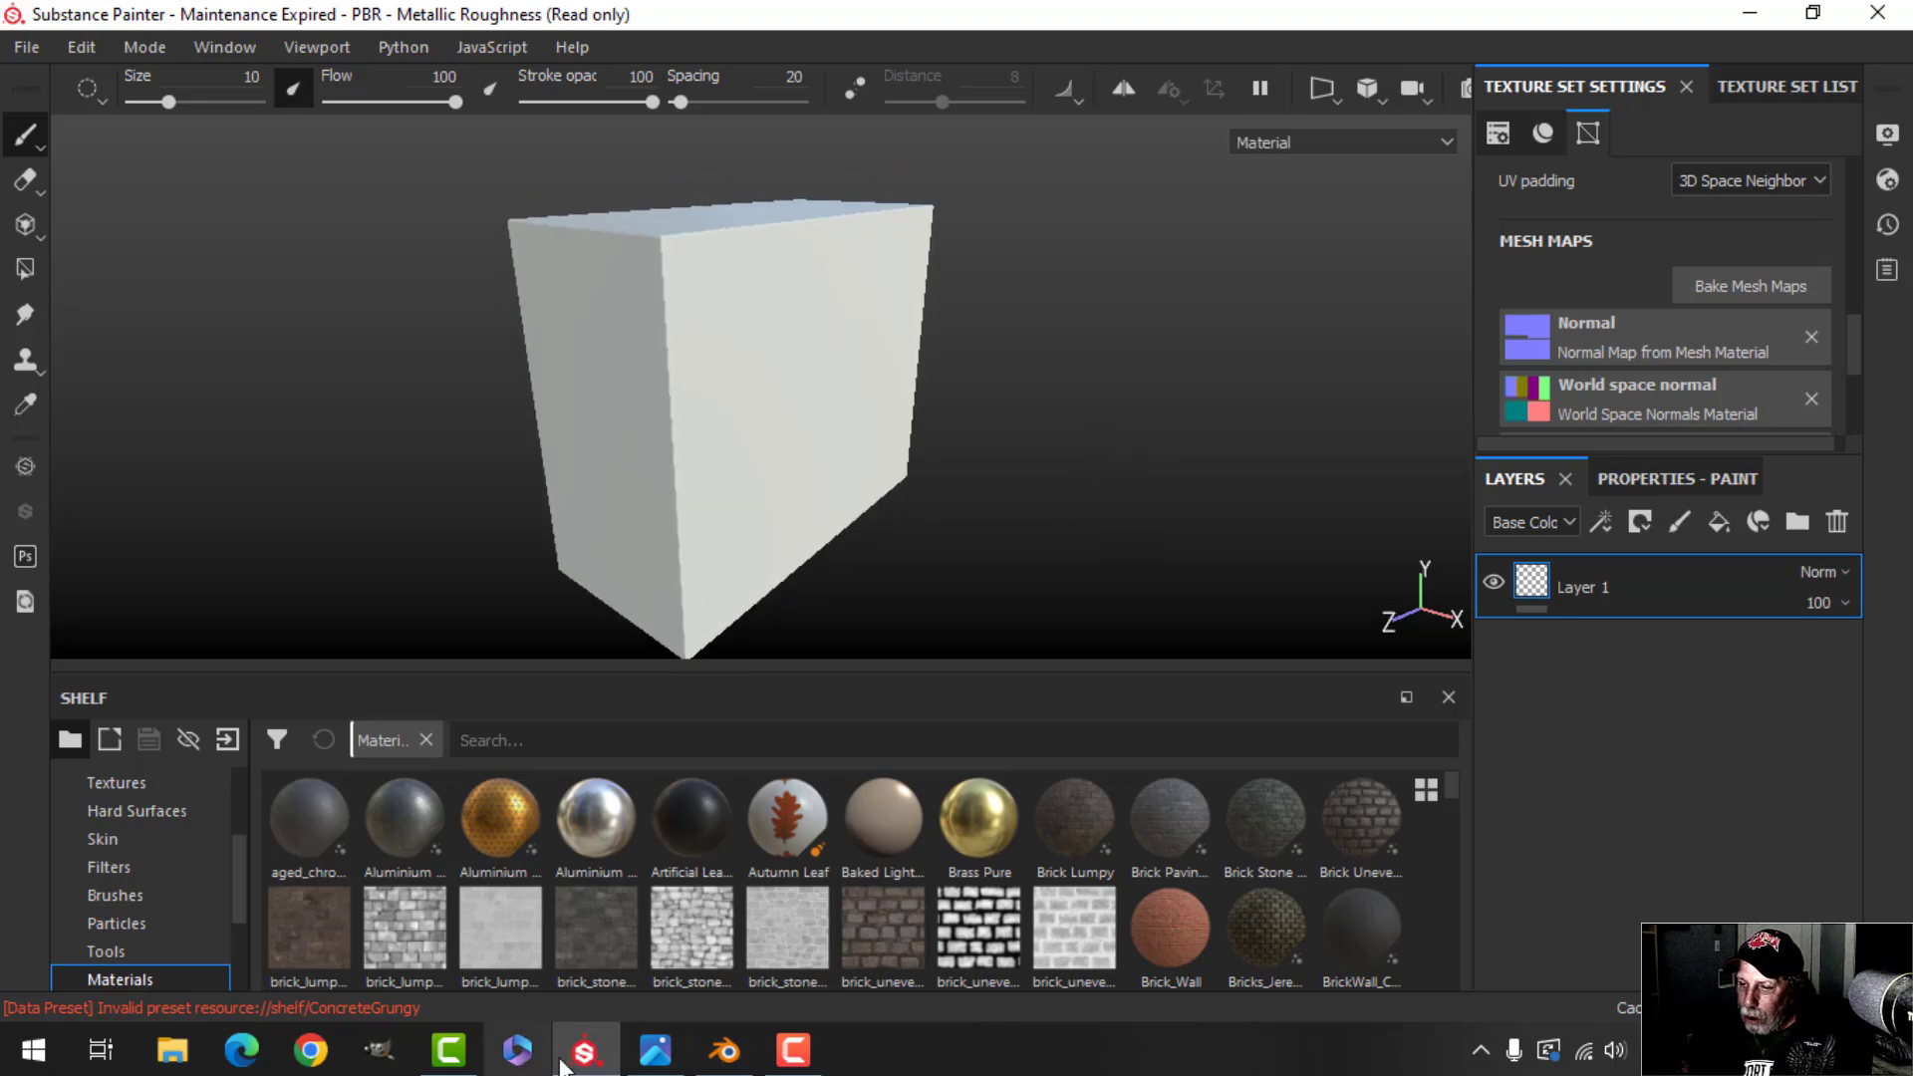
Switch to Blender, enter Edit Mode with face selection, and select the lower-left UV face to locate it on the box
left_click(724, 1051)
key("Tab")
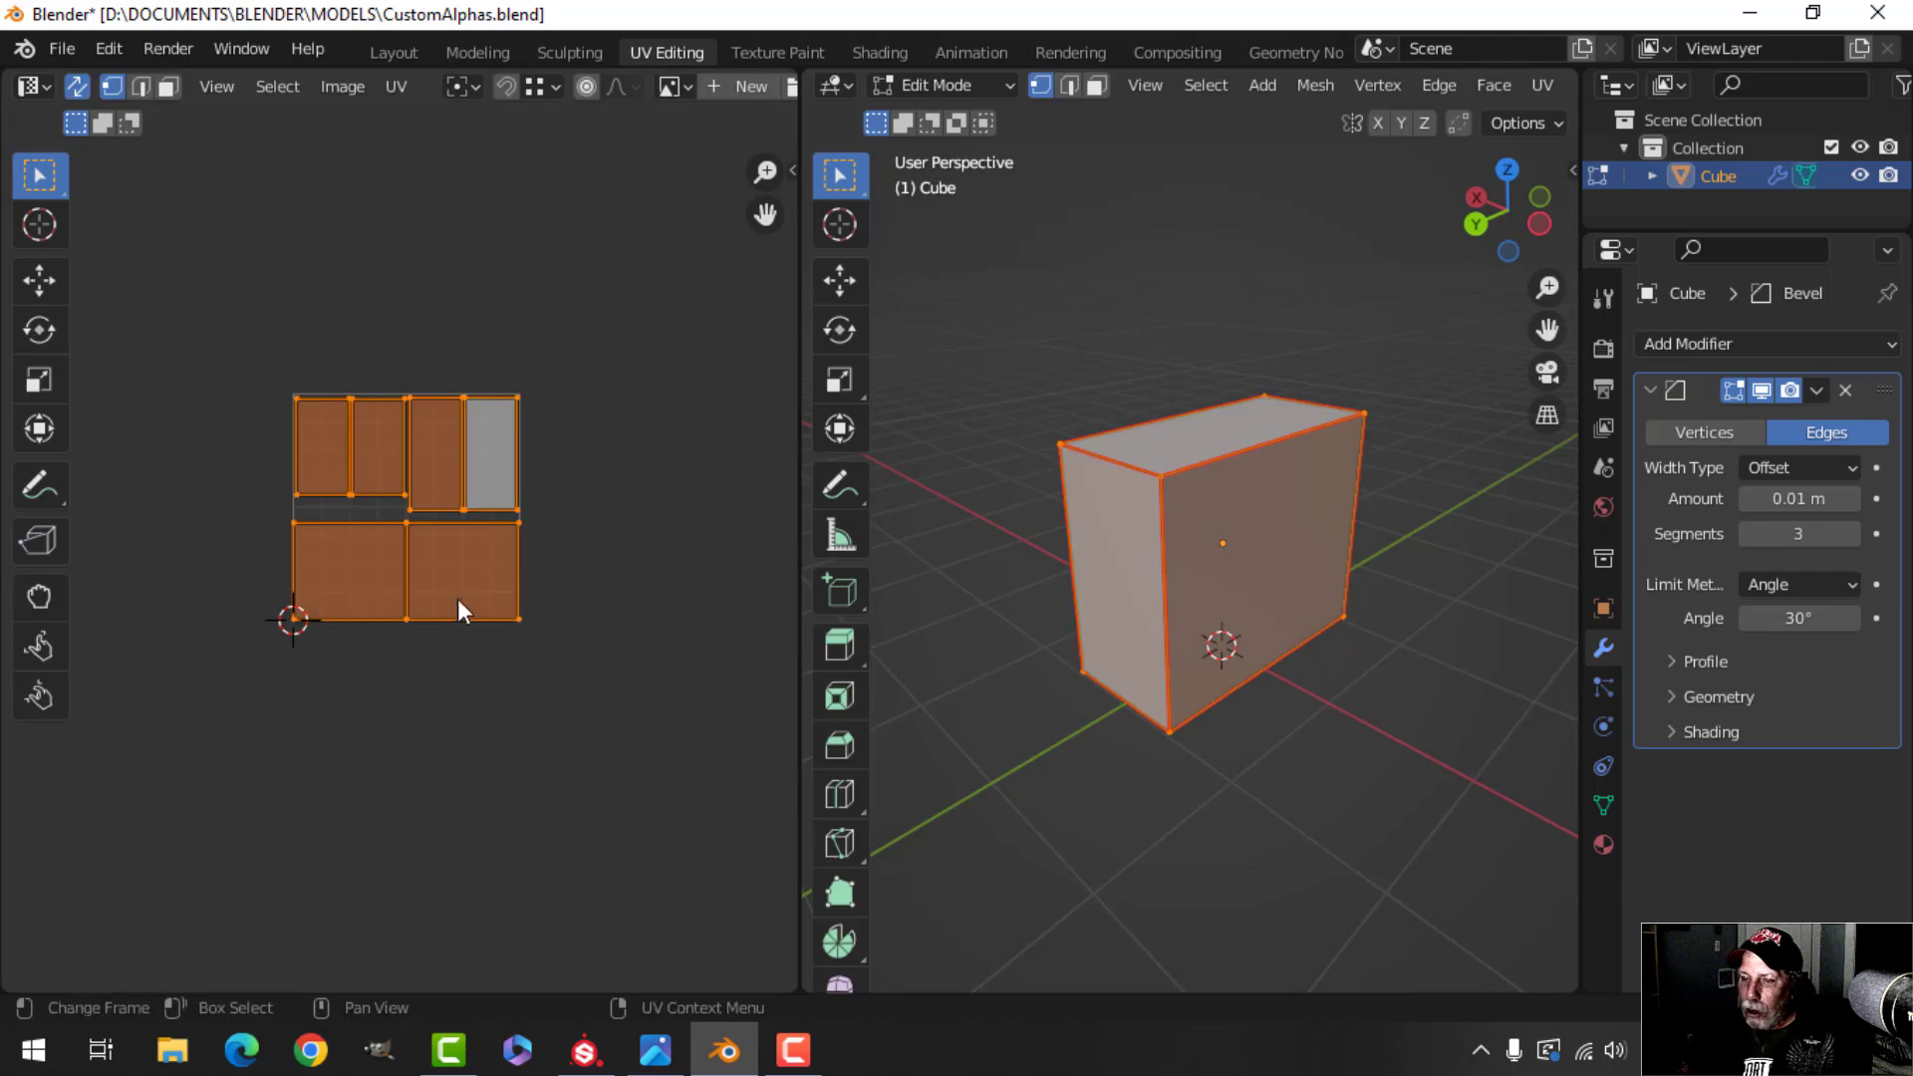
scroll(560, 600, "up", 3)
scroll(570, 604, "up", 2)
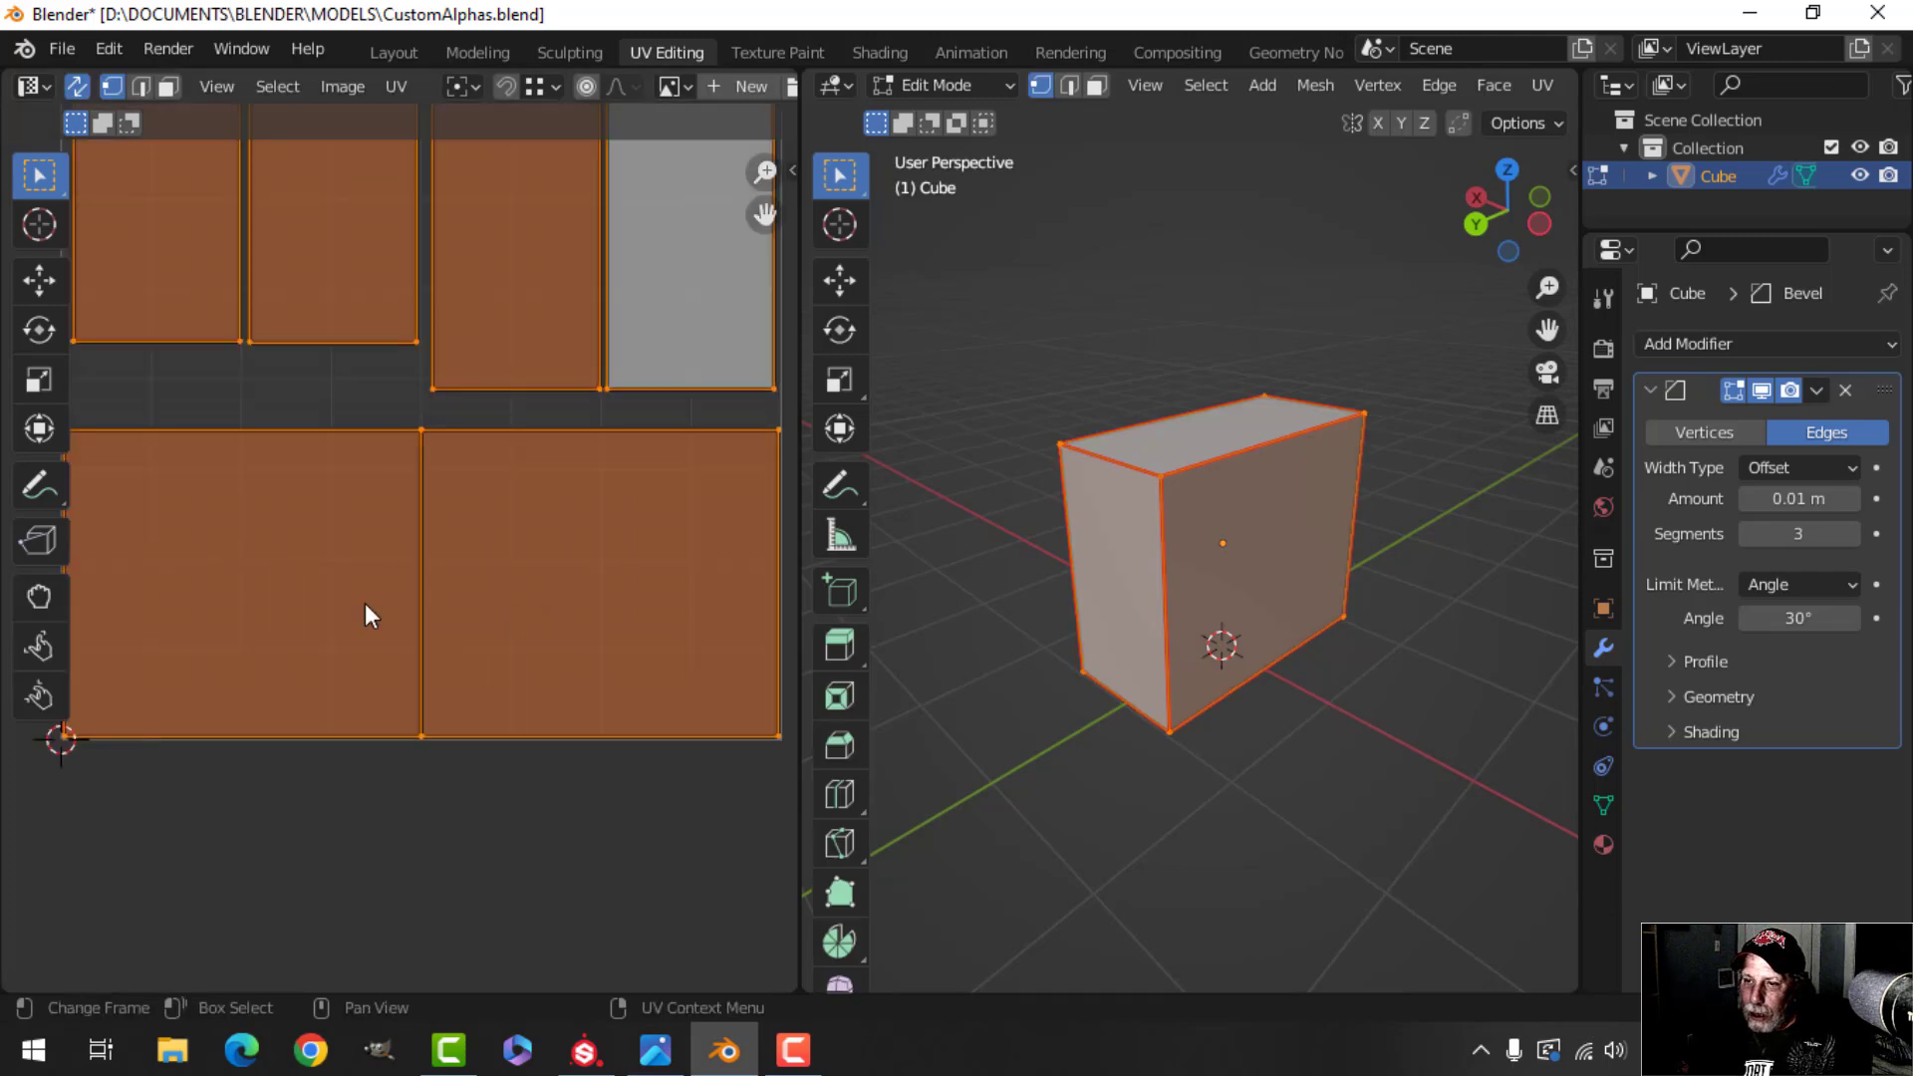
key("3")
left_click(295, 577)
middle_click_drag(1295, 588, 1464, 587)
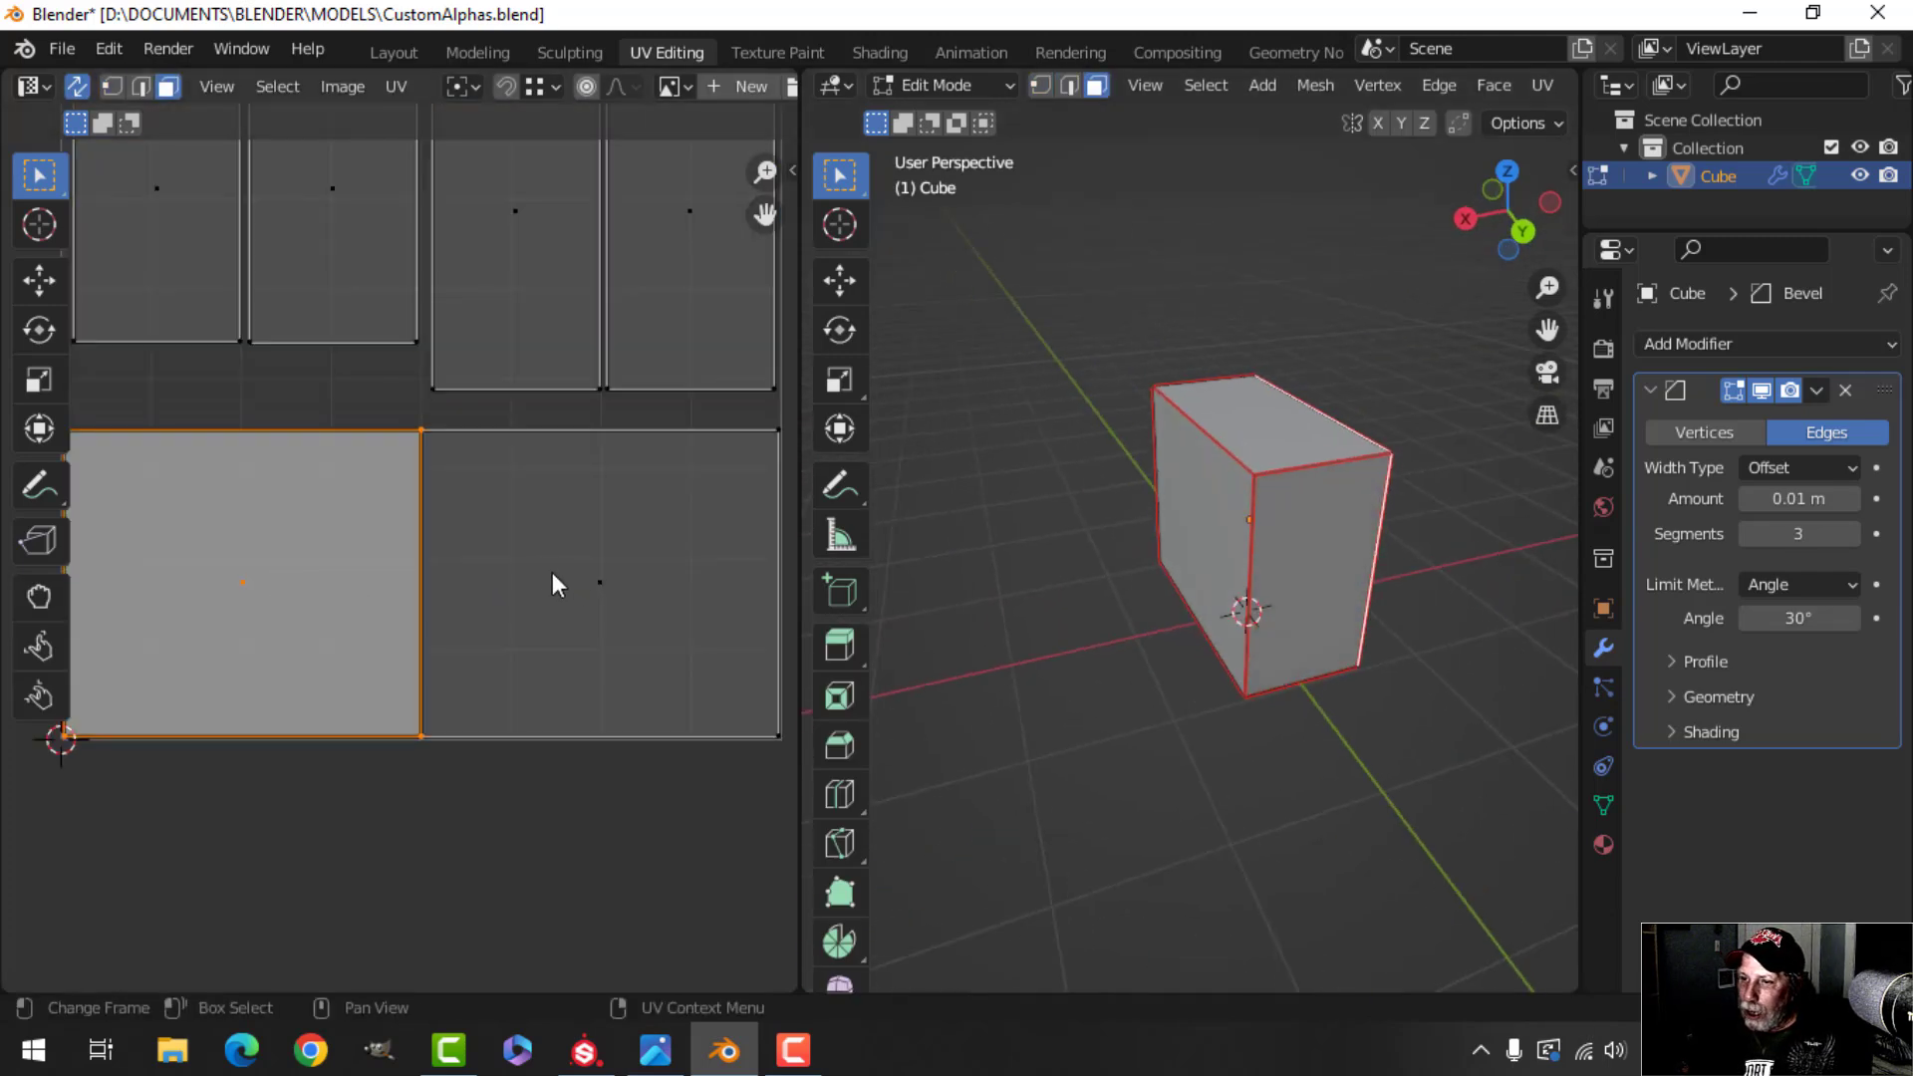
Select the lower-right and the two upper-left UV faces one at a time to locate each on the box
left_click(552, 572)
middle_click_drag(1265, 572, 991, 555)
left_click(134, 219)
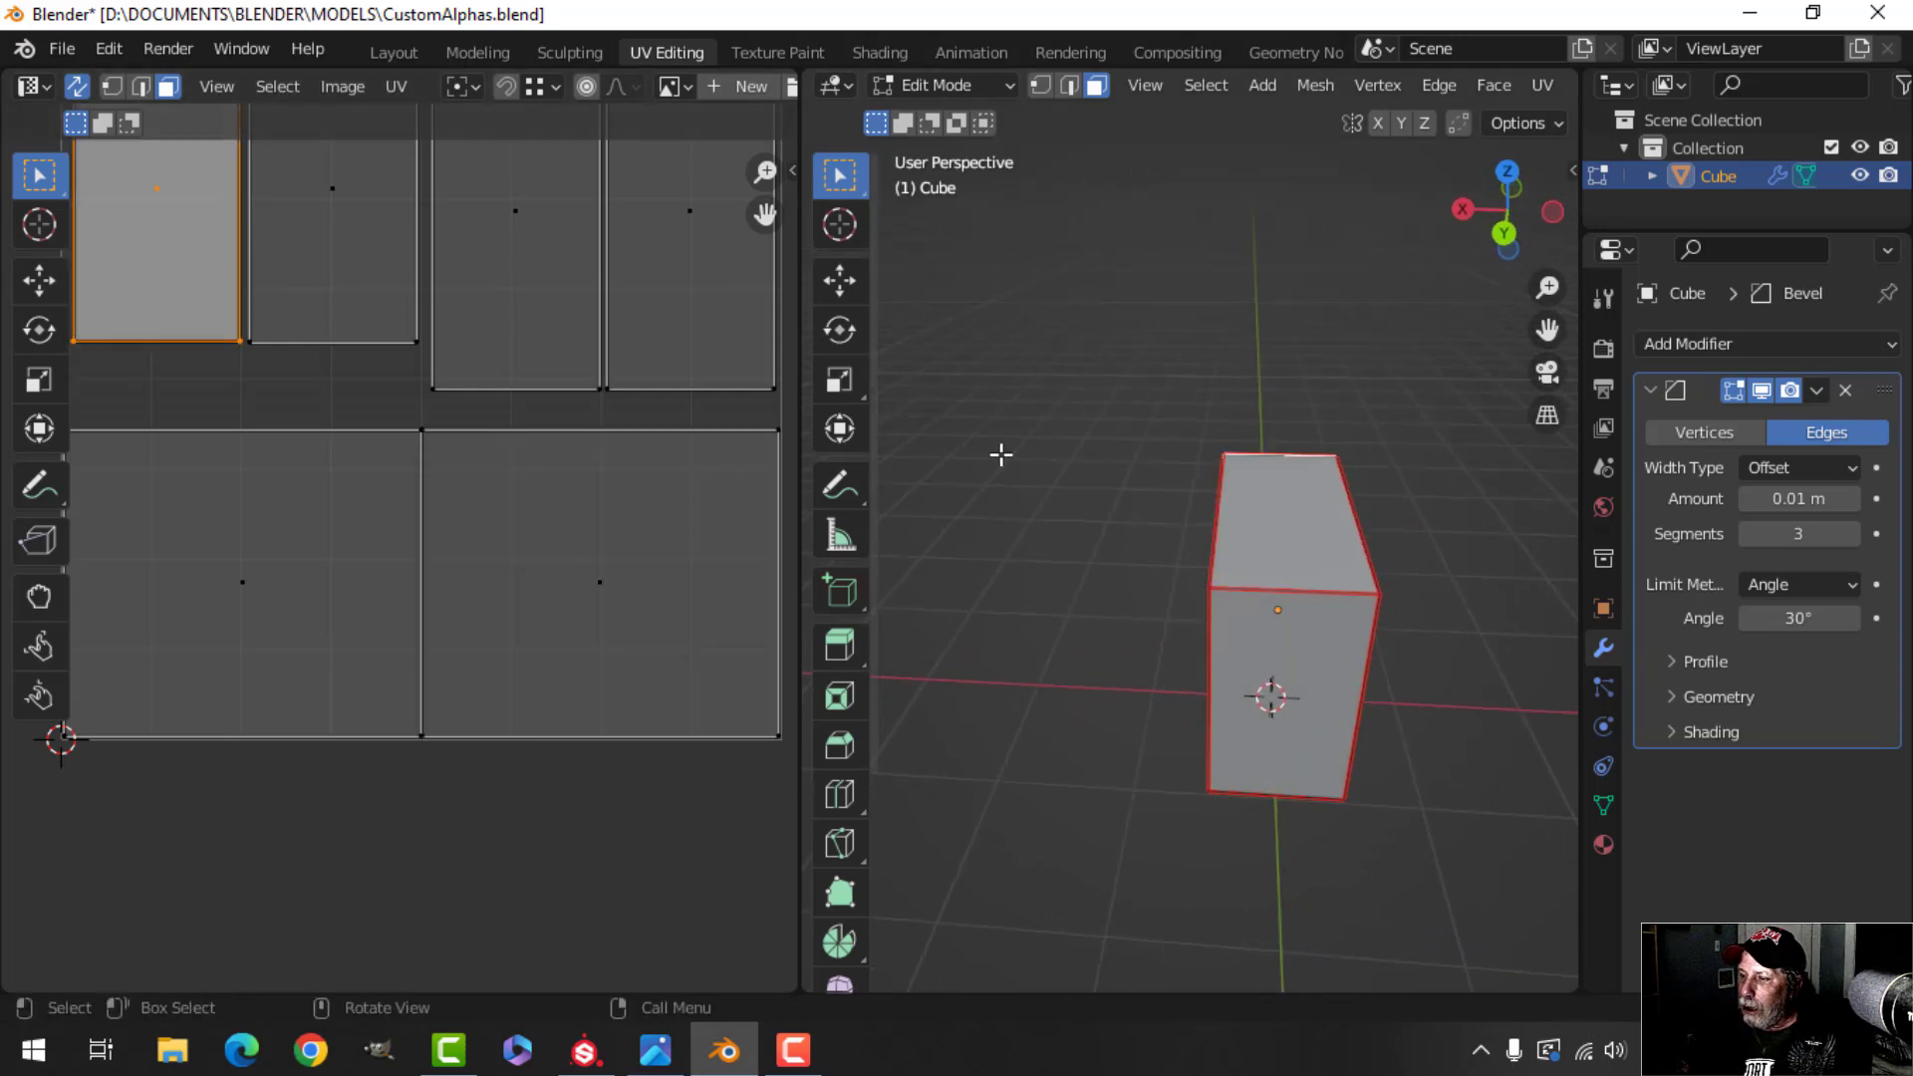
mouse_move(1245, 522)
middle_mouse_down()
mouse_move(1281, 588)
mouse_move(1234, 508)
mouse_move(1241, 595)
mouse_move(1243, 528)
middle_mouse_up()
left_click(365, 231)
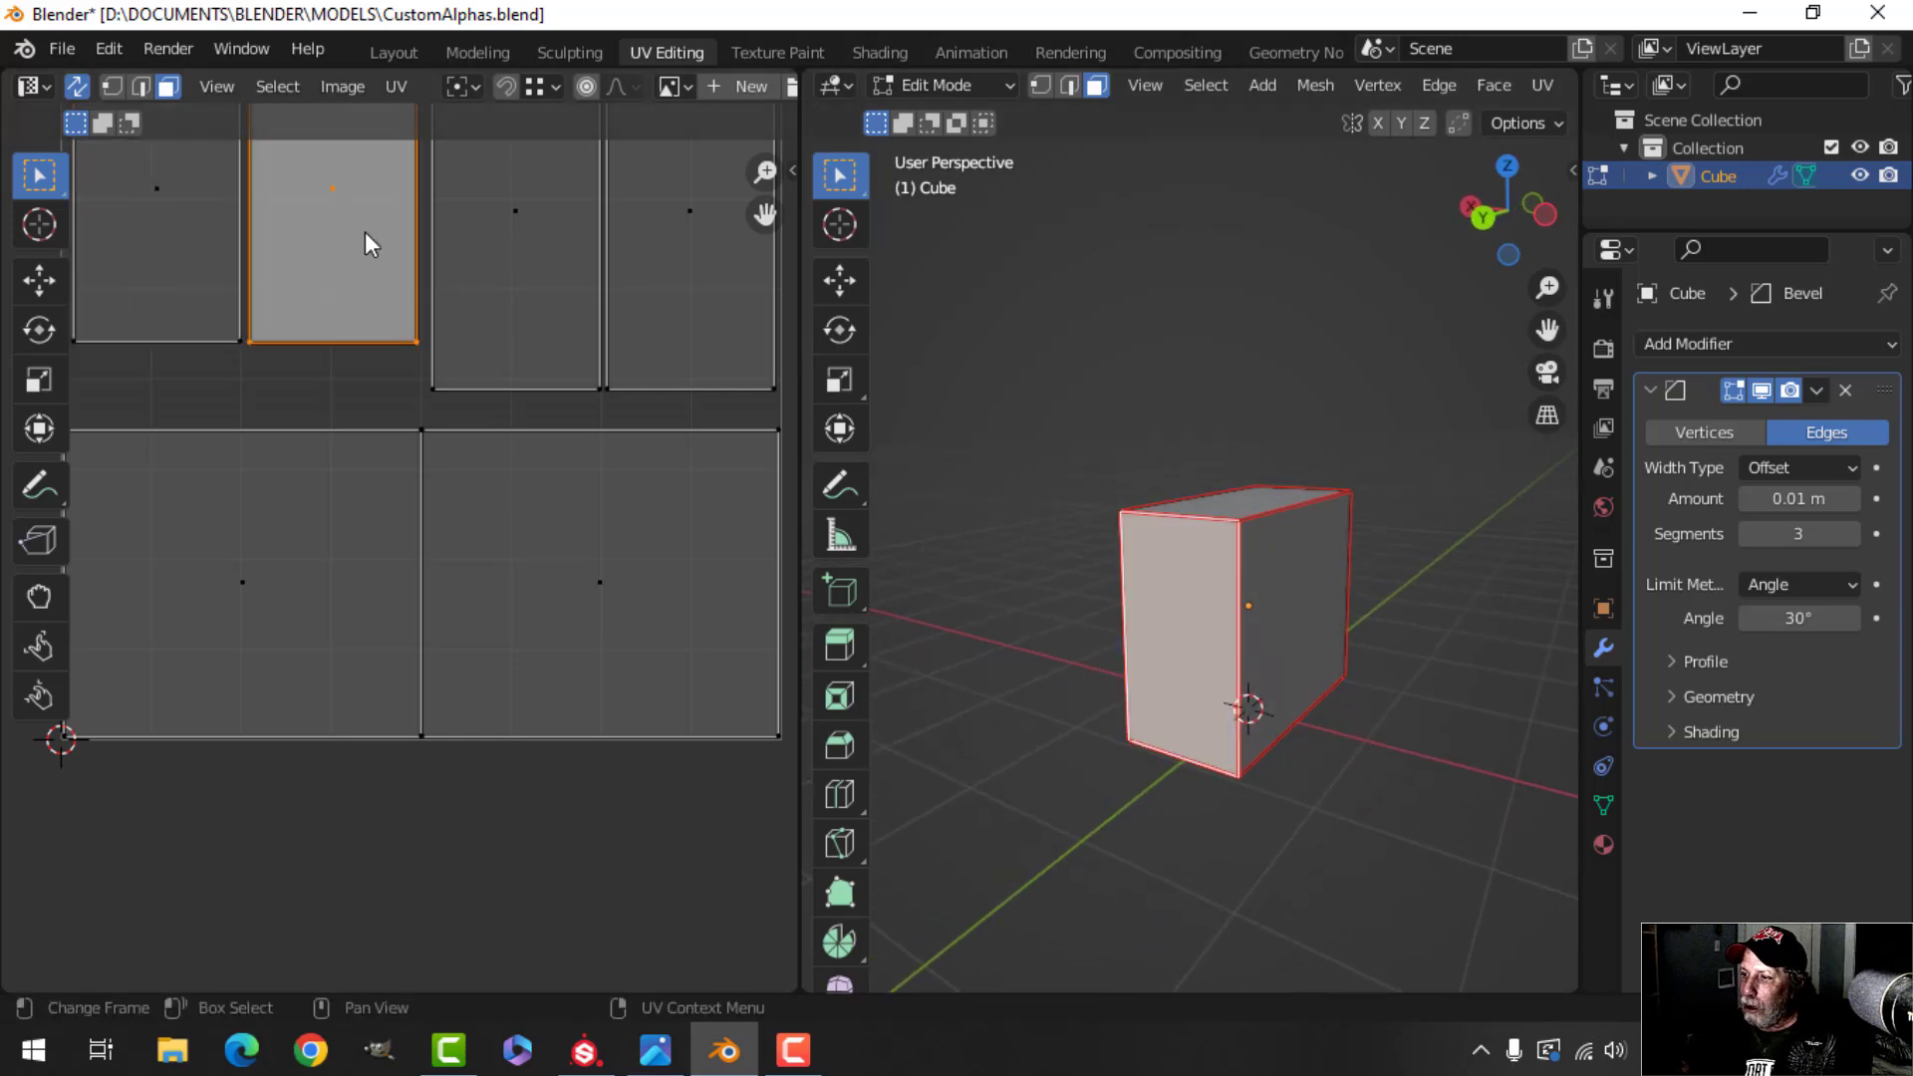
Swap the two smaller upper-left UV islands, leaving a gap between them inside the UV bounds
middle_click_drag(404, 351, 512, 508)
key("g")
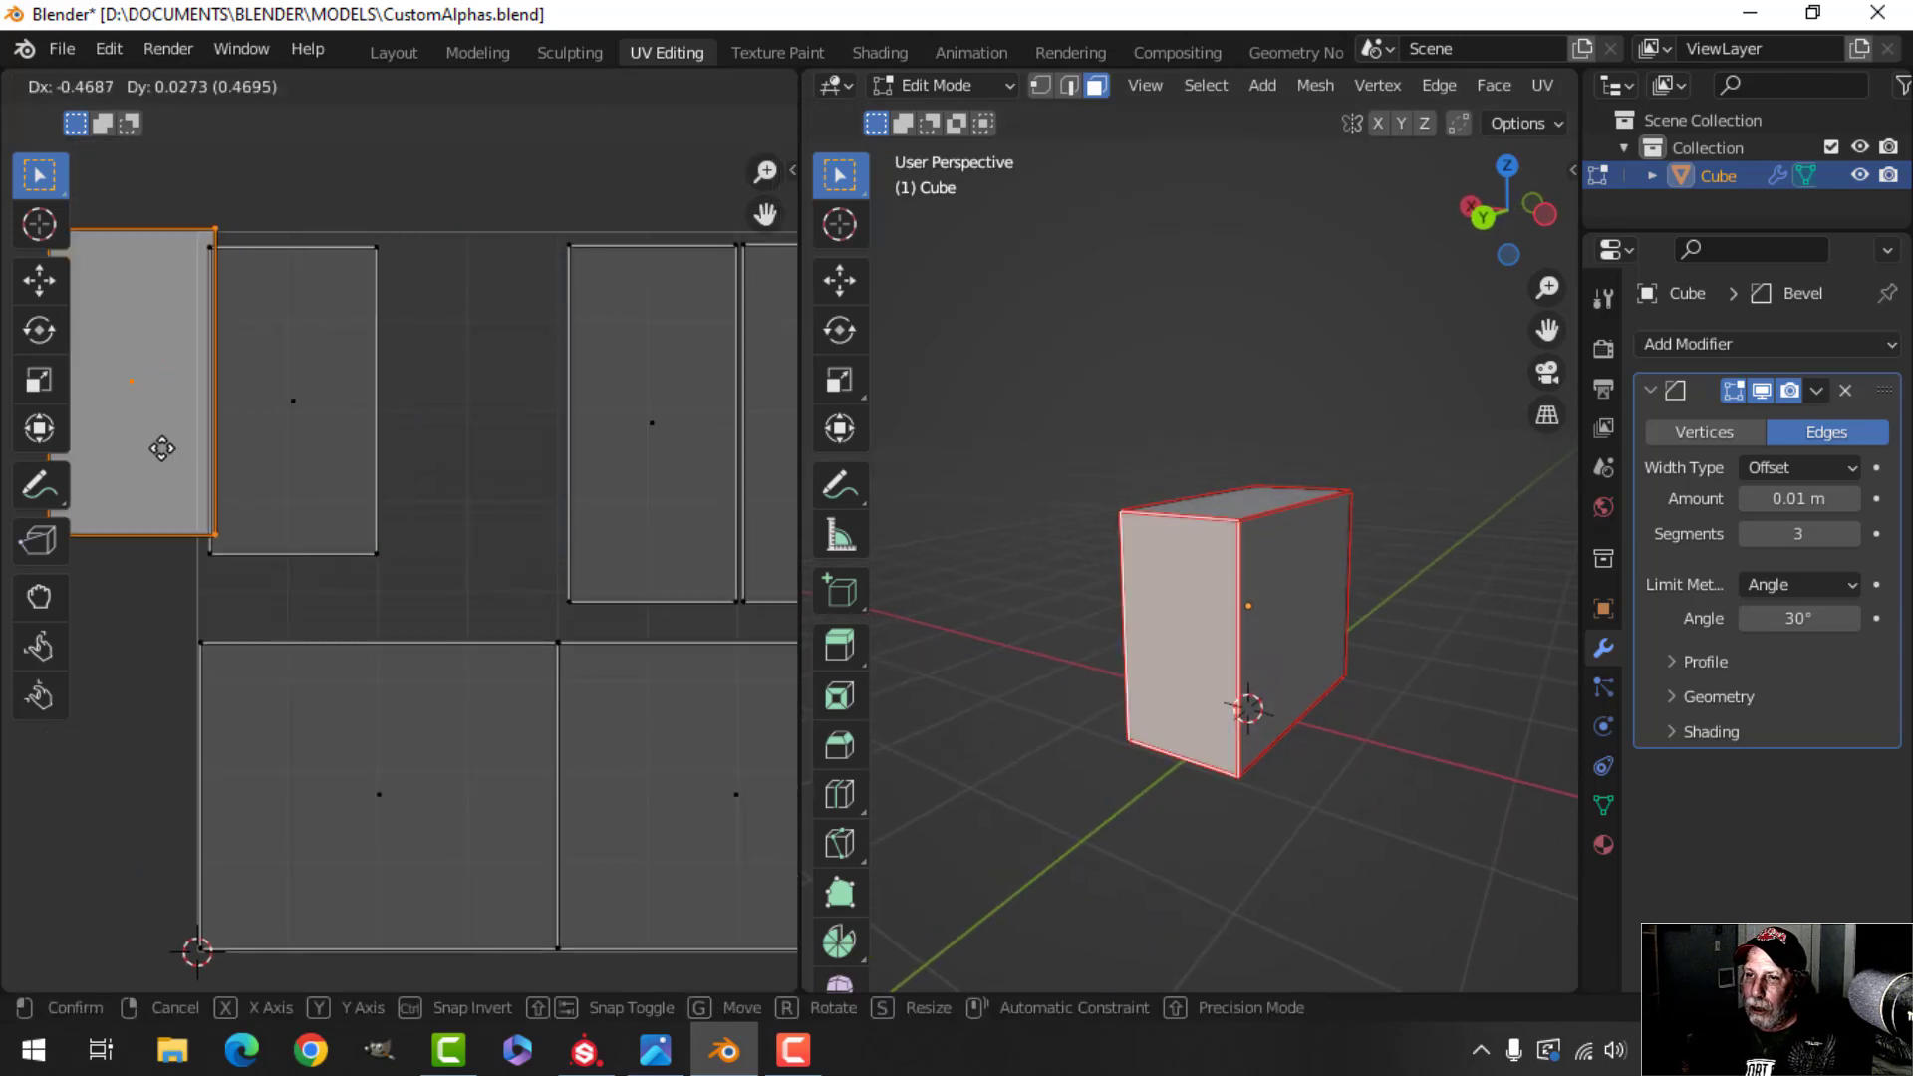
left_click(146, 447)
left_click(267, 429)
key("g")
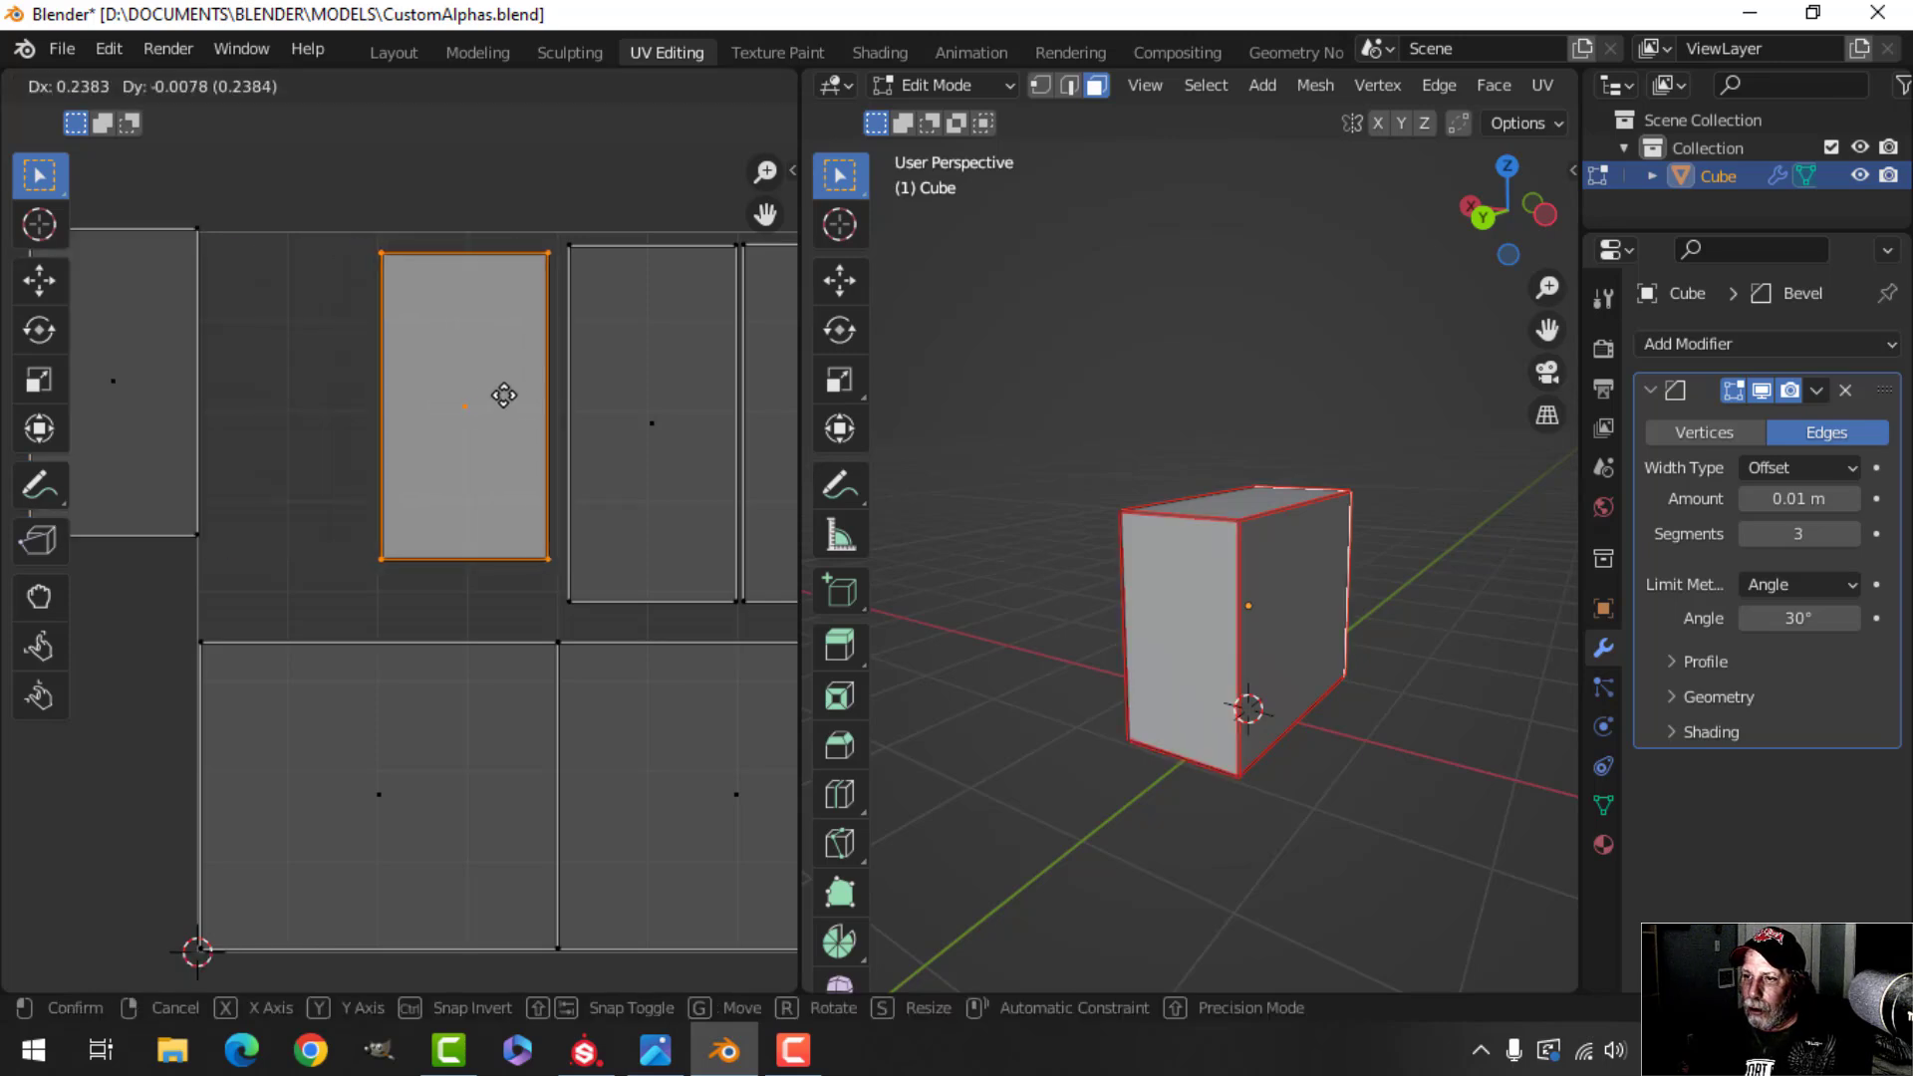
left_click(518, 409)
left_click(172, 385)
key("g")
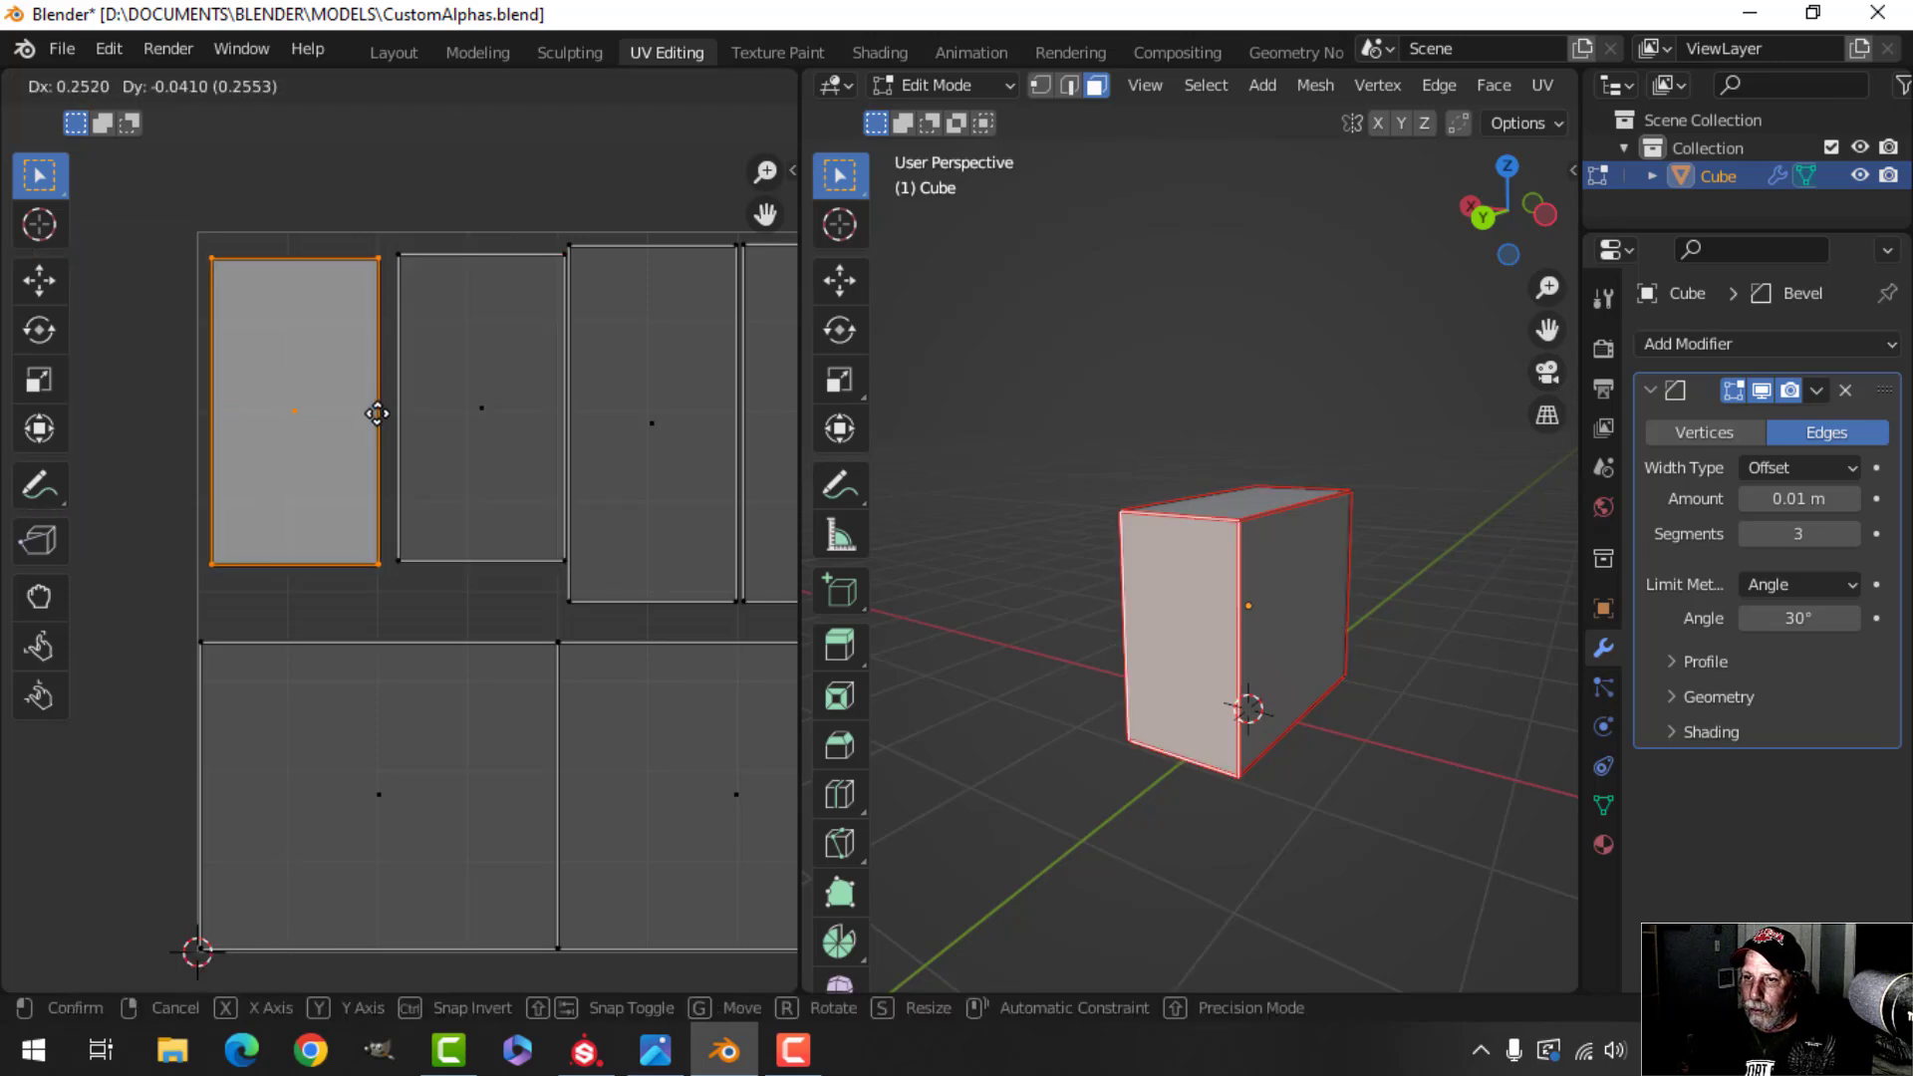
left_click(375, 414)
Export the UV layout with all islands selected and save the Blender file
scroll(516, 452, "down", 3)
key("a")
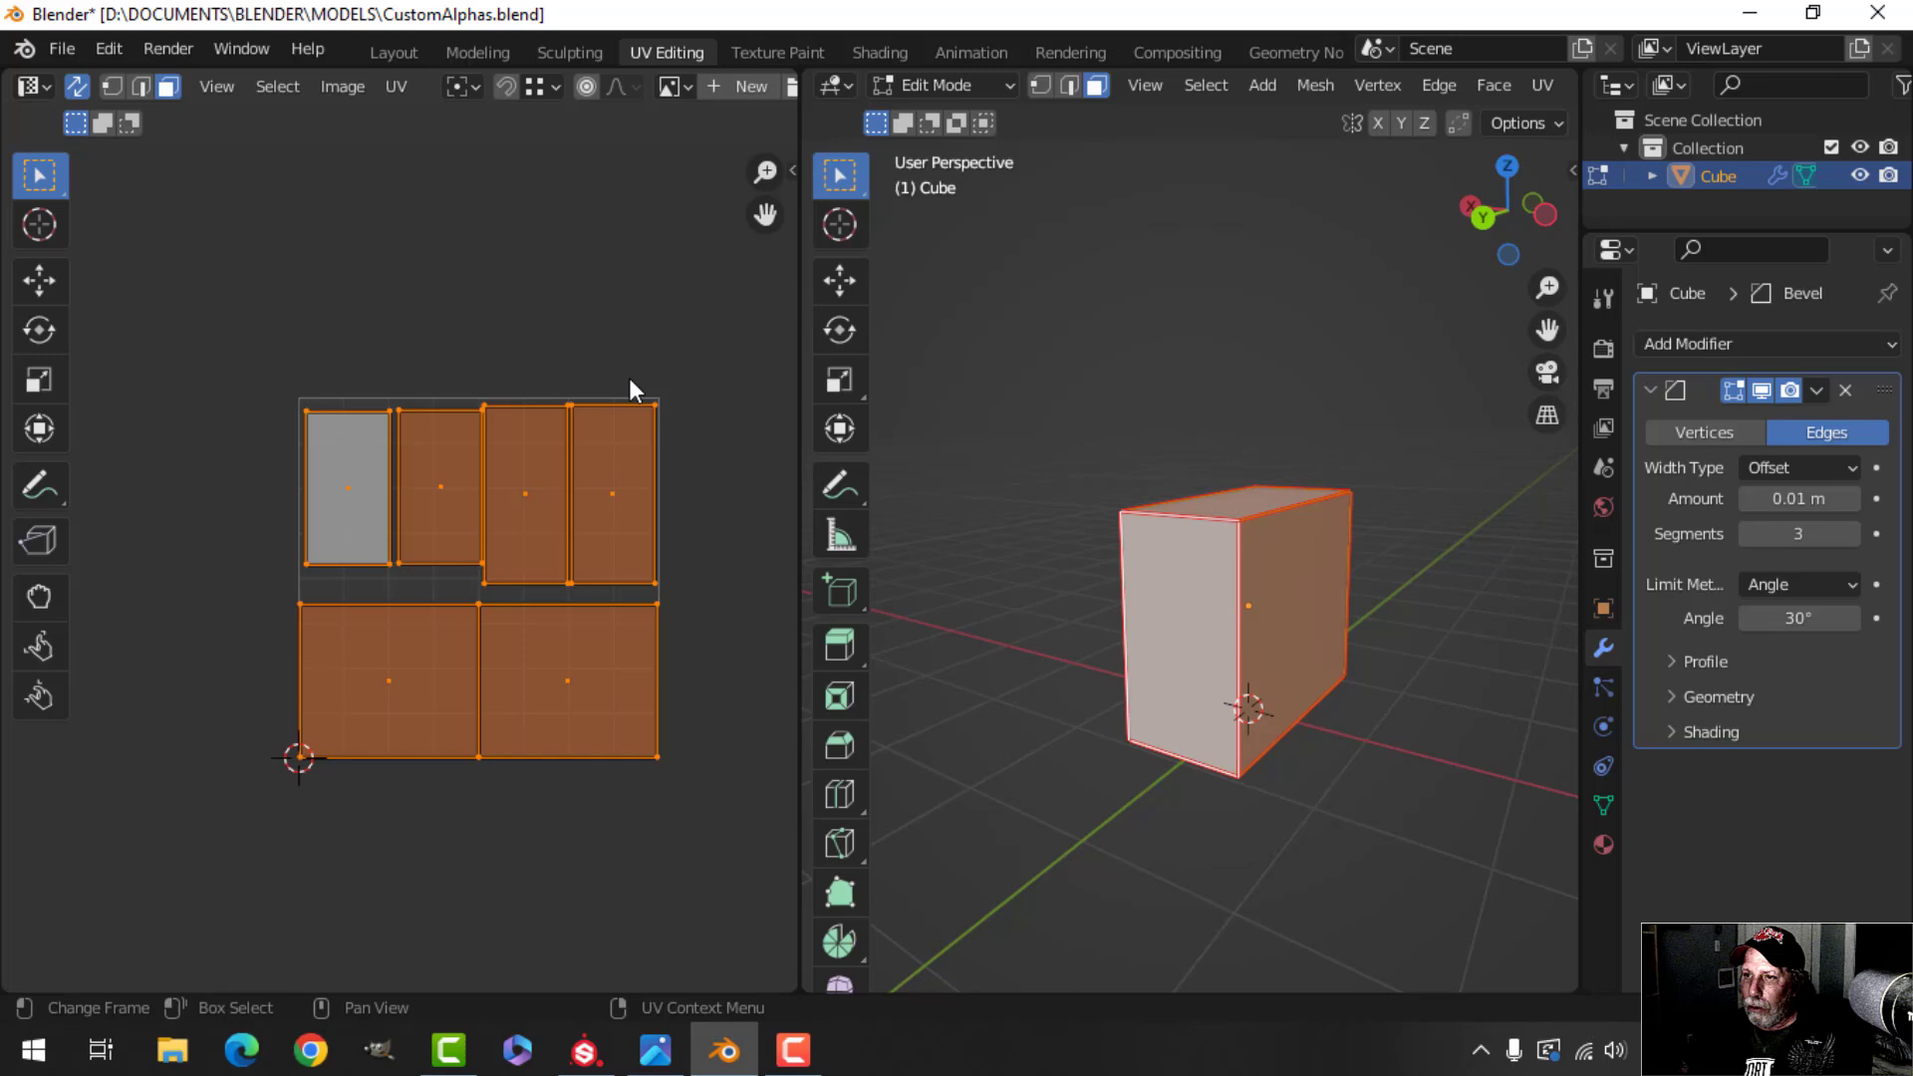
left_click(397, 92)
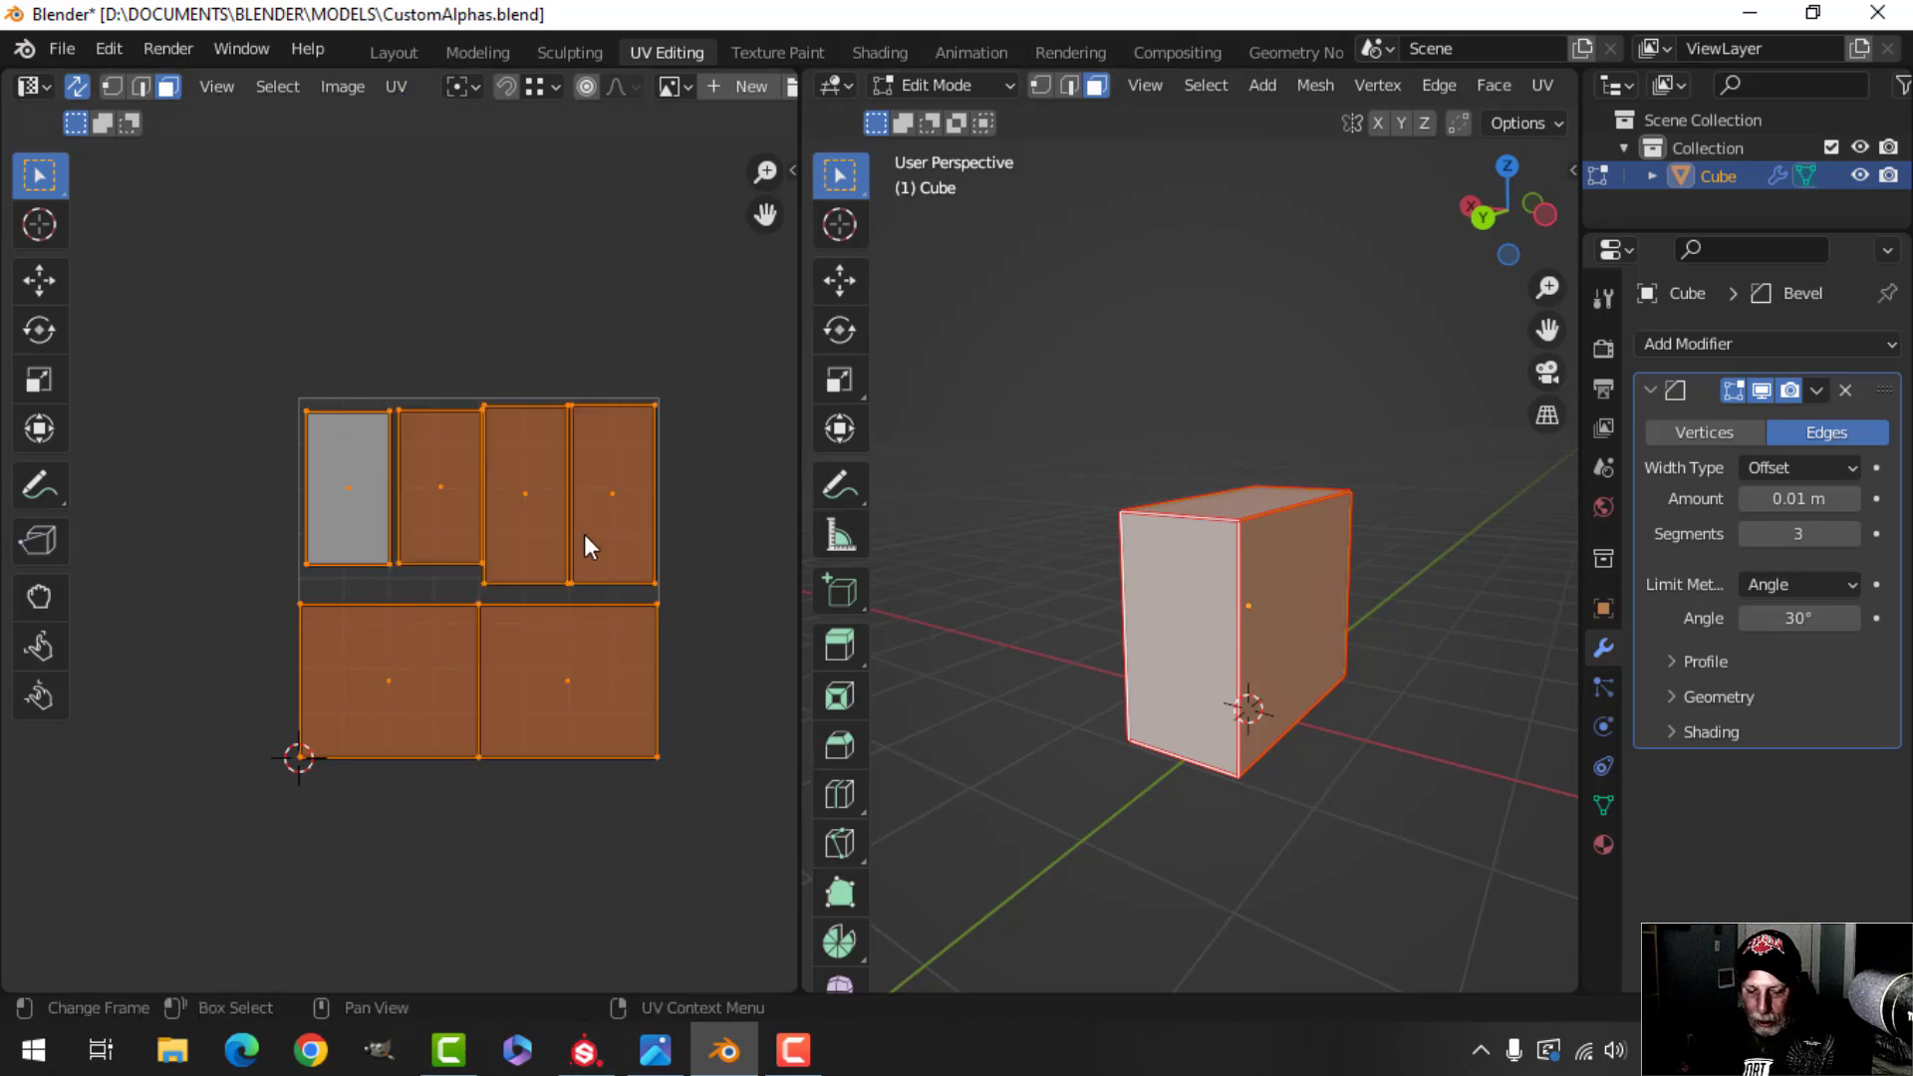
key("ctrl+s")
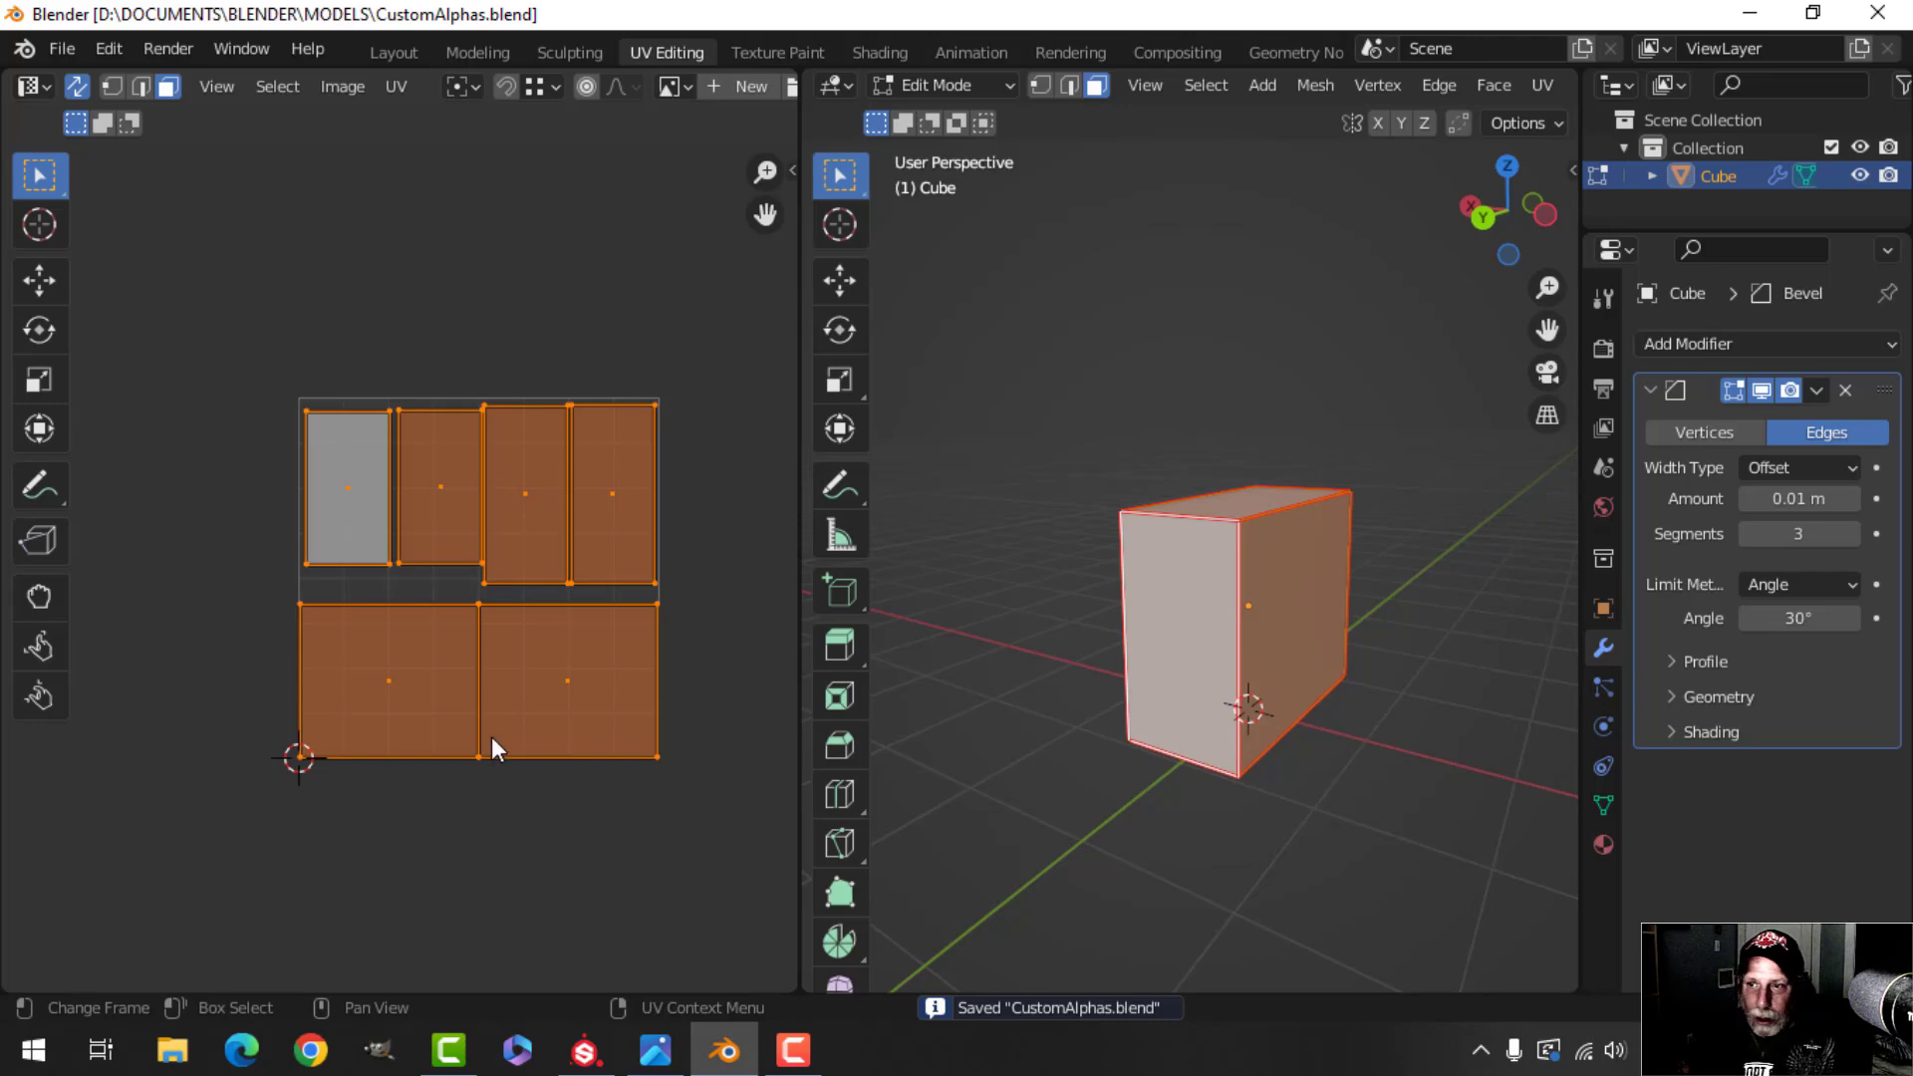
Switch to Macromedia Flash 8 and create a Flash document with dimensions of 1024 x 1024 pixels
left_click(1747, 16)
left_click(1769, 20)
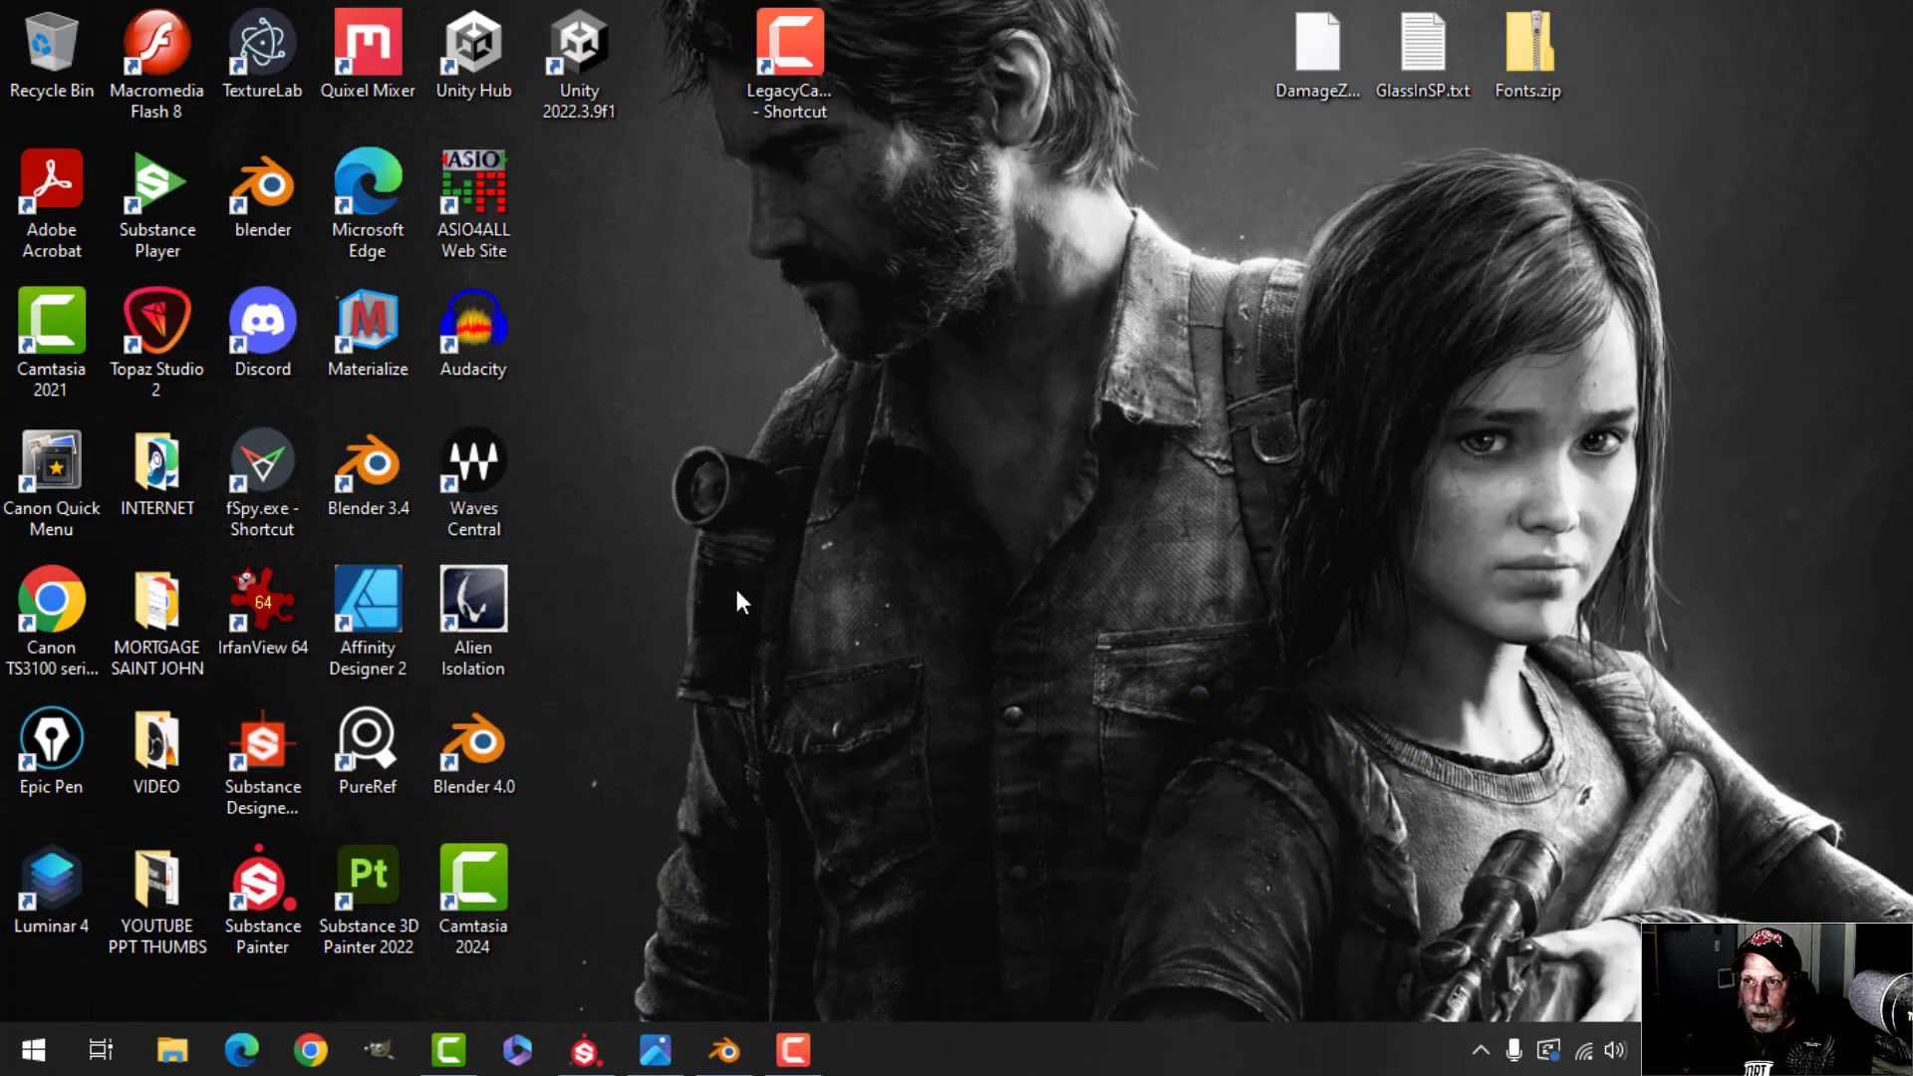
double_click(175, 75)
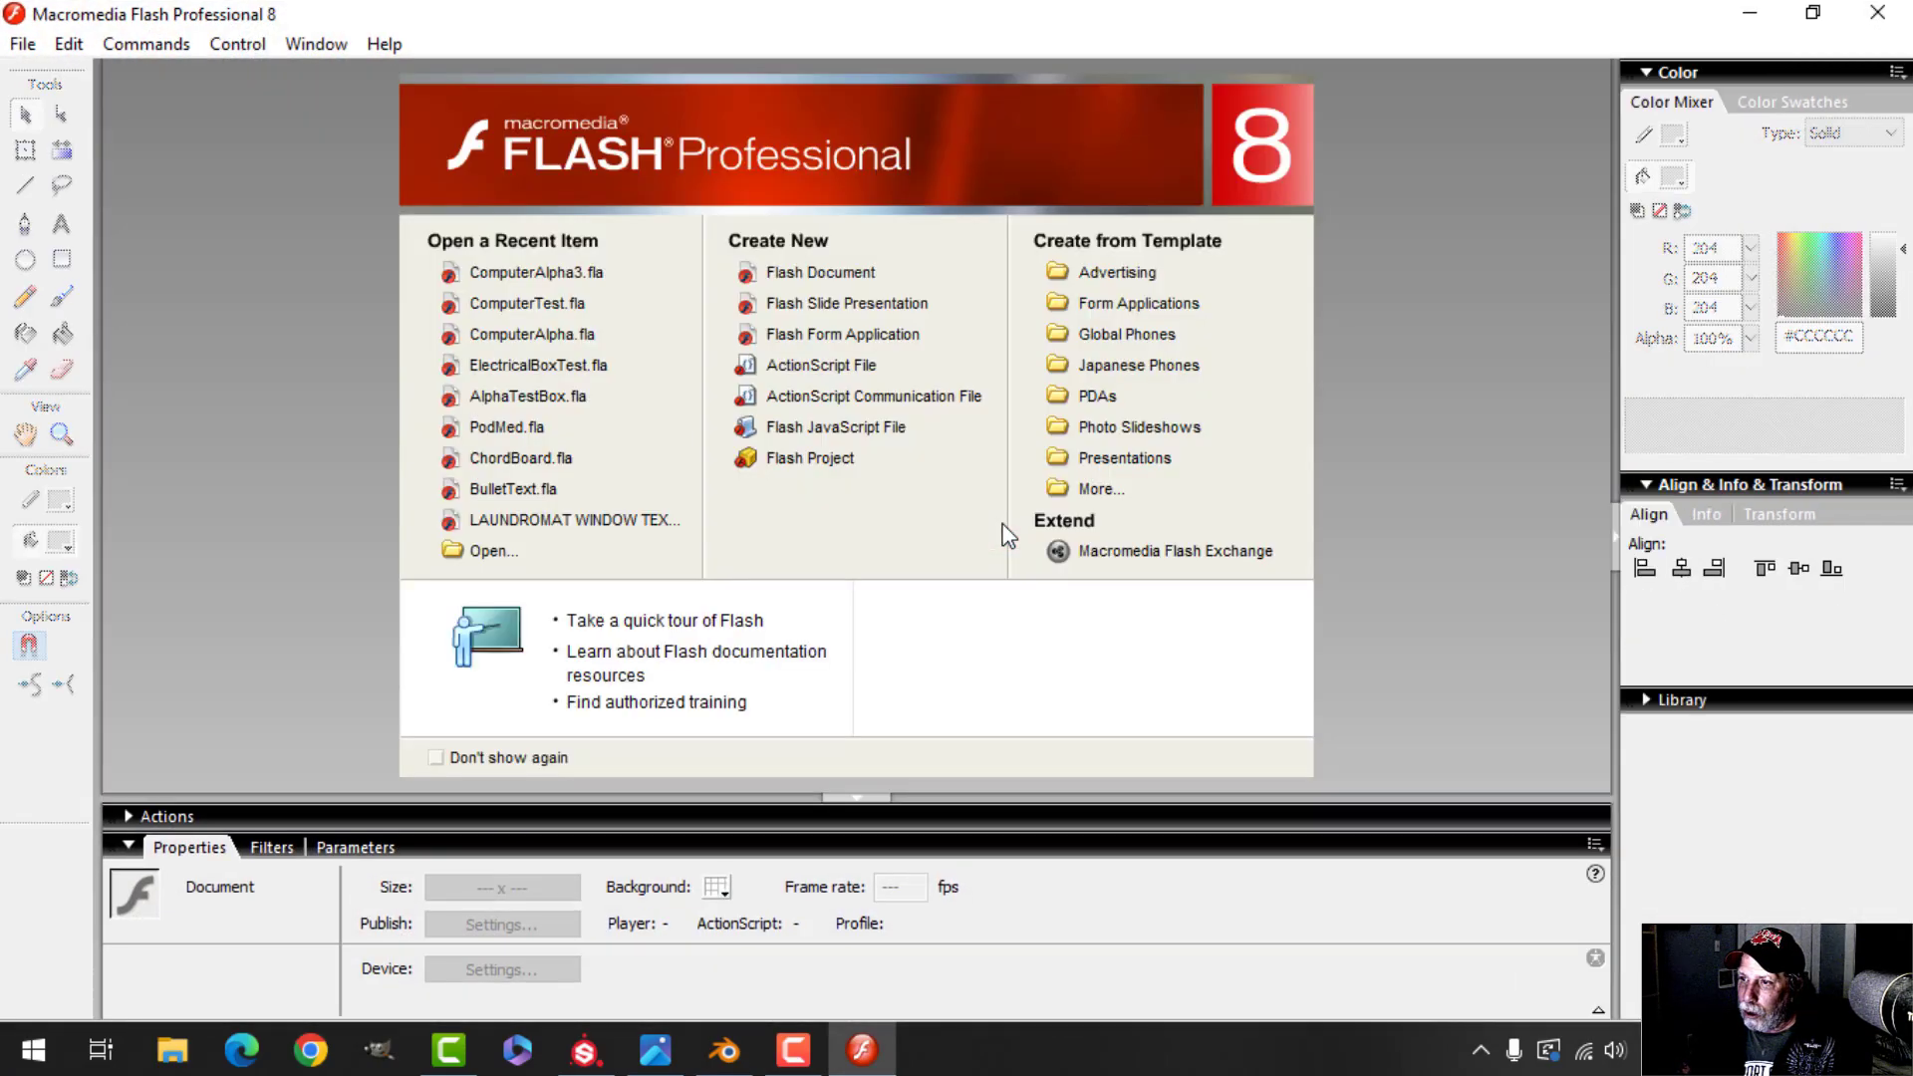
left_click(812, 275)
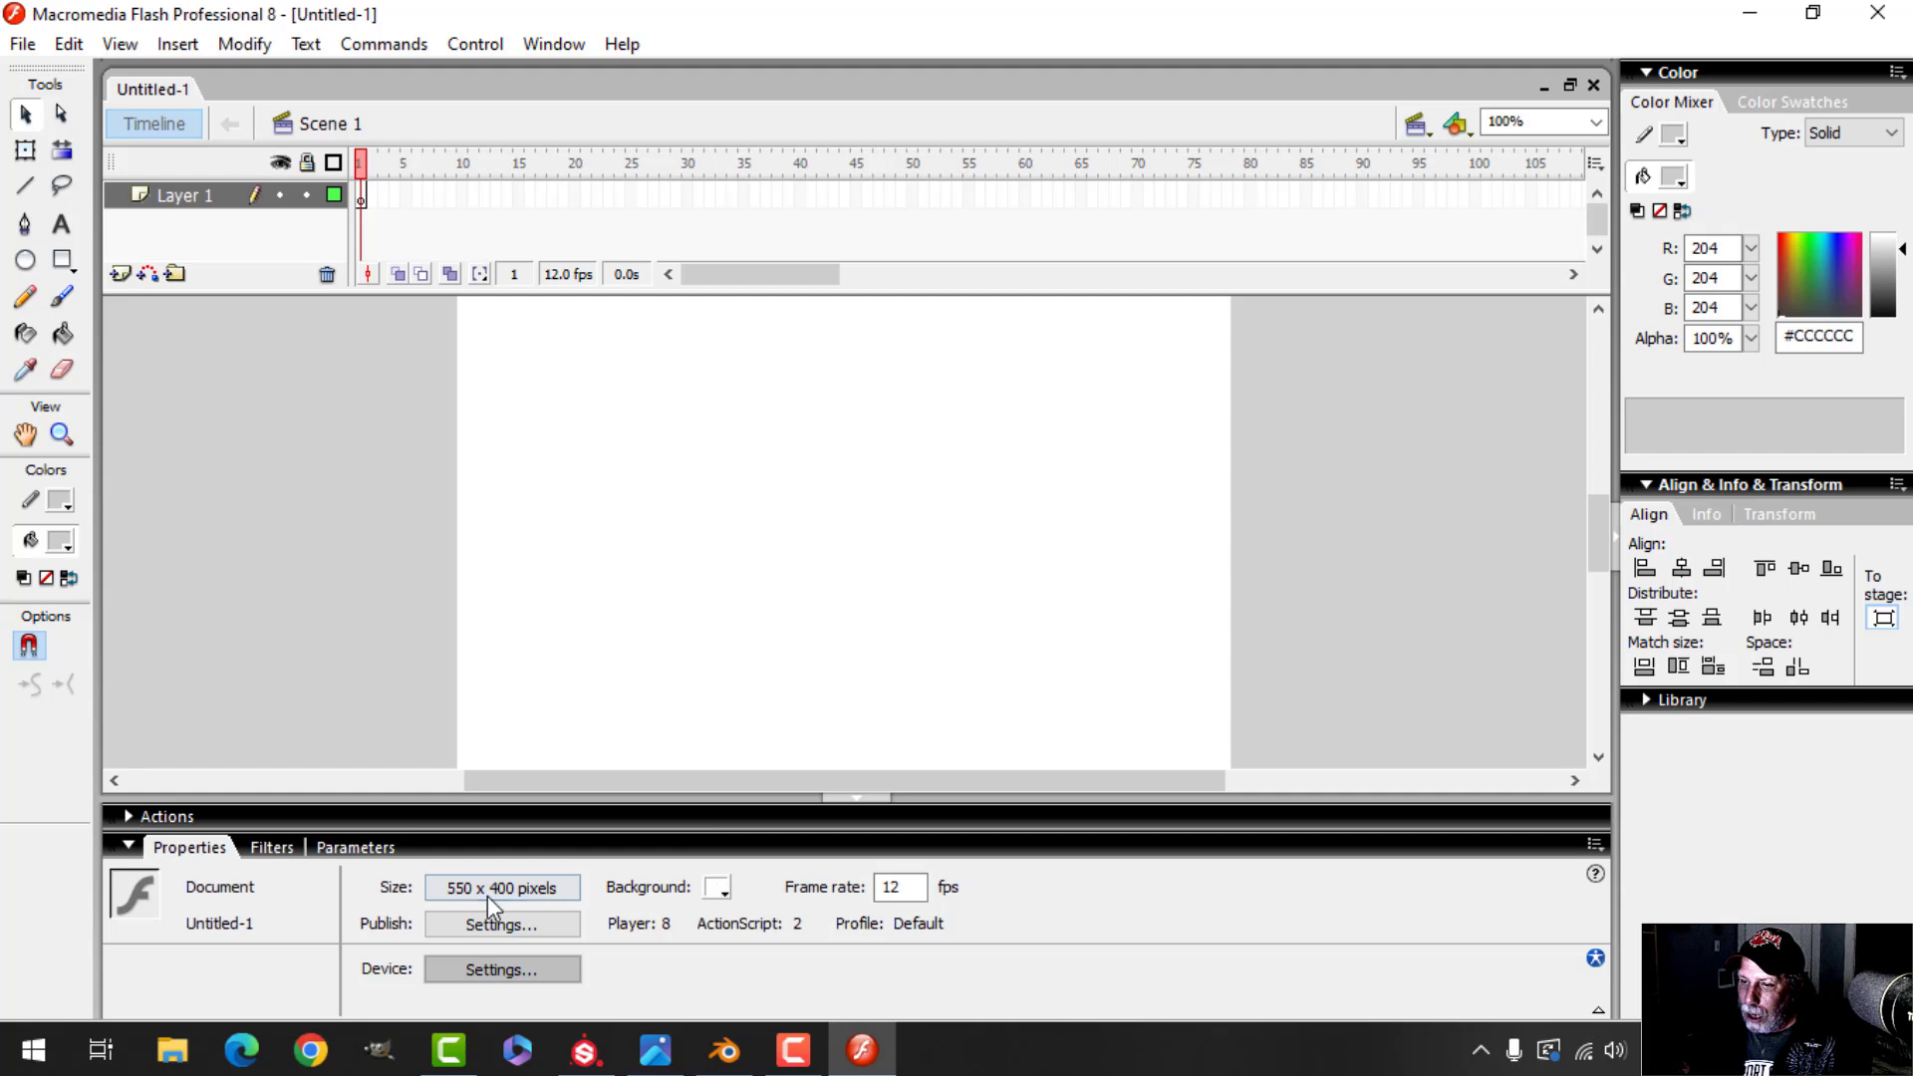
left_click(491, 902)
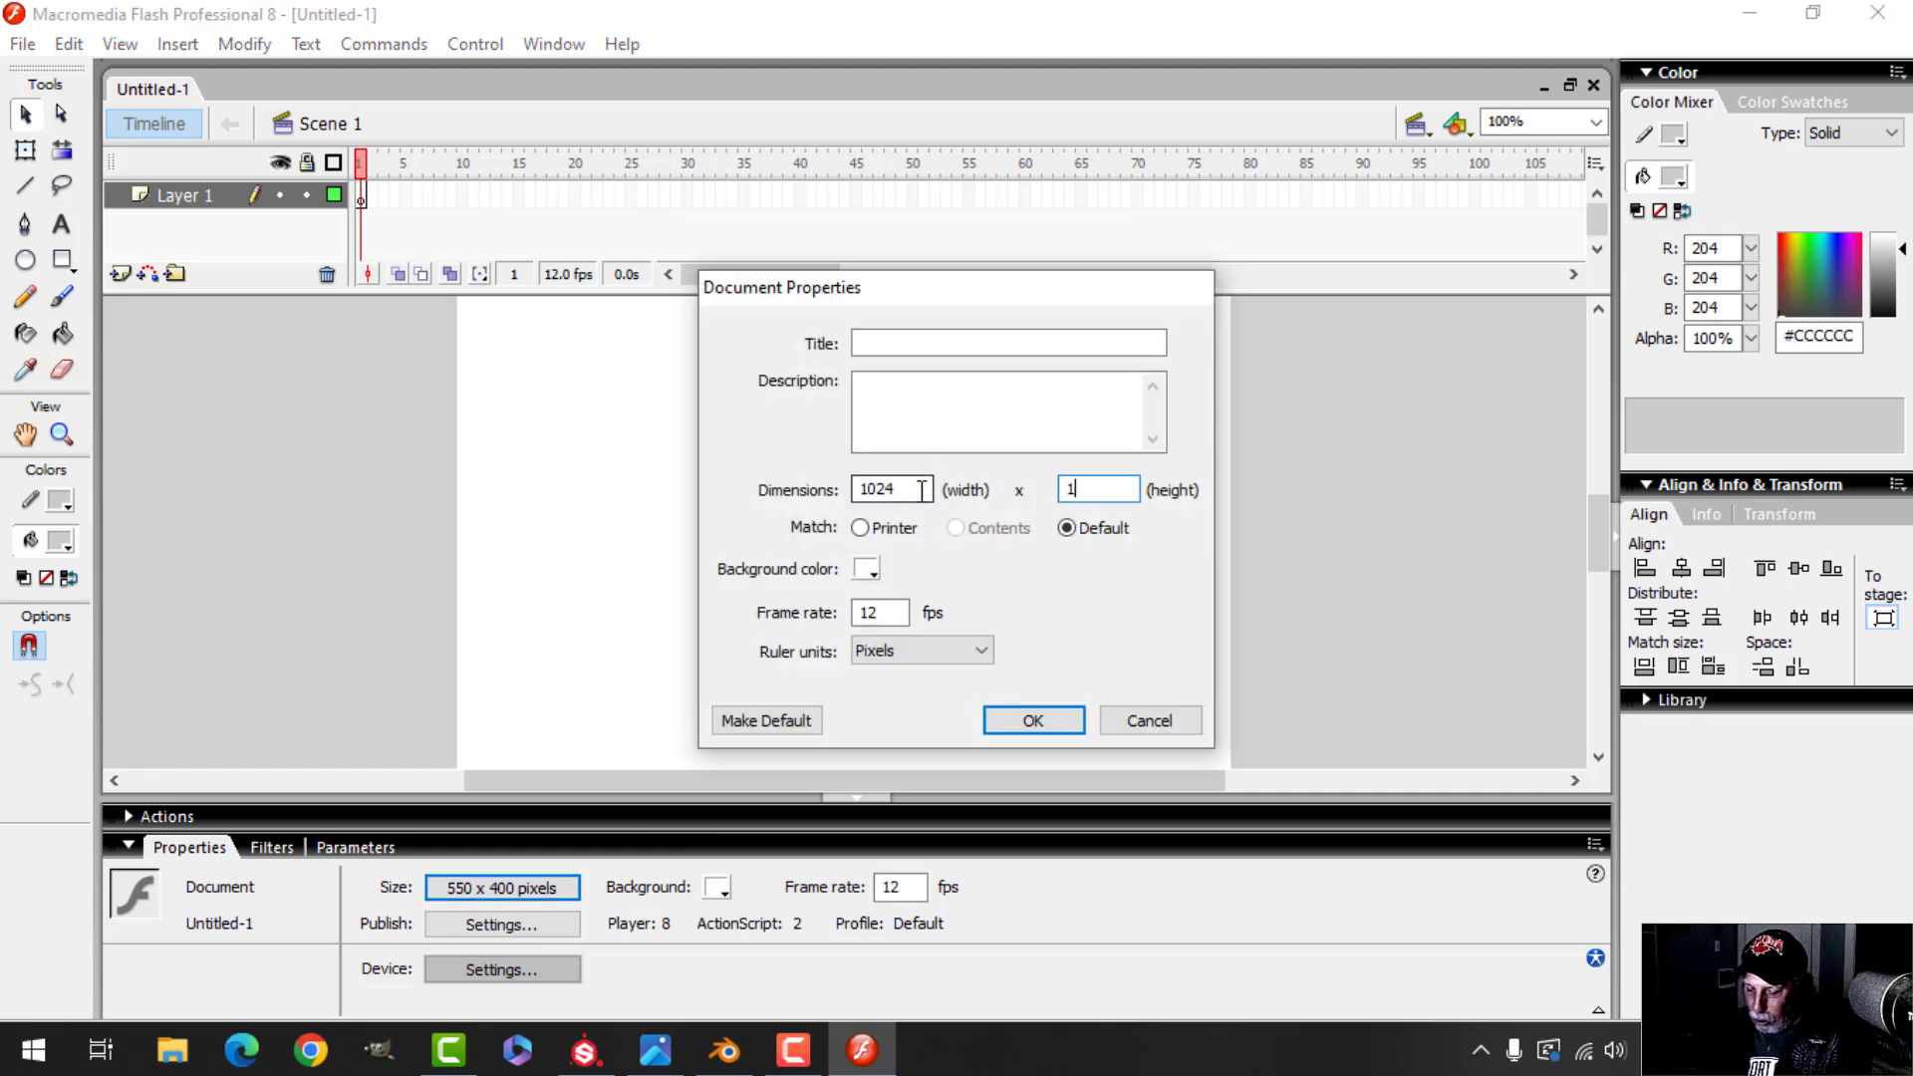
type("1024")
key("Return")
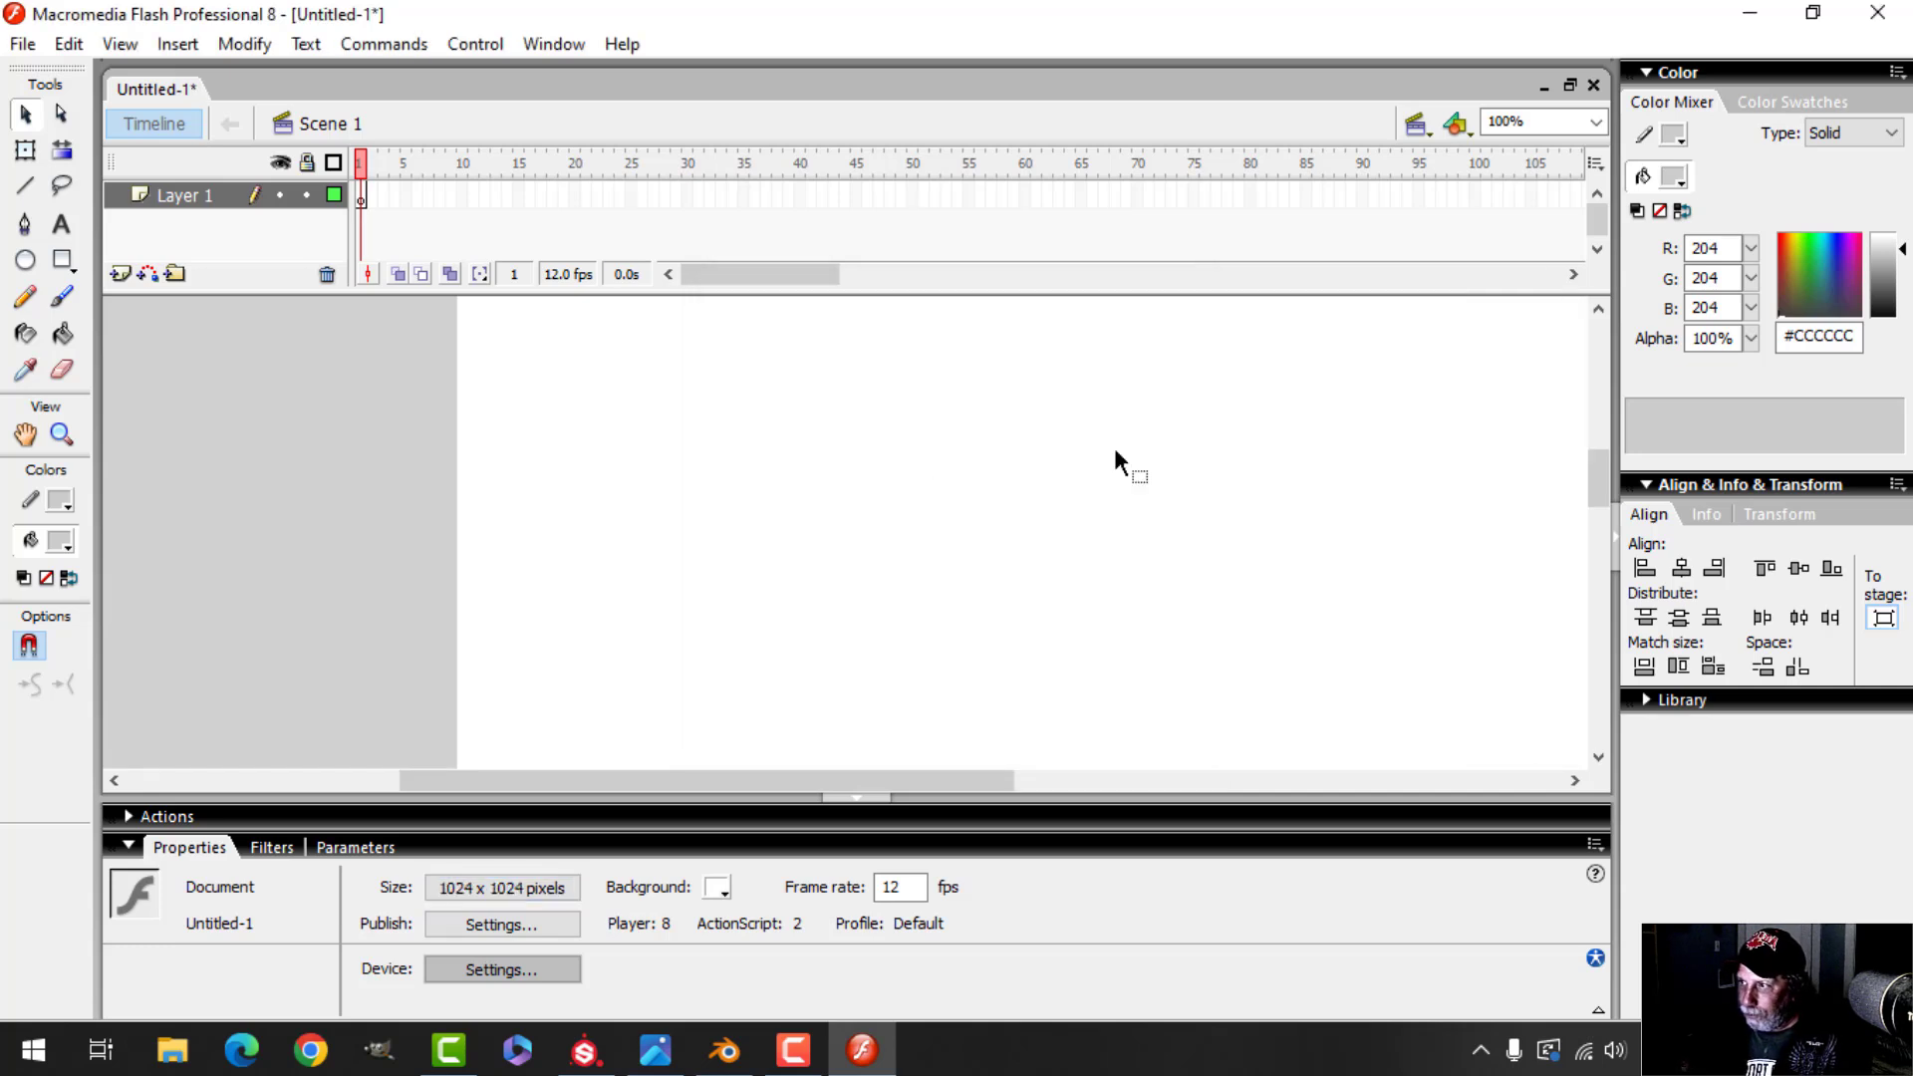
Import UVComputer.png from the EXPORT CUSTOM ALPHAS folder onto the stage and select the placed bitmap
left_click(1595, 122)
left_click(1522, 160)
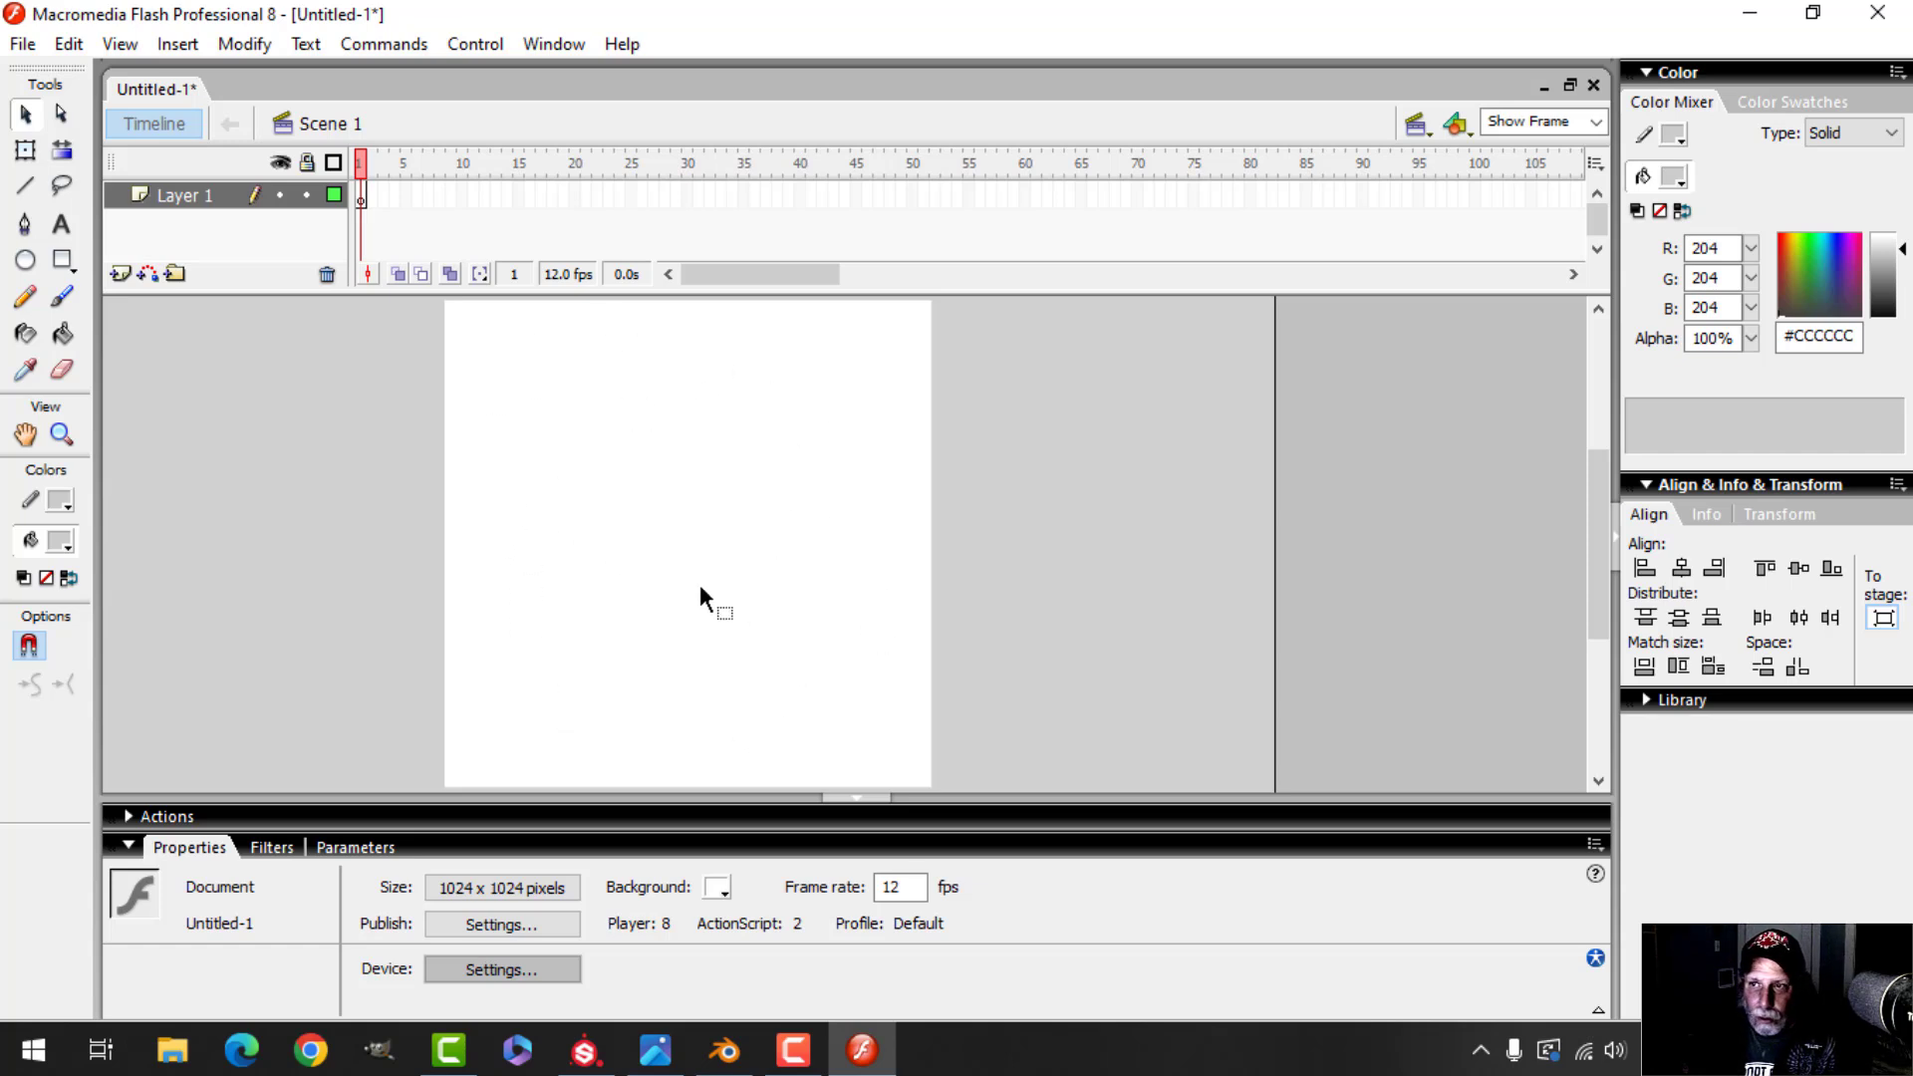
left_click(21, 45)
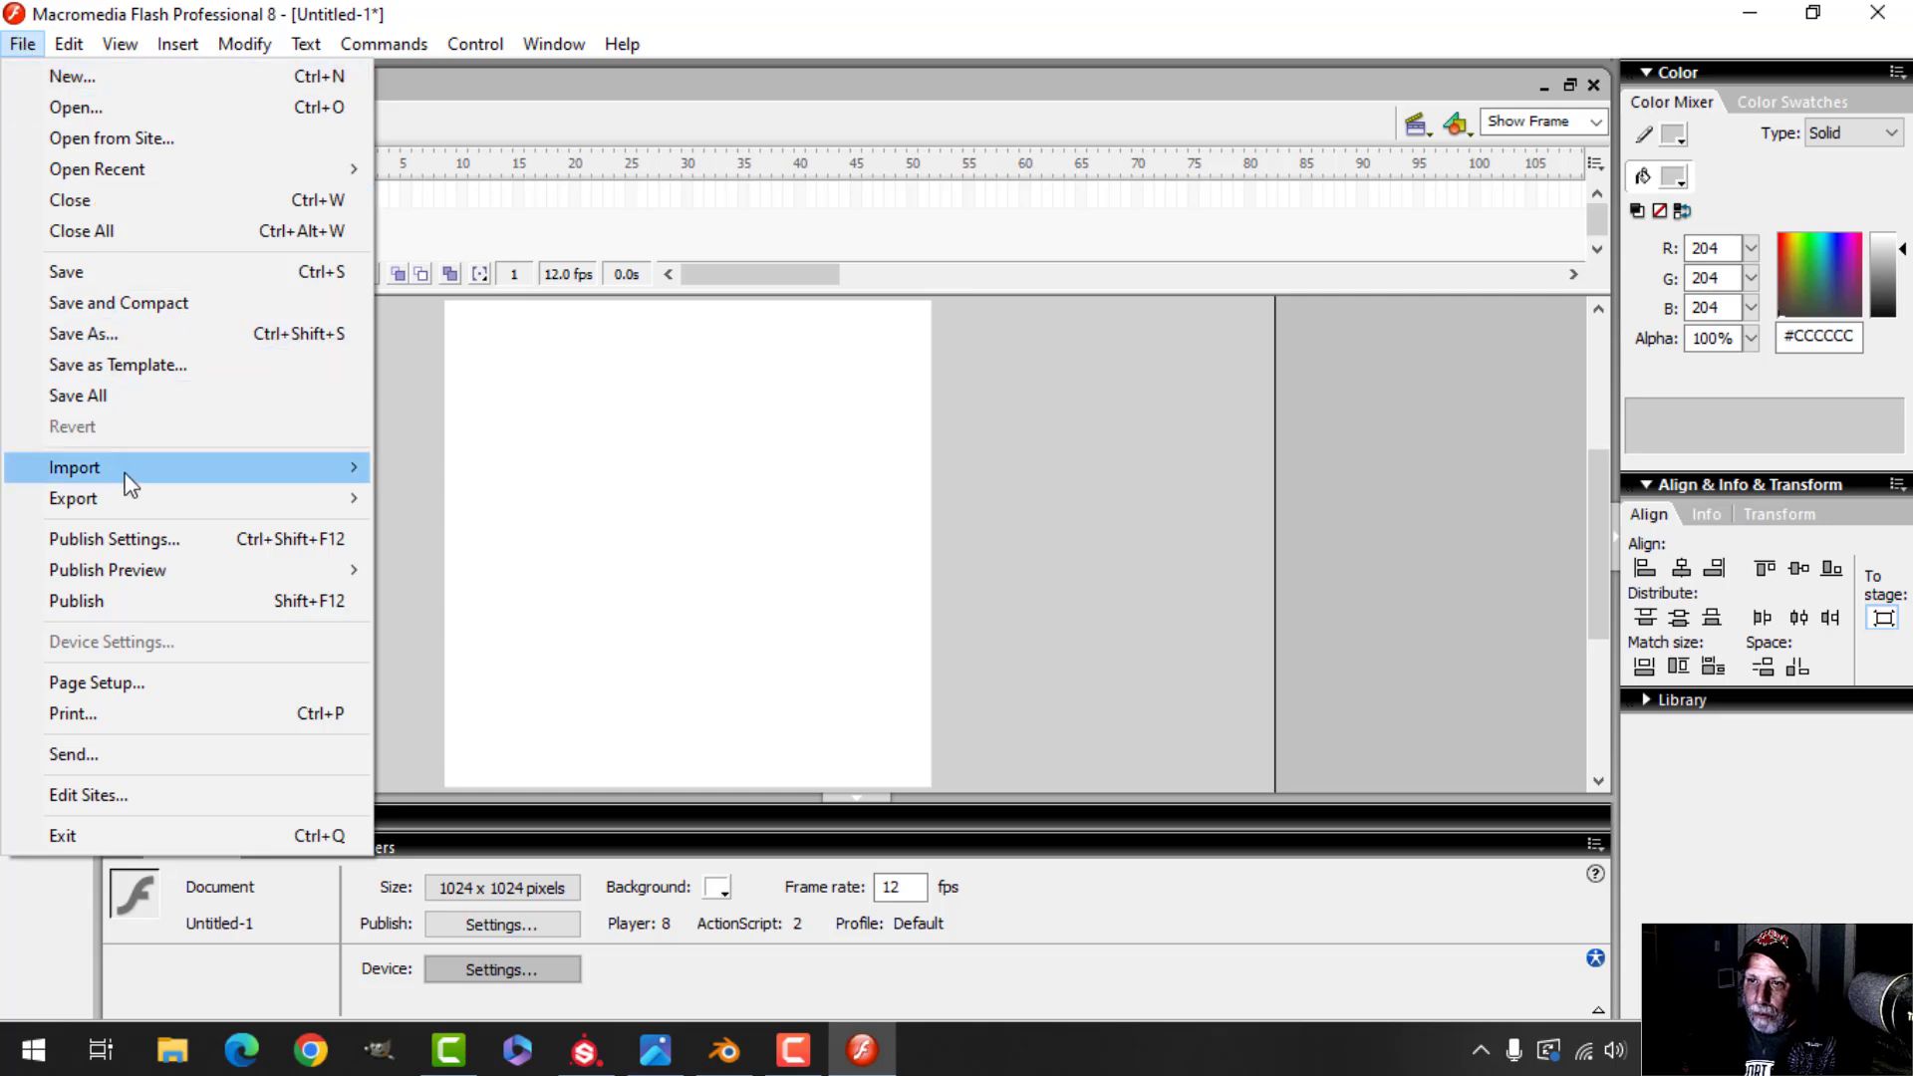
mouse_move(129, 478)
left_click(503, 466)
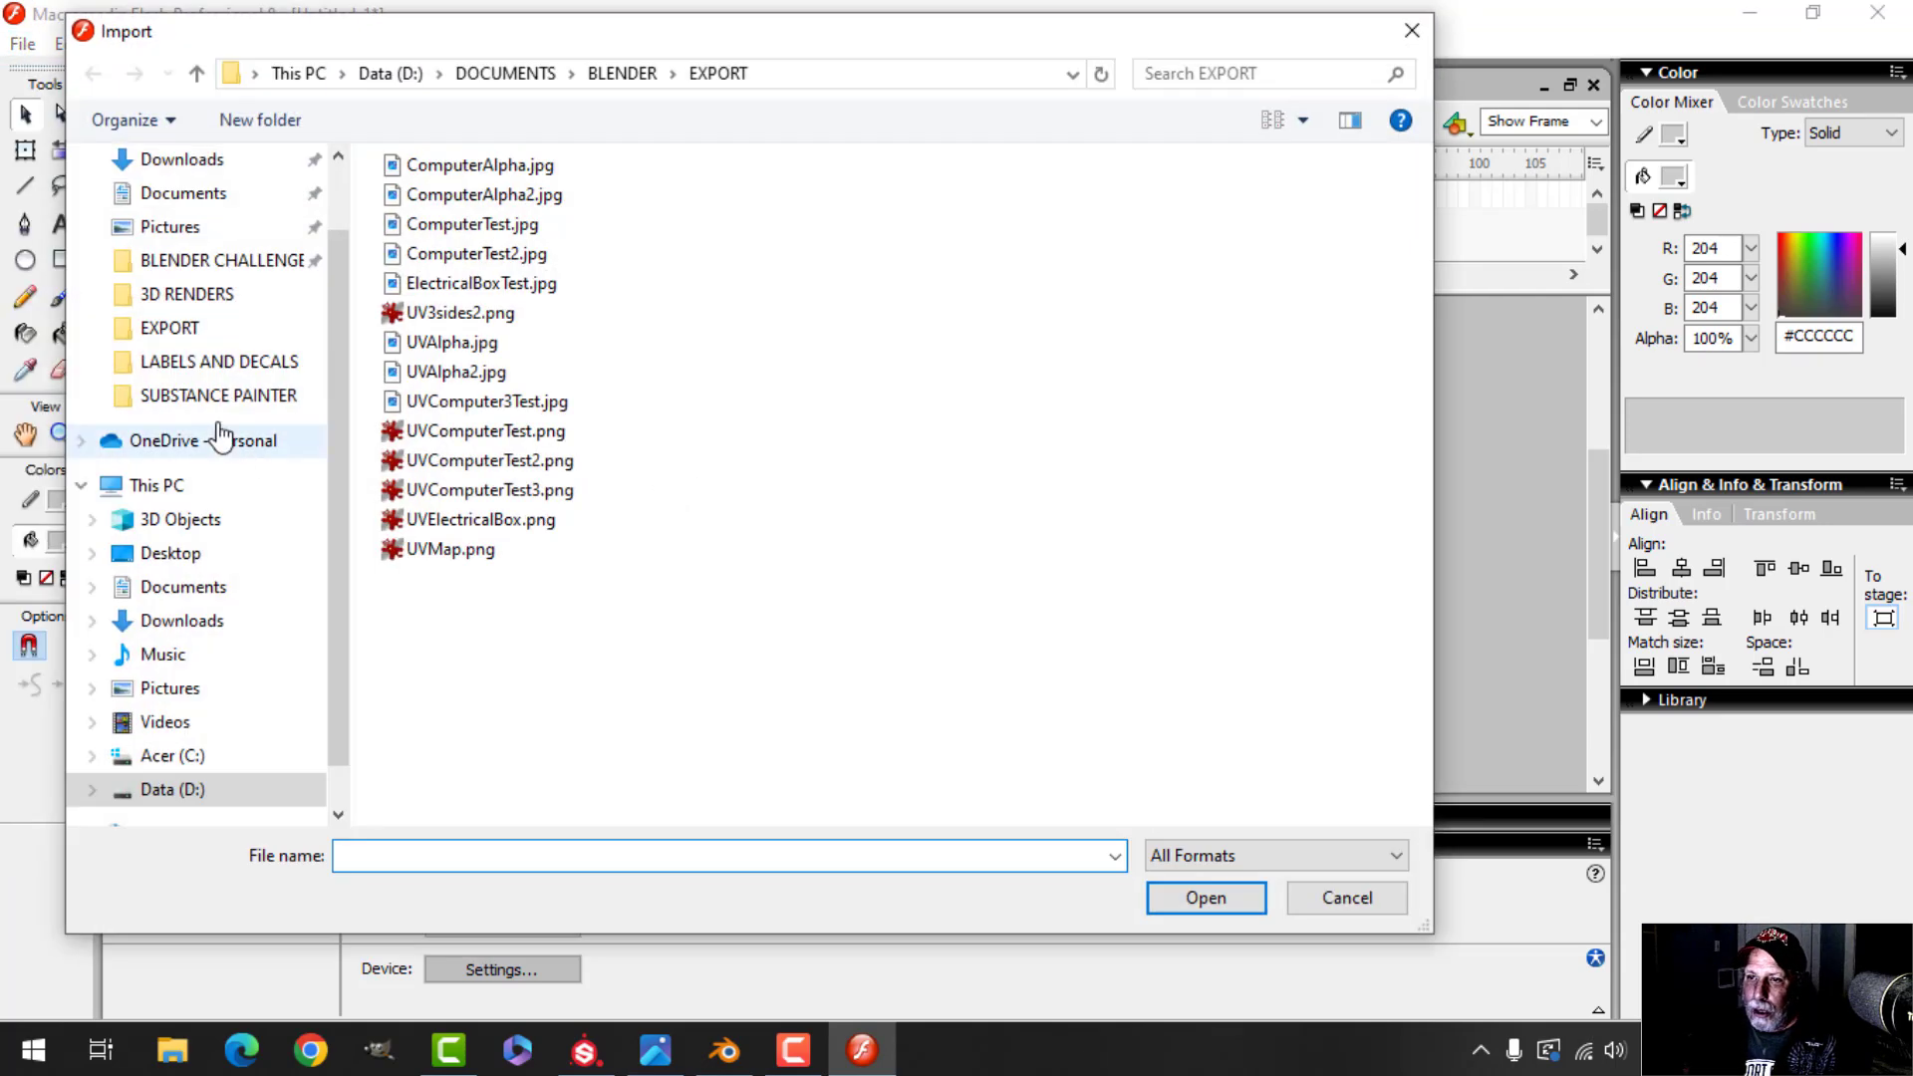
left_click(170, 327)
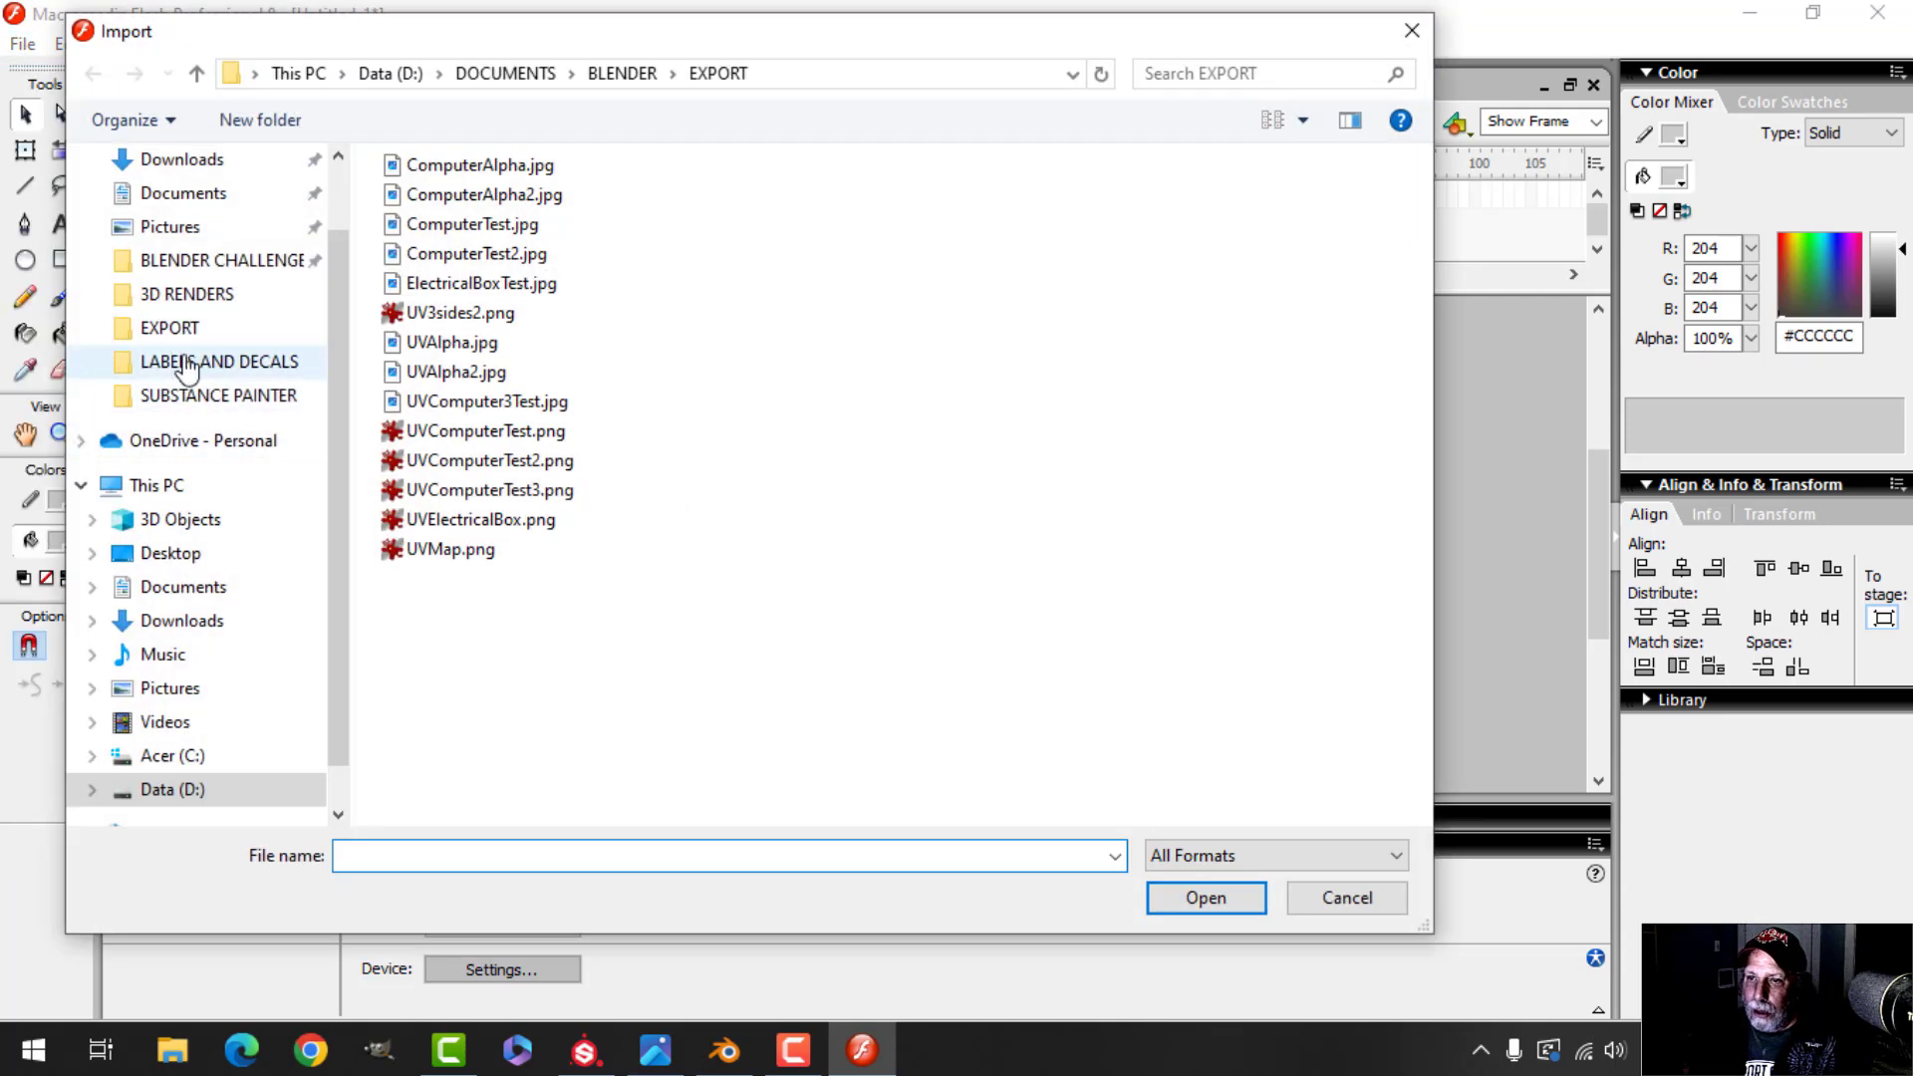
left_click(616, 74)
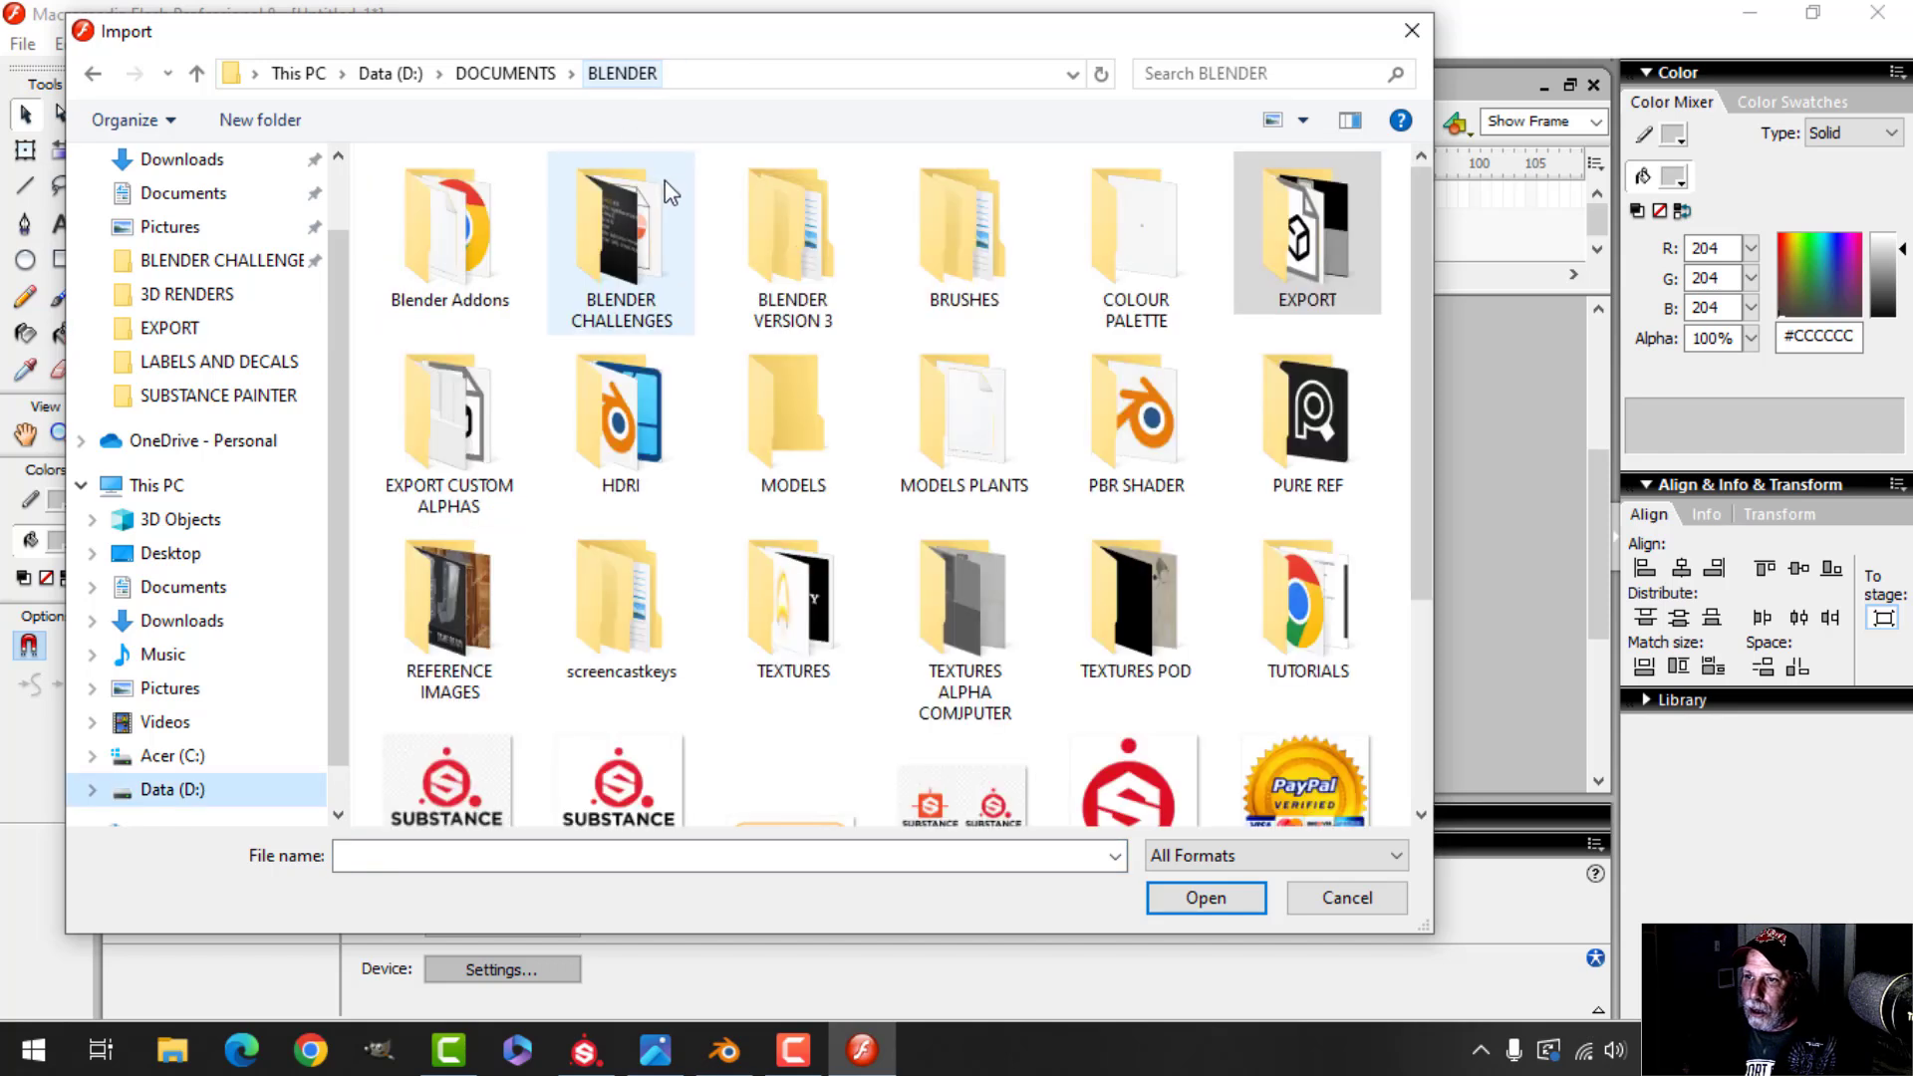
double_click(451, 451)
left_click(483, 309)
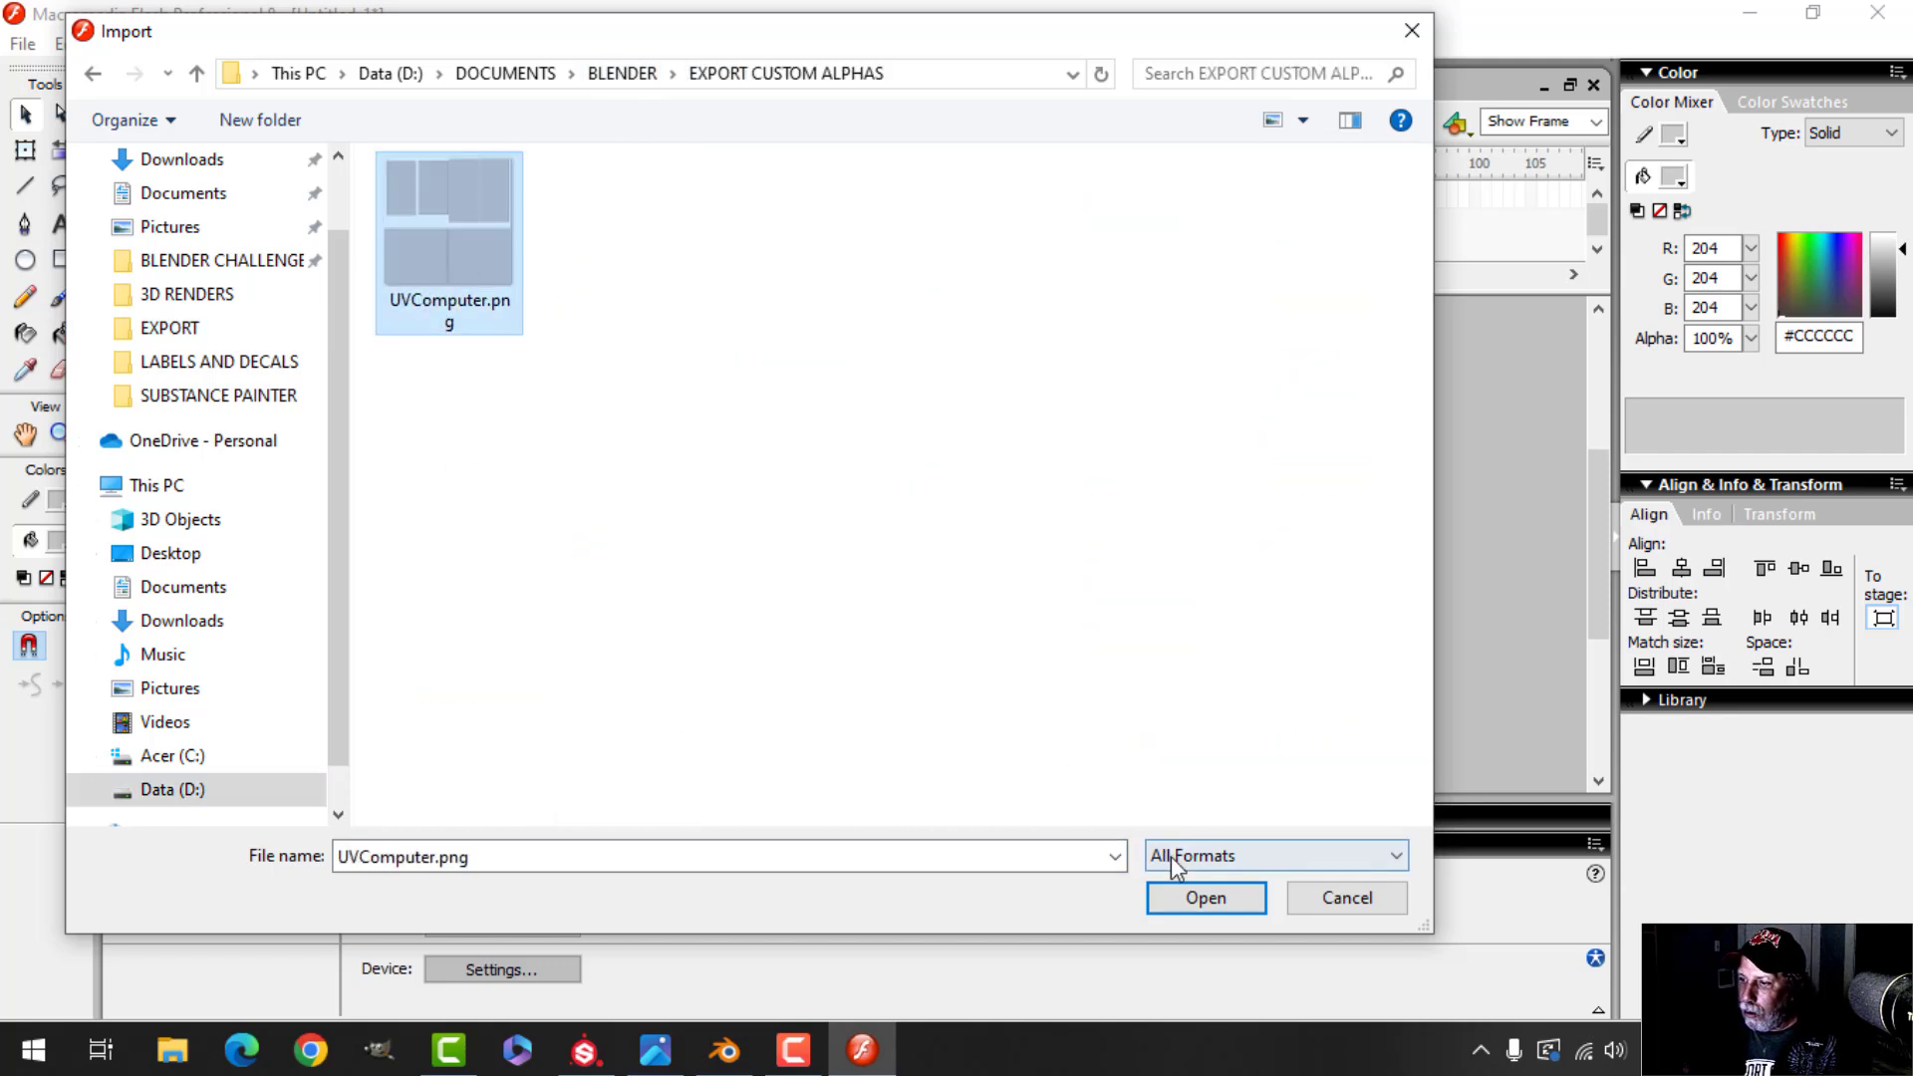
left_click(1192, 901)
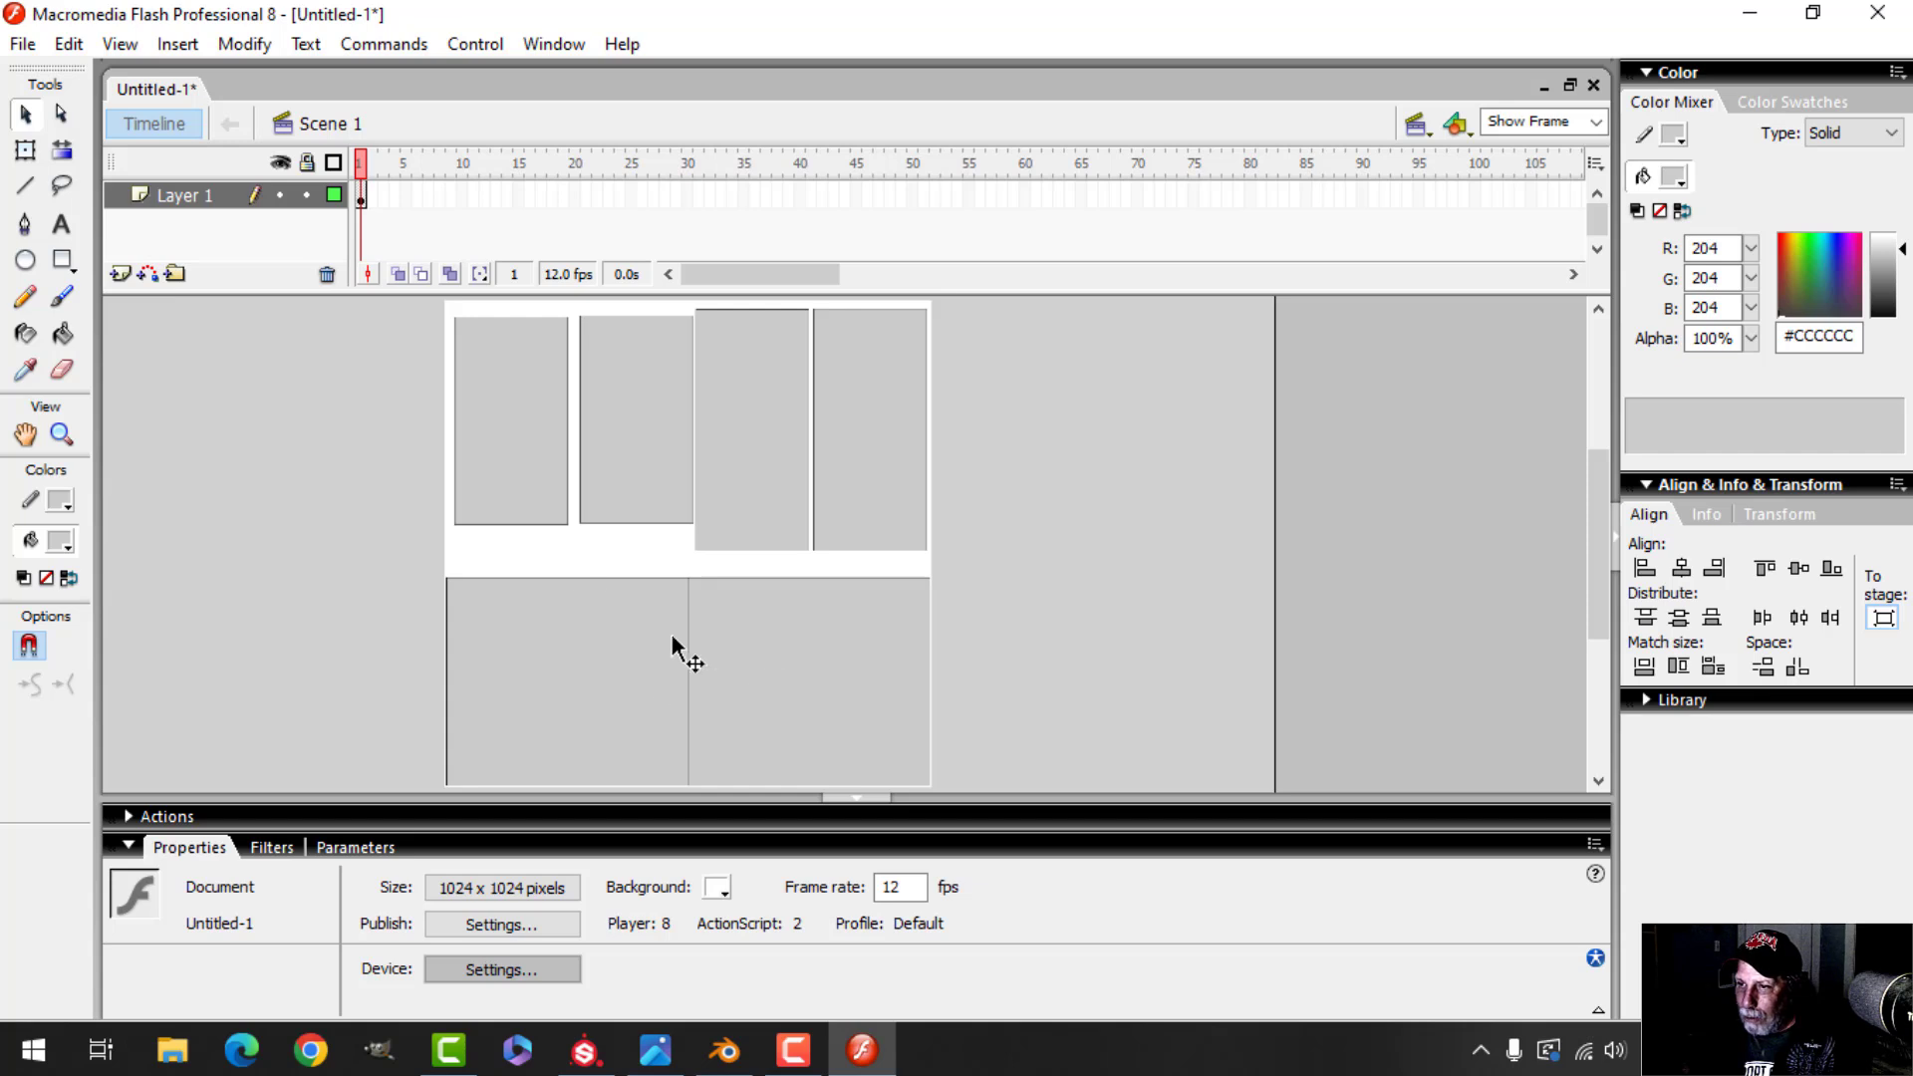
left_click(875, 468)
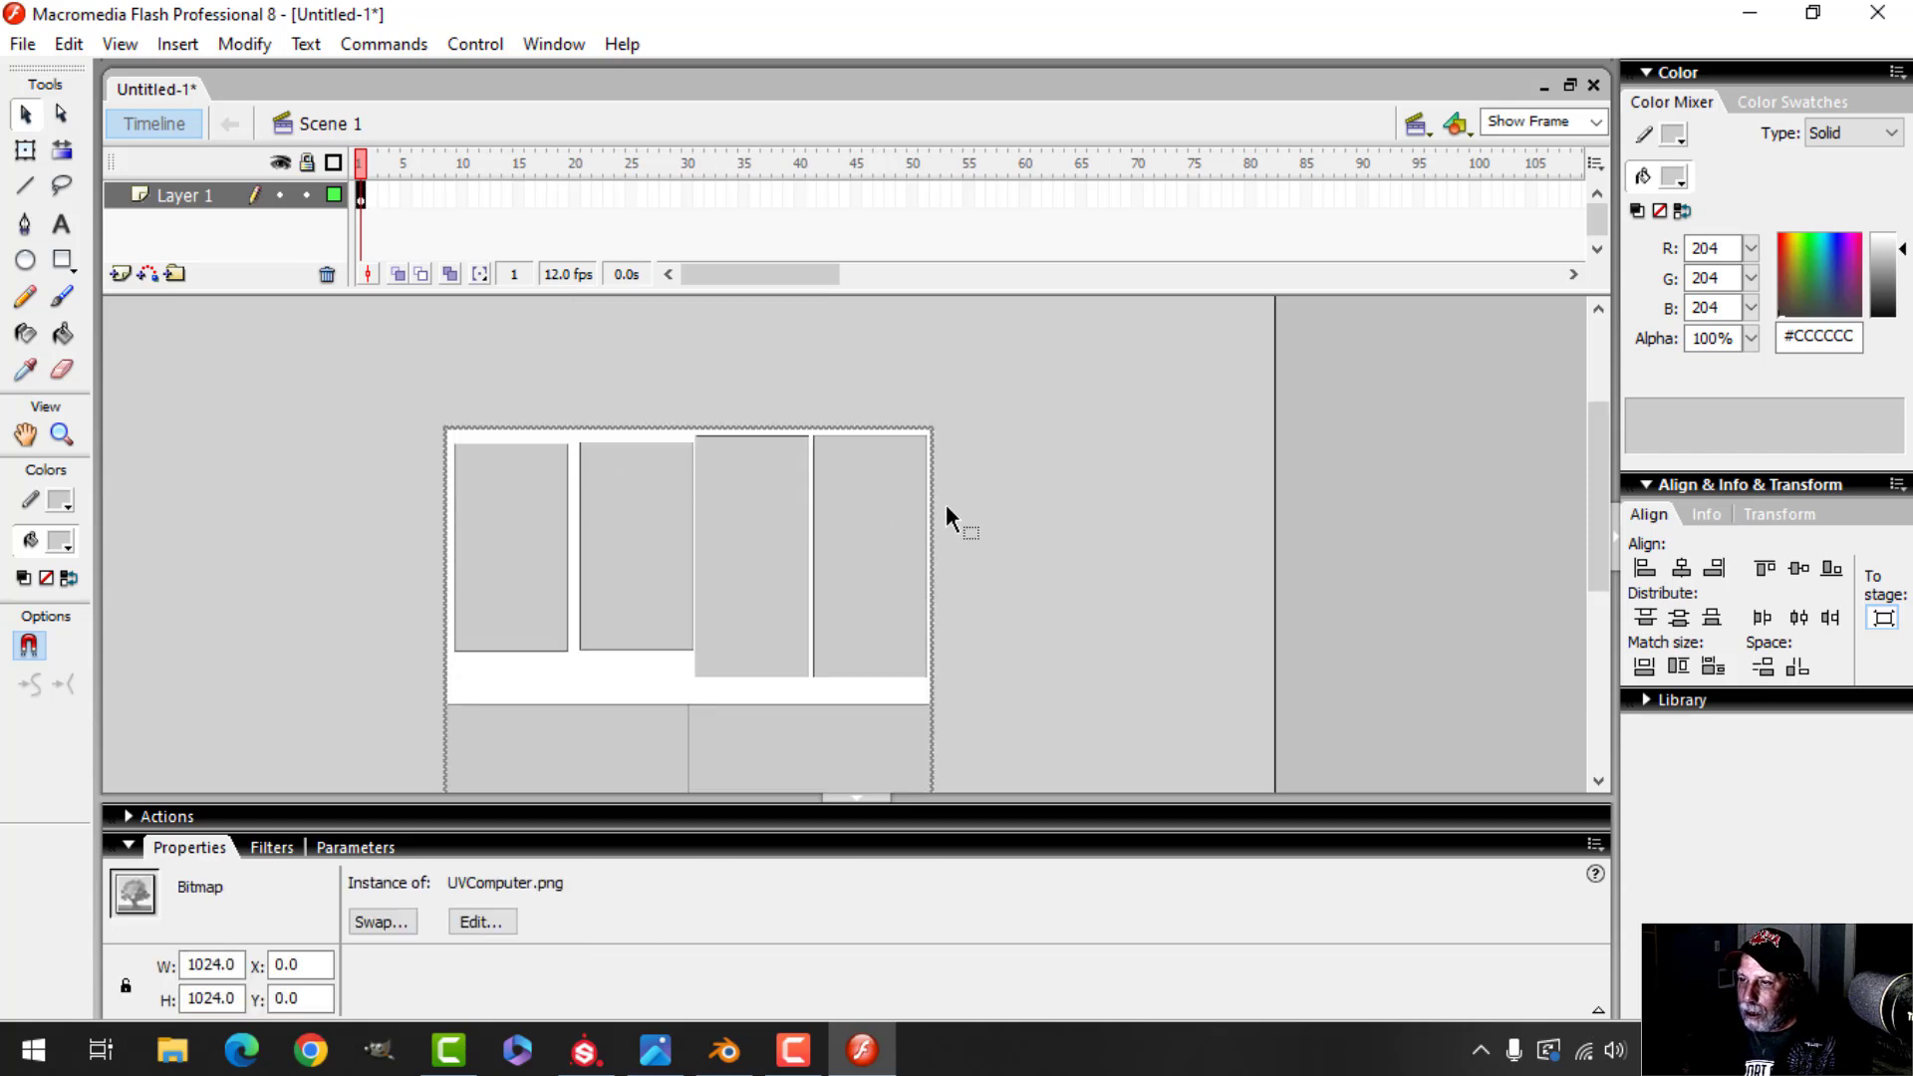
Rename the bitmap's layer to UV and insert a new layer above it
left_click(209, 197)
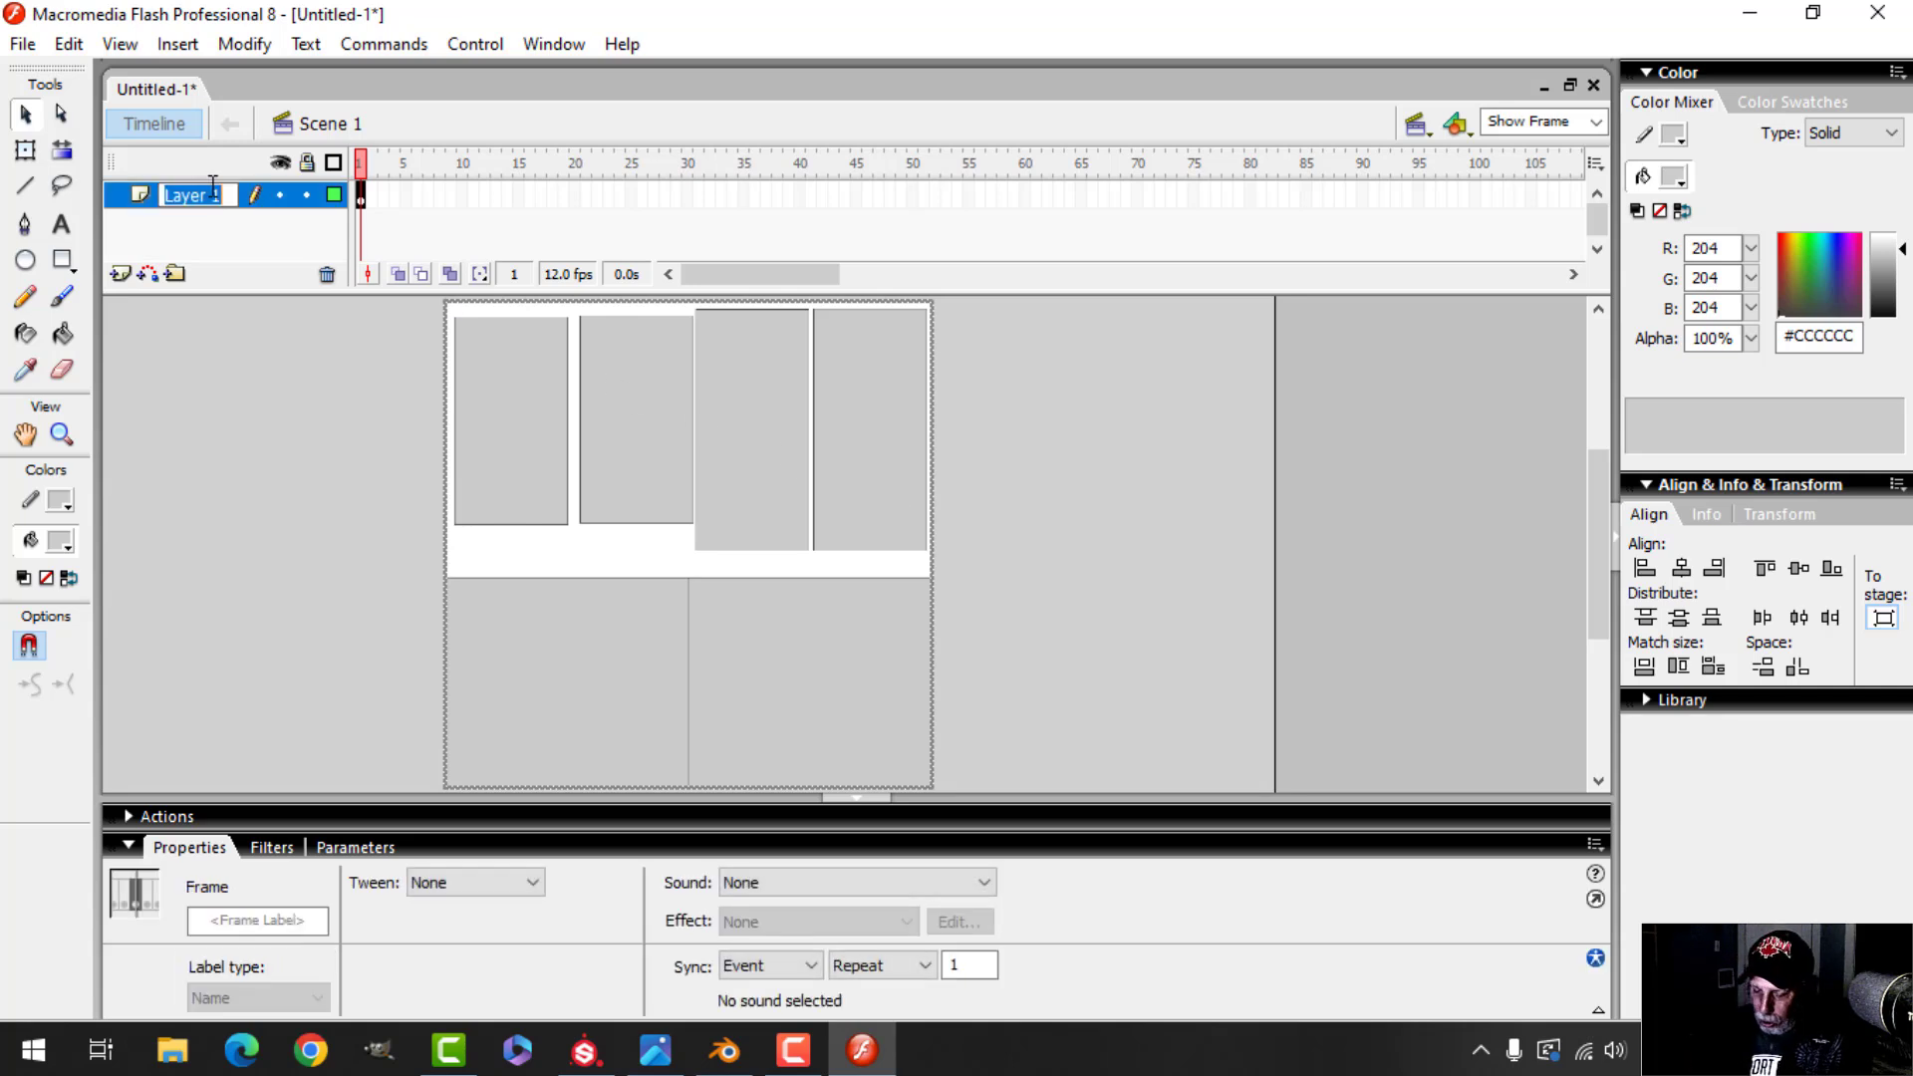
double_click(179, 196)
type("UV")
key("Return")
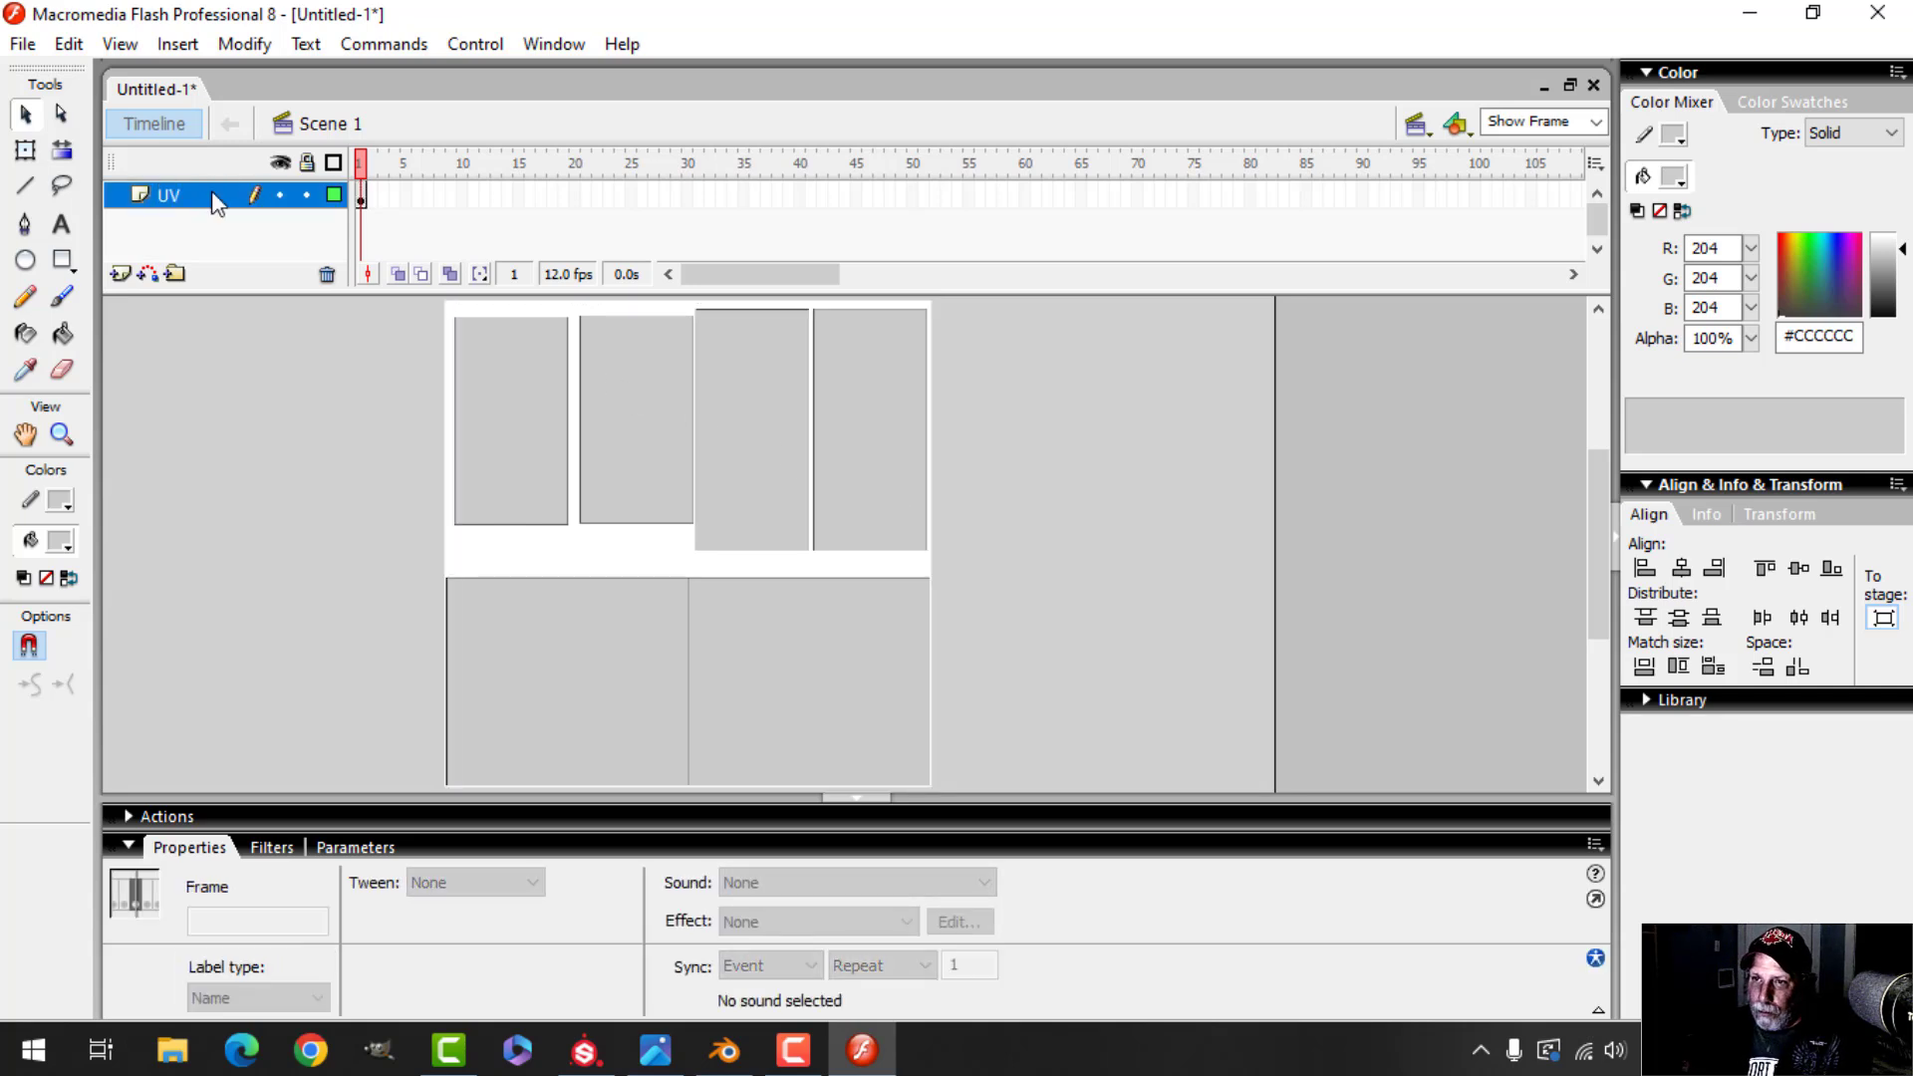
left_click(120, 273)
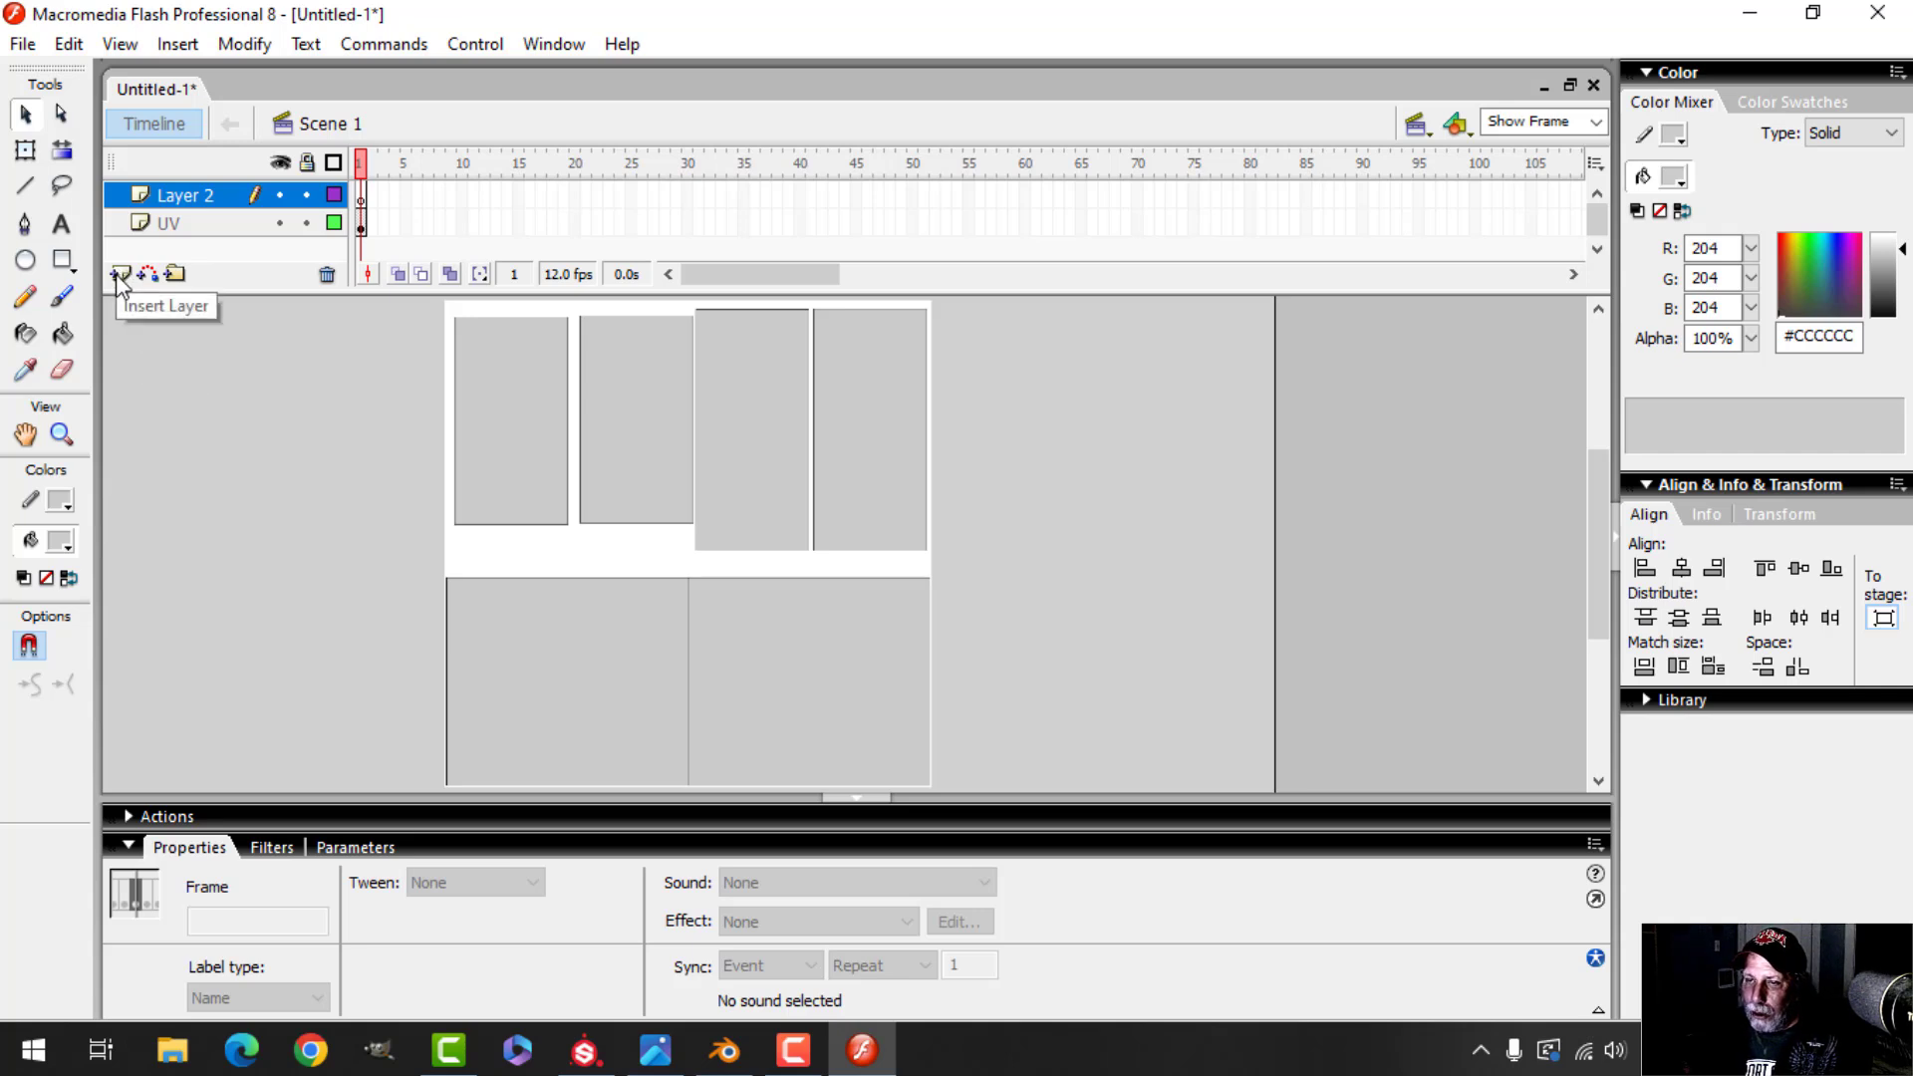
Activate the Rectangle tool with no fill and a red #E12431 stroke
left_click(62, 260)
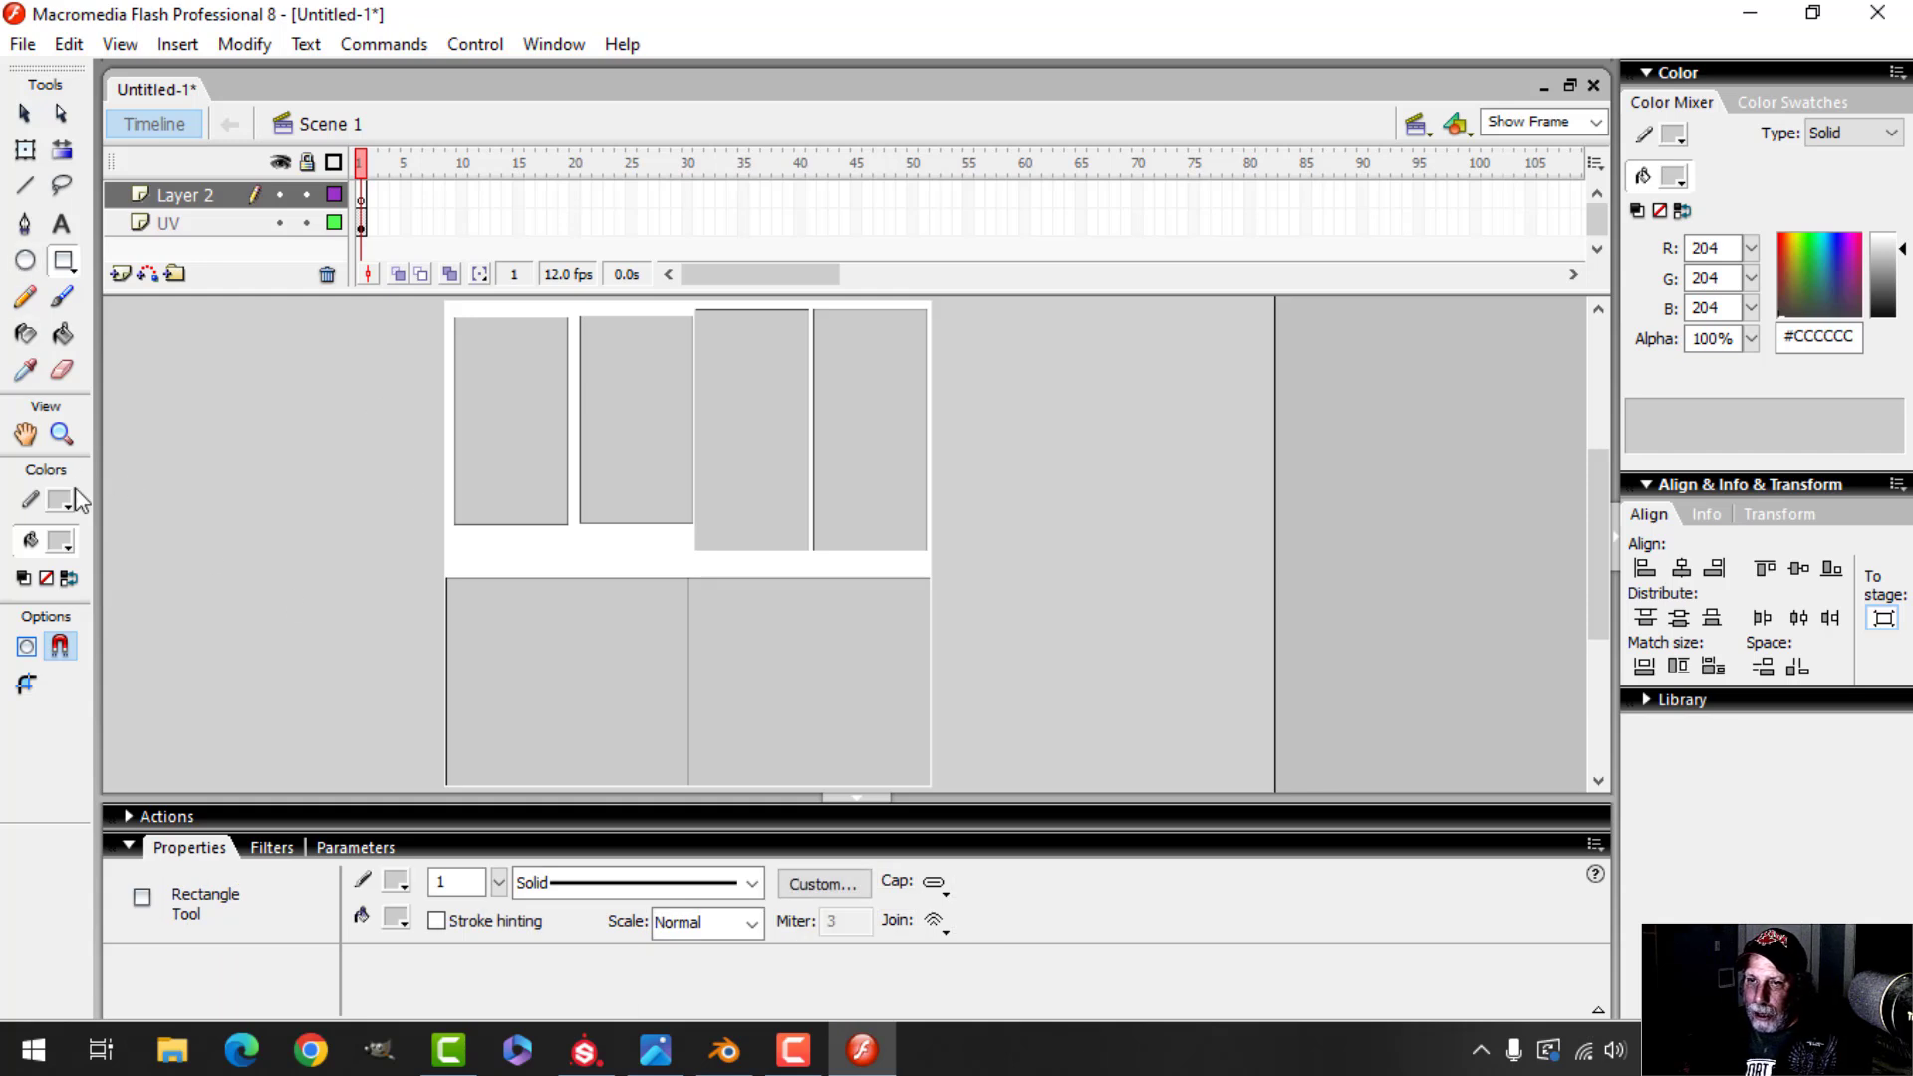
left_click(62, 544)
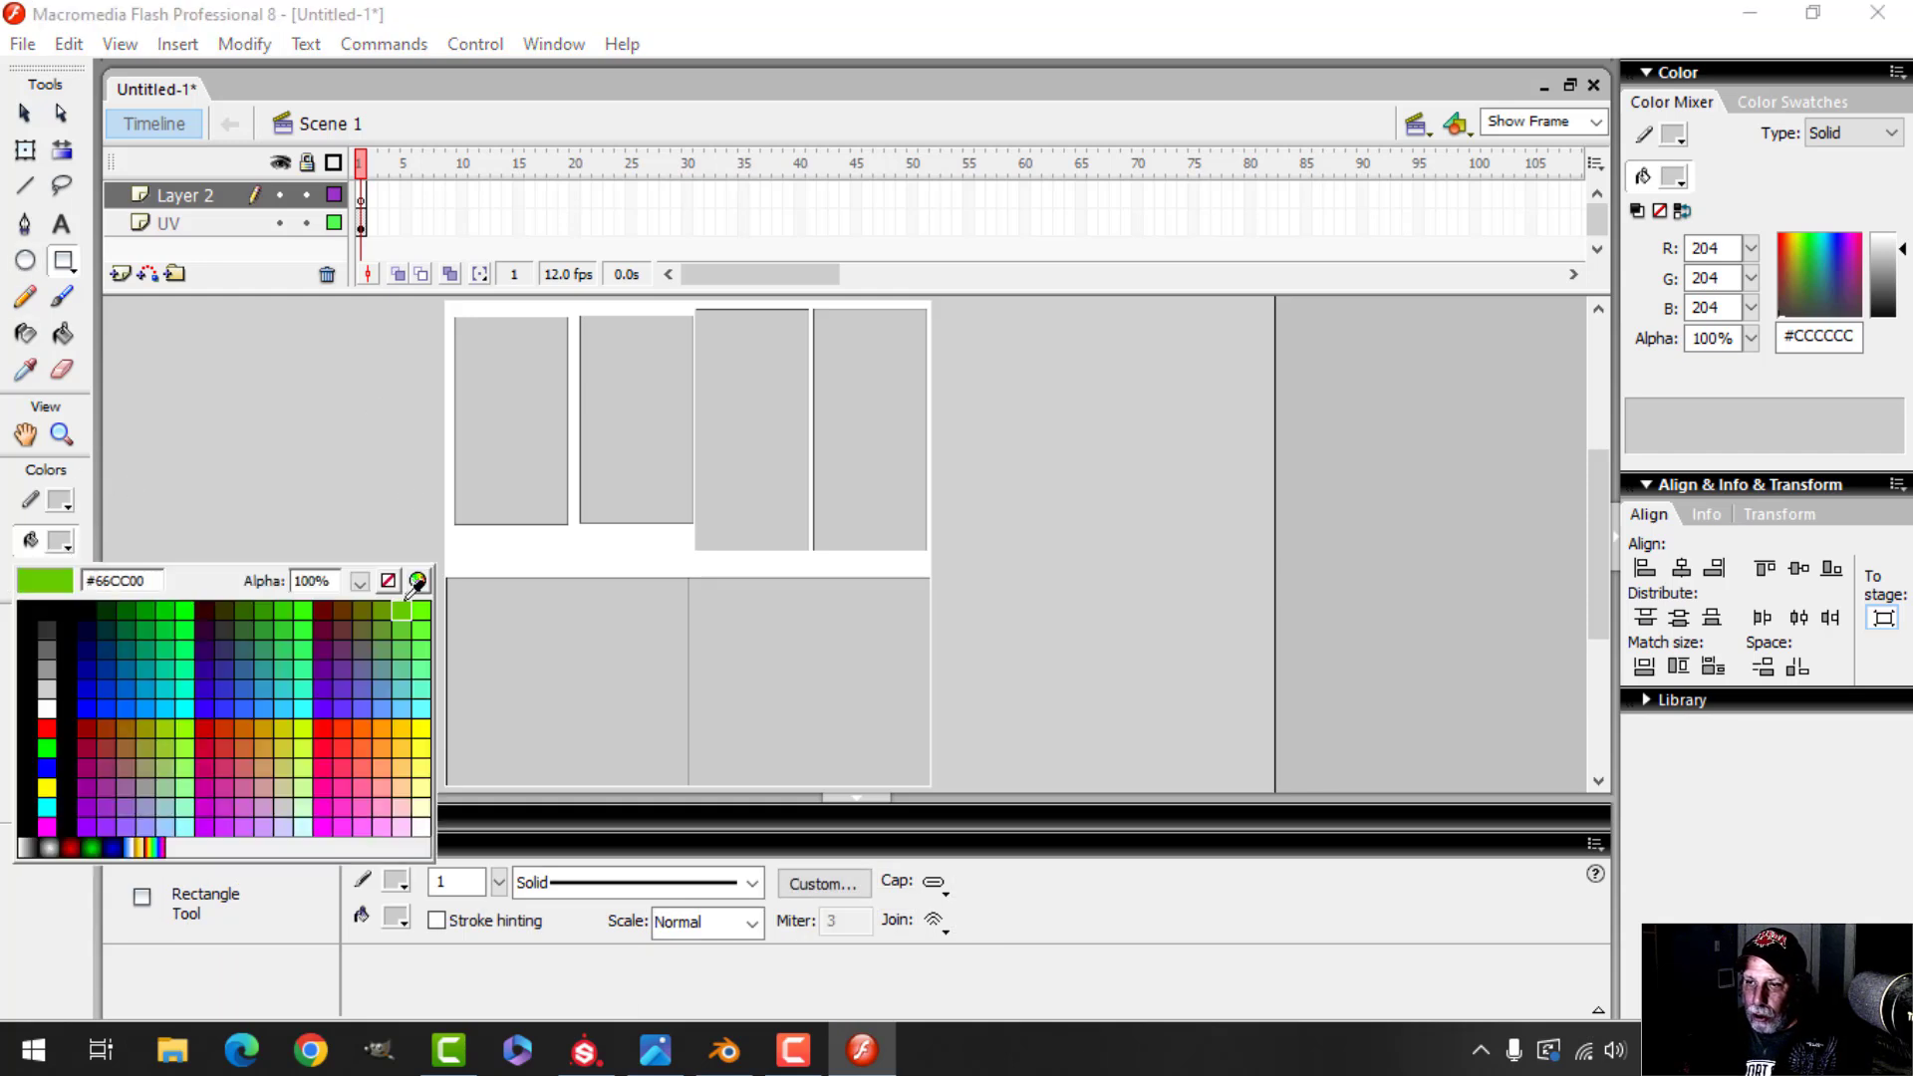
left_click(388, 580)
left_click(61, 500)
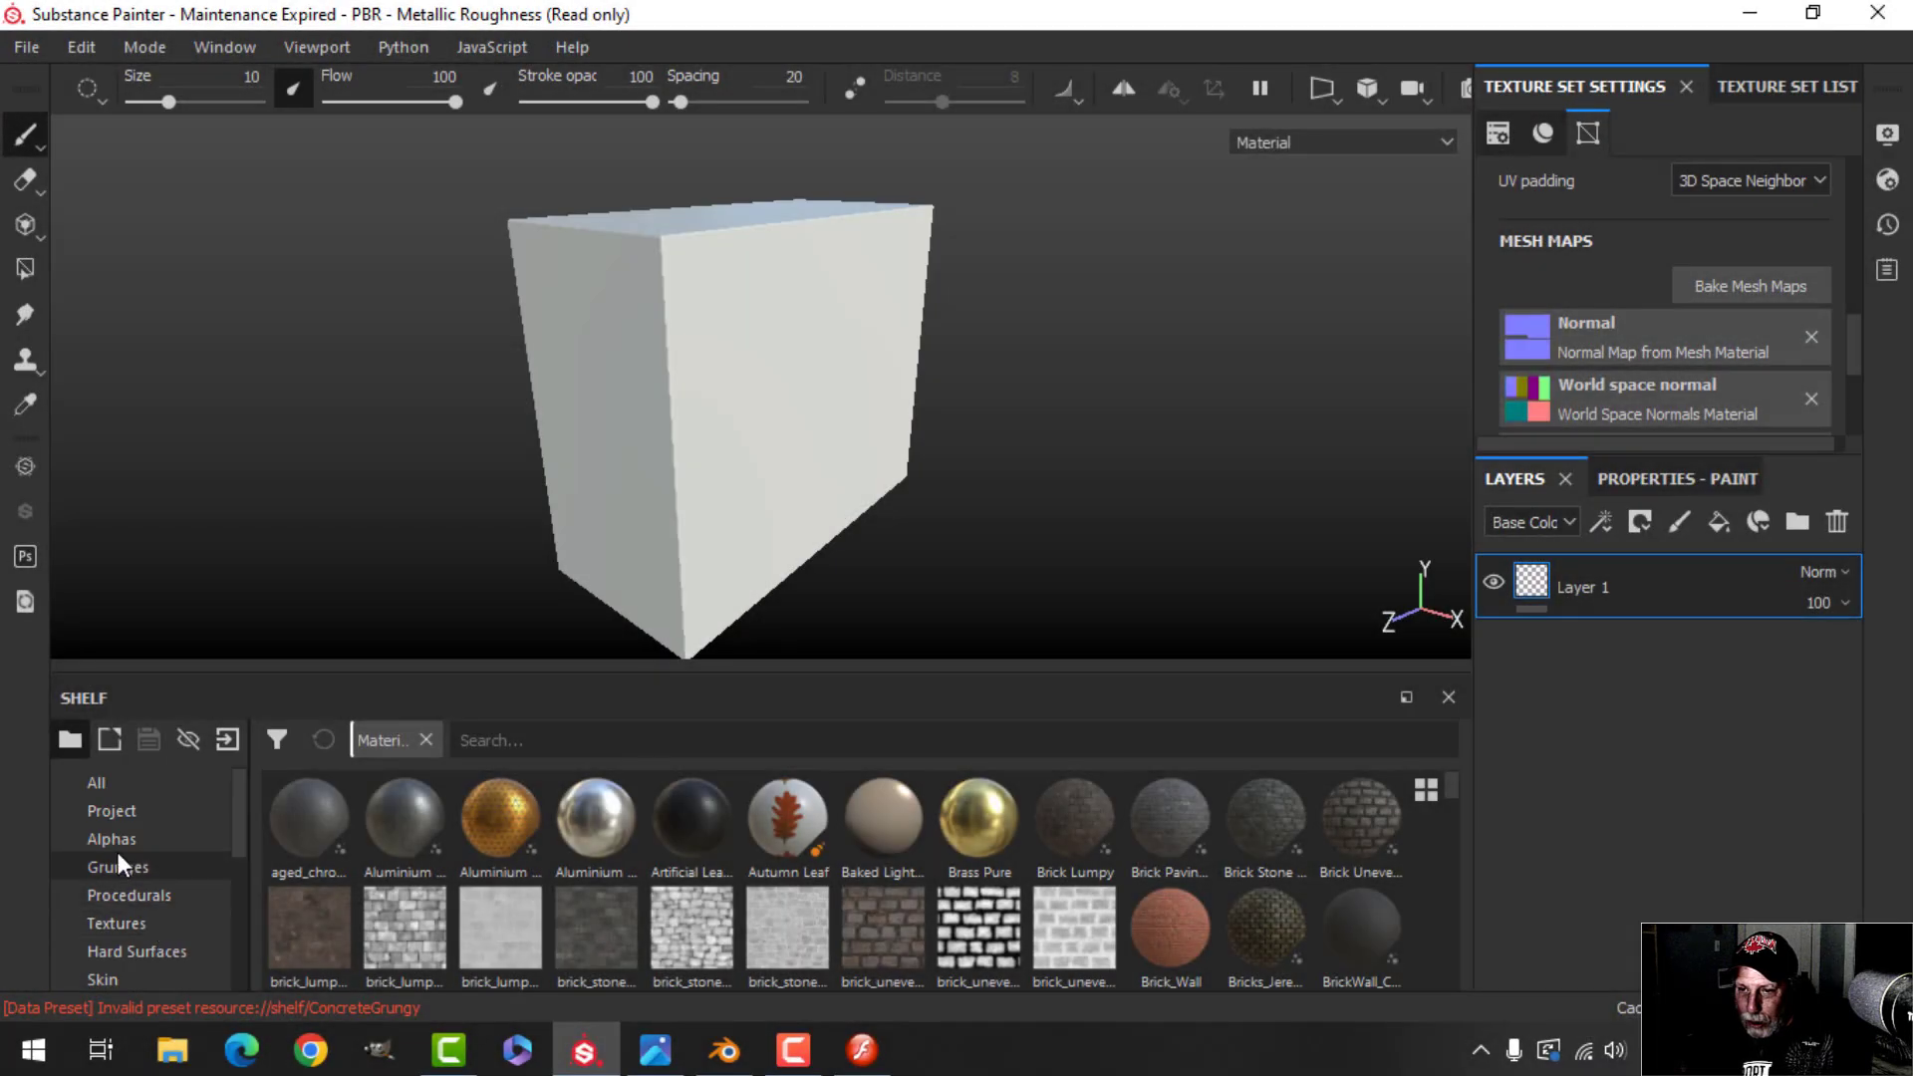
In Substance Painter, view the Alphas in the shelf as a black-and-white reference, and return to Flash
left_click(115, 842)
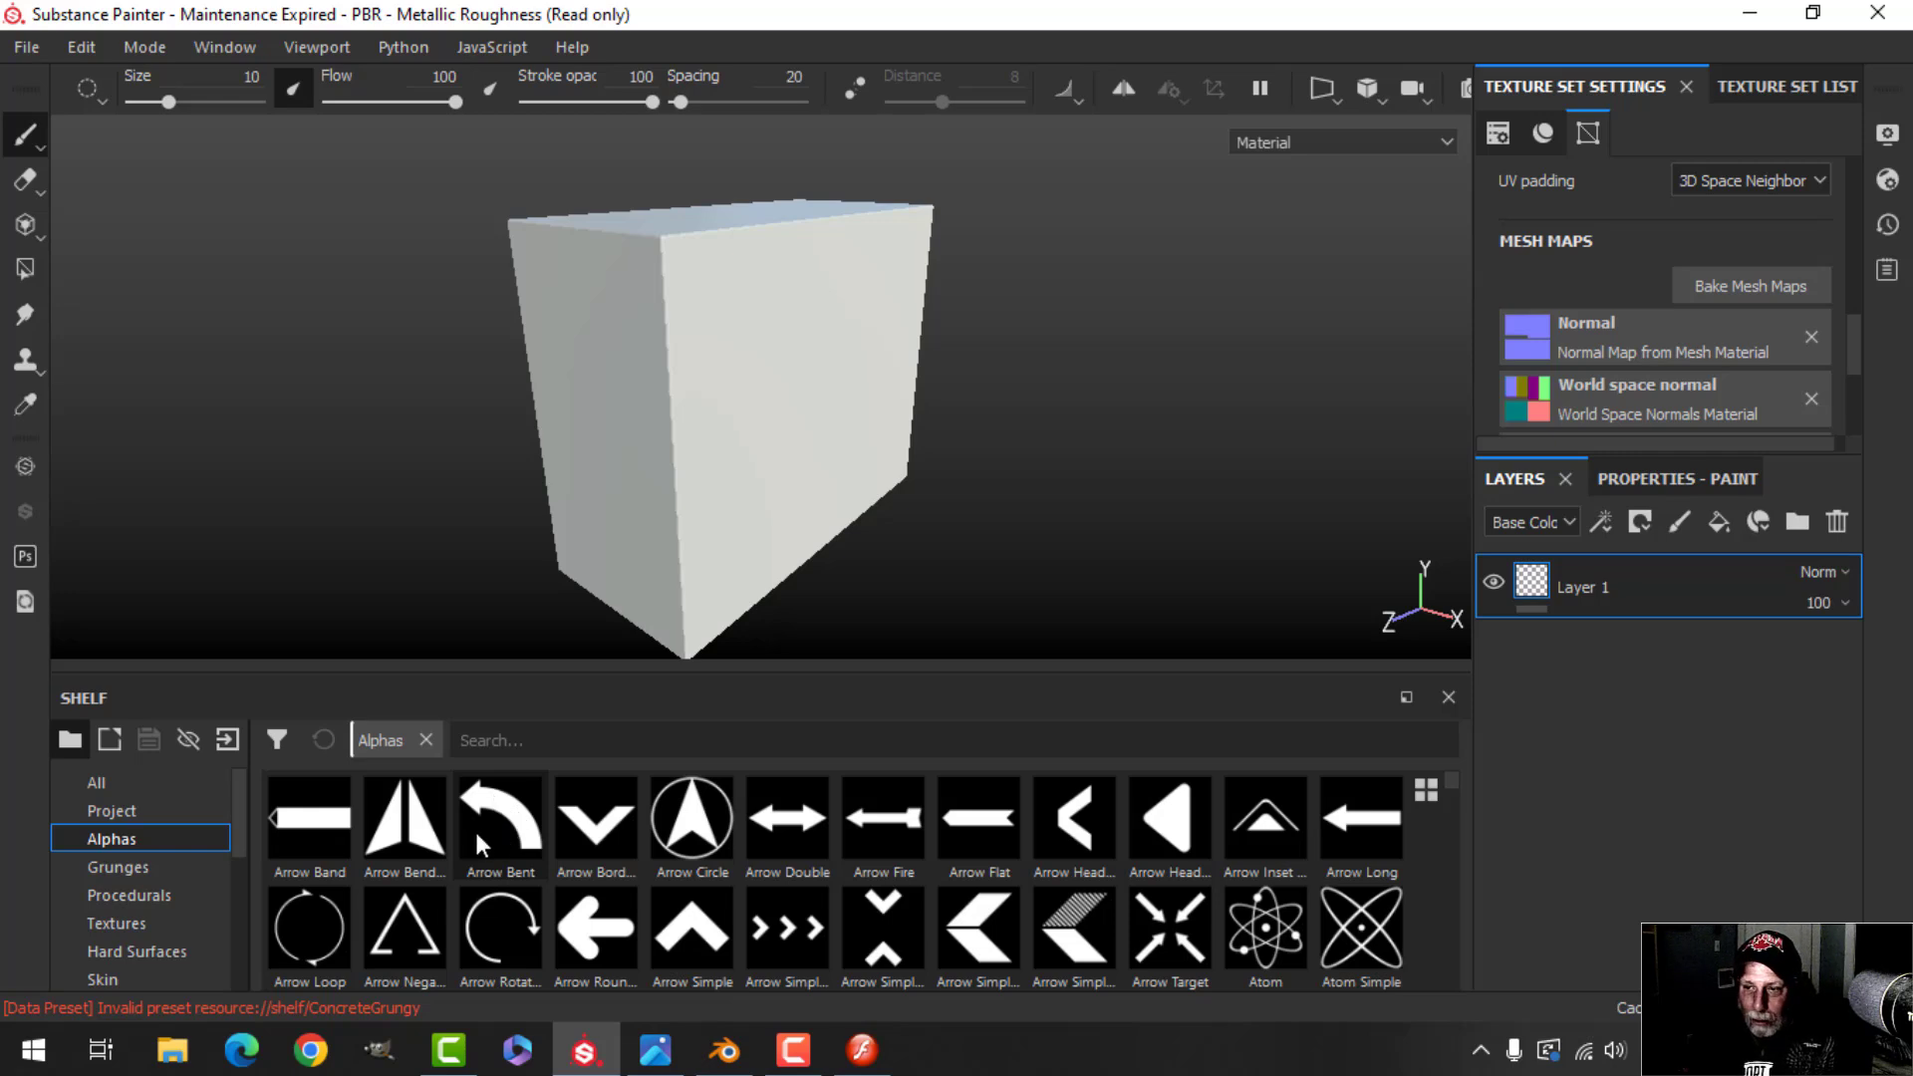
mouse_move(474, 828)
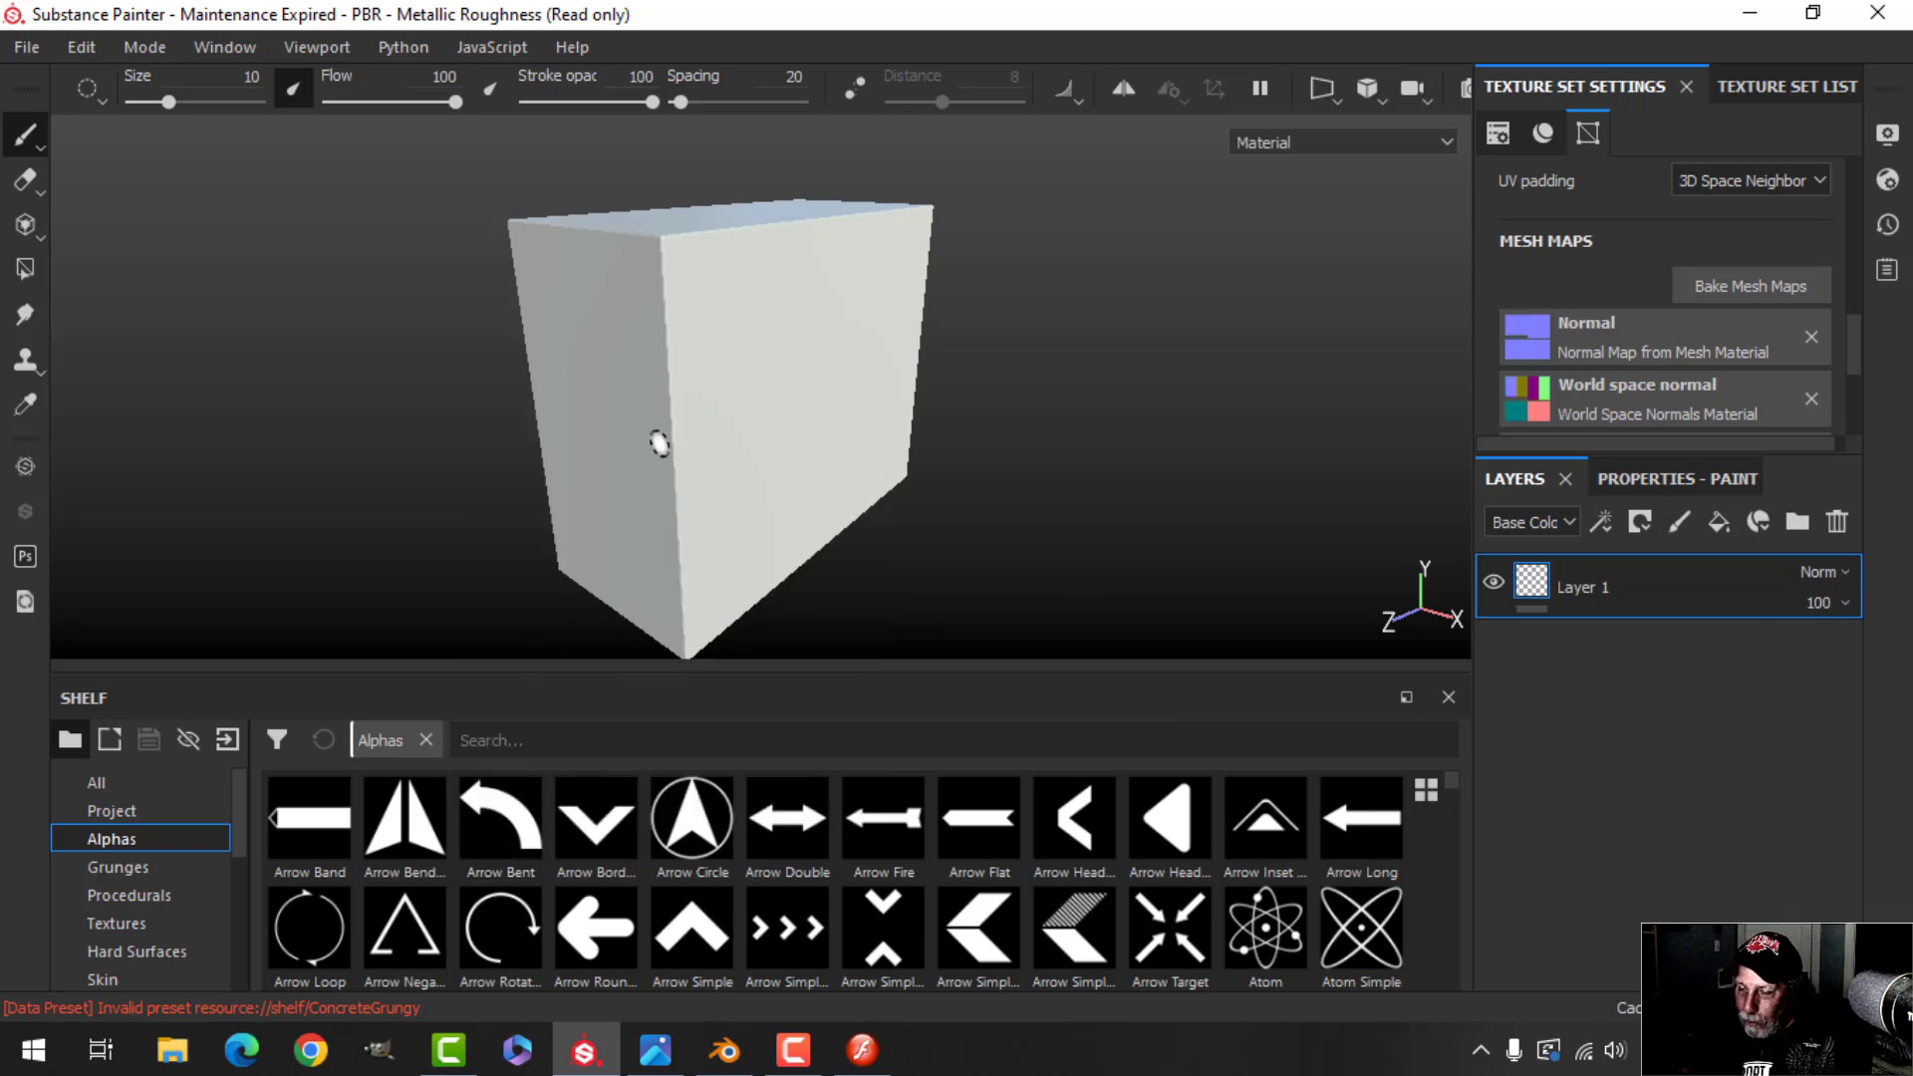
left_click(887, 1058)
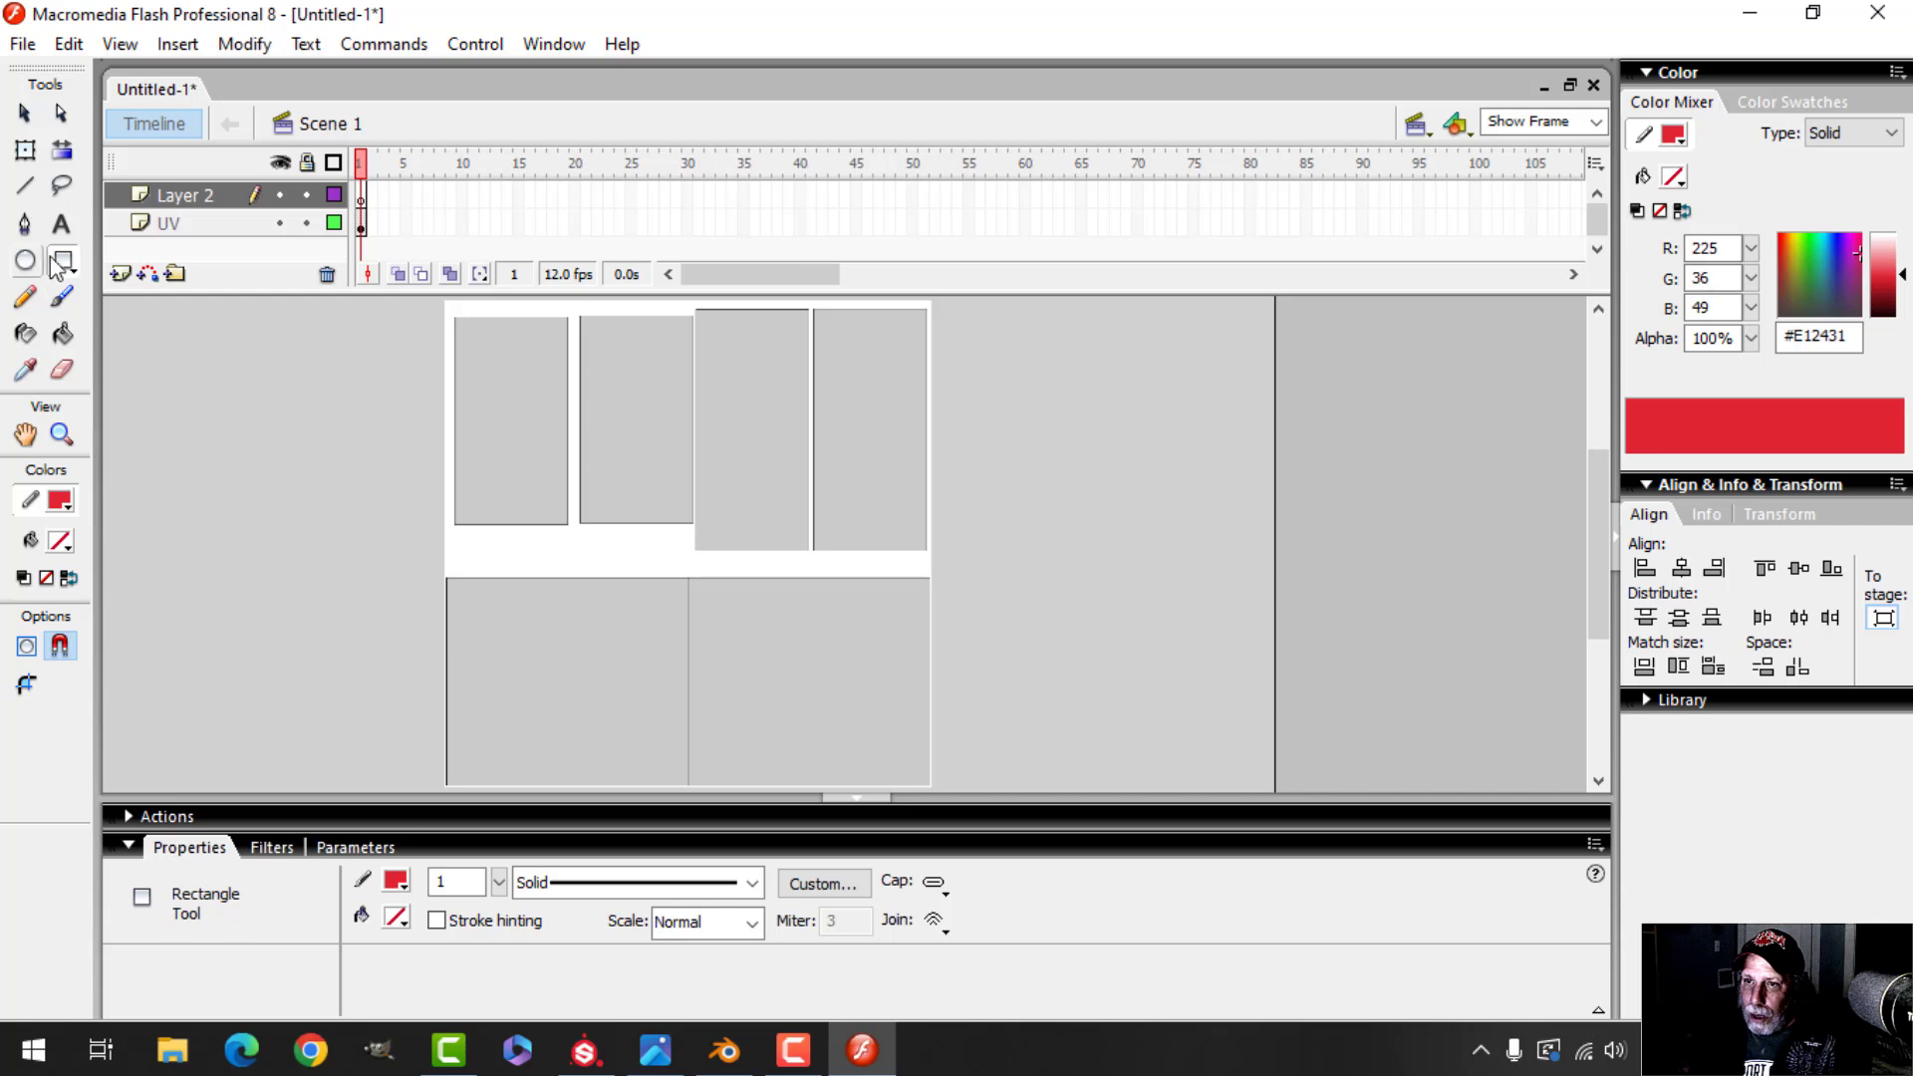
Confirm a rectangle corner radius of 0 points and set the stroke colour to white #FFFFFF
left_click(26, 684)
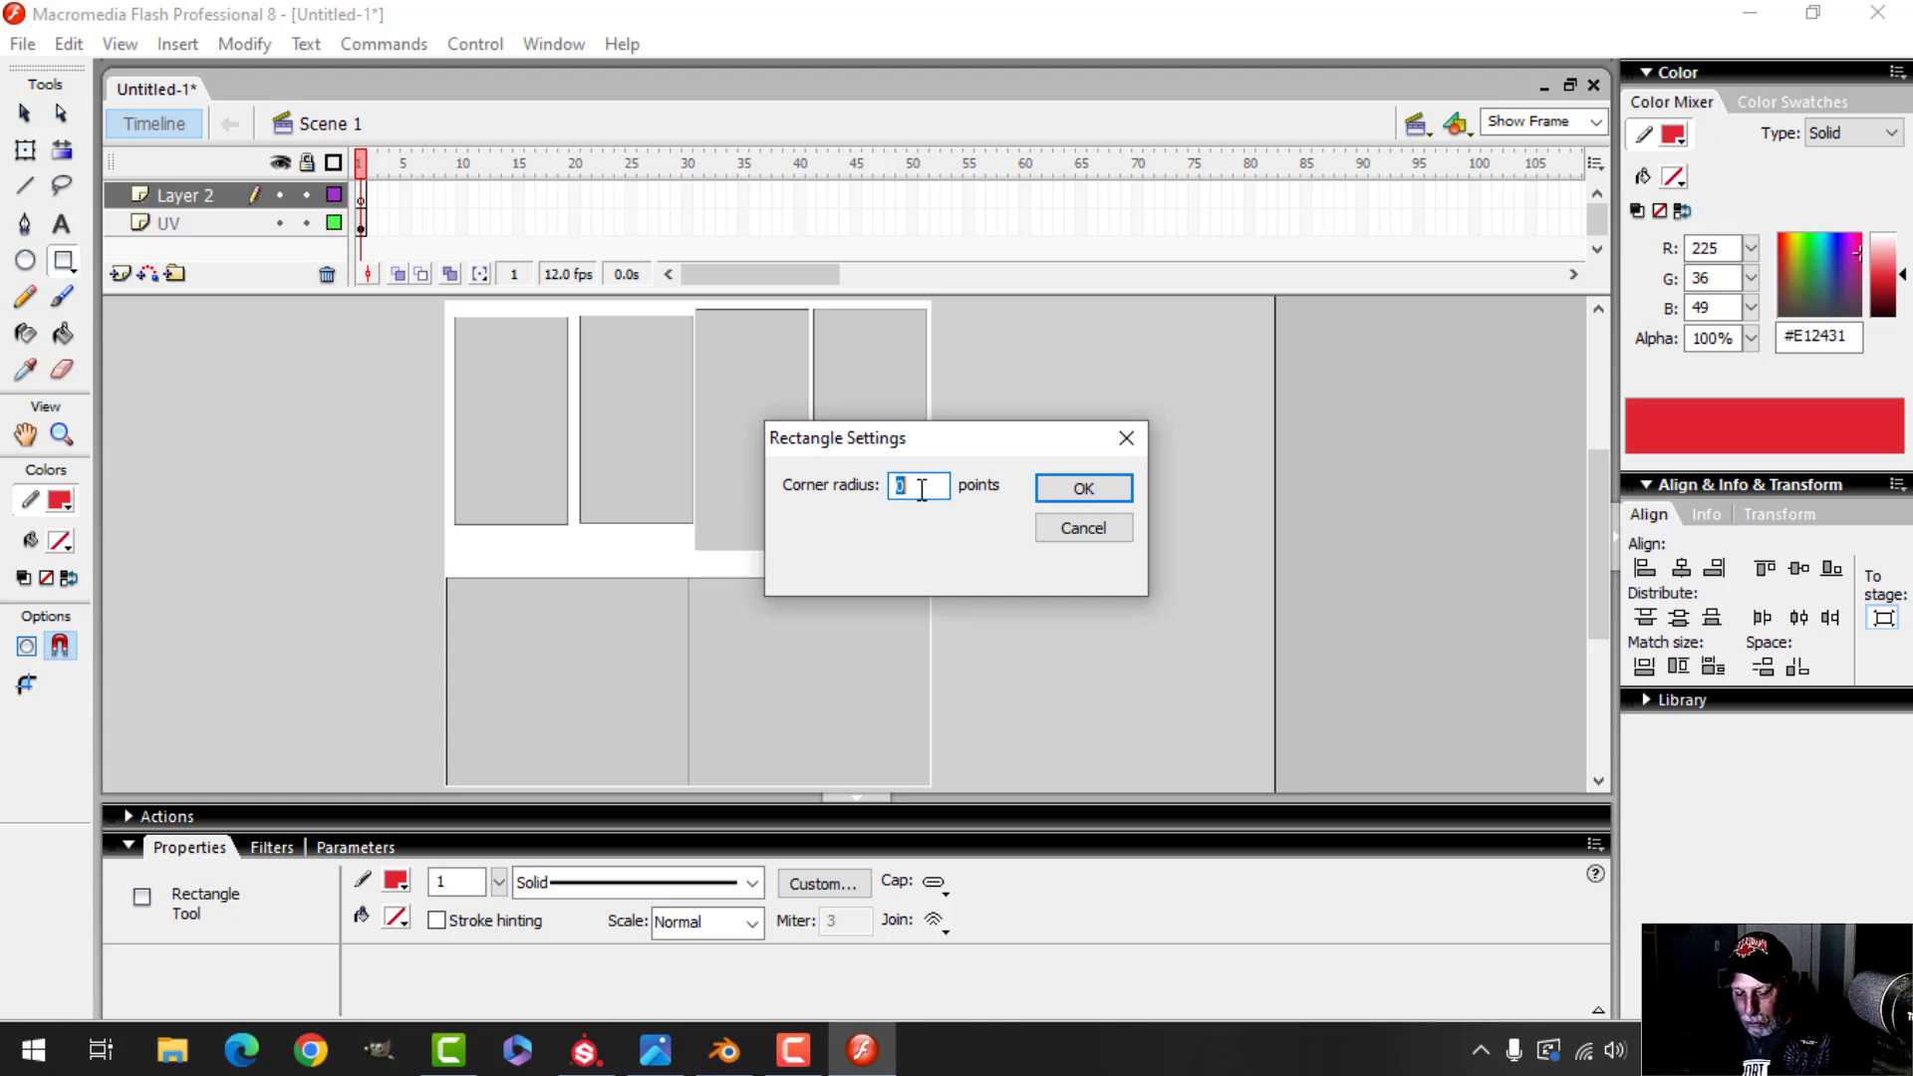
key("Return")
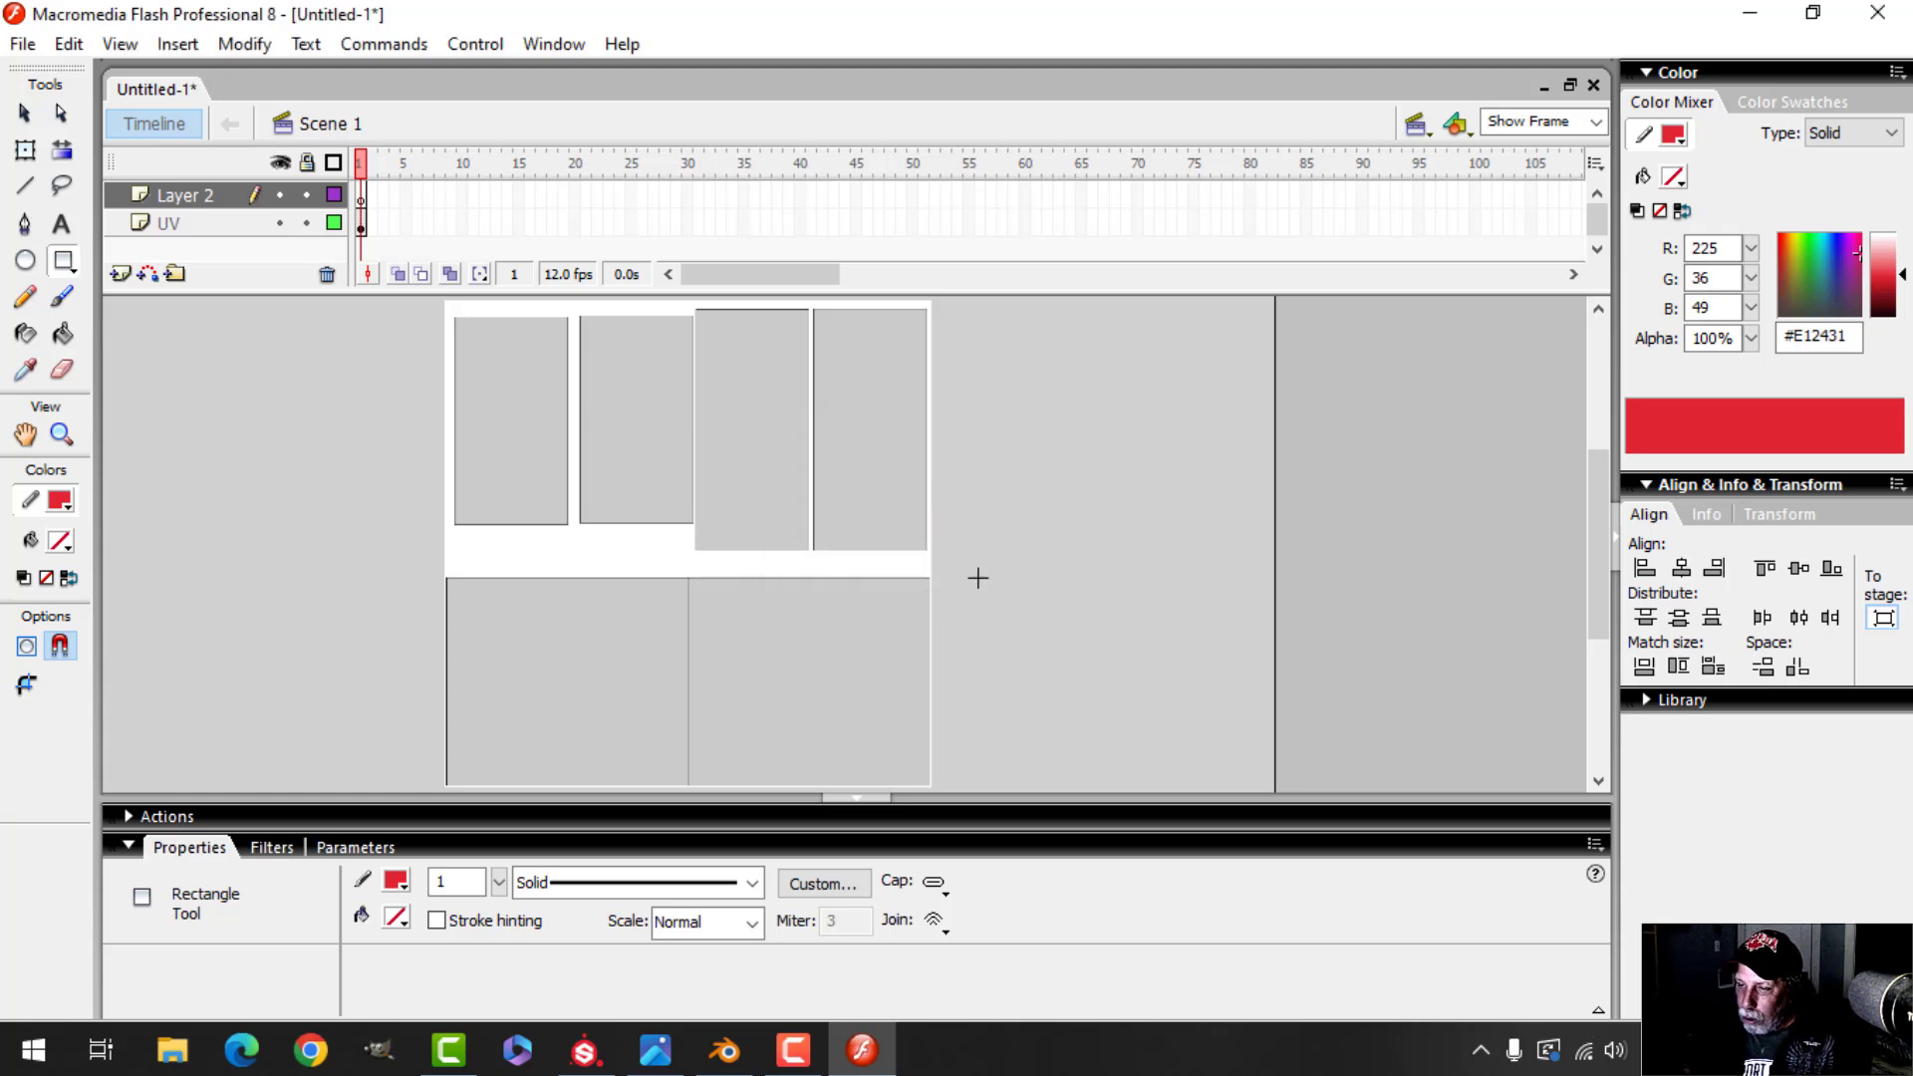
left_click(60, 500)
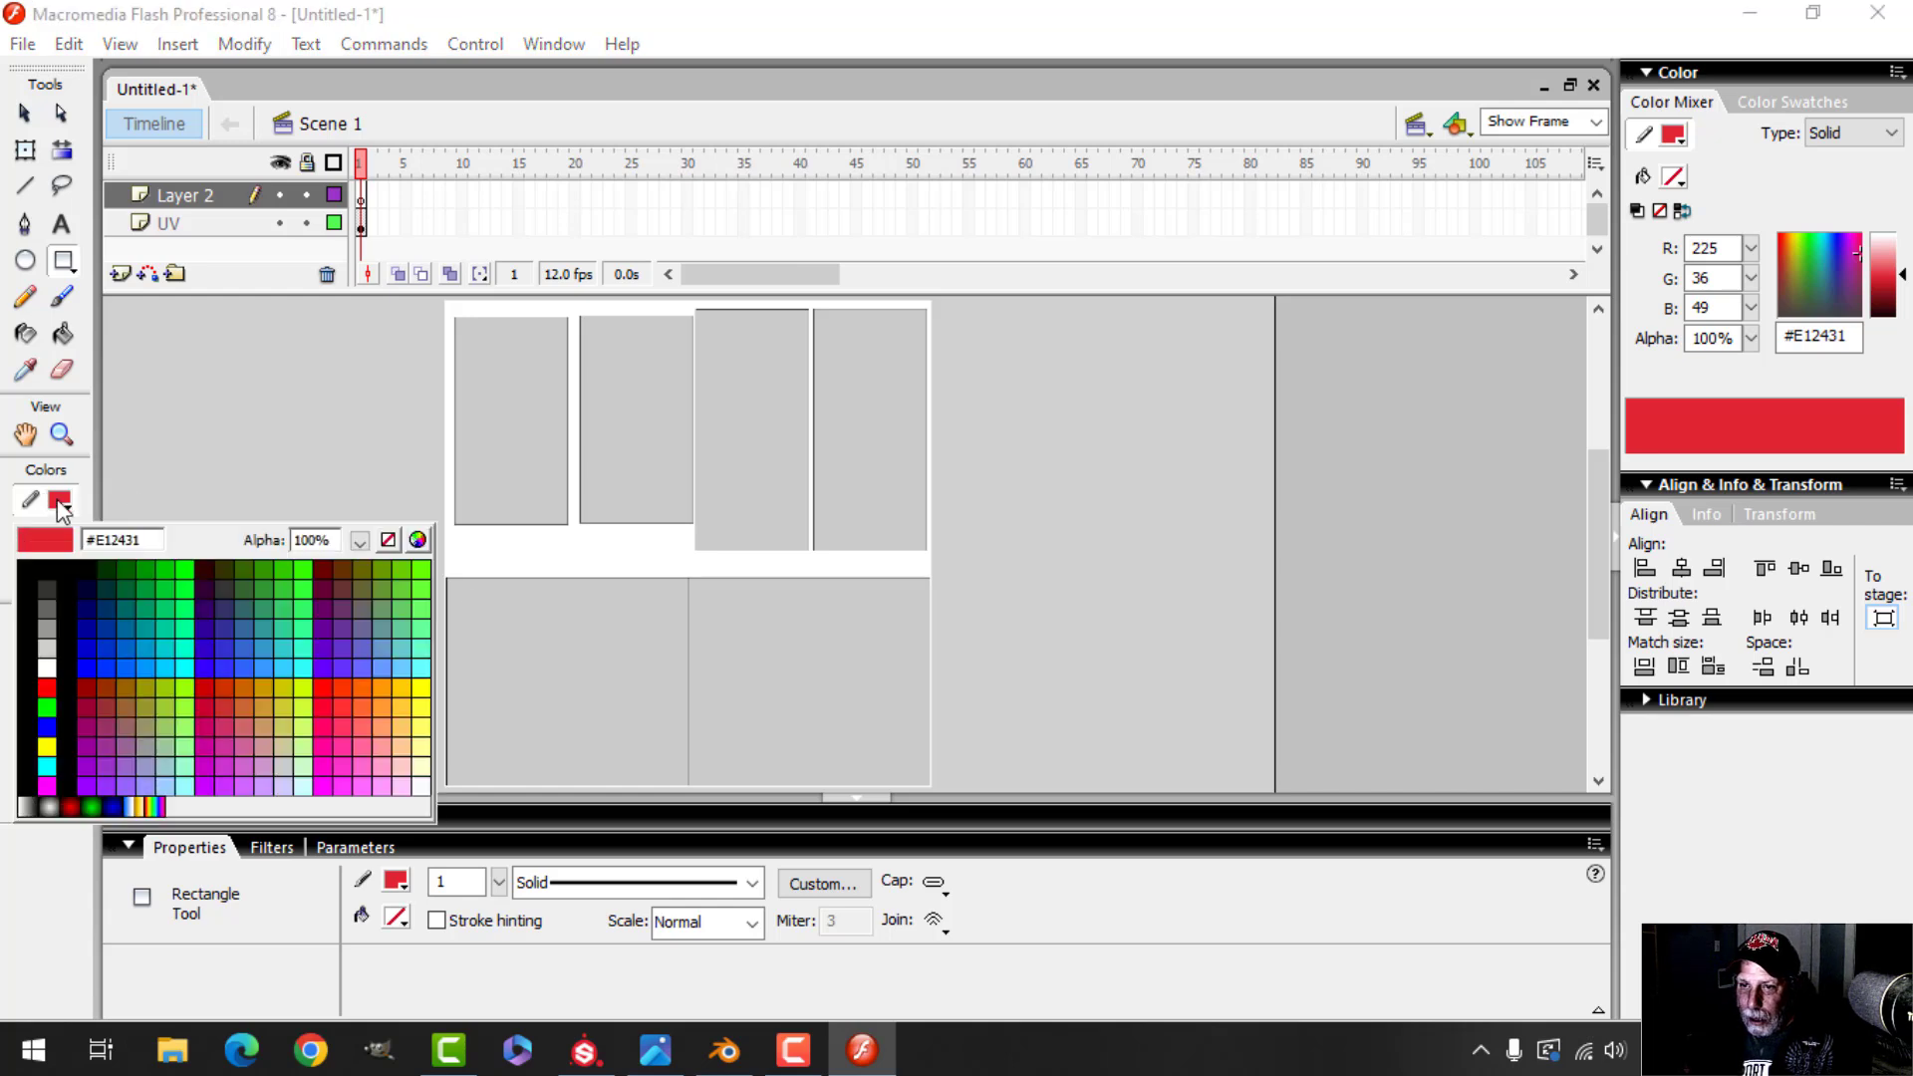
left_click(49, 665)
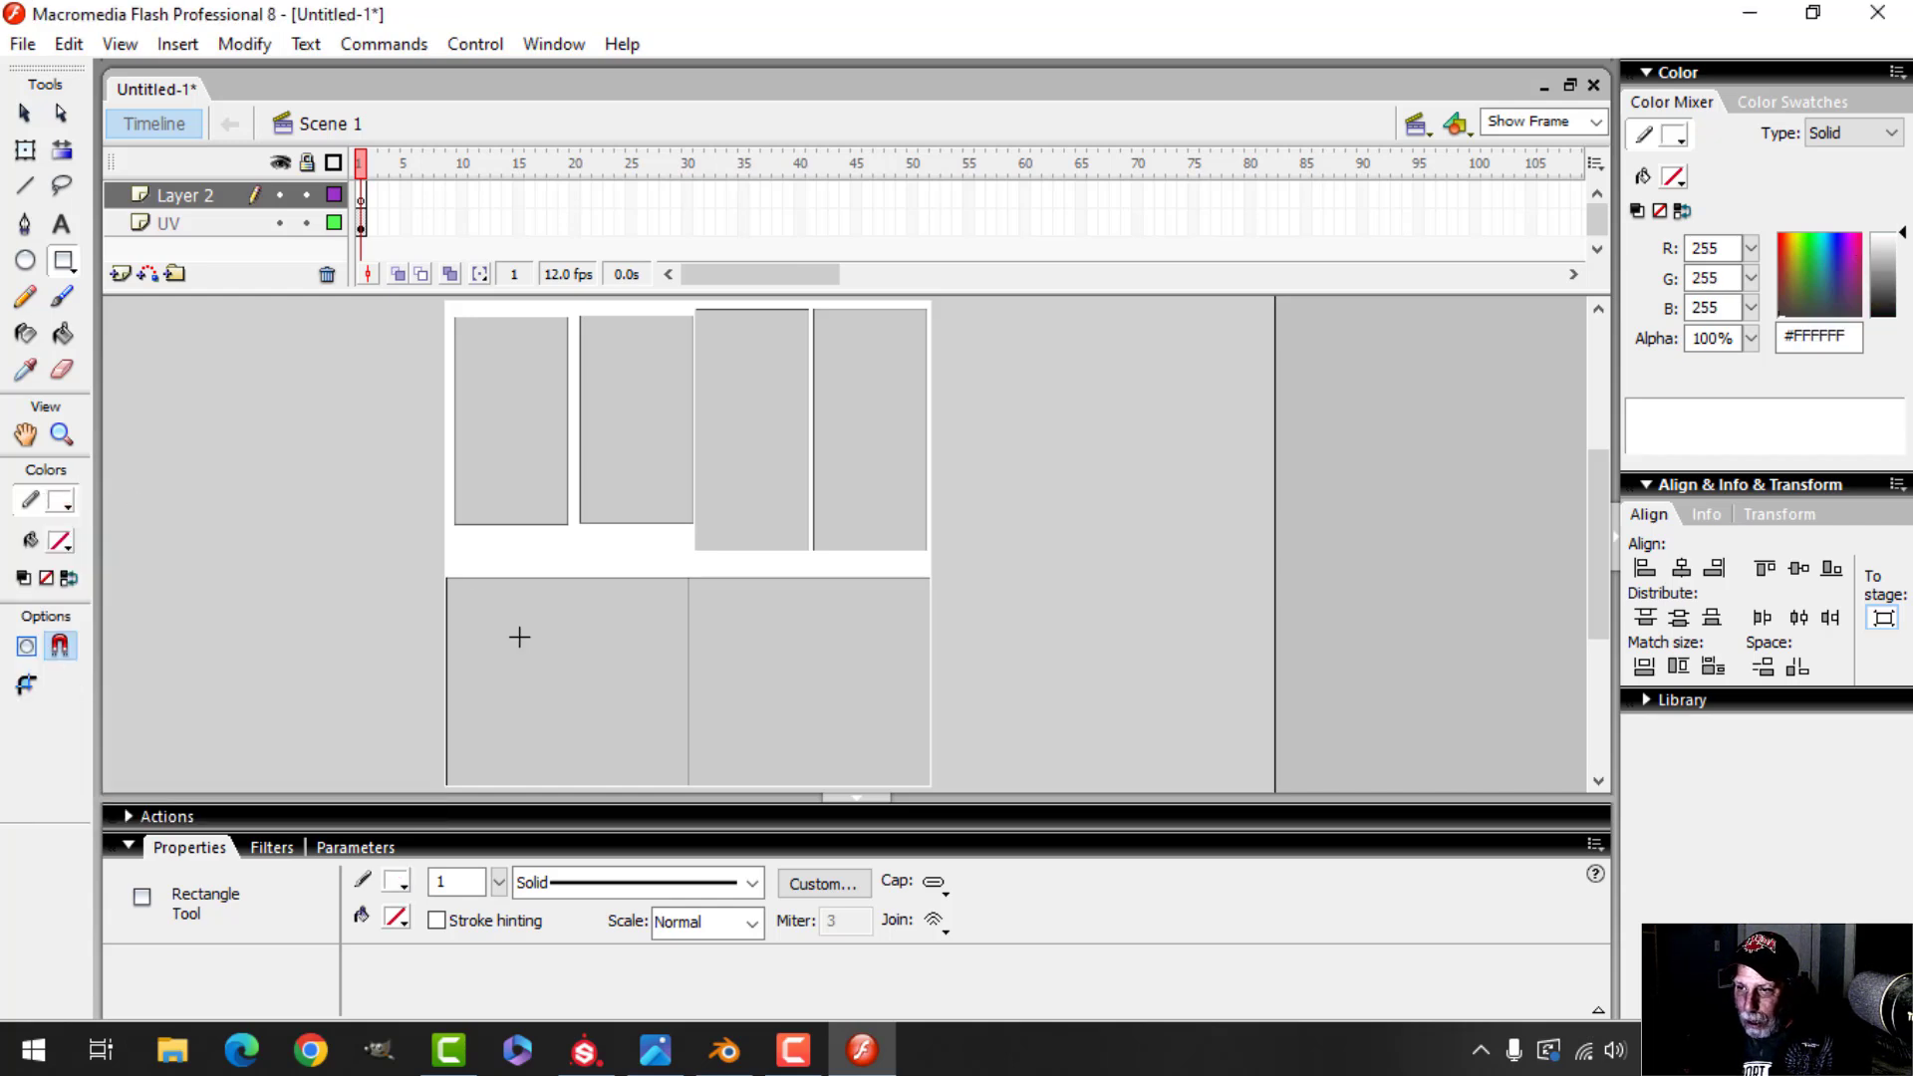
Draw an unfilled white rectangle on the new layer, slightly inside the lower-left UV face
mouse_move(451, 581)
left_mouse_down()
mouse_move(593, 657)
mouse_move(679, 773)
left_mouse_up()
scroll(880, 687, "down", 3)
left_click(1596, 122)
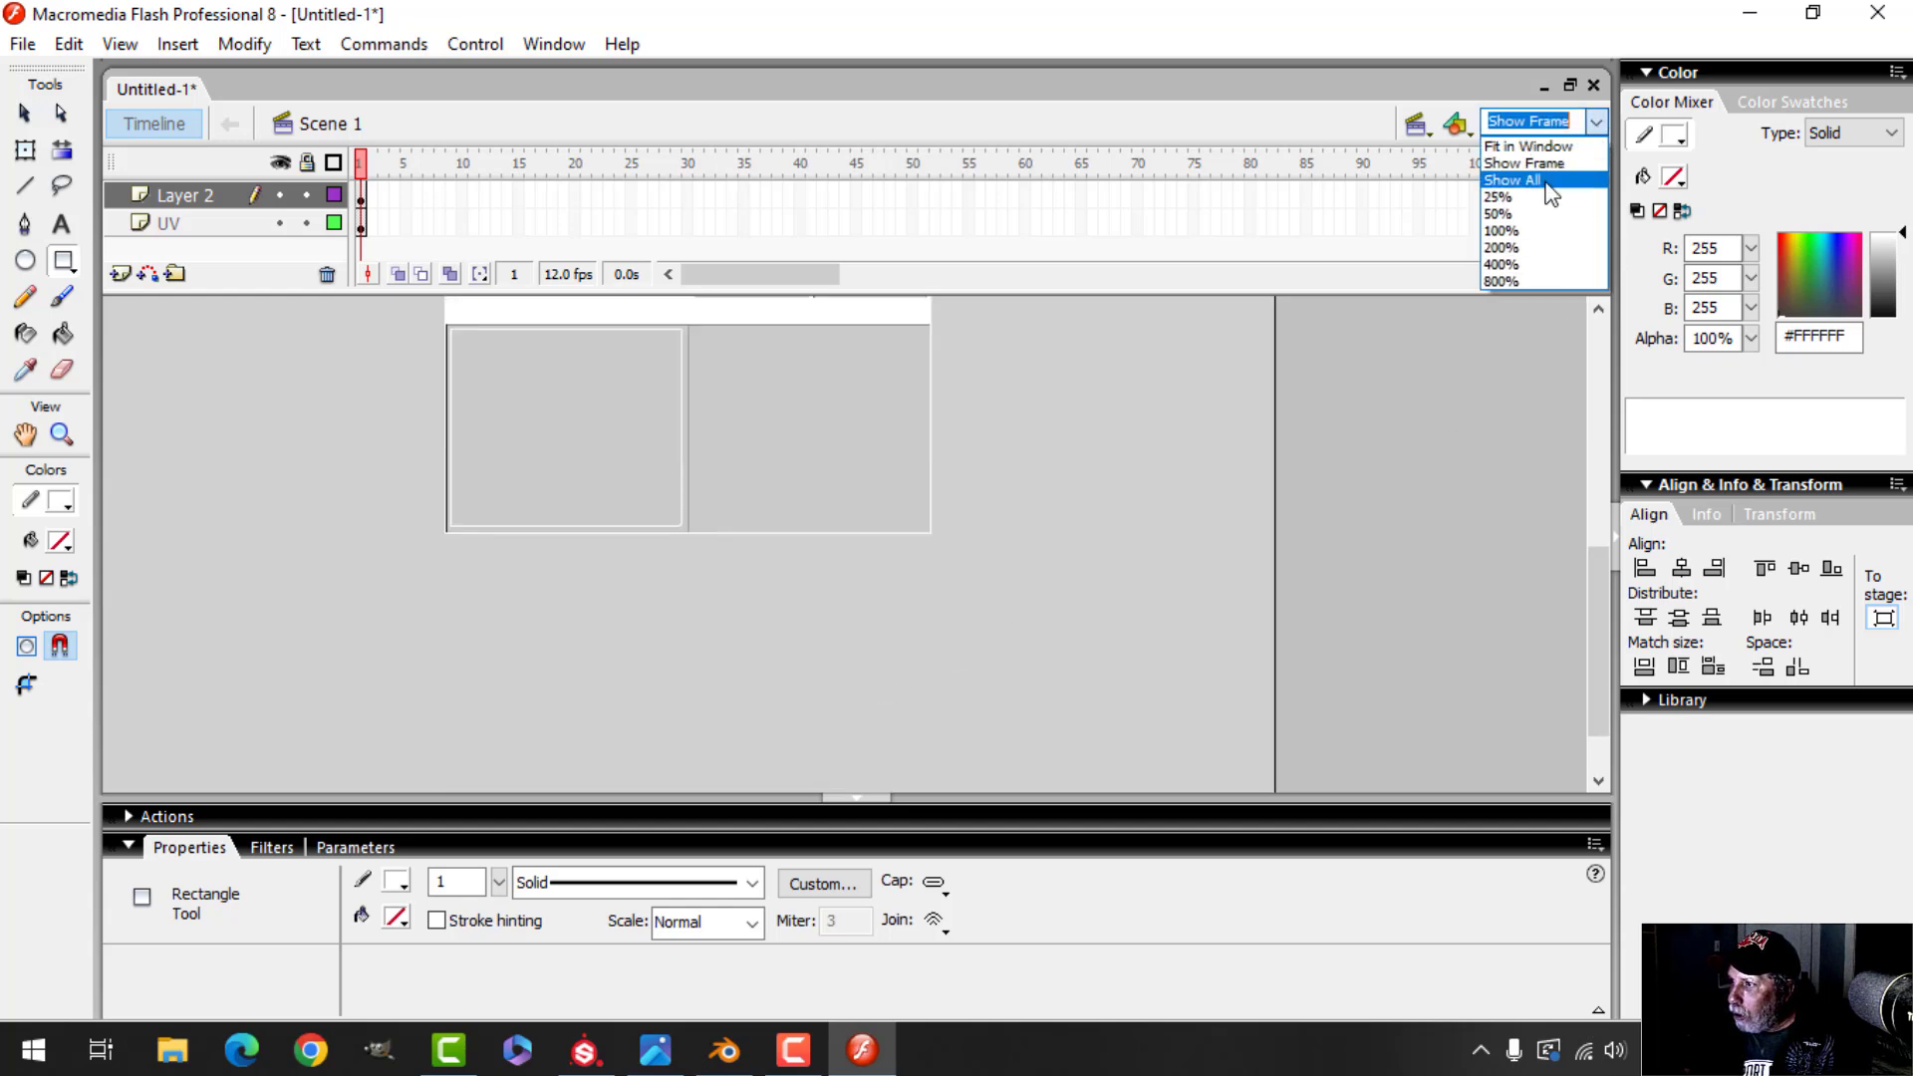
Set the stroke height of the white rectangle on the lower-left UV face to 4
left_click(1517, 227)
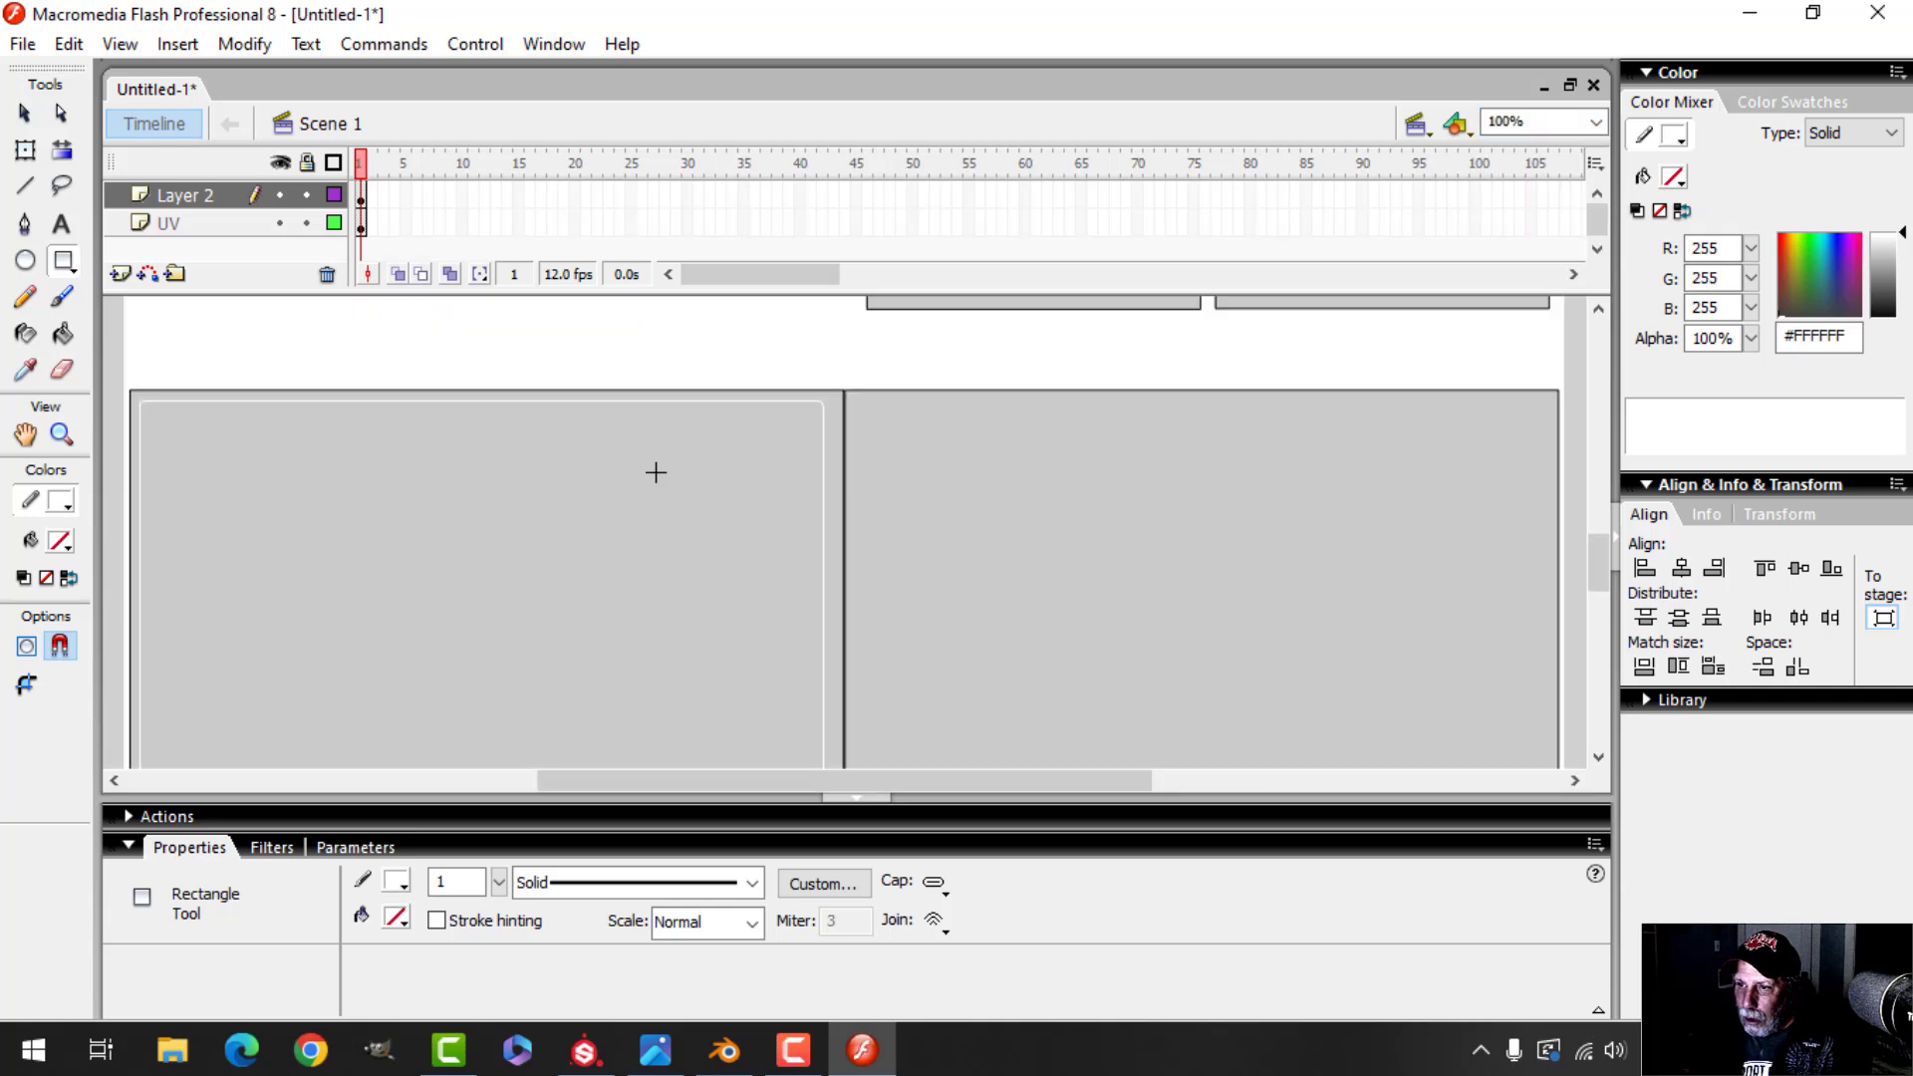
left_click(24, 112)
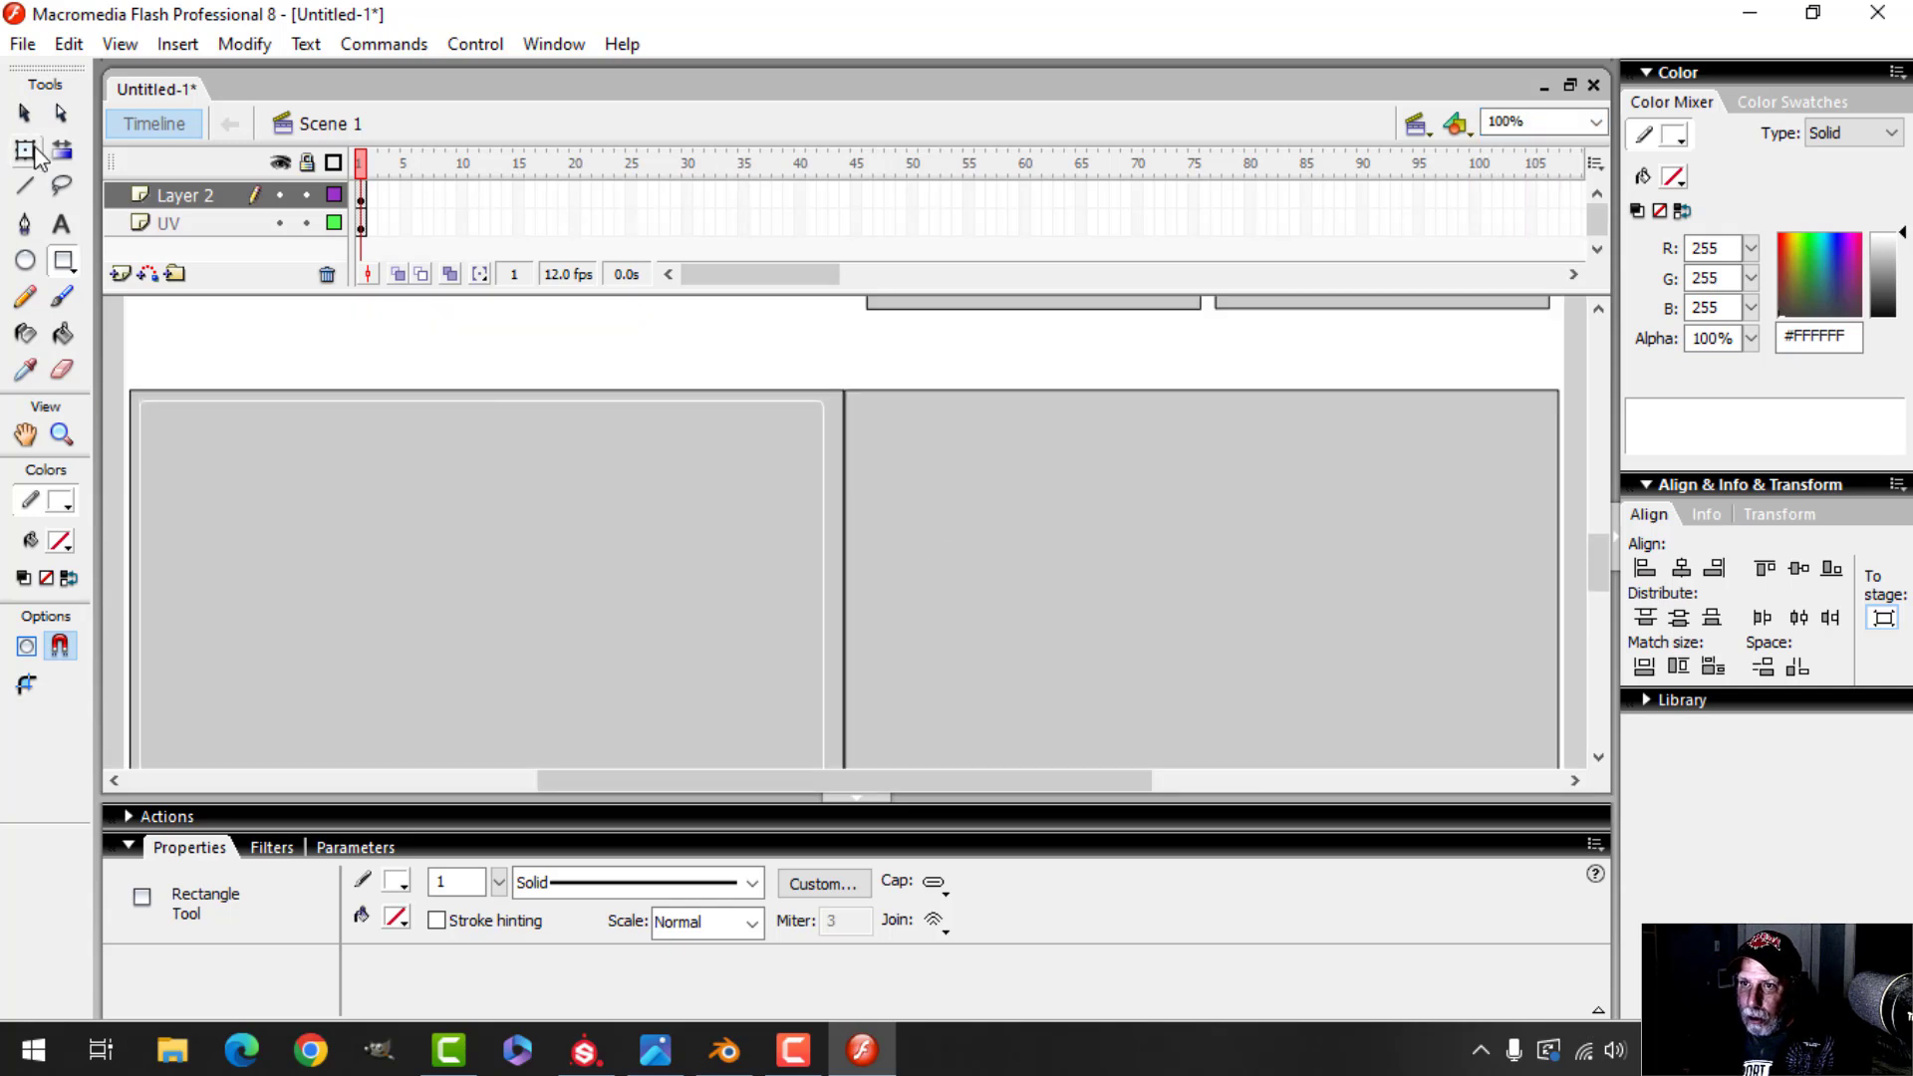
double_click(292, 399)
left_click(447, 880)
key("BackSpace")
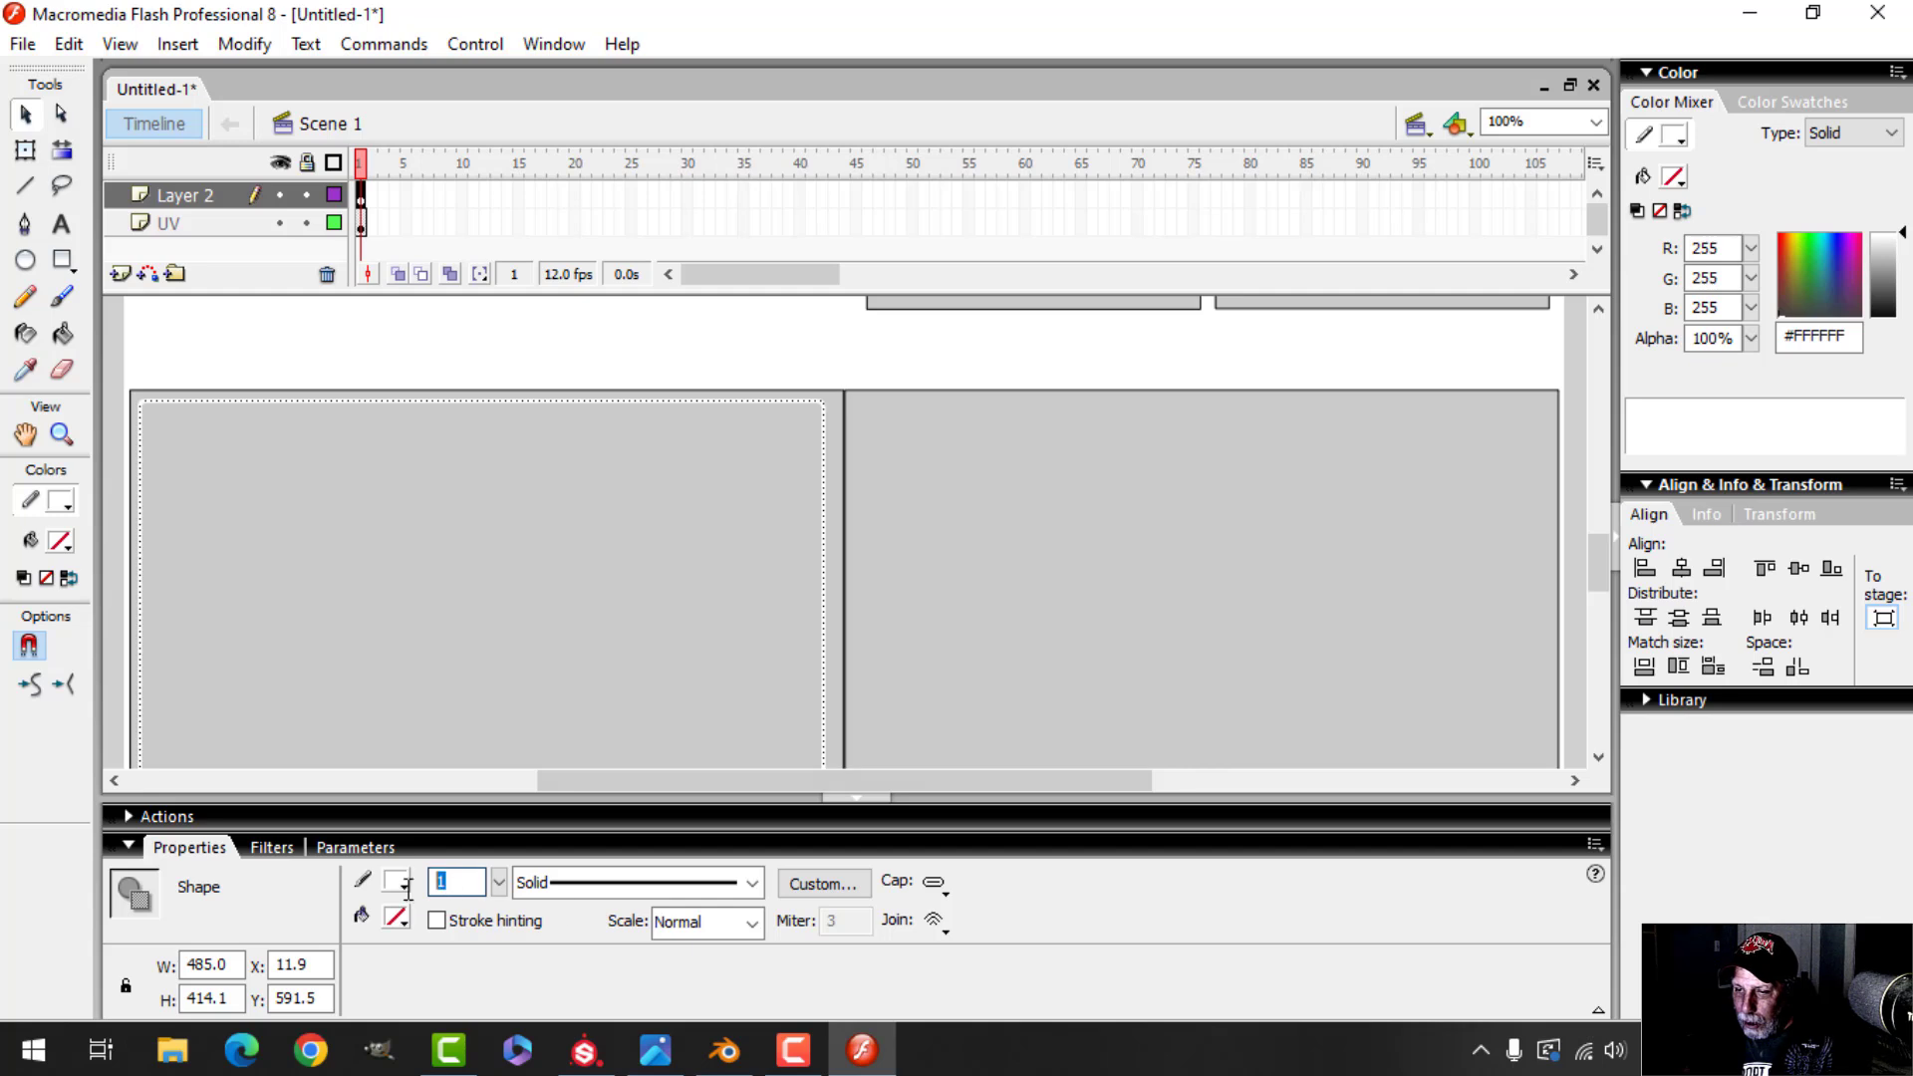
type("4")
key("Return")
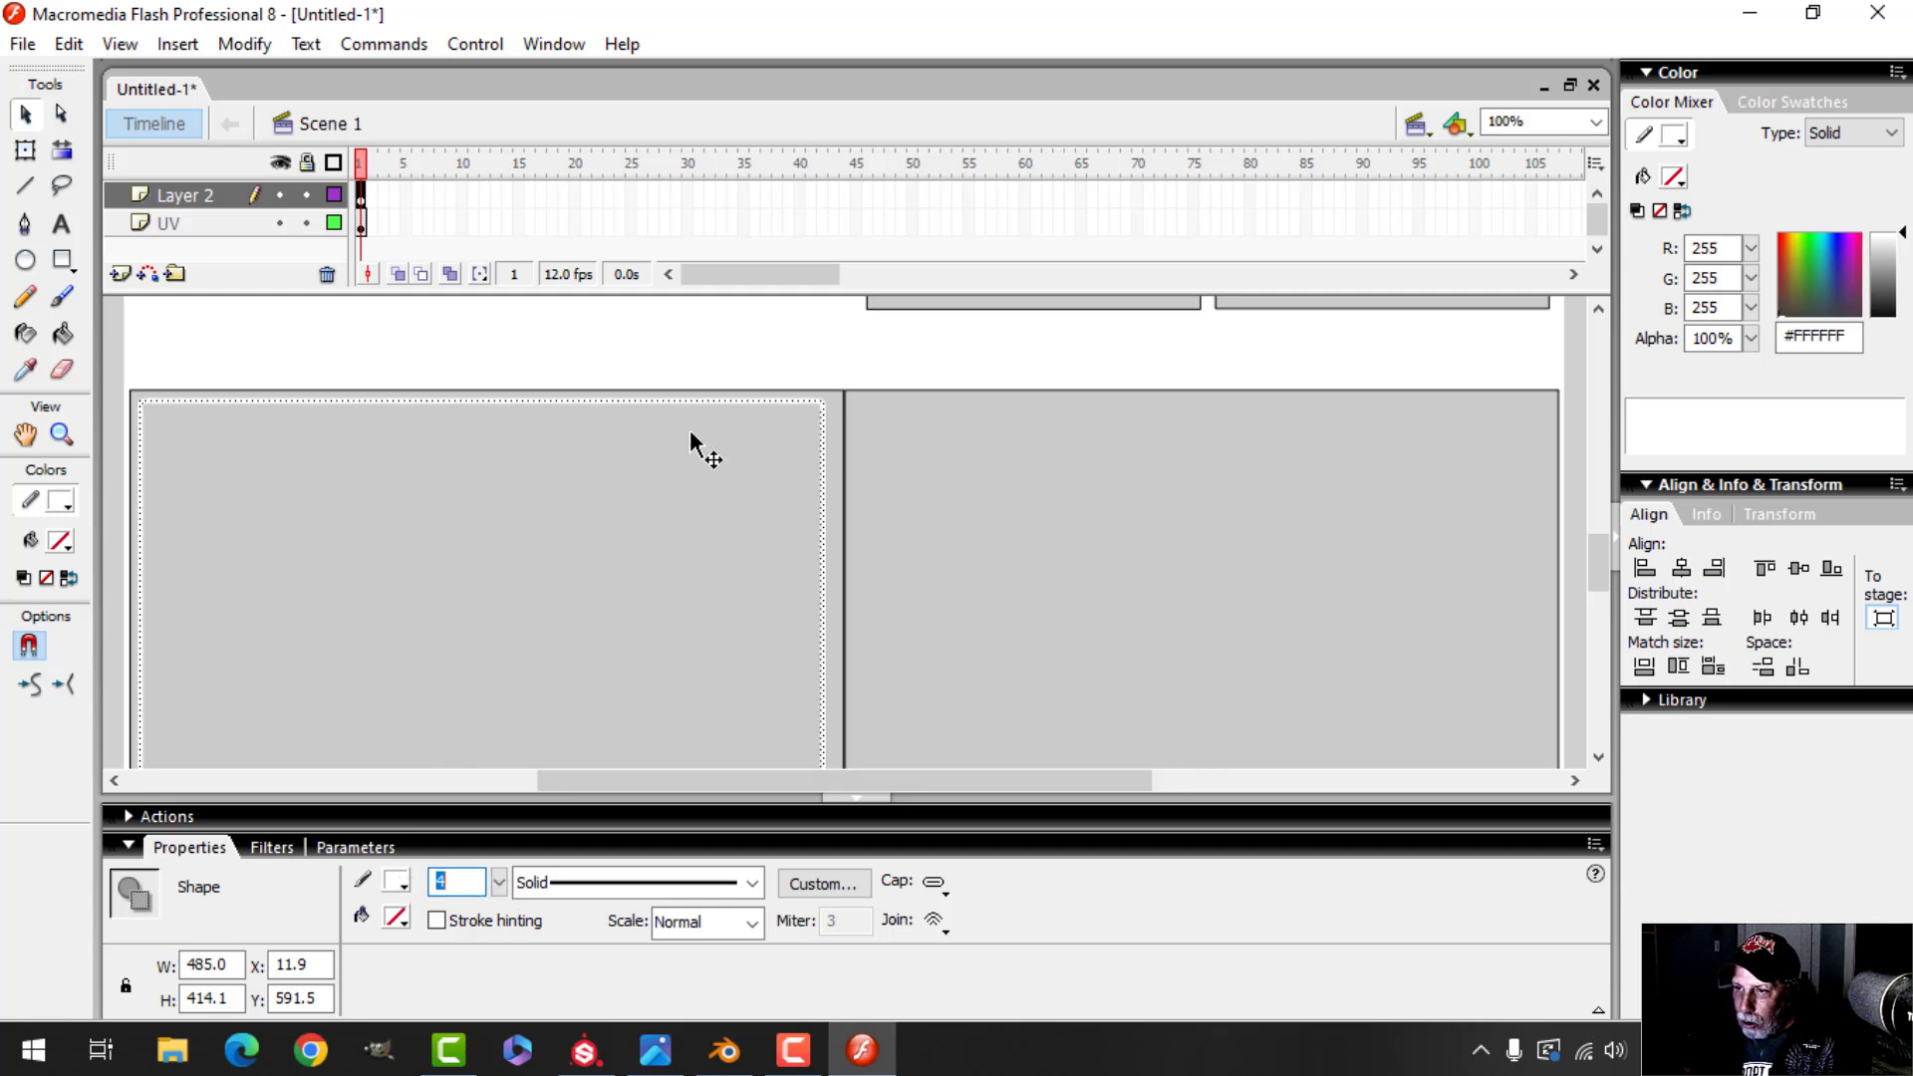
left_click(1028, 549)
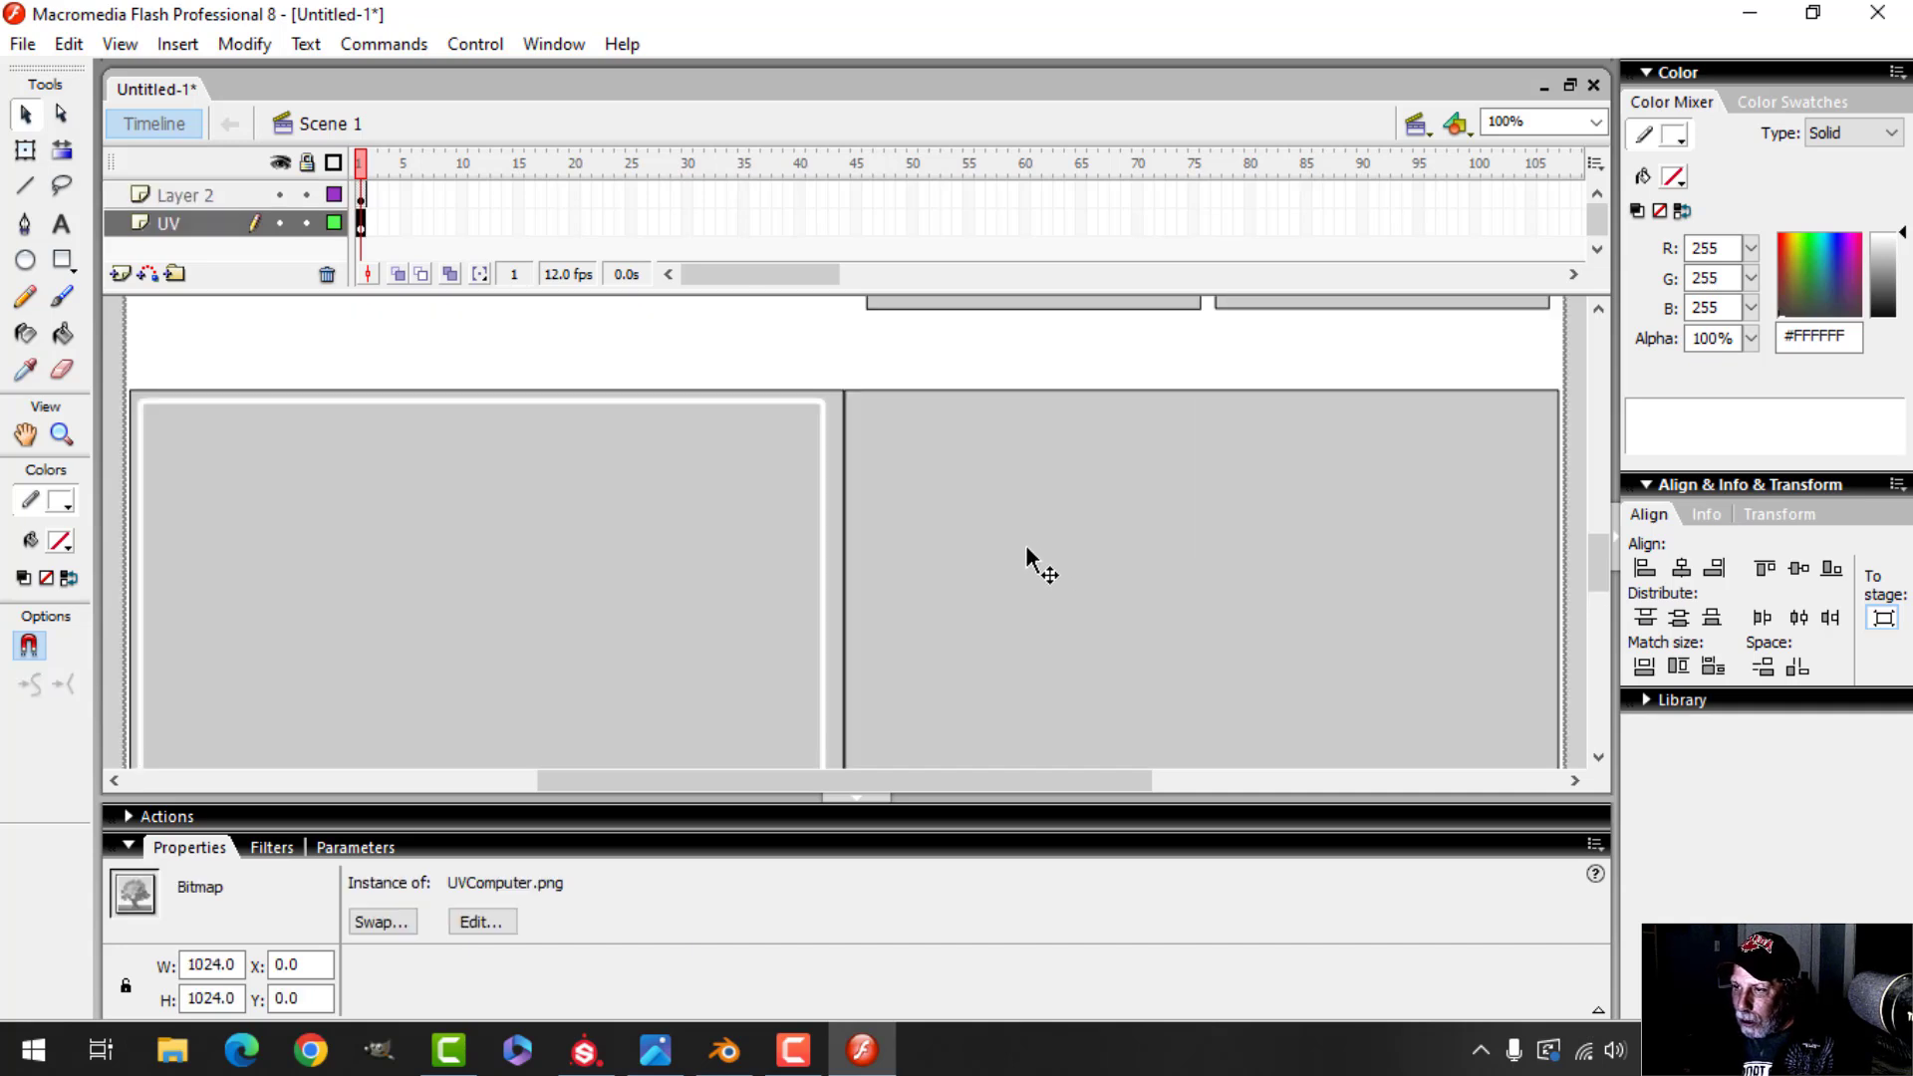
Lock the UV layer and make Layer 2 the active layer
left_click(1596, 121)
left_click(1522, 159)
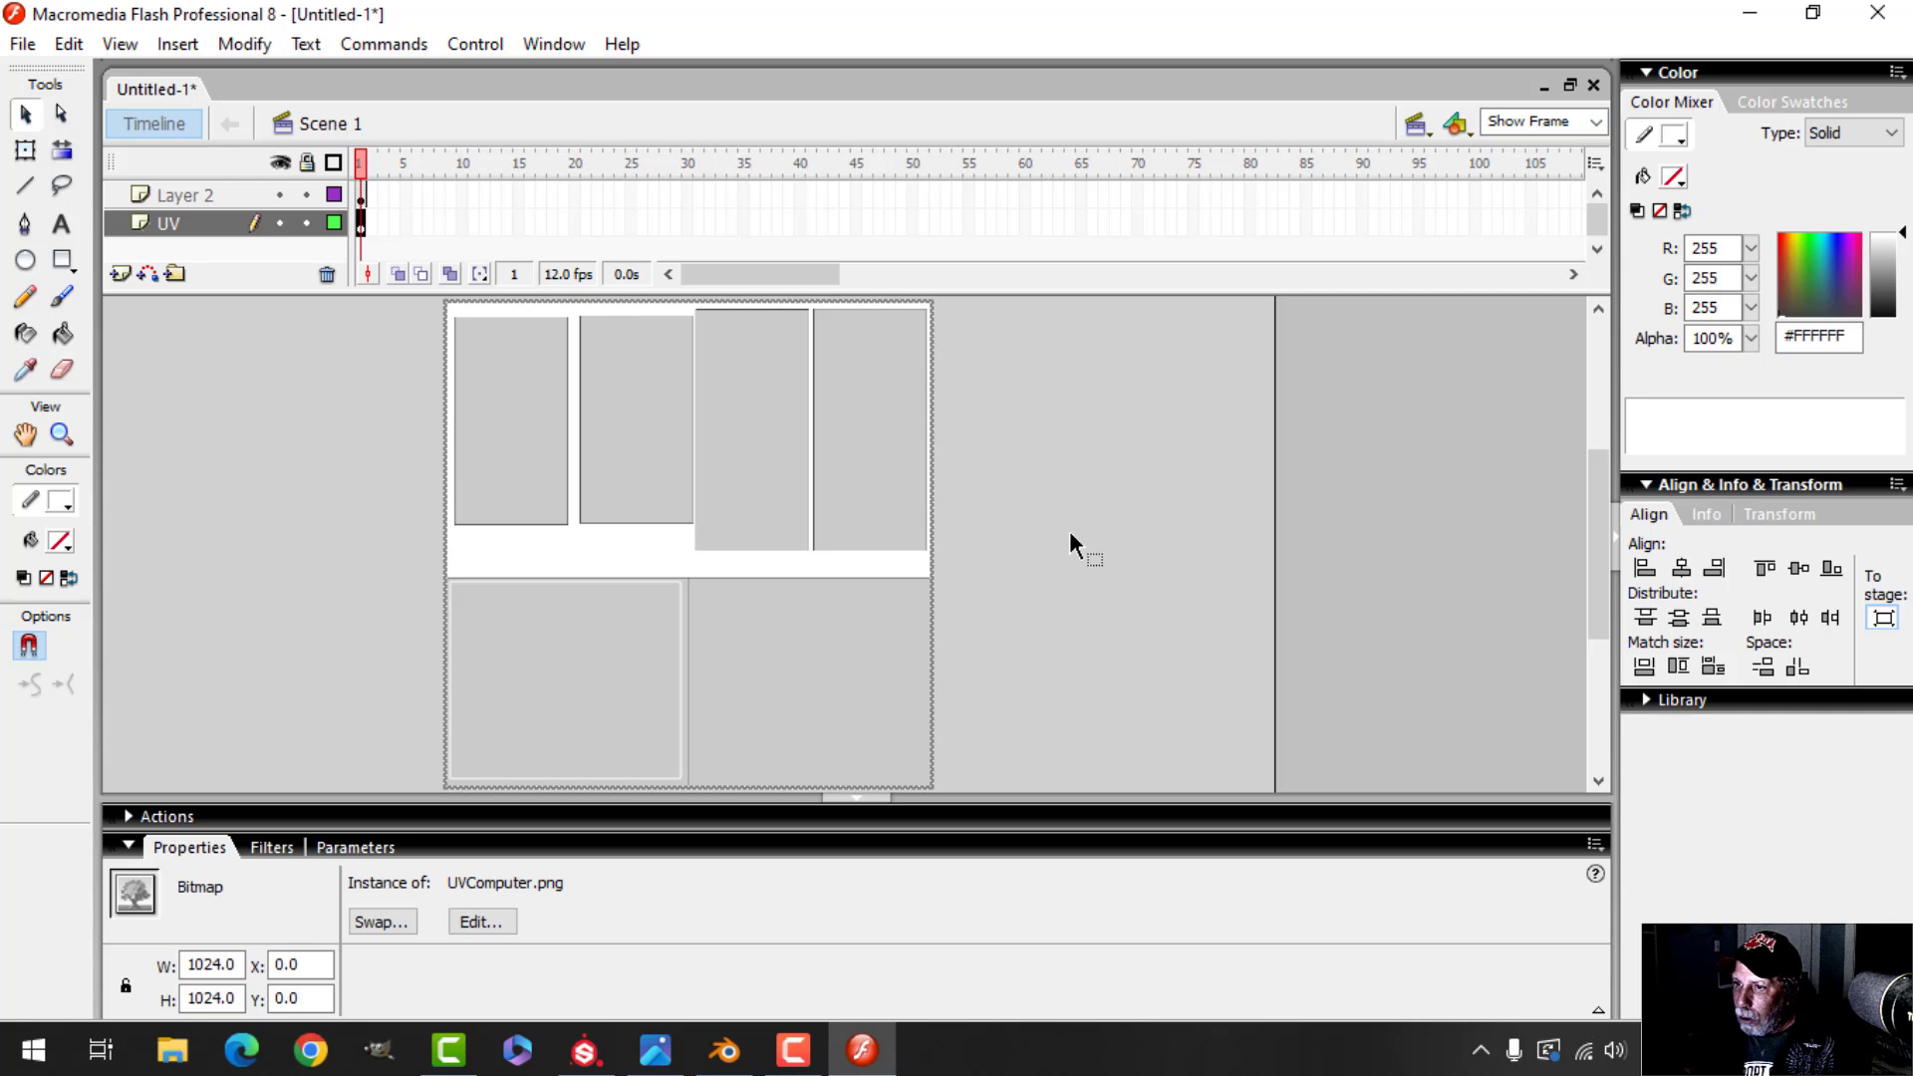
scroll(1013, 589, "down", 3)
left_click(307, 222)
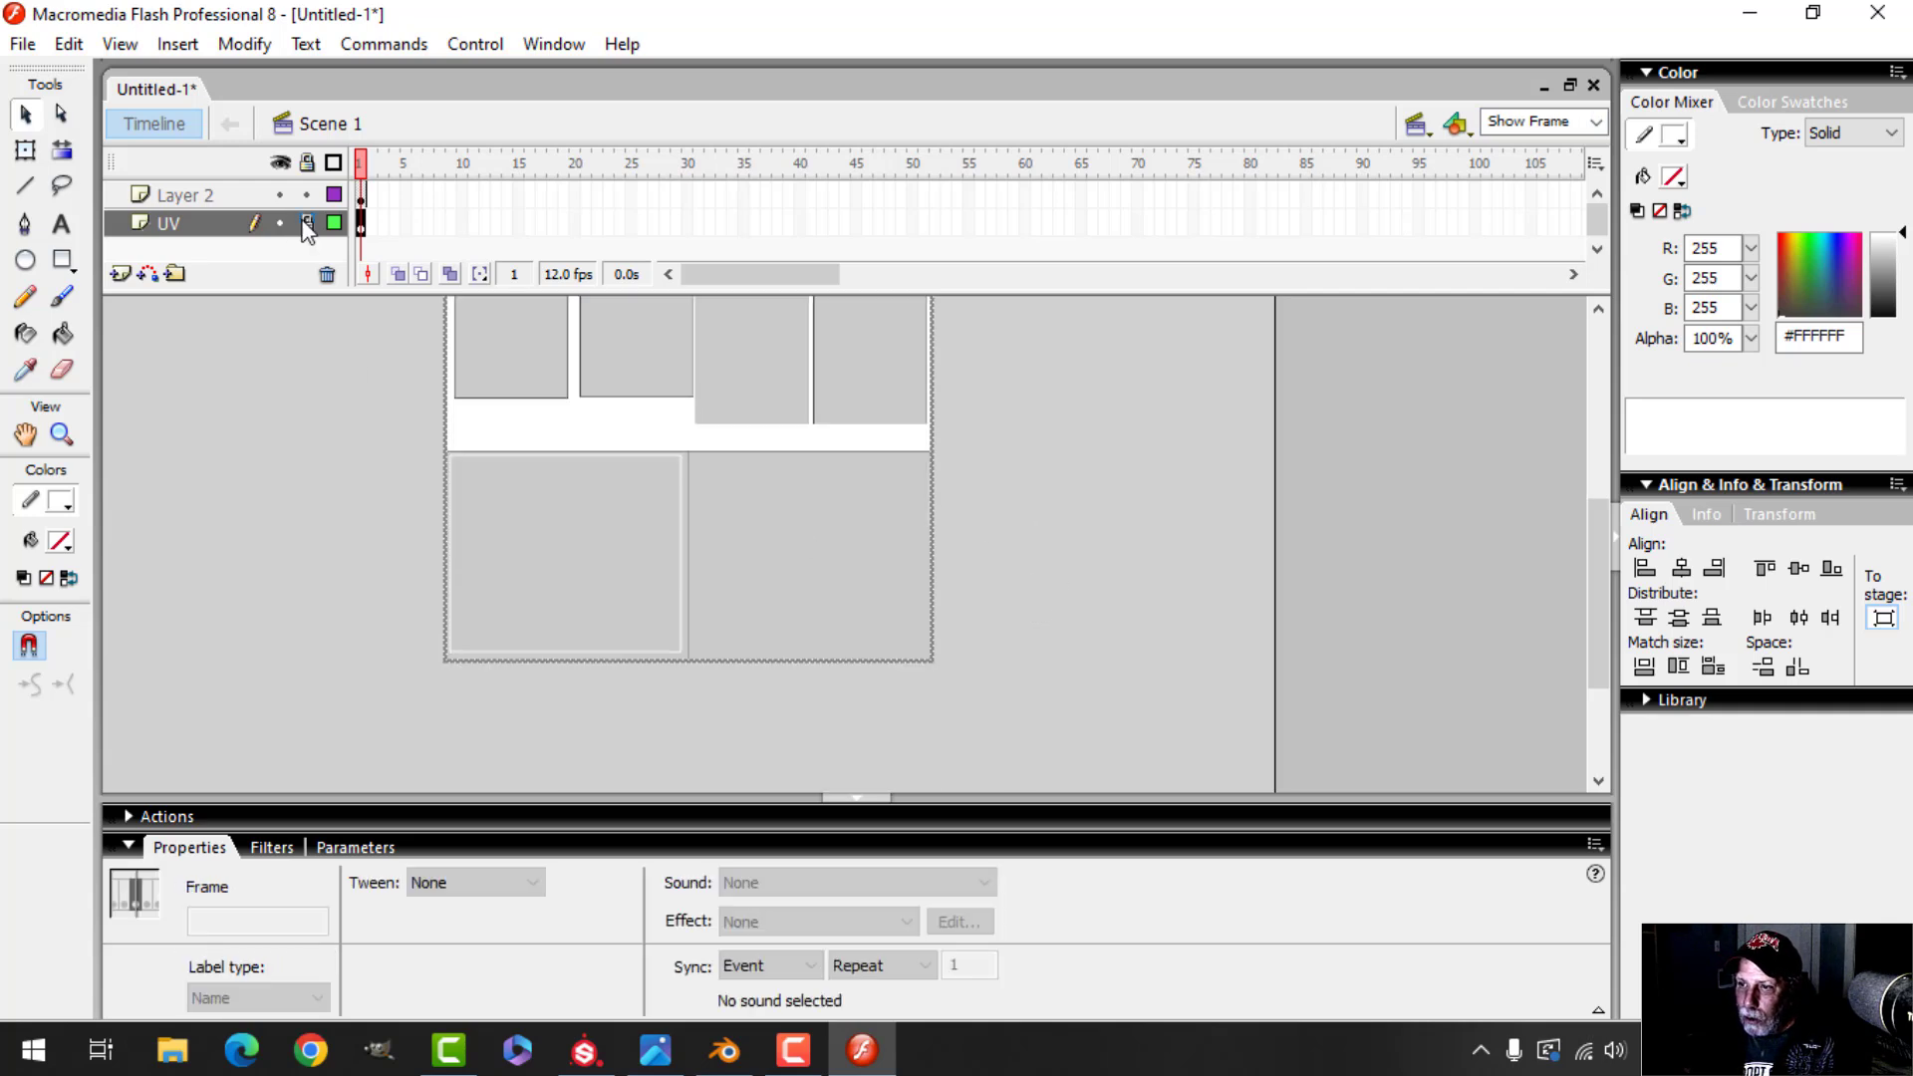
left_click(224, 191)
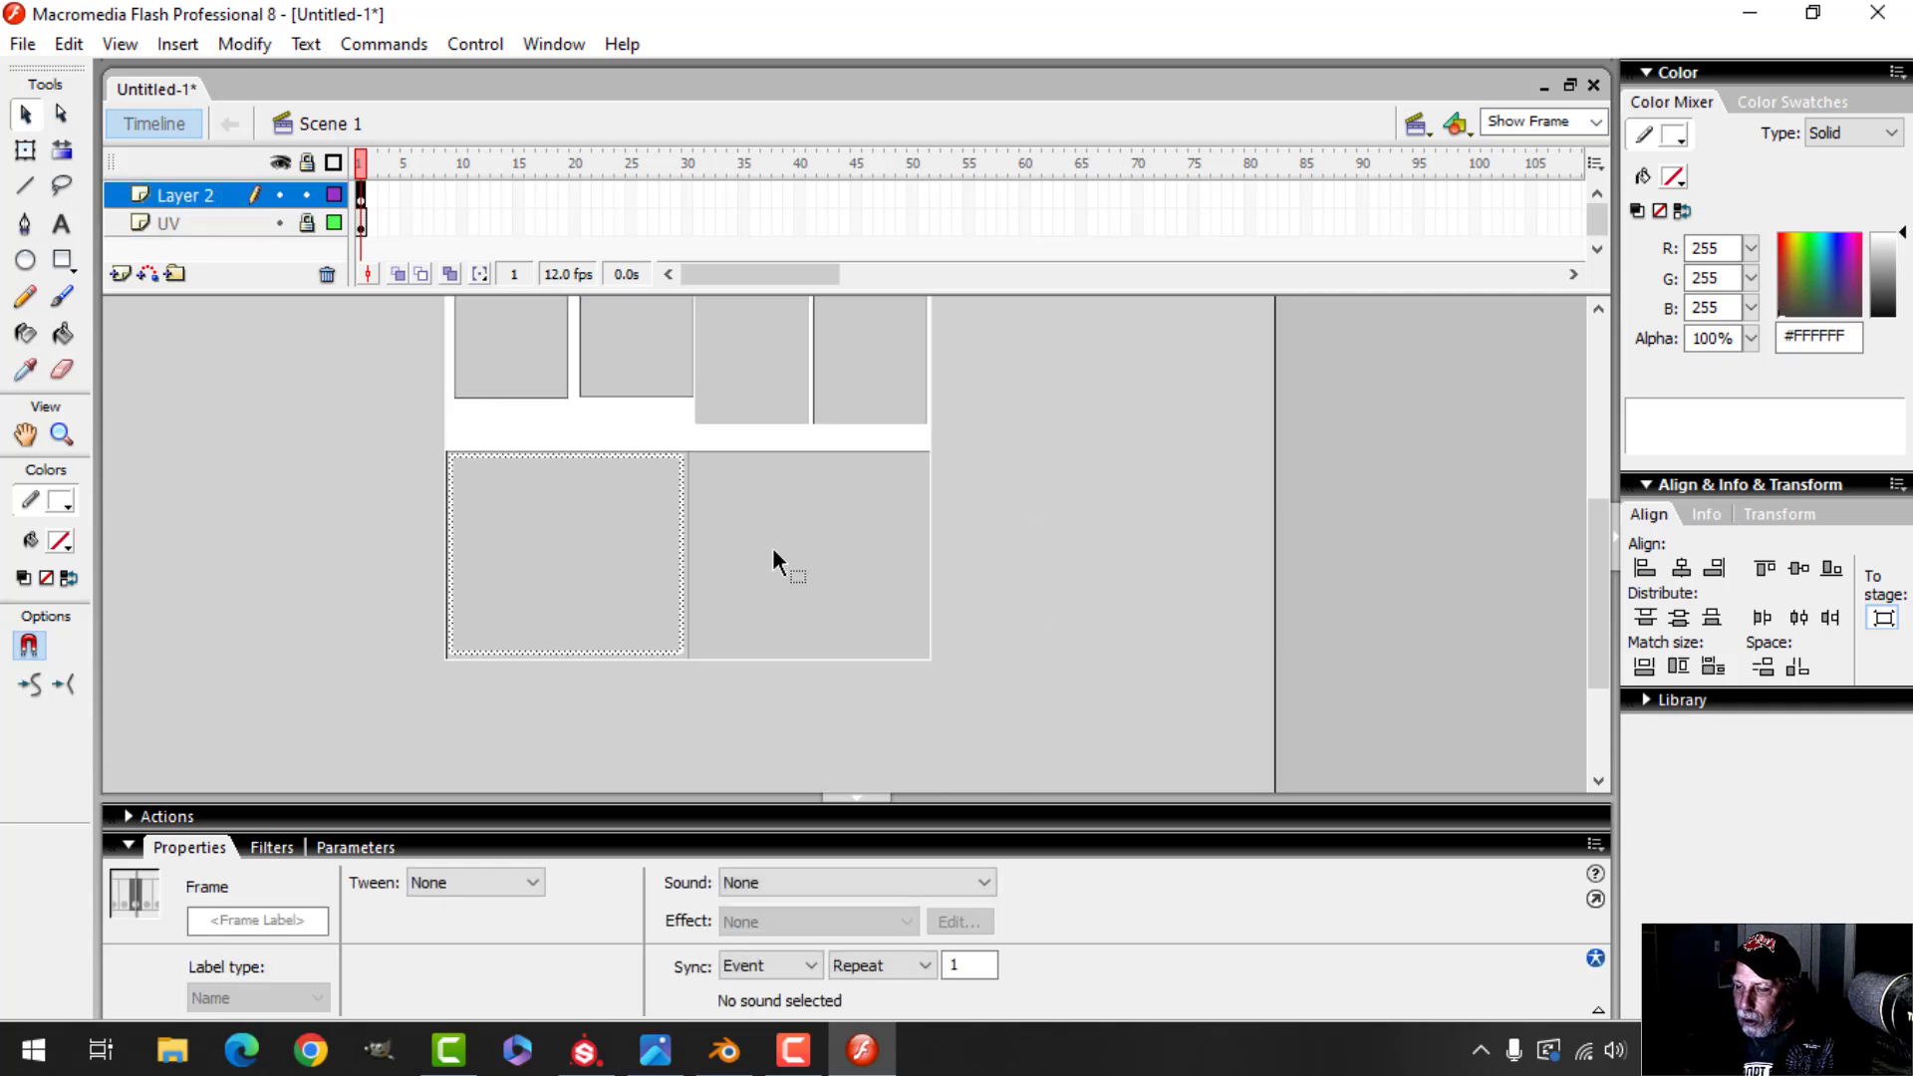
Select the right-hand part of the white rectangle and nudge it right by 6 px to X 378.6
left_click(744, 520)
left_click(685, 551)
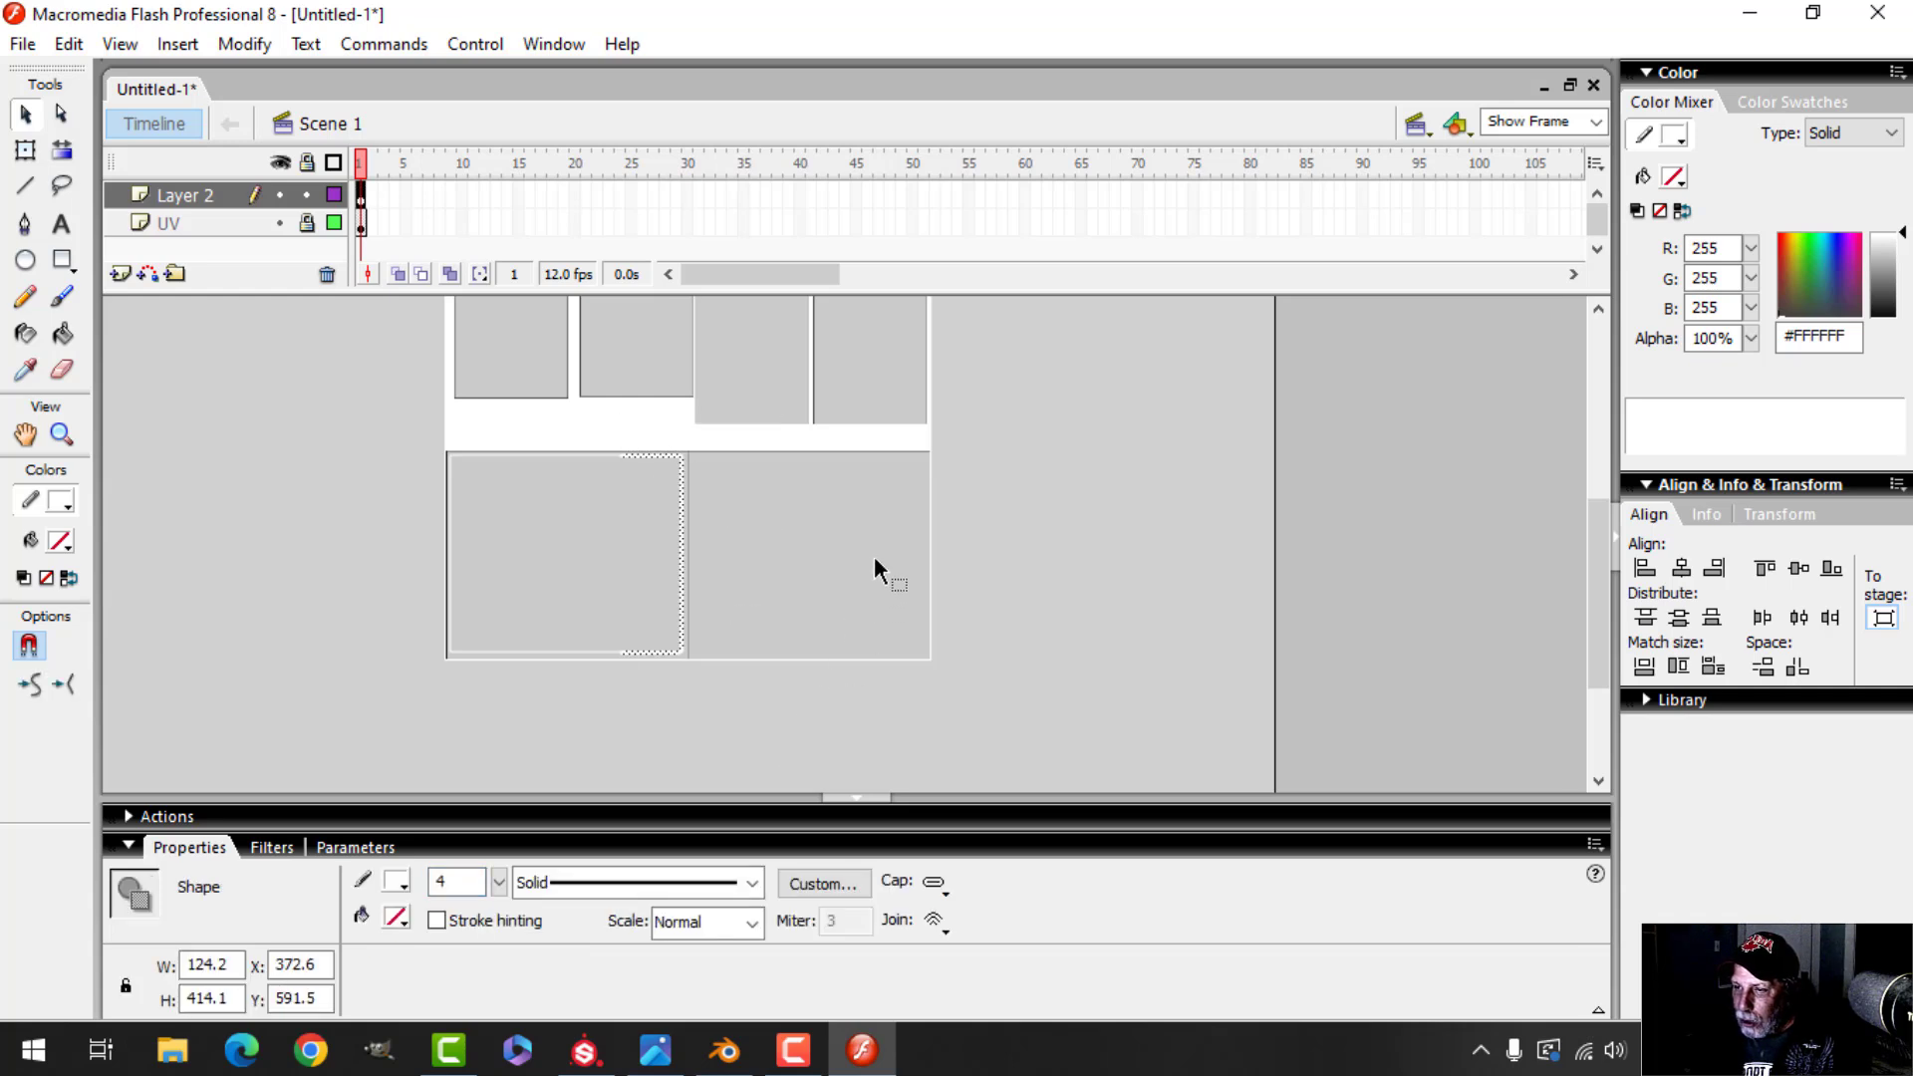
scroll(880, 568, "up", 3)
left_click(1595, 123)
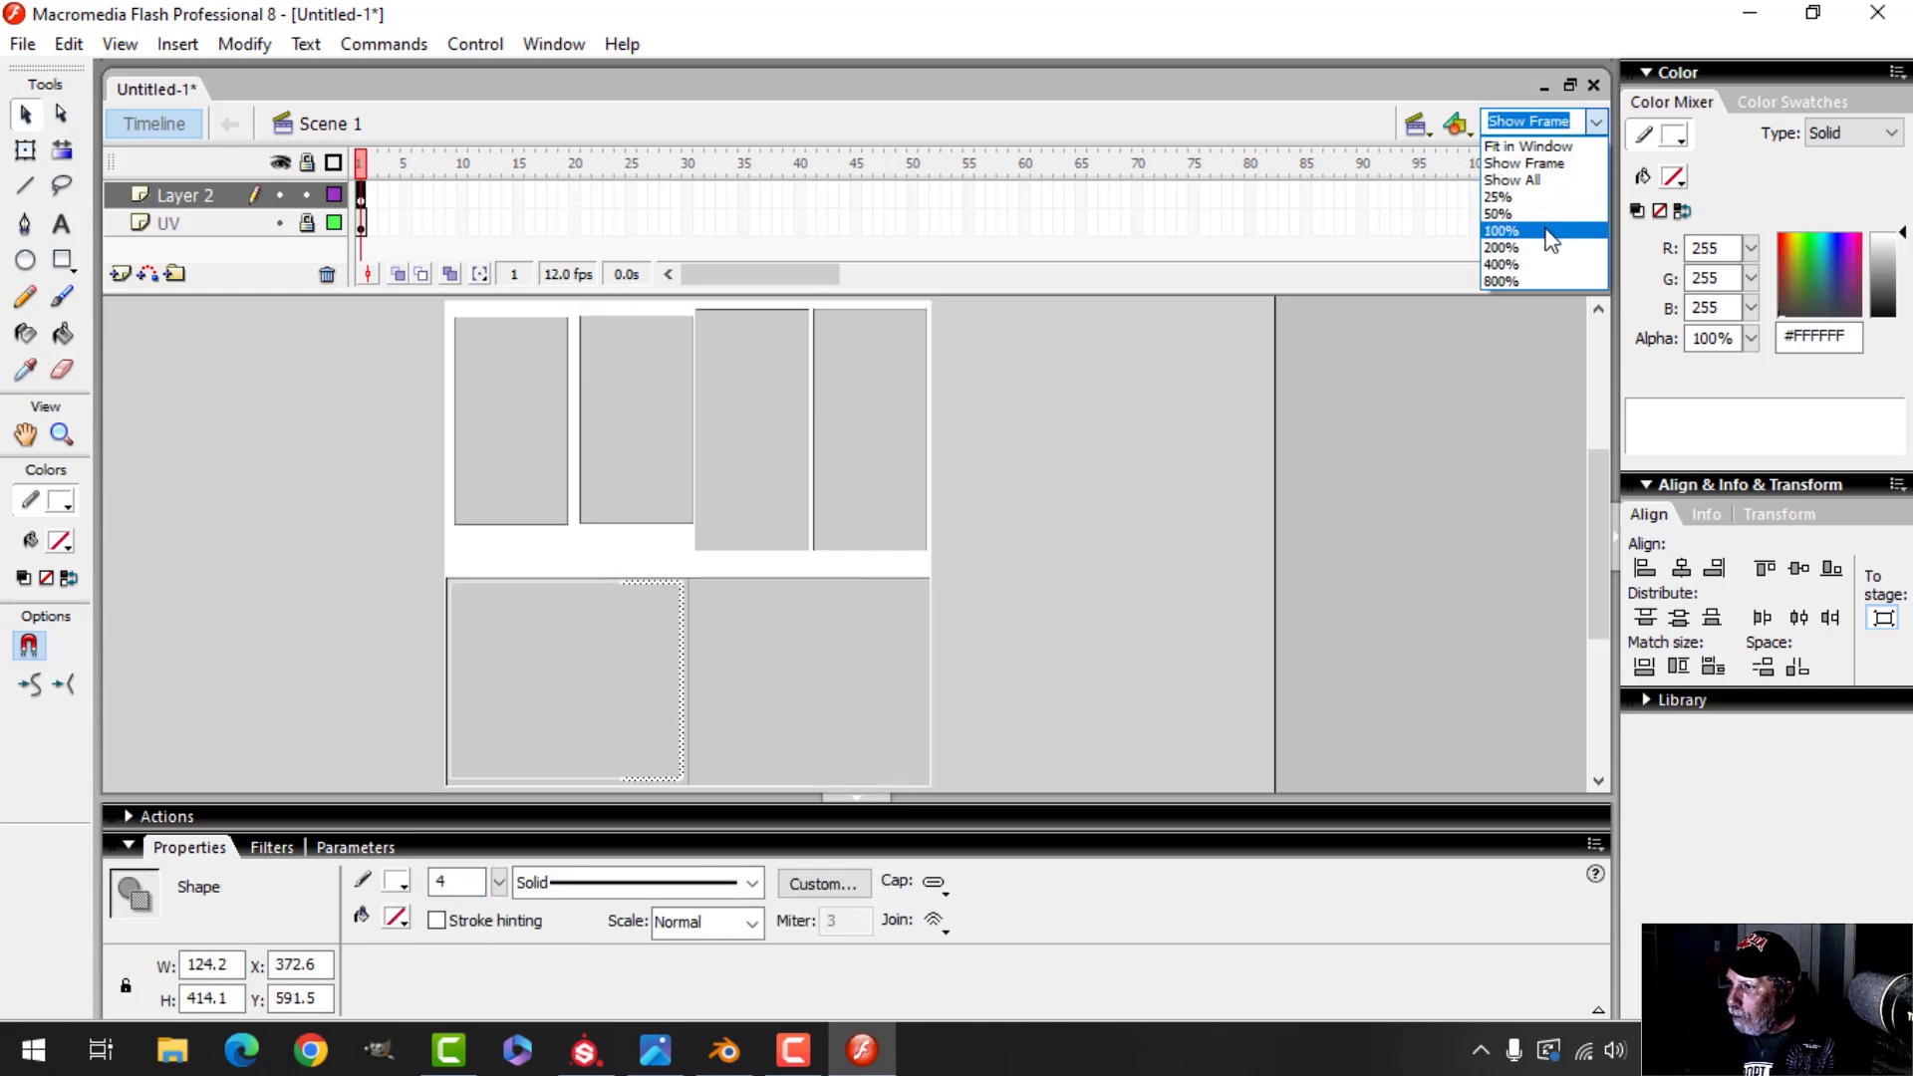
left_click(1510, 230)
key("Right")
key("Right")
key("Right")
key("Right")
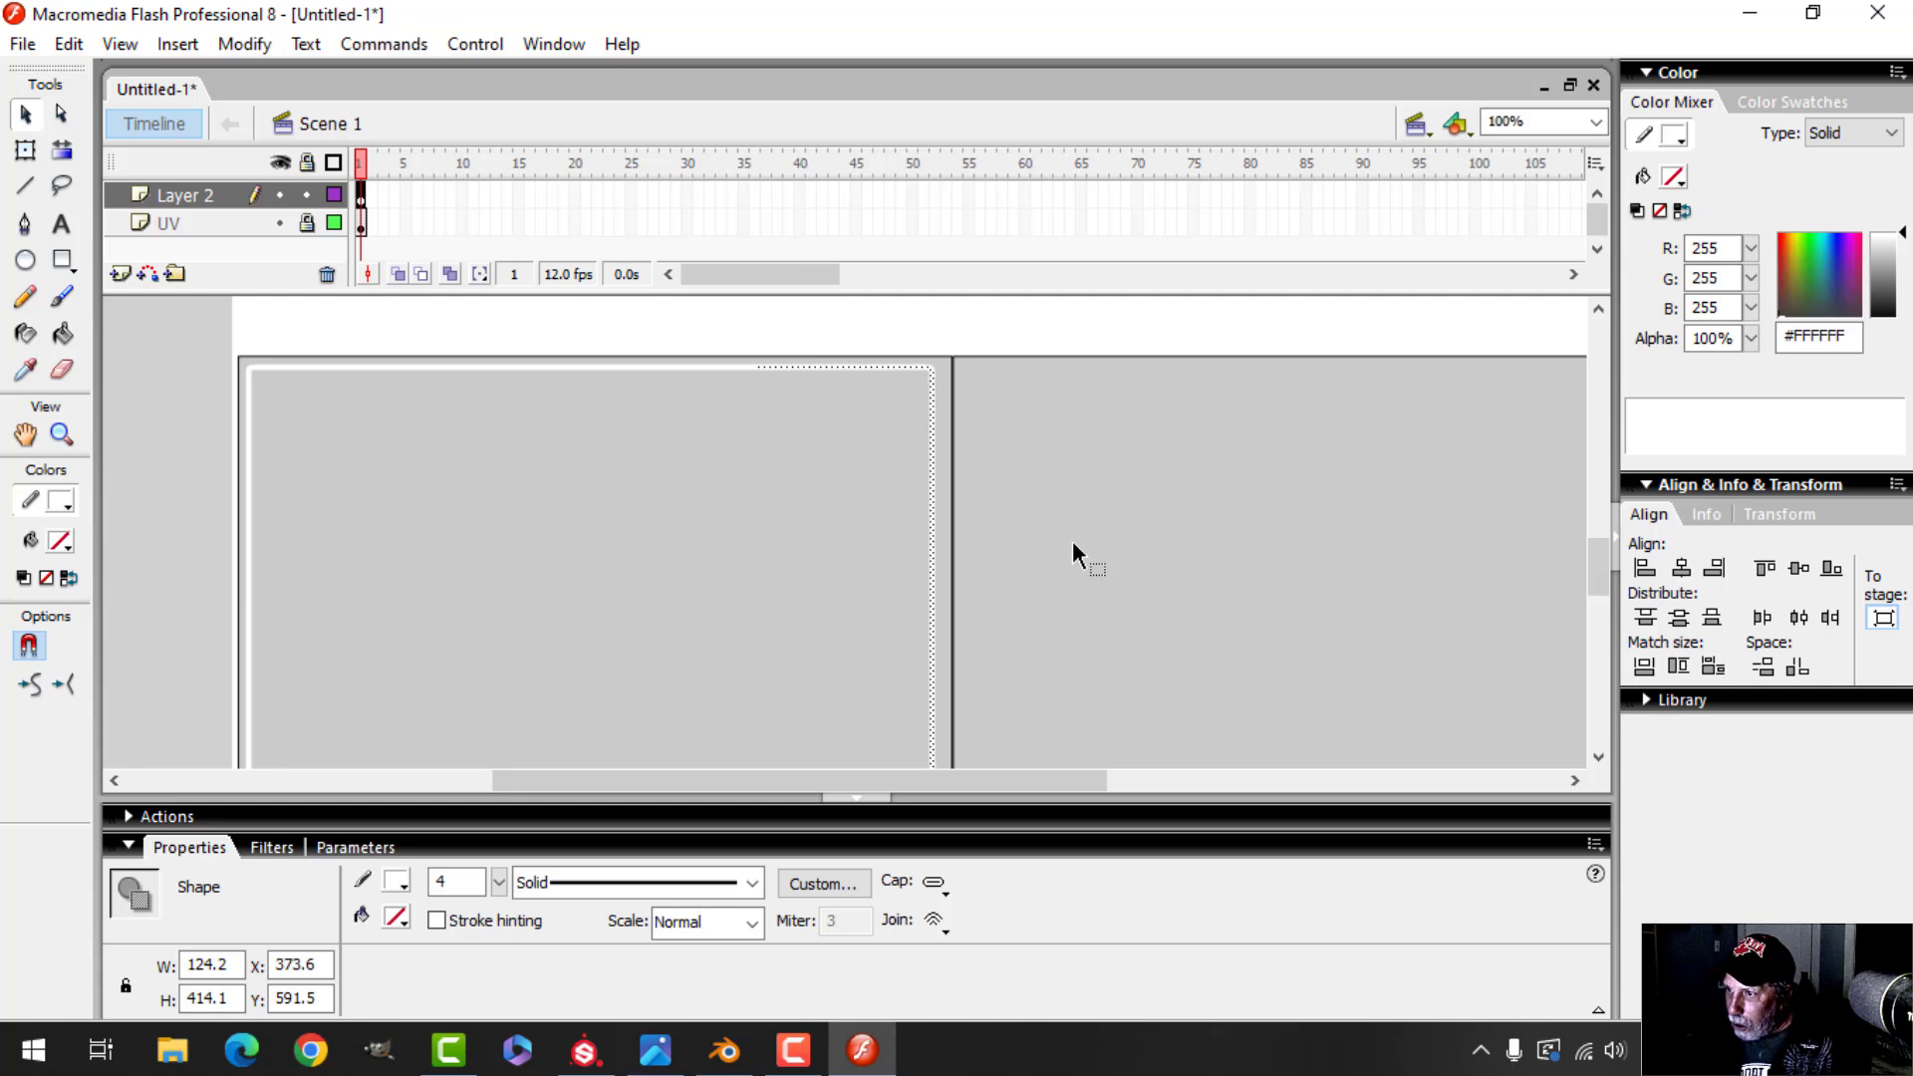
key("Right")
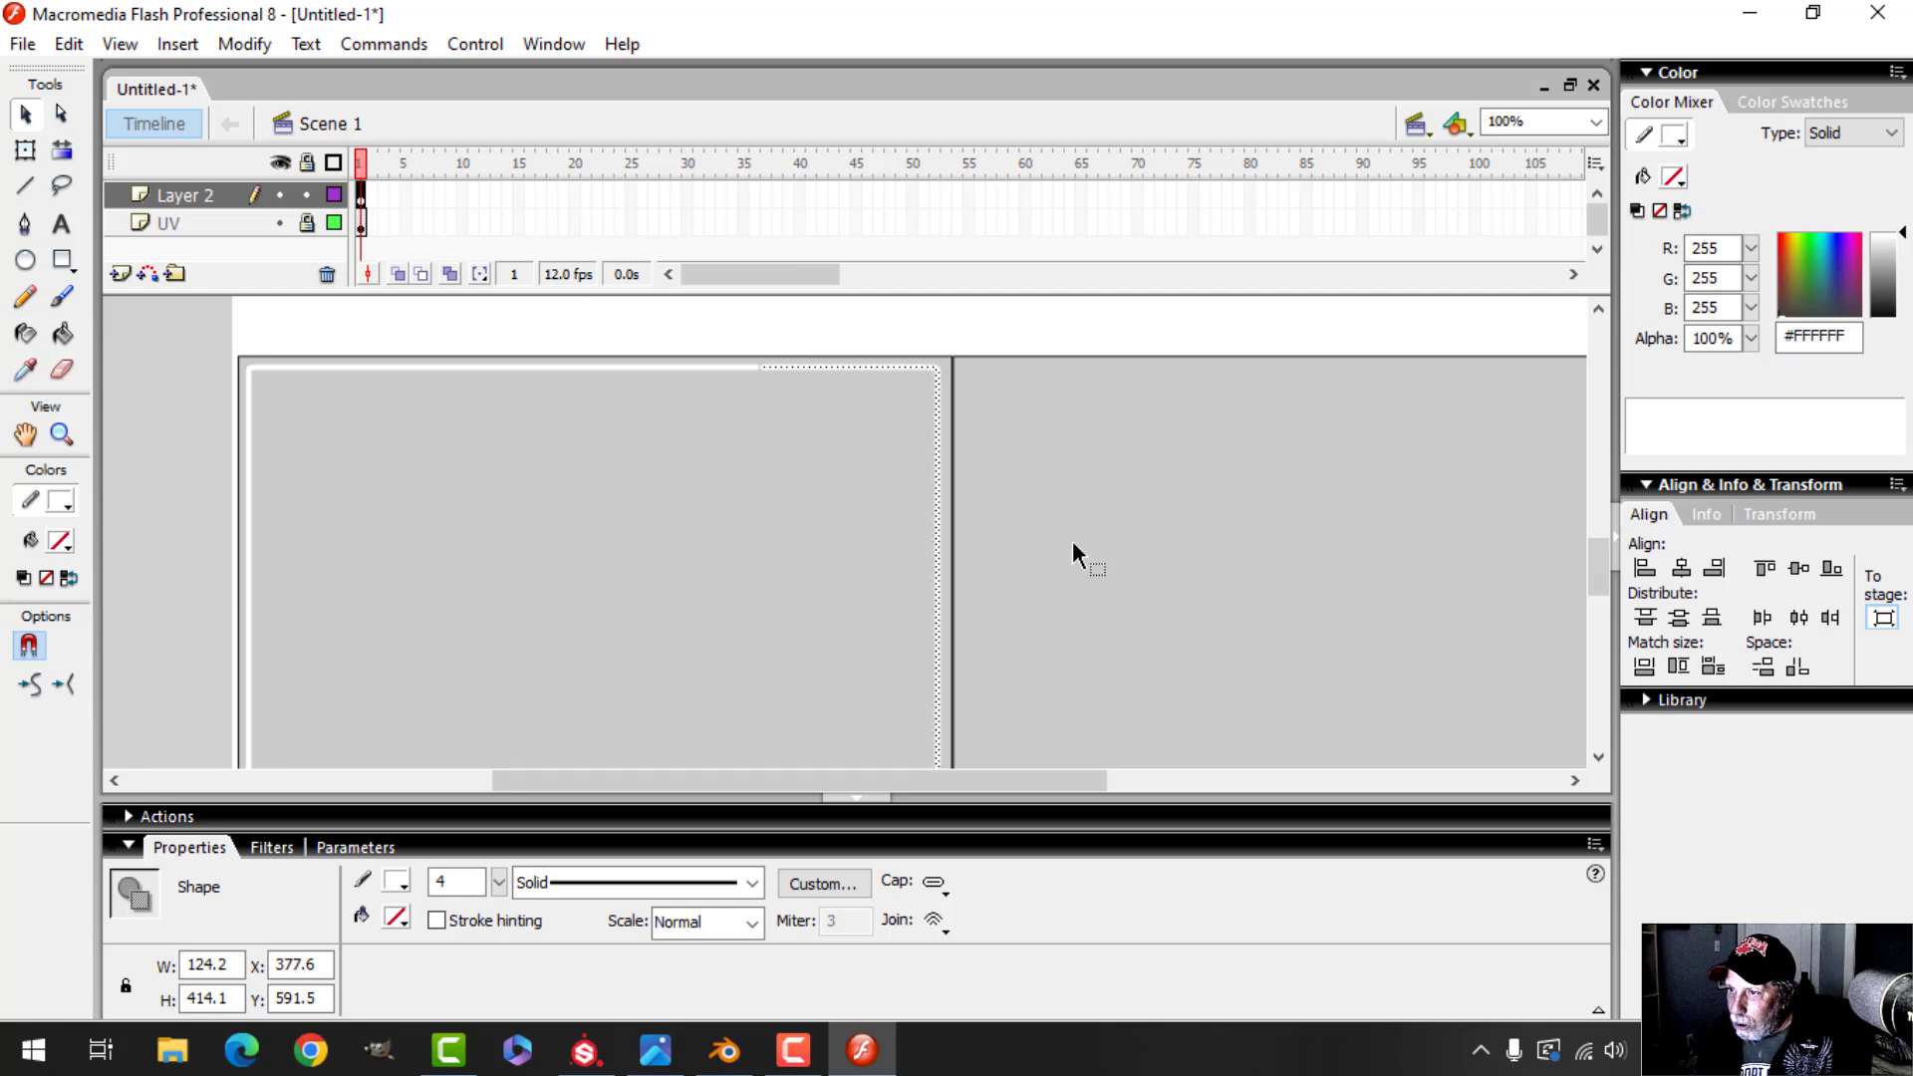
key("Right")
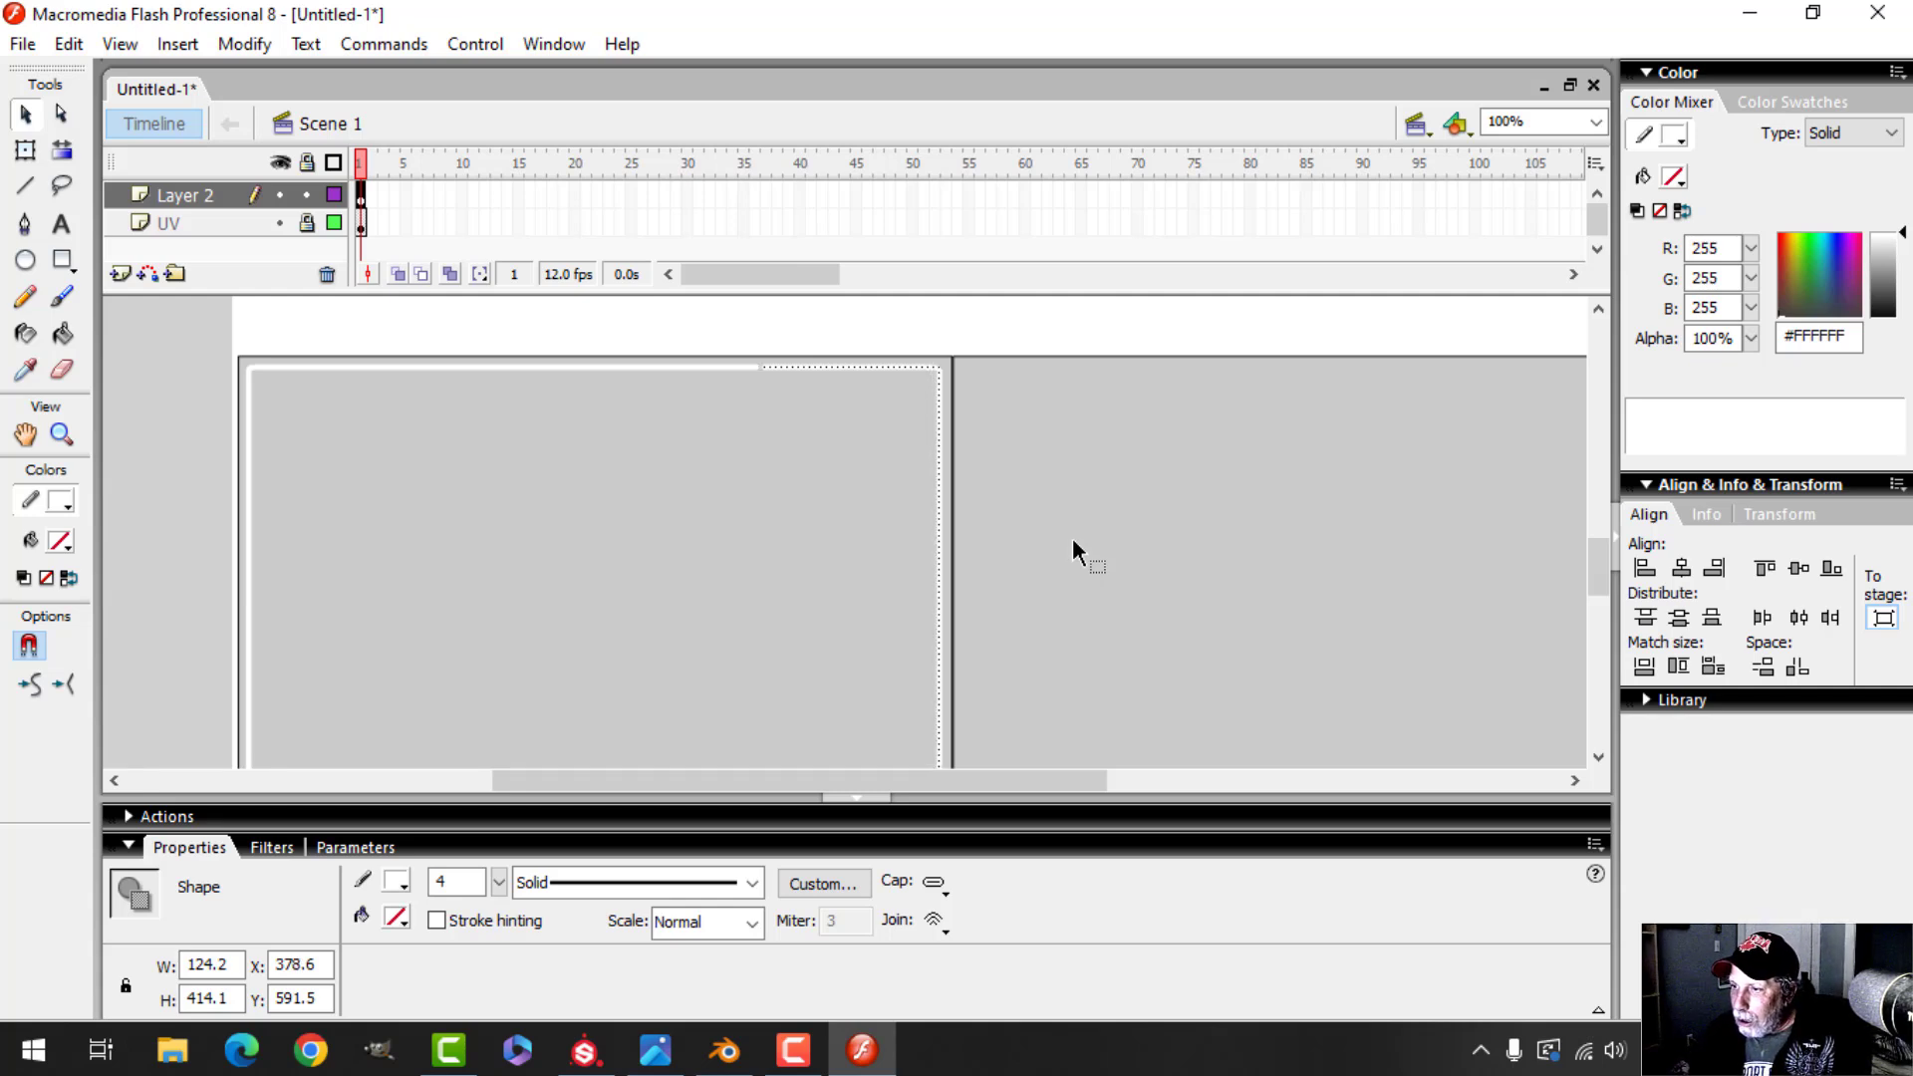
left_click(1072, 538)
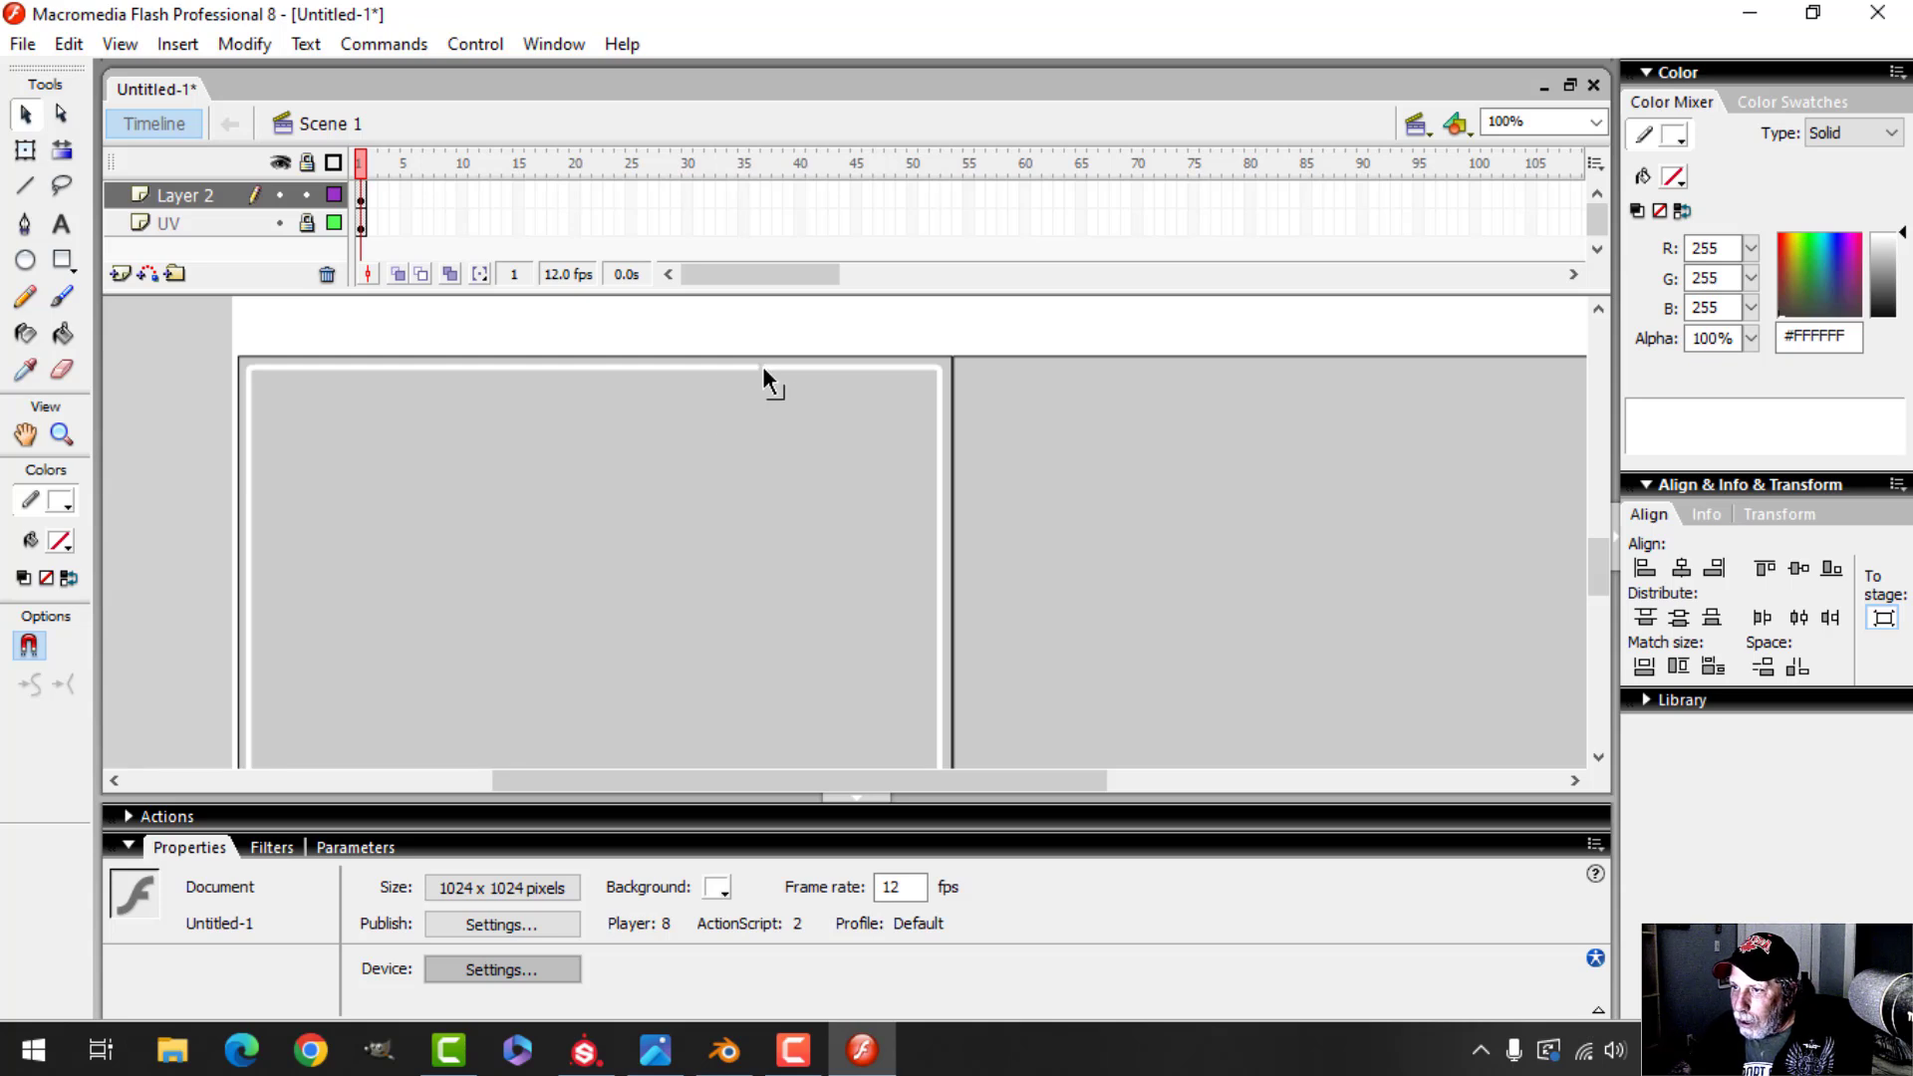
Select the bottom part of the white rectangle and nudge it down by about 6 px, closer to the UV face's lower edge
scroll(1140, 517, "down", 5)
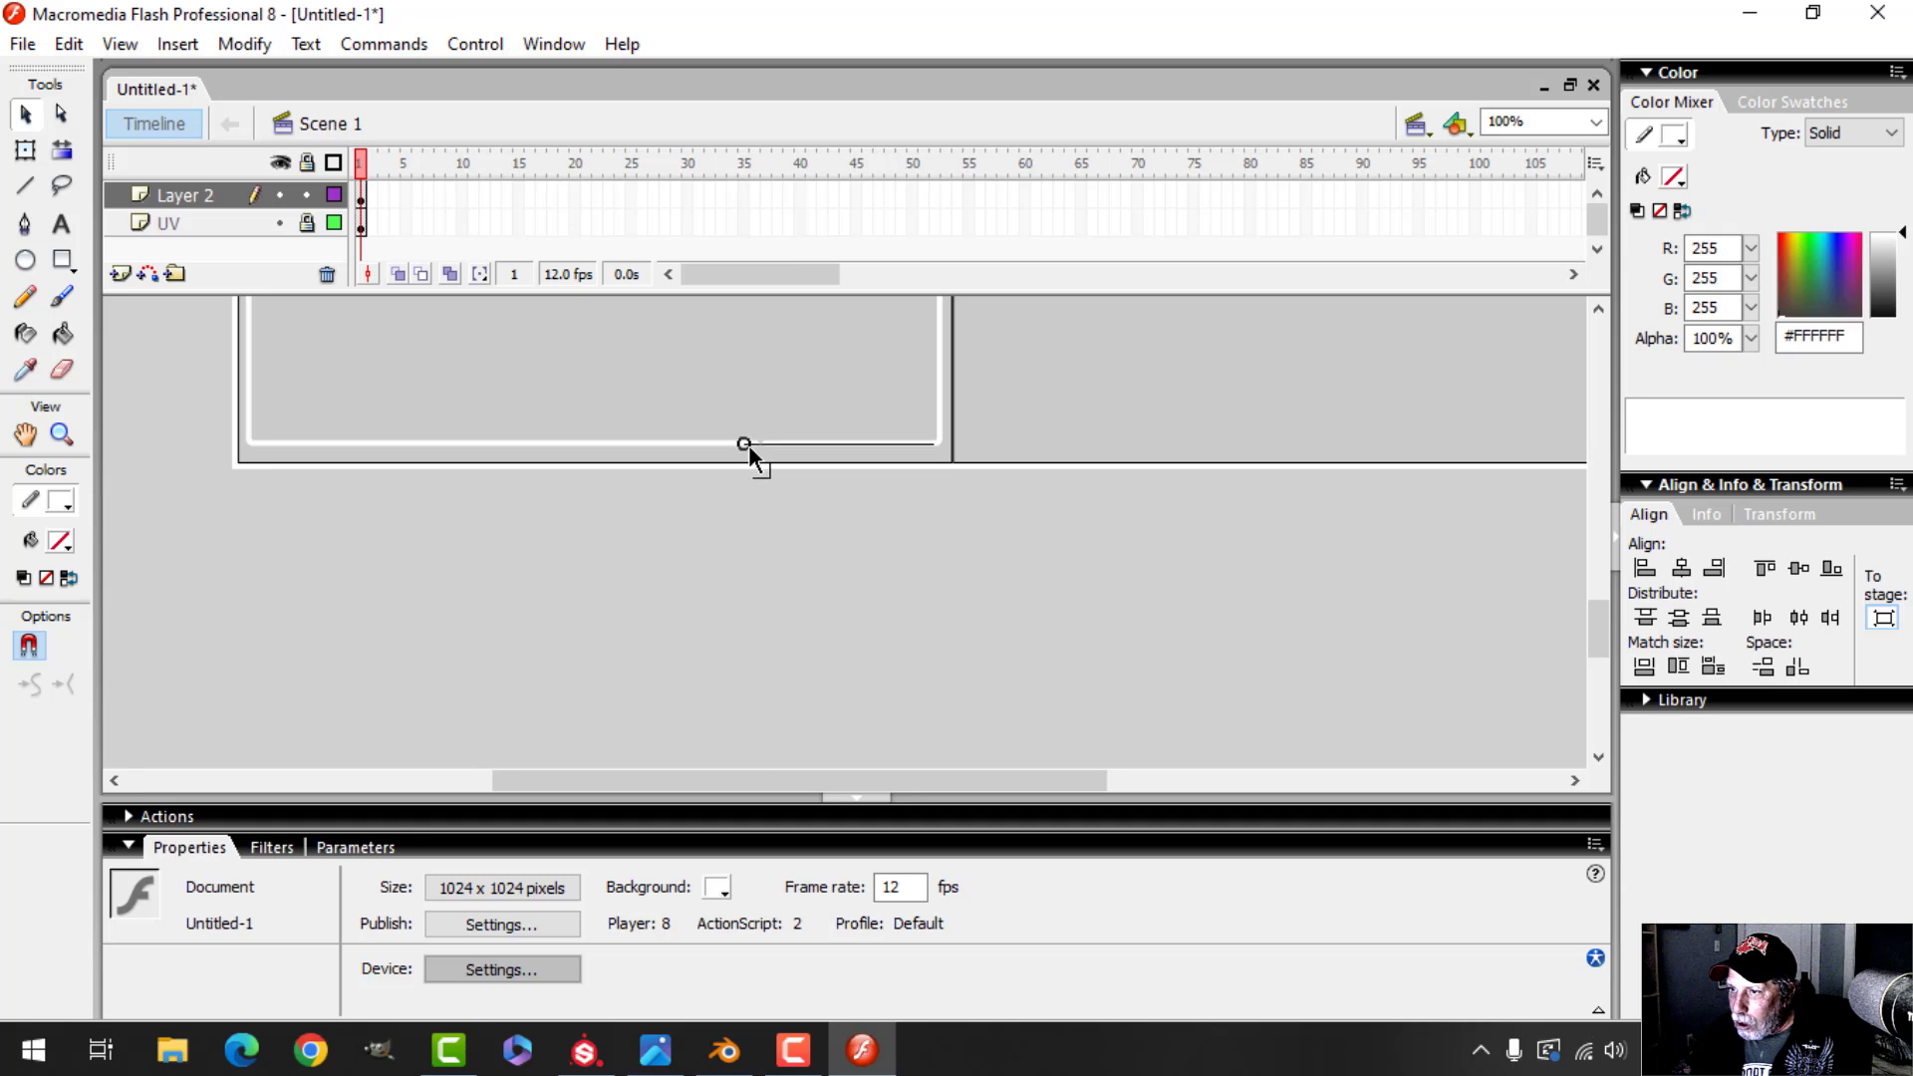
mouse_move(192, 398)
left_mouse_down()
mouse_move(864, 470)
mouse_move(1179, 474)
left_mouse_up()
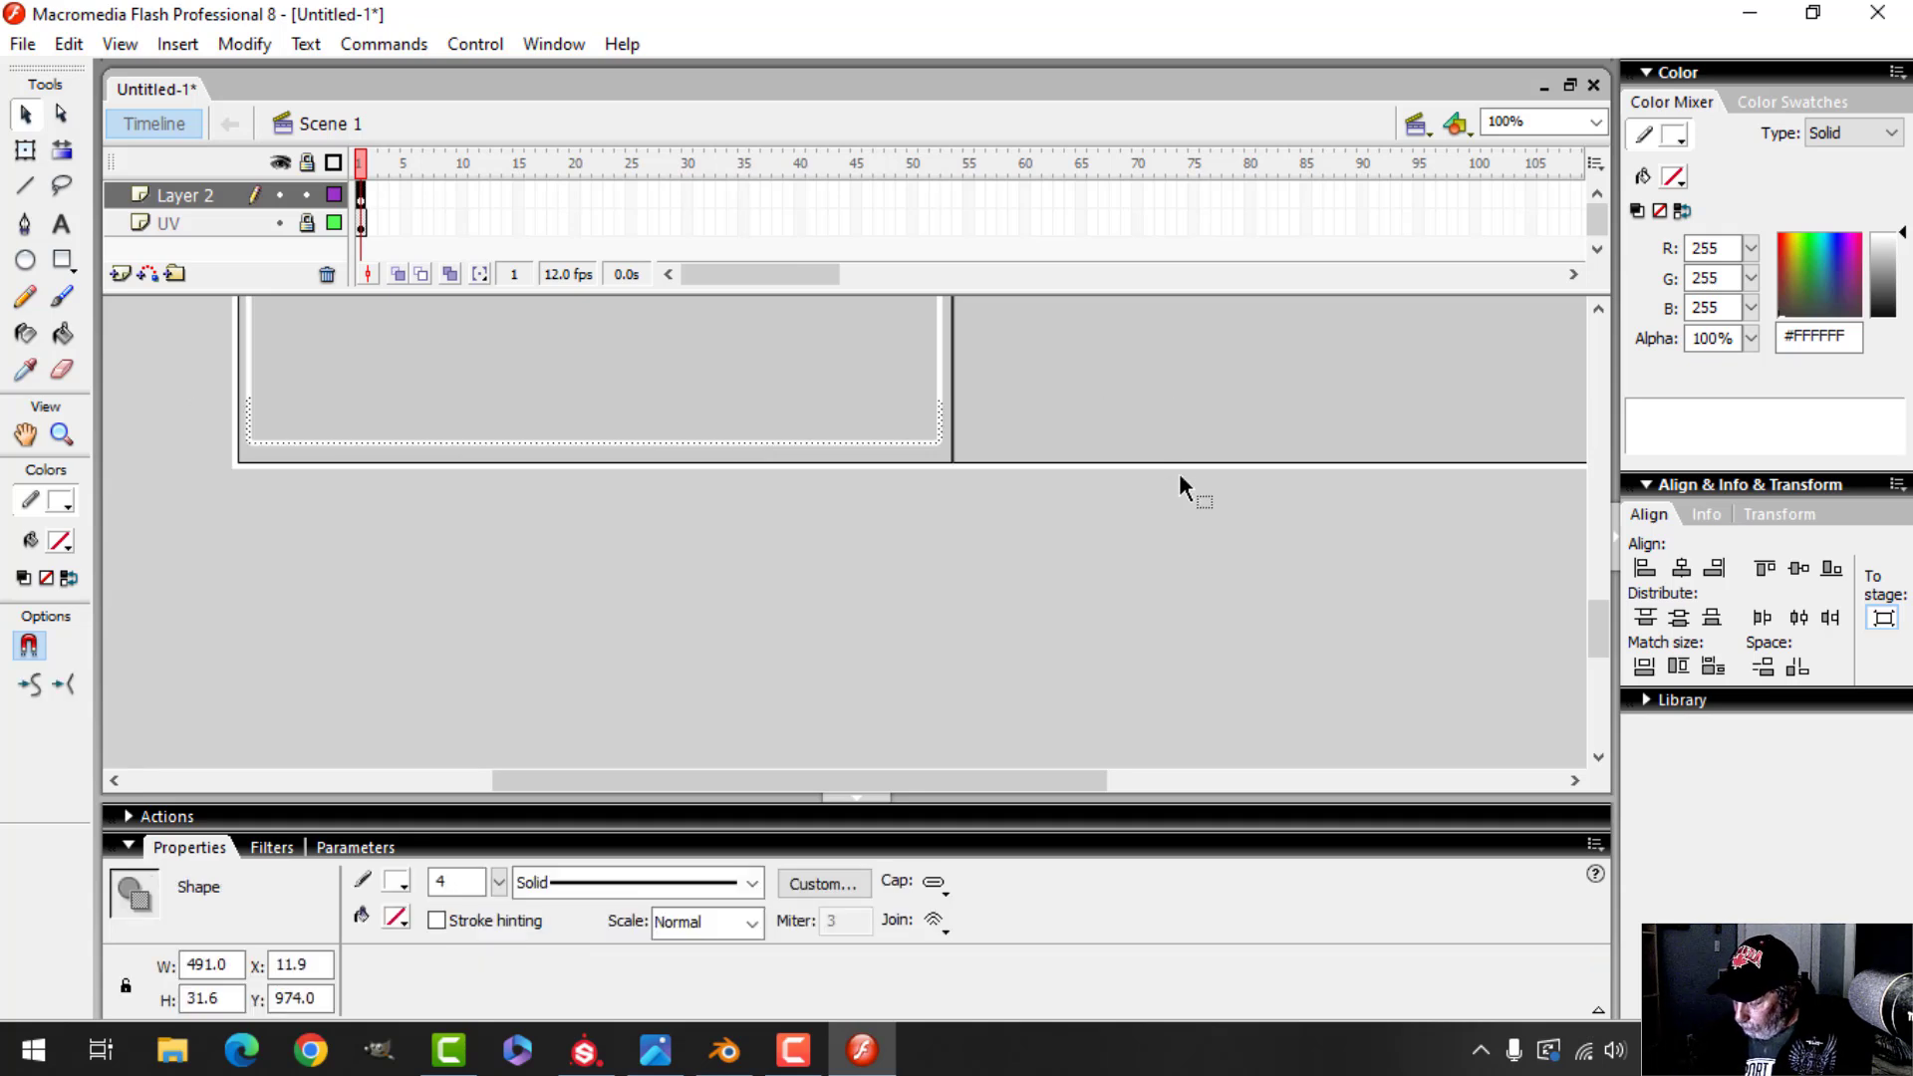
key("Down")
key("Down")
key("Down")
key("Down")
key("Down")
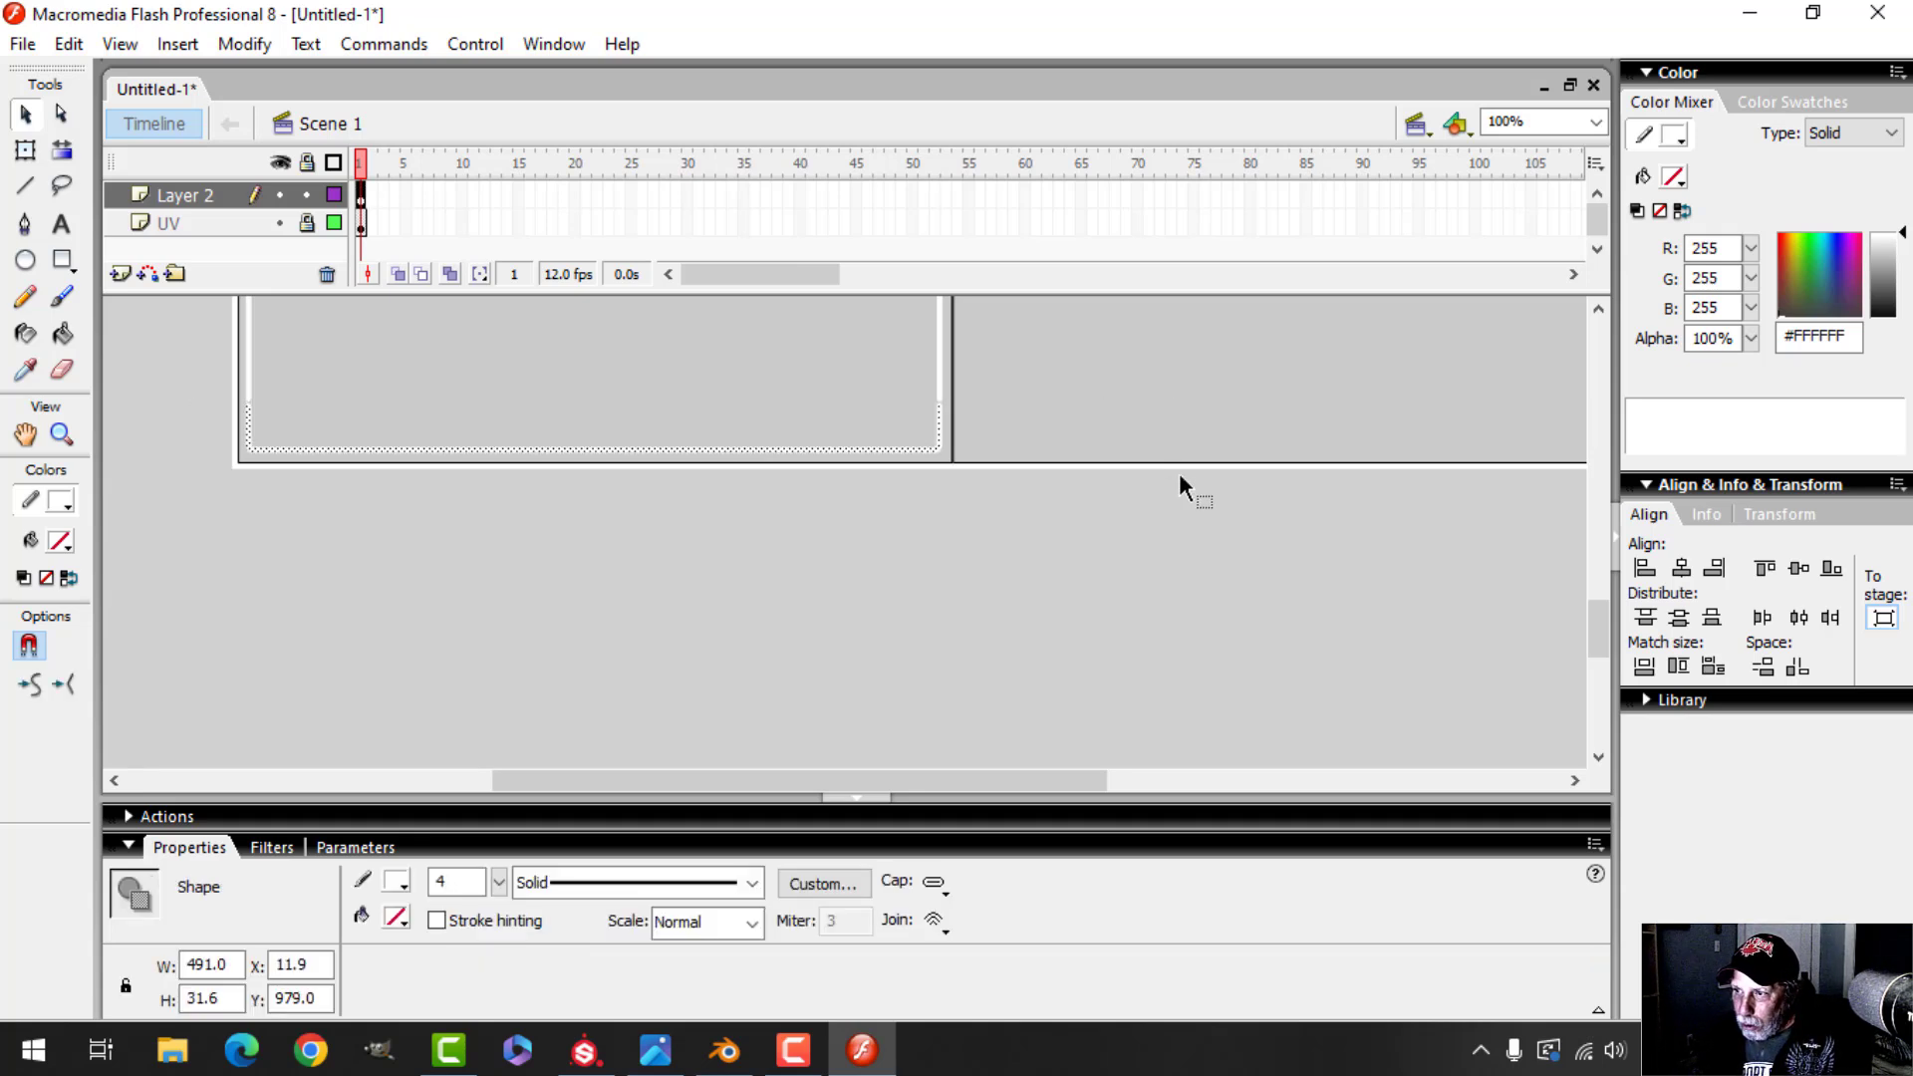
key("Down")
left_click(1180, 472)
scroll(995, 446, "up", 3)
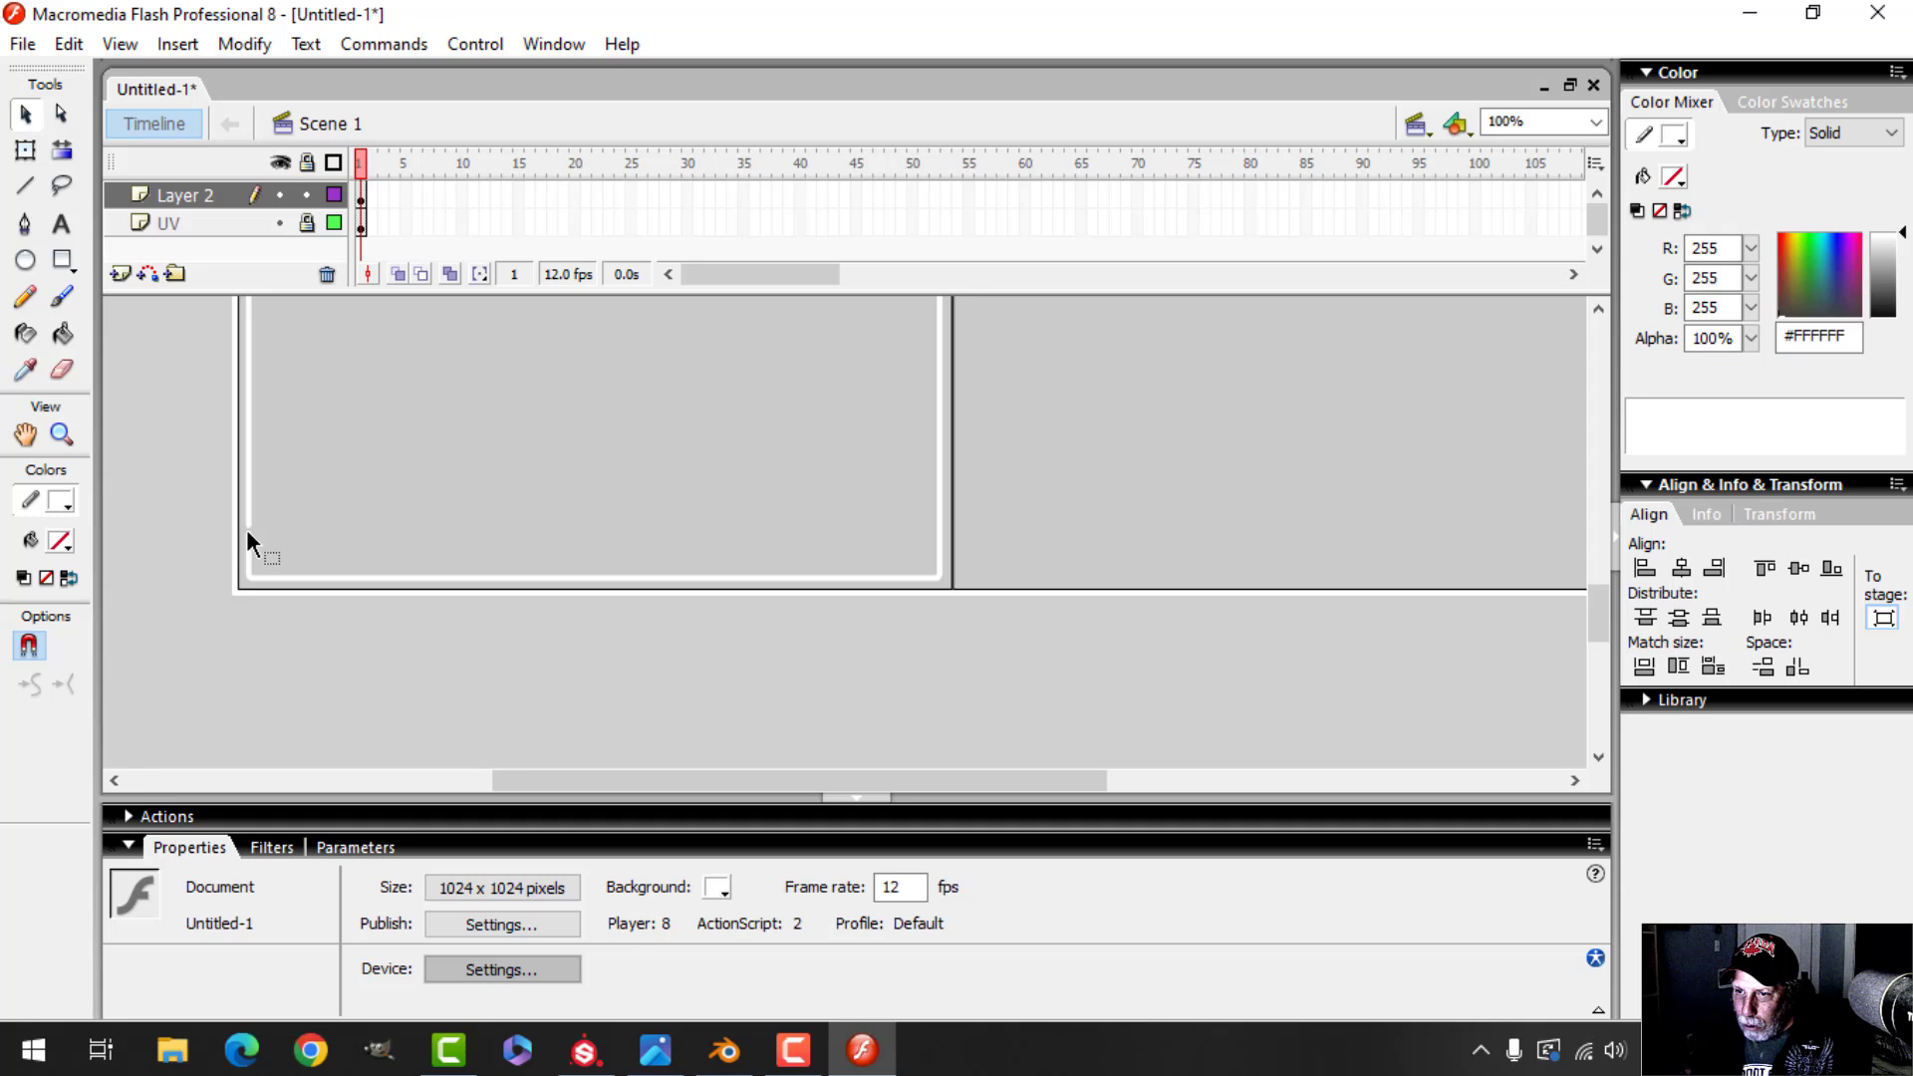
Copy the whole white rectangle on Layer 2 and paste the duplicate in place
scroll(851, 489, "down", 3)
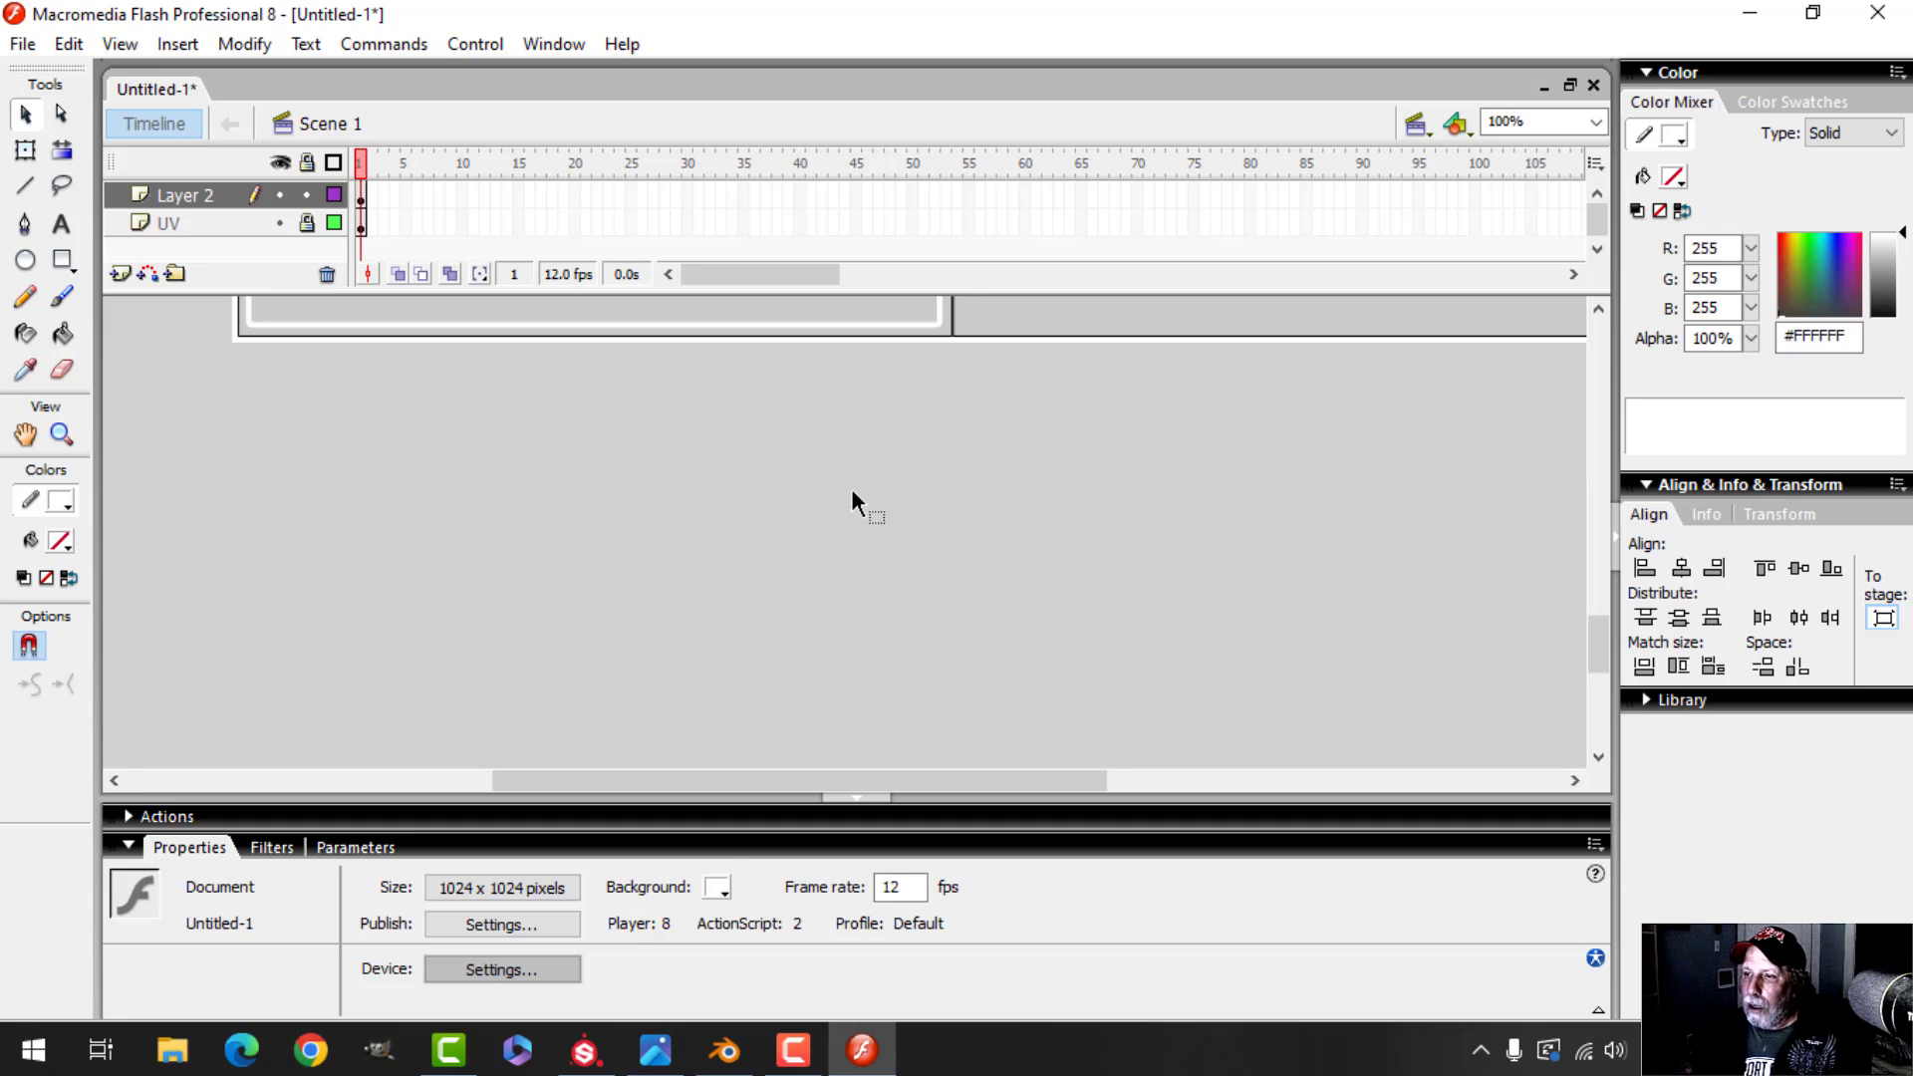
scroll(764, 408, "up", 3)
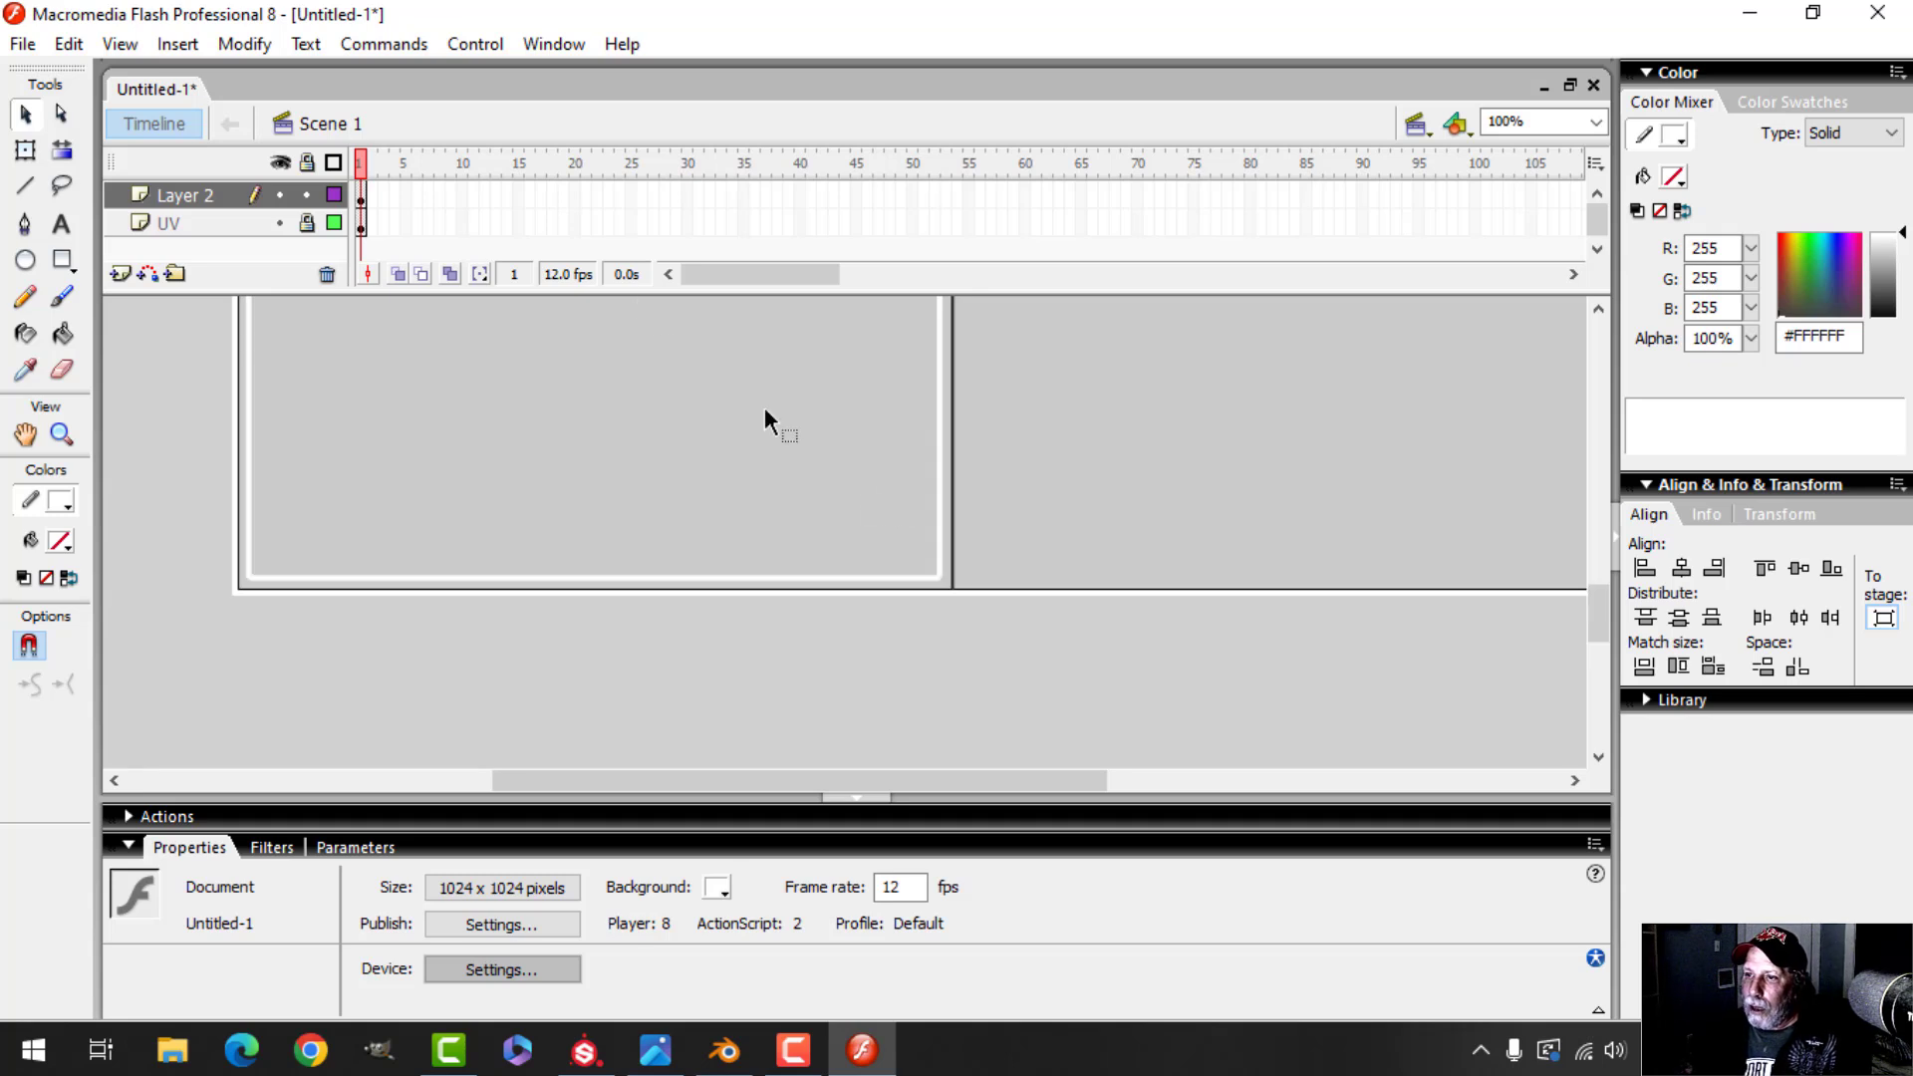
left_click(1595, 121)
left_click(1519, 180)
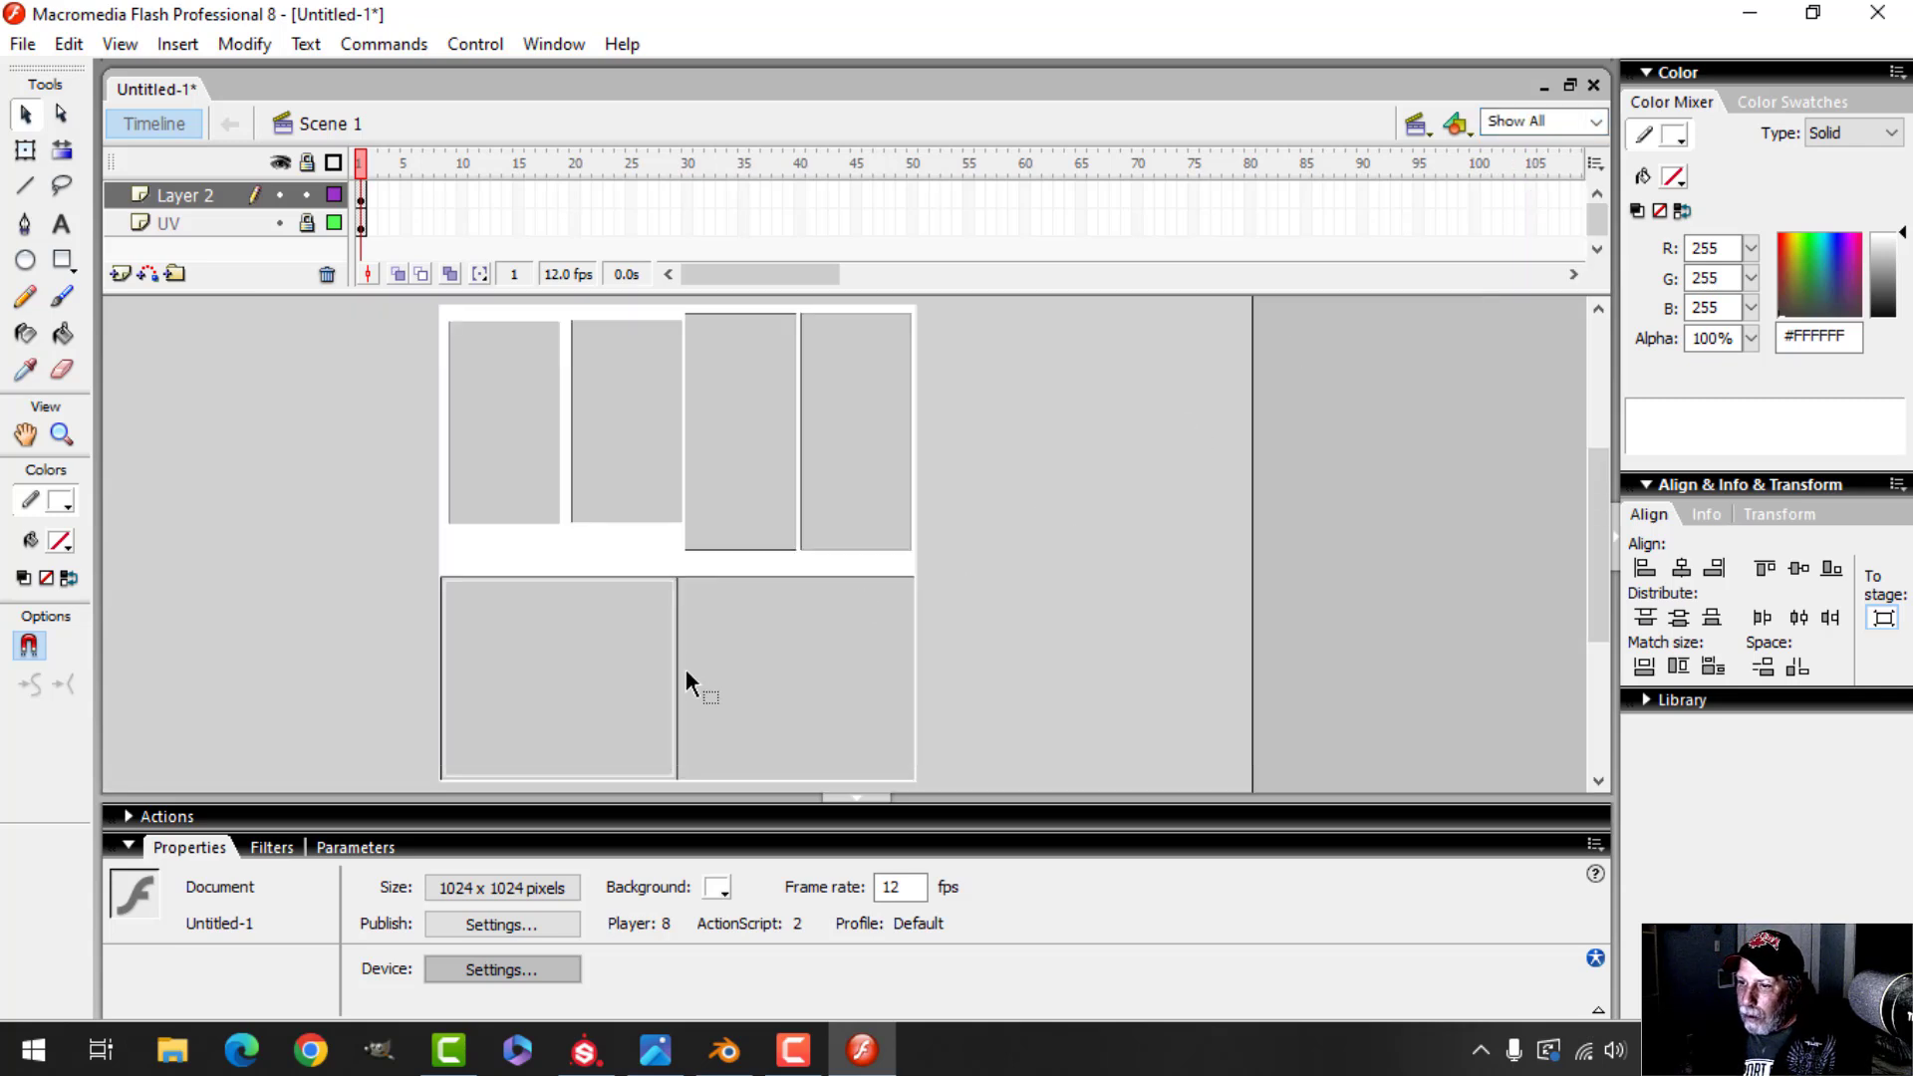
left_click(230, 204)
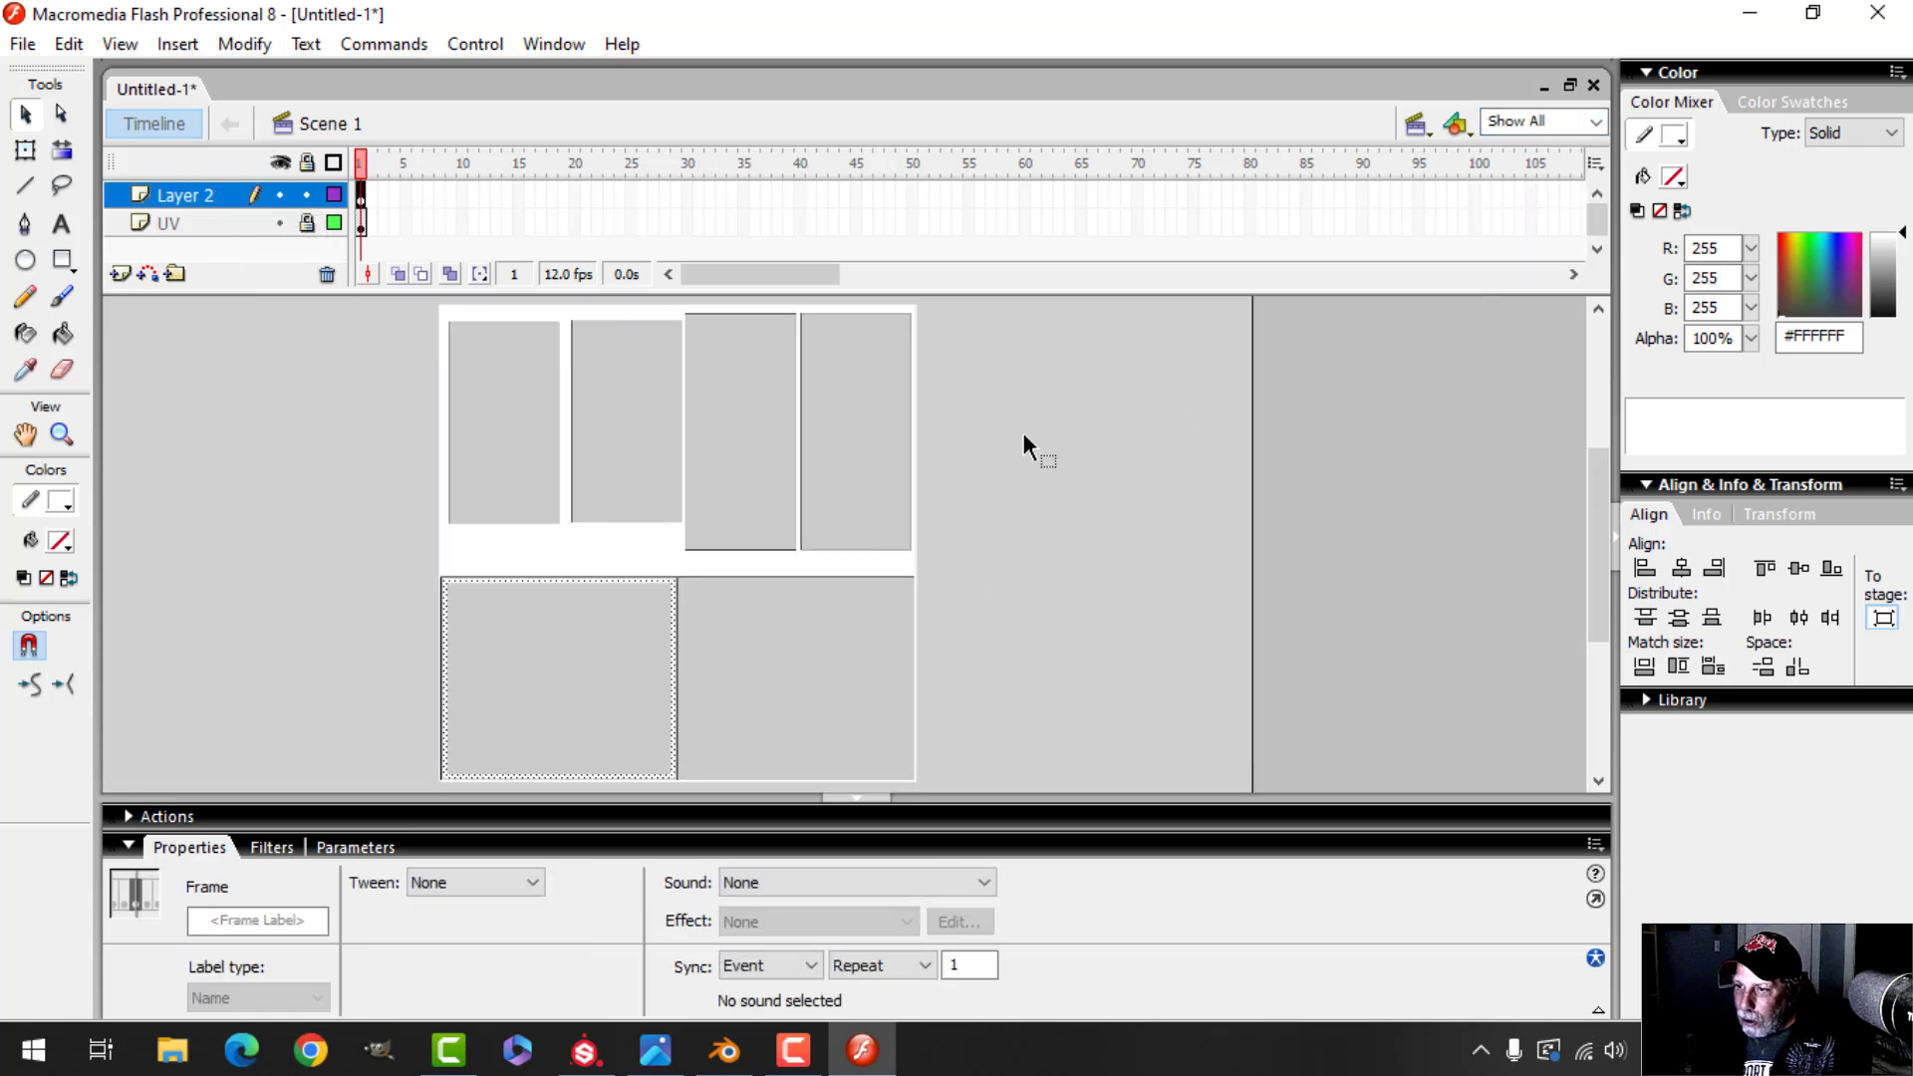
left_click(68, 43)
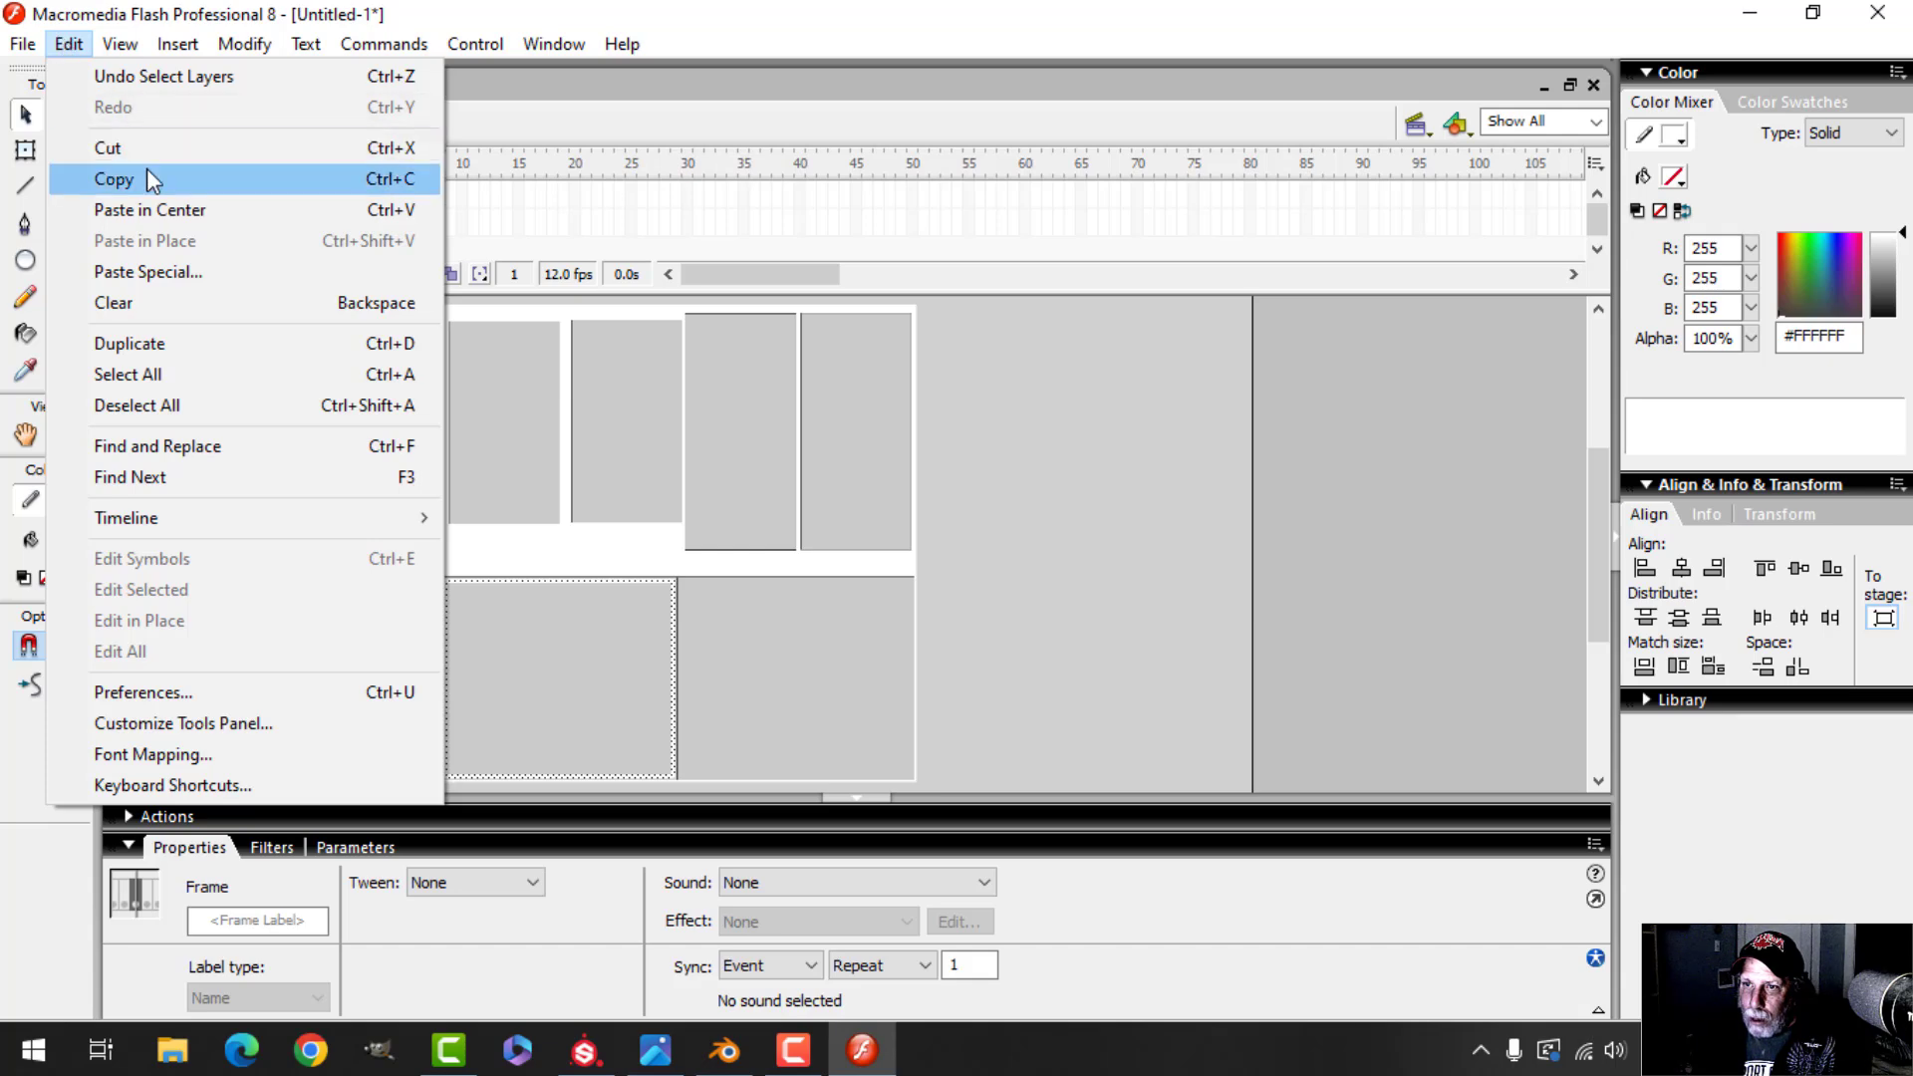
left_click(147, 178)
left_click(66, 46)
left_click(139, 240)
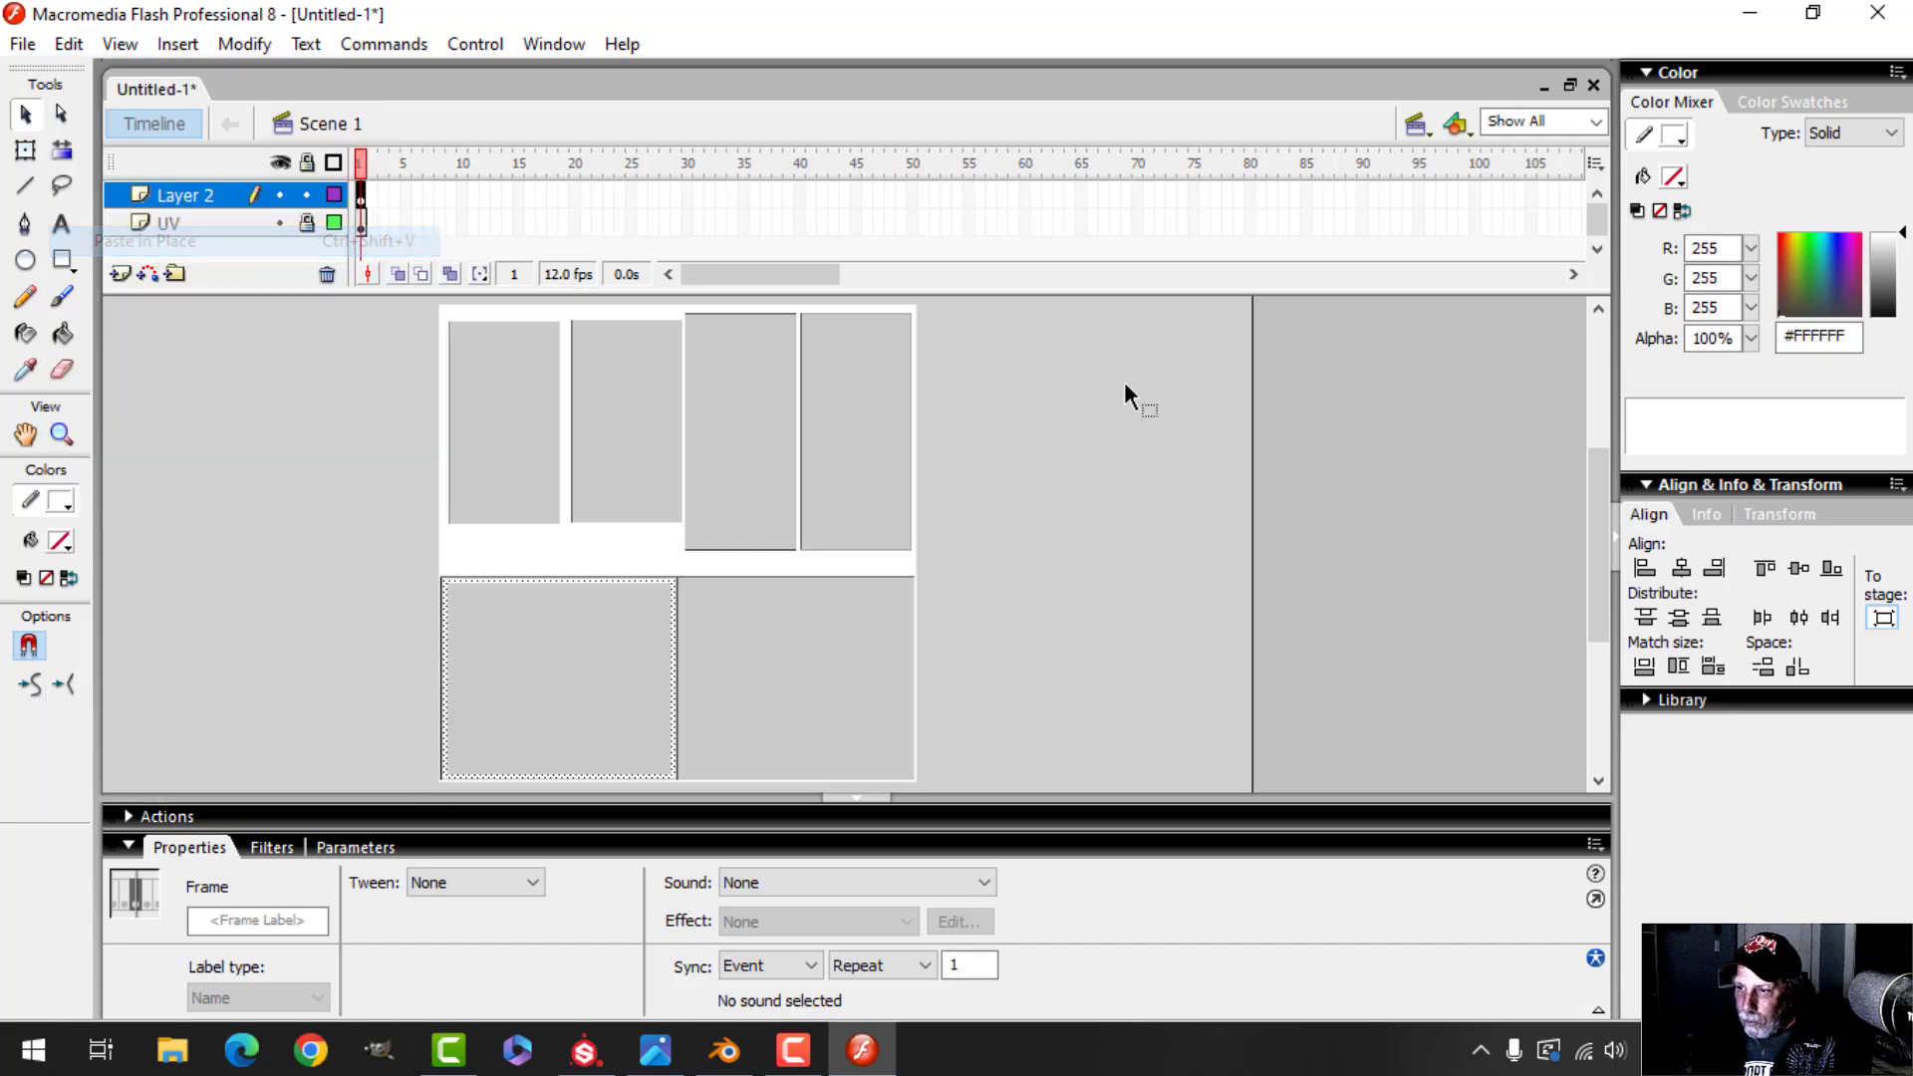
Move the pasted rectangle horizontally onto the lower-right UV face, to X 521.9
key("shift+Right")
key("shift+Right")
key("shift+Right")
key("shift+Right")
key("shift+Right")
key("shift+Right")
key("shift+Right")
key("shift+Right")
key("shift+Right")
key("shift+Right")
key("shift+Right")
key("shift+Right")
key("shift+Right")
key("shift+Right")
key("shift+Right")
key("shift+Right")
key("shift+Right")
key("shift+Right")
key("shift+Right")
key("shift+Right")
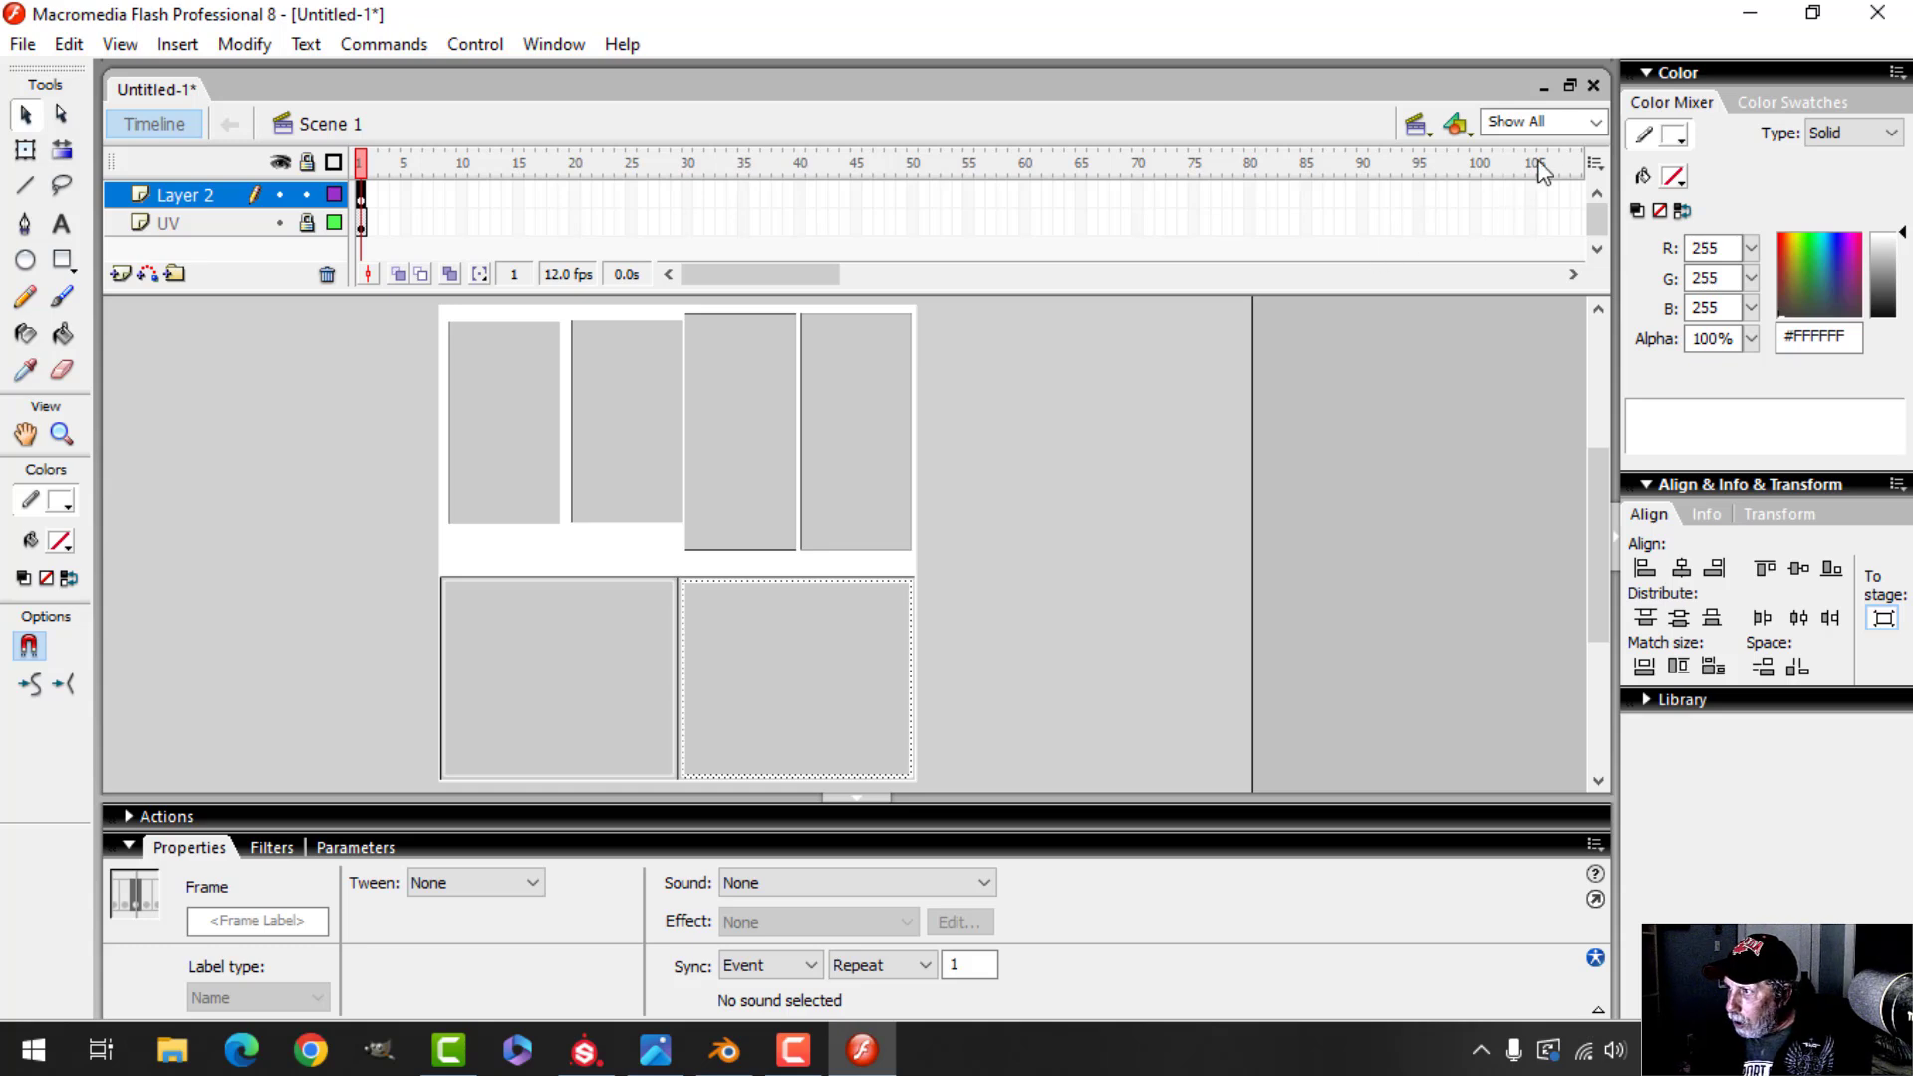
Select only the lower-left white rectangle, copy it and paste a second duplicate in place
left_click(1595, 121)
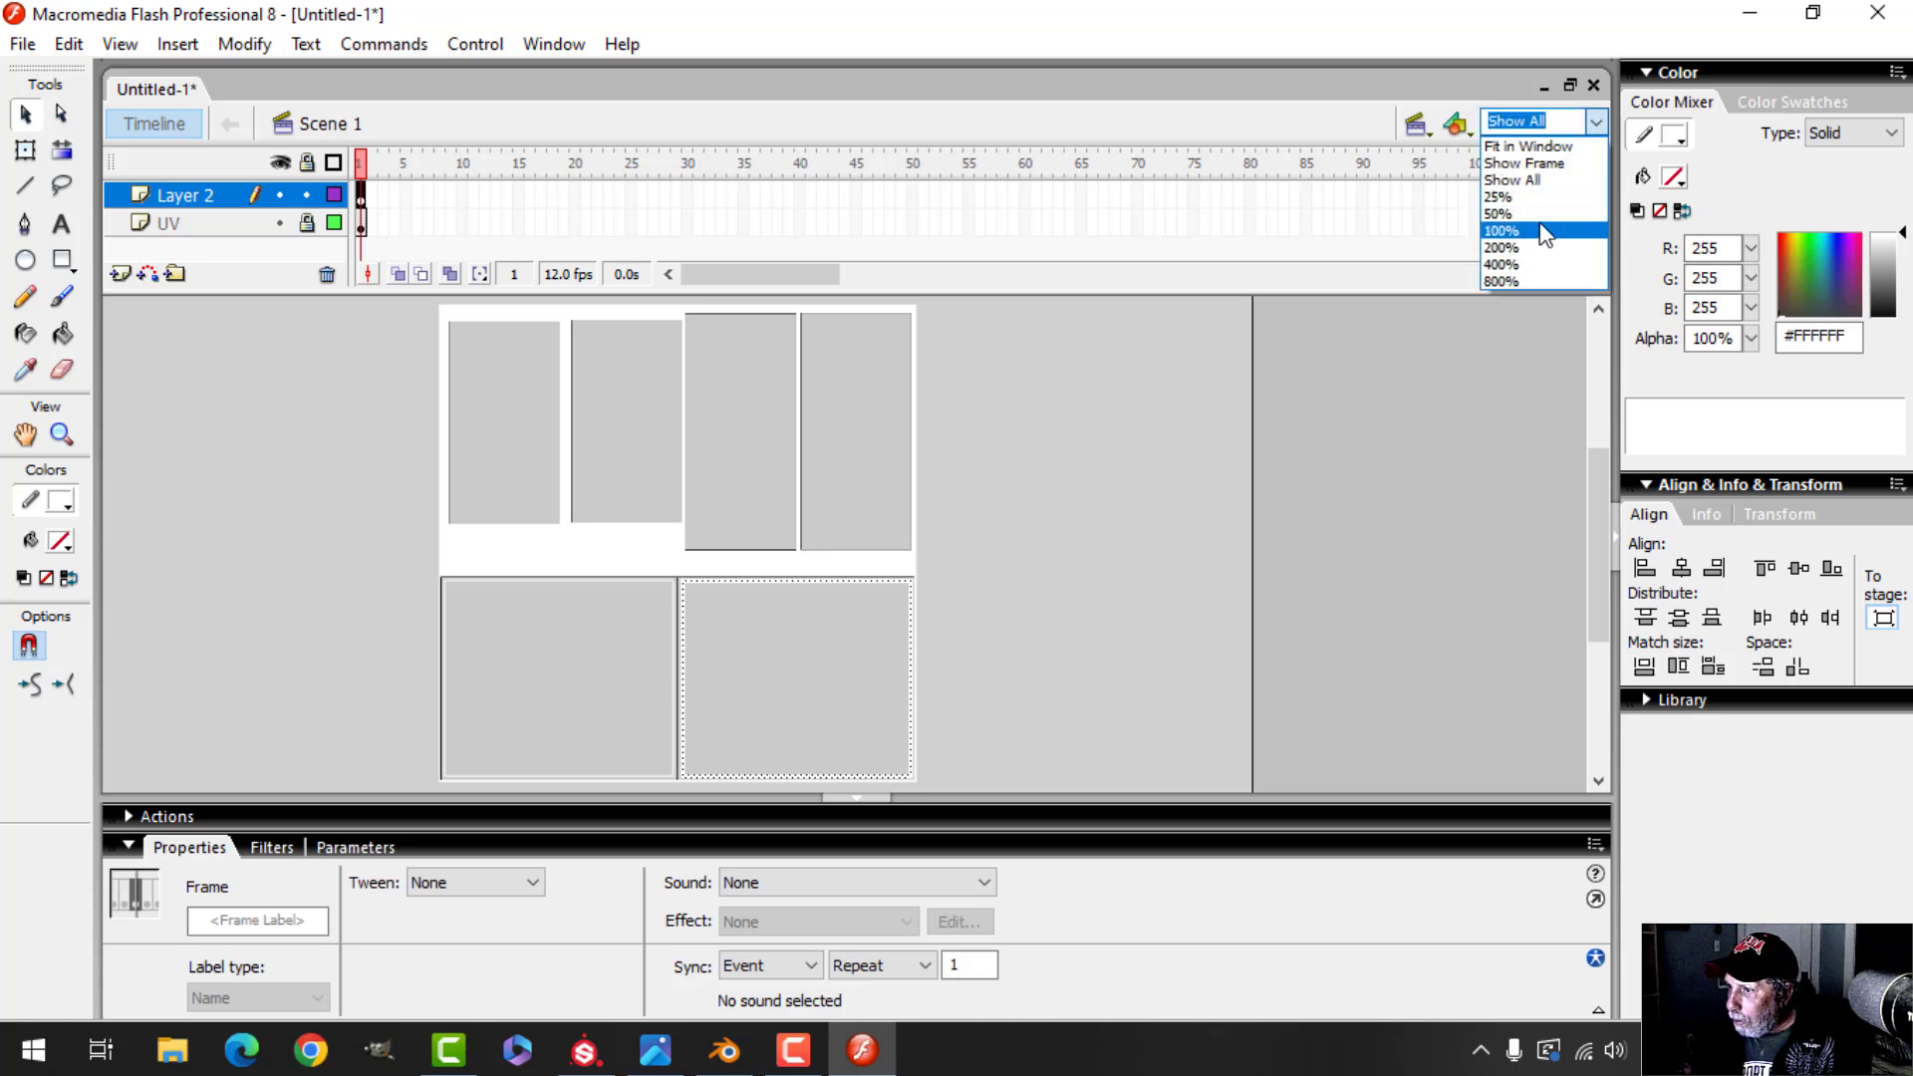
left_click(1550, 230)
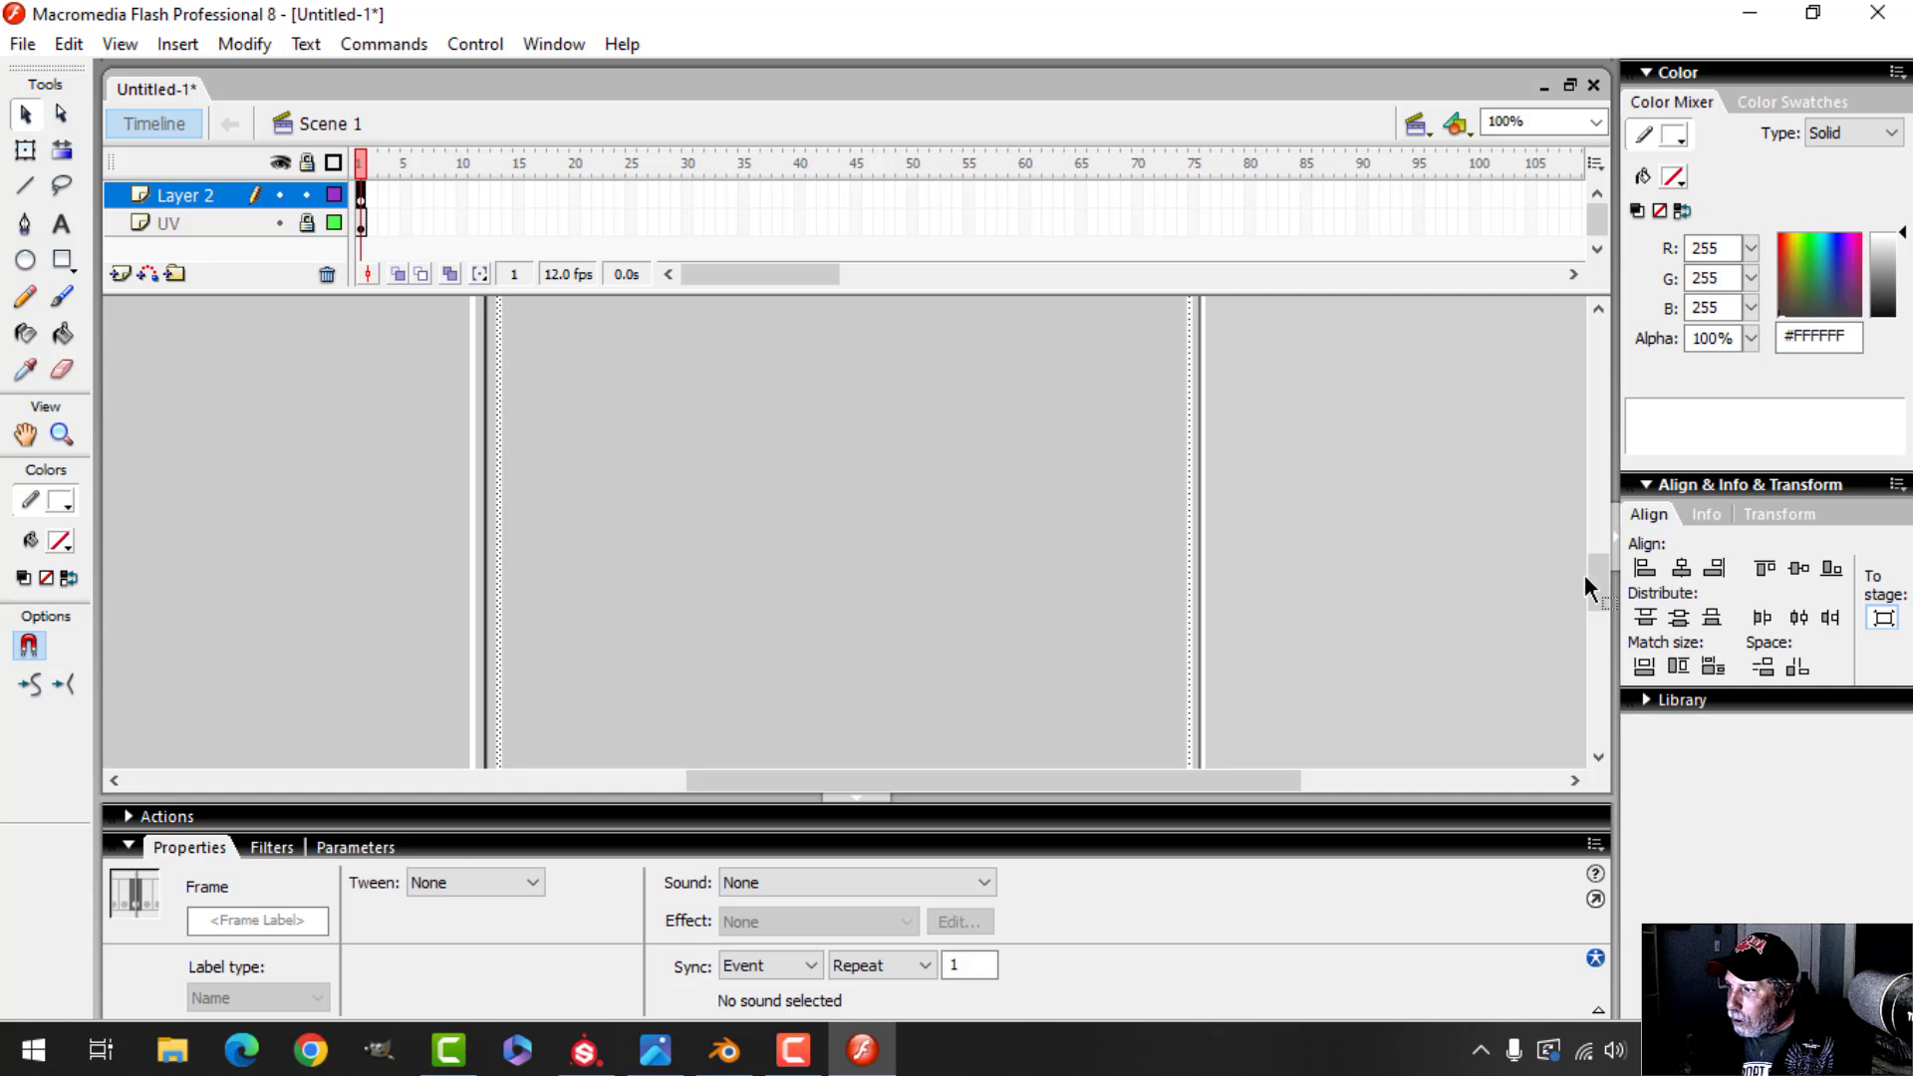
left_click_drag(1600, 578, 1605, 562)
scroll(1445, 449, "up", 5)
scroll(857, 568, "down", 2)
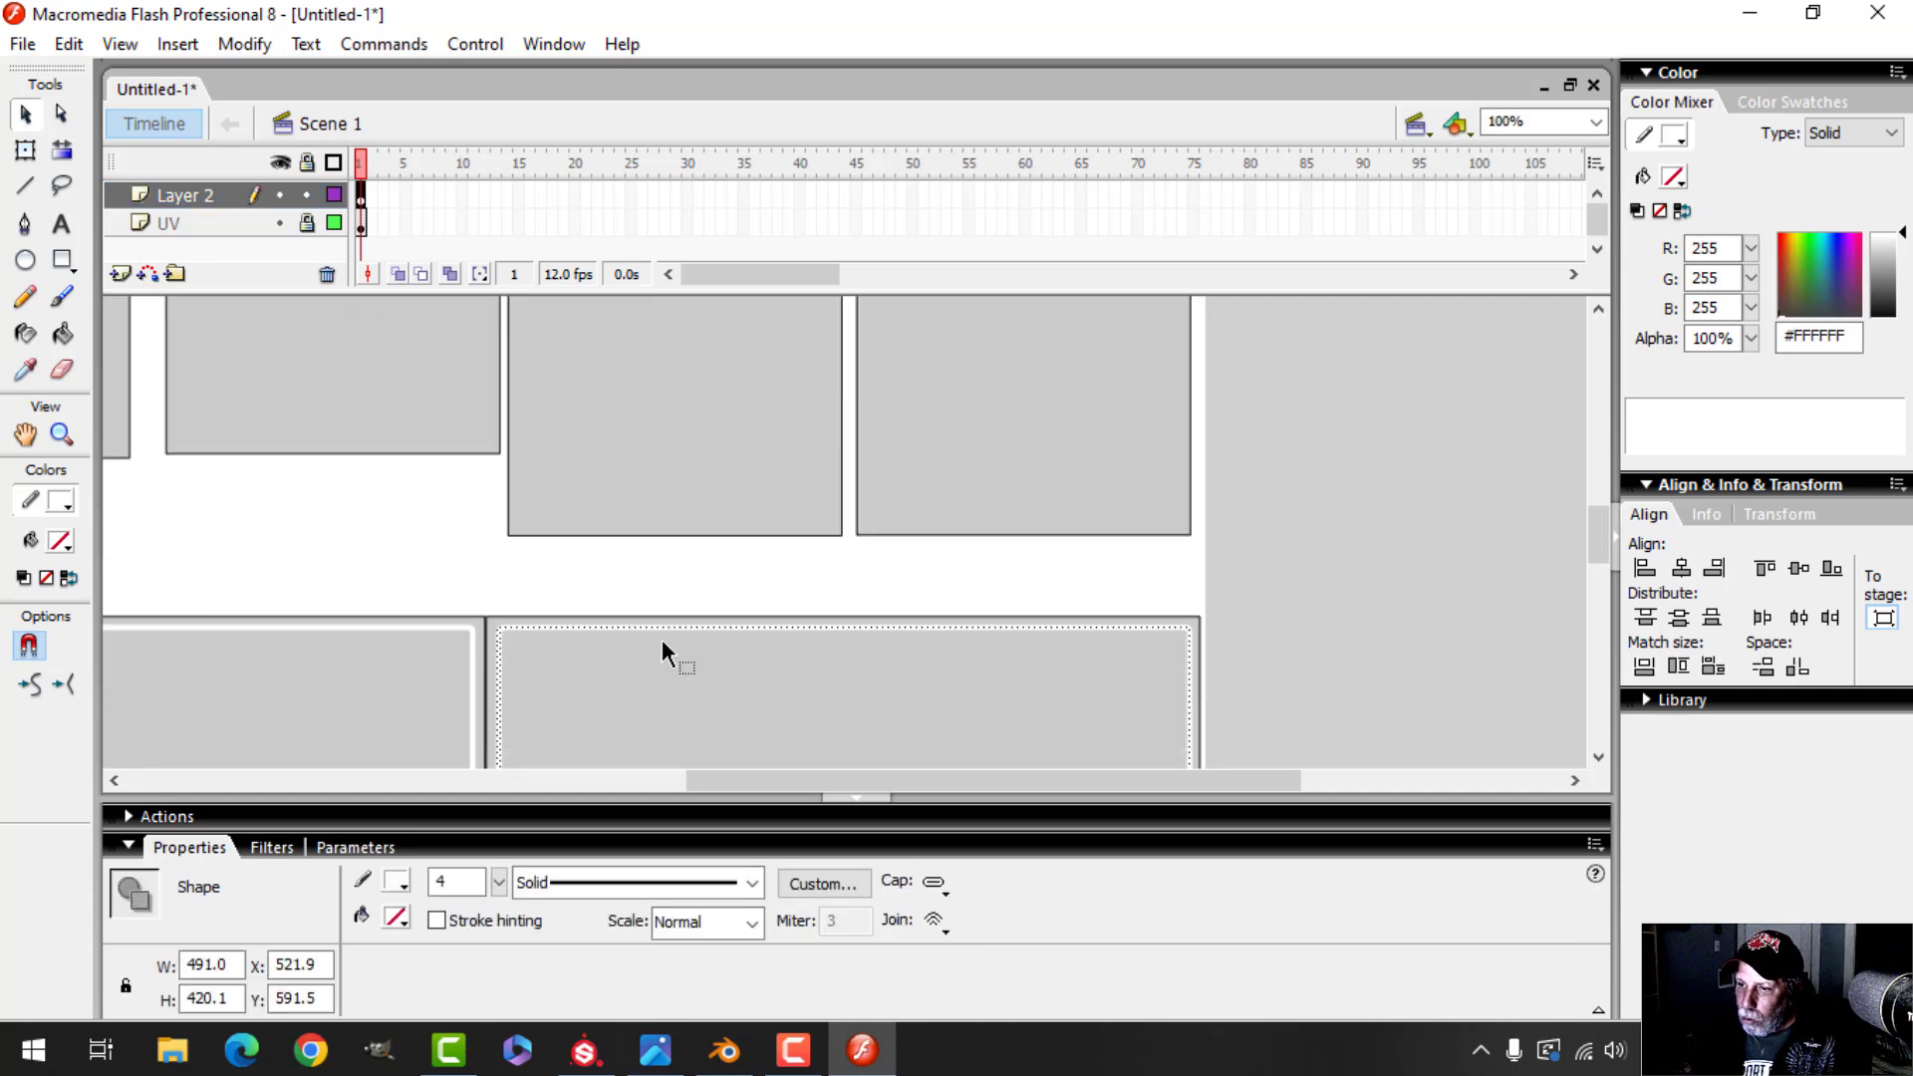
left_click_drag(779, 782, 443, 779)
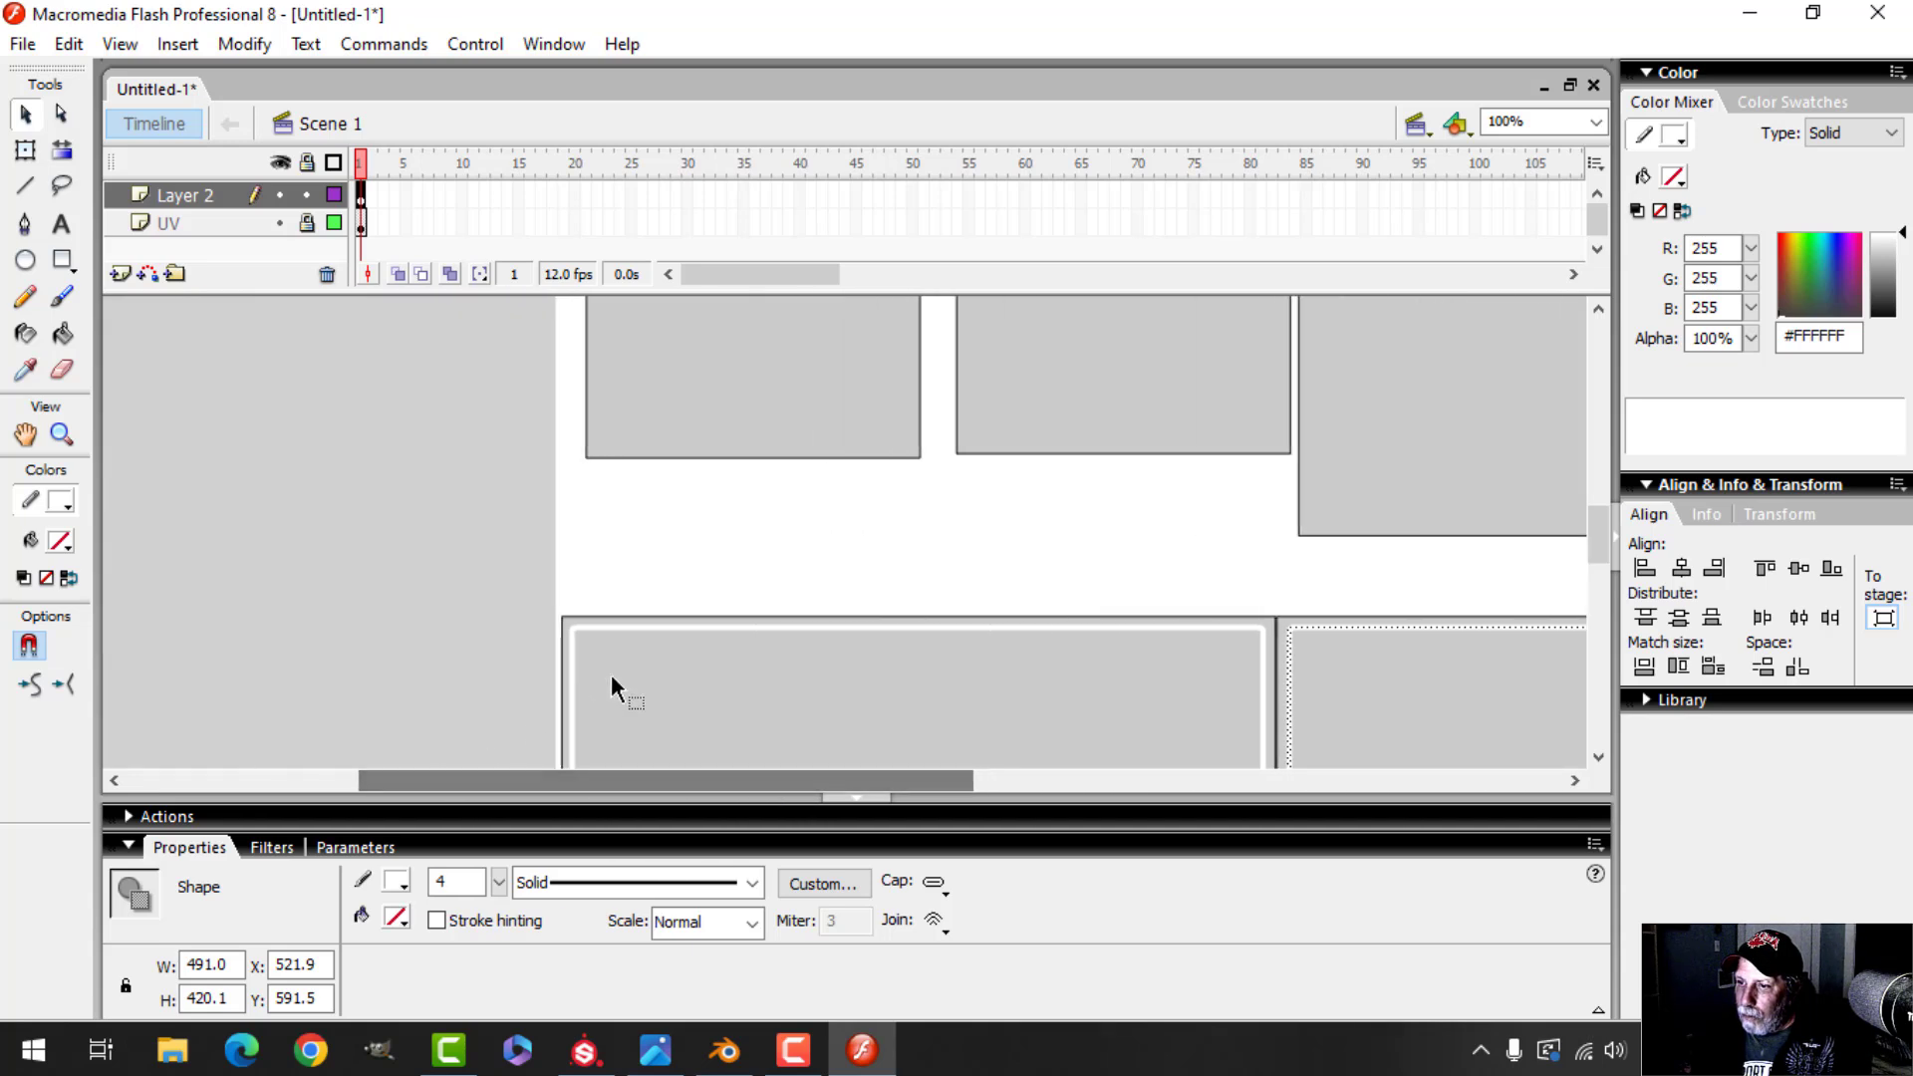
double_click(672, 625)
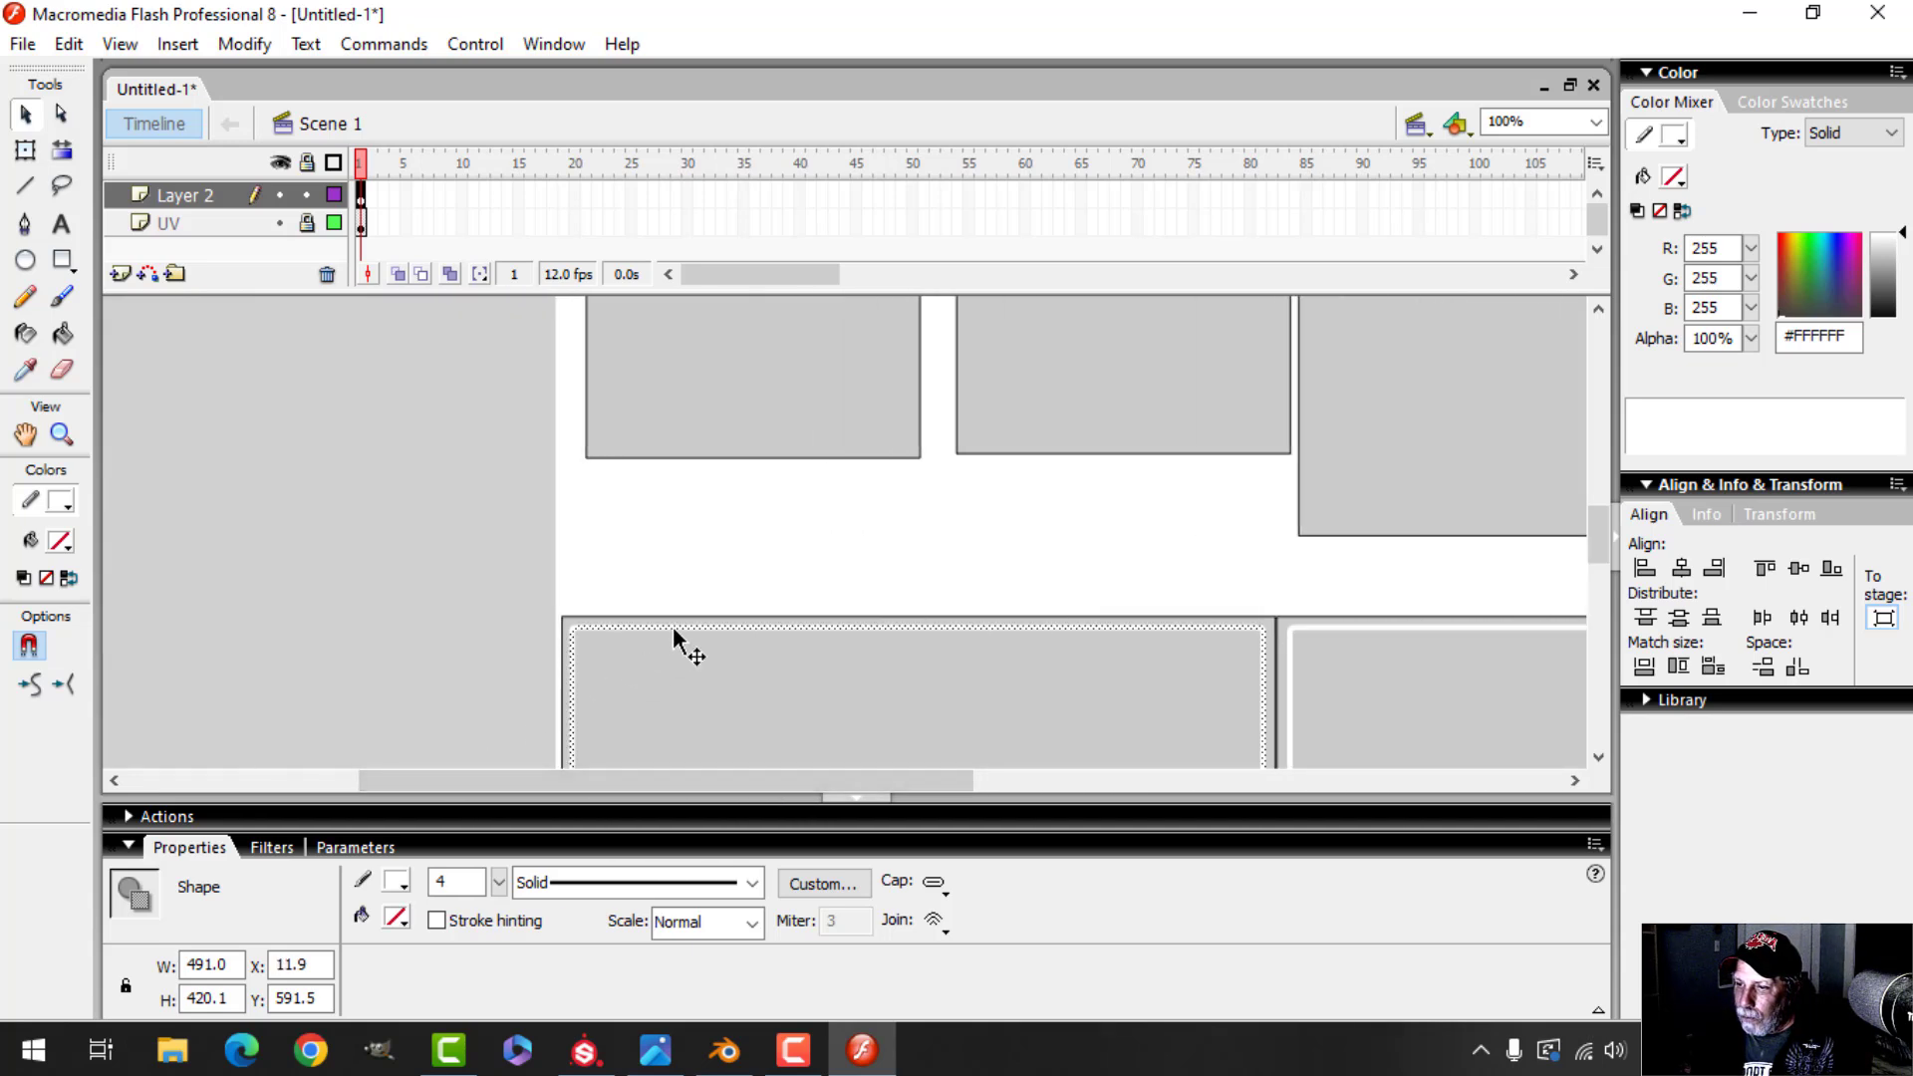
left_click(65, 44)
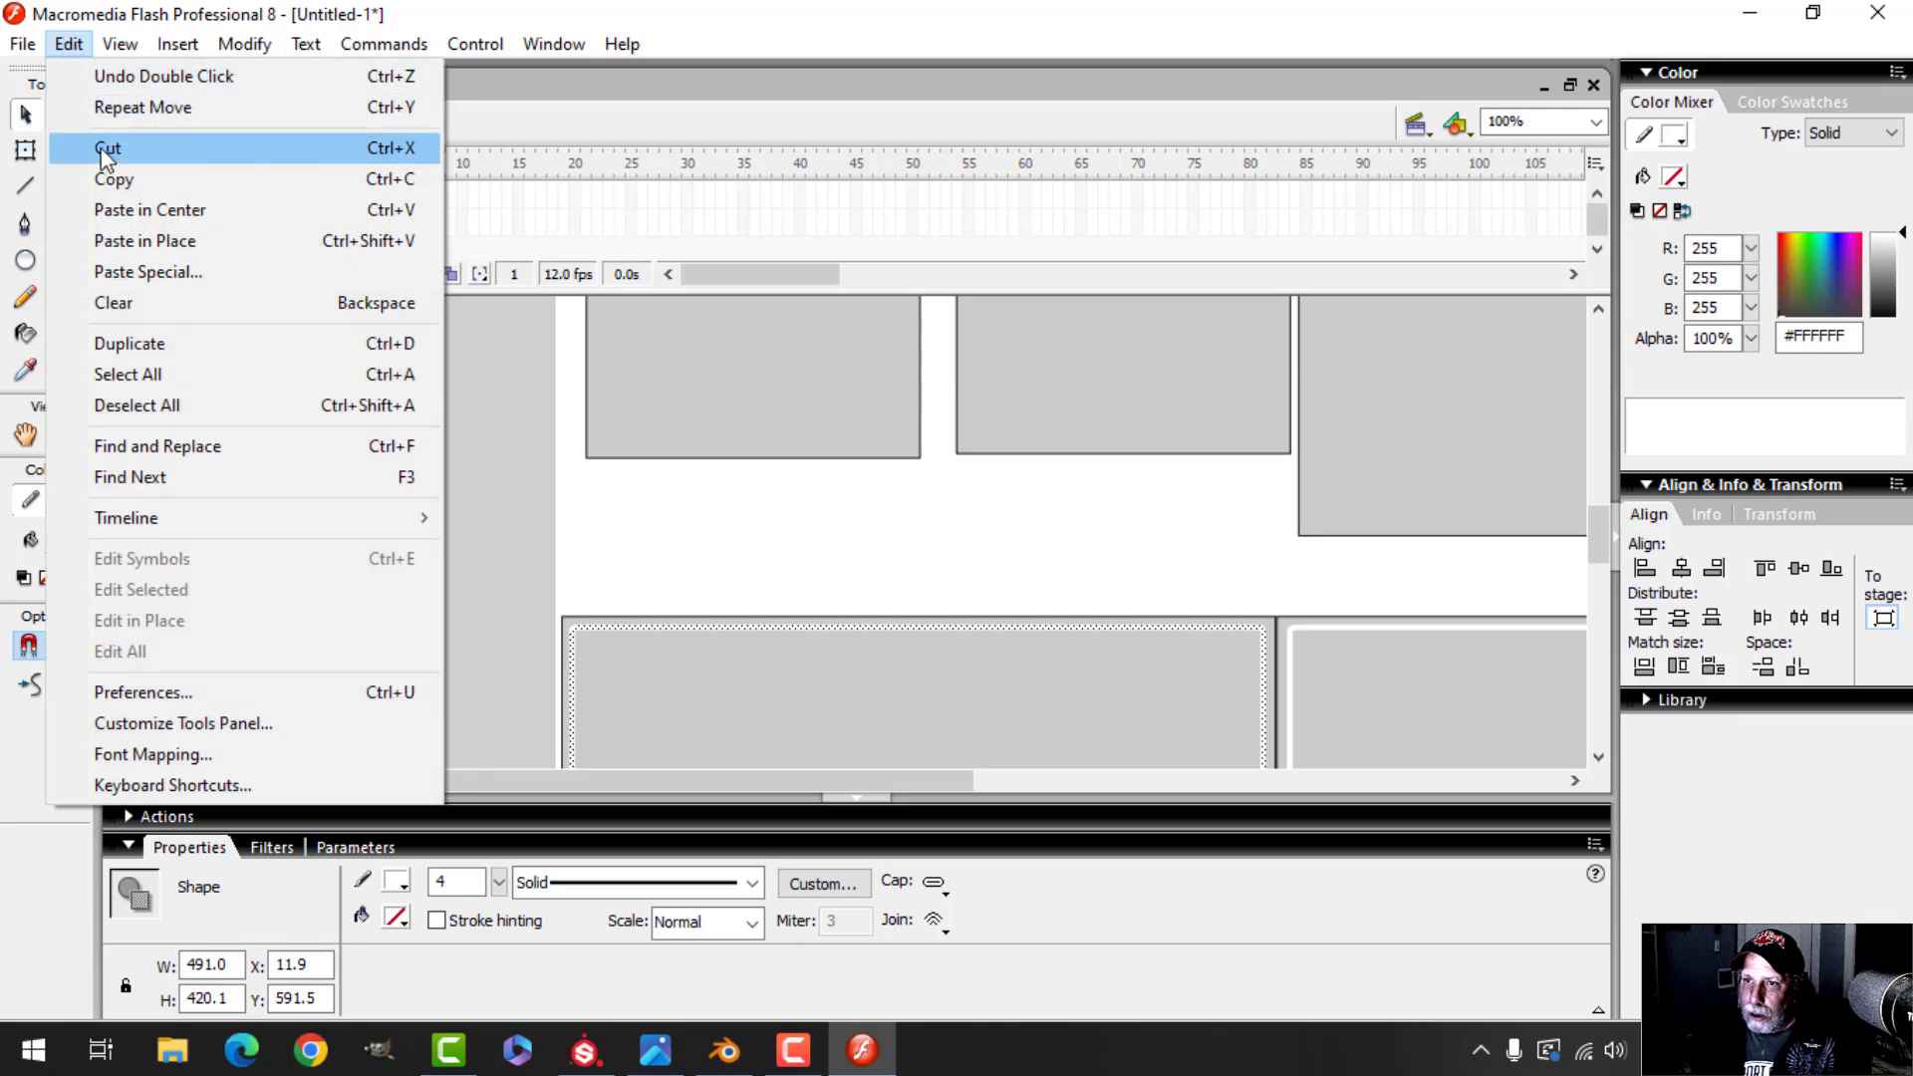
left_click(111, 178)
left_click(68, 44)
left_click(139, 240)
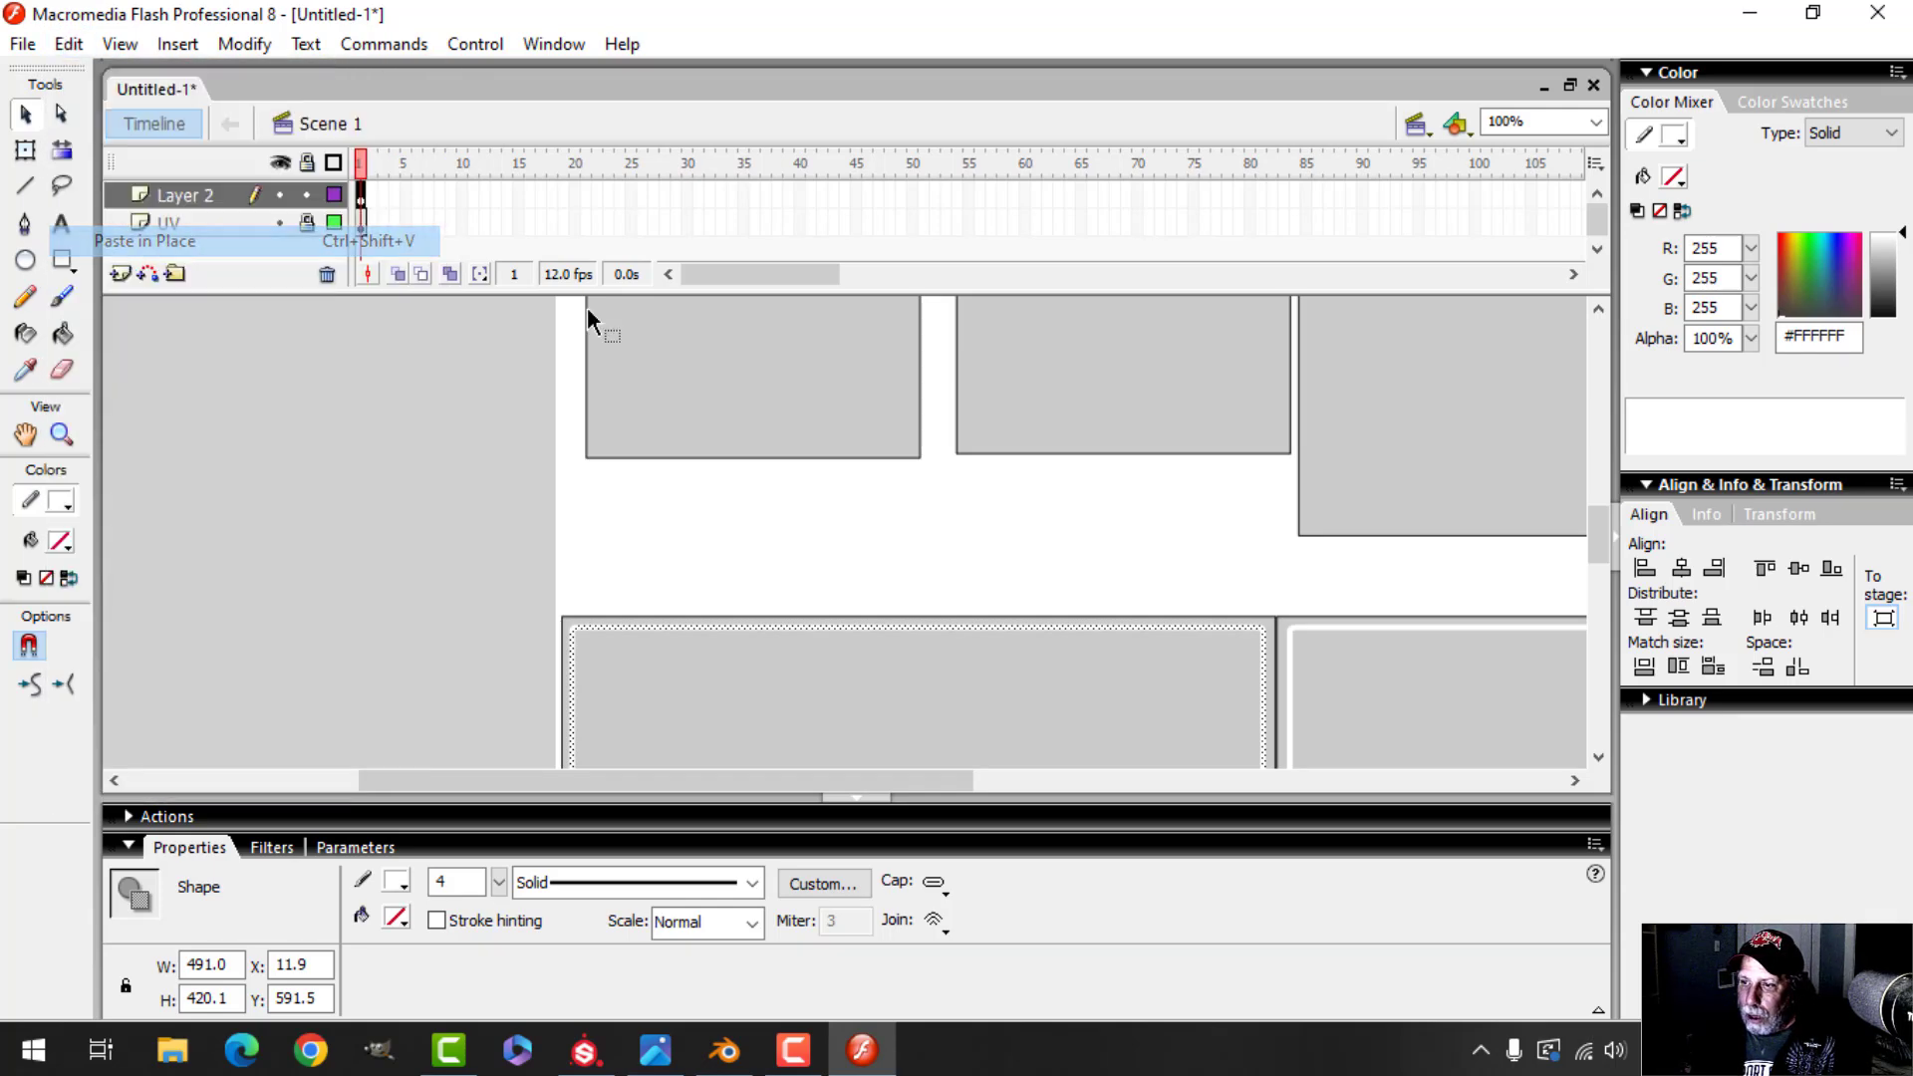
Move the pasted white rectangle straight up over the two upper-left UV faces, to Y 21.5
key("shift+Up")
key("shift+Up")
key("shift+Up")
key("shift+Up")
key("shift+Up")
key("shift+Up")
key("shift+Up")
key("shift+Up")
key("shift+Up")
key("shift+Up")
key("shift+Up")
key("shift+Up")
key("shift+Up")
key("shift+Up")
key("shift+Up")
key("shift+Up")
key("shift+Up")
key("shift+Up")
key("shift+Up")
key("shift+Up")
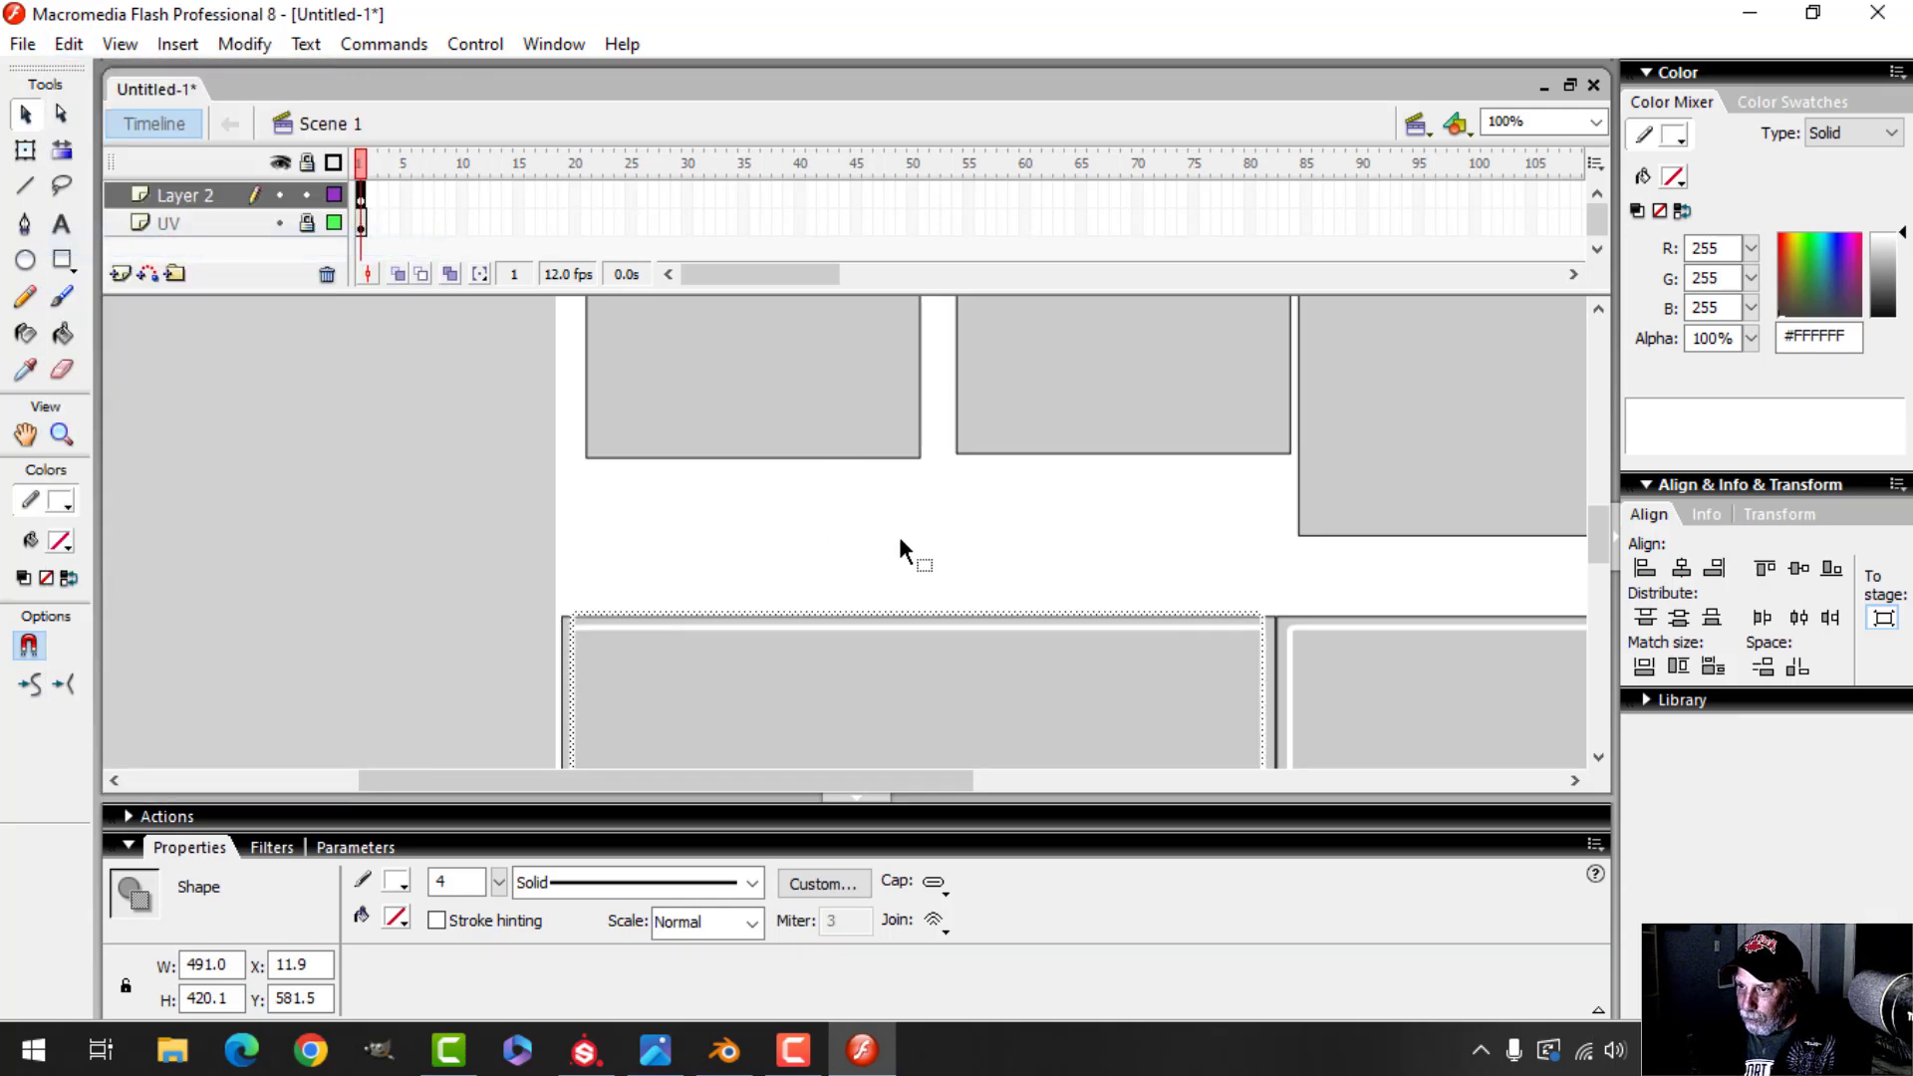
key("shift+Up")
key("shift+Up")
key("shift+Up")
key("shift+Up")
key("shift+Up")
key("shift+Up")
key("shift+Up")
key("shift+Up")
key("shift+Up")
key("shift+Up")
key("shift+Up")
key("shift+Up")
key("shift+Up")
key("shift+Up")
key("shift+Up")
key("shift+Up")
key("shift+Up")
key("shift+Up")
key("shift+Up")
key("shift+Up")
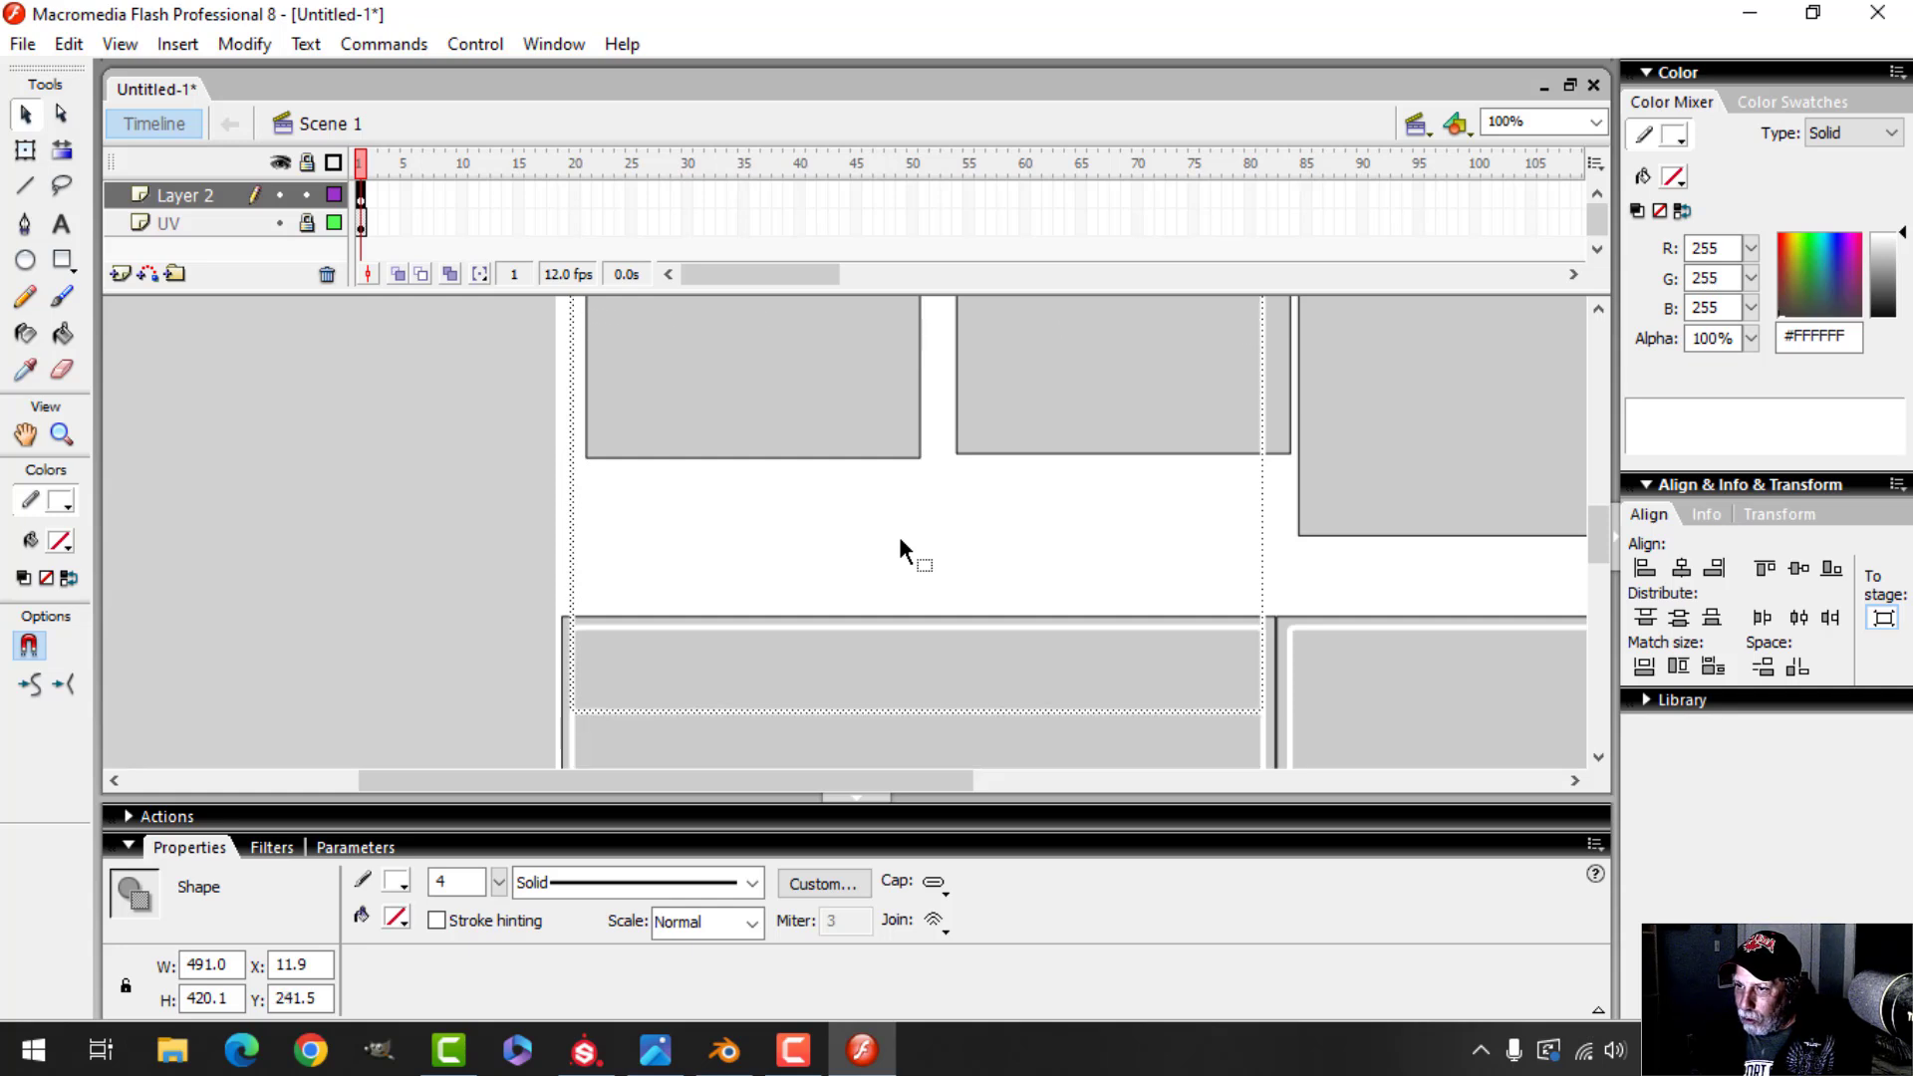
key("shift+Down")
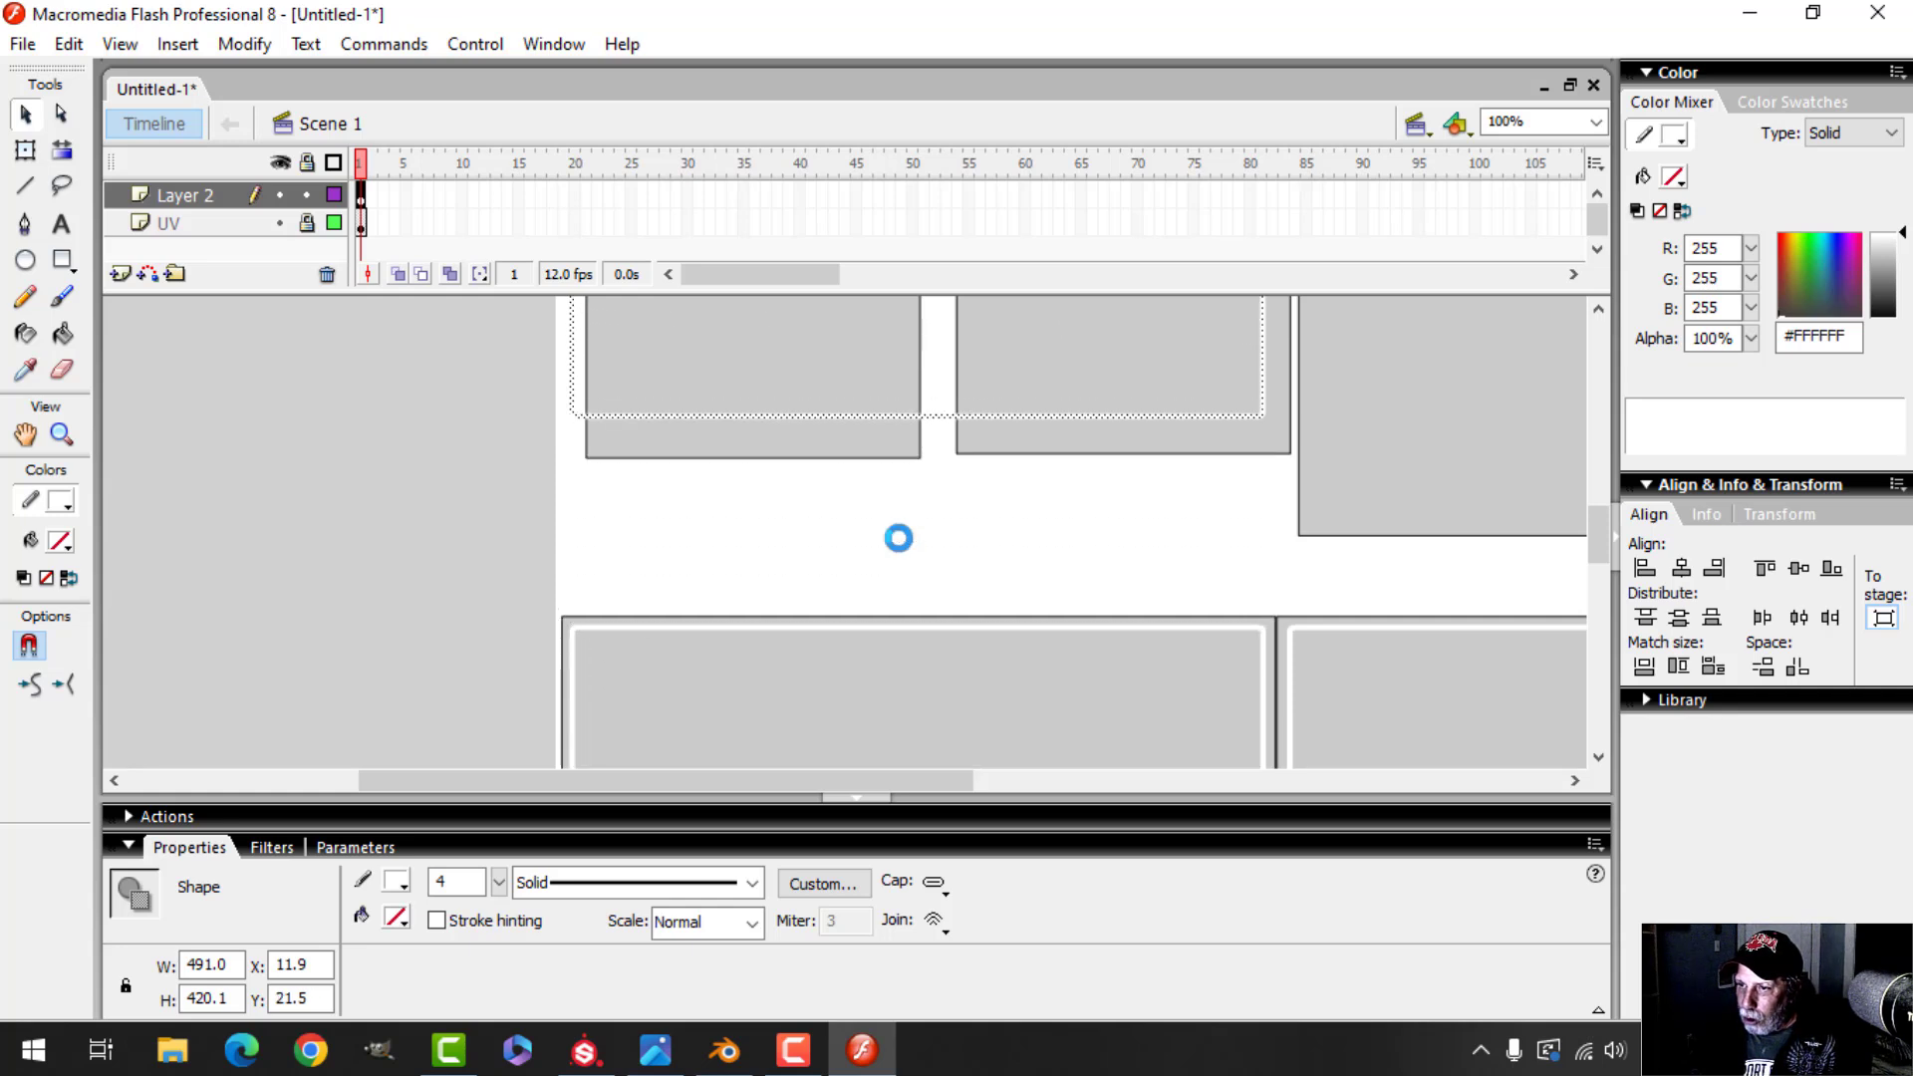
Nudge the duplicated rectangle to X 28.9, Y 42.5, just inside the left and lower edges of the upper-left UV face
key("shift+Right")
key("Right")
key("Right")
key("Right")
key("Right")
key("Right")
key("Right")
key("Right")
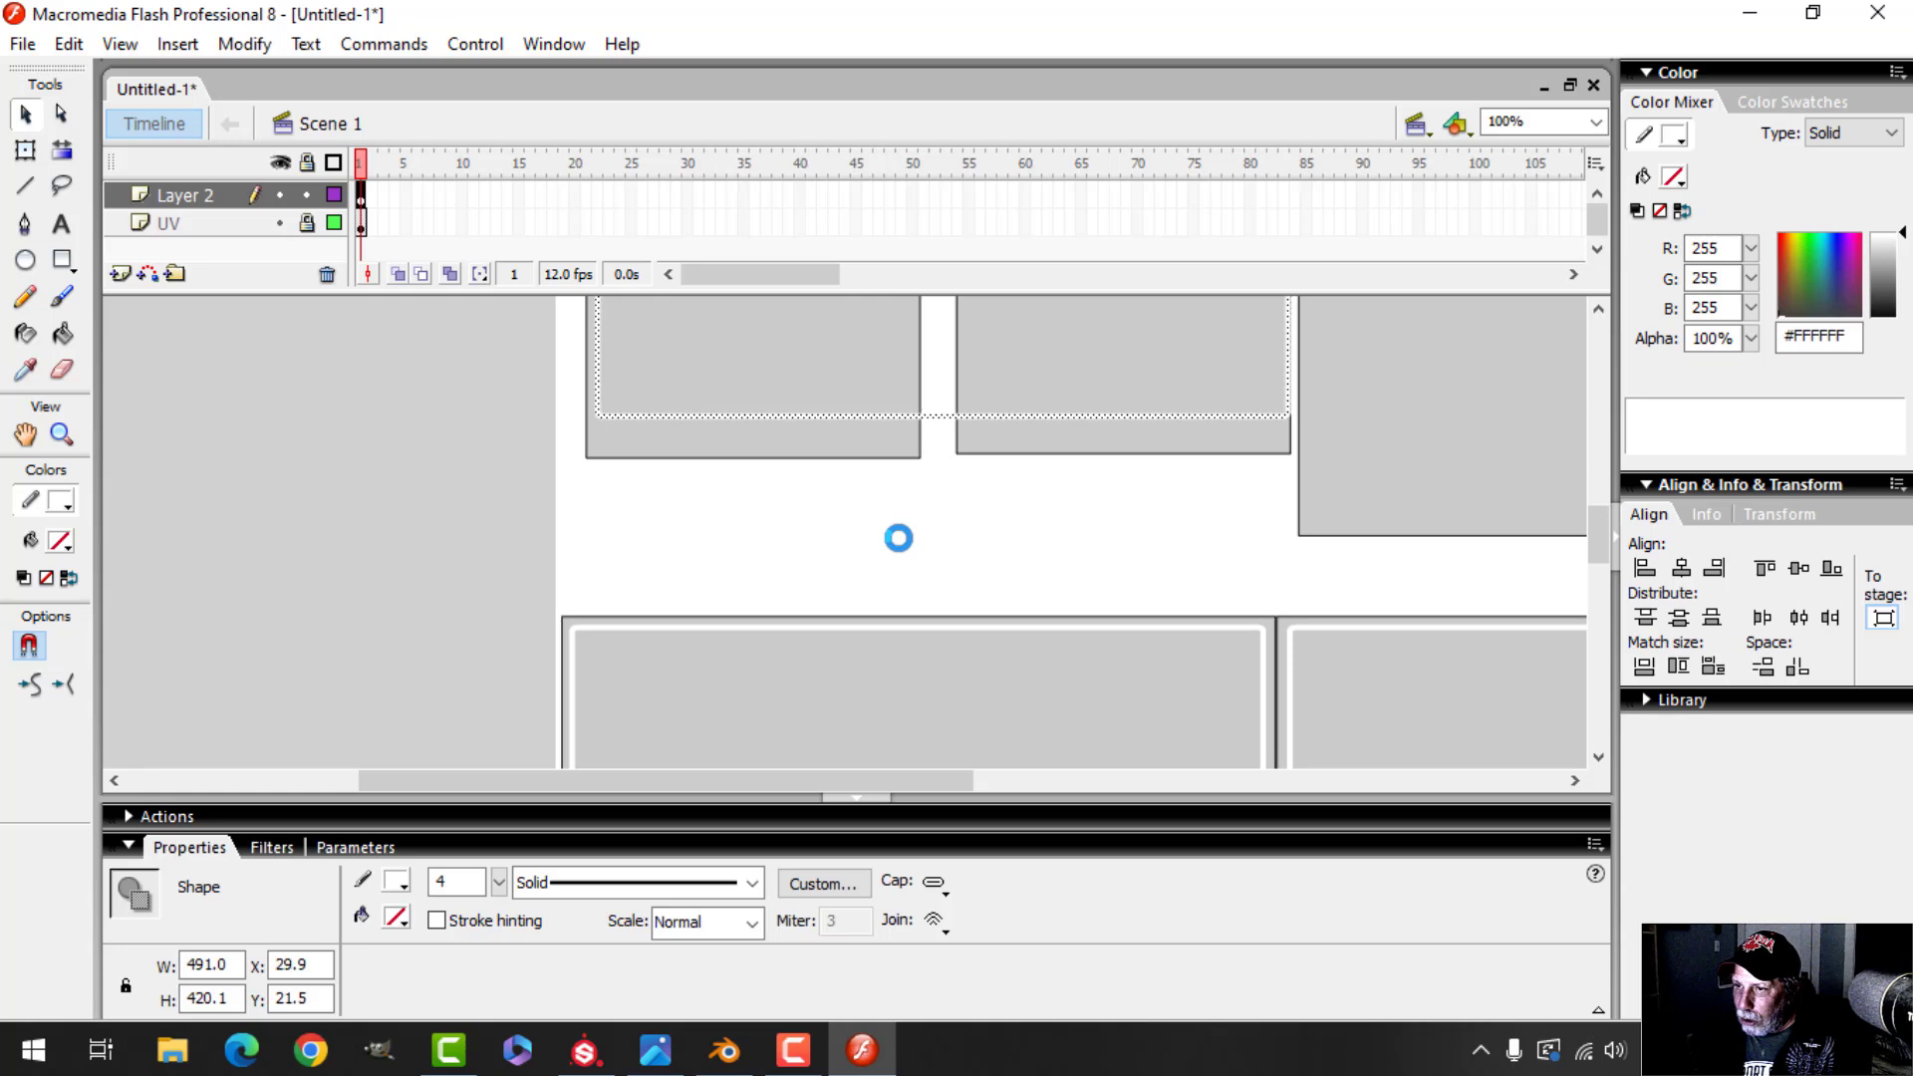
key("Down")
key("Down")
key("Down")
key("Down")
key("Down")
key("Down")
key("Down")
key("Down")
key("Down")
key("Down")
key("Down")
key("Down")
key("Down")
key("Down")
key("Down")
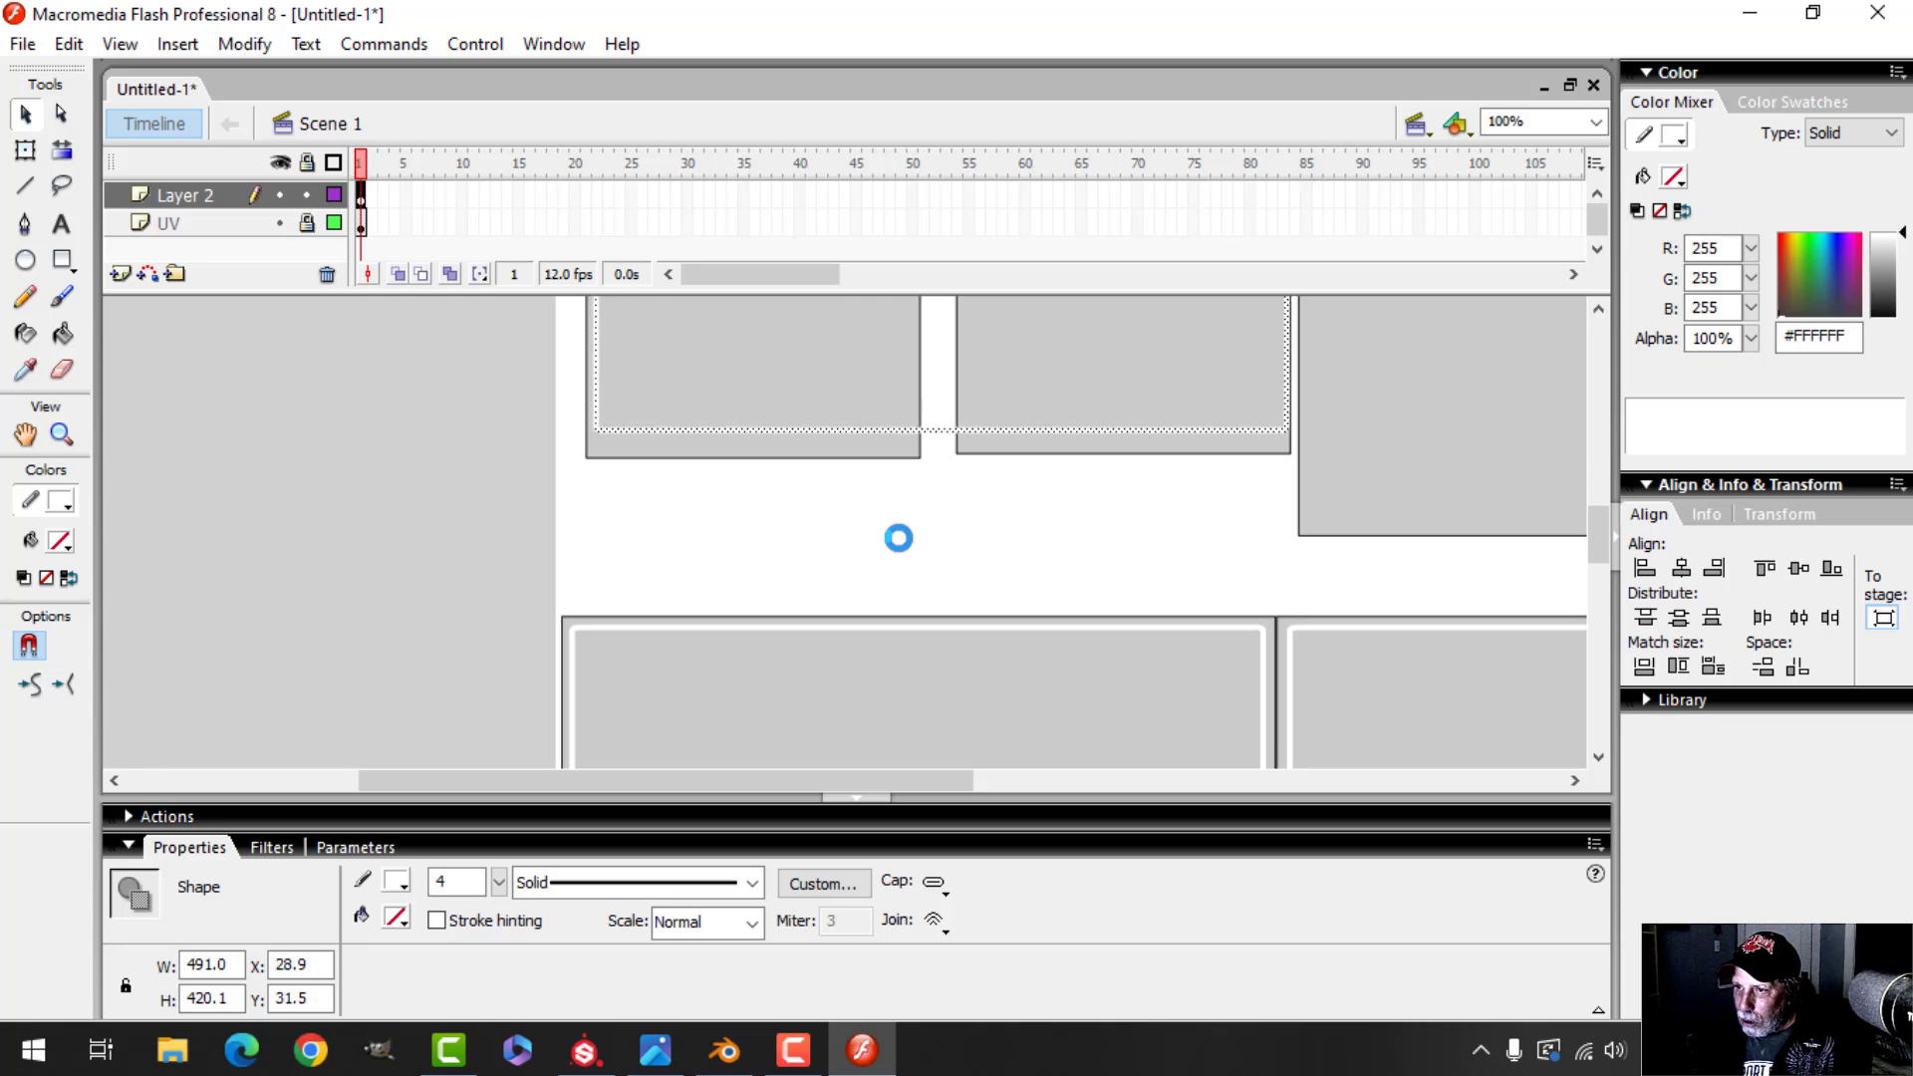
key("Down")
key("Down")
key("Down")
key("Down")
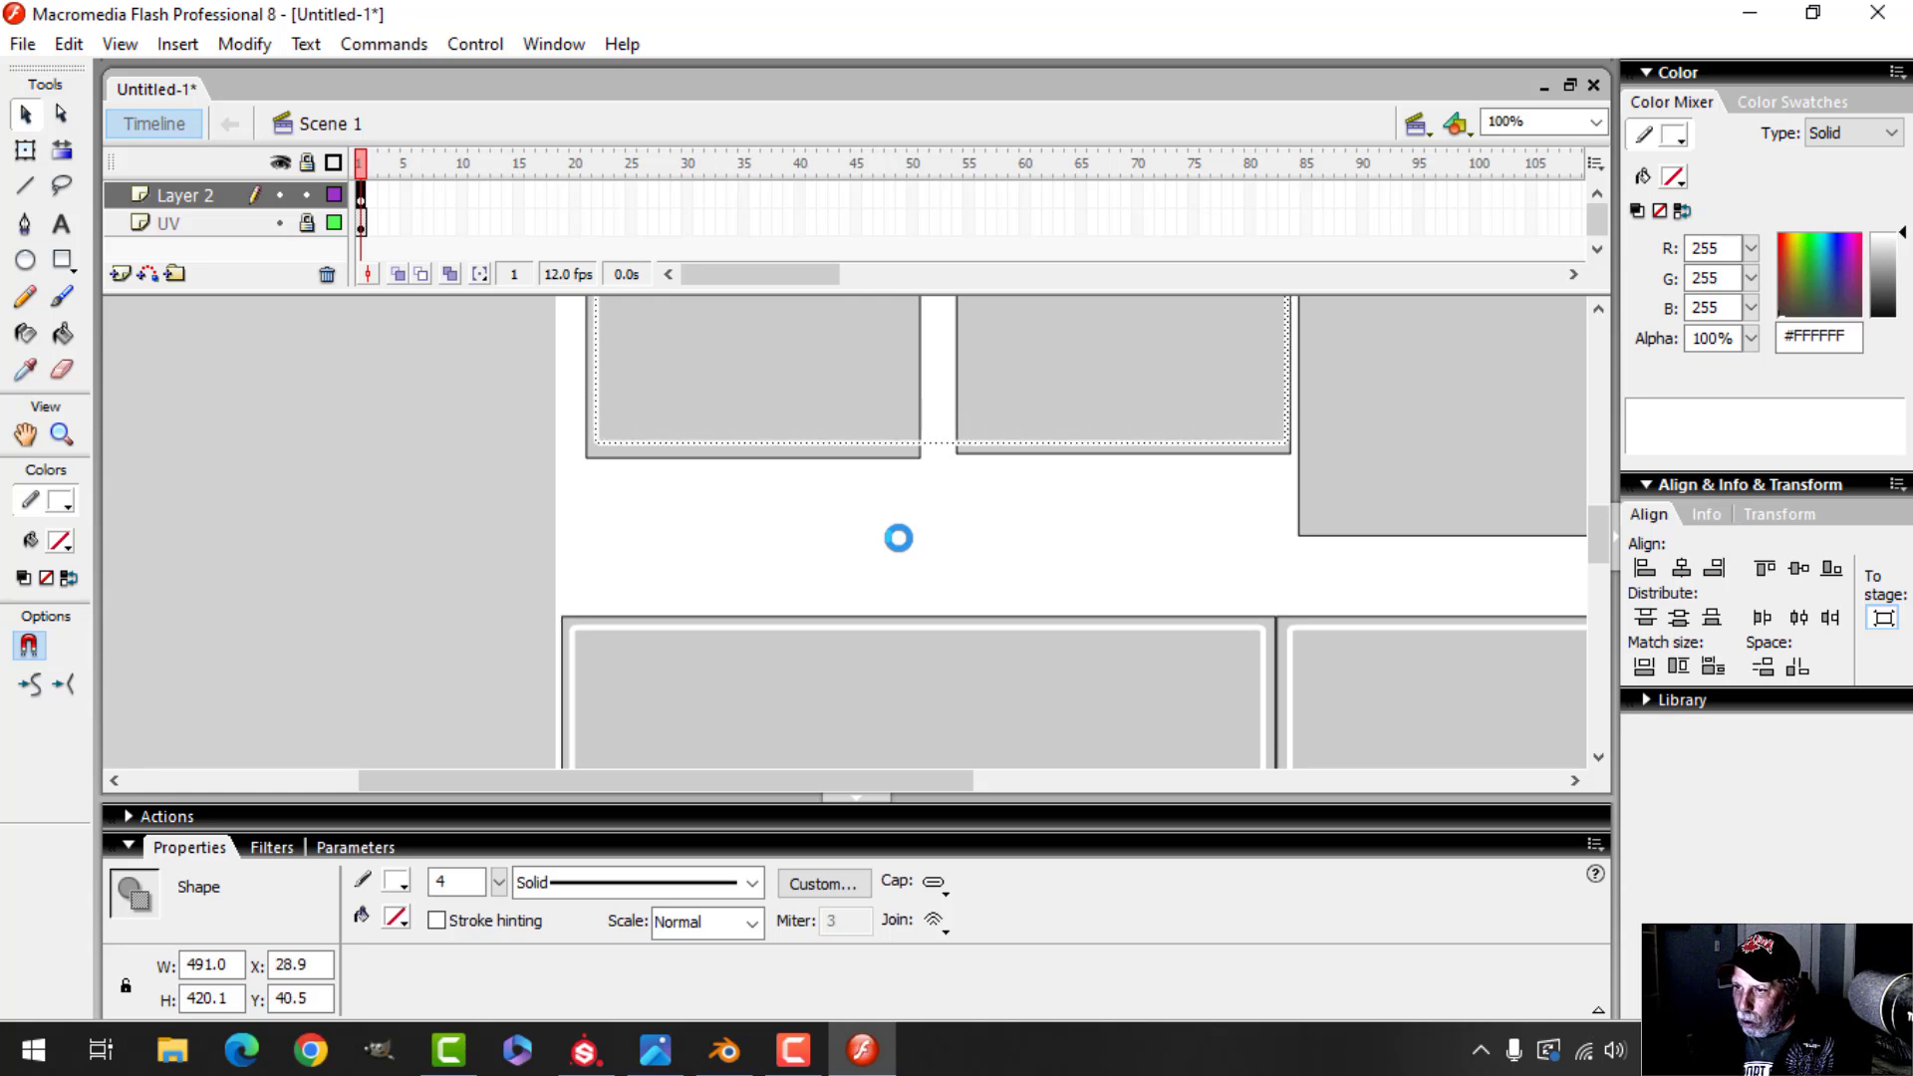
key("Left")
key("Down")
key("Down")
key("Right")
key("Down")
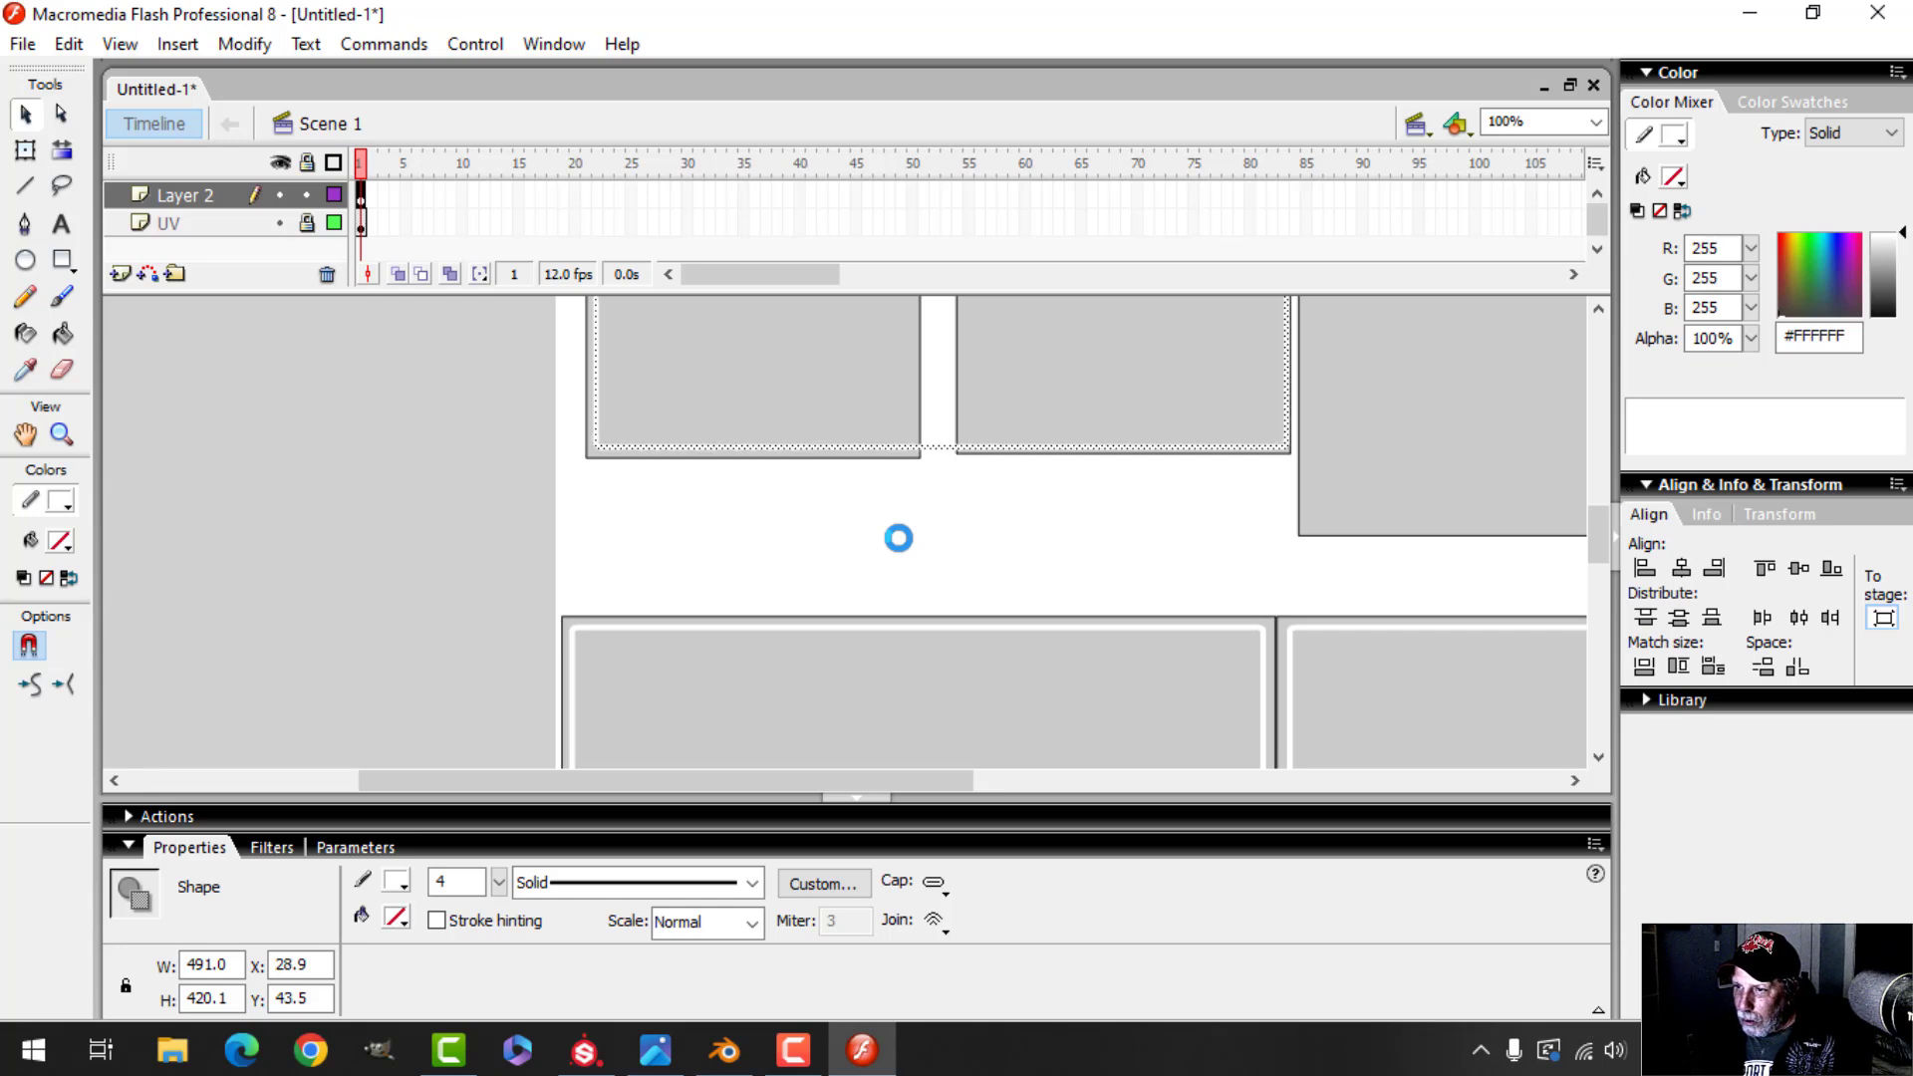
key("Up")
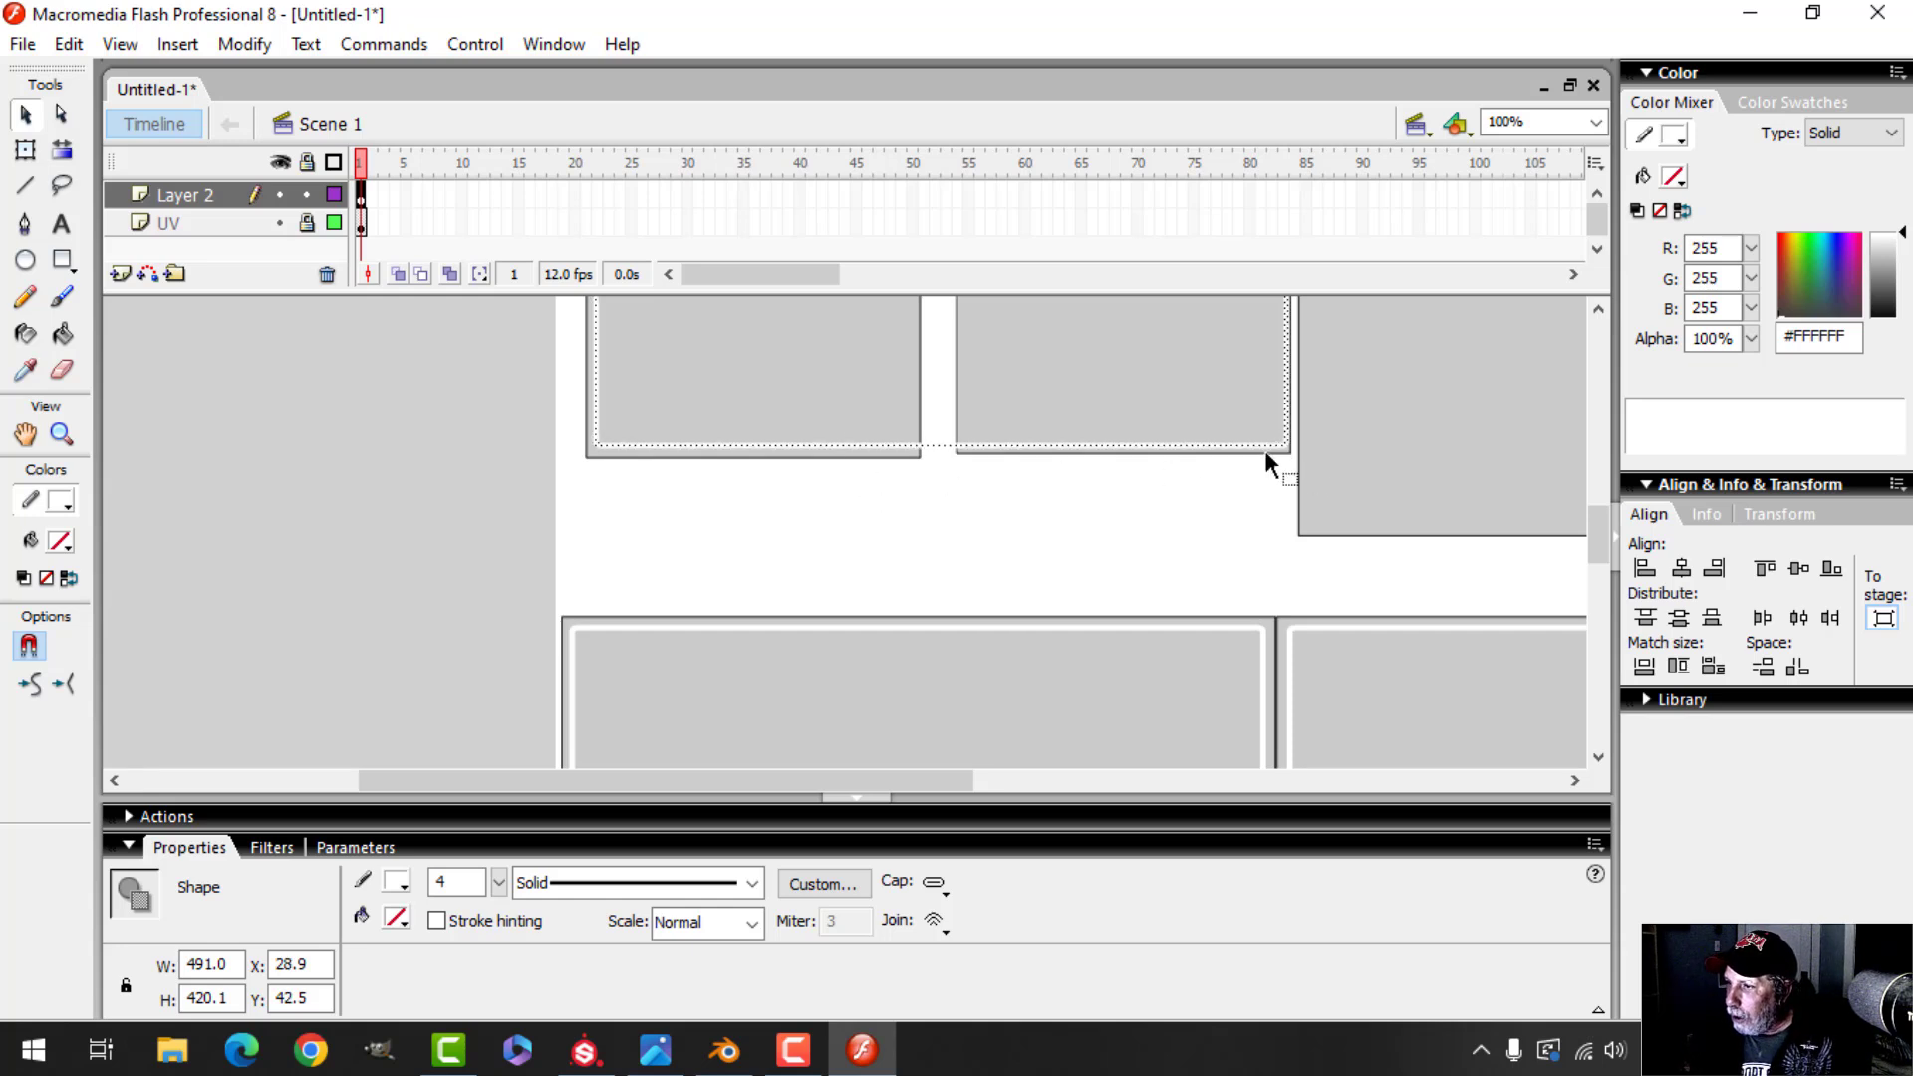
Select the top part of the duplicated rectangle and nudge it up 1 px to Y 41.5
scroll(1347, 481, "up", 5)
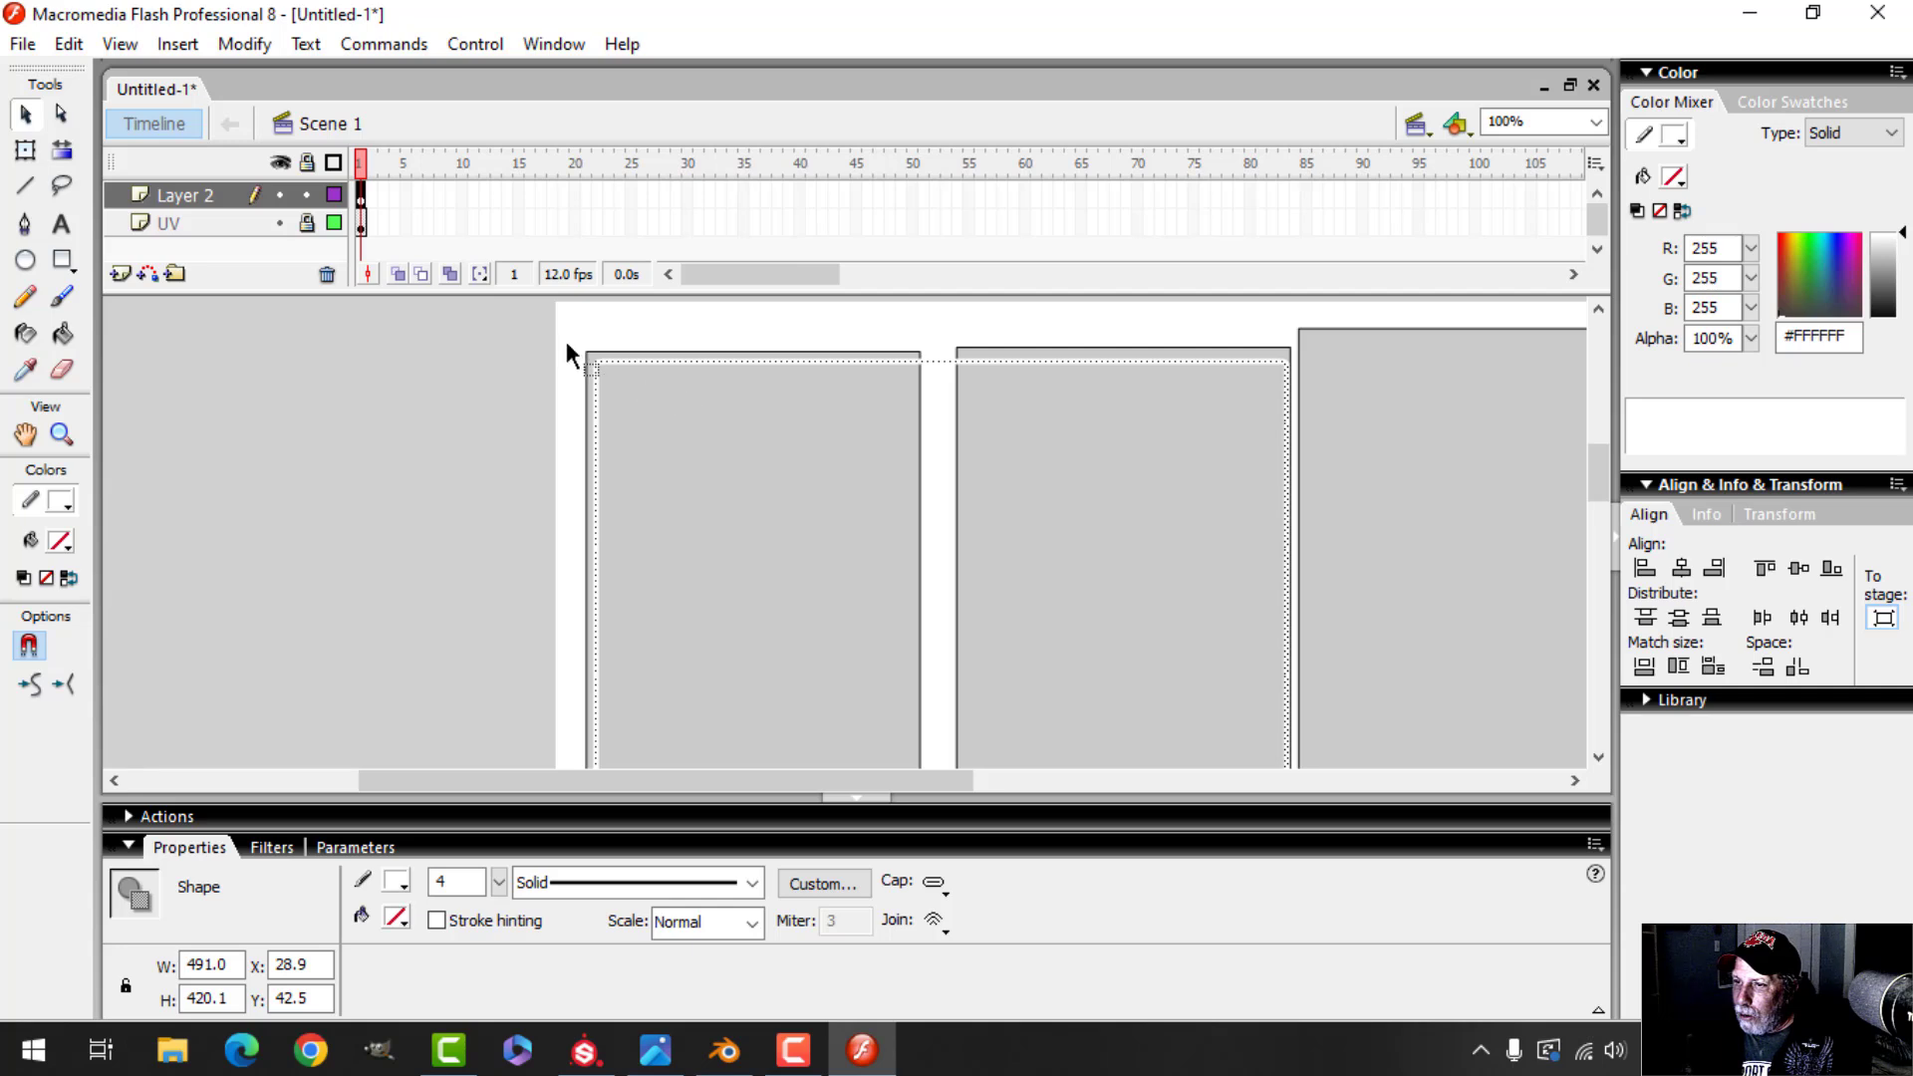
left_click_drag(542, 339, 1347, 391)
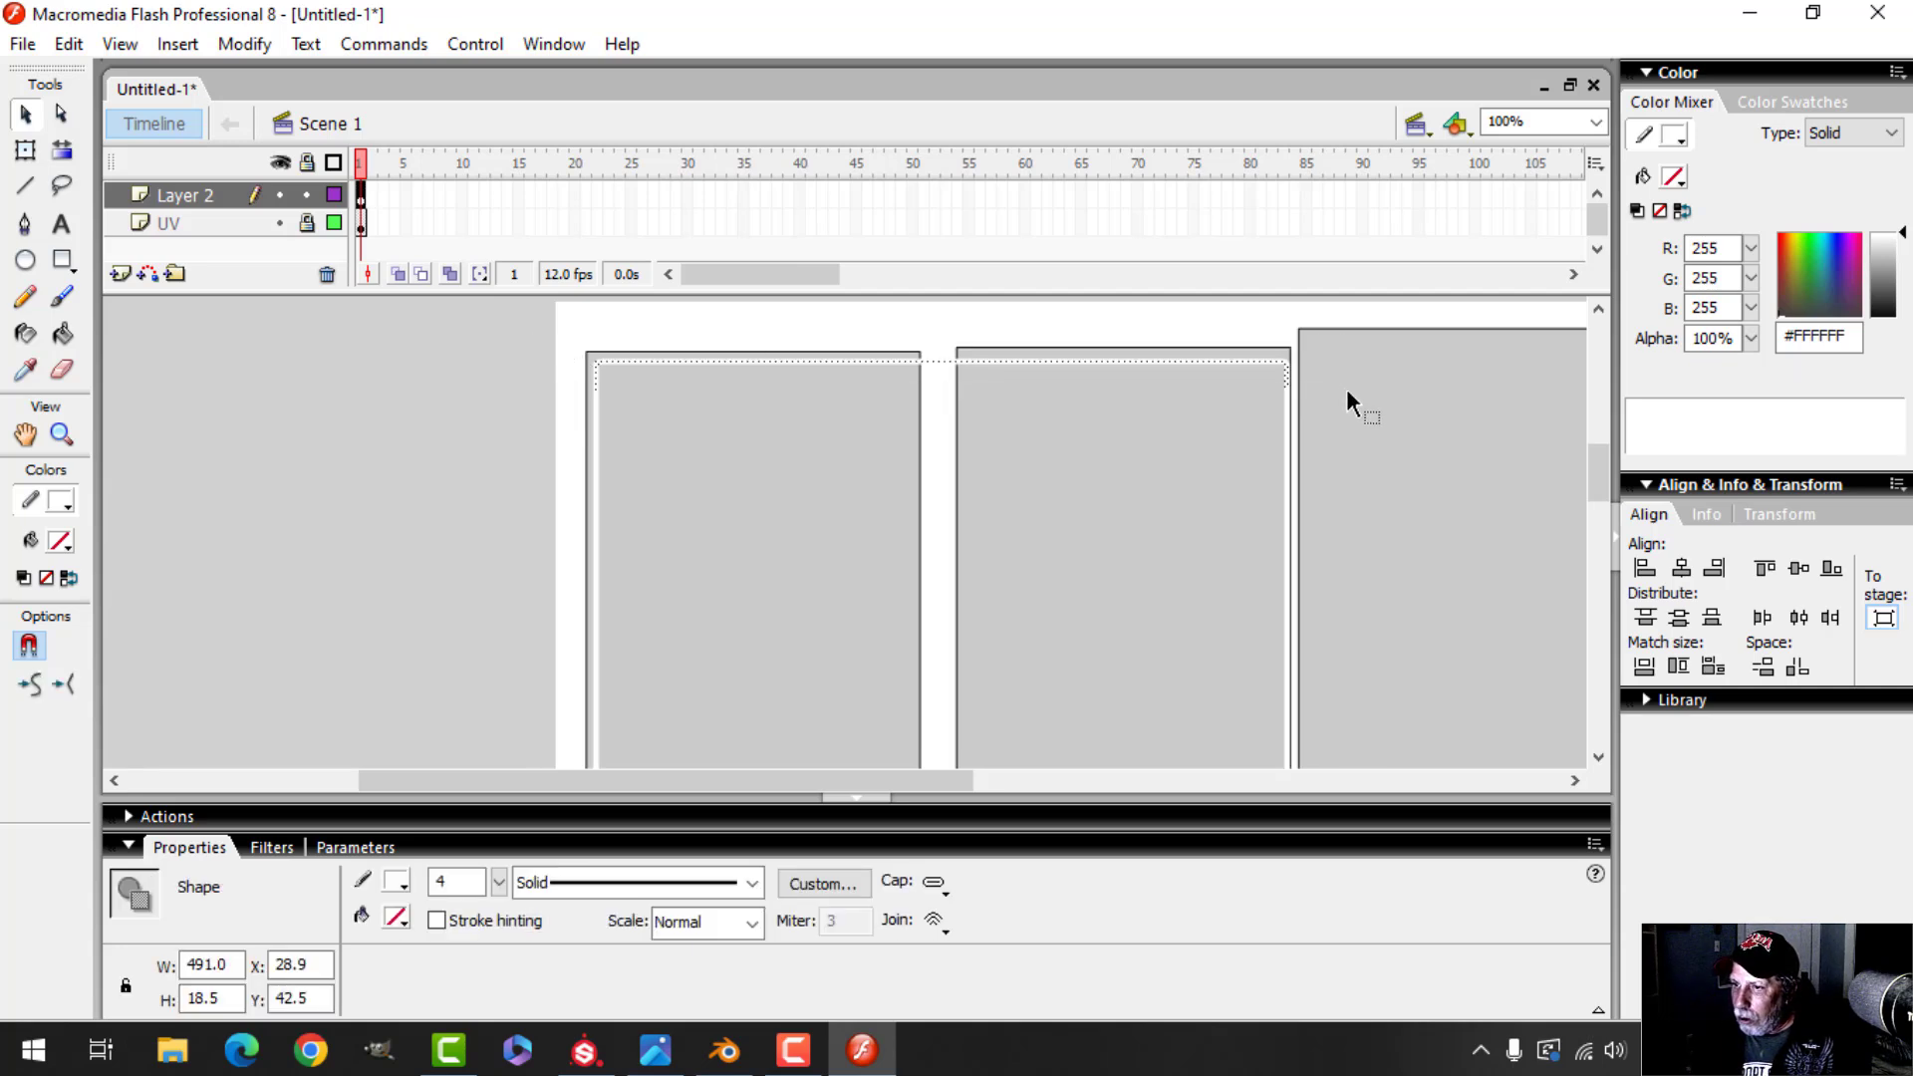
key("Up")
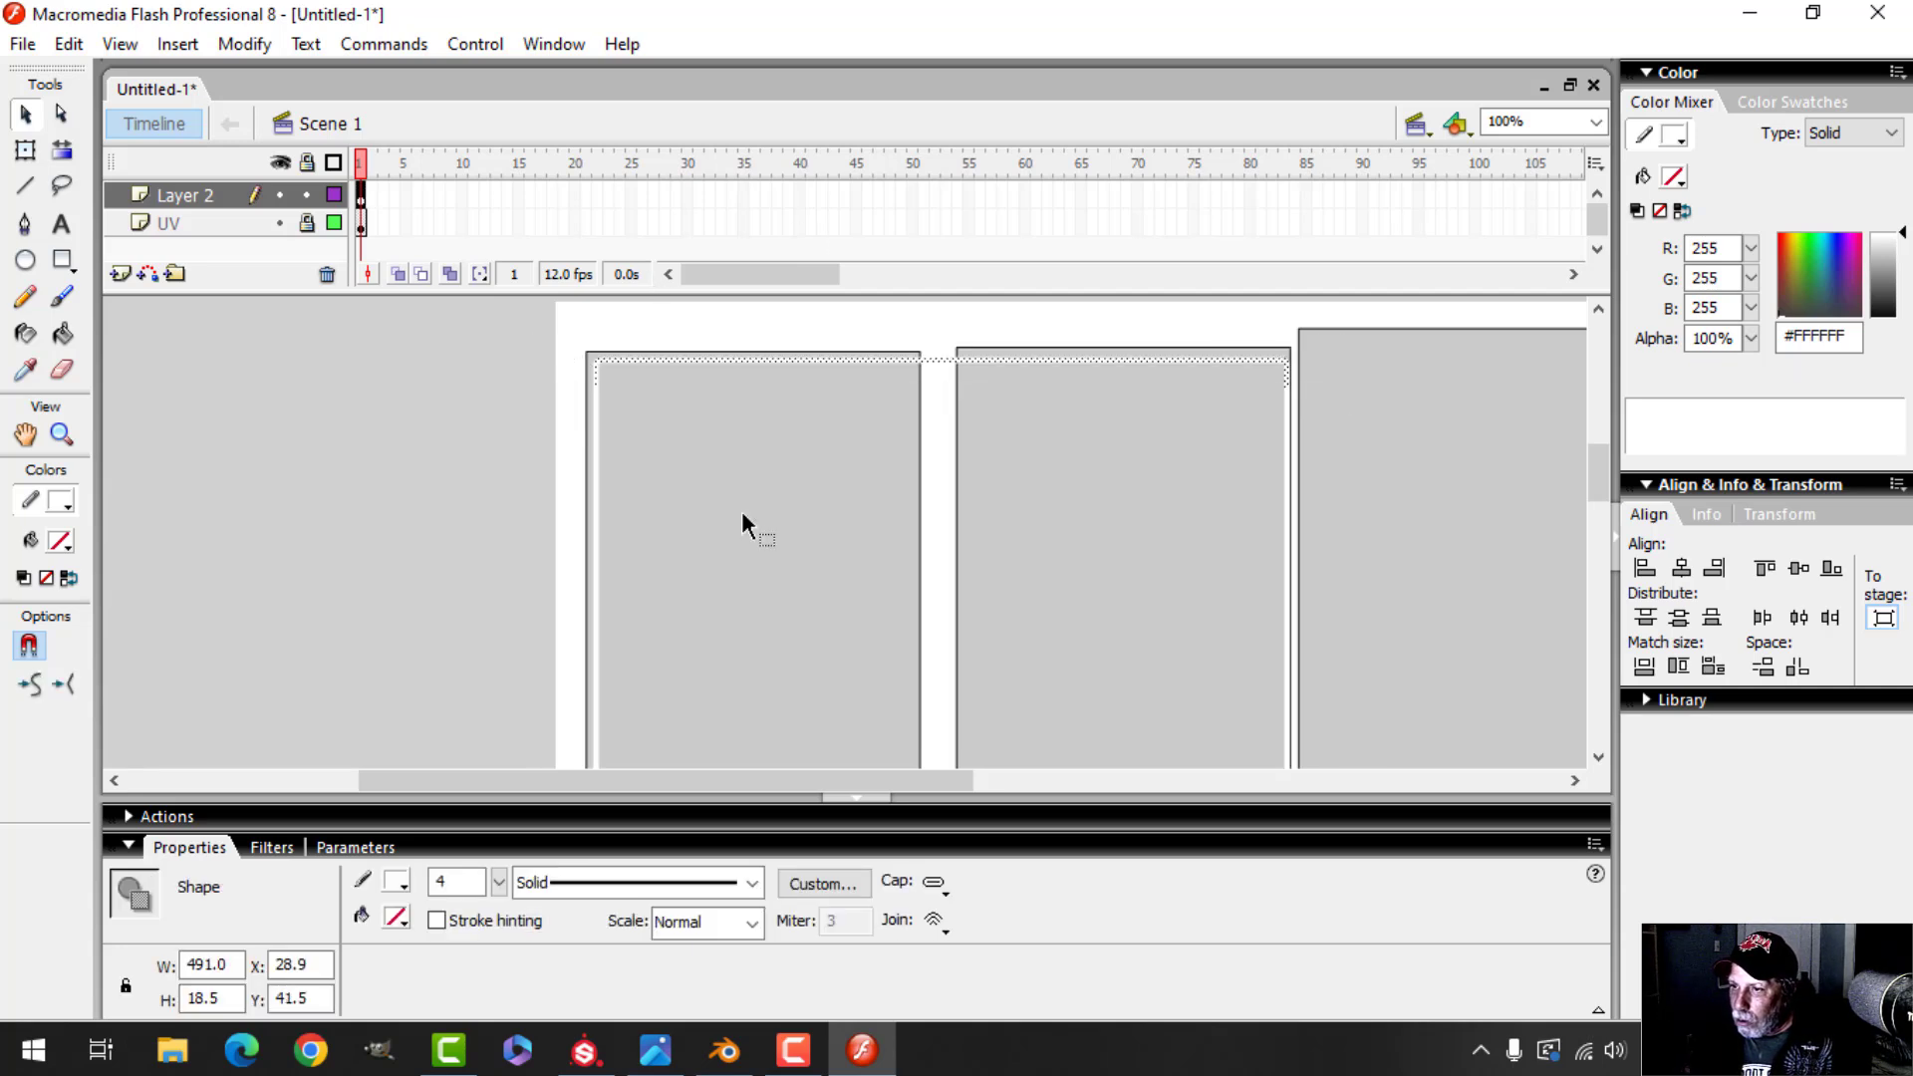
scroll(742, 510, "up", 5)
scroll(734, 504, "down", 3)
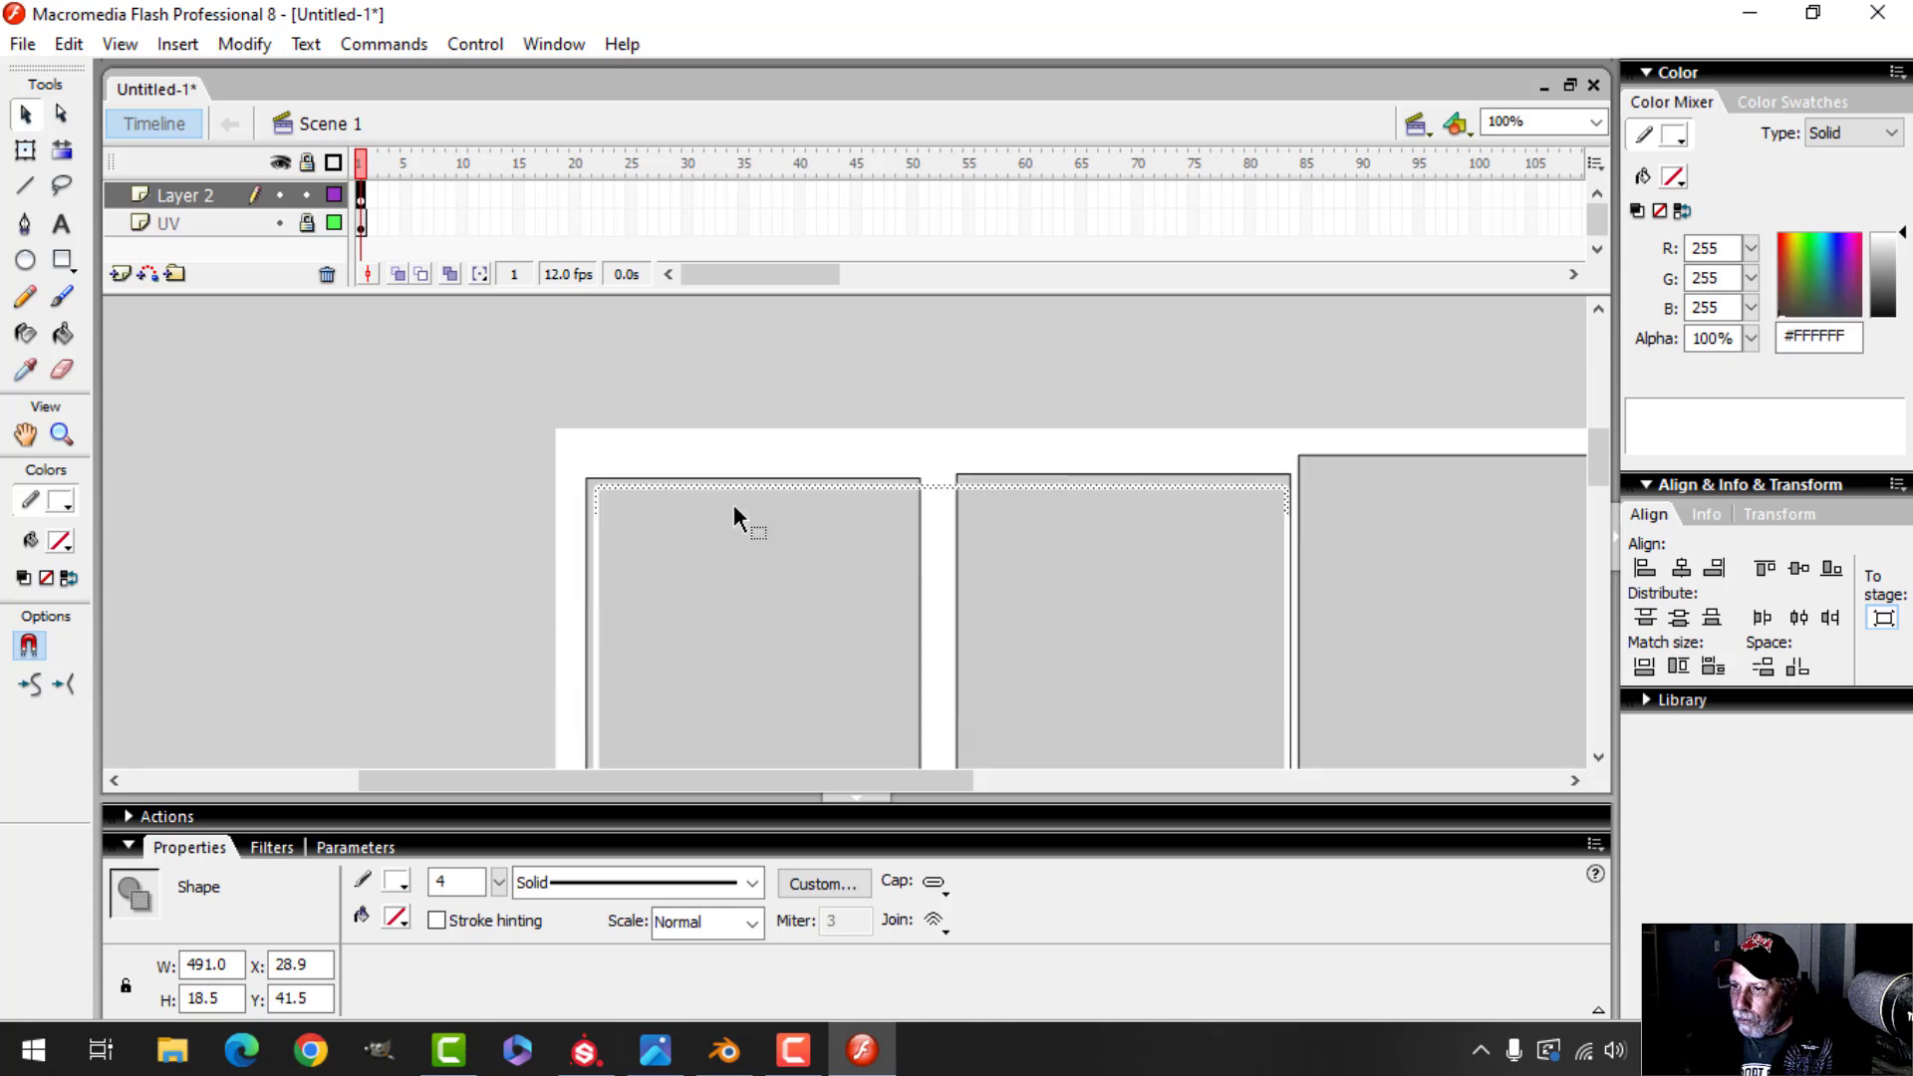
left_click(1596, 122)
left_click(1484, 247)
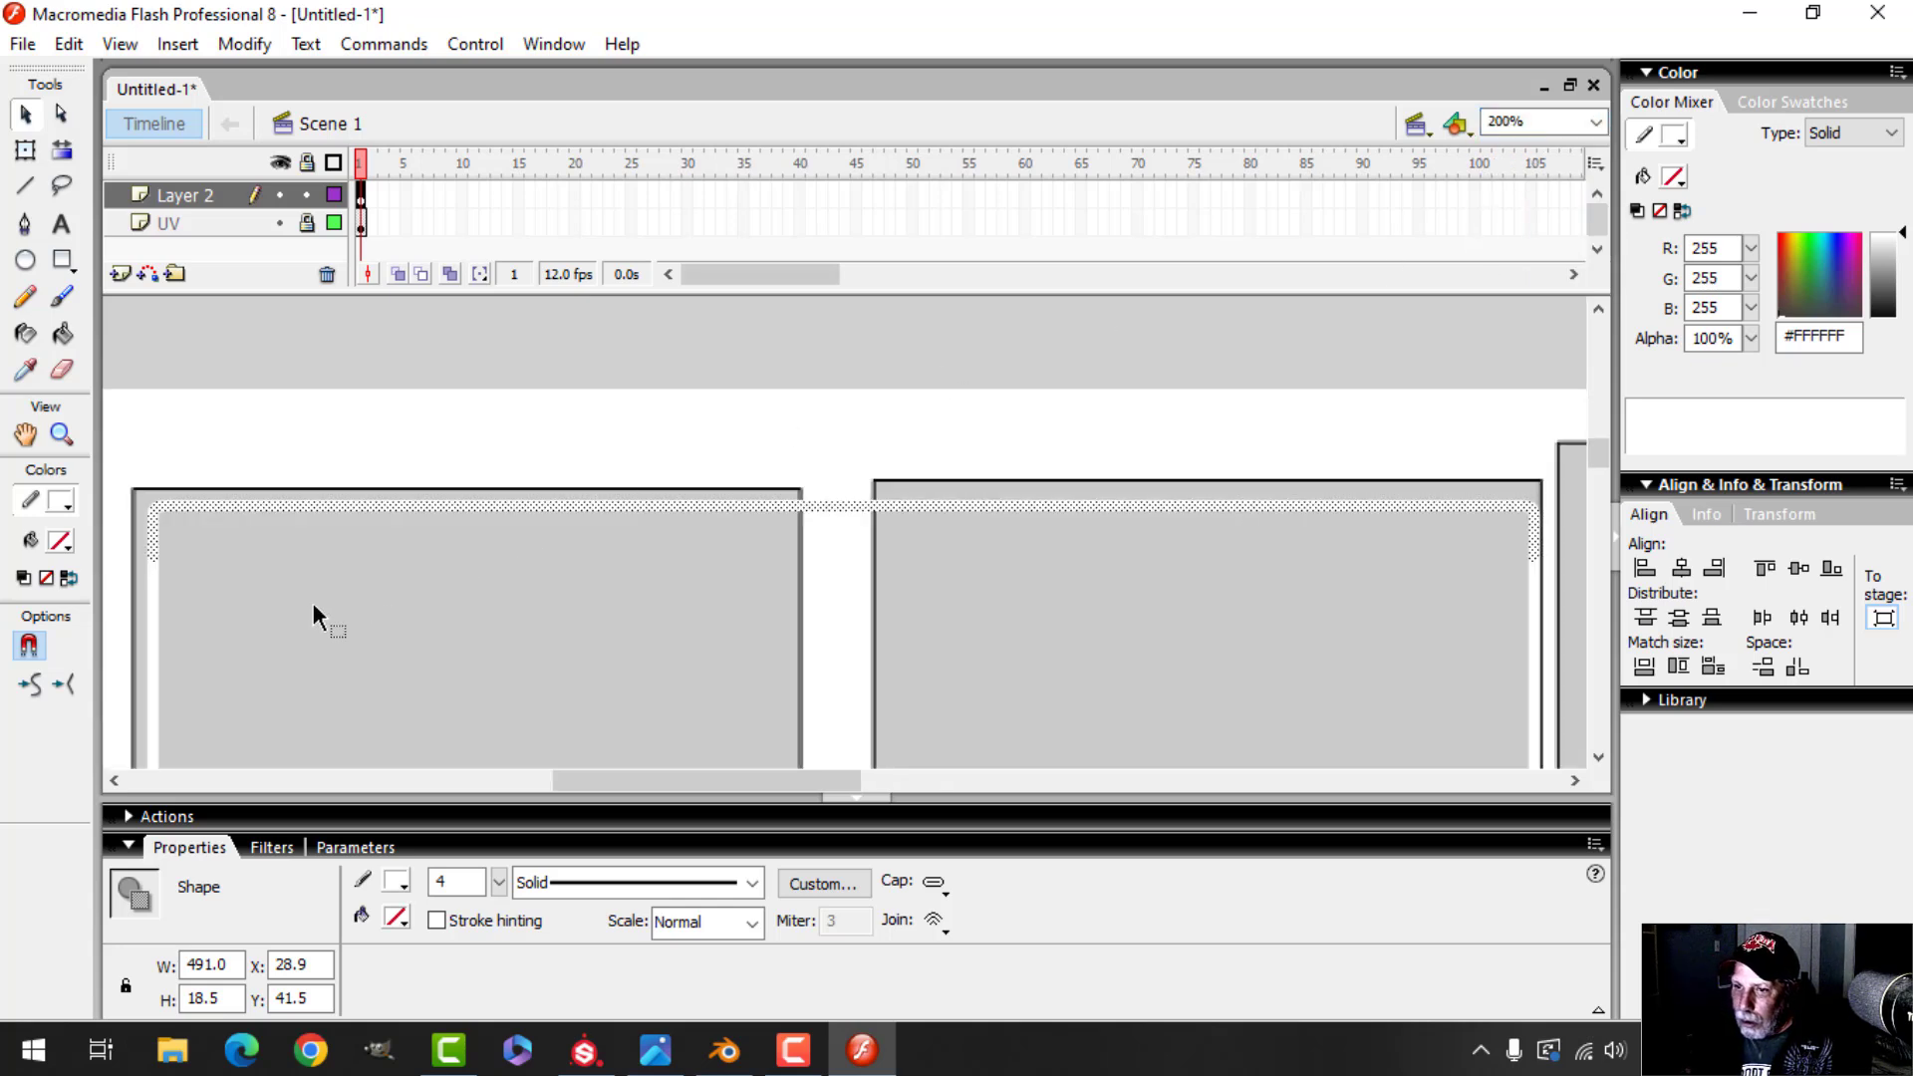
left_click(245, 610)
scroll(1090, 617, "down", 3)
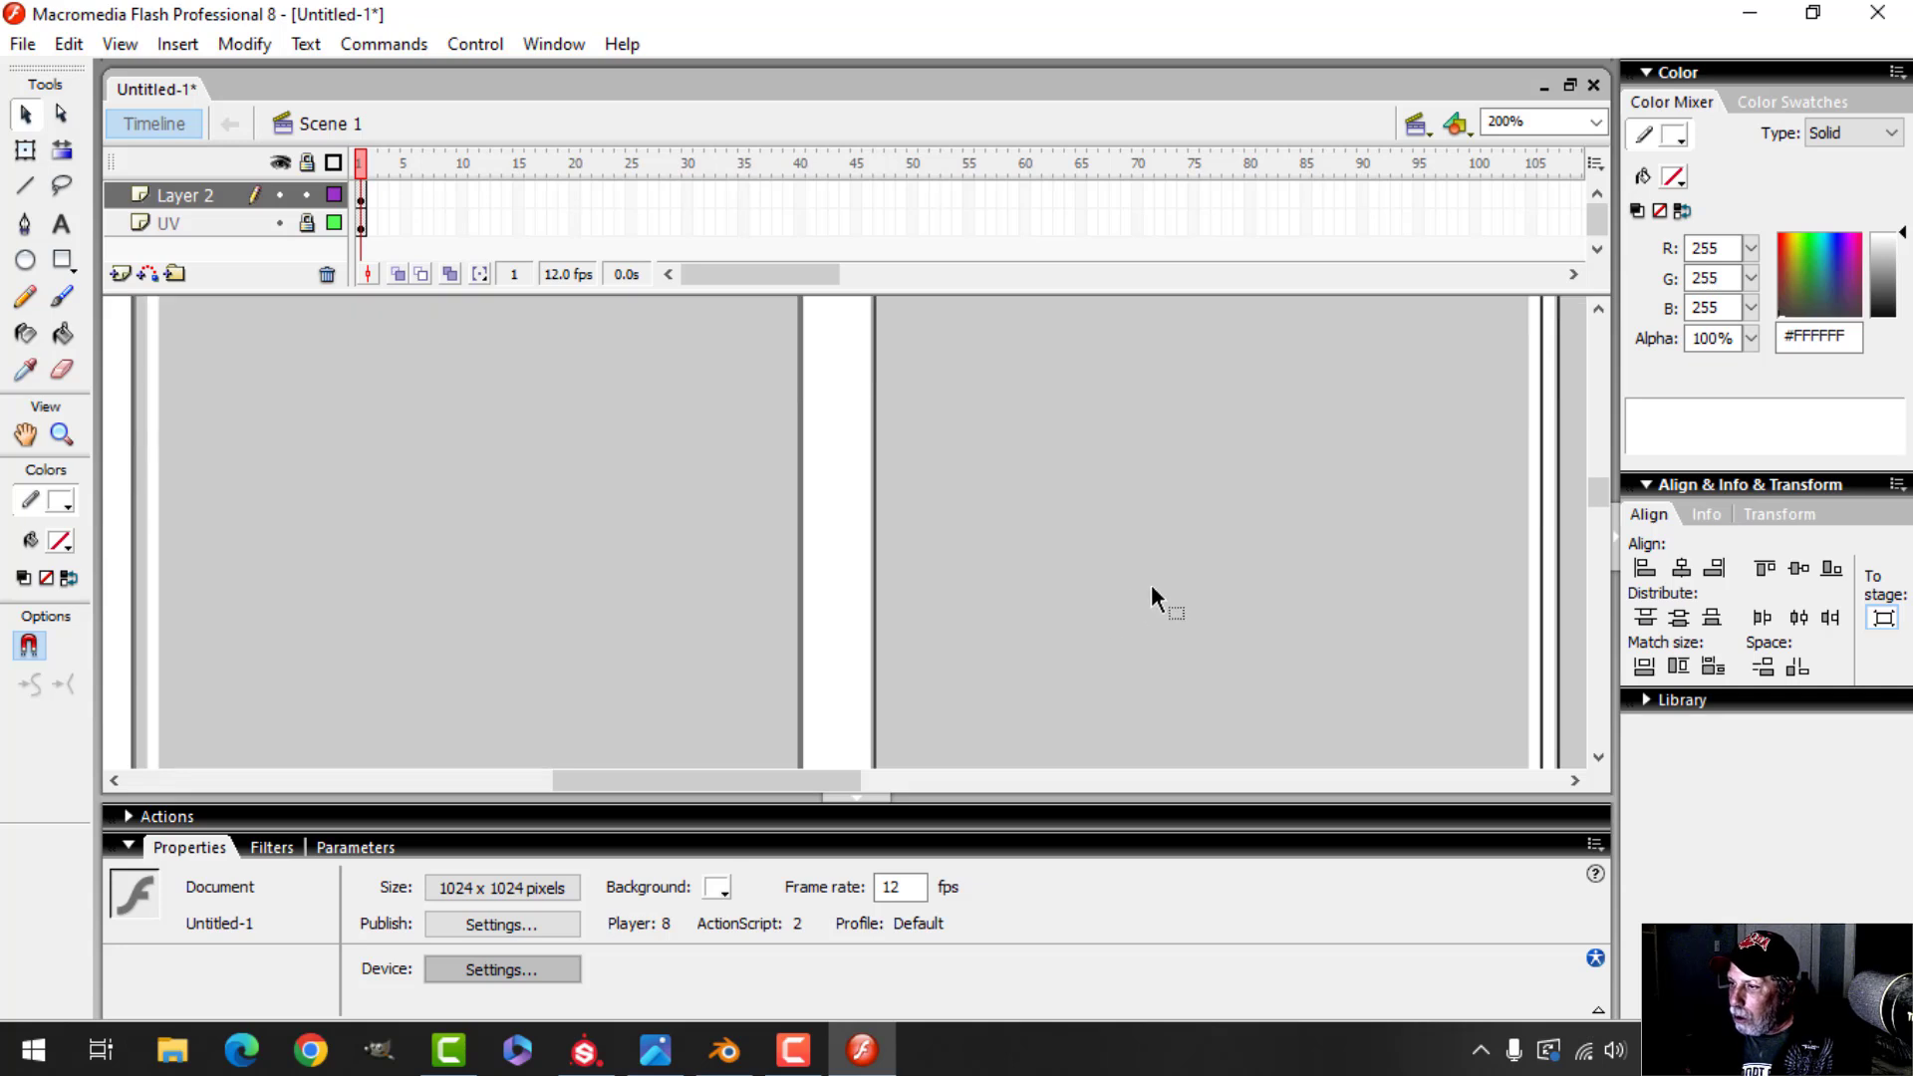
Select the right end of the duplicated rectangle and move it left to X 182.6, inside the first upper UV face's right edge
left_click(1596, 122)
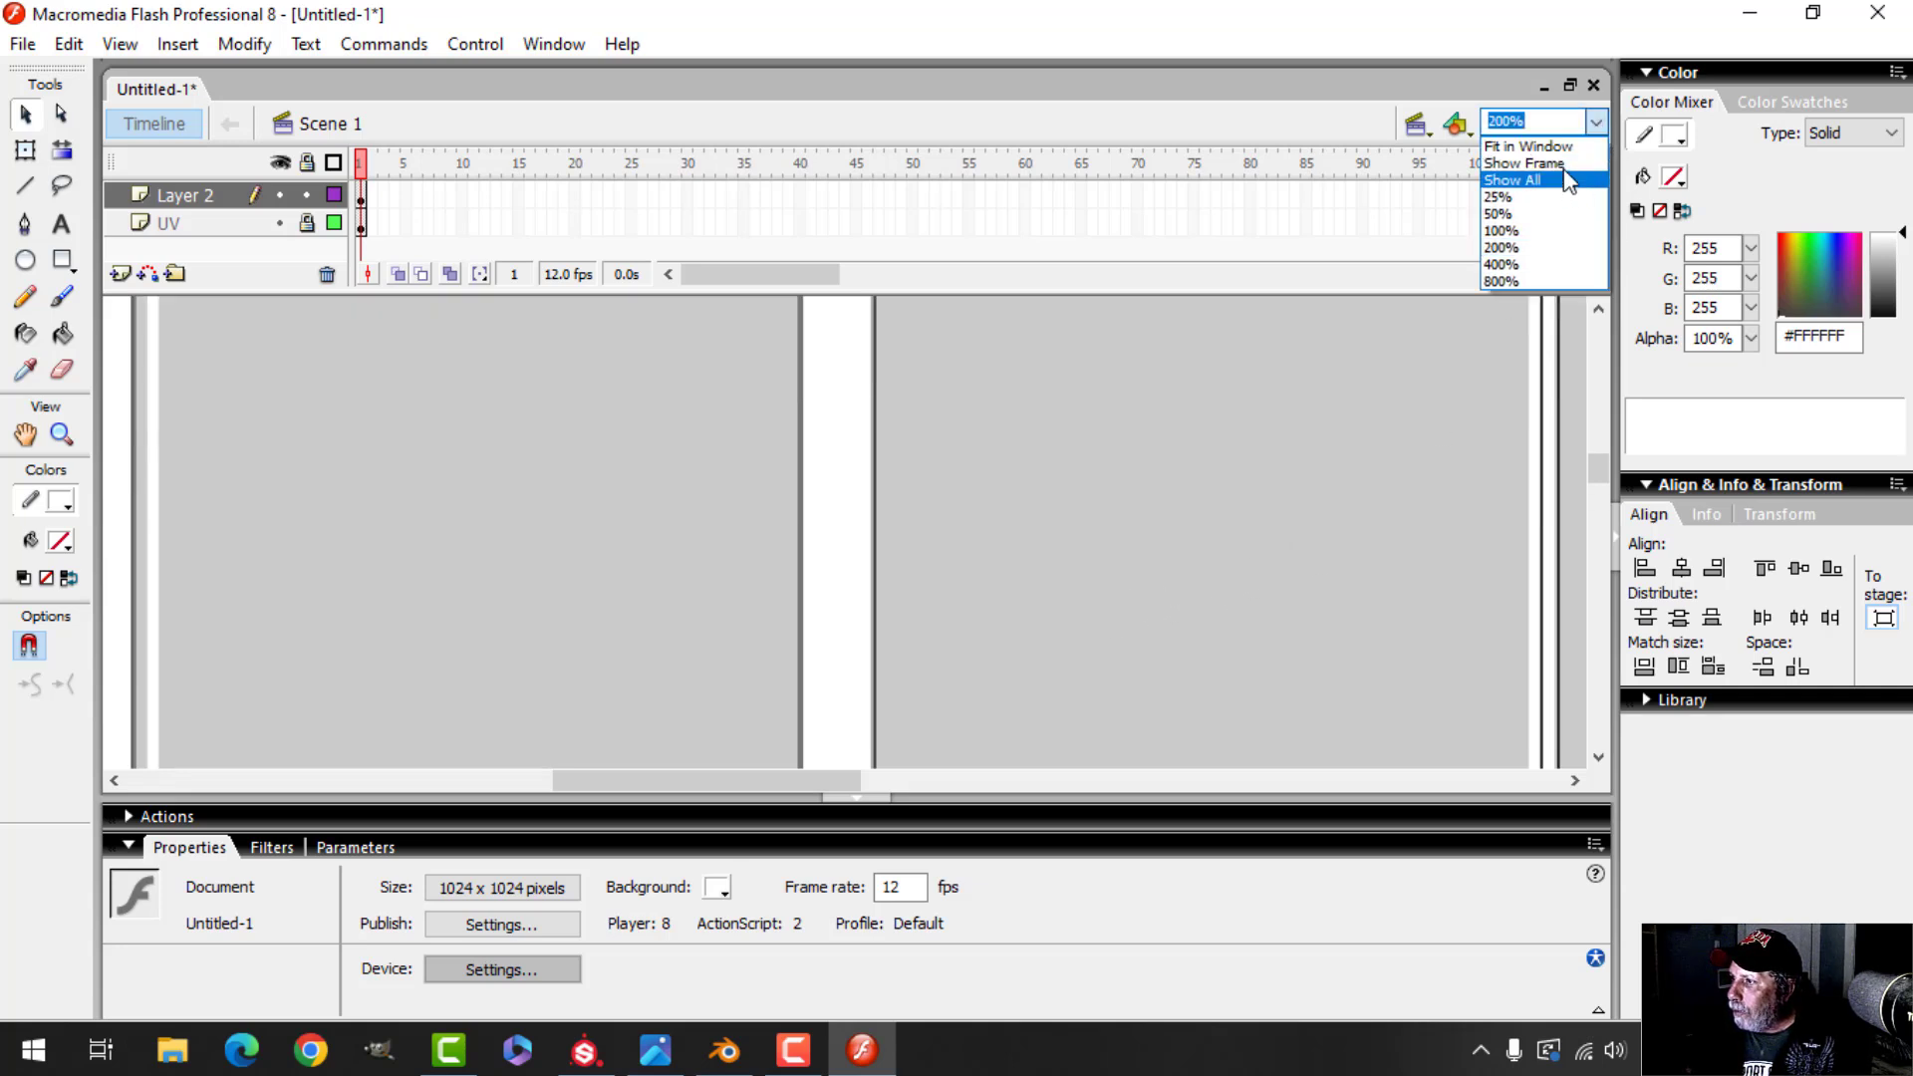
left_click(1578, 163)
left_click_drag(659, 304, 767, 577)
scroll(811, 433, "up", 3)
scroll(827, 432, "down", 3)
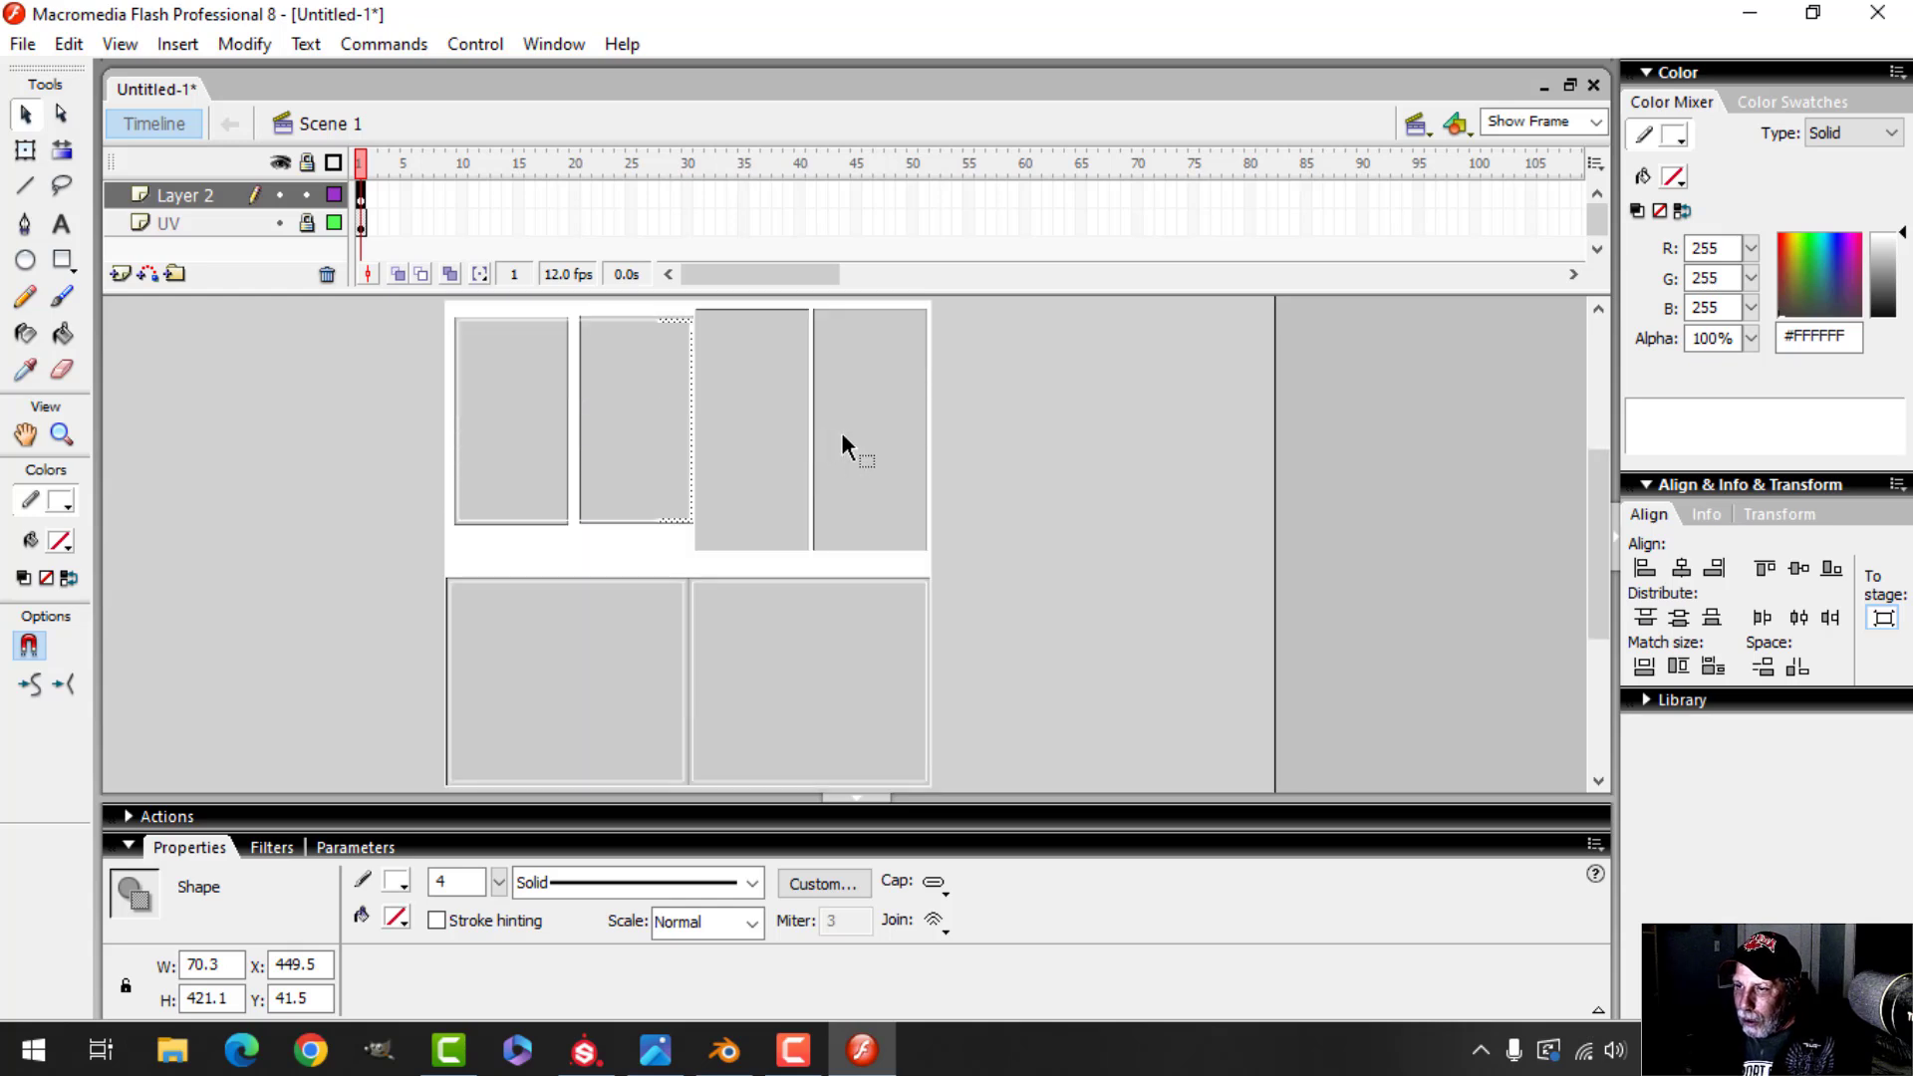
key("shift+Left")
key("shift+Left")
key("shift+Left")
key("shift+Left")
key("shift+Left")
key("shift+Left")
key("shift+Left")
key("shift+Left")
key("shift+Left")
key("shift+Left")
key("shift+Left")
key("shift+Left")
key("shift+Left")
key("shift+Left")
key("shift+Left")
key("shift+Left")
key("shift+Left")
key("shift+Left")
key("shift+Left")
key("shift+Left")
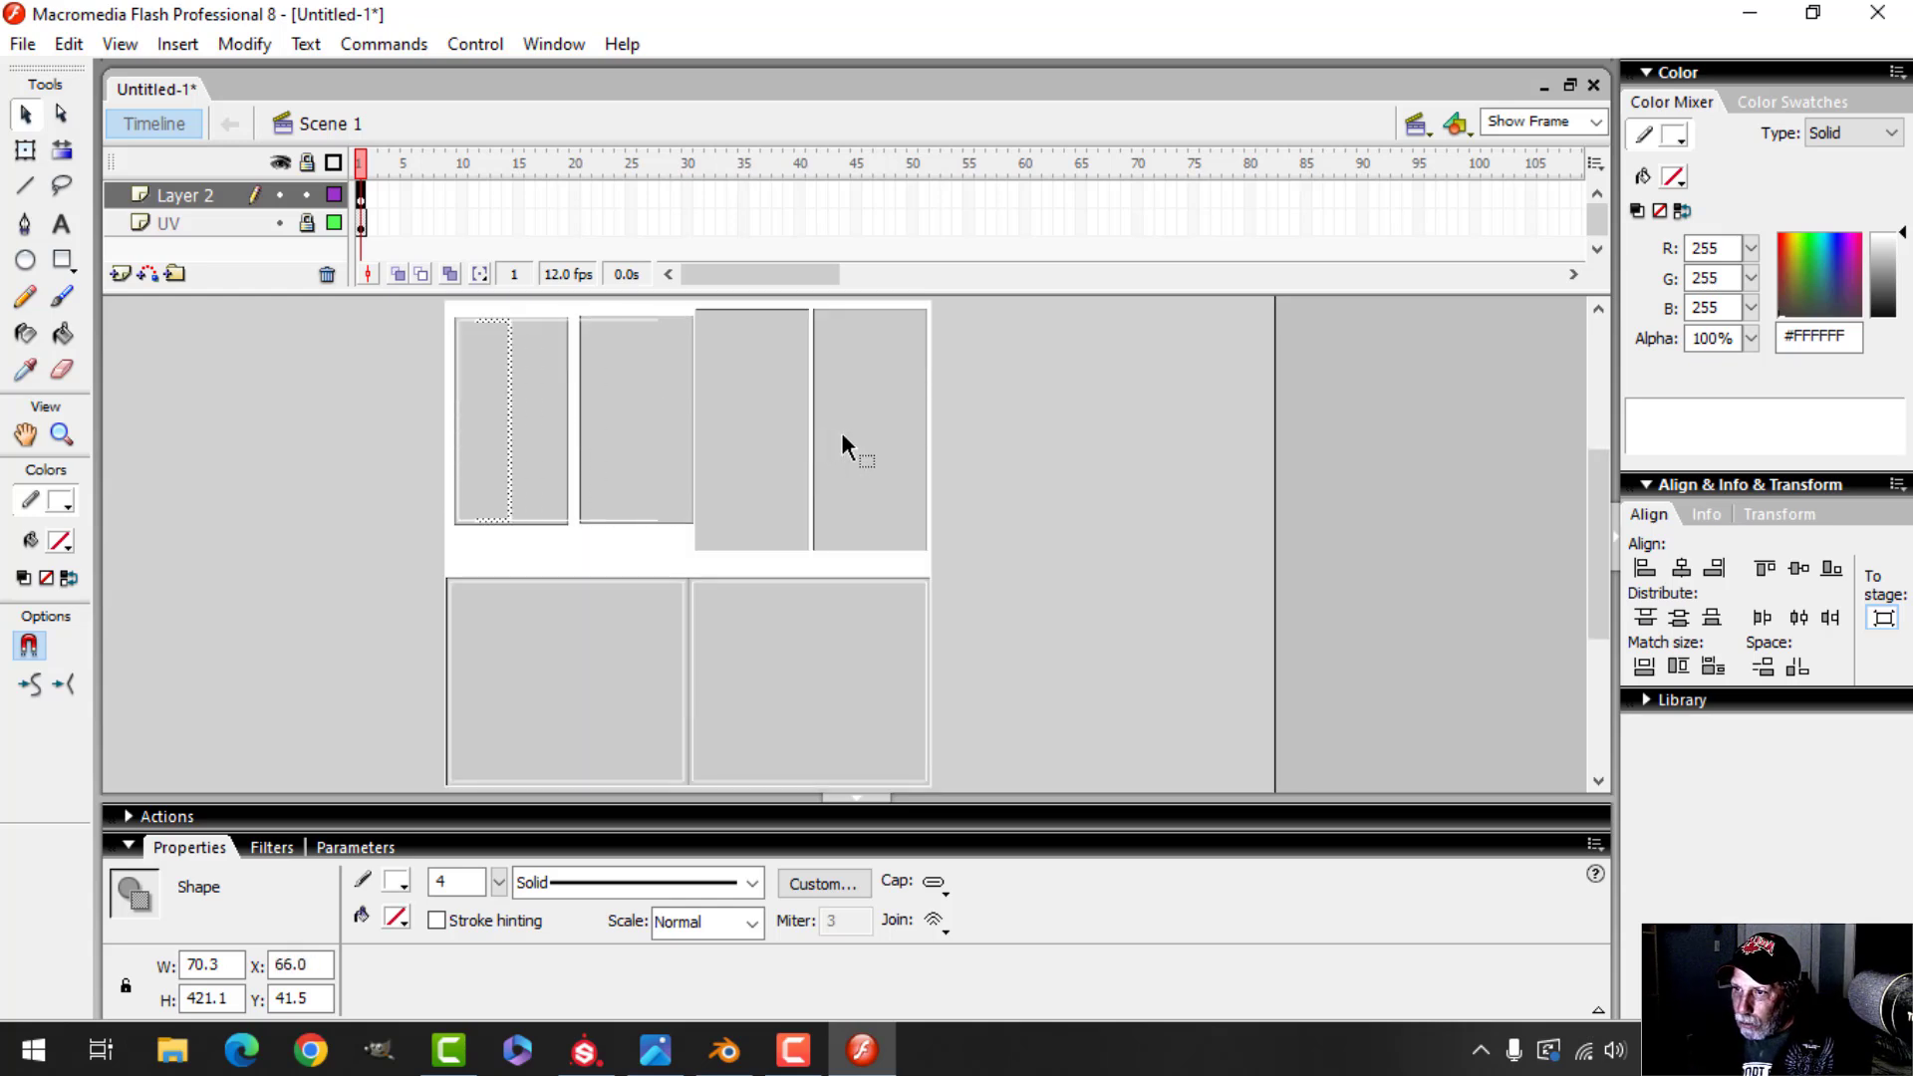
key("shift+Right")
key("shift+Right")
key("shift+Right")
key("Right")
key("Right")
key("Right")
key("Right")
key("Right")
key("Right")
key("Right")
key("Right")
key("Right")
key("Right")
key("Right")
key("Right")
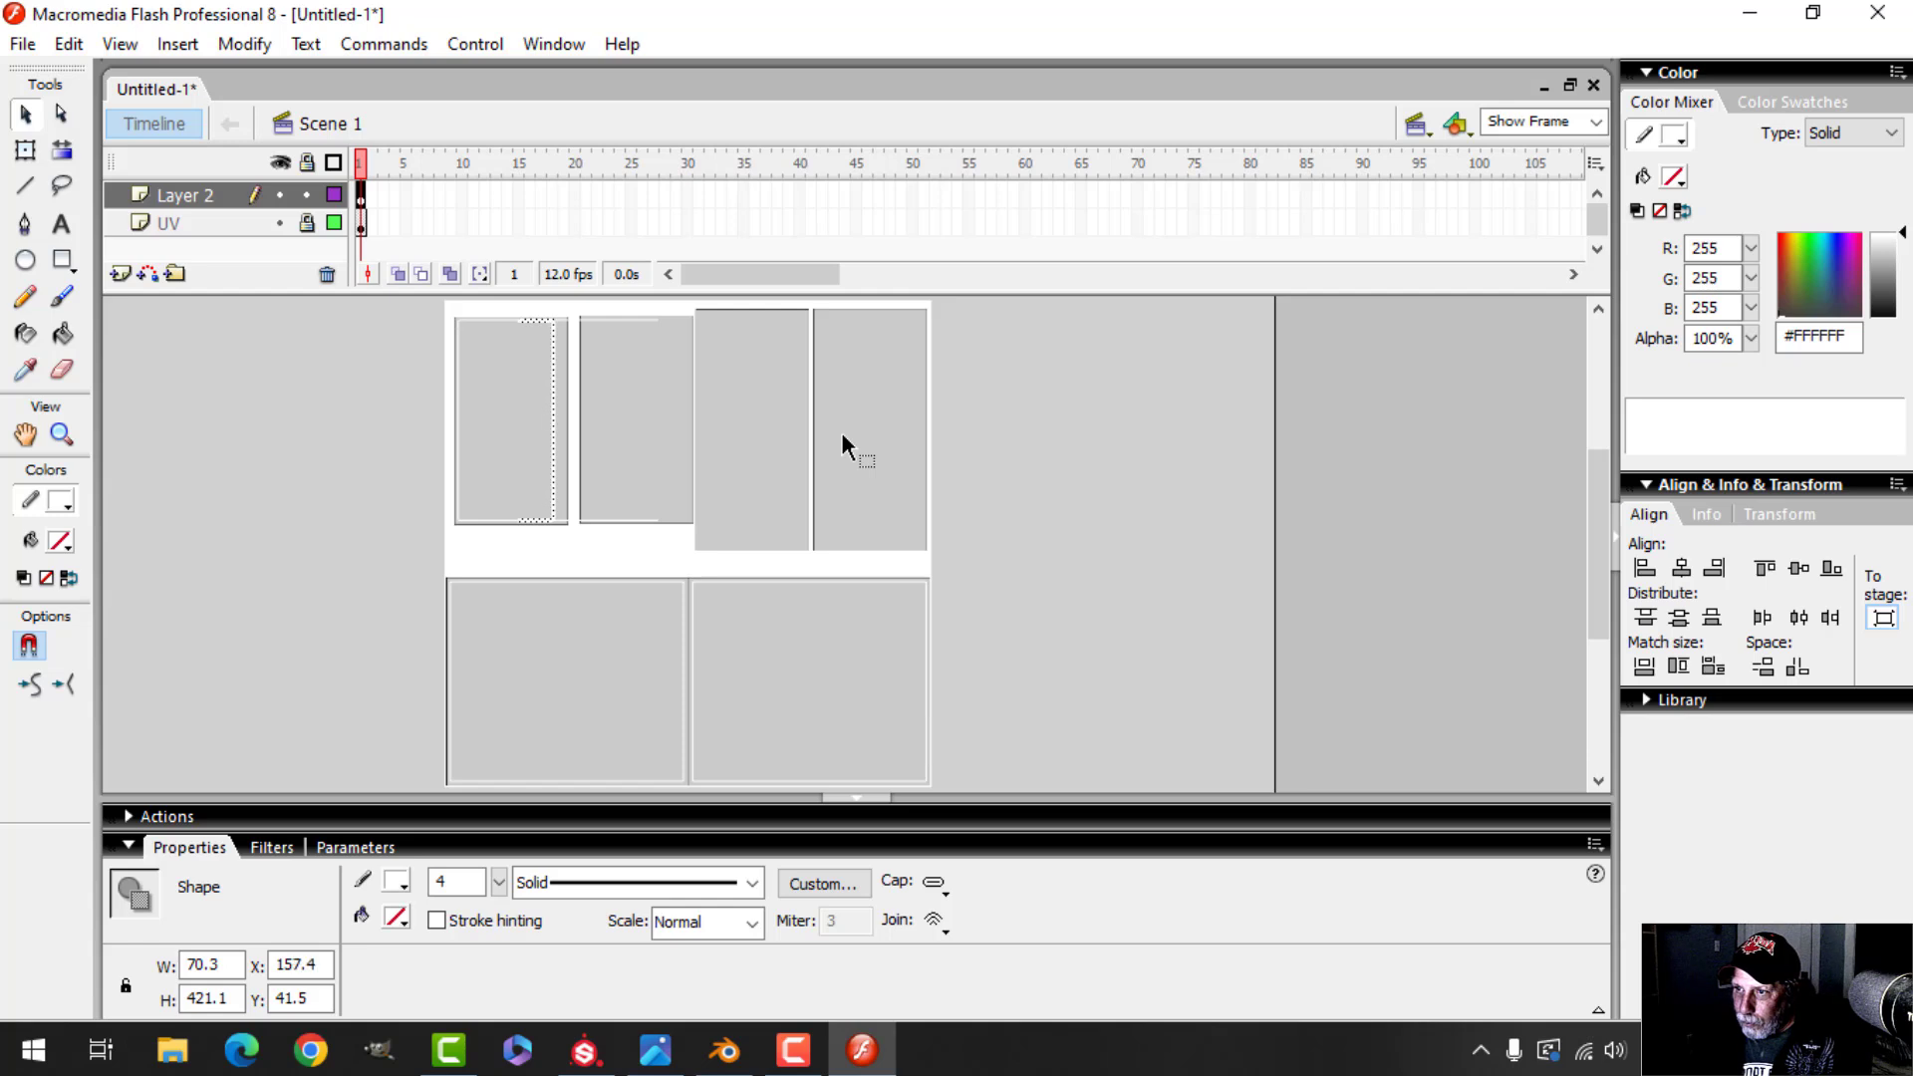
key("ctrl+equal")
key("Right")
key("Right")
key("Right")
key("Right")
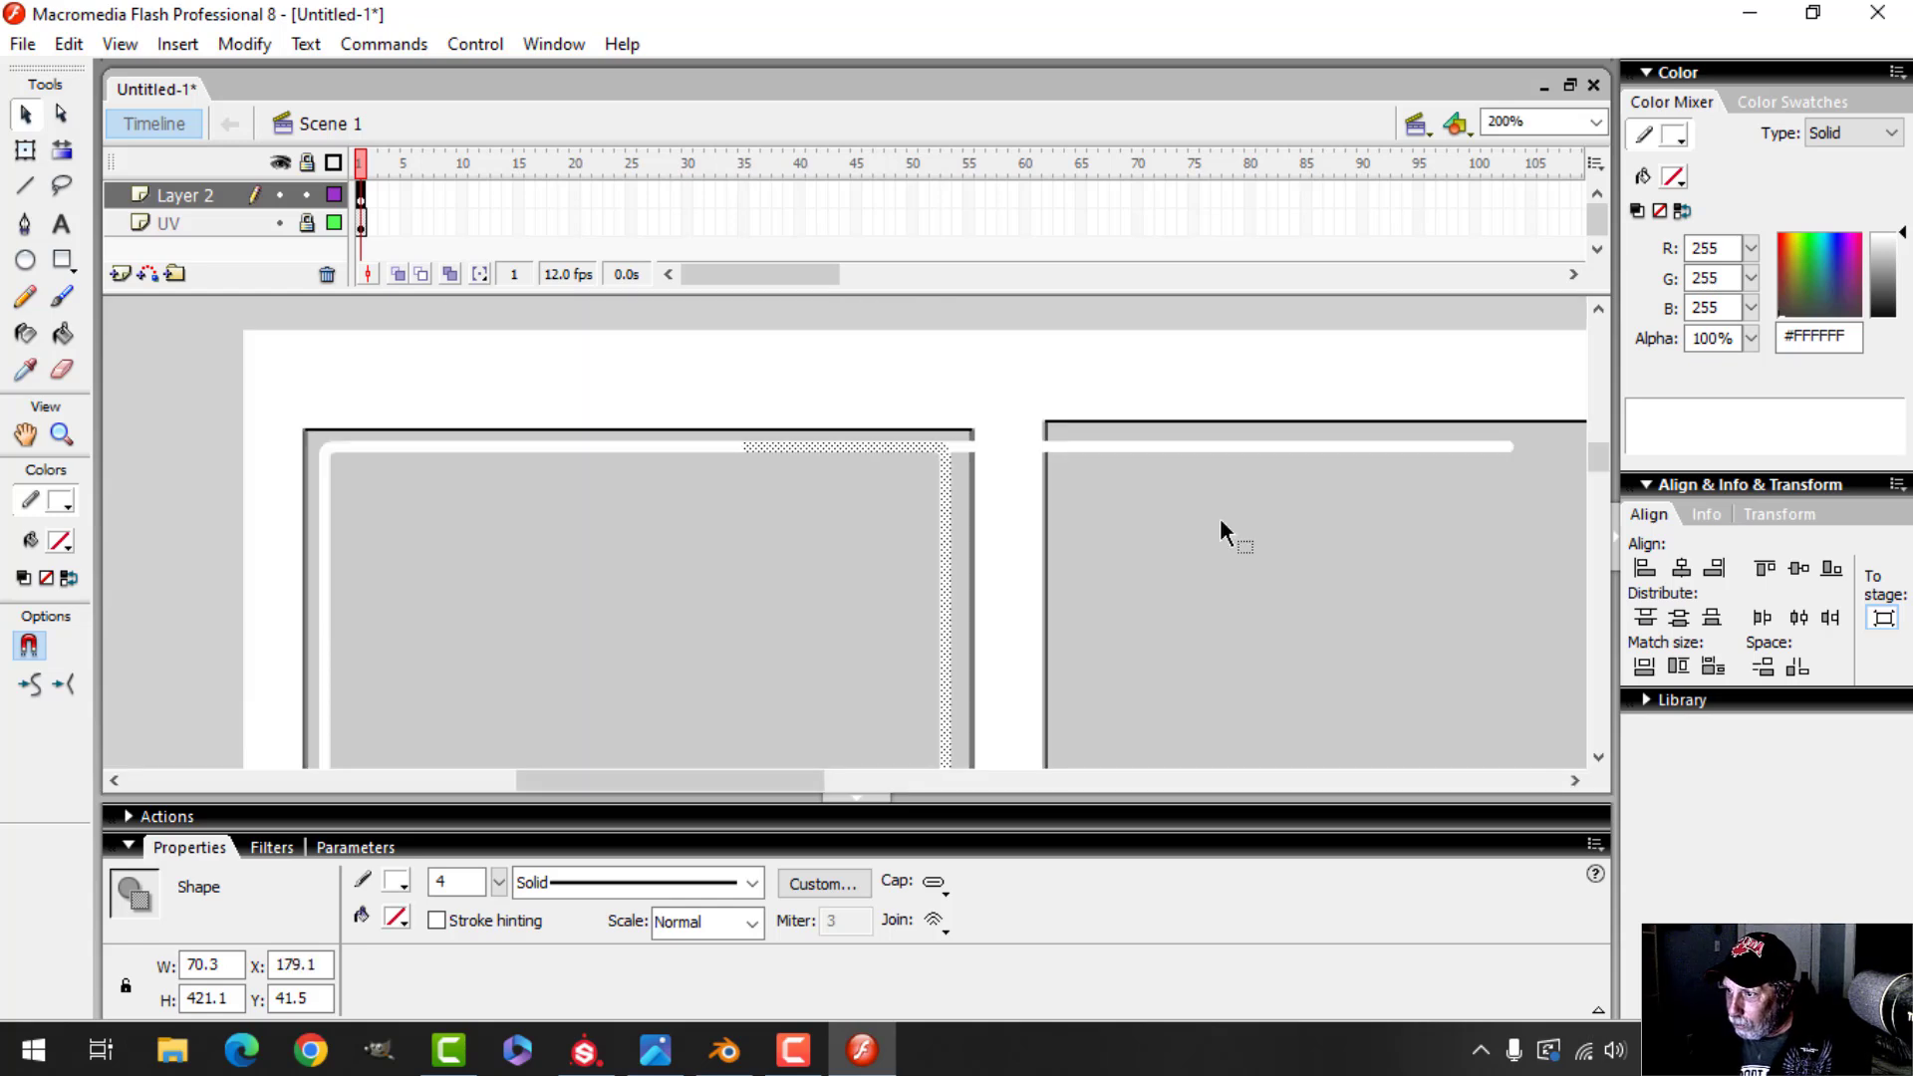
key("Right")
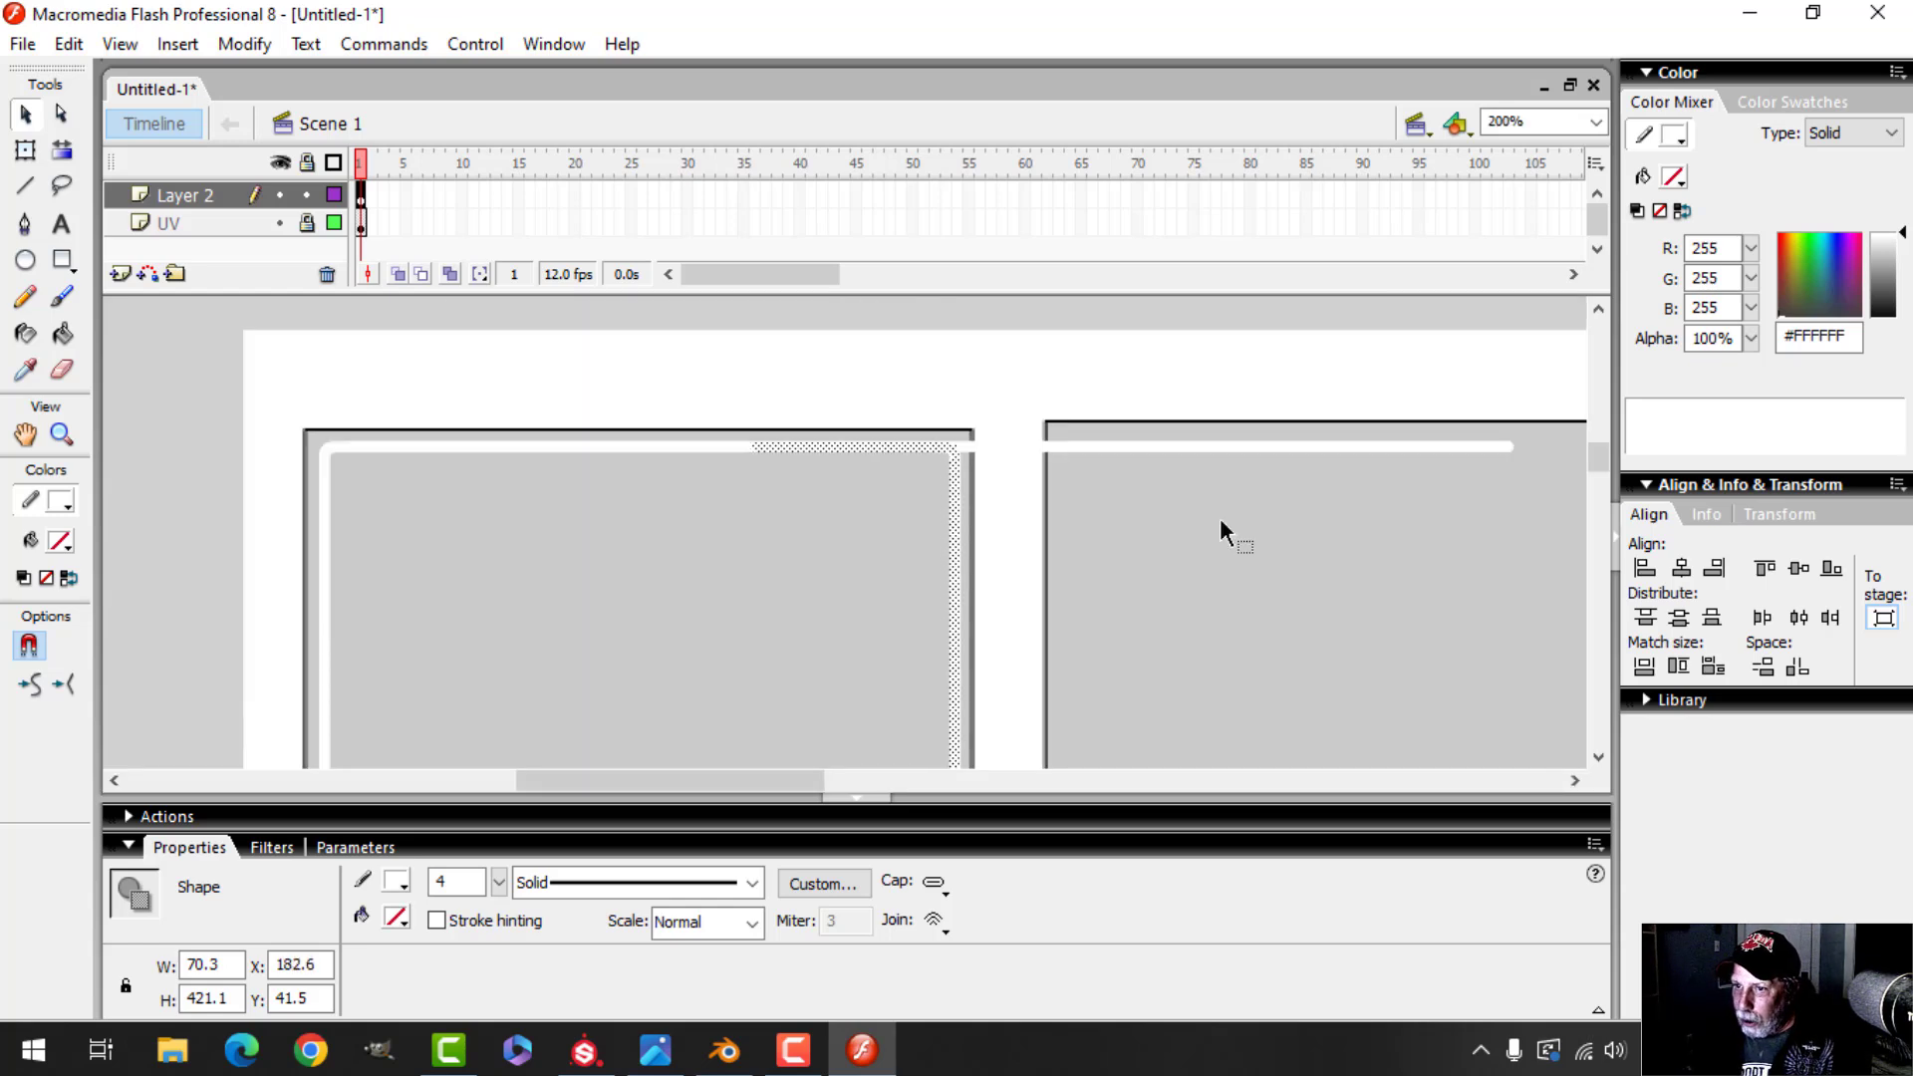
Delete the leftover top and bottom line segments extending past the right side of the narrowed rectangle
left_click(1201, 484)
left_click(1151, 444)
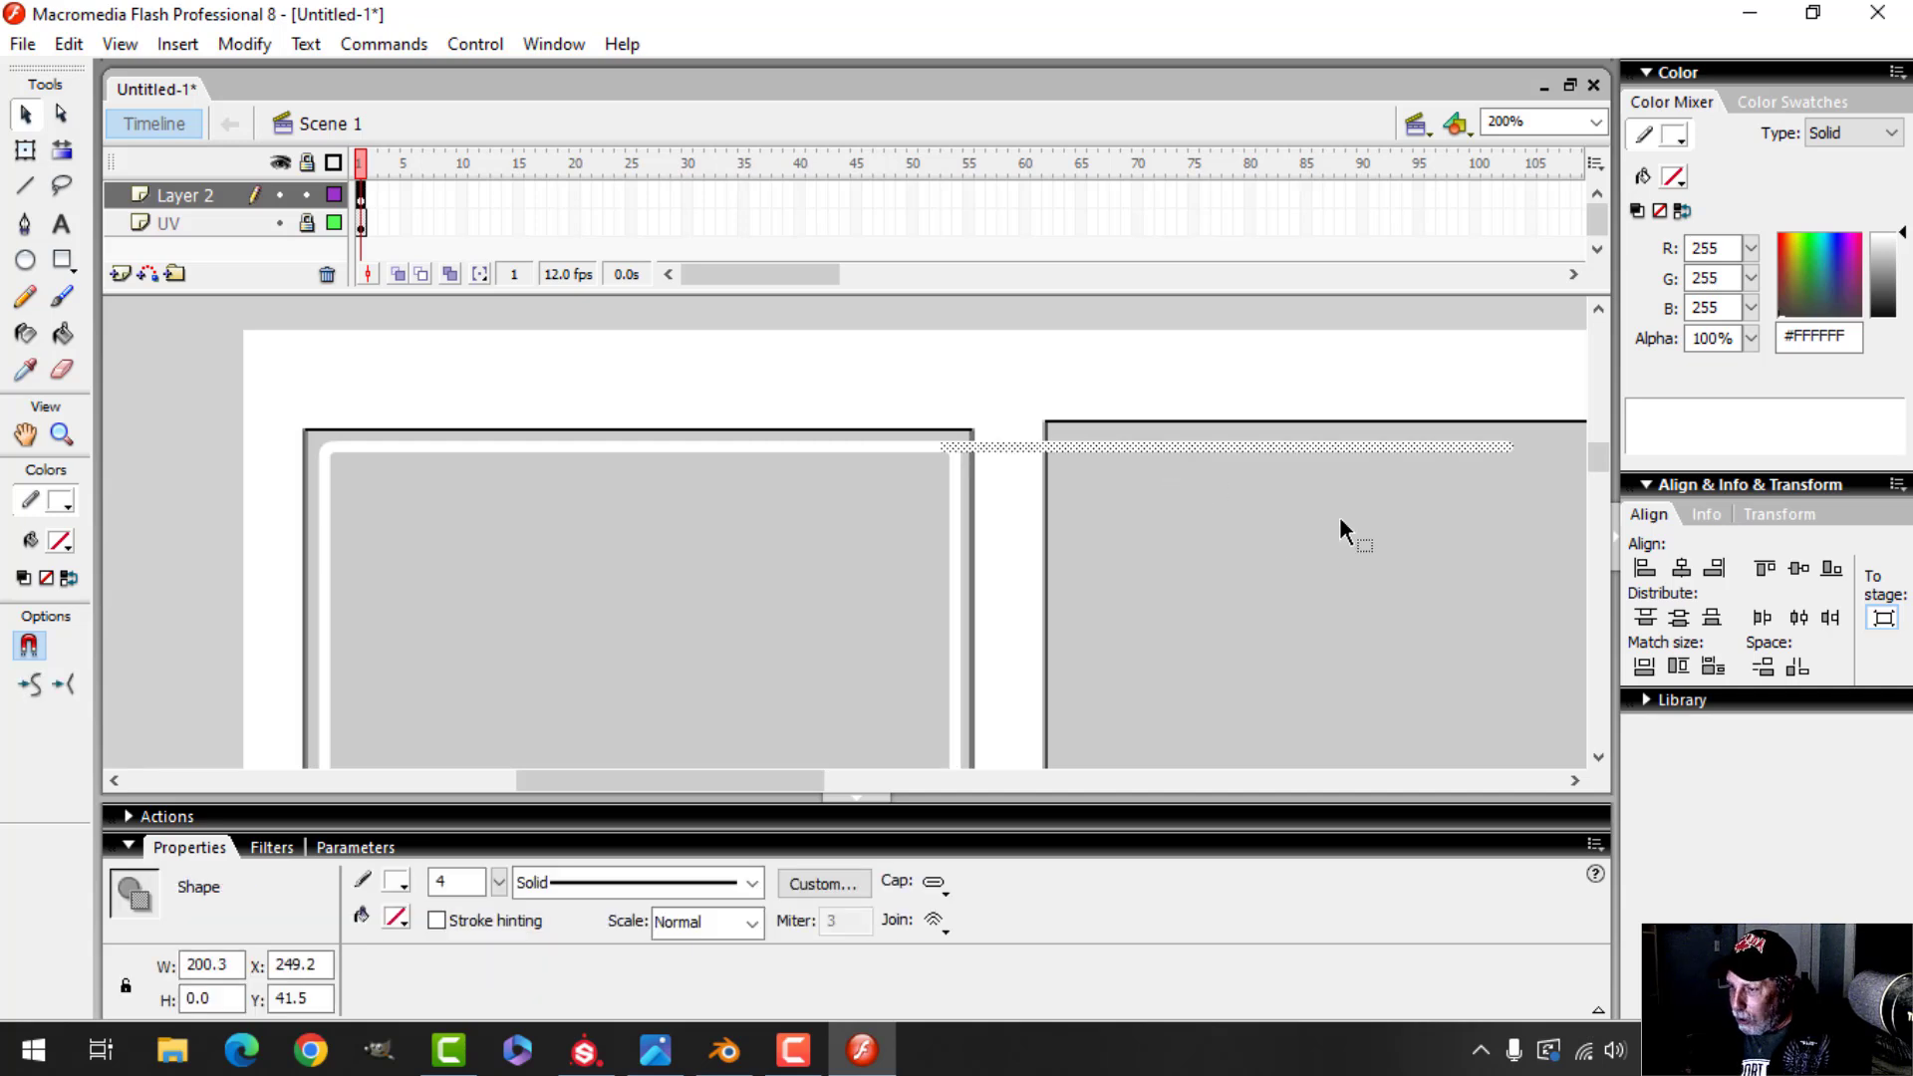
key("Delete")
scroll(1295, 538, "down", 3)
scroll(1167, 590, "down", 3)
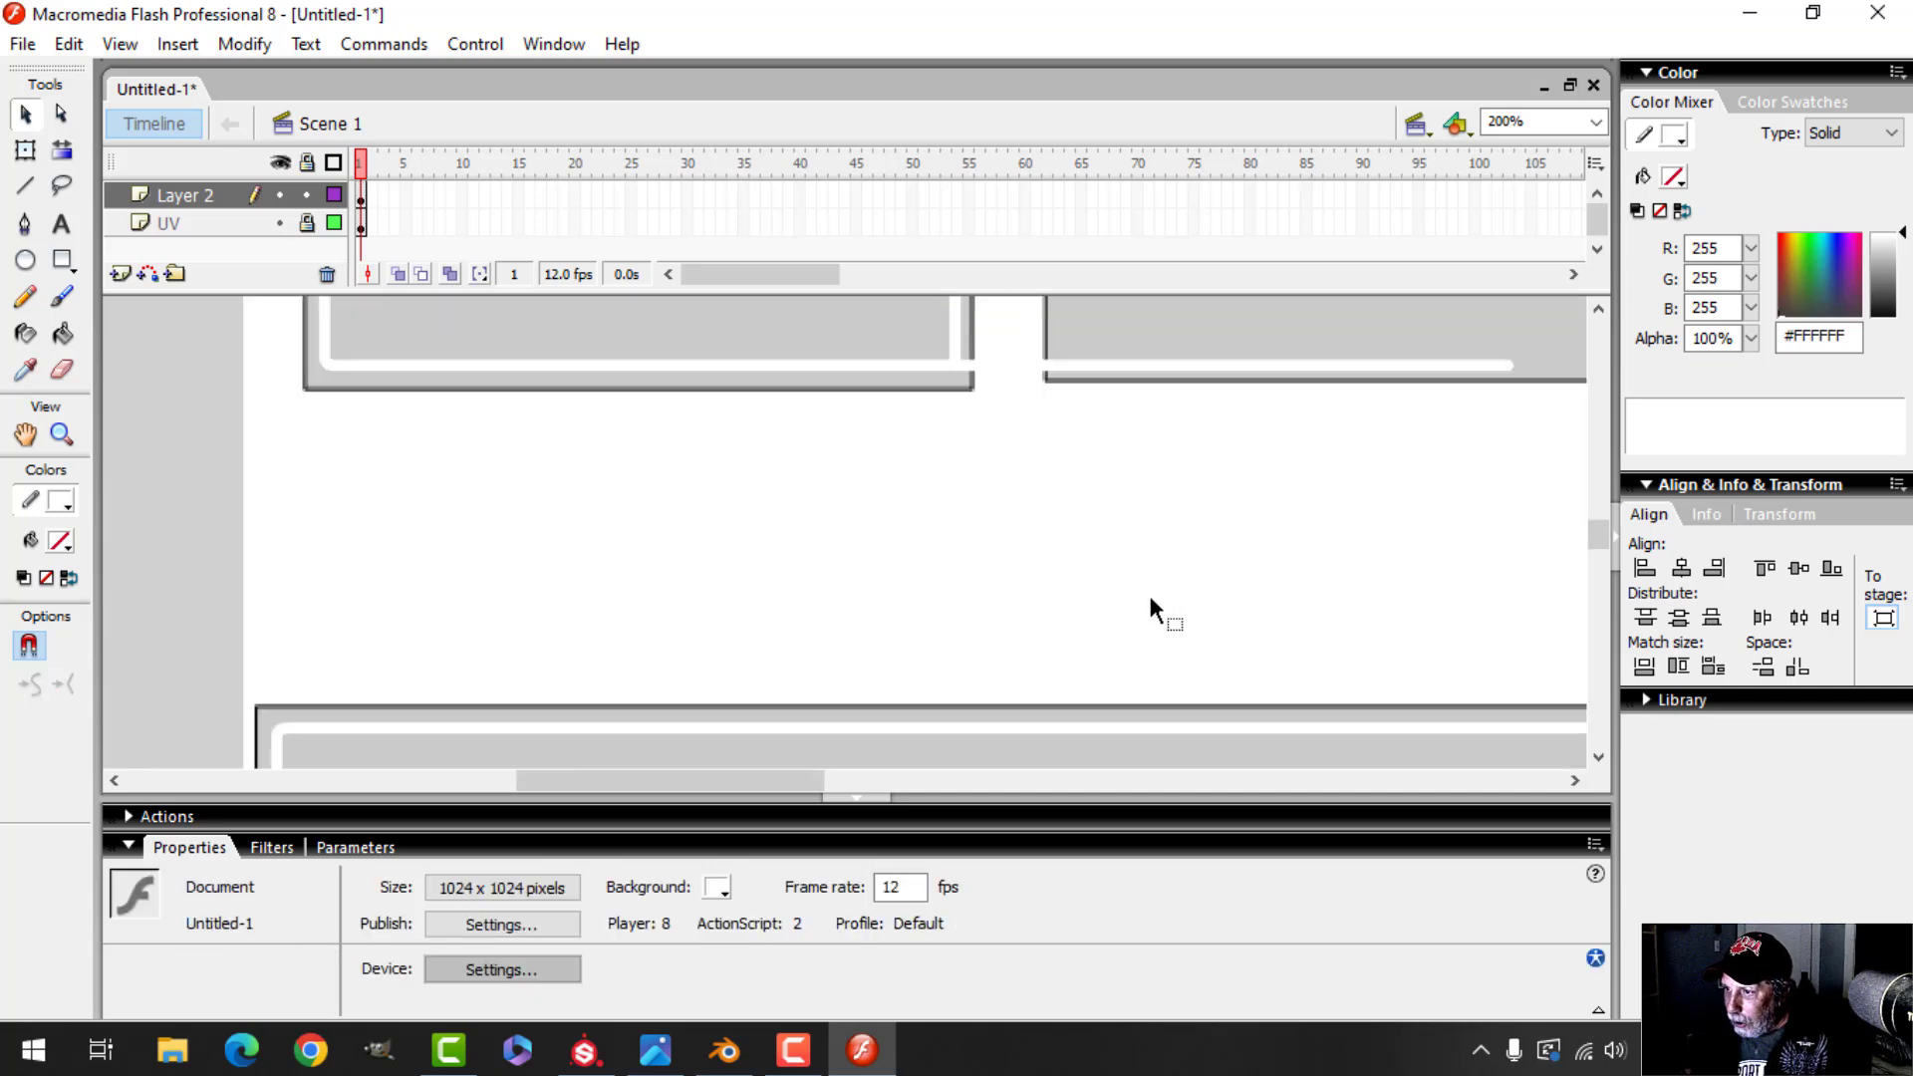
left_click(1133, 366)
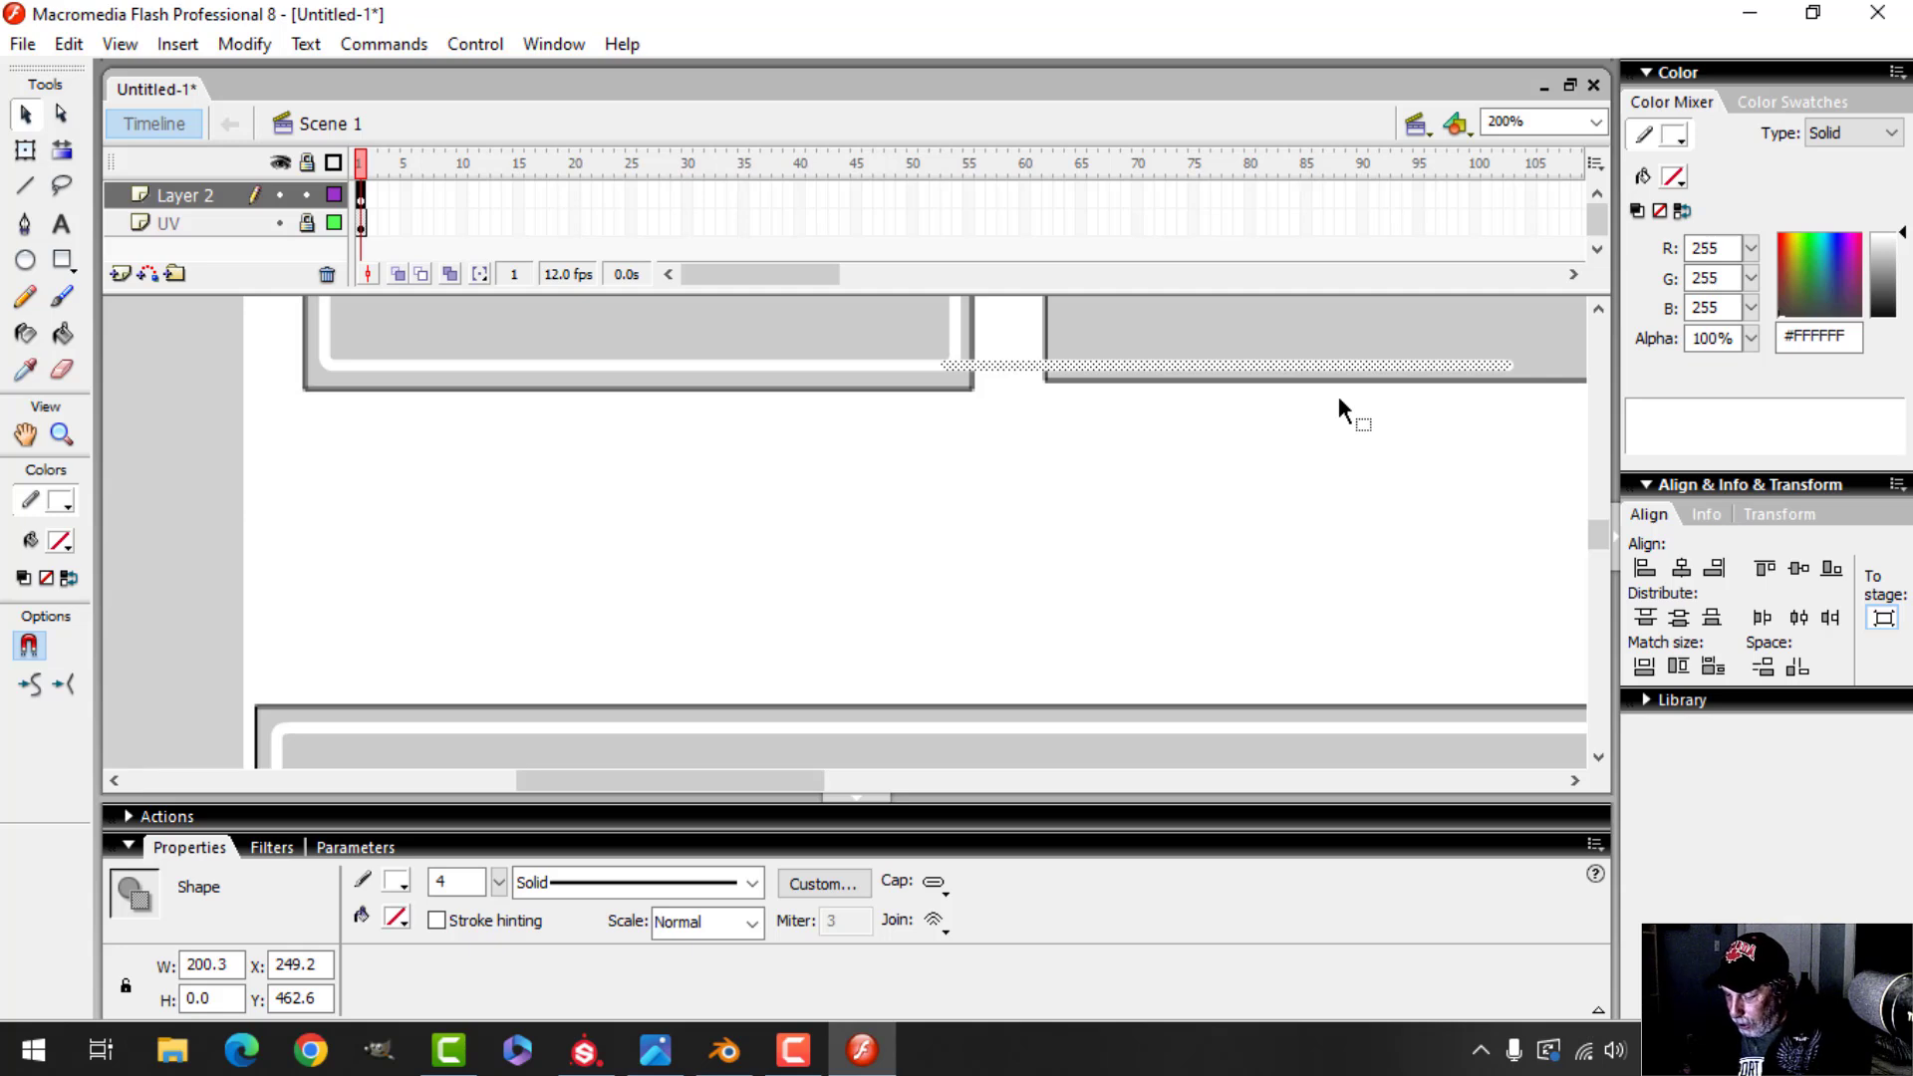
key("Delete")
scroll(987, 448, "down", 4)
scroll(1016, 464, "up", 3)
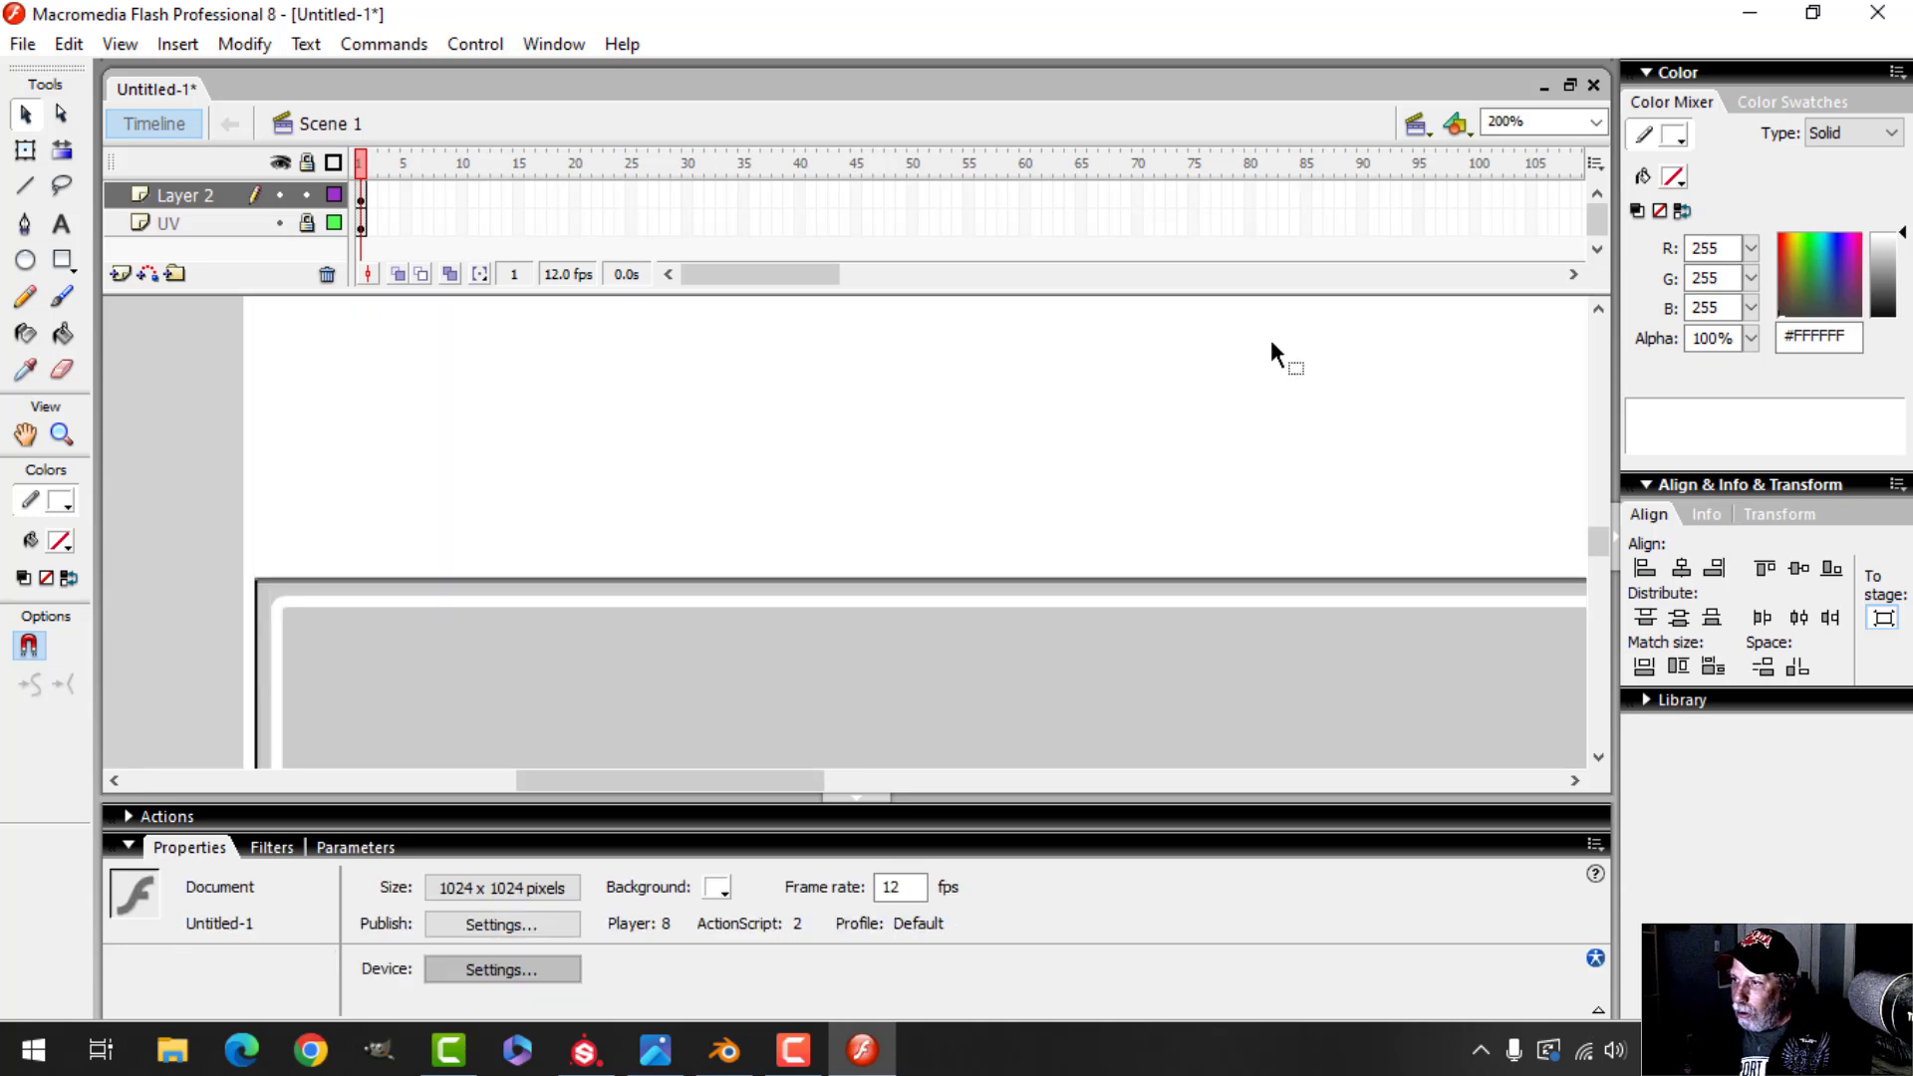
Select the connected outline of the upper-left white rectangle and set its stroke height to 3
left_click(1596, 122)
left_click(1533, 240)
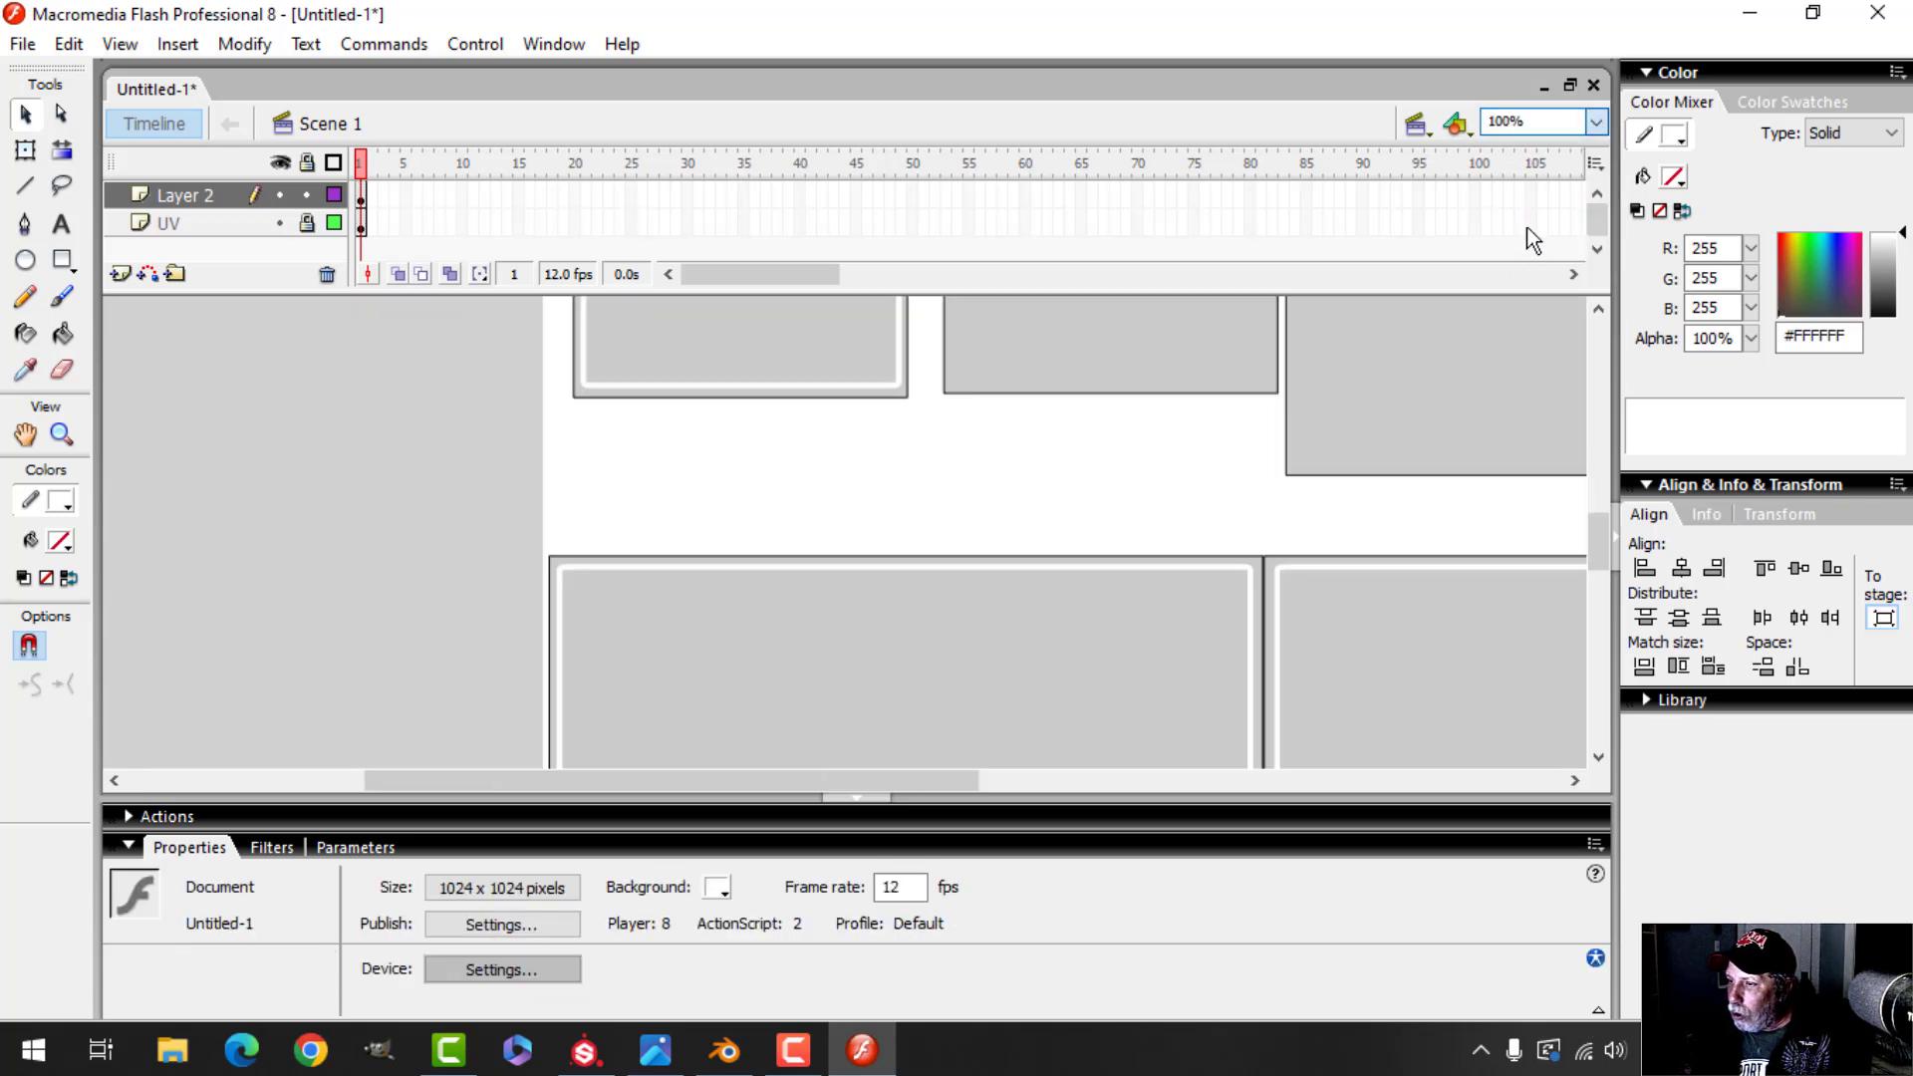
scroll(883, 504, "up", 3)
scroll(787, 539, "up", 3)
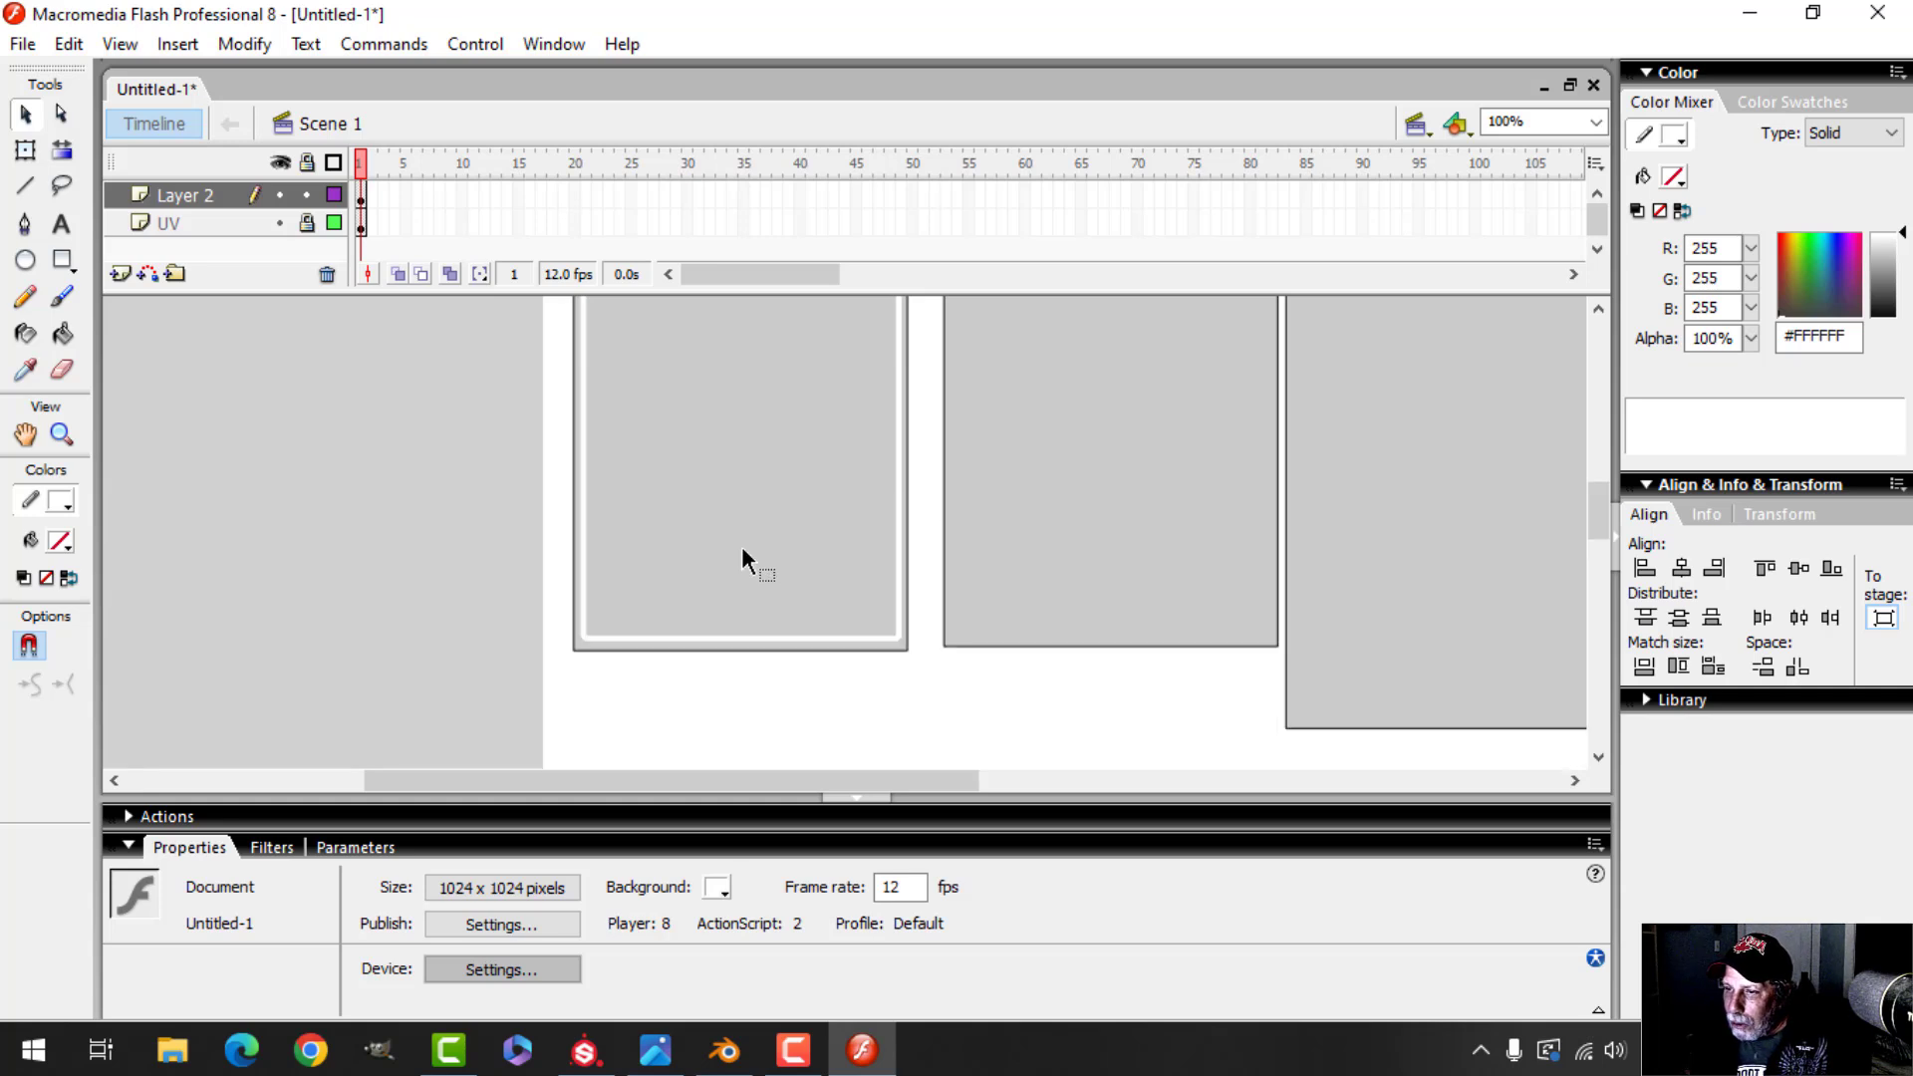
double_click(583, 504)
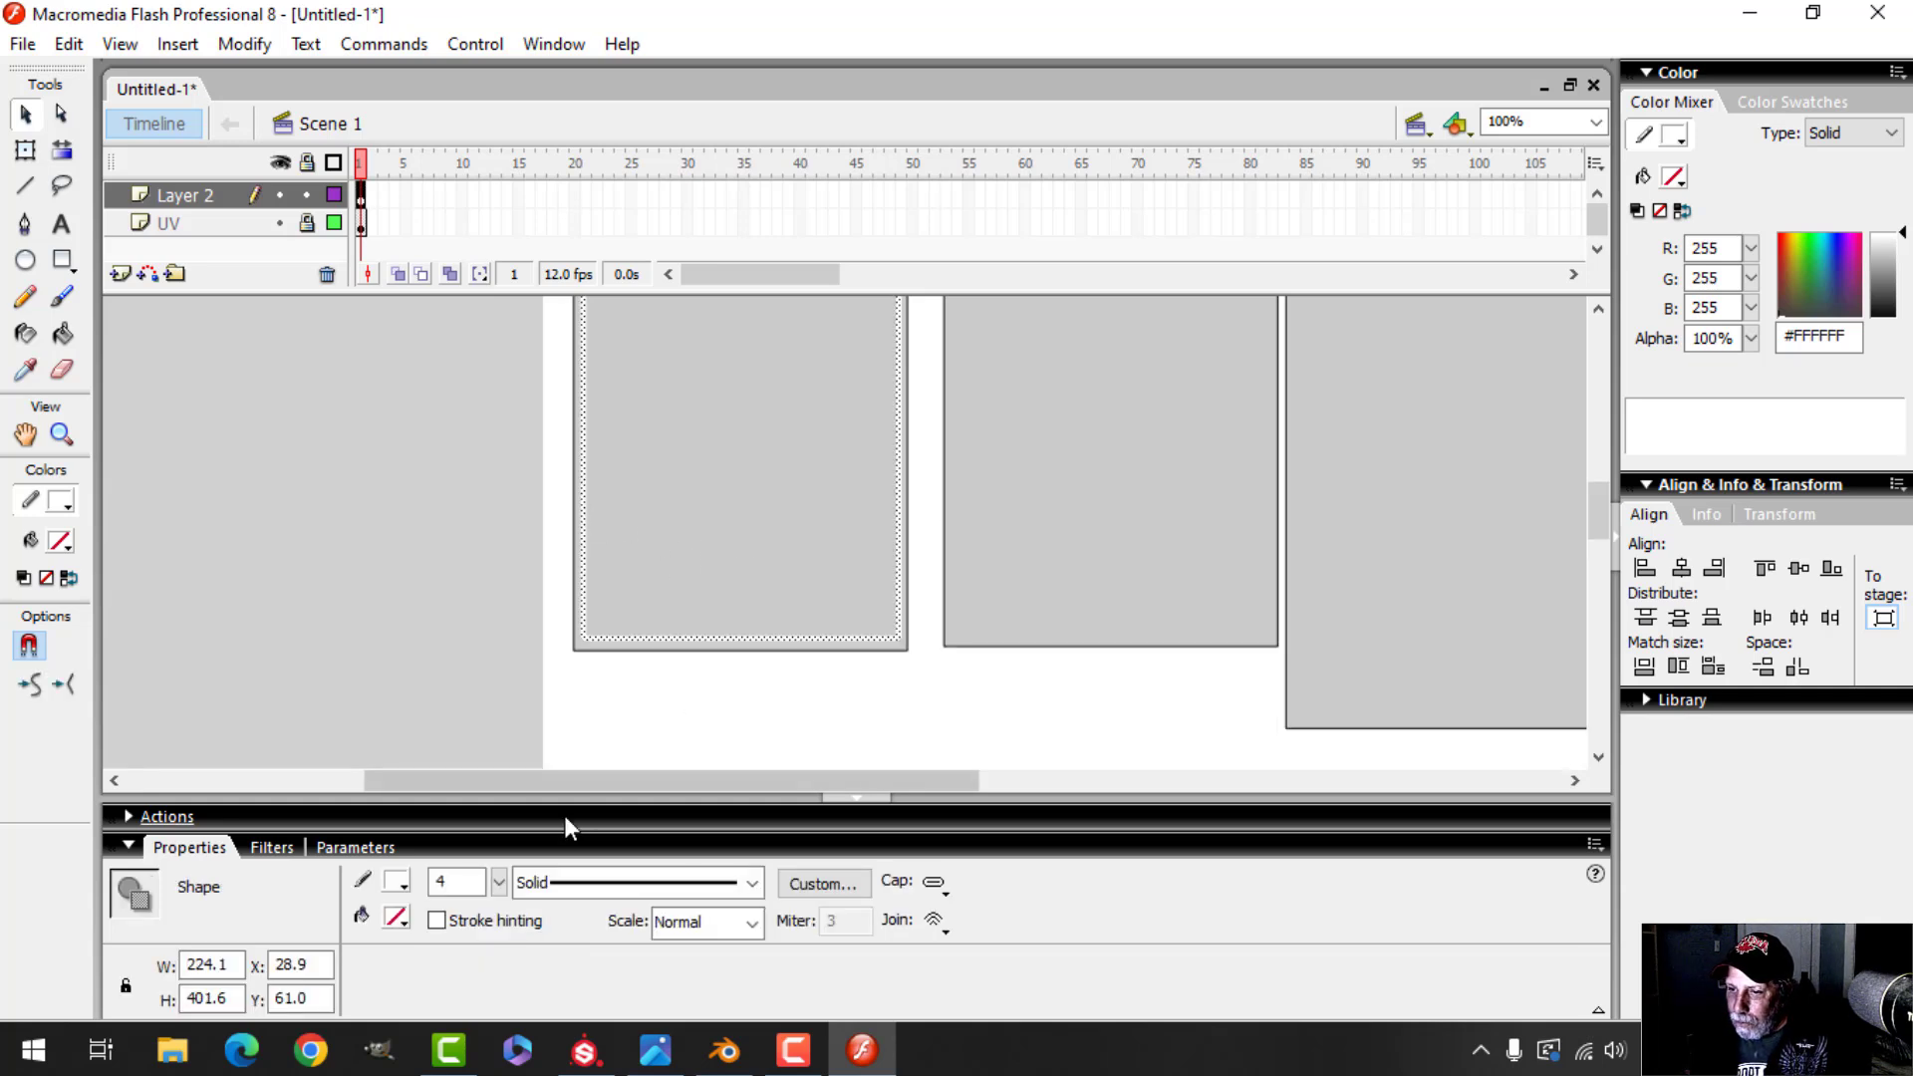
double_click(441, 882)
type("3")
key("Return")
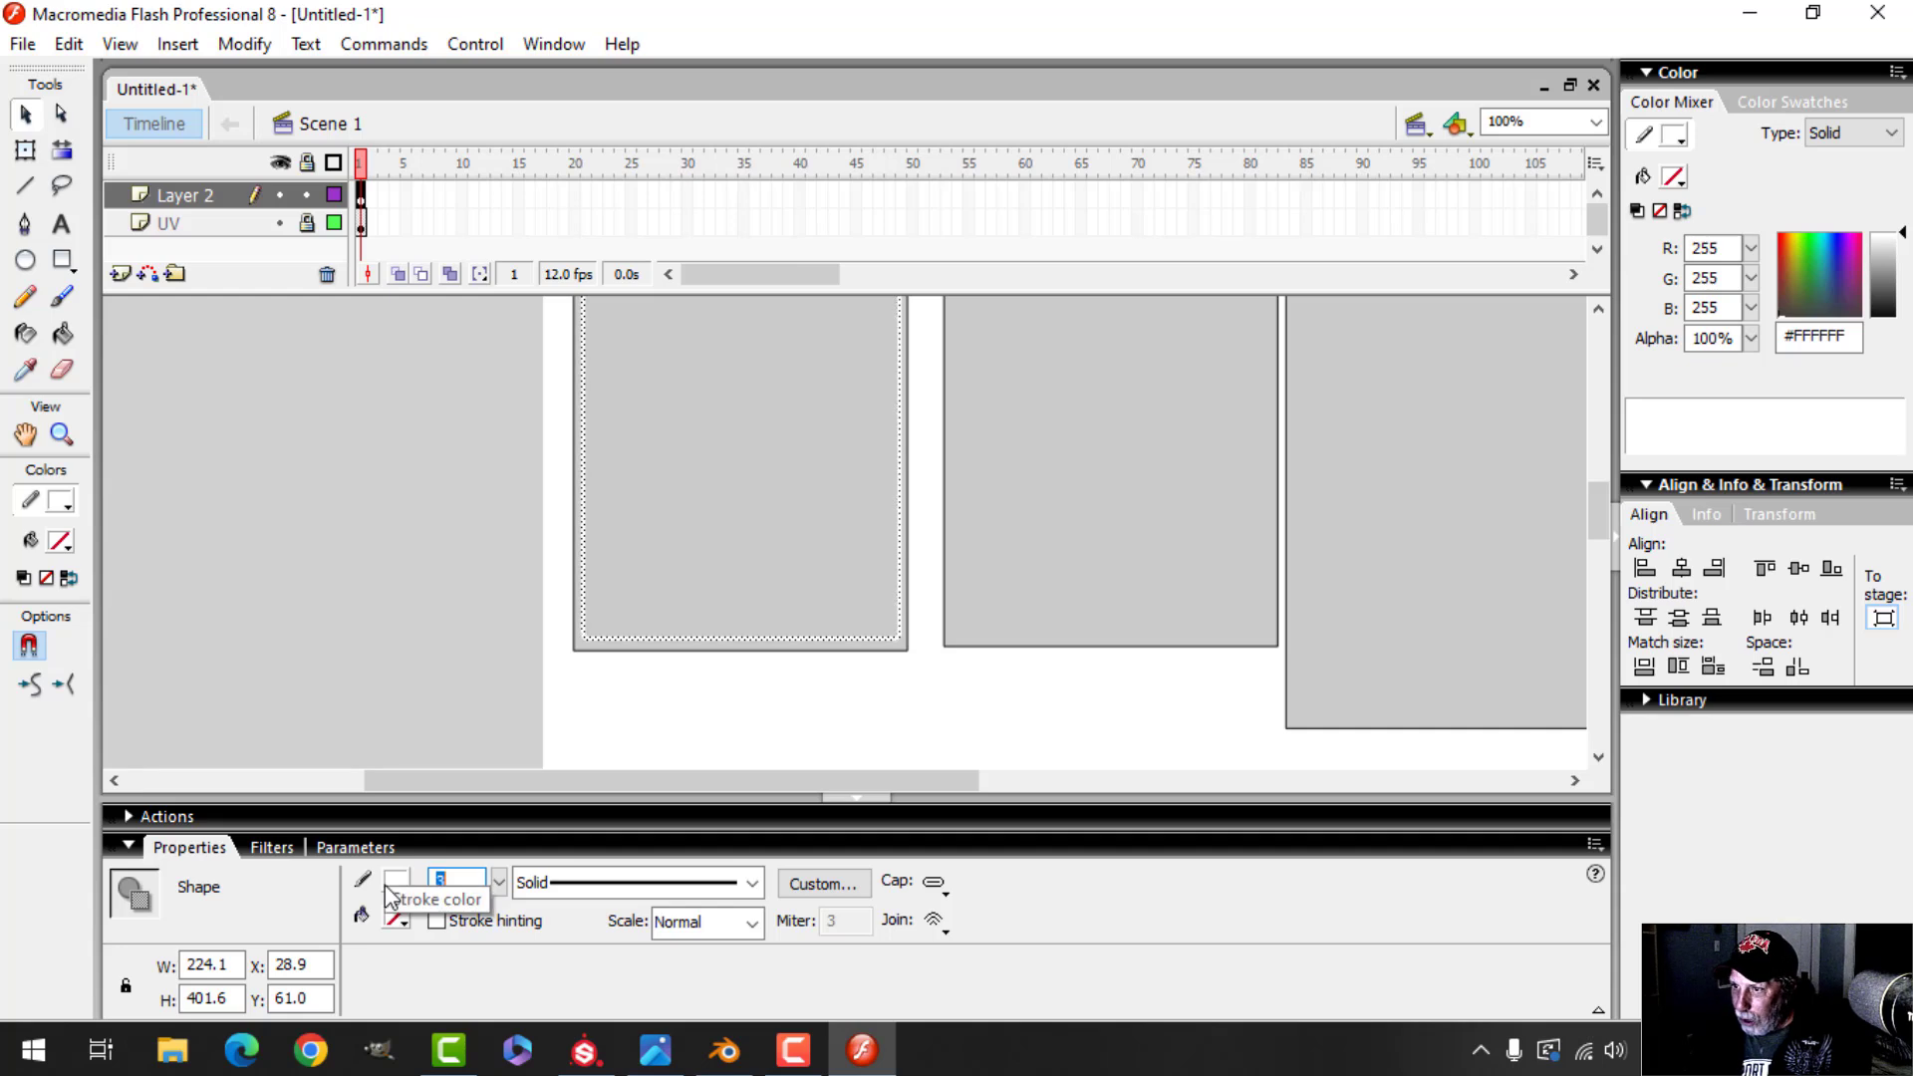
Set the stroke height of both large lower white rectangles to 3, one after the other
scroll(739, 687, "down", 6)
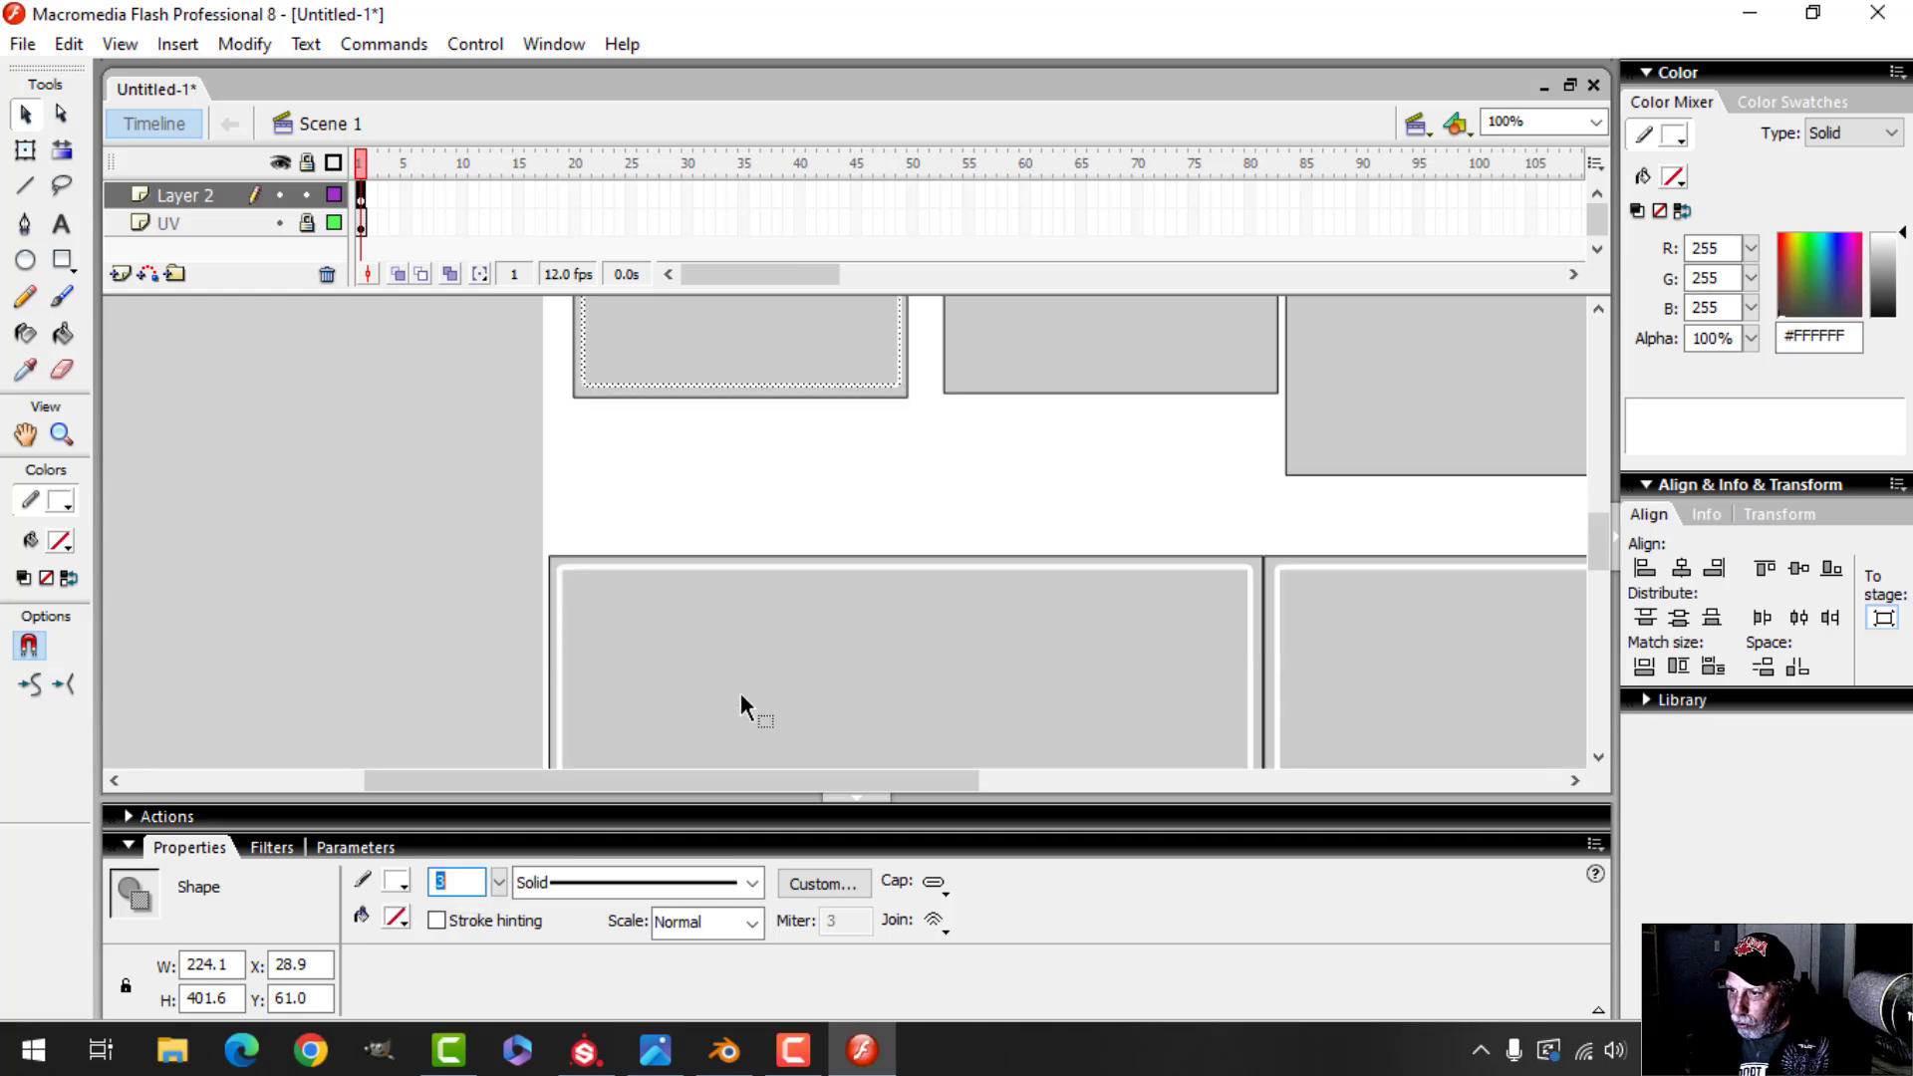
double_click(768, 568)
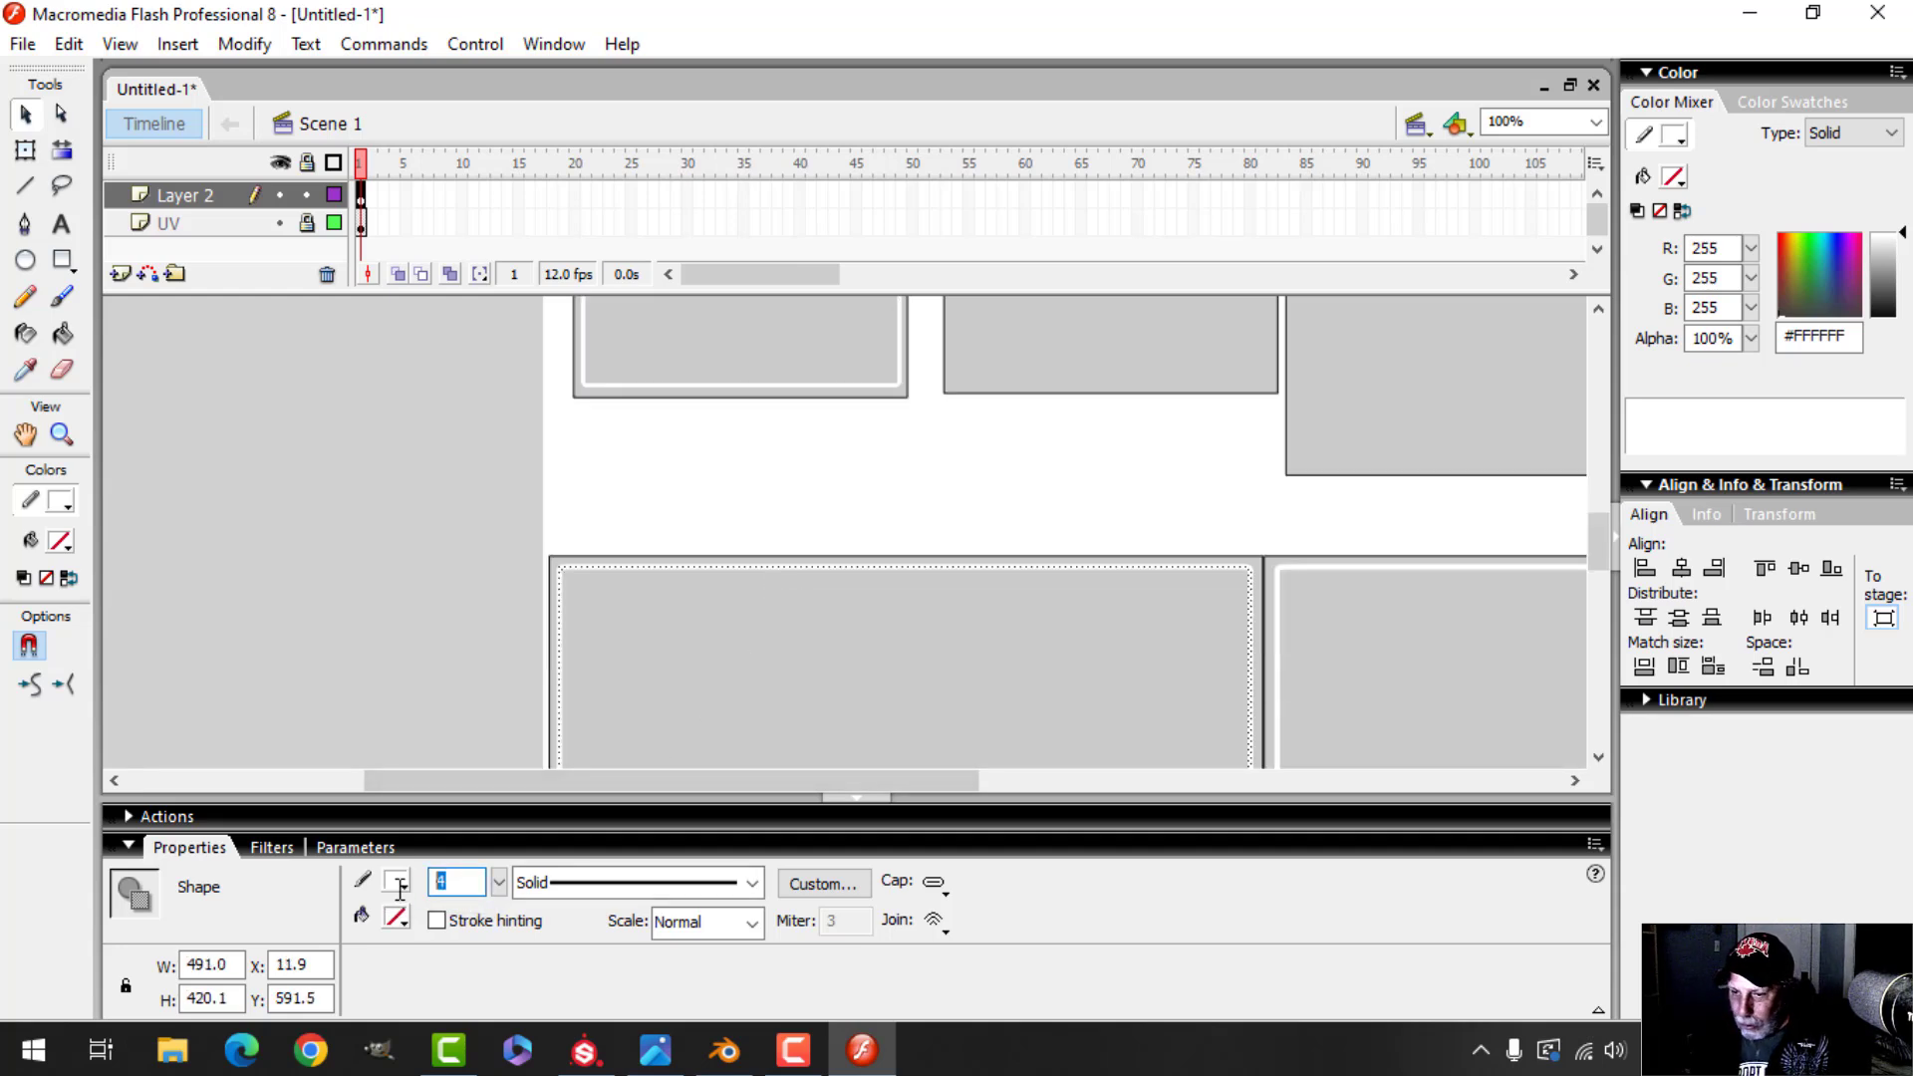
key("Return")
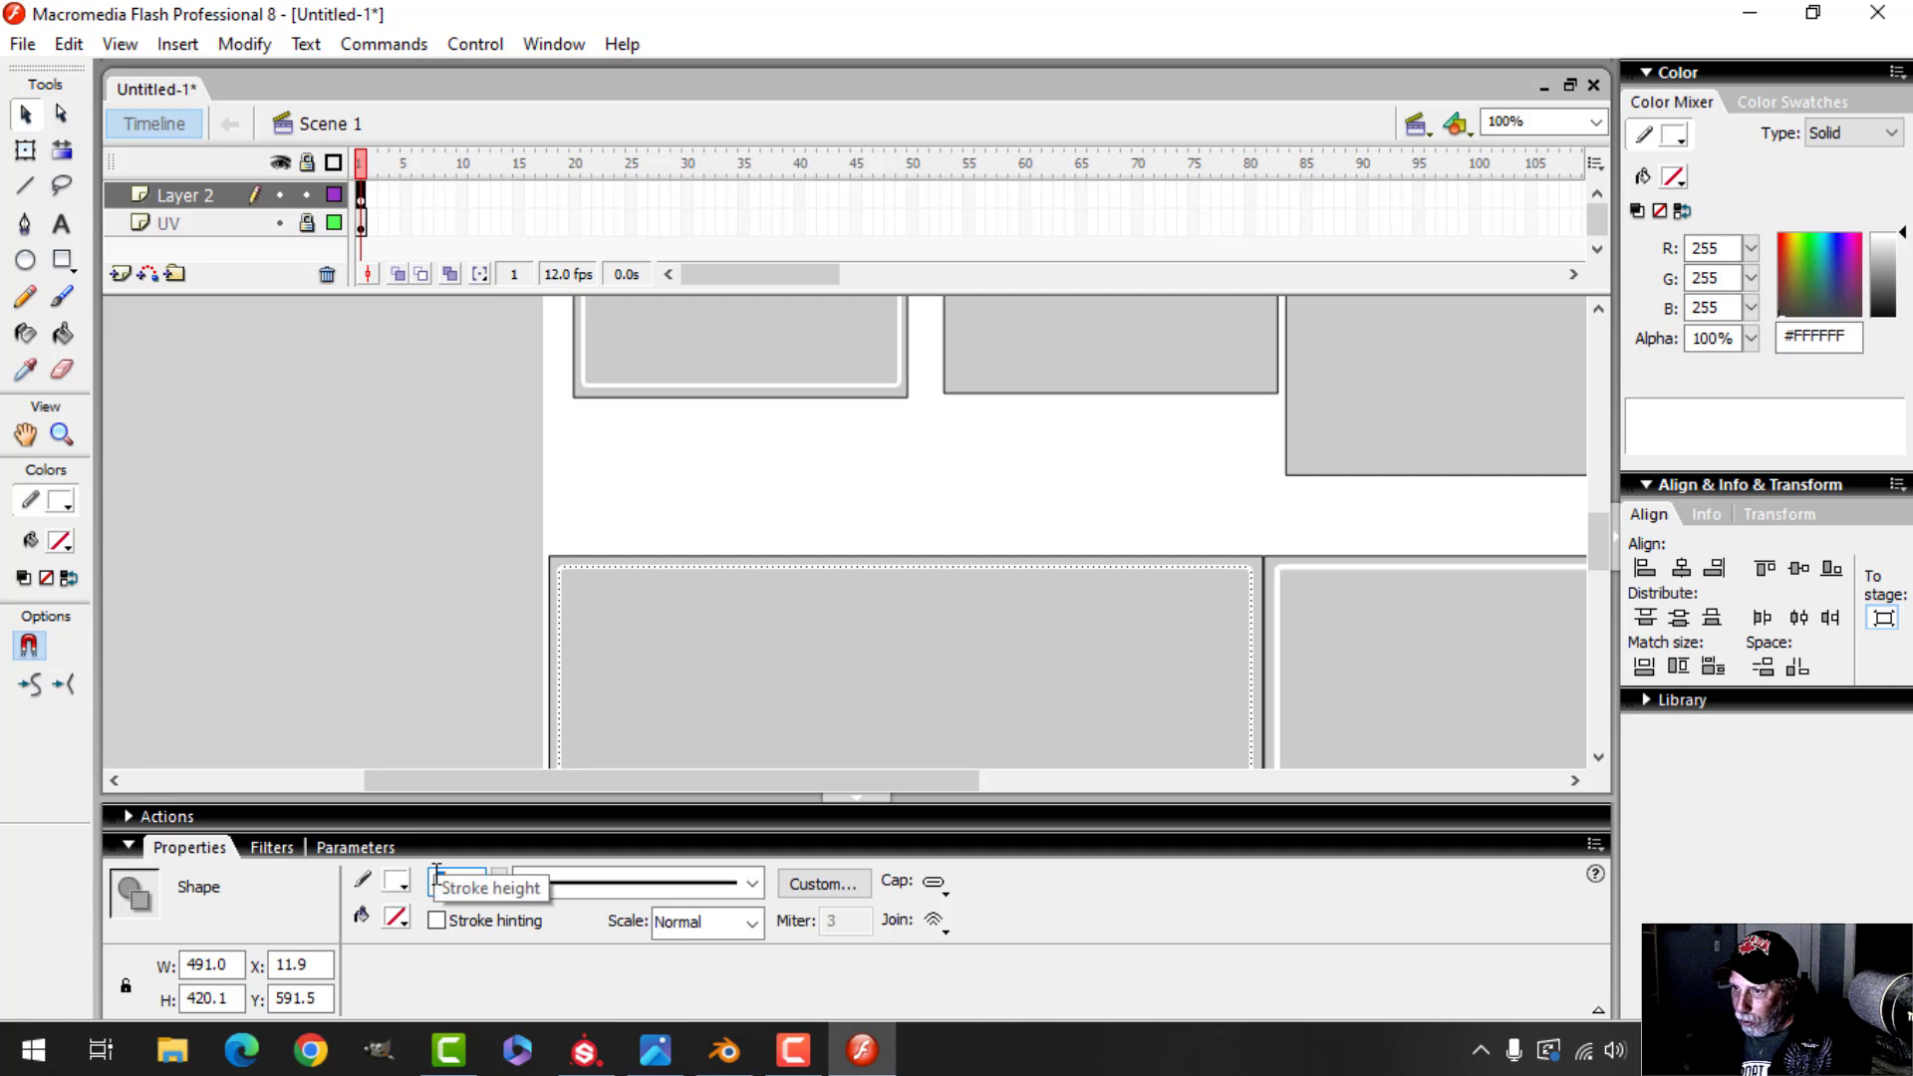
double_click(1375, 566)
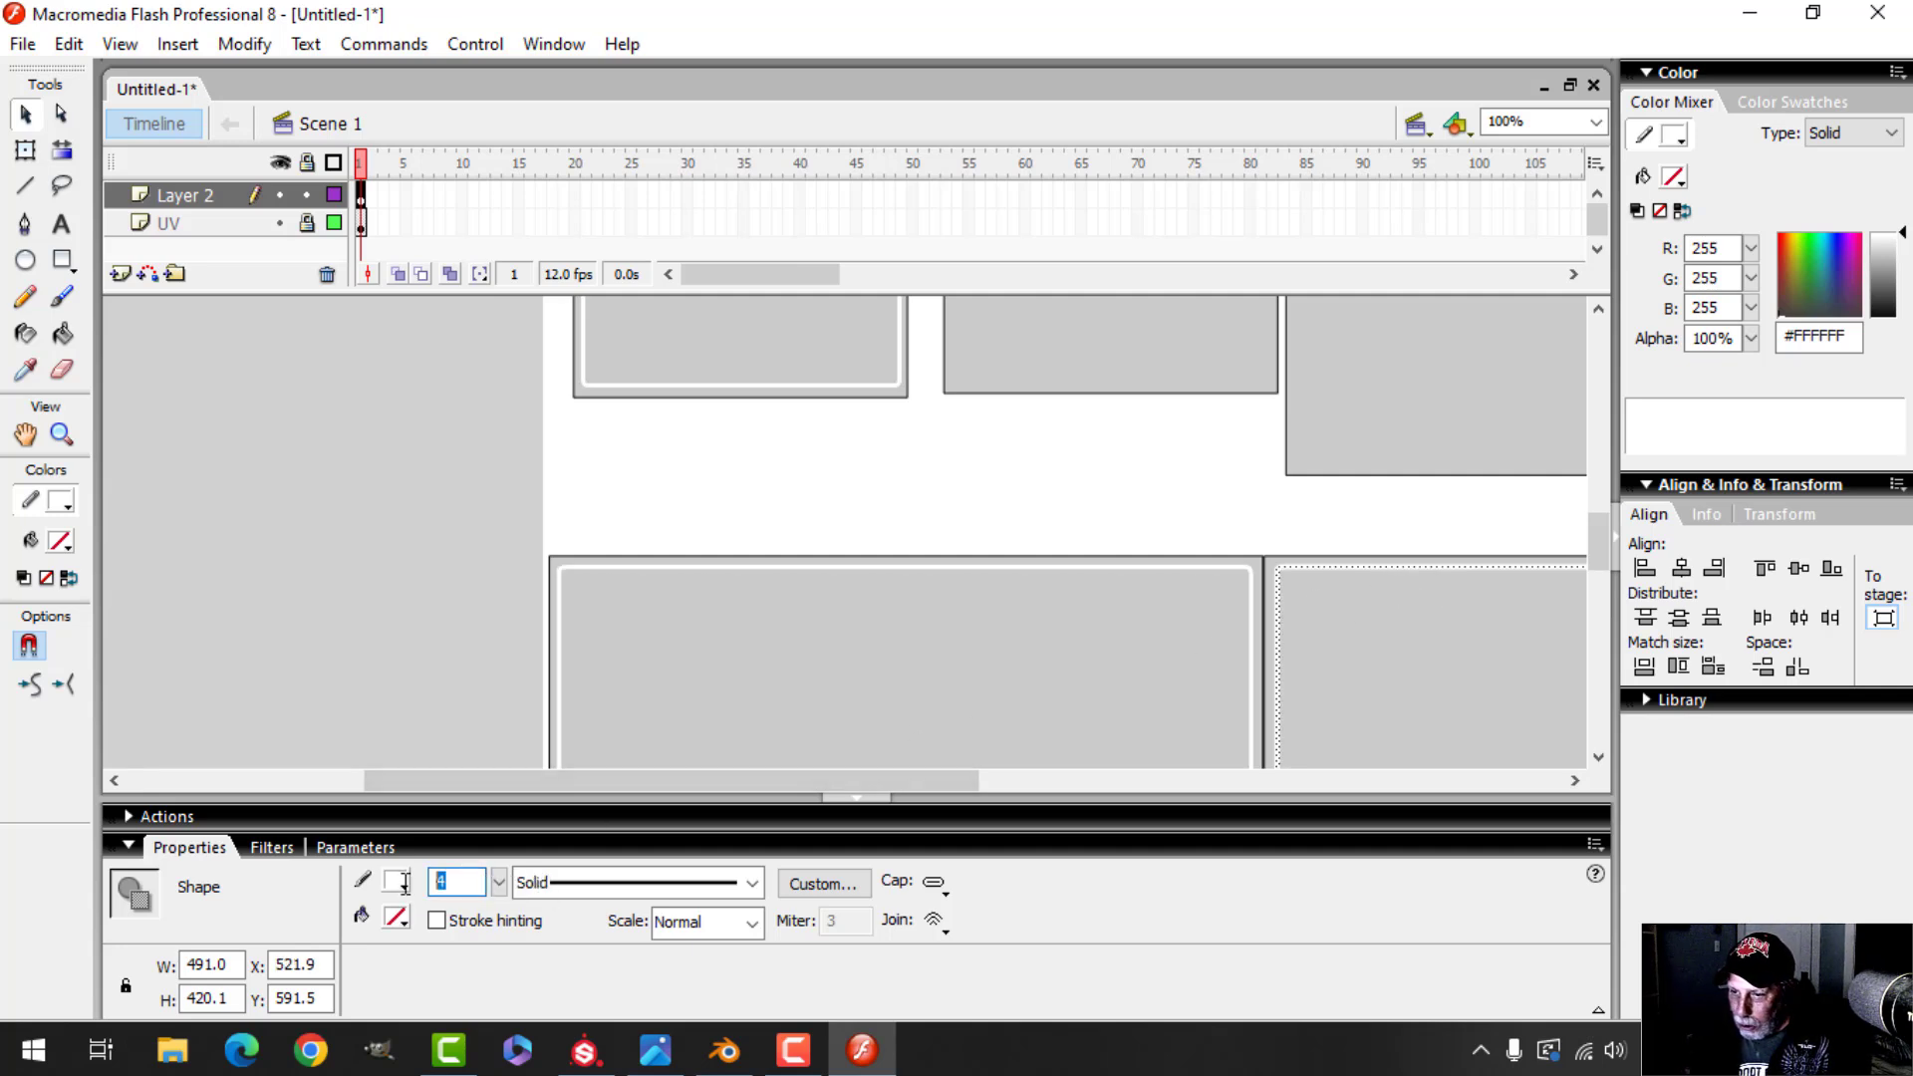
type("3")
key("Return")
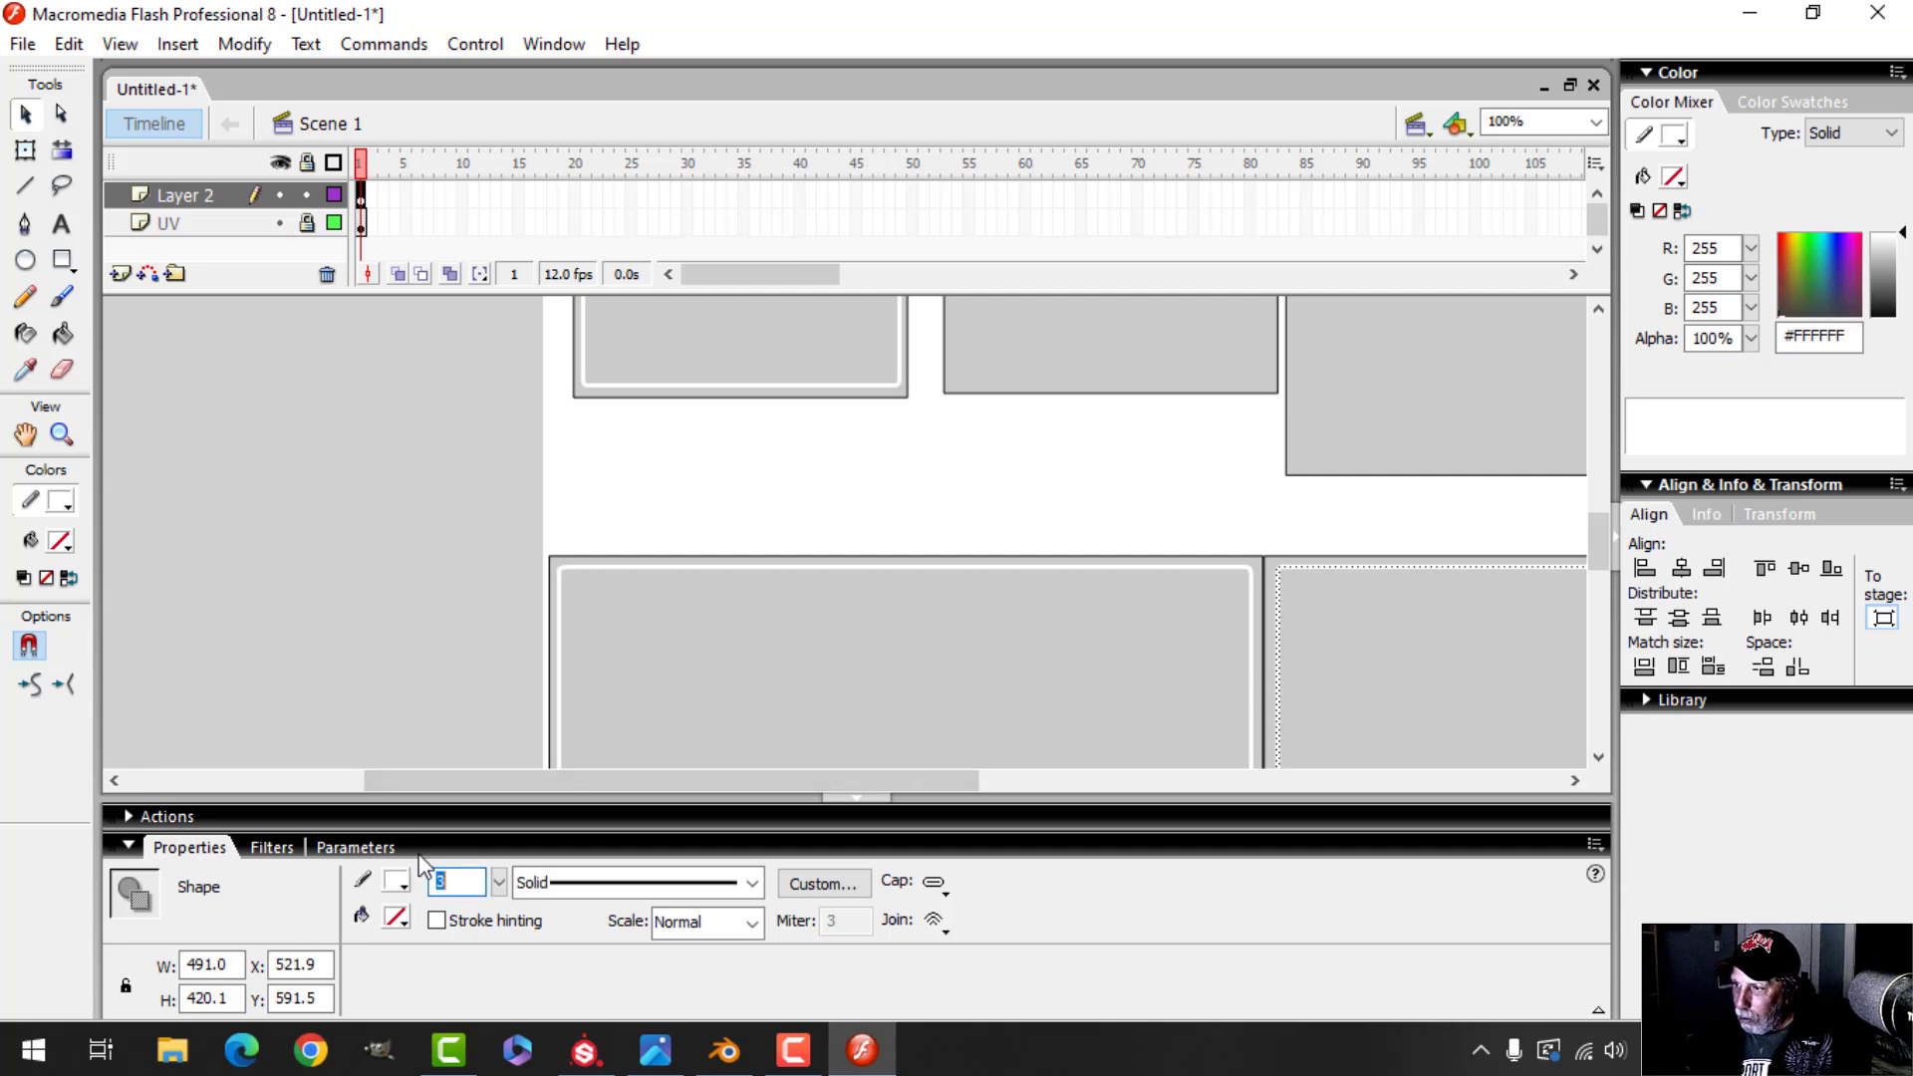
left_click(925, 466)
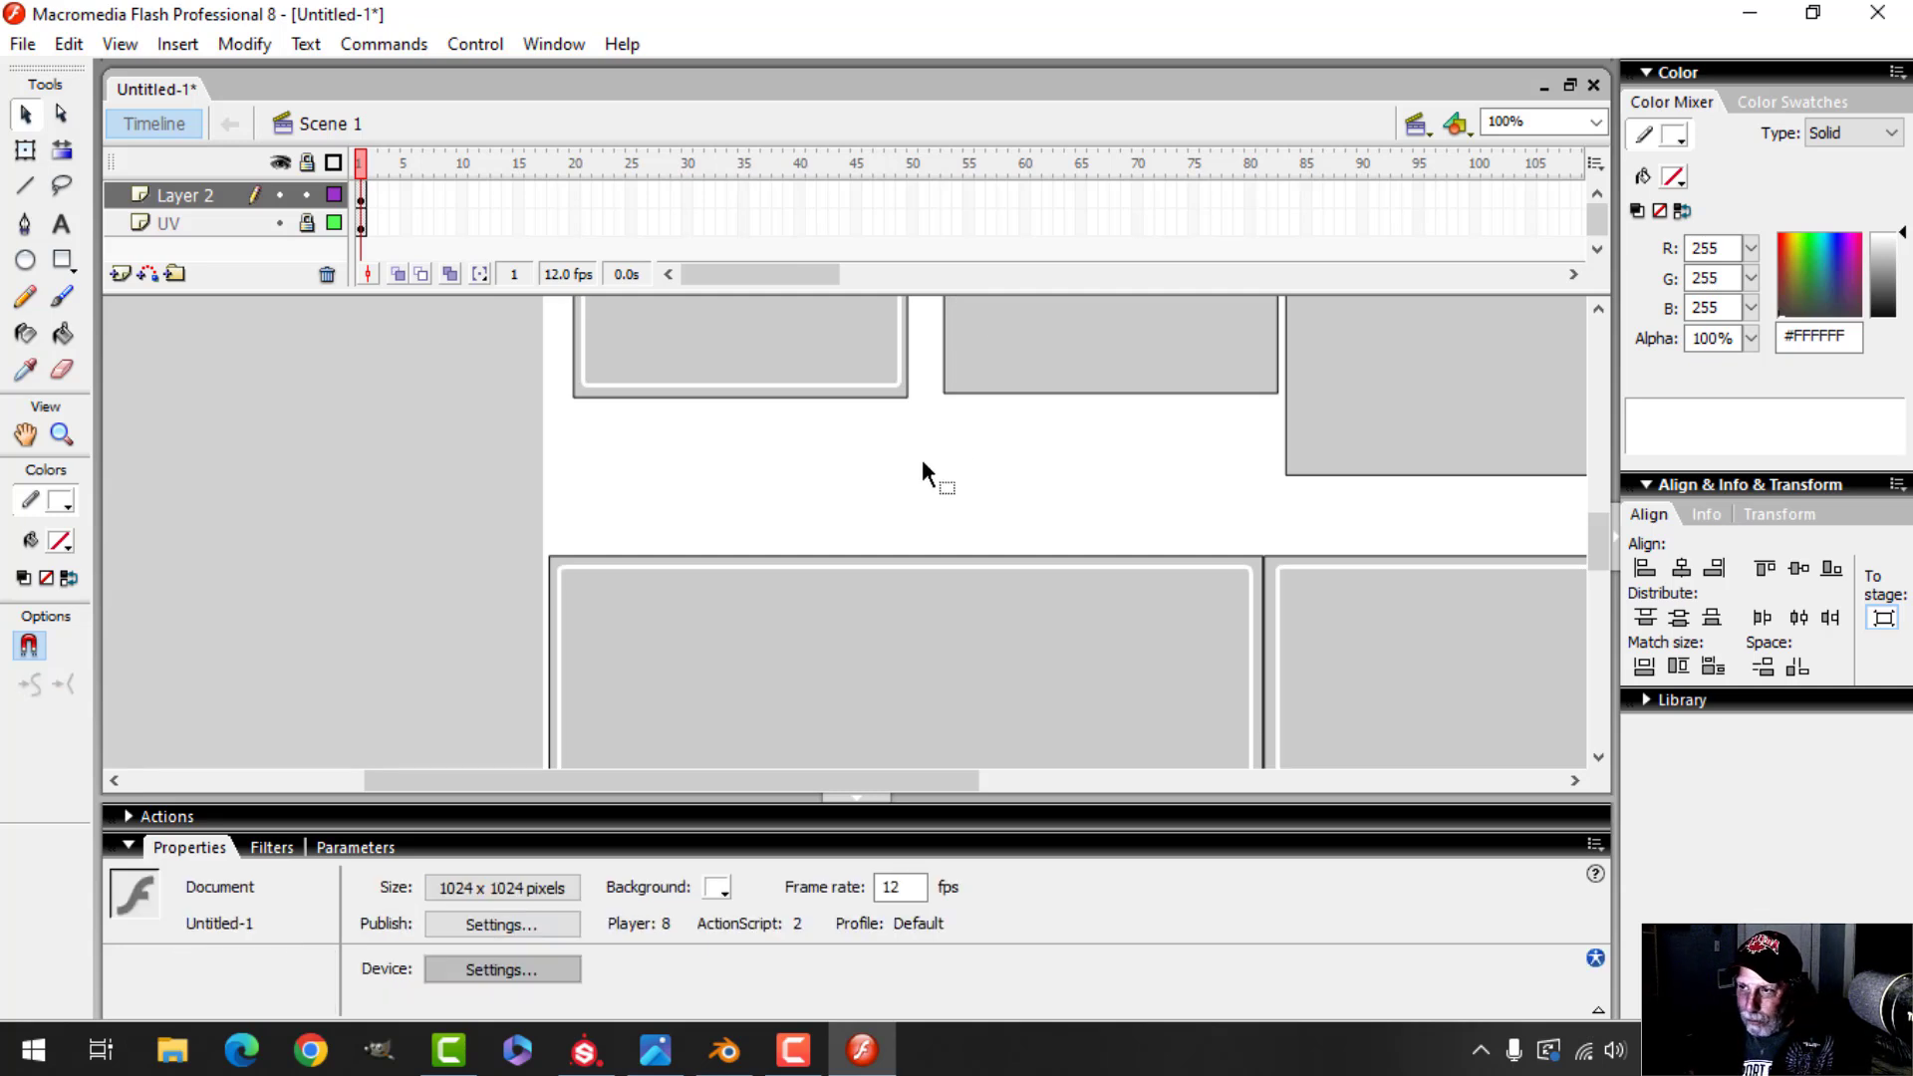
scroll(923, 459, "up", 5)
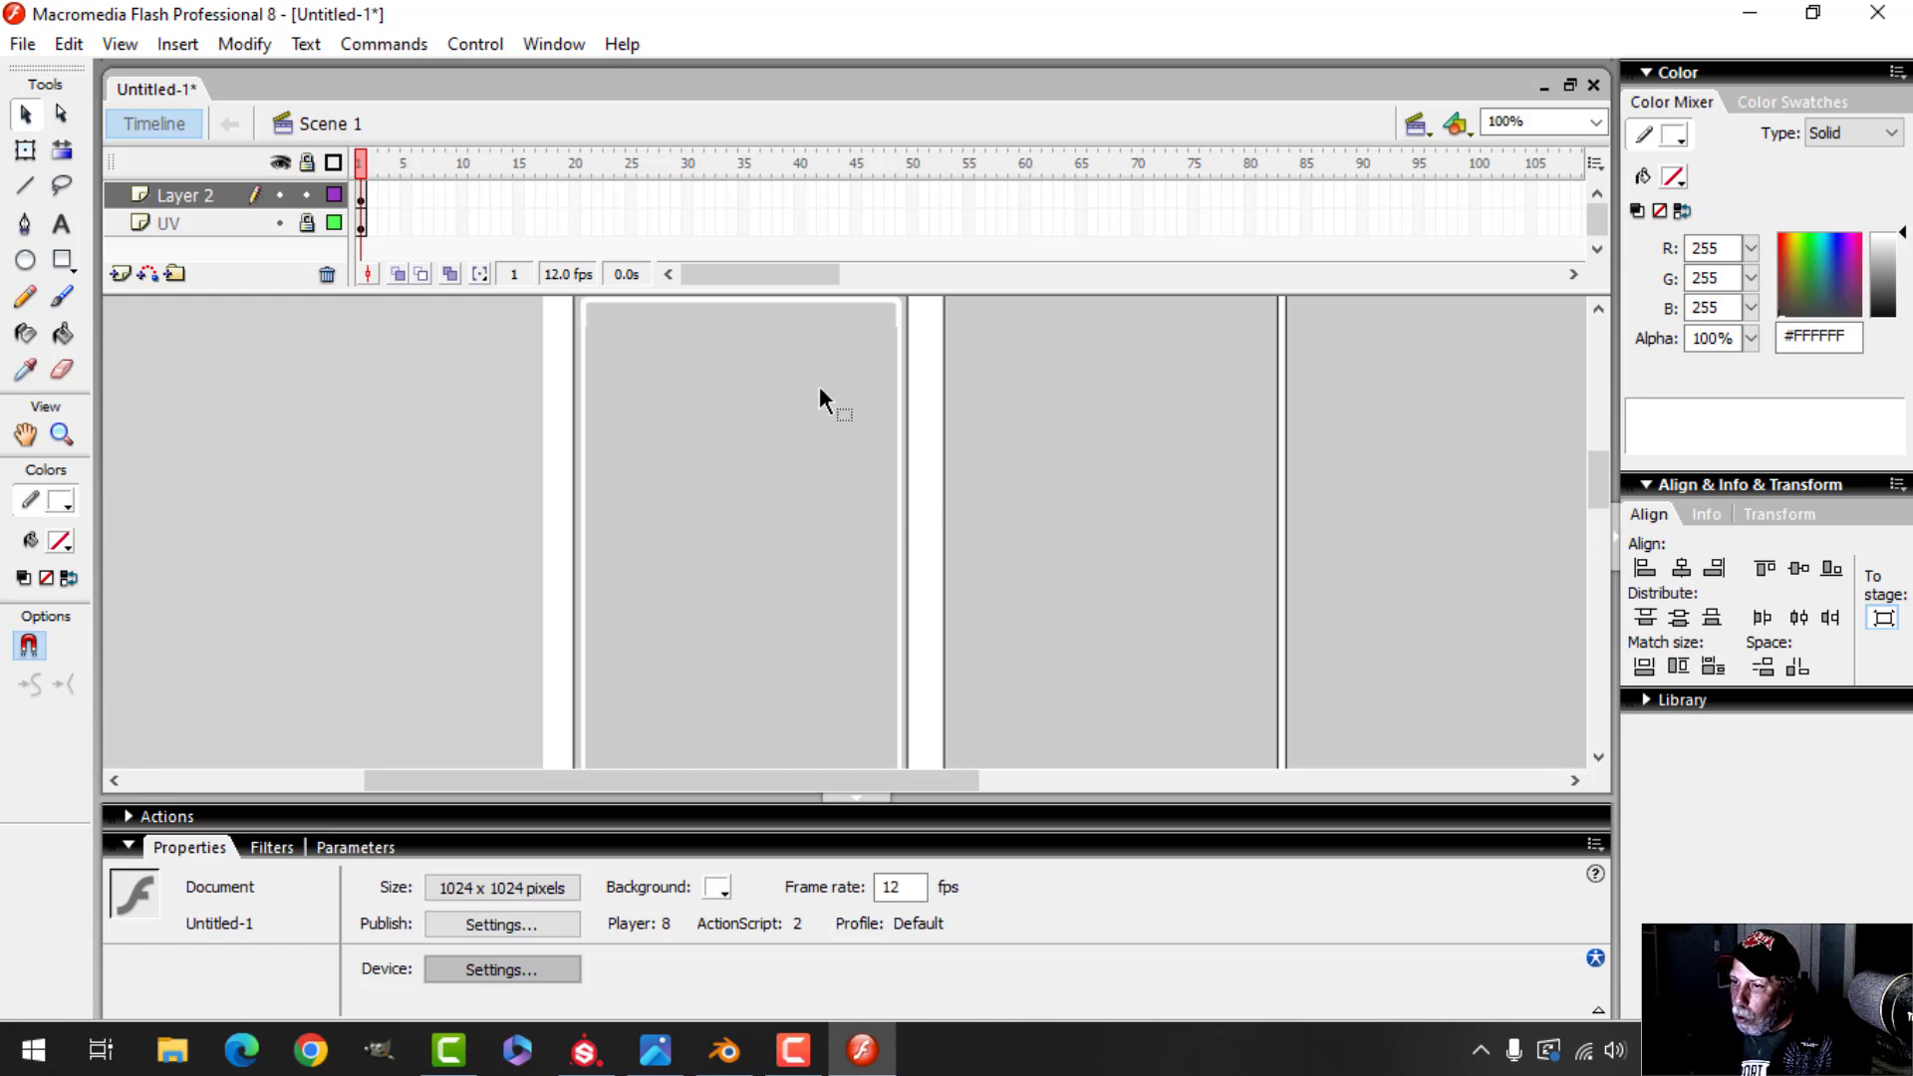
Set the stroke height of the thicker top segment and rounded corners on the upper-left white rectangle to 3
scroll(749, 544, "down", 2)
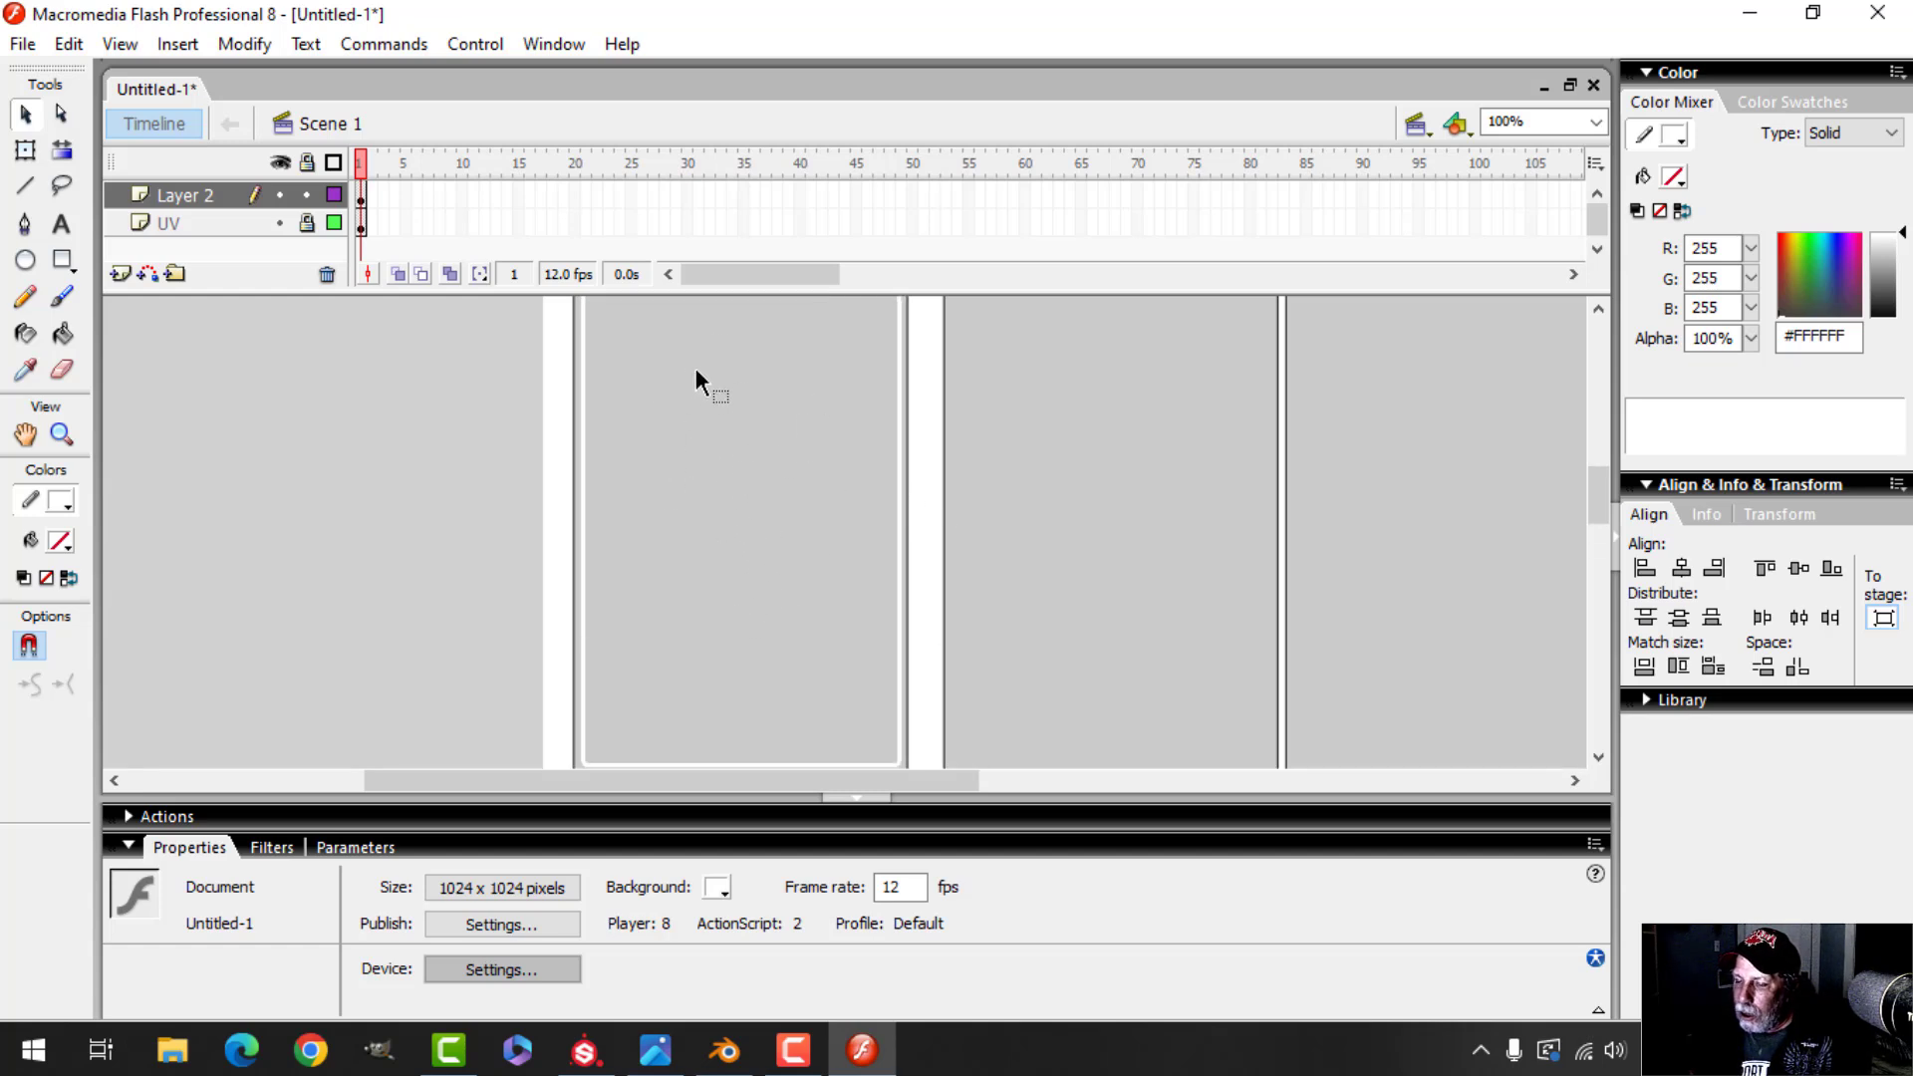
scroll(725, 402, "up", 1)
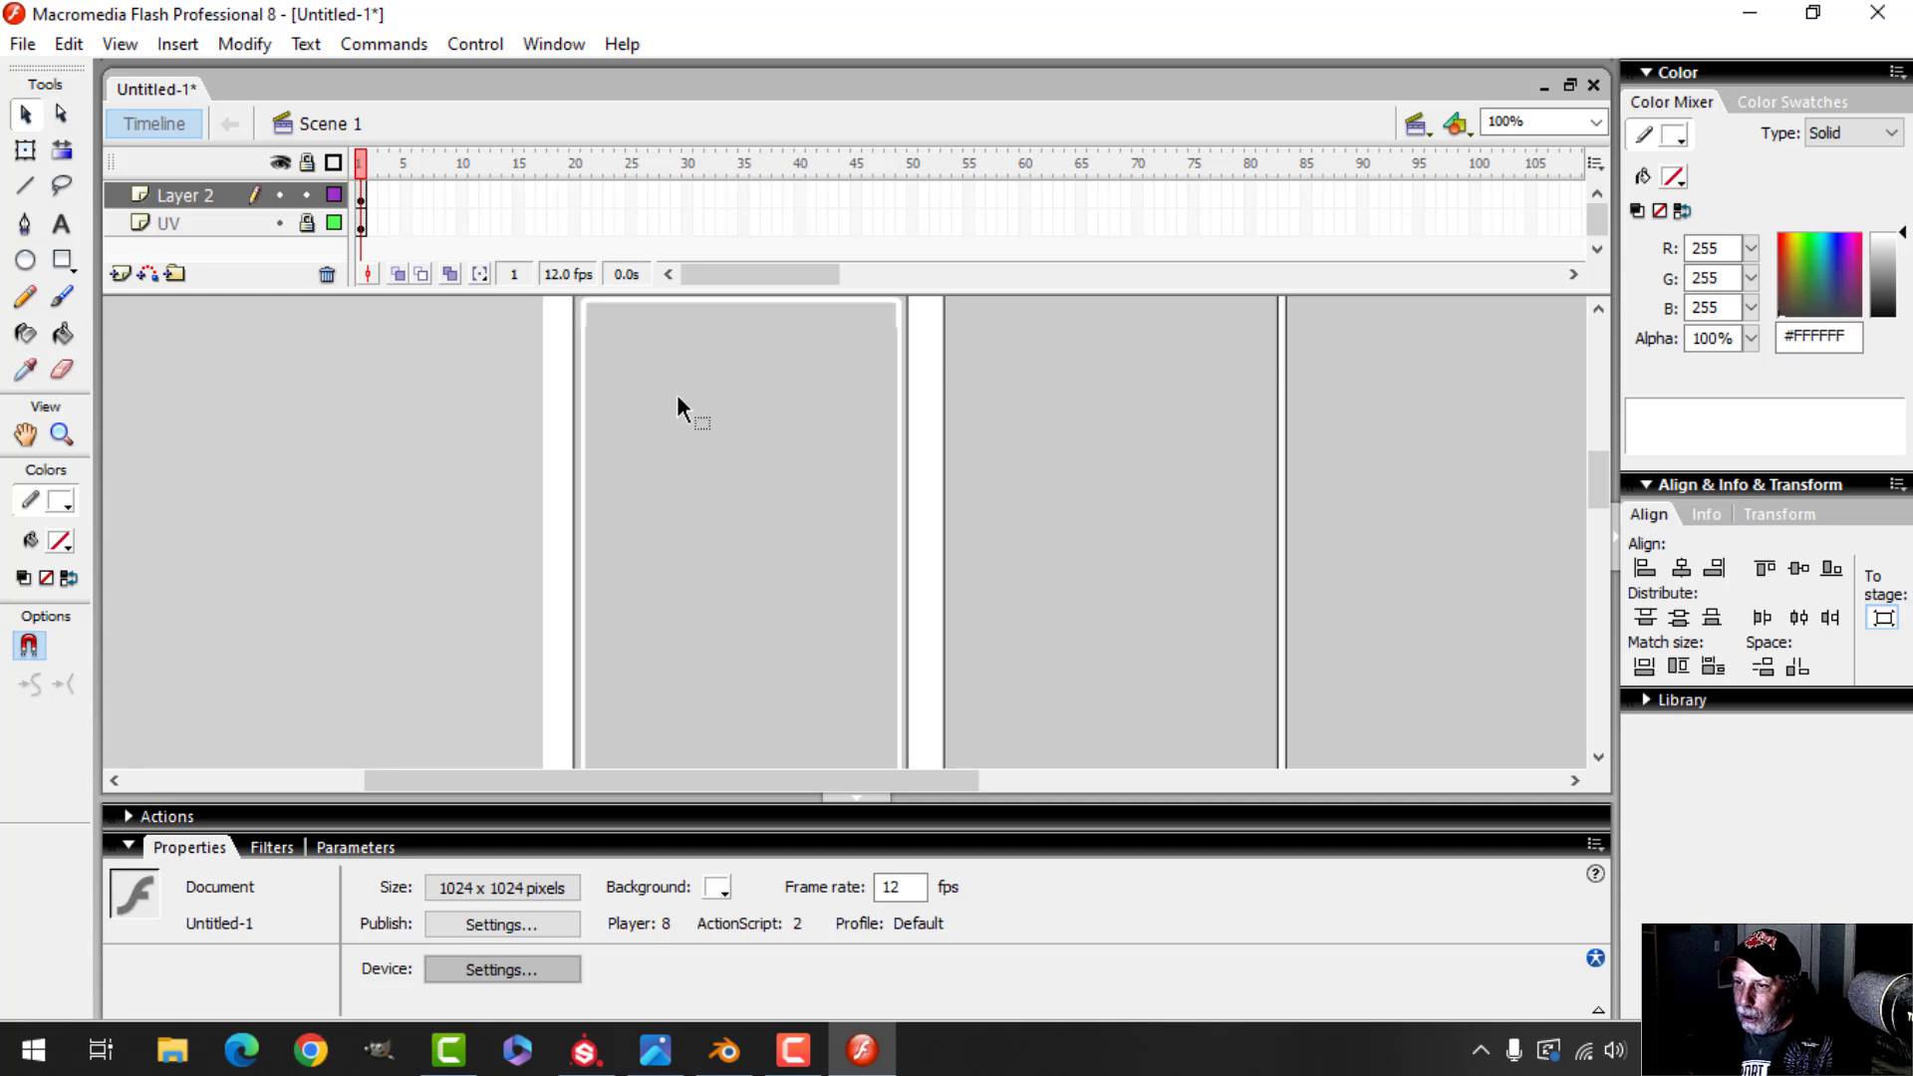
scroll(677, 398, "down", 4)
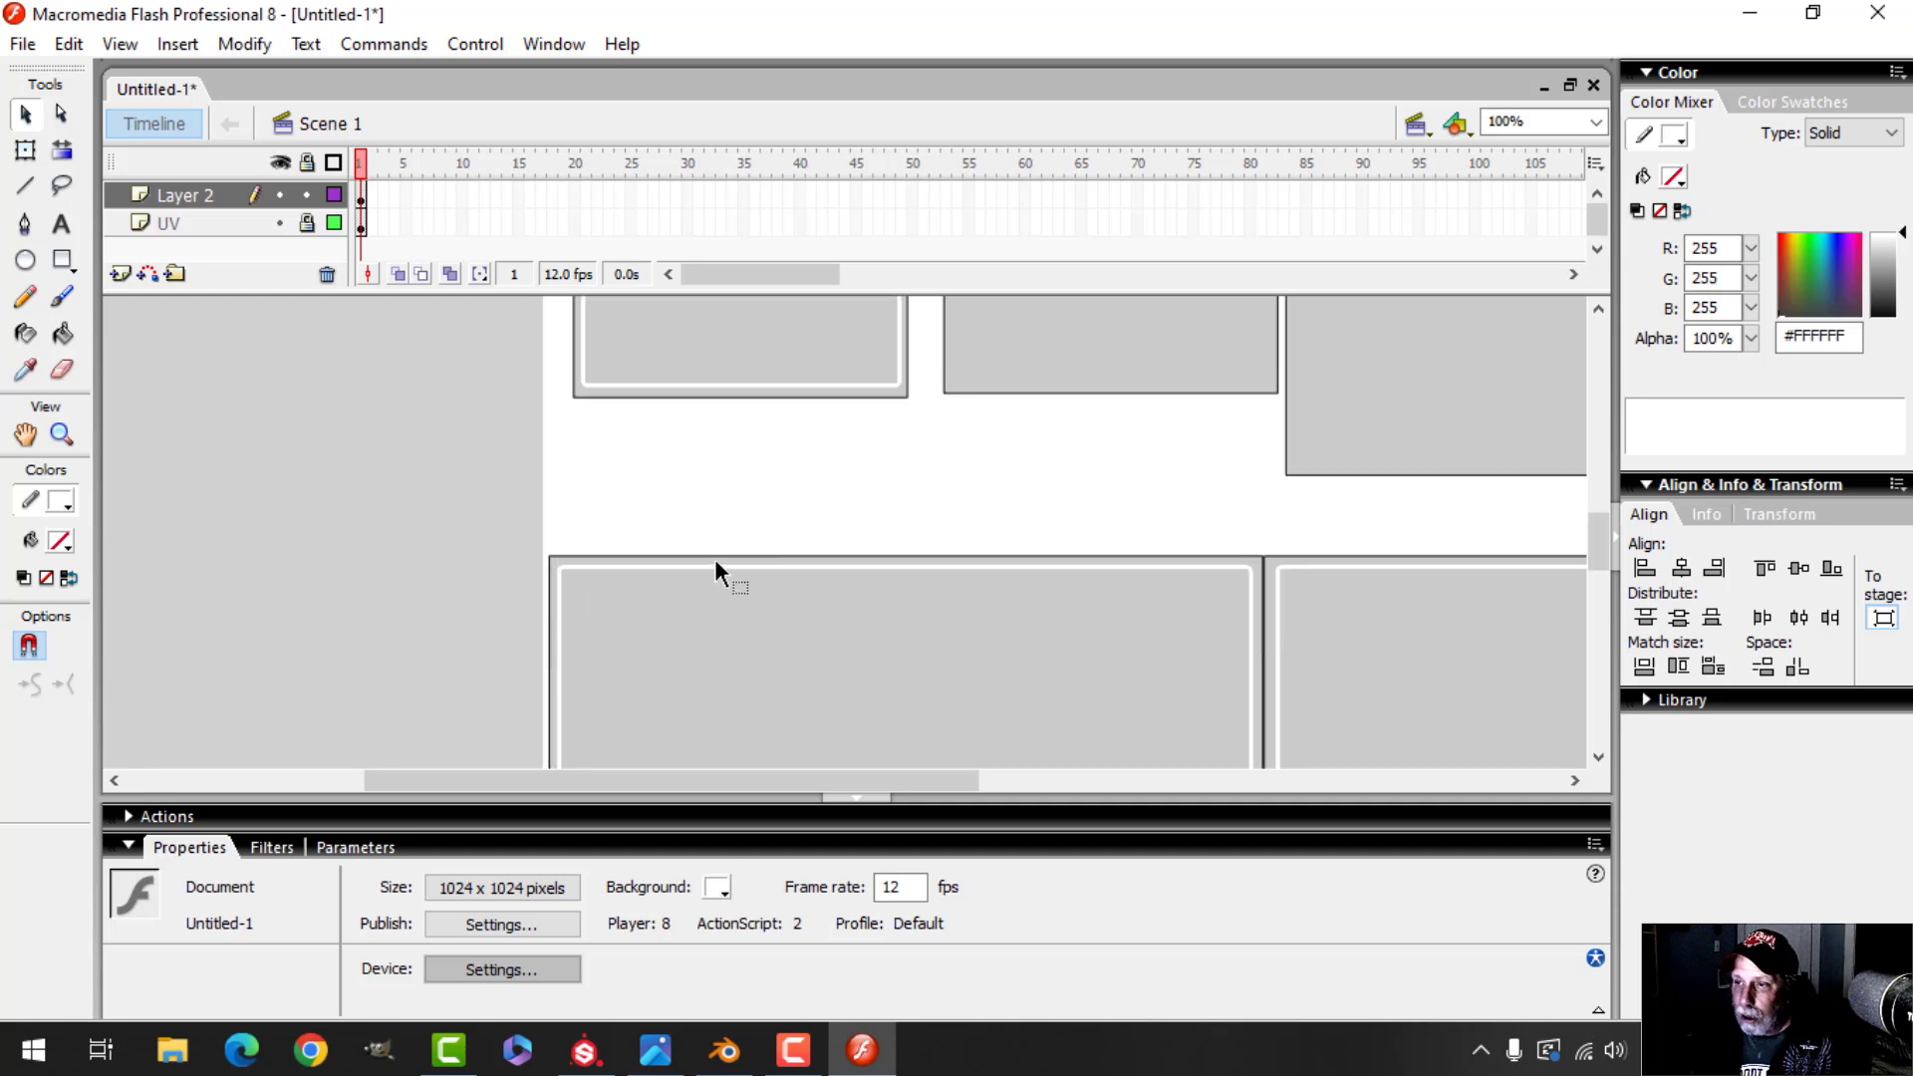
scroll(855, 486, "up", 5)
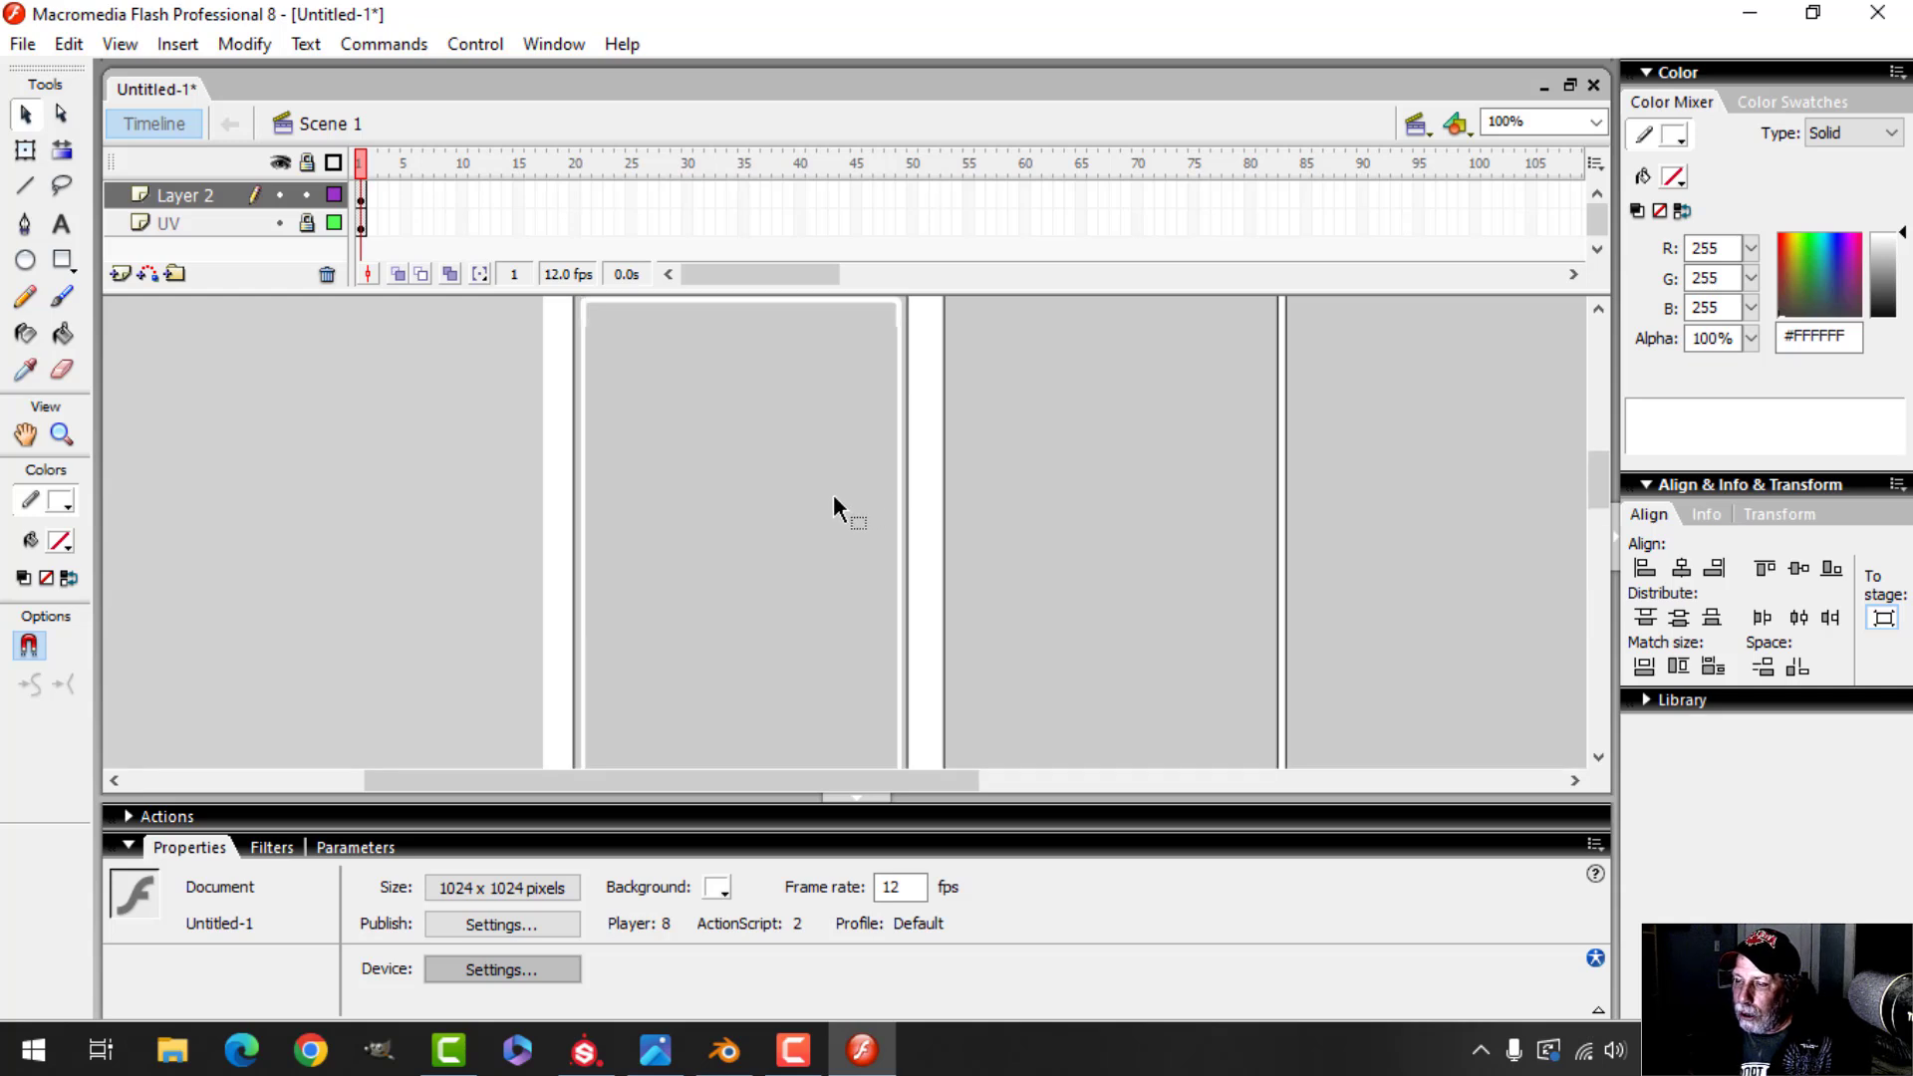
scroll(833, 494, "up", 2)
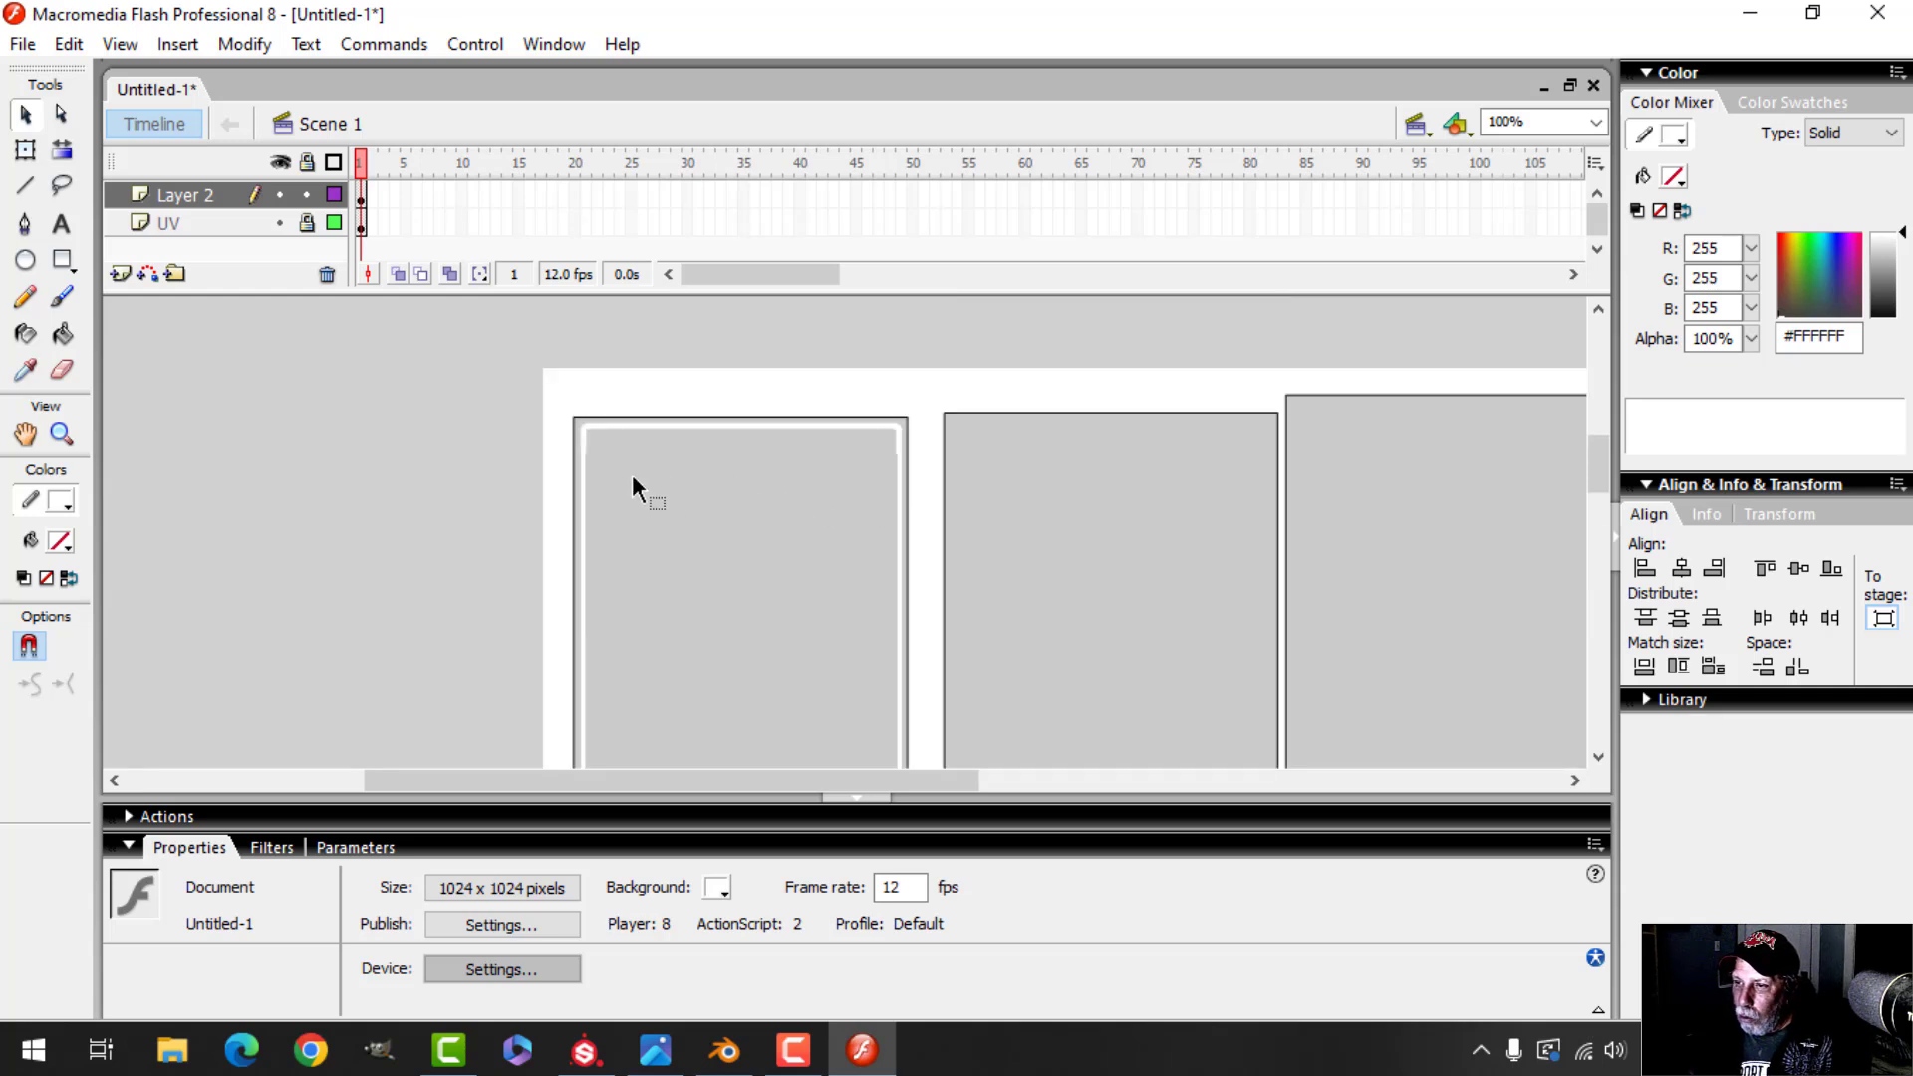
scroll(637, 493, "up", 2)
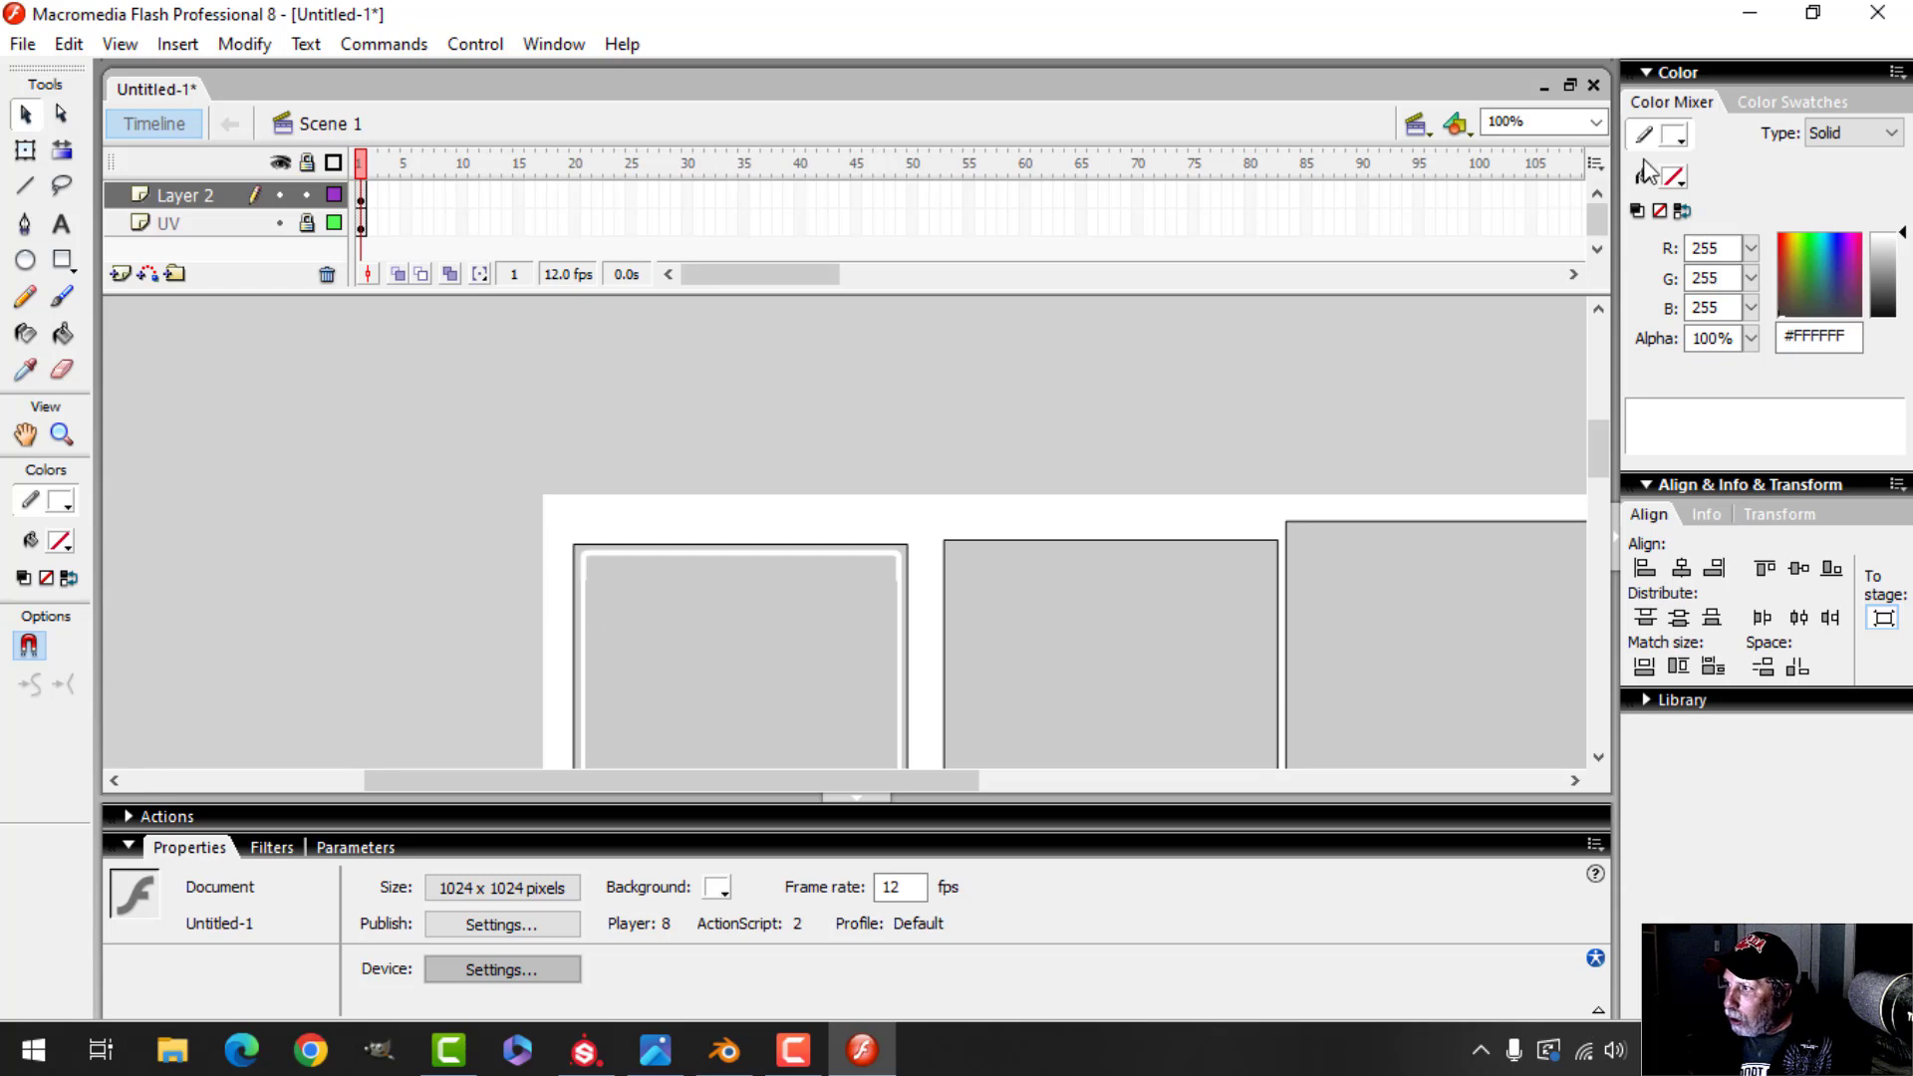
left_click(1596, 122)
left_click(1506, 269)
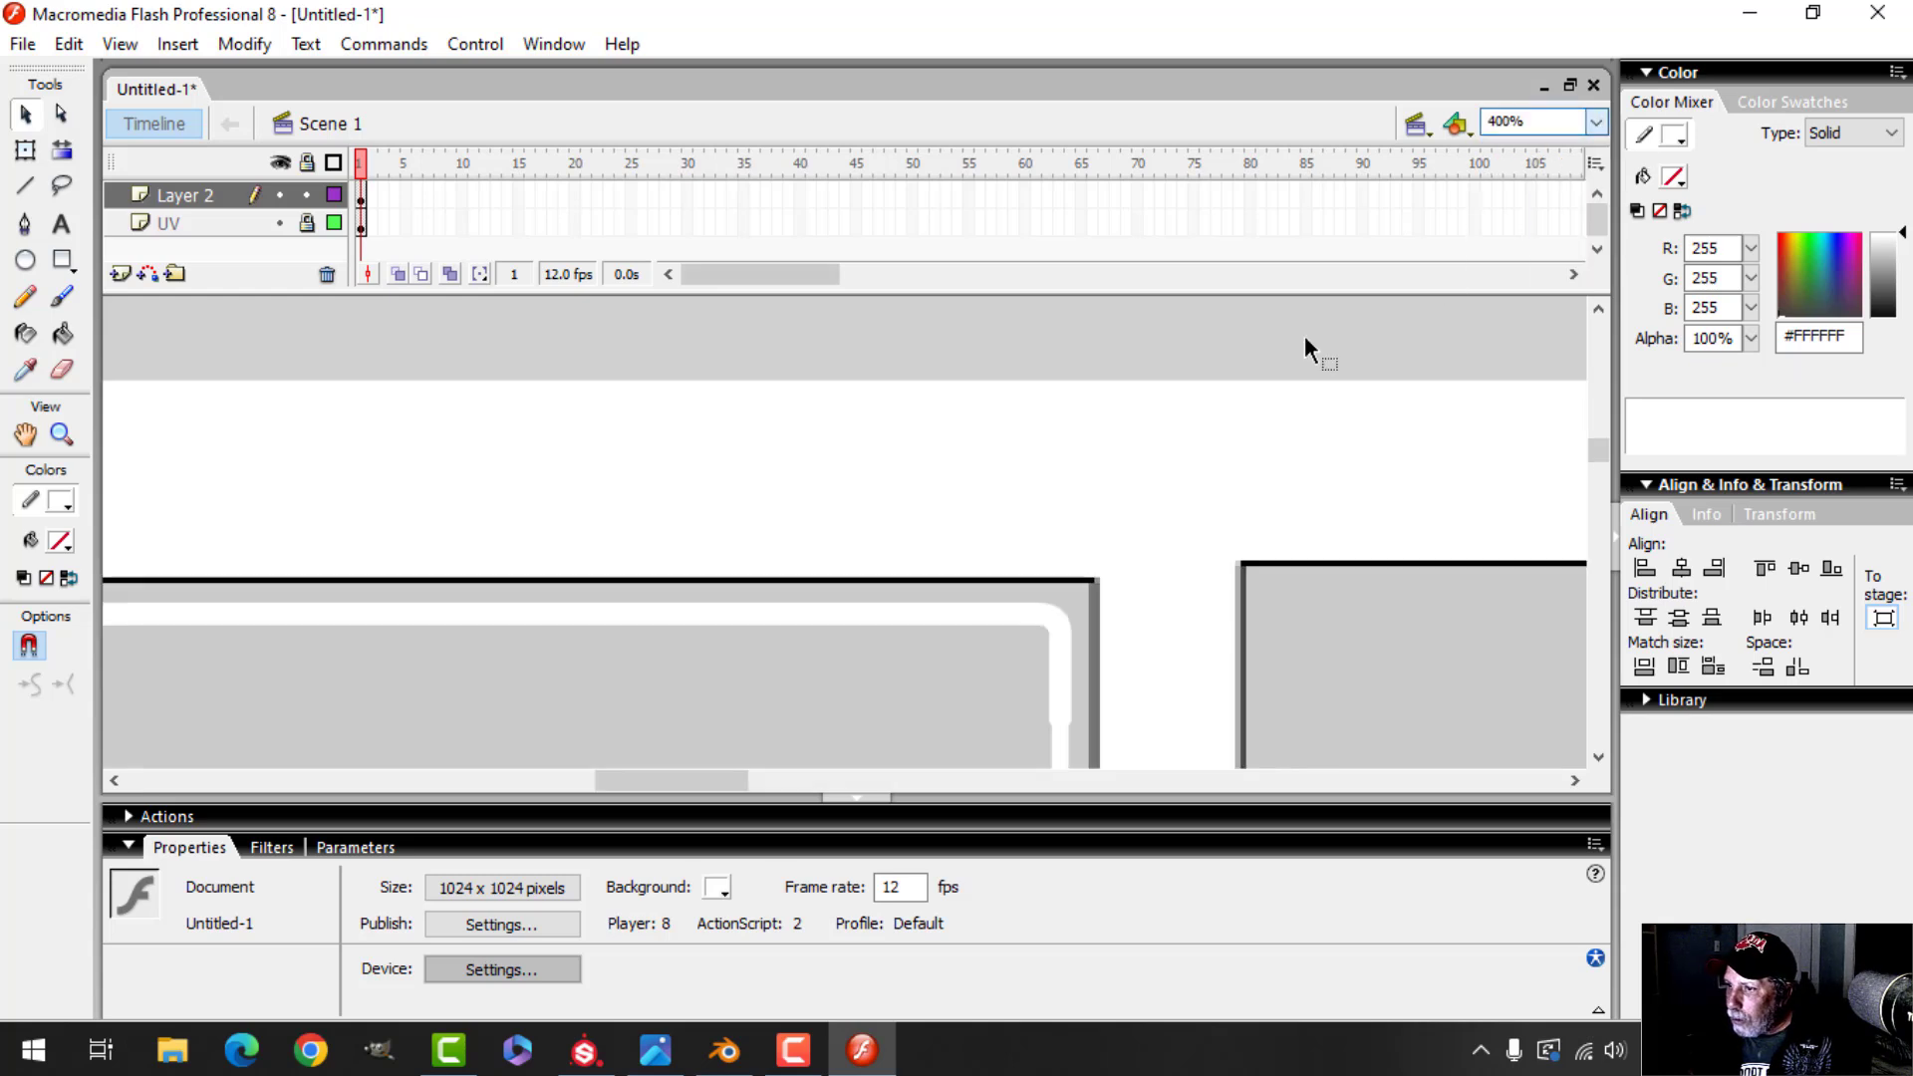
scroll(830, 493, "down", 2)
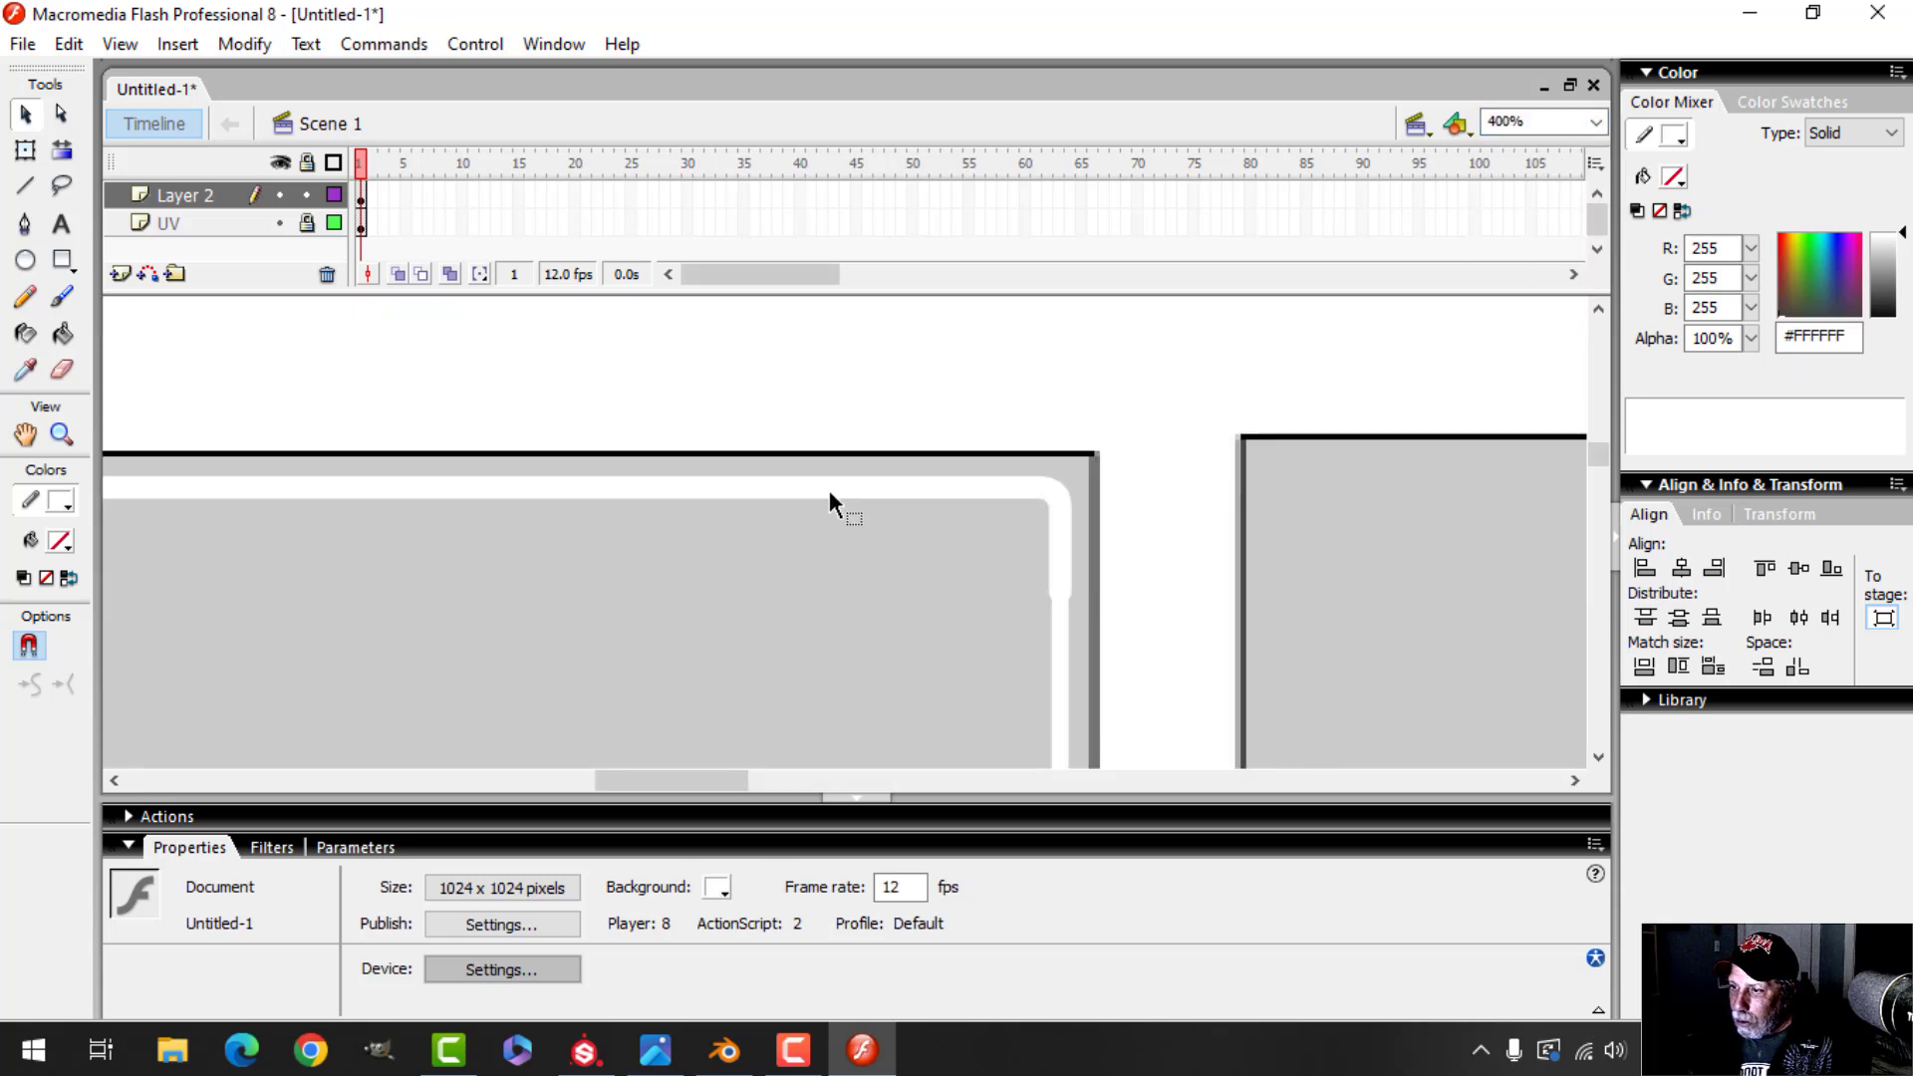
left_click(1061, 578)
left_click(446, 883)
left_click_drag(470, 885, 400, 894)
type("3")
key("Return")
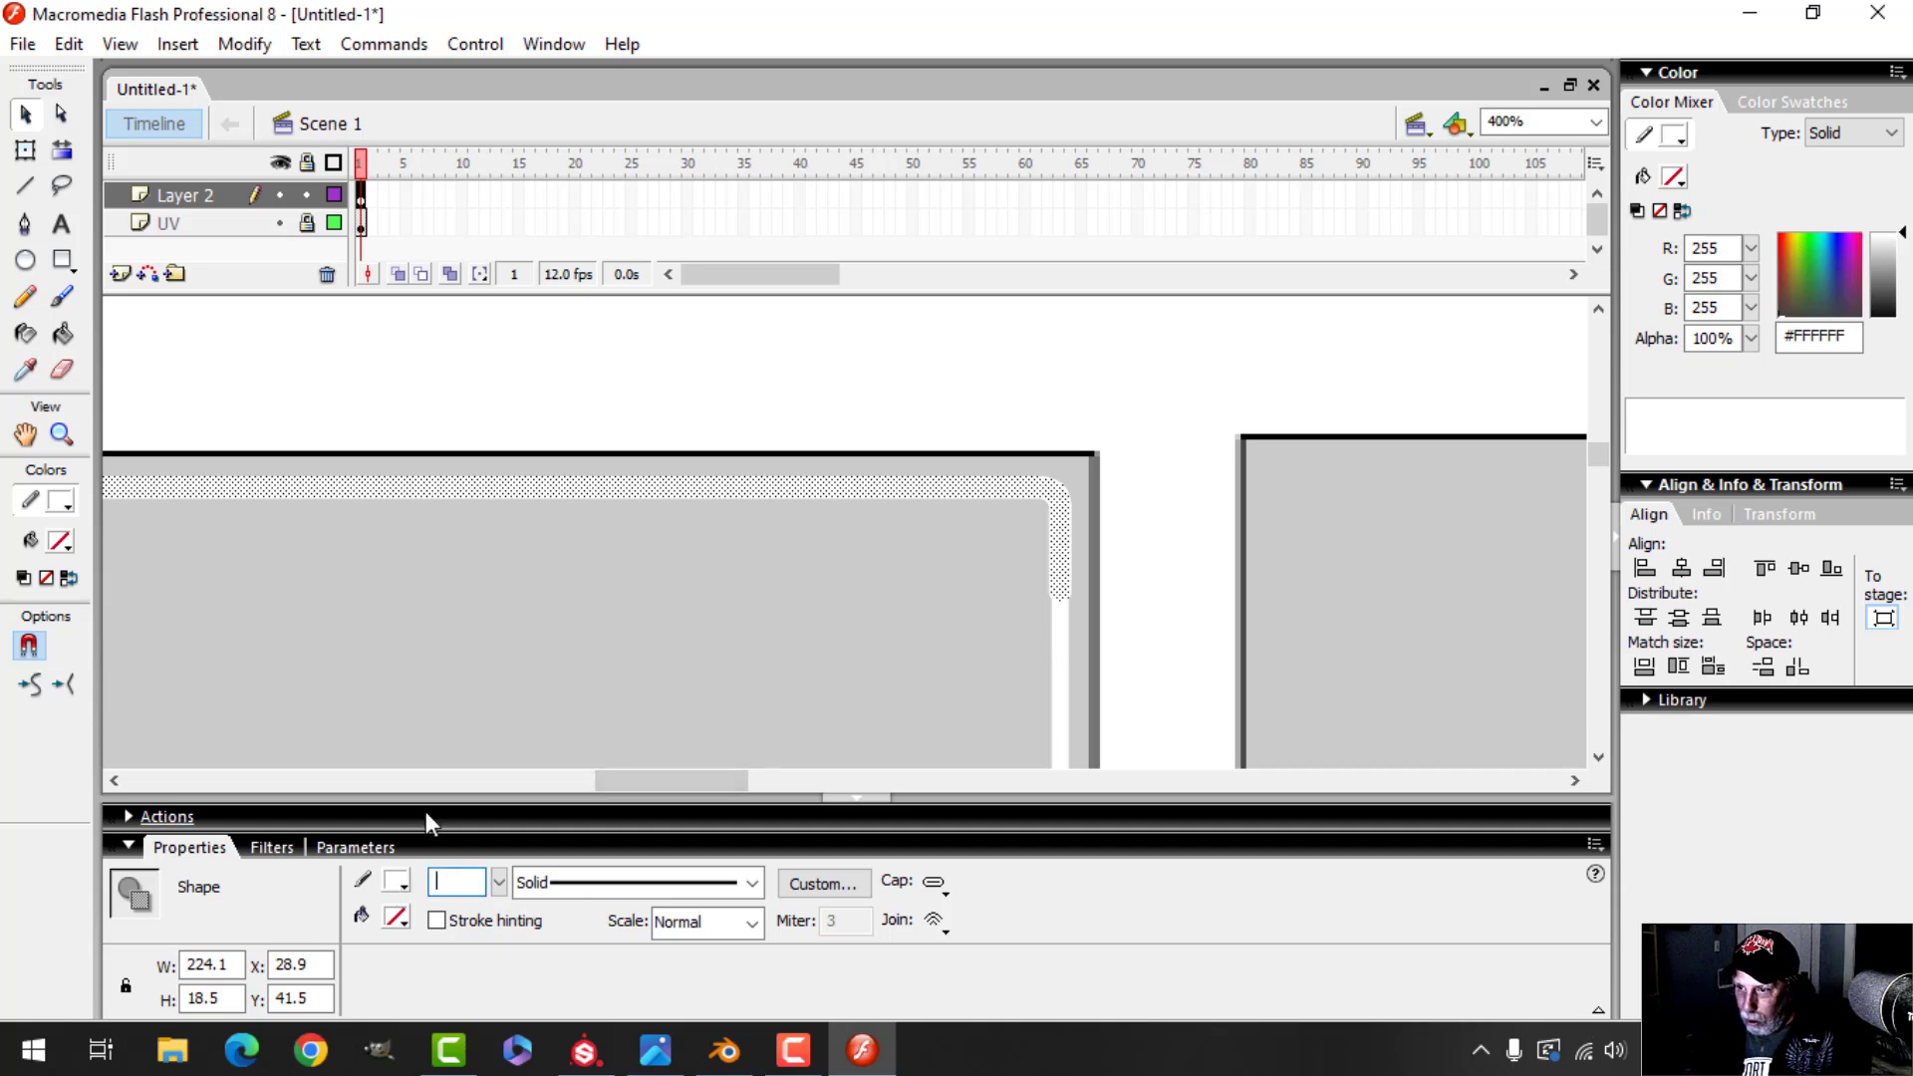
left_click(1238, 530)
Examine the white outlines along the upper-left rectangle and the two large lower rectangles for consistent stroke thickness
scroll(1221, 546, "down", 8)
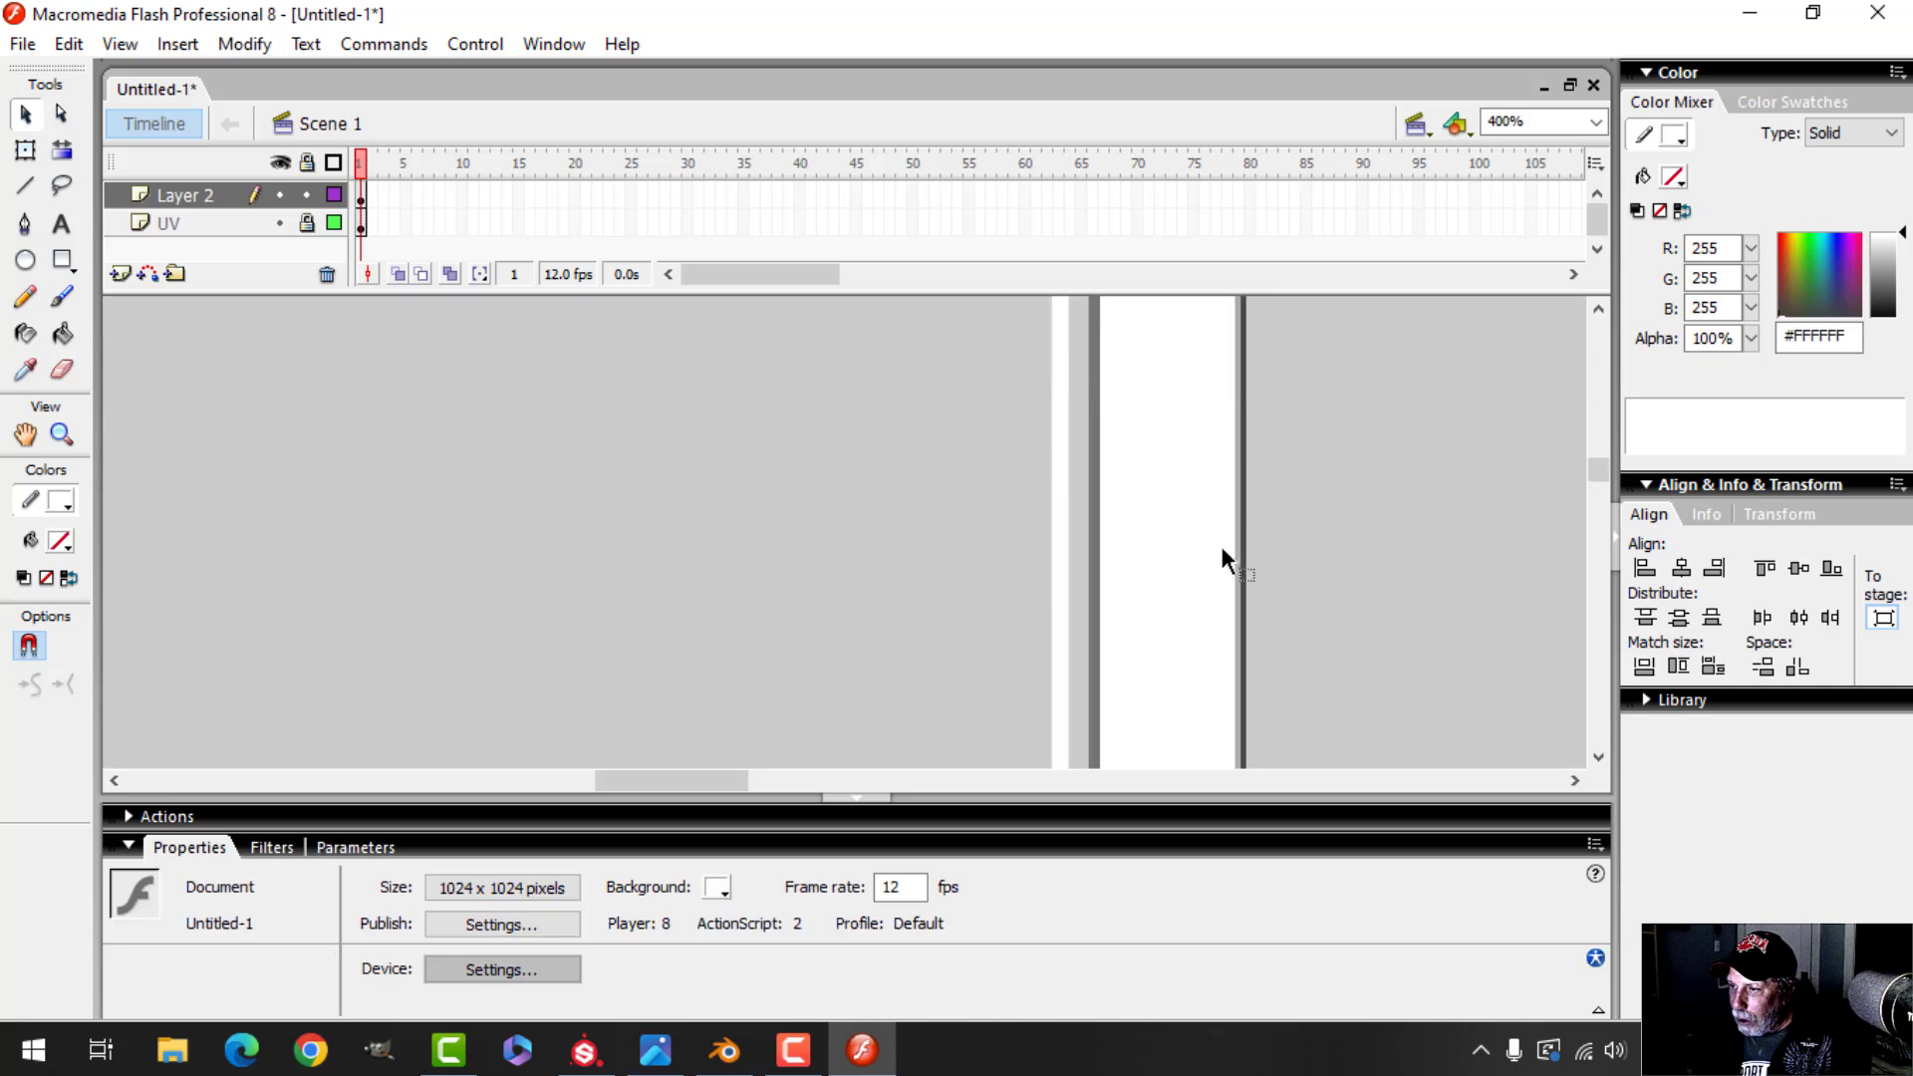
scroll(1180, 581, "down", 6)
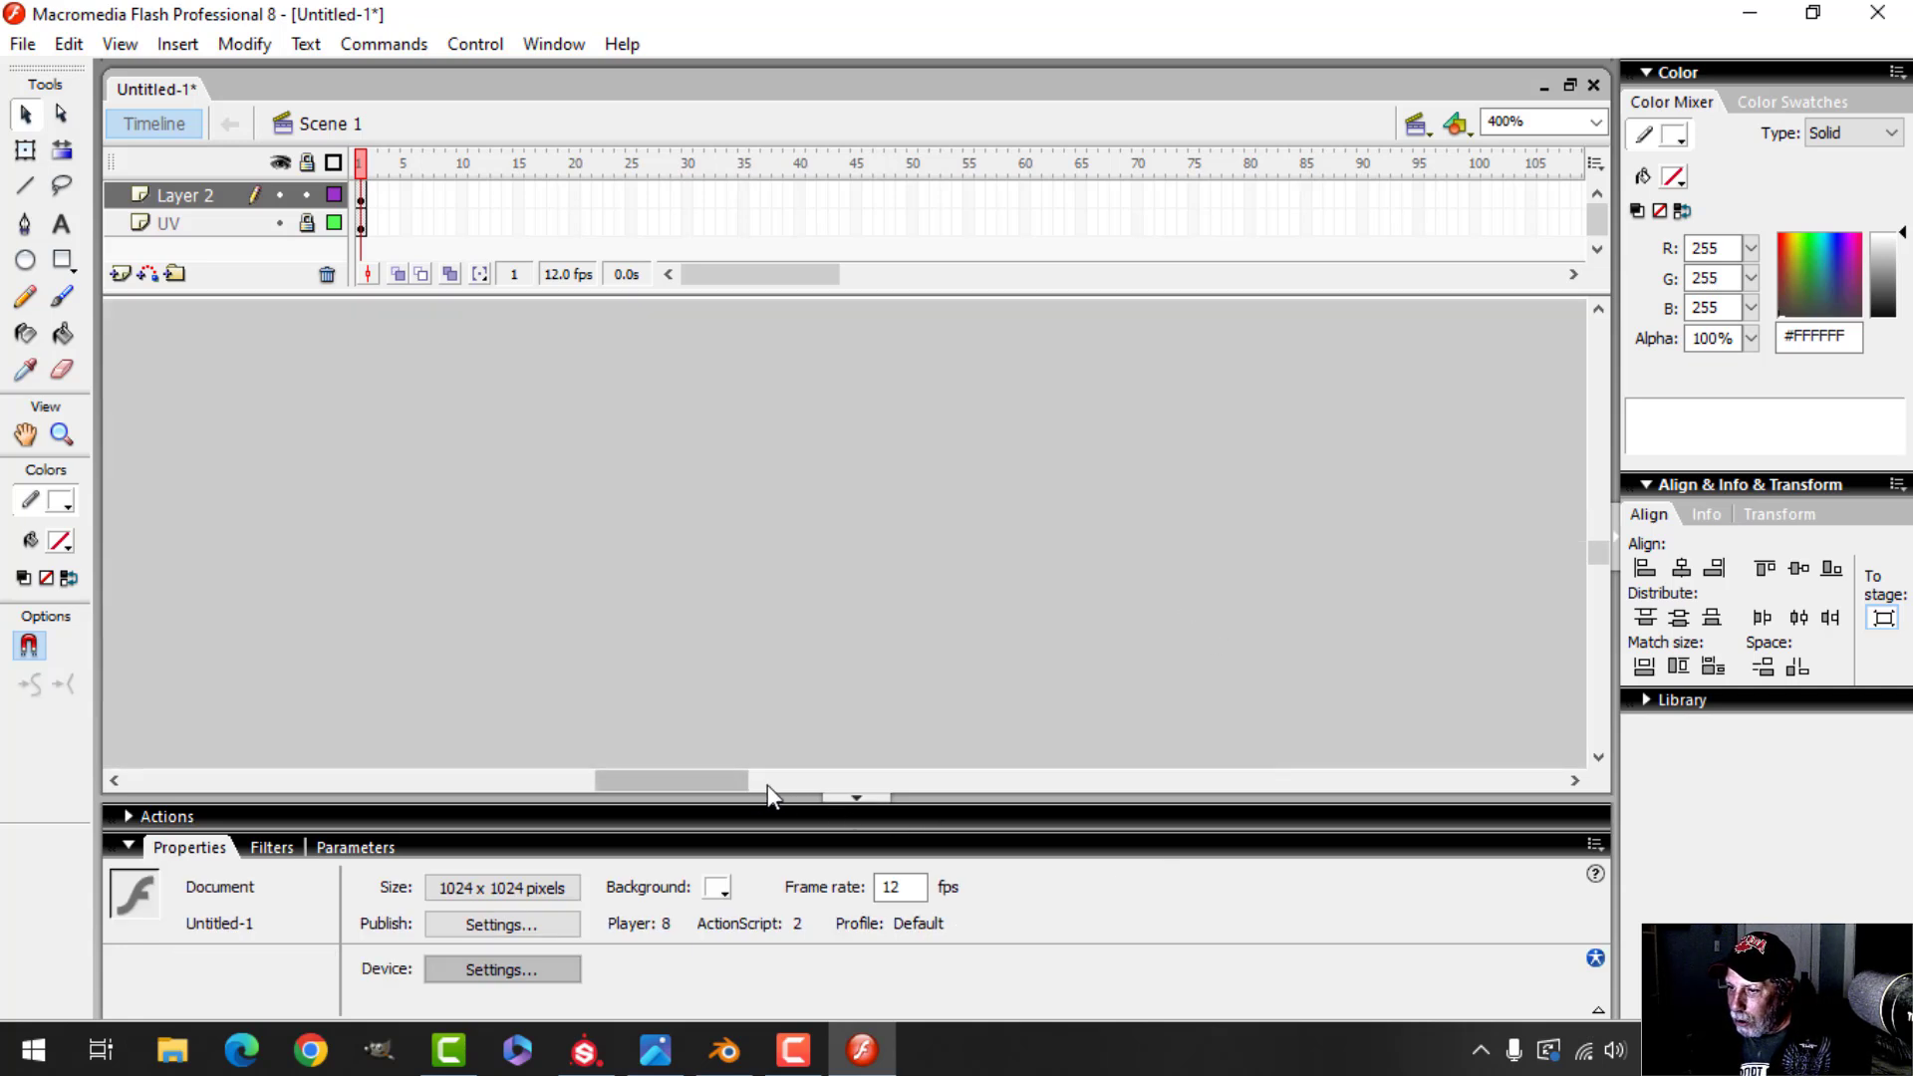
left_click_drag(695, 779, 952, 726)
scroll(1072, 618, "down", 10)
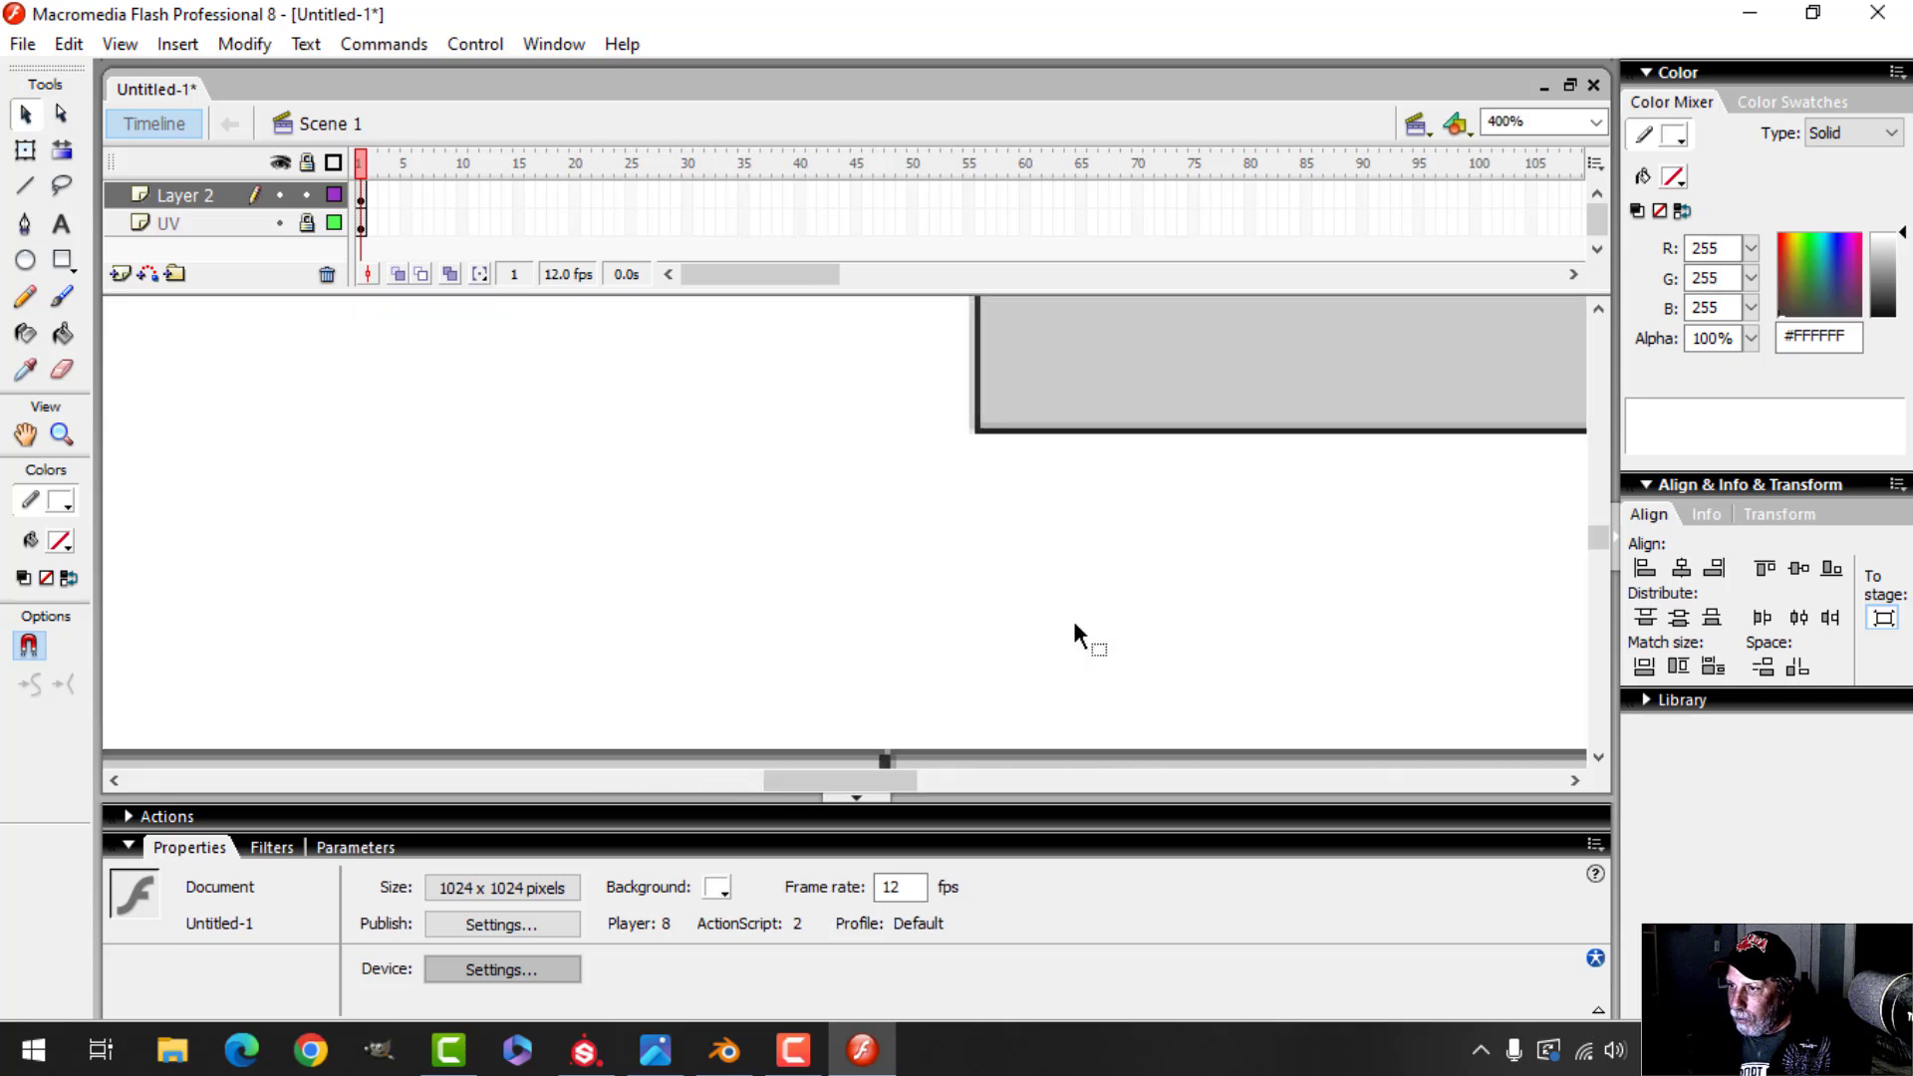
scroll(1068, 625, "down", 3)
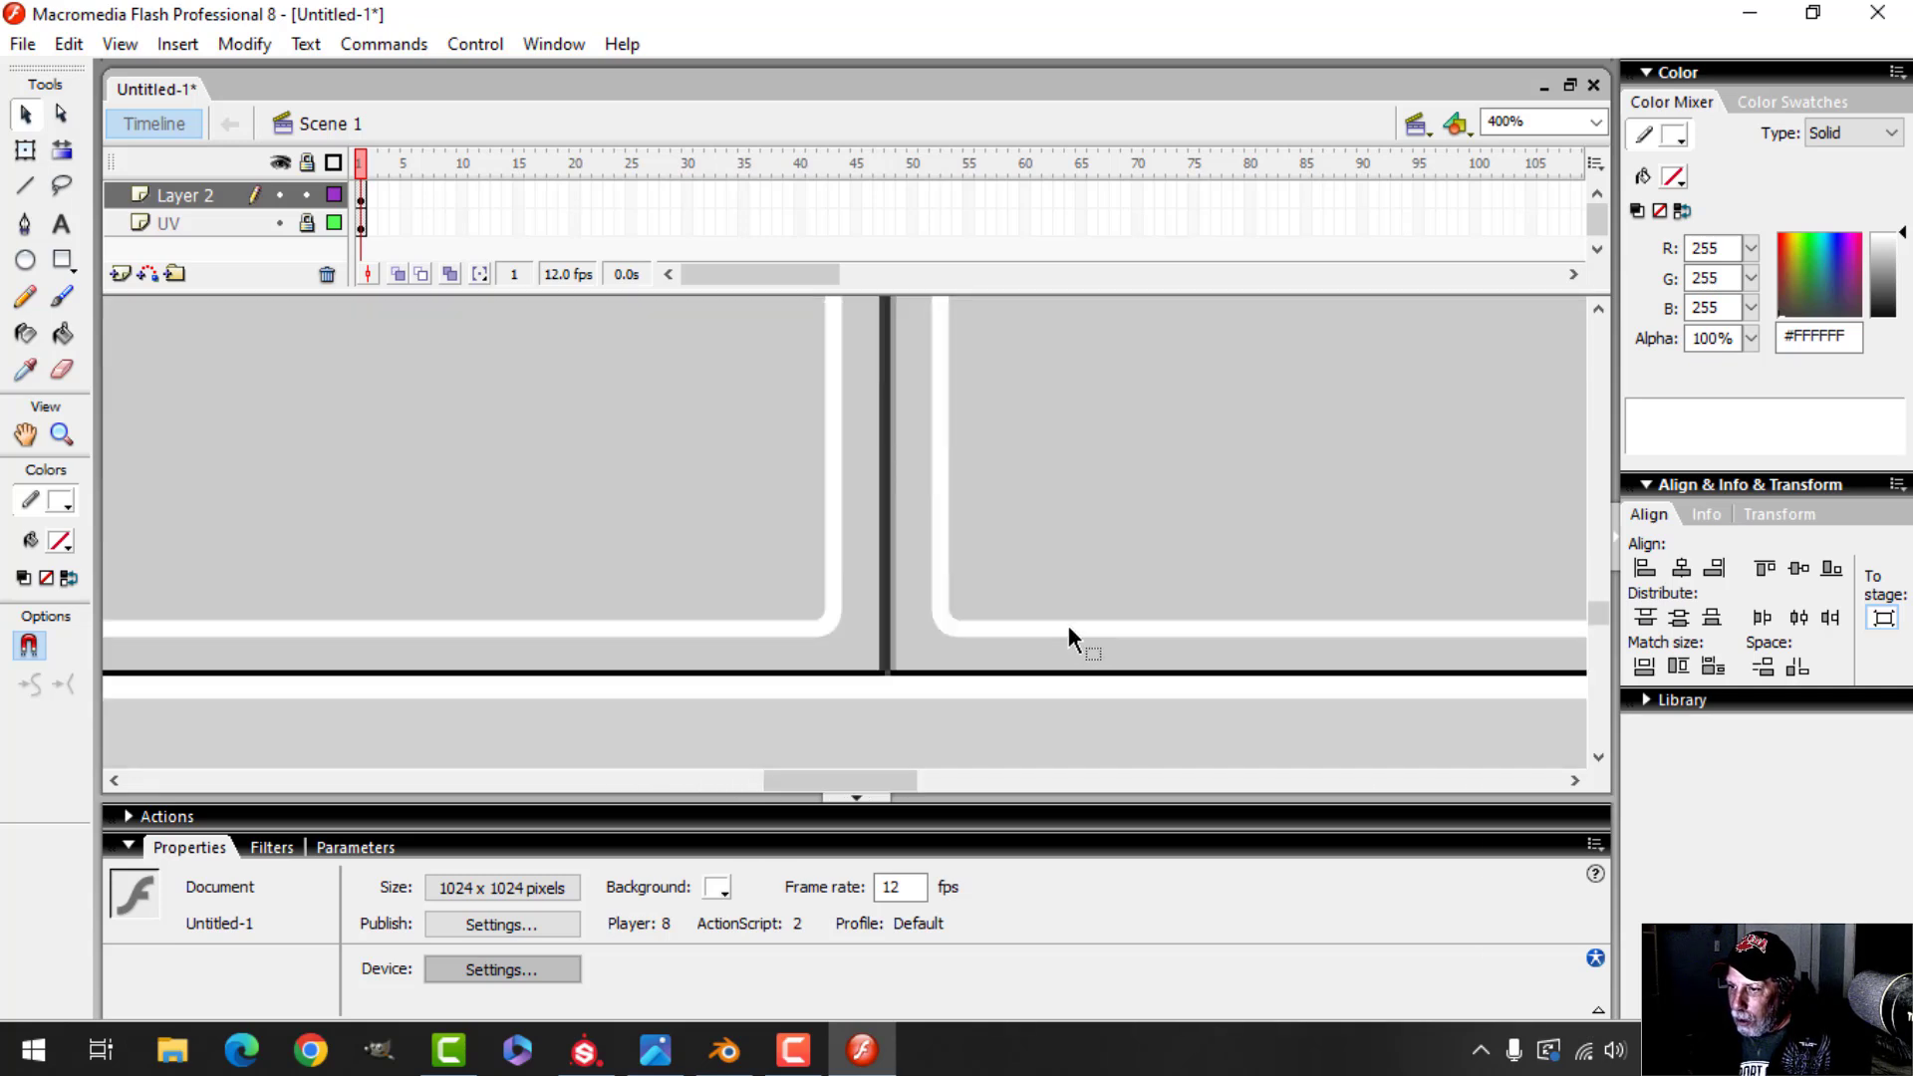
left_click(1596, 121)
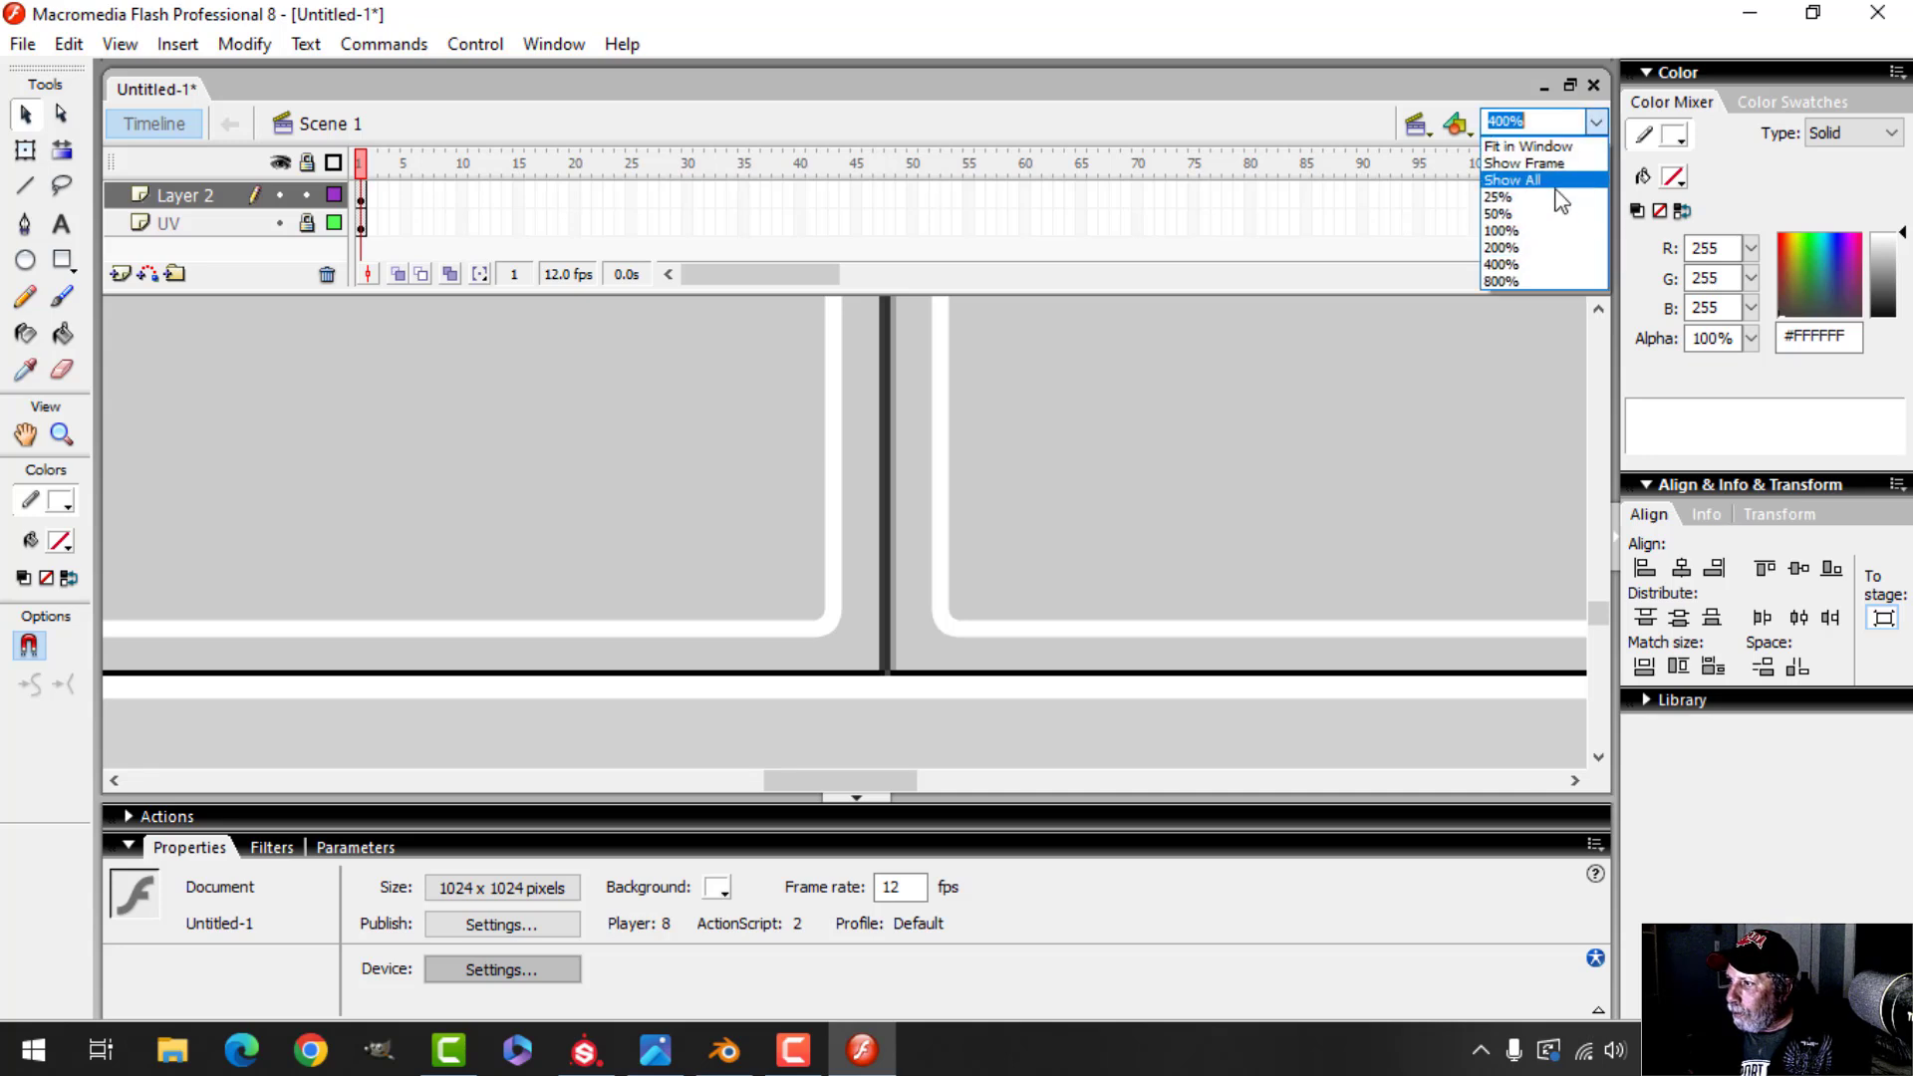
left_click(1539, 253)
scroll(715, 490, "up", 10)
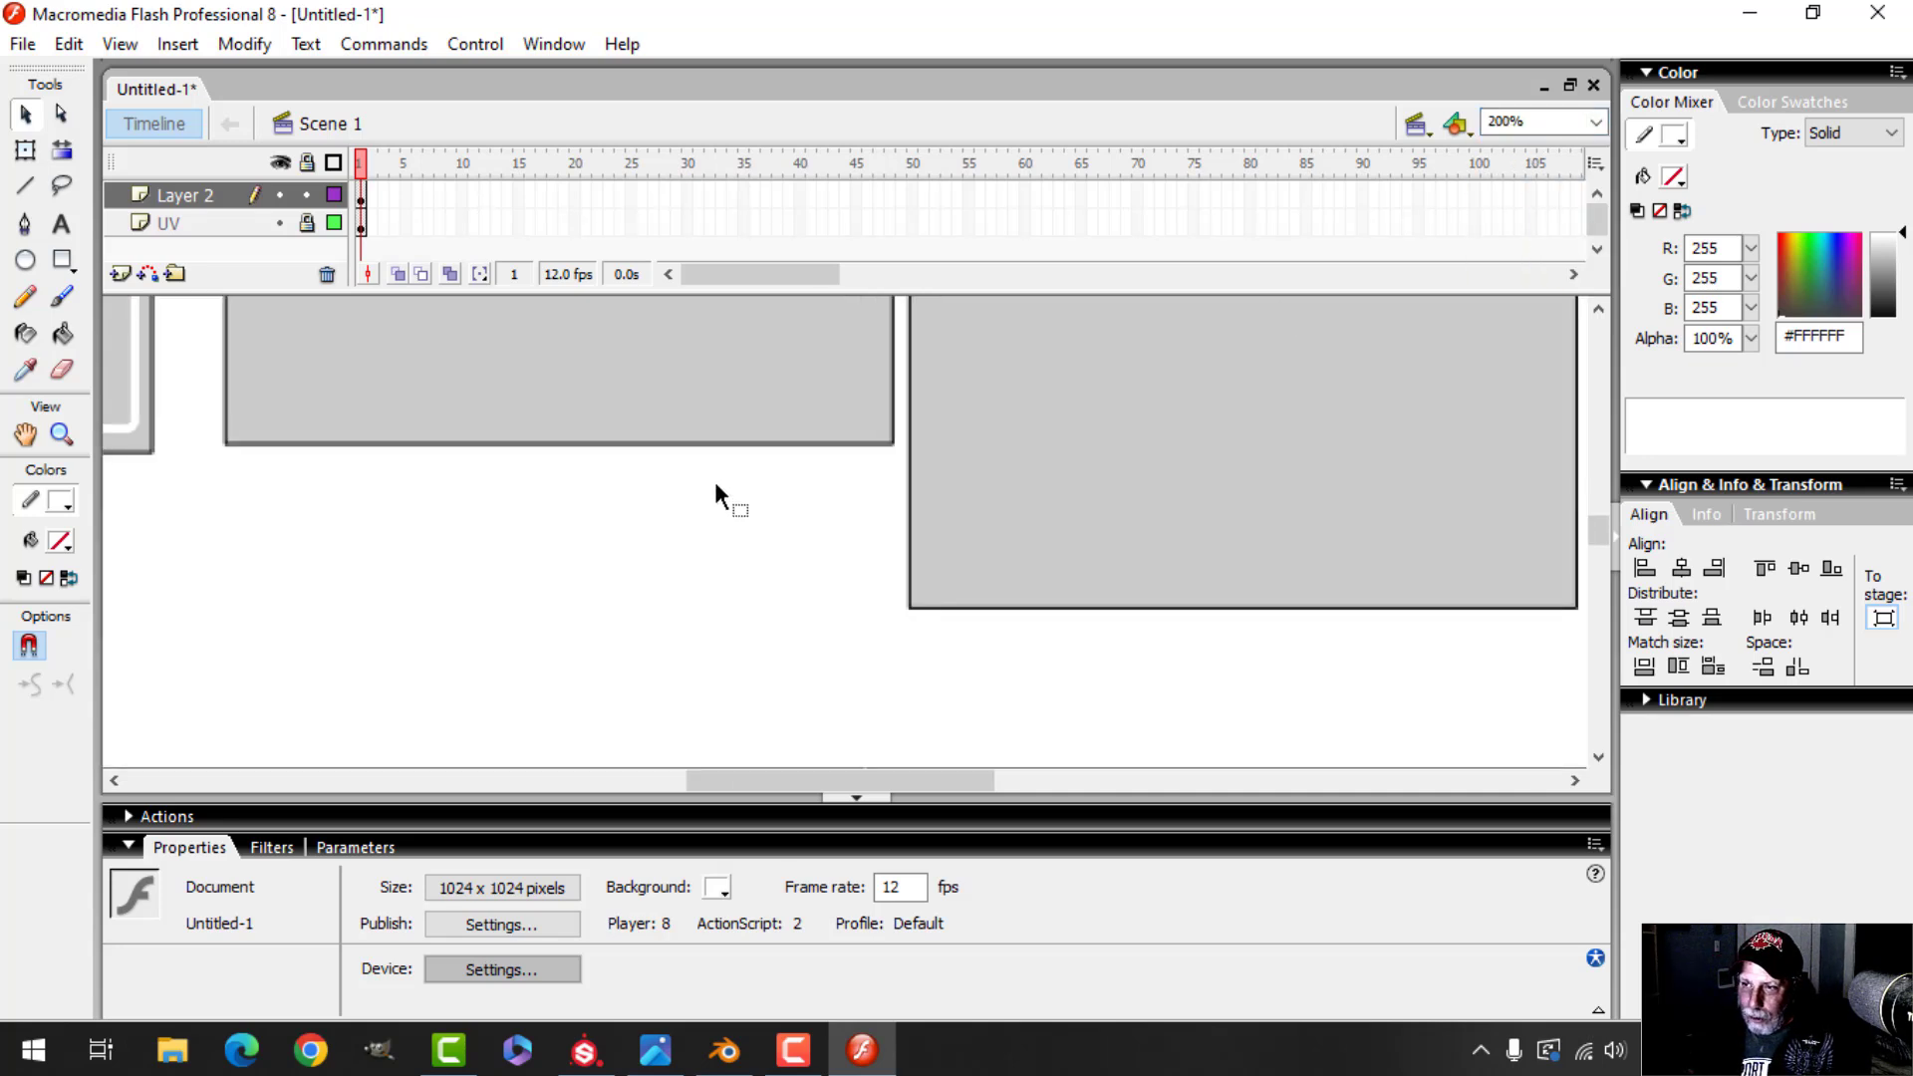
left_click_drag(861, 779, 679, 773)
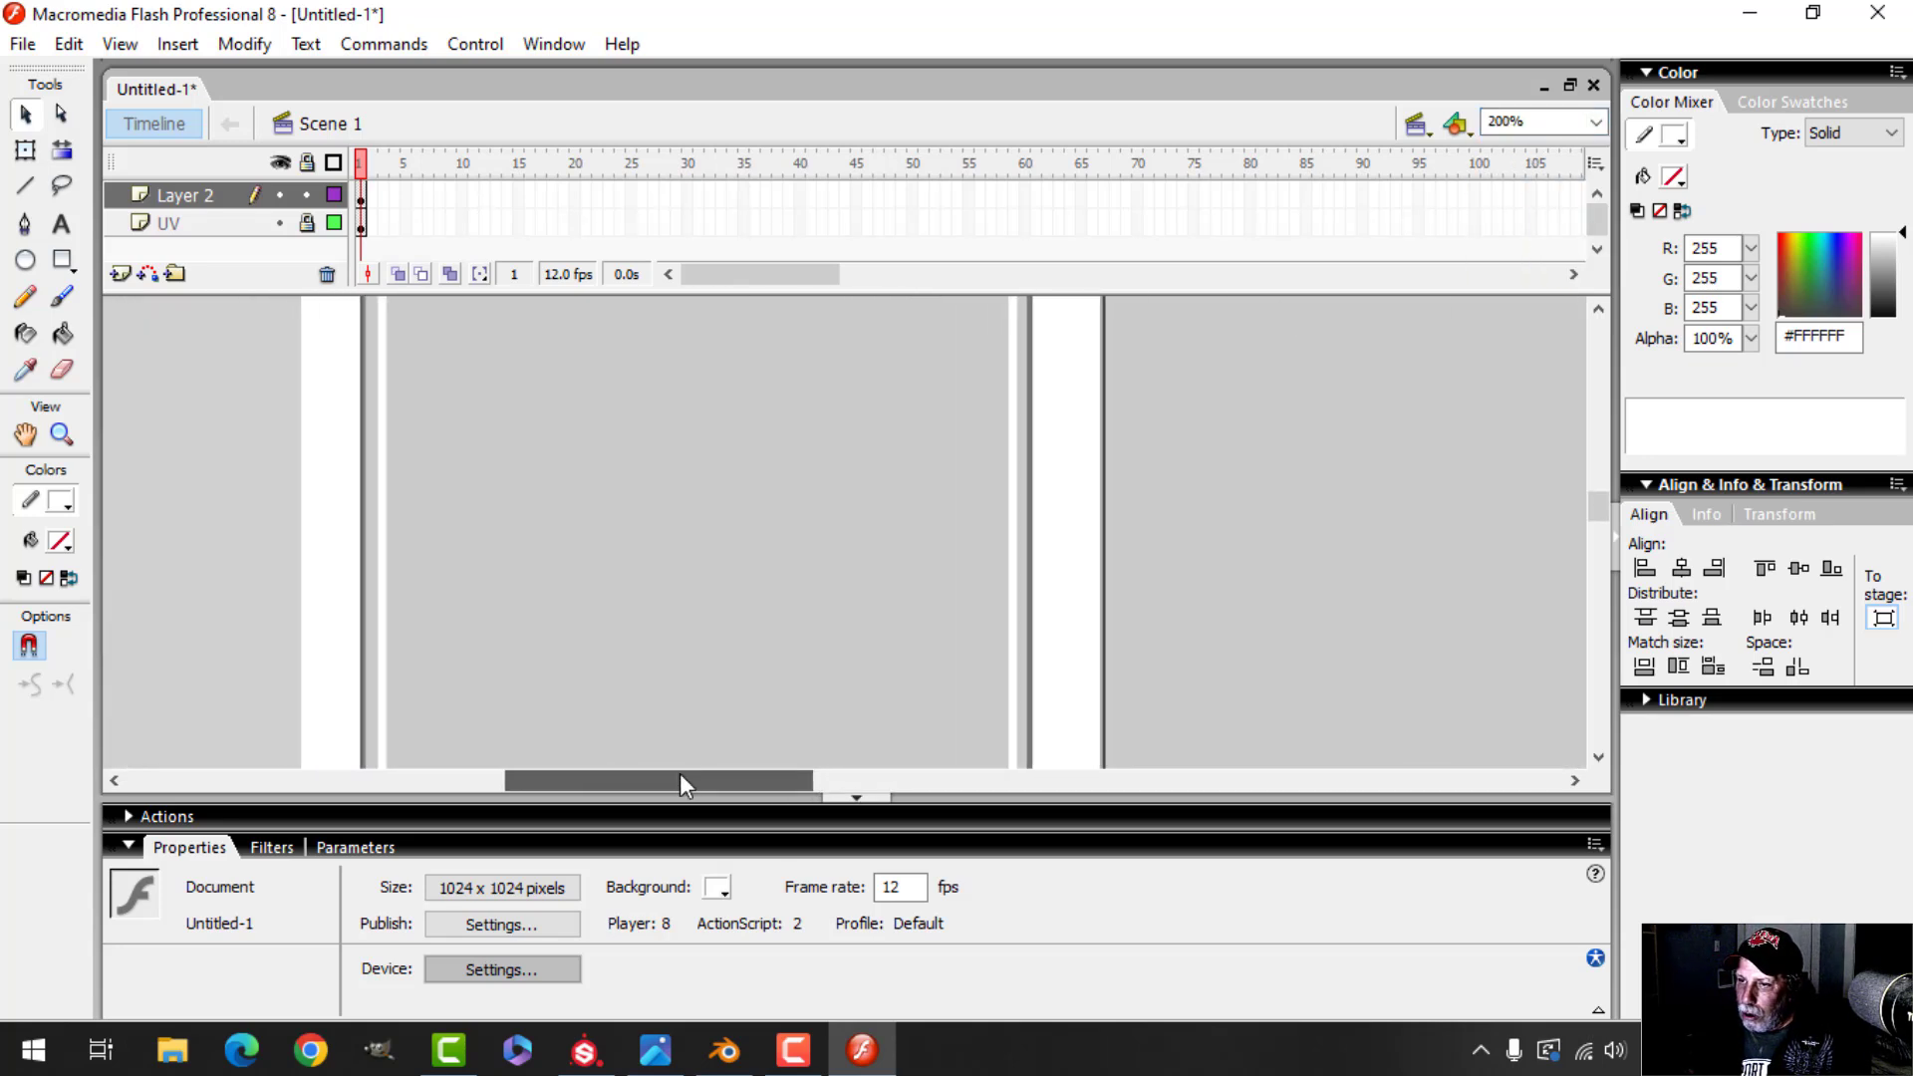
scroll(769, 688, "up", 2)
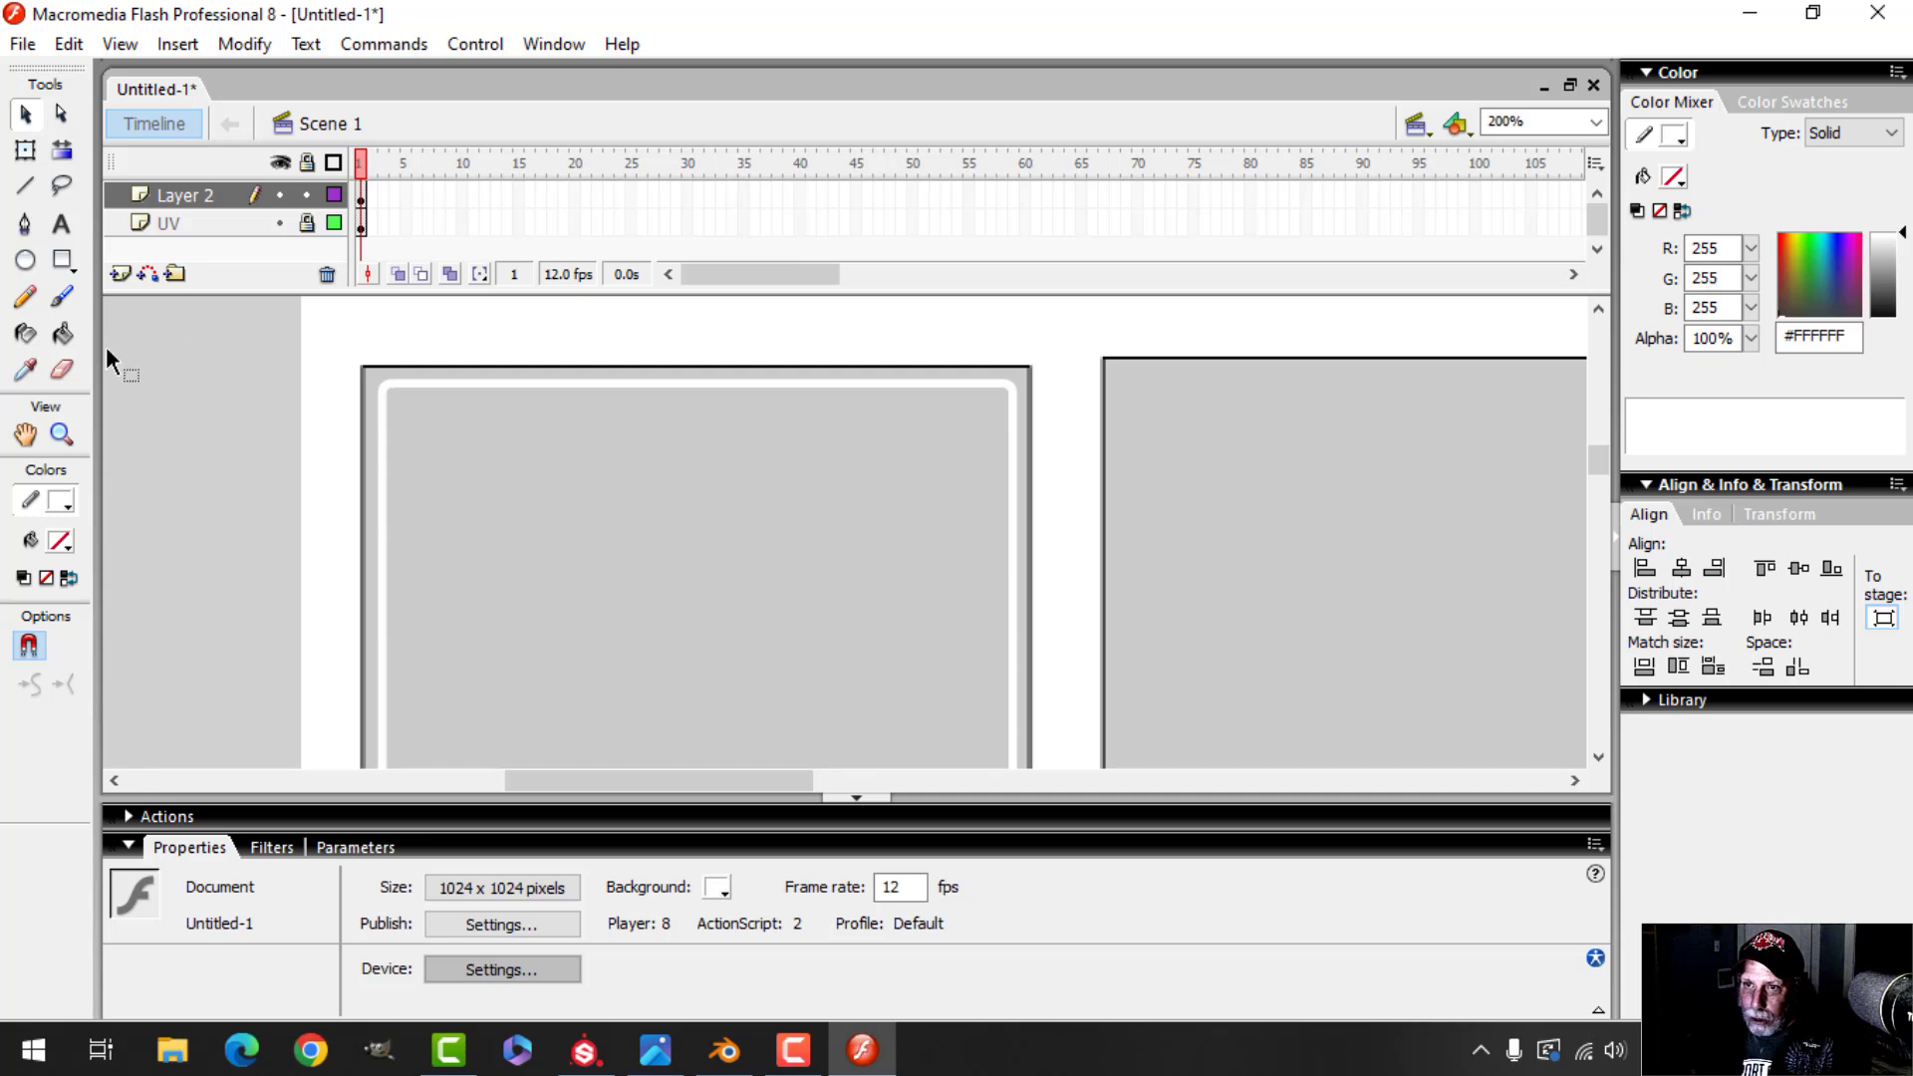
Set the Paint Bucket's fill color to gray #999999
left_click(62, 329)
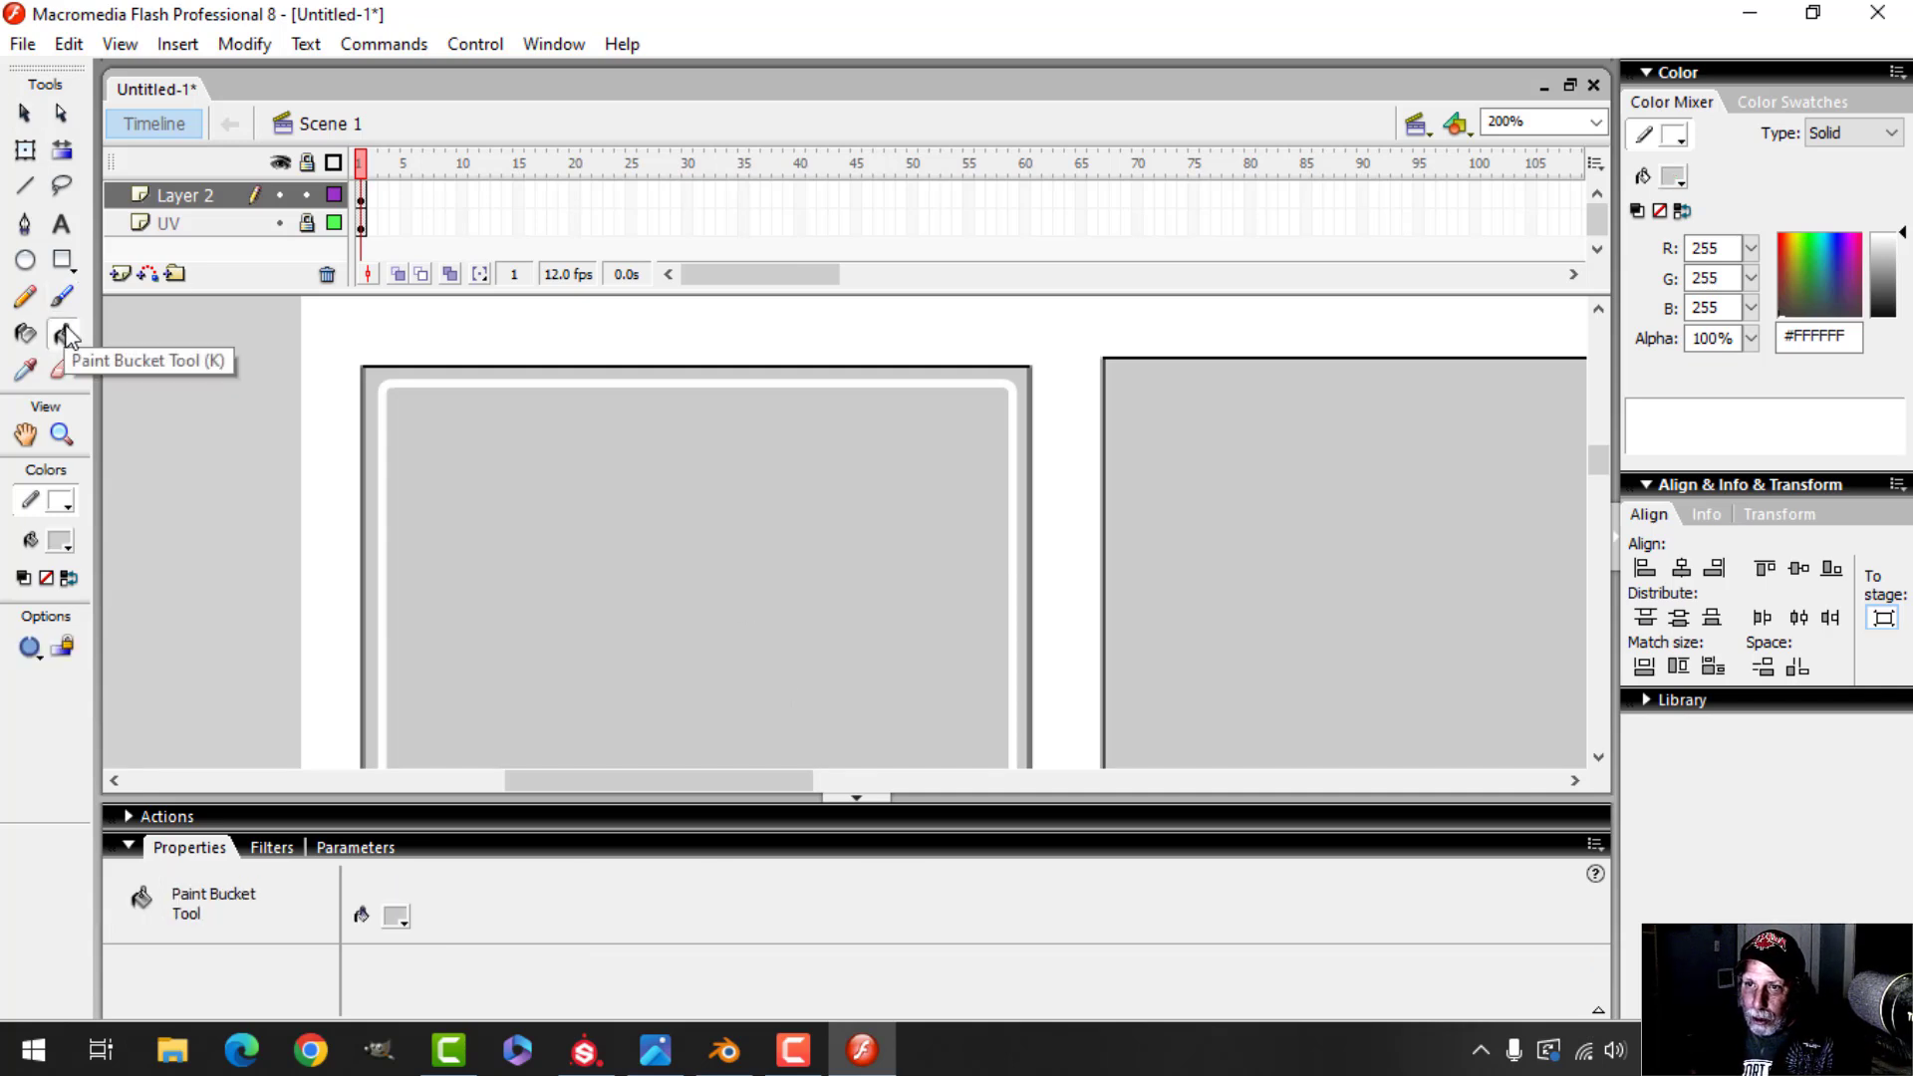
left_click(62, 542)
left_click(47, 668)
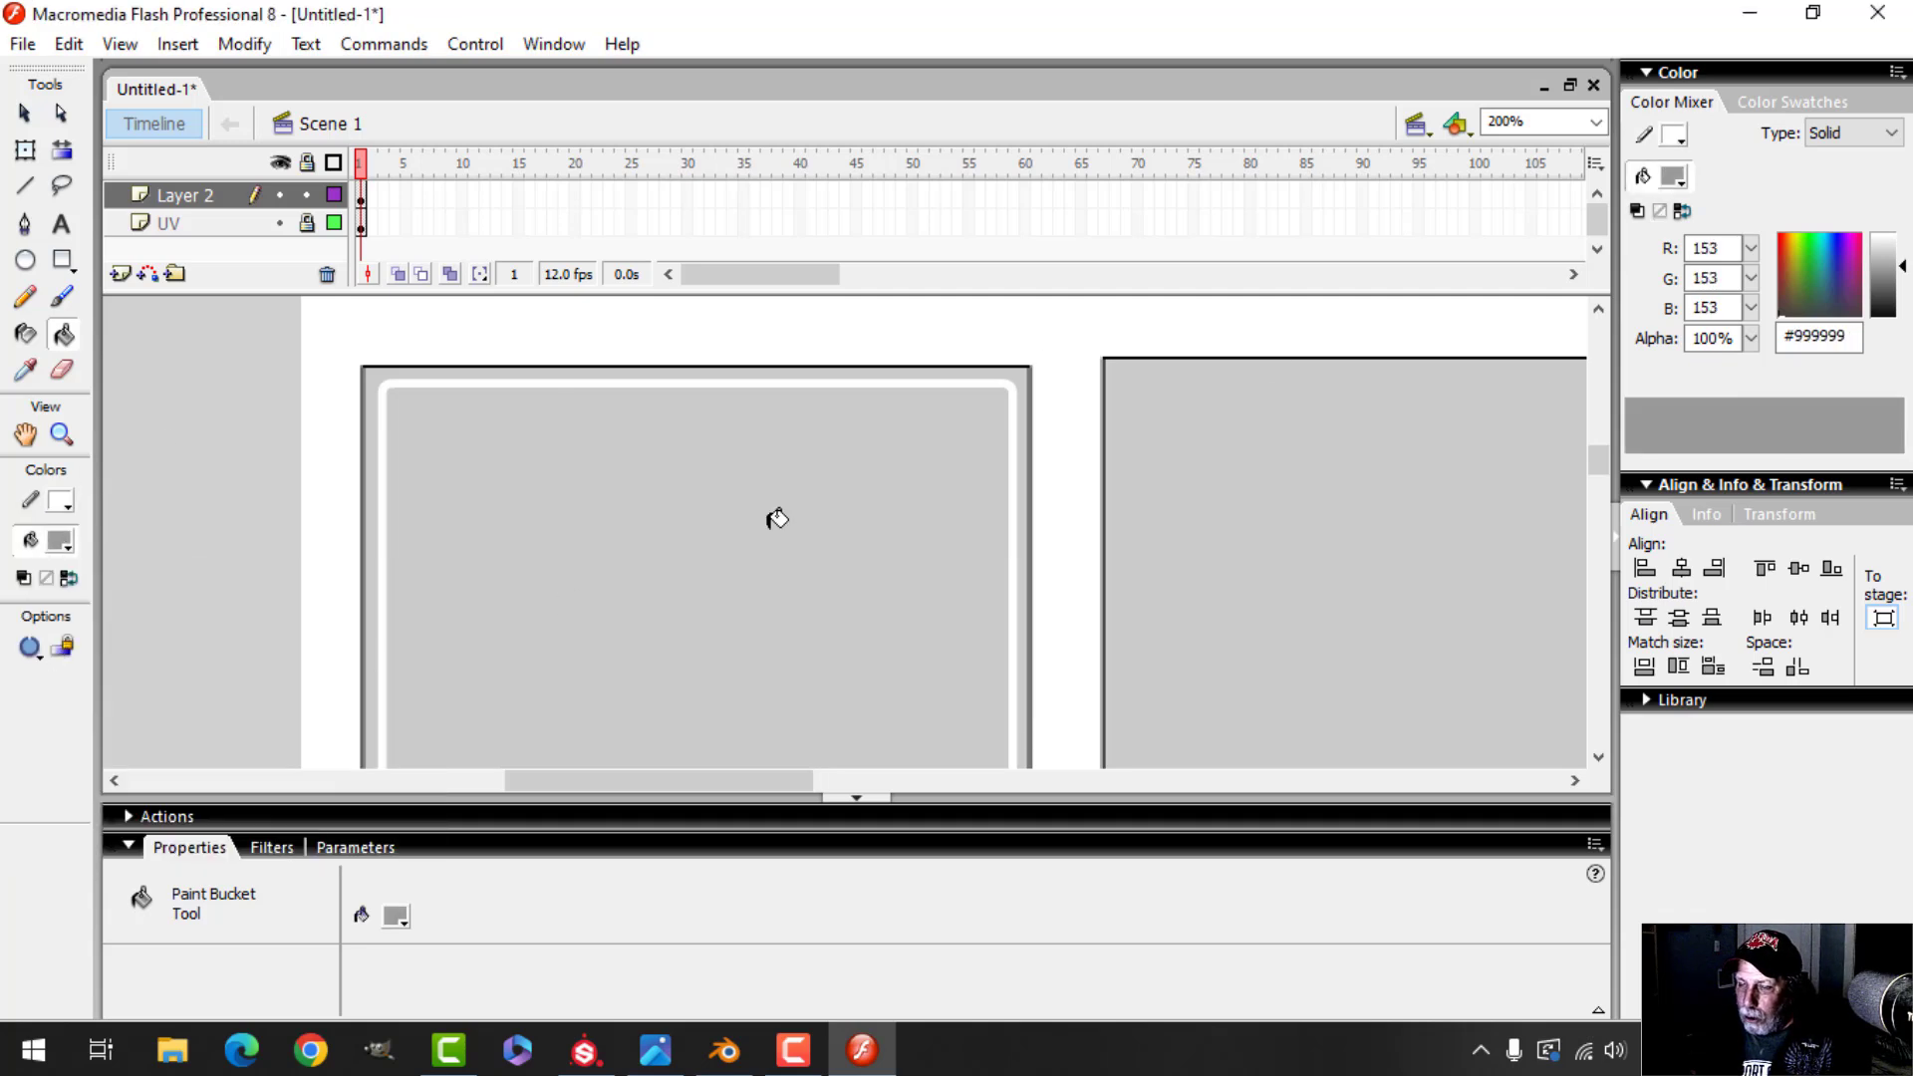
Change the document's background color to black
left_click(25, 112)
left_click(717, 887)
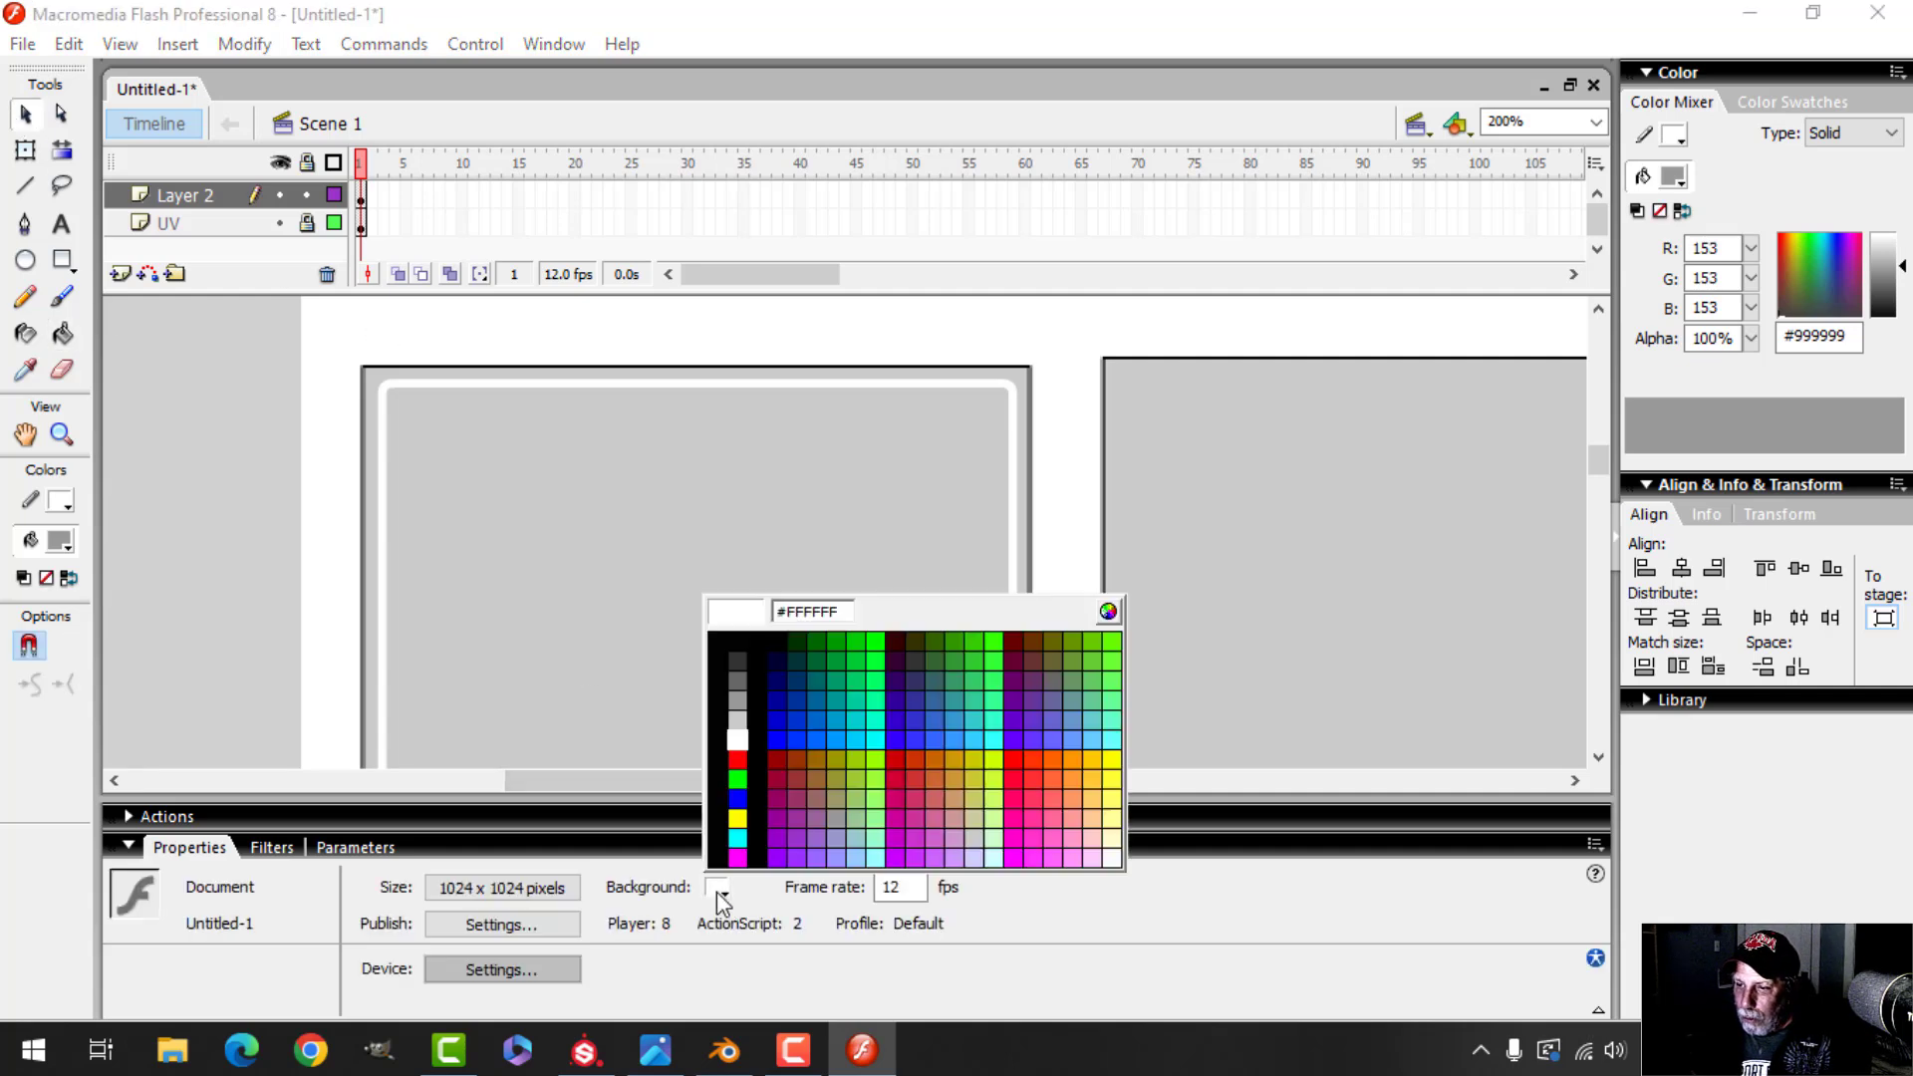
left_click(742, 643)
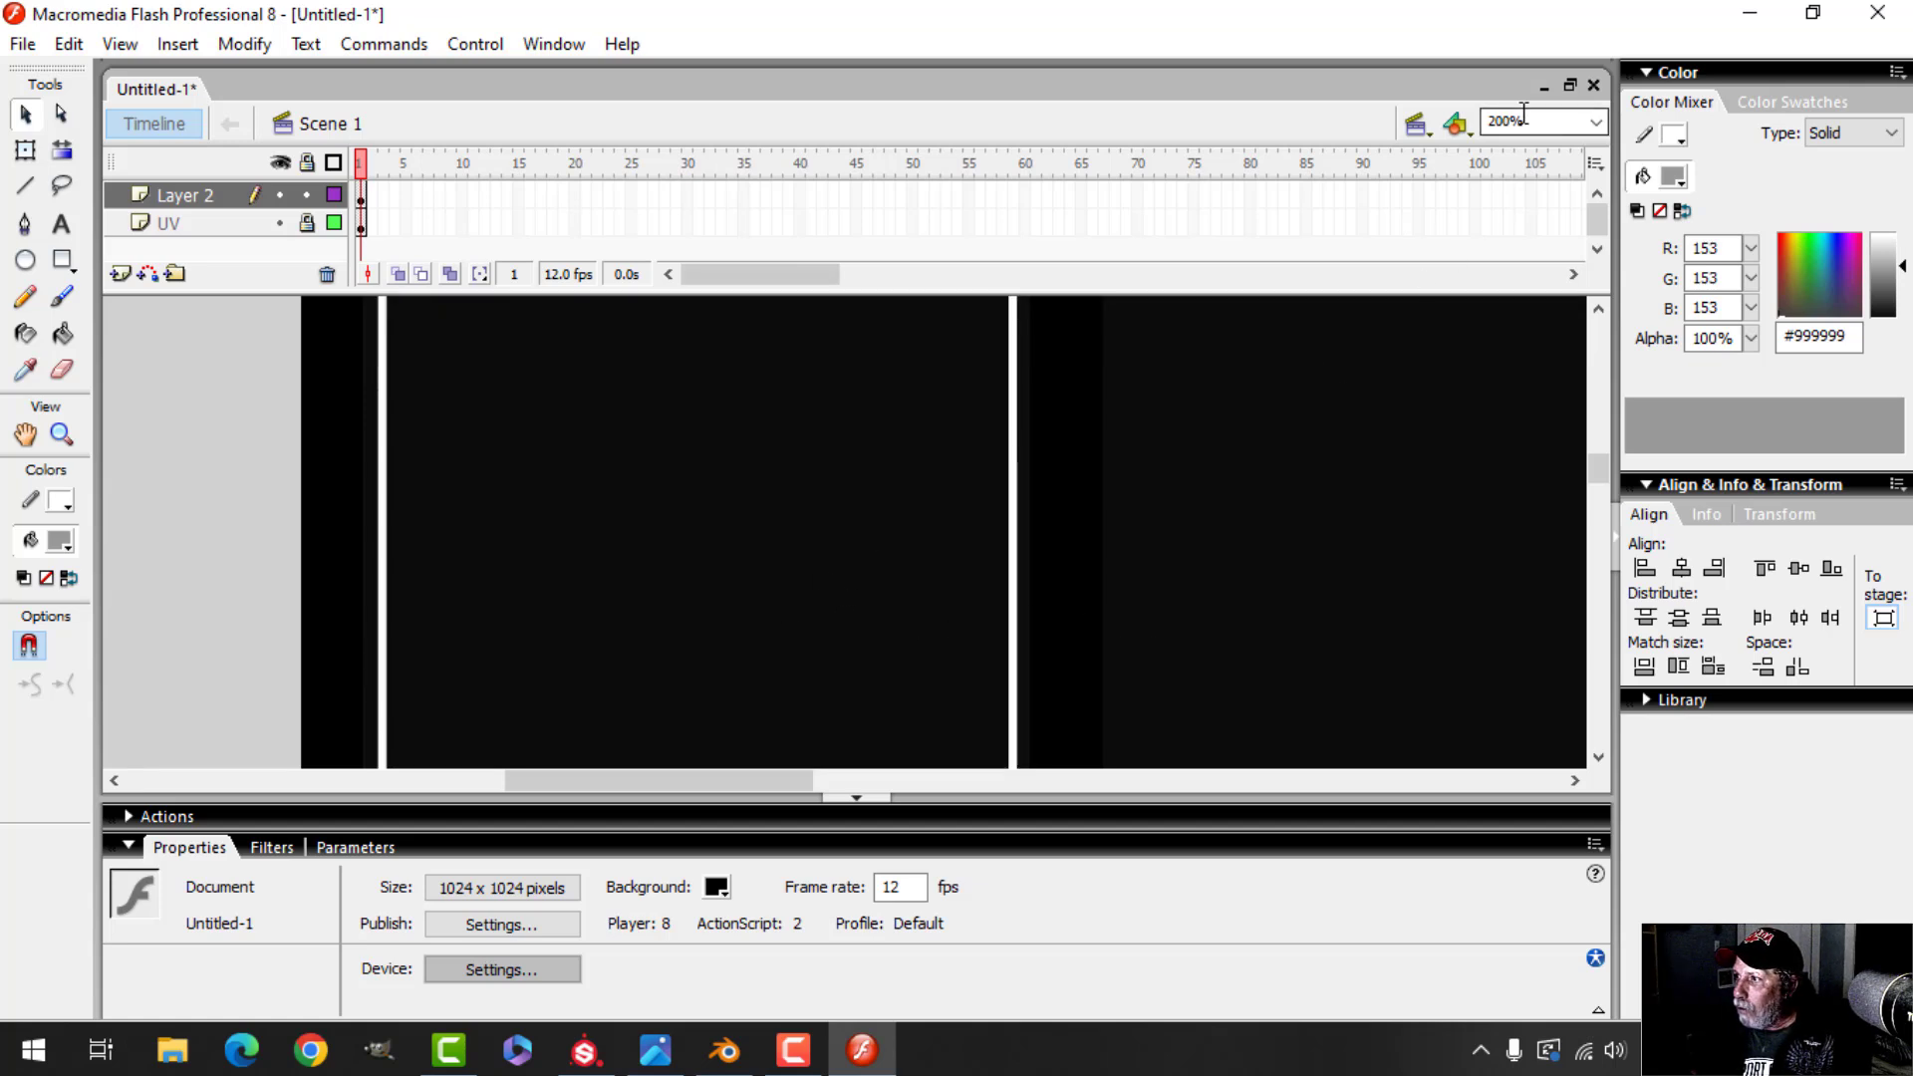
Fill the upper-left rectangle and both large lower rectangles with gray #999999 using the Paint Bucket
left_click(1596, 121)
left_click(1524, 163)
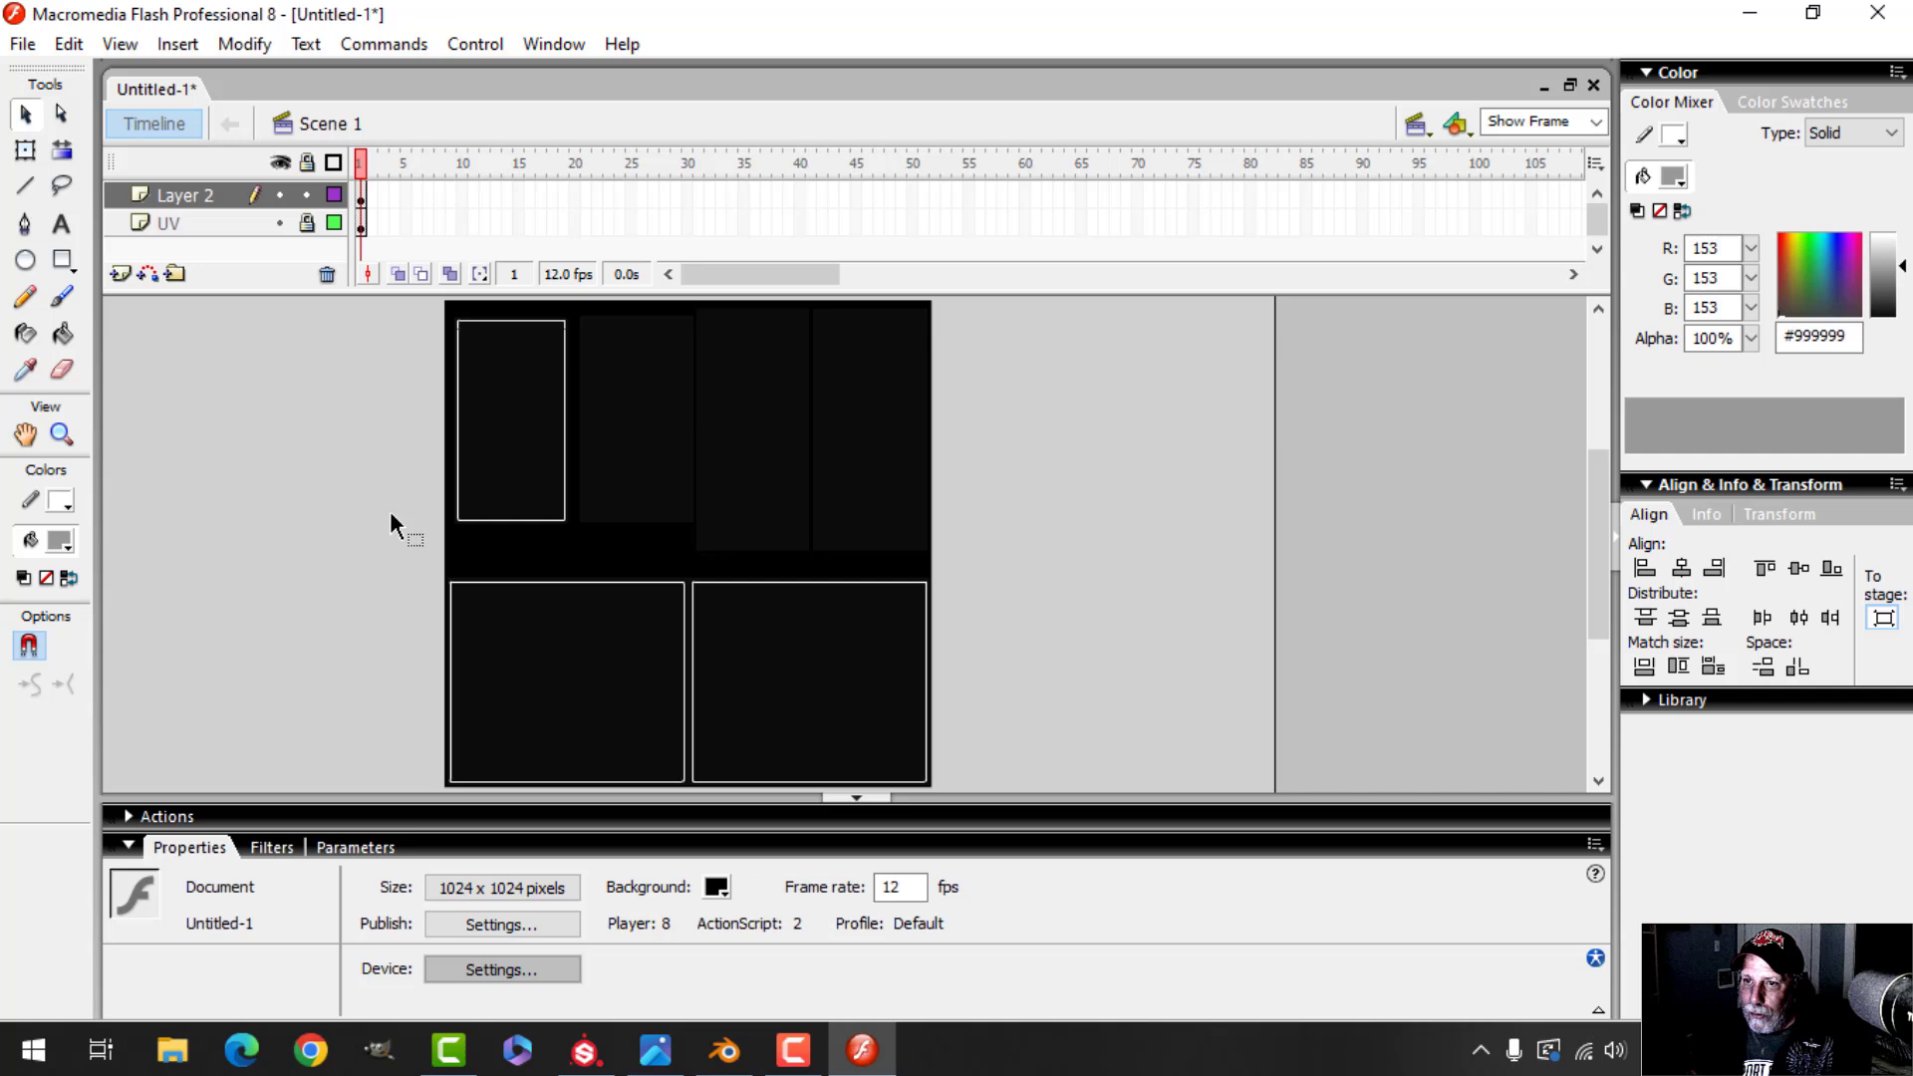
left_click(58, 333)
left_click(521, 376)
left_click(557, 662)
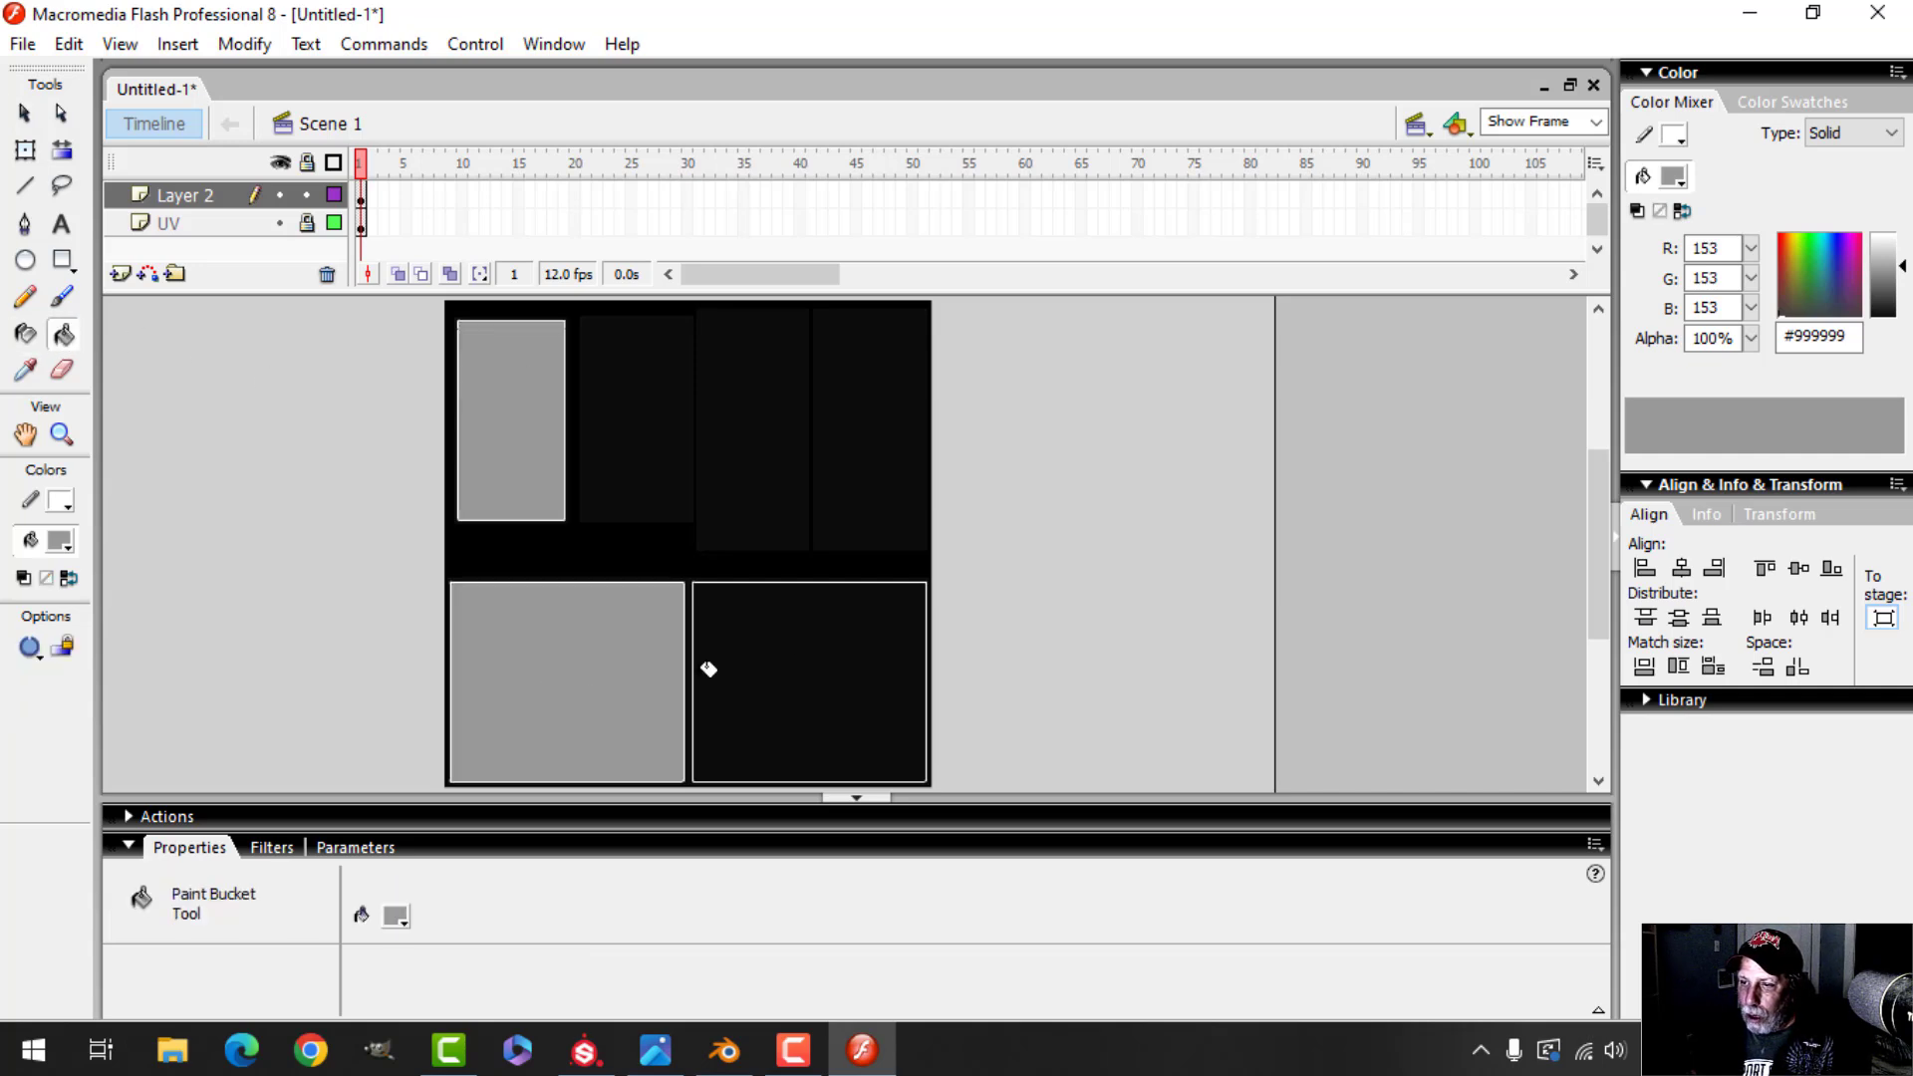
left_click(797, 659)
Lock Layer 2 and add a new layer above it
left_click(28, 112)
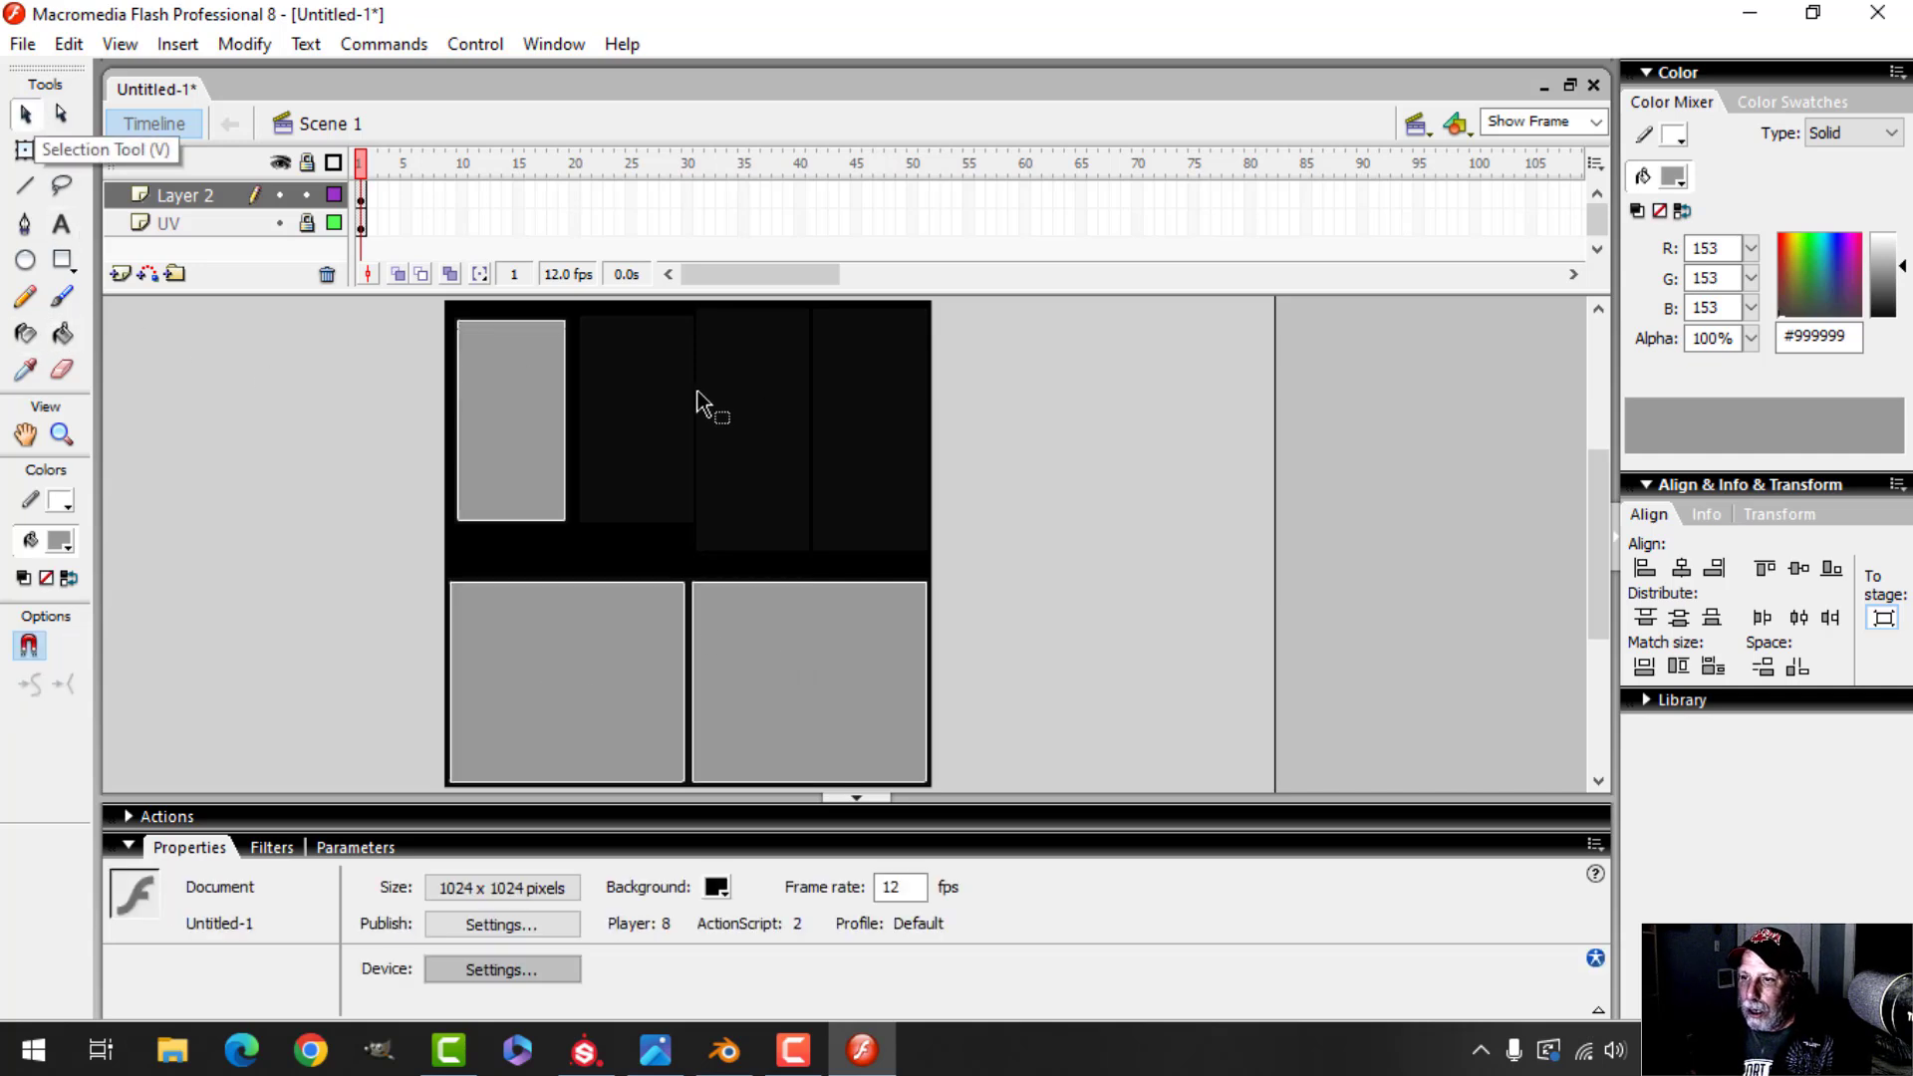
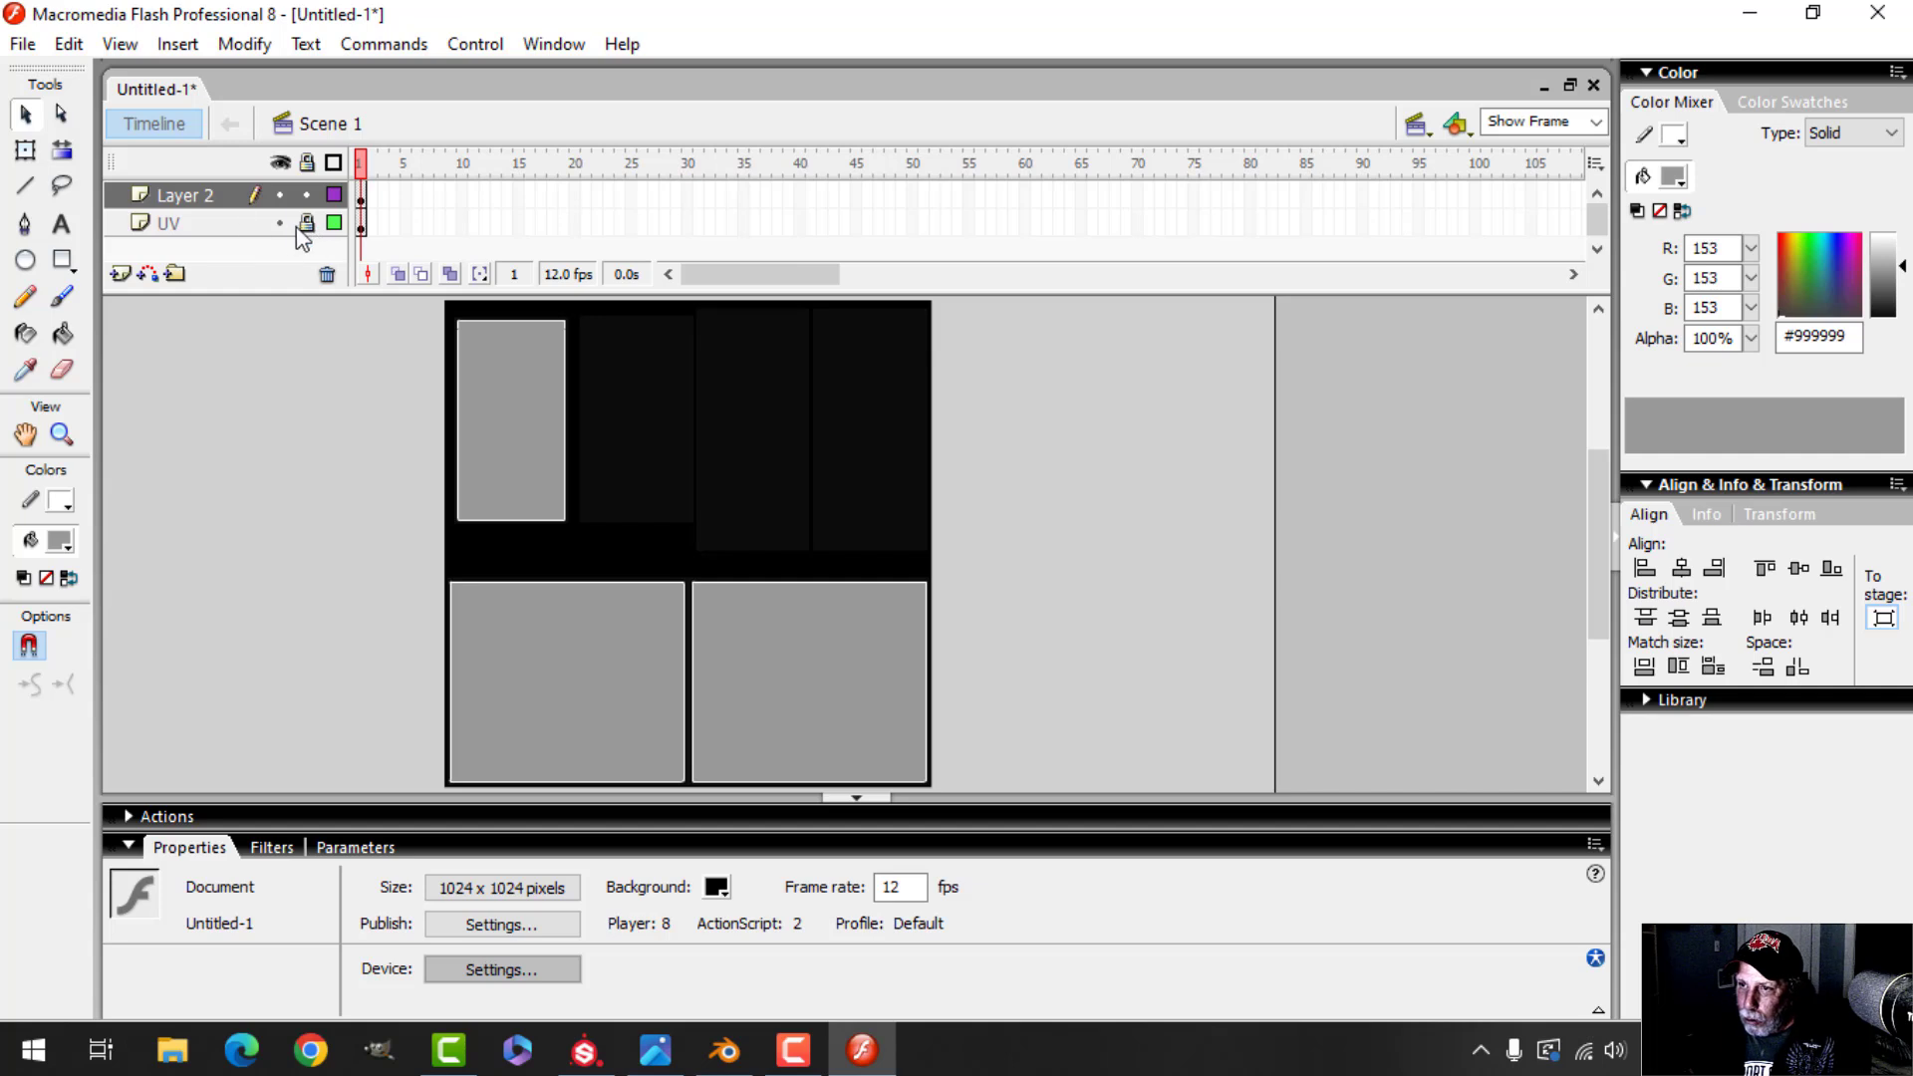
left_click(307, 195)
left_click(121, 273)
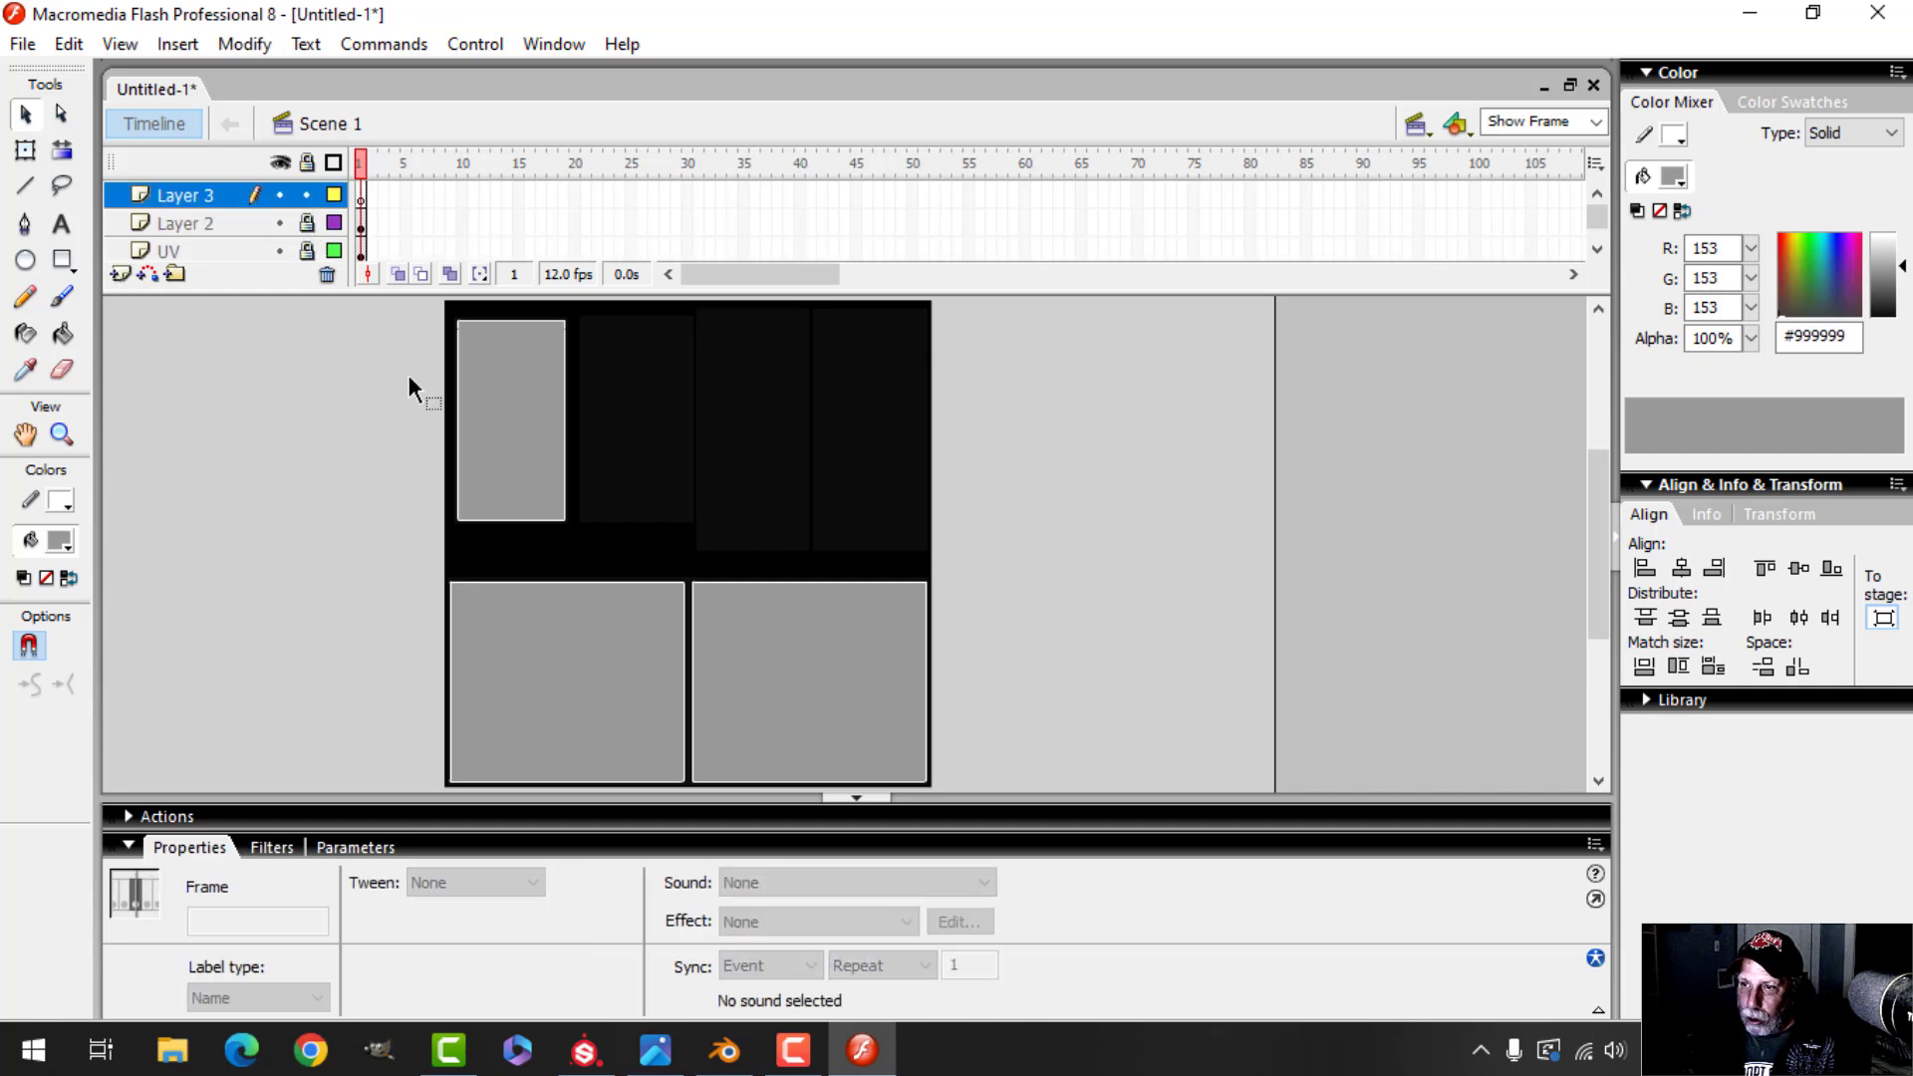
Draw a black-filled circle about 6.5 px wide with a white outline inside the upper-left corner of the first gray rectangle
left_click(26, 260)
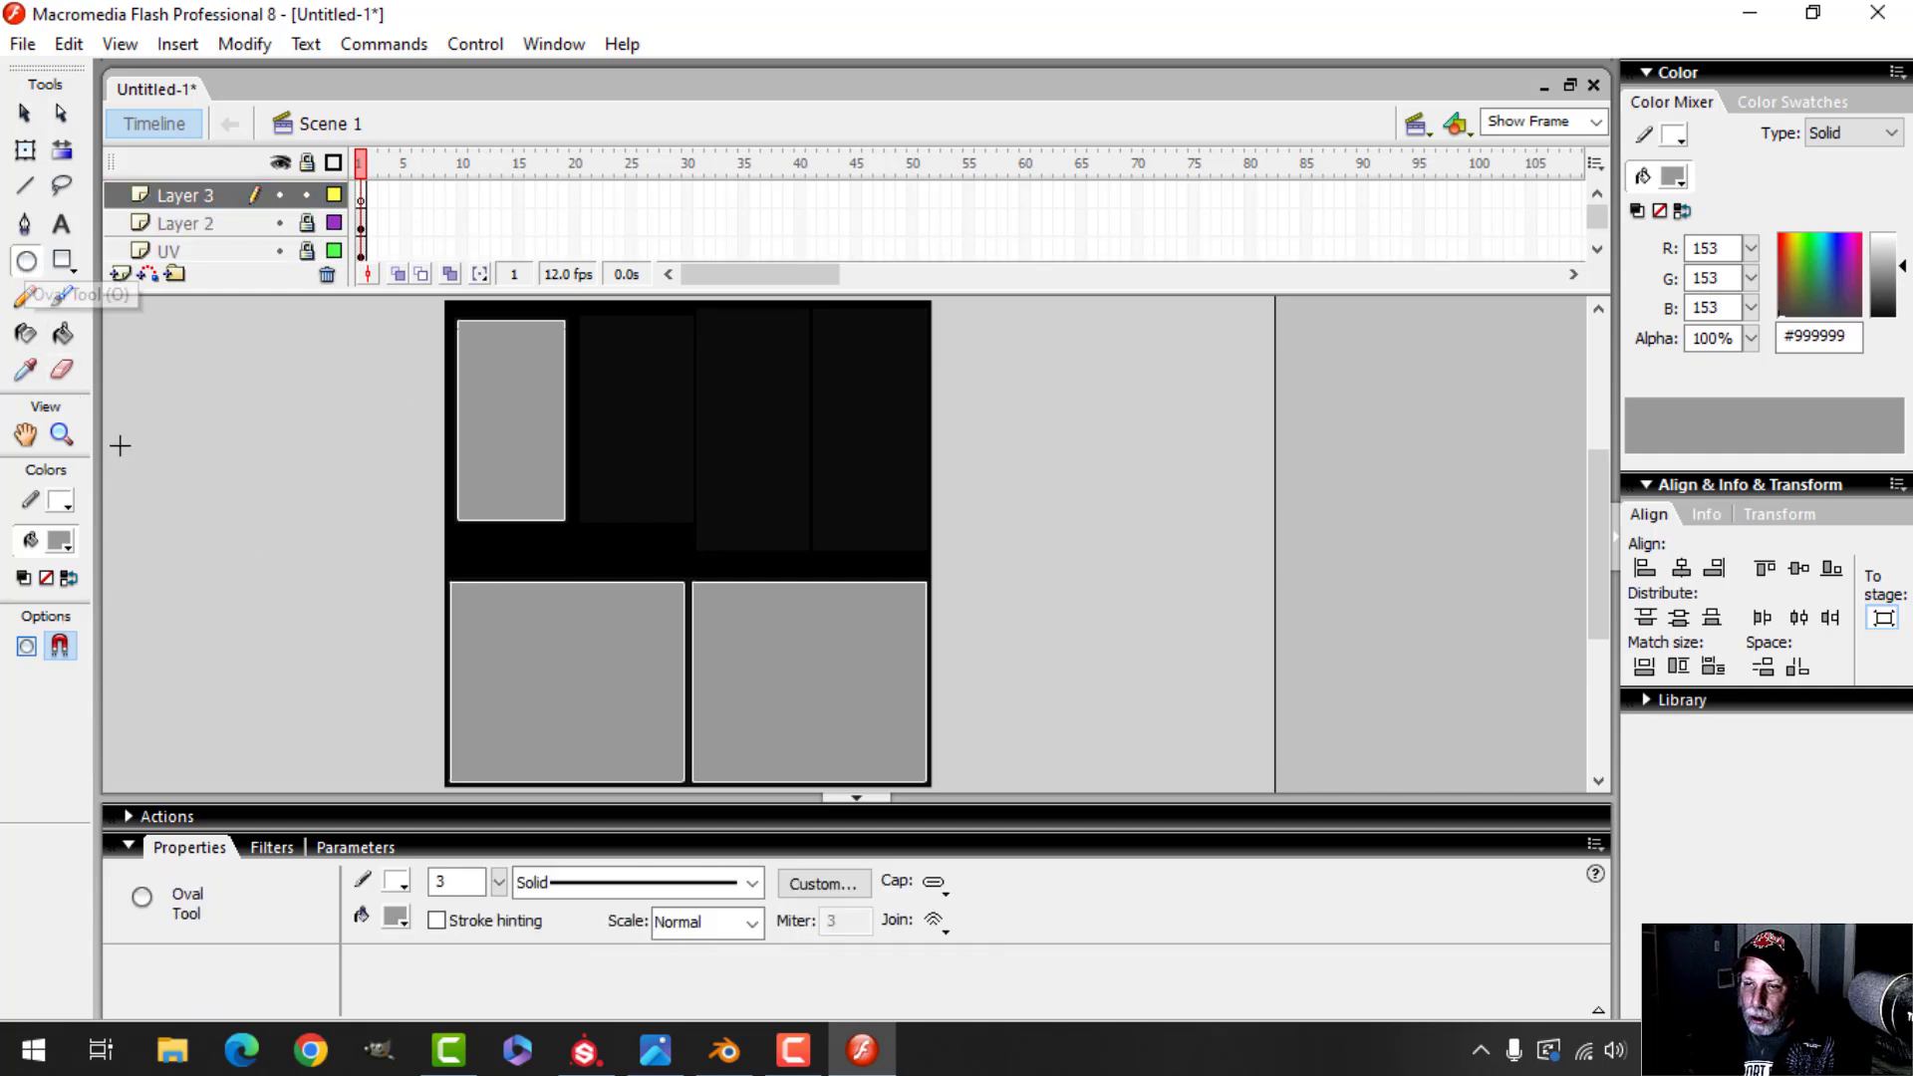
left_click(59, 541)
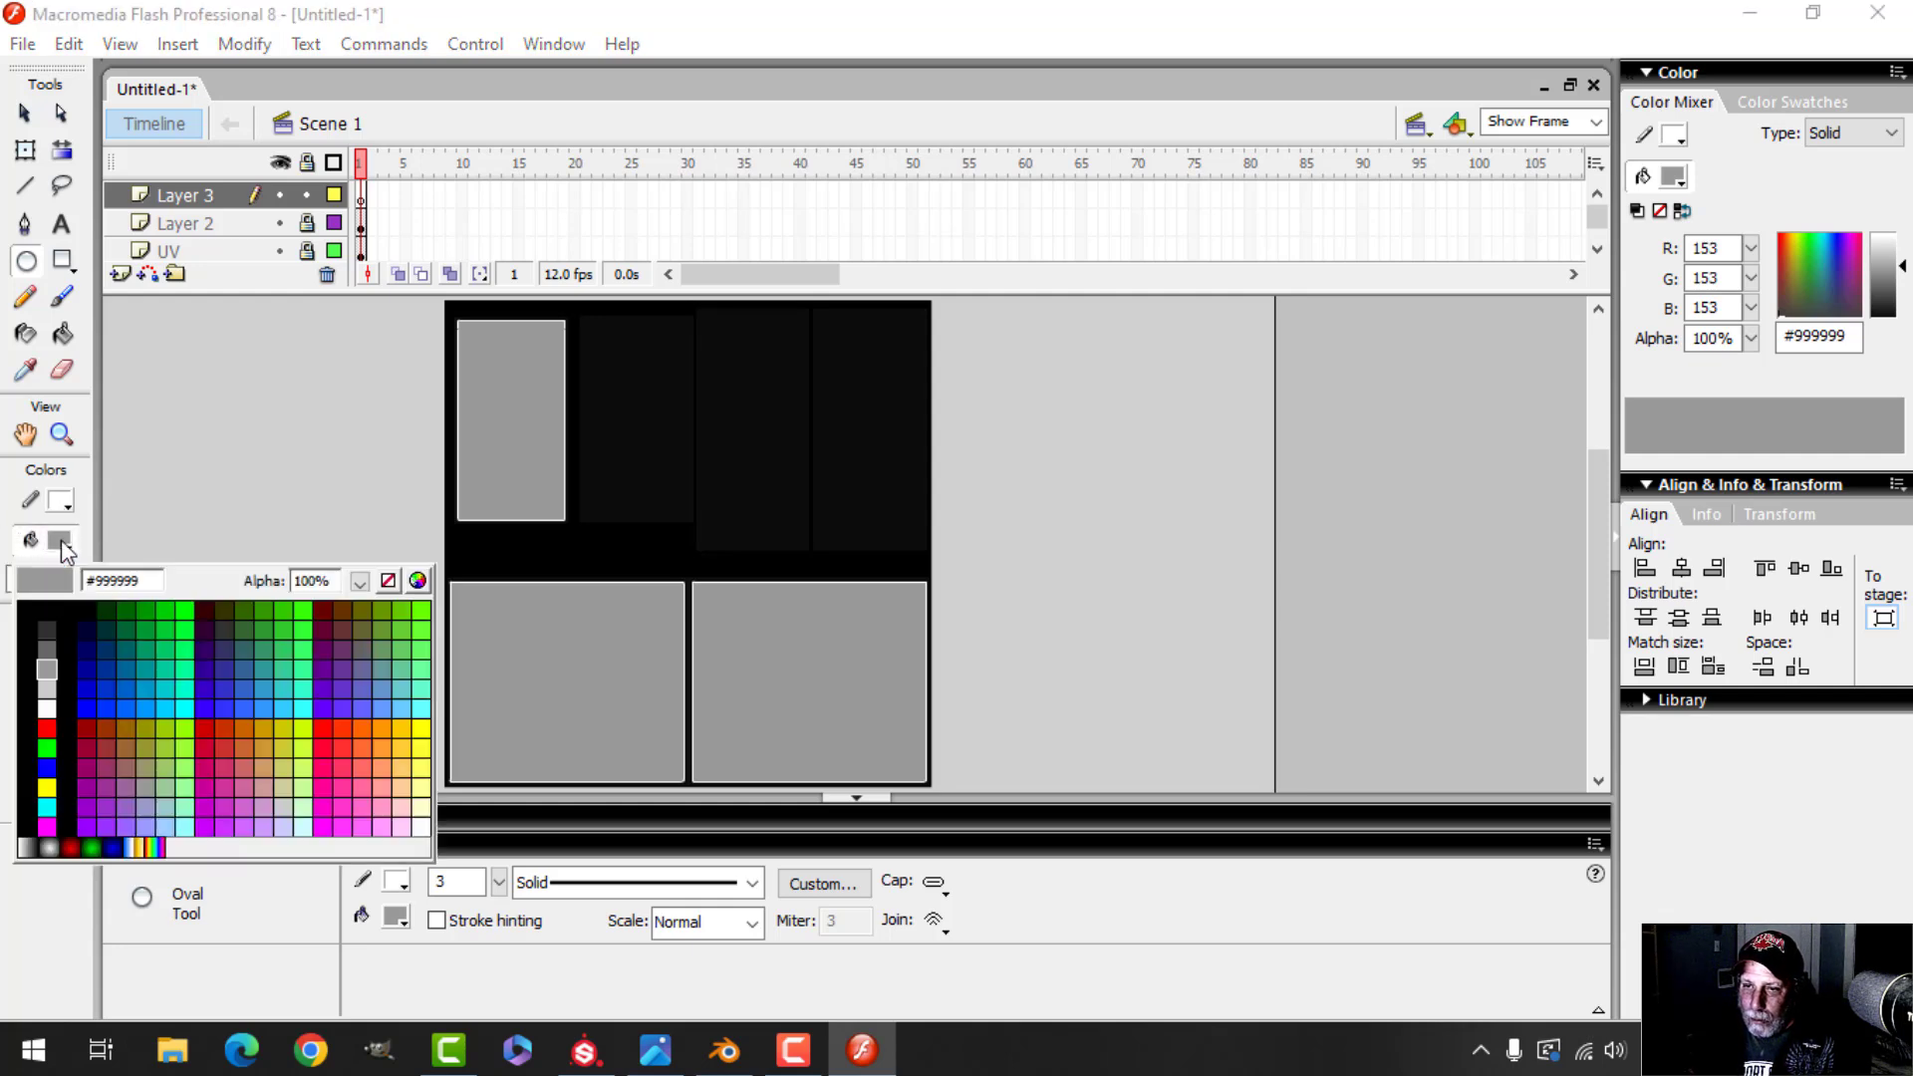
left_click(45, 610)
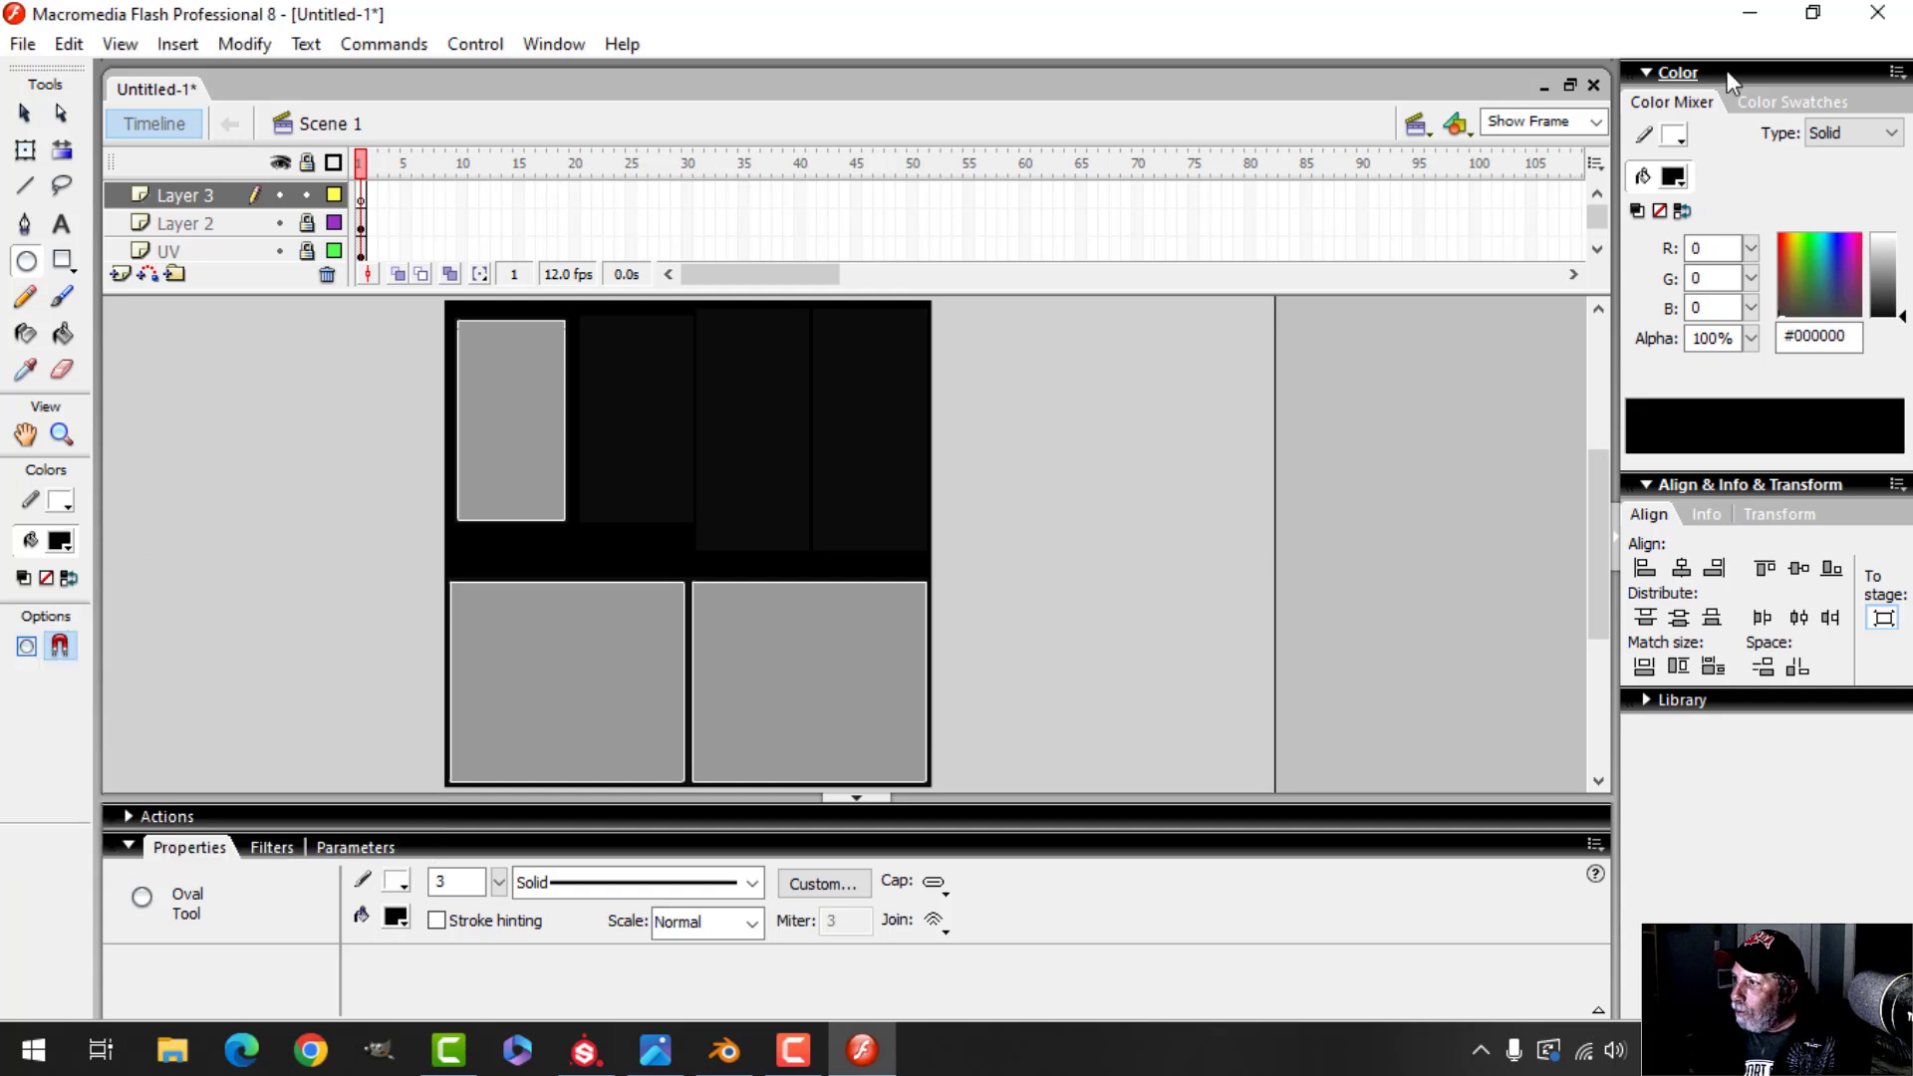
left_click(1597, 122)
left_click(1502, 265)
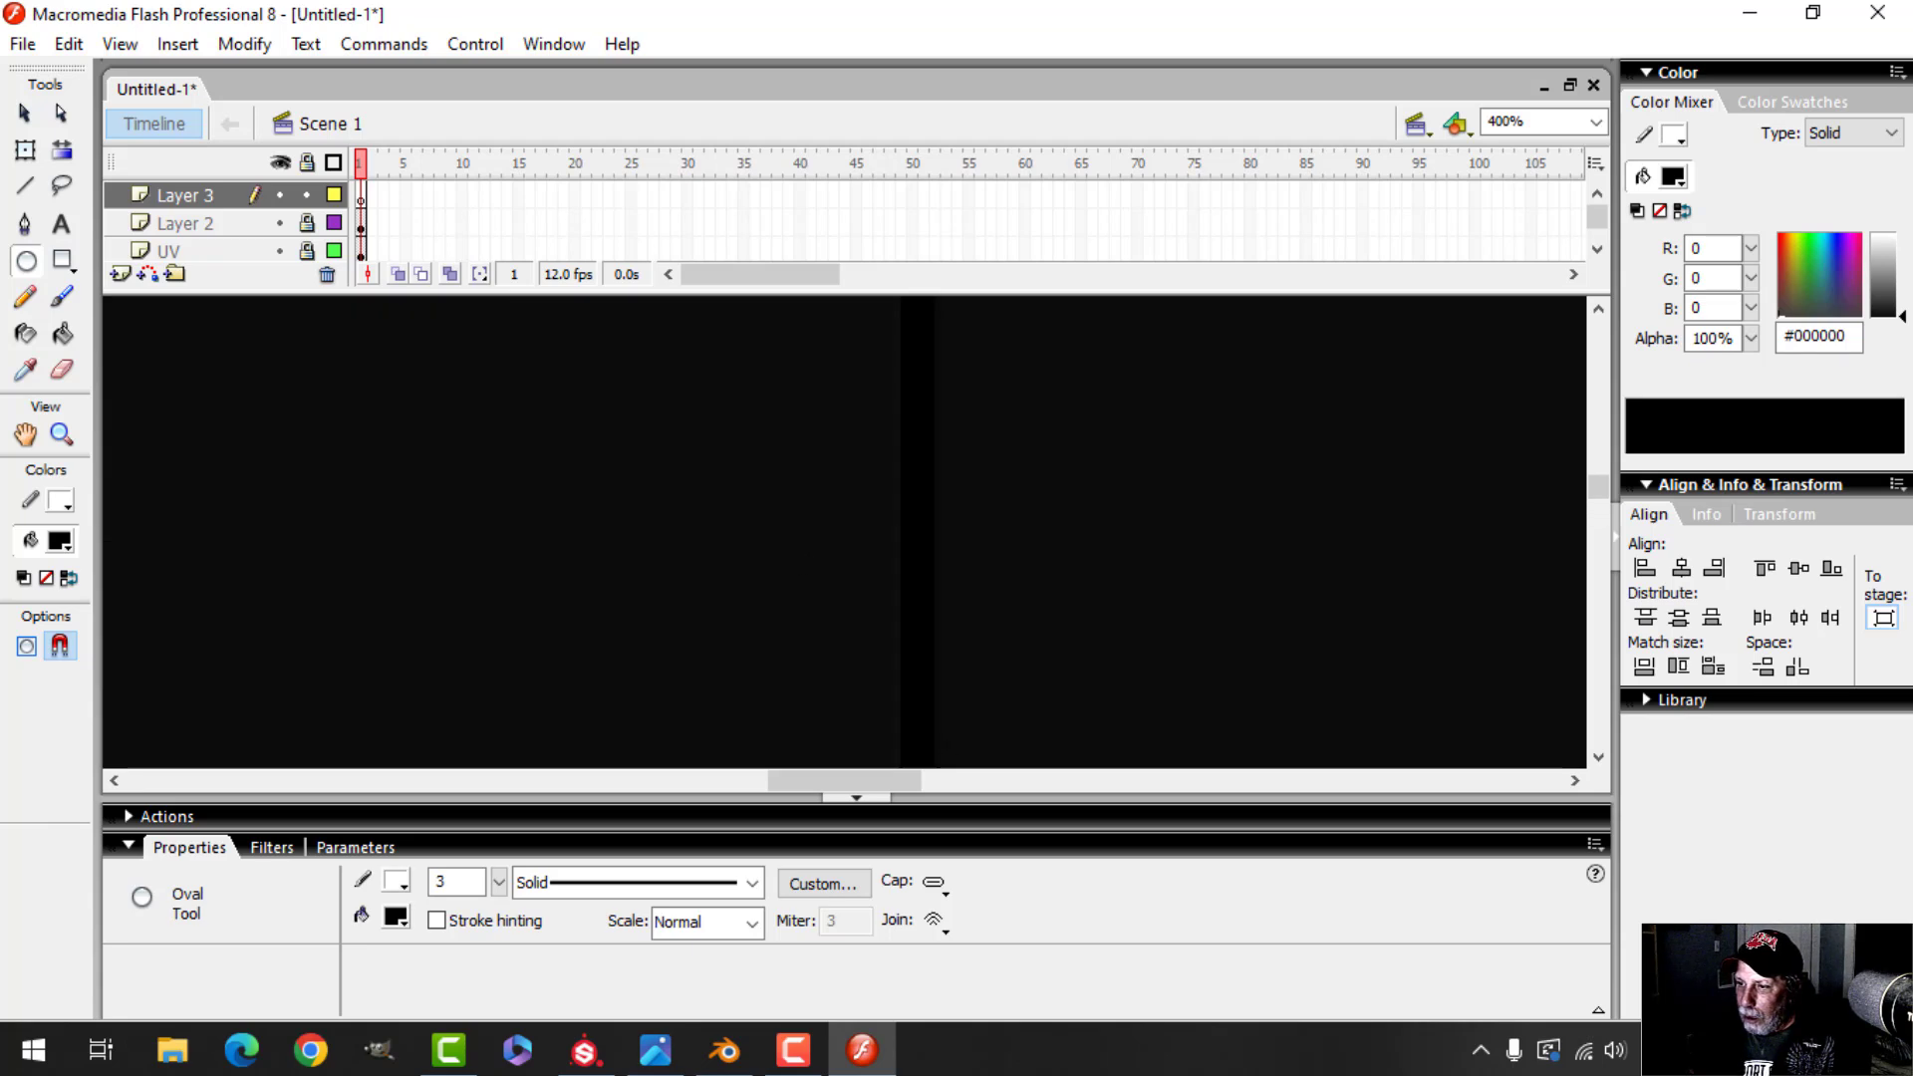
left_click_drag(819, 780, 605, 772)
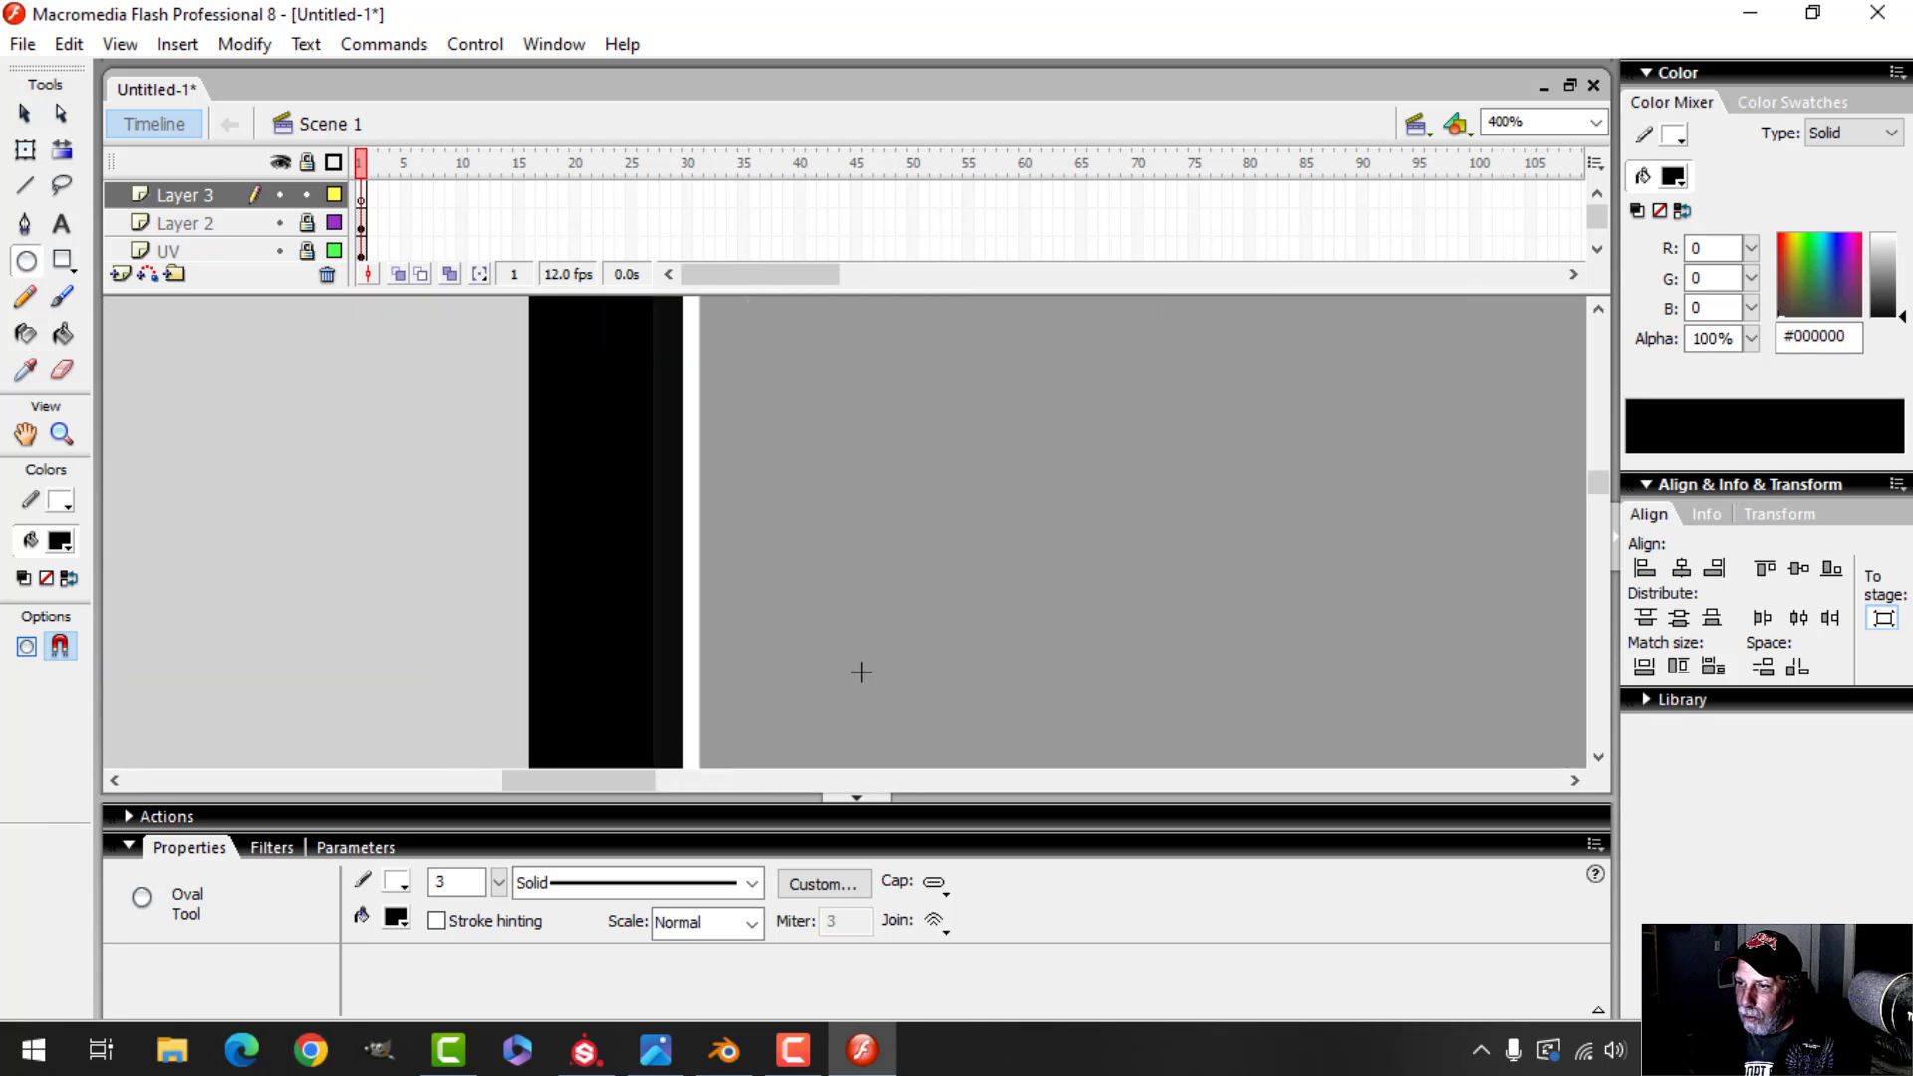
left_click_drag(1597, 483, 1592, 464)
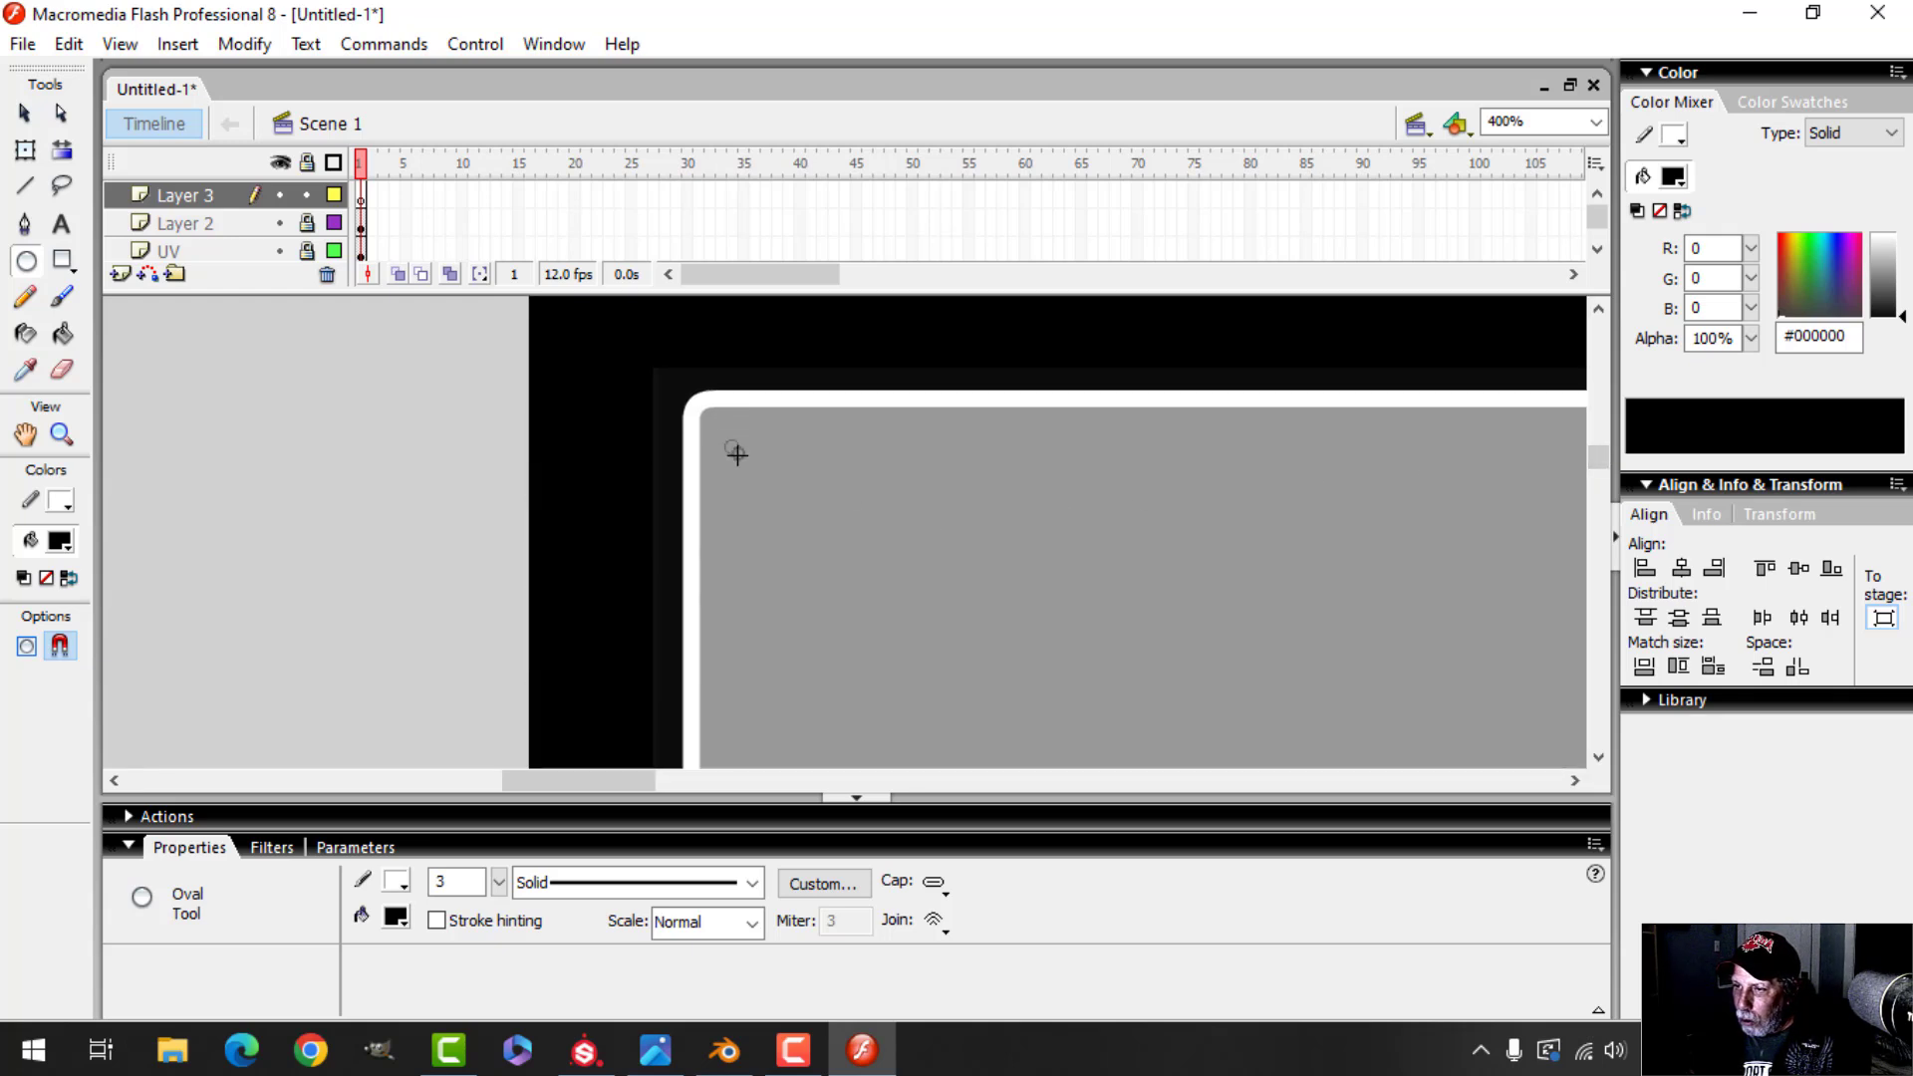
left_click_drag(746, 468, 767, 484)
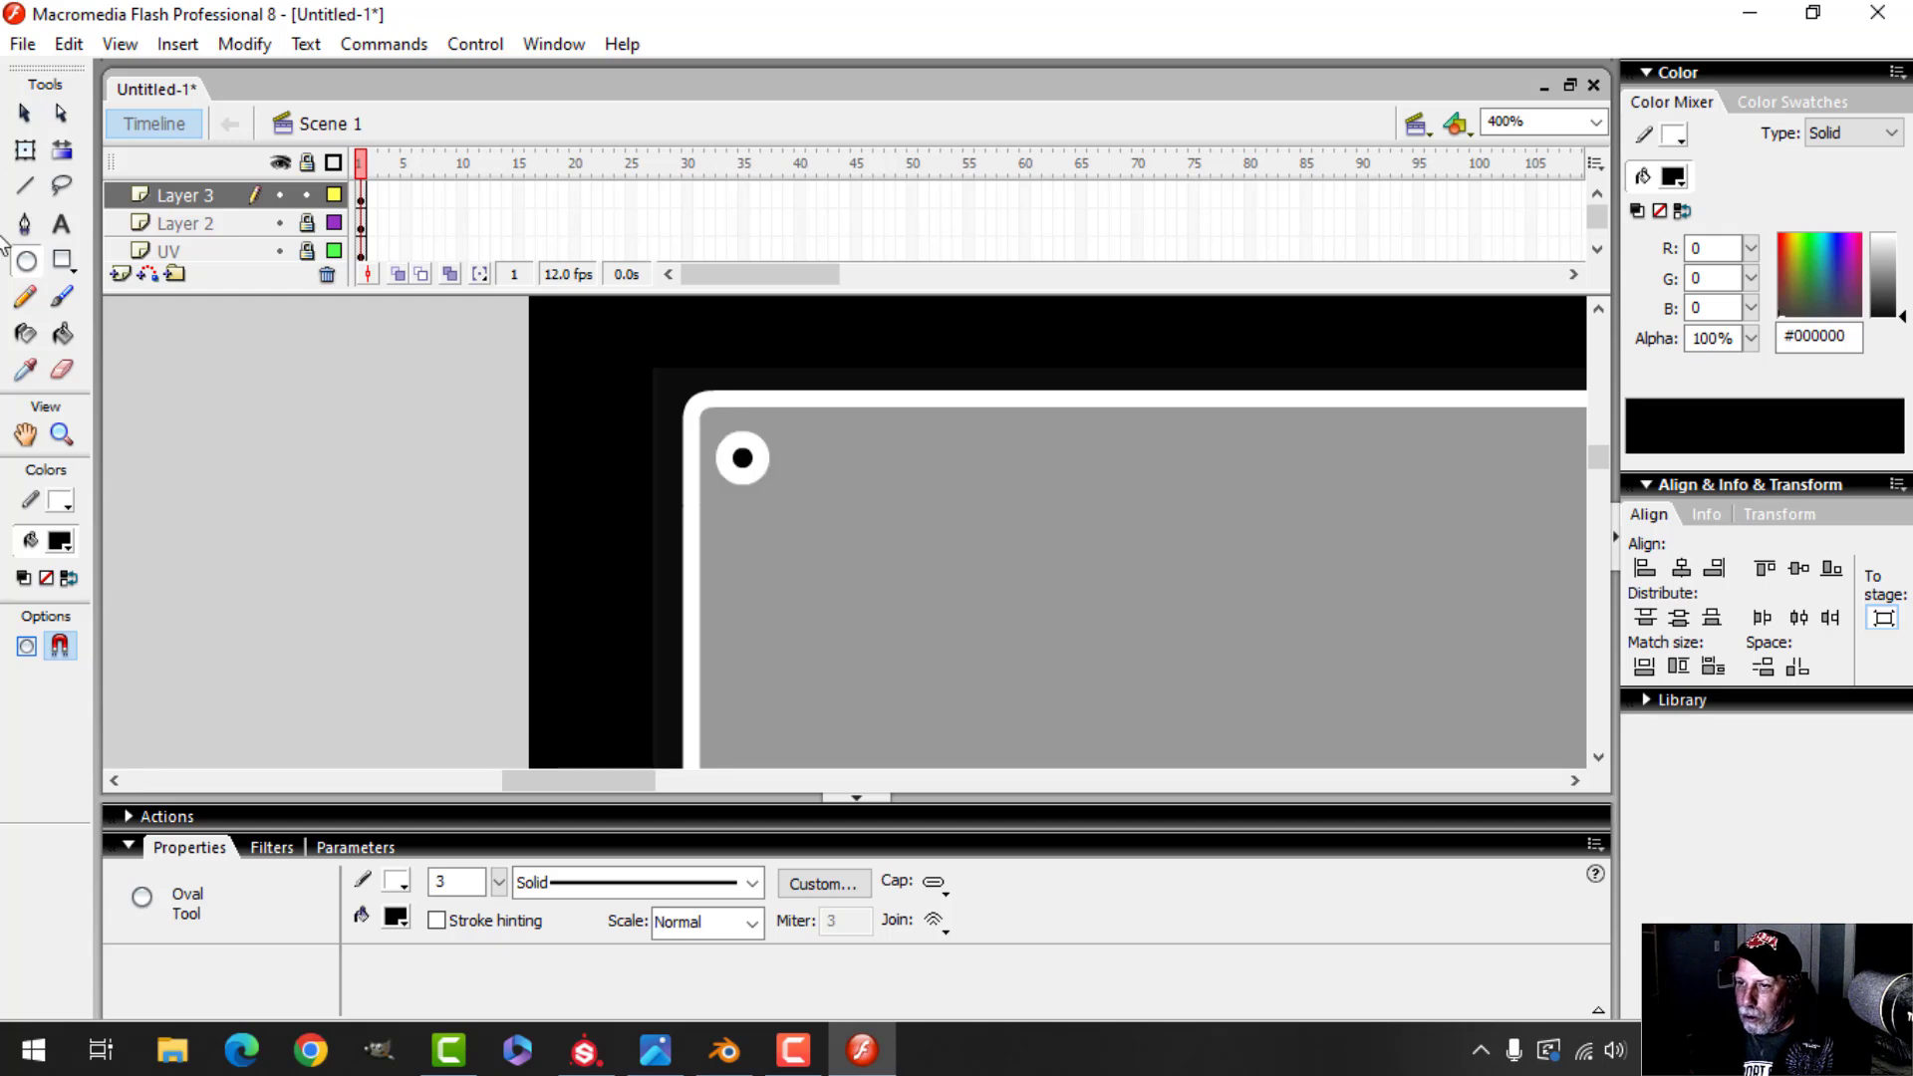
Select the small circle's white outline and set its stroke height to 1
left_click(25, 113)
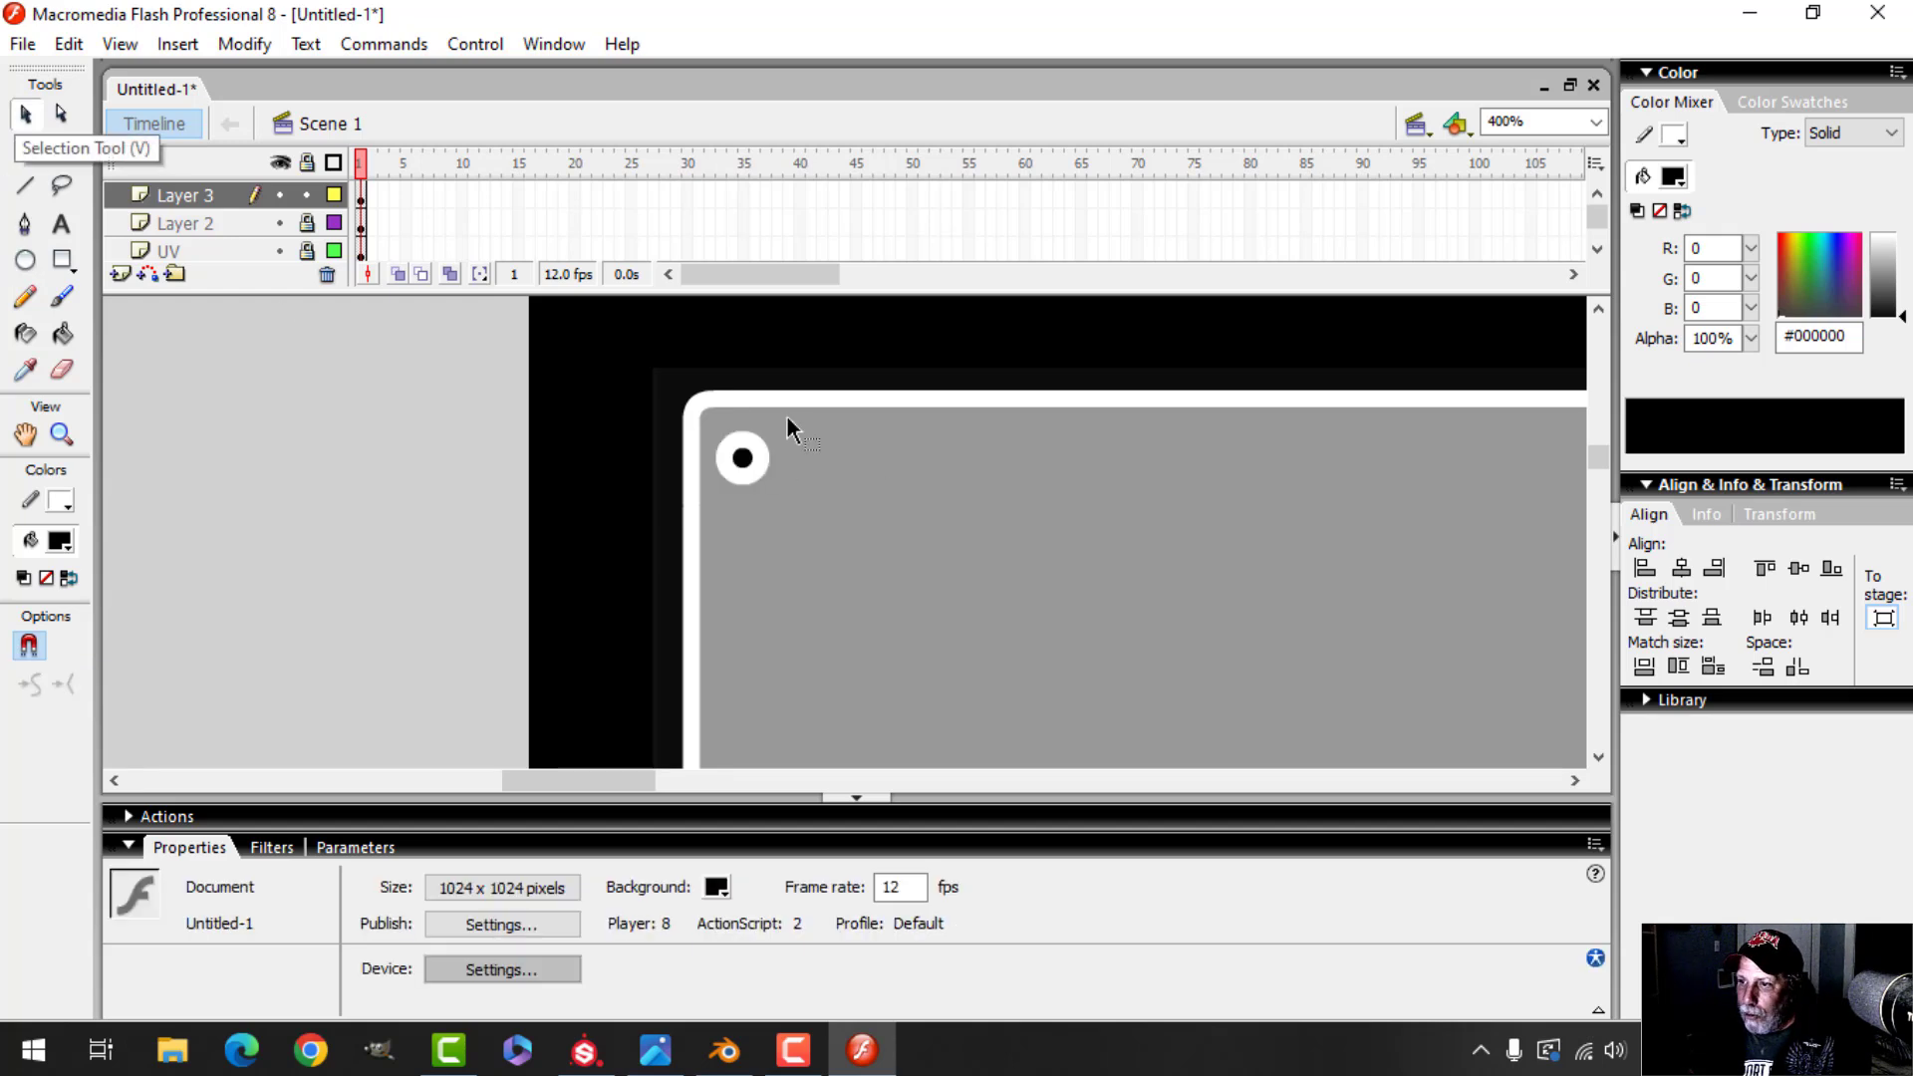
left_click(742, 457)
double_click(476, 880)
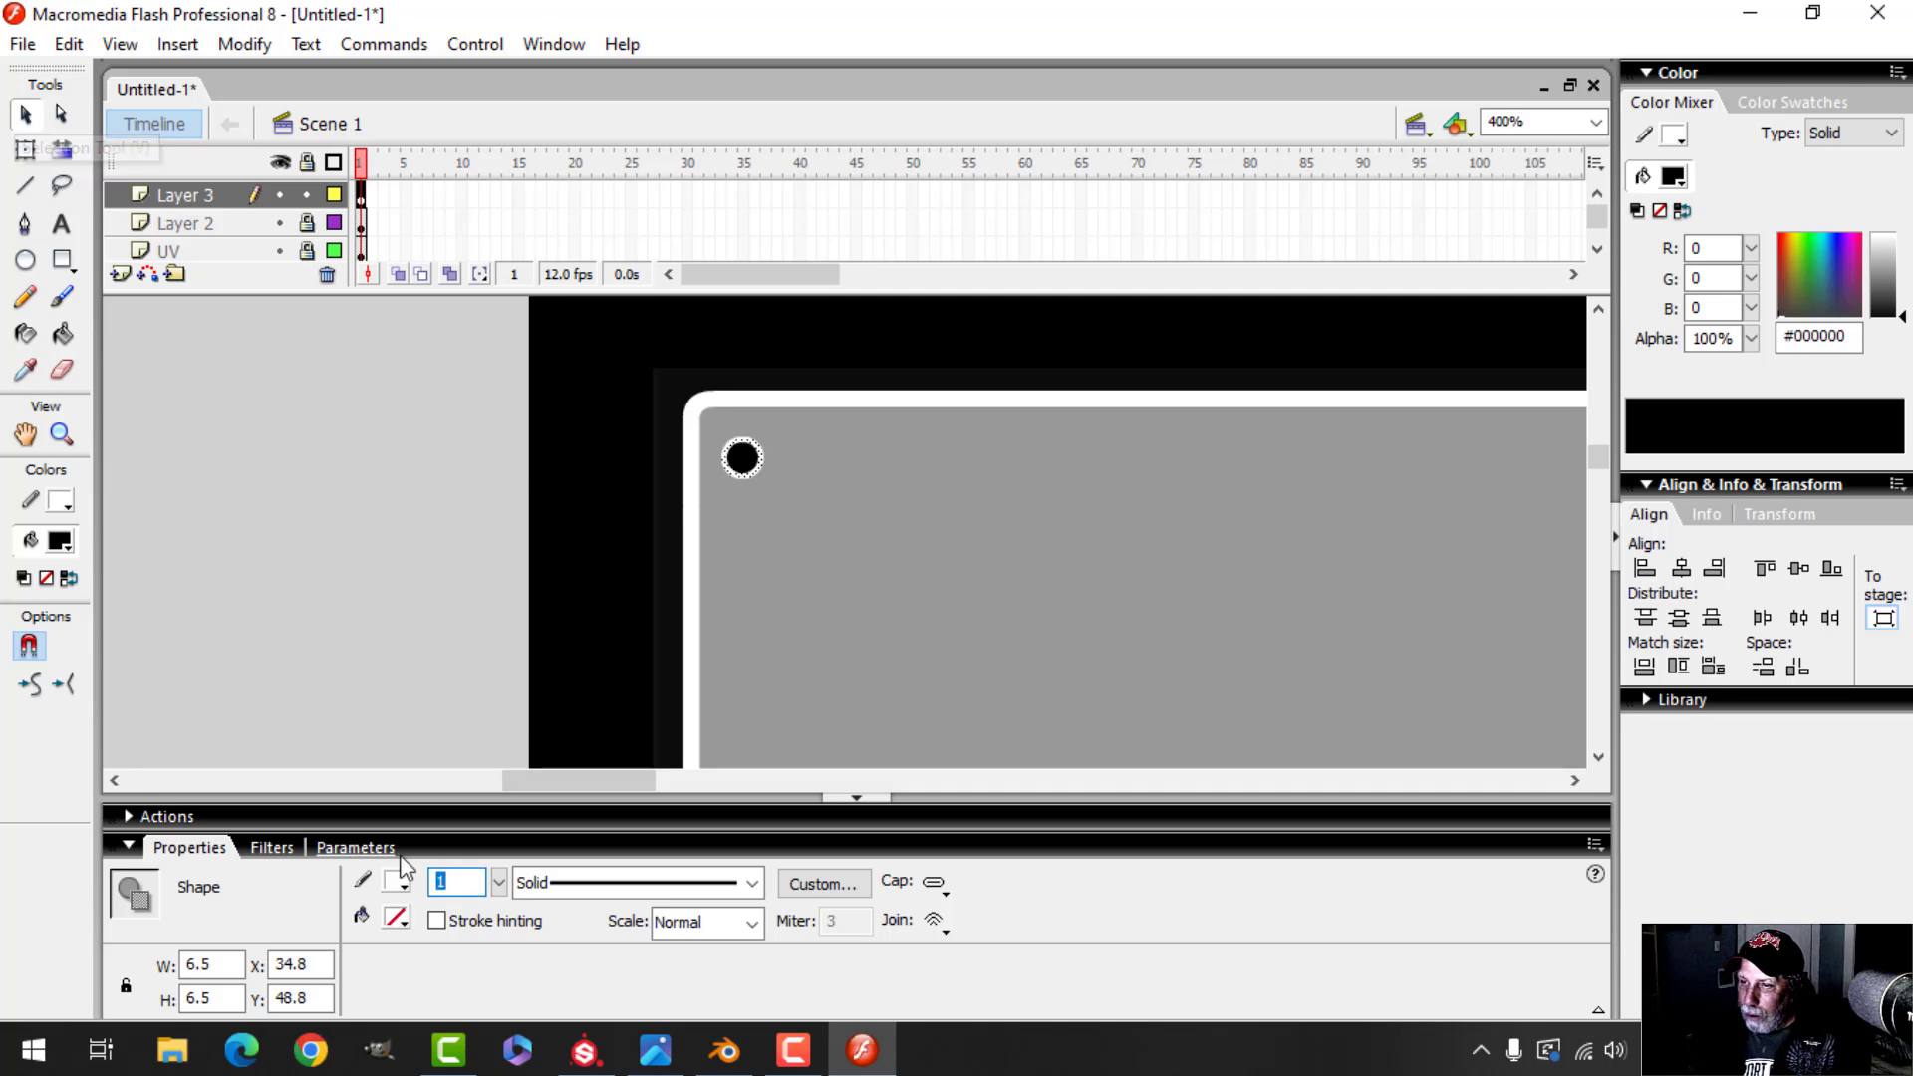
Move the small outlined circle closer to the panel's upper-left corner and place a copy level with it in the upper-right corner
left_click(403, 475)
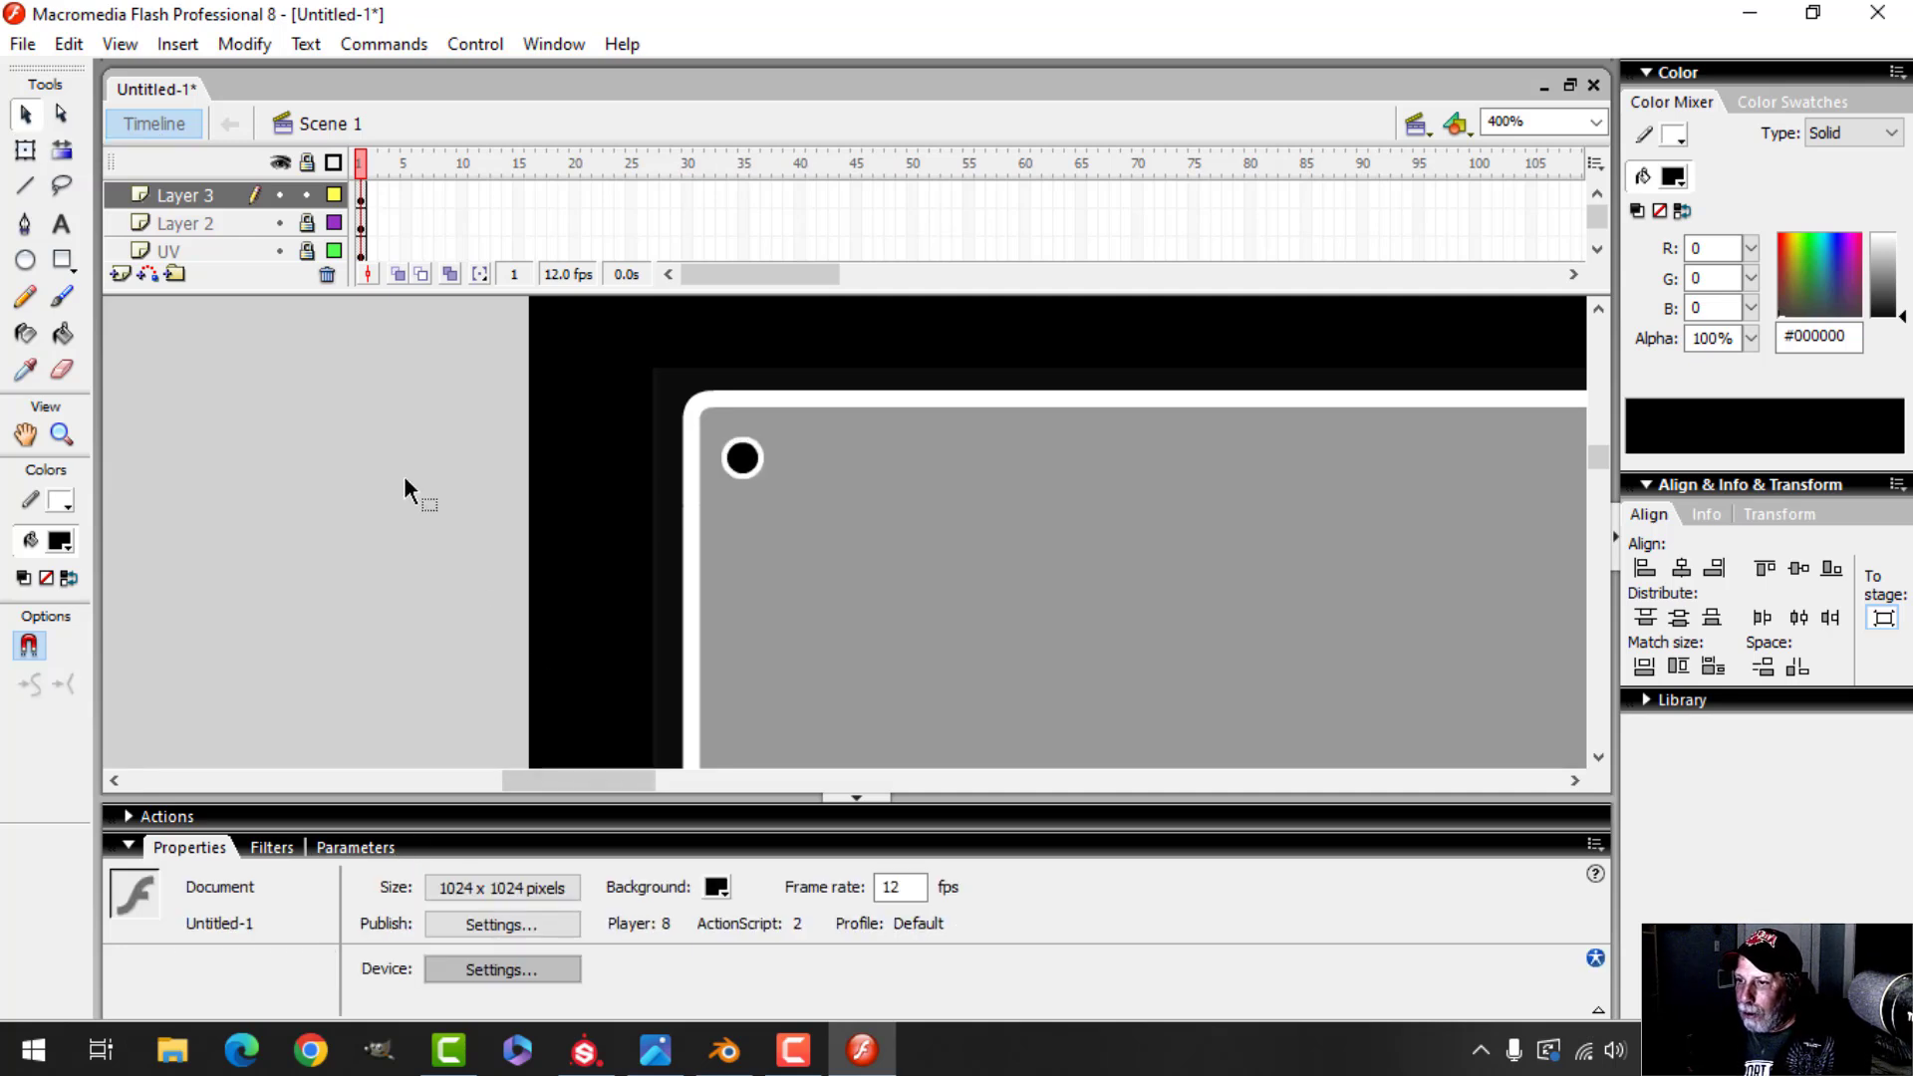
left_click(742, 460)
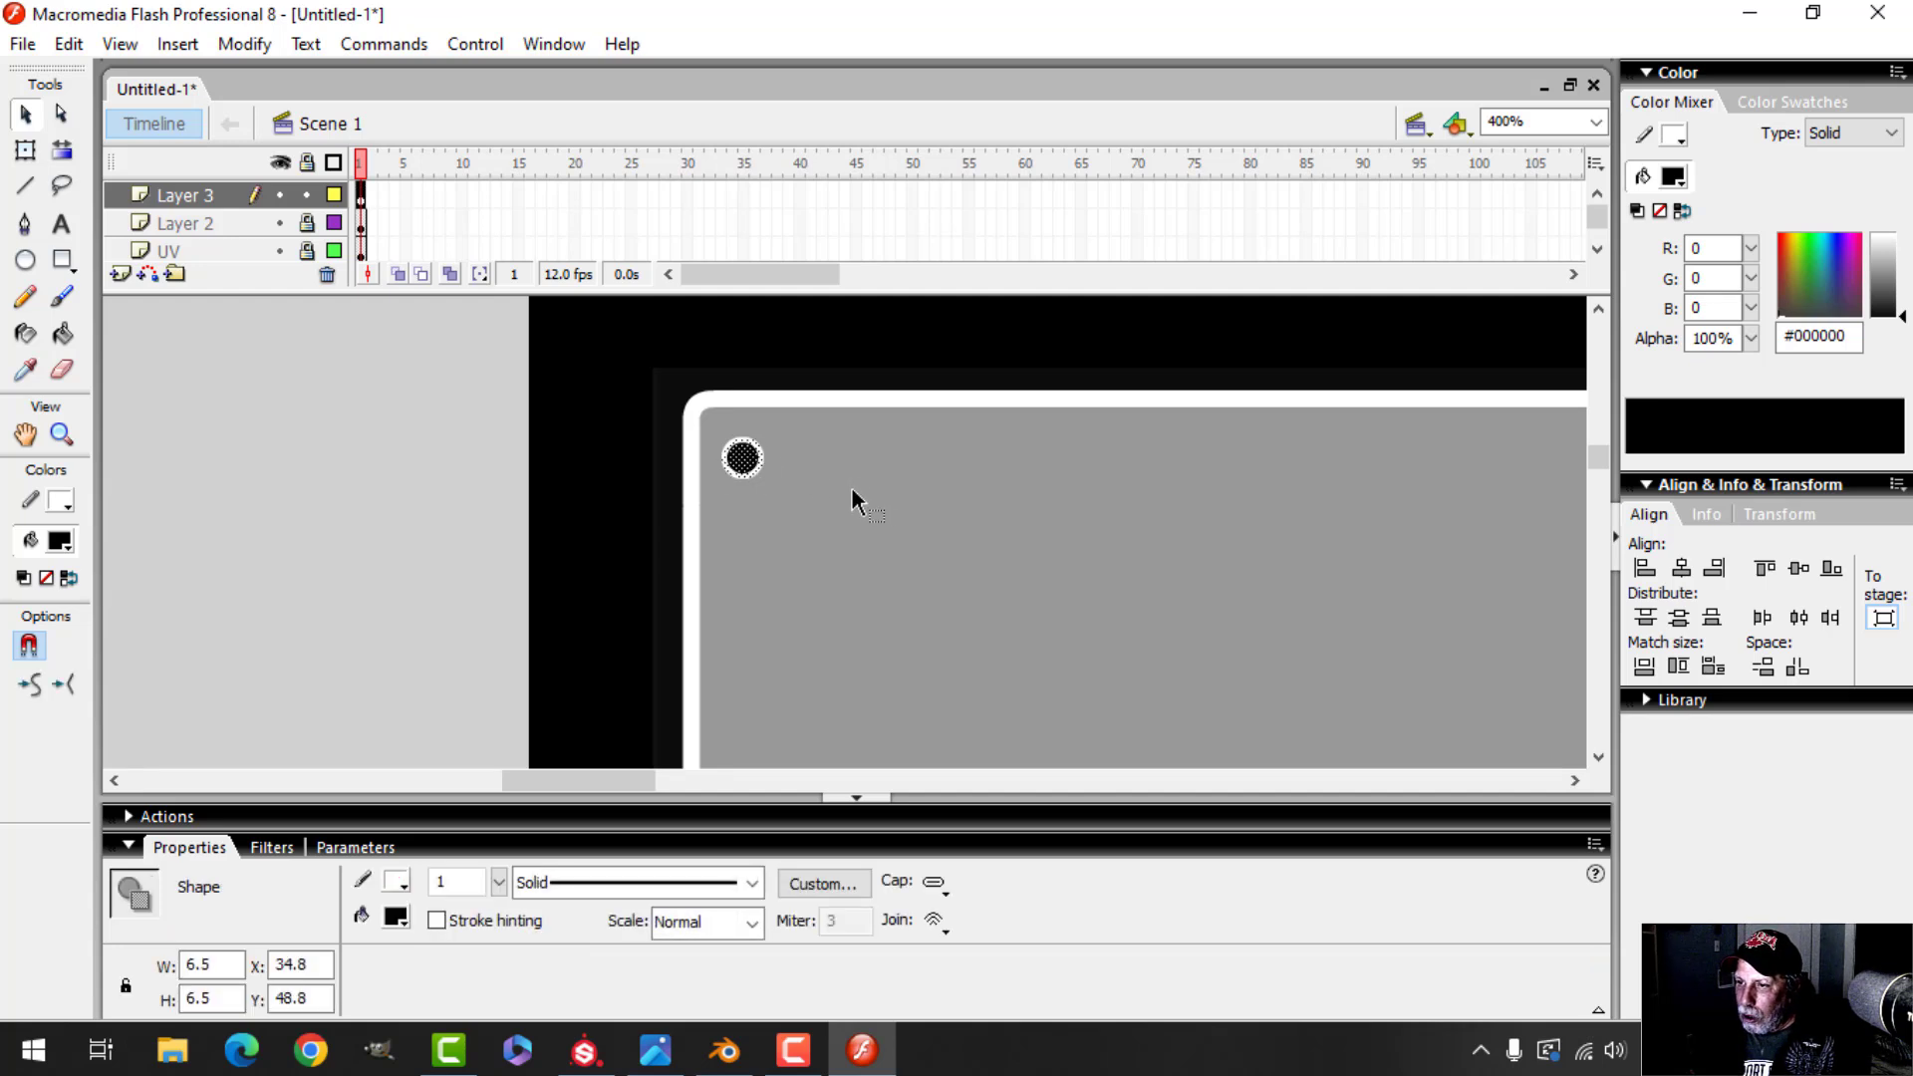
left_click_drag(739, 458, 738, 445)
left_click_drag(606, 781, 653, 781)
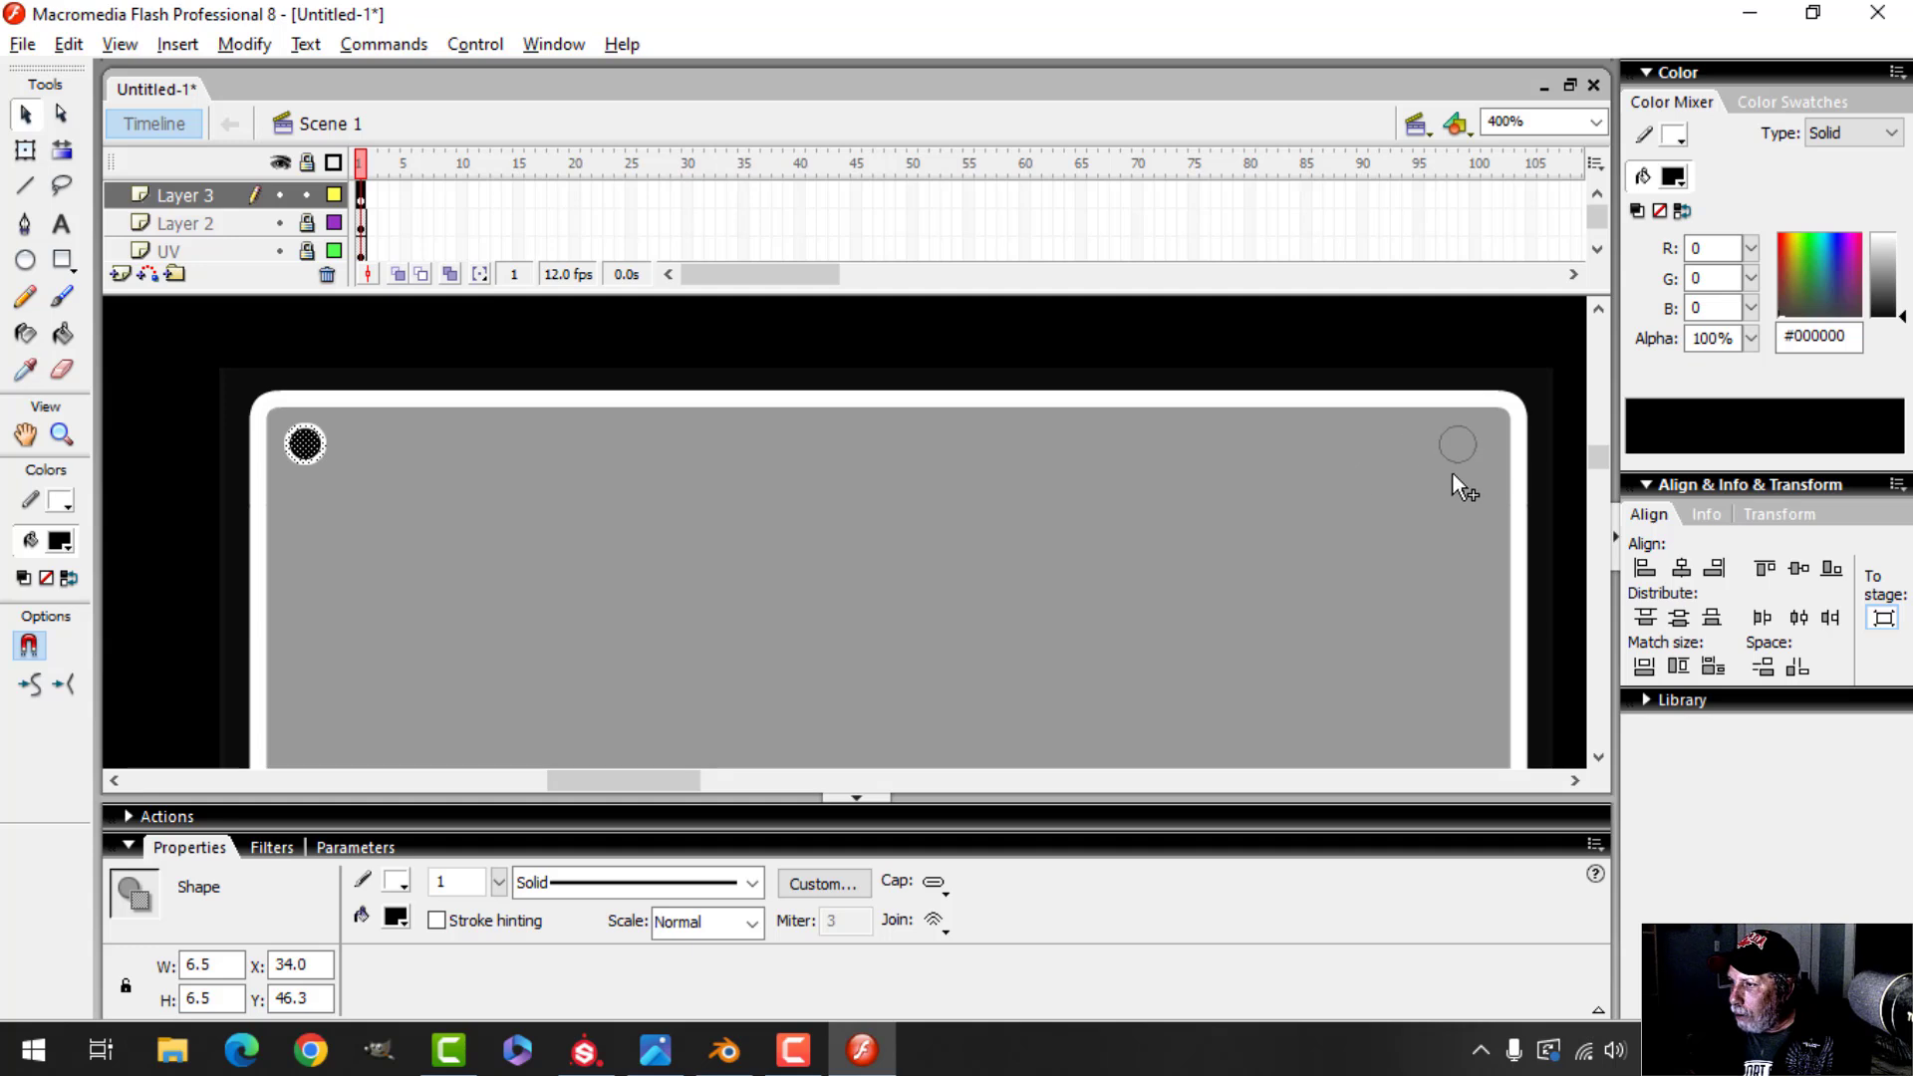
left_click_drag(1473, 474, 1473, 475, "alt")
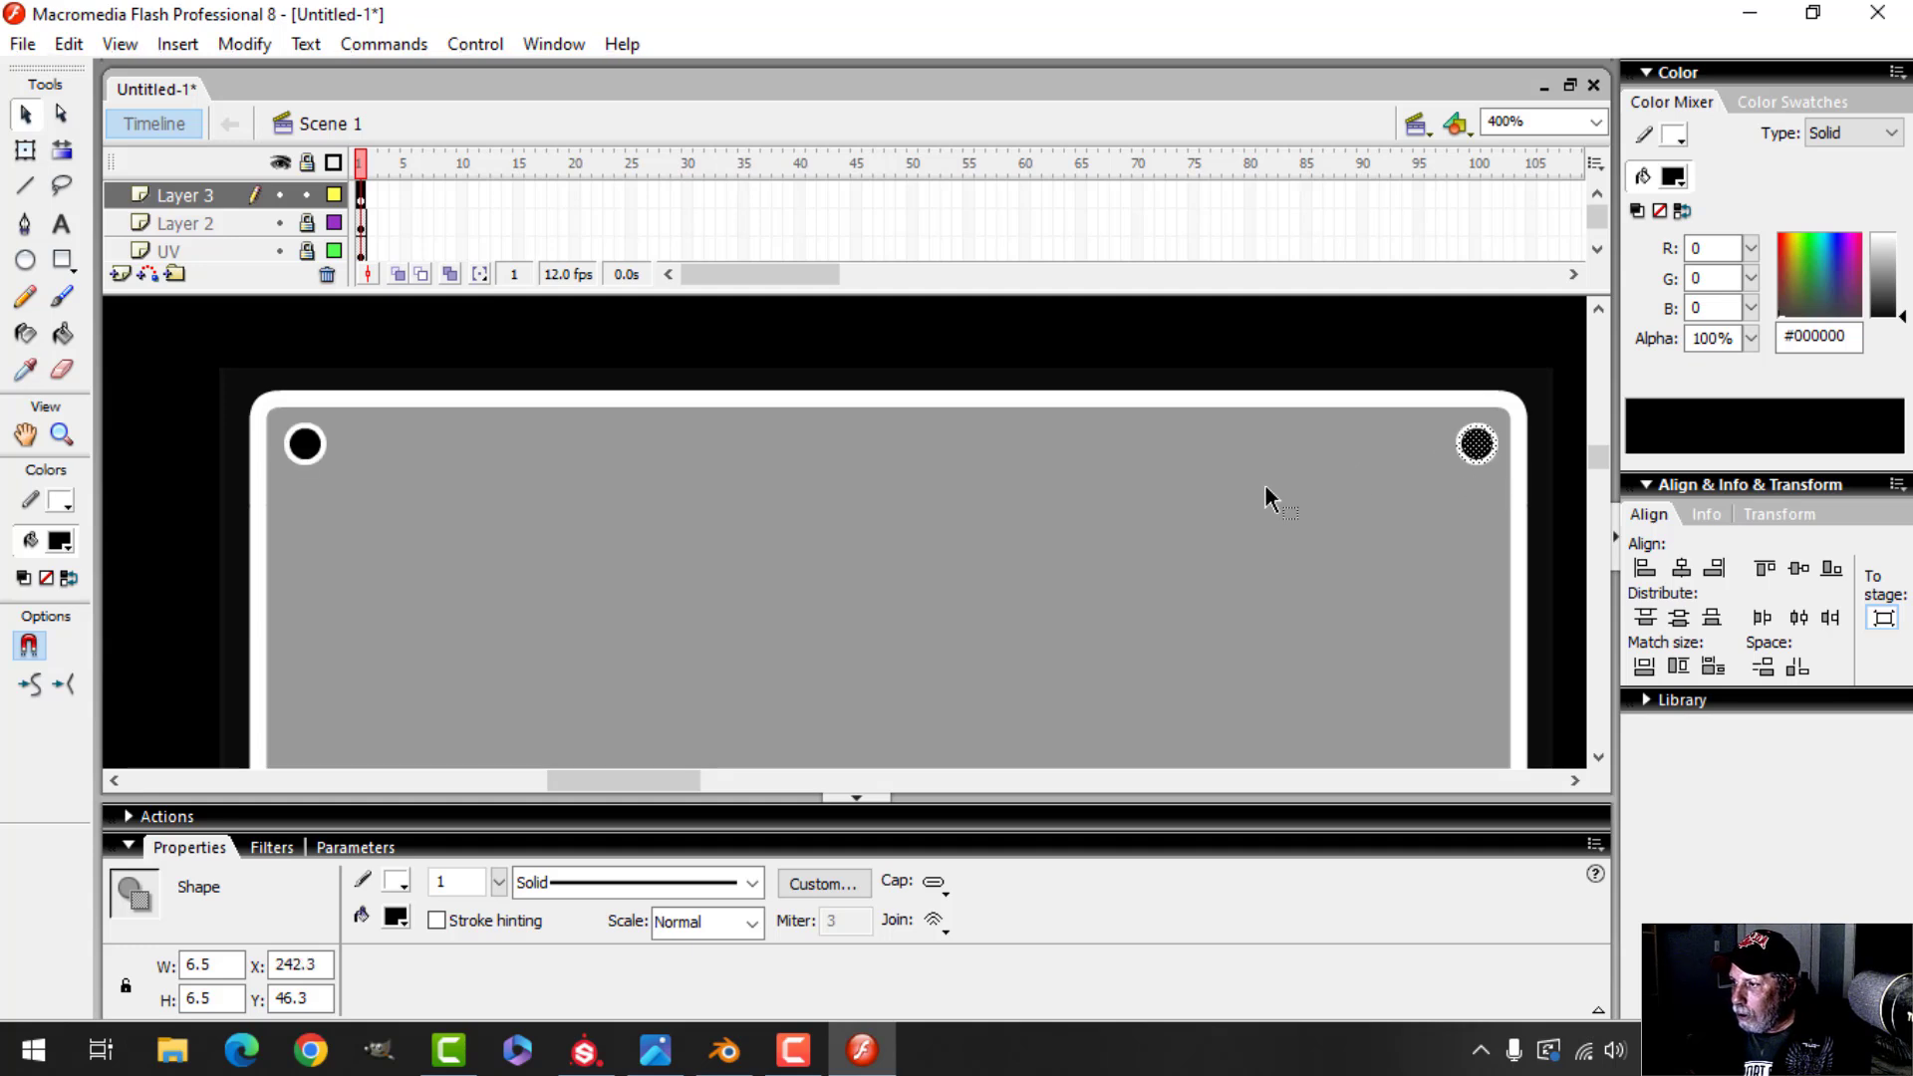
Select both circles on Layer 3, copy them and paste the pair in place
left_click(198, 193)
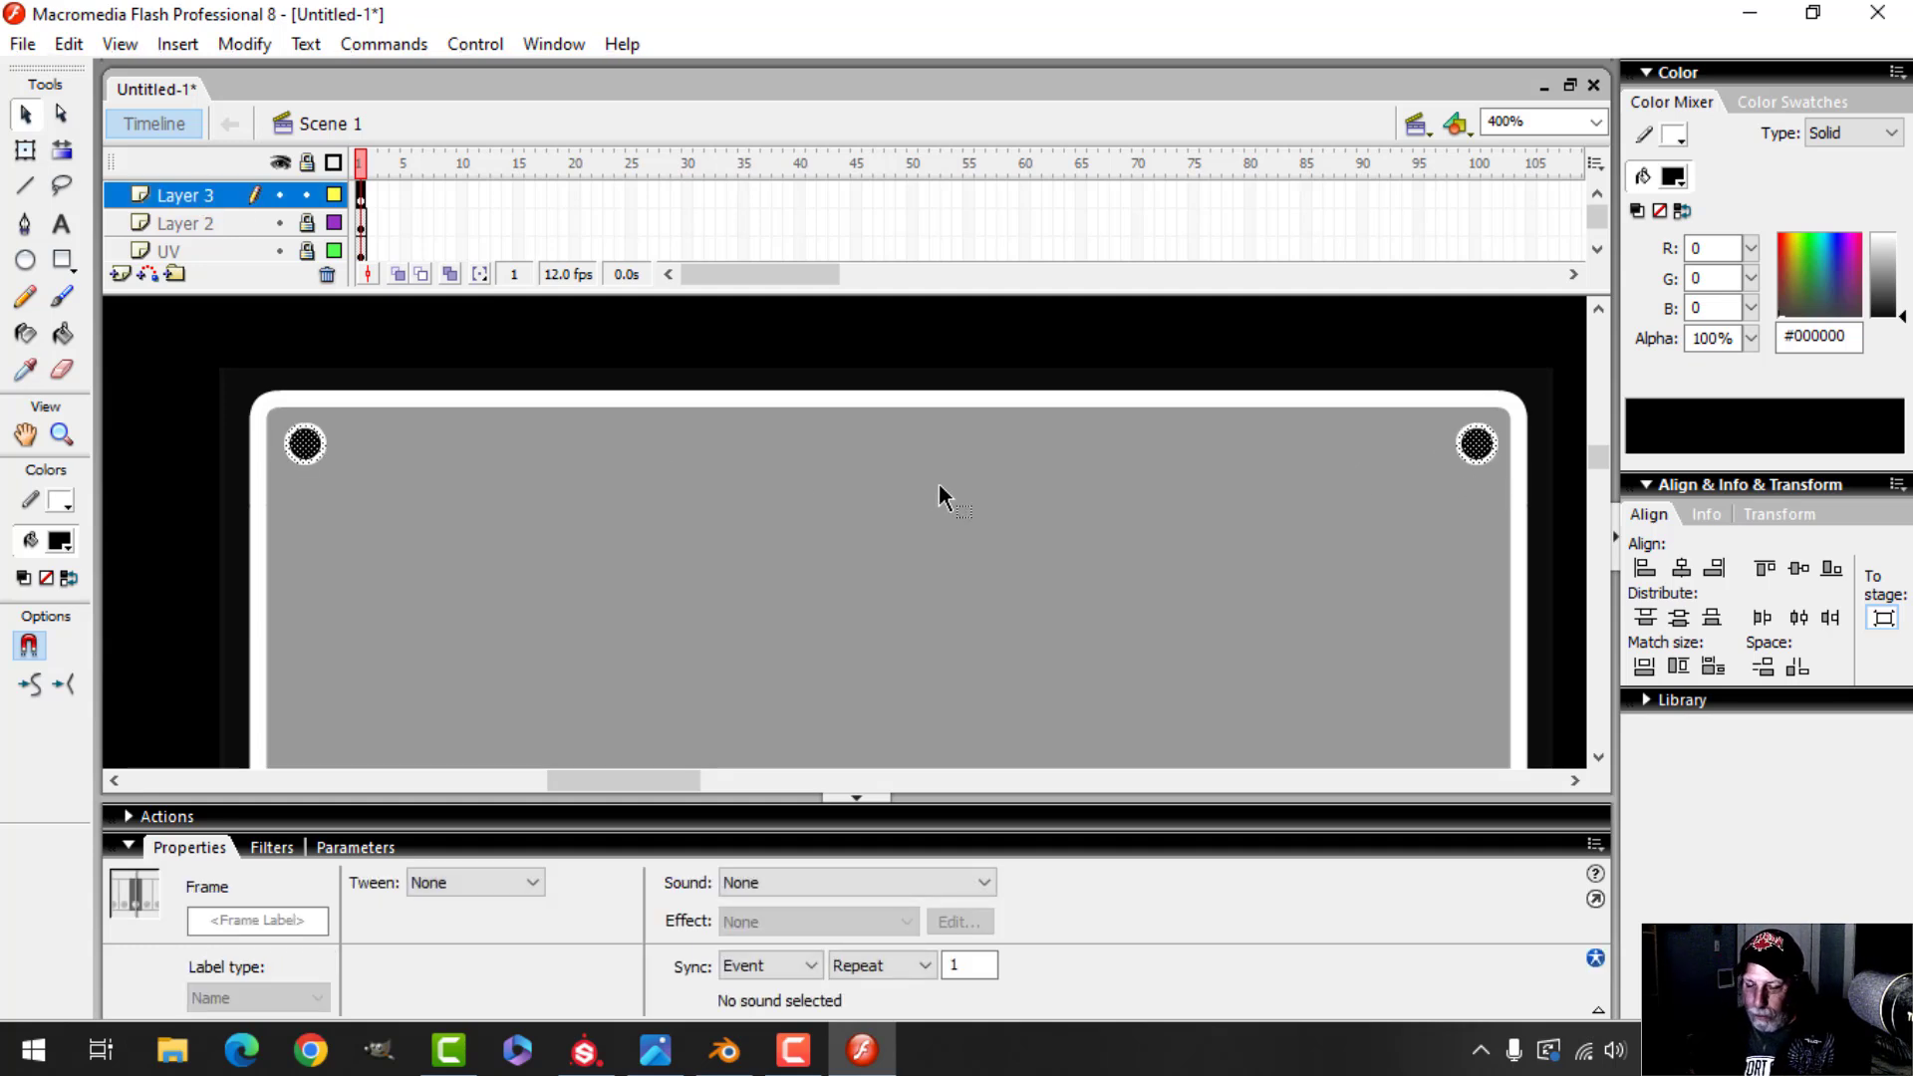
left_click(69, 44)
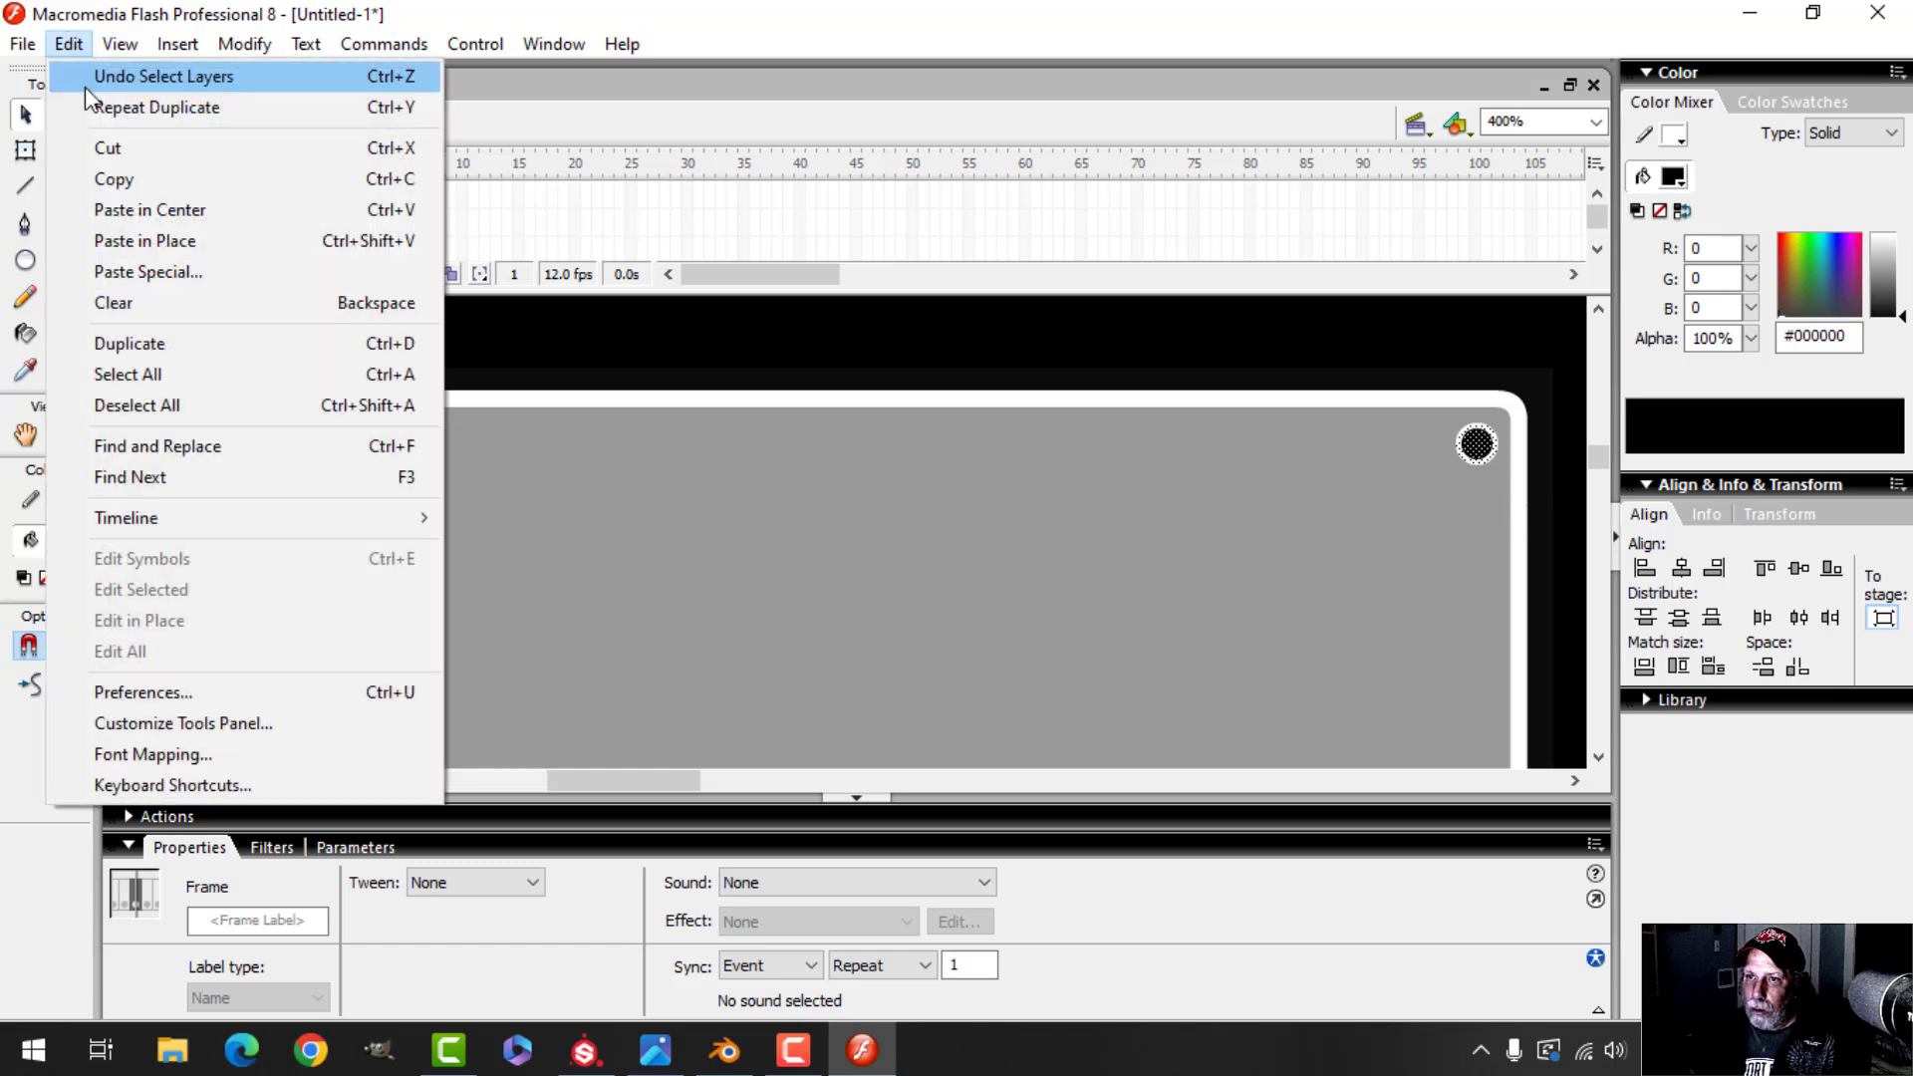
left_click(113, 179)
left_click(69, 44)
left_click(145, 240)
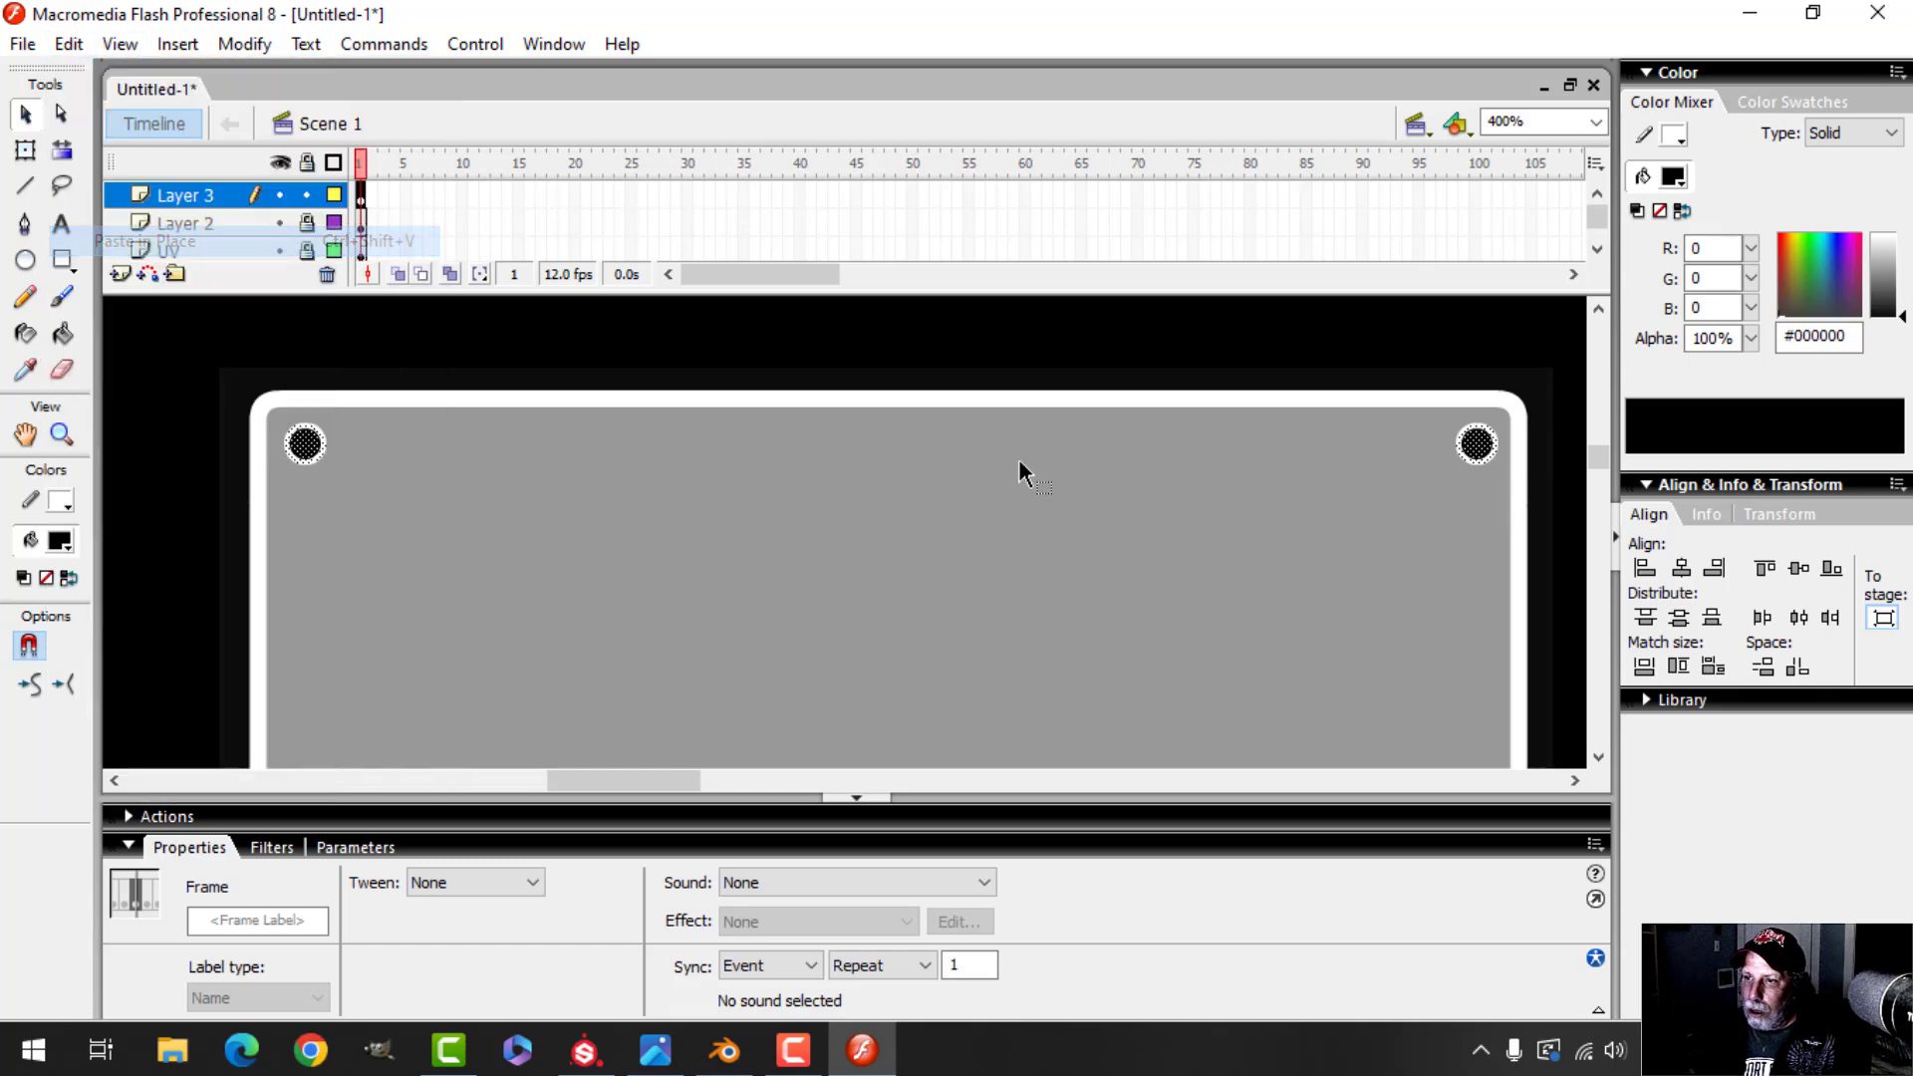
Move the pasted pair of circles straight down to the panel's lower corners, at about Y 451.5
key("shift+Down")
key("shift+Down")
key("shift+Down")
key("shift+Down")
key("shift+Down")
key("shift+Down")
key("shift+Down")
key("shift+Down")
key("shift+Down")
key("shift+Down")
key("shift+Down")
key("shift+Down")
key("shift+Down")
key("shift+Down")
key("shift+Down")
key("shift+Down")
key("shift+Down")
key("shift+Down")
key("shift+Down")
key("shift+Down")
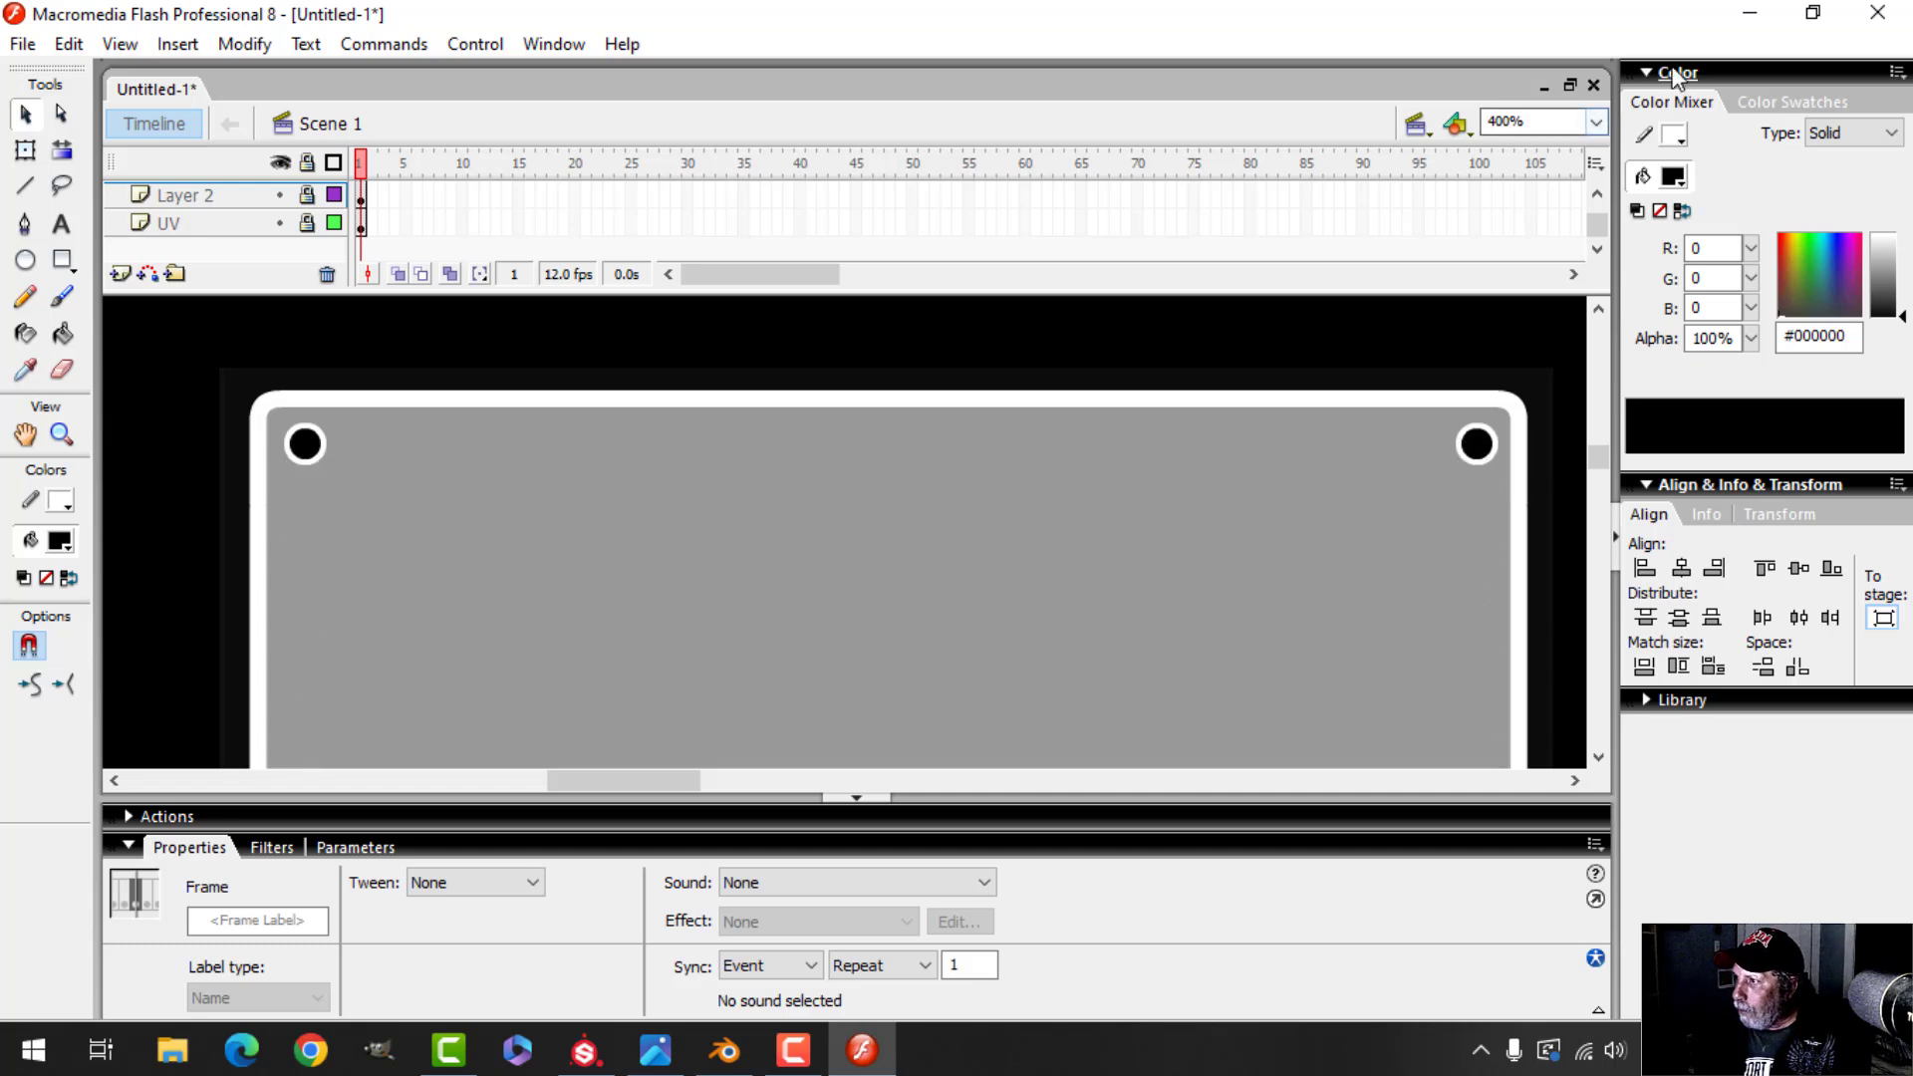
left_click(1595, 122)
left_click(1555, 231)
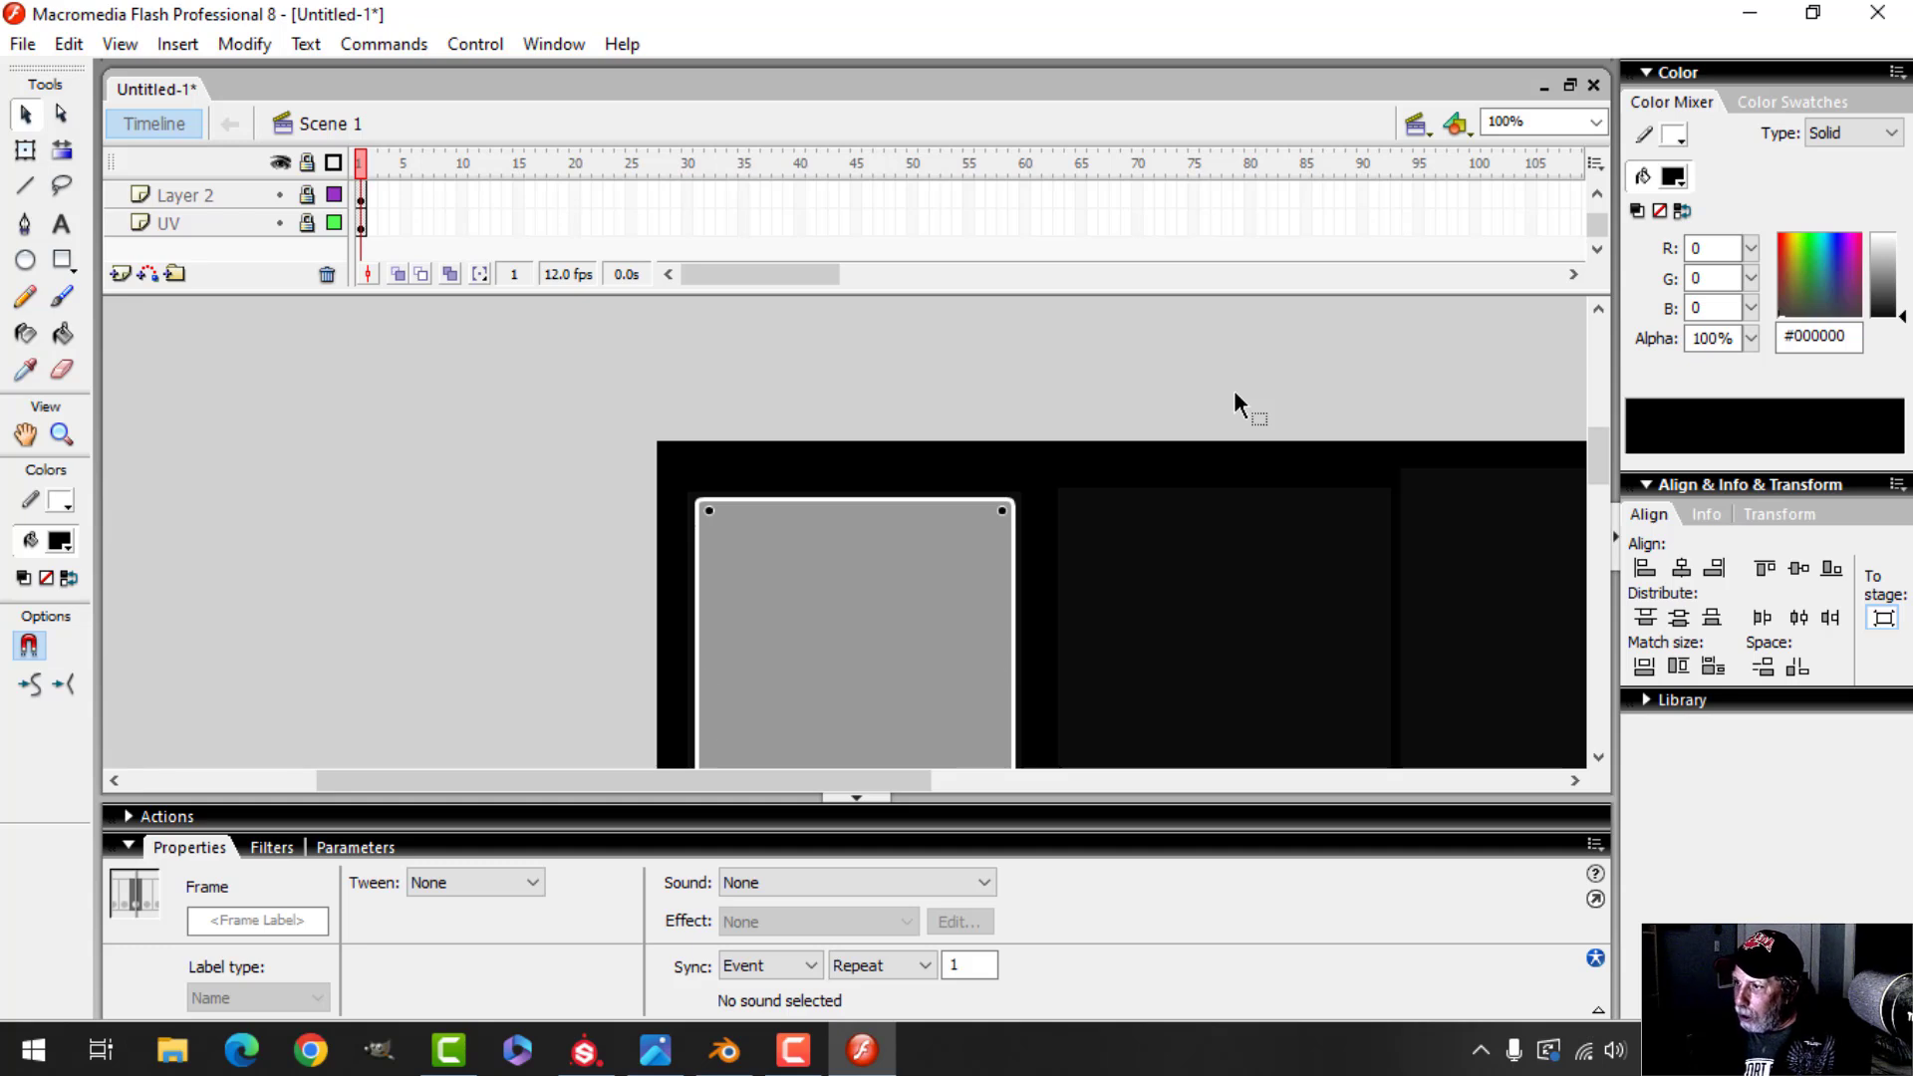
left_click_drag(1598, 444, 1600, 490)
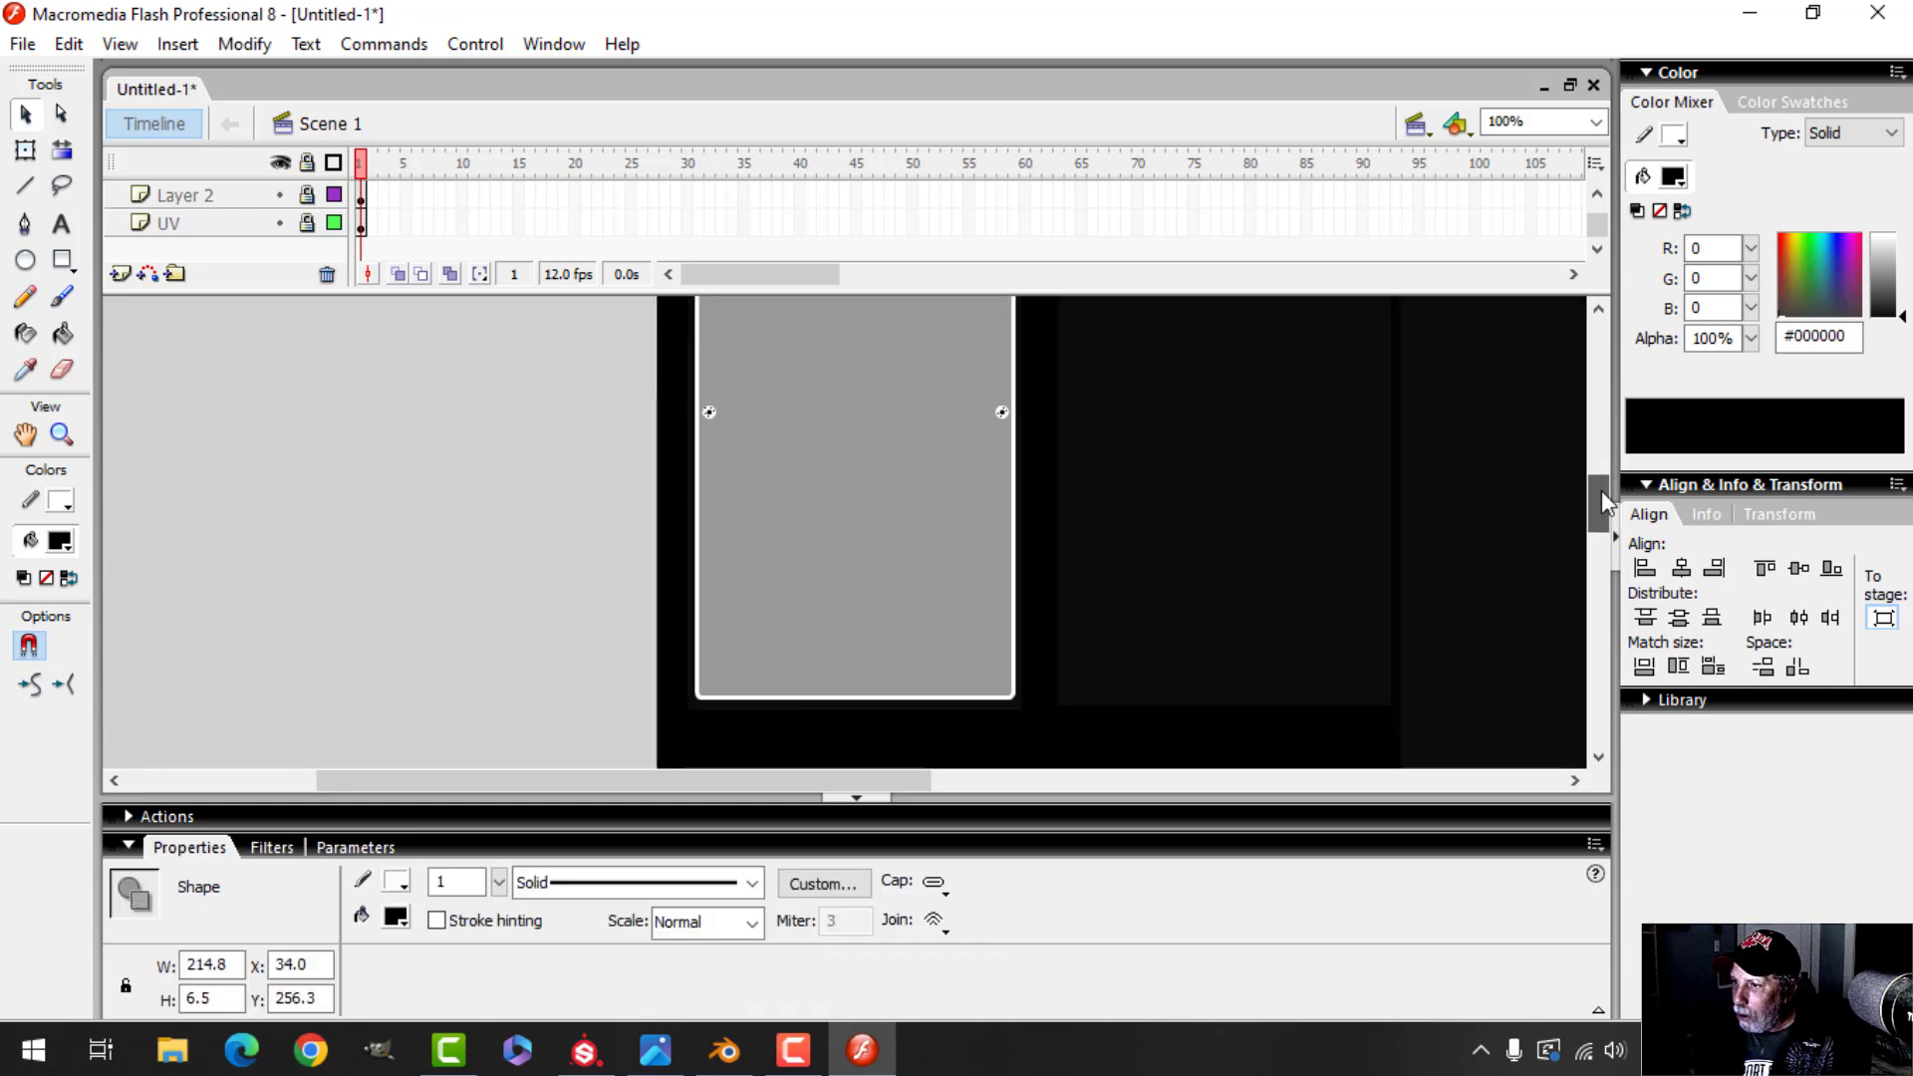
key("shift+Down")
key("shift+Down")
key("shift+Down")
key("shift+Down")
key("shift+Down")
key("shift+Down")
key("shift+Down")
key("shift+Down")
key("shift+Down")
key("shift+Down")
key("shift+Down")
key("shift+Down")
key("shift+Down")
key("shift+Down")
key("shift+Down")
key("shift+Down")
key("shift+Down")
key("shift+Down")
key("shift+Down")
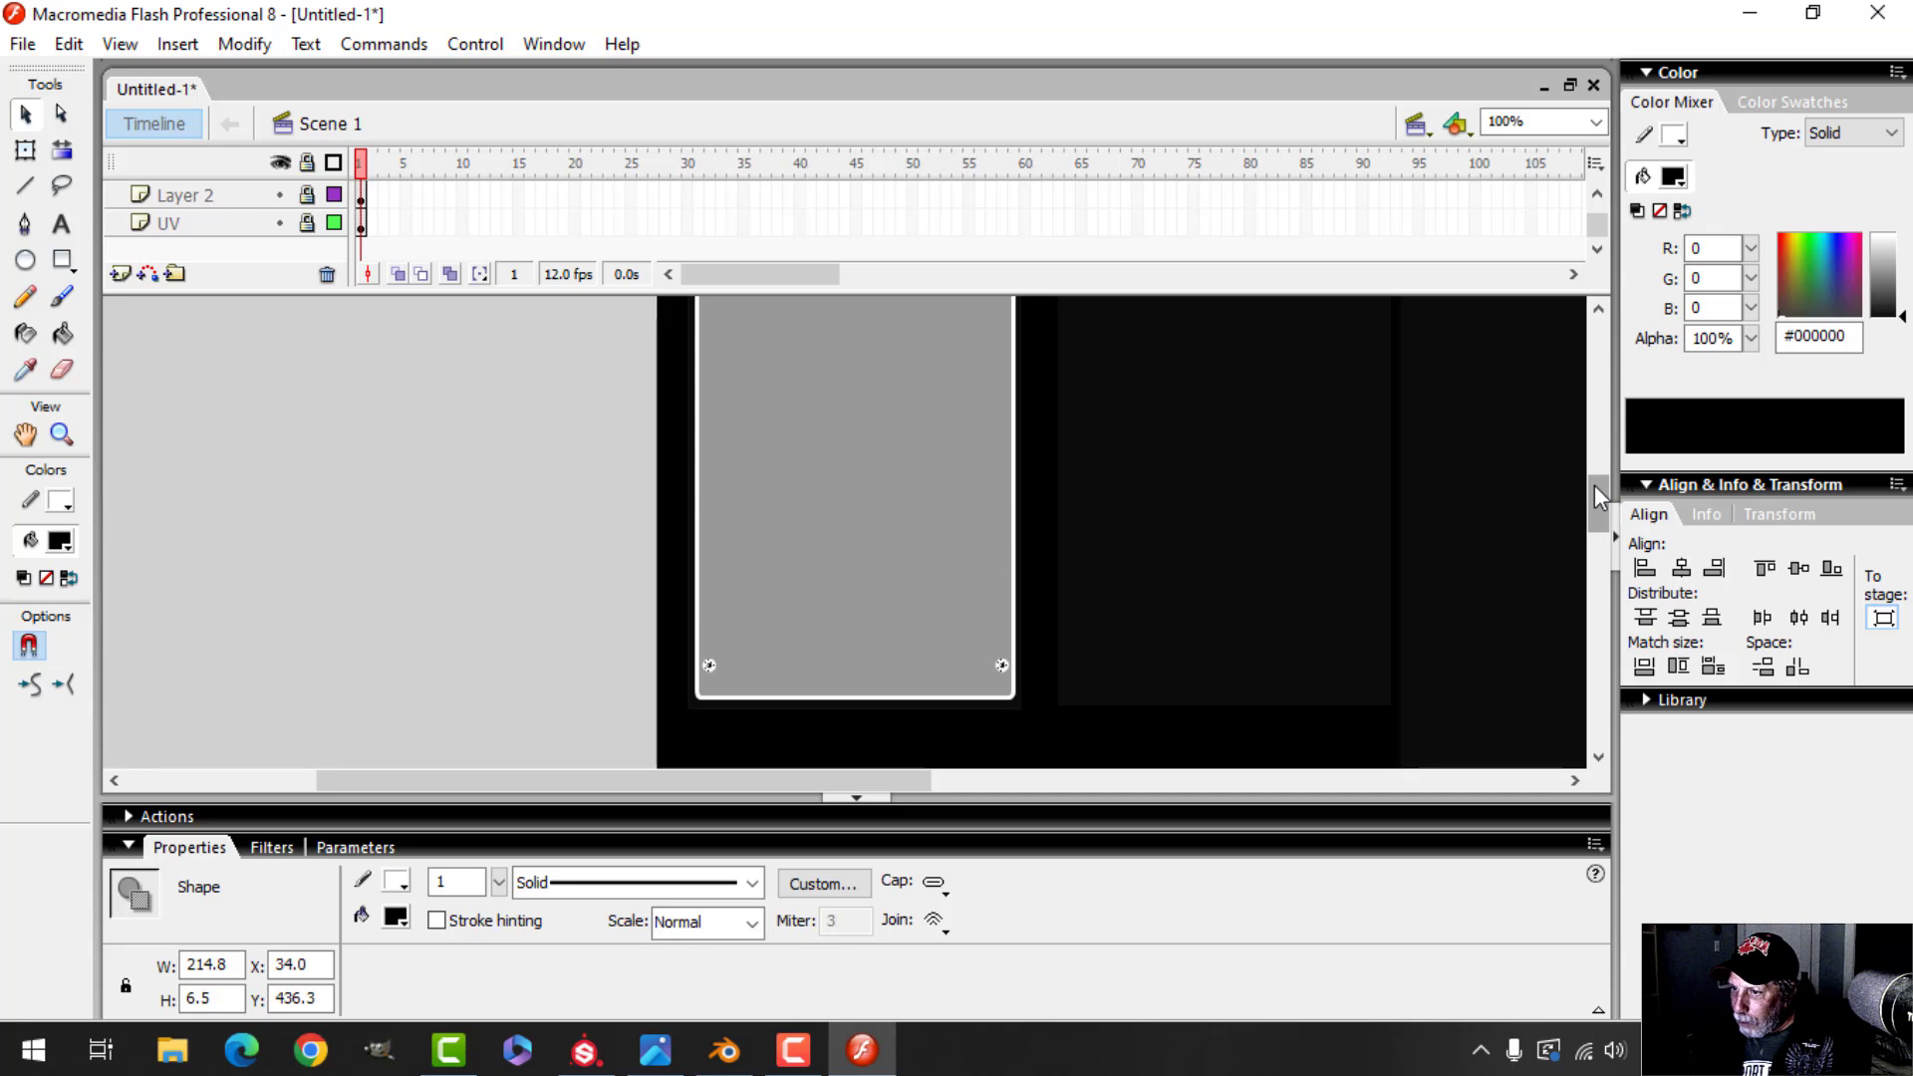
key("Down")
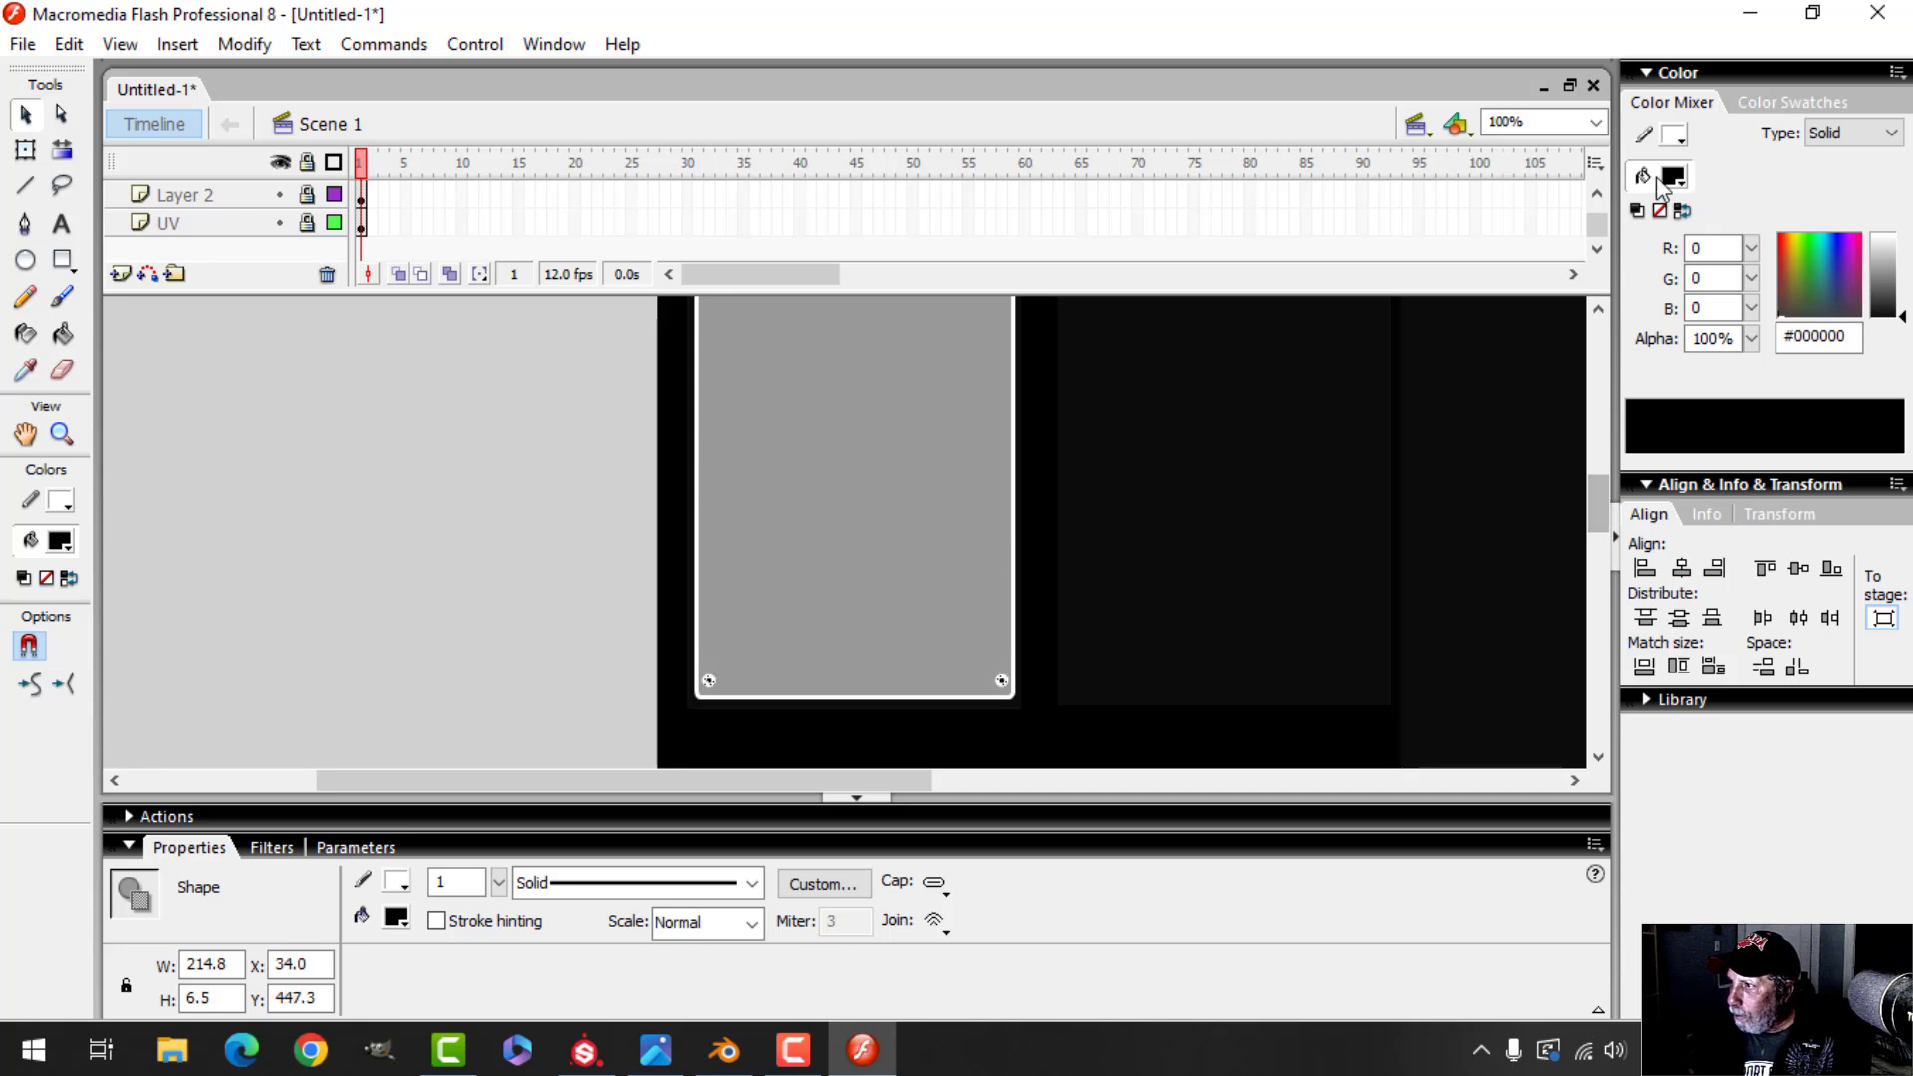
left_click(1596, 122)
left_click(1545, 264)
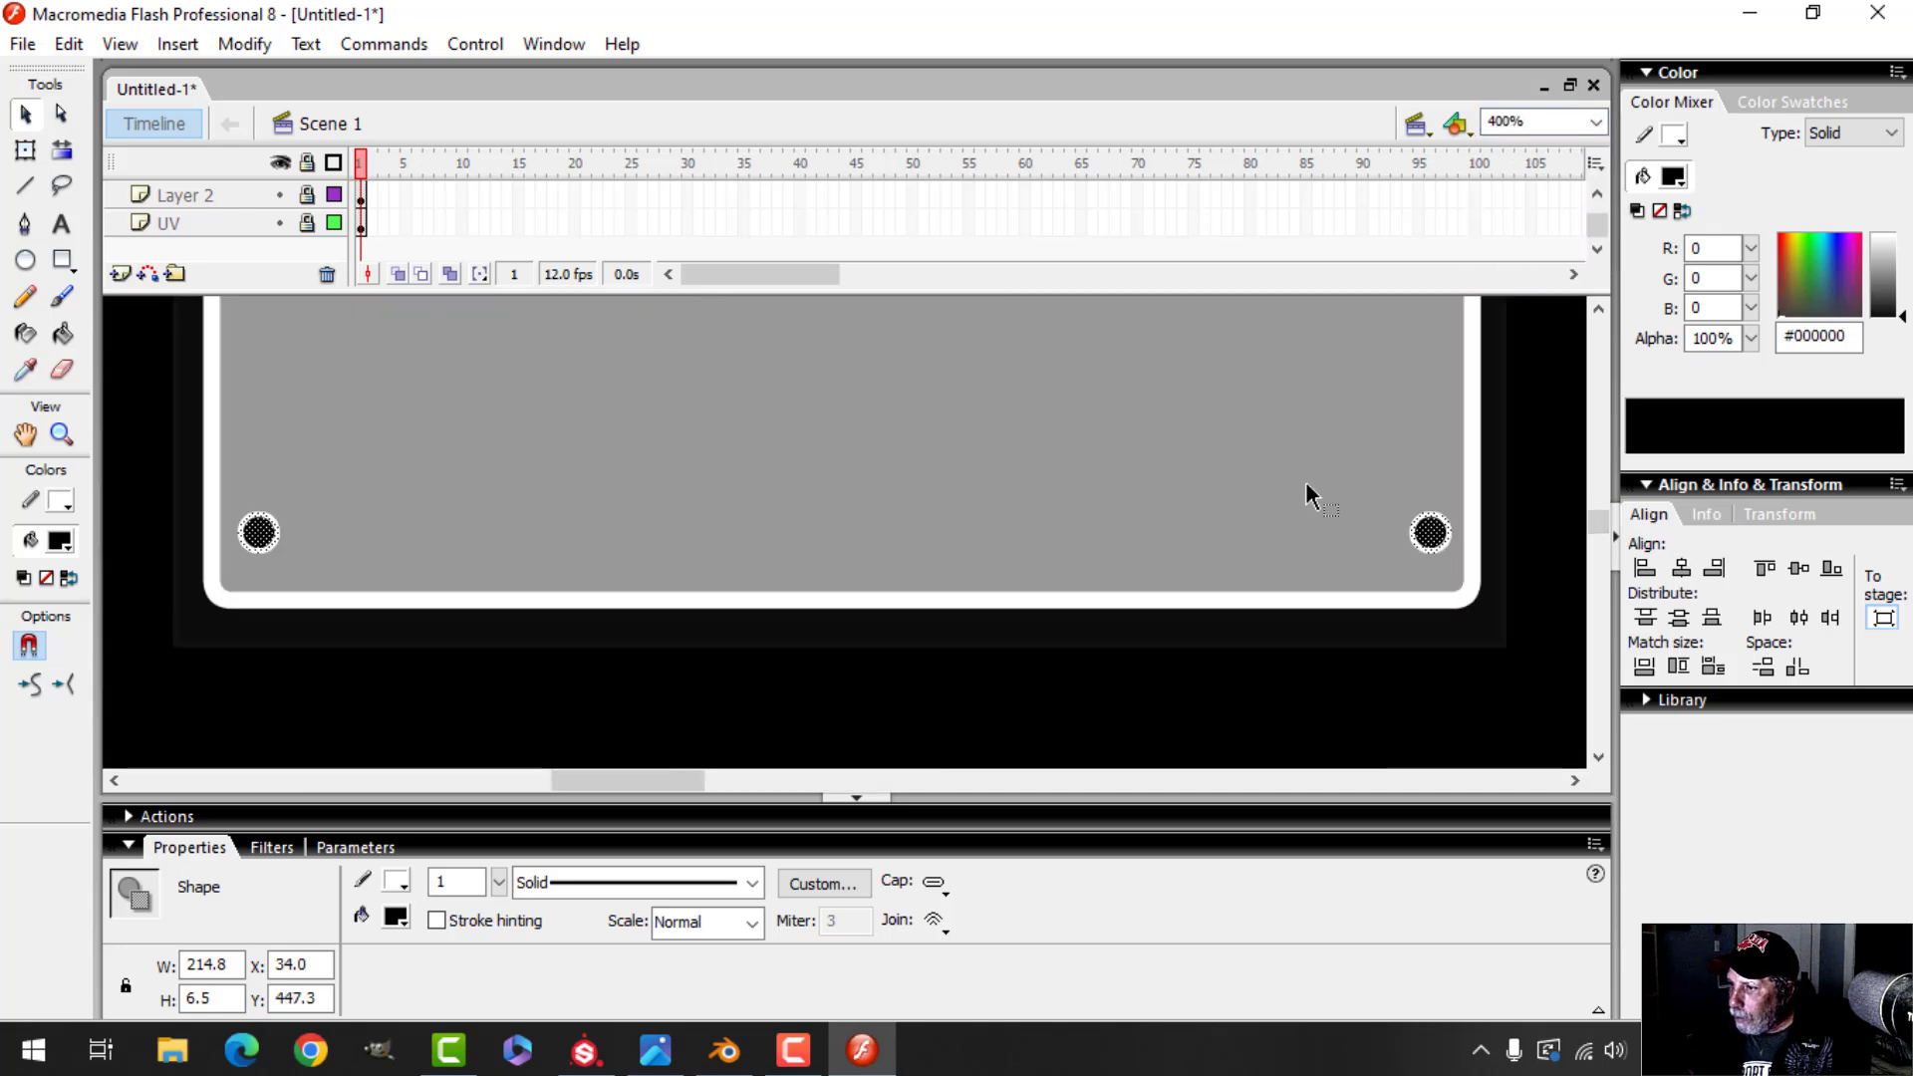
key("Down")
key("Down")
key("Down")
key("Down")
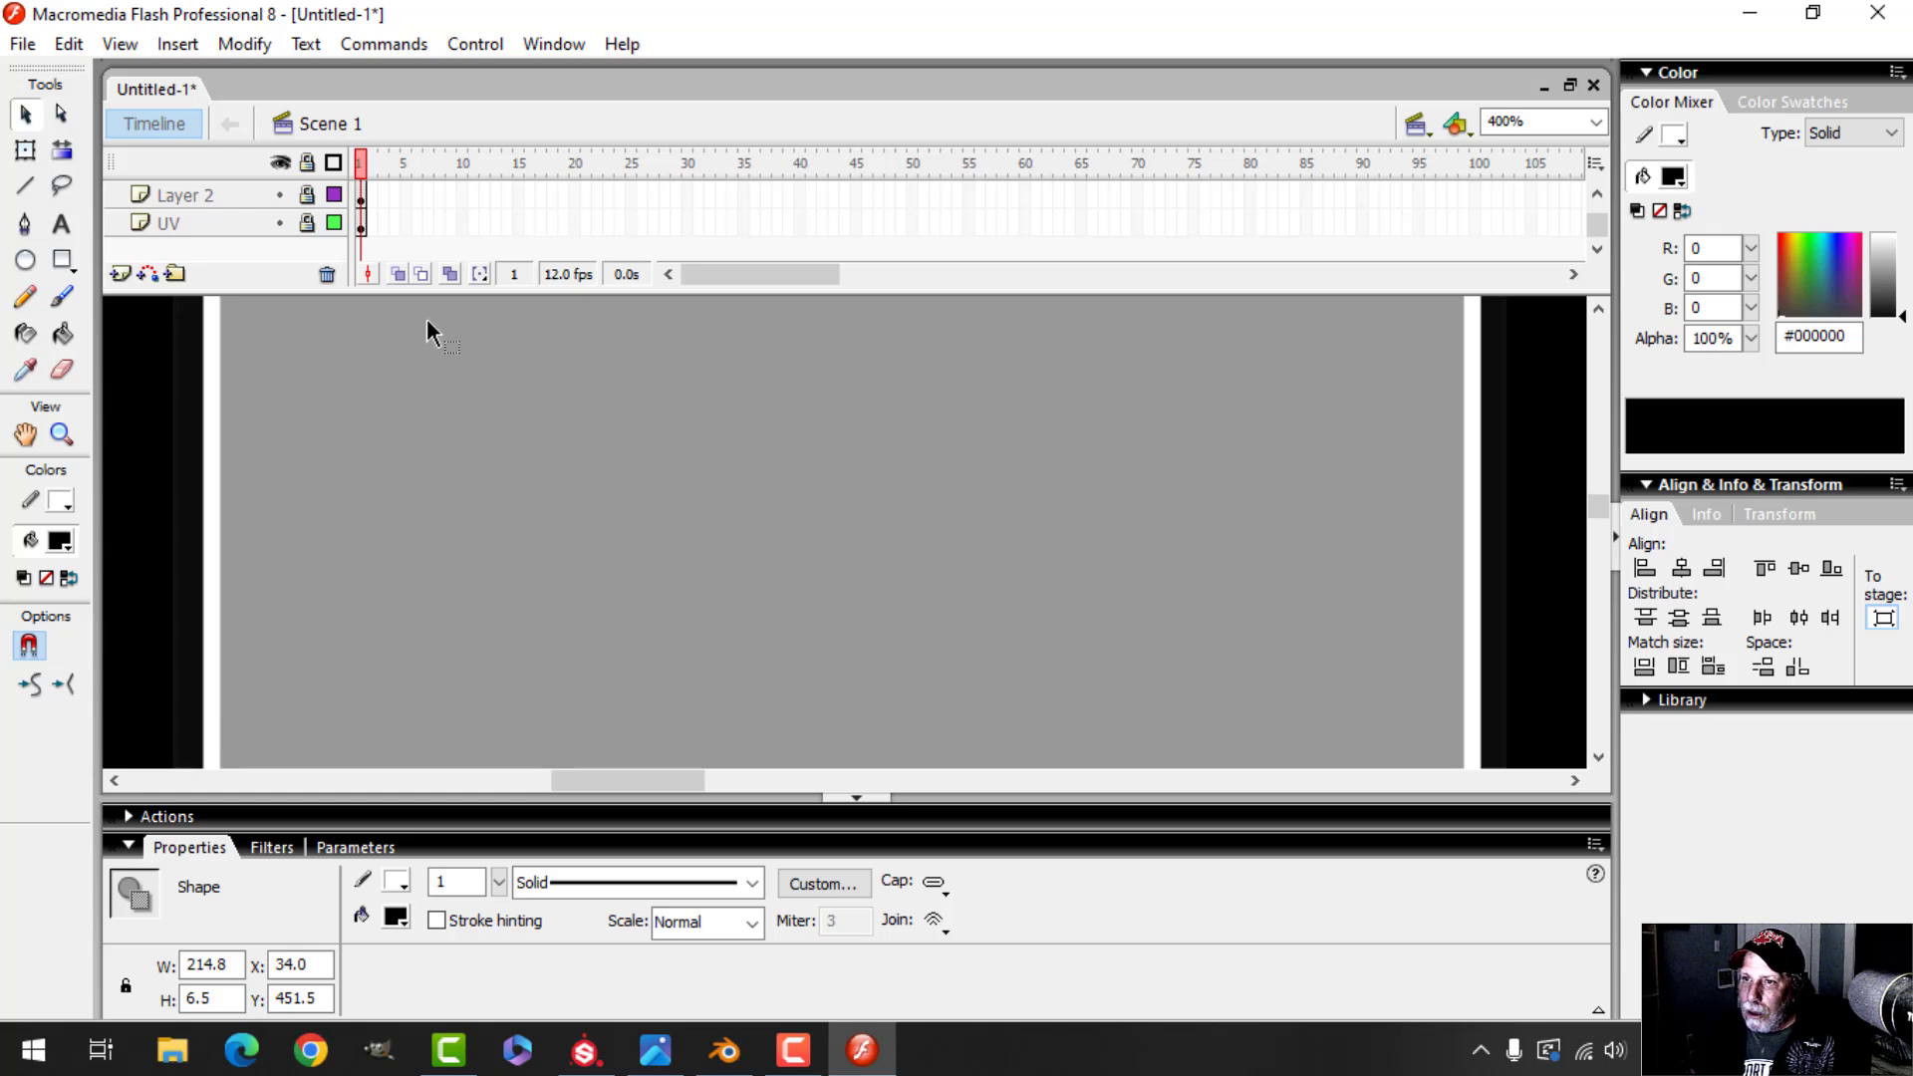
Copy the pair of circles in the upper-left panel's lower corners and paste it in place
scroll(427, 319, "down", 5)
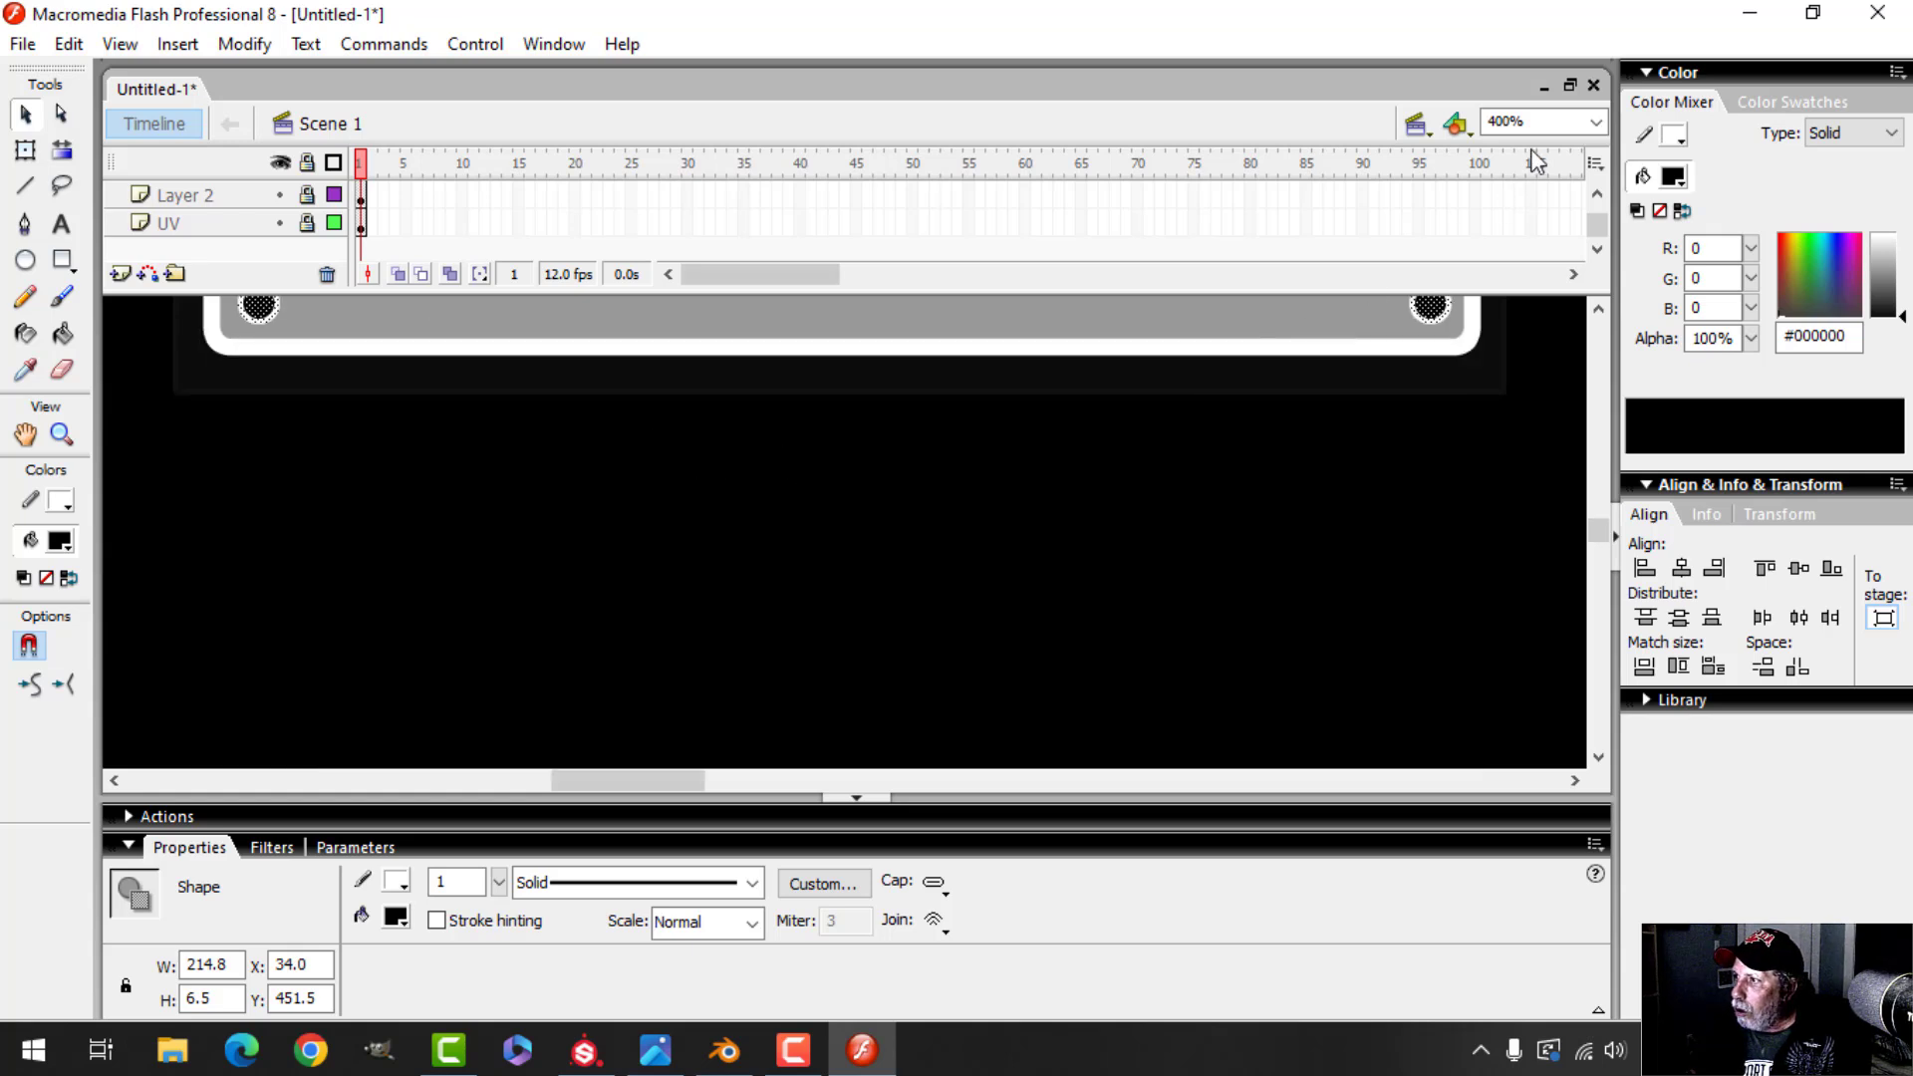
left_click(1595, 122)
left_click(1534, 162)
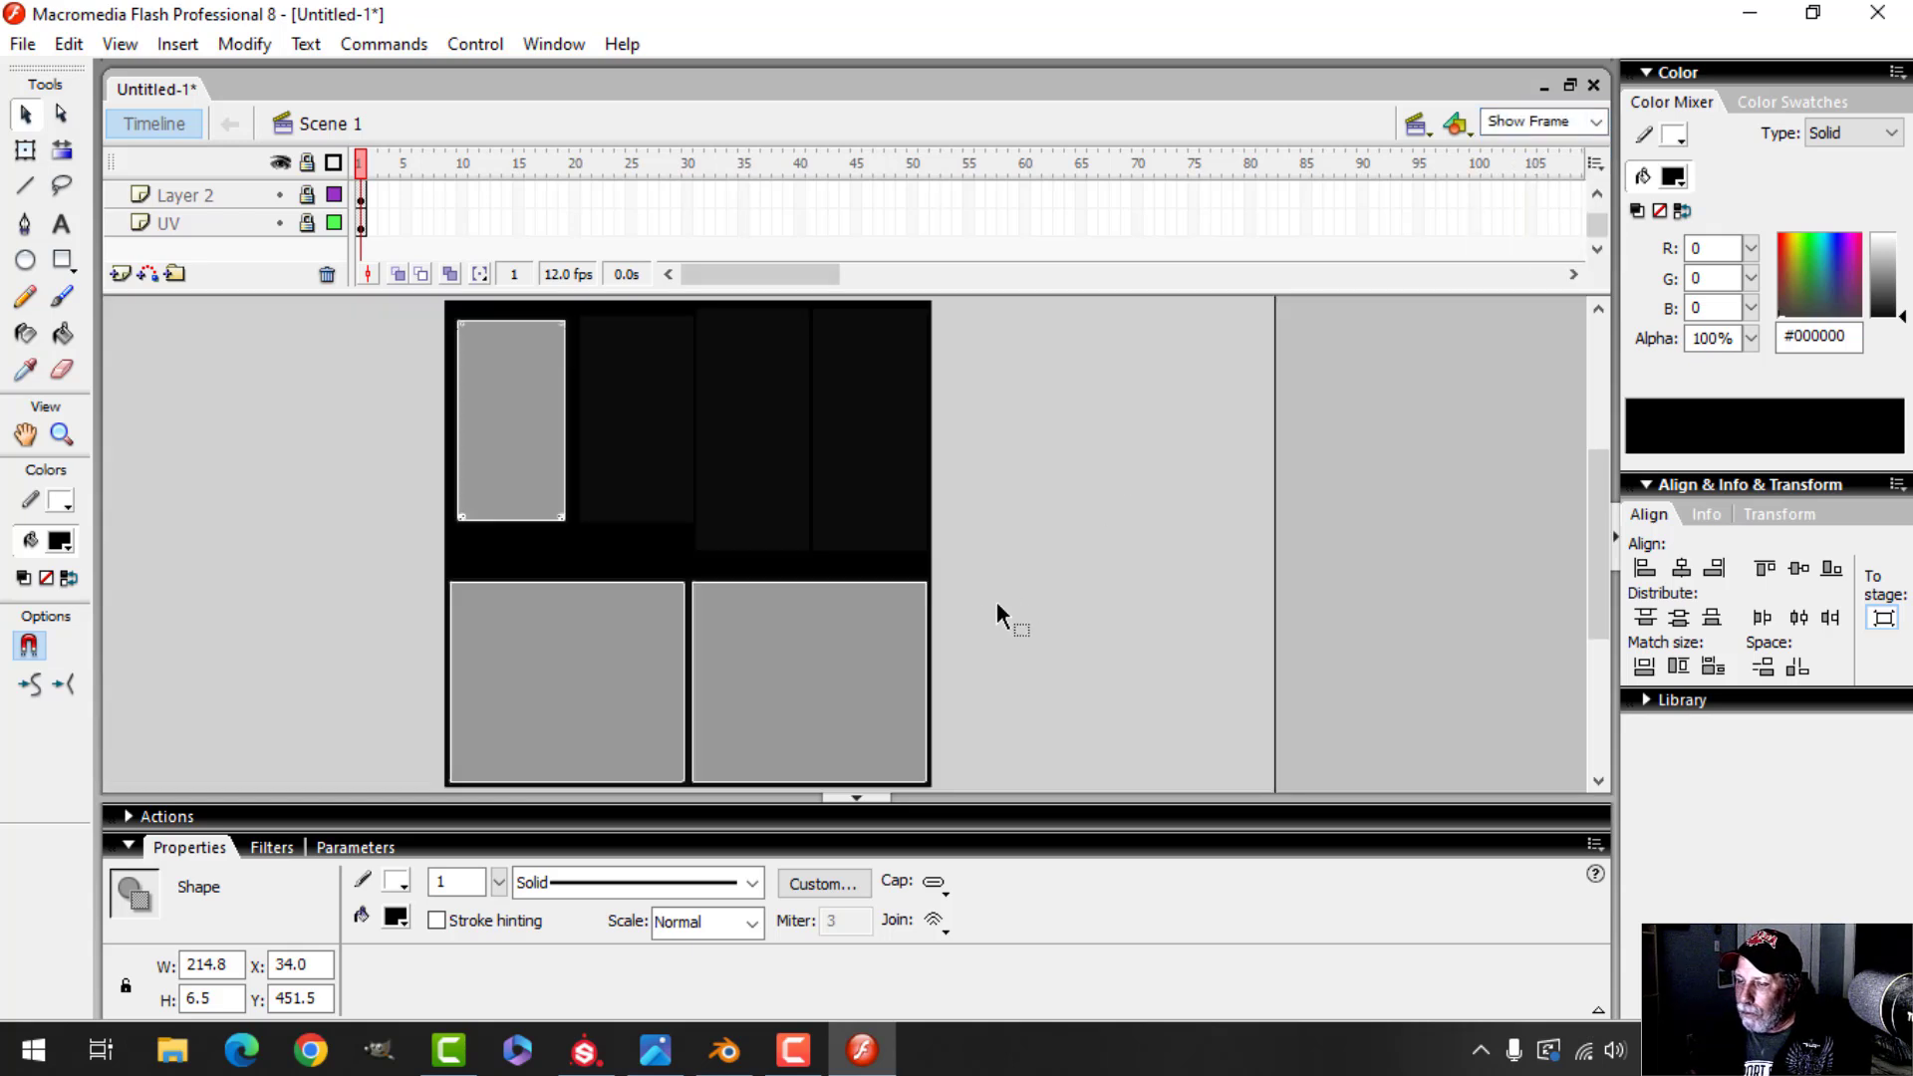
left_click(68, 44)
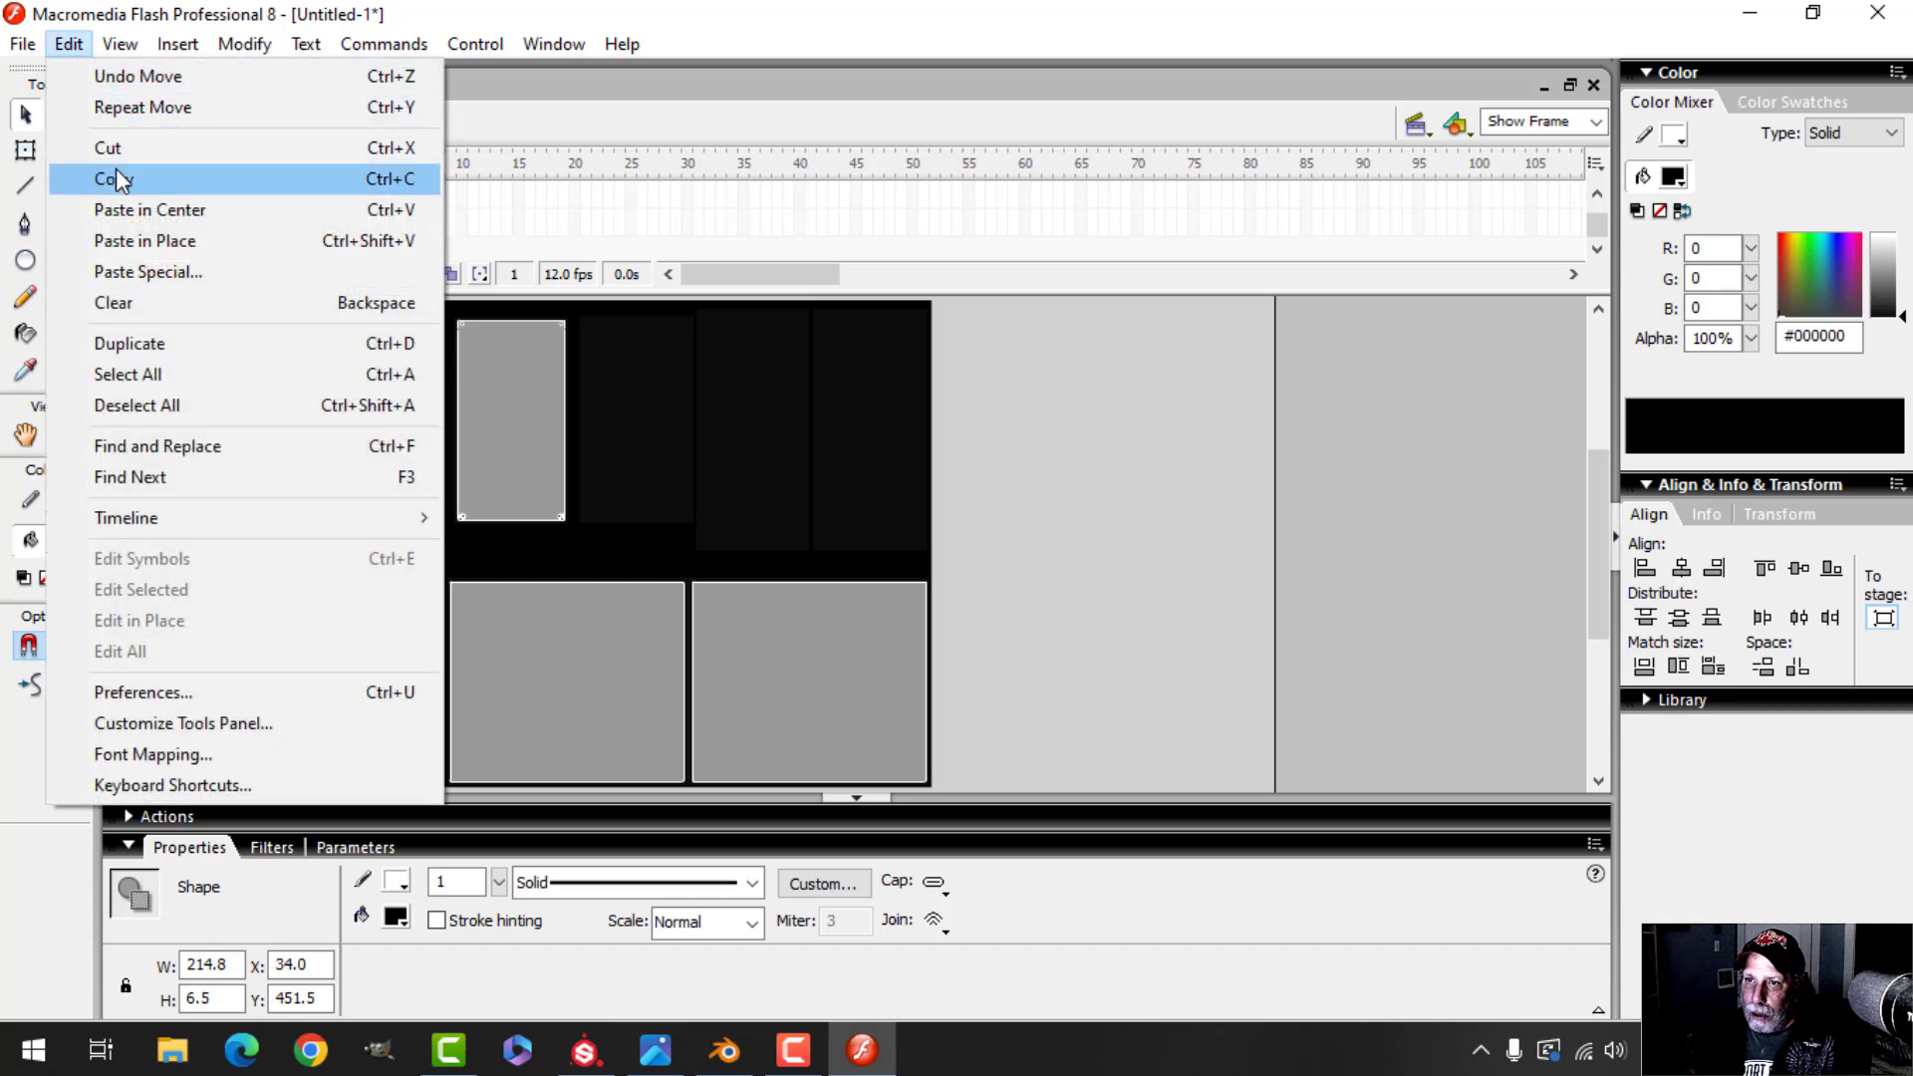
left_click(115, 176)
left_click(74, 46)
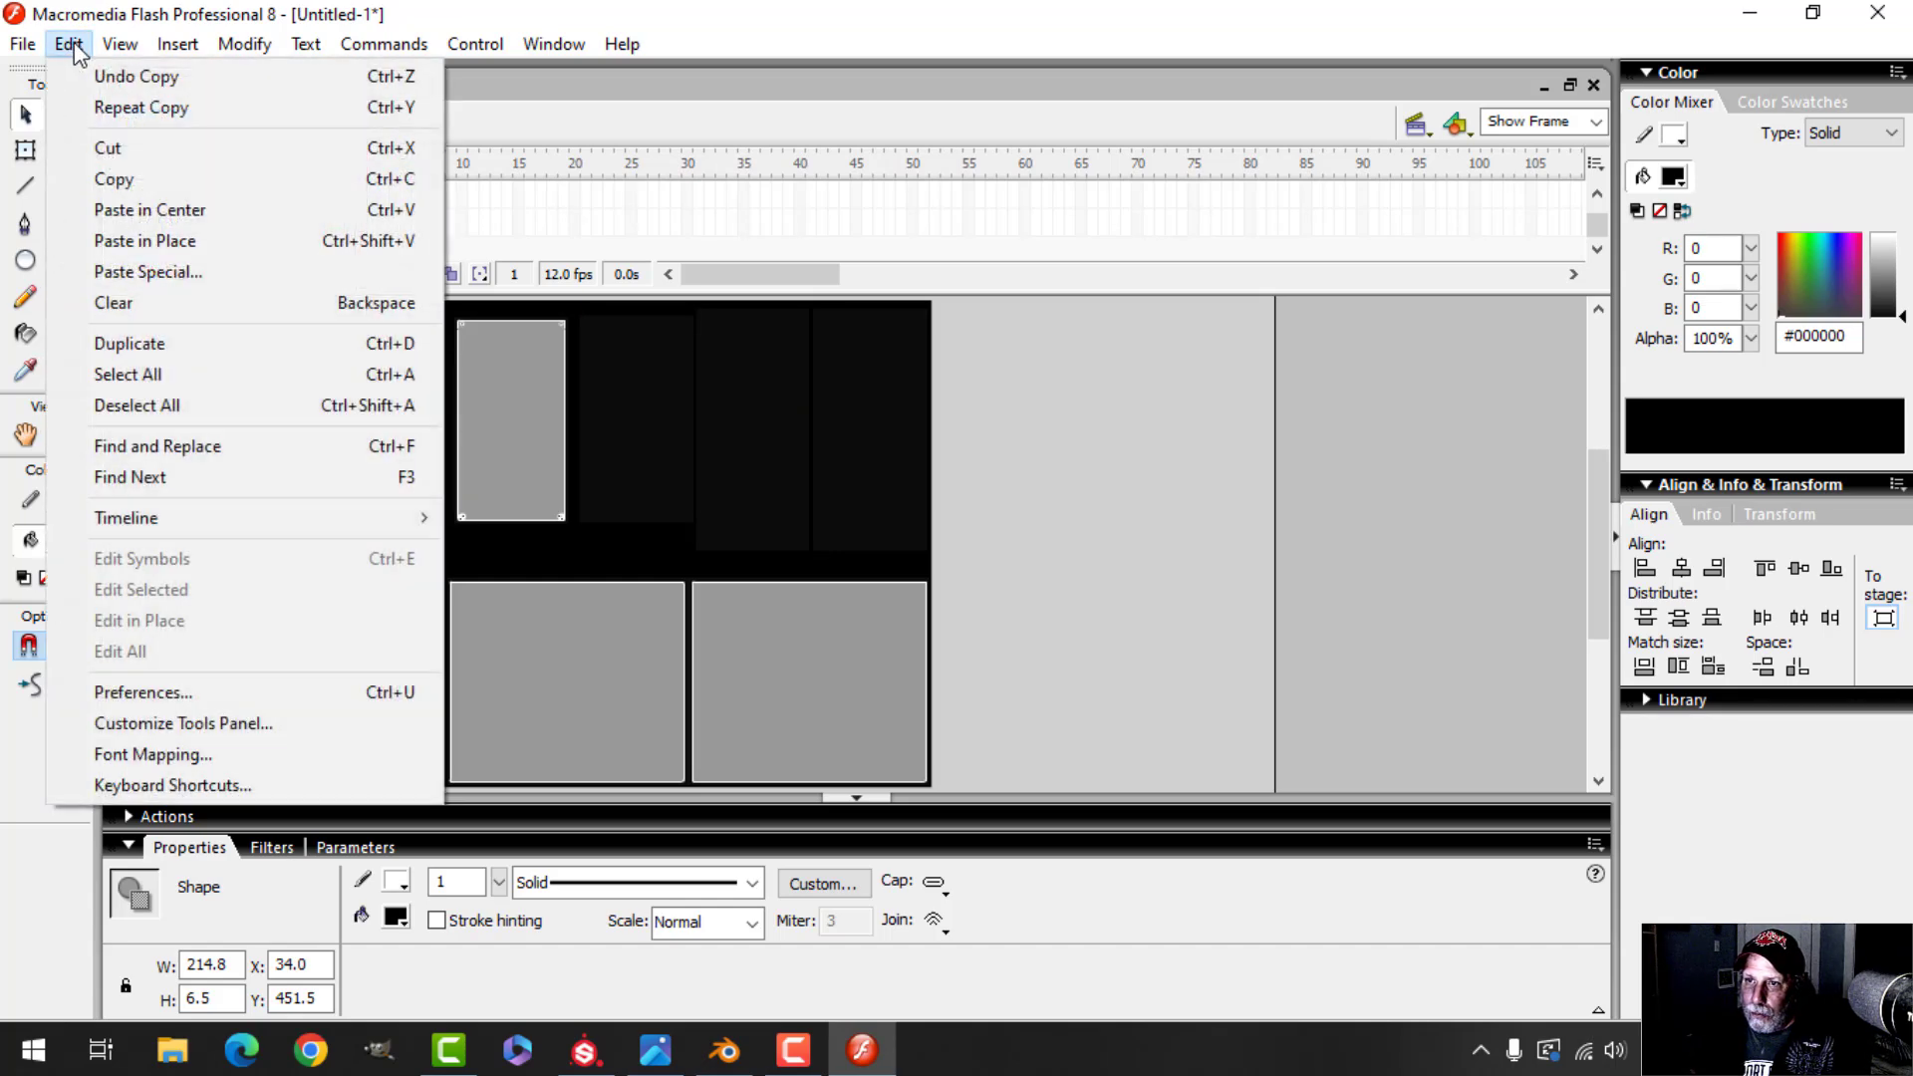
left_click(145, 241)
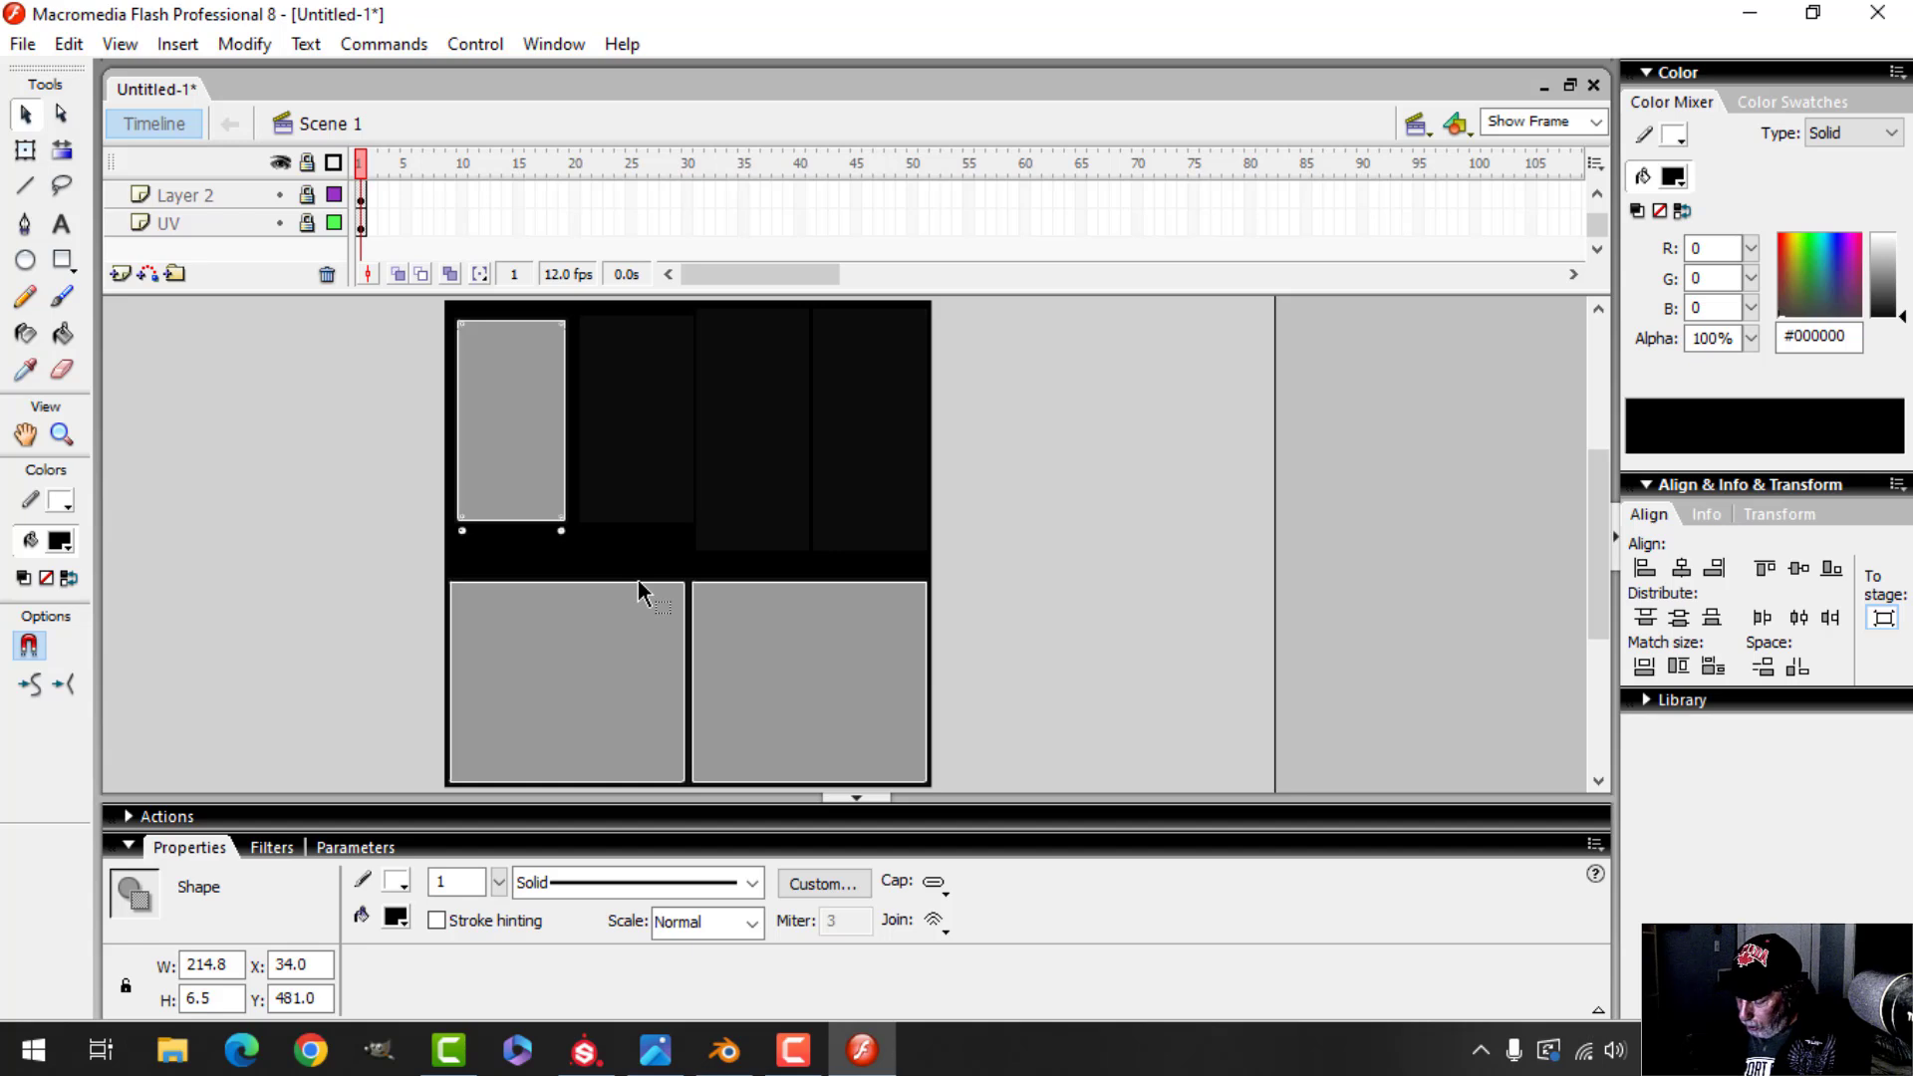
Move the new pair onto the lower-left panel, with its left circle in the upper-left corner at about X 16.5, Y 595.4
key("shift+Down")
key("shift+Down")
key("shift+Down")
key("shift+Down")
key("shift+Down")
key("shift+Down")
key("shift+Down")
key("shift+Down")
key("shift+Down")
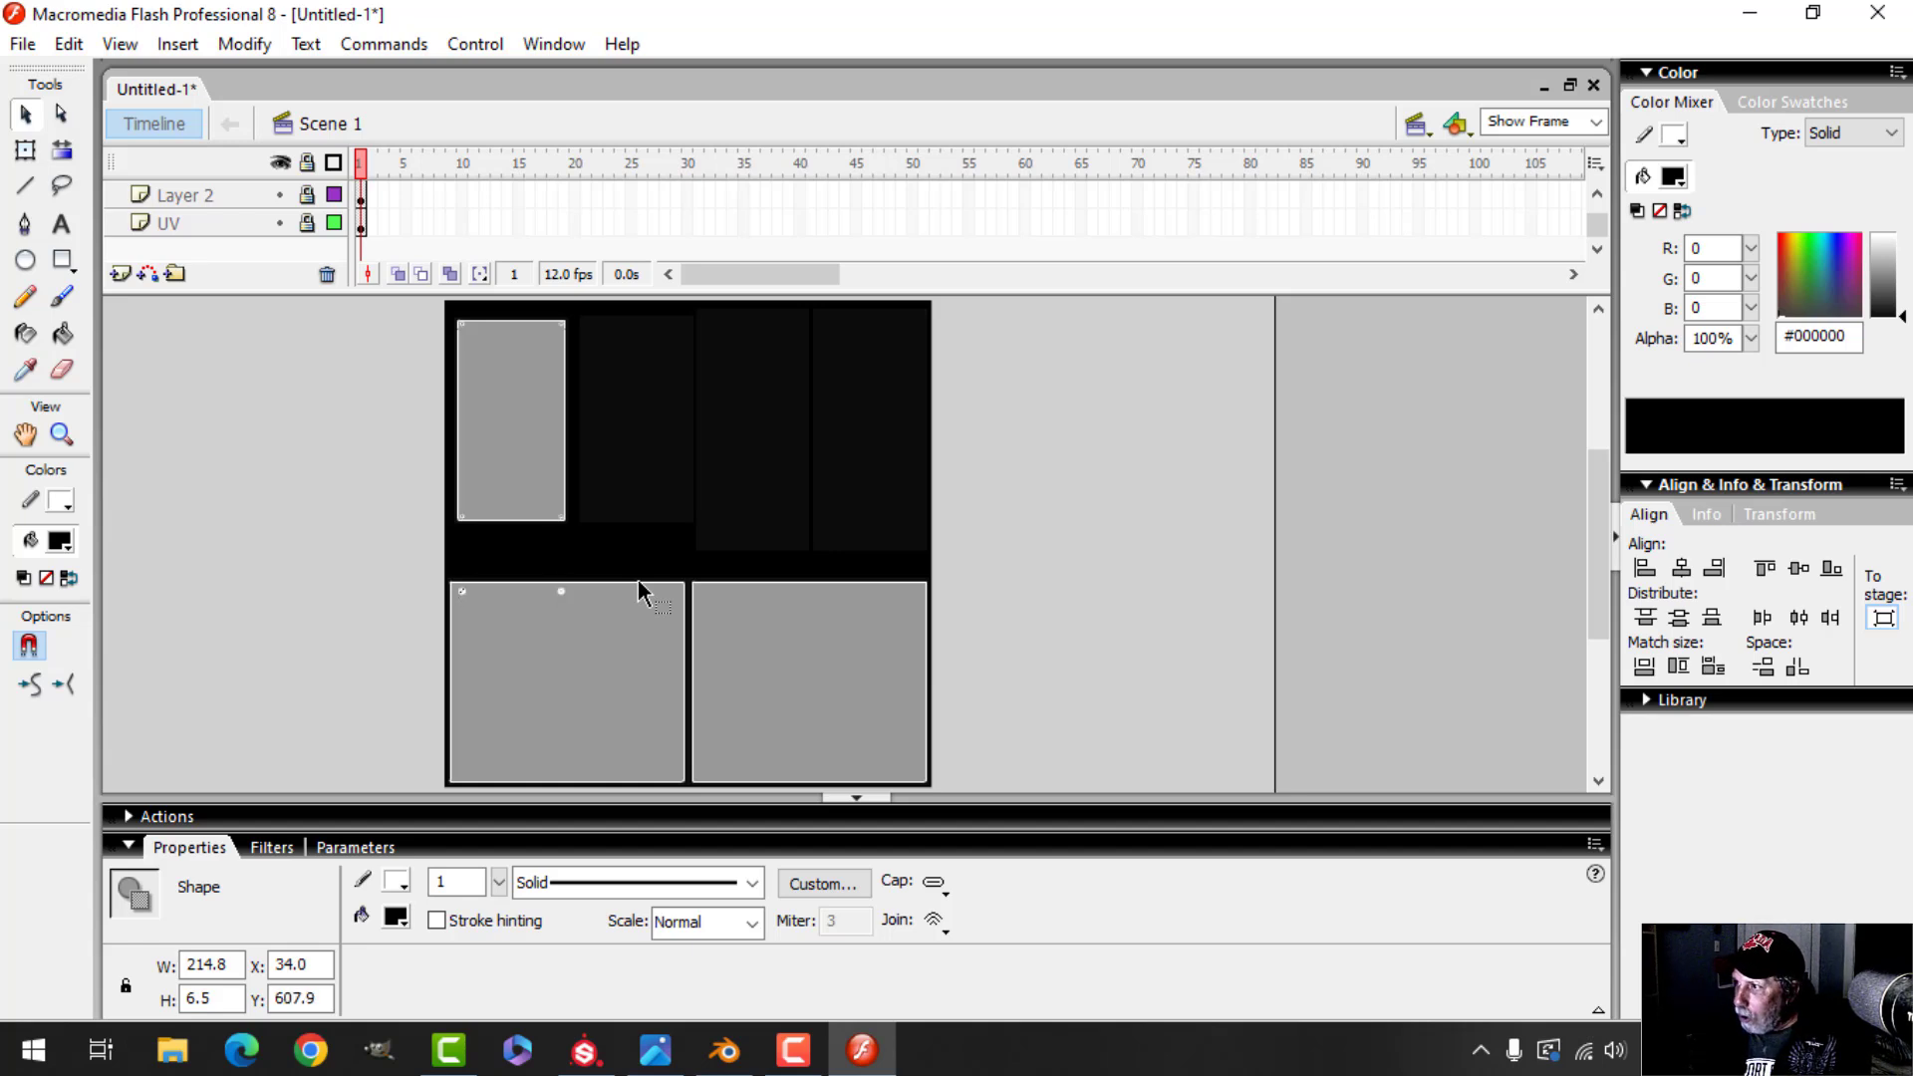
left_click(1554, 121)
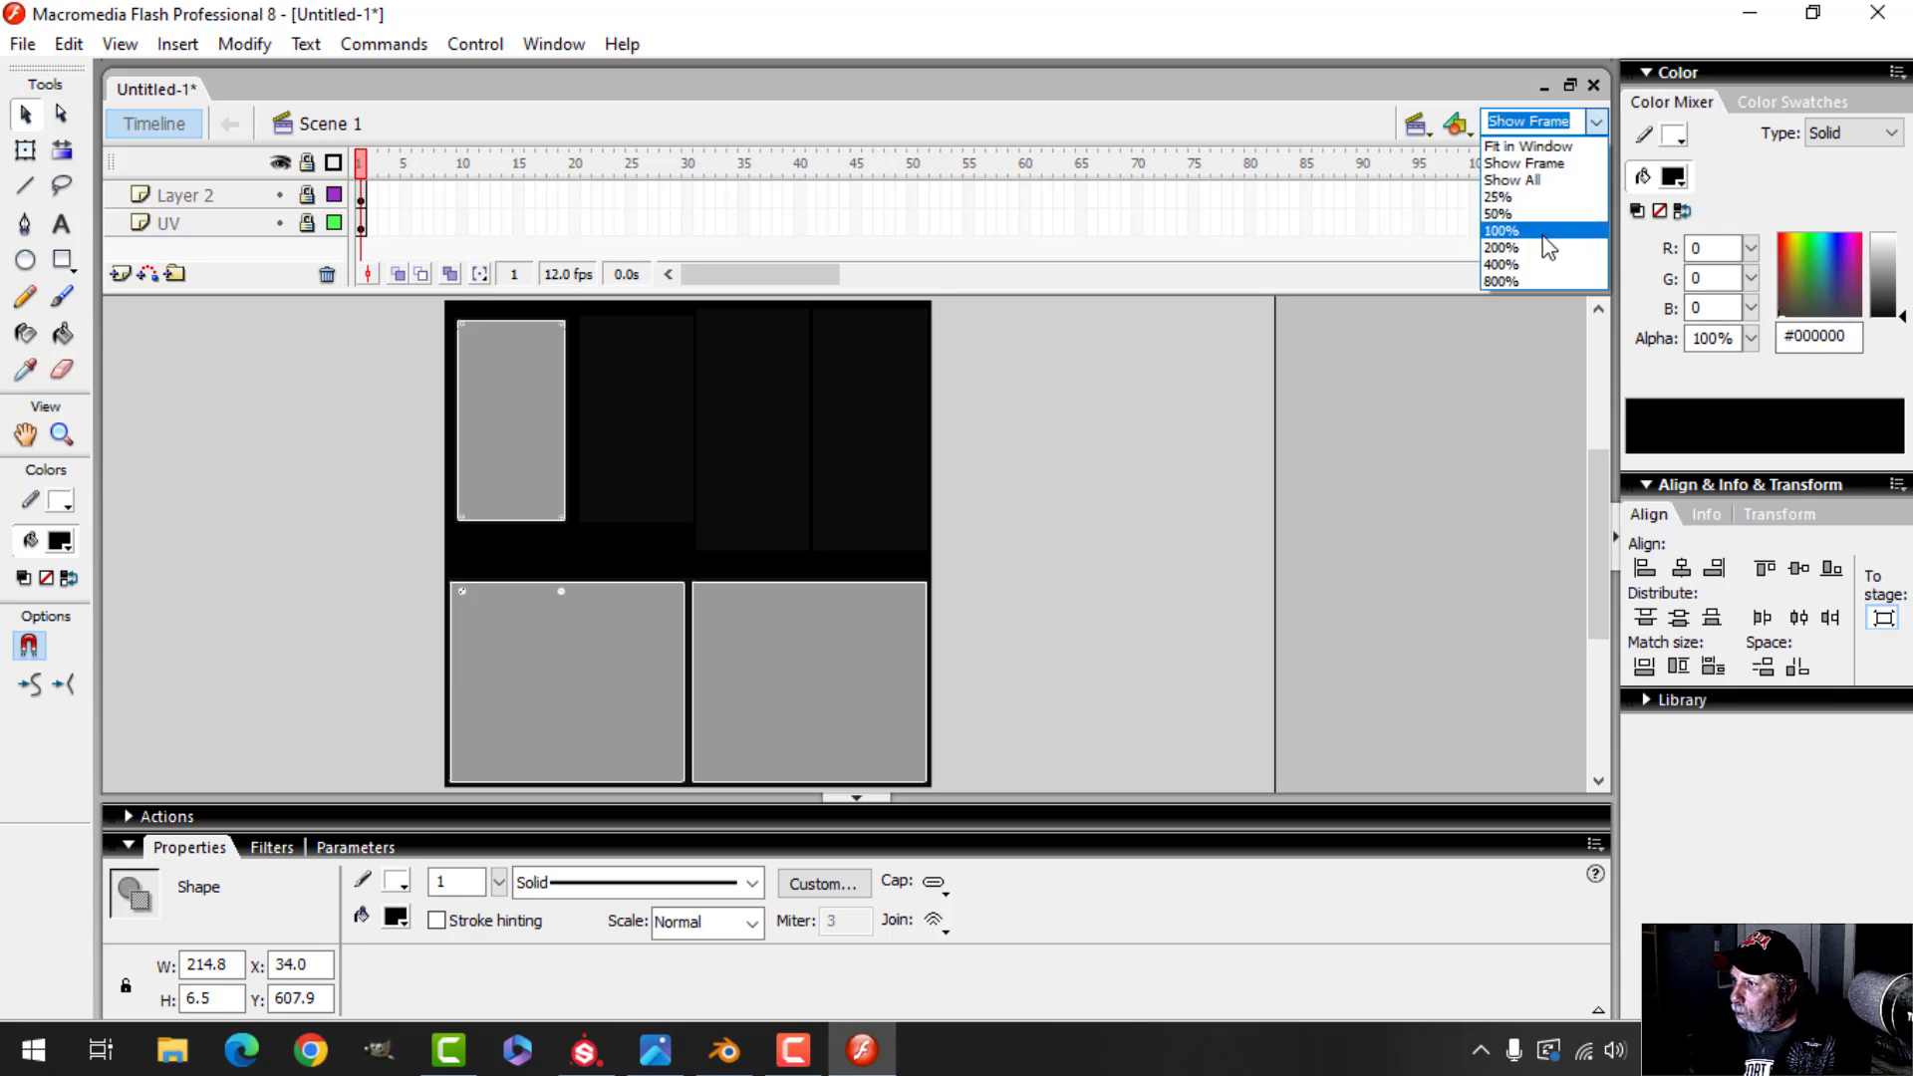
left_click(1546, 247)
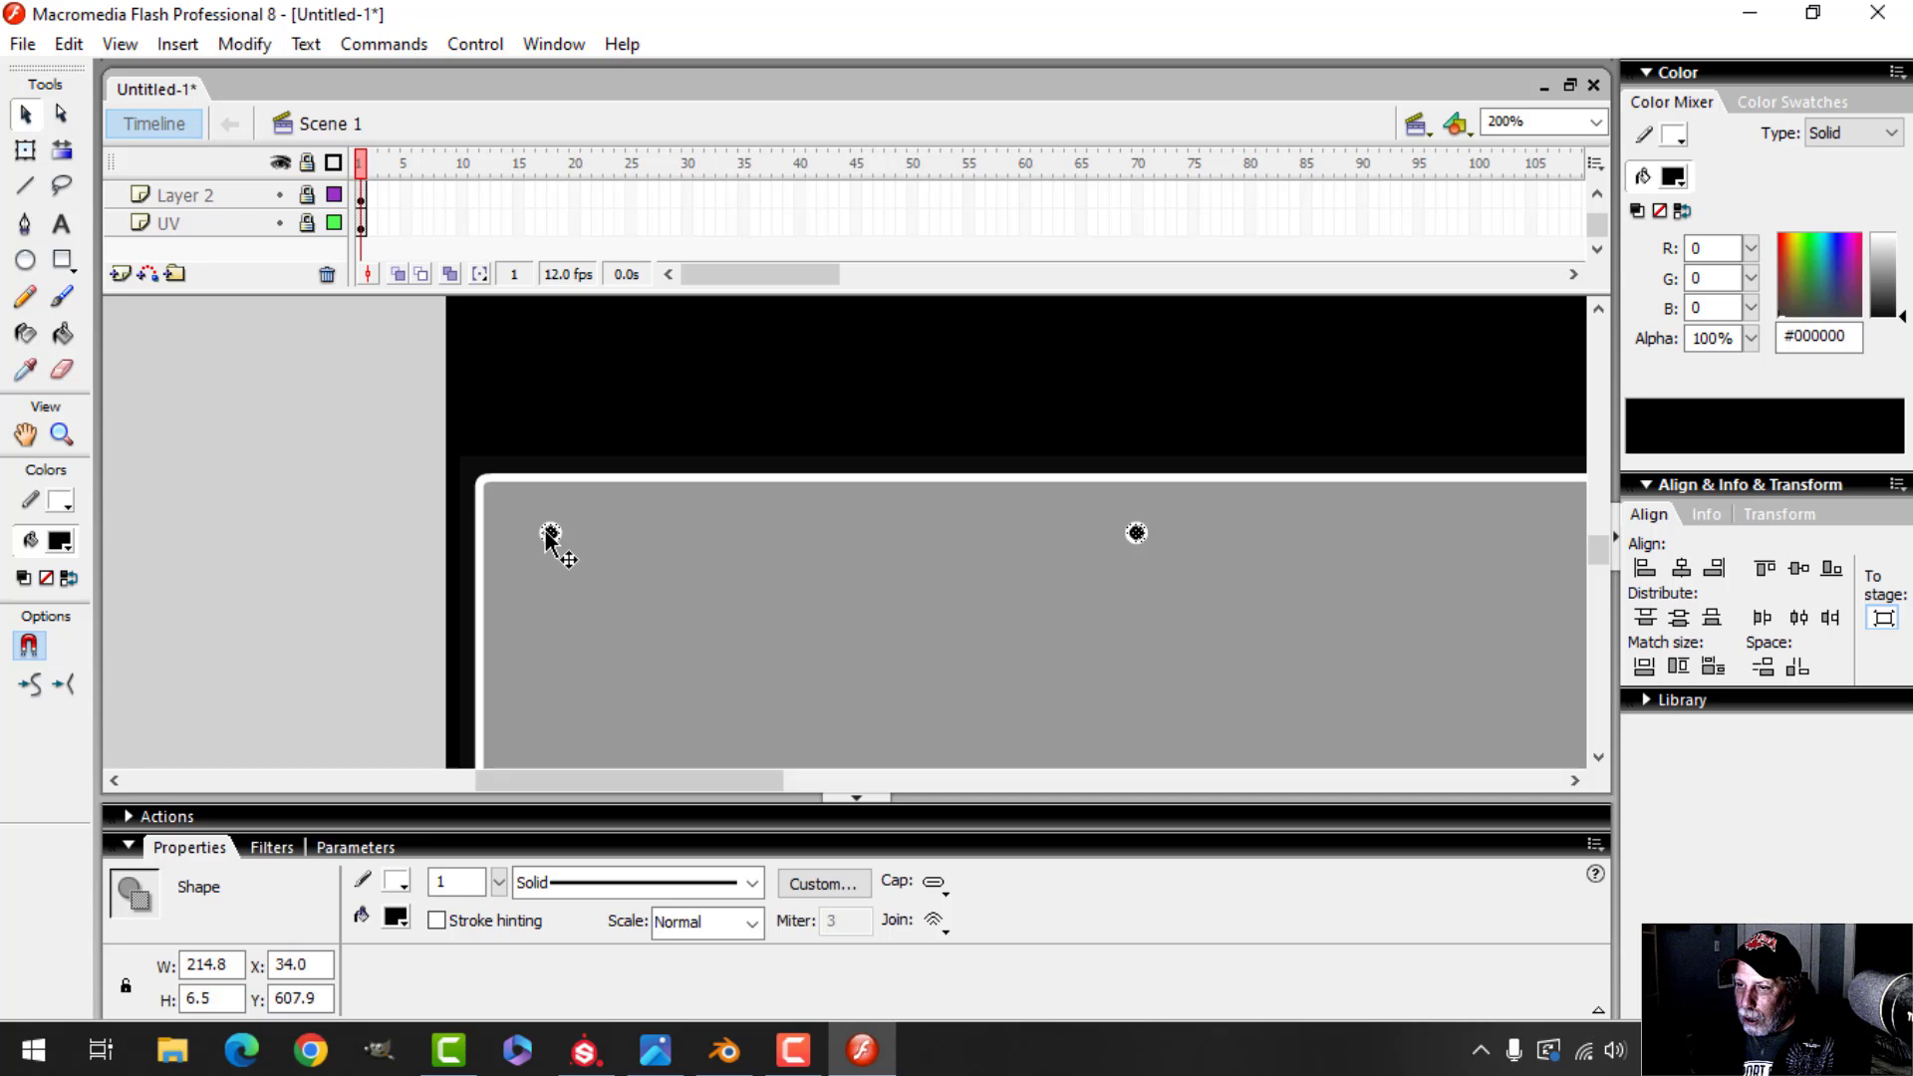
left_click_drag(547, 535, 495, 497)
left_click(982, 584)
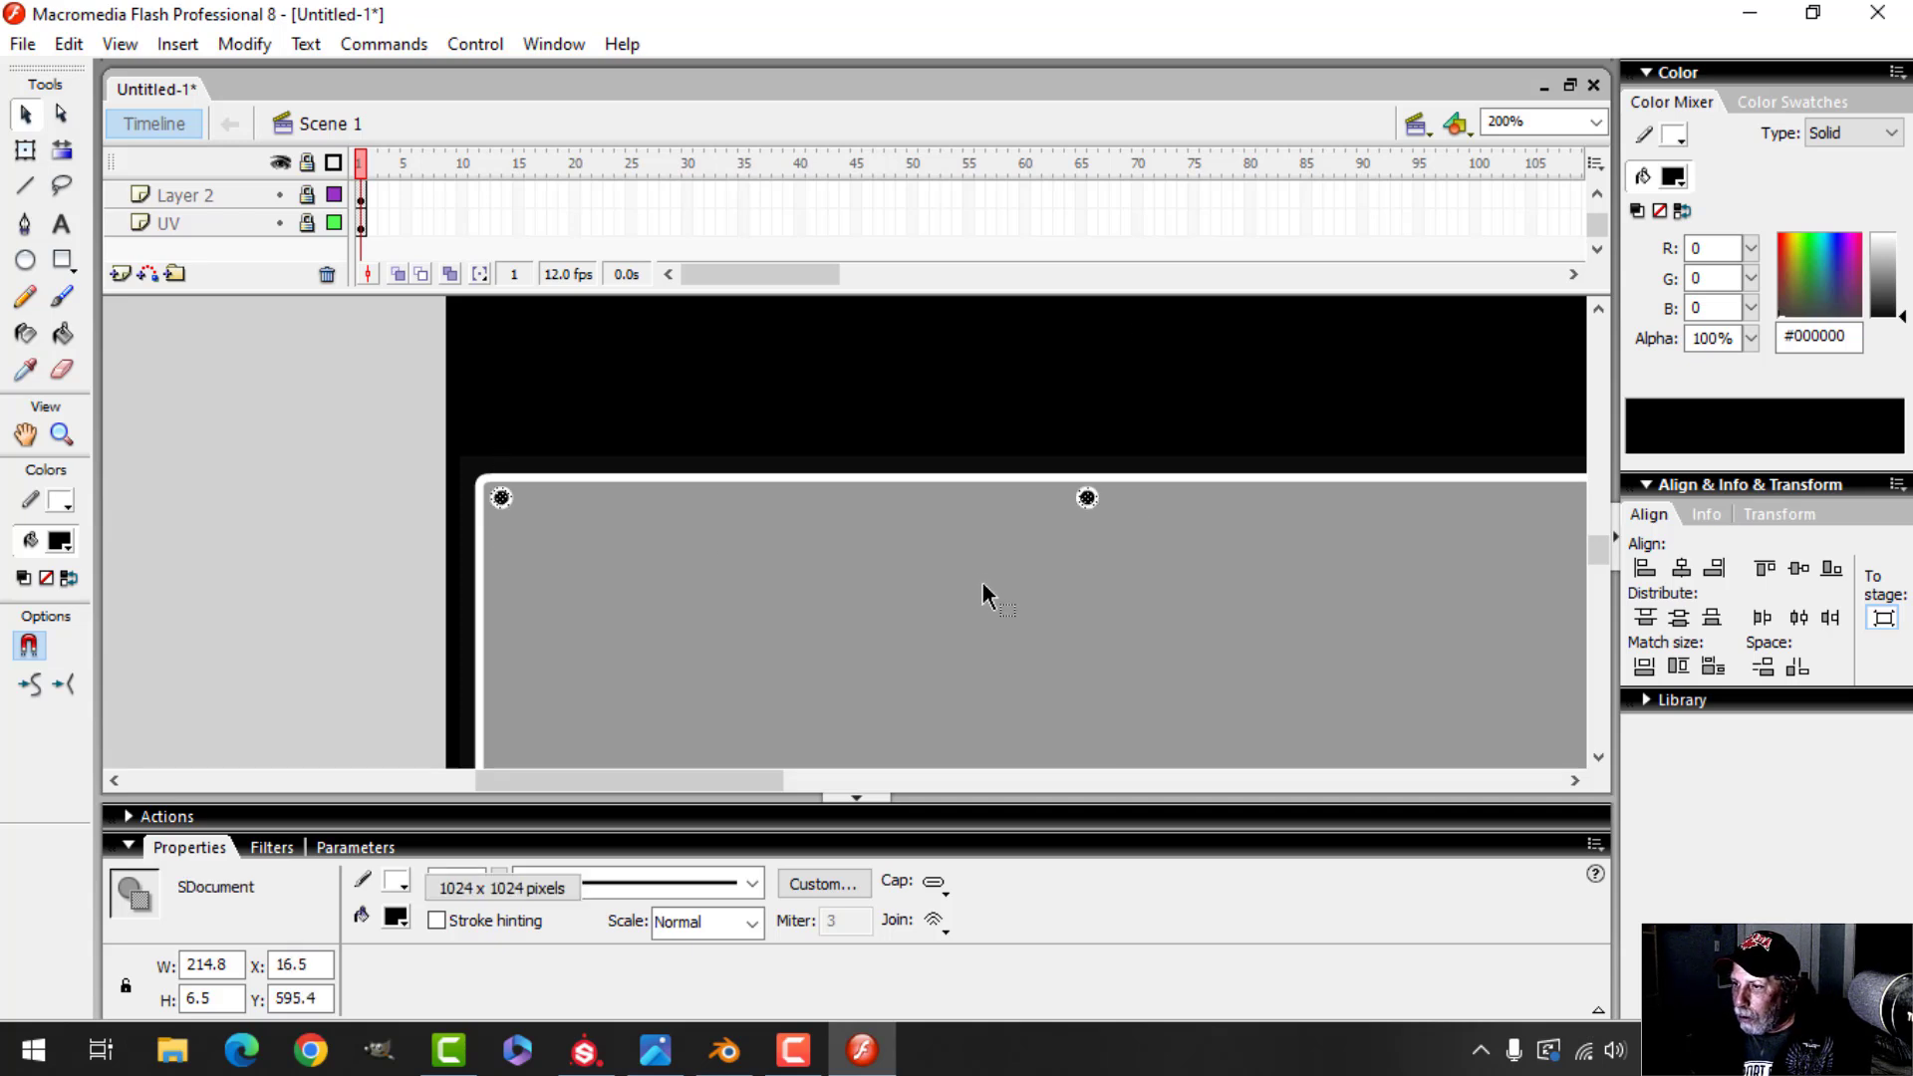
Select the right circle of that pair and shift it horizontally to the lower-left panel's upper-right corner
left_click_drag(1002, 440, 1196, 569)
scroll(1186, 578, "down", 3)
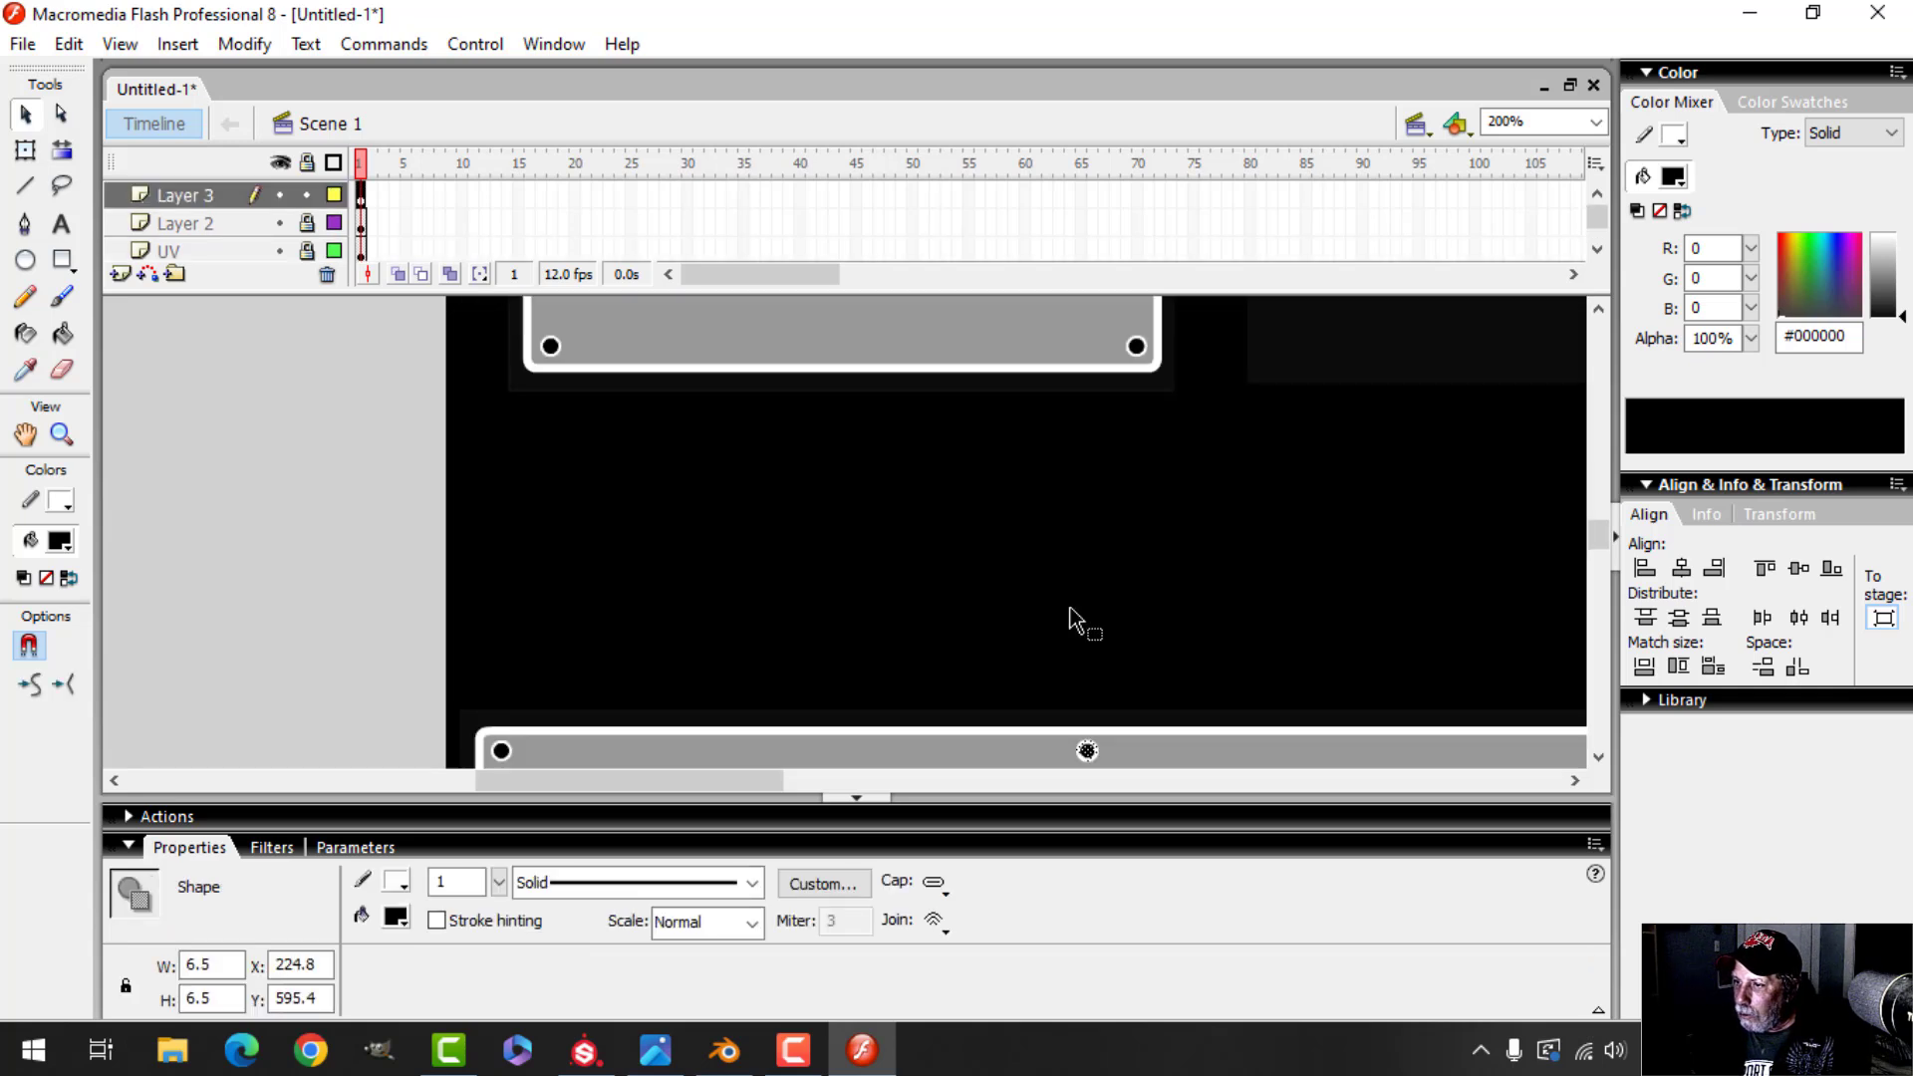
left_click_drag(768, 784, 899, 769)
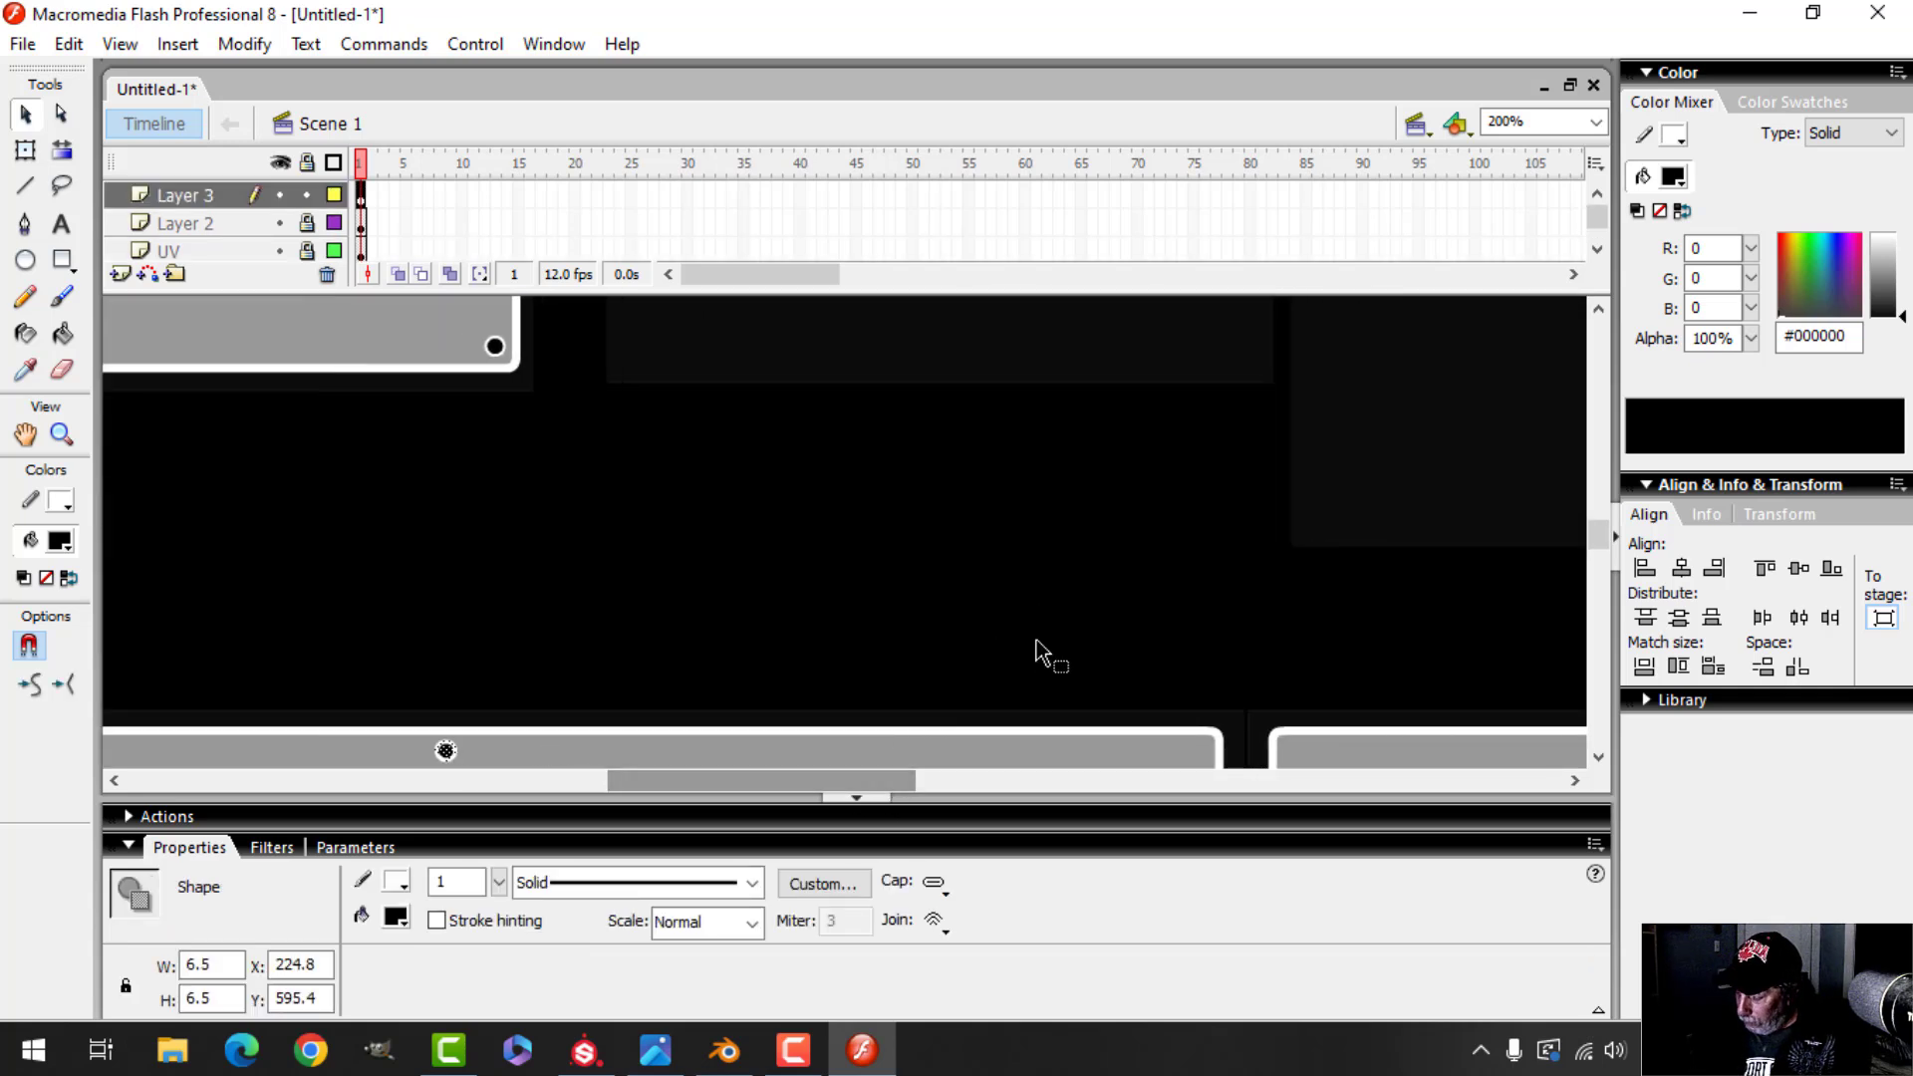
key("shift+Right")
key("shift+Right")
key("shift+Right")
key("shift+Right")
key("shift+Right")
key("shift+Right")
key("shift+Right")
key("shift+Right")
key("shift+Right")
key("shift+Right")
key("shift+Right")
key("shift+Right")
key("shift+Right")
key("shift+Right")
key("shift+Right")
key("shift+Right")
key("shift+Right")
key("shift+Right")
key("shift+Right")
key("shift+Right")
key("shift+Right")
key("shift+Right")
key("shift+Right")
key("shift+Right")
key("shift+Right")
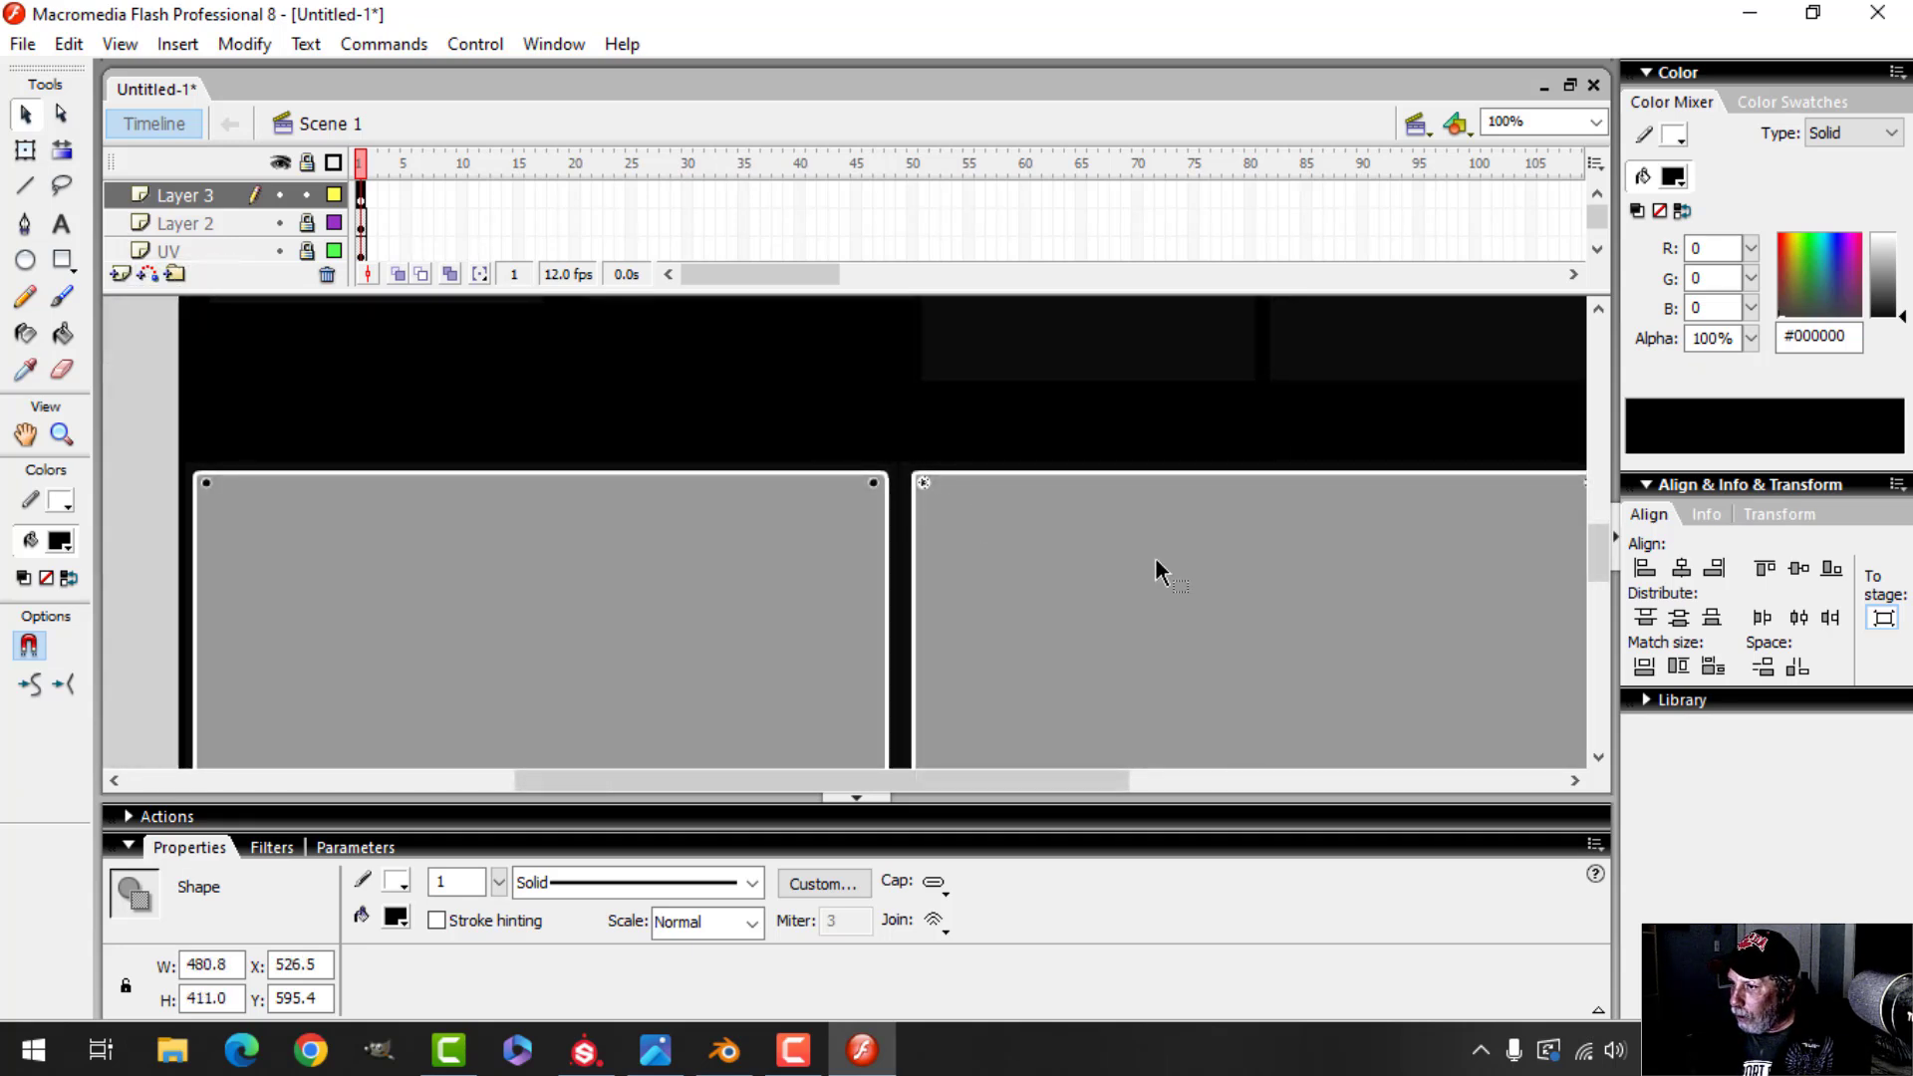
Deselect the circles on the lower-right panel and show the whole frame to check all three panels
scroll(1253, 548, "down", 5)
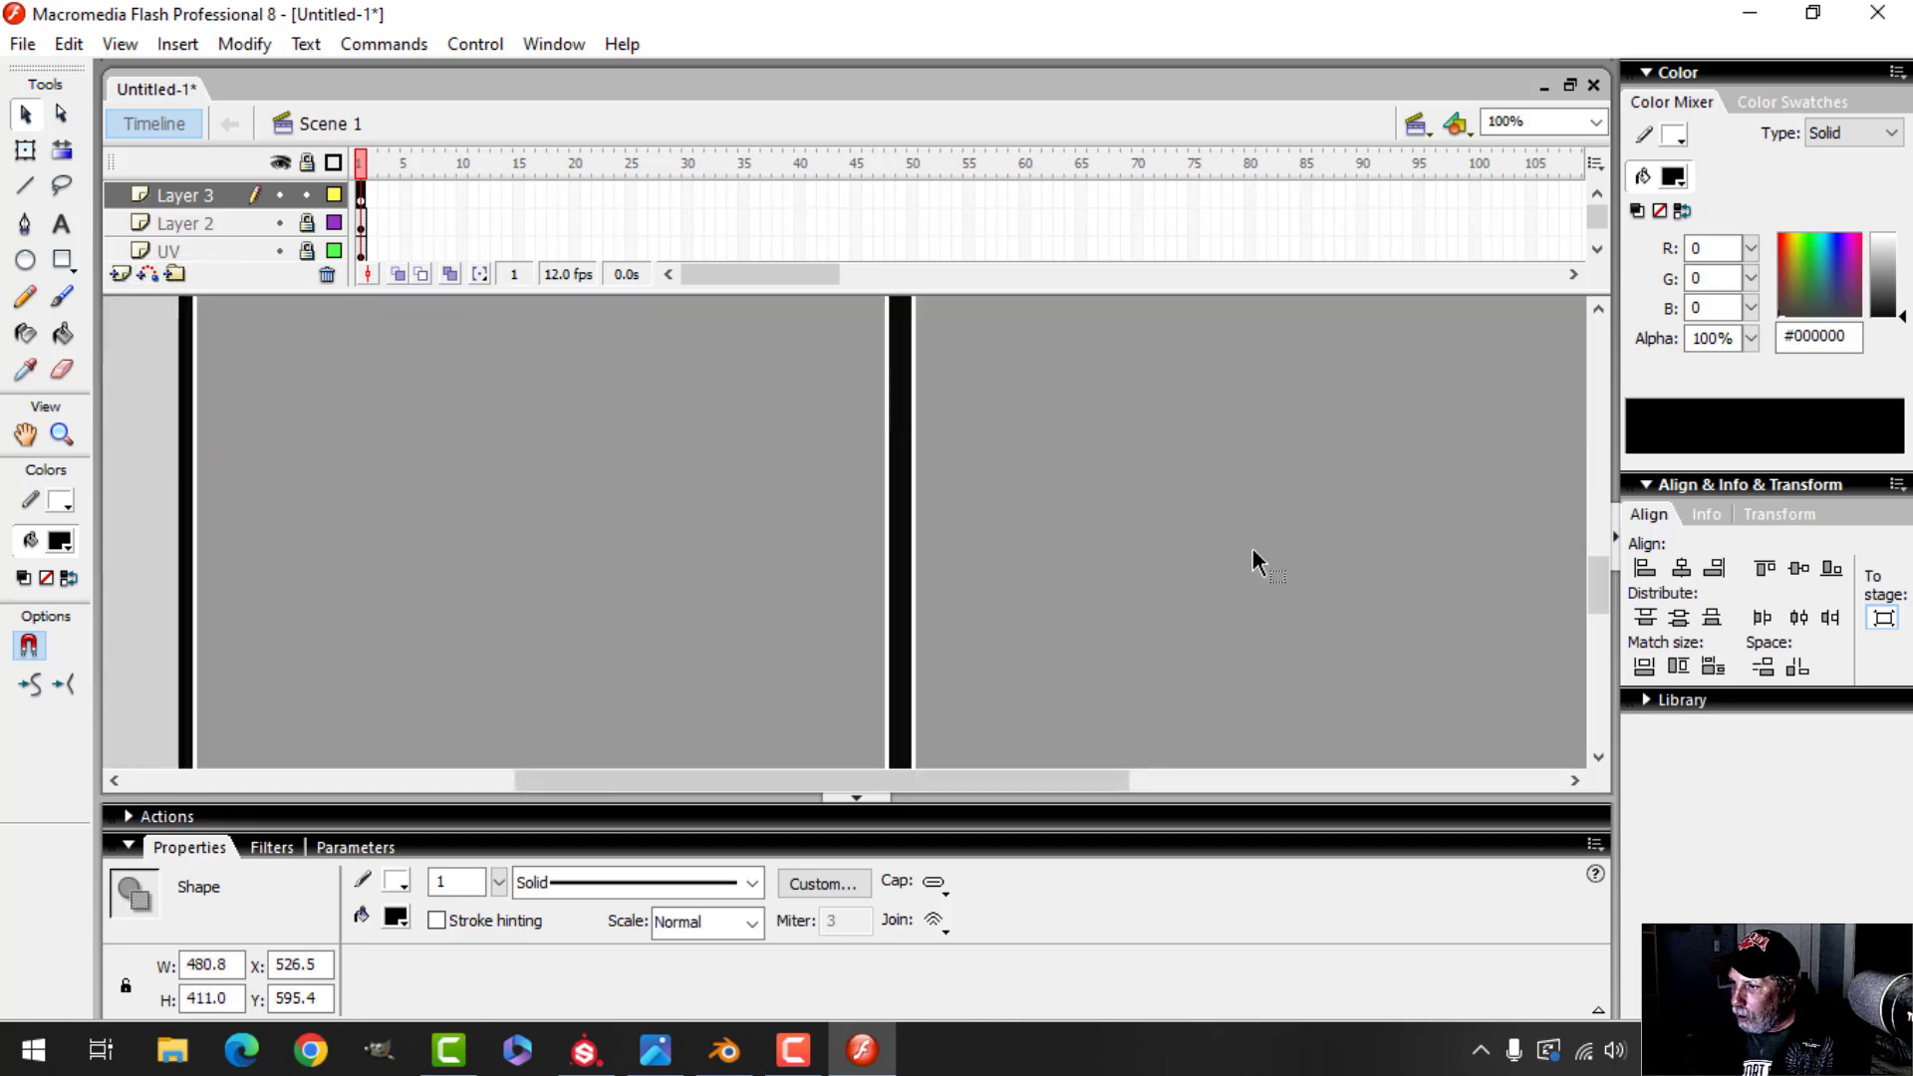
scroll(1253, 555, "up", 3)
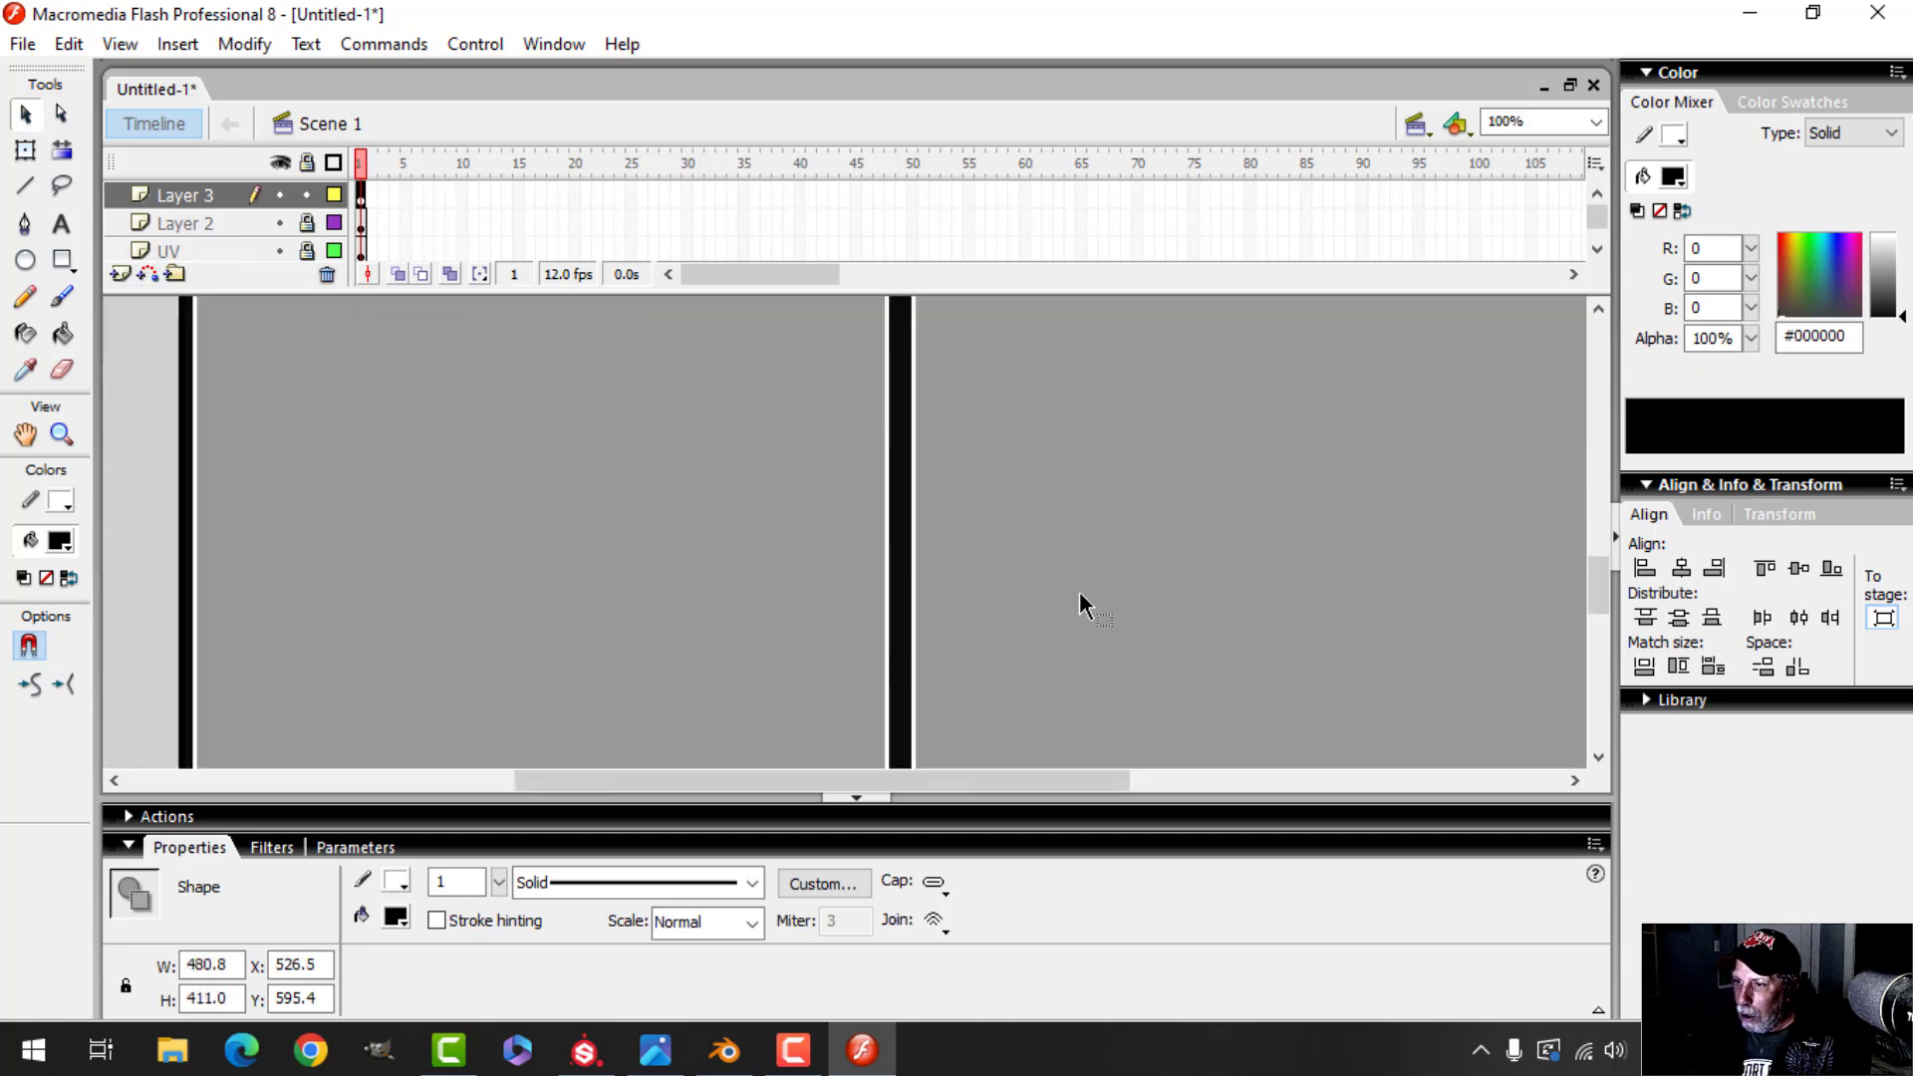
left_click(140, 456)
left_click(1596, 121)
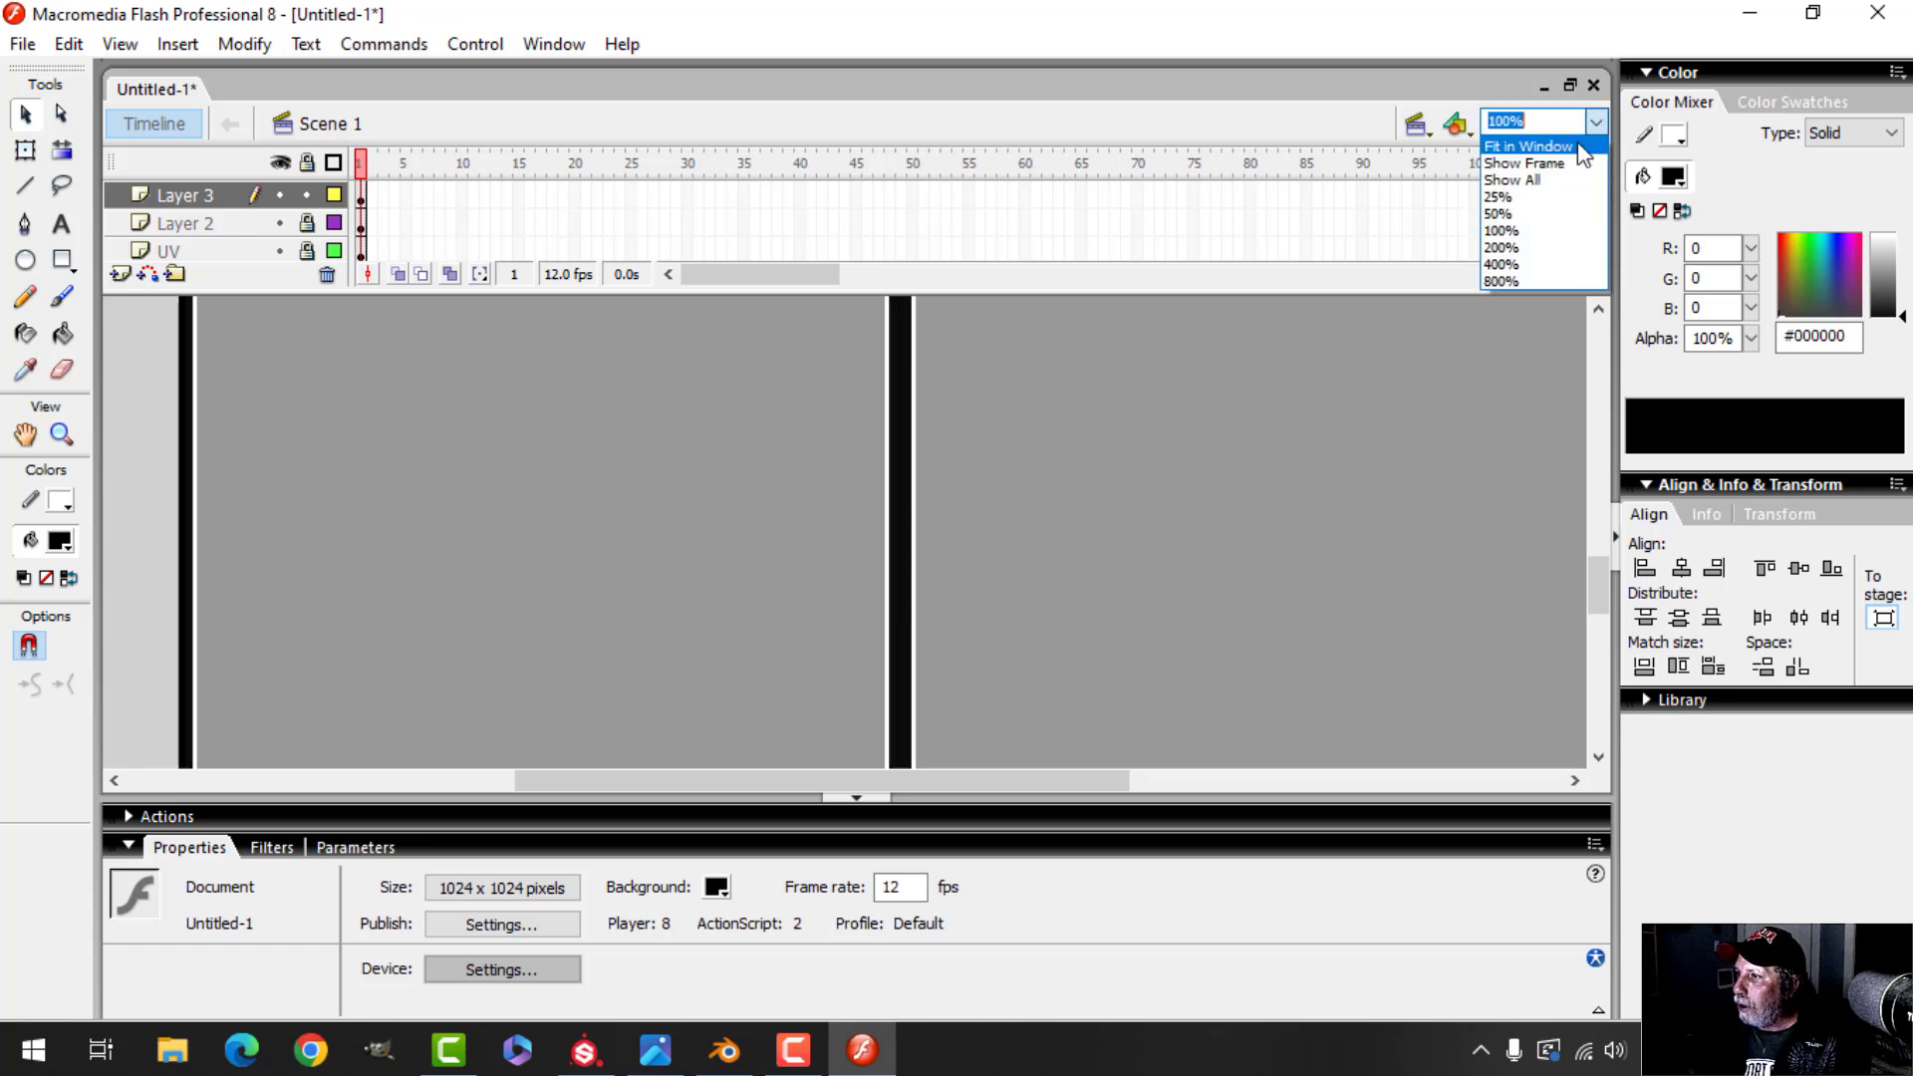
left_click(1555, 163)
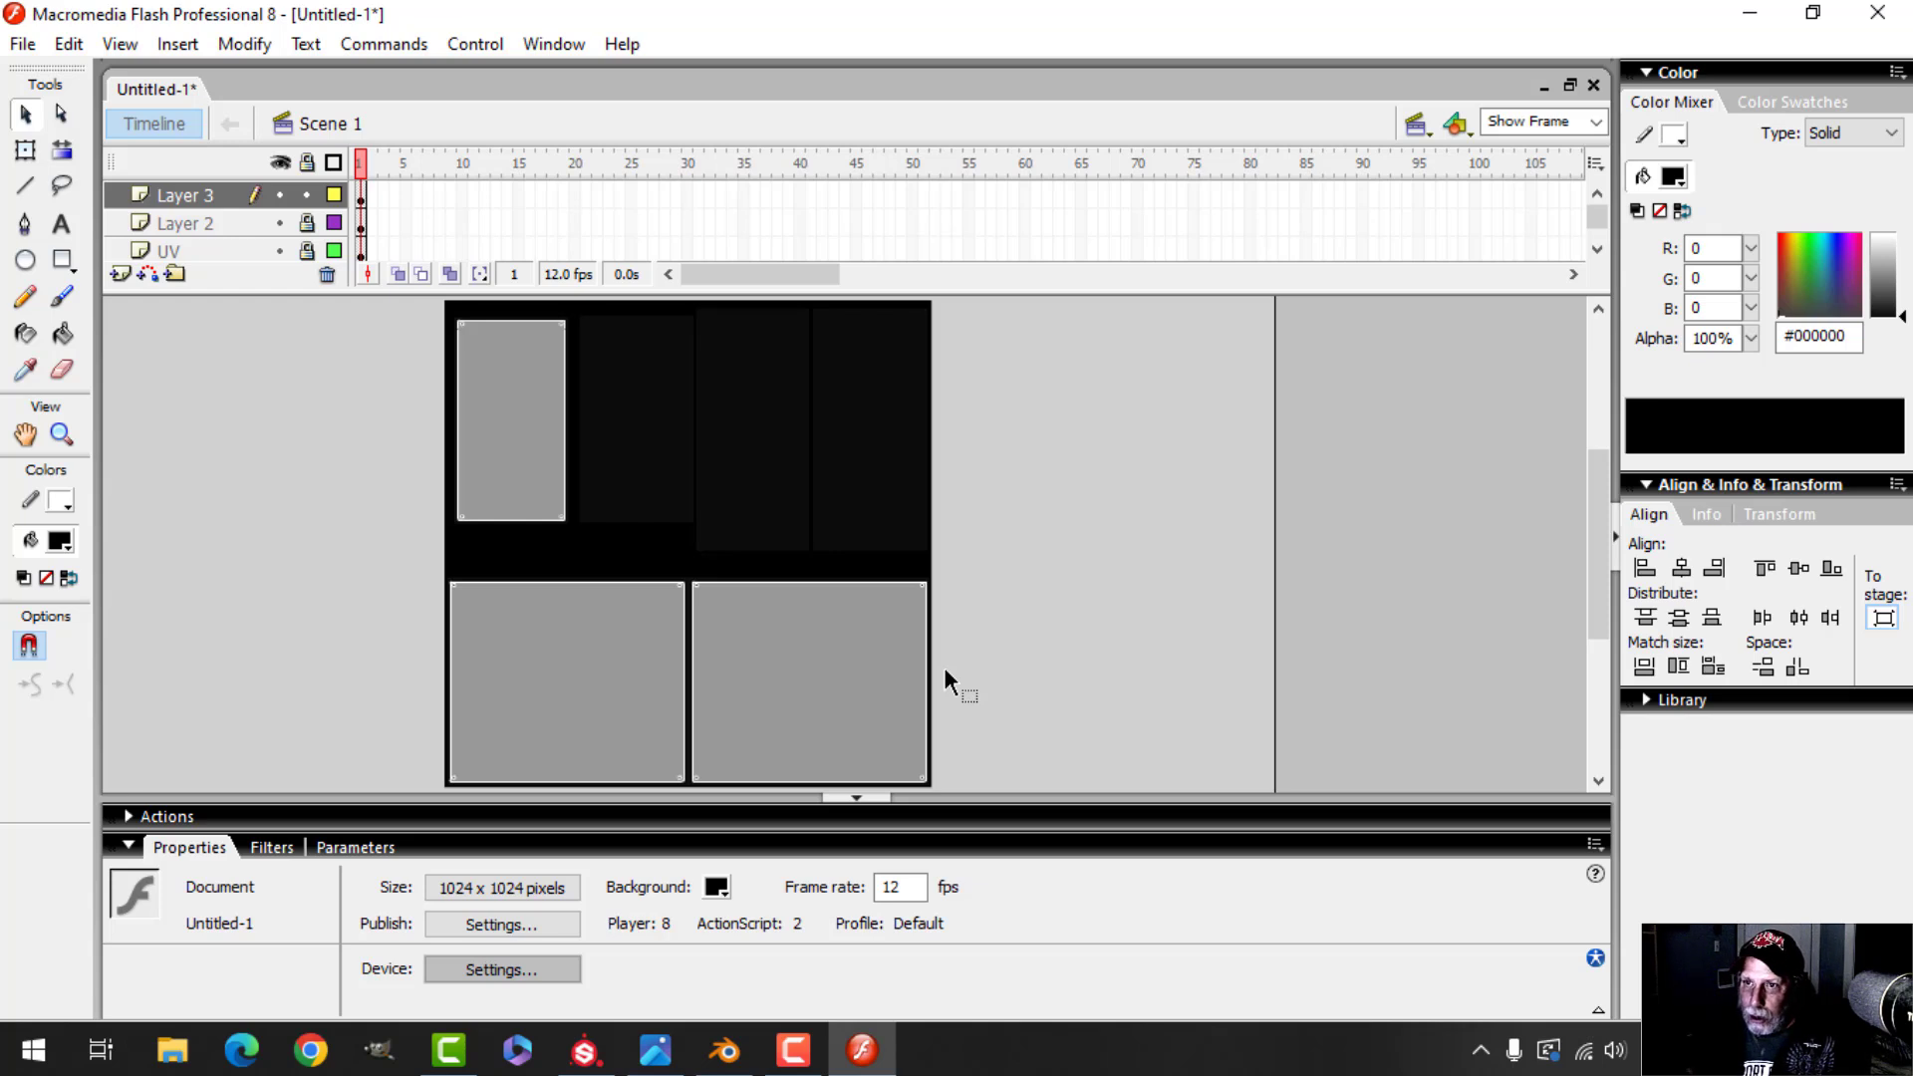
Start exporting the artwork as a JPEG image and choose the EXPORT CUSTOM ALPHAS folder inside BLENDER as the destination
left_click(22, 43)
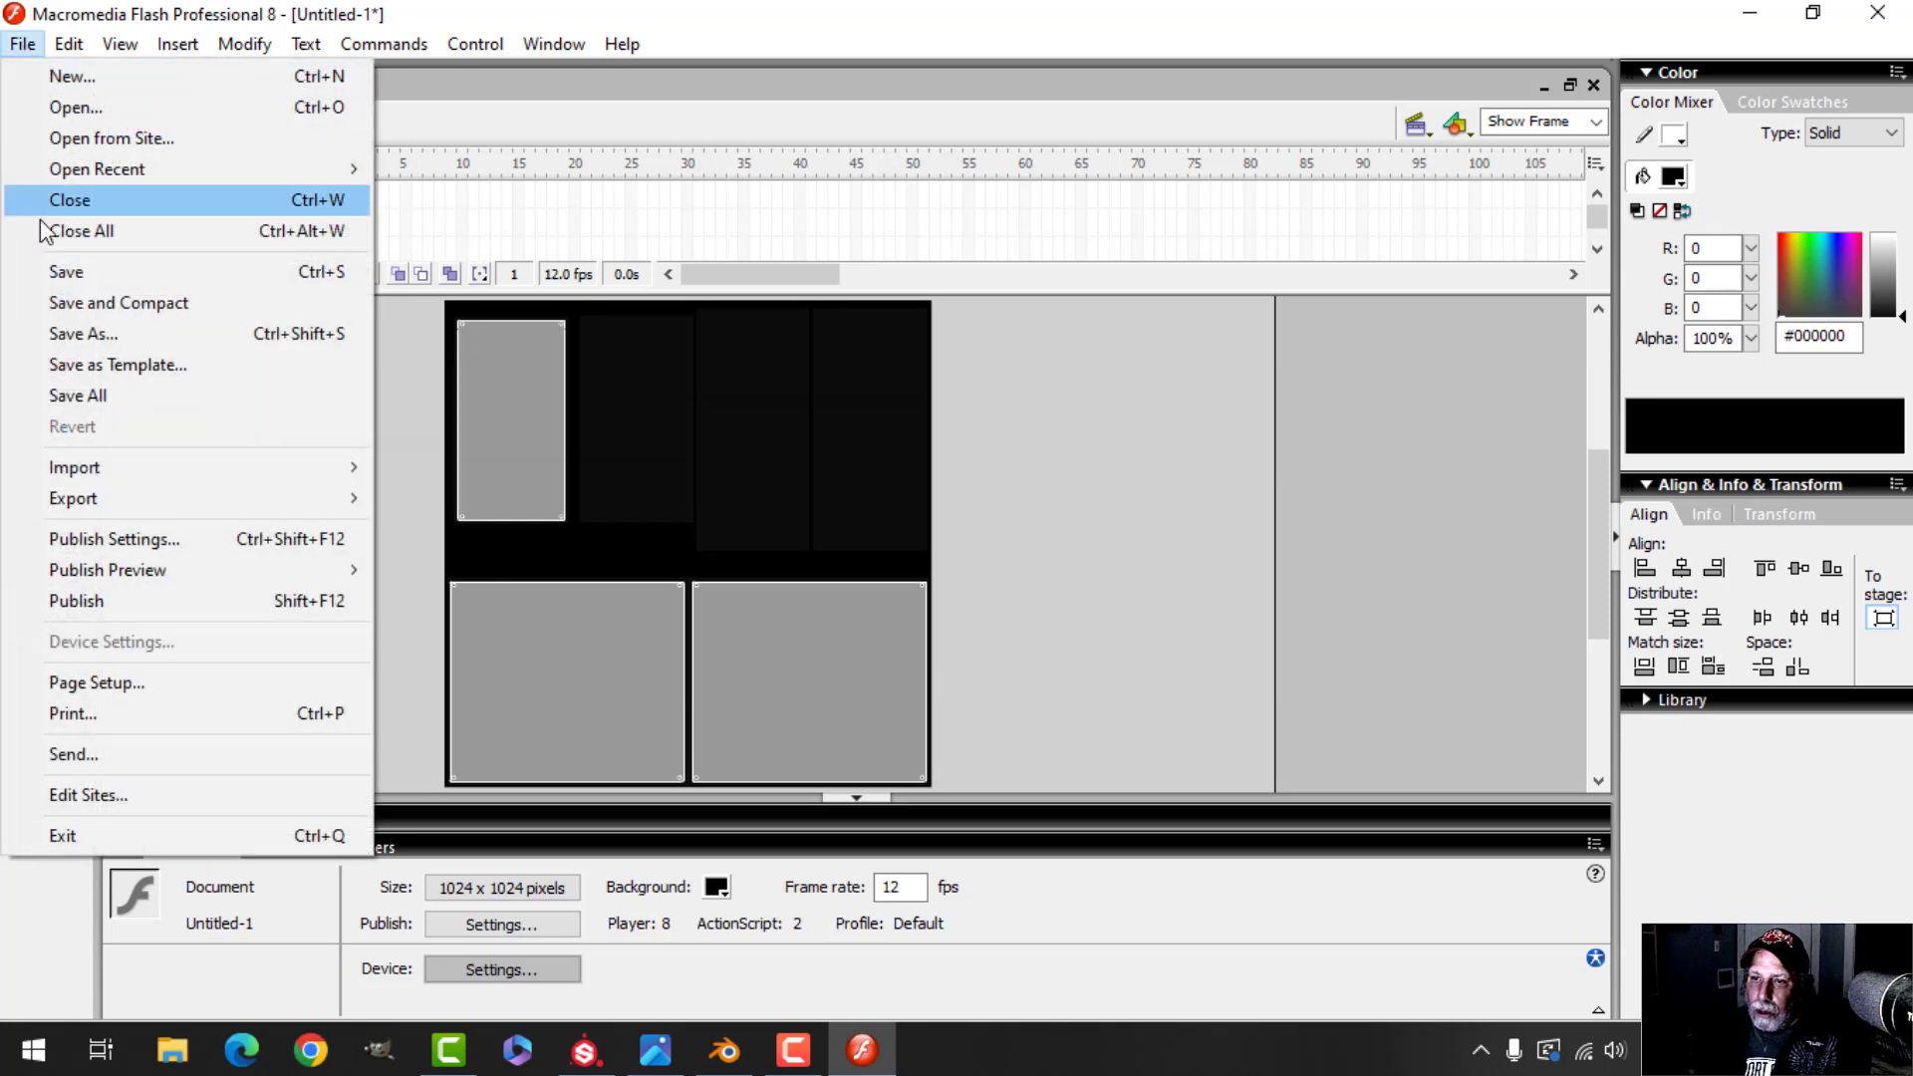
mouse_move(72, 501)
left_click(558, 487)
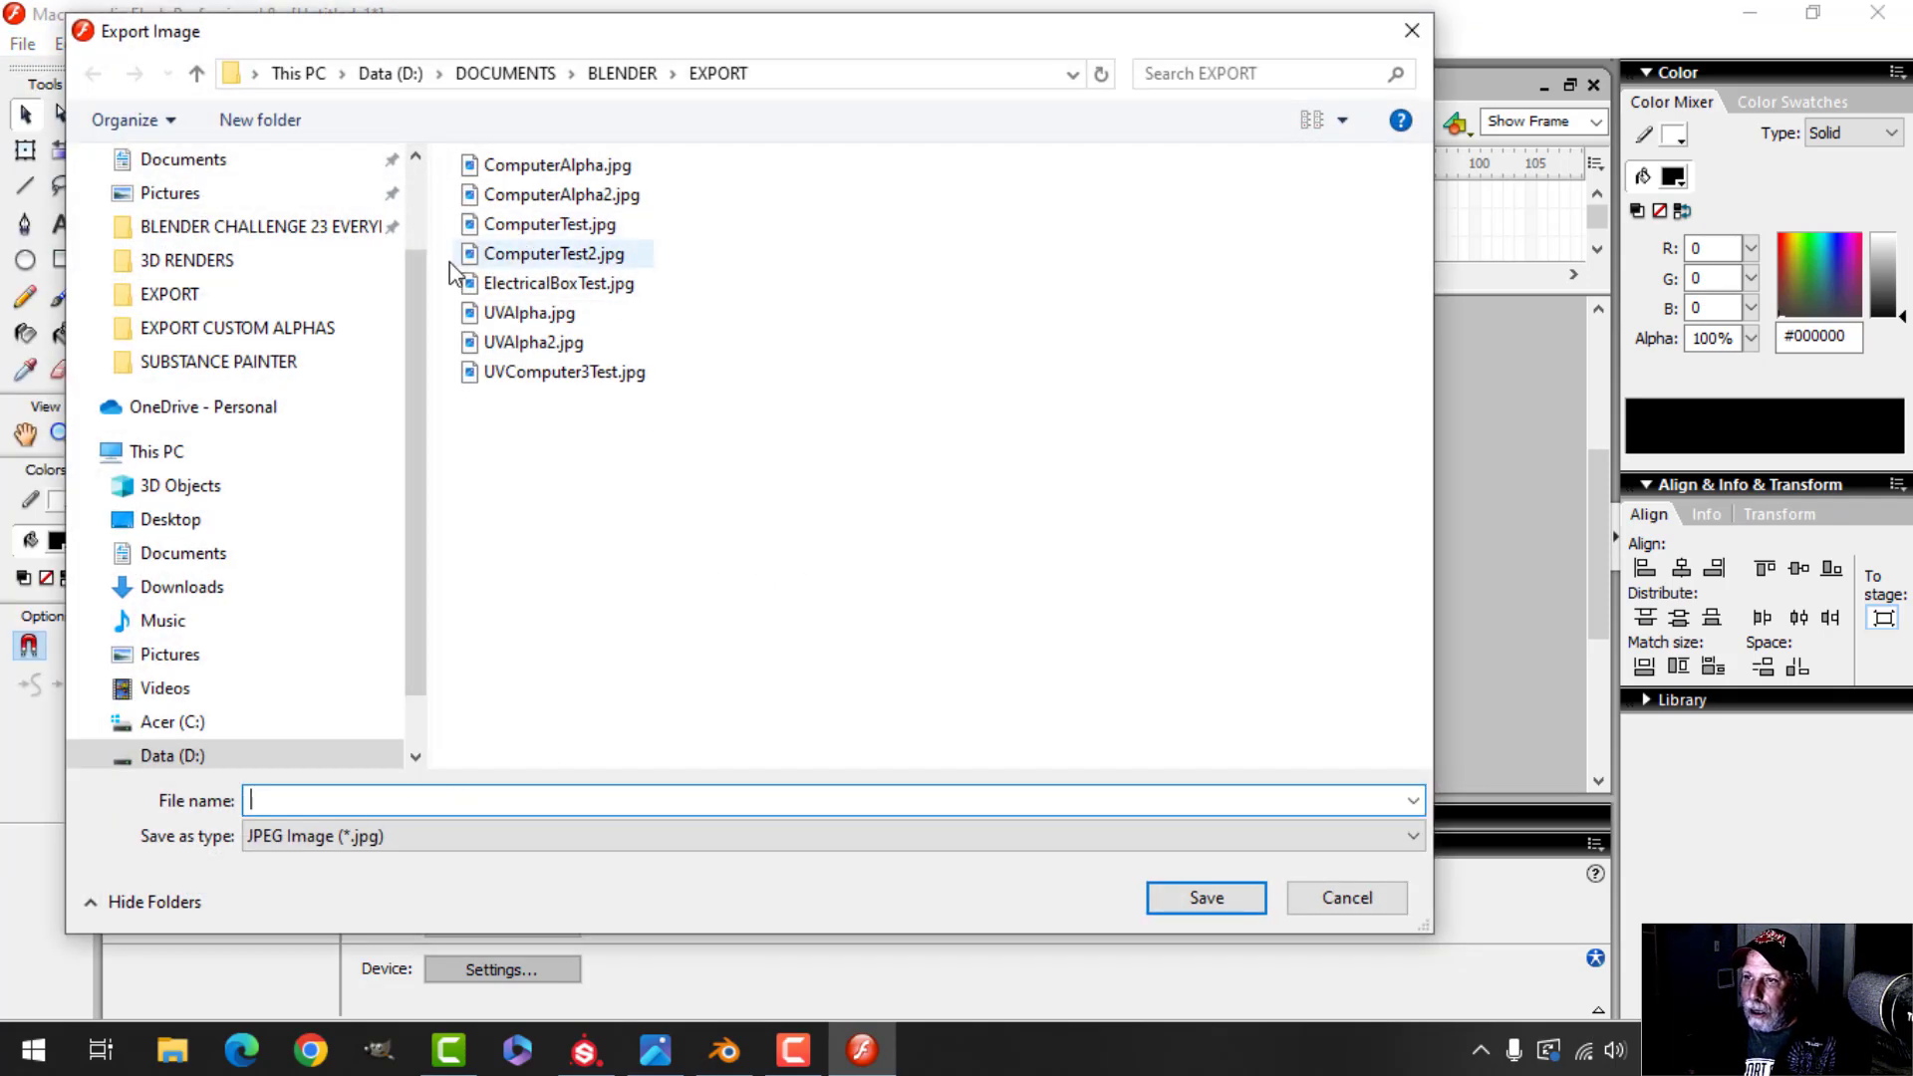
left_click(622, 73)
double_click(556, 443)
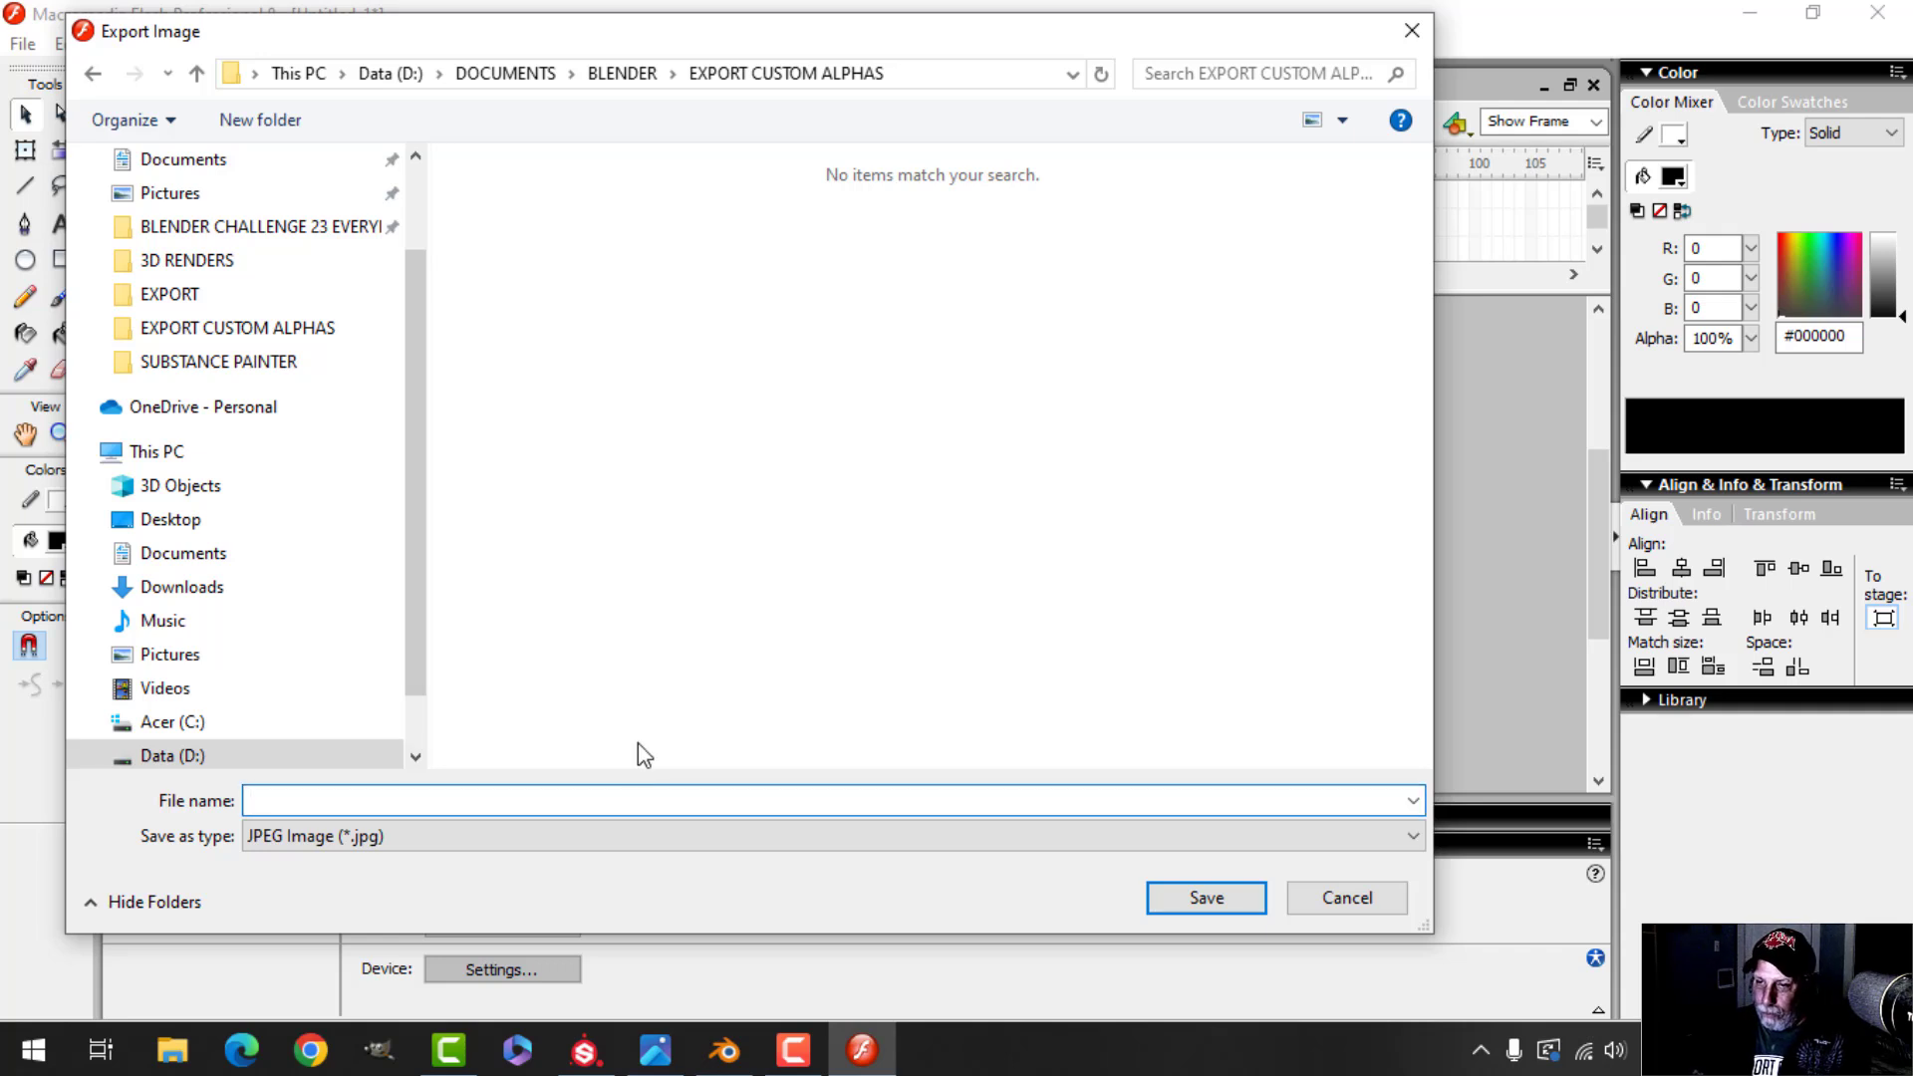
type("computer")
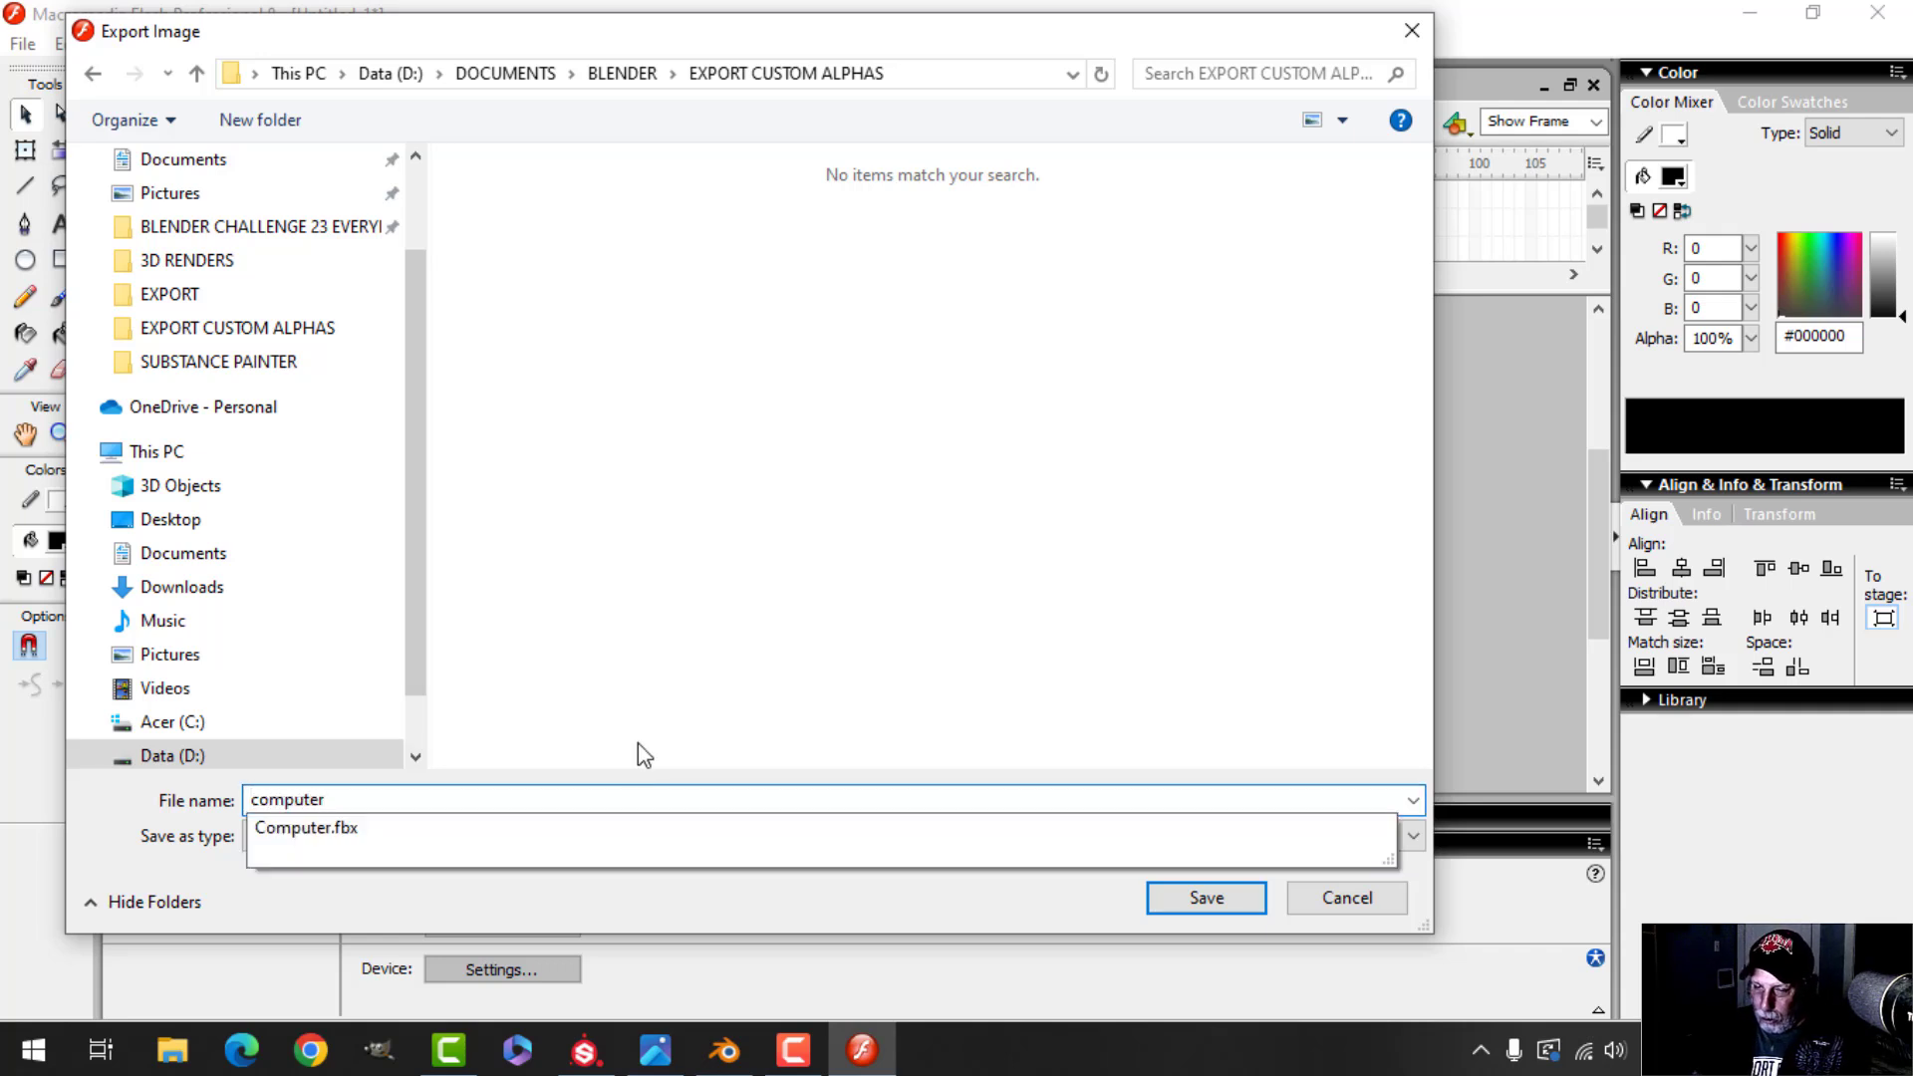
key("BackSpace")
key("BackSpace")
key("BackSpace")
key("BackSpace")
key("BackSpace")
key("BackSpace")
key("BackSpace")
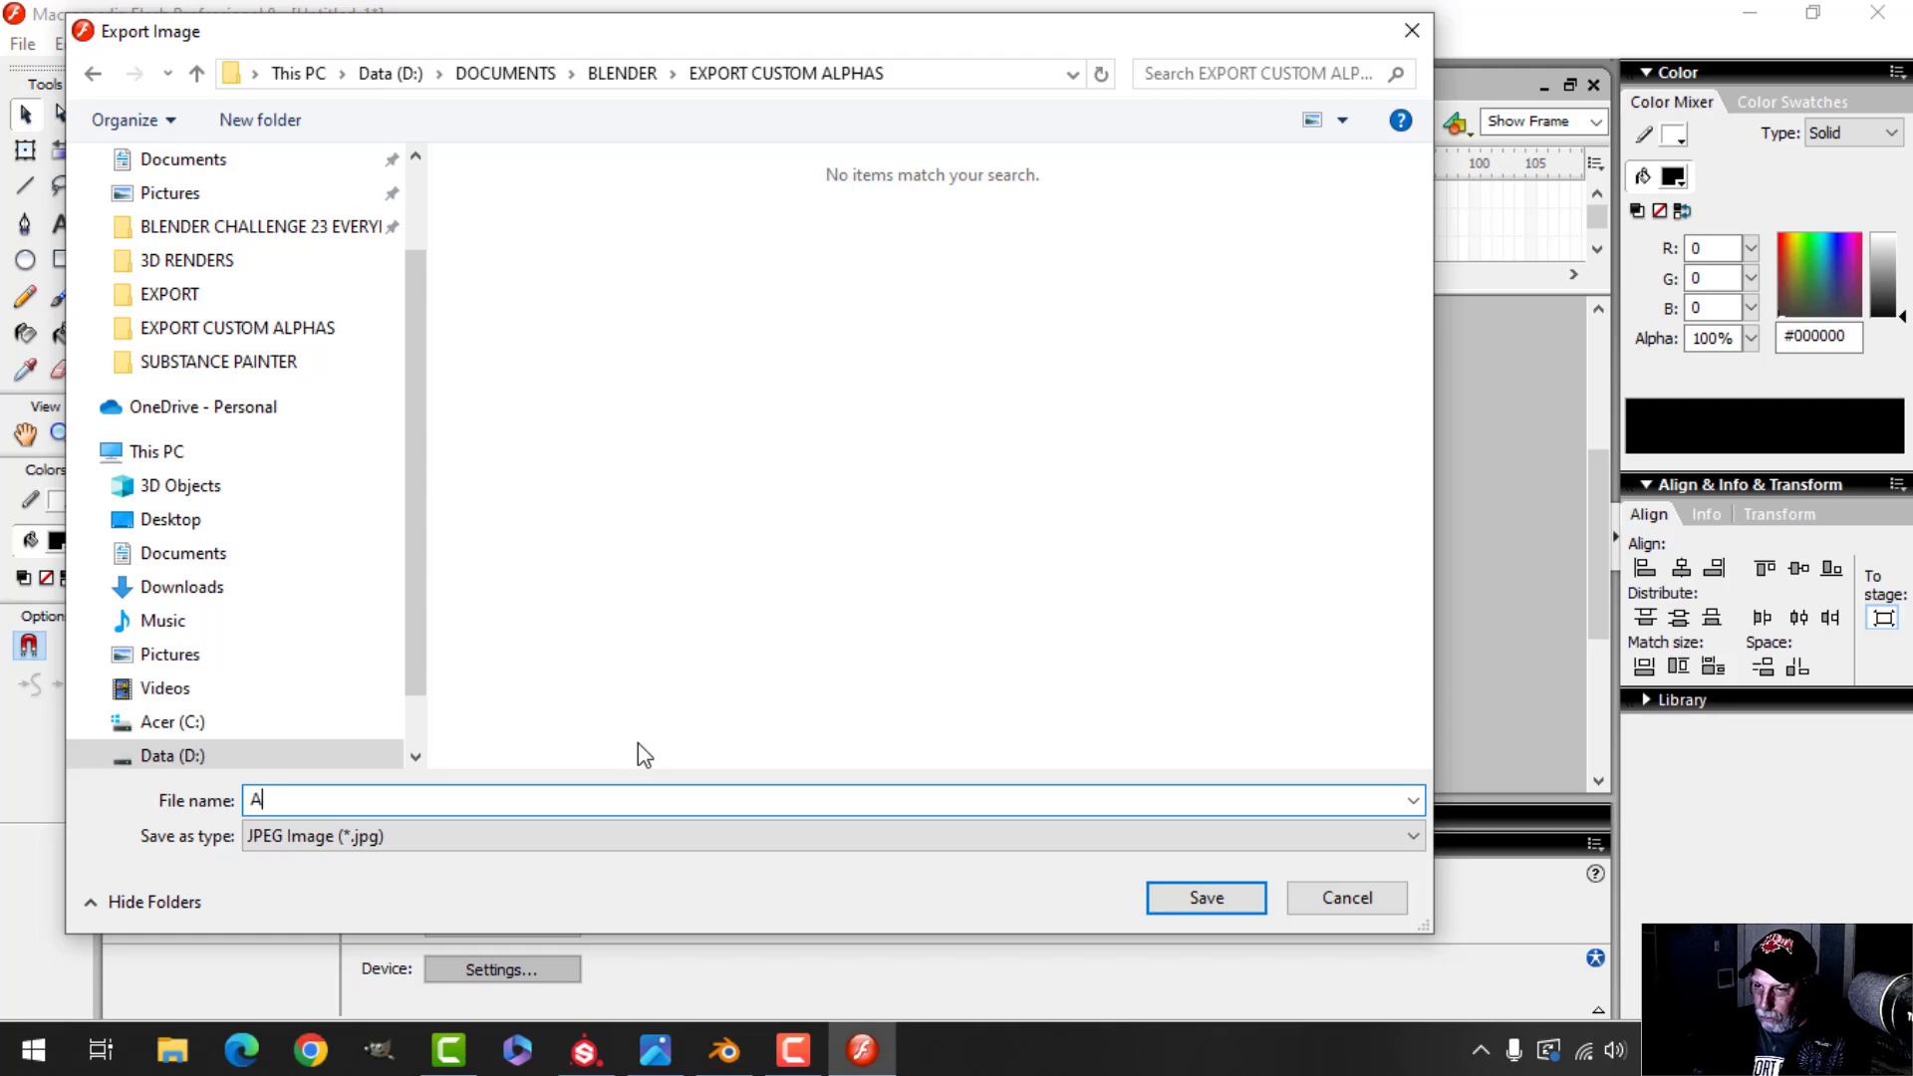
Name the exported image AlphaComputer and save it as a full-document JPEG at 2048 x 2048 pixels, 144 dpi, quality 100
type("AlphaComputer")
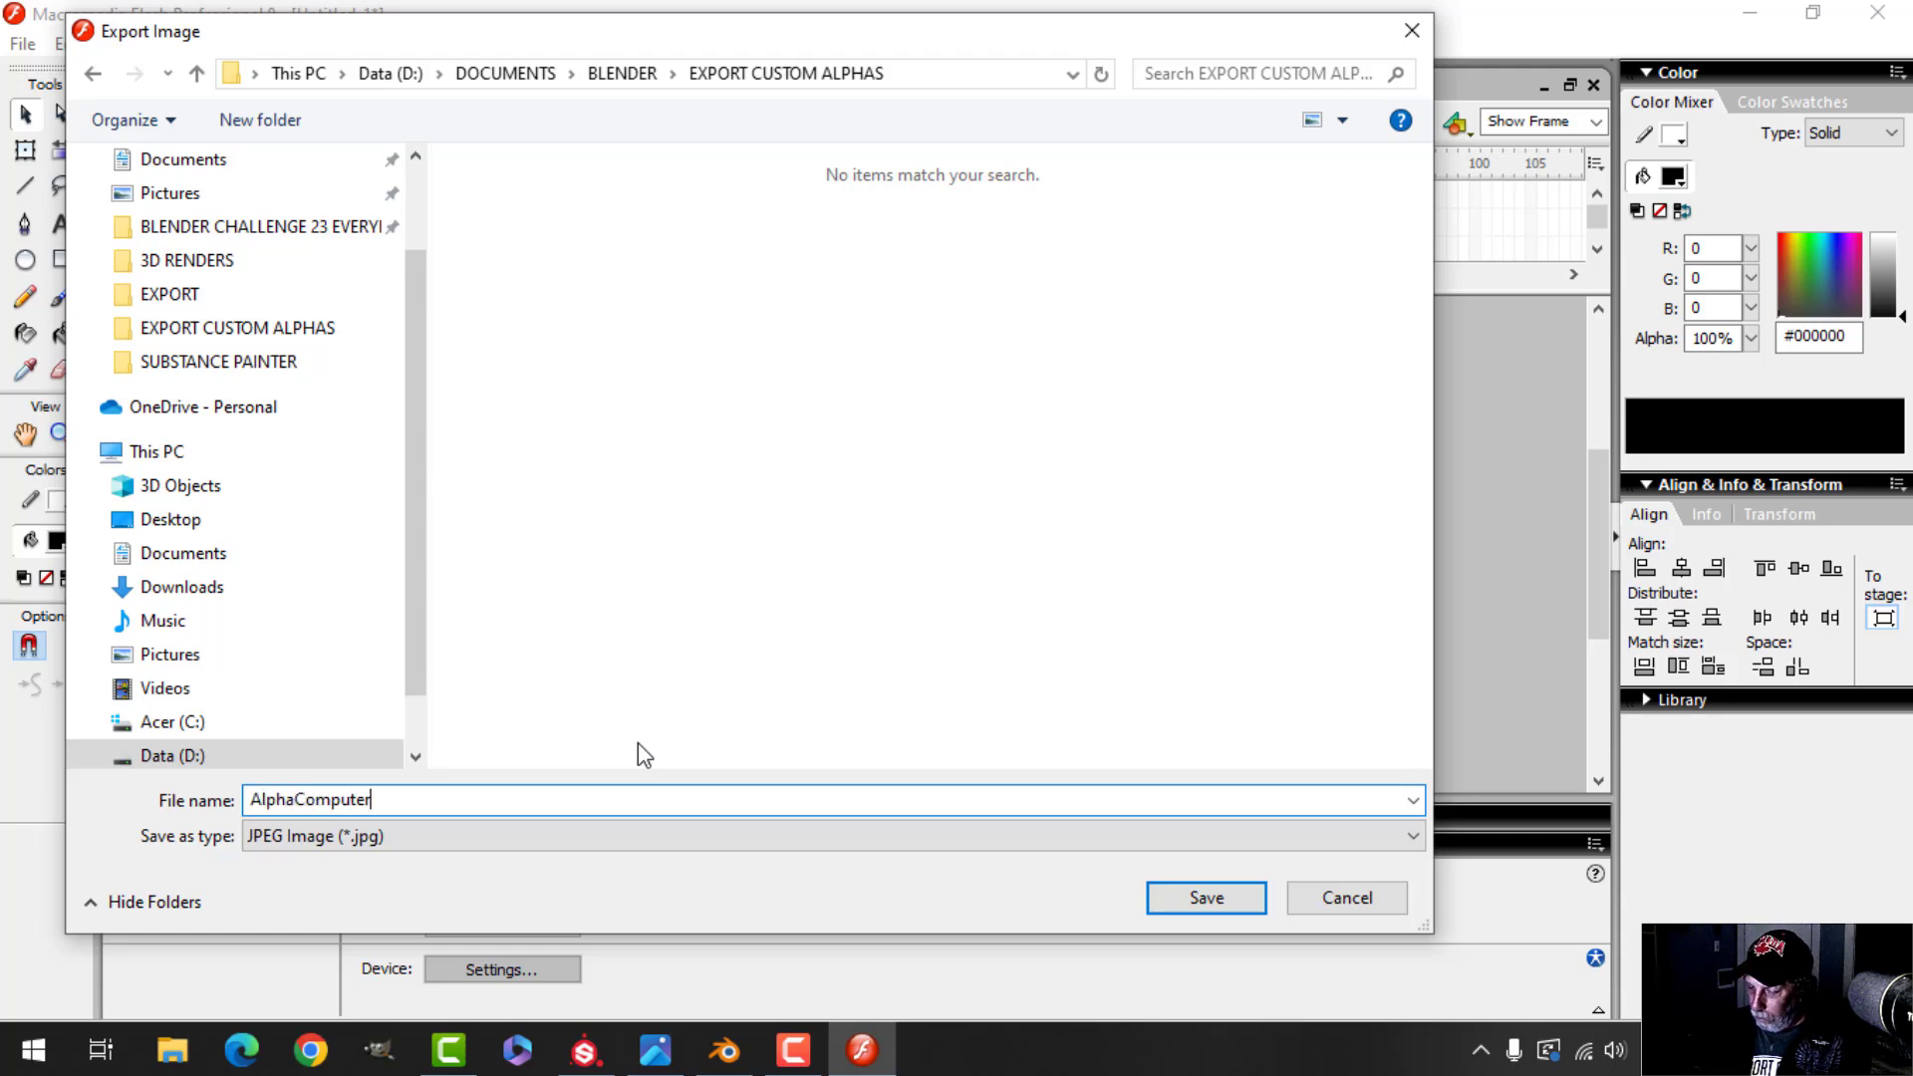
key("Return")
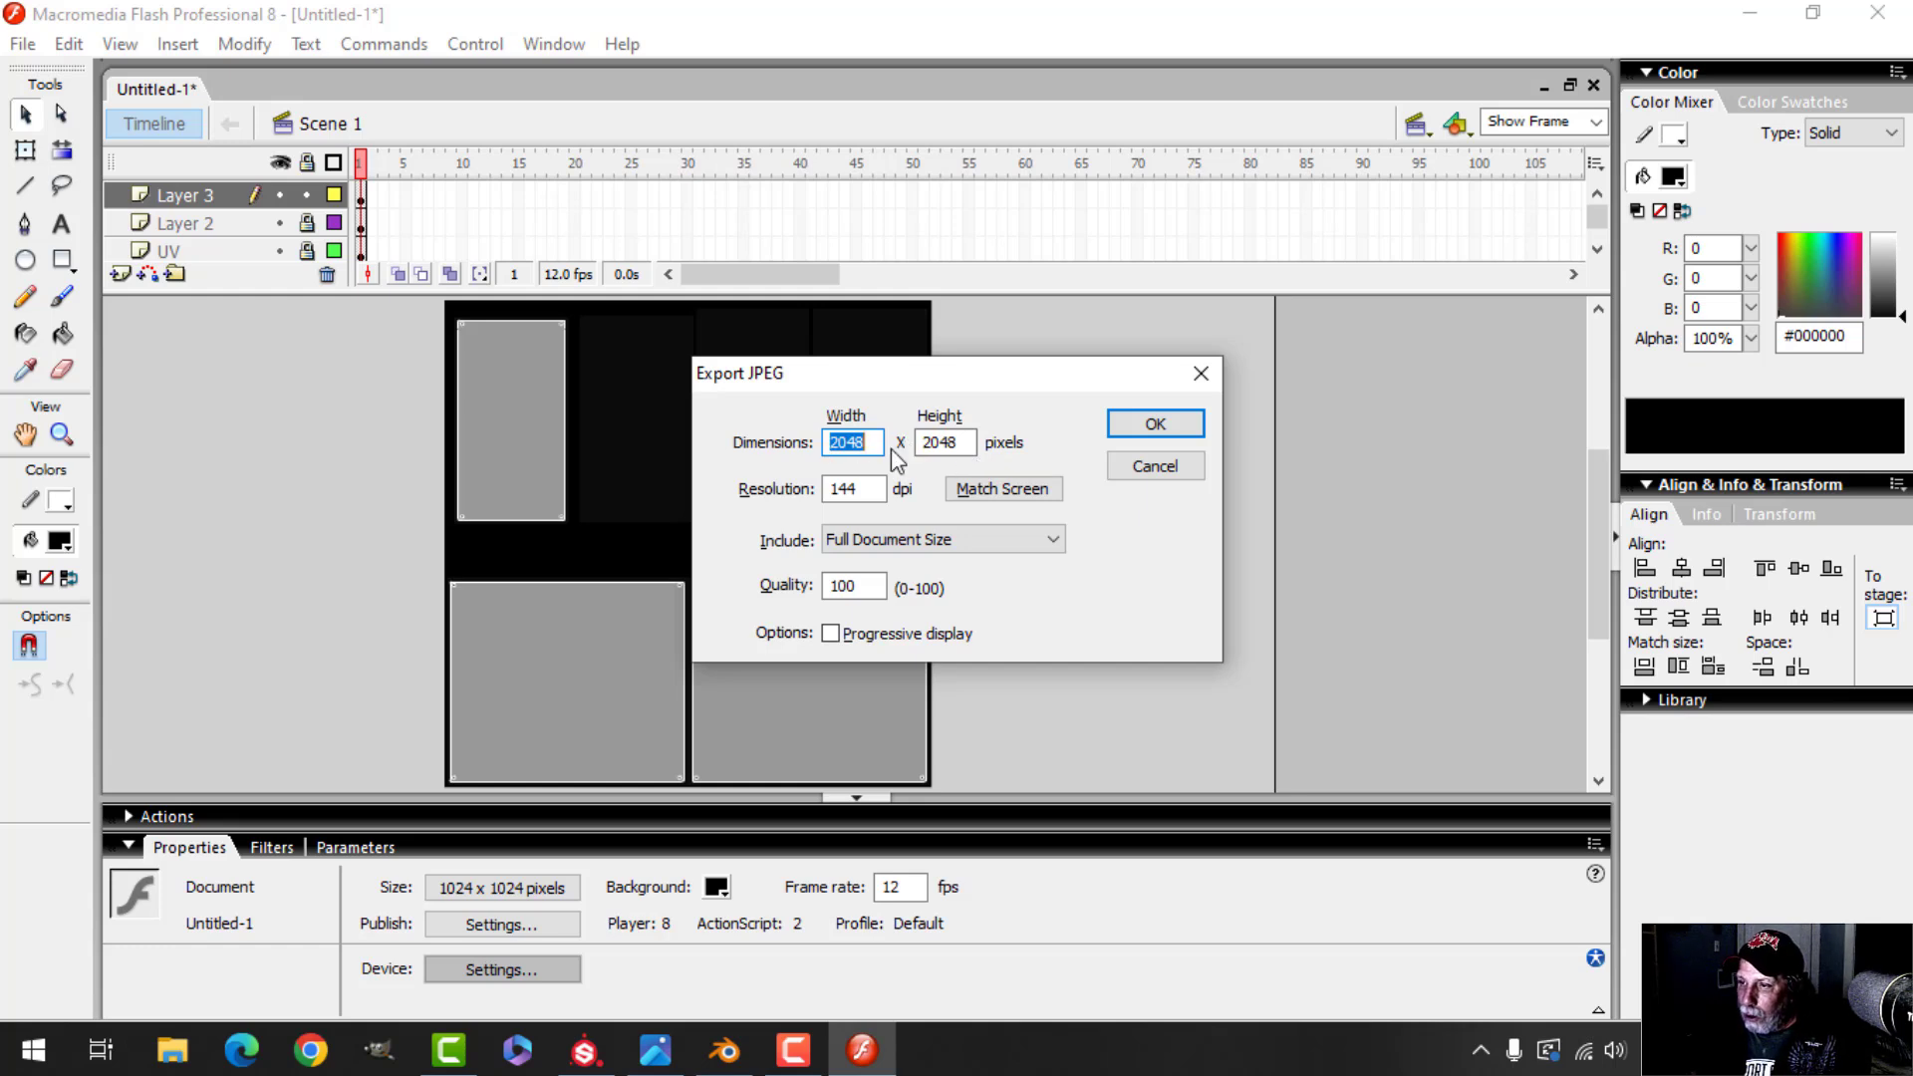
left_click(1153, 426)
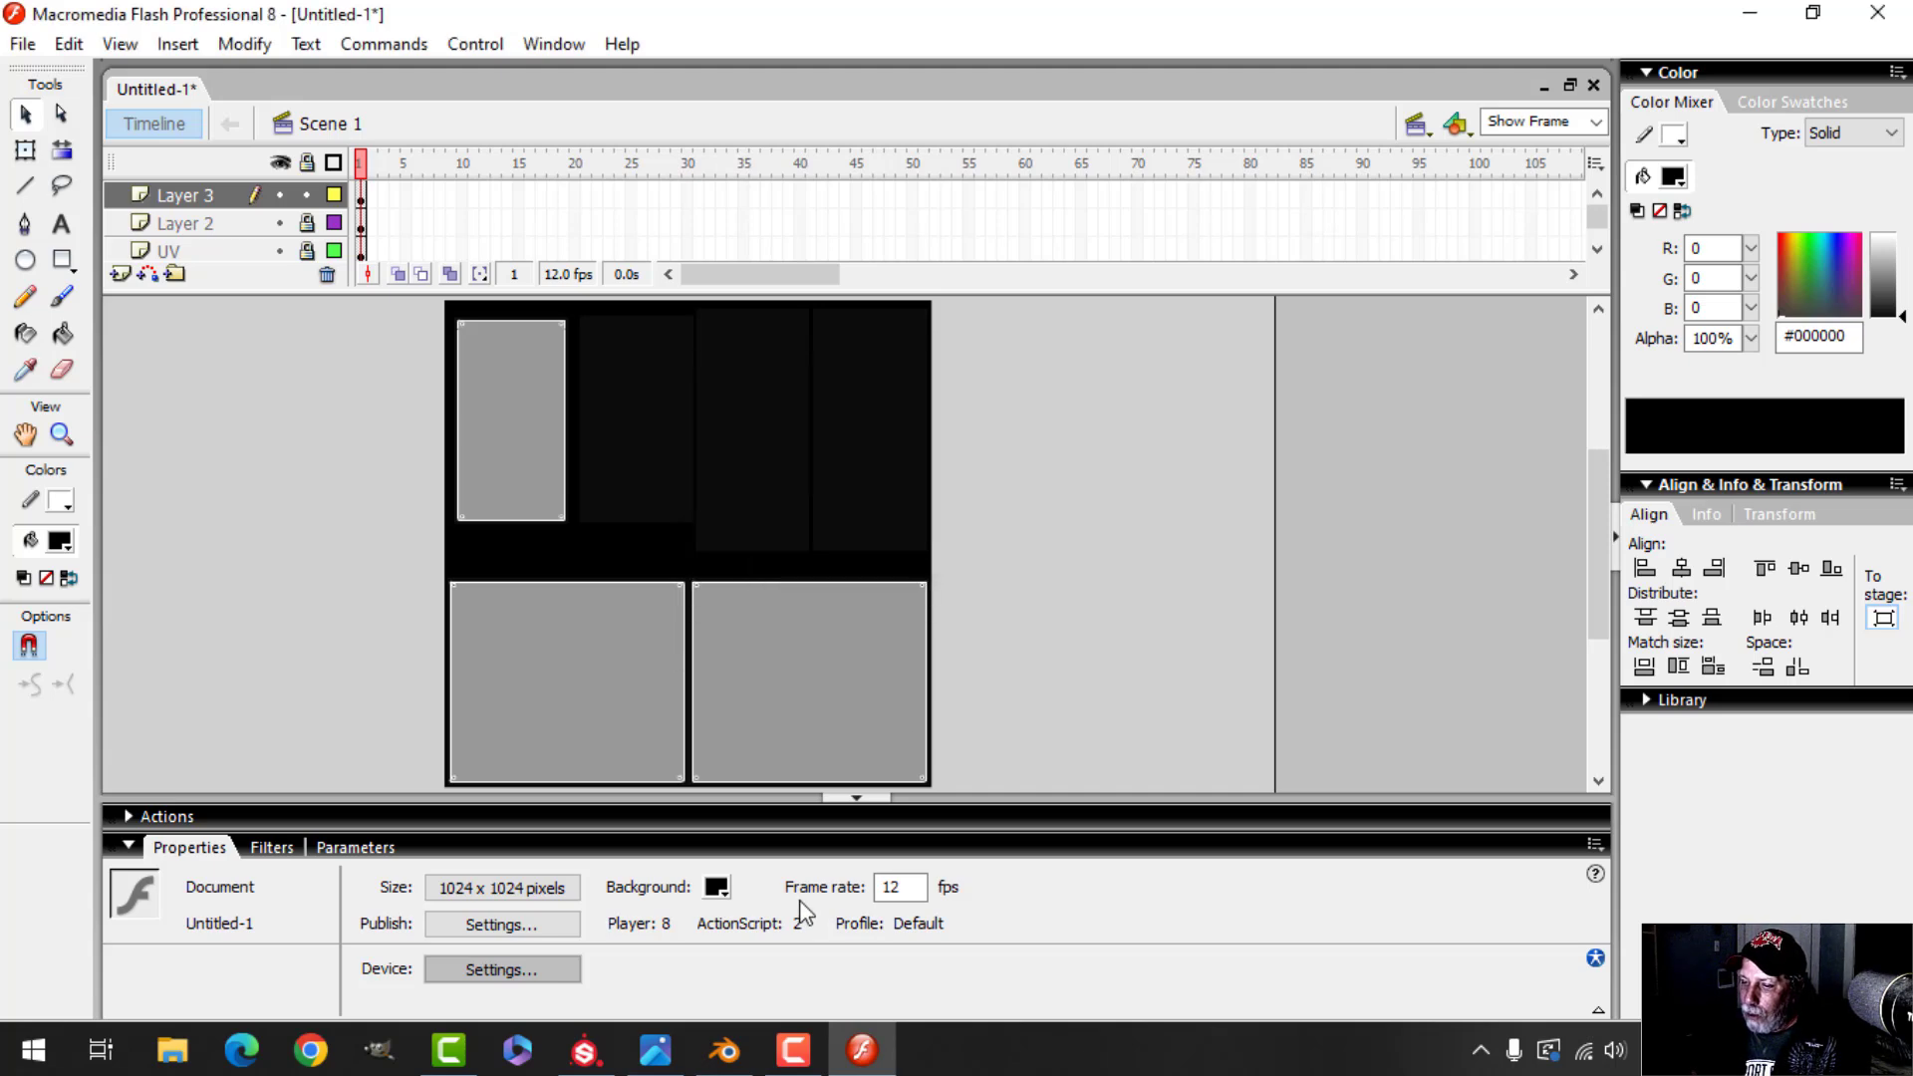
Switch to Substance Painter and activate temporal anti-aliasing in the display settings
left_click(585, 1049)
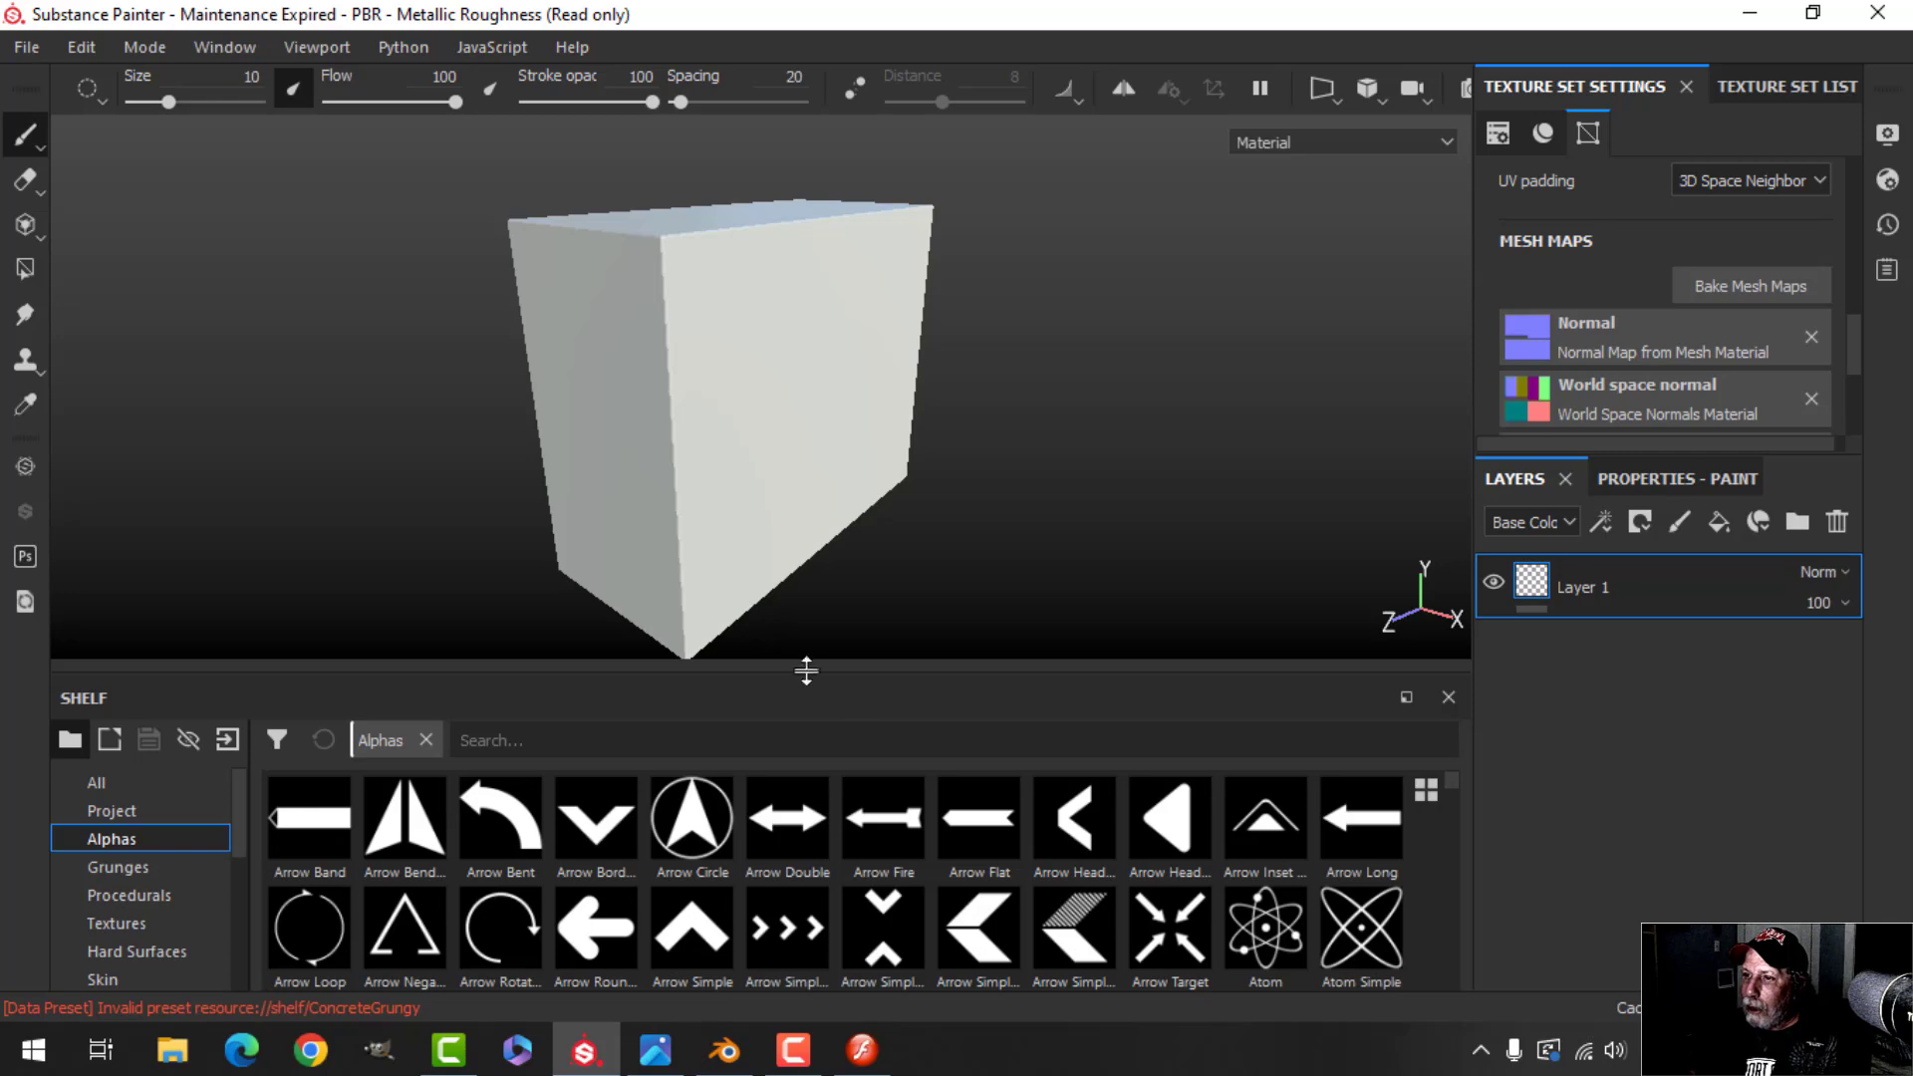
left_click_drag(971, 474, 918, 504, "alt")
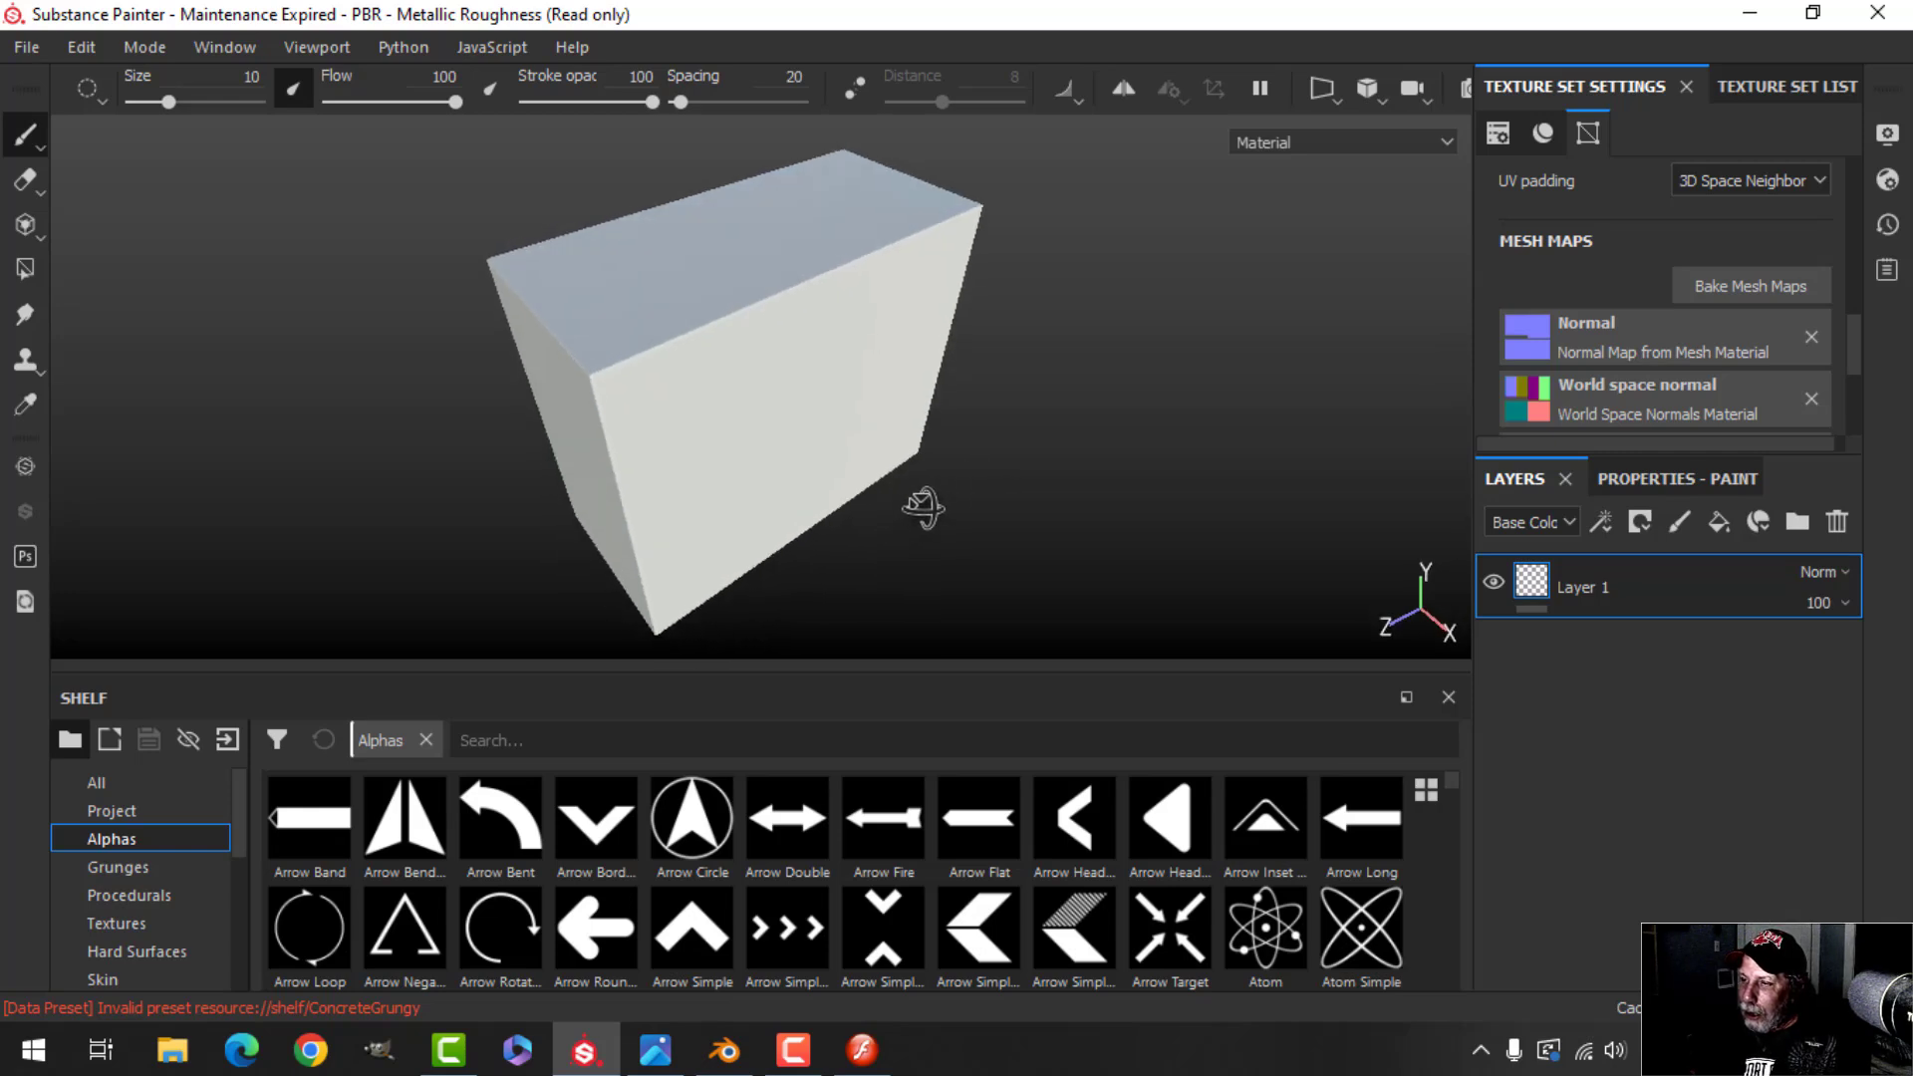
left_click(1887, 134)
scroll(1541, 434, "down", 10)
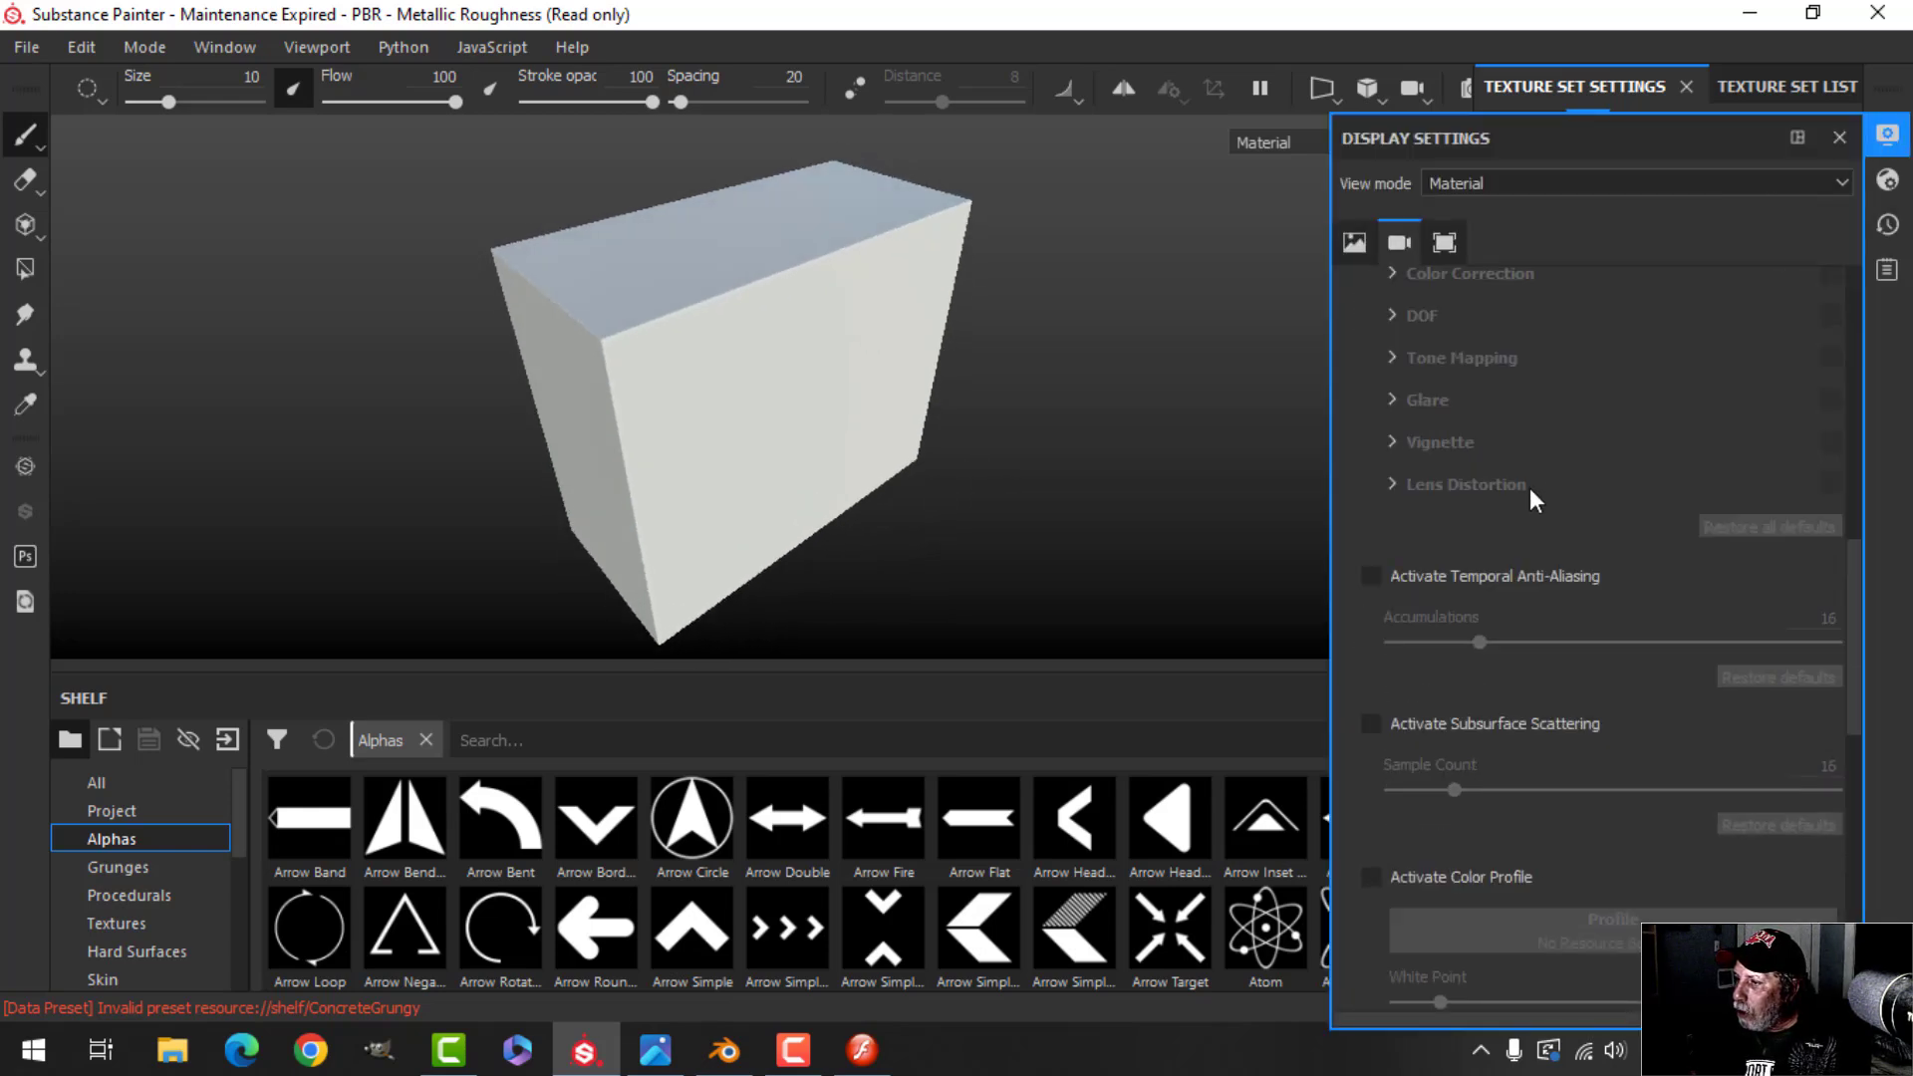
left_click(1375, 575)
left_click(1879, 145)
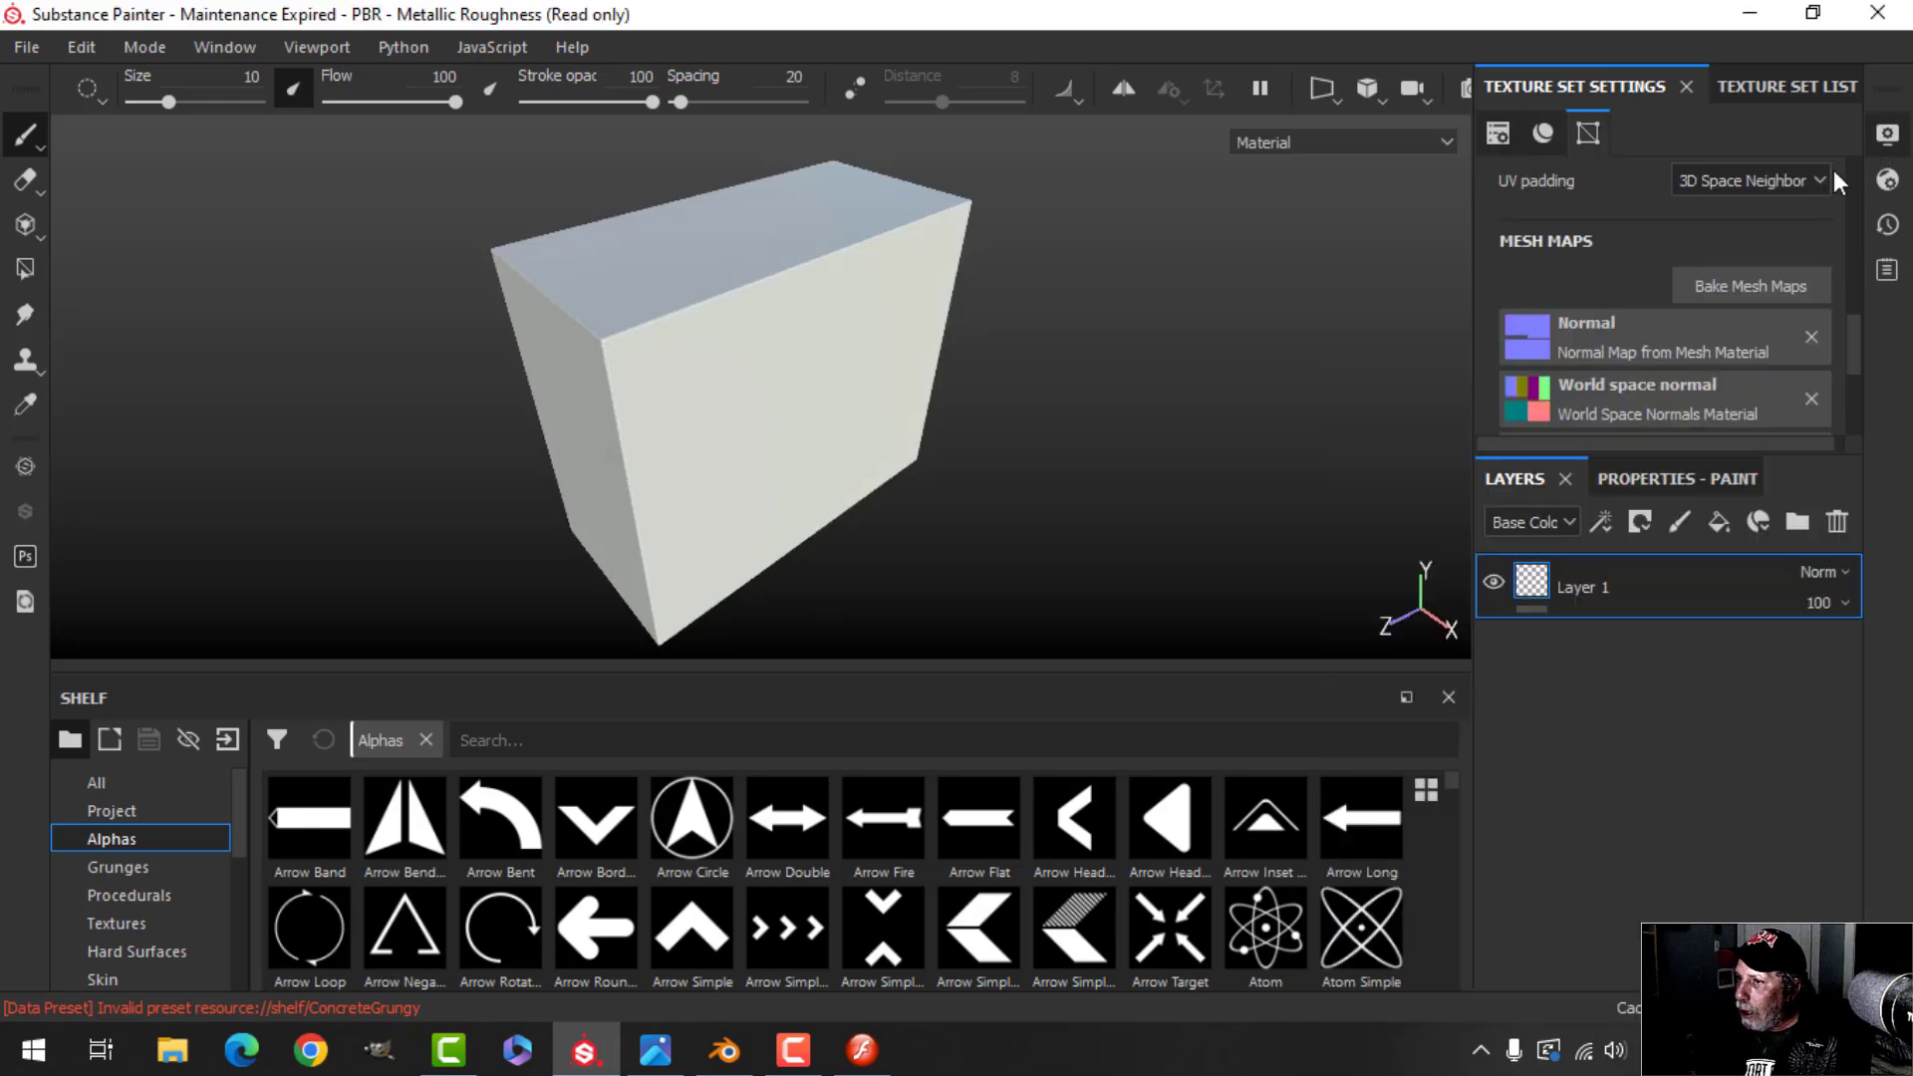
Delete the empty Layer 1 from the box's layer stack
left_click_drag(867, 499, 839, 436, "alt")
left_click_drag(989, 489, 931, 469, "alt")
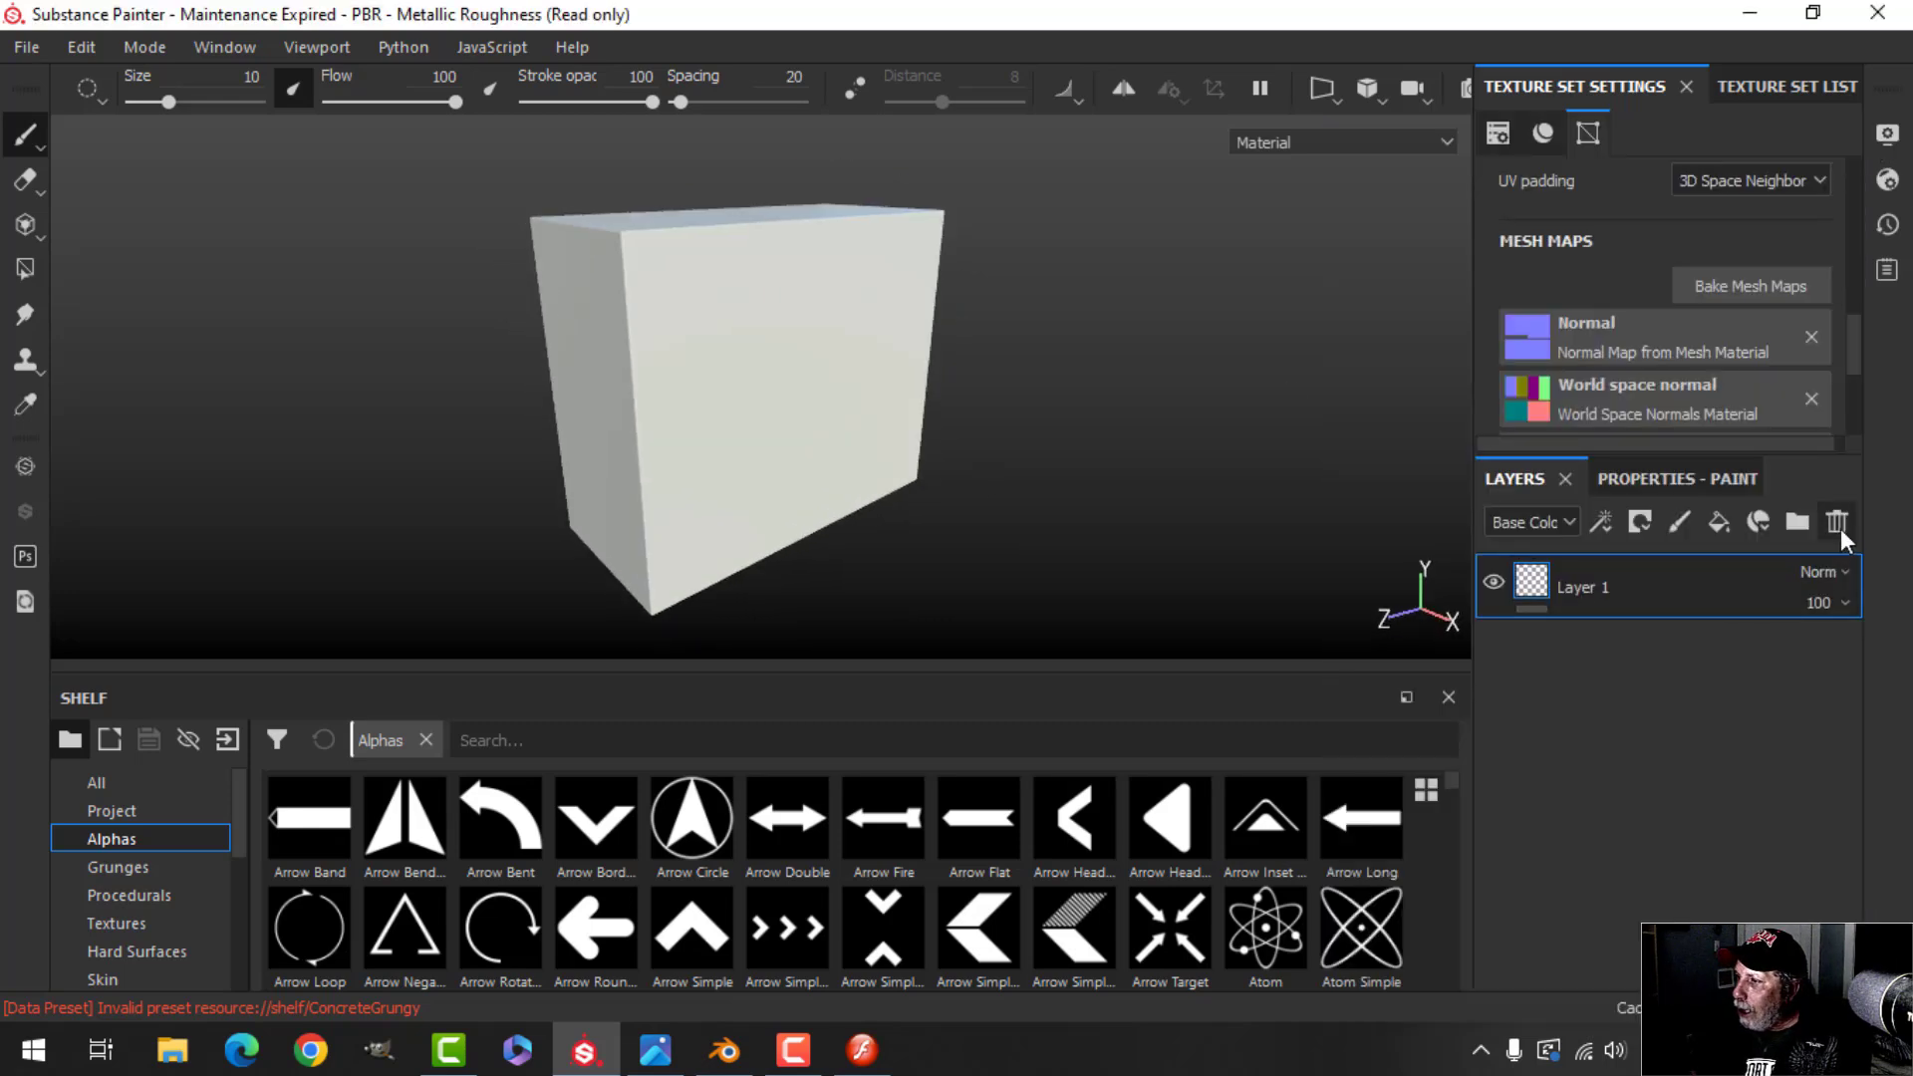
left_click(1836, 521)
Find the AC Material smart material in the shelf and add it to the empty layer stack to cover the box
scroll(139, 913, "down", 3)
left_click(149, 977)
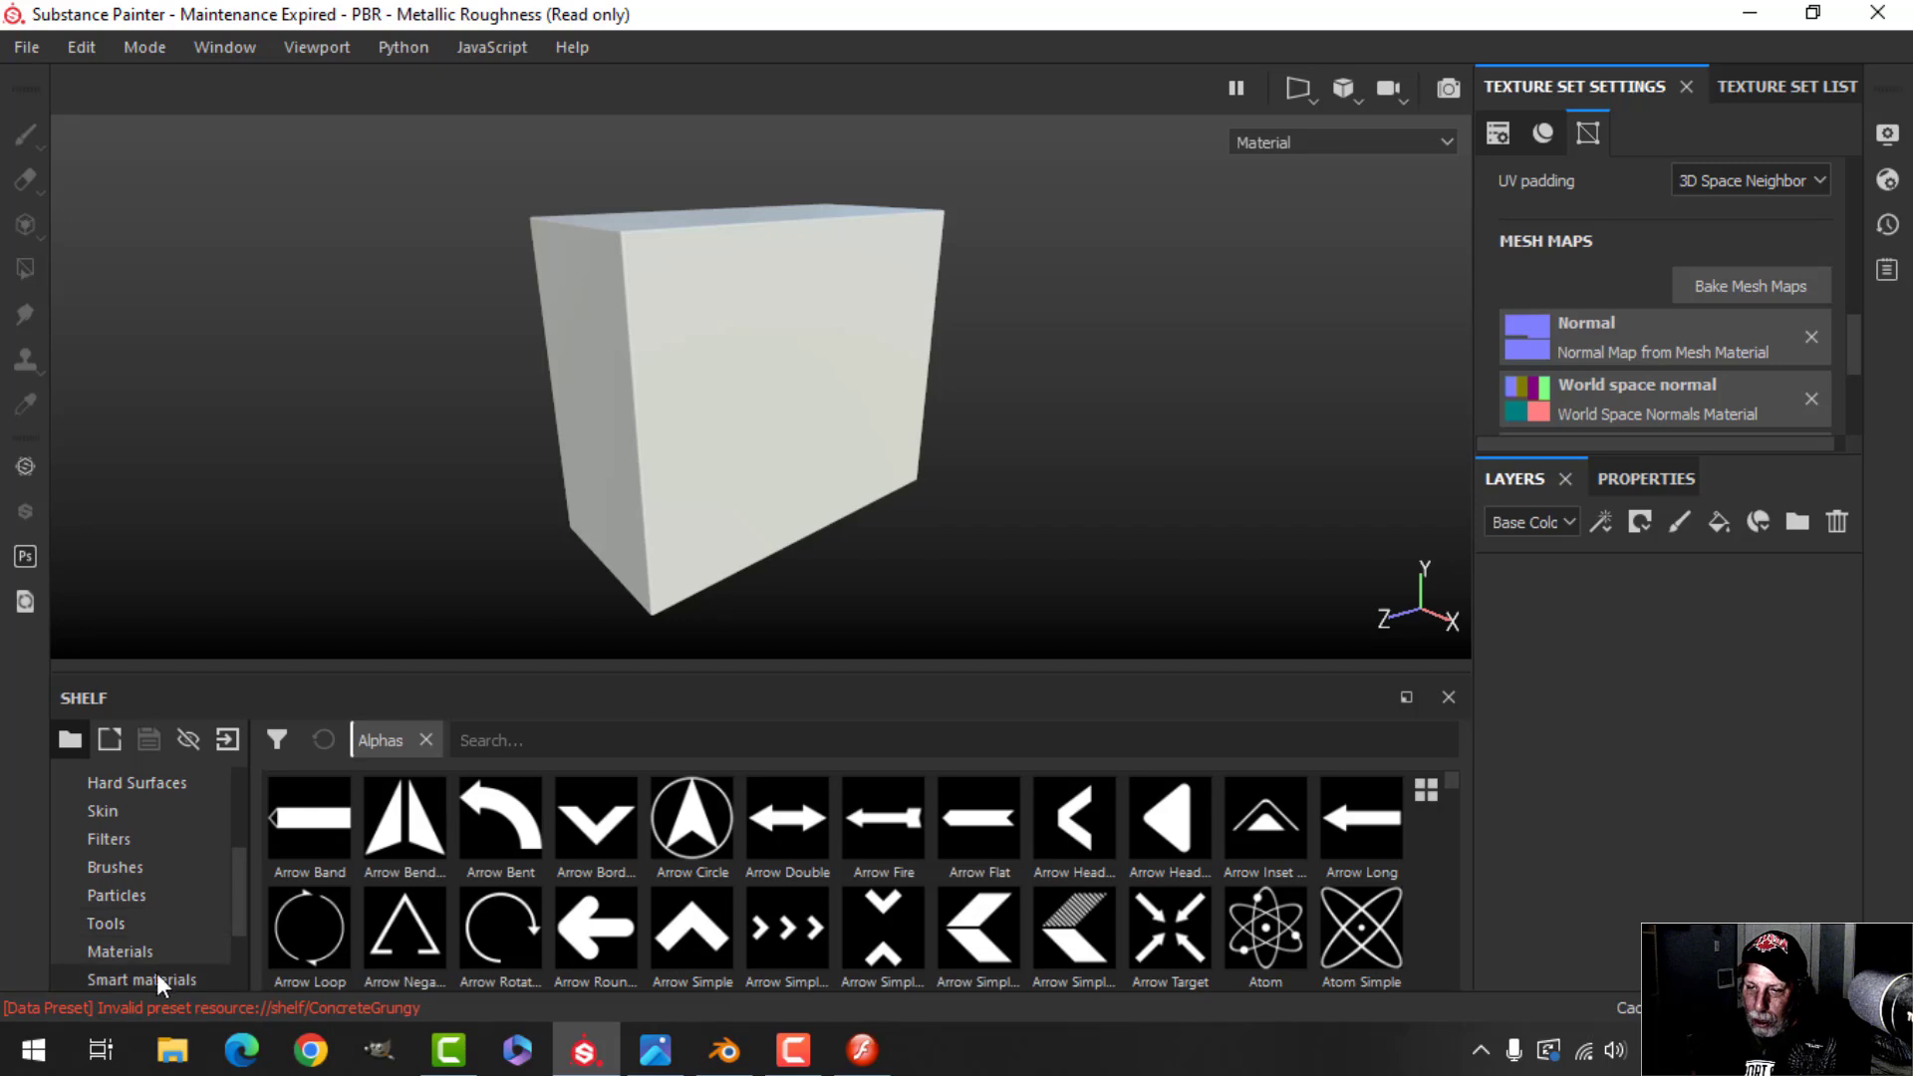
scroll(181, 902, "down", 1)
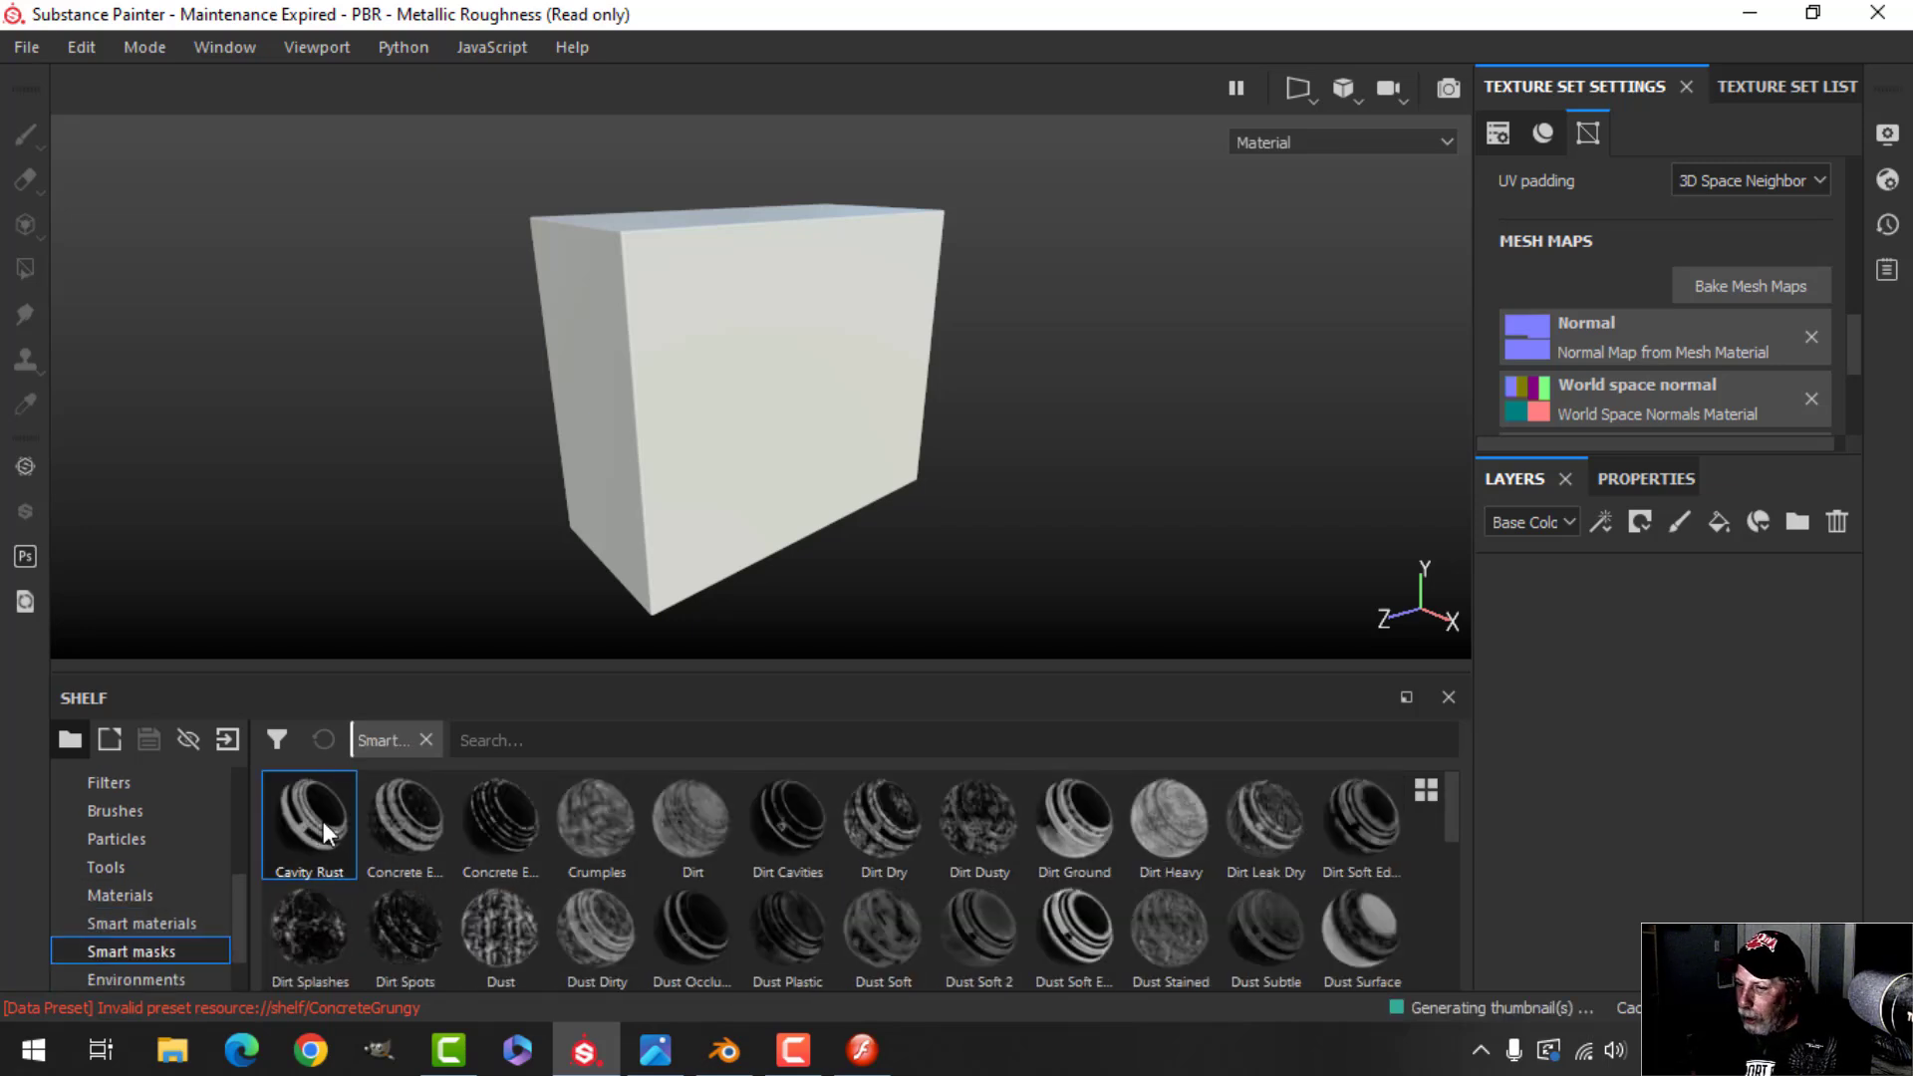
left_click_drag(308, 819, 1634, 708)
mouse_move(982, 398)
left_mouse_down("alt")
mouse_move(1093, 418)
mouse_move(979, 472)
mouse_move(914, 457)
mouse_move(981, 431)
left_mouse_up("alt")
scroll(981, 472, "up", 3)
scroll(981, 484, "down", 4)
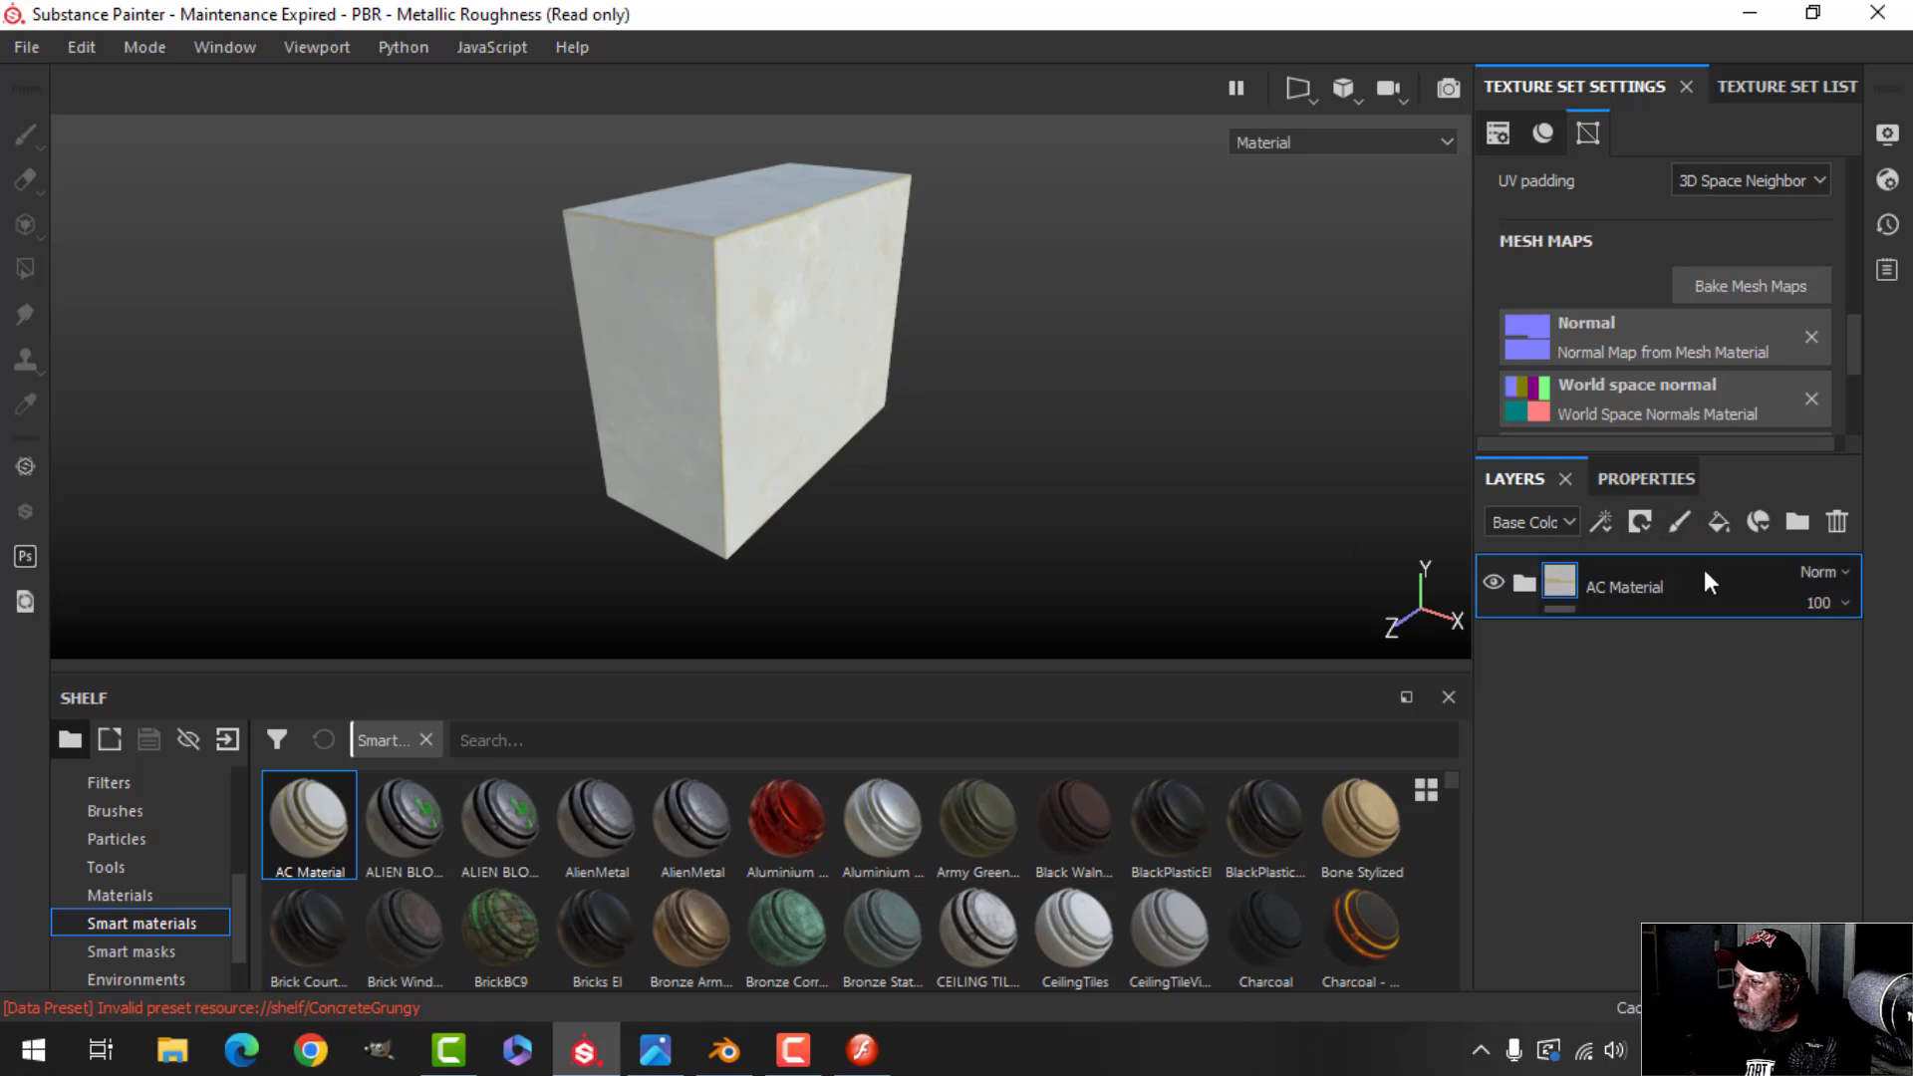
left_click_drag(889, 369, 862, 399, "alt")
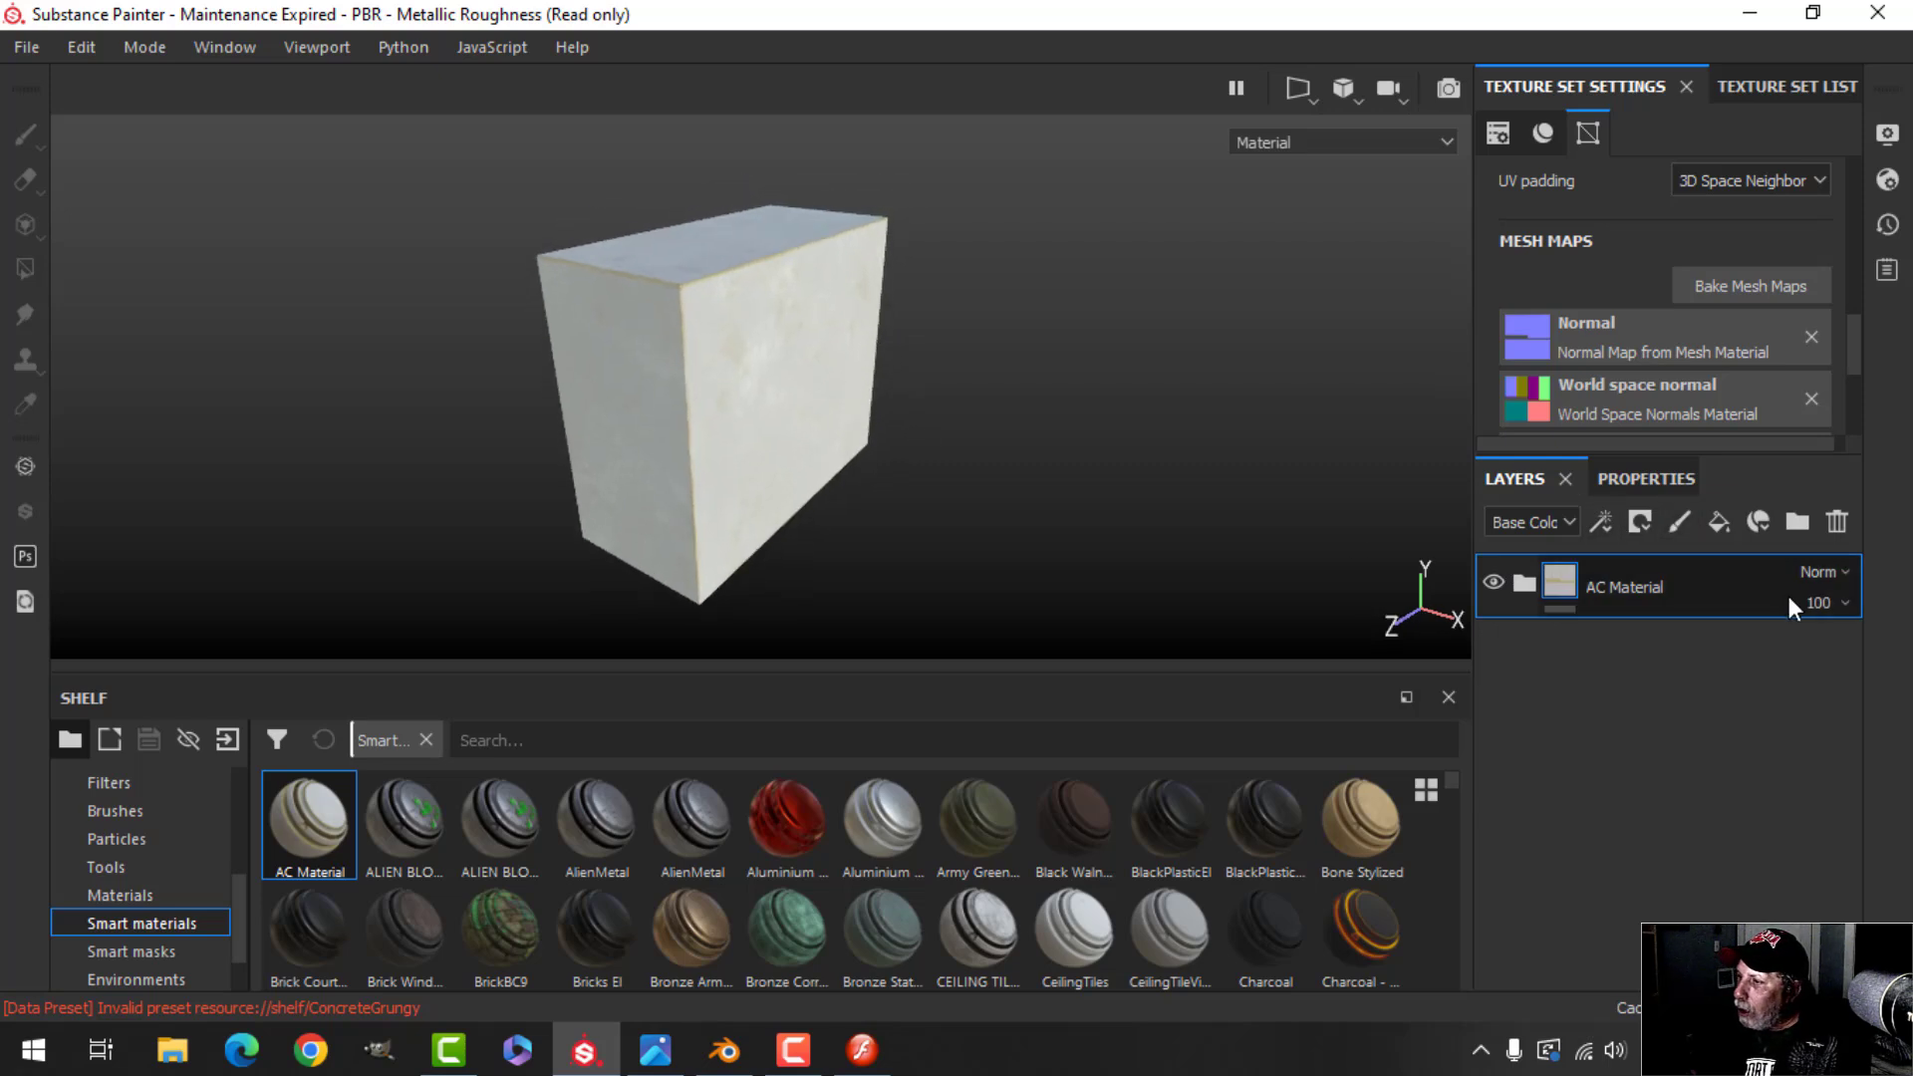
Add a fill layer above AC Material with only the height channel enabled and set its height to -0.5577
left_click(1718, 521)
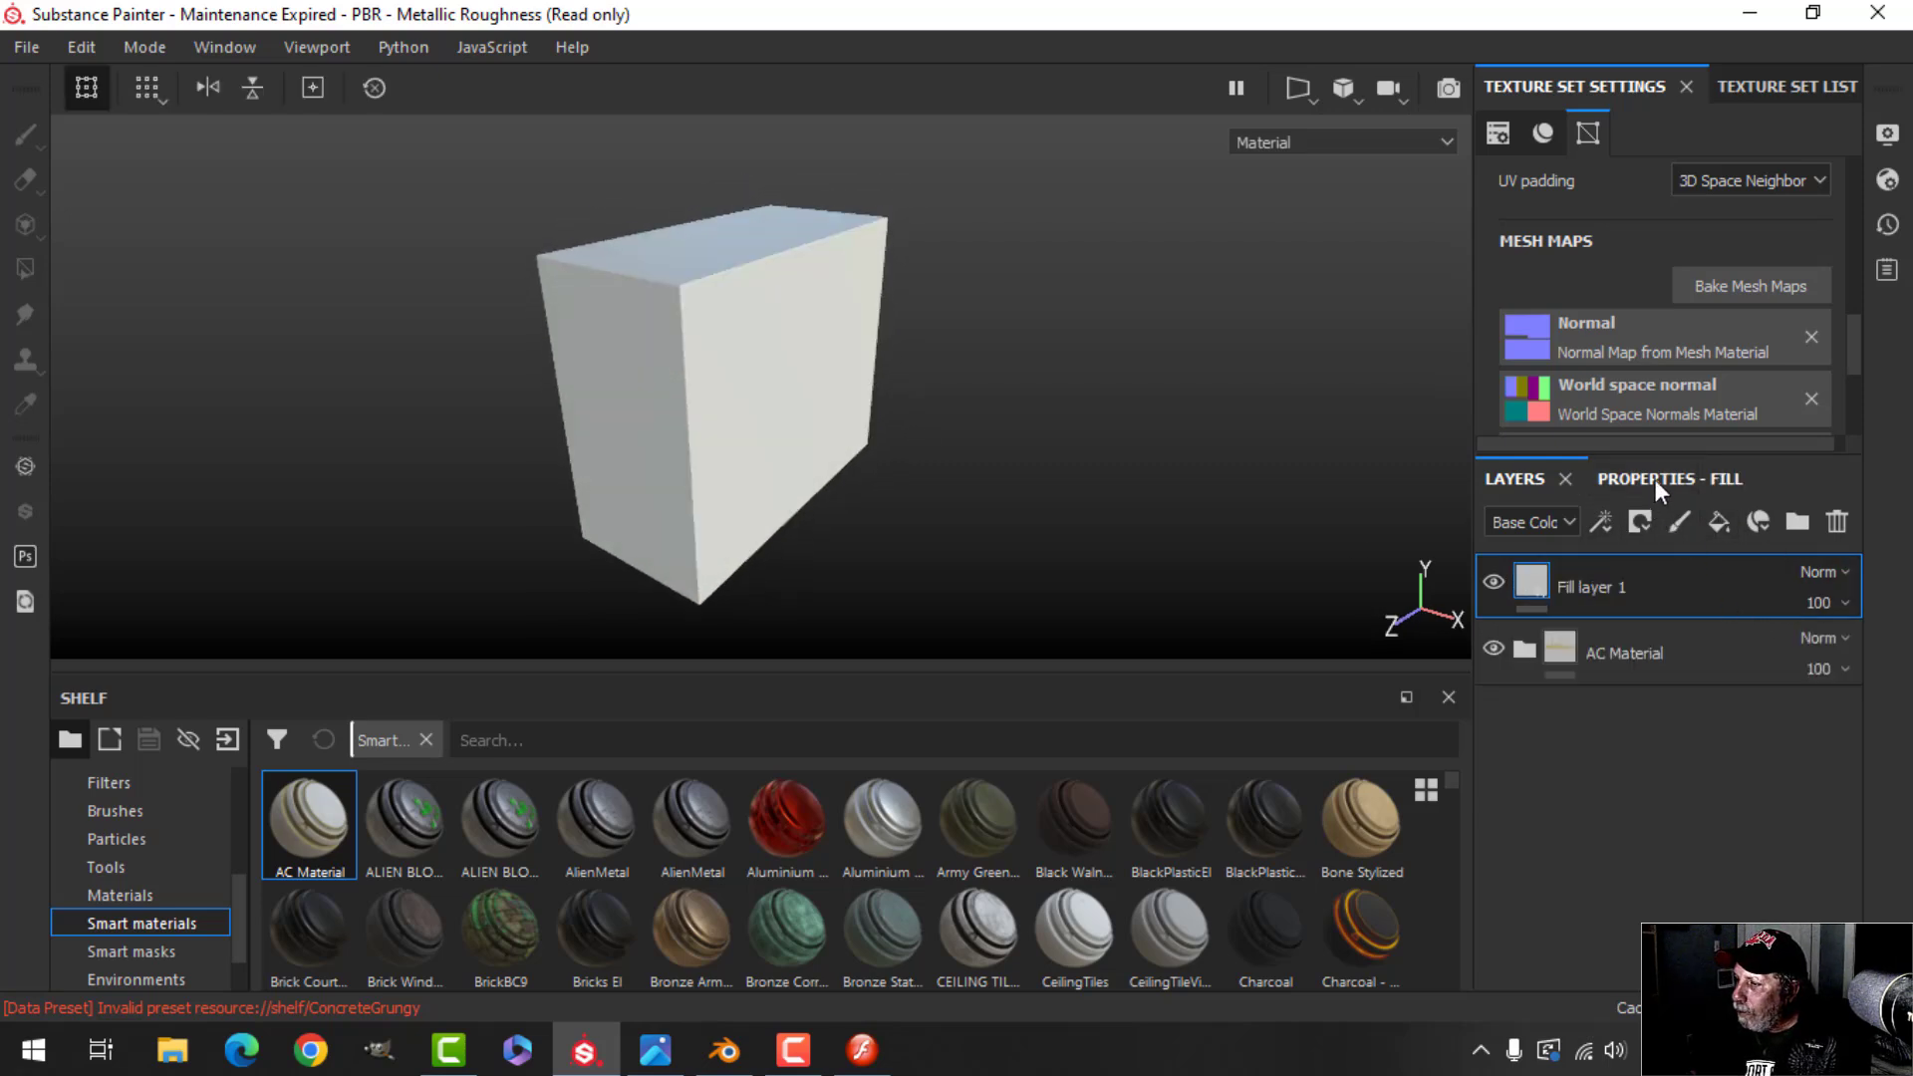
left_click(1650, 478)
scroll(1676, 811, "down", 2)
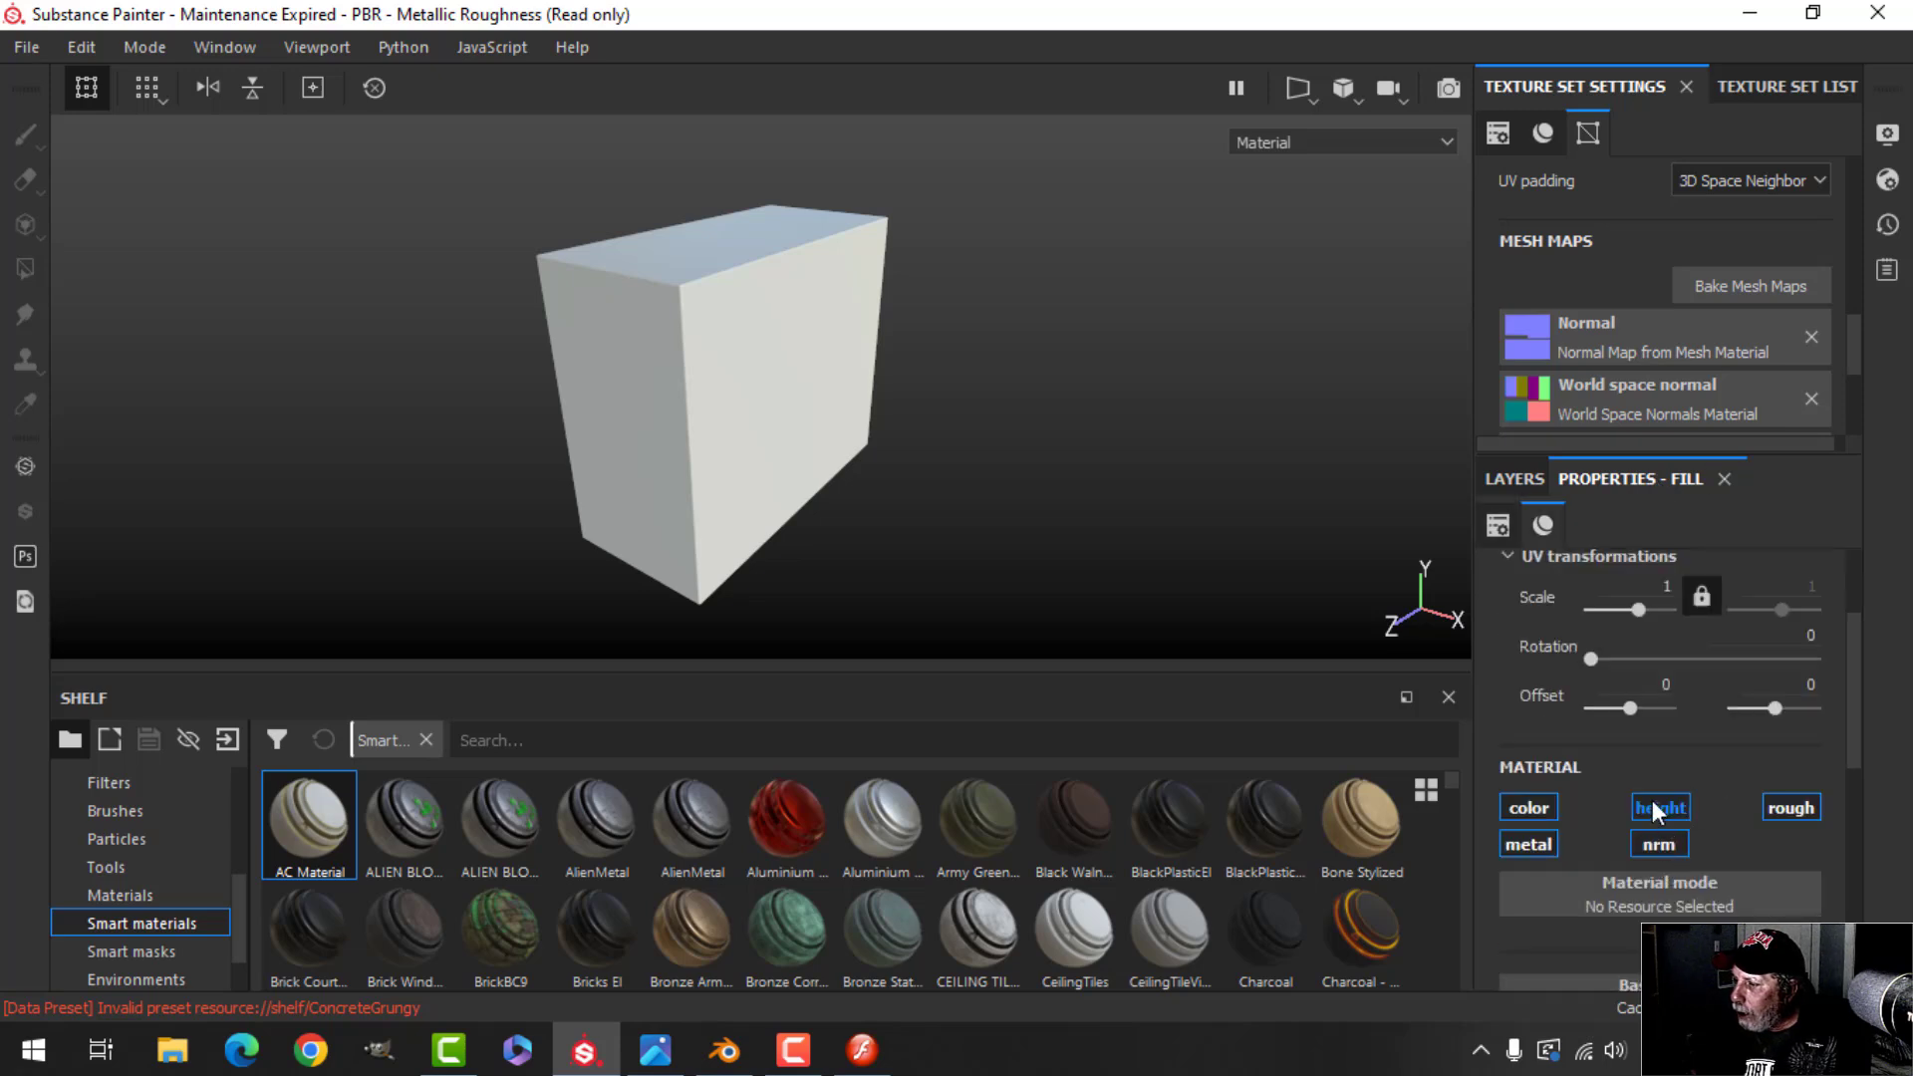
double_click(1651, 799)
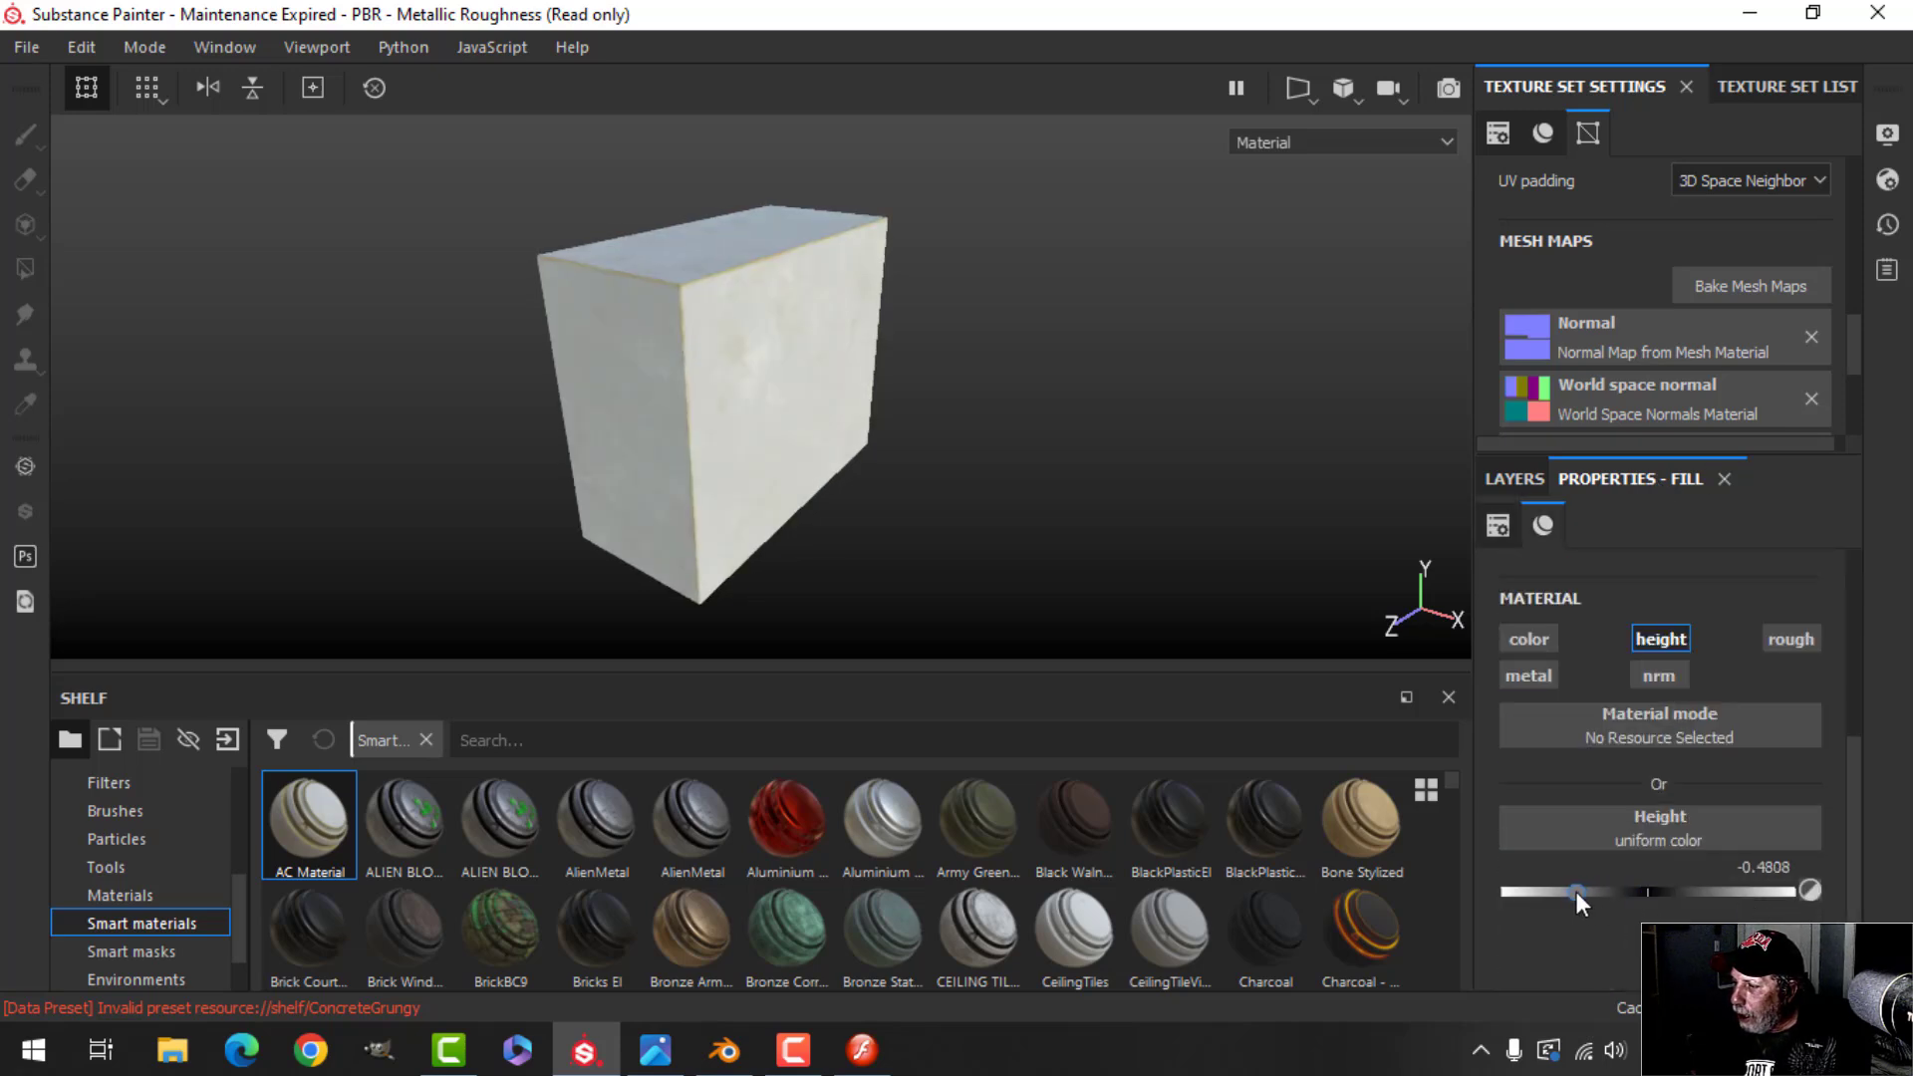
left_click_drag(1575, 891, 1566, 893)
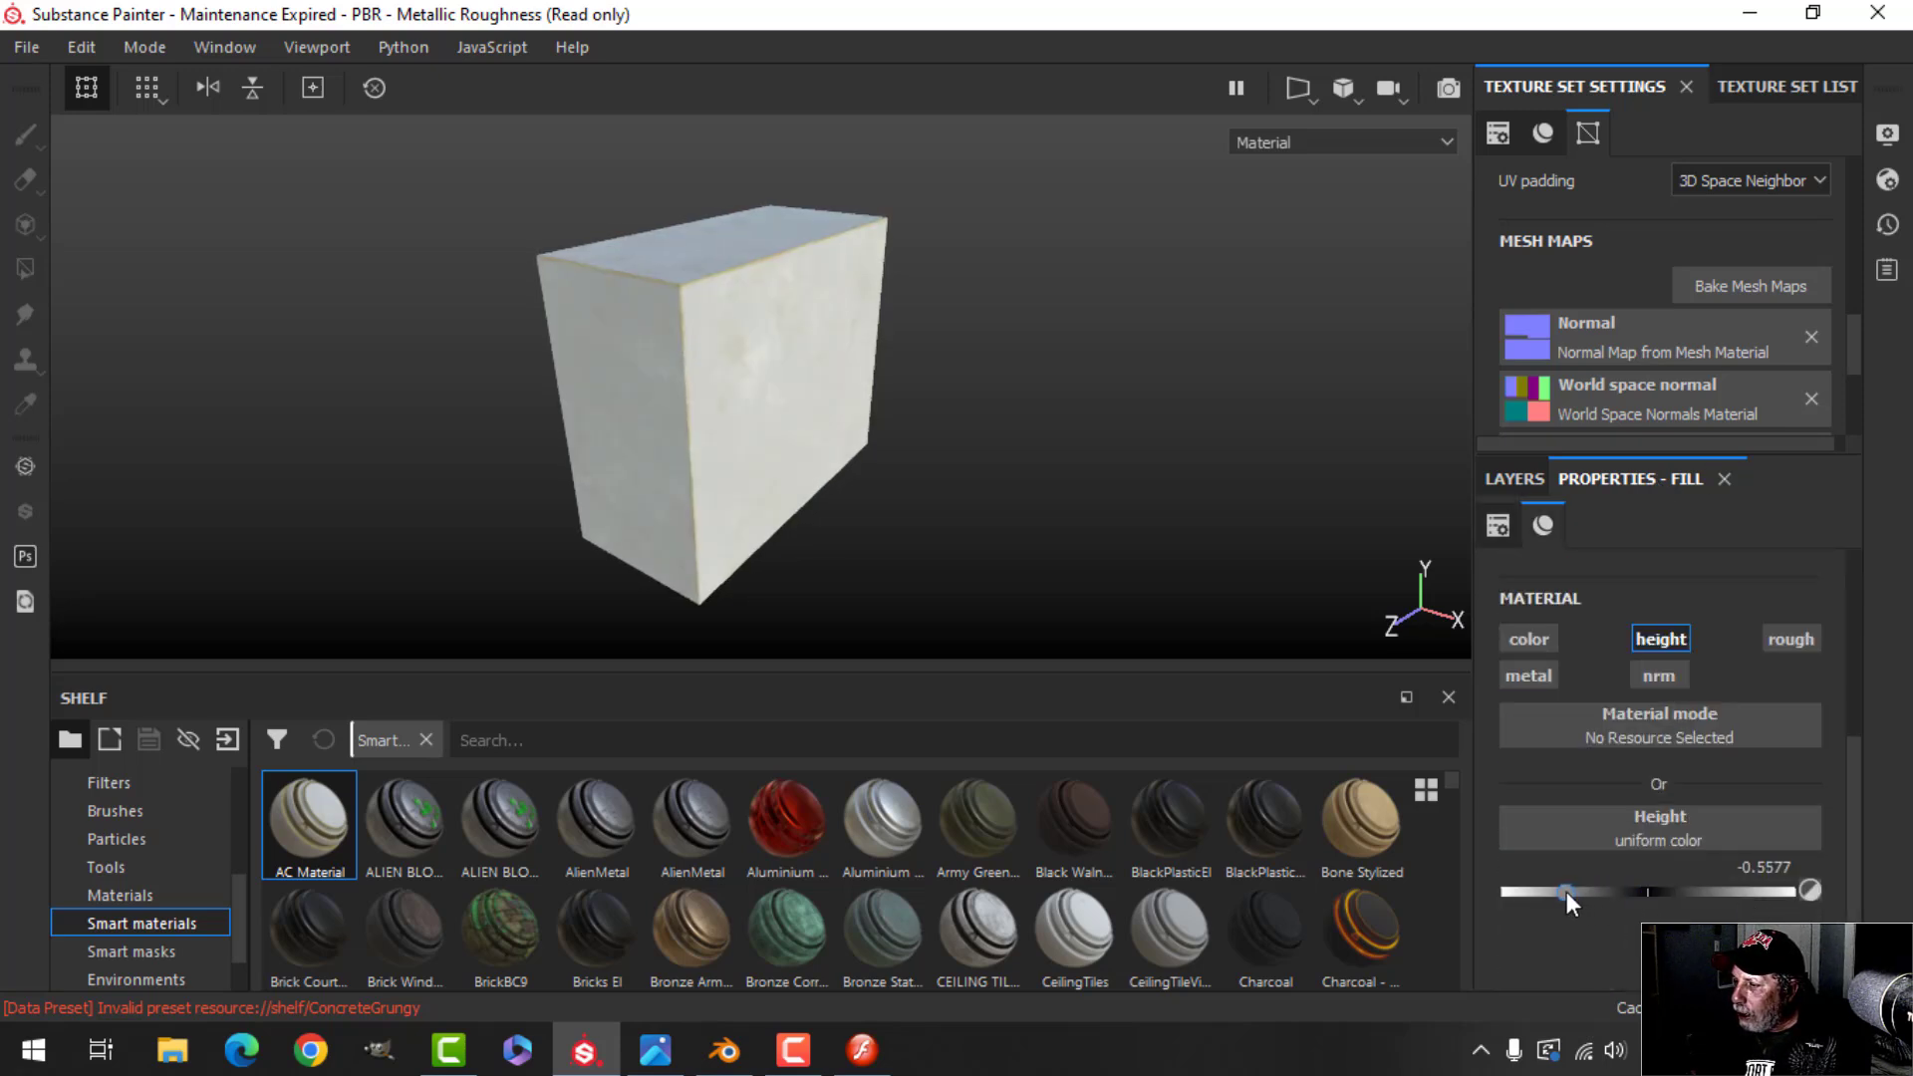
Add a black mask to Fill layer 1, give the mask a fill effect and open that fill's properties
left_click(1514, 479)
left_click(1640, 521)
left_click(1674, 582)
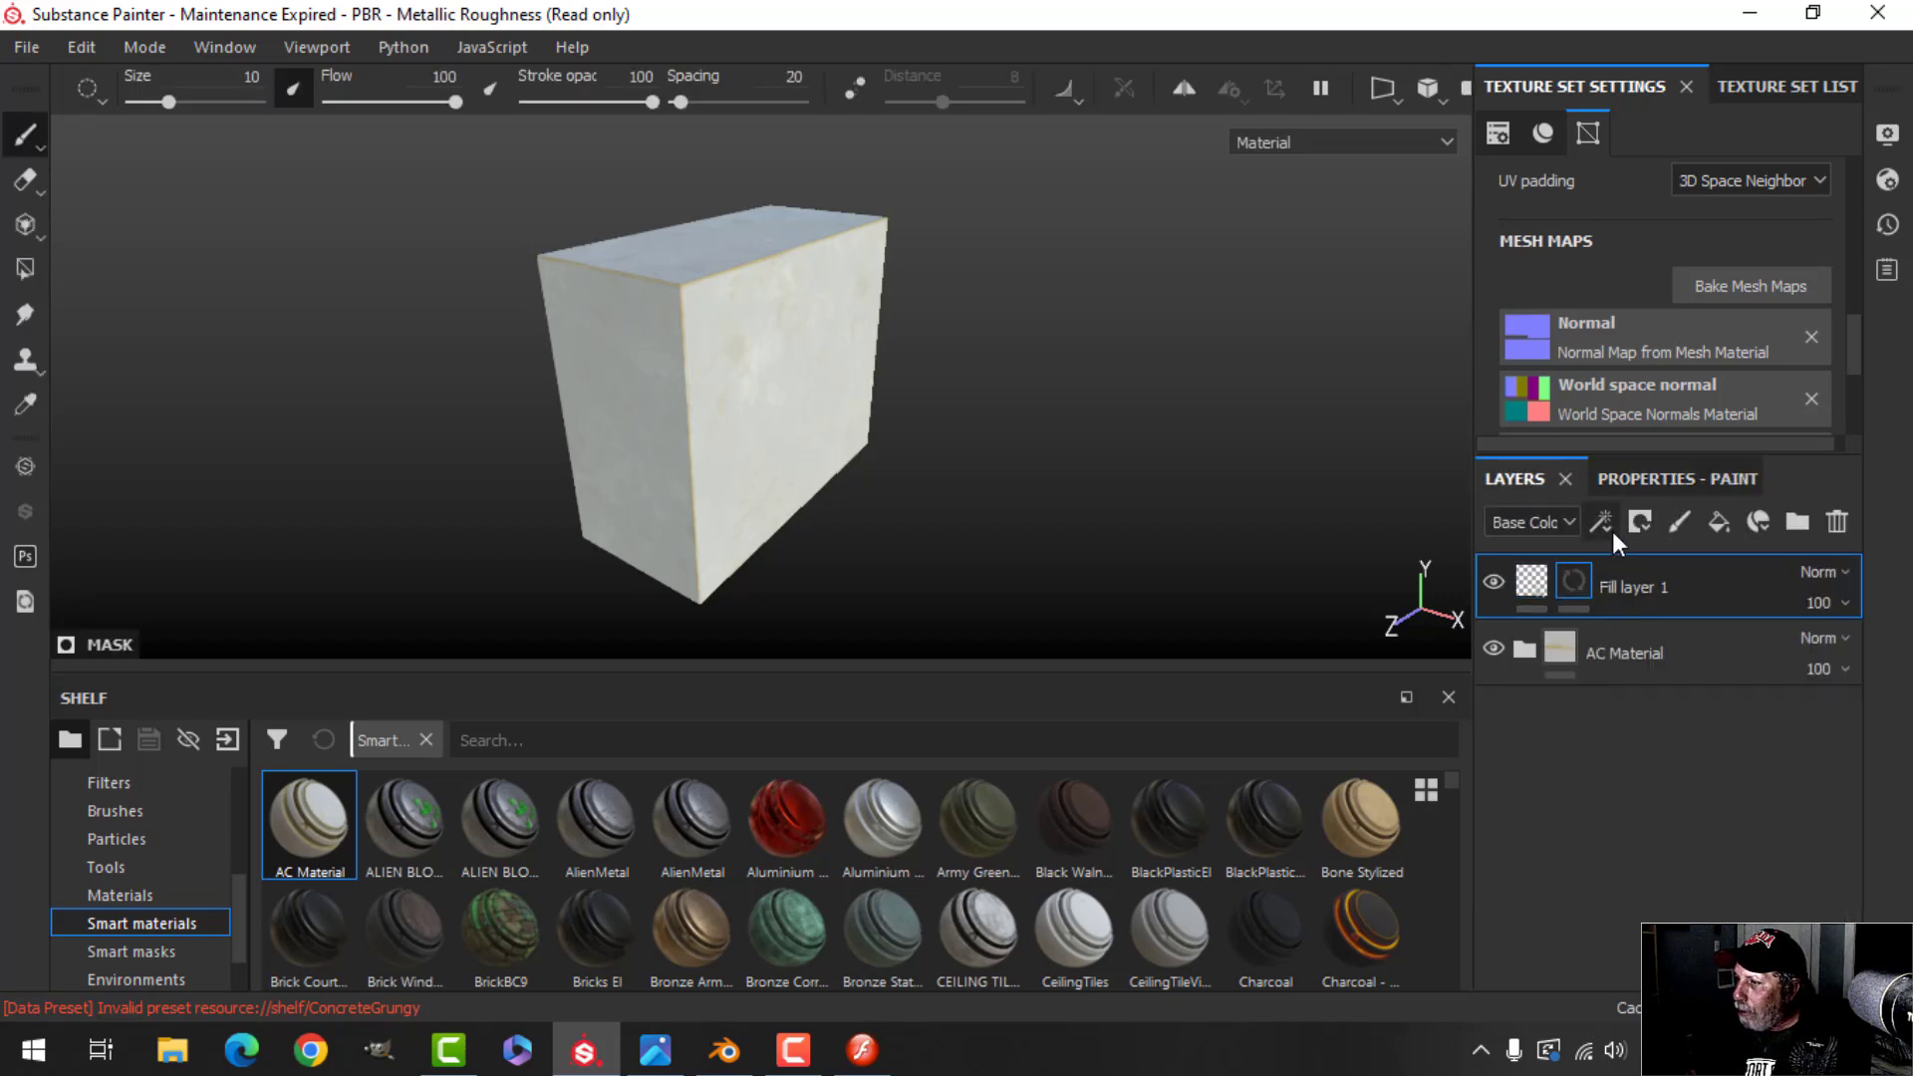
left_click(1604, 520)
left_click(1660, 624)
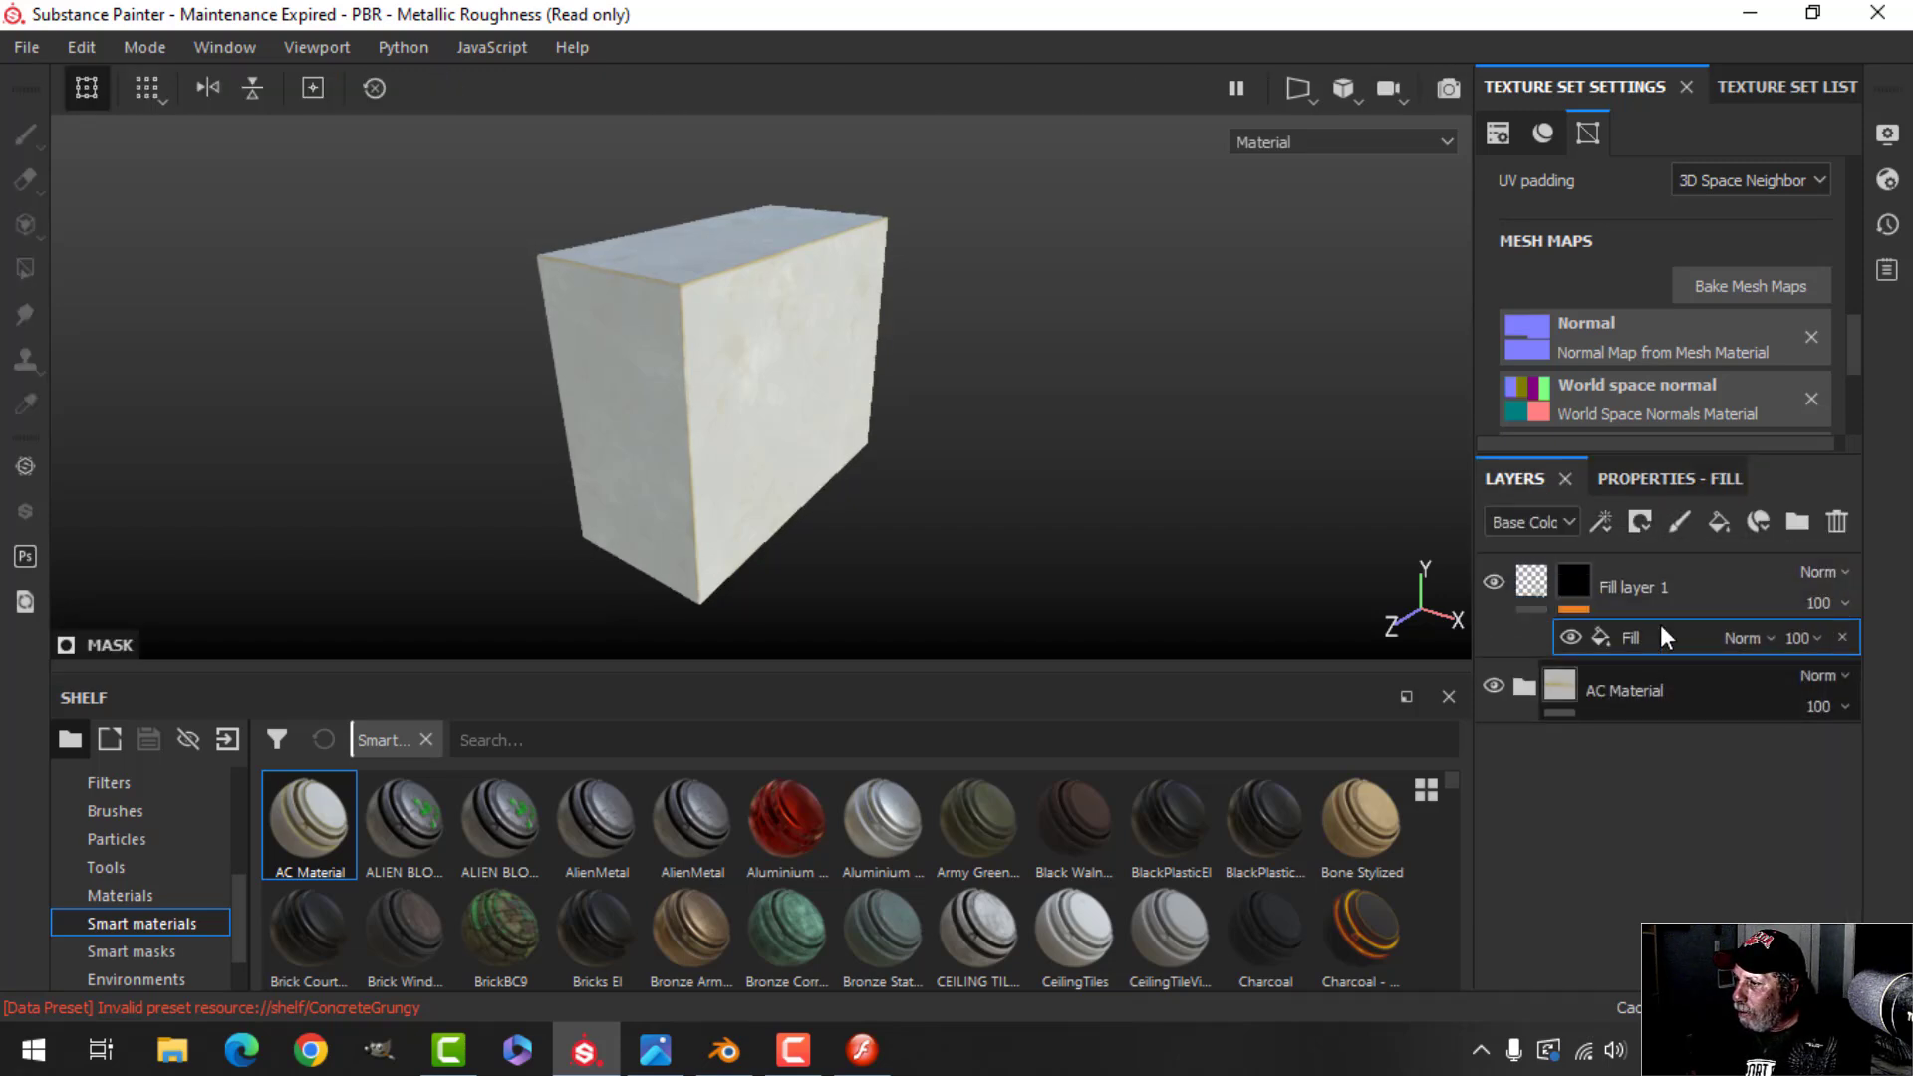
left_click(1652, 478)
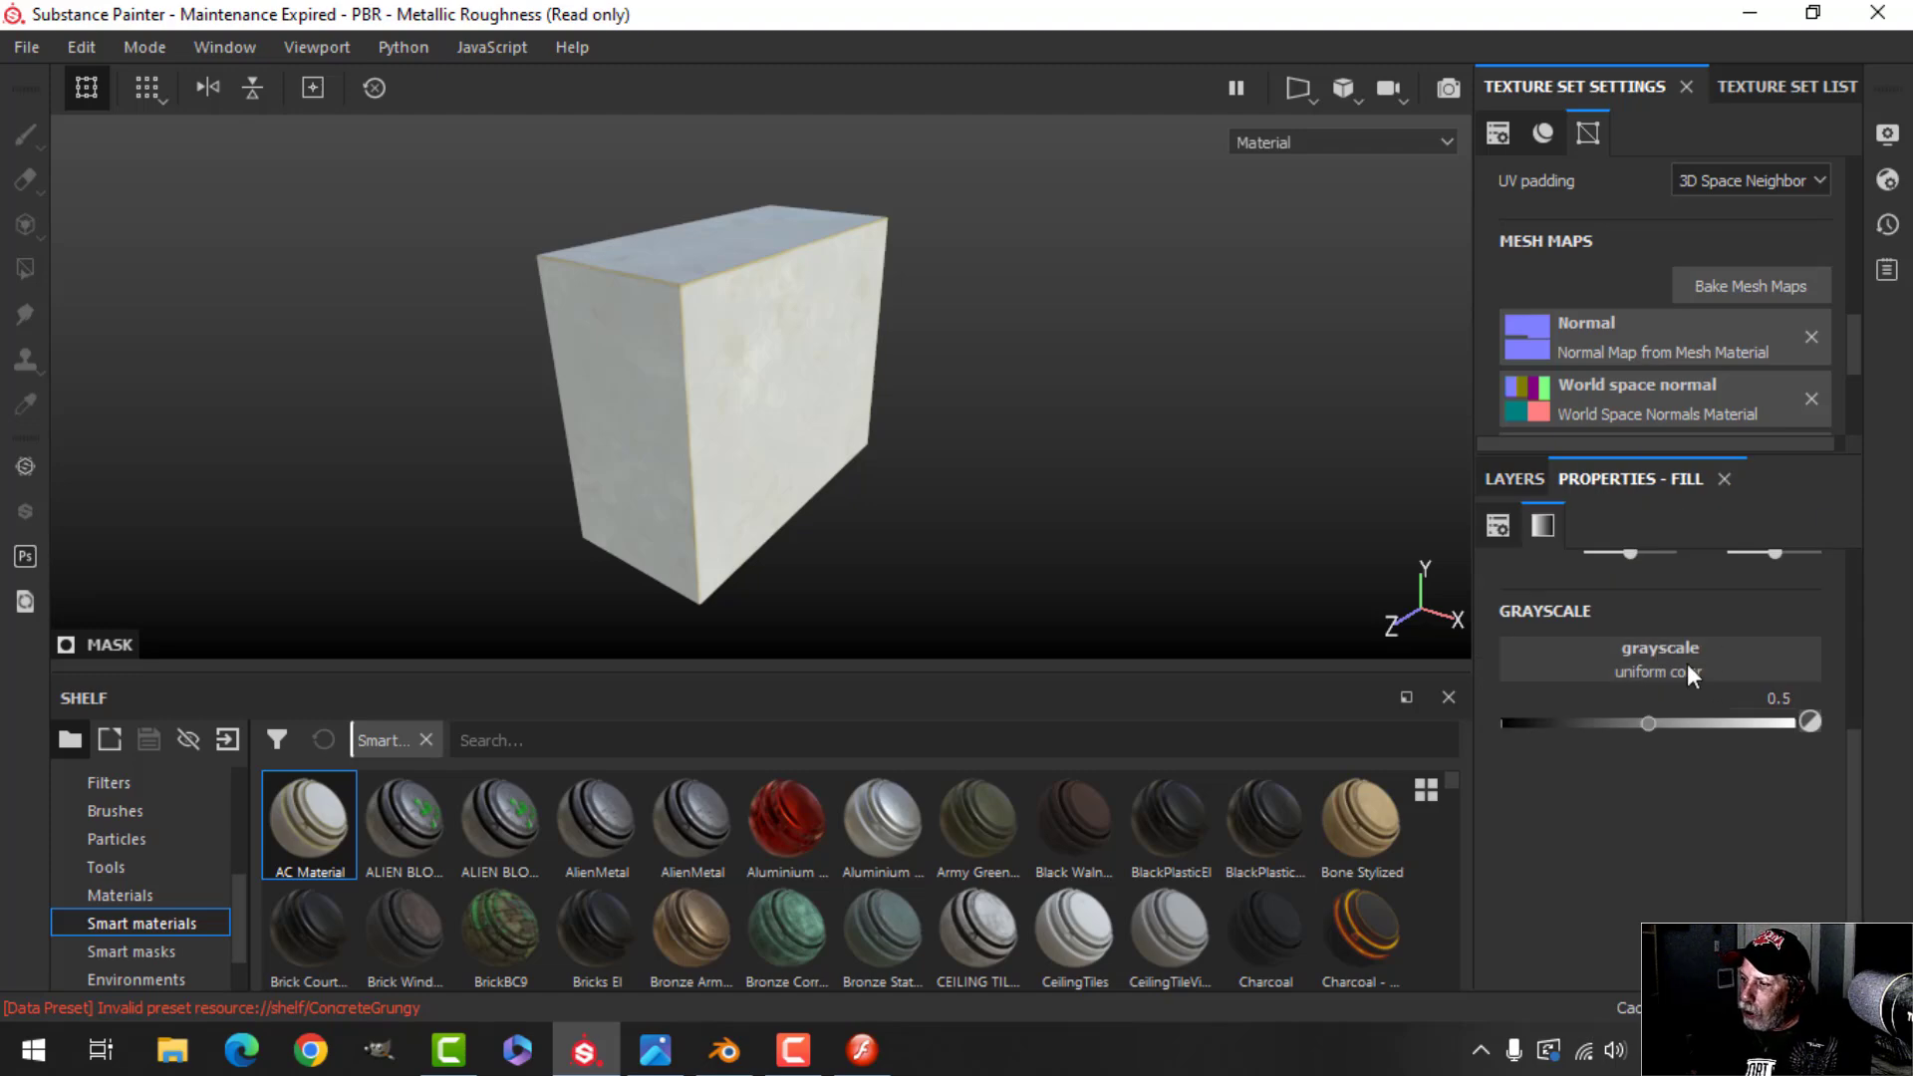
Start a resource import and add AlphaComputer.jpg from the EXPORT CUSTOM ALPHAS folder
left_click(227, 739)
left_click(1124, 146)
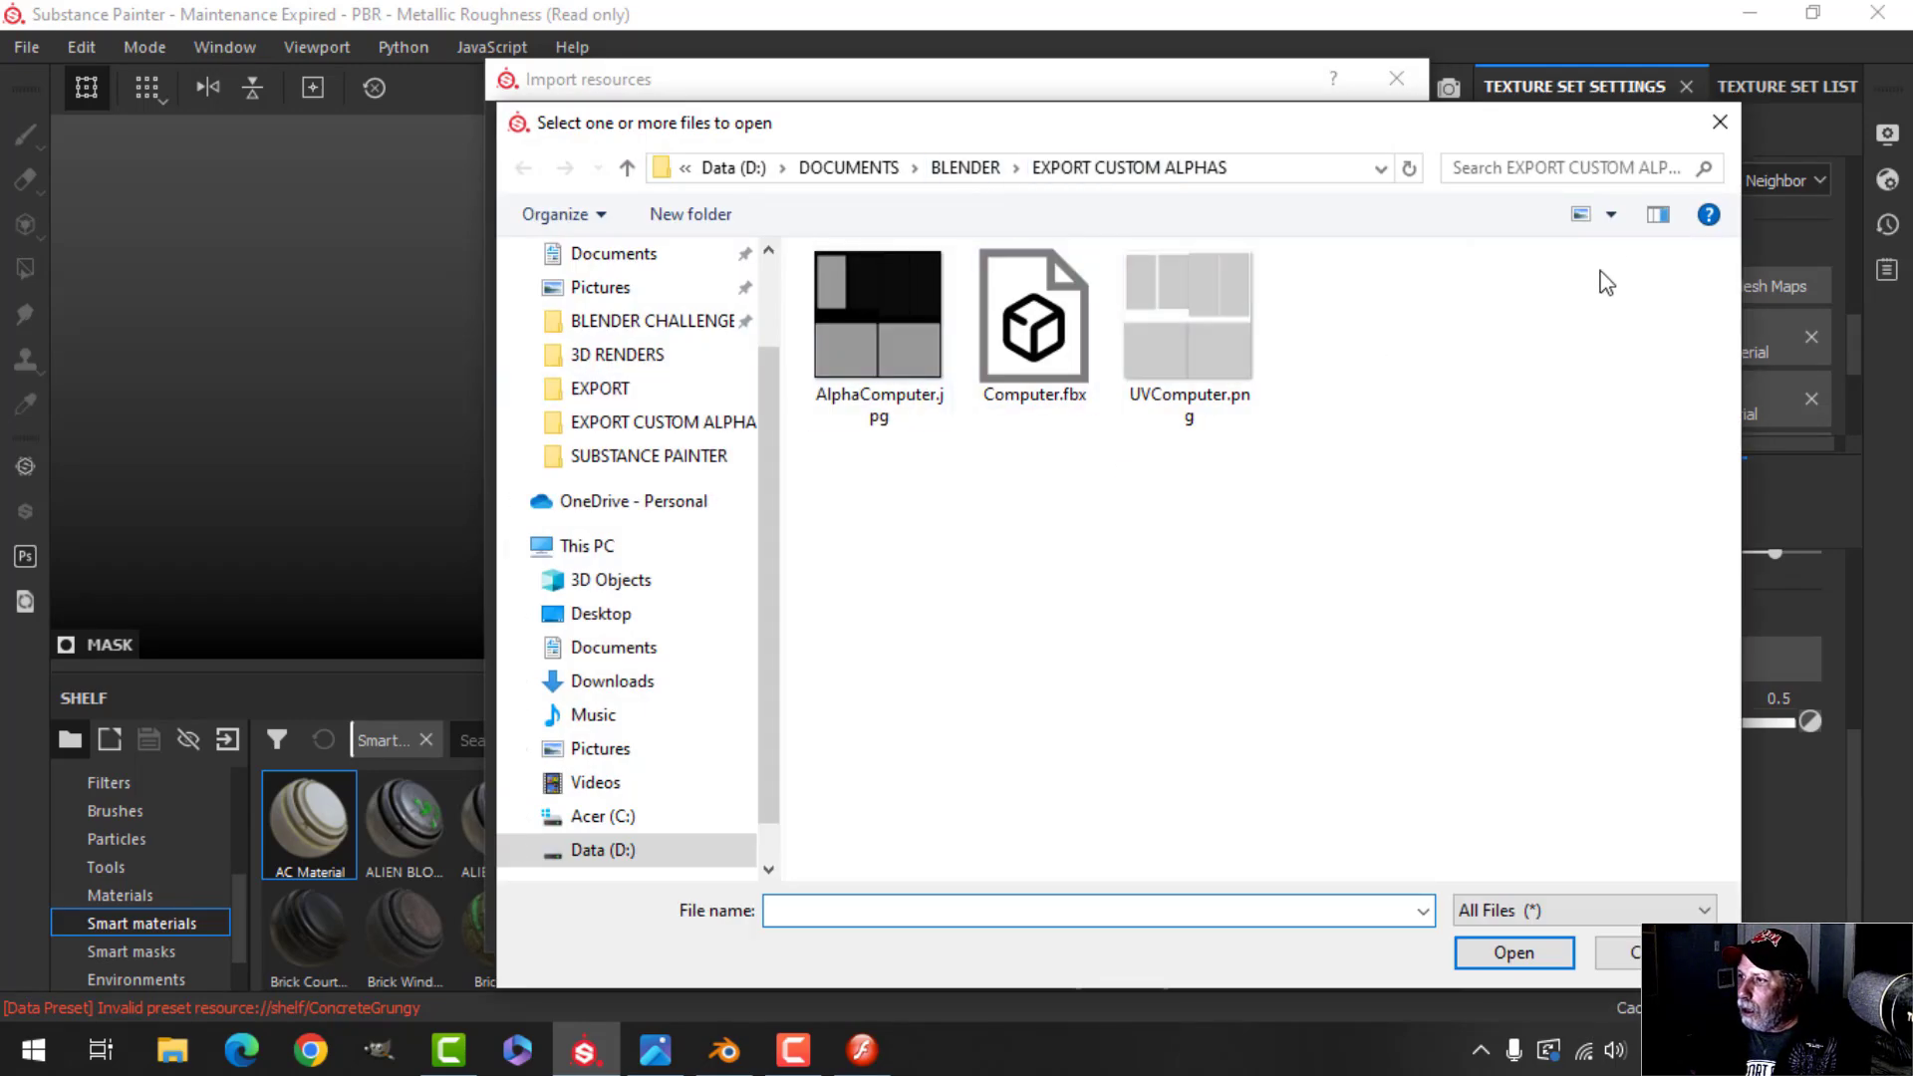
left_click(1582, 215)
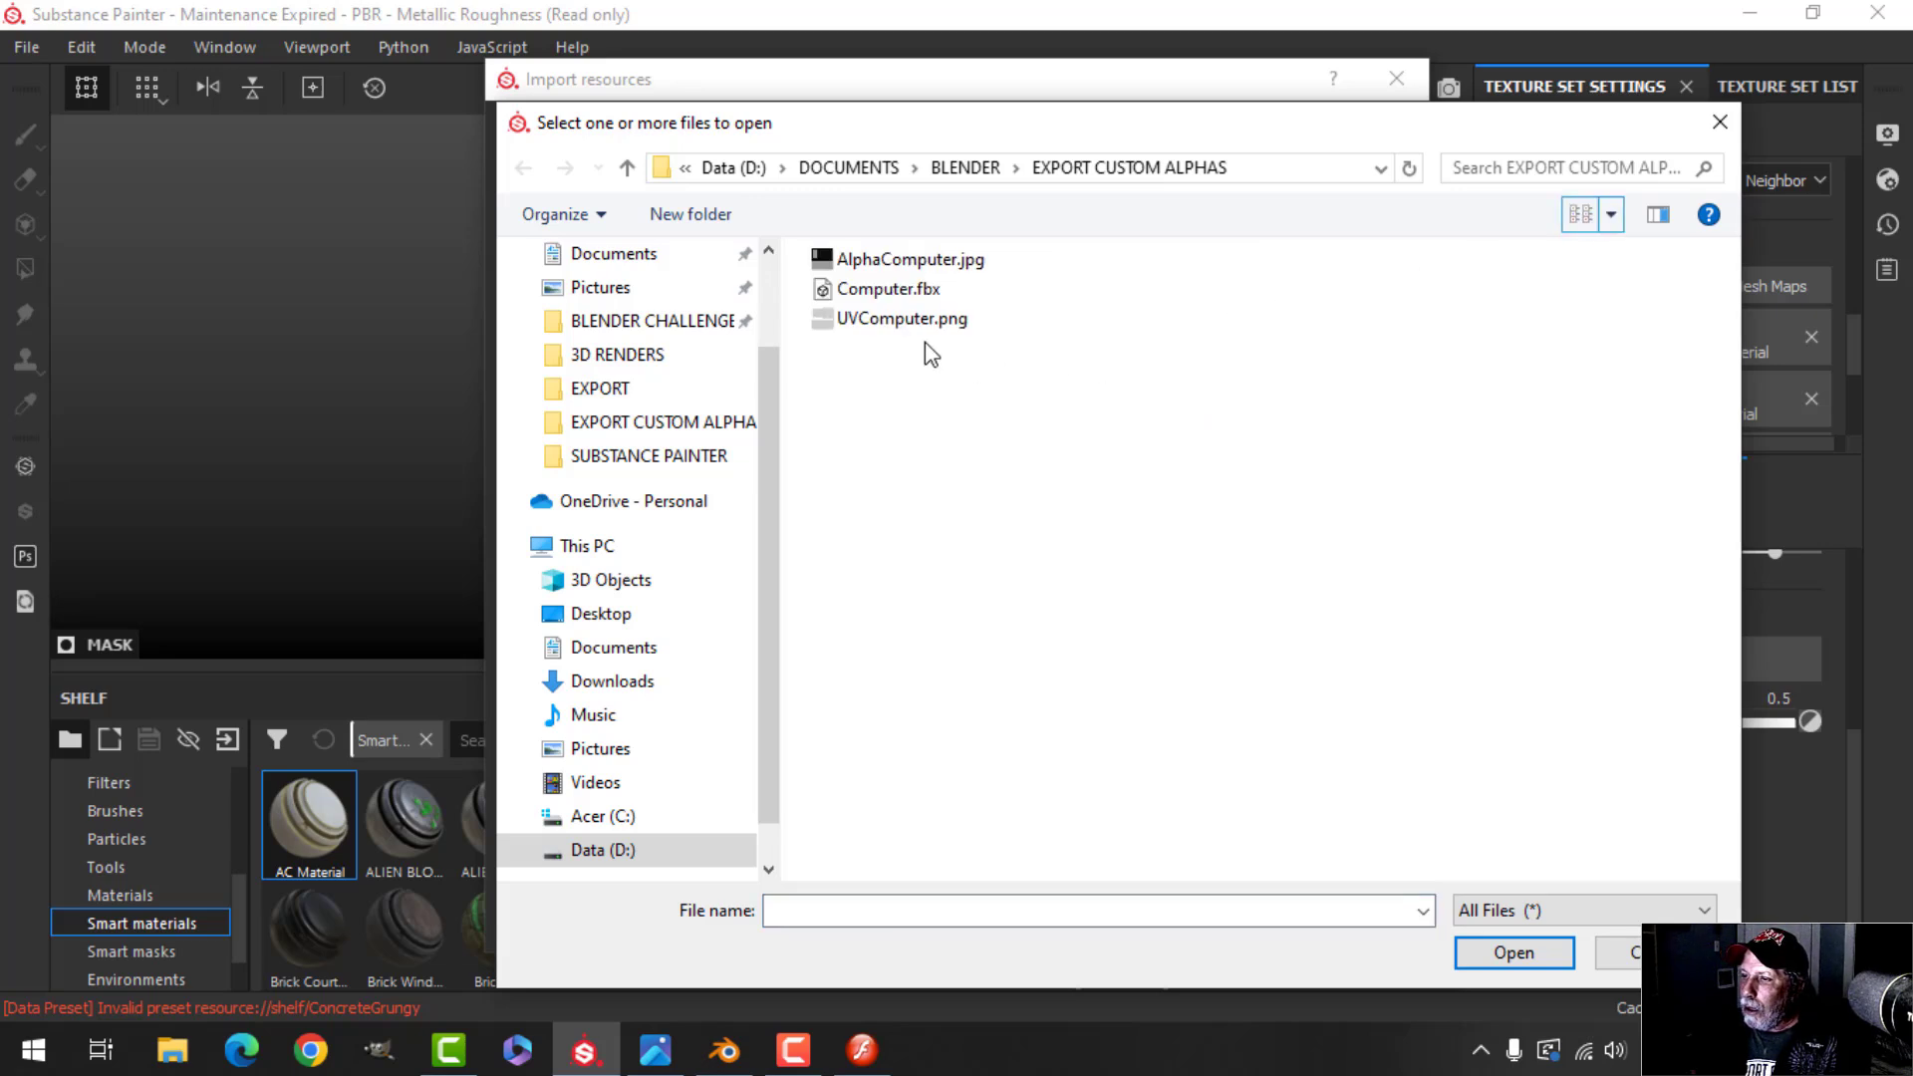
left_click(904, 264)
left_click(1513, 953)
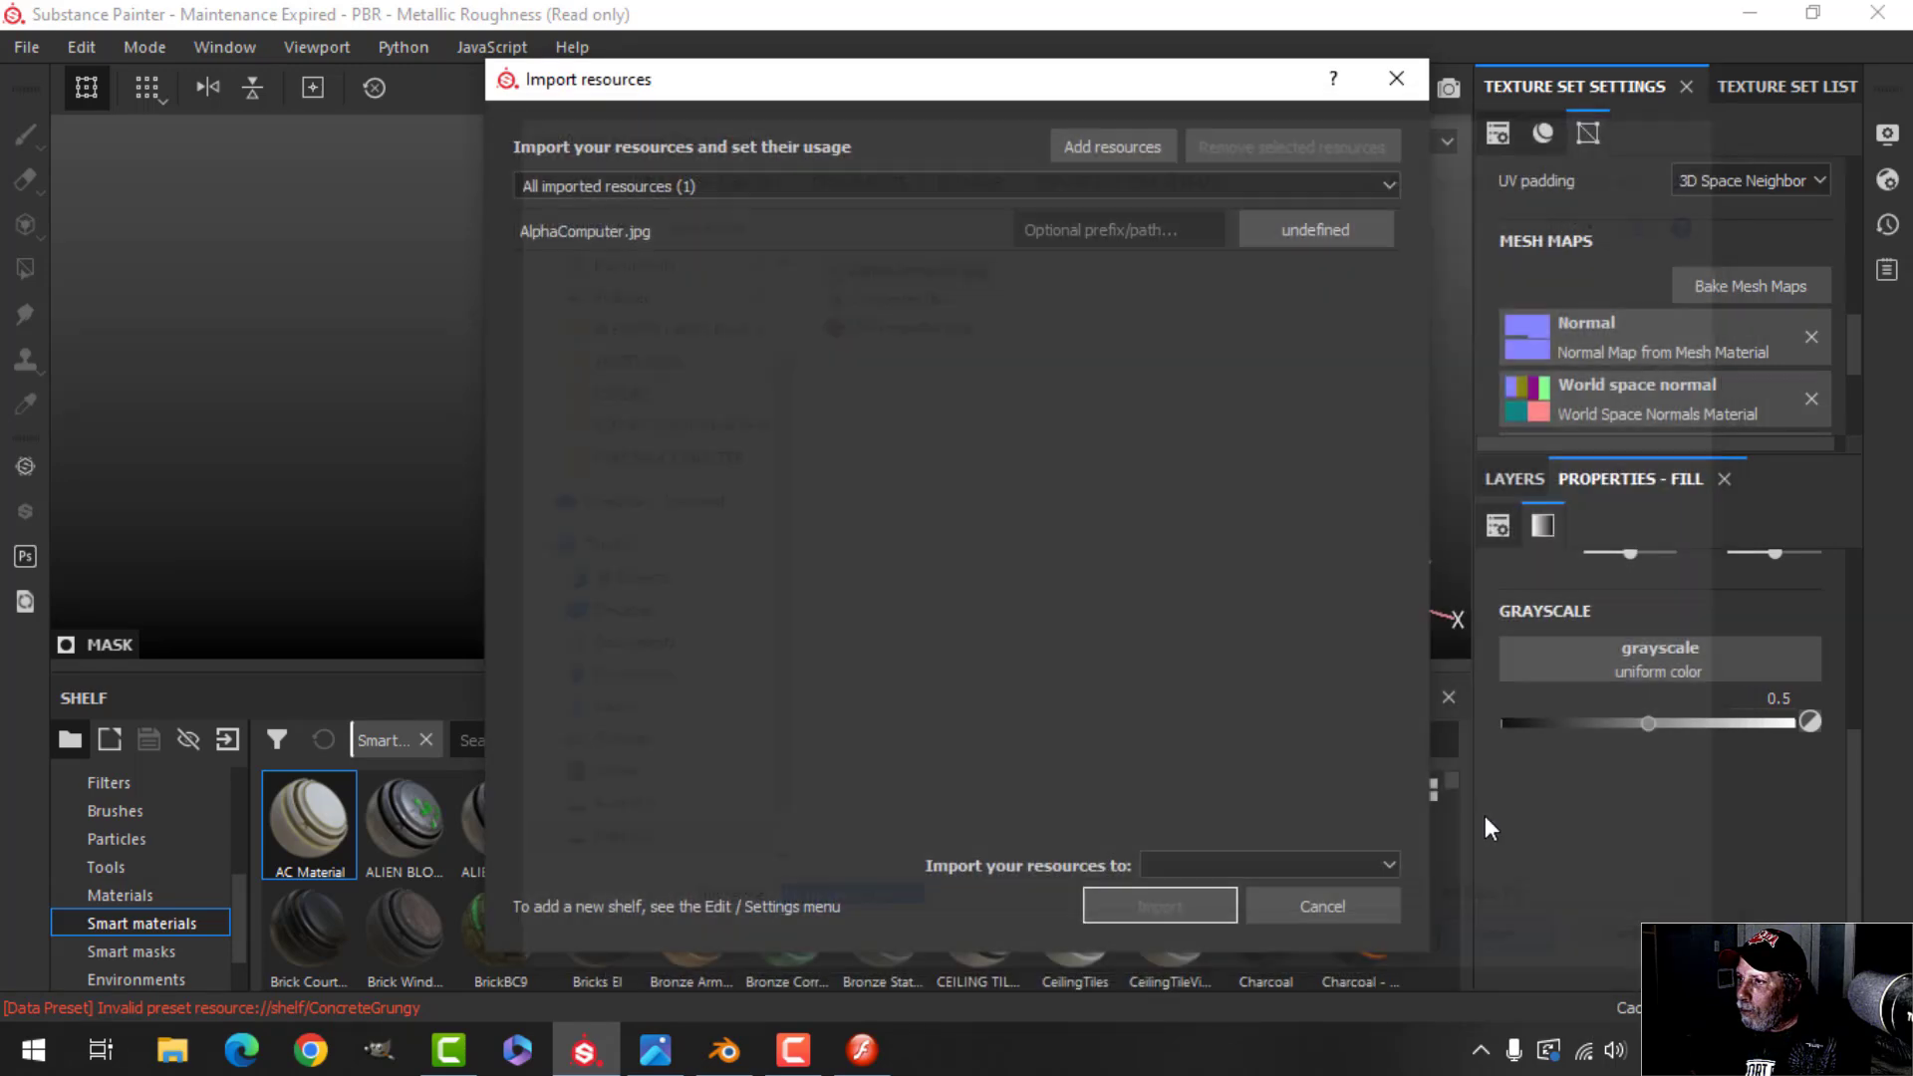
Set the usage of AlphaComputer.jpg to alpha and import it into the current session
left_click(1318, 229)
left_click(1340, 243)
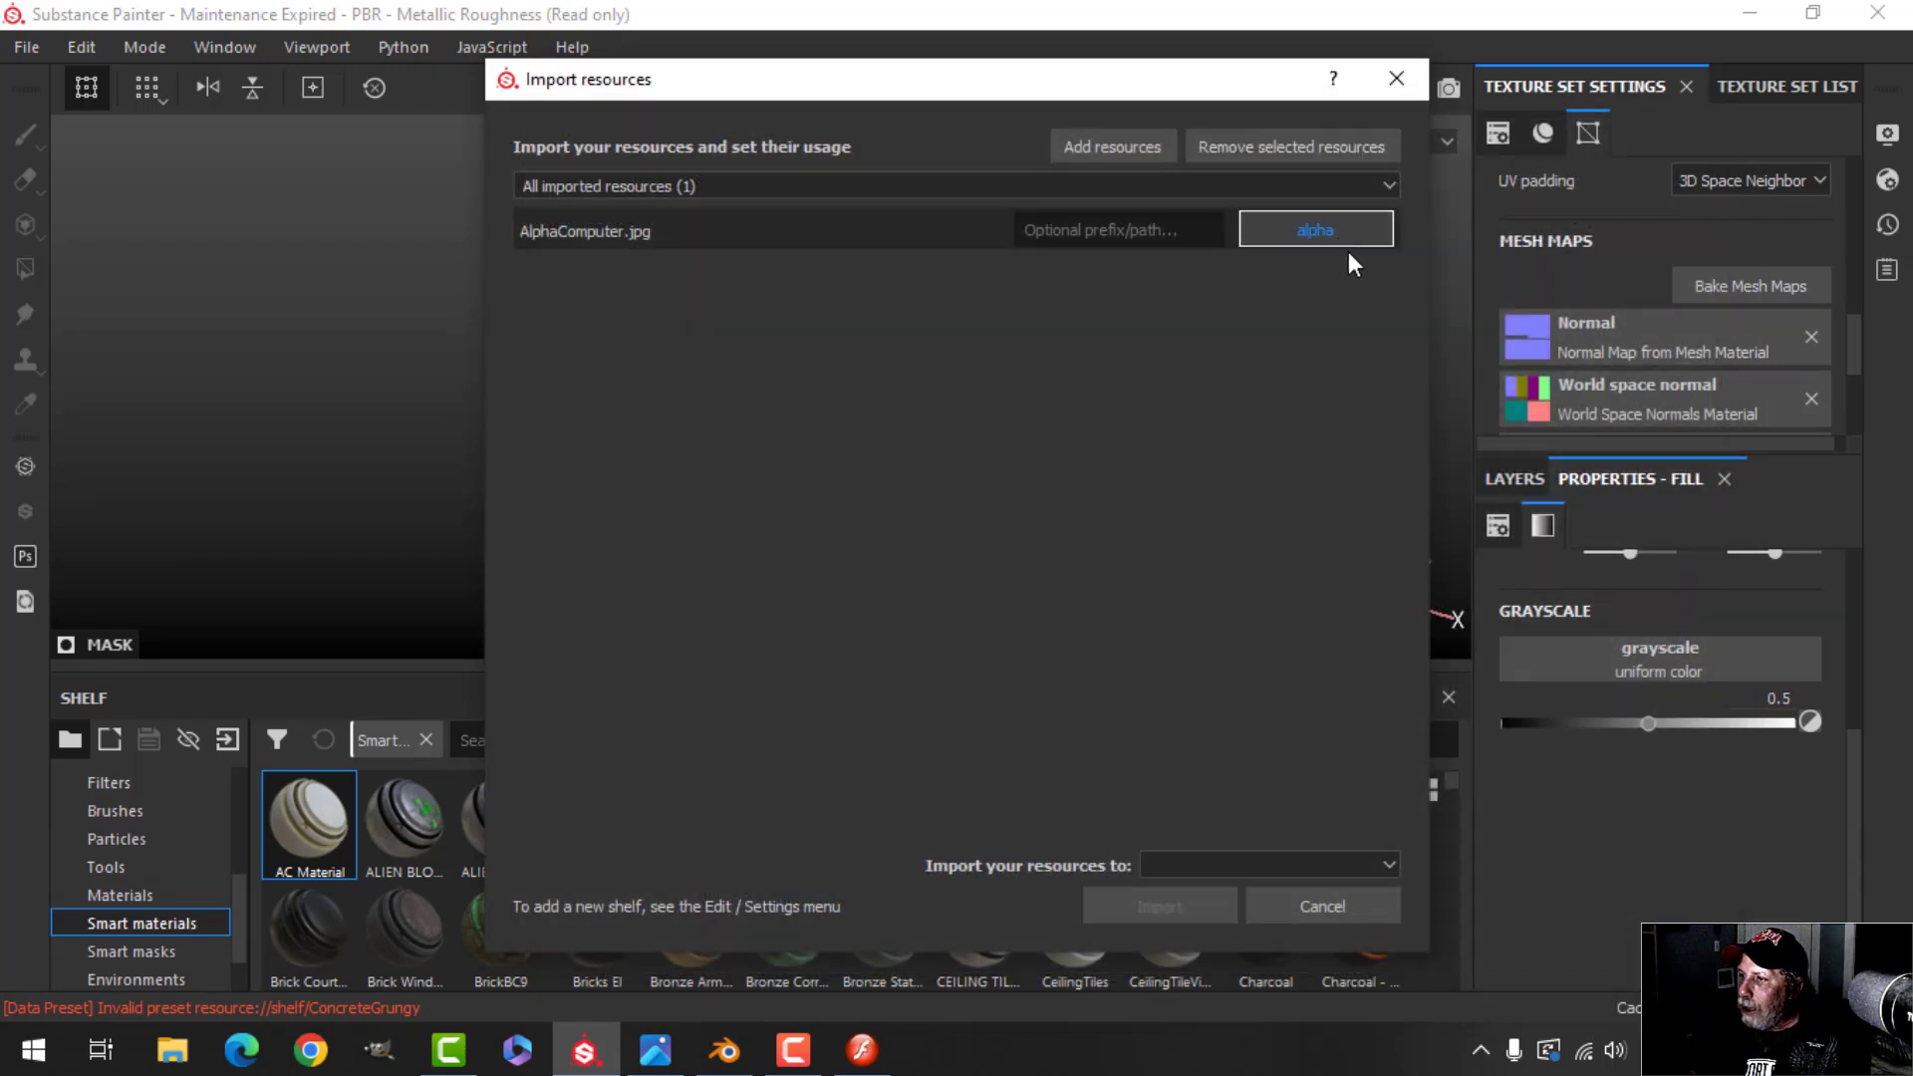
left_click(1265, 864)
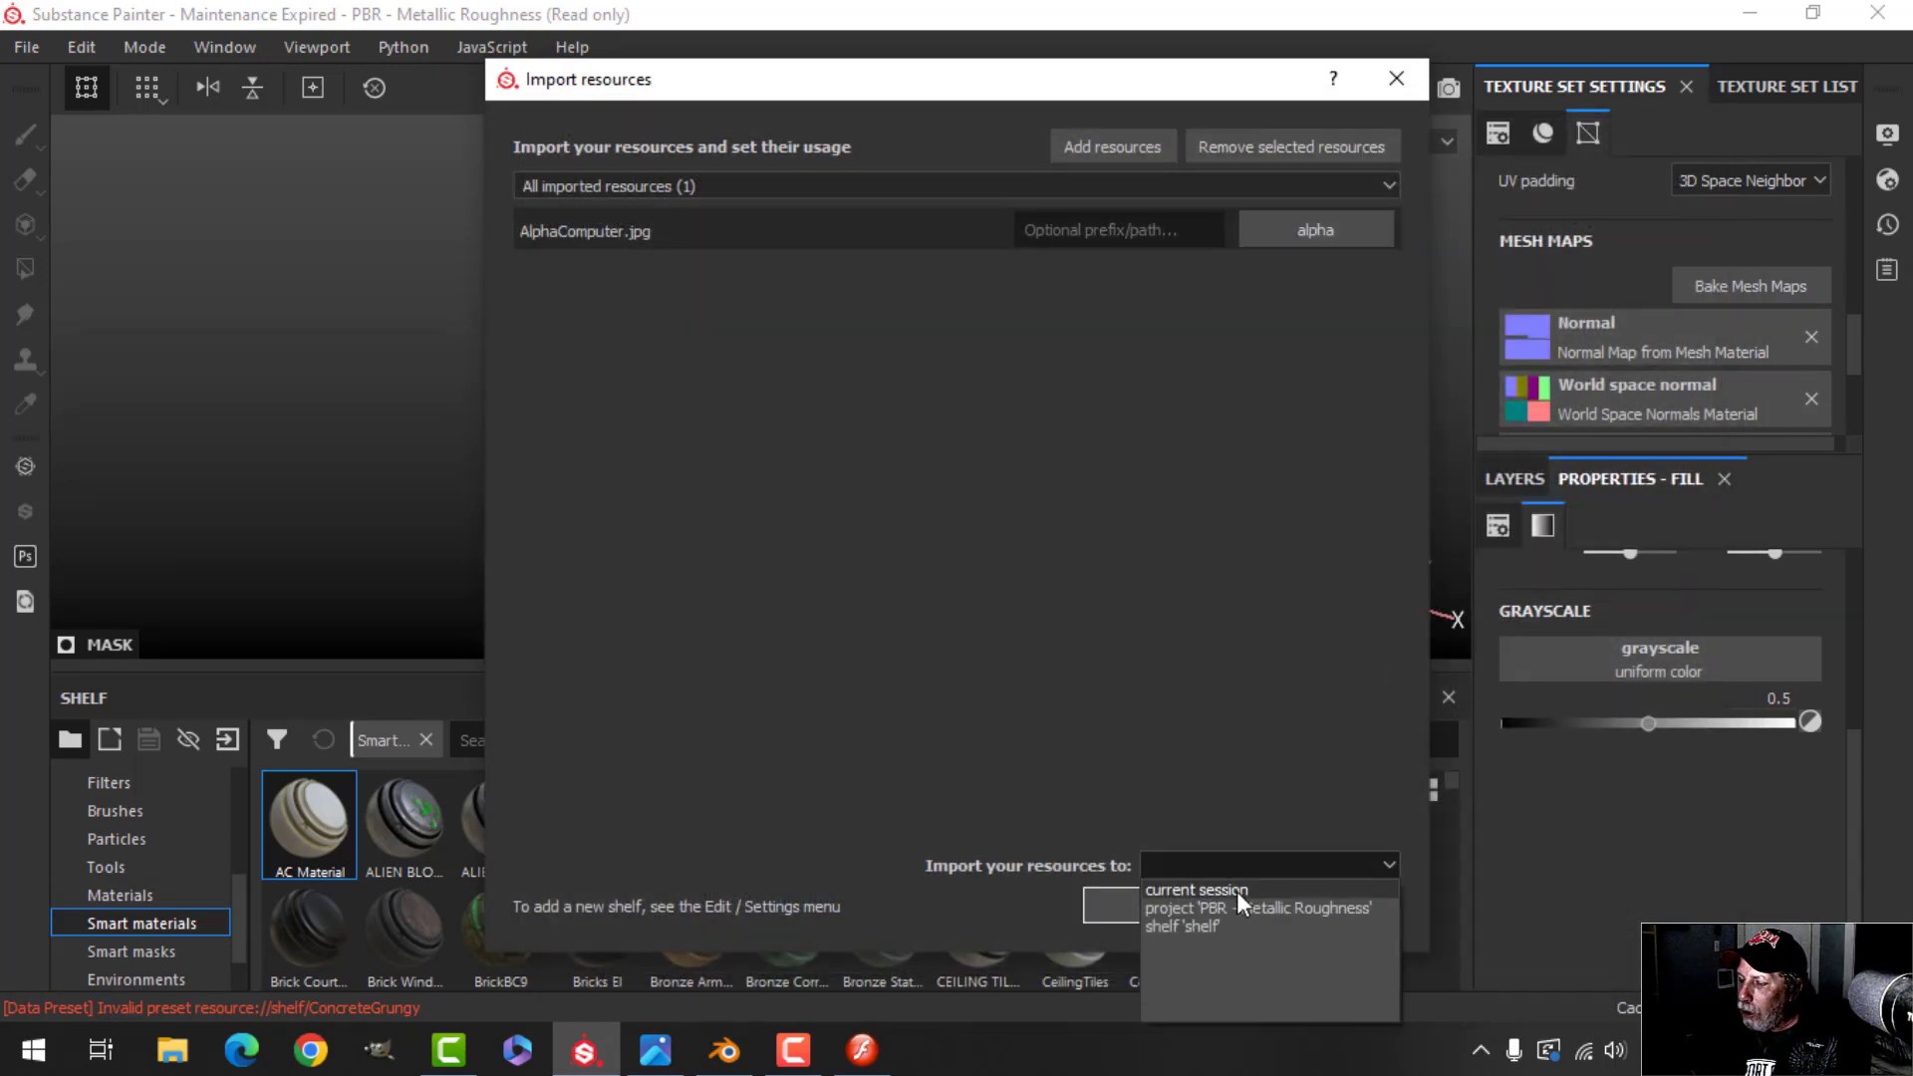
left_click(1235, 891)
left_click(1178, 906)
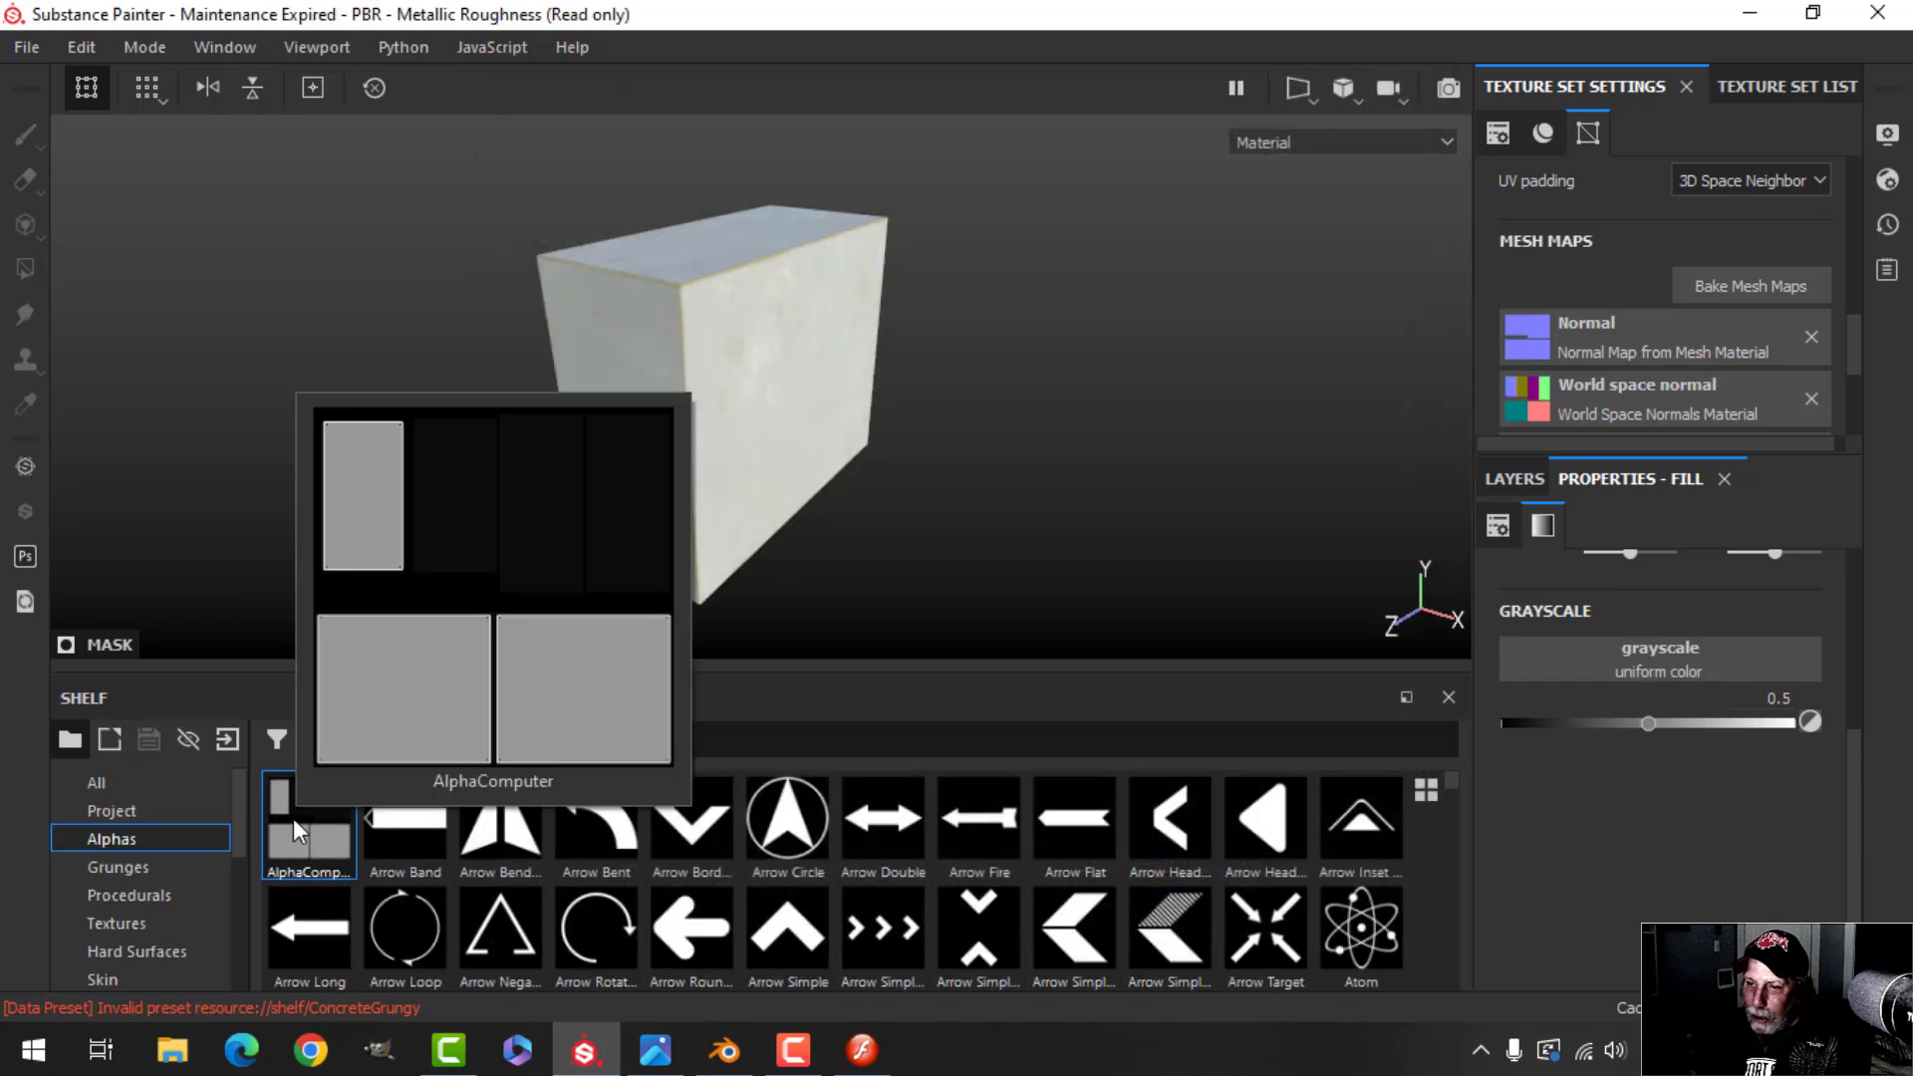
Assign the AlphaComputer alpha to the mask fill's grayscale and inspect the panel borders and corner screws on the box
left_click_drag(293, 817, 1594, 658)
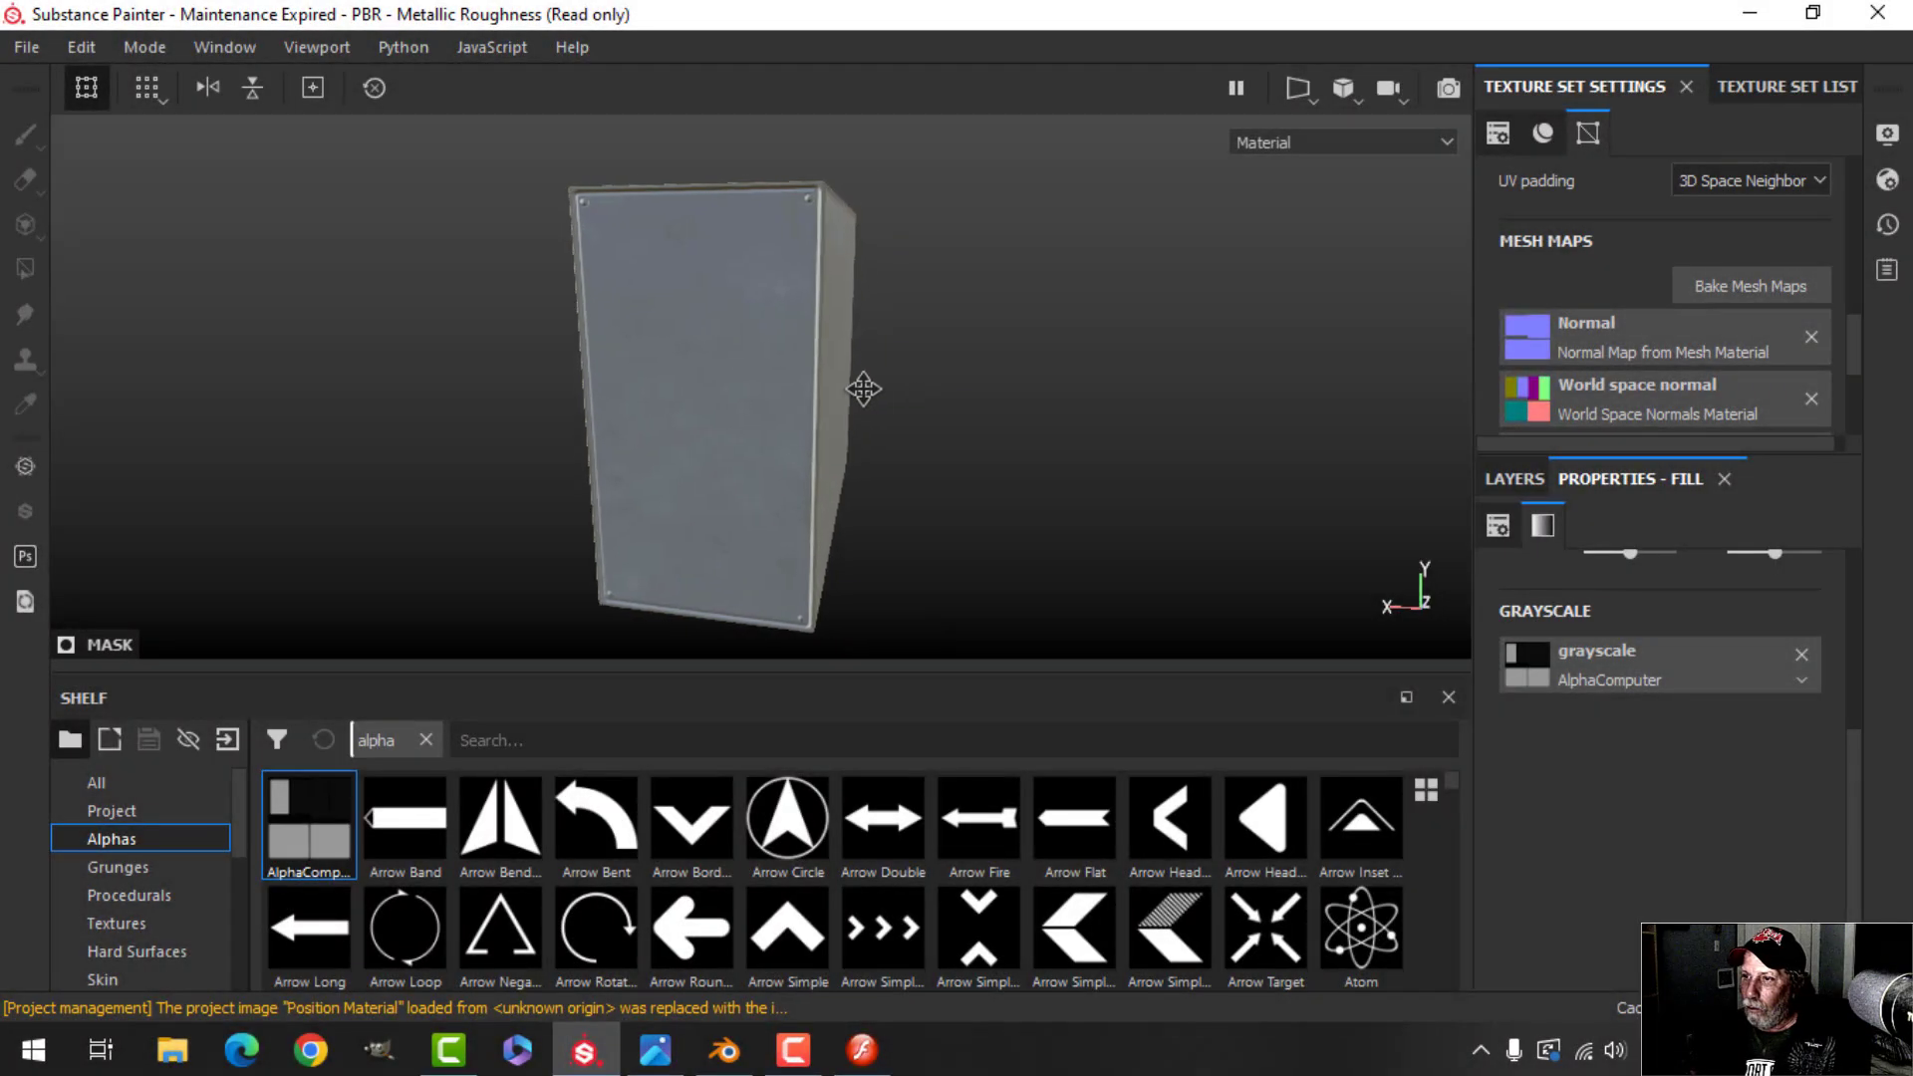
left_click_drag(862, 389, 849, 412, "alt")
right_click_drag(1078, 331, 970, 365, "shift")
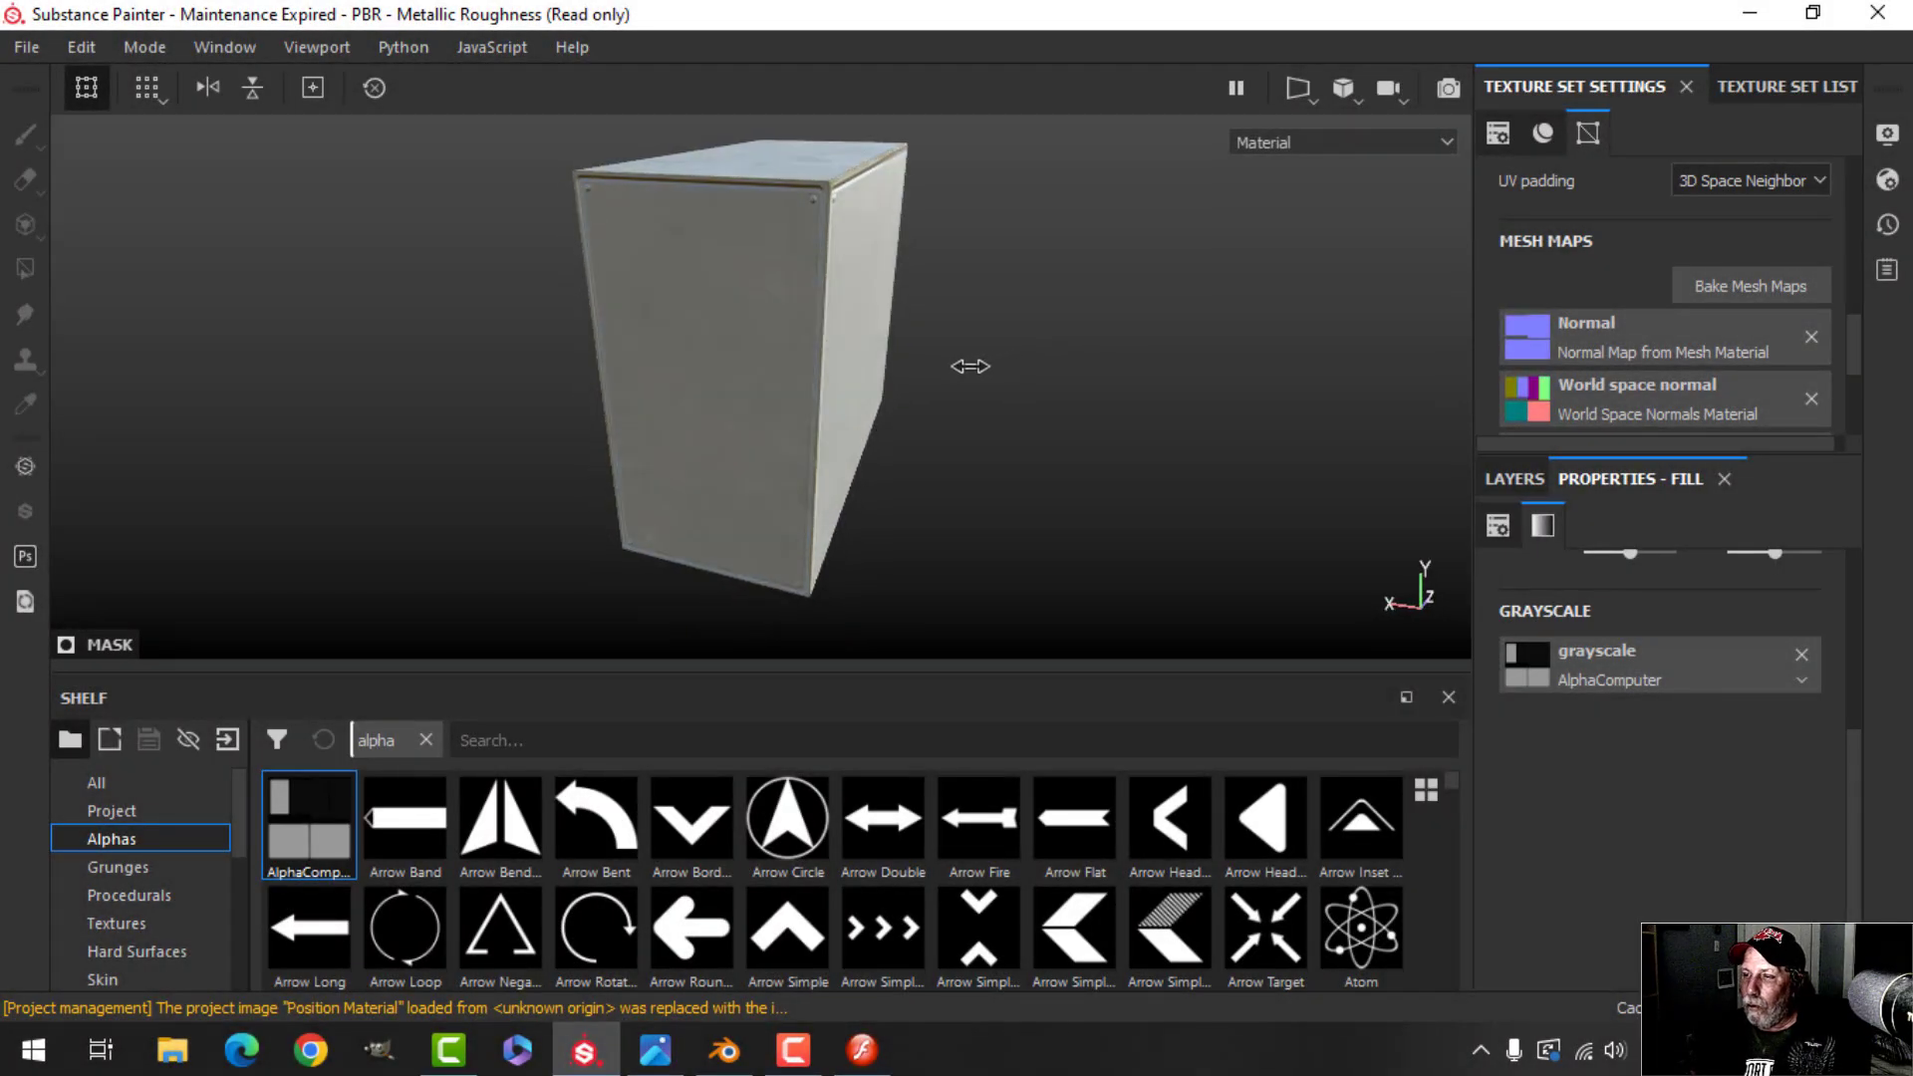
left_click_drag(999, 371, 1004, 304, "alt")
middle_click_drag(709, 297, 468, 264, "alt")
scroll(629, 292, "up", 3)
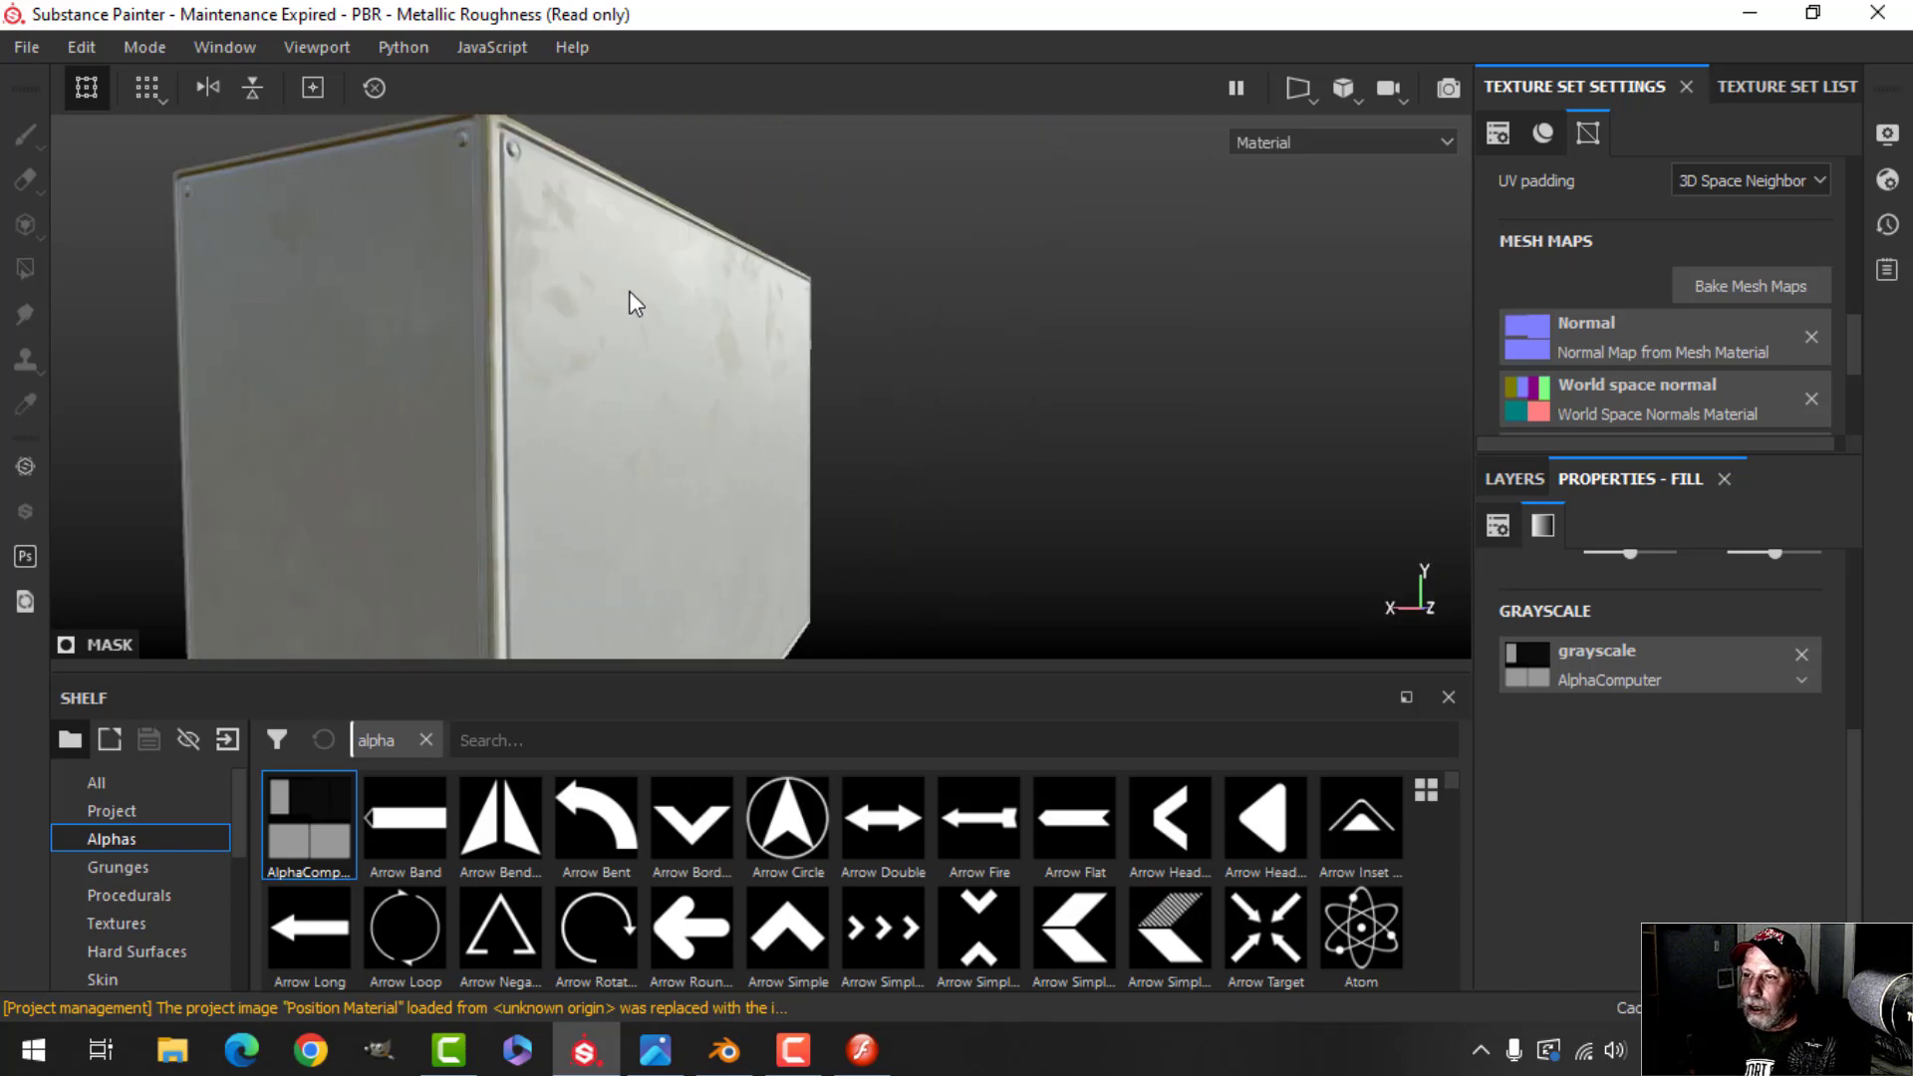
left_click_drag(635, 303, 957, 339, "alt")
Make the negative height of Fill layer 1 slightly shallower
left_click(1516, 479)
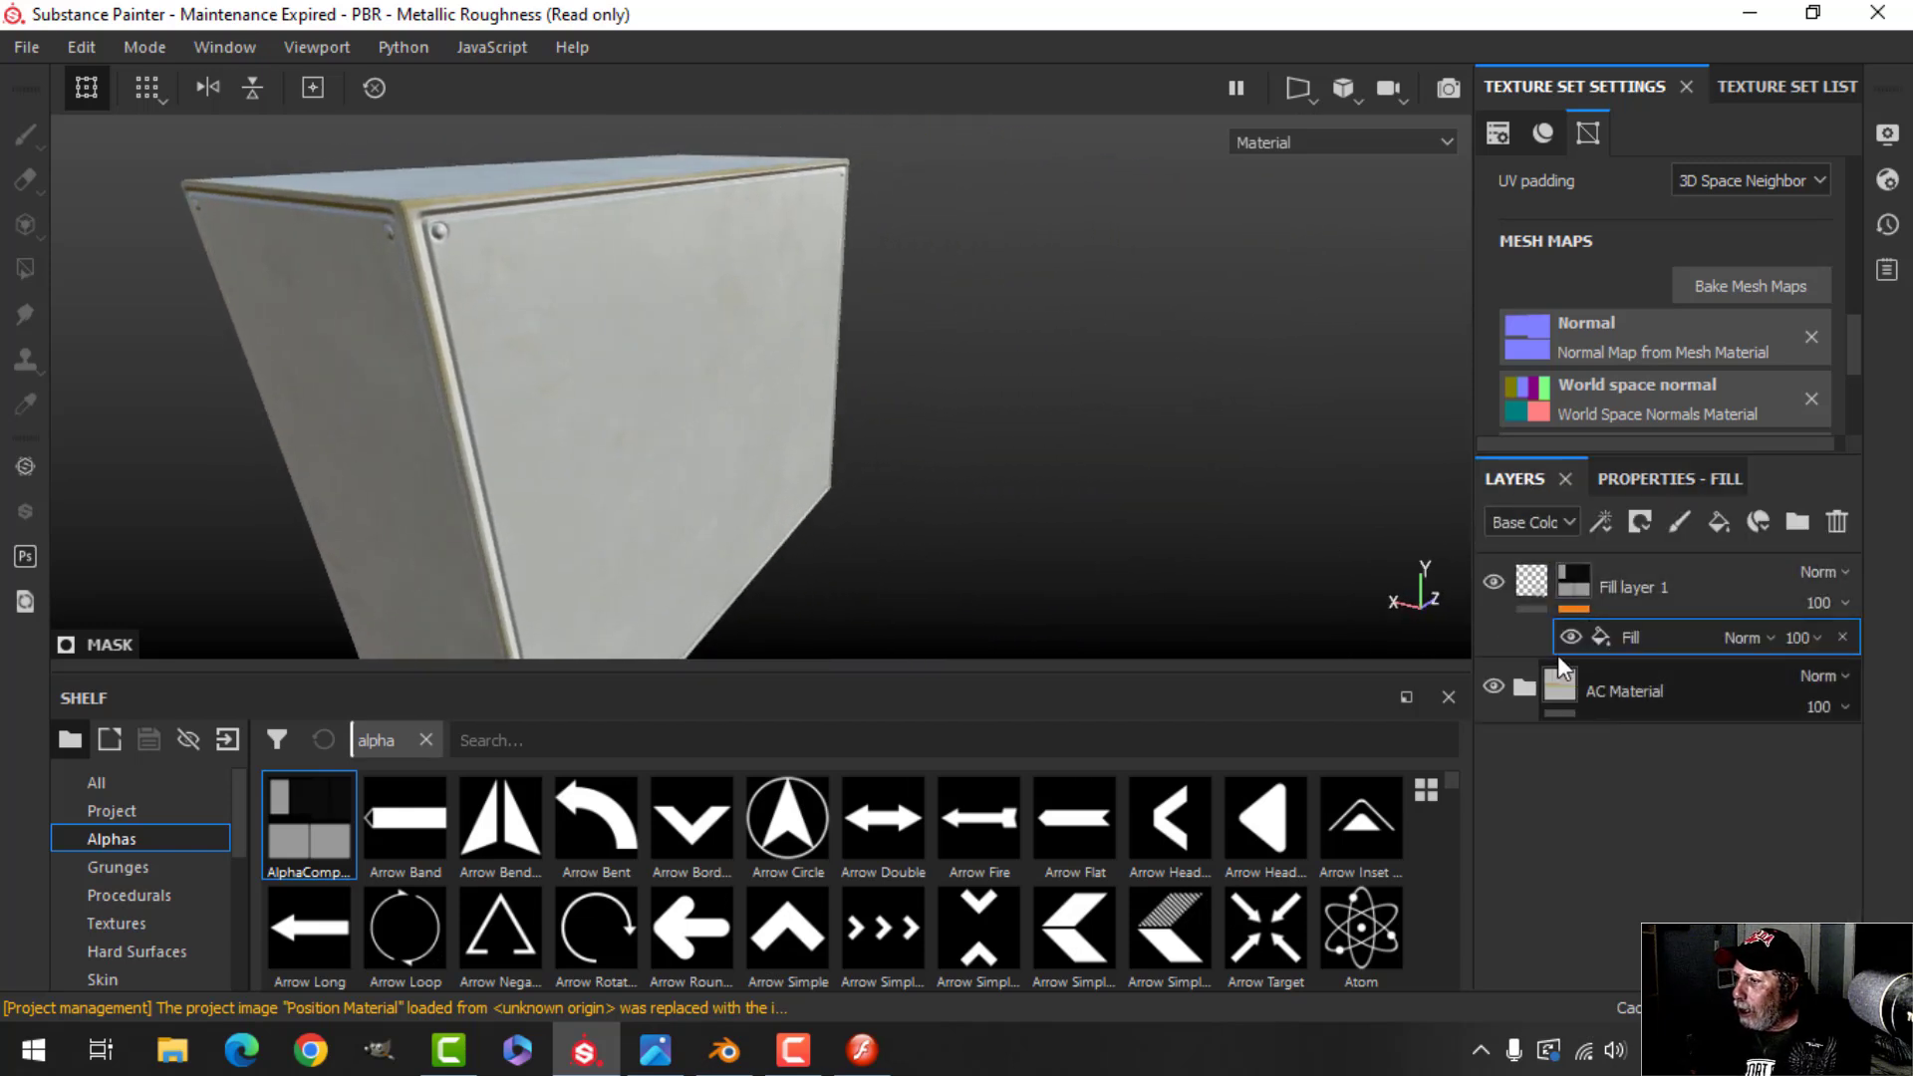
left_click(1626, 476)
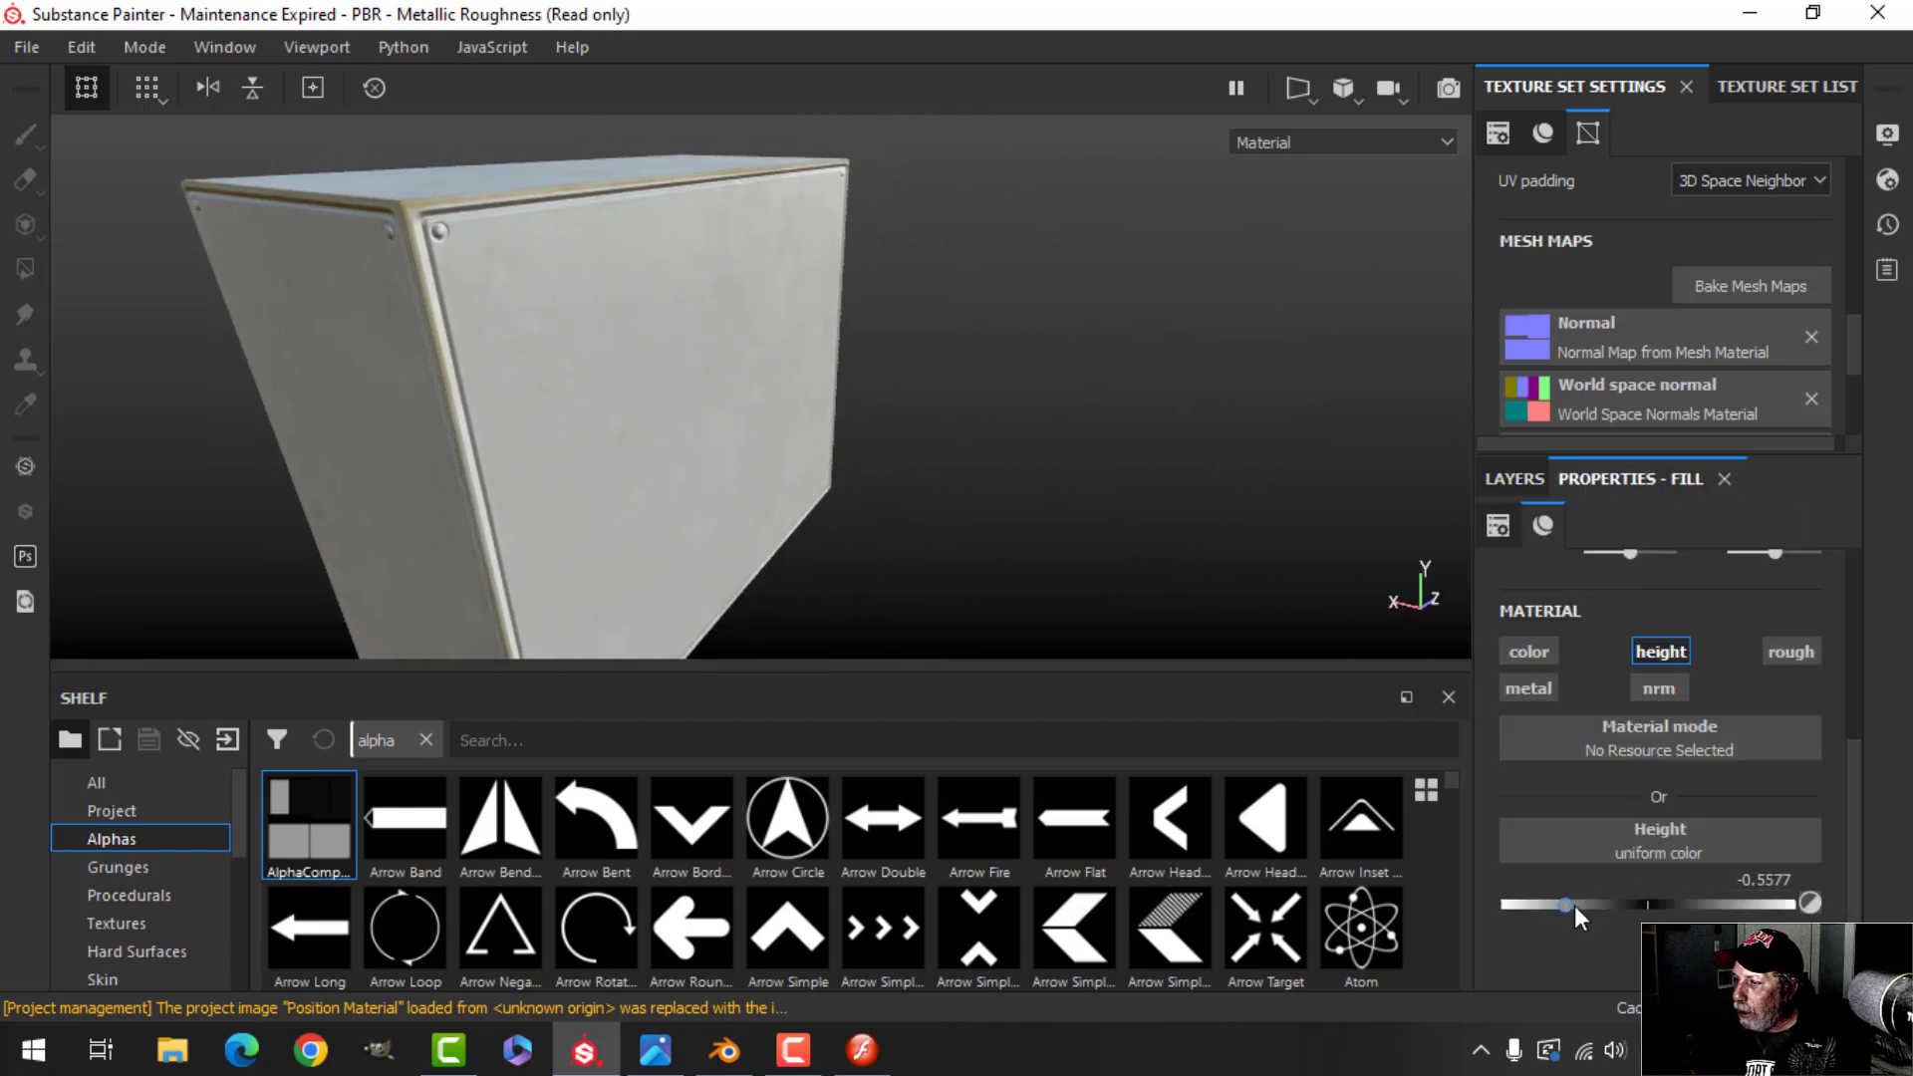
mouse_move(1564, 906)
left_mouse_down()
mouse_move(1618, 906)
mouse_move(1574, 905)
left_mouse_up()
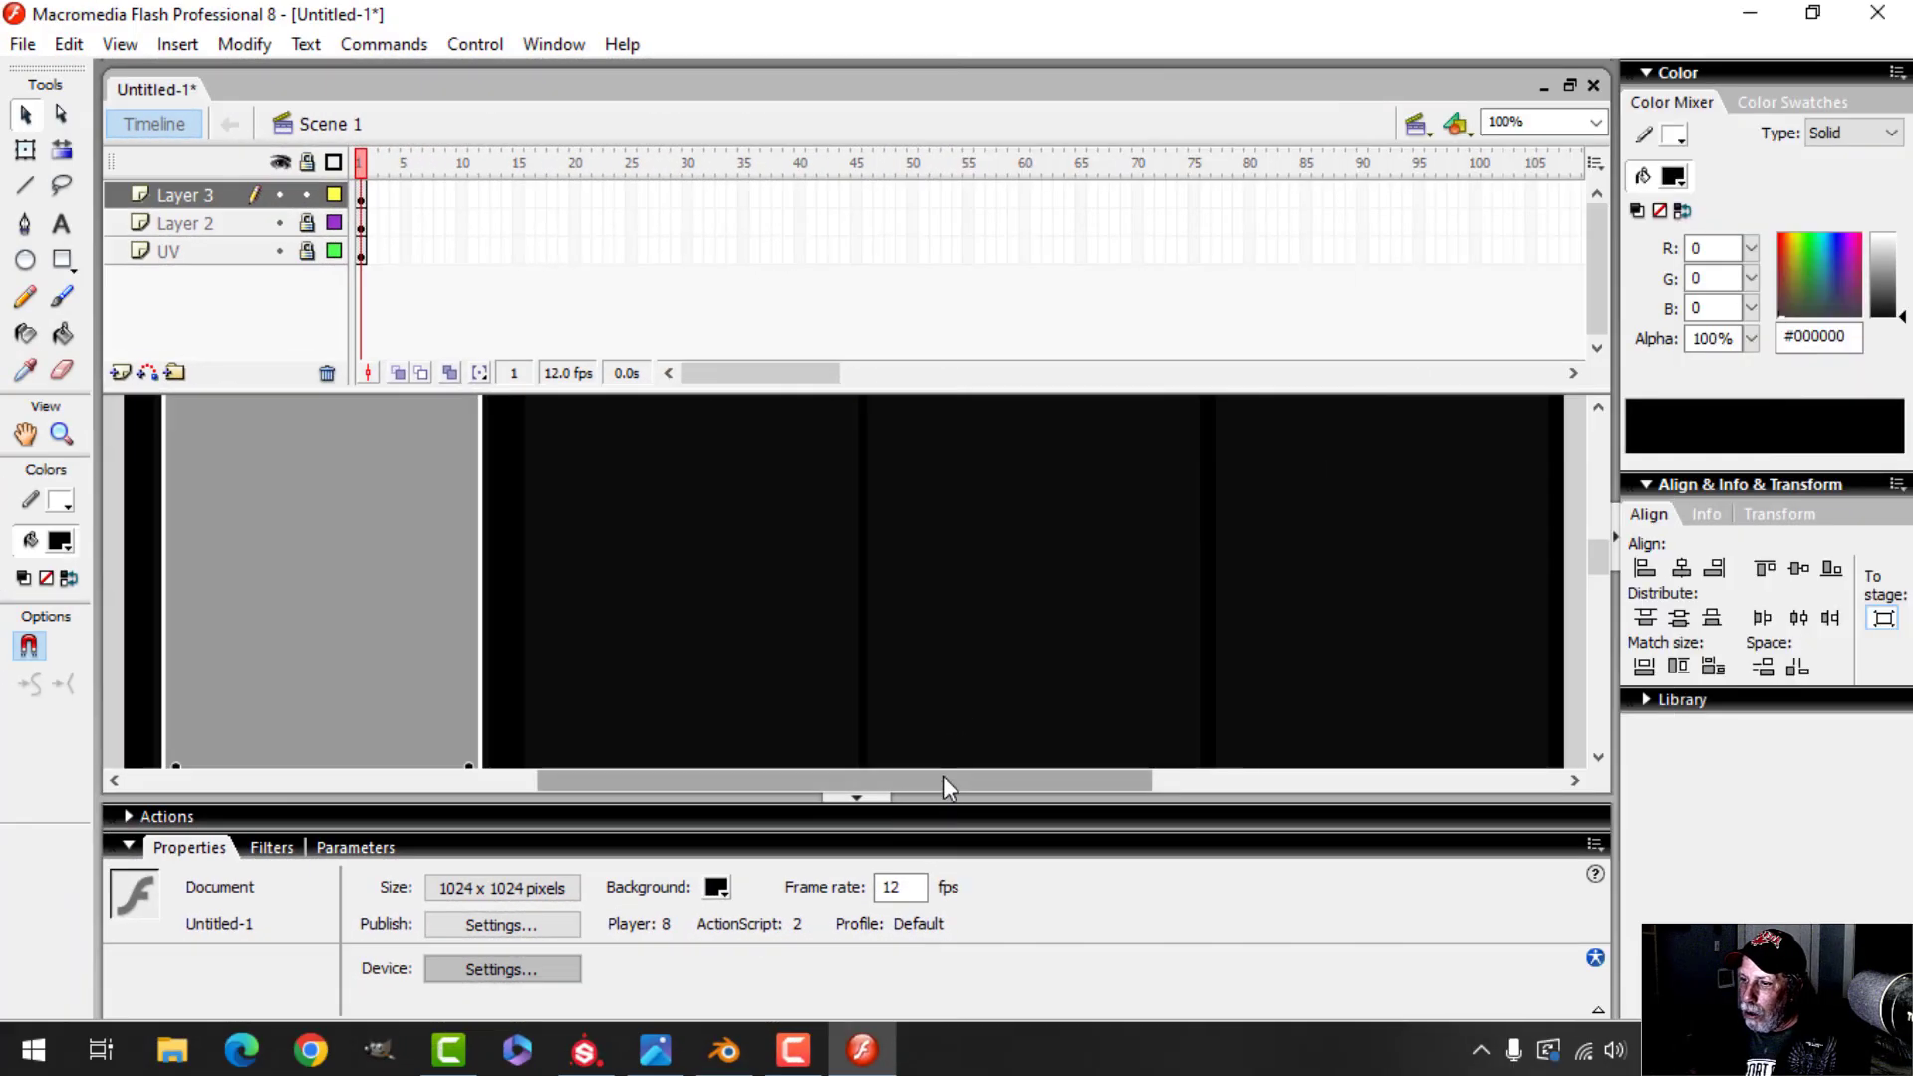
Switch to Macromedia Flash, lock Layer 3 of the alpha drawing and add a new layer above it
left_click_drag(943, 778, 817, 787)
scroll(901, 699, "up", 4)
scroll(901, 700, "down", 1)
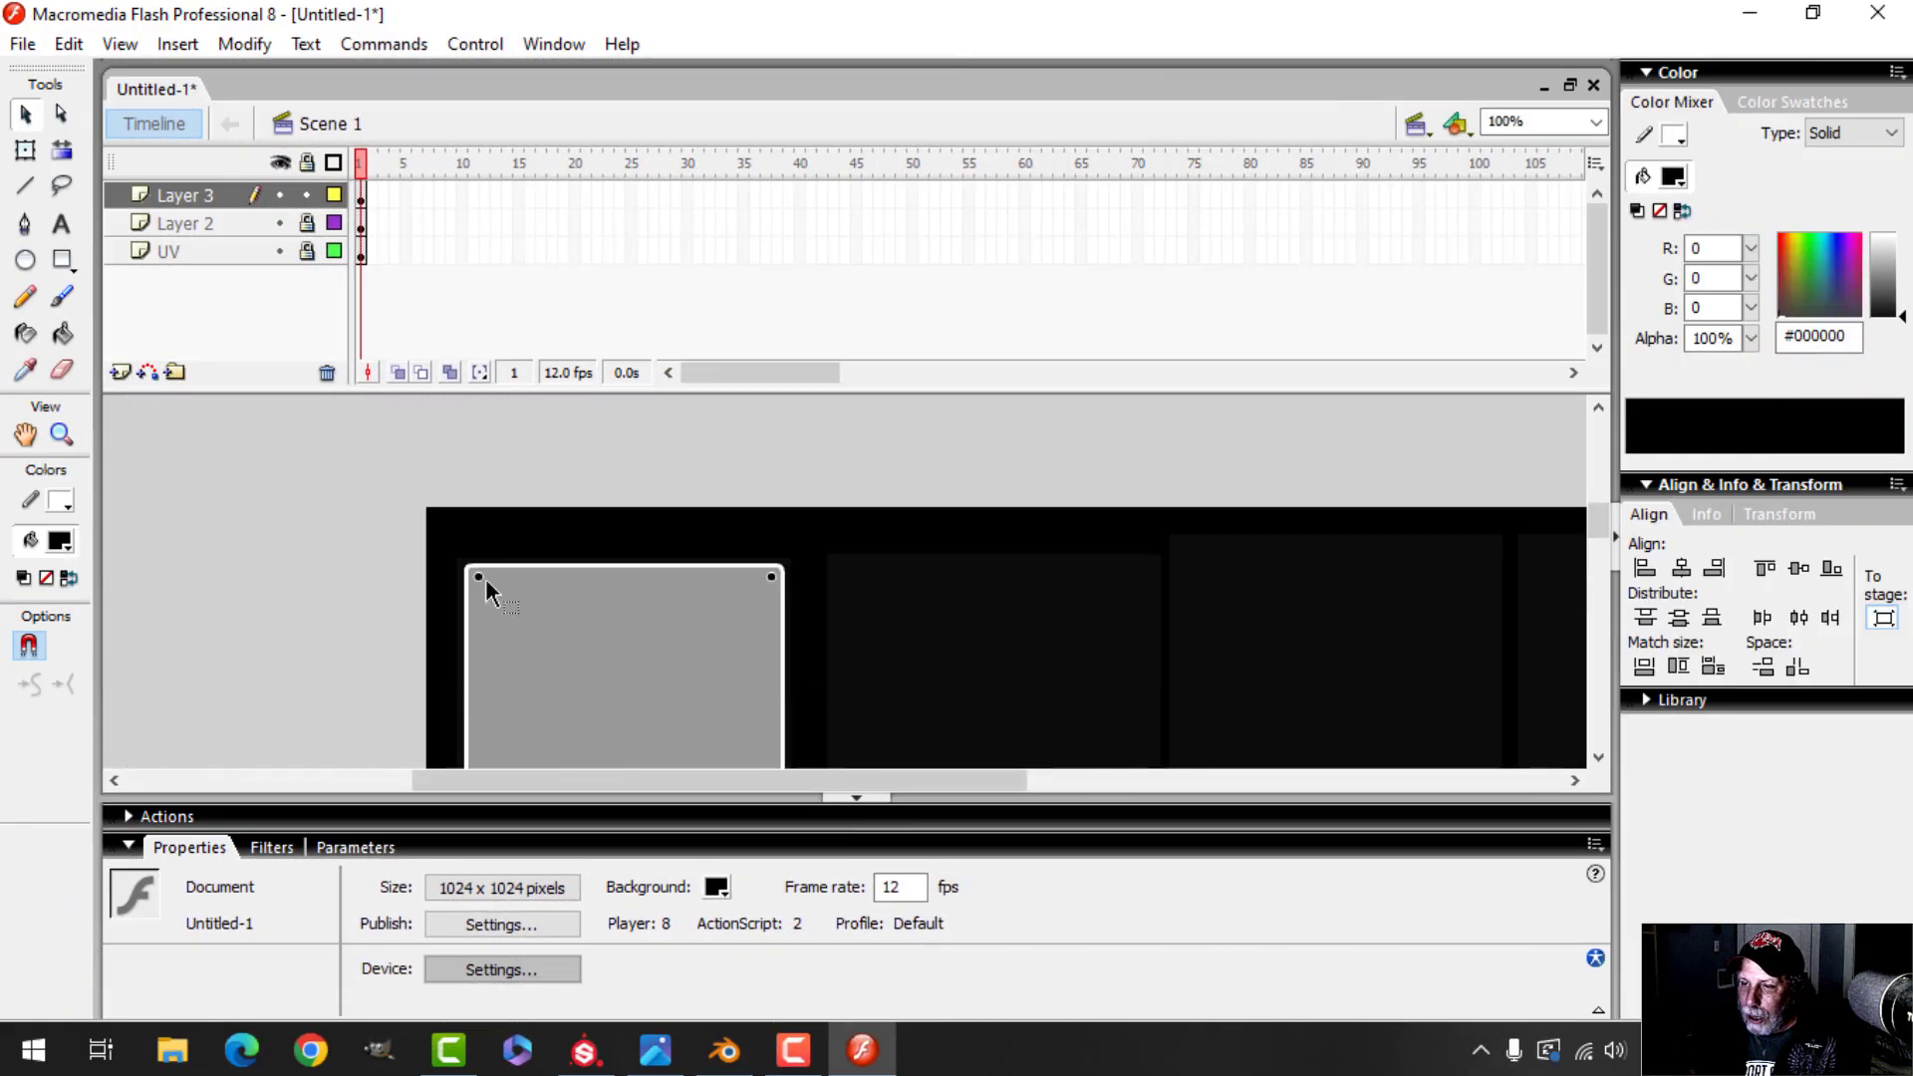
scroll(824, 598, "down", 2)
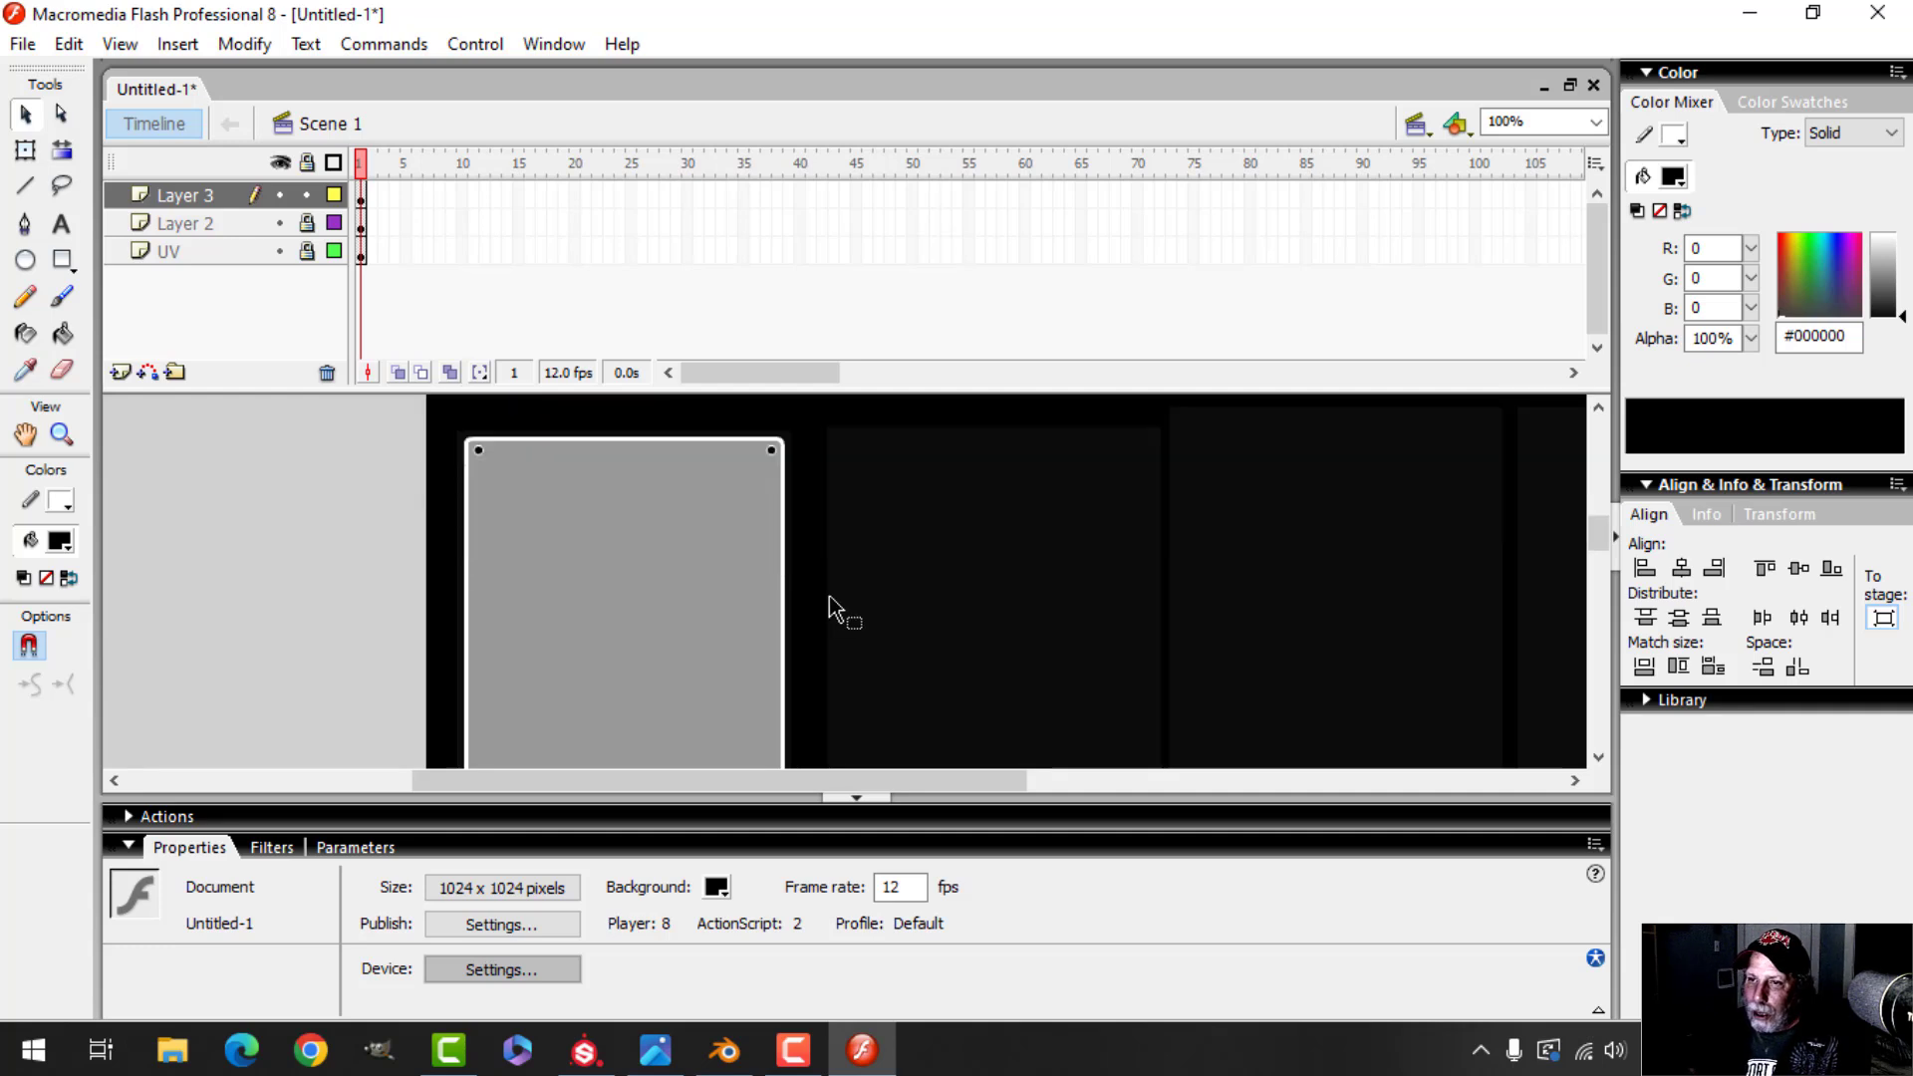
left_click(308, 197)
left_click(120, 372)
Draw a white horizontal line about 181 px long with a stroke of 3 near the grey front panel's upper edge
key("n")
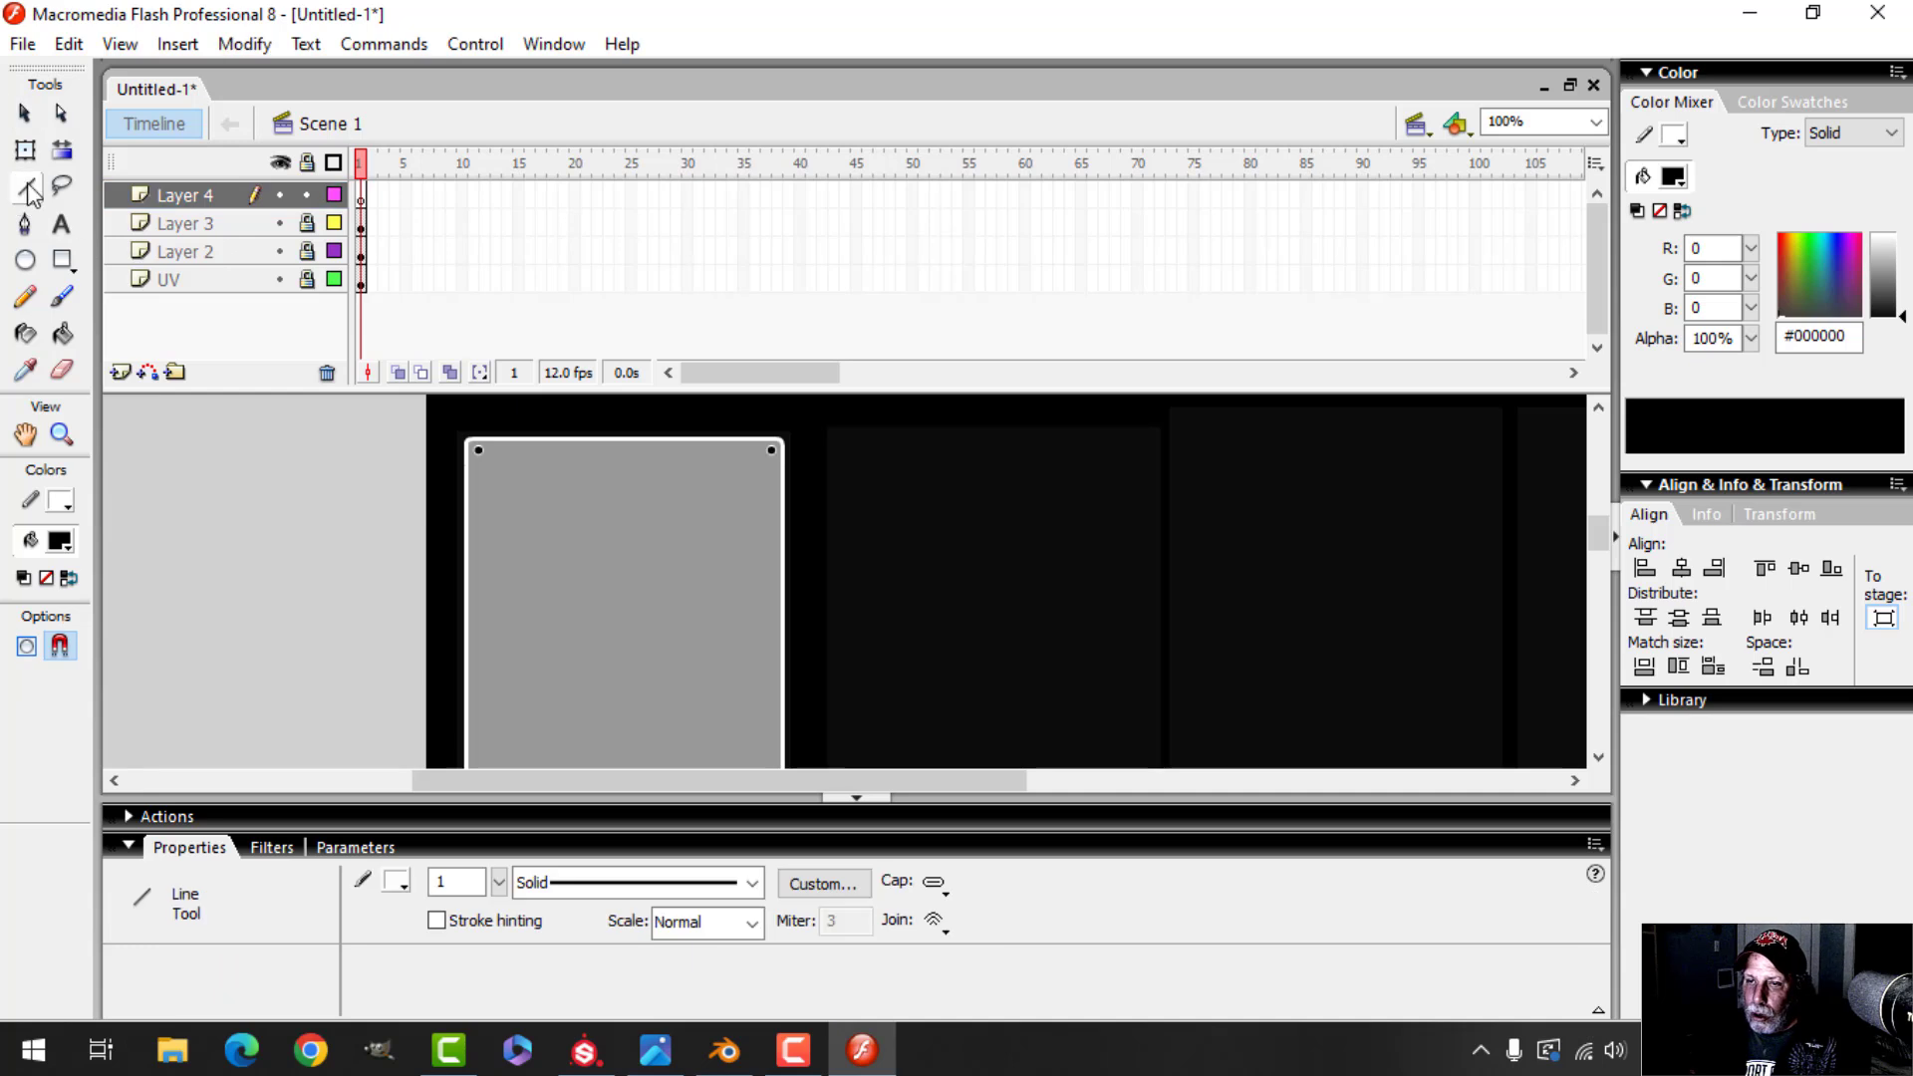
double_click(479, 890)
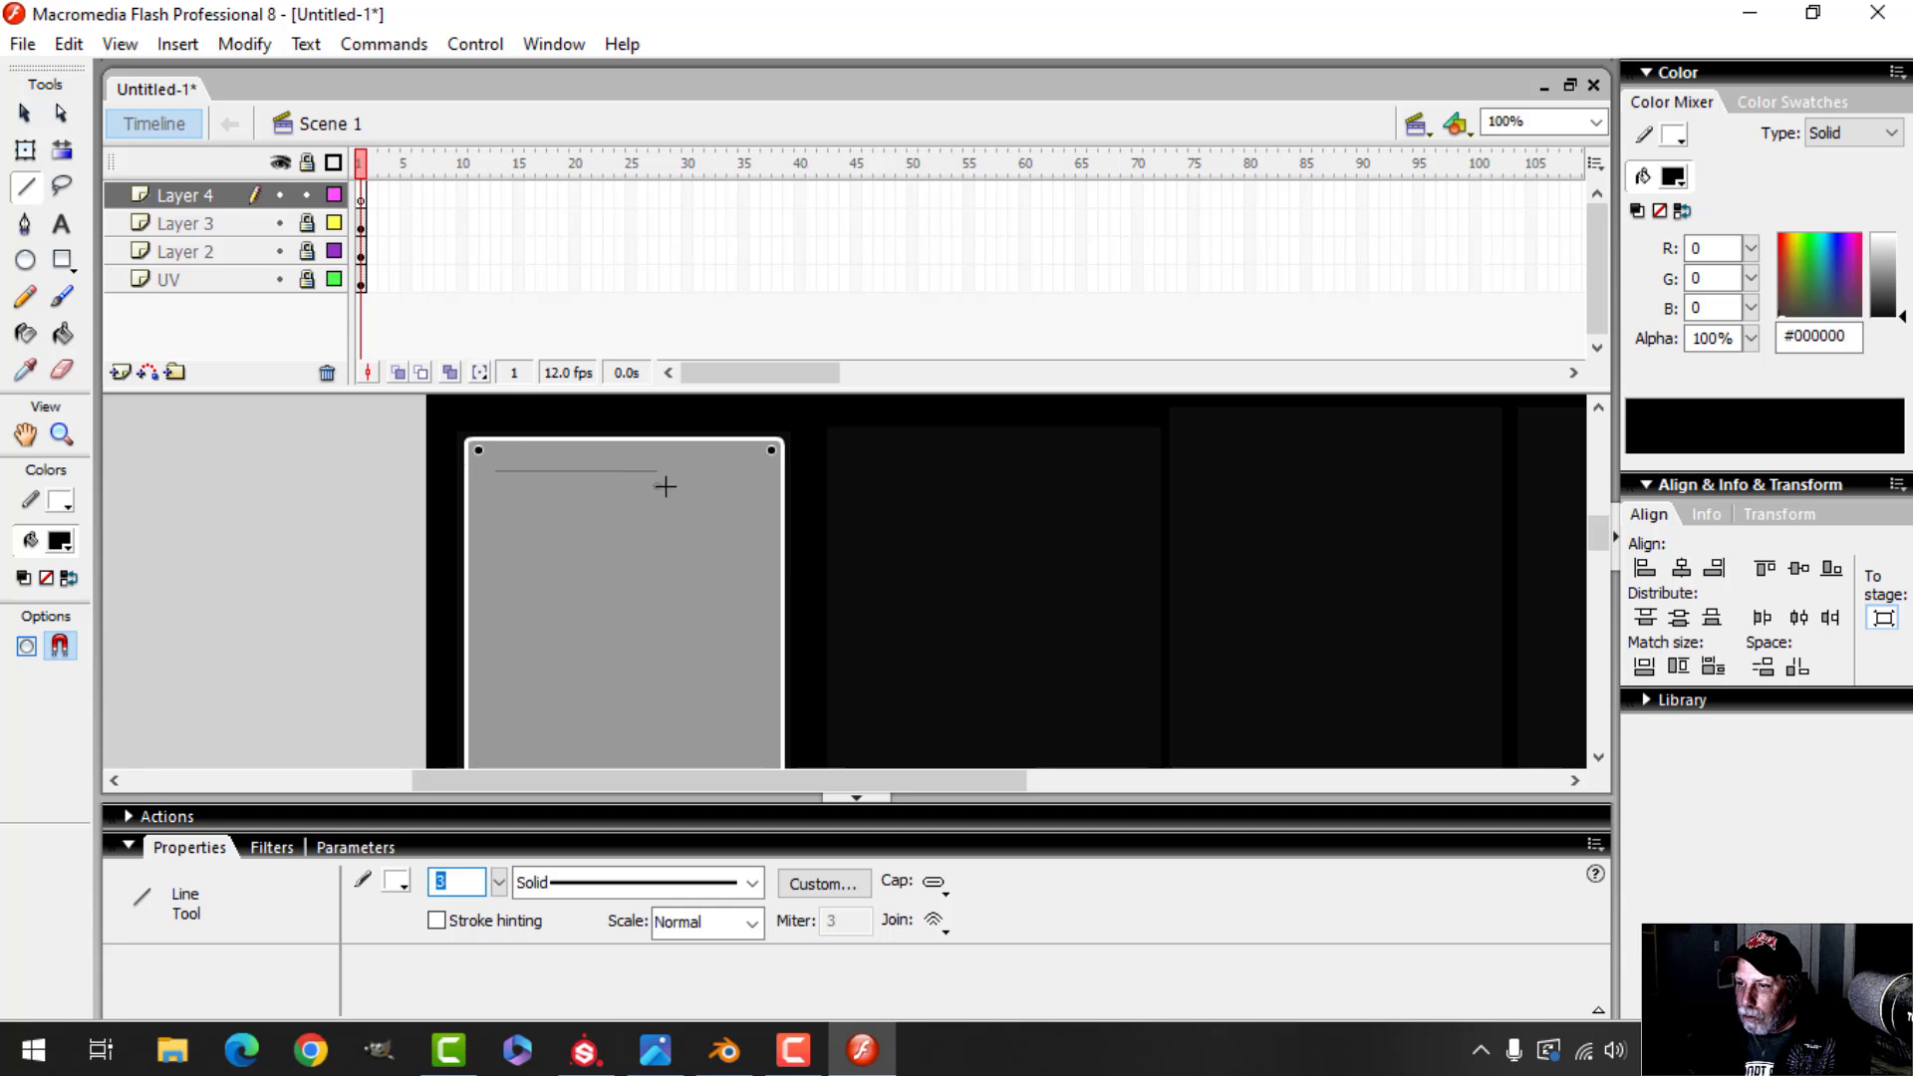
left_click_drag(751, 490, 751, 489)
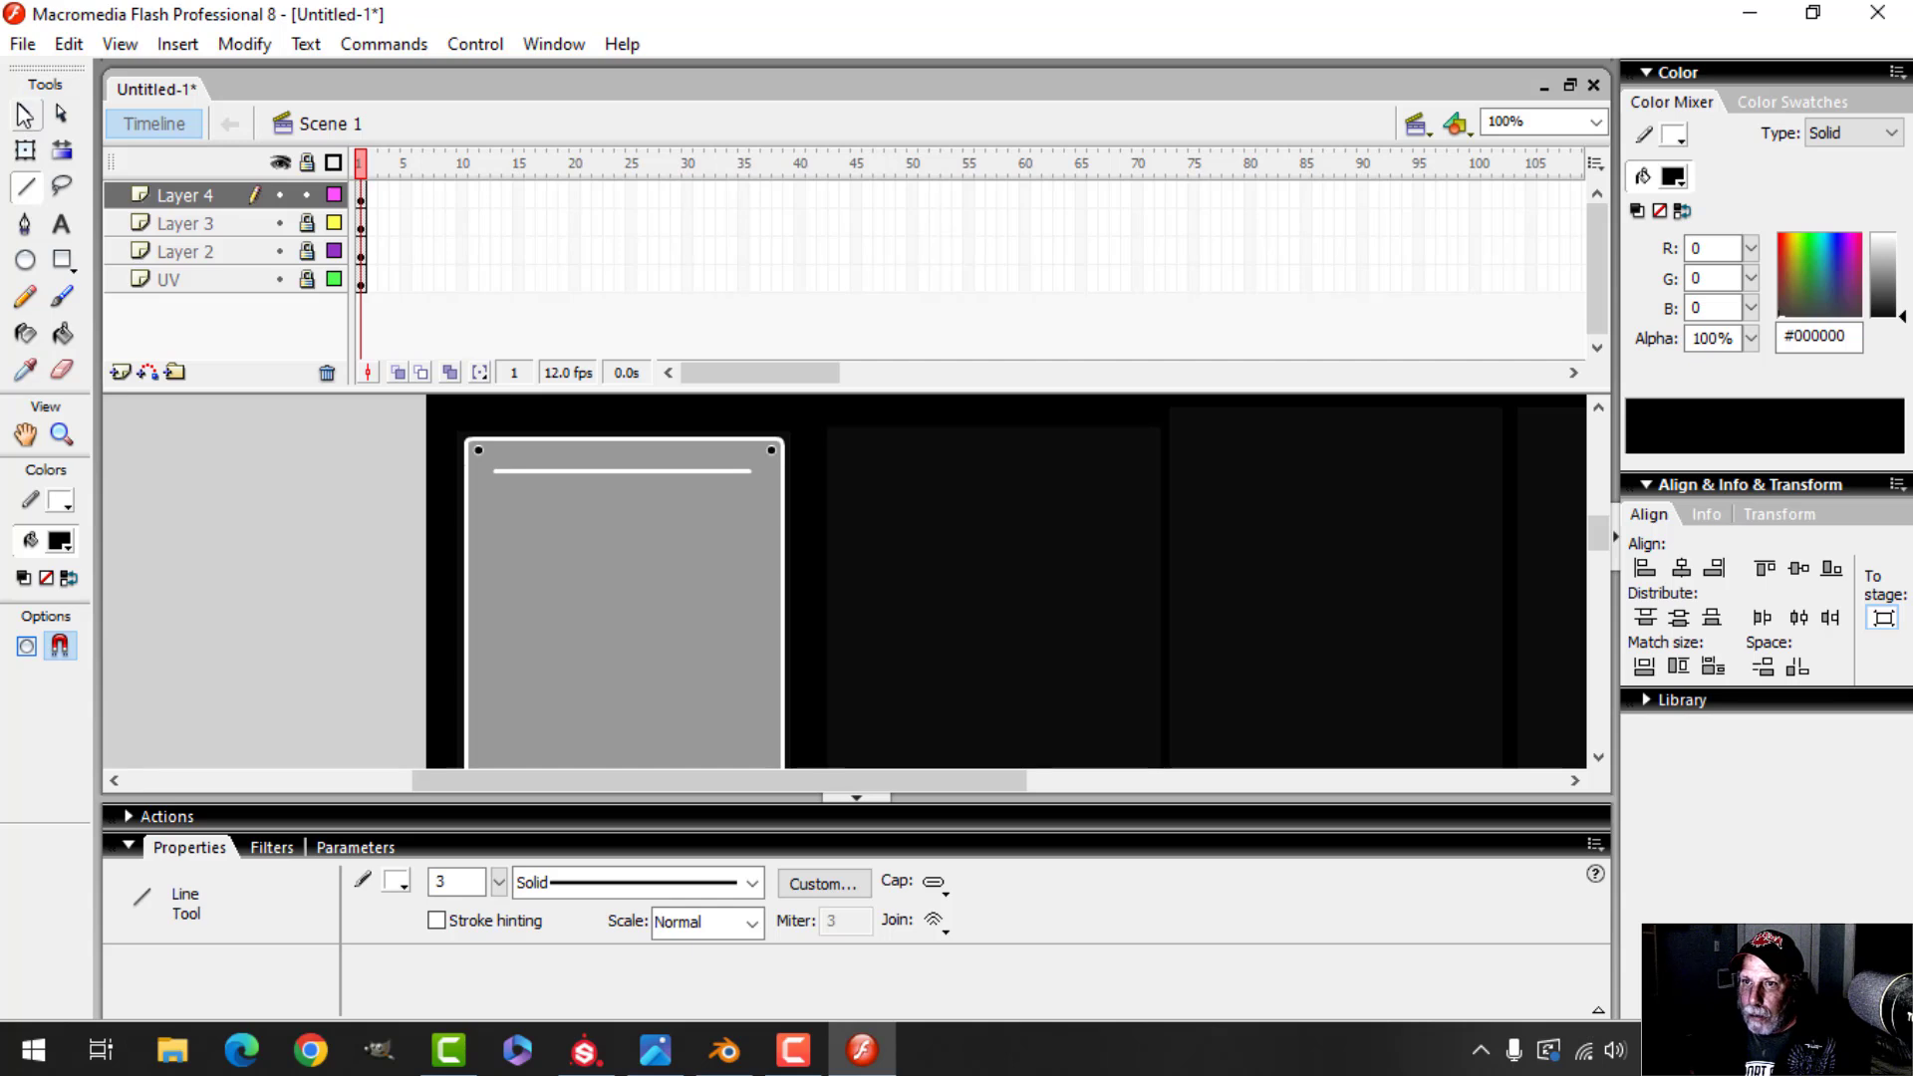
Set the stroke thickness of the new horizontal line to 4
left_click(25, 114)
left_click(578, 473)
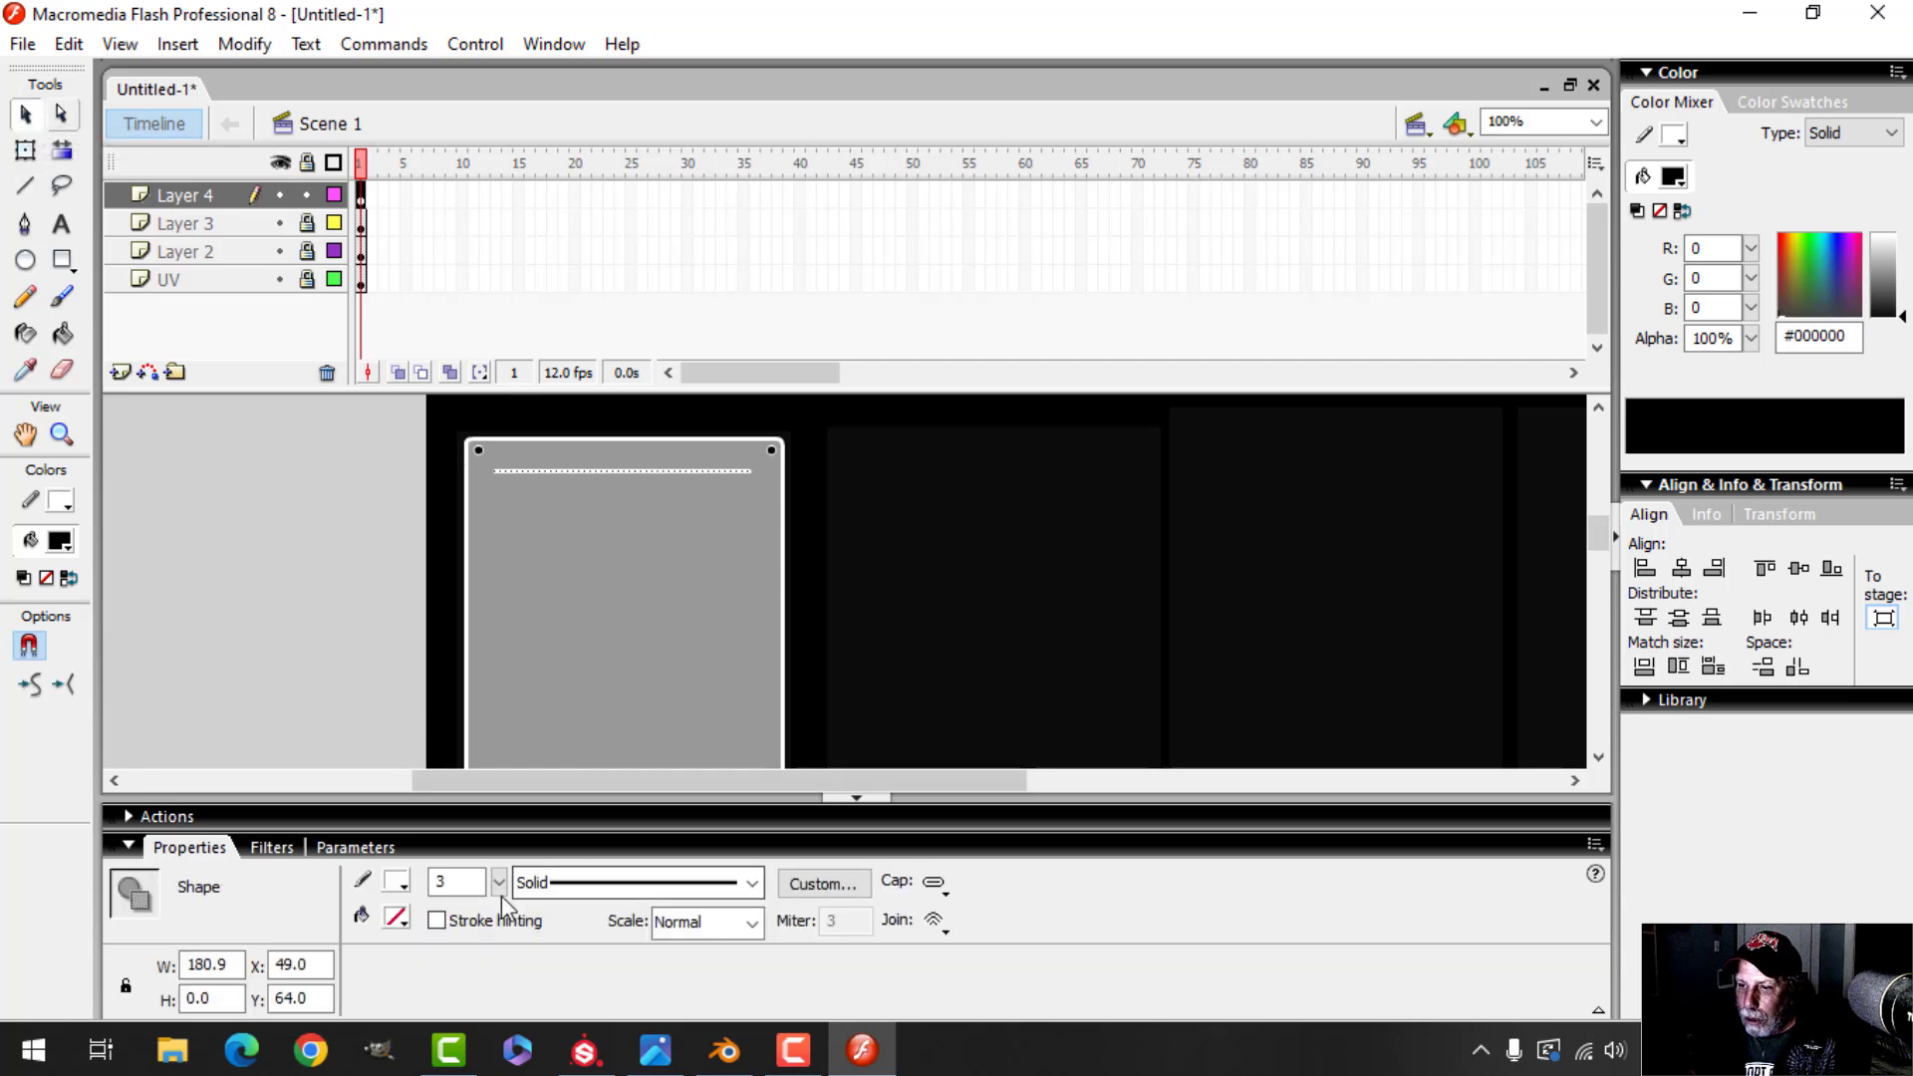
left_click_drag(470, 884, 364, 884)
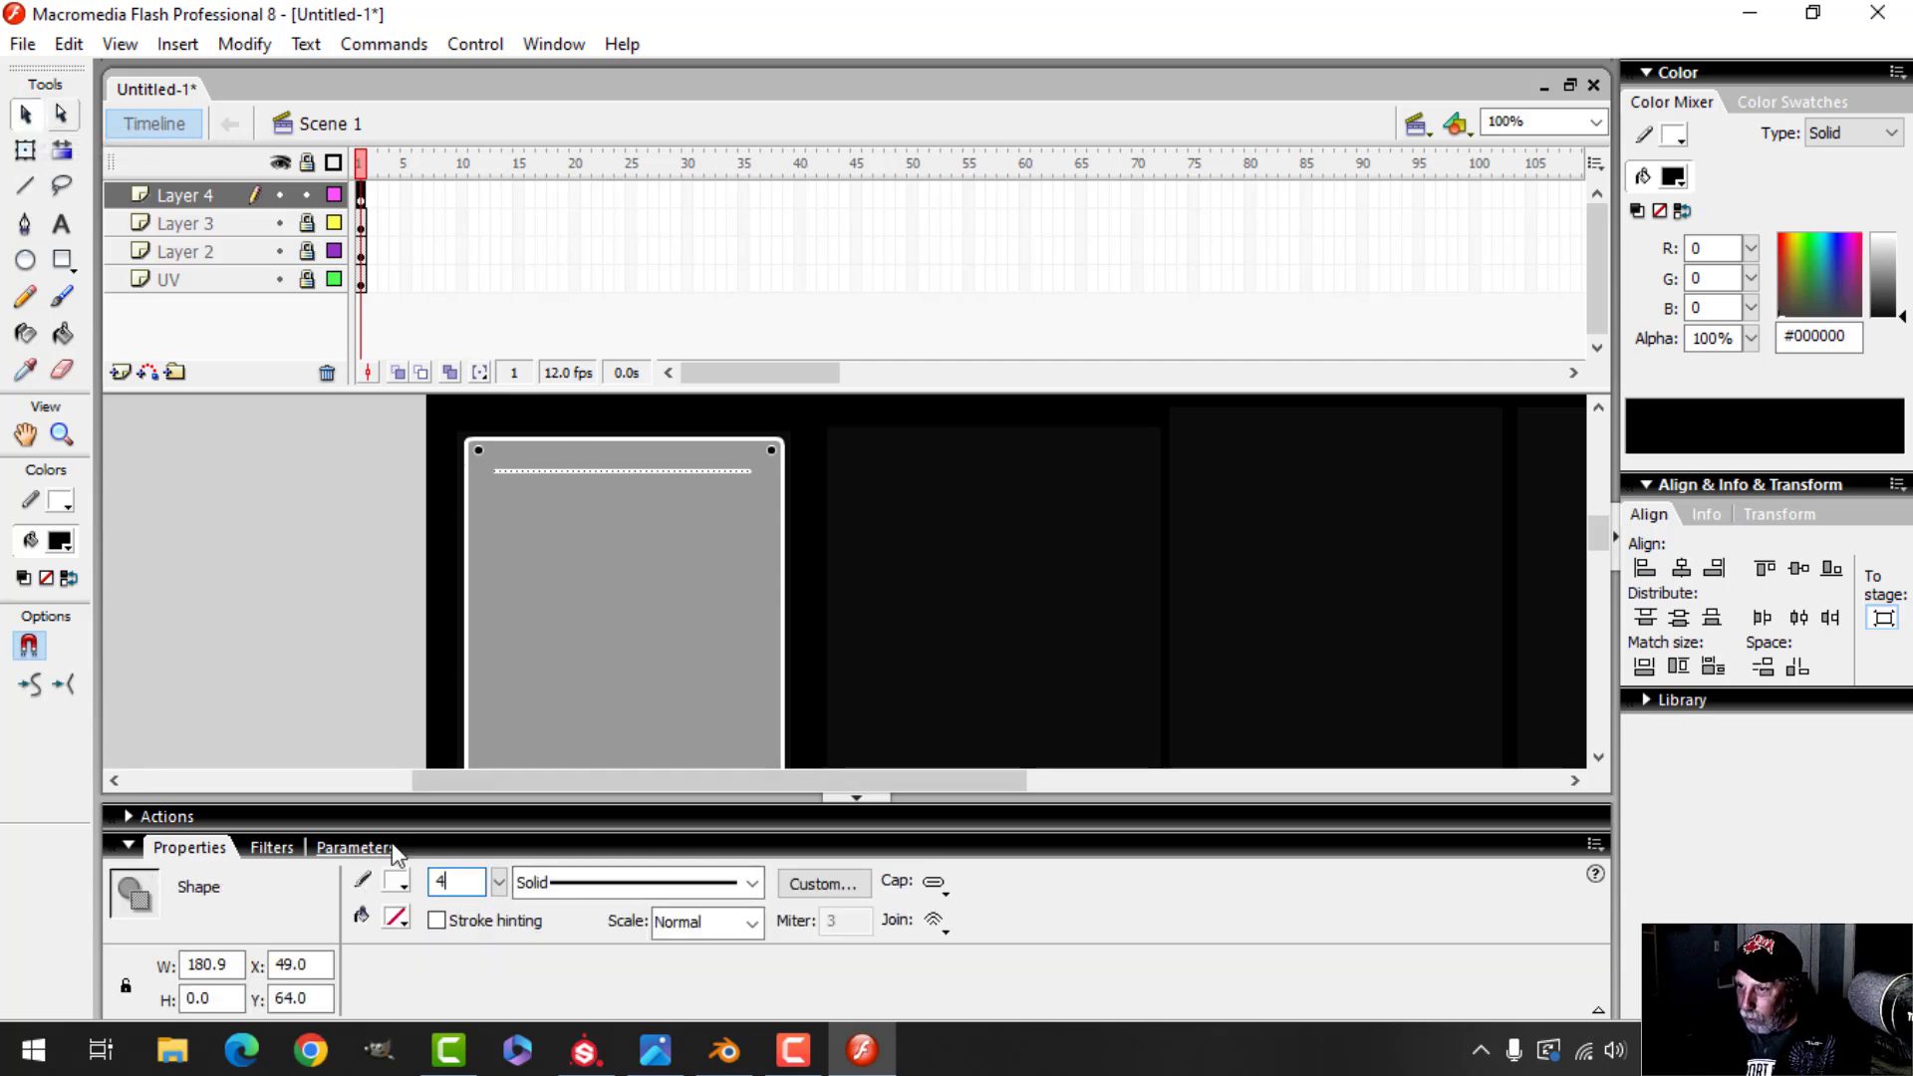
left_click(767, 508)
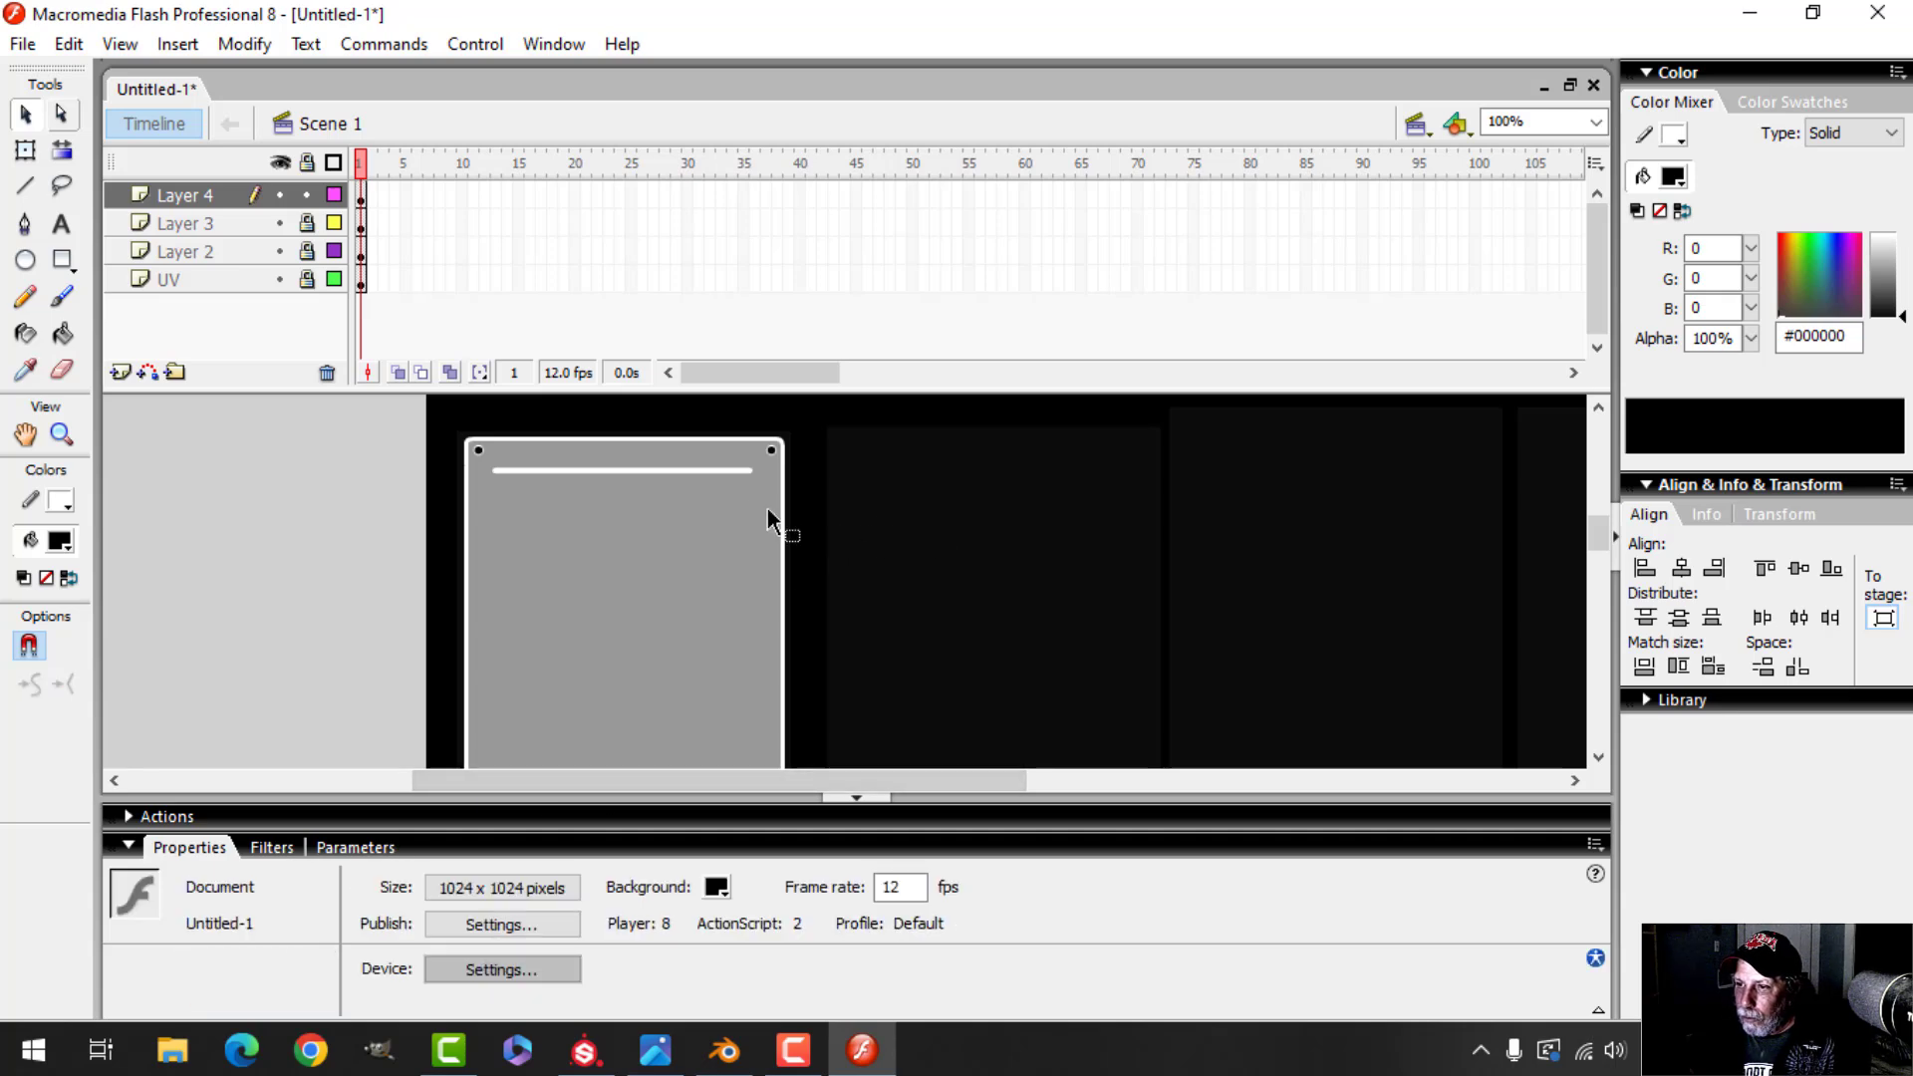
Copy the horizontal line, paste it in place and move the copy 10 px down
left_click(685, 470)
left_click(69, 44)
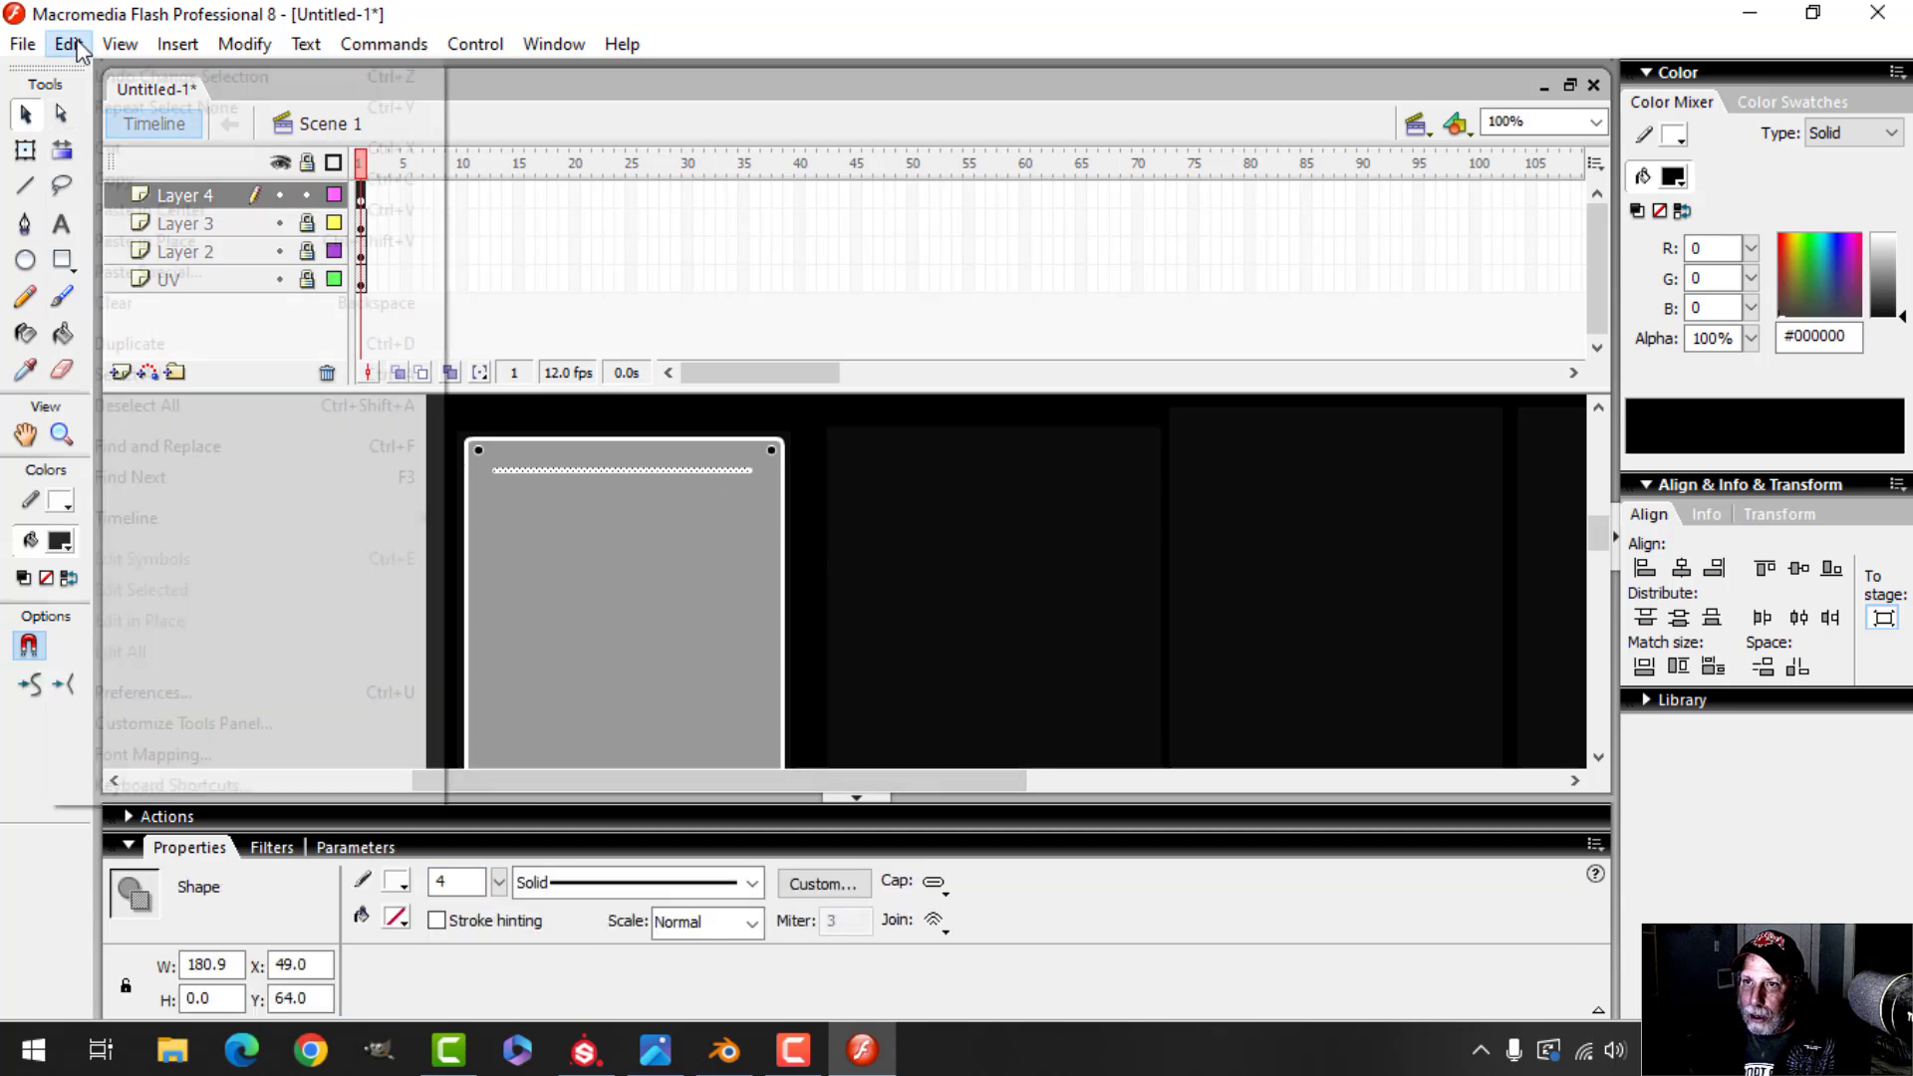
left_click(100, 152)
left_click(69, 44)
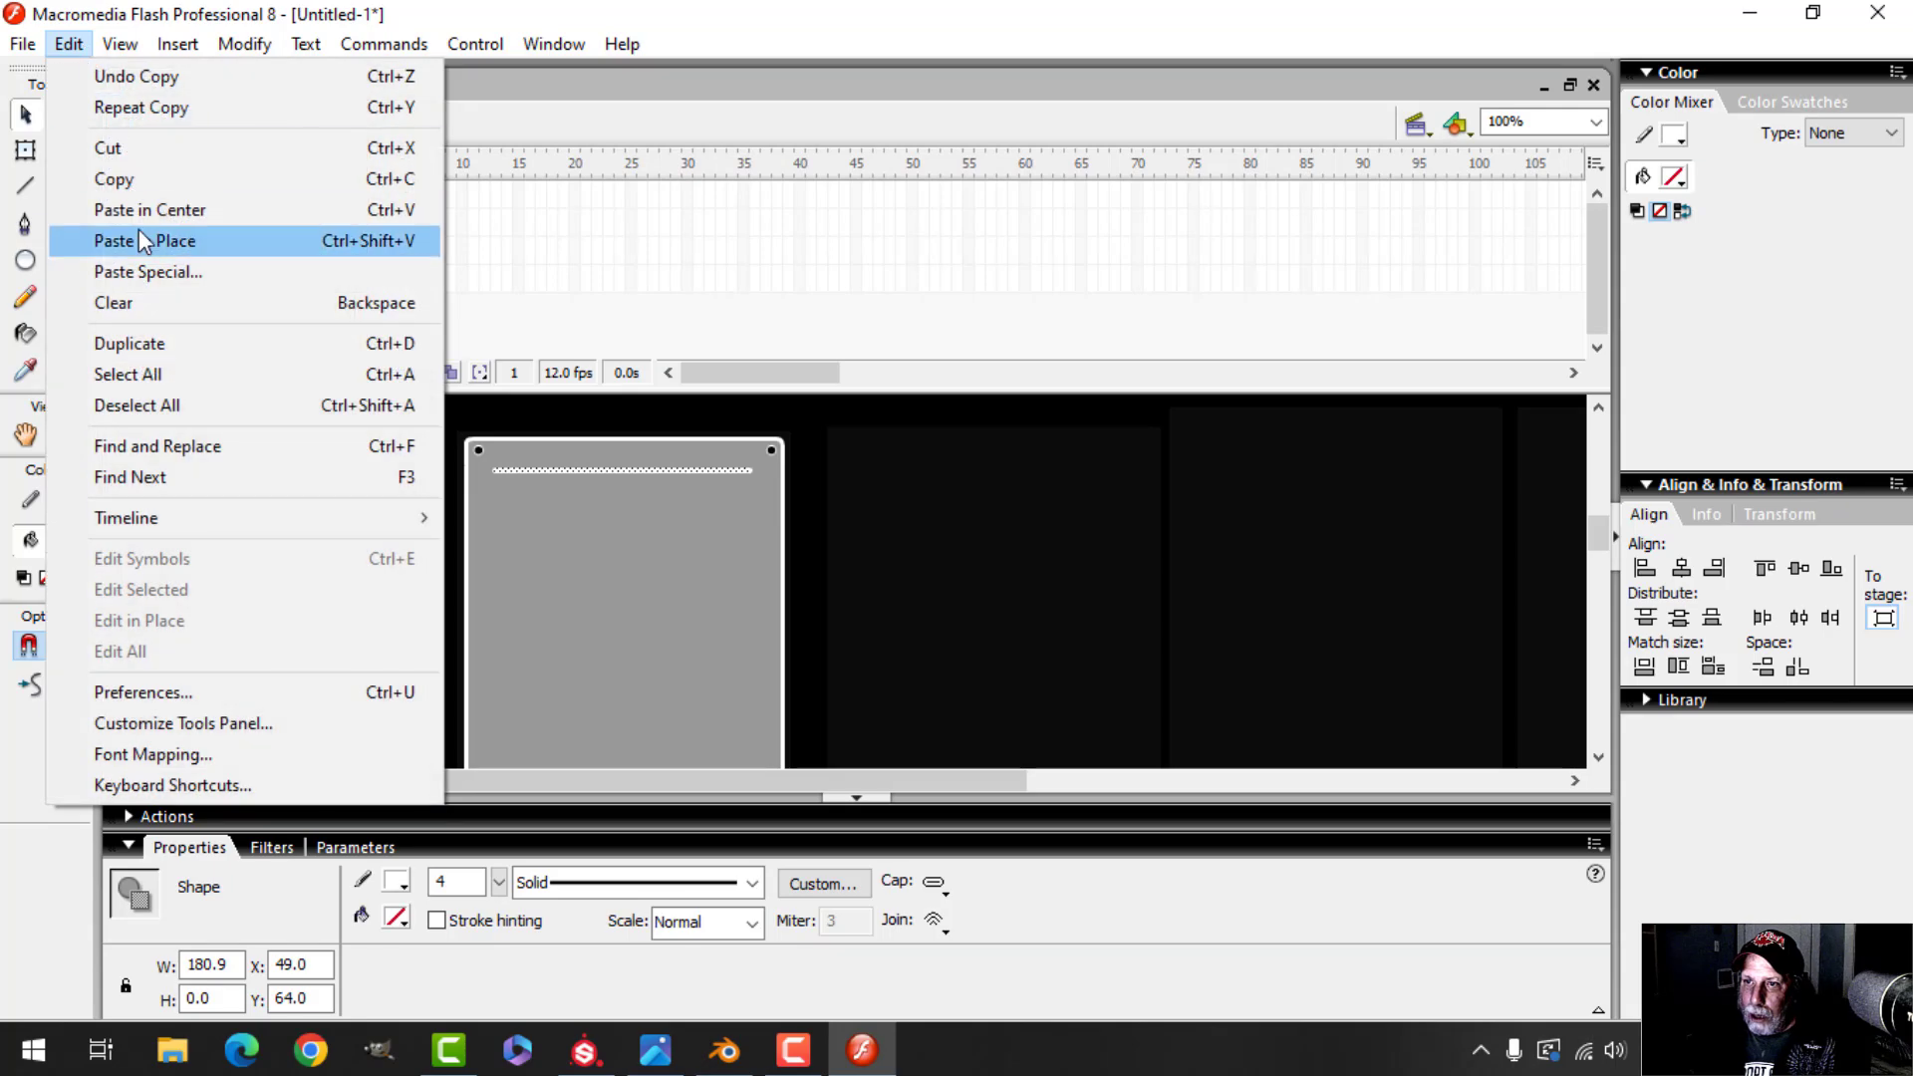
left_click(139, 230)
key("shift+Down")
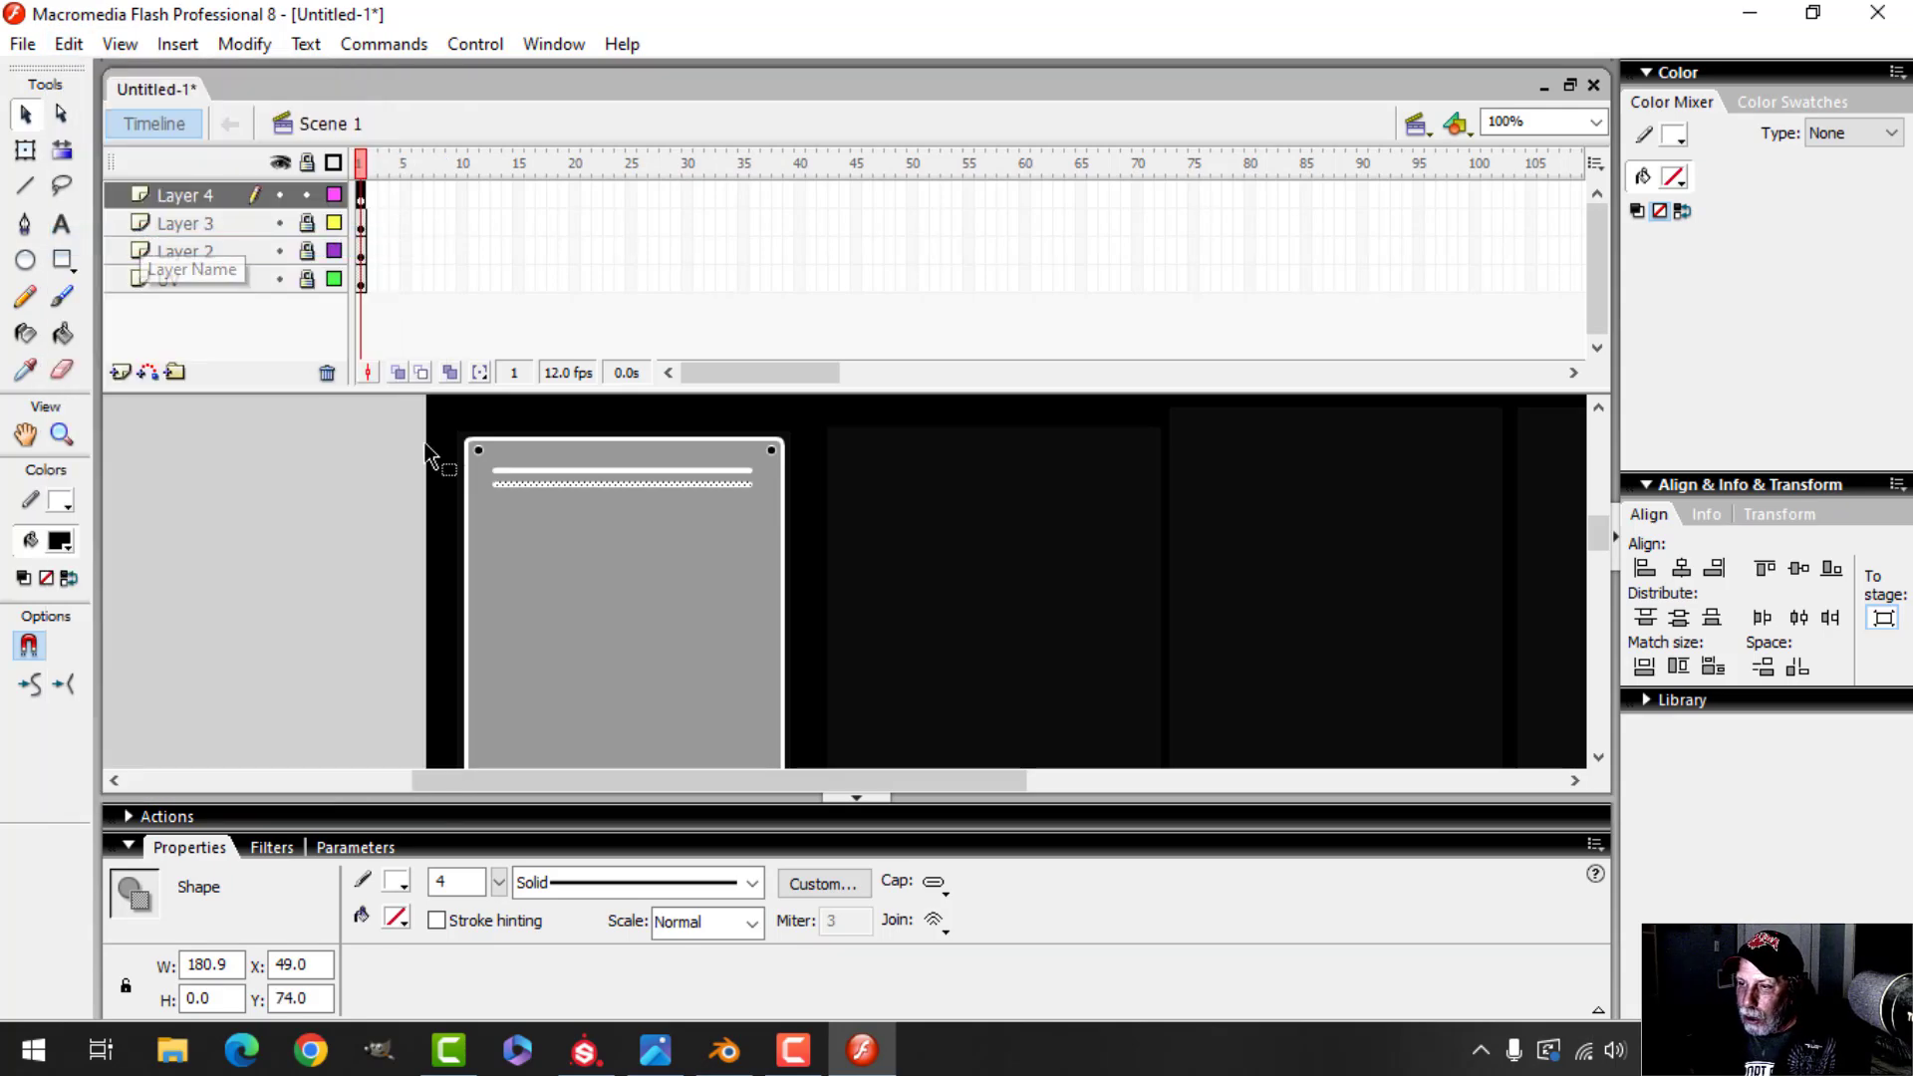
Copy both lines on Layer 4, paste them in place and move the copies 20 px down
left_click(189, 195)
left_click(68, 44)
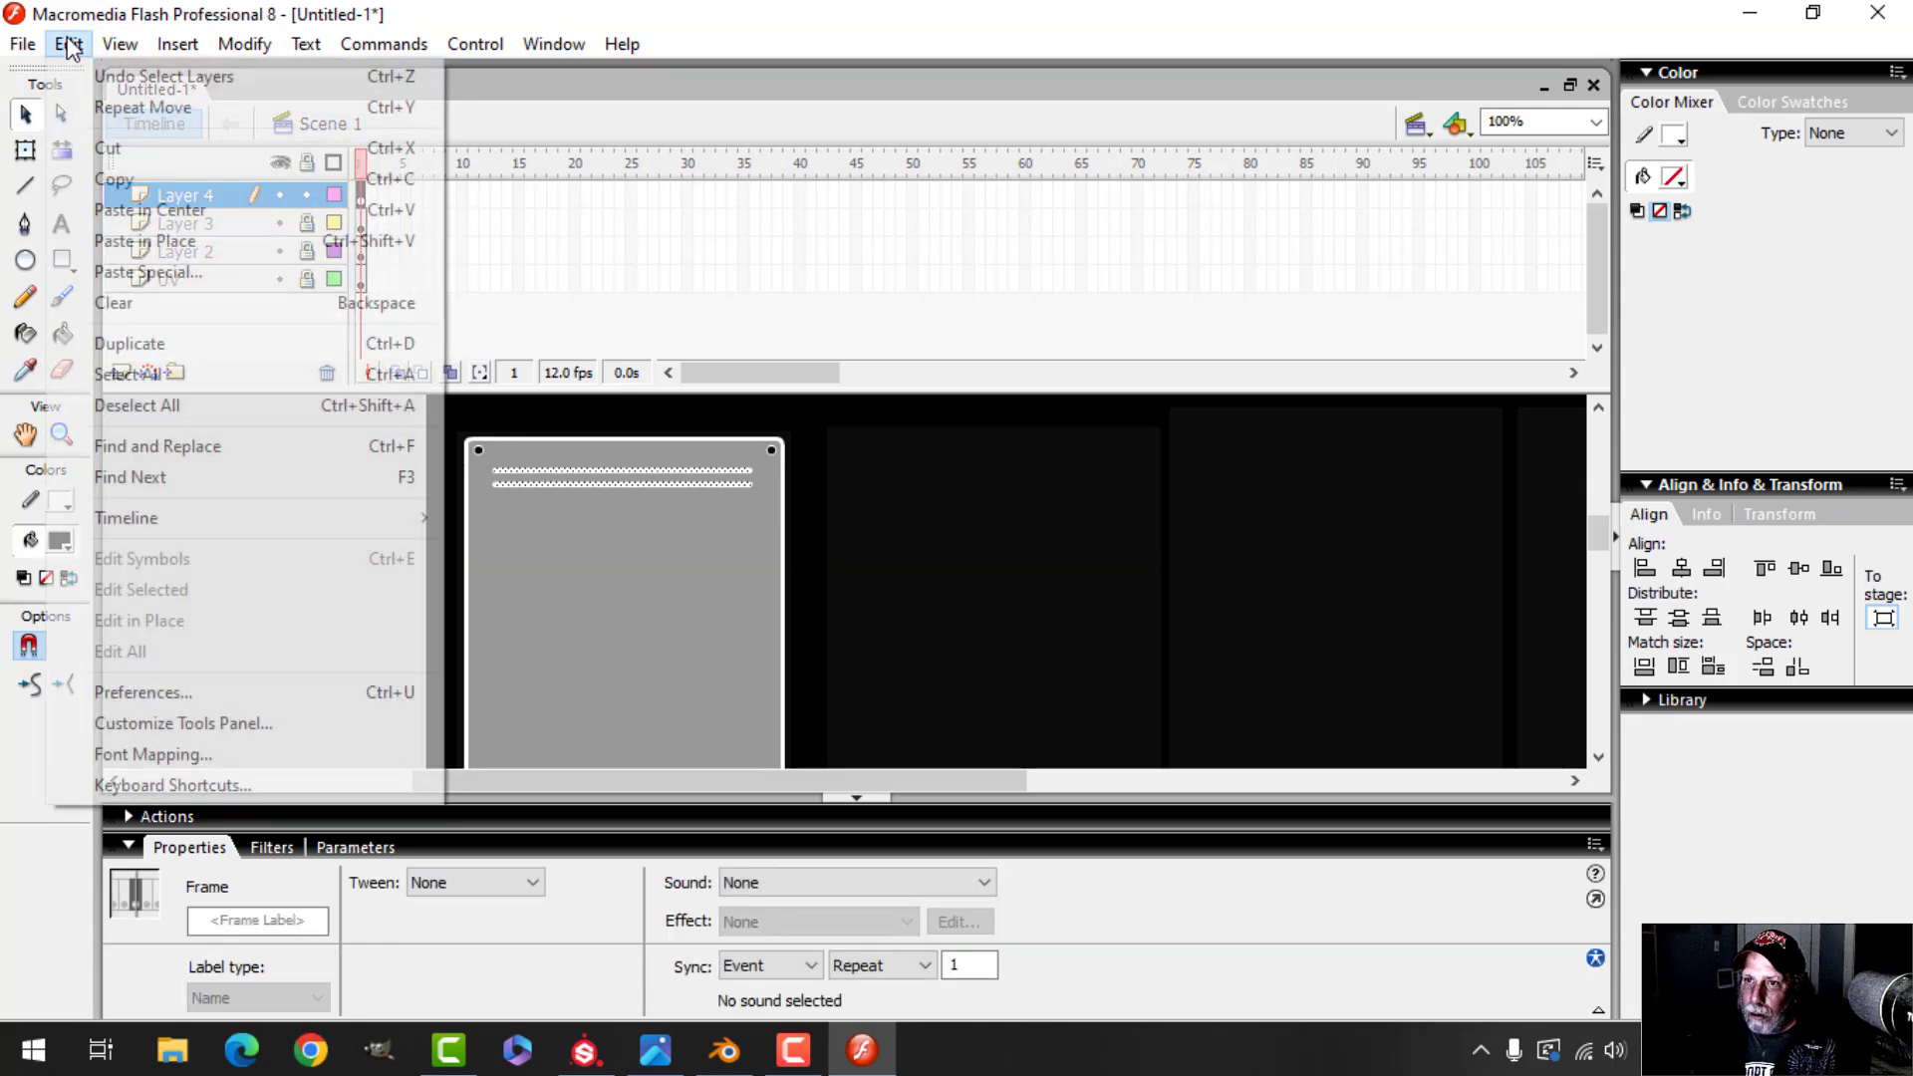
left_click(122, 178)
left_click(69, 44)
left_click(139, 240)
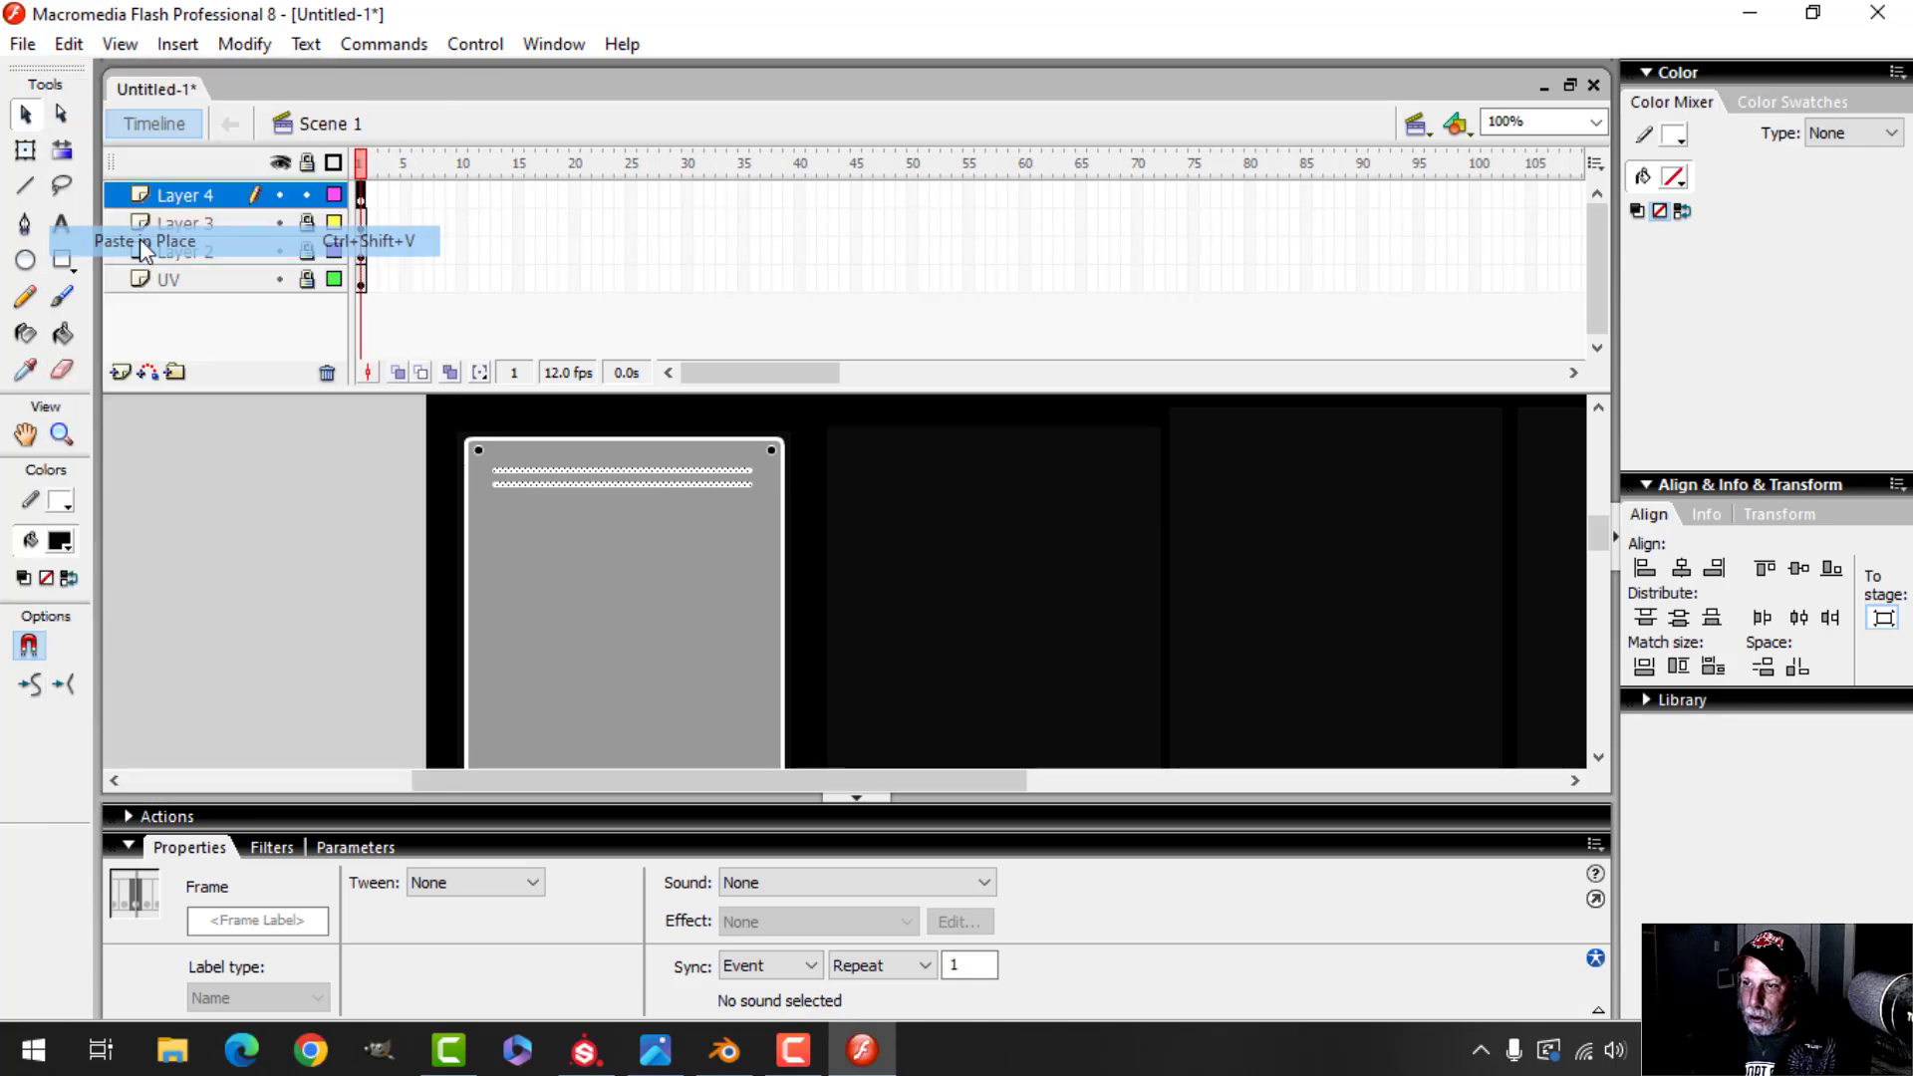
key("shift+Down")
key("shift+Down")
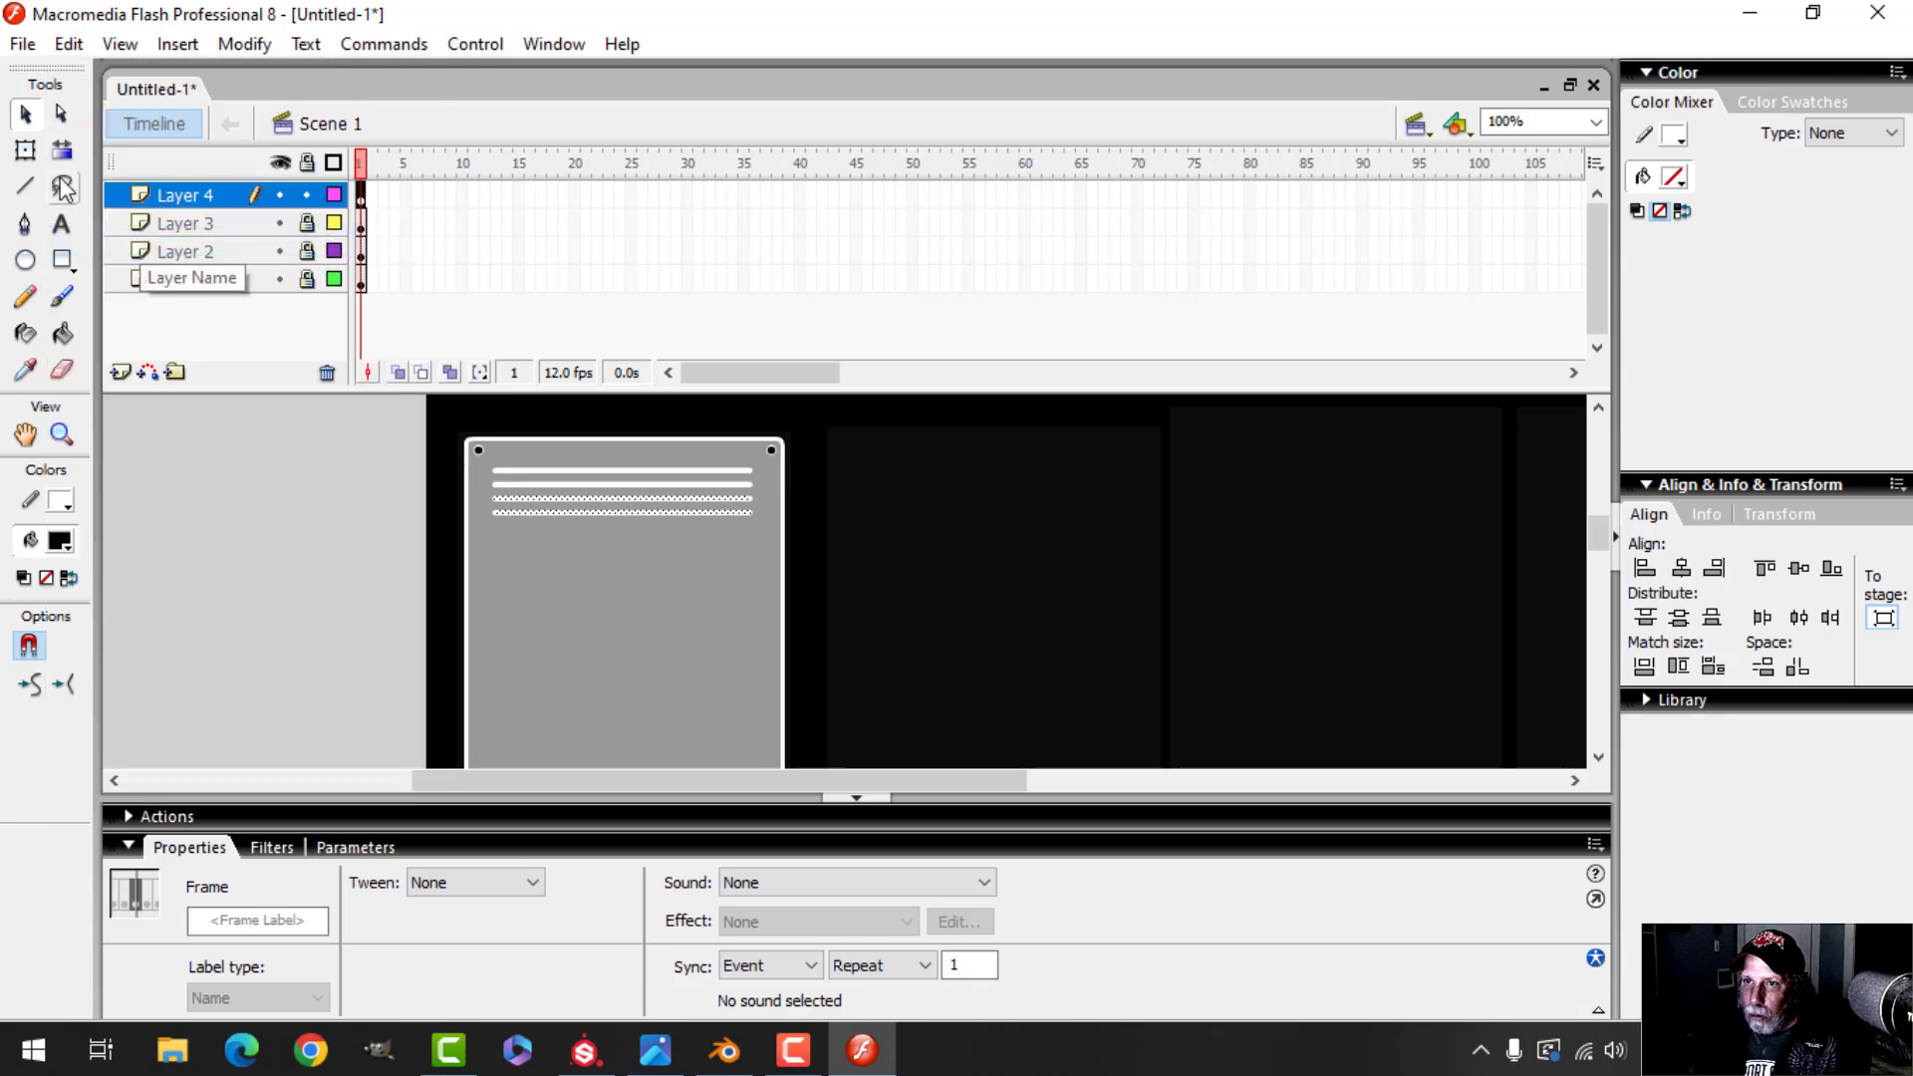
Copy the two lowest lines on Layer 4, paste them in place and move the copies 20 px down
left_click(69, 46)
left_click(110, 182)
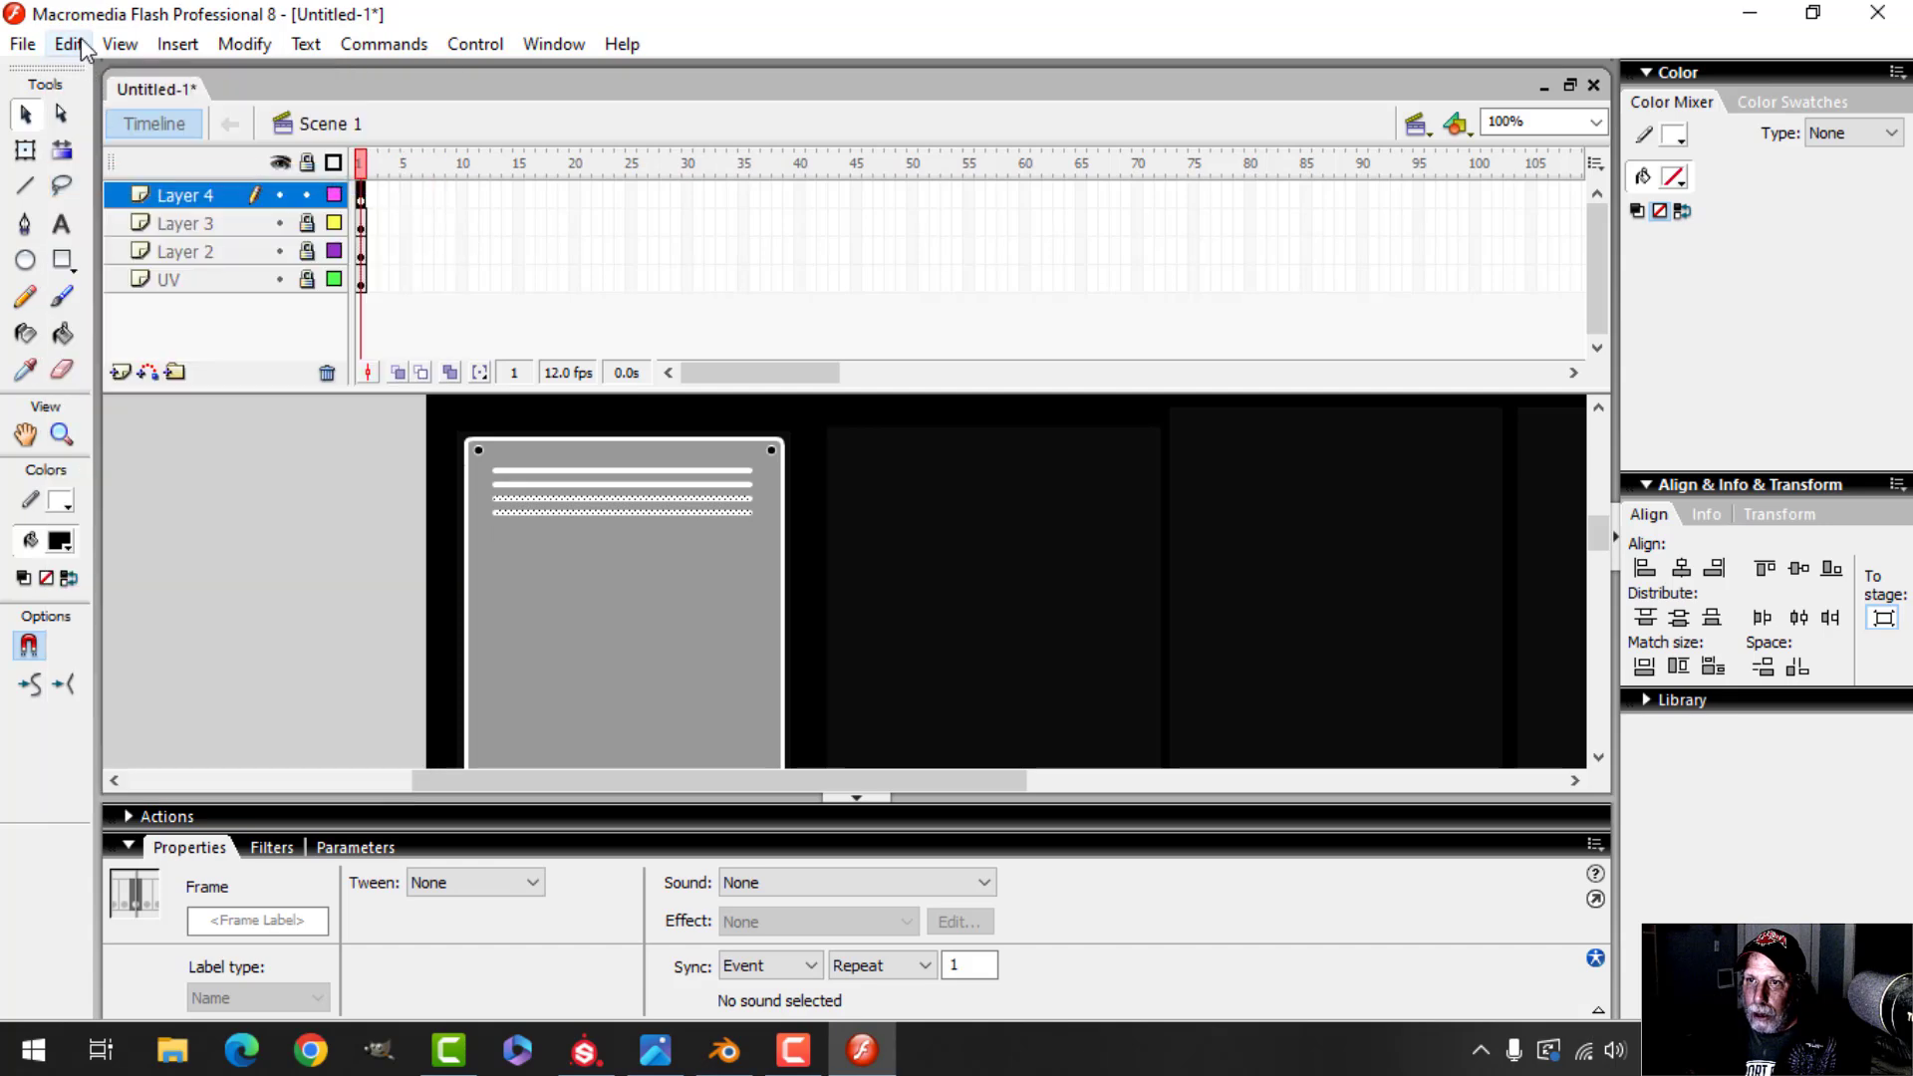
left_click(68, 44)
left_click(129, 241)
key("shift+Down")
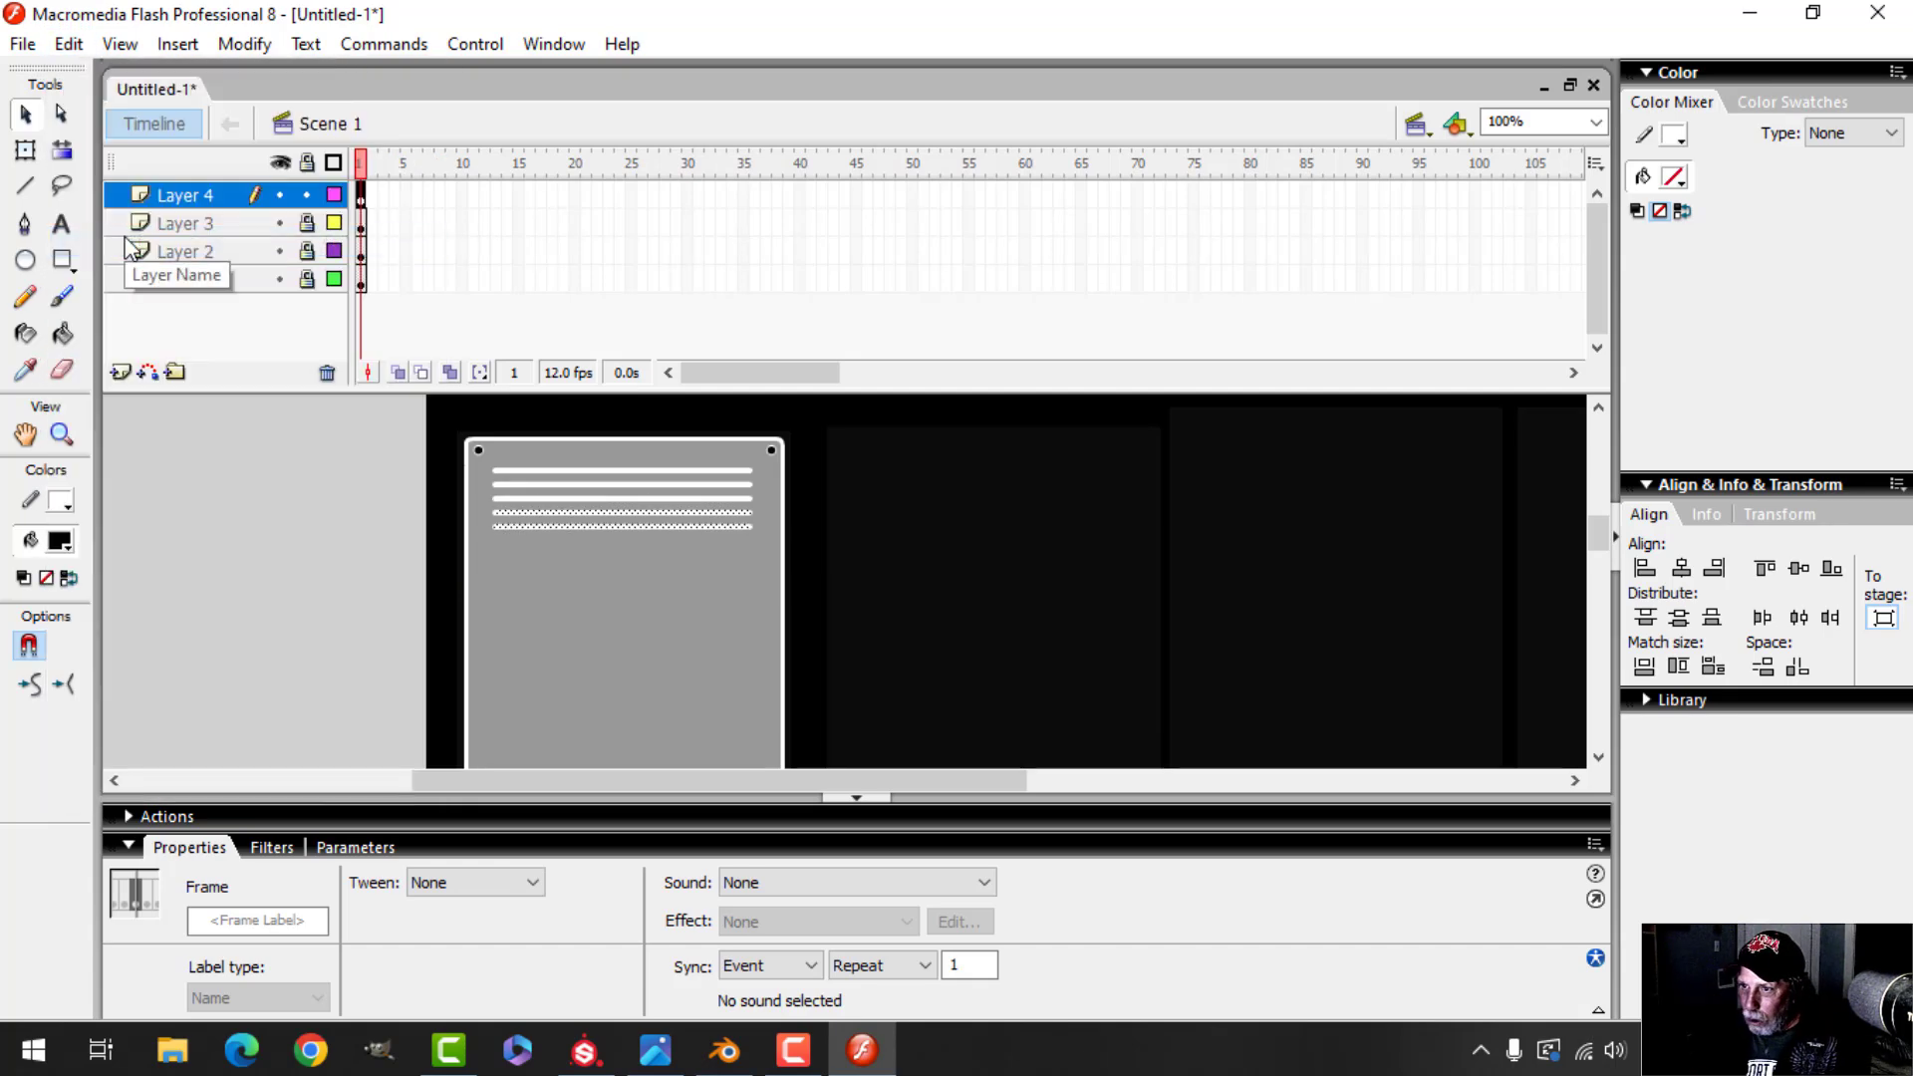
key("shift+Down")
key("shift+Right")
key("shift+Up")
key("shift+Up")
key("shift+Left")
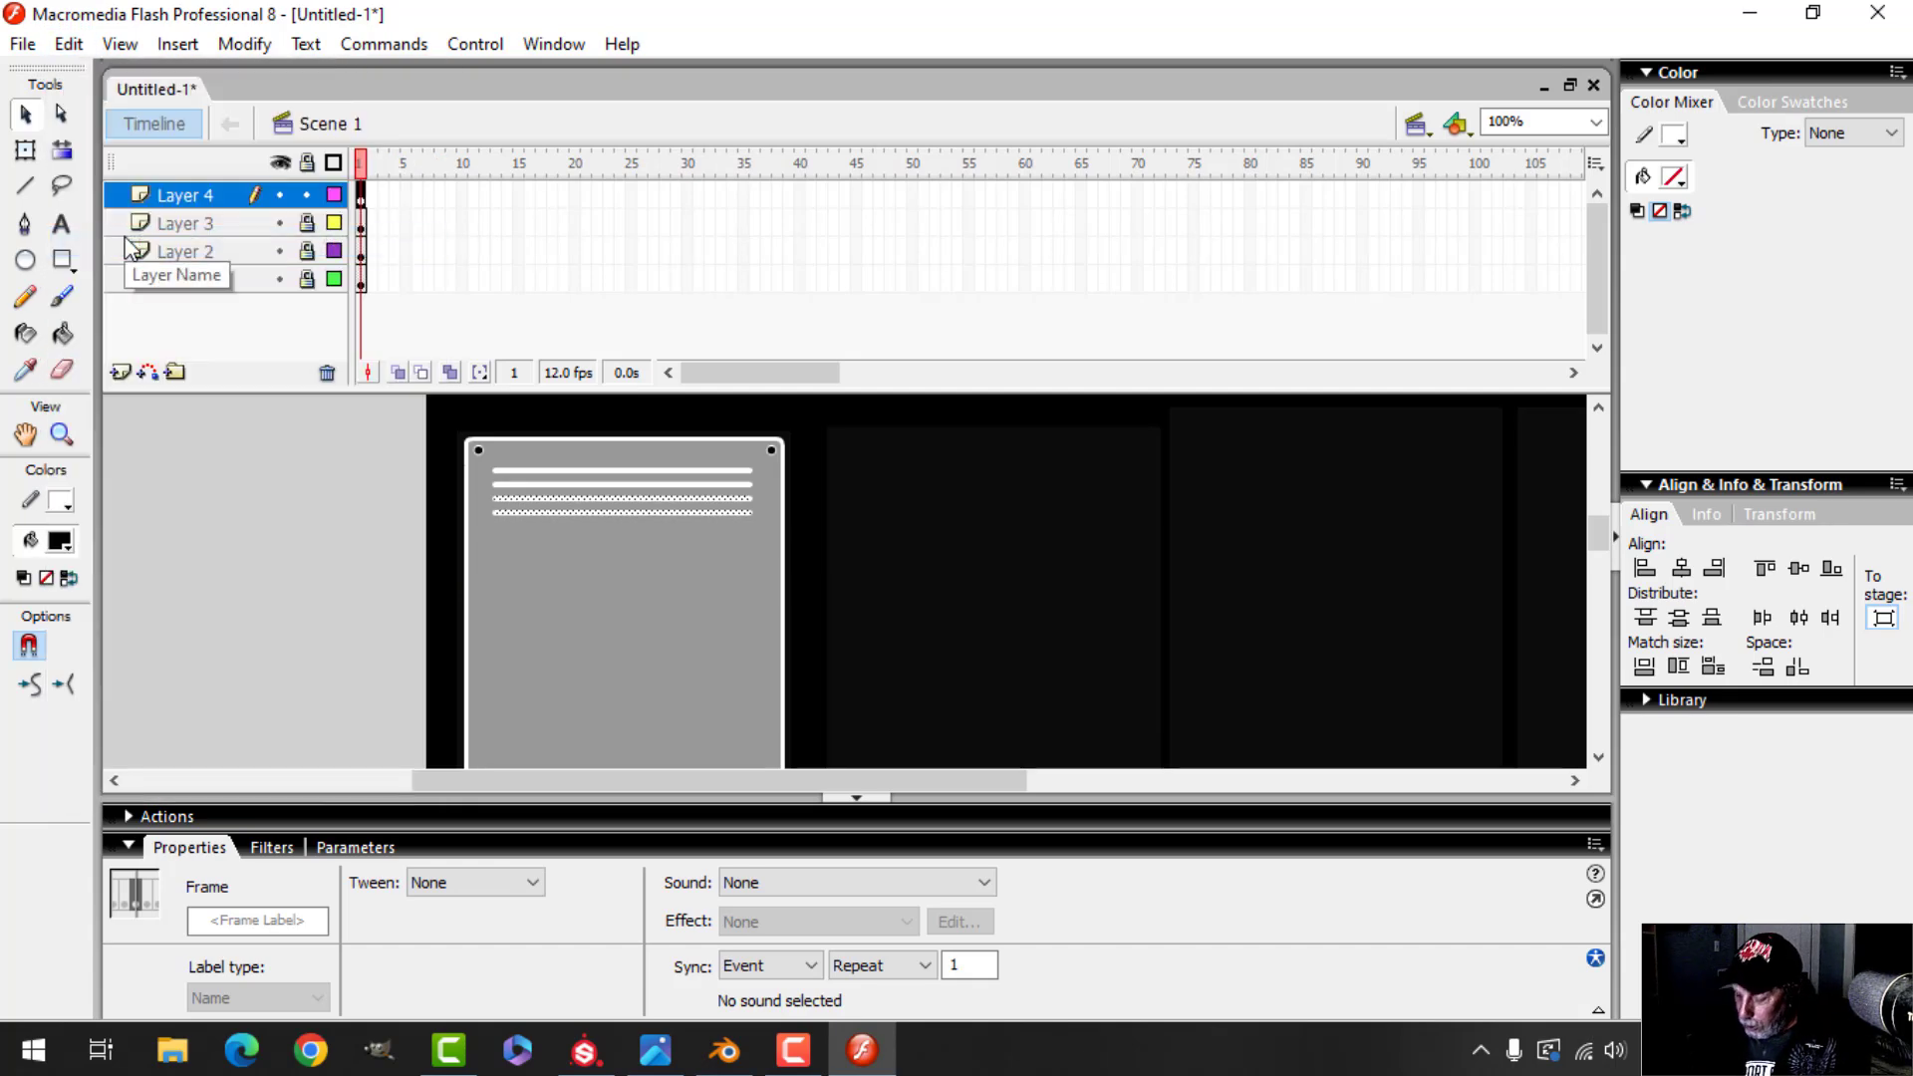
key("shift+Down")
key("shift+Down")
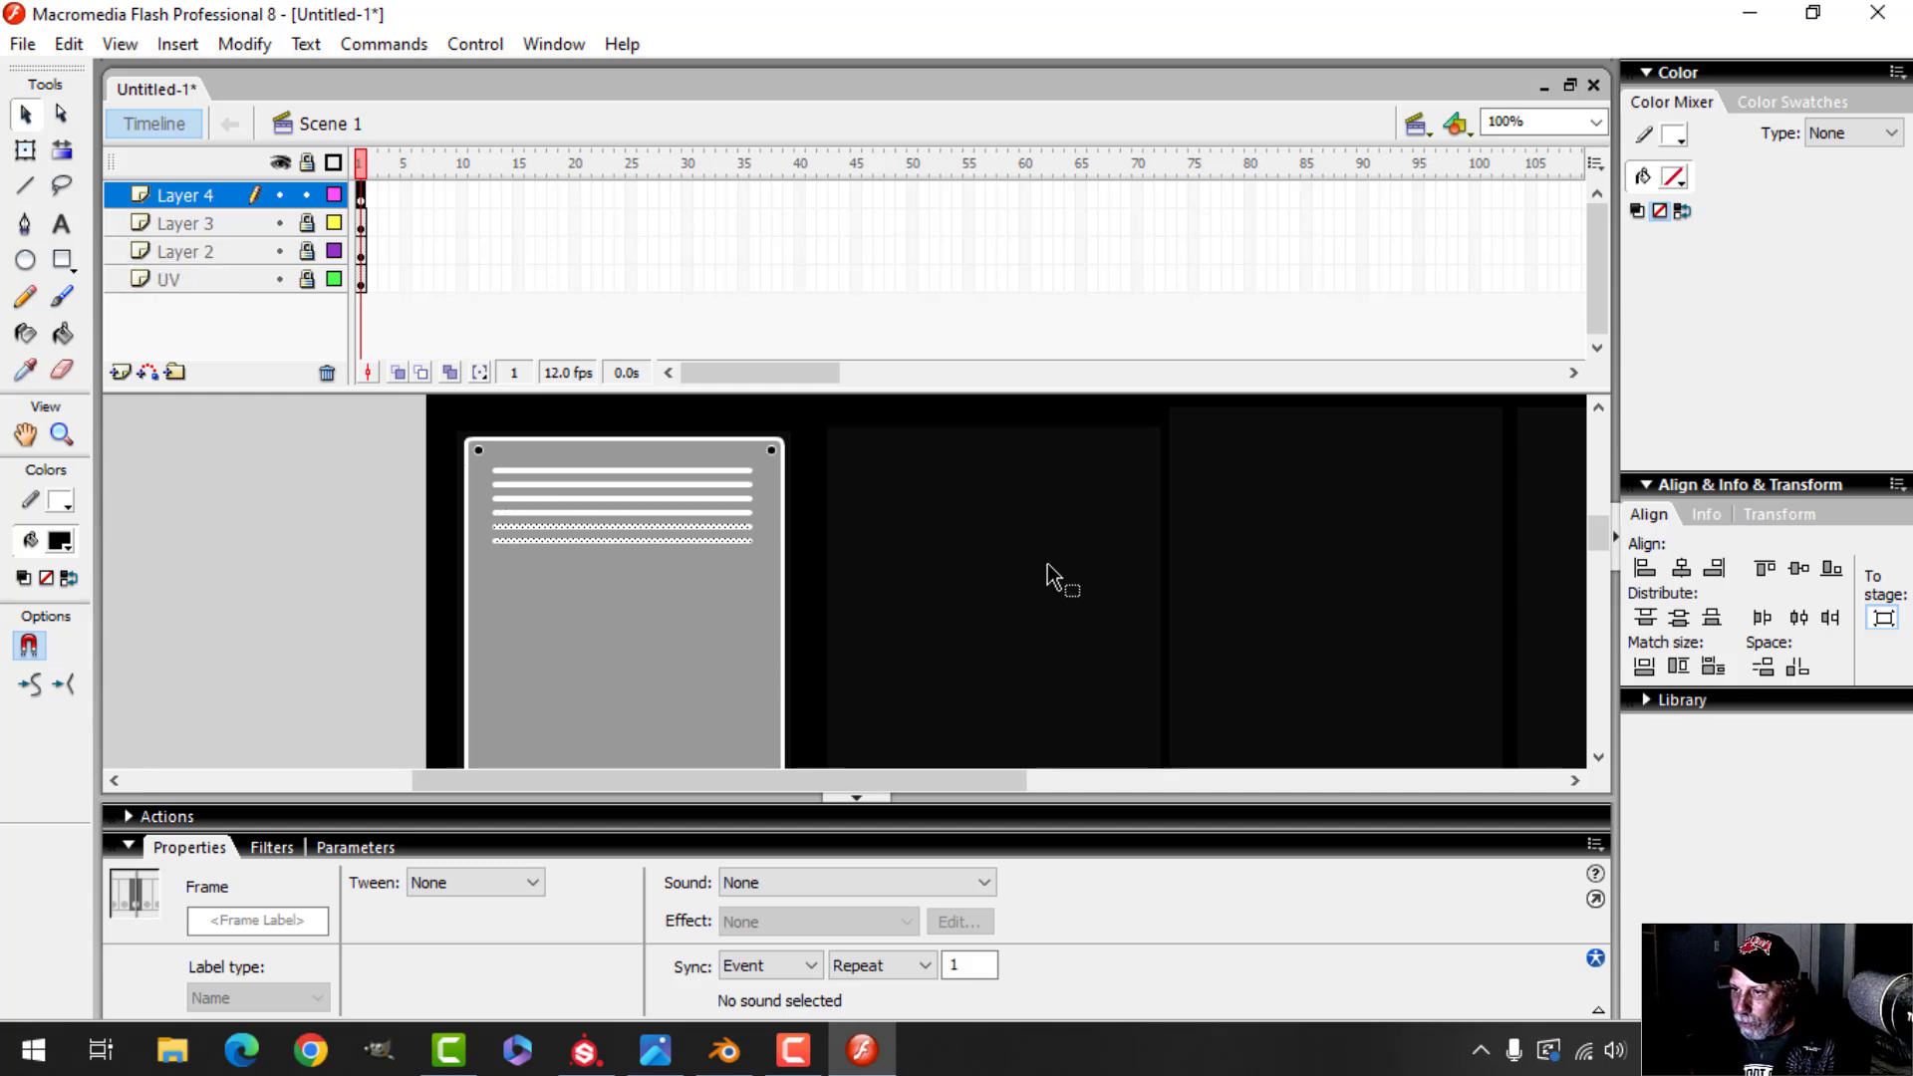
left_click(881, 578)
Zoom the stage to 200% and examine the vent lines on the grey front panel
scroll(882, 578, "up", 3)
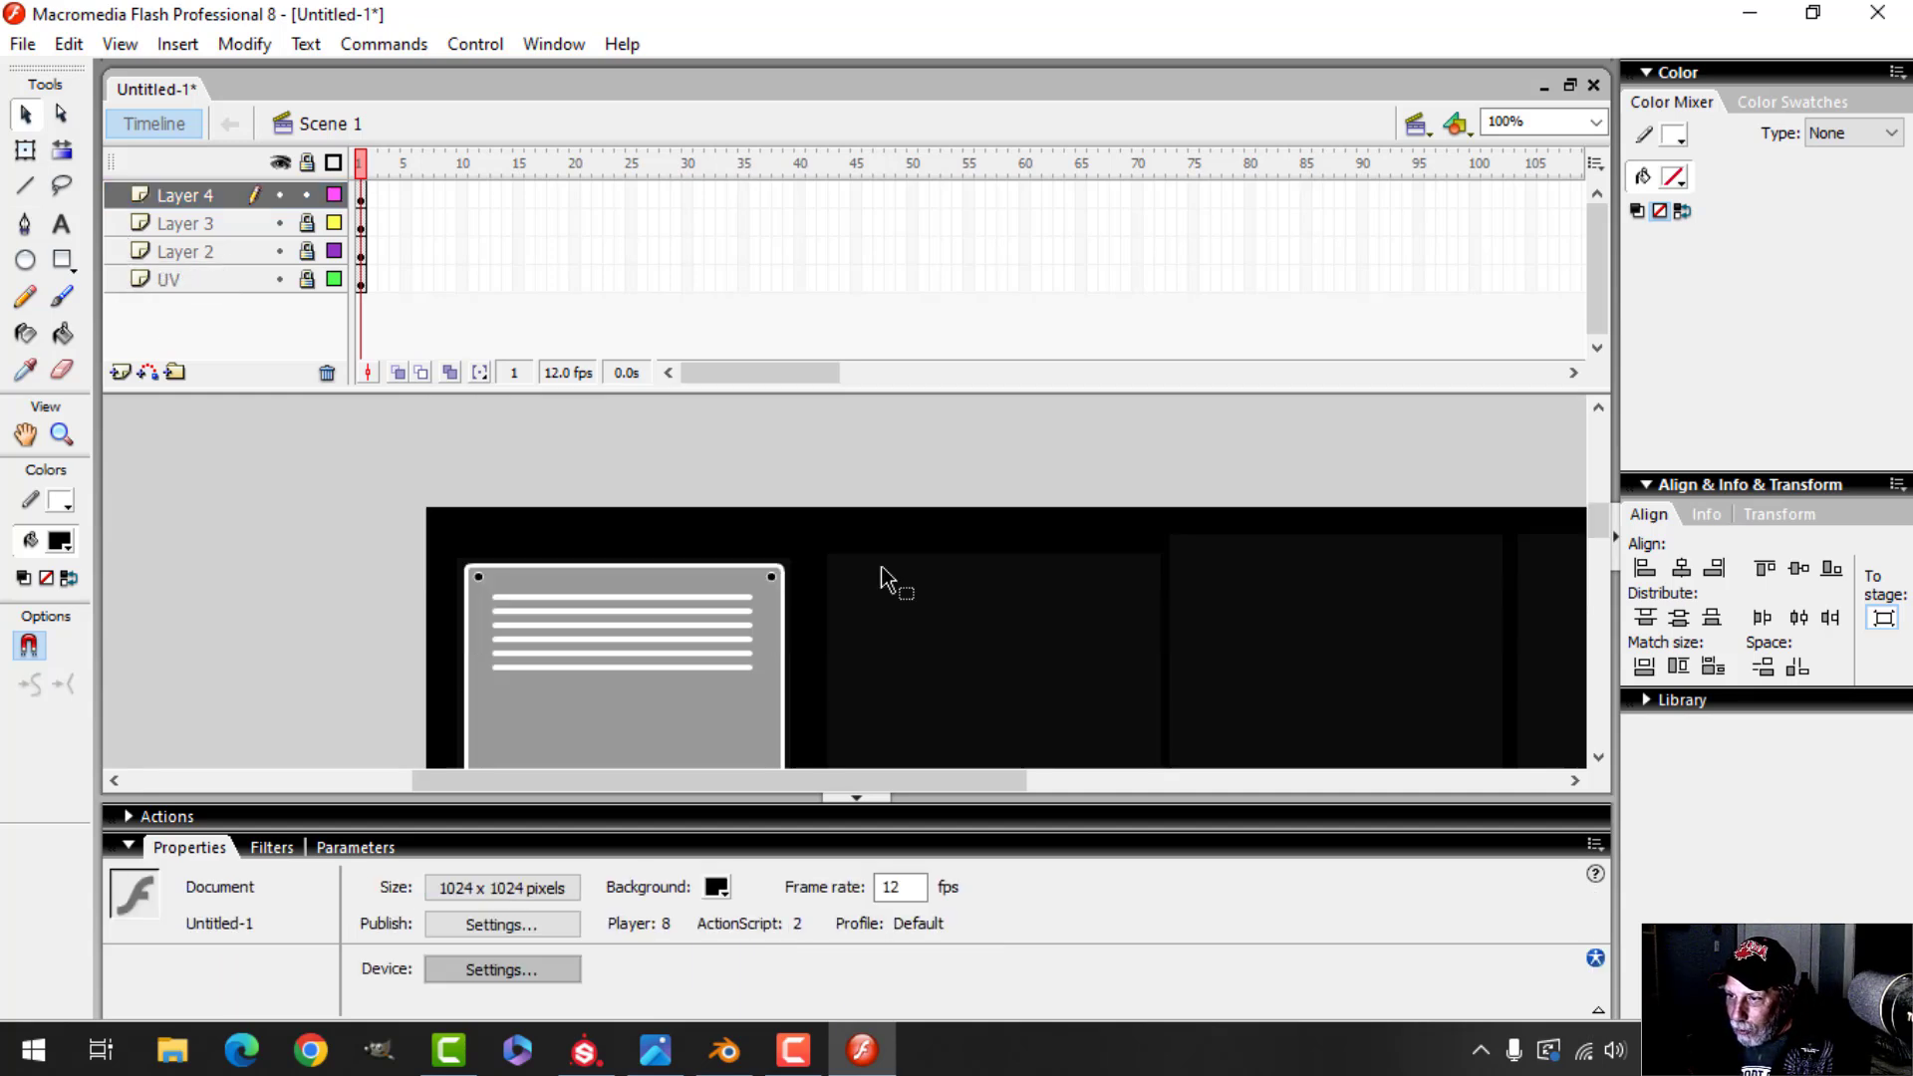
left_click(1595, 122)
left_click(1501, 248)
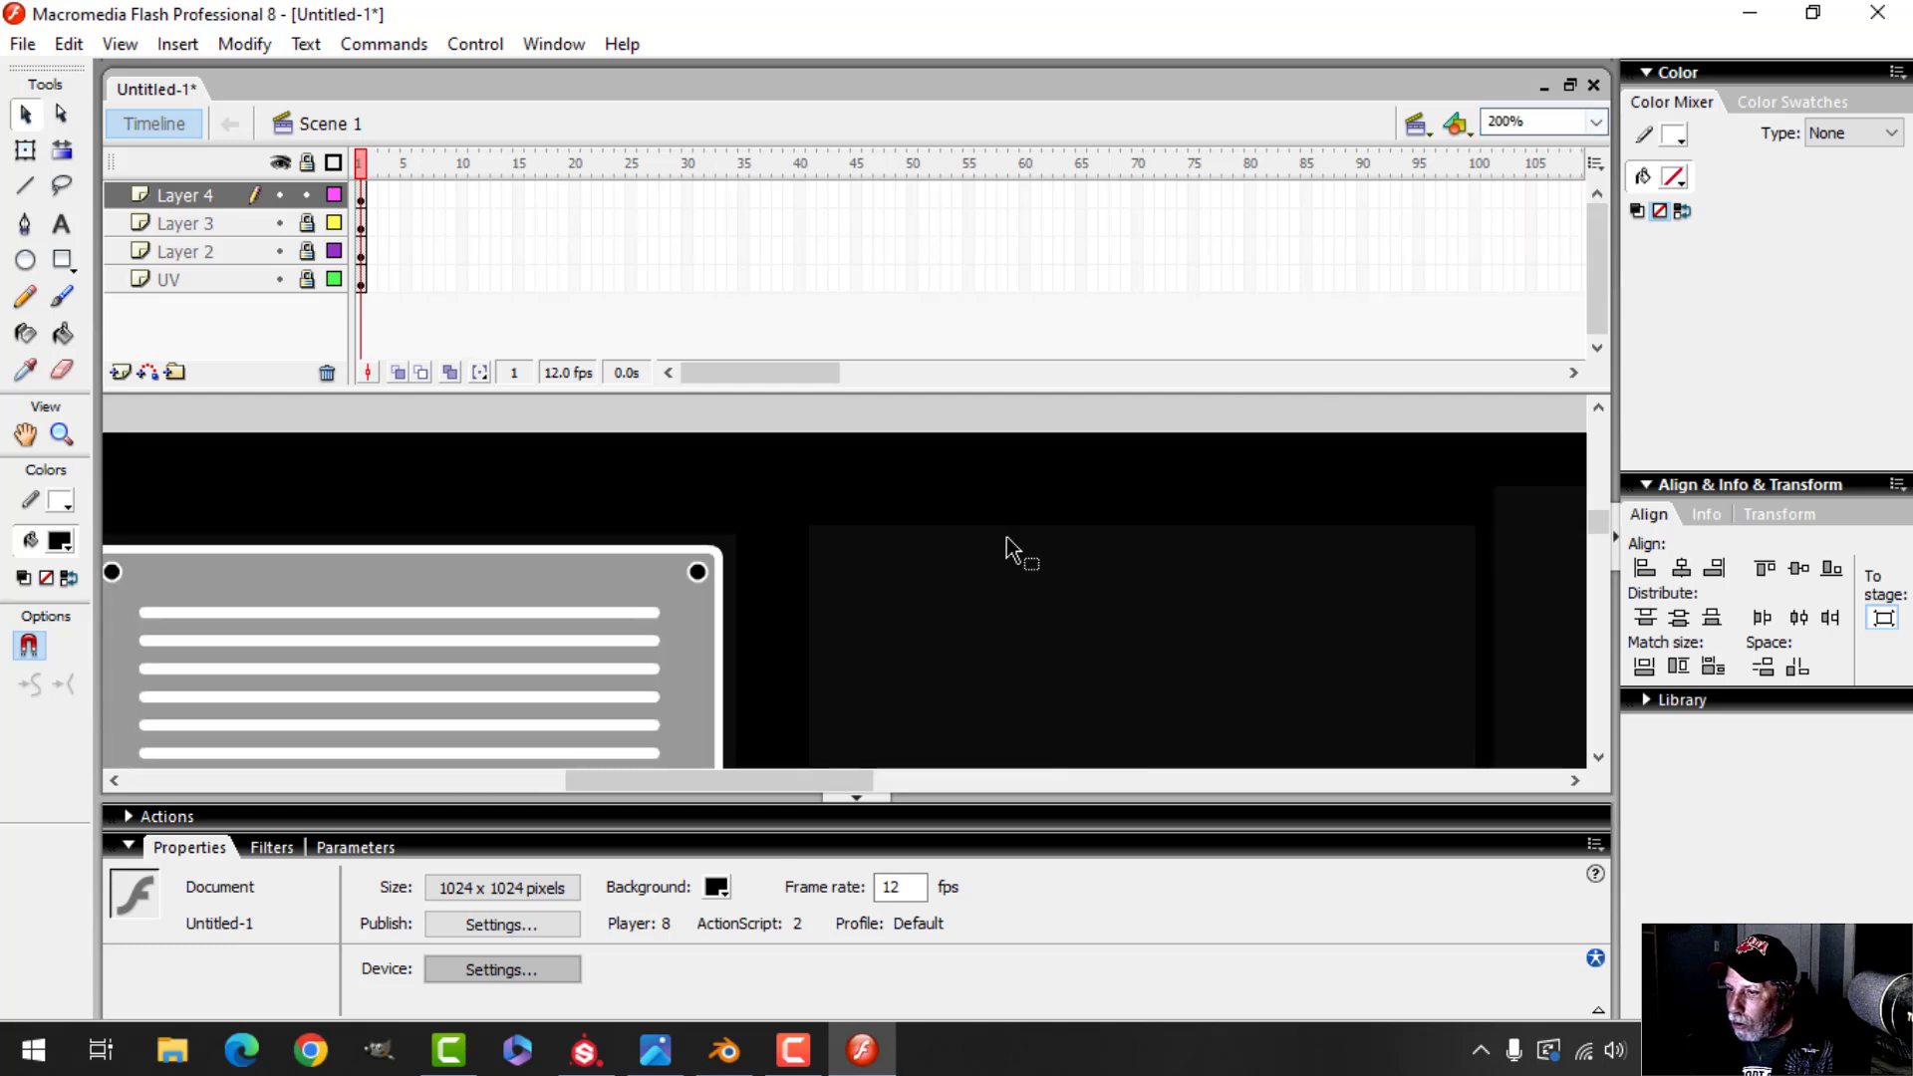
left_click_drag(801, 783, 737, 782)
left_click(219, 196)
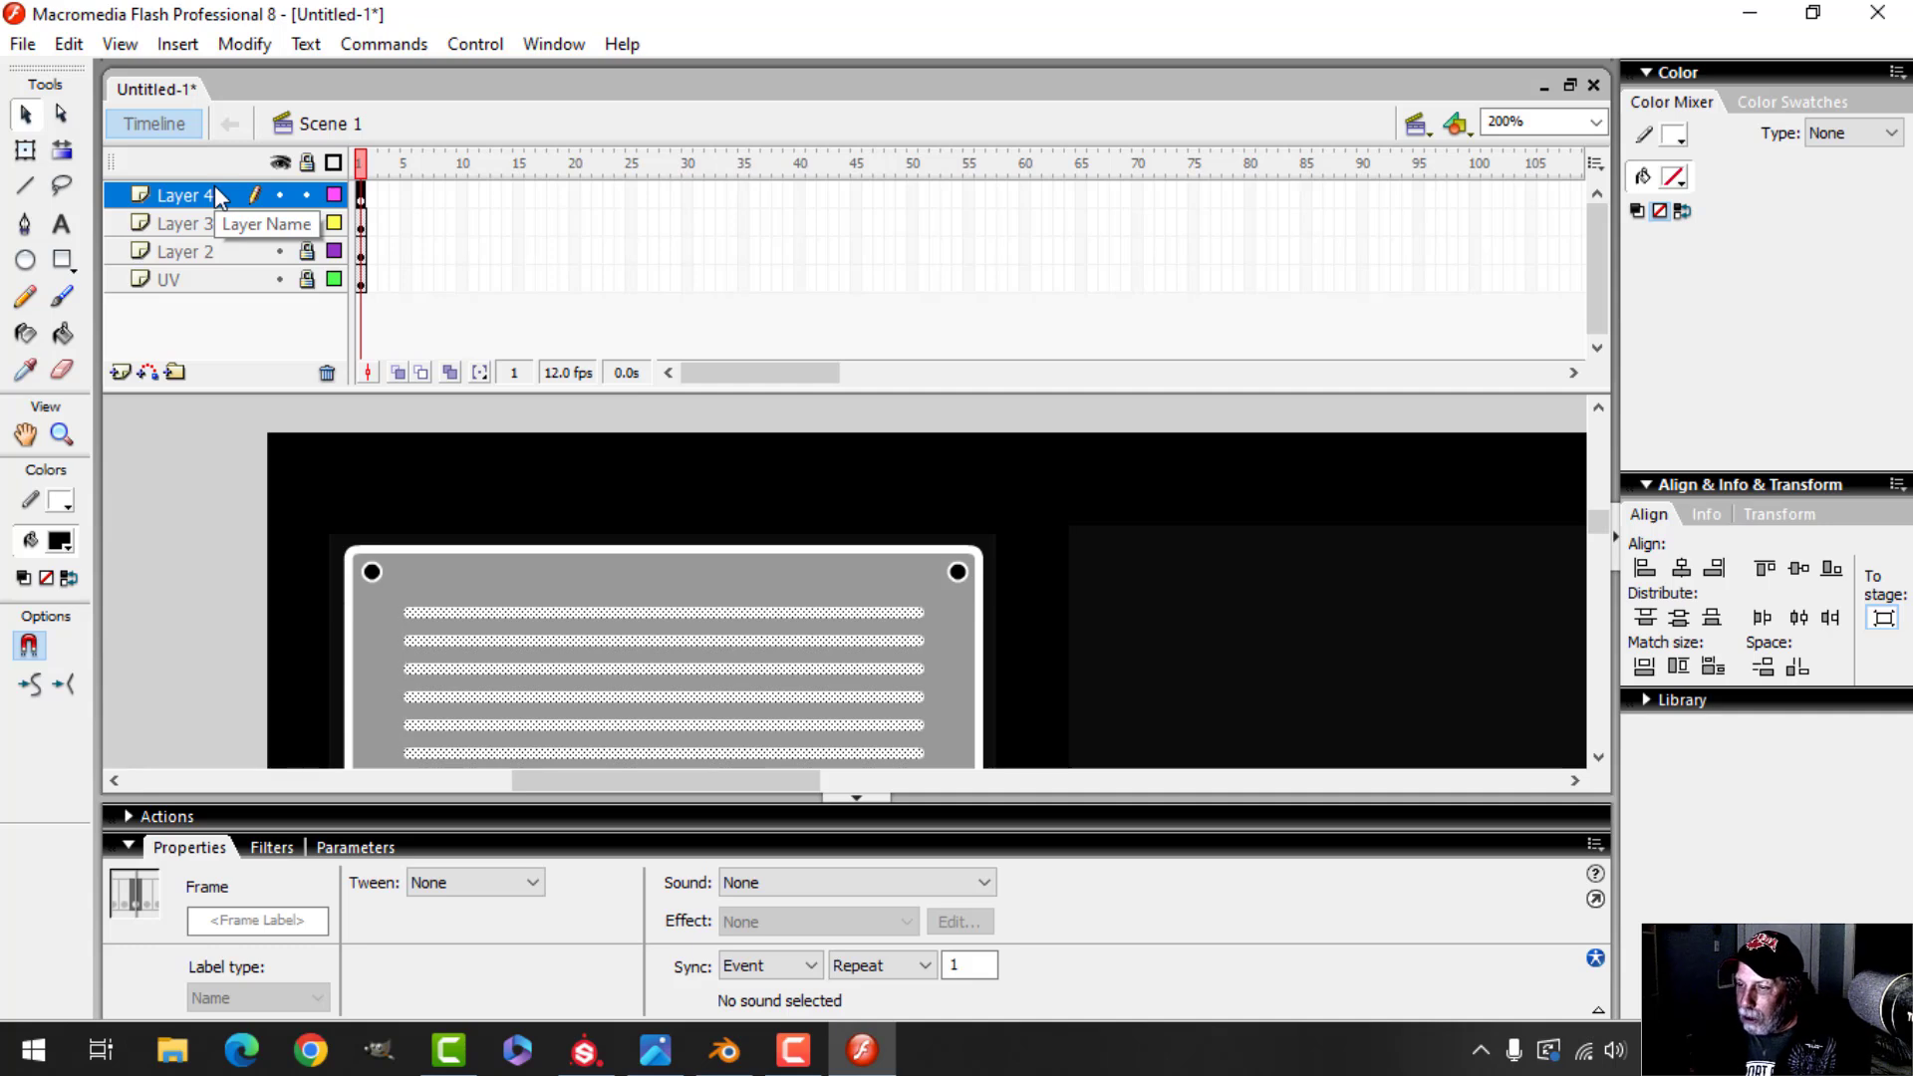
left_click(1199, 616)
scroll(1138, 584, "down", 2)
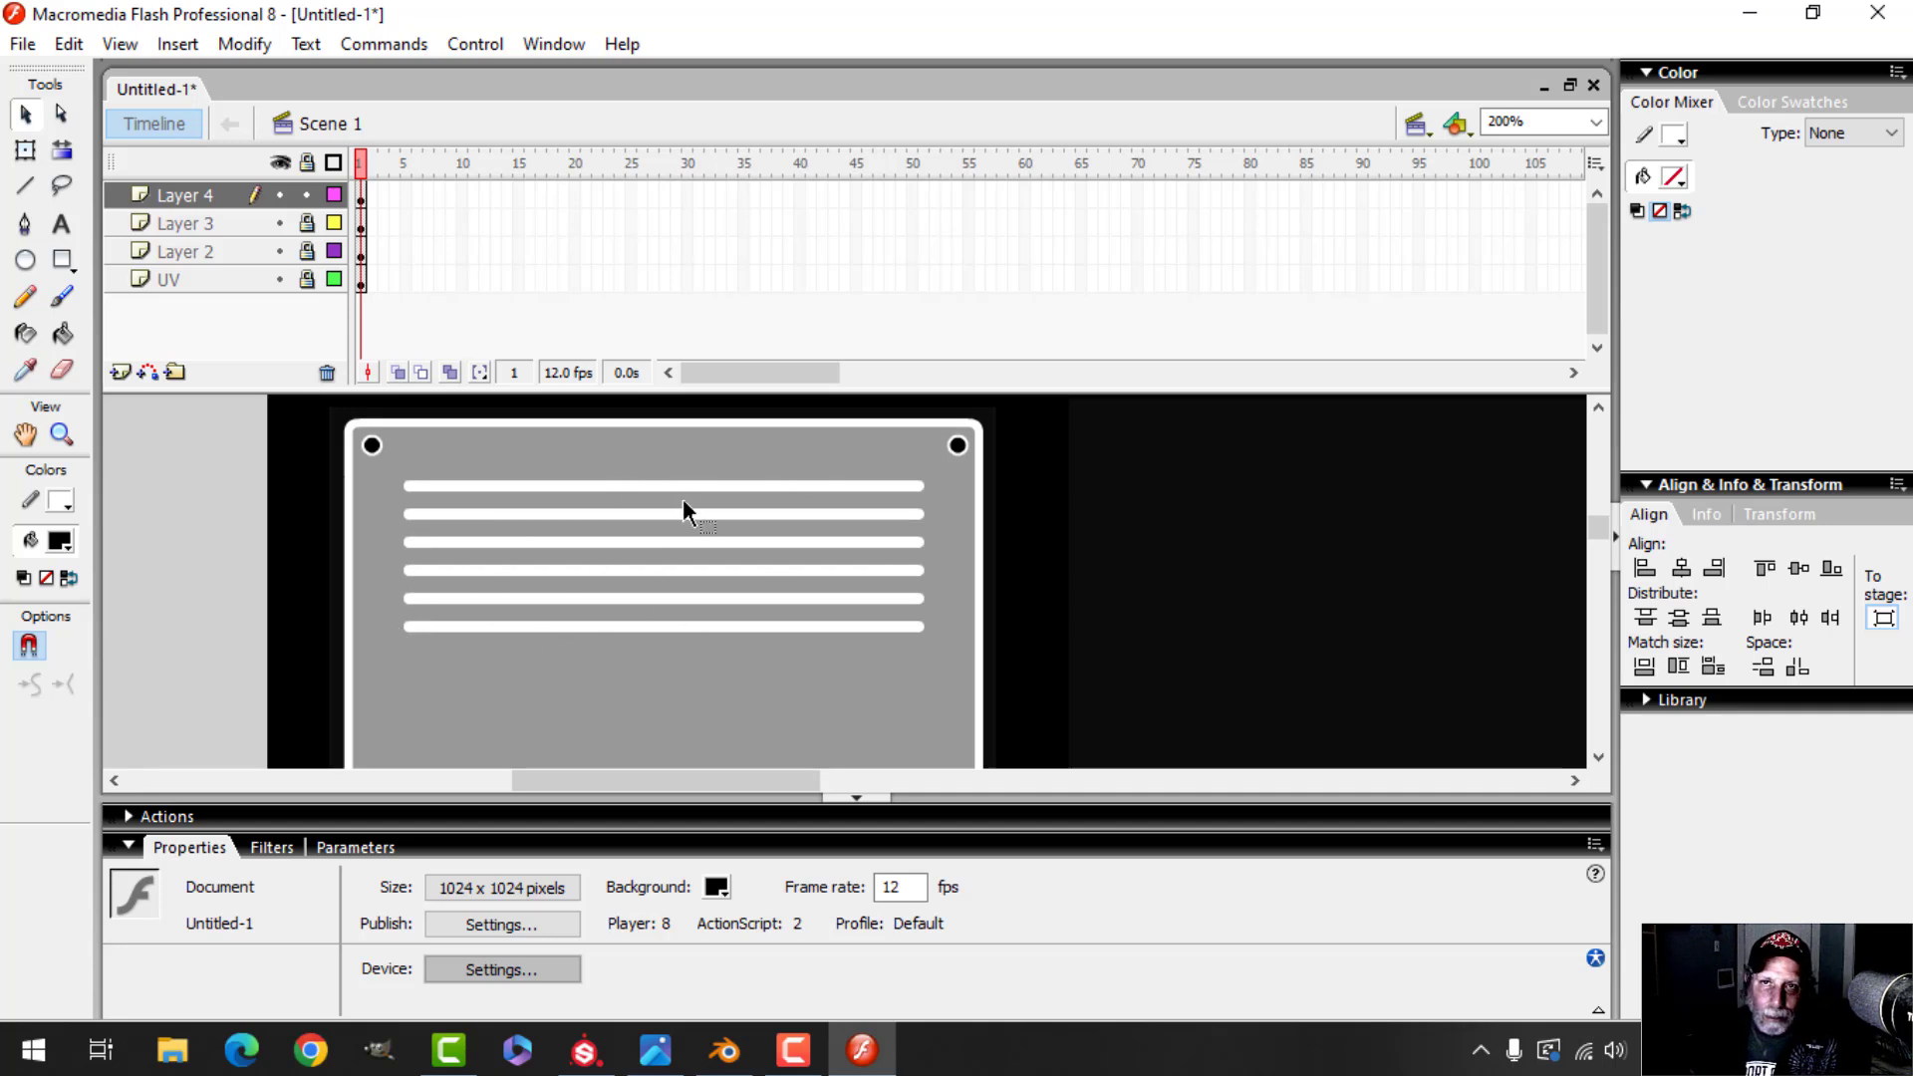
Export the artwork as the JPEG image AlphaComputer.jpg in the EXPORT CUSTOM ALPHAS folder, replacing the existing file
left_click(22, 44)
mouse_move(354, 498)
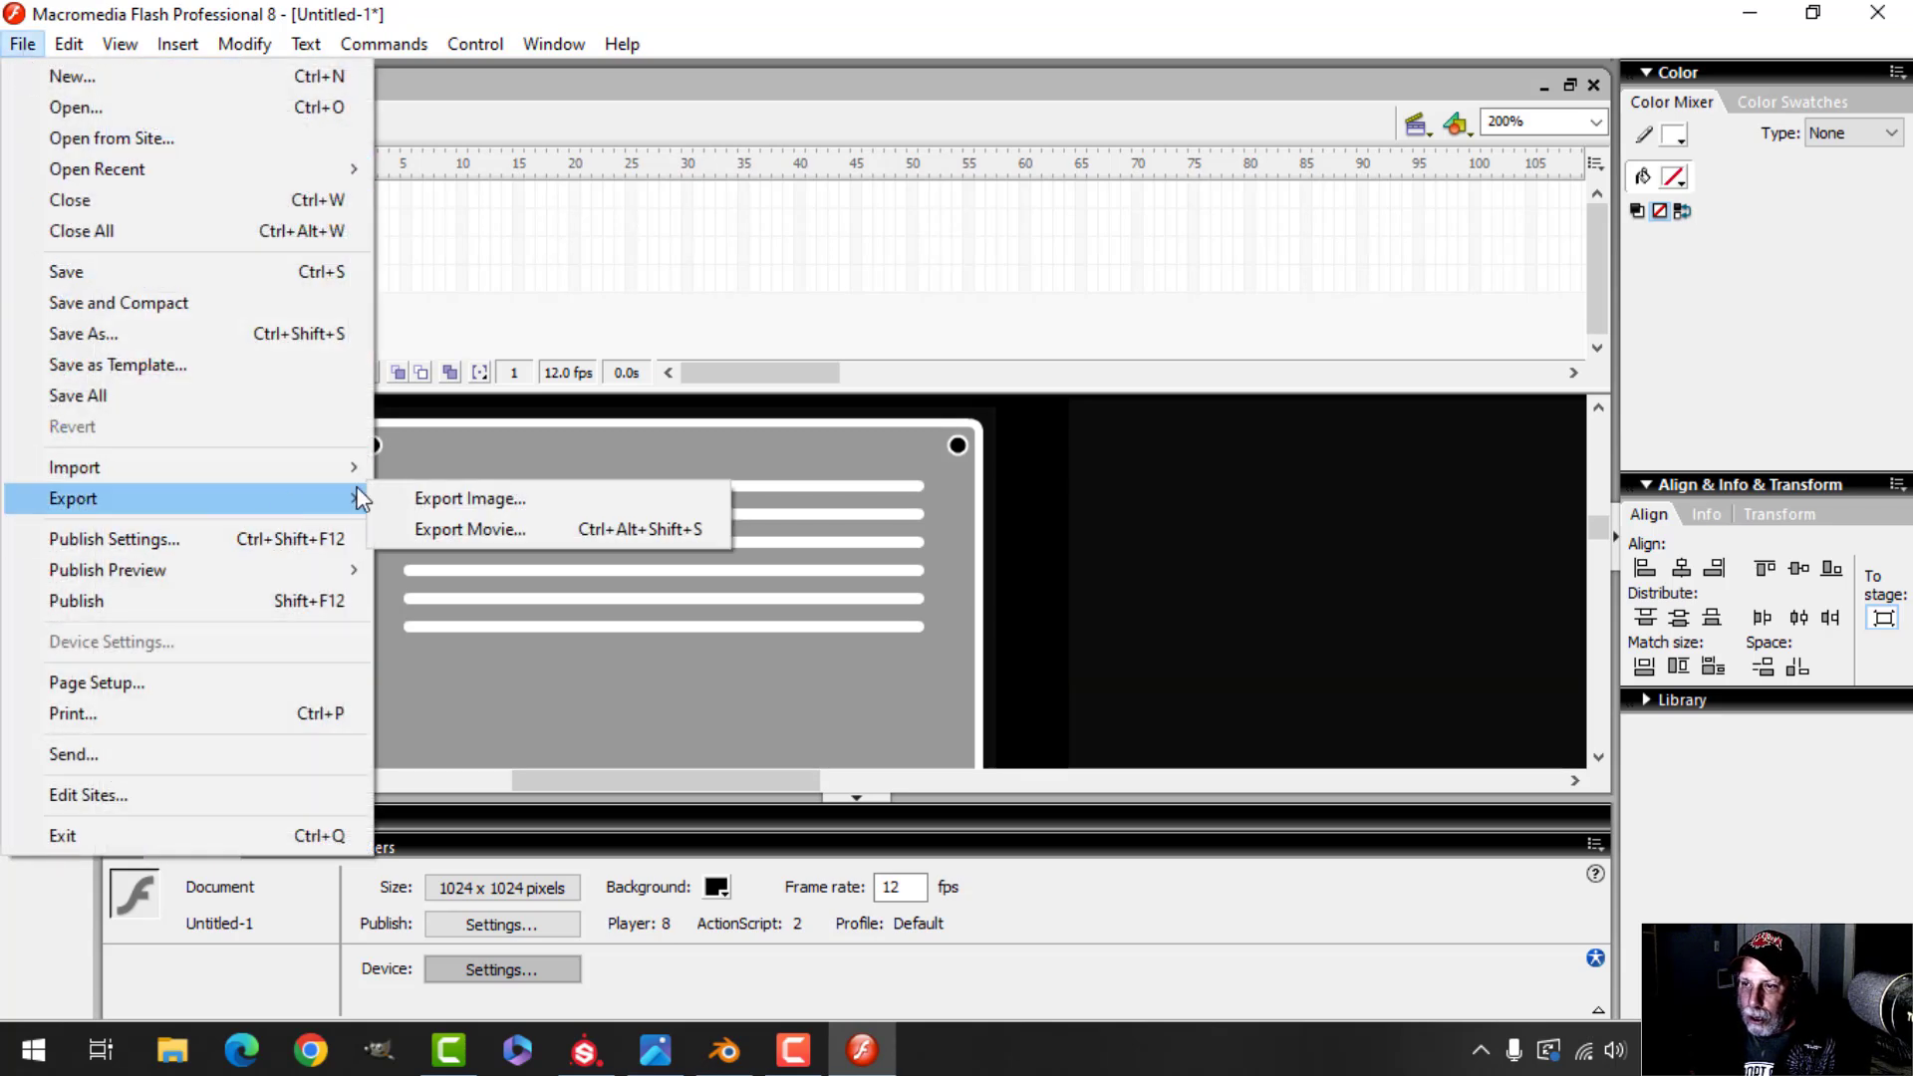
left_click(524, 498)
left_click(556, 166)
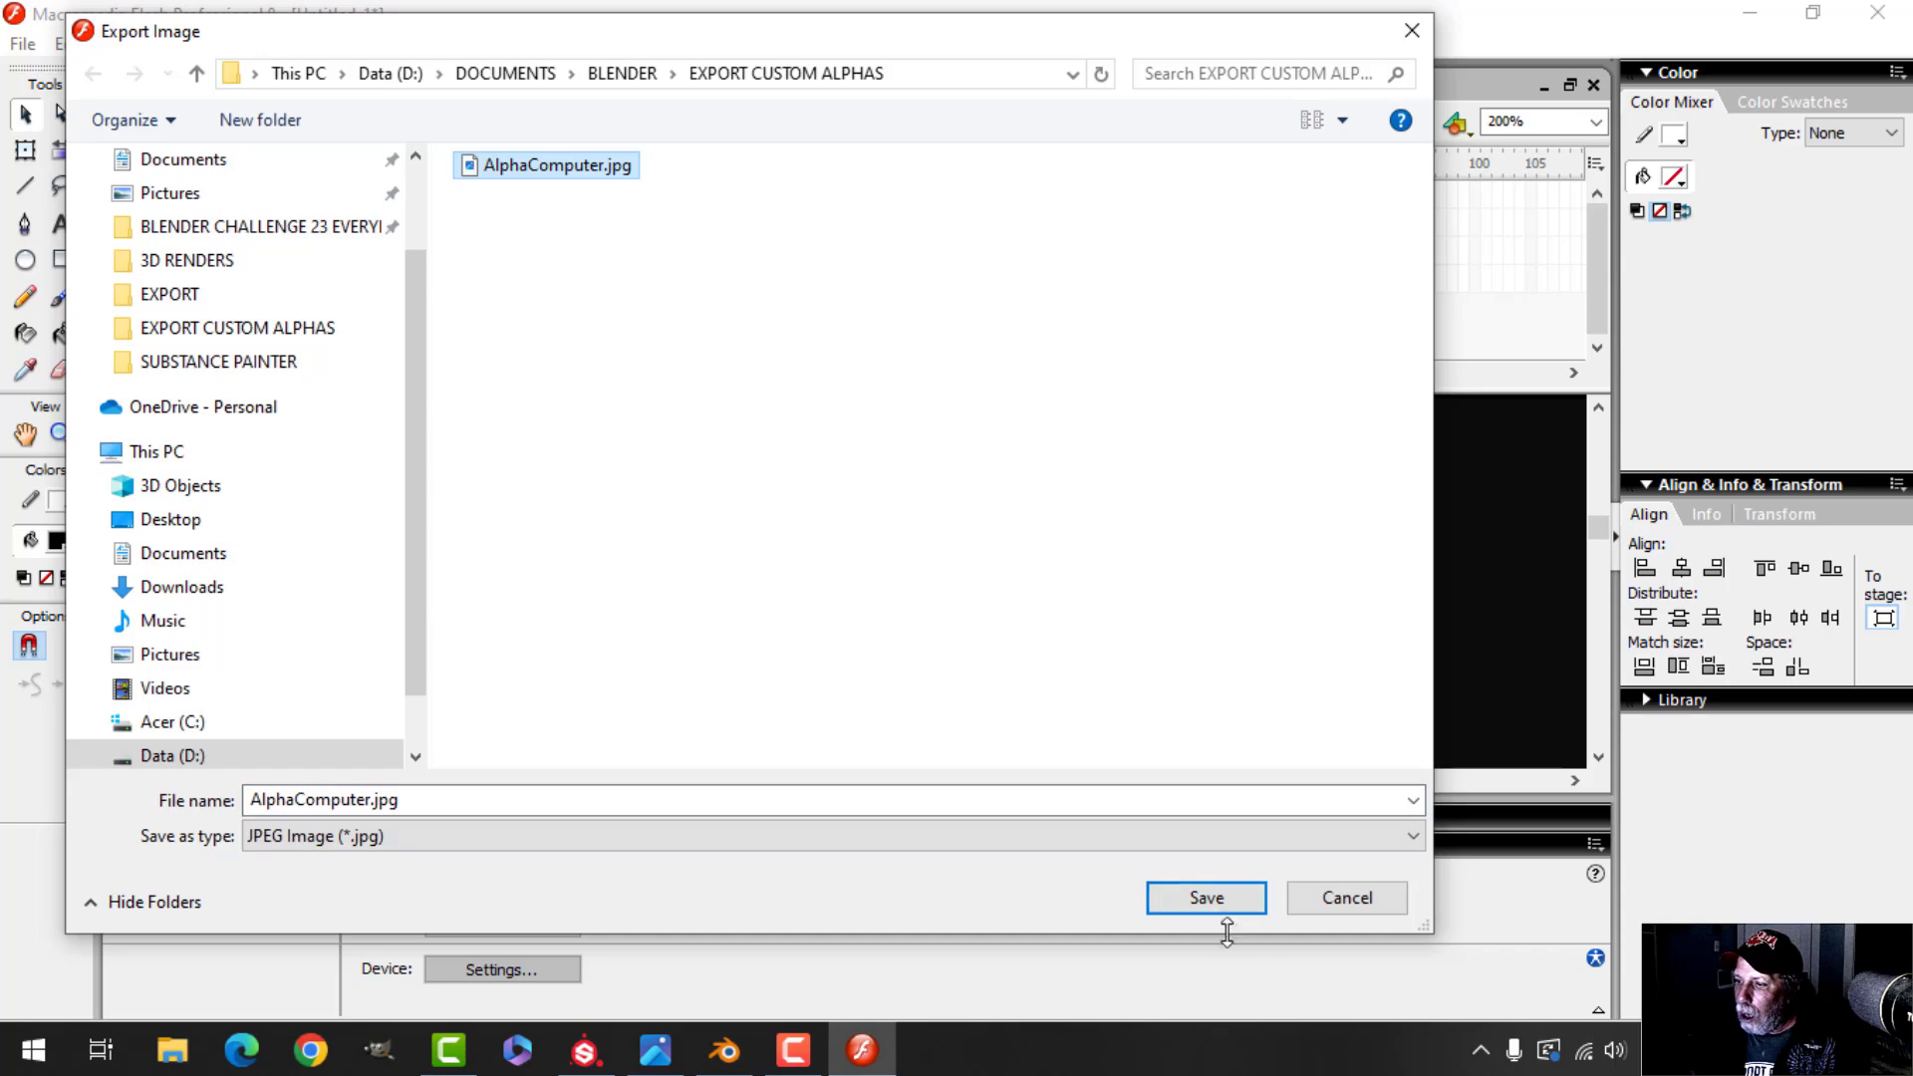
left_click(1204, 897)
left_click(1038, 528)
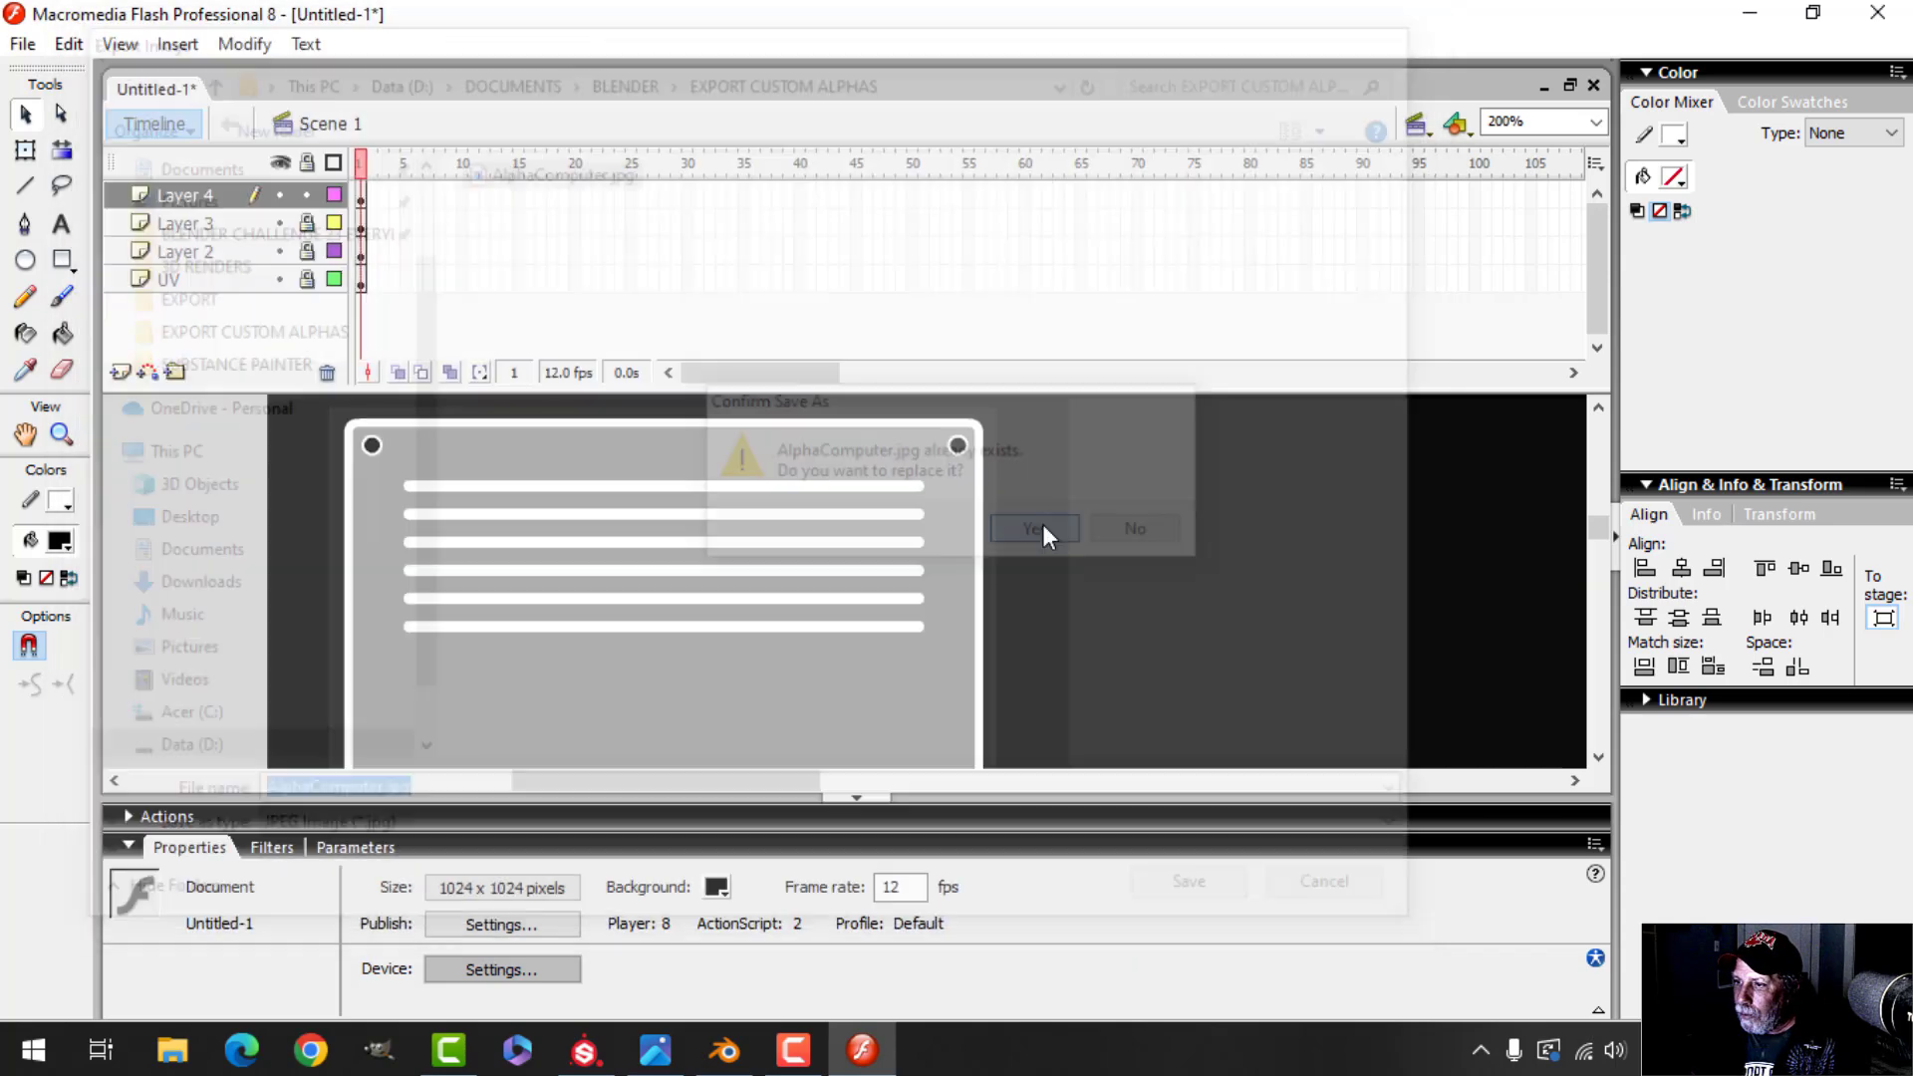
left_click(1145, 422)
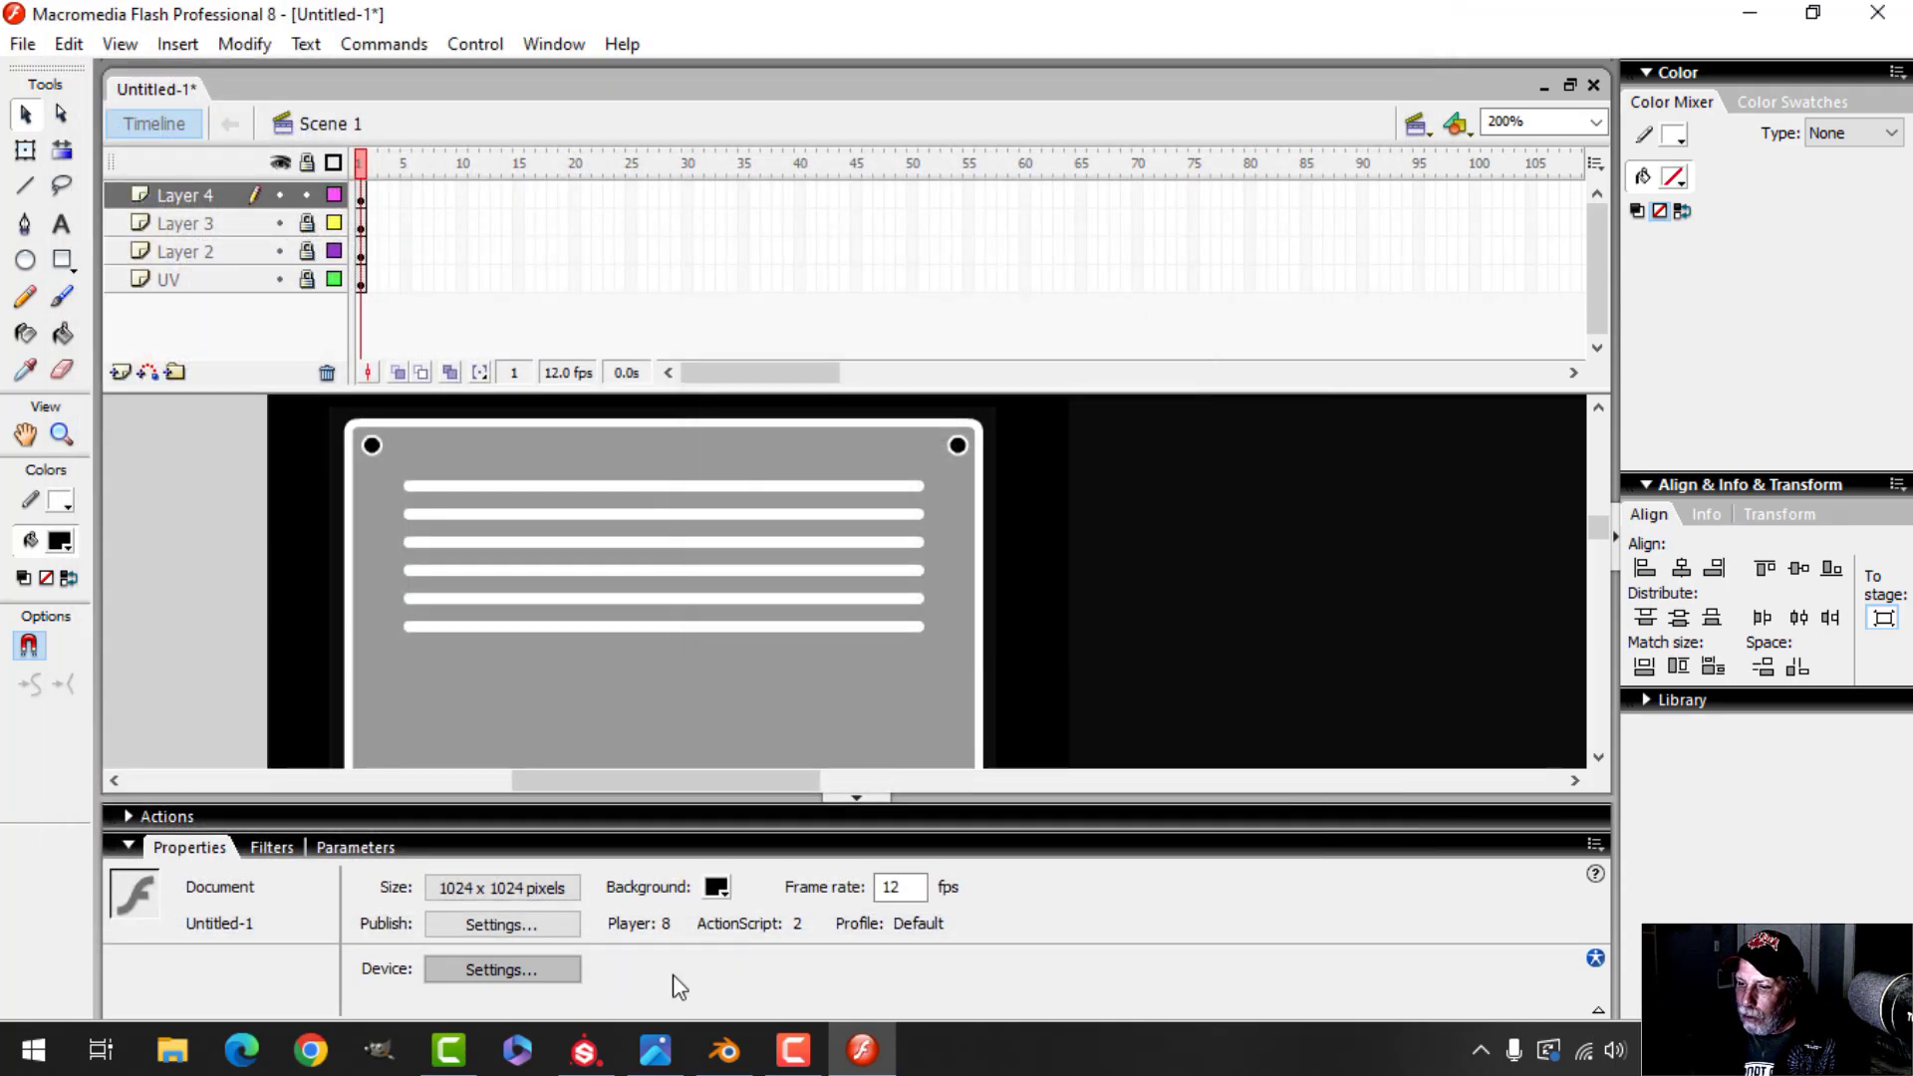
Switch to Substance Painter and import AlphaComputer.jpg from the EXPORT CUSTOM ALPHAS folder as an alpha resource
left_click(597, 1058)
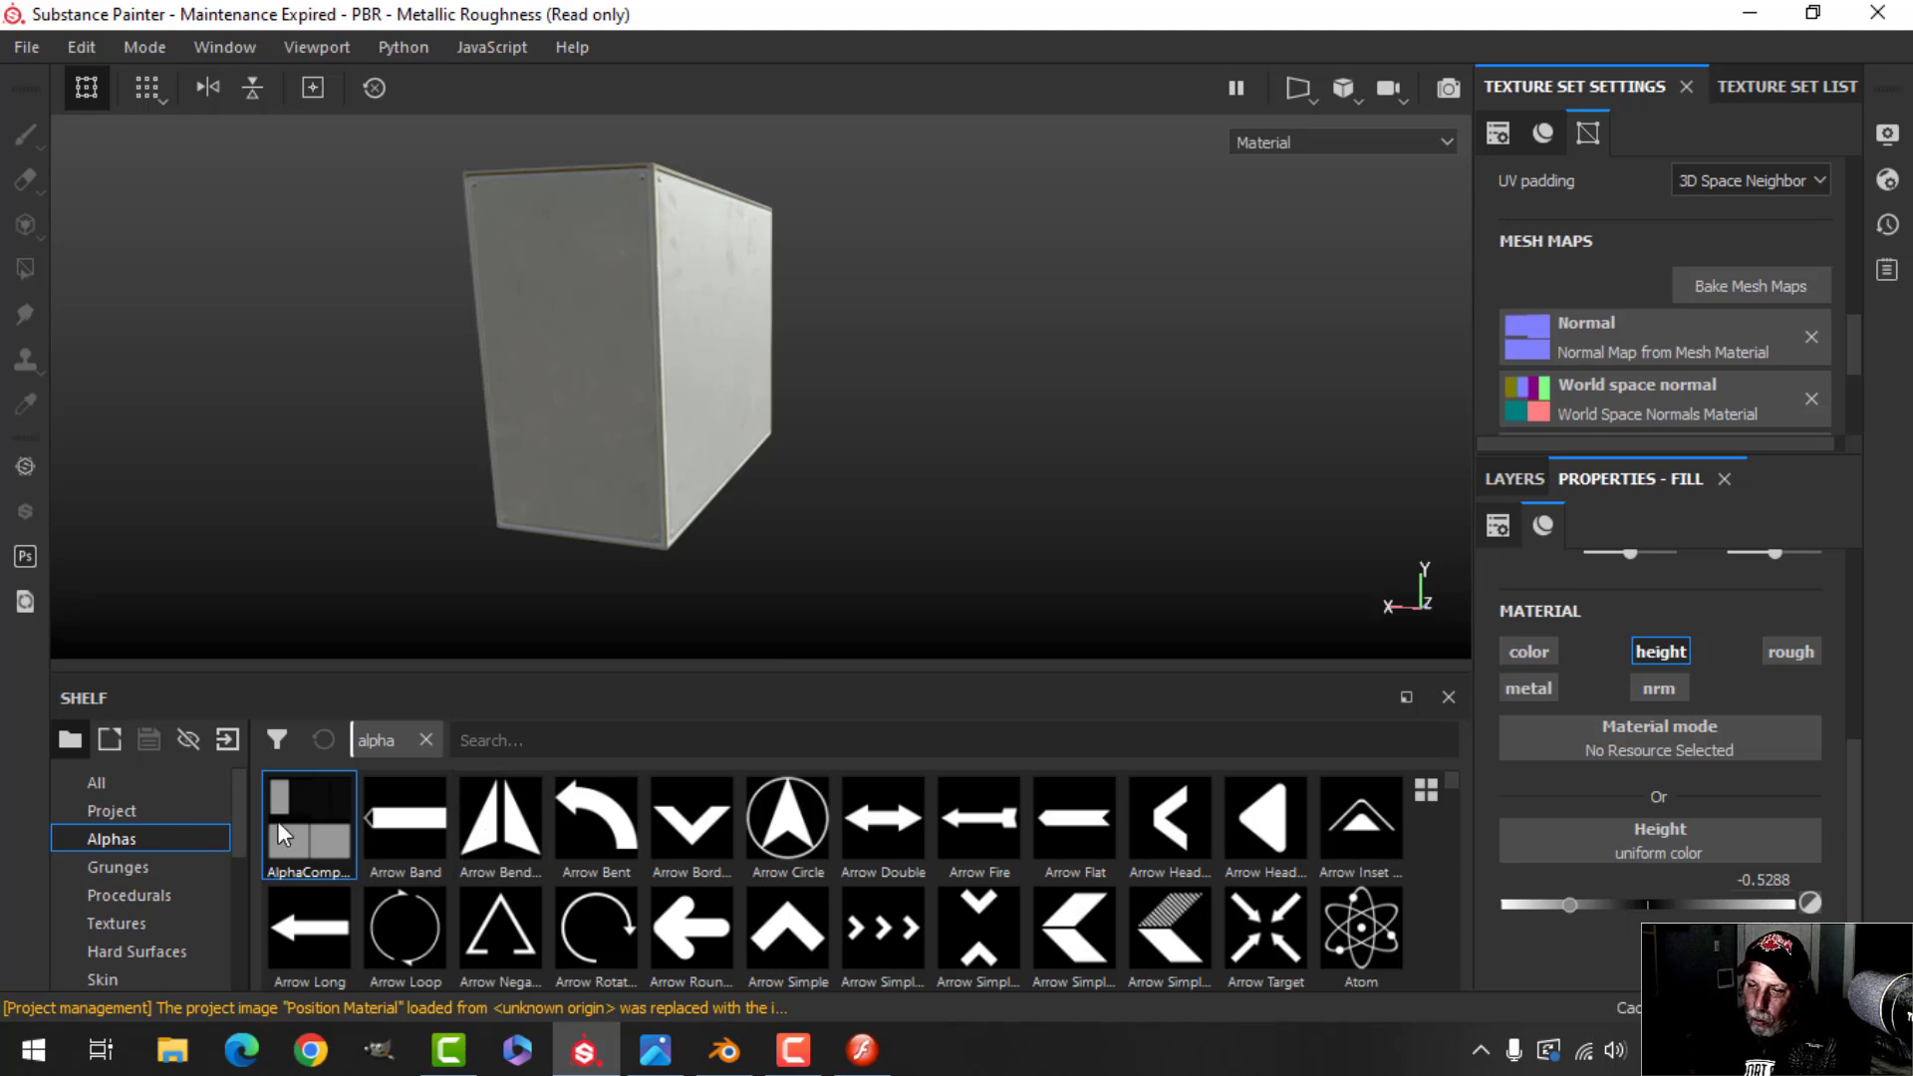
left_click(227, 739)
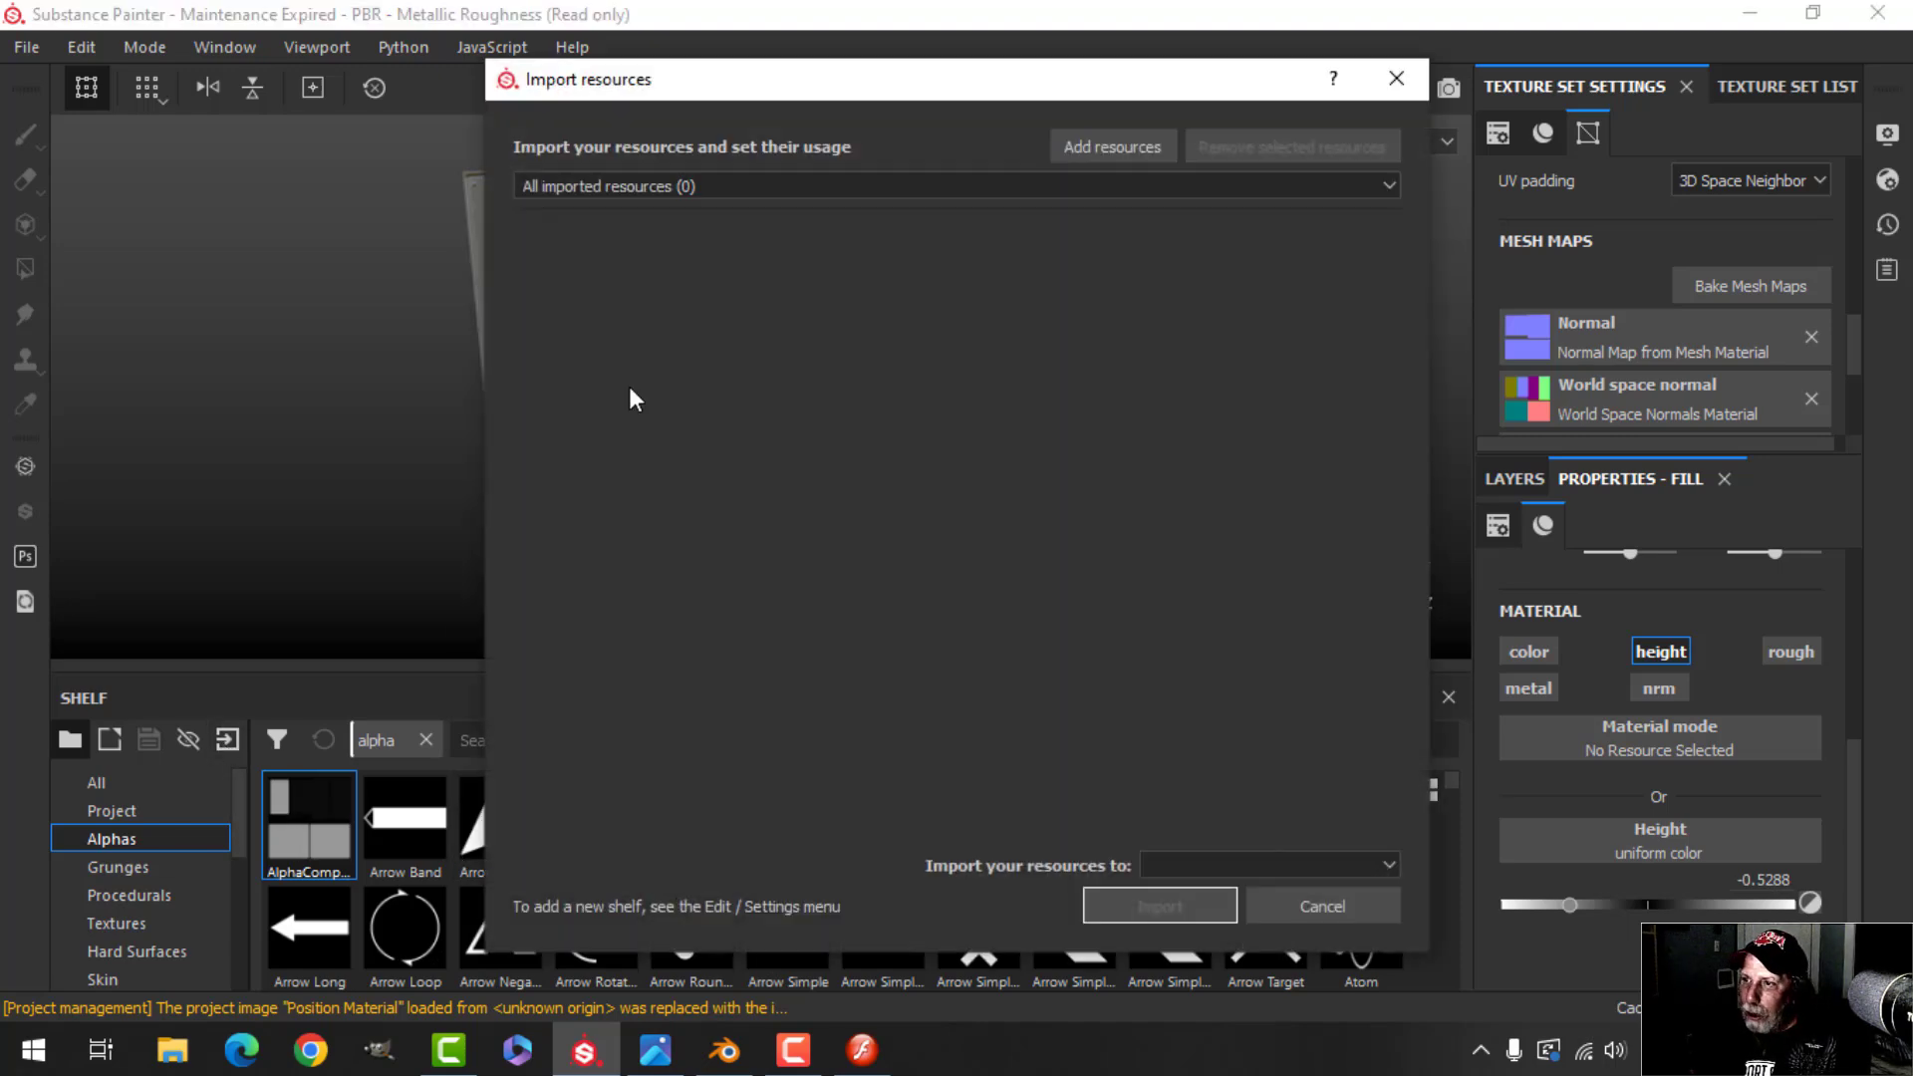
left_click(1088, 158)
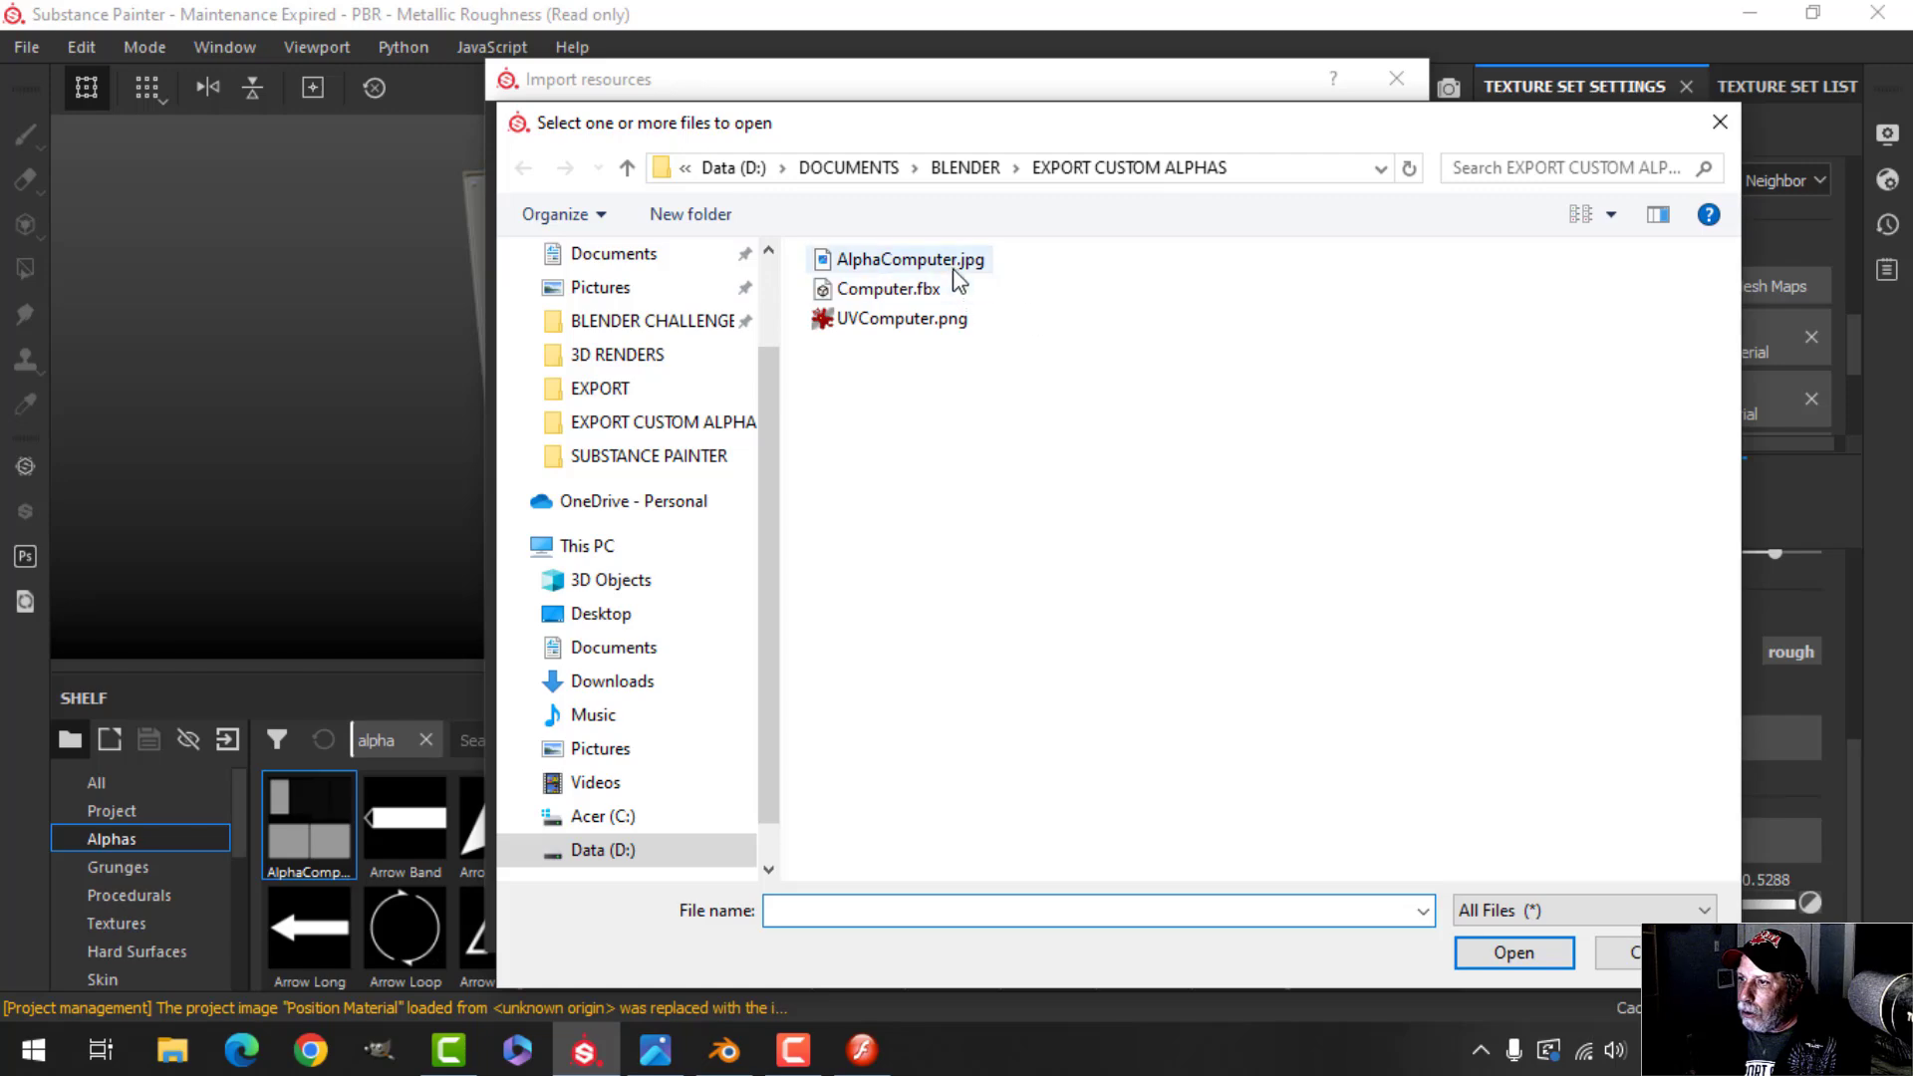
left_click(909, 259)
left_click(1477, 954)
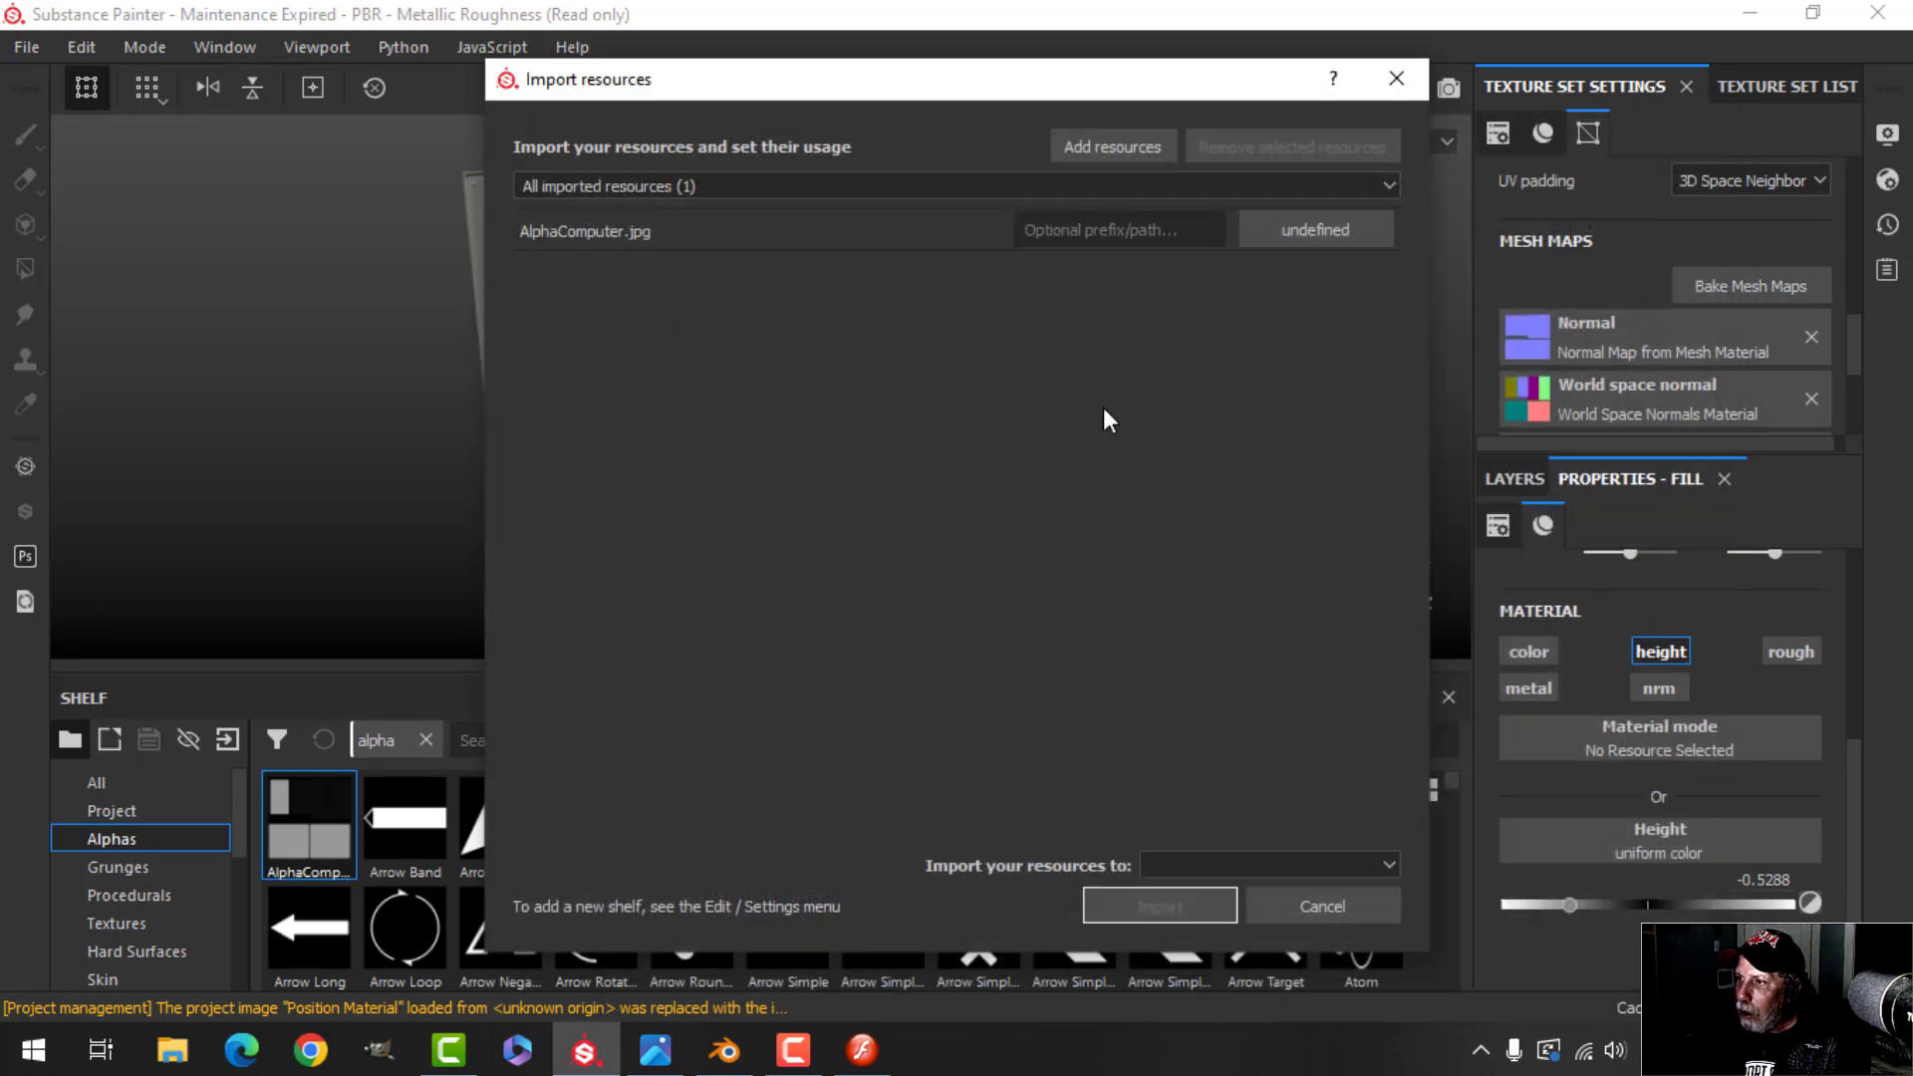
left_click(1289, 230)
left_click(1331, 246)
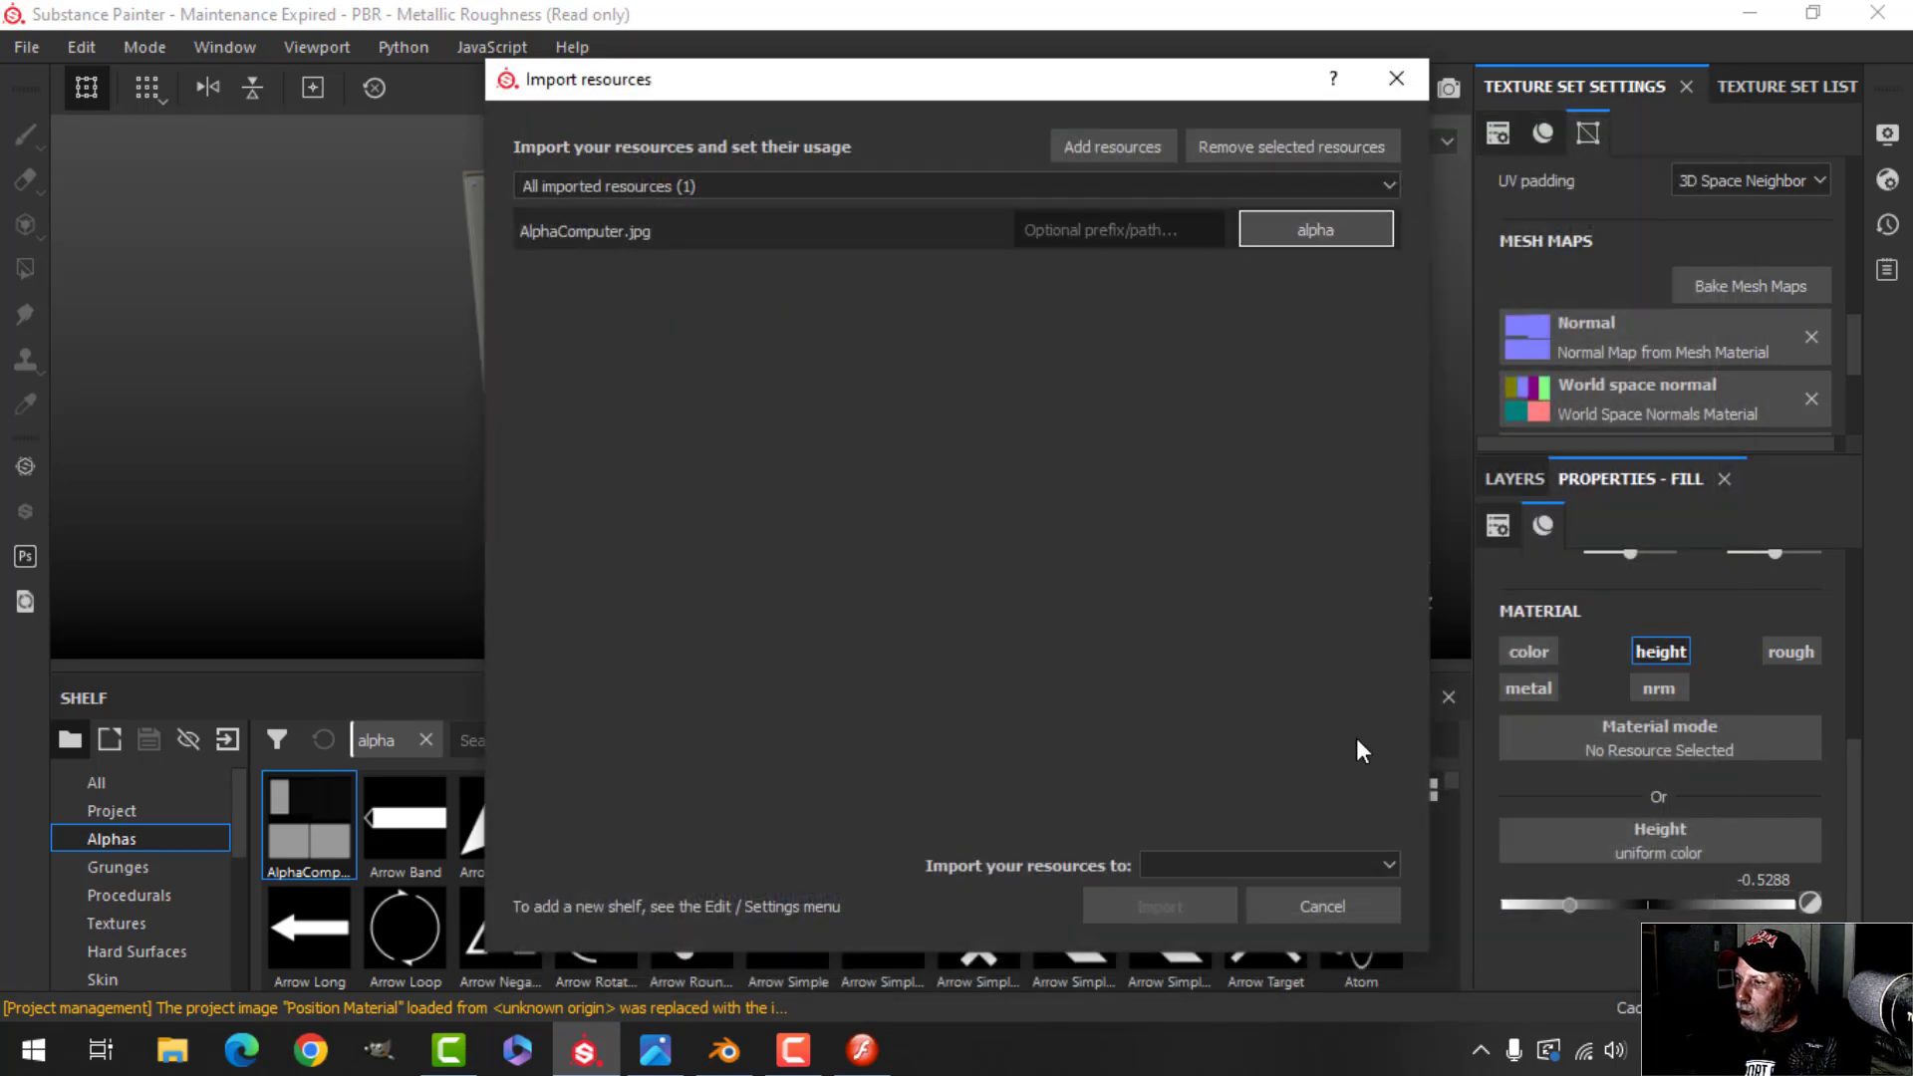
left_click(1210, 865)
left_click(1198, 887)
left_click(1168, 905)
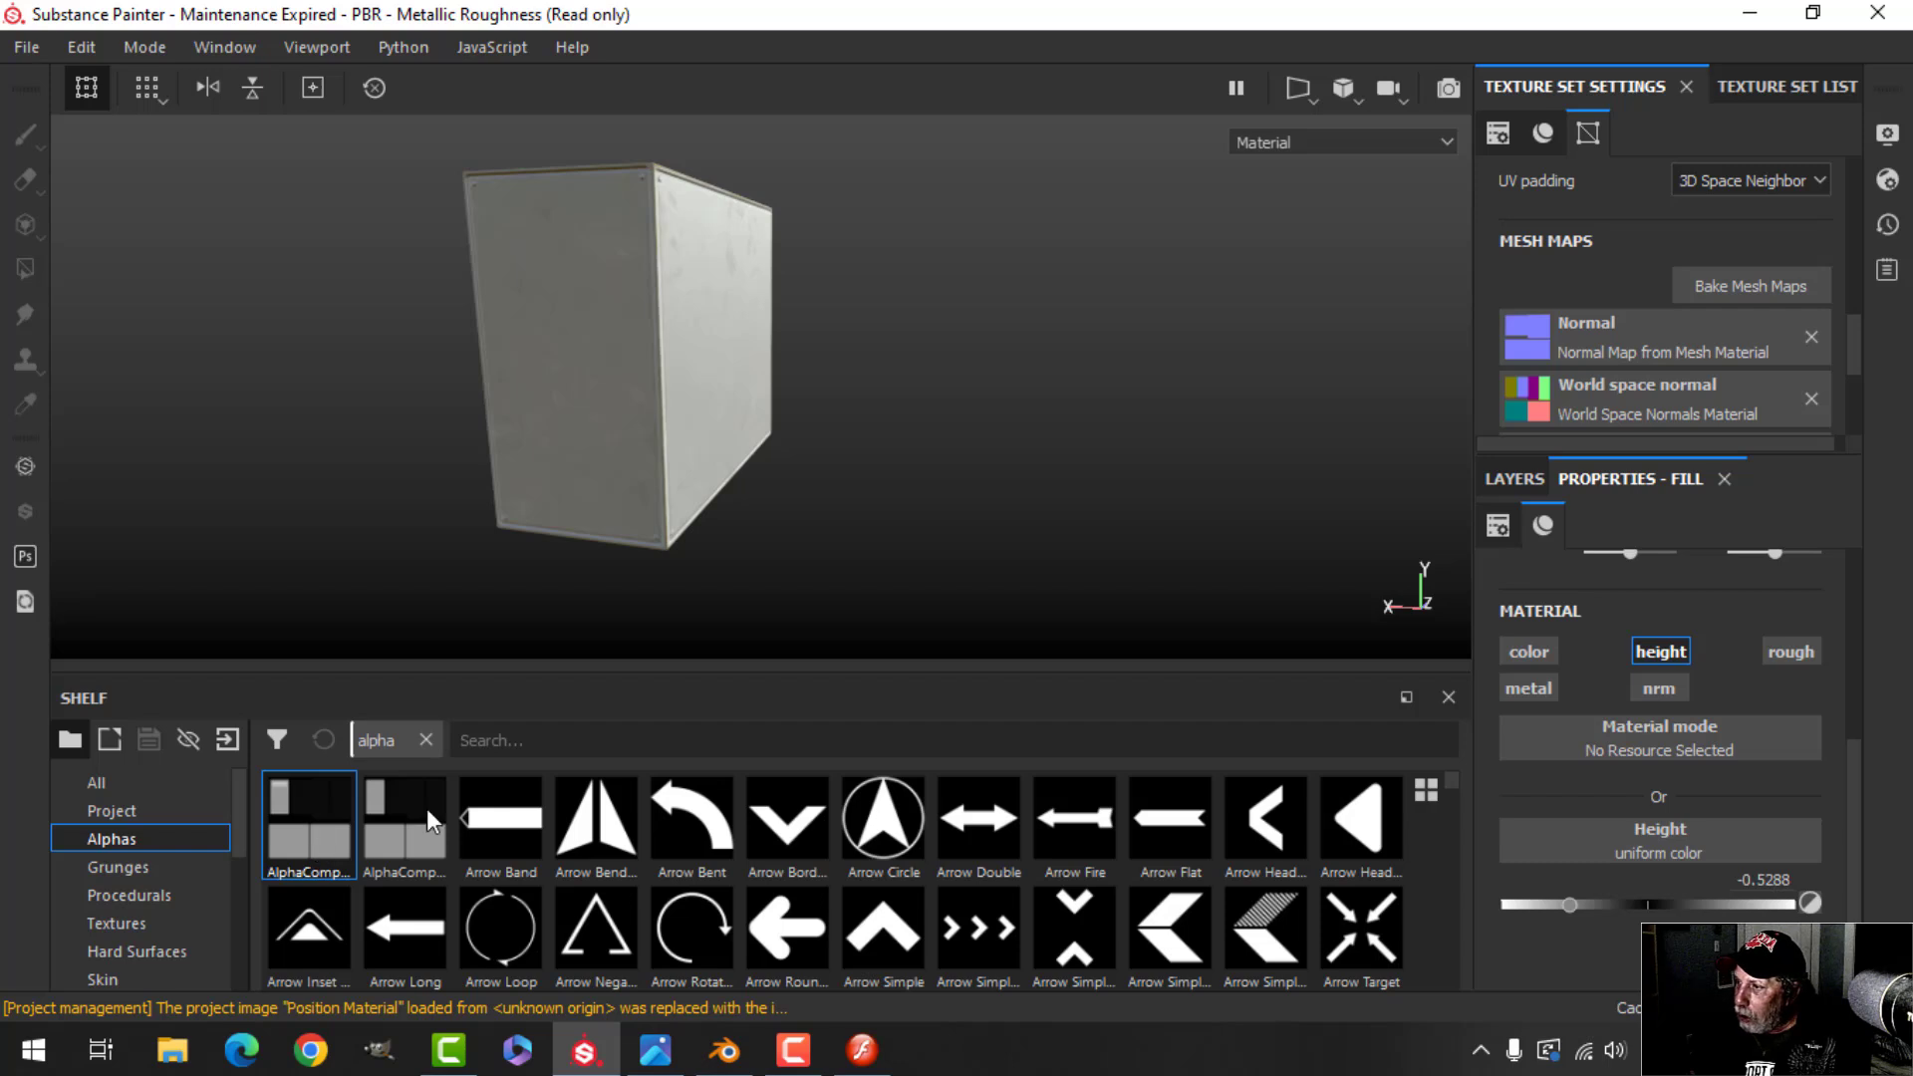
Assign the updated AlphaComputer alpha to the grayscale input of the mask fill on Fill layer 1
left_click(1514, 464)
left_click(1588, 582)
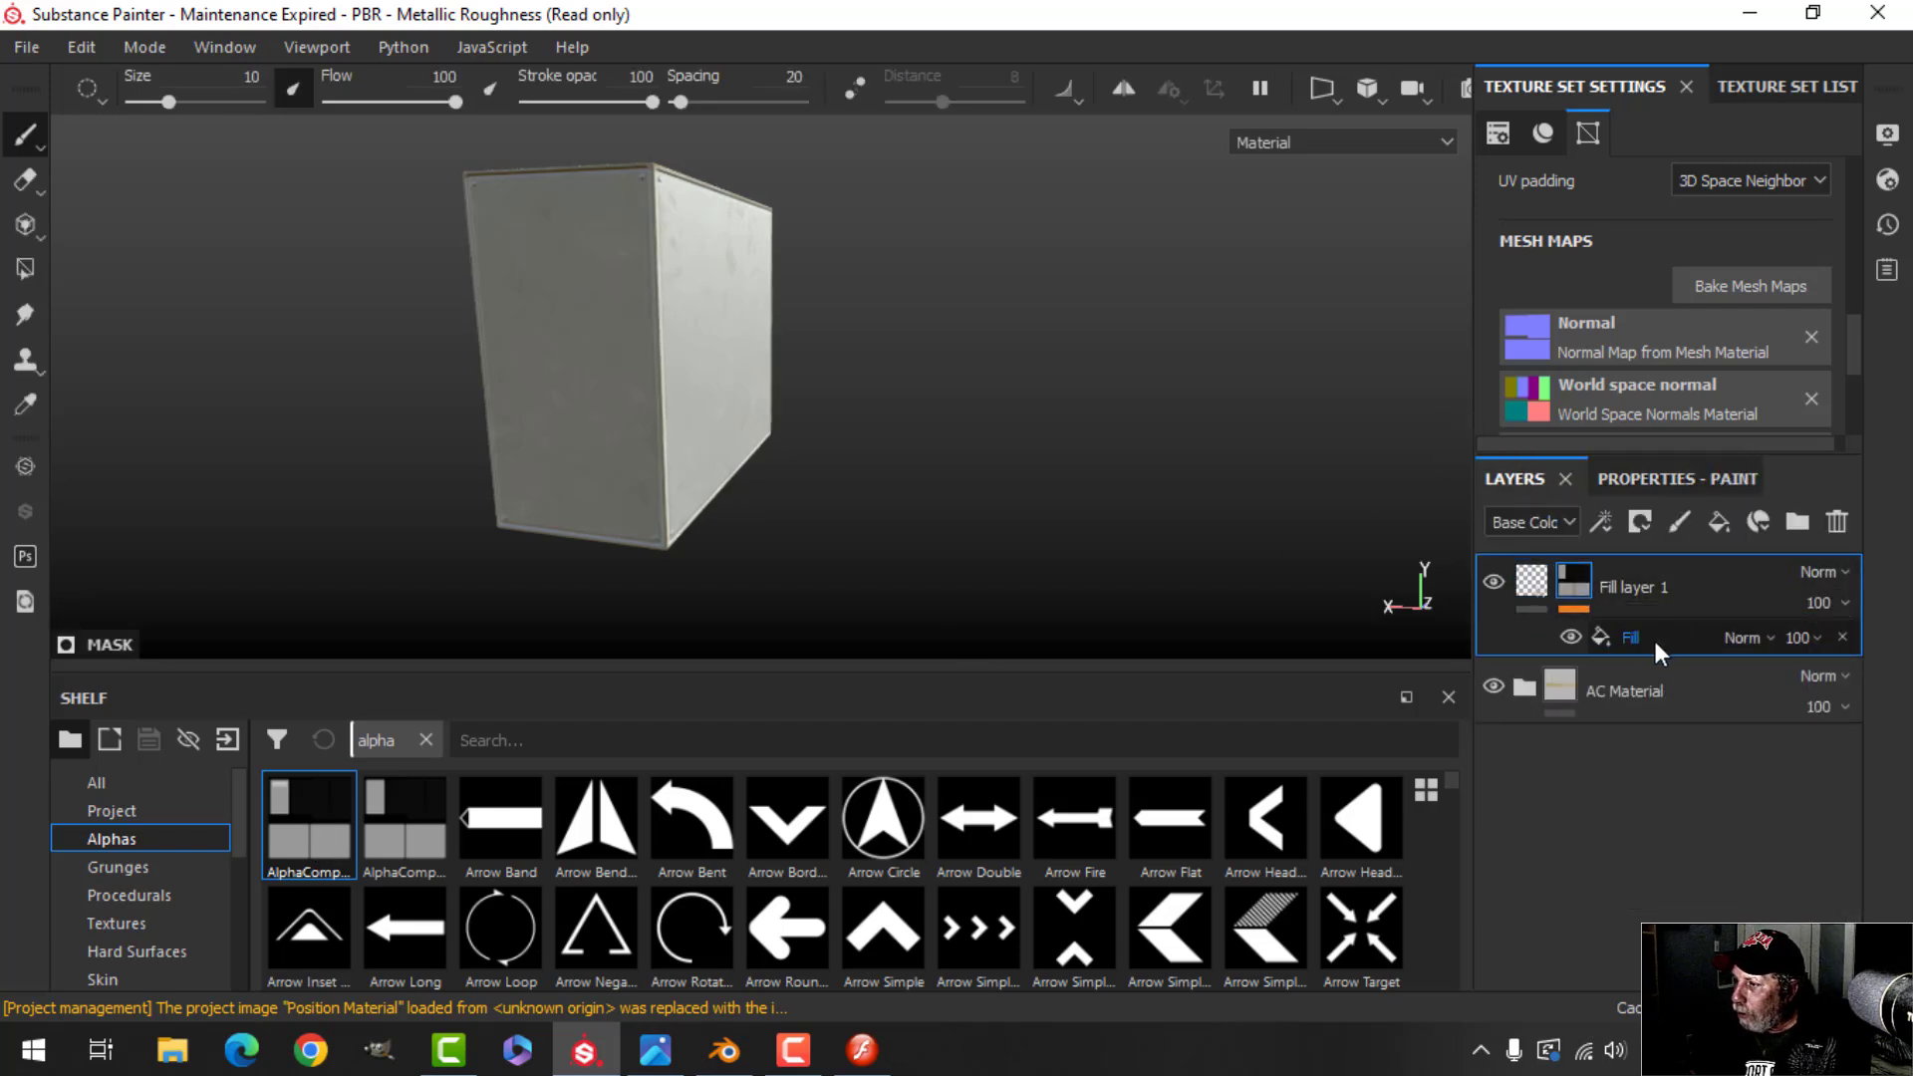
left_click(1653, 637)
left_click(1660, 479)
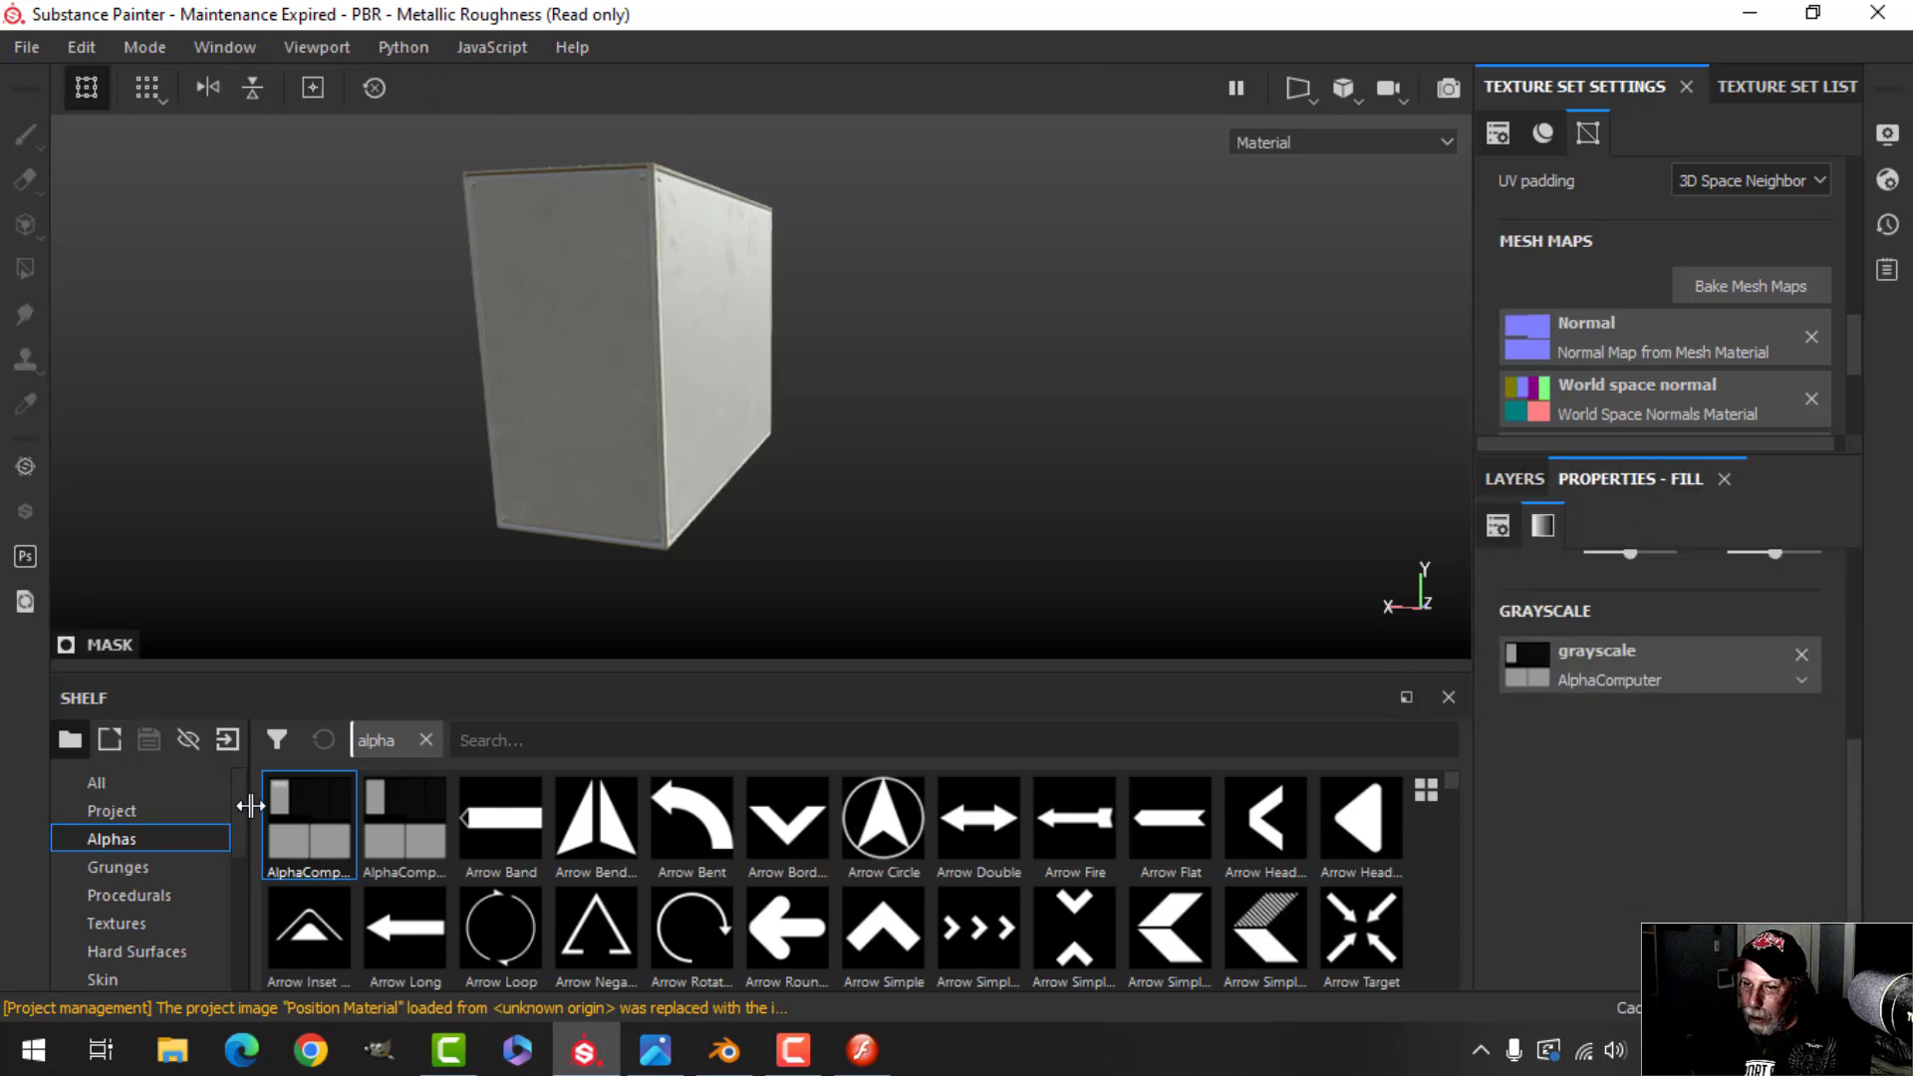
left_click_drag(326, 837, 1524, 663)
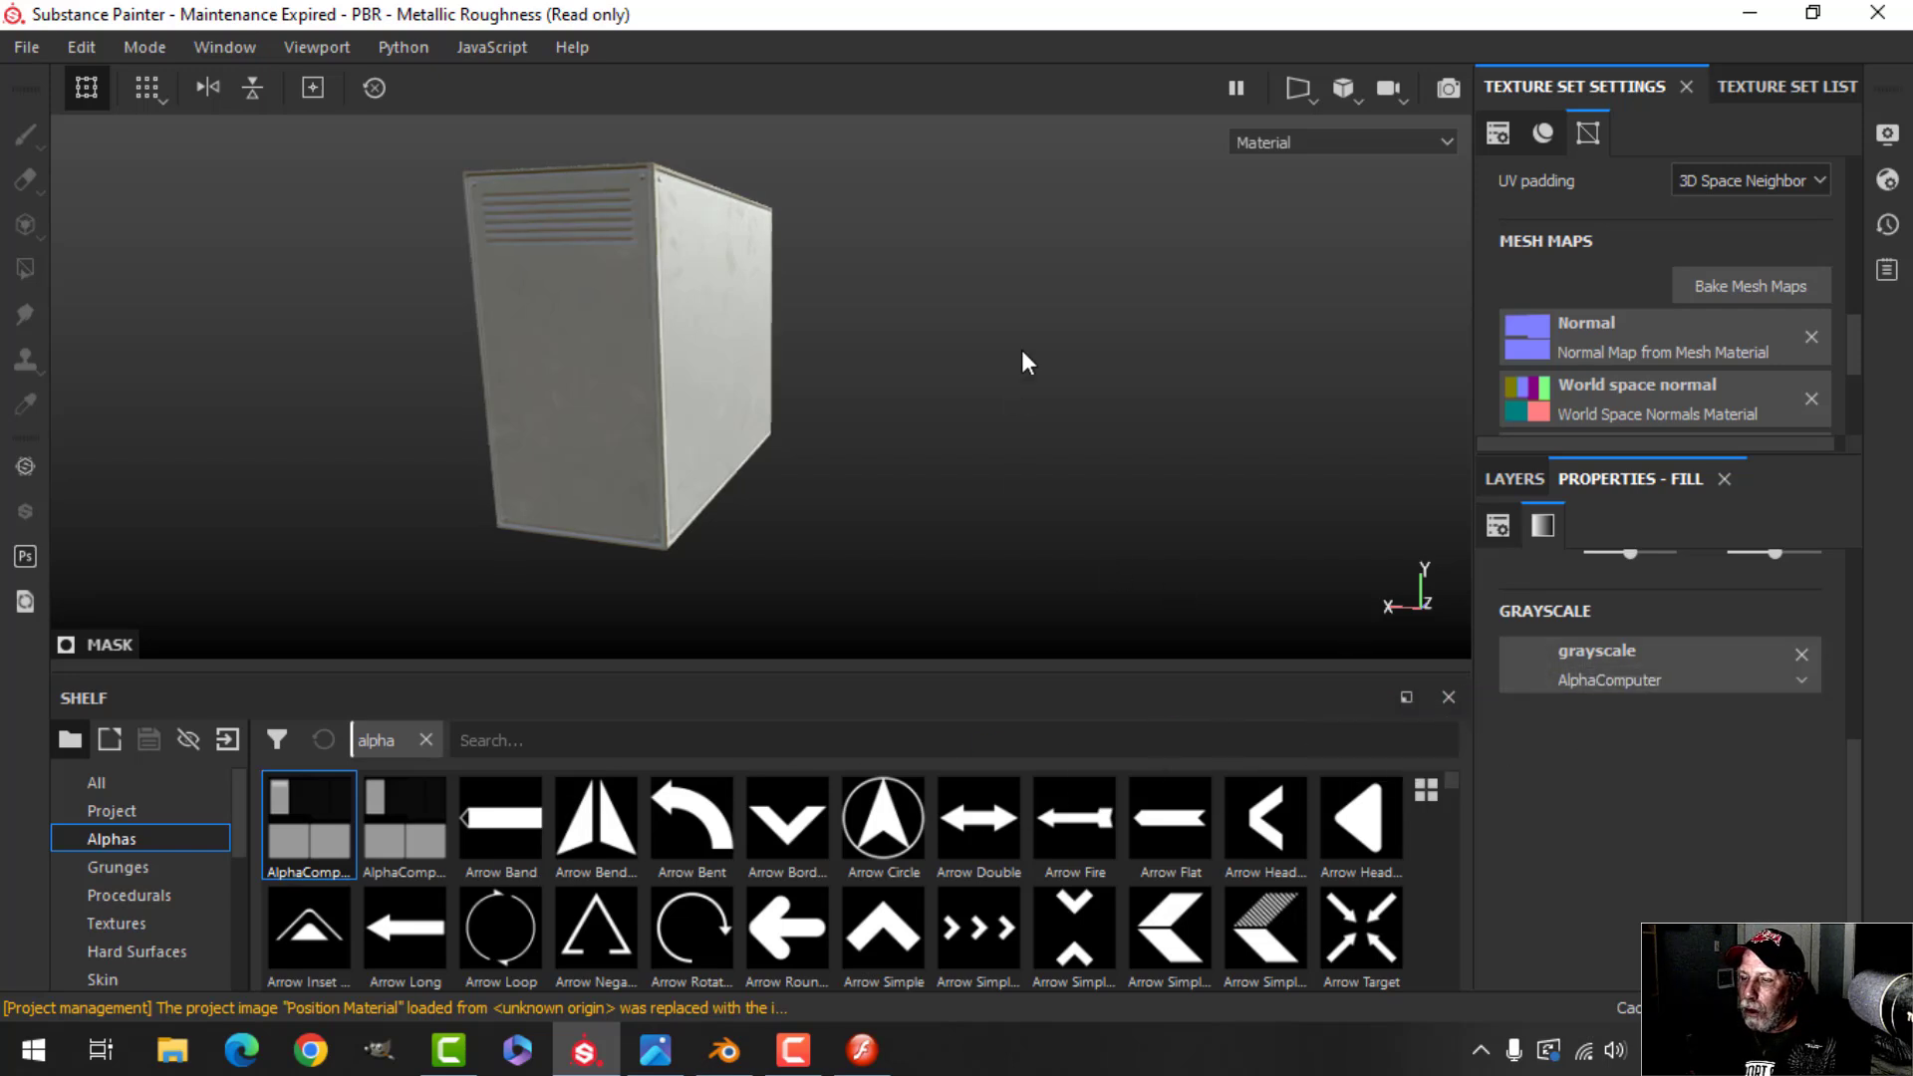
Examine the vent lines, screws and edges of the computer case from several angles
right_click_drag(985, 348, 954, 356, "shift")
scroll(932, 384, "up", 3)
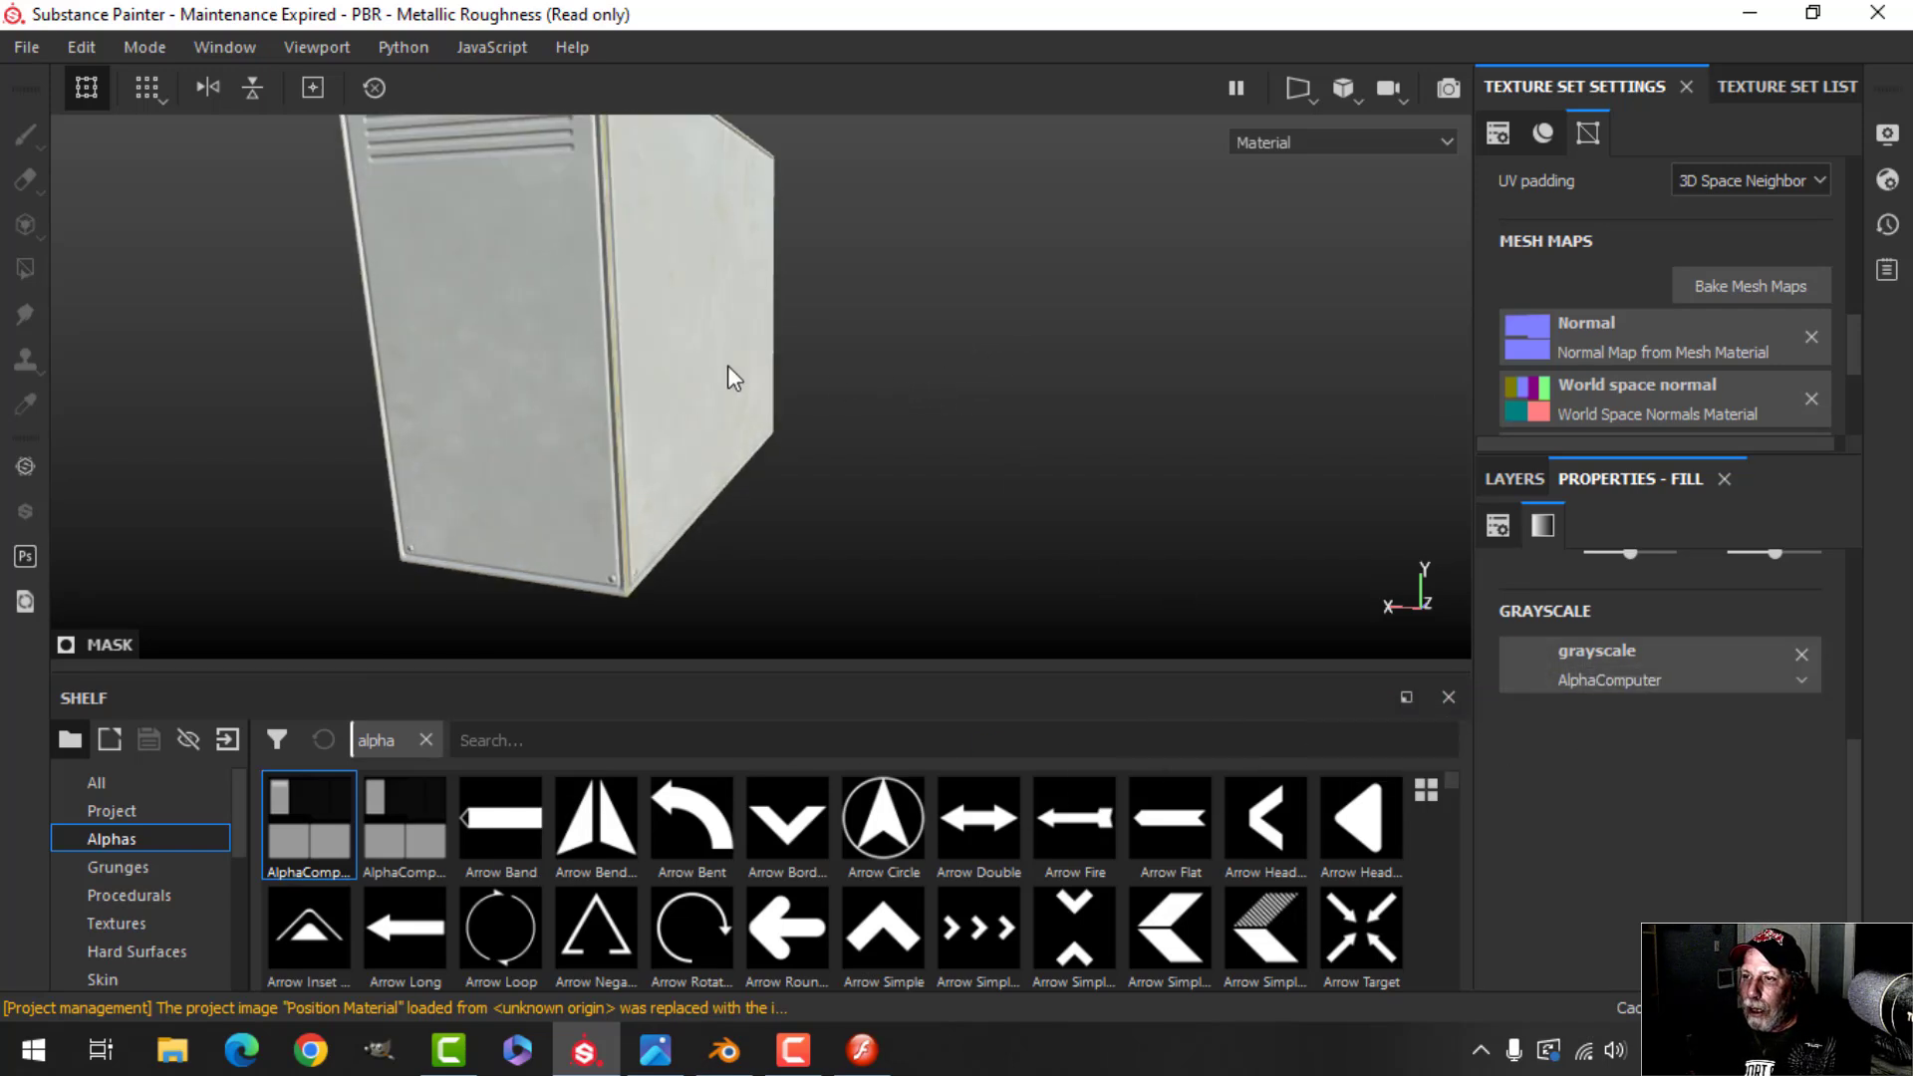
left_click_drag(728, 366, 706, 423, "alt")
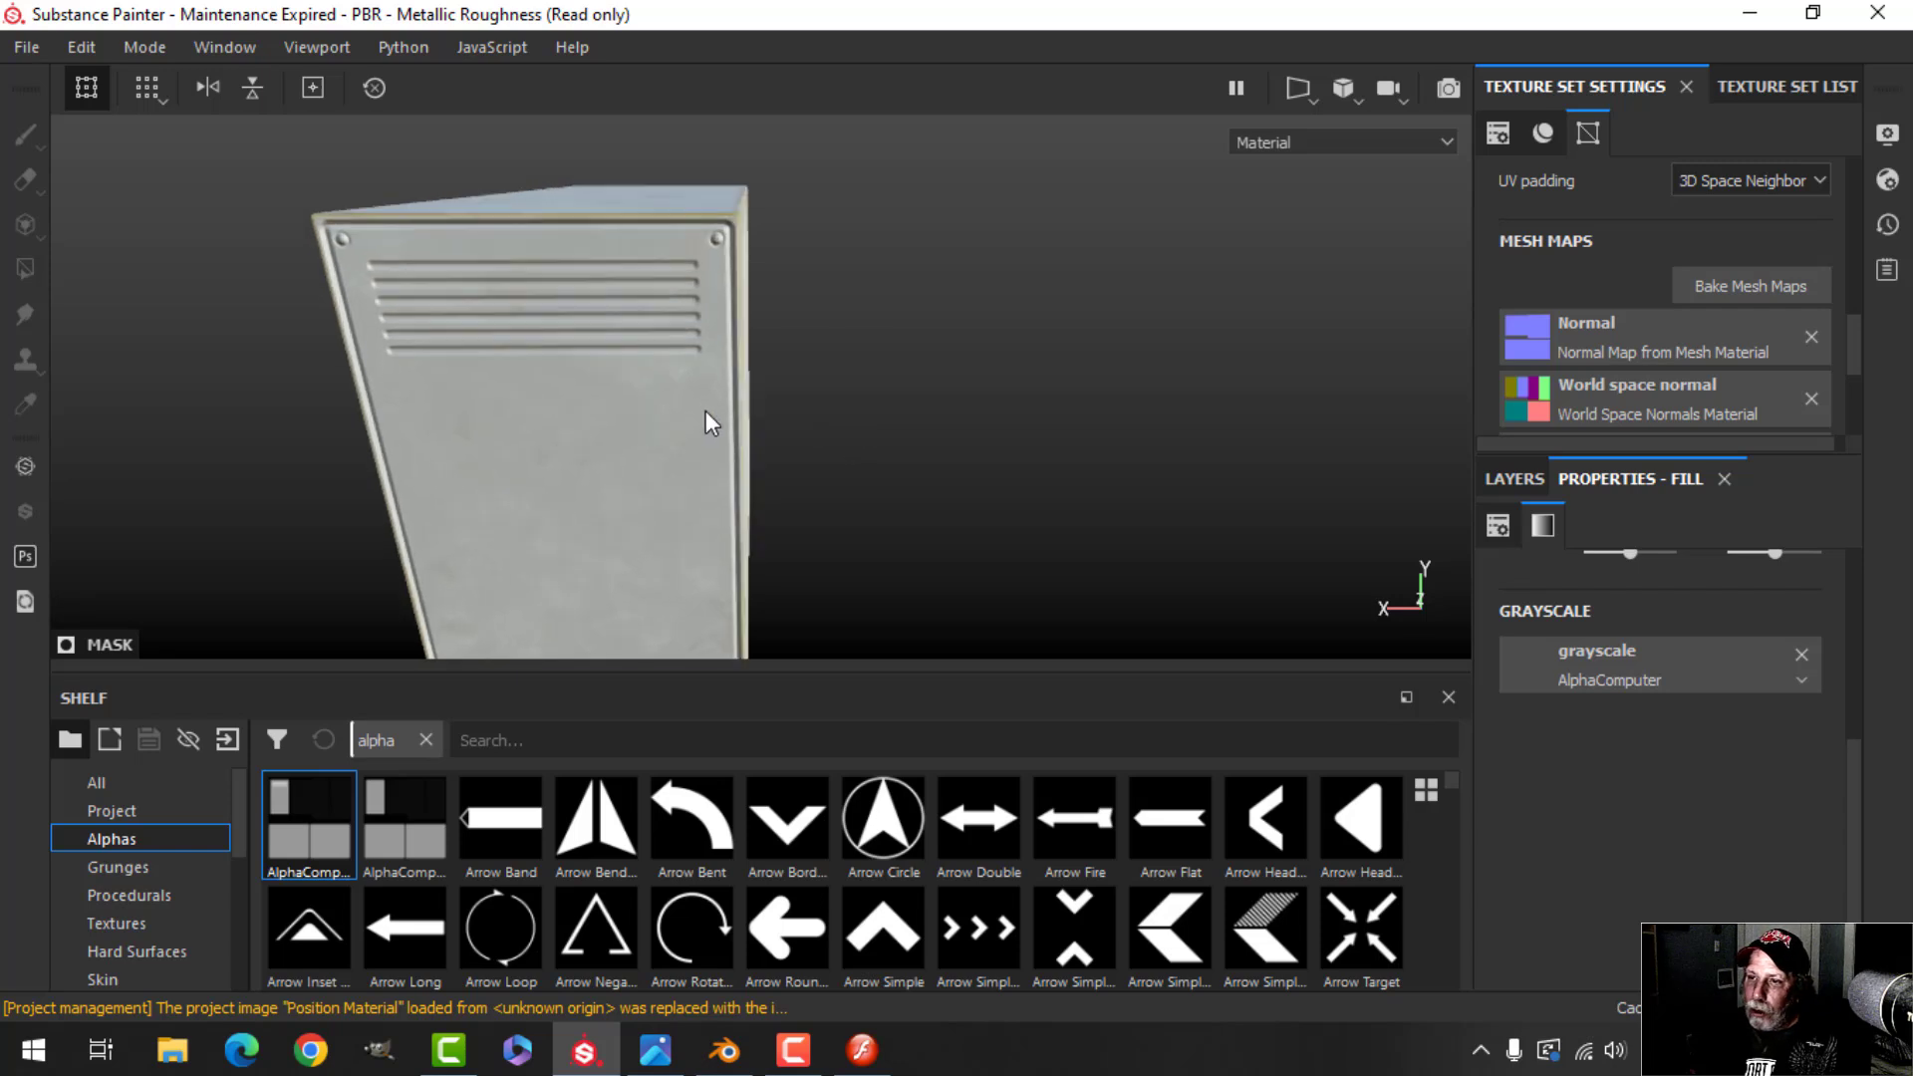
left_click_drag(565, 302, 777, 334, "alt")
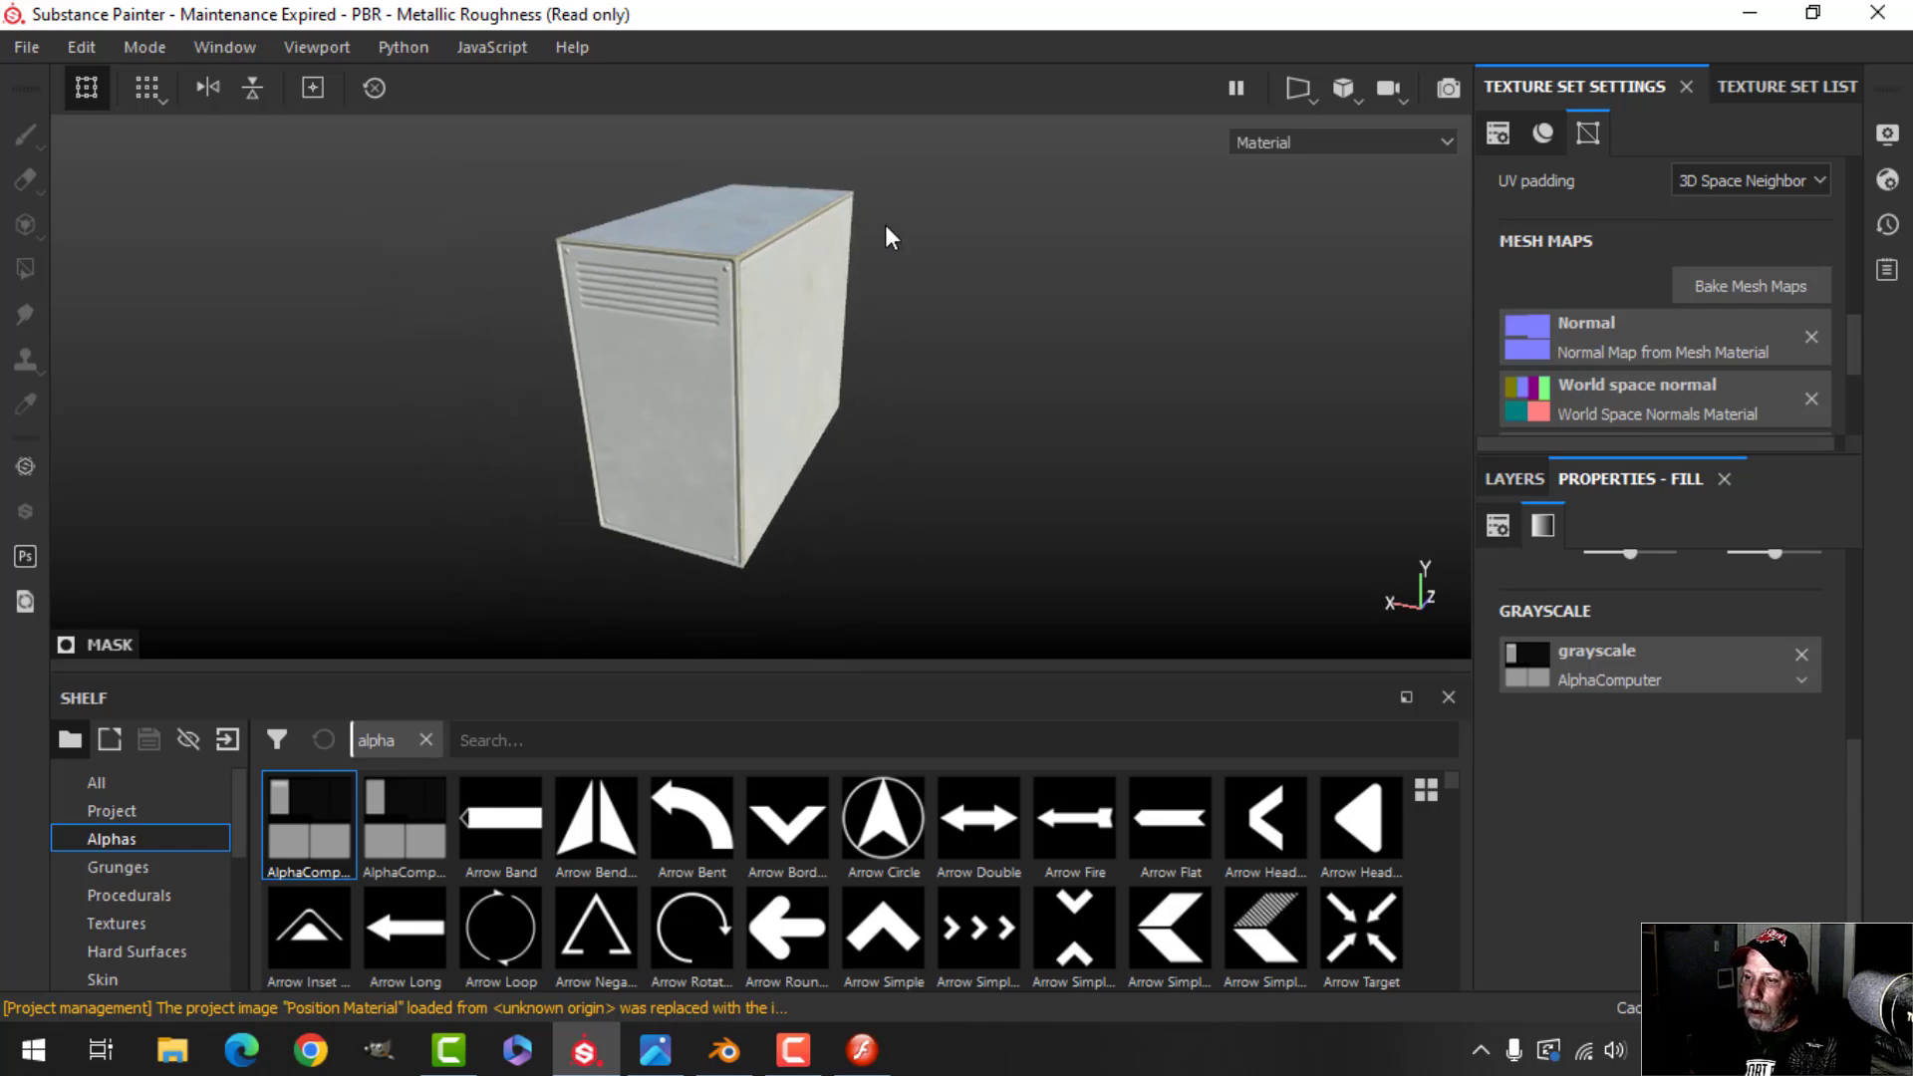
left_click_drag(789, 351, 837, 359, "alt")
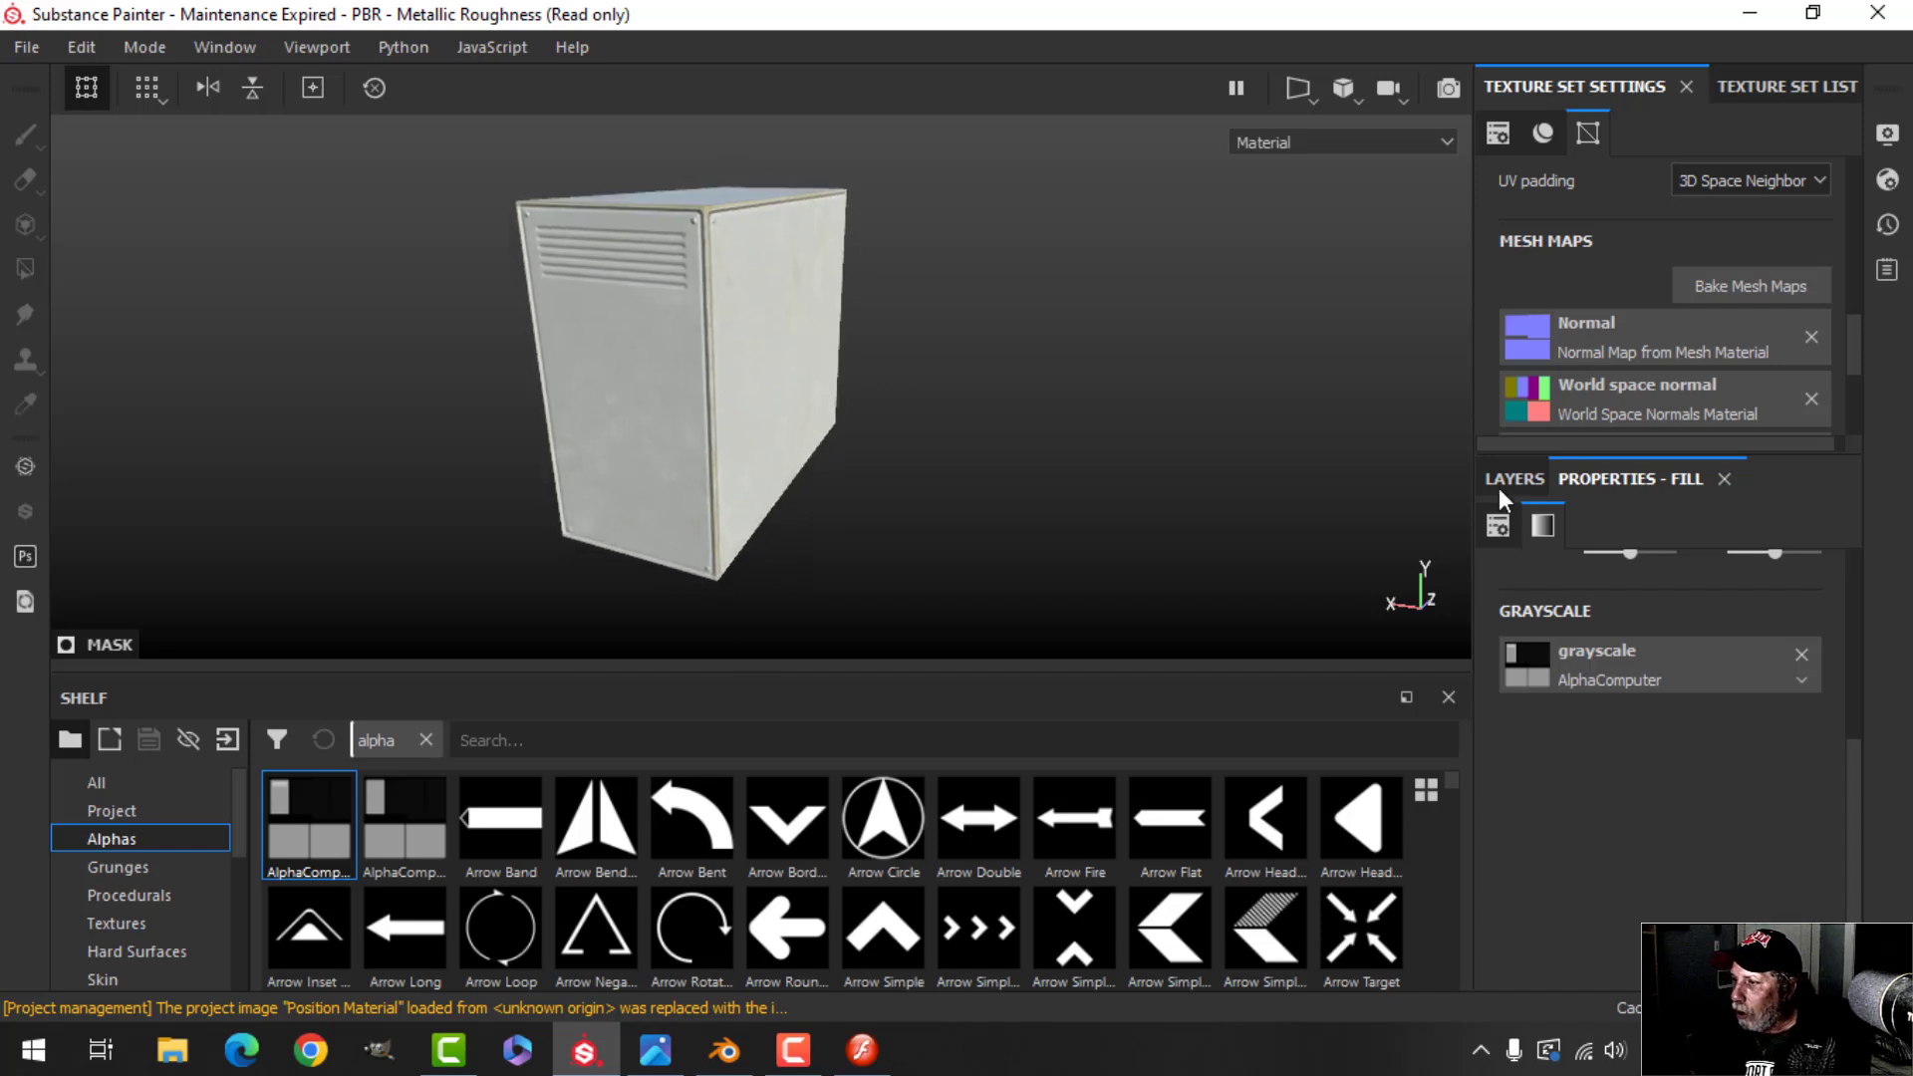
left_click(1539, 483)
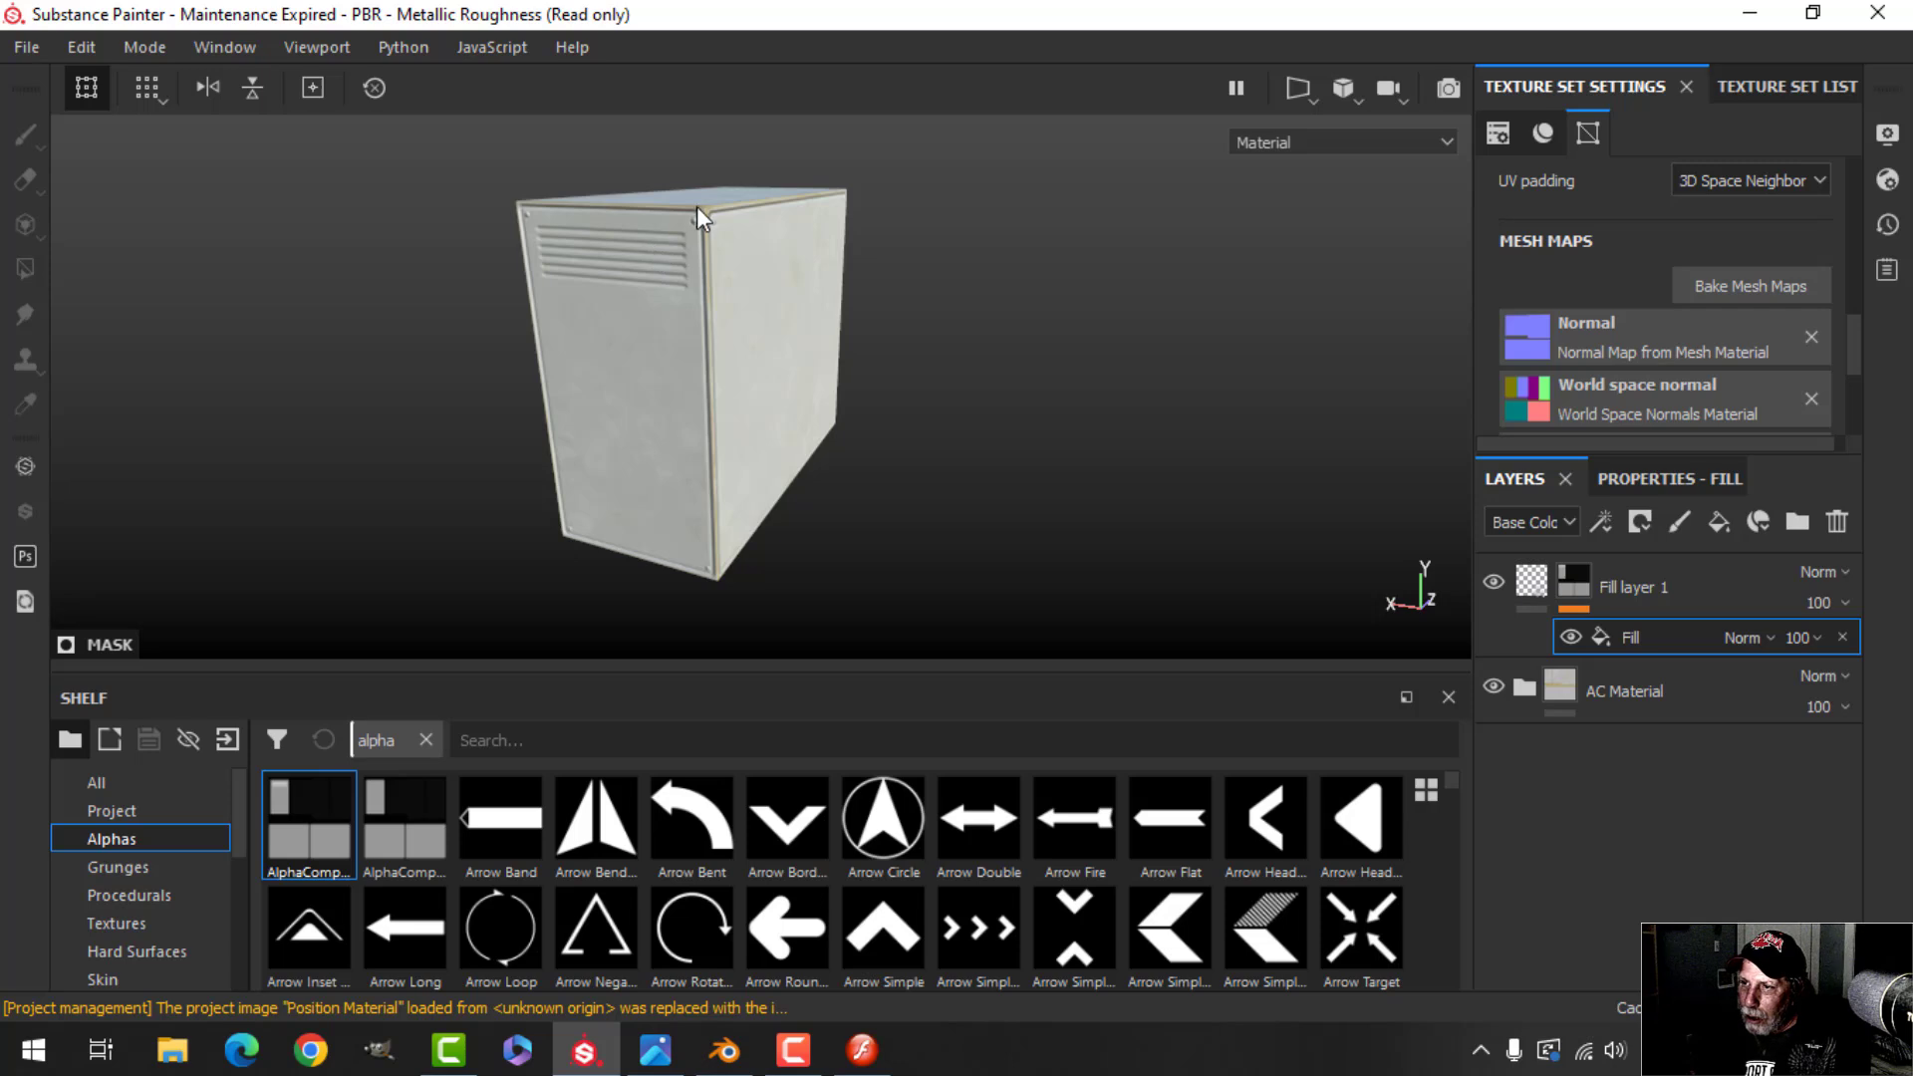
left_click_drag(734, 212, 727, 213, "alt")
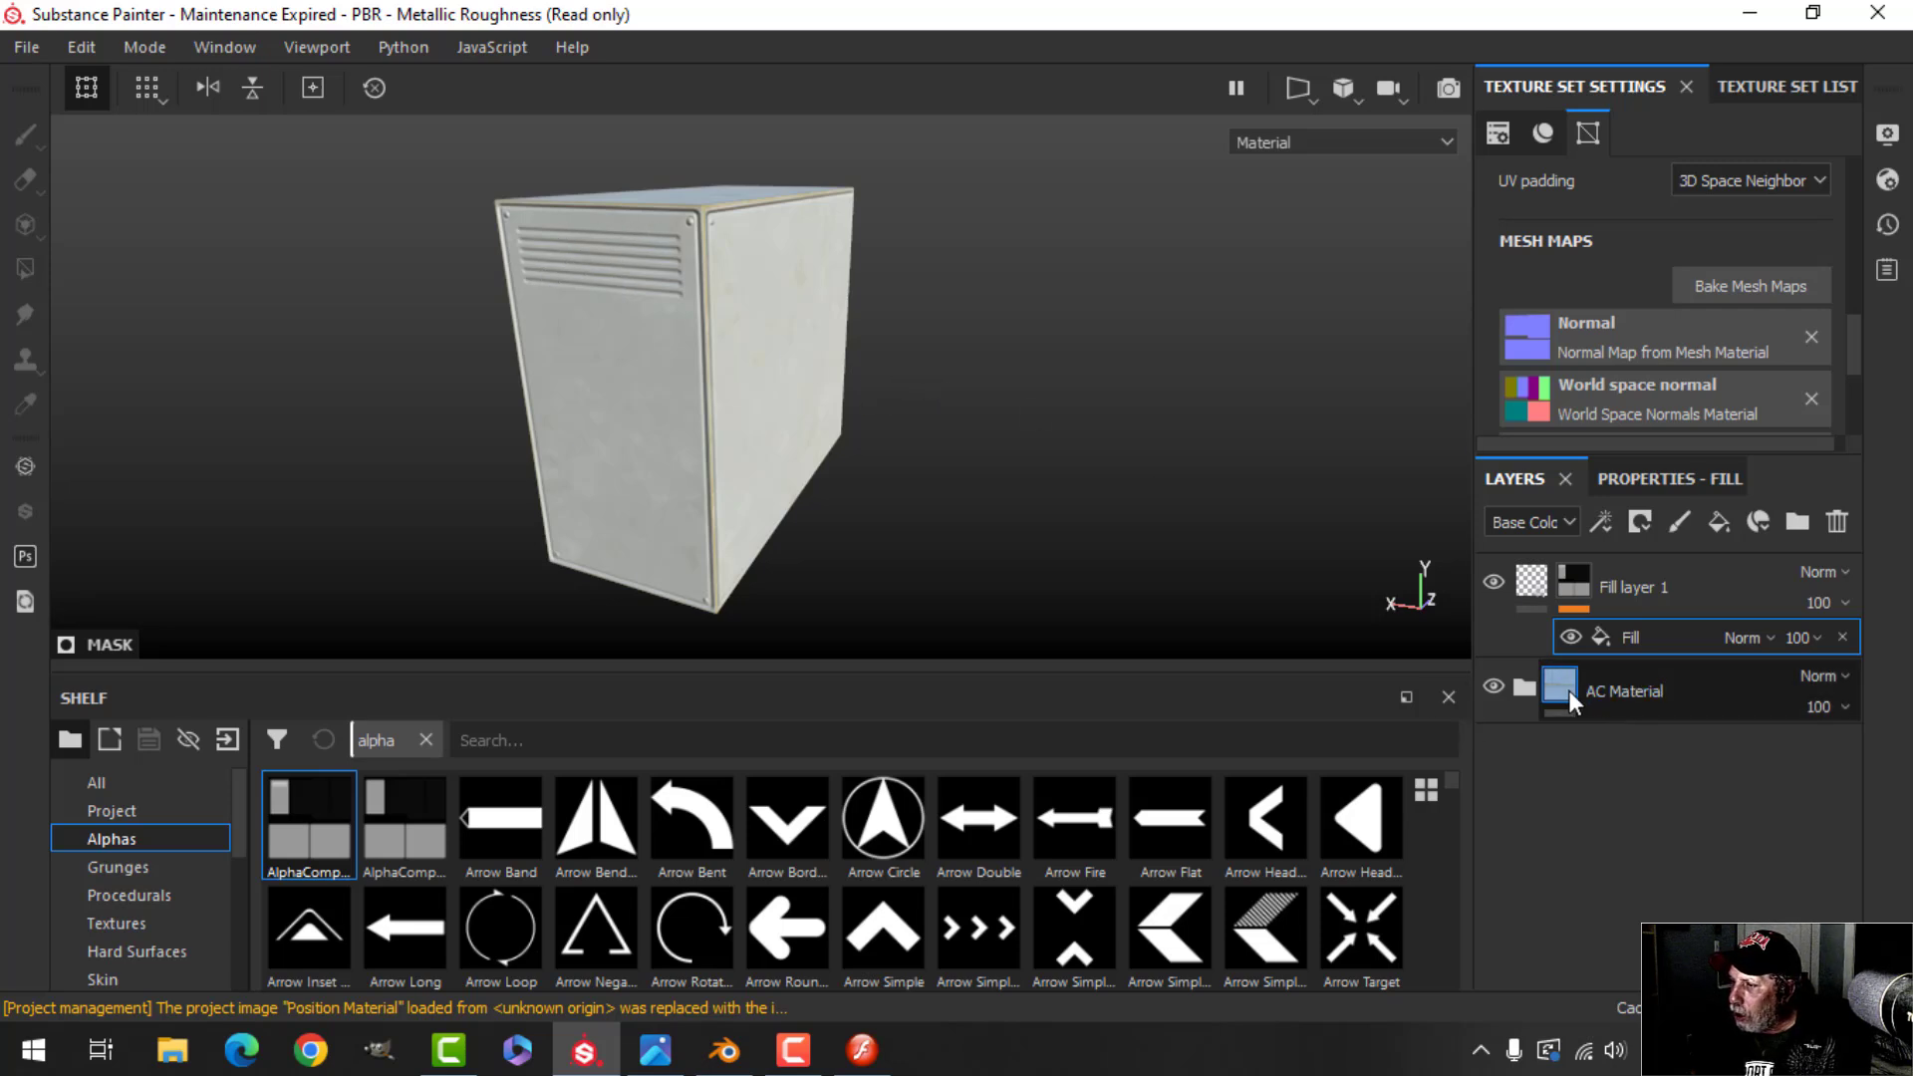
Expand the AC Material folder and inspect the effects on the Dirt Edges layer's mask
left_click(1522, 690)
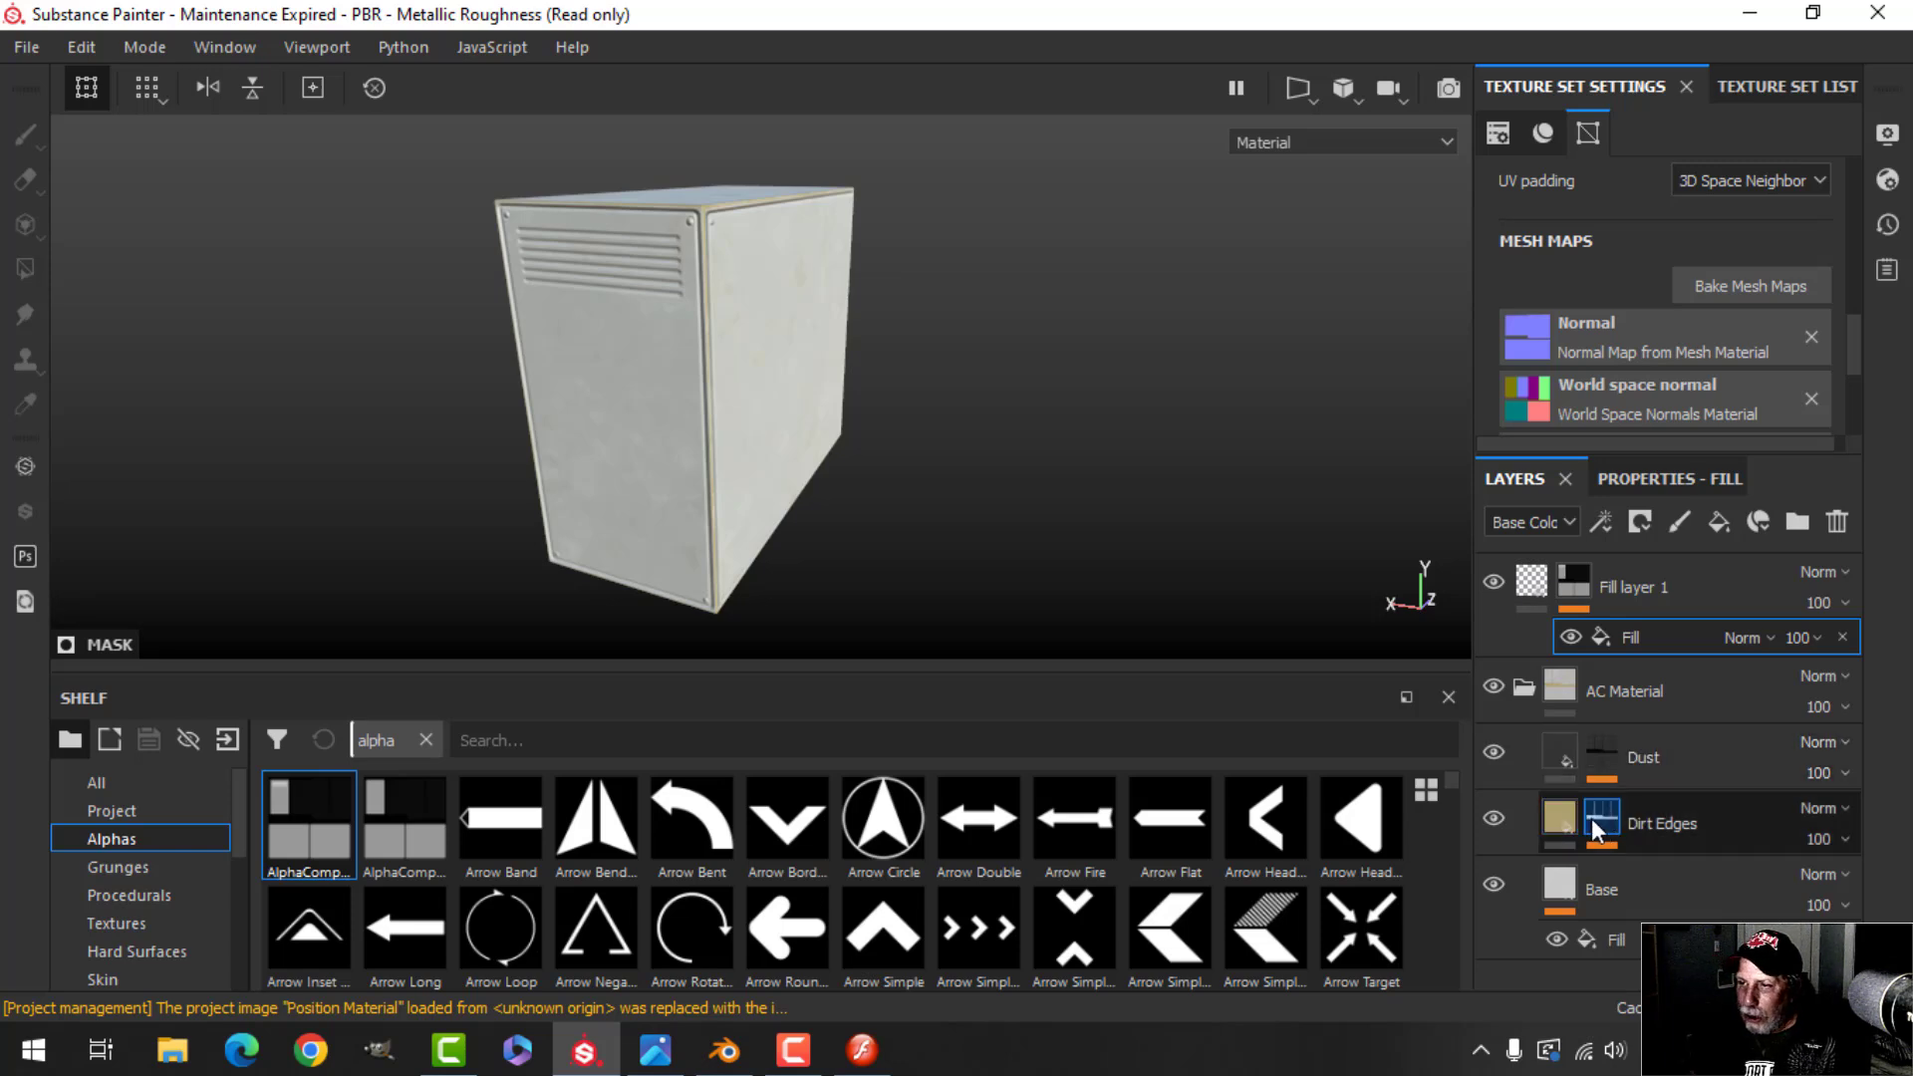
scroll(768, 289, "up", 3)
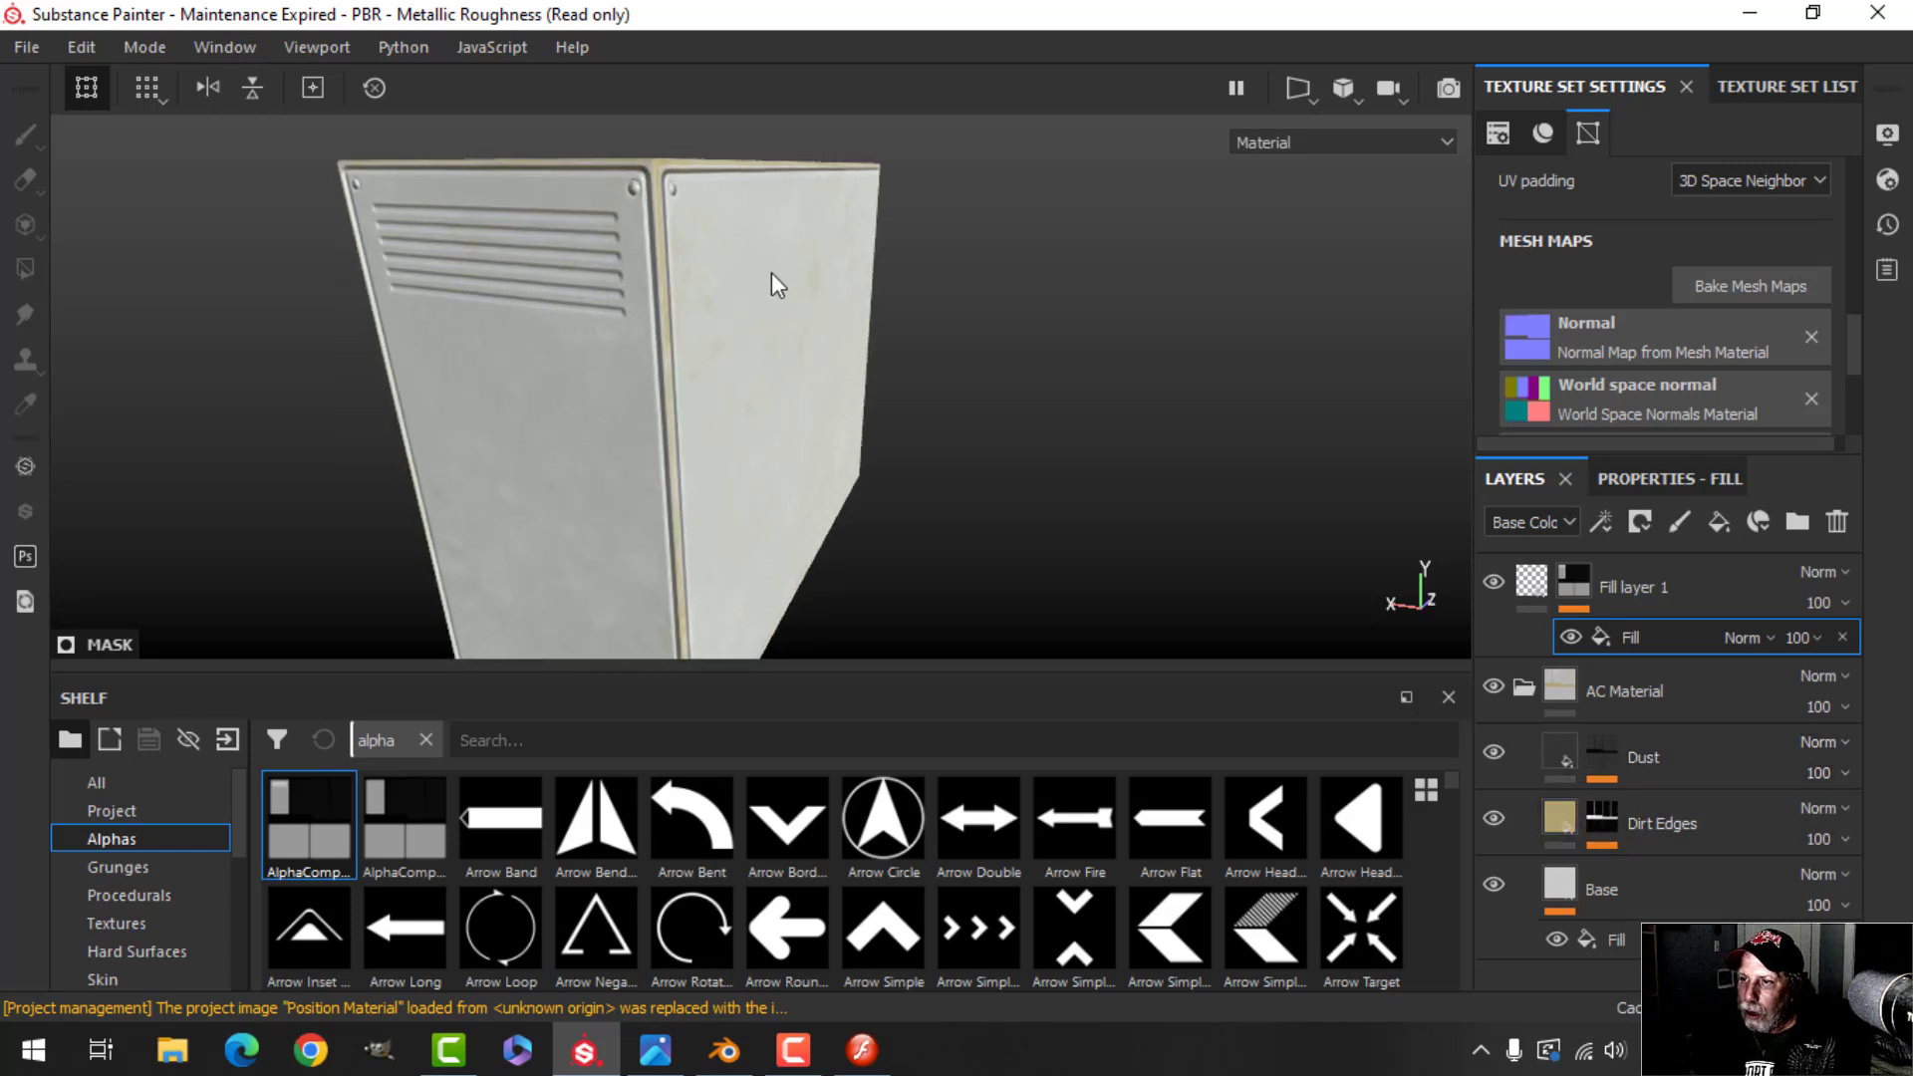
left_click_drag(773, 286, 897, 419, "alt")
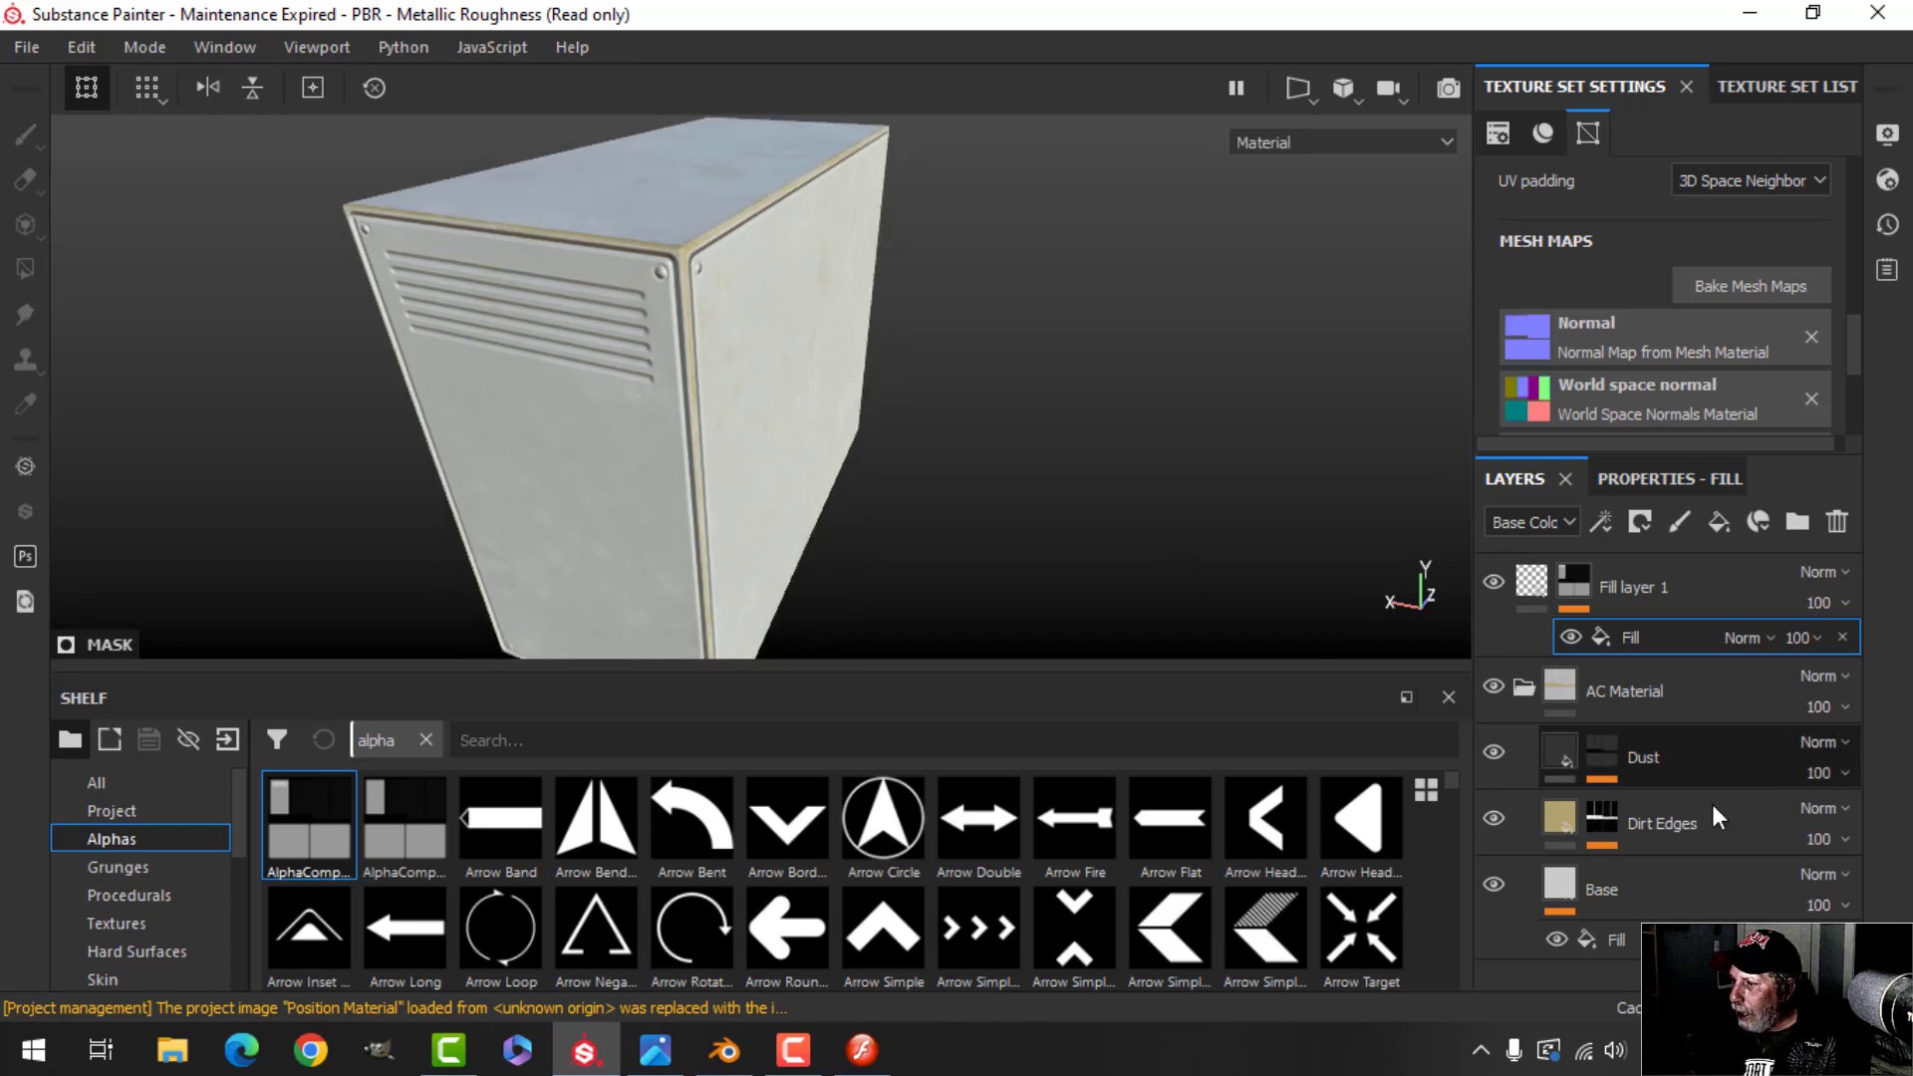
left_click(1601, 823)
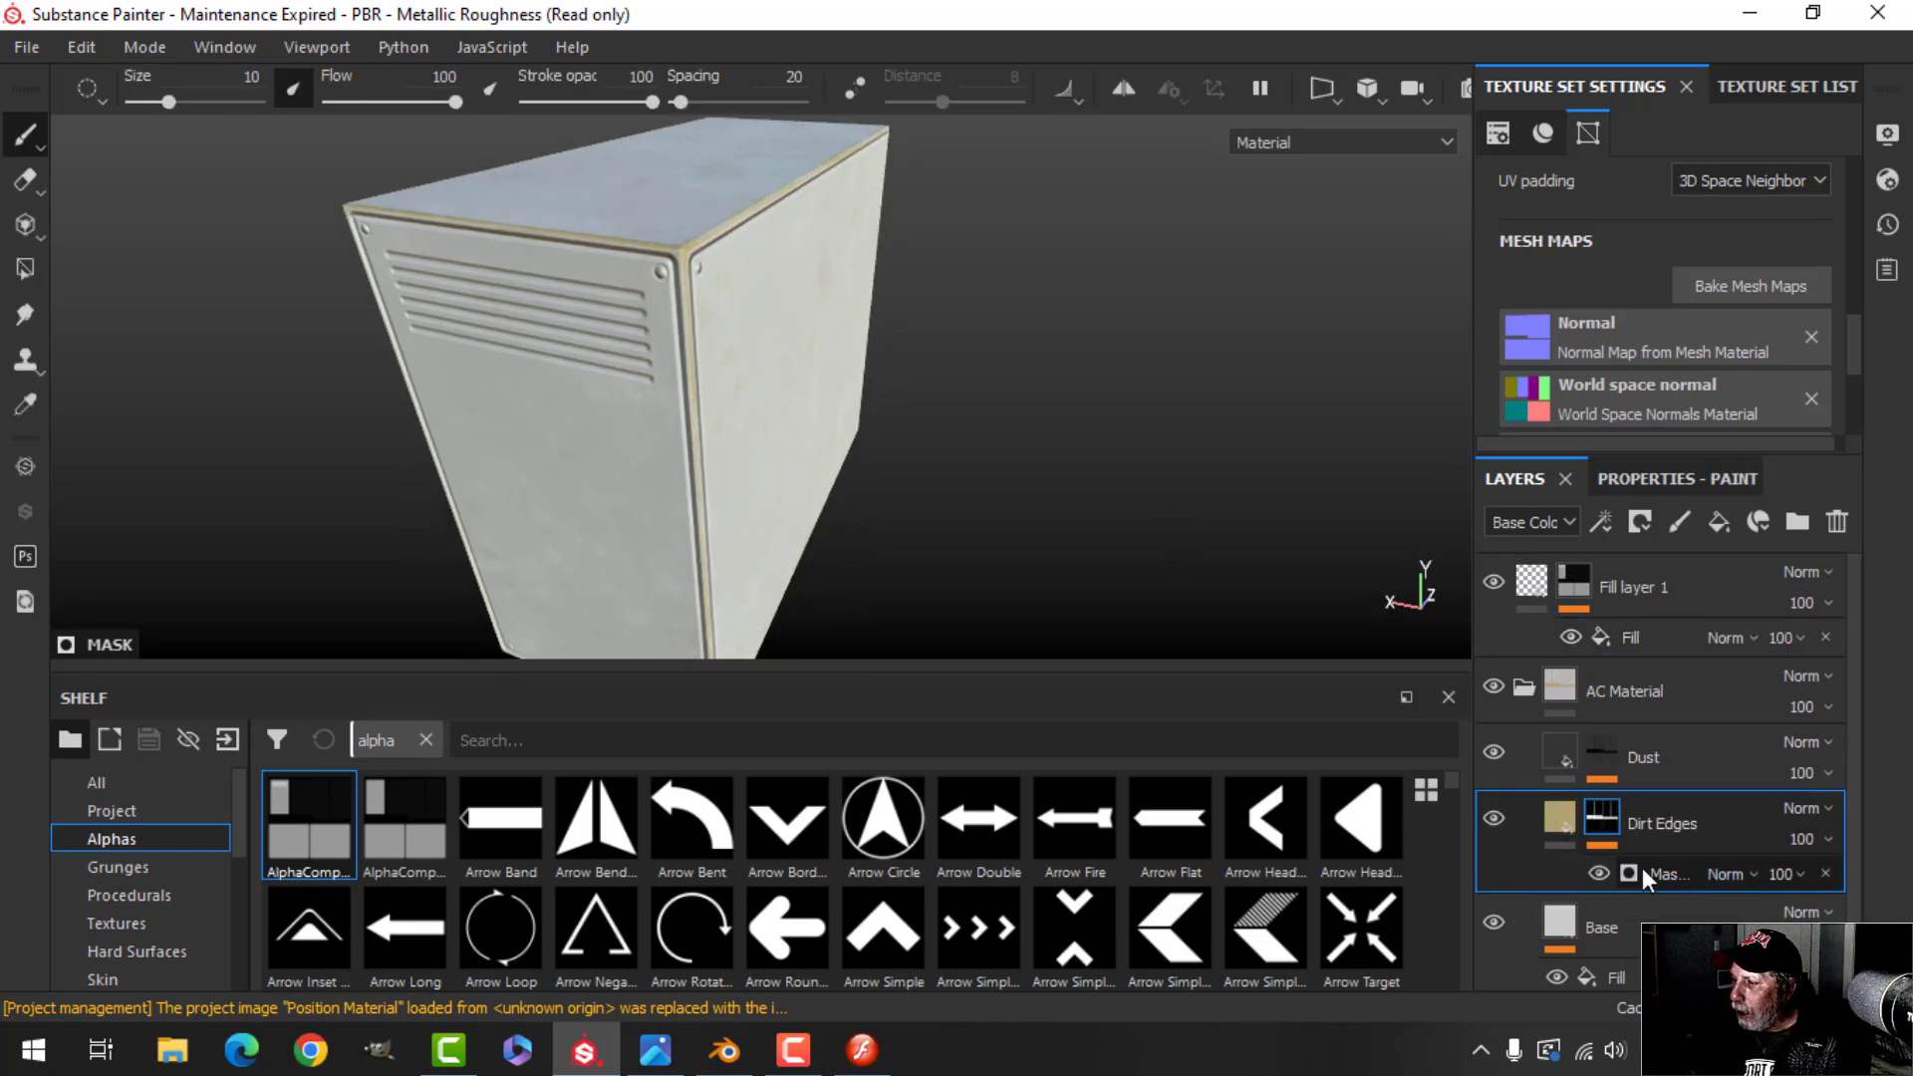
Rename Fill layer 1 as alpha
left_click(1540, 584)
double_click(1622, 583)
type("a")
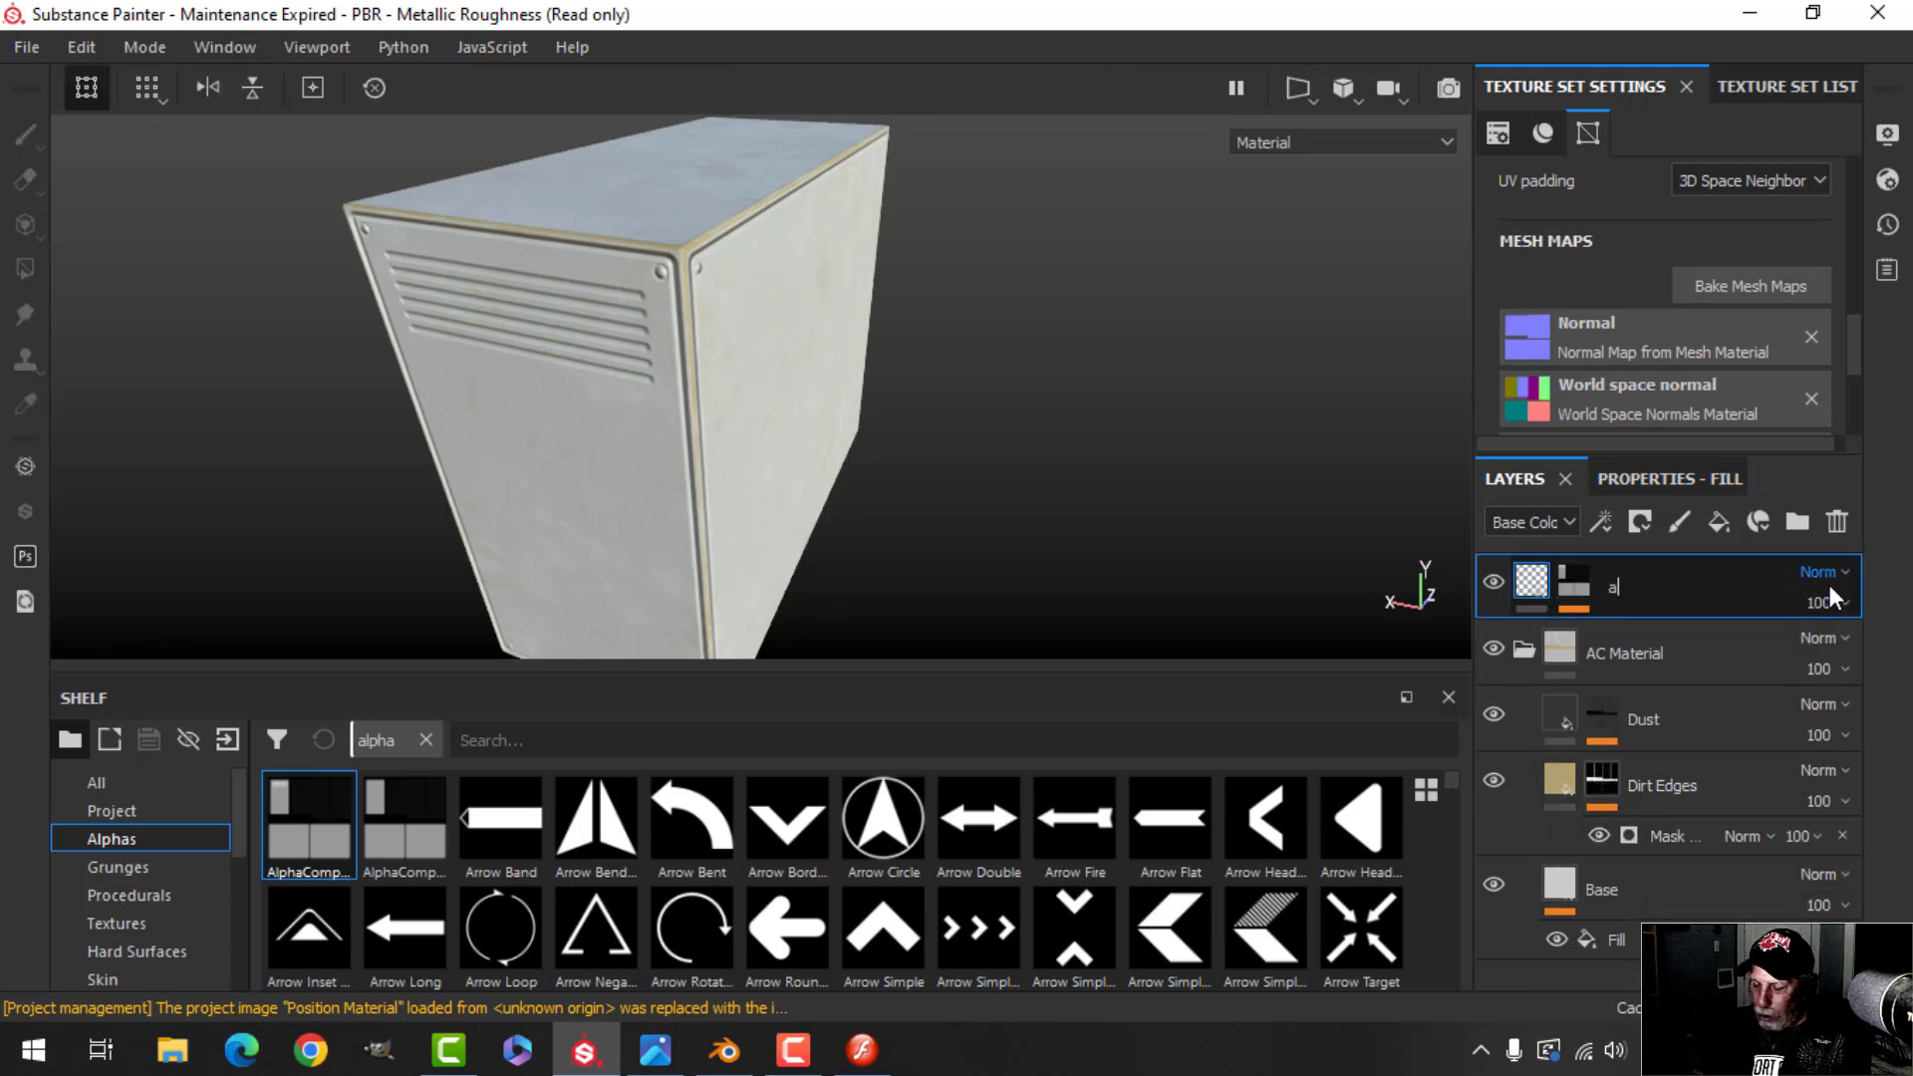
type("lpha")
key("Return")
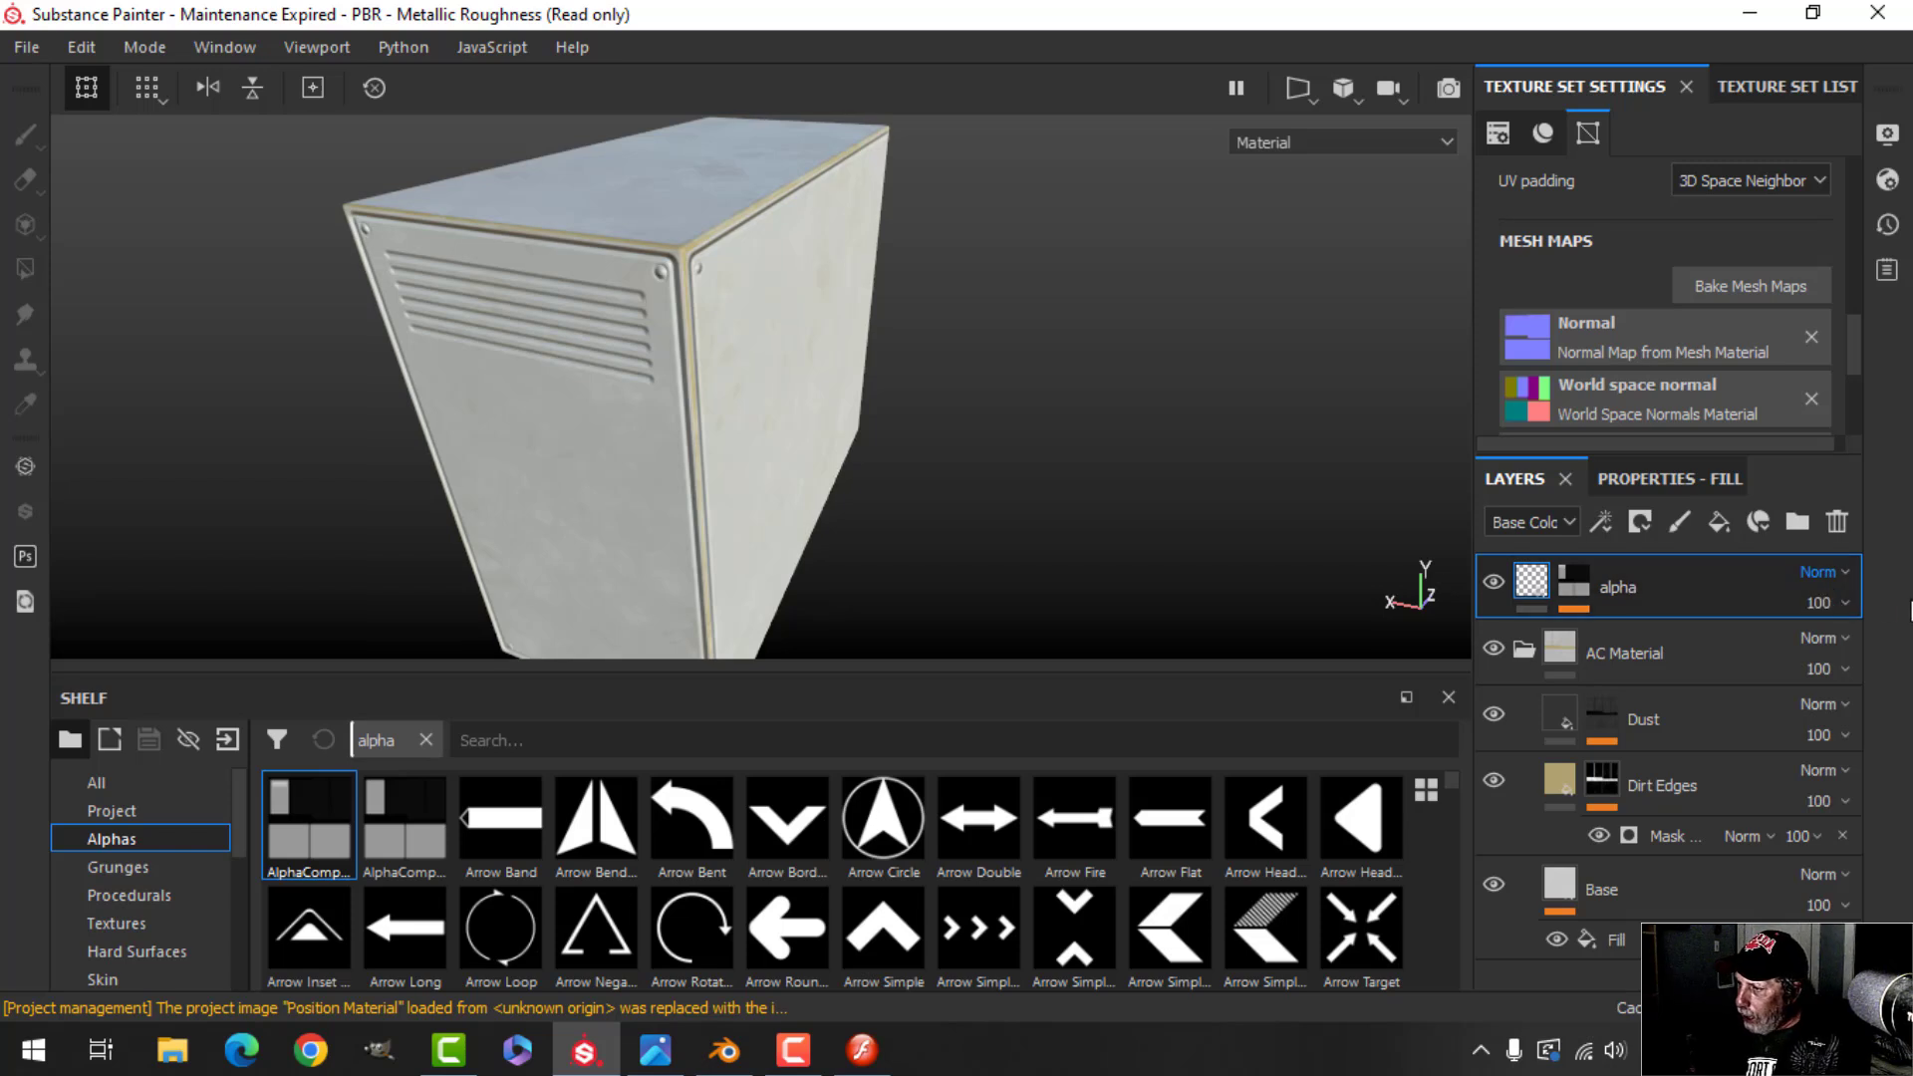
Add an anchor point named "alpha mask" to the mask of the alpha layer
left_click(1576, 609)
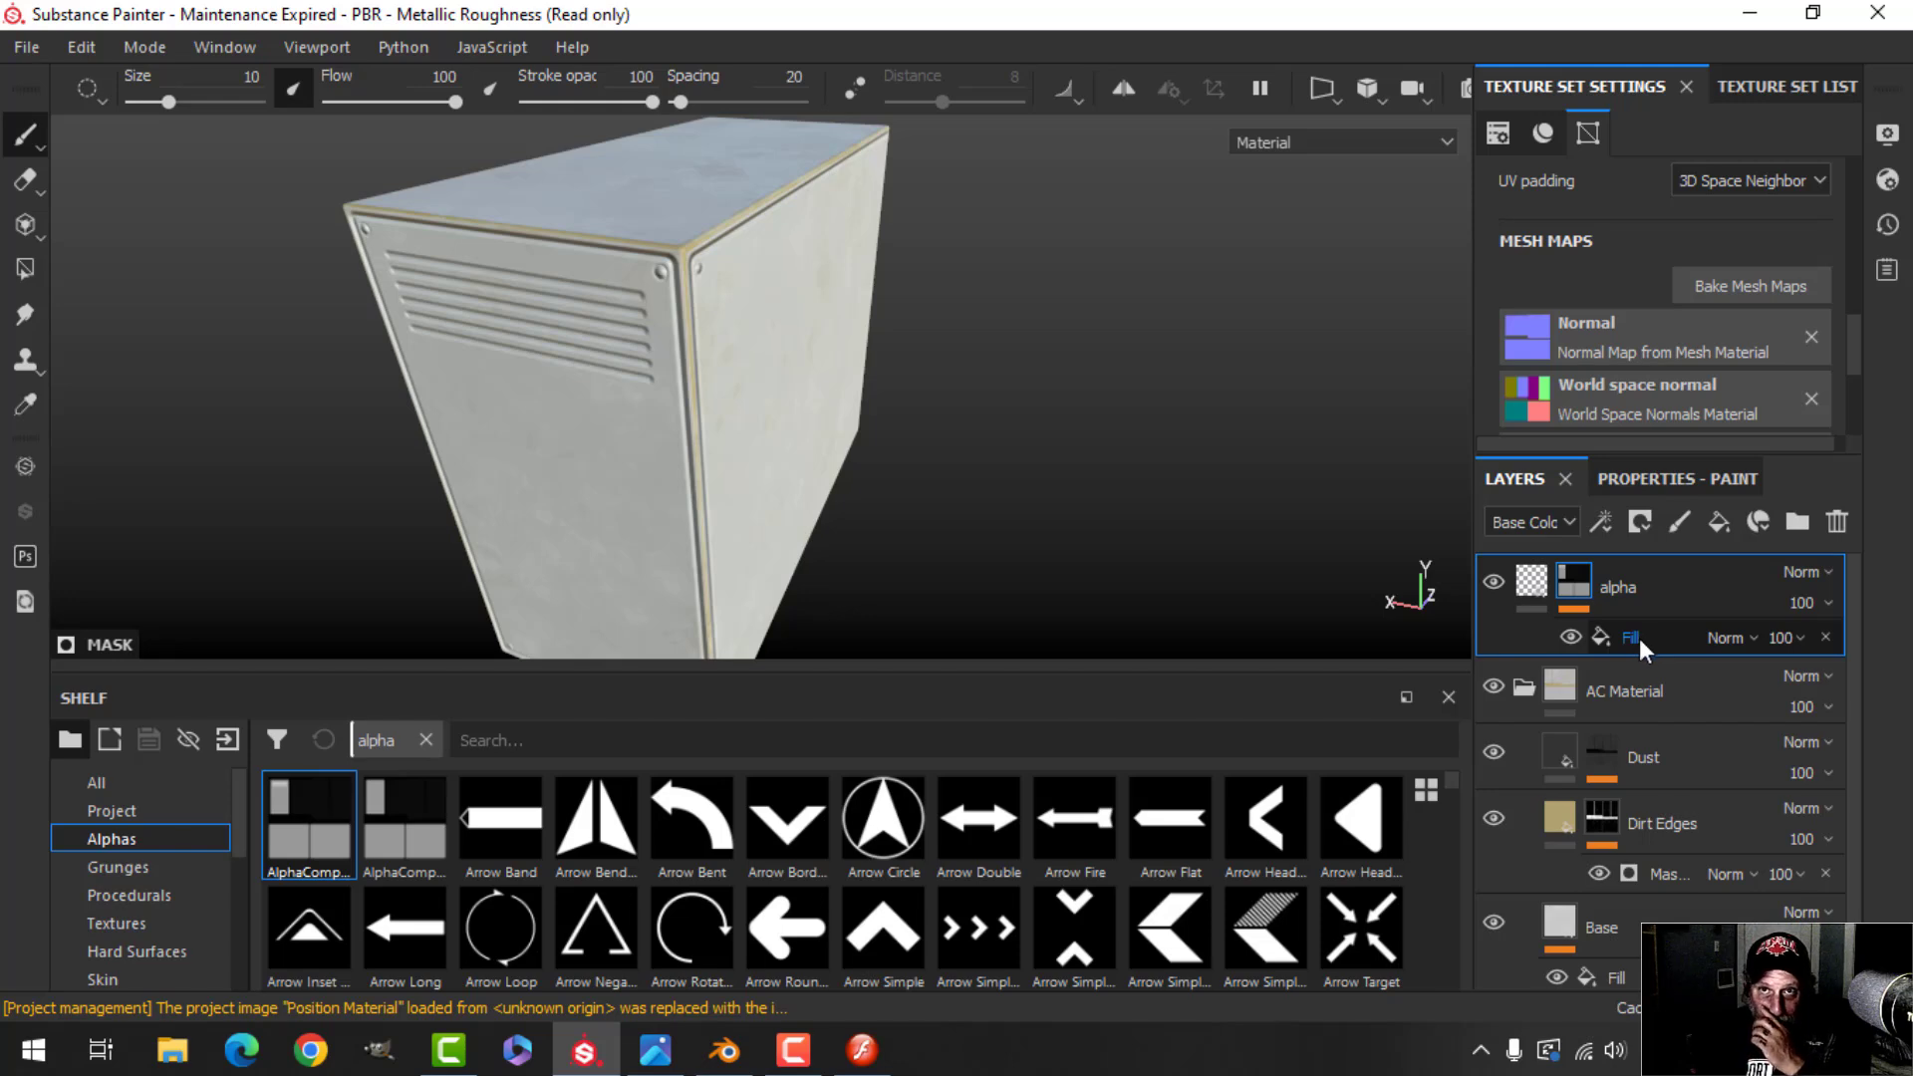
left_click(1601, 521)
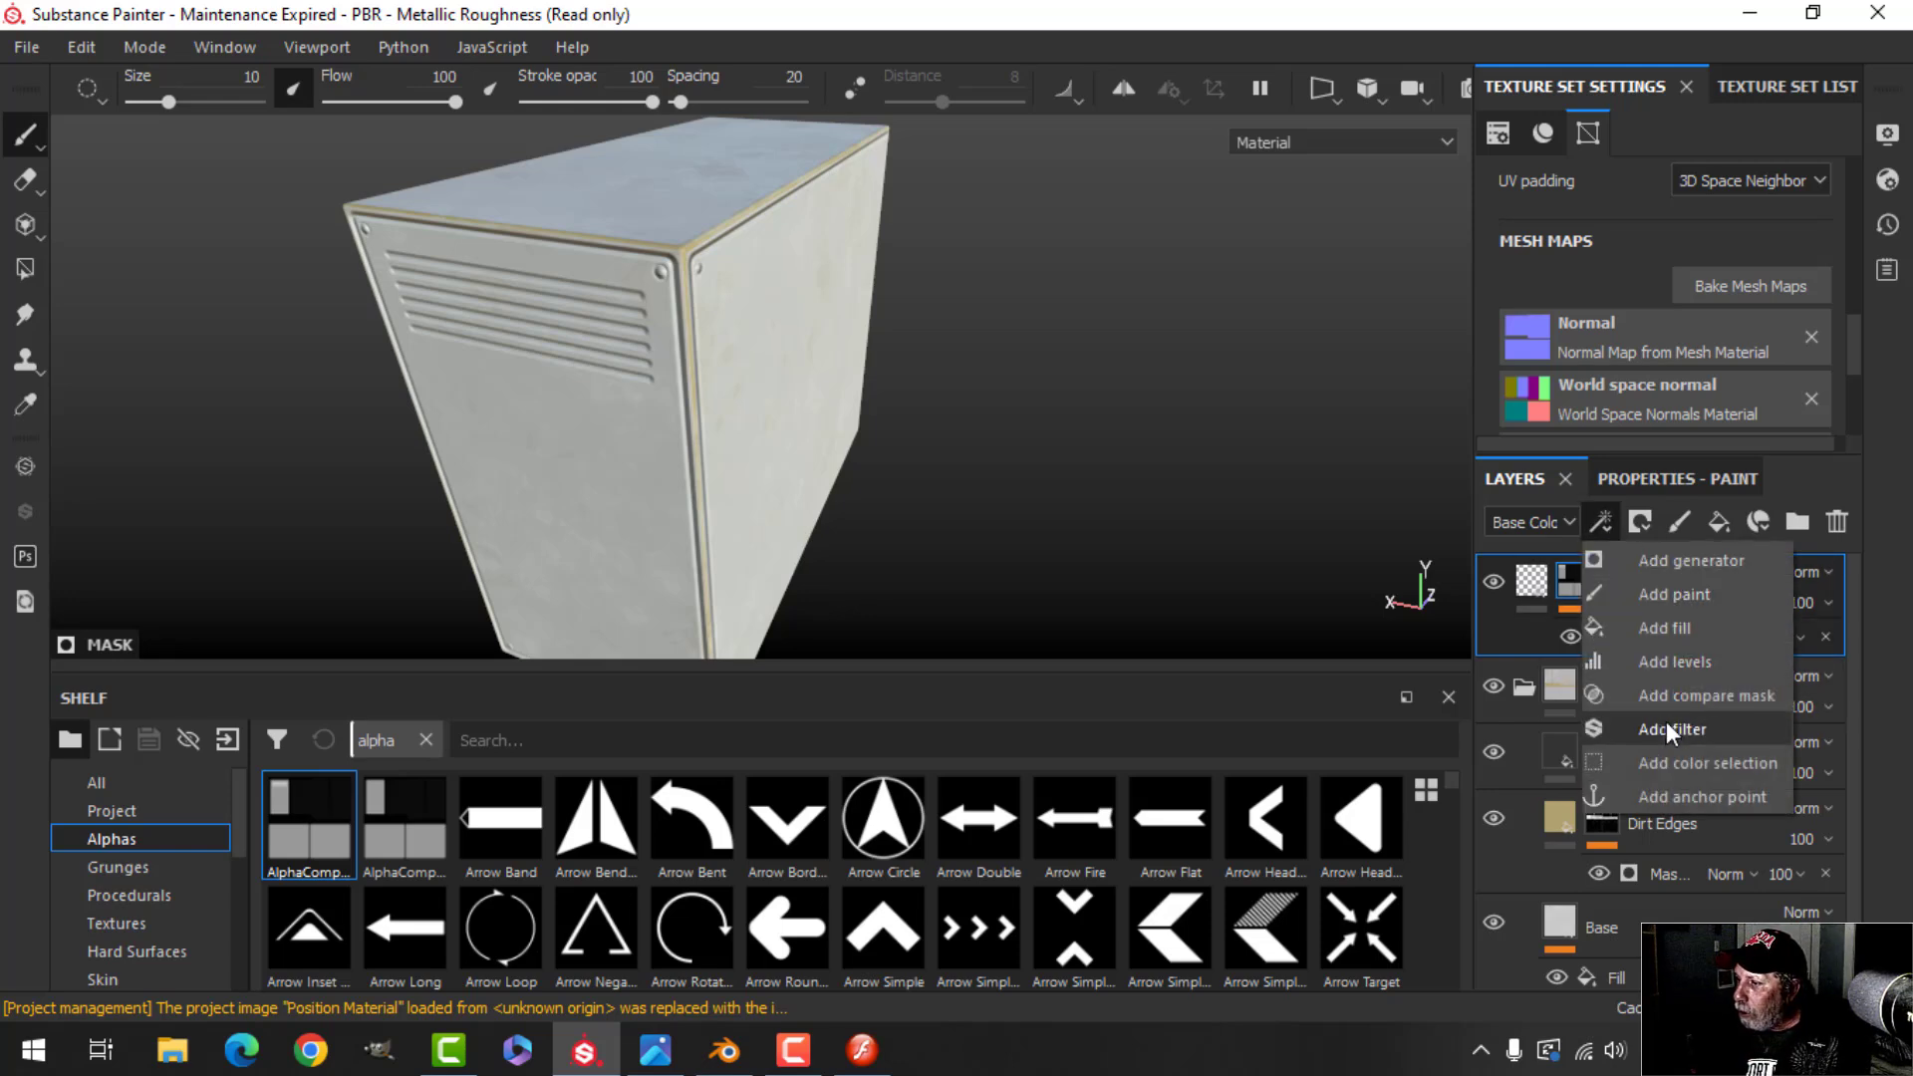
left_click(1684, 797)
type("alpha mask")
key("Return")
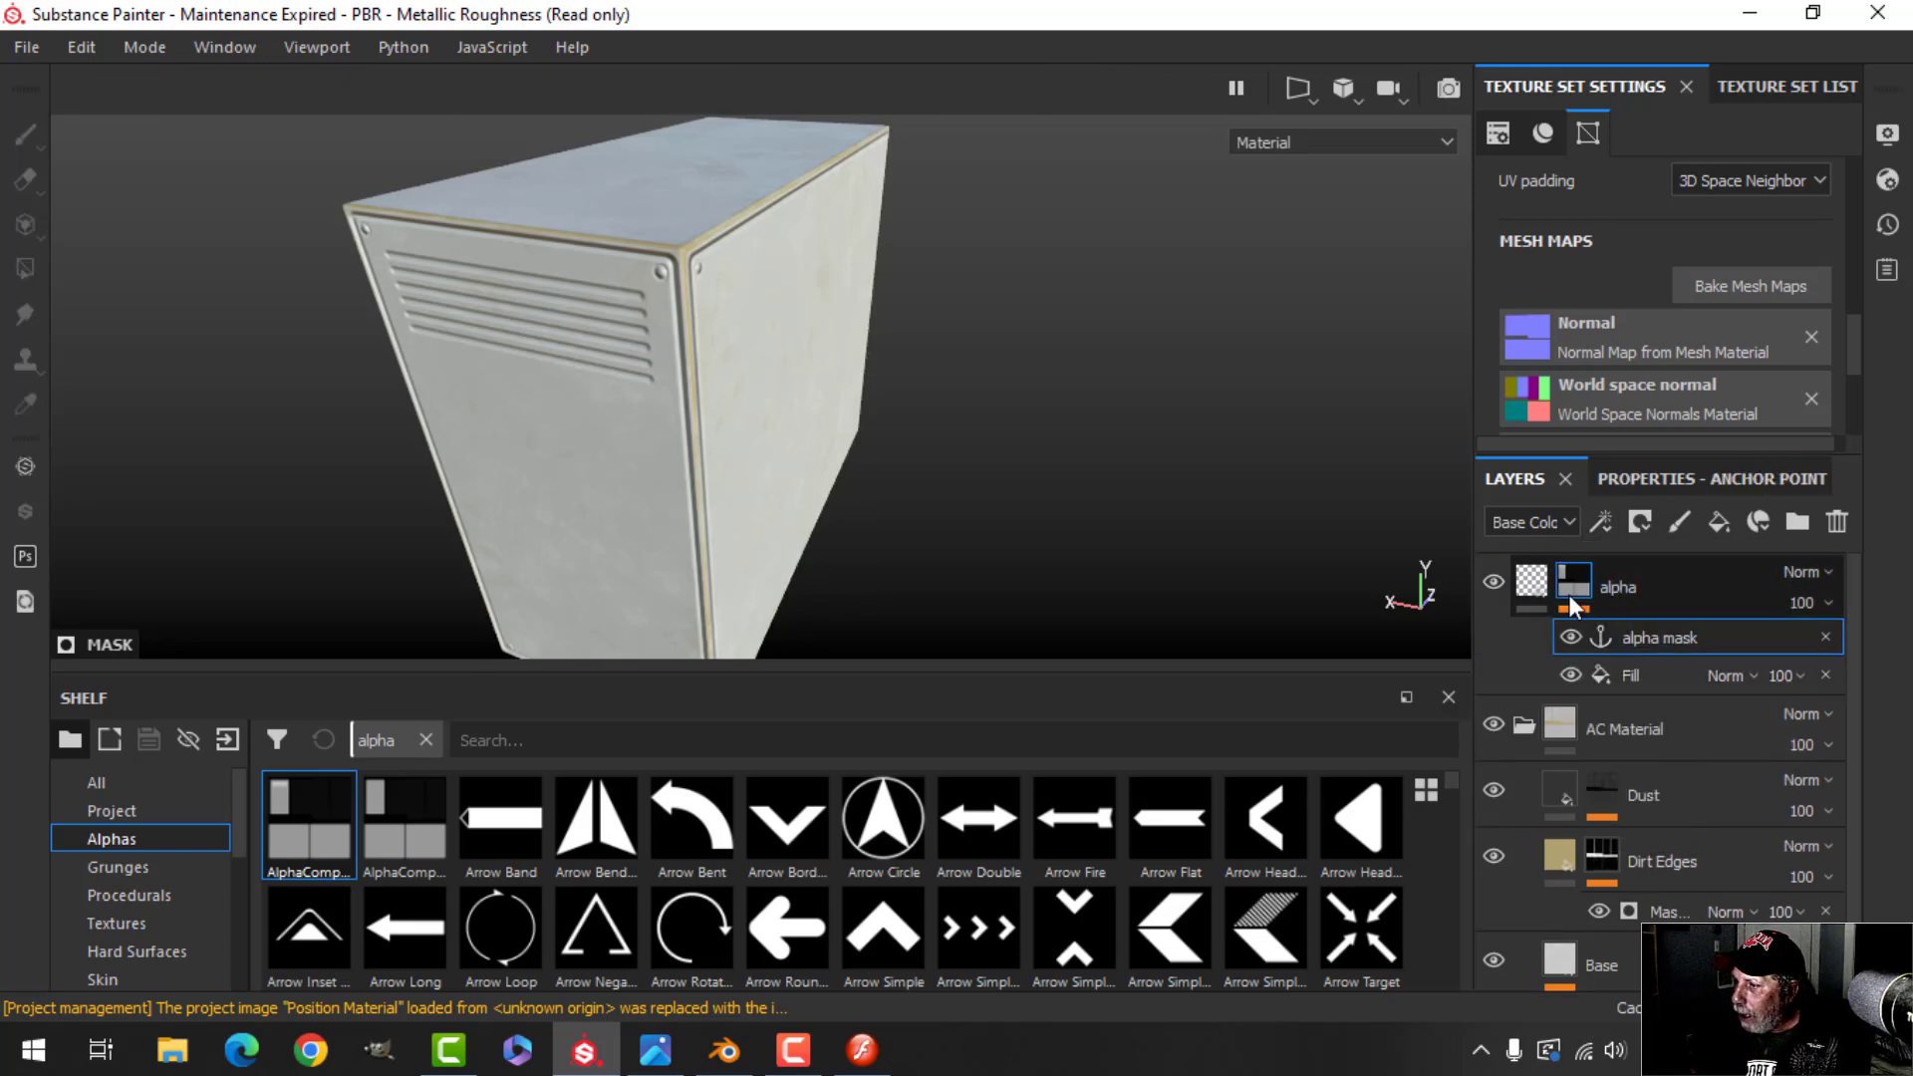
Move the alpha layer into the AC Material folder, between Dirt Edges and Base, and select its mask
left_click(1531, 581)
left_click_drag(1525, 580, 1576, 841)
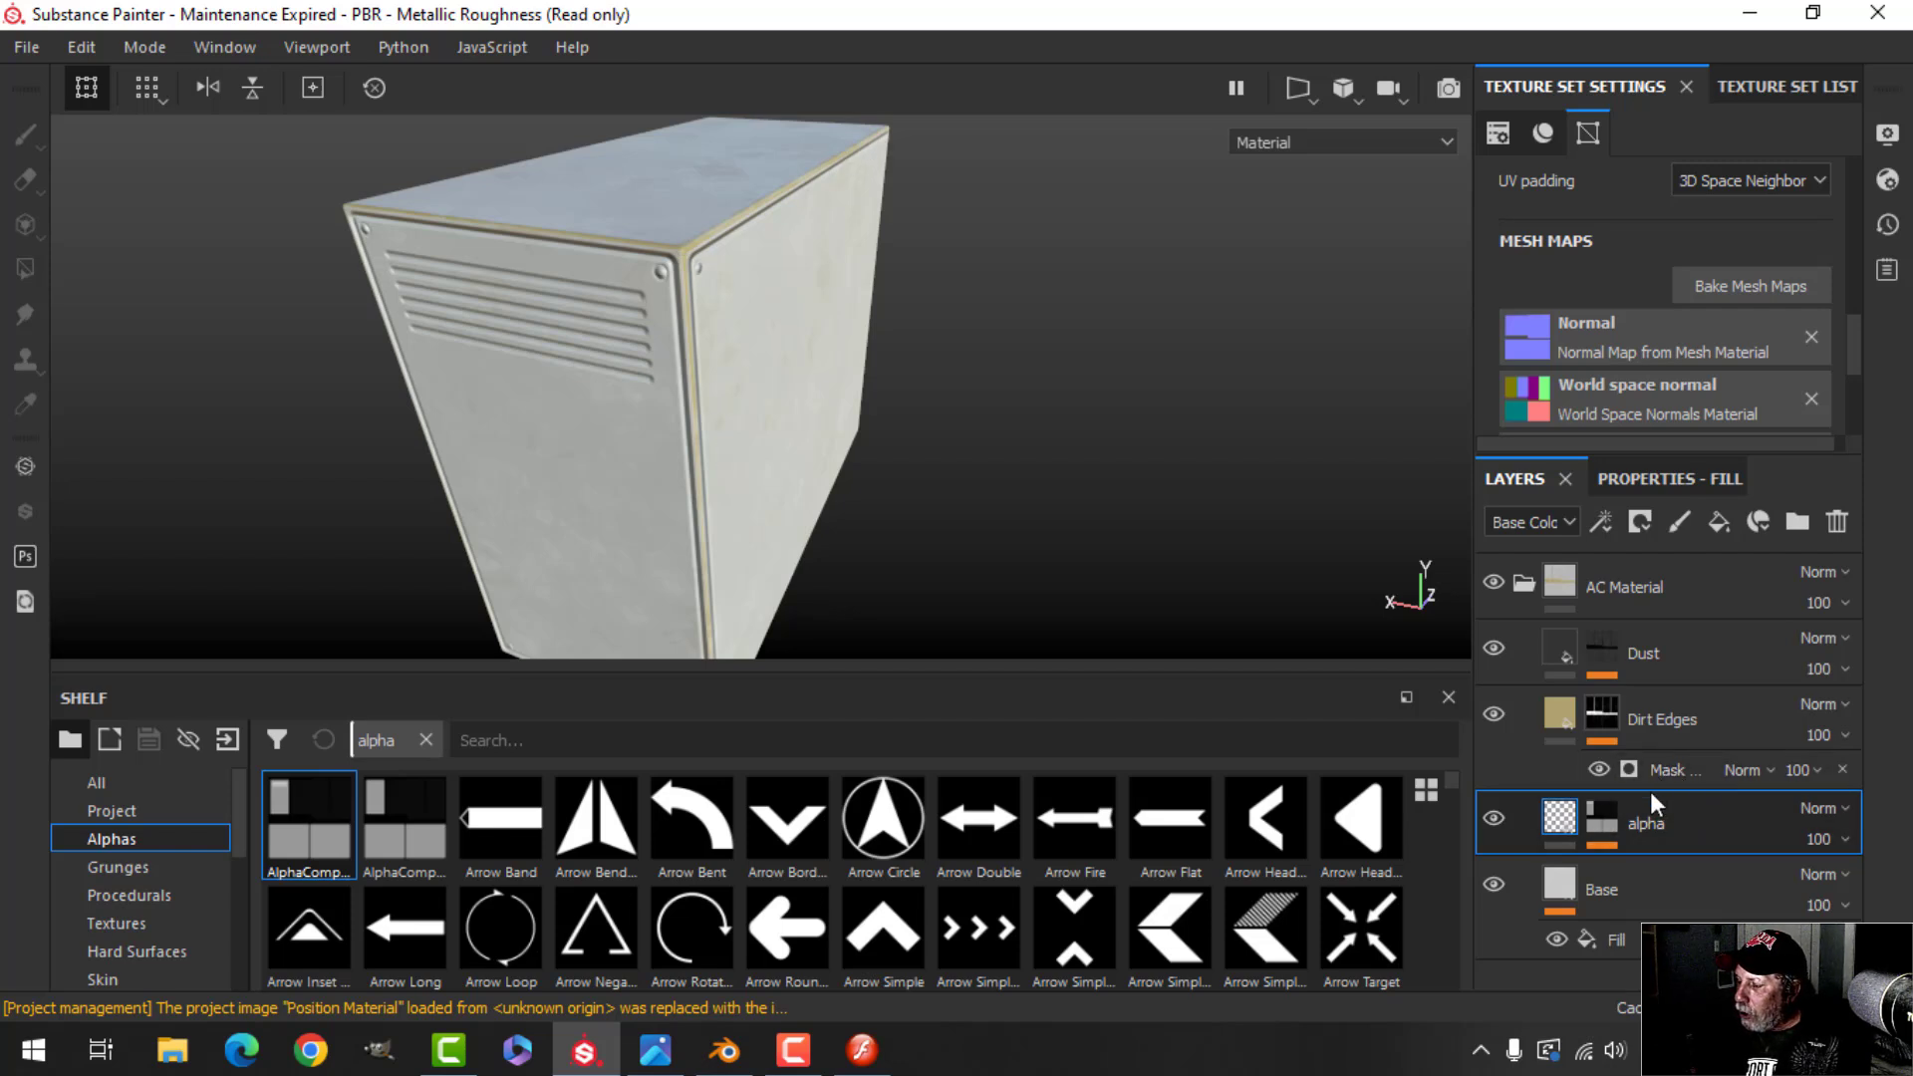
left_click(1598, 815)
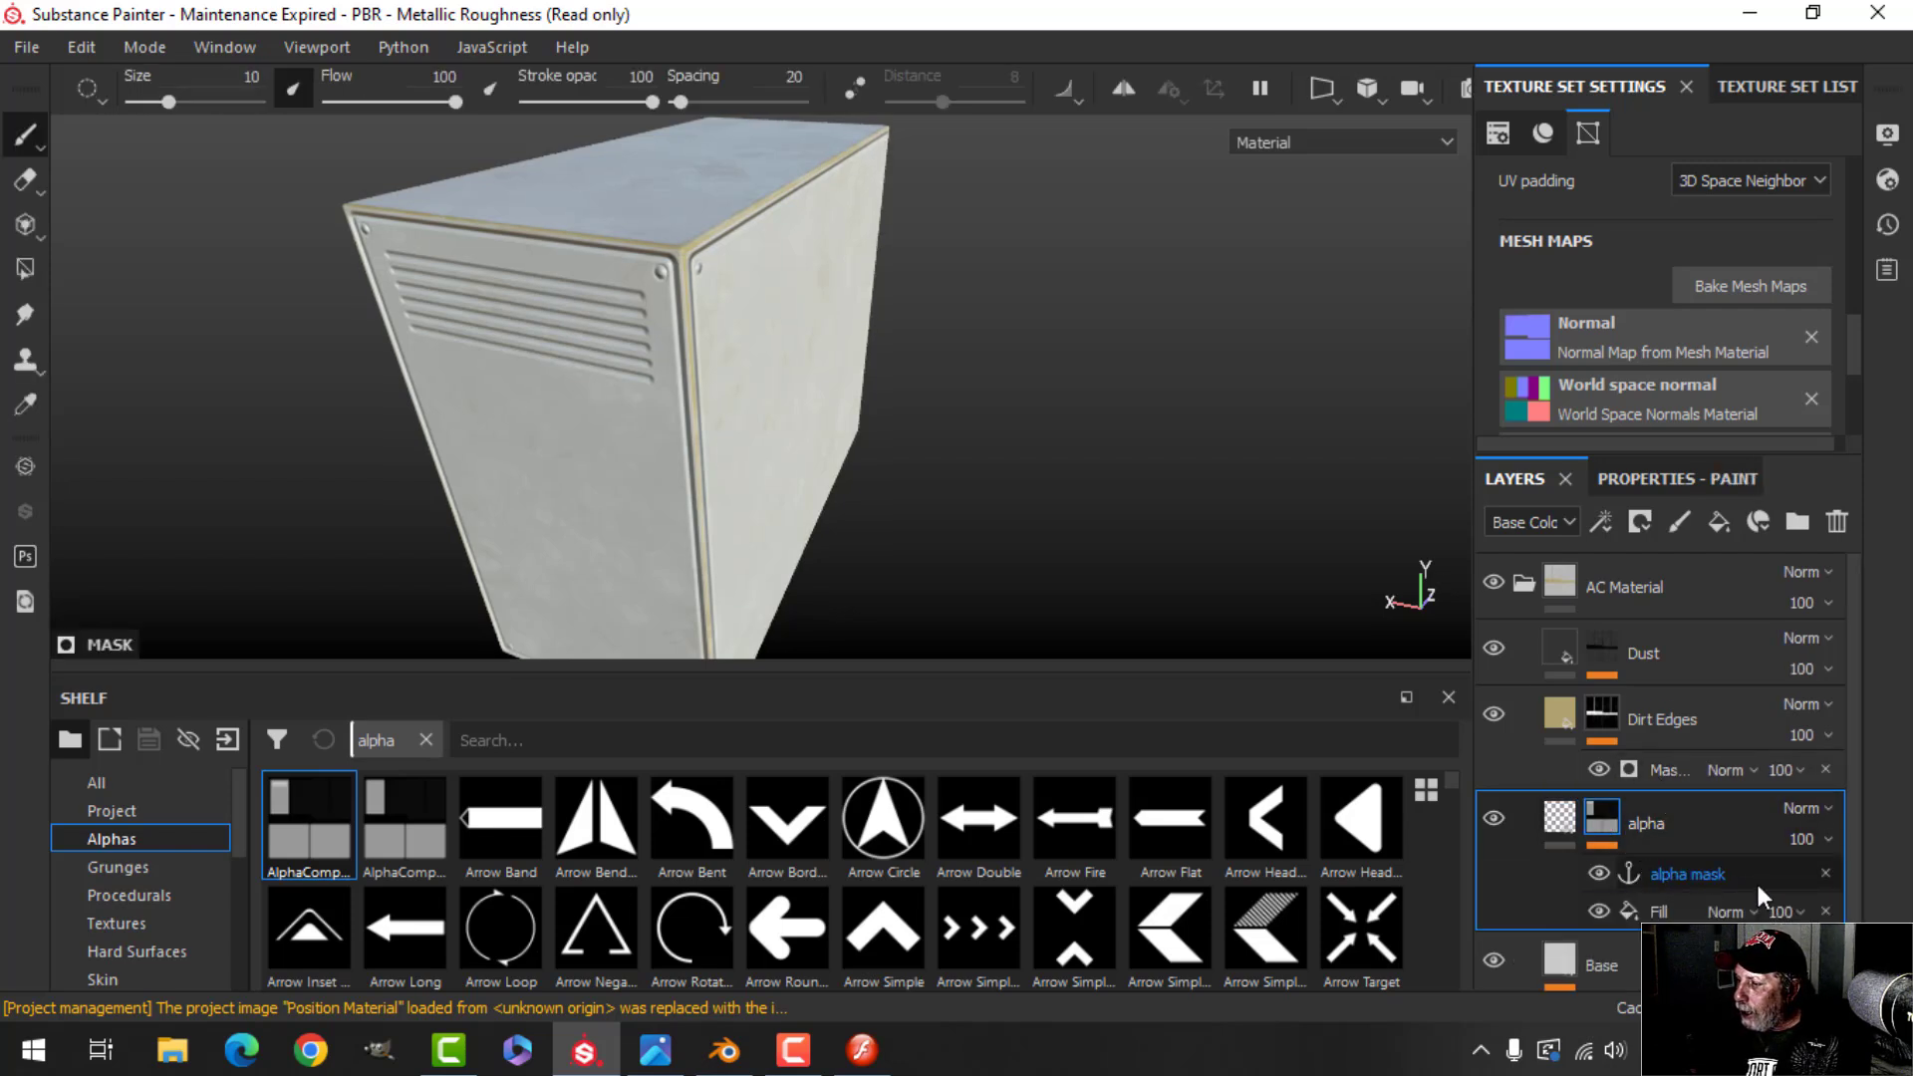
Expand the Micro Details of the Dirt Edges mask generator and assign the alpha mask anchor point to its Micro Height input
left_click(1662, 769)
left_click(1642, 477)
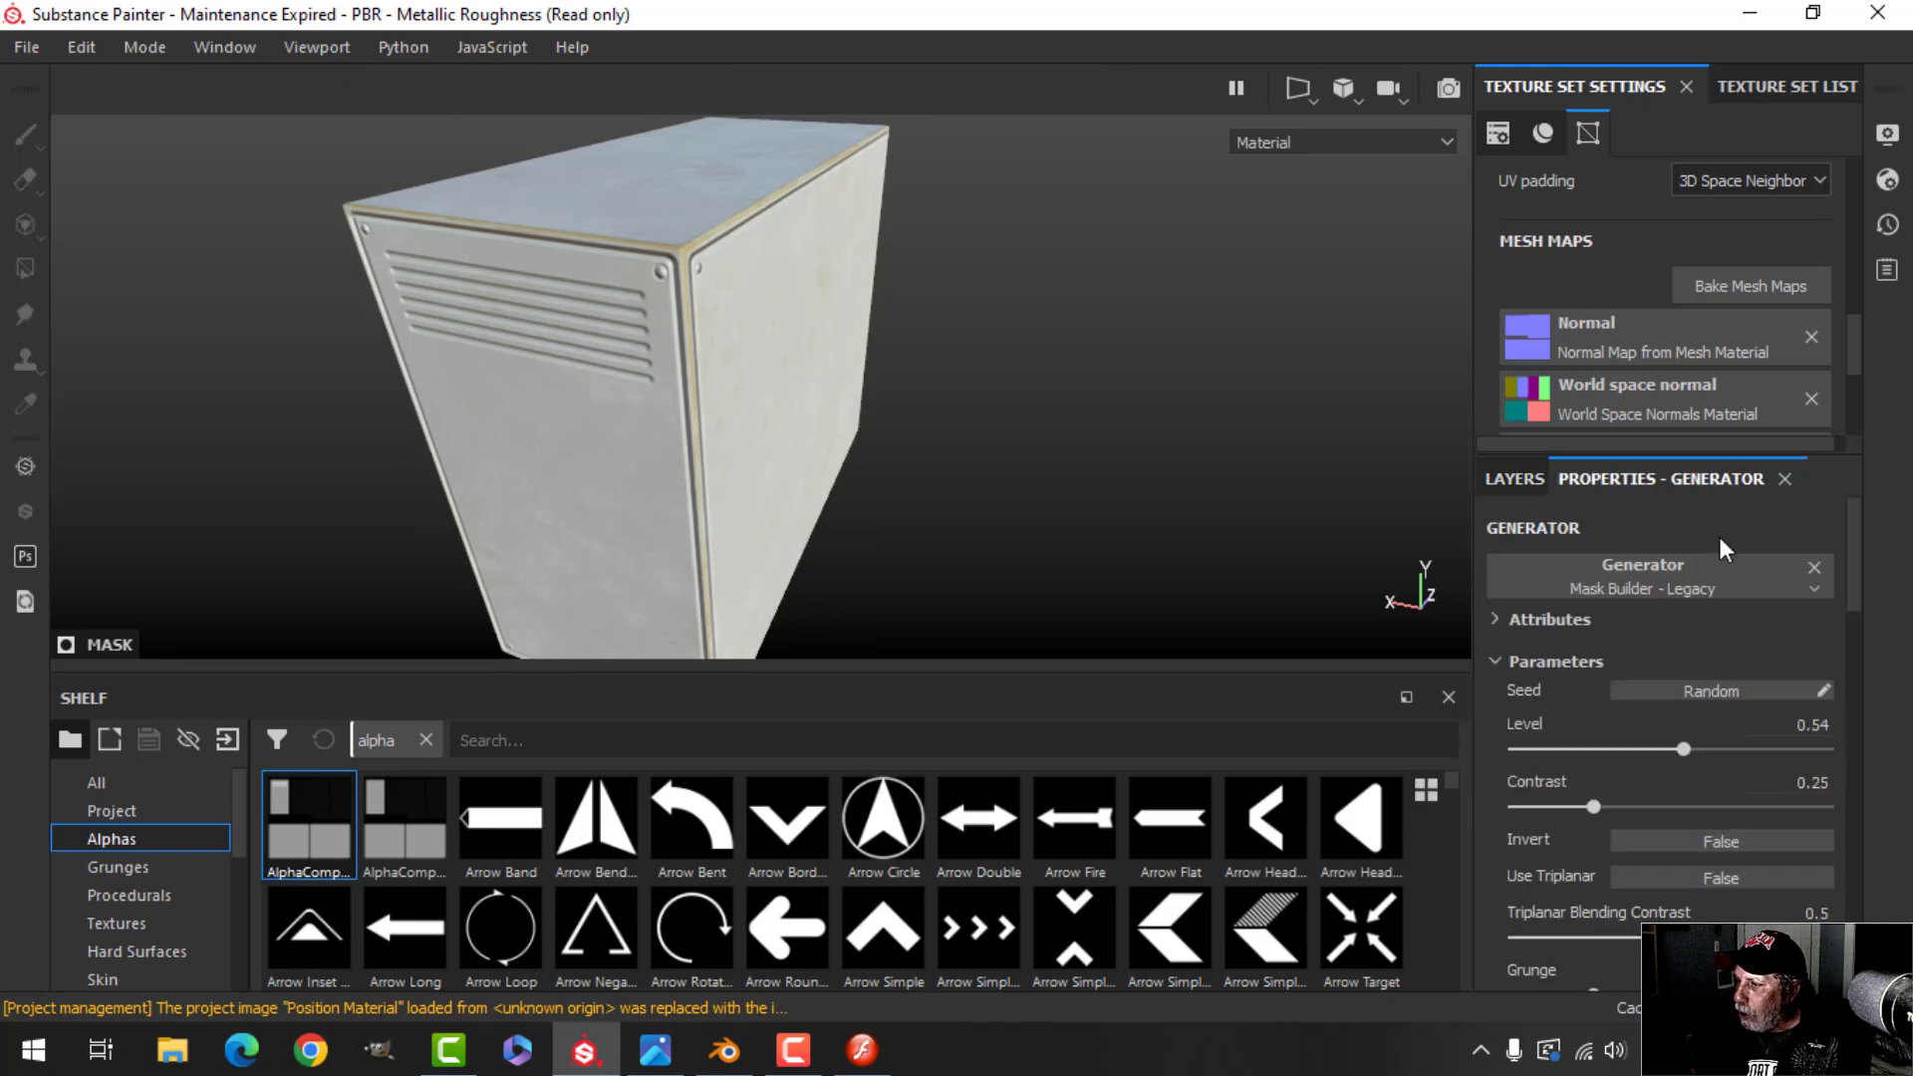
scroll(1670, 846, "down", 5)
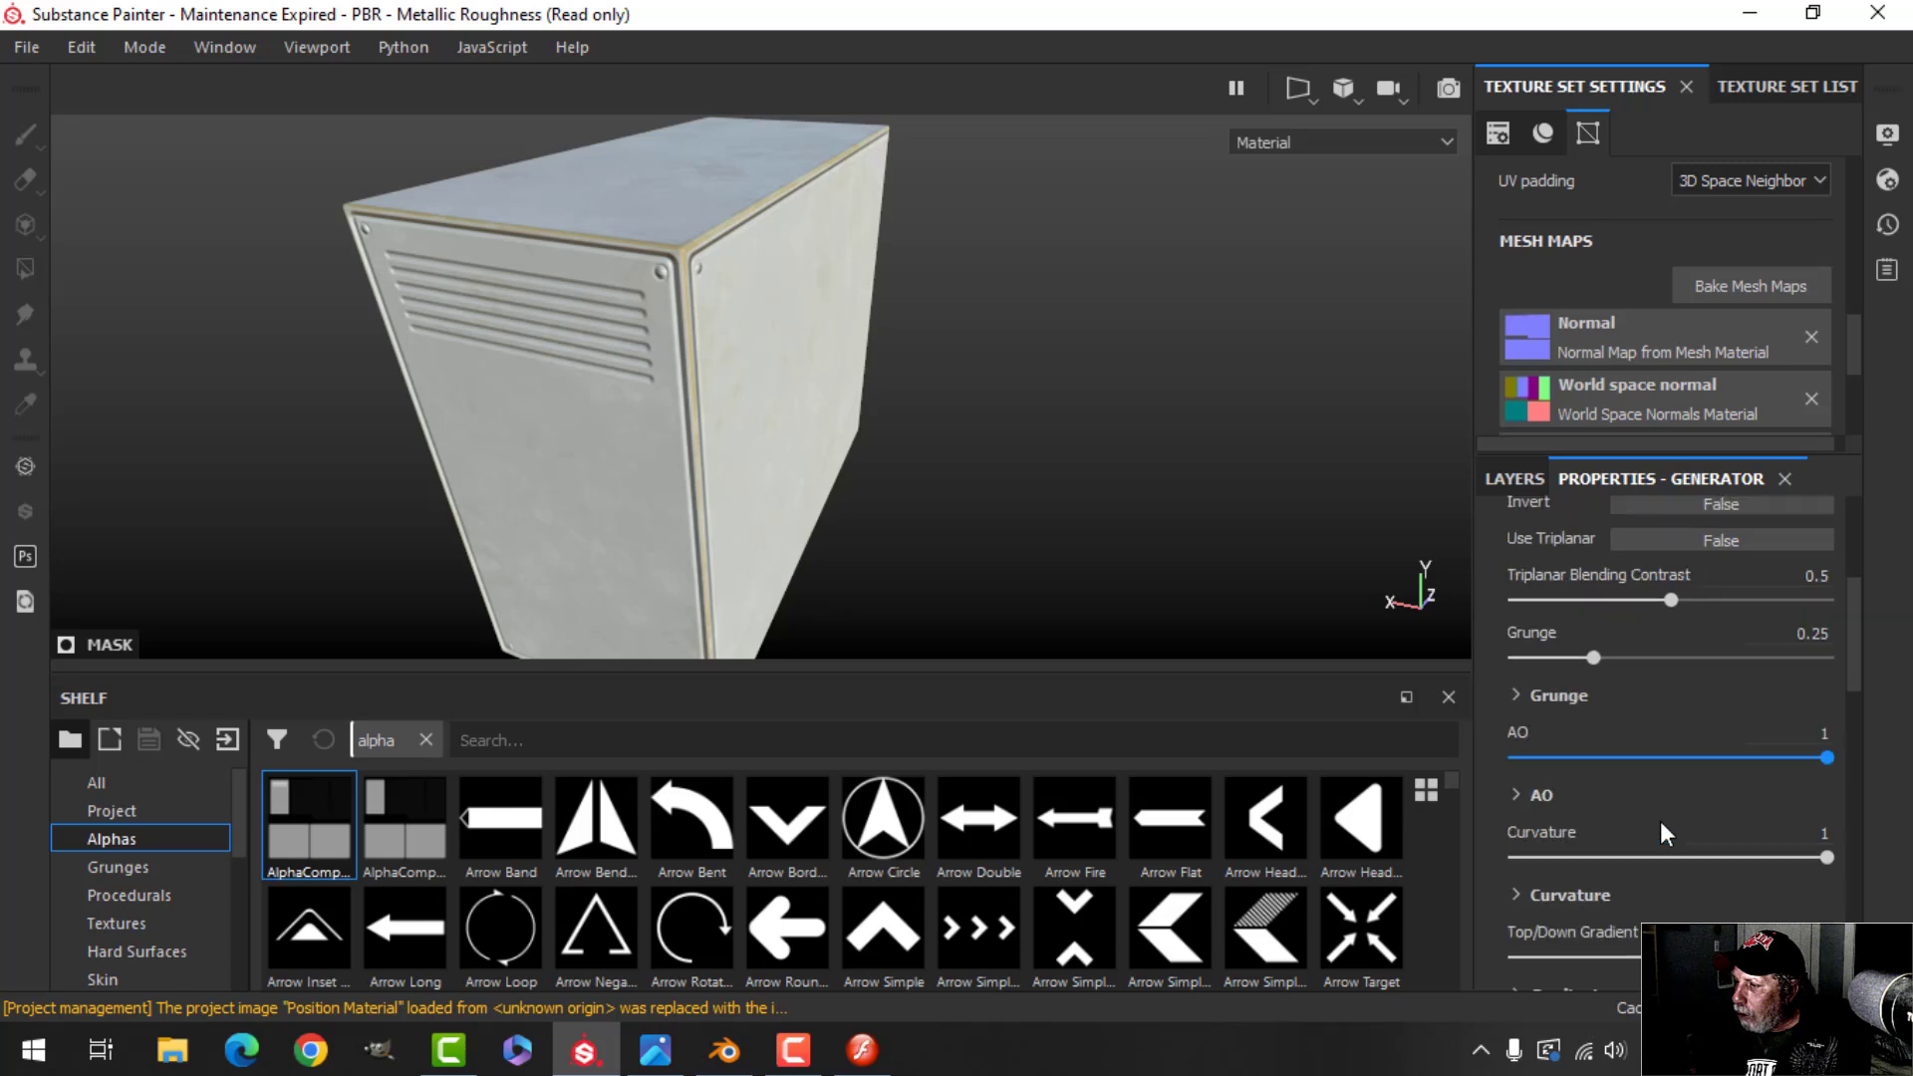
scroll(1660, 821, "down", 5)
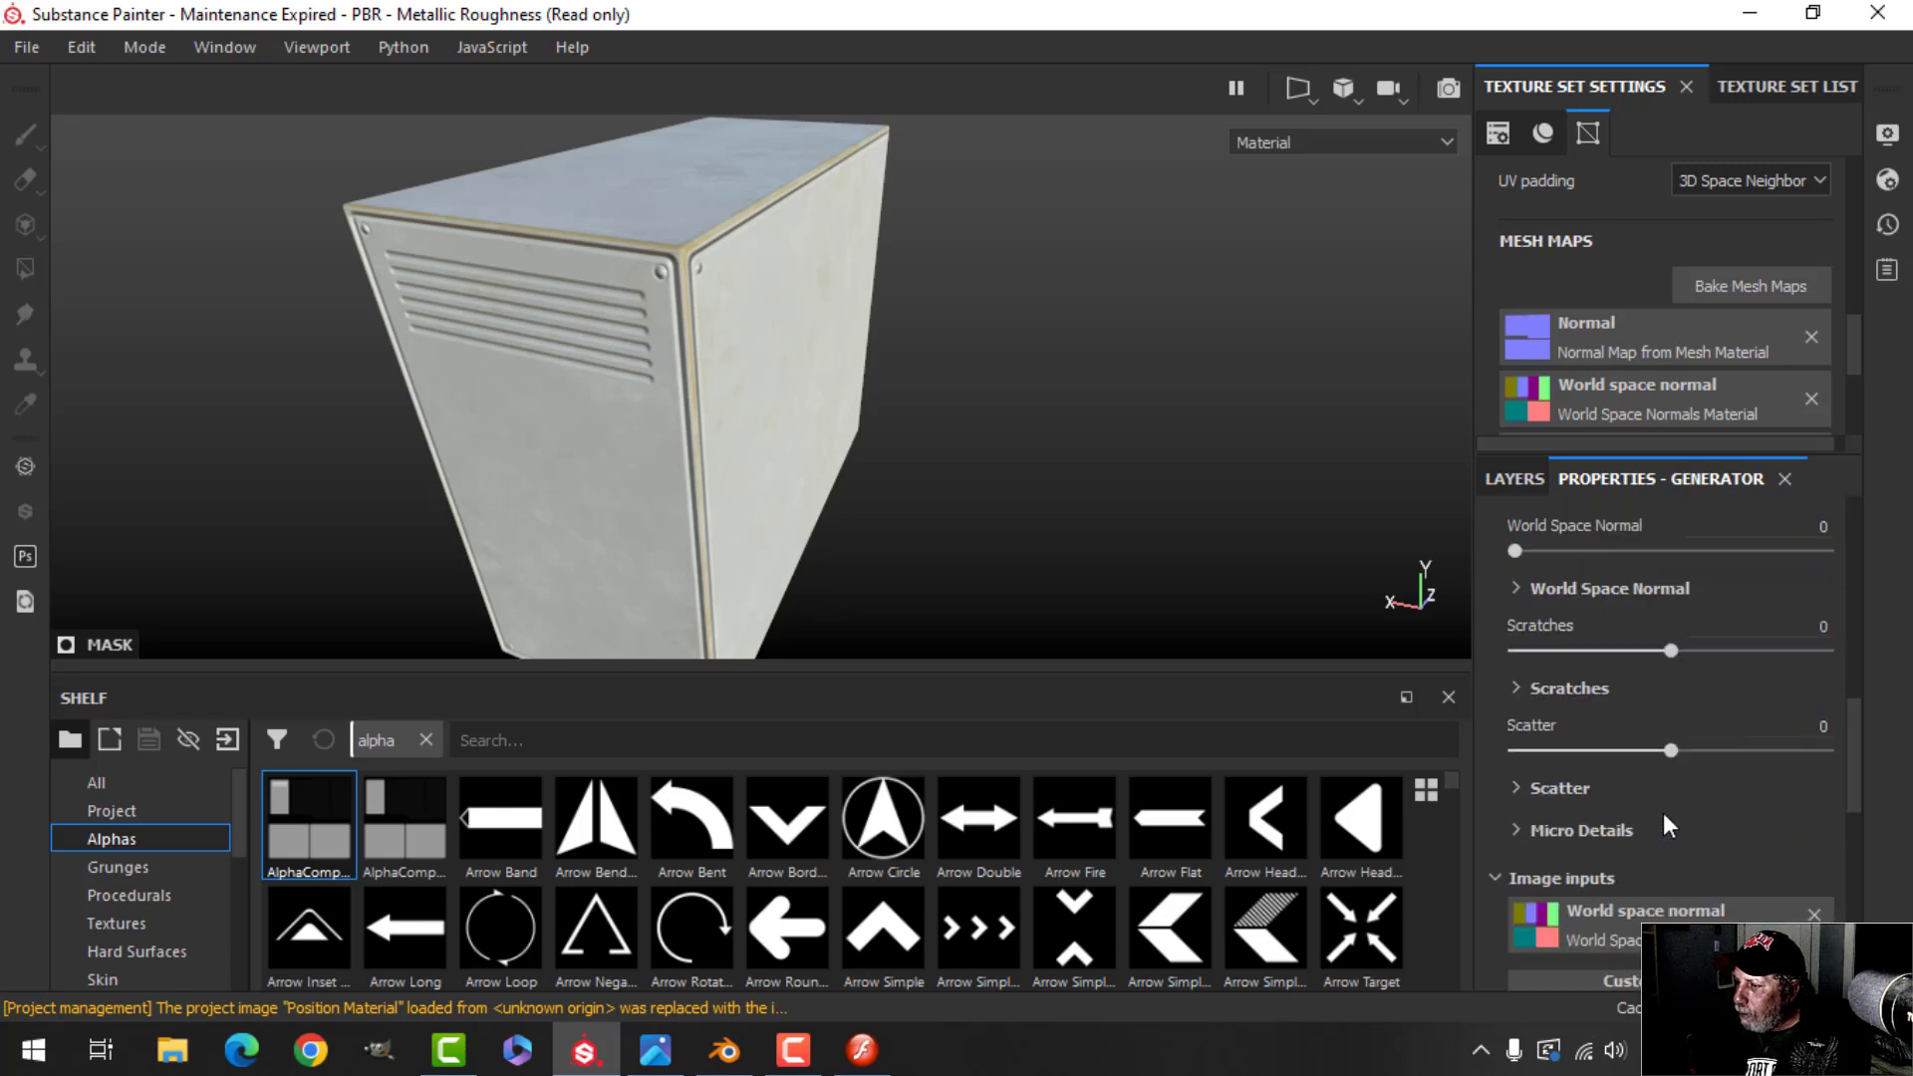
left_click(1520, 830)
scroll(1629, 839, "down", 2)
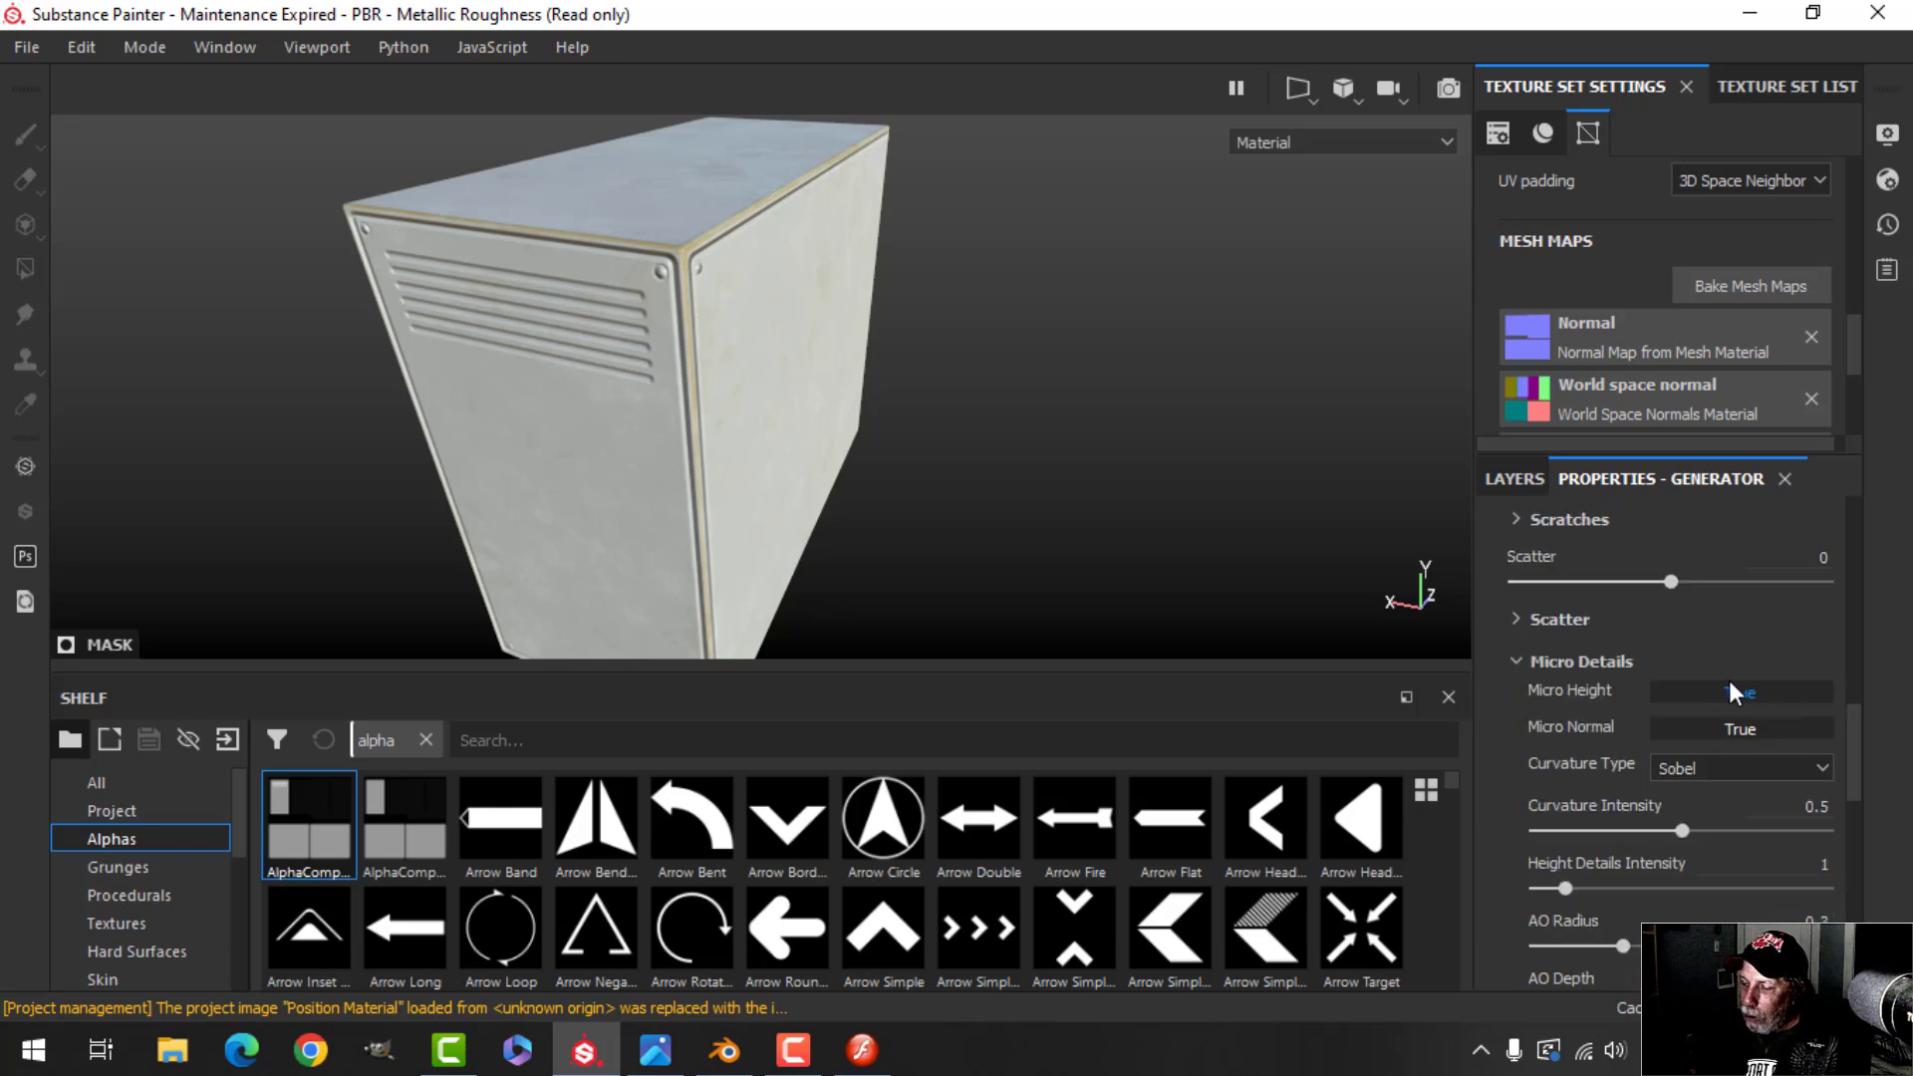
scroll(1730, 687, "down", 1)
scroll(1721, 702, "down", 8)
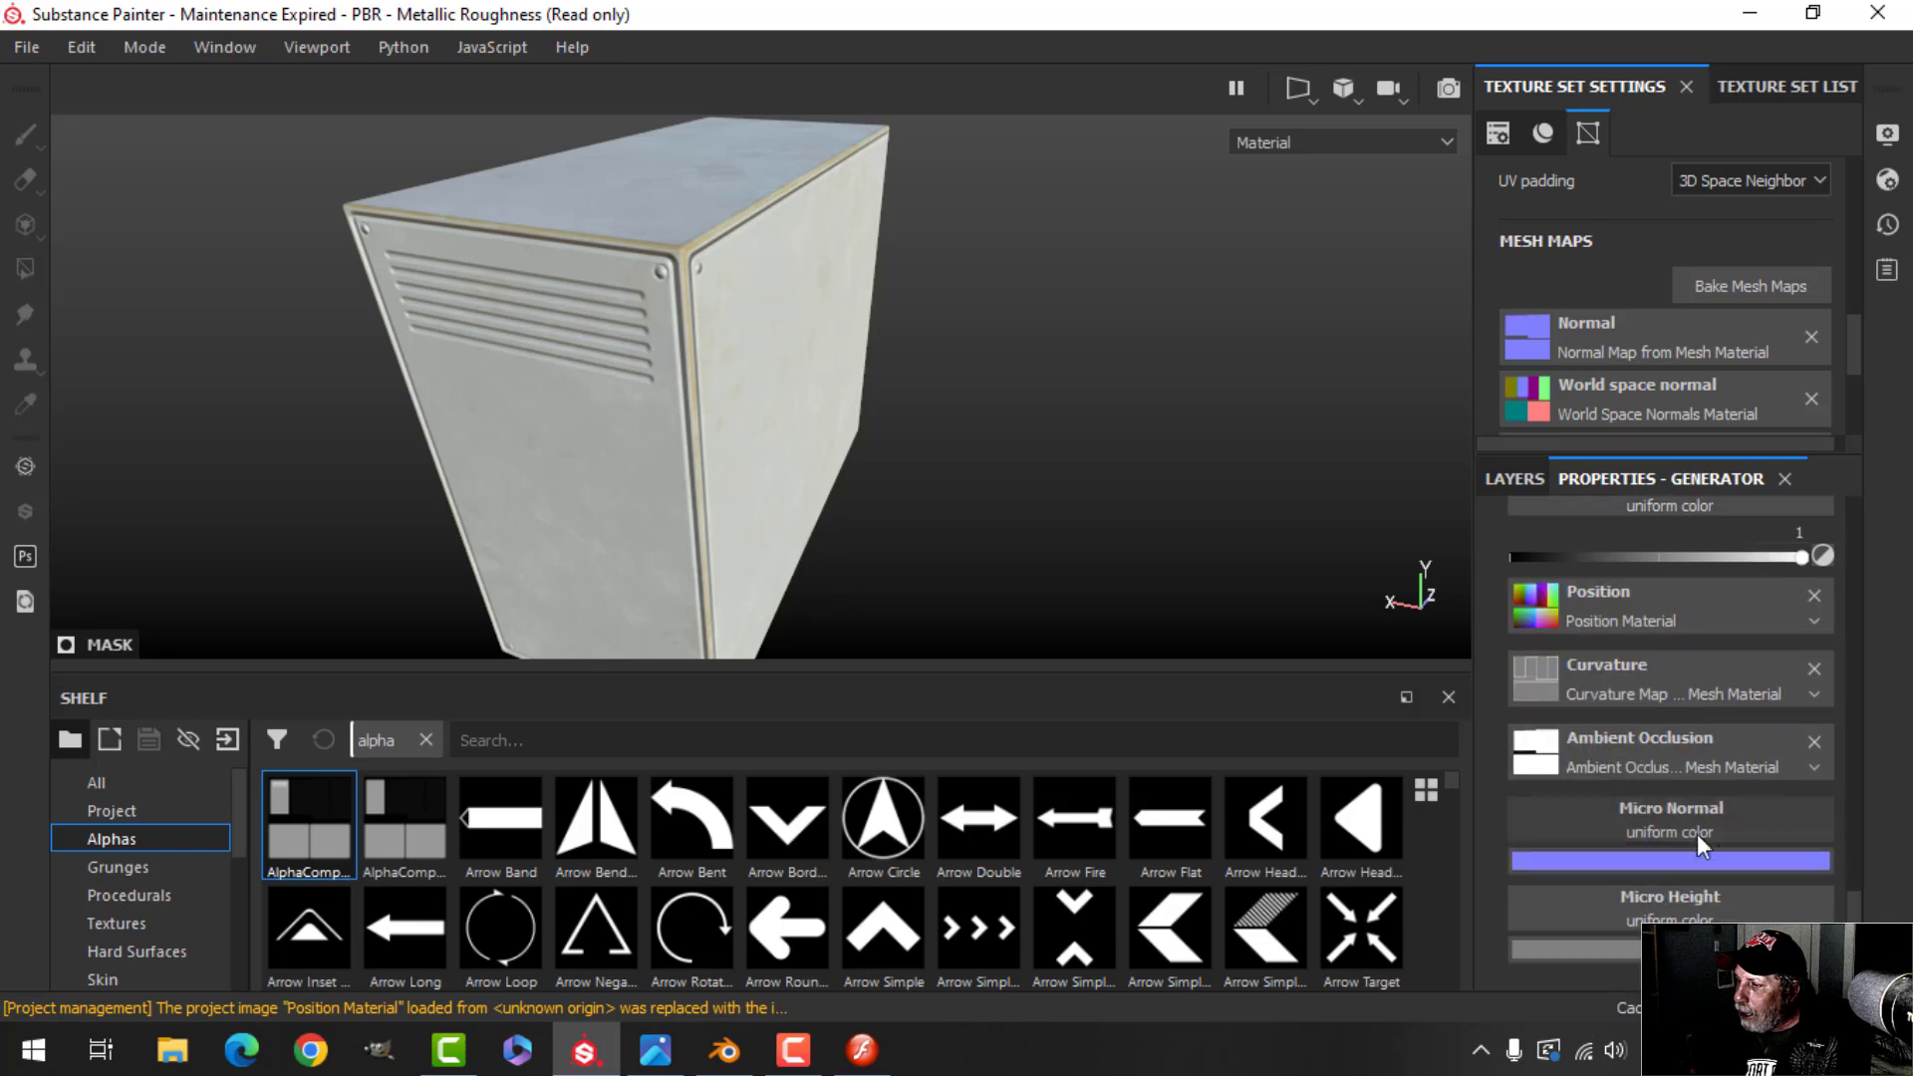
left_click(1670, 830)
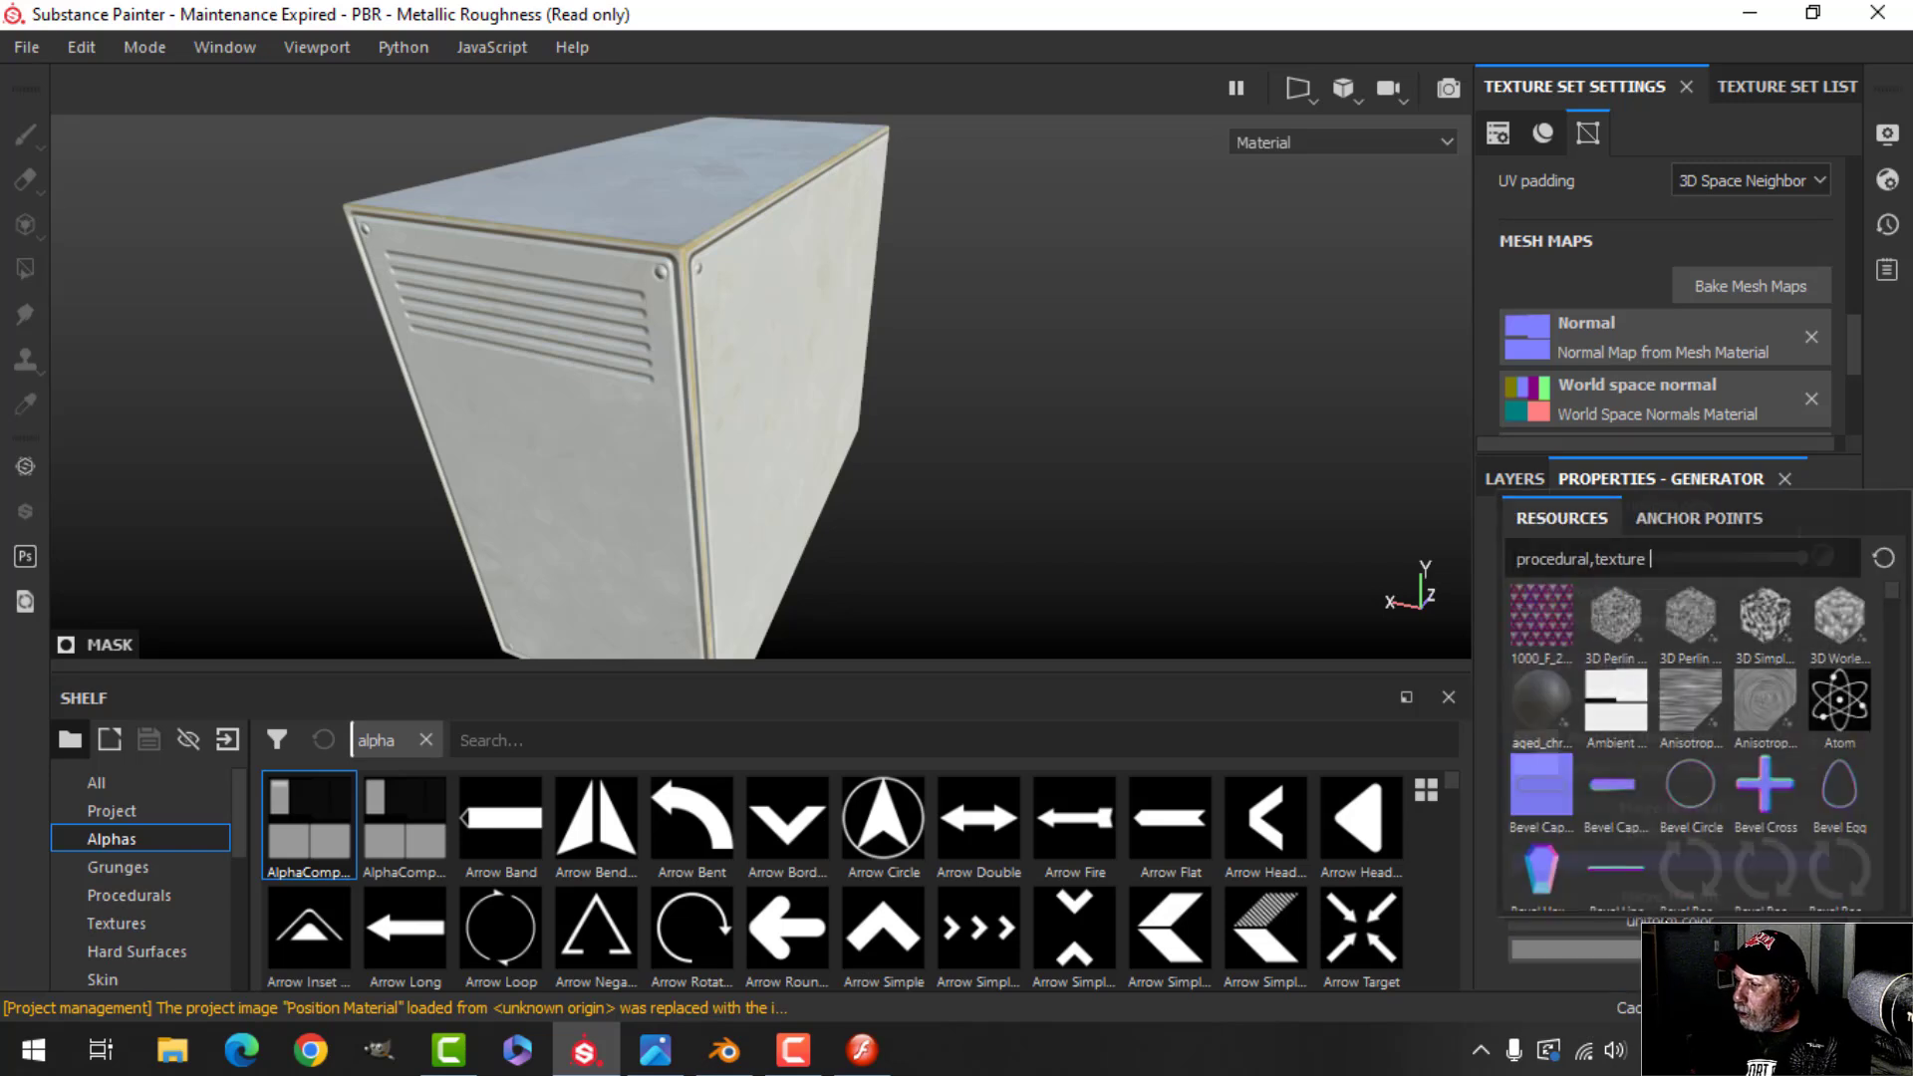
left_click(1676, 517)
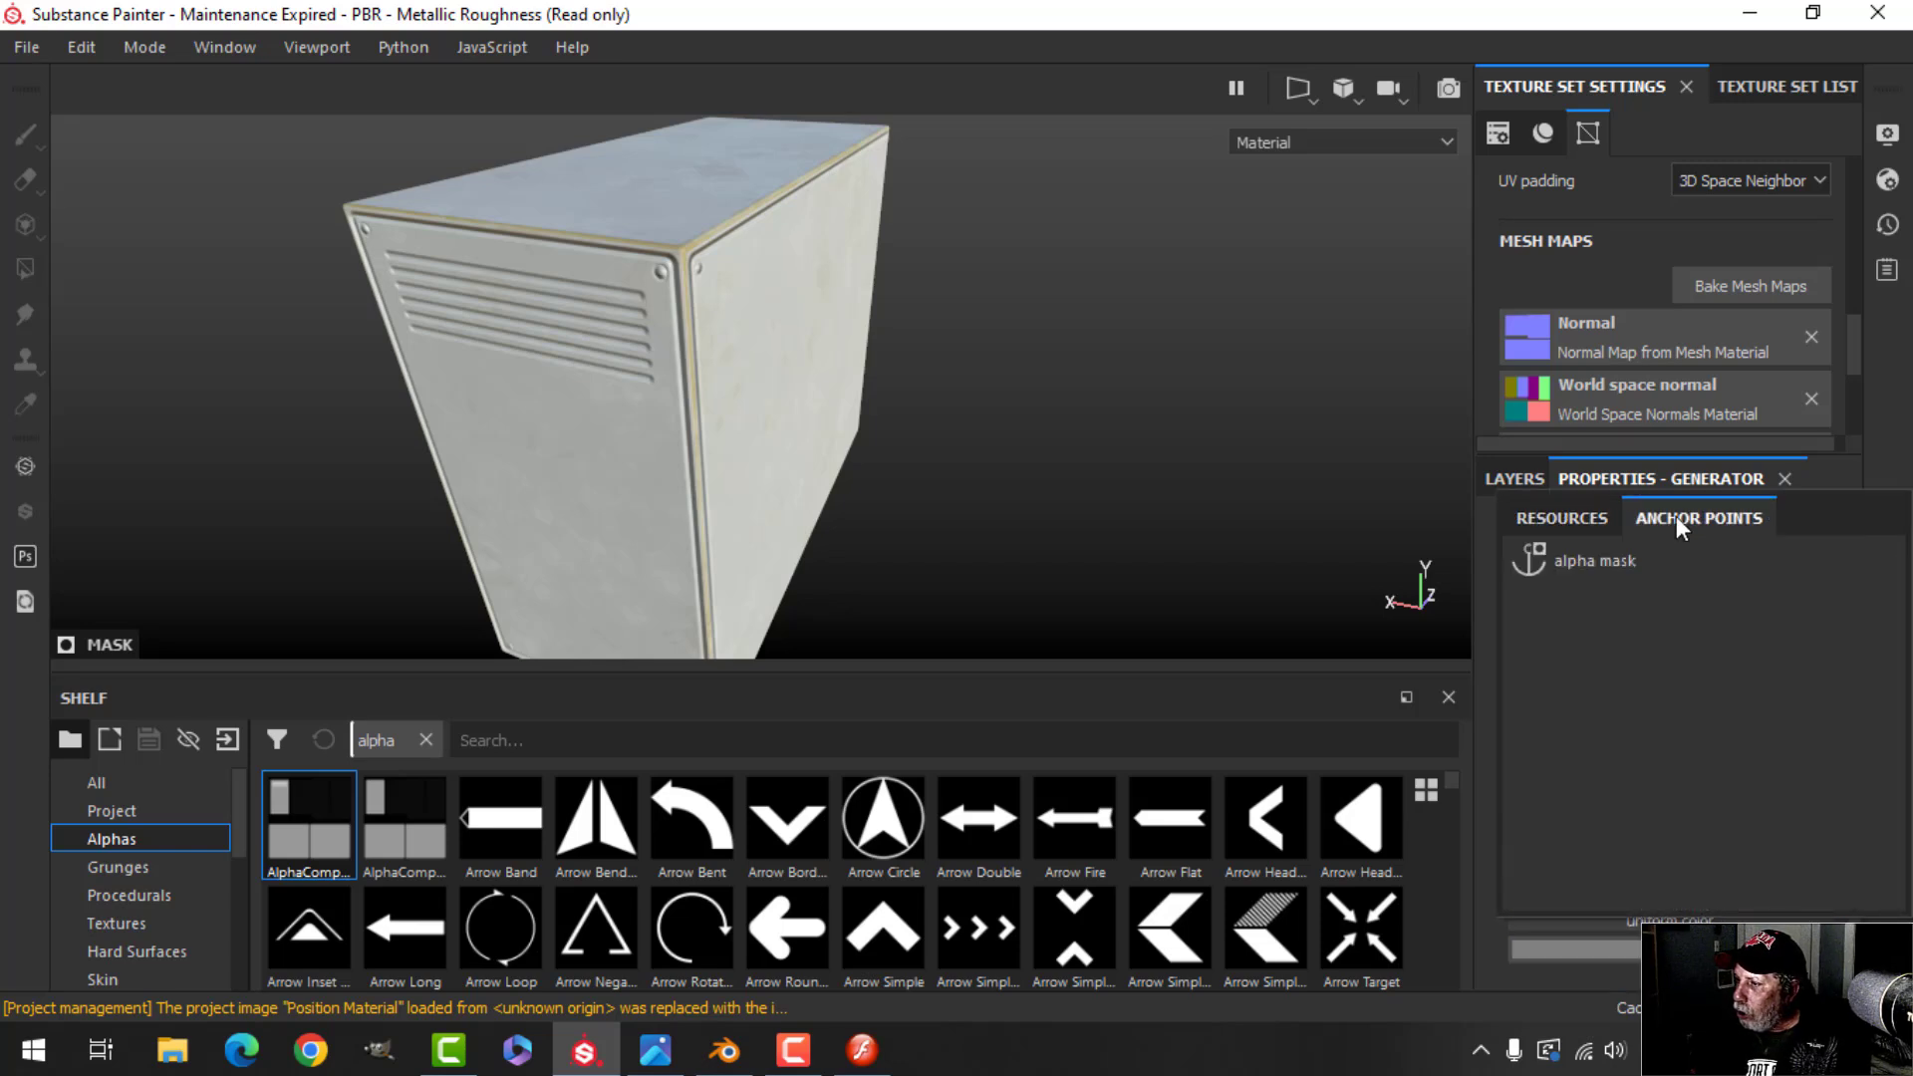
left_click(1575, 552)
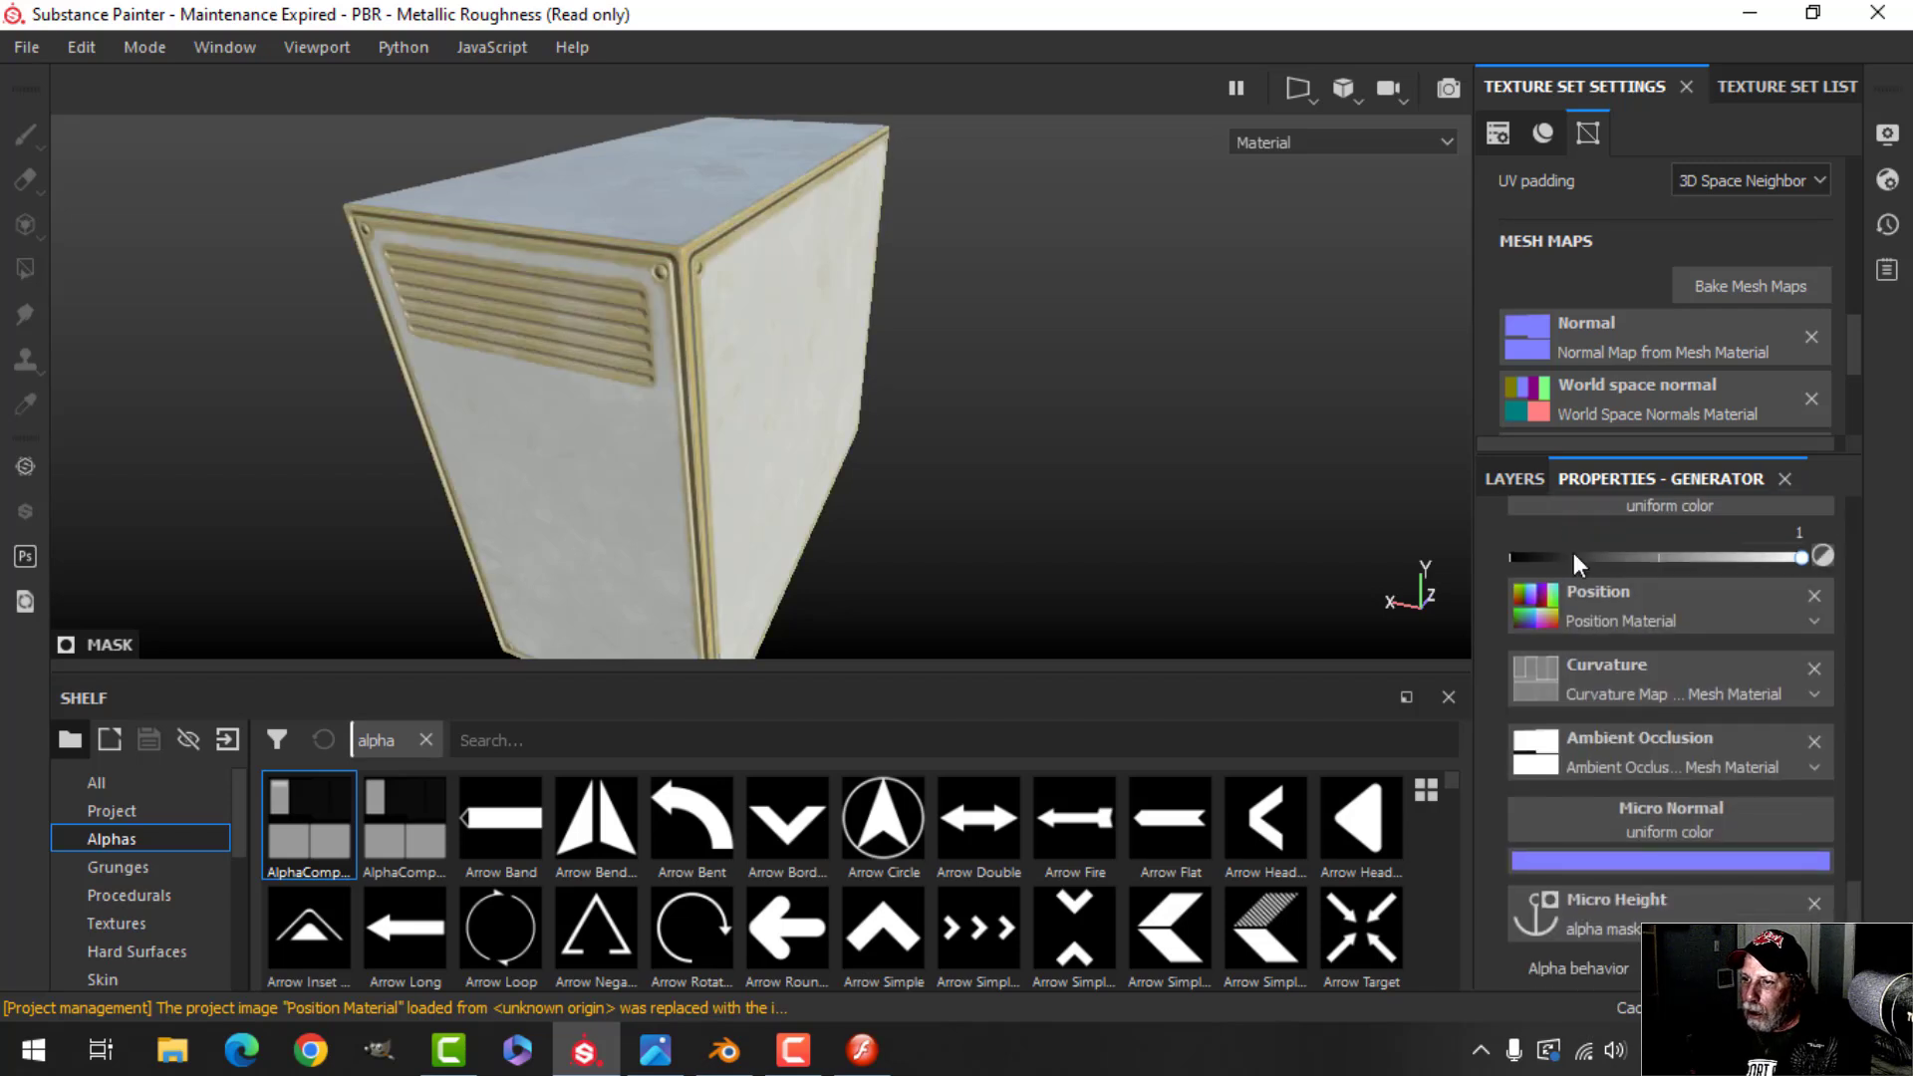
Adjust the Micro Height levels, setting the input white point to 0.636 and the output black point to 0.598
scroll(1602, 841, "down", 2)
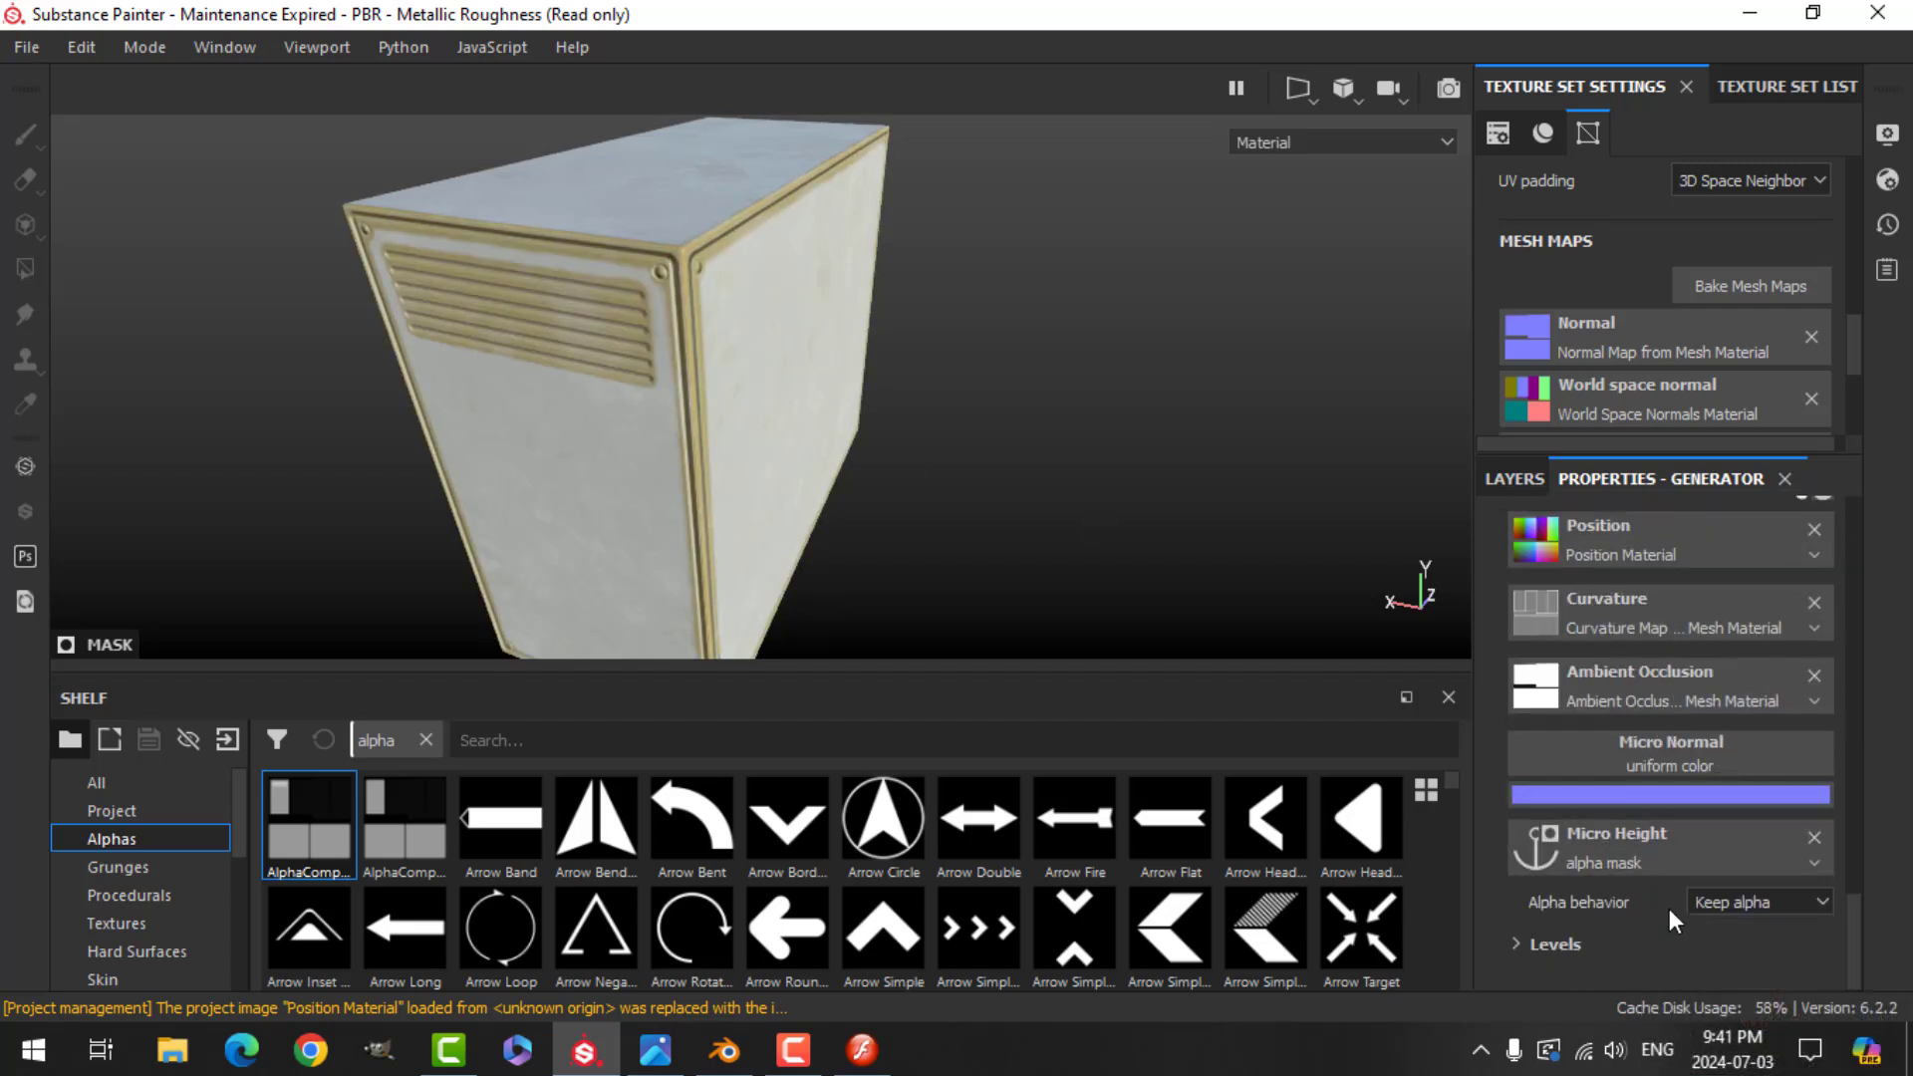
left_click(1535, 942)
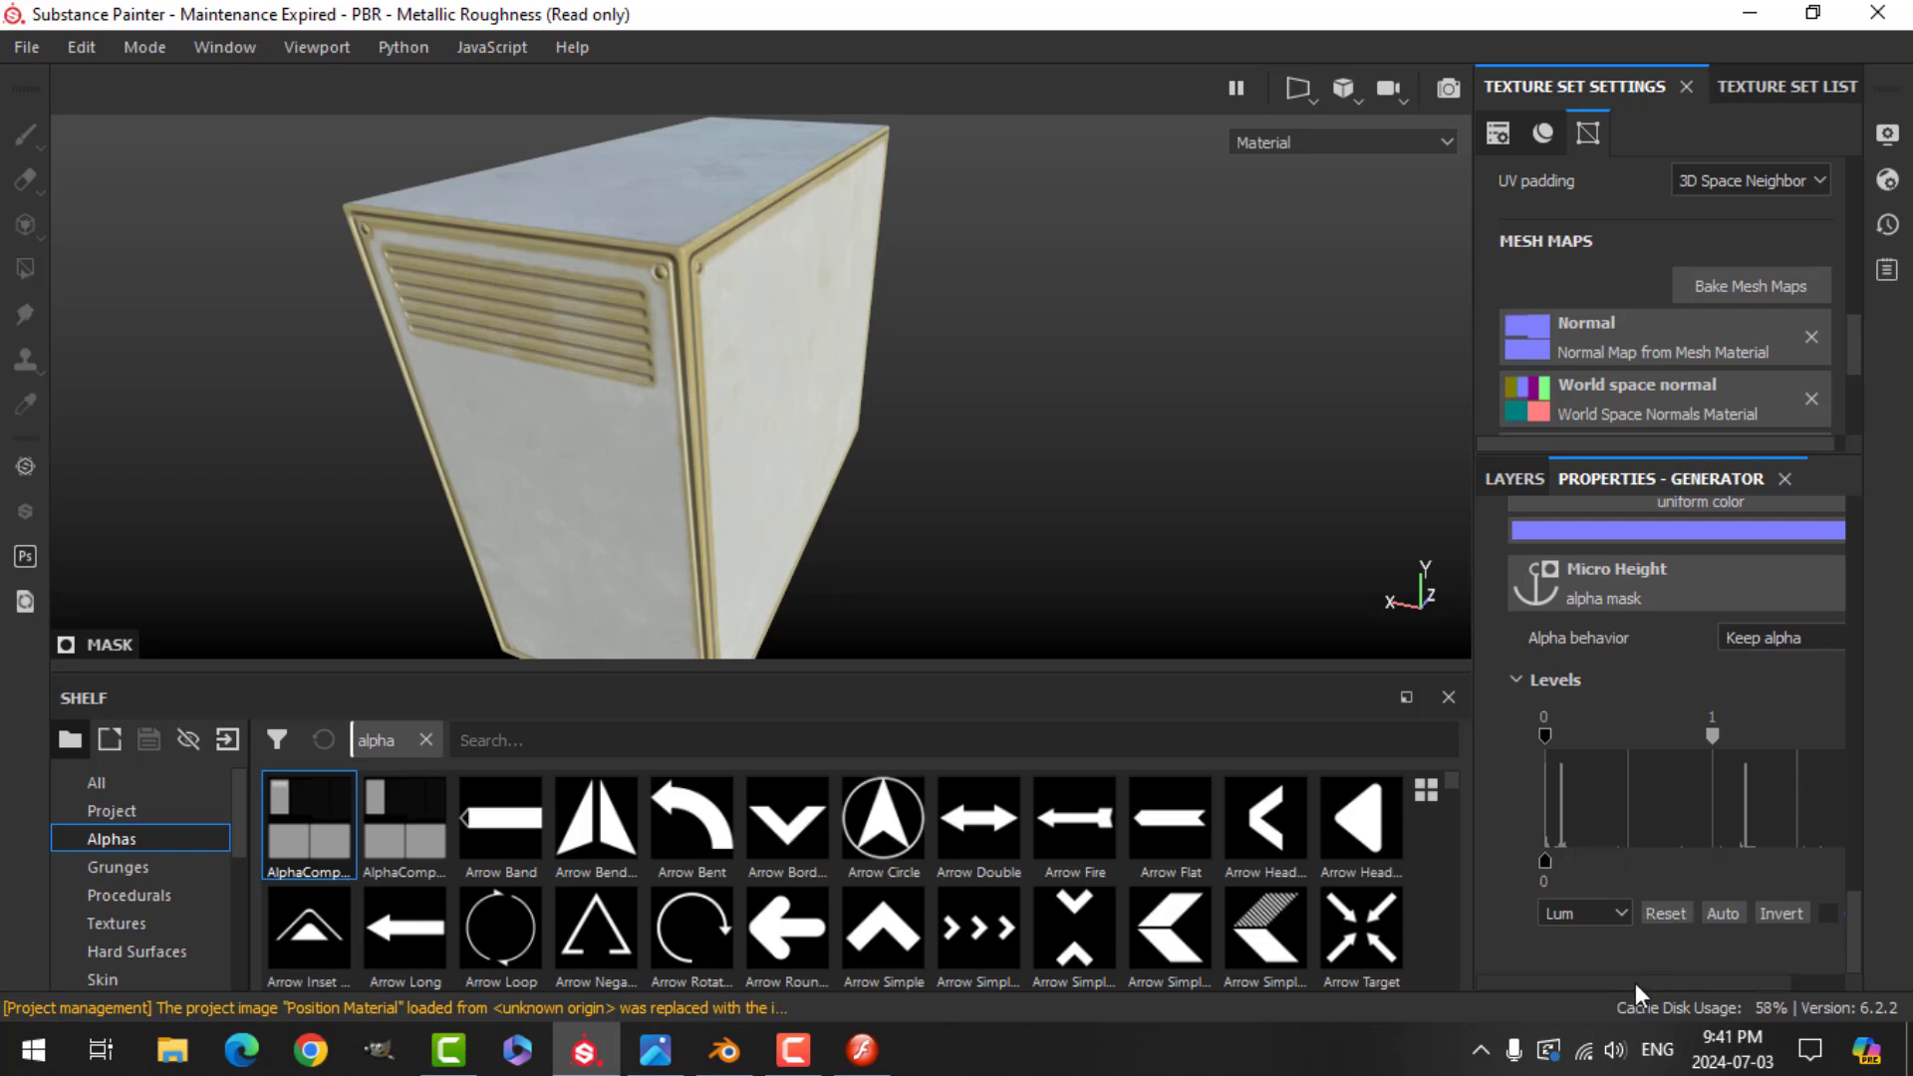
left_click_drag(1658, 981, 1724, 980)
left_click_drag(1819, 749, 1694, 757)
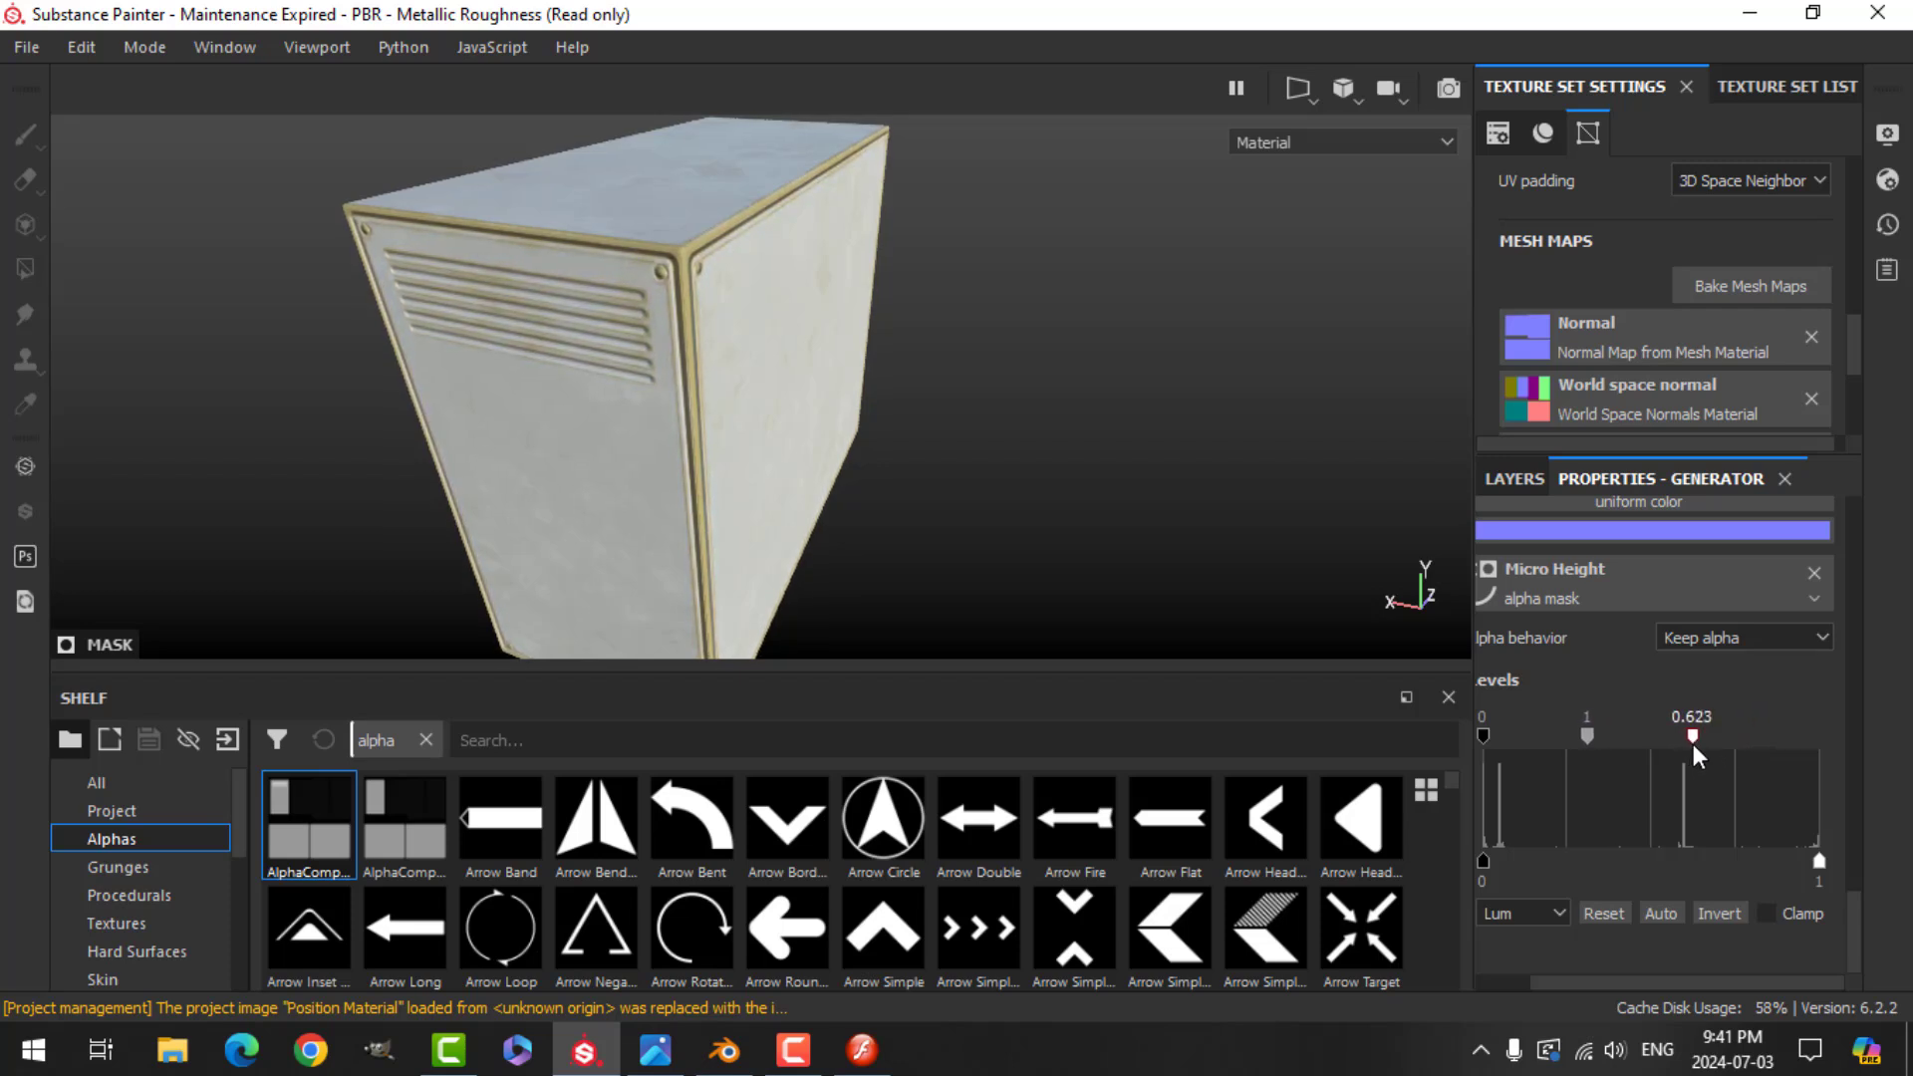
left_click_drag(1487, 867, 1640, 849)
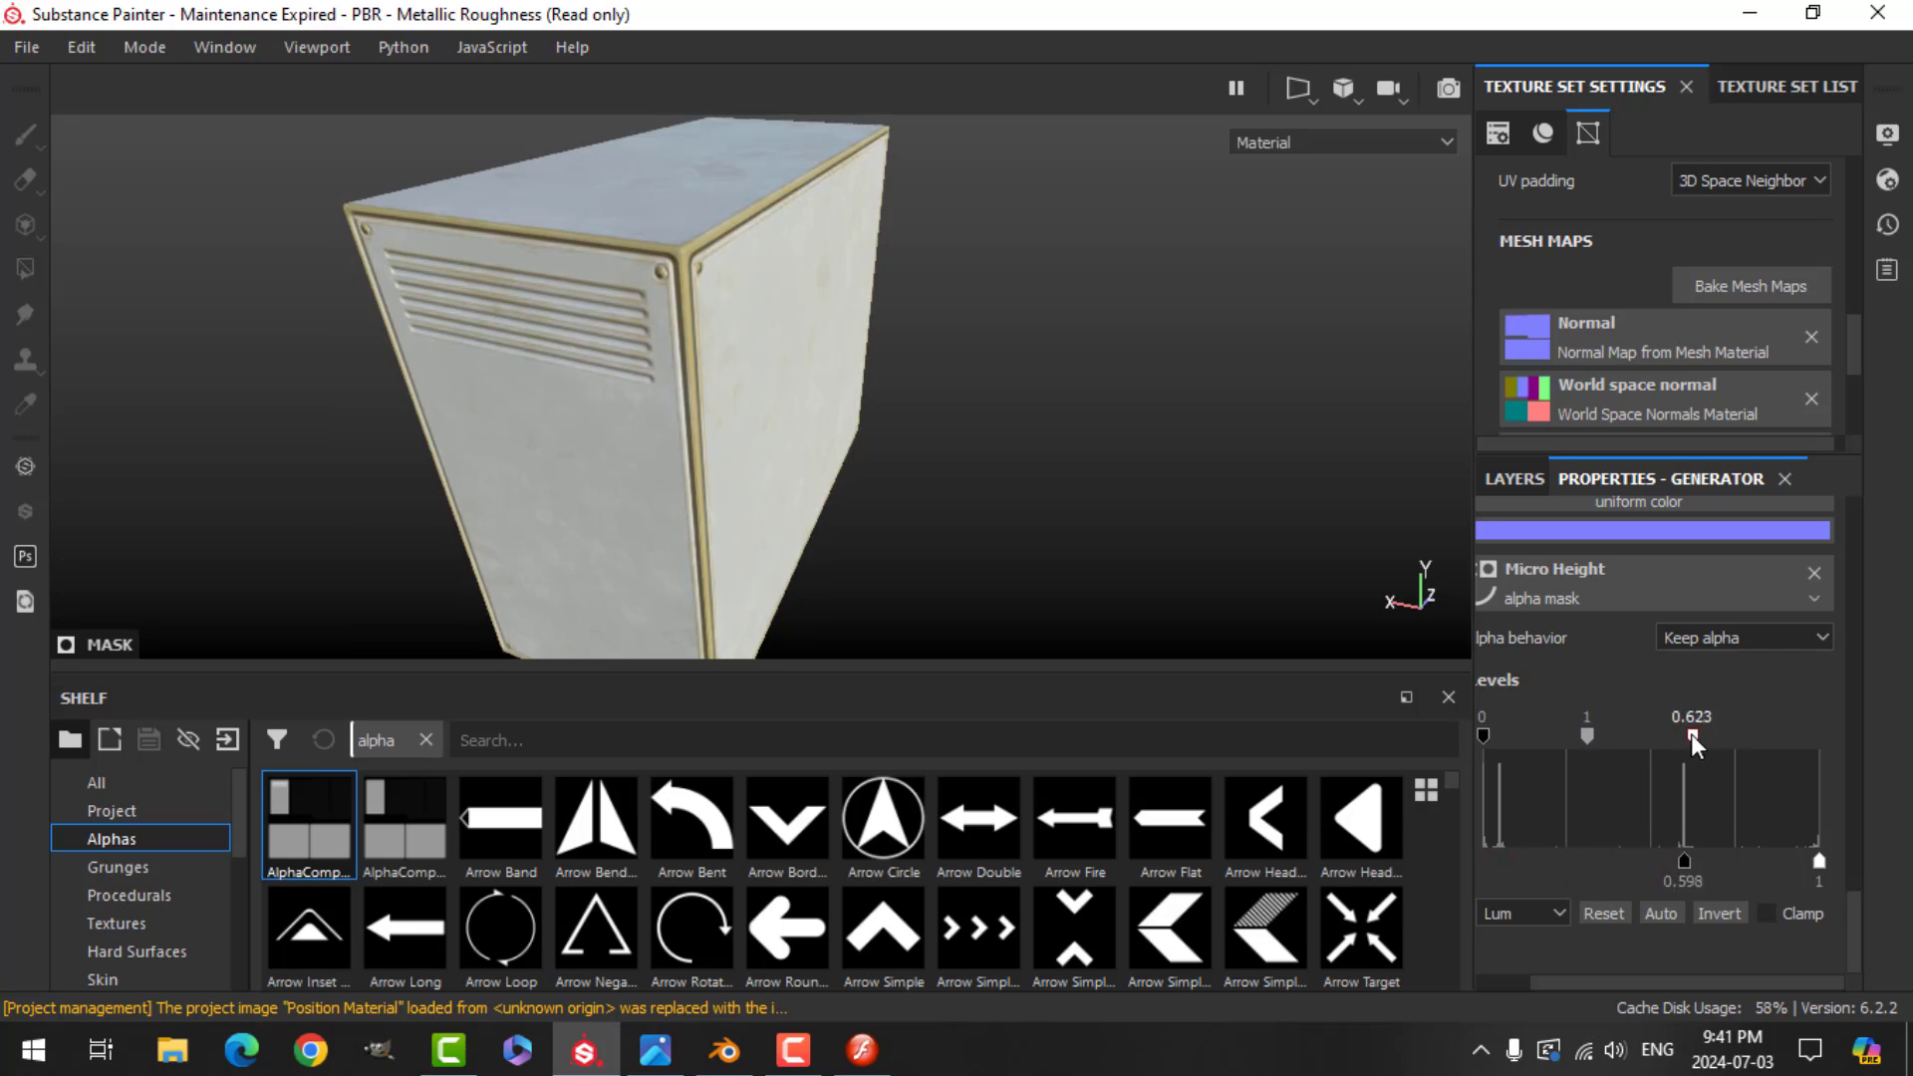
left_click_drag(1677, 747, 1697, 750)
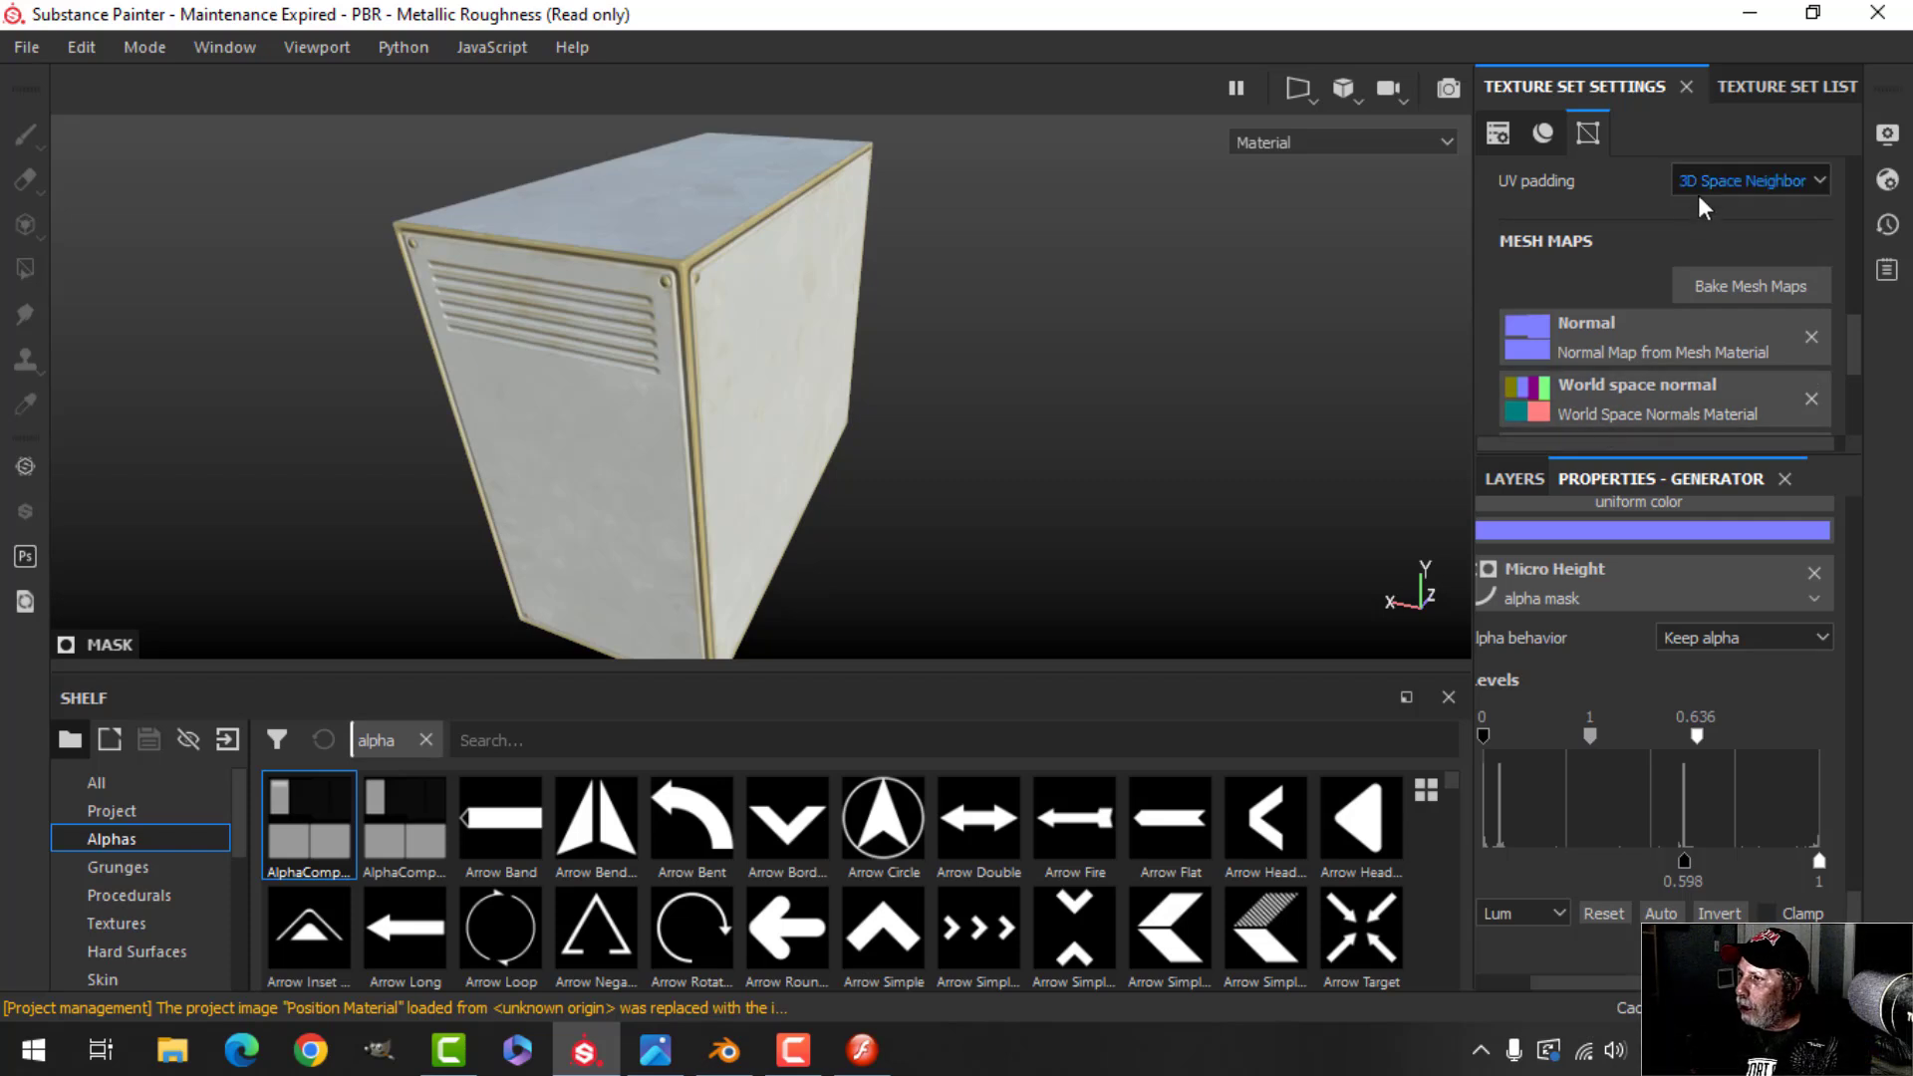
Set the texture set size to 2048
scroll(1649, 252, "up", 5)
scroll(1649, 252, "up", 3)
left_click(1655, 360)
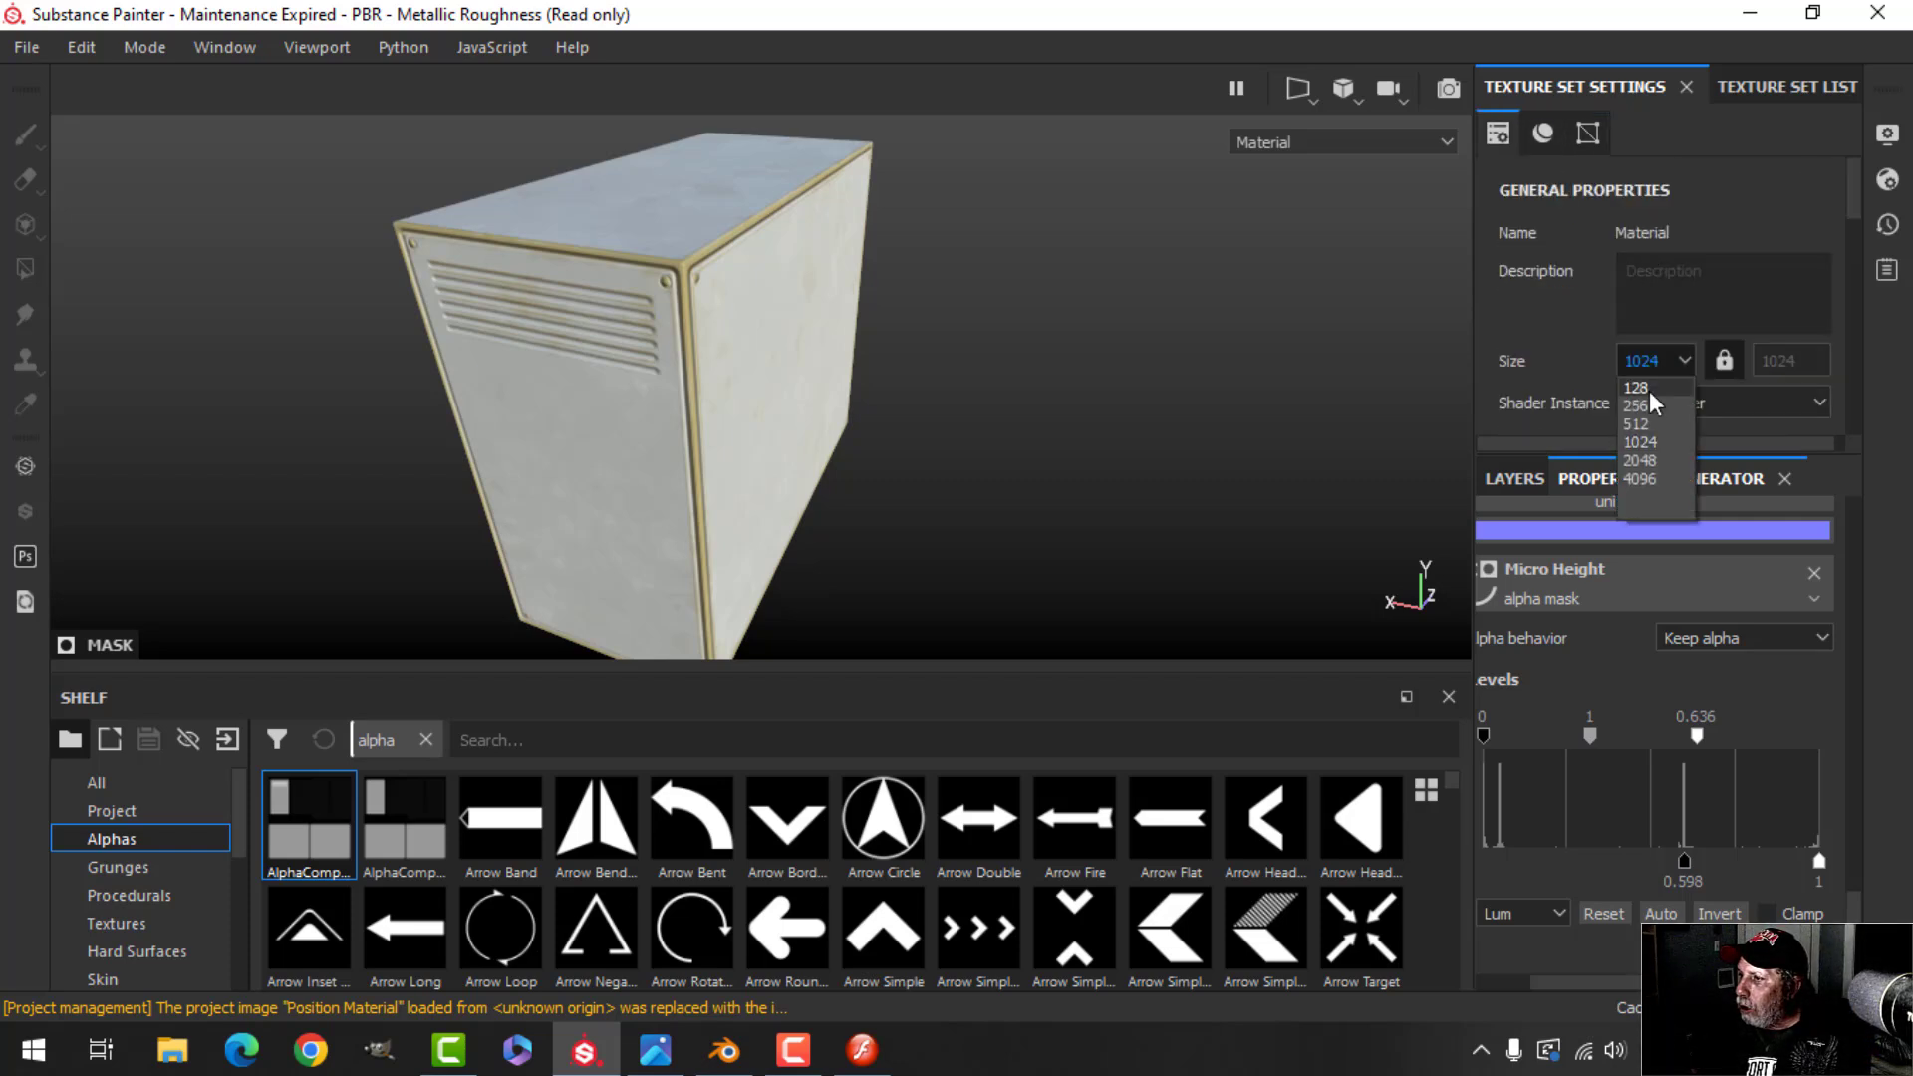
left_click(1649, 462)
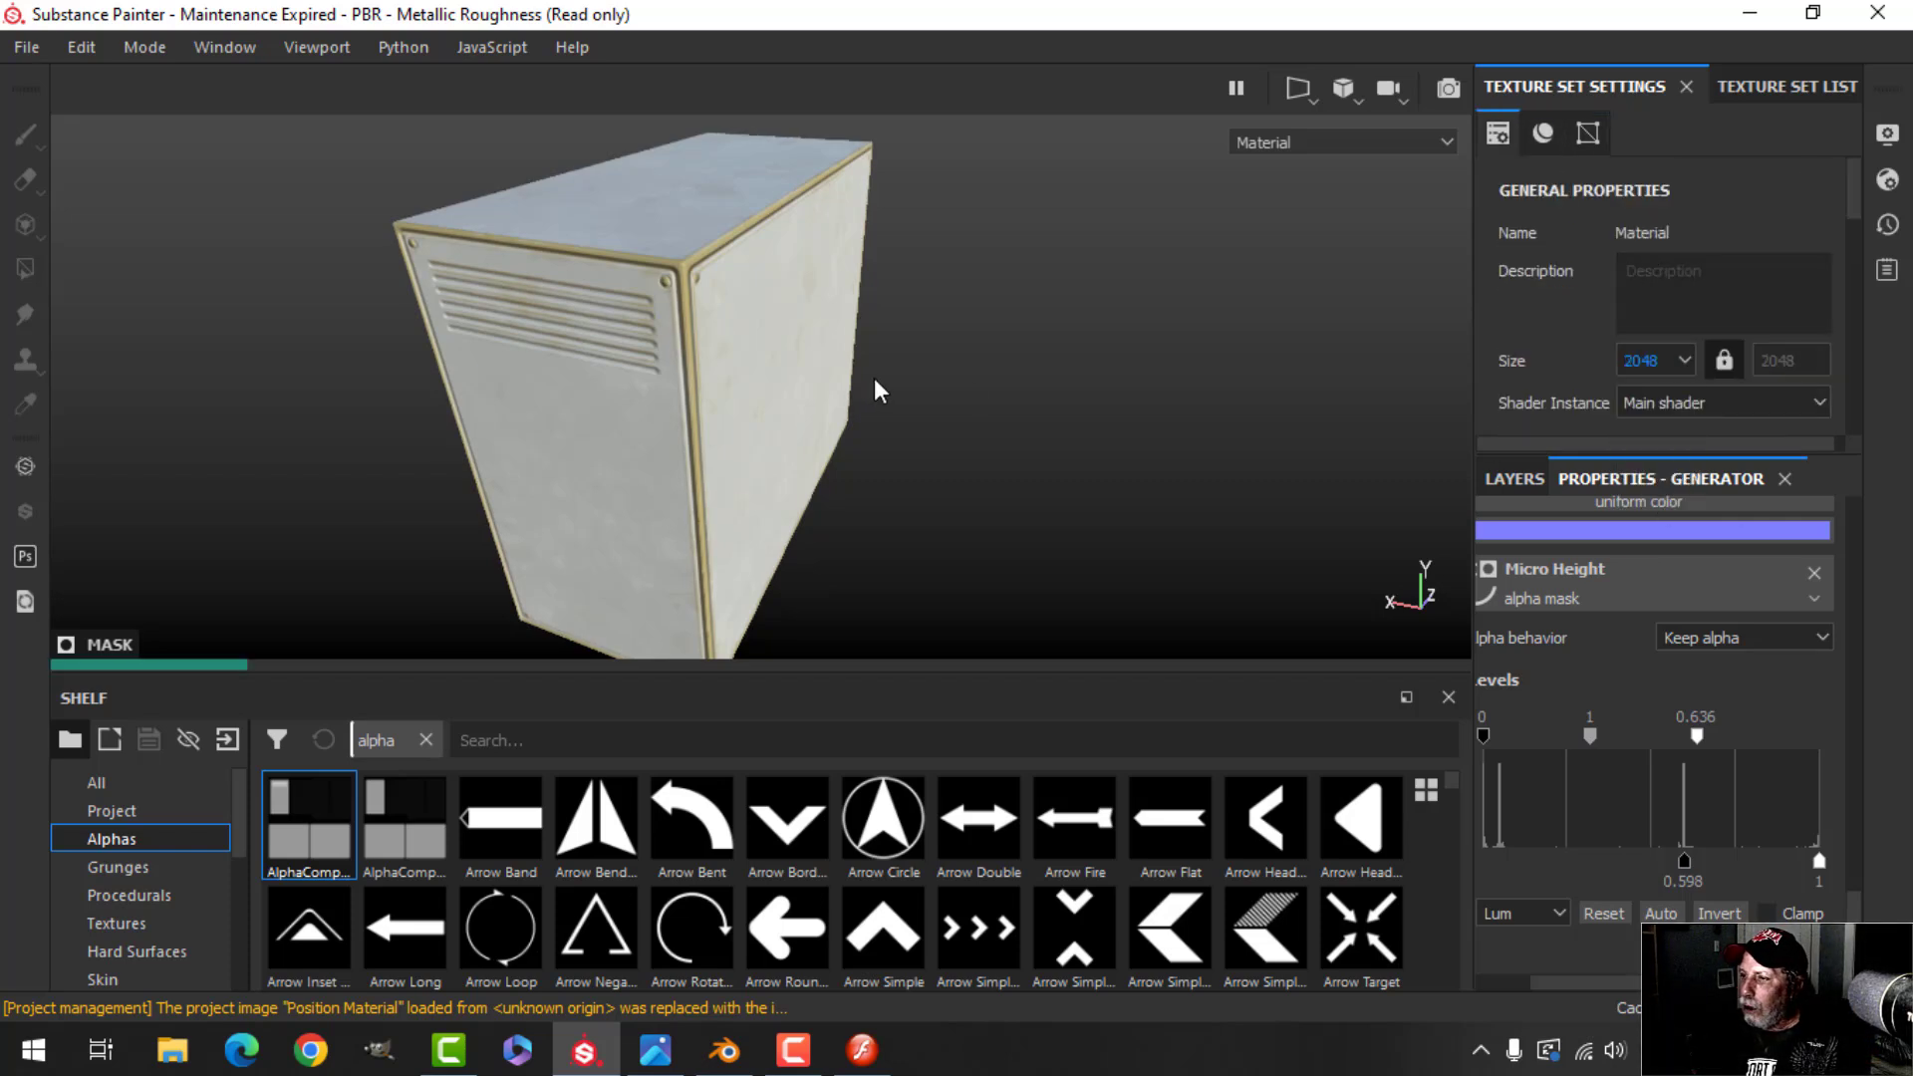
Examine the dirt on the vents, screws and edges of the computer case from several angles
scroll(751, 426, "up", 3)
left_click_drag(752, 427, 754, 362, "alt")
scroll(765, 422, "down", 3)
scroll(827, 378, "up", 1)
scroll(797, 375, "down", 3)
middle_click_drag(815, 375, 845, 341, "alt")
left_click_drag(863, 351, 845, 357, "alt")
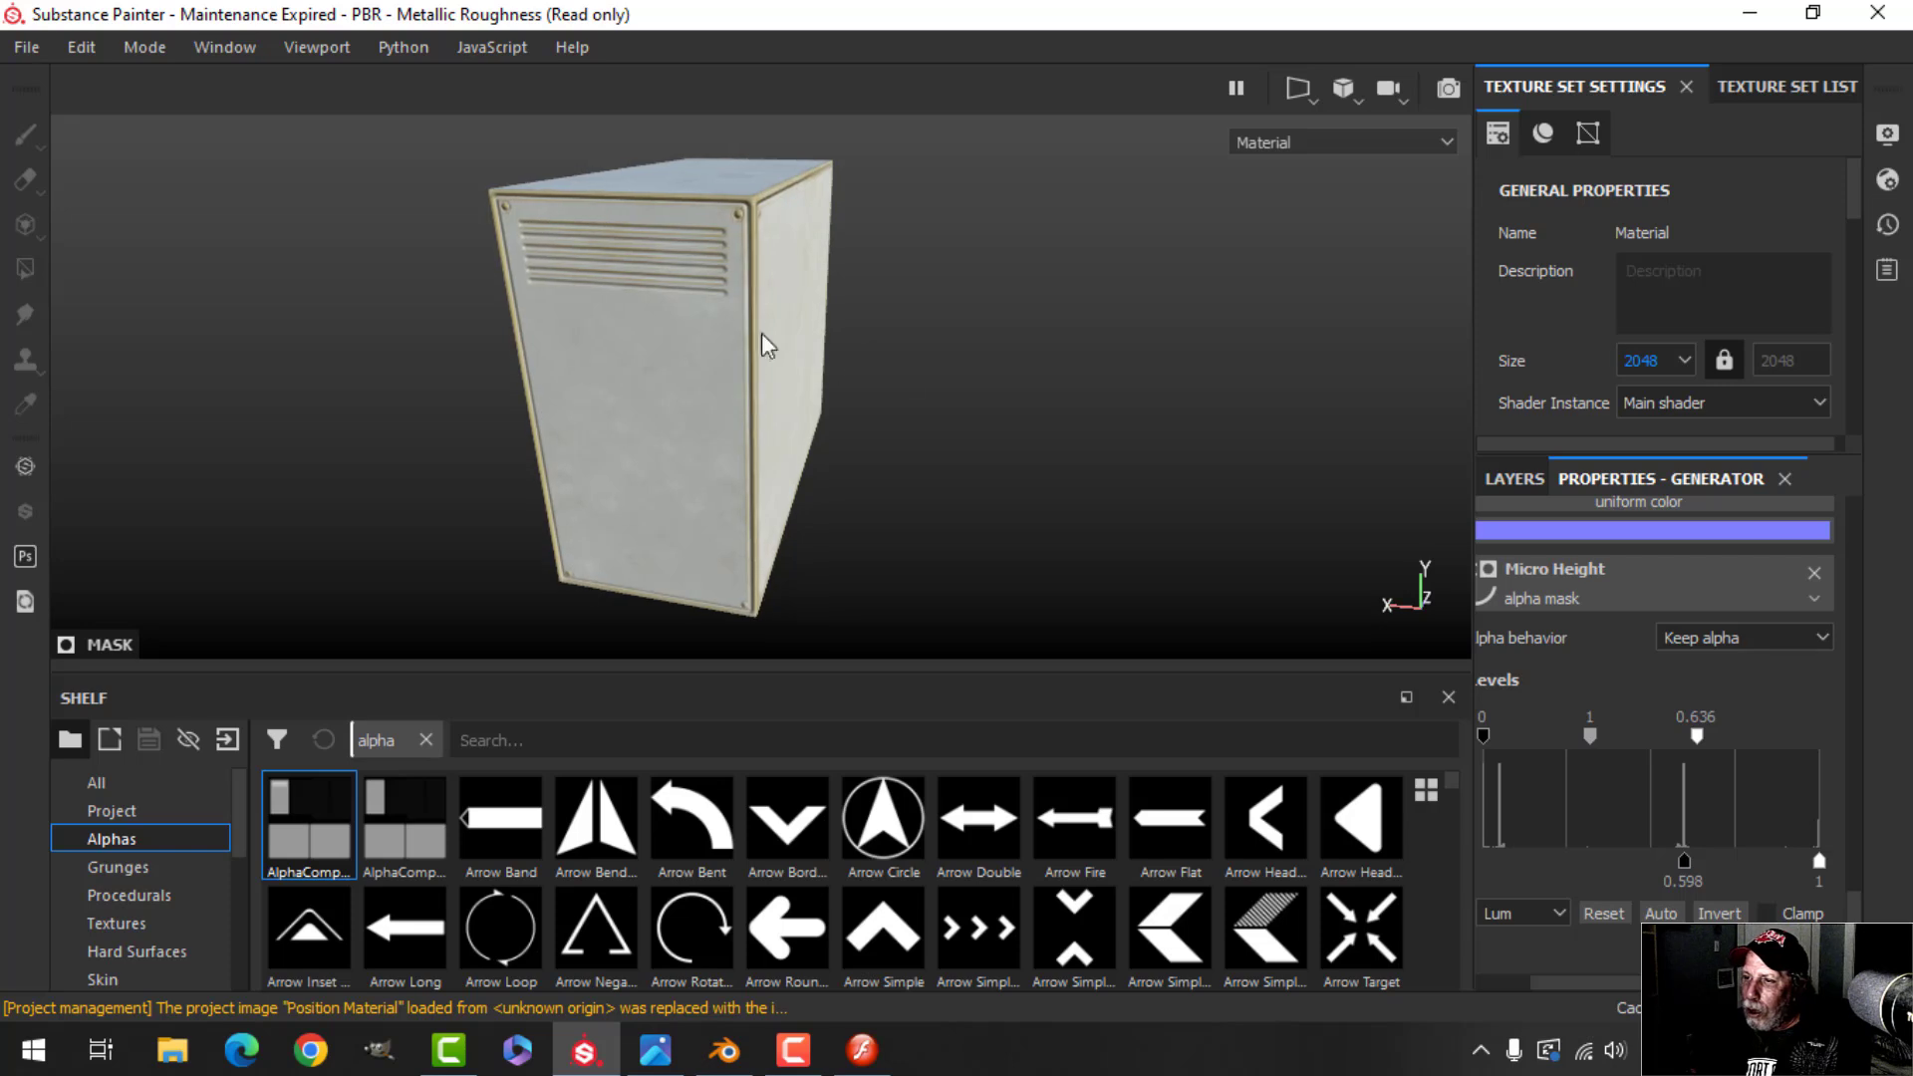
left_click_drag(985, 381, 936, 372, "alt")
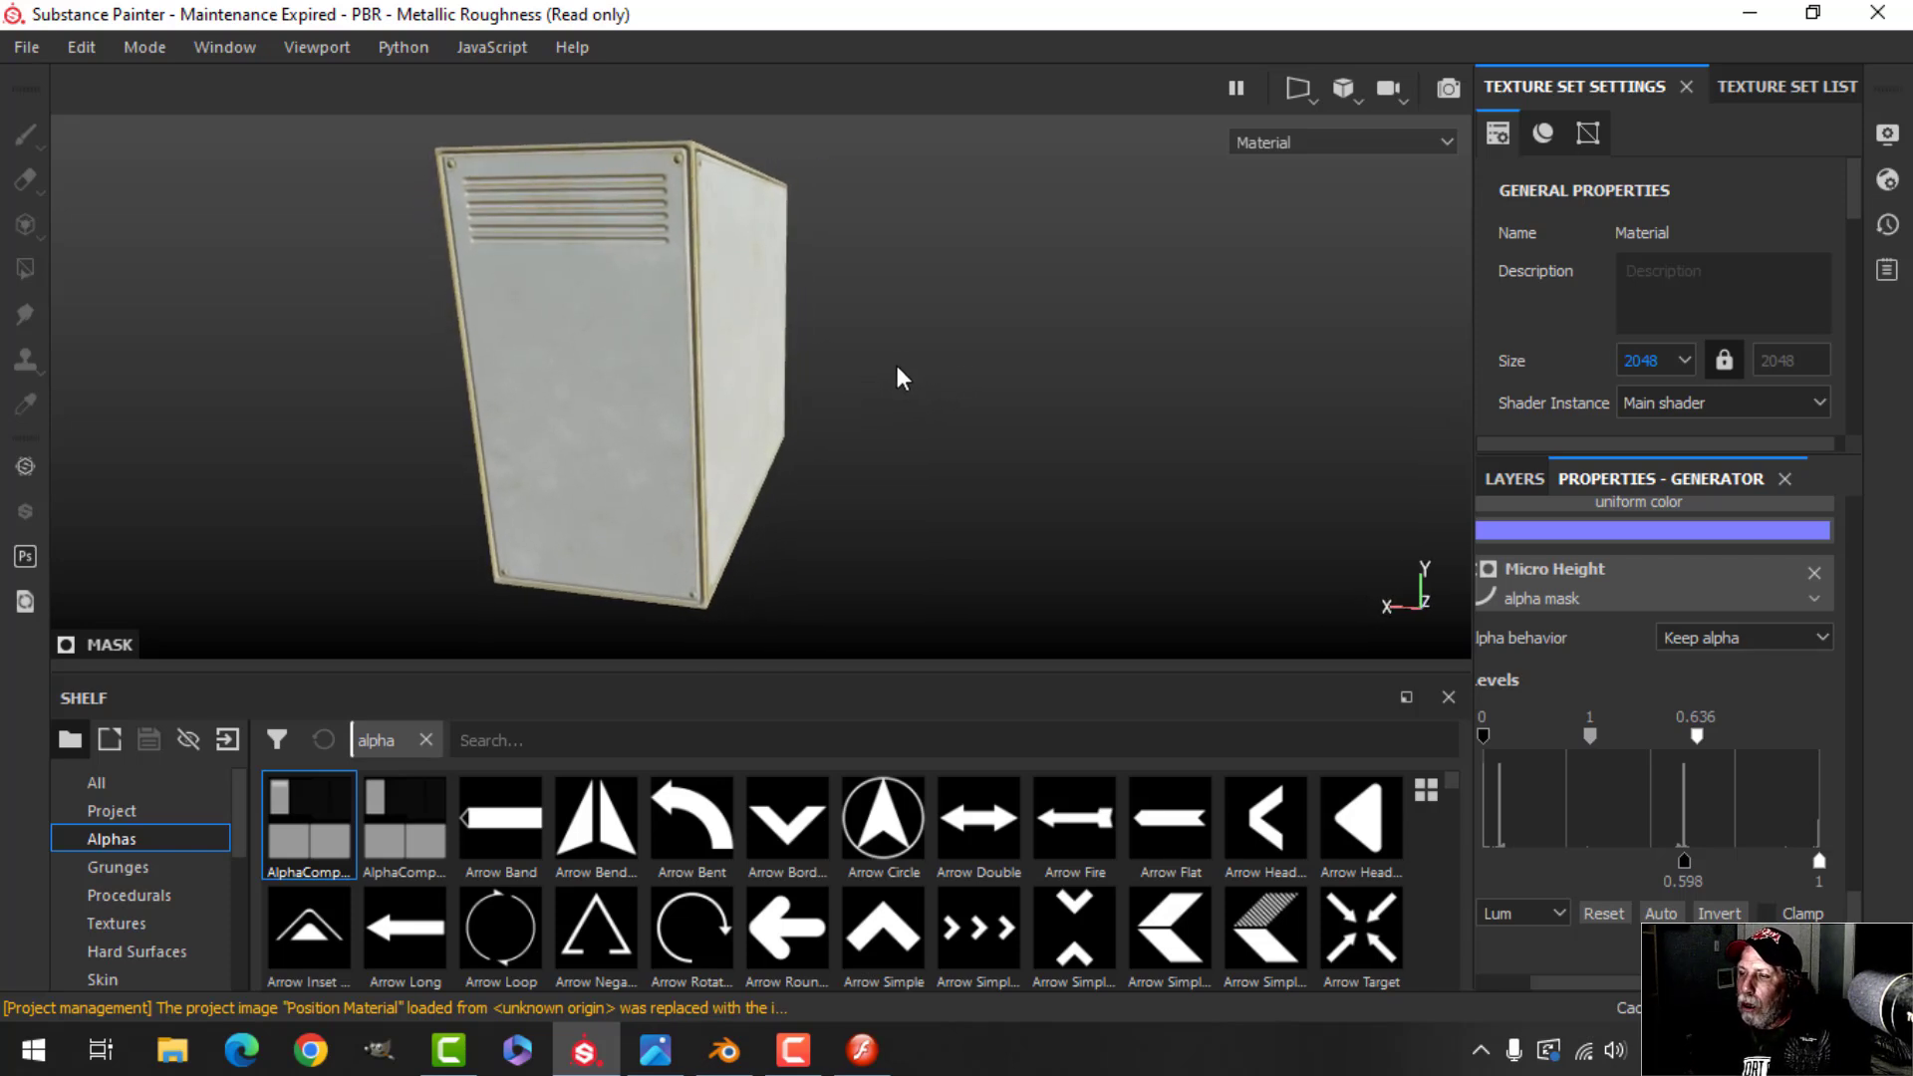
left_click_drag(929, 364, 865, 377, "alt")
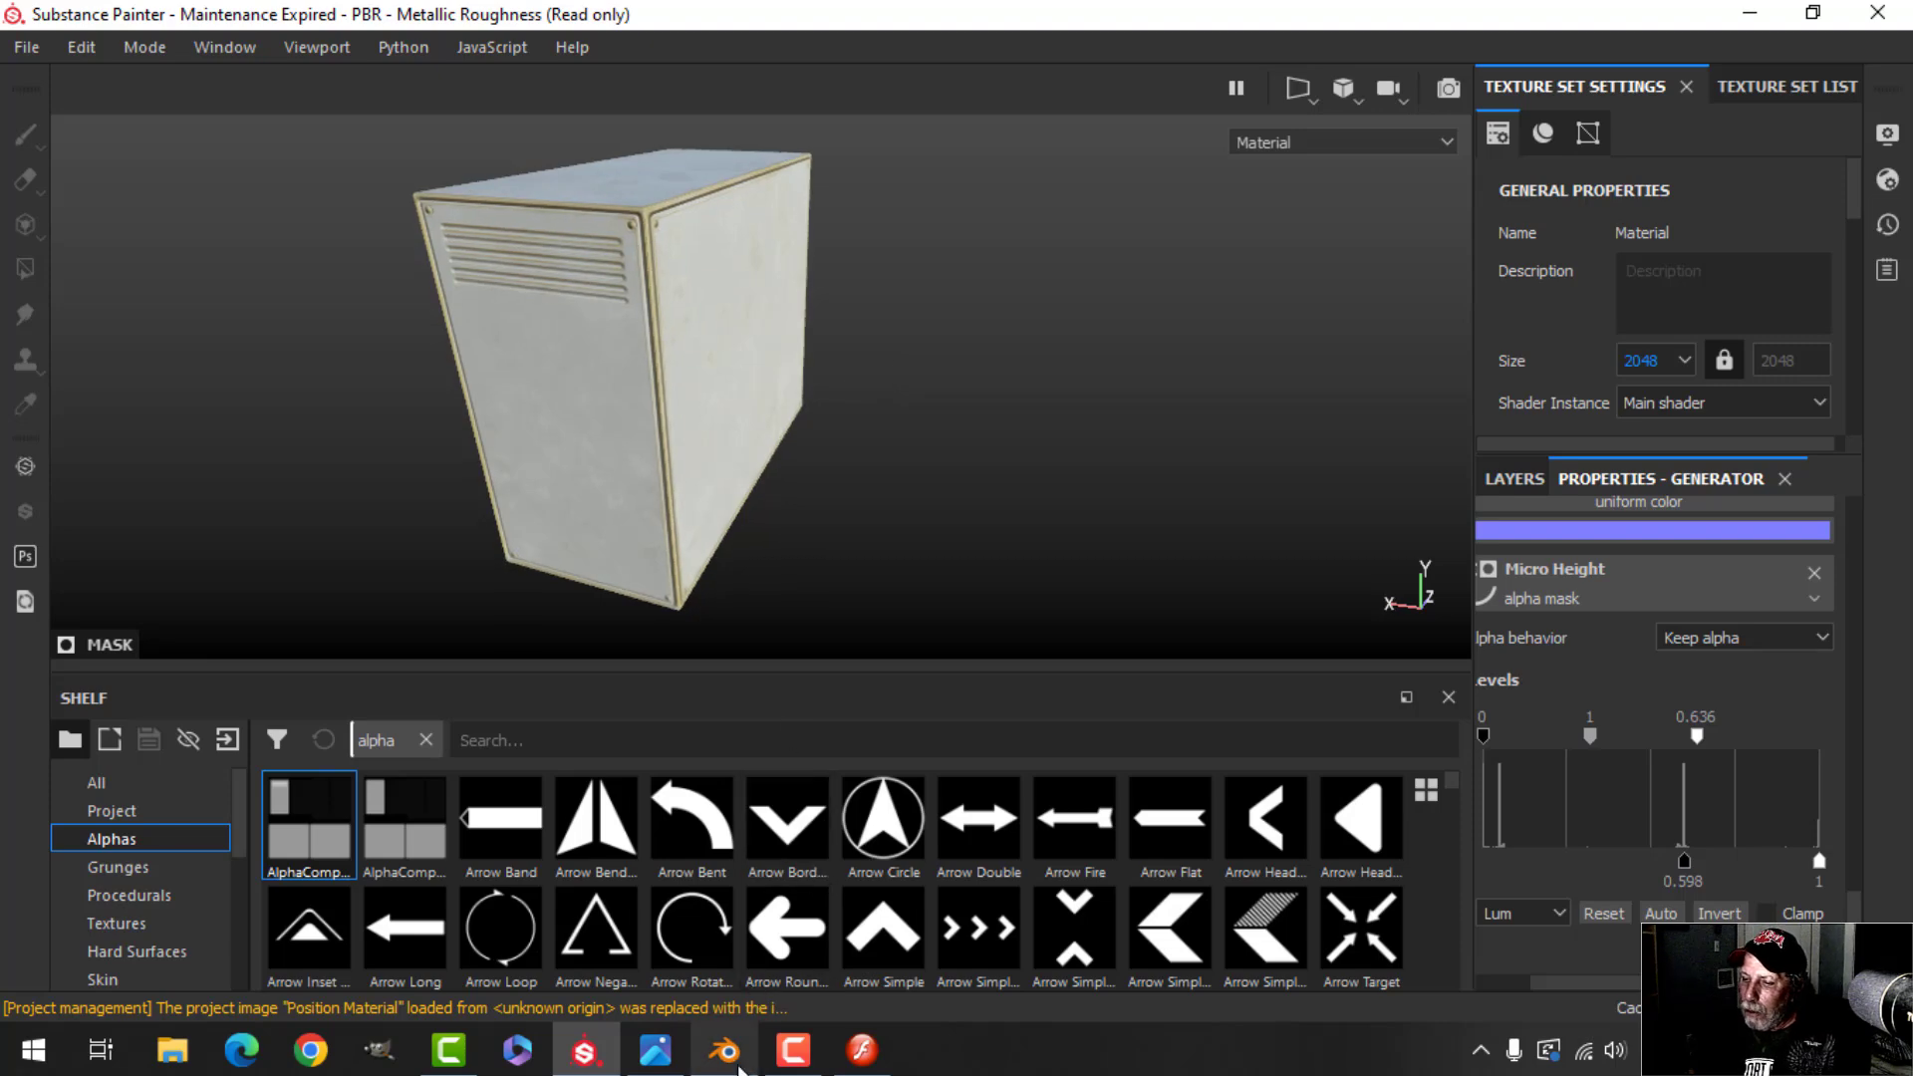
Switch to Macromedia Flash, lock Layer 4 and add a new layer above it
left_click(738, 1067)
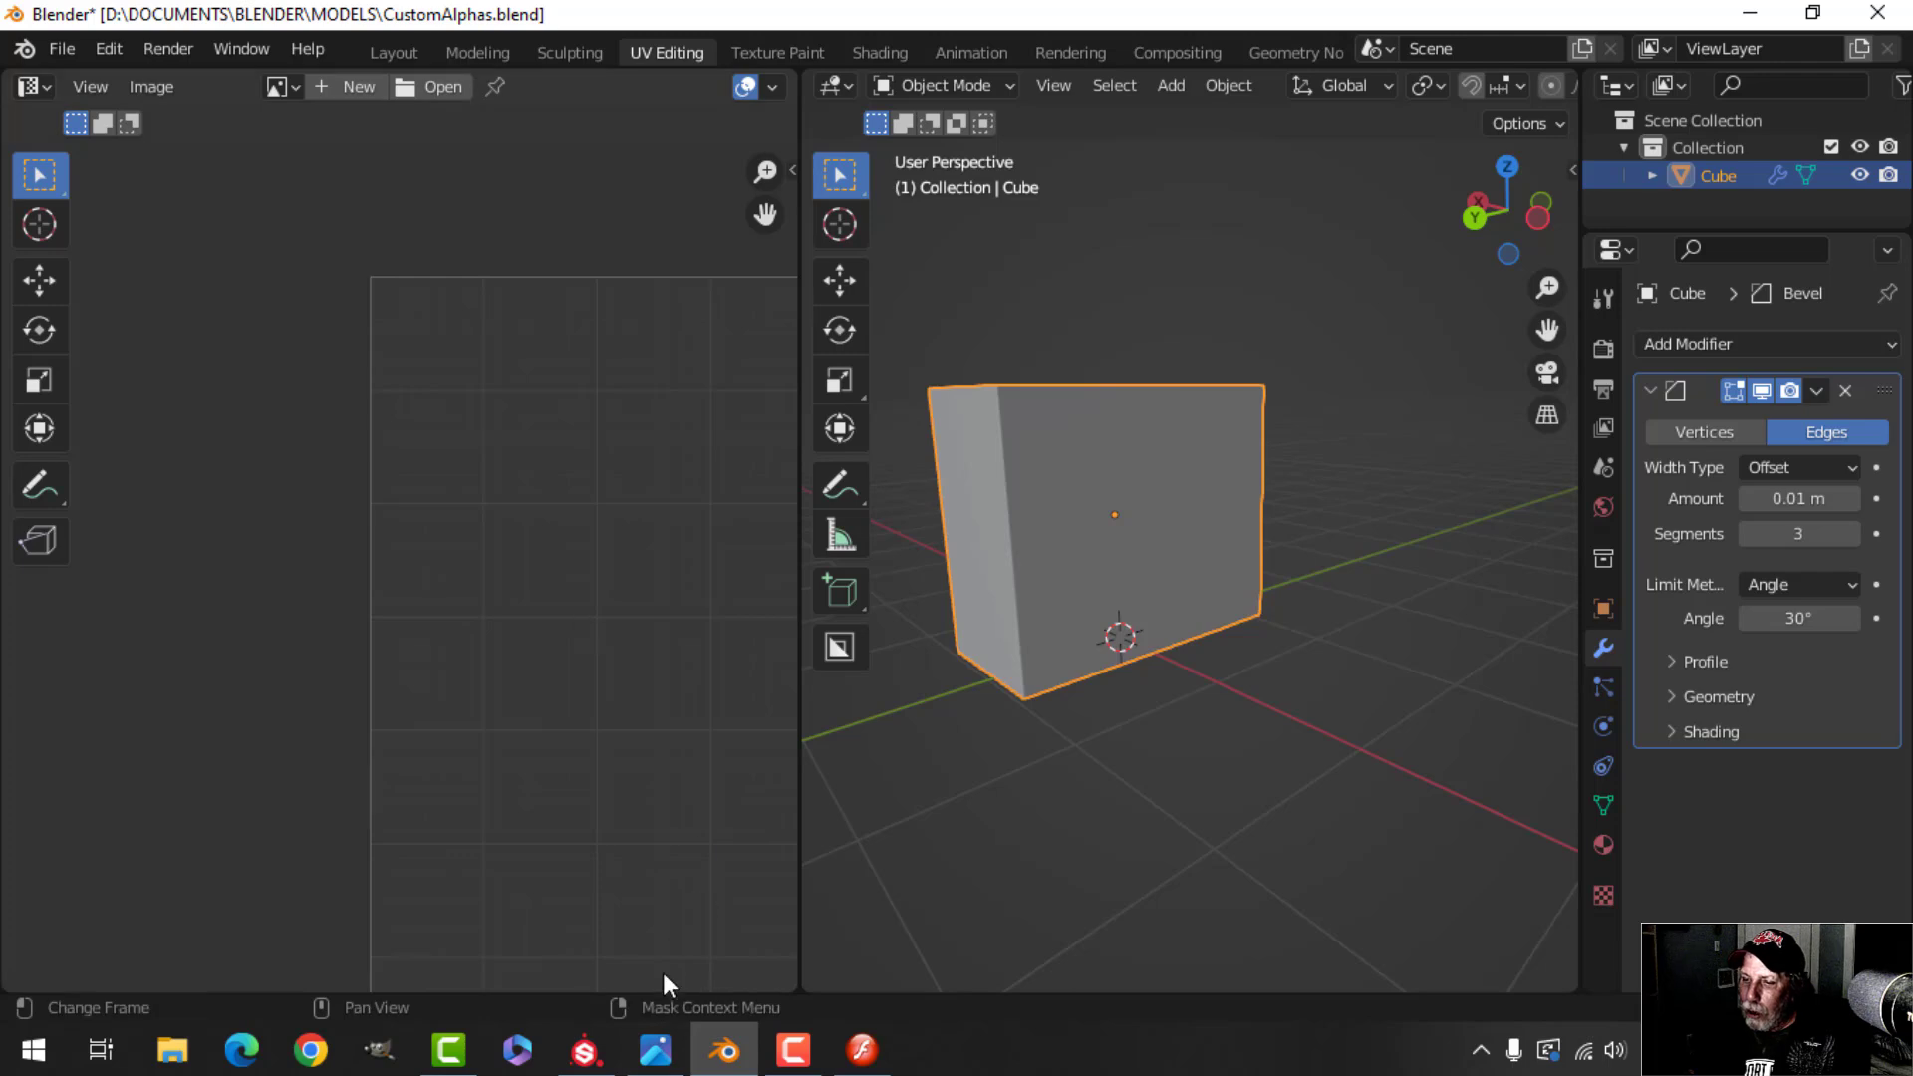
left_click(862, 1049)
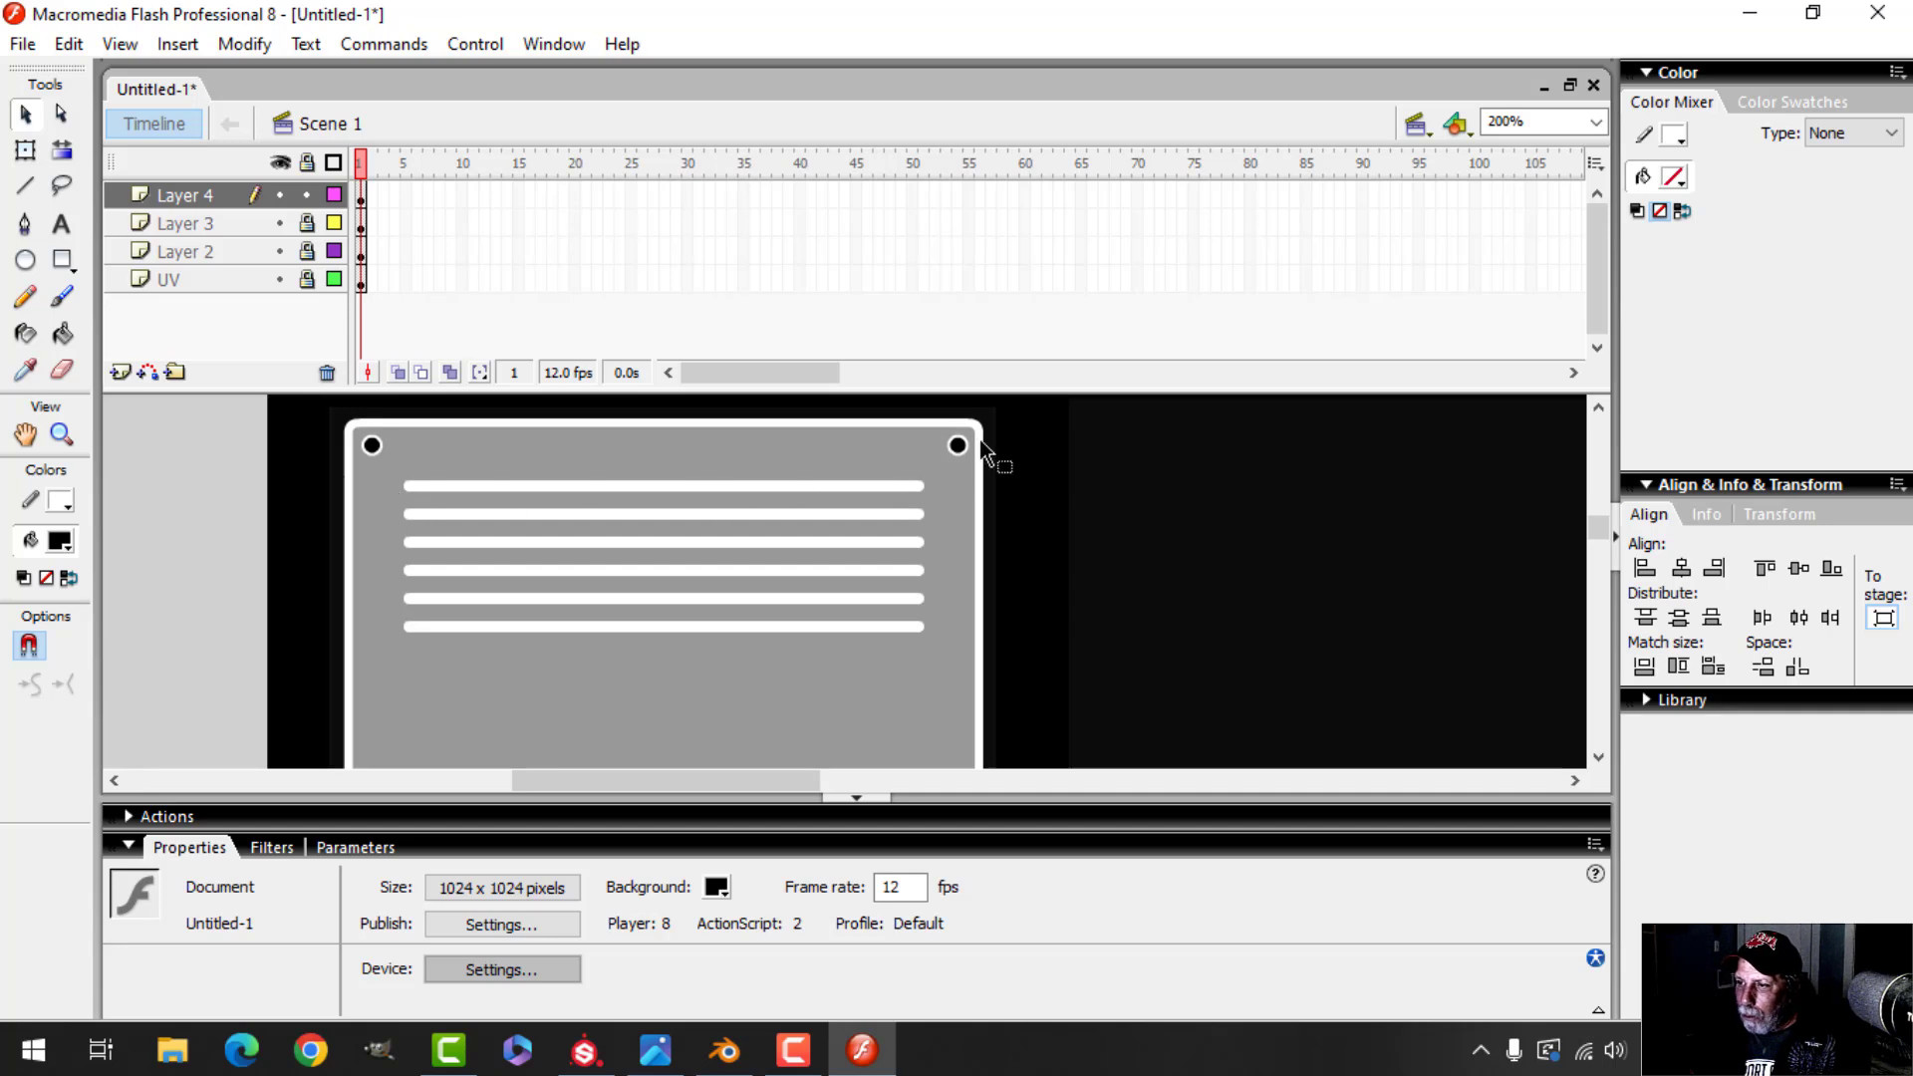
scroll(1102, 575, "down", 5)
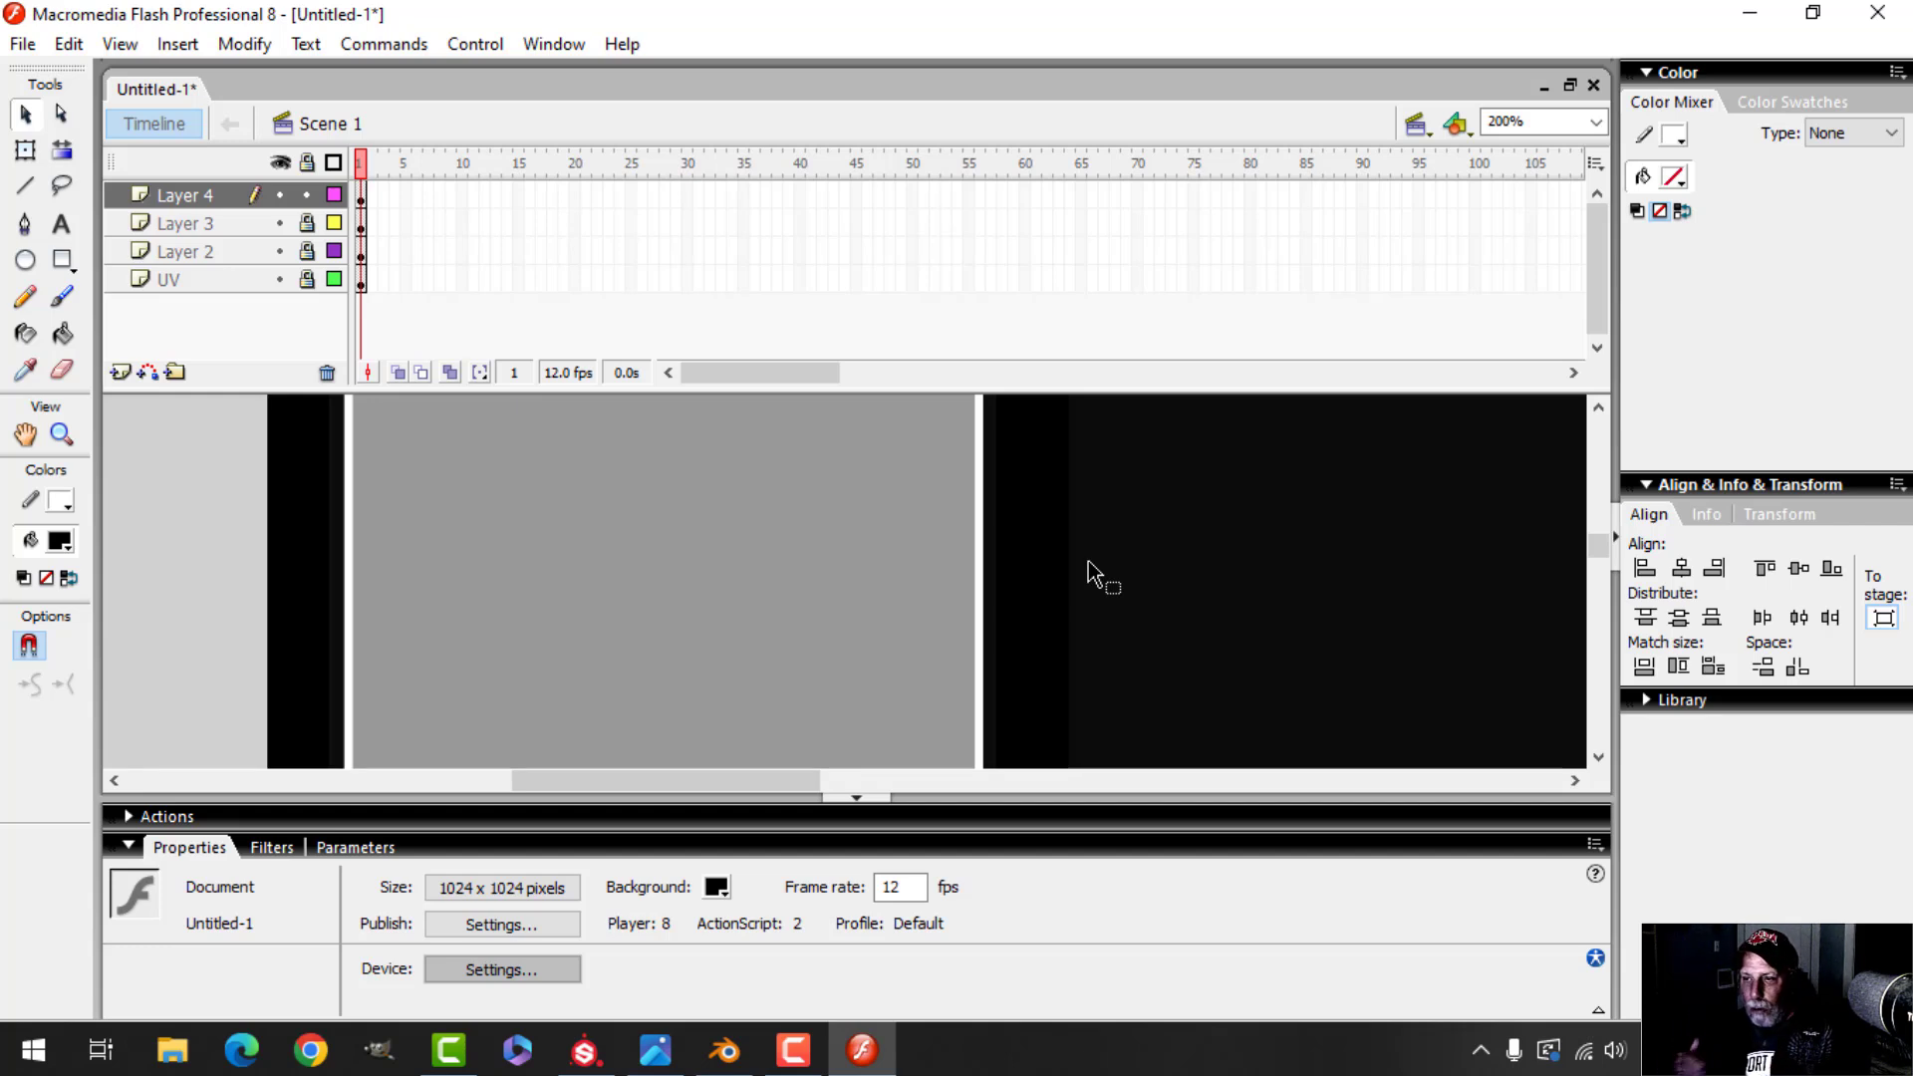
scroll(1050, 530, "down", 3)
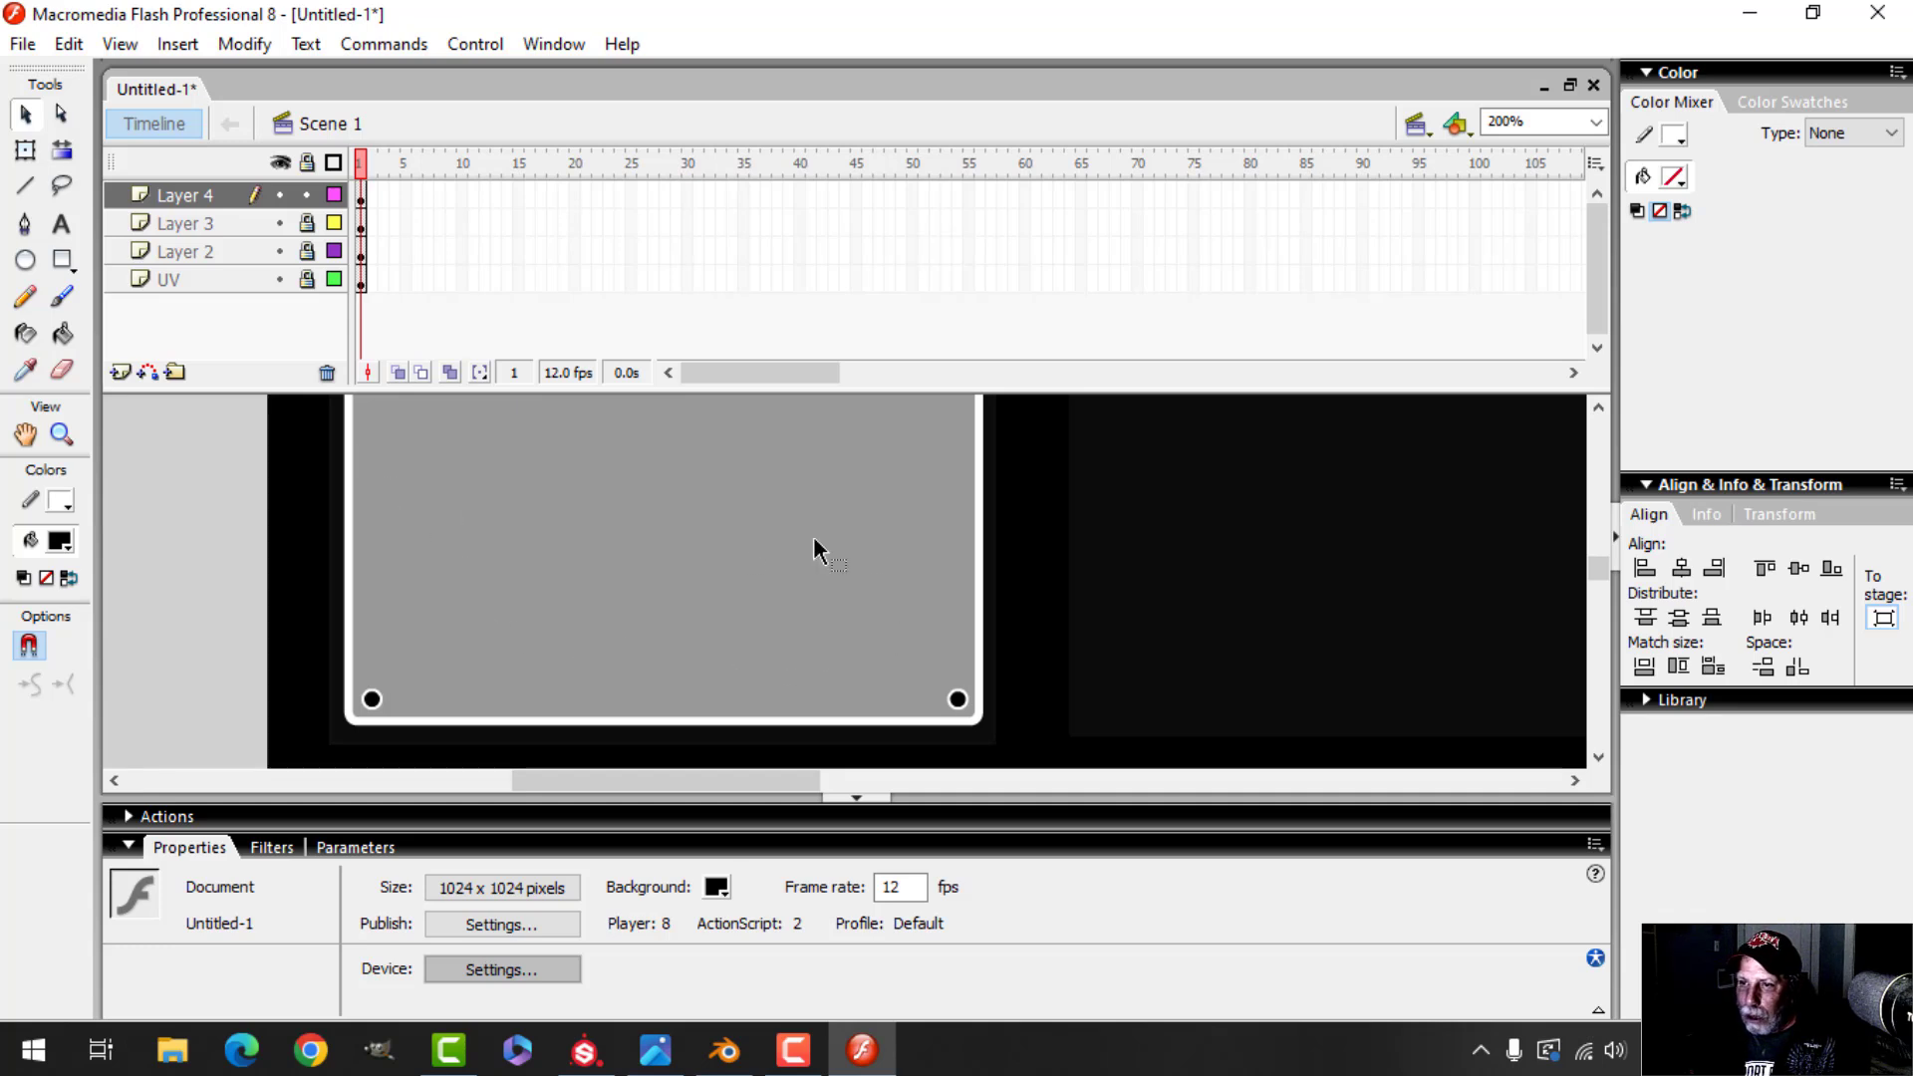
left_click(303, 196)
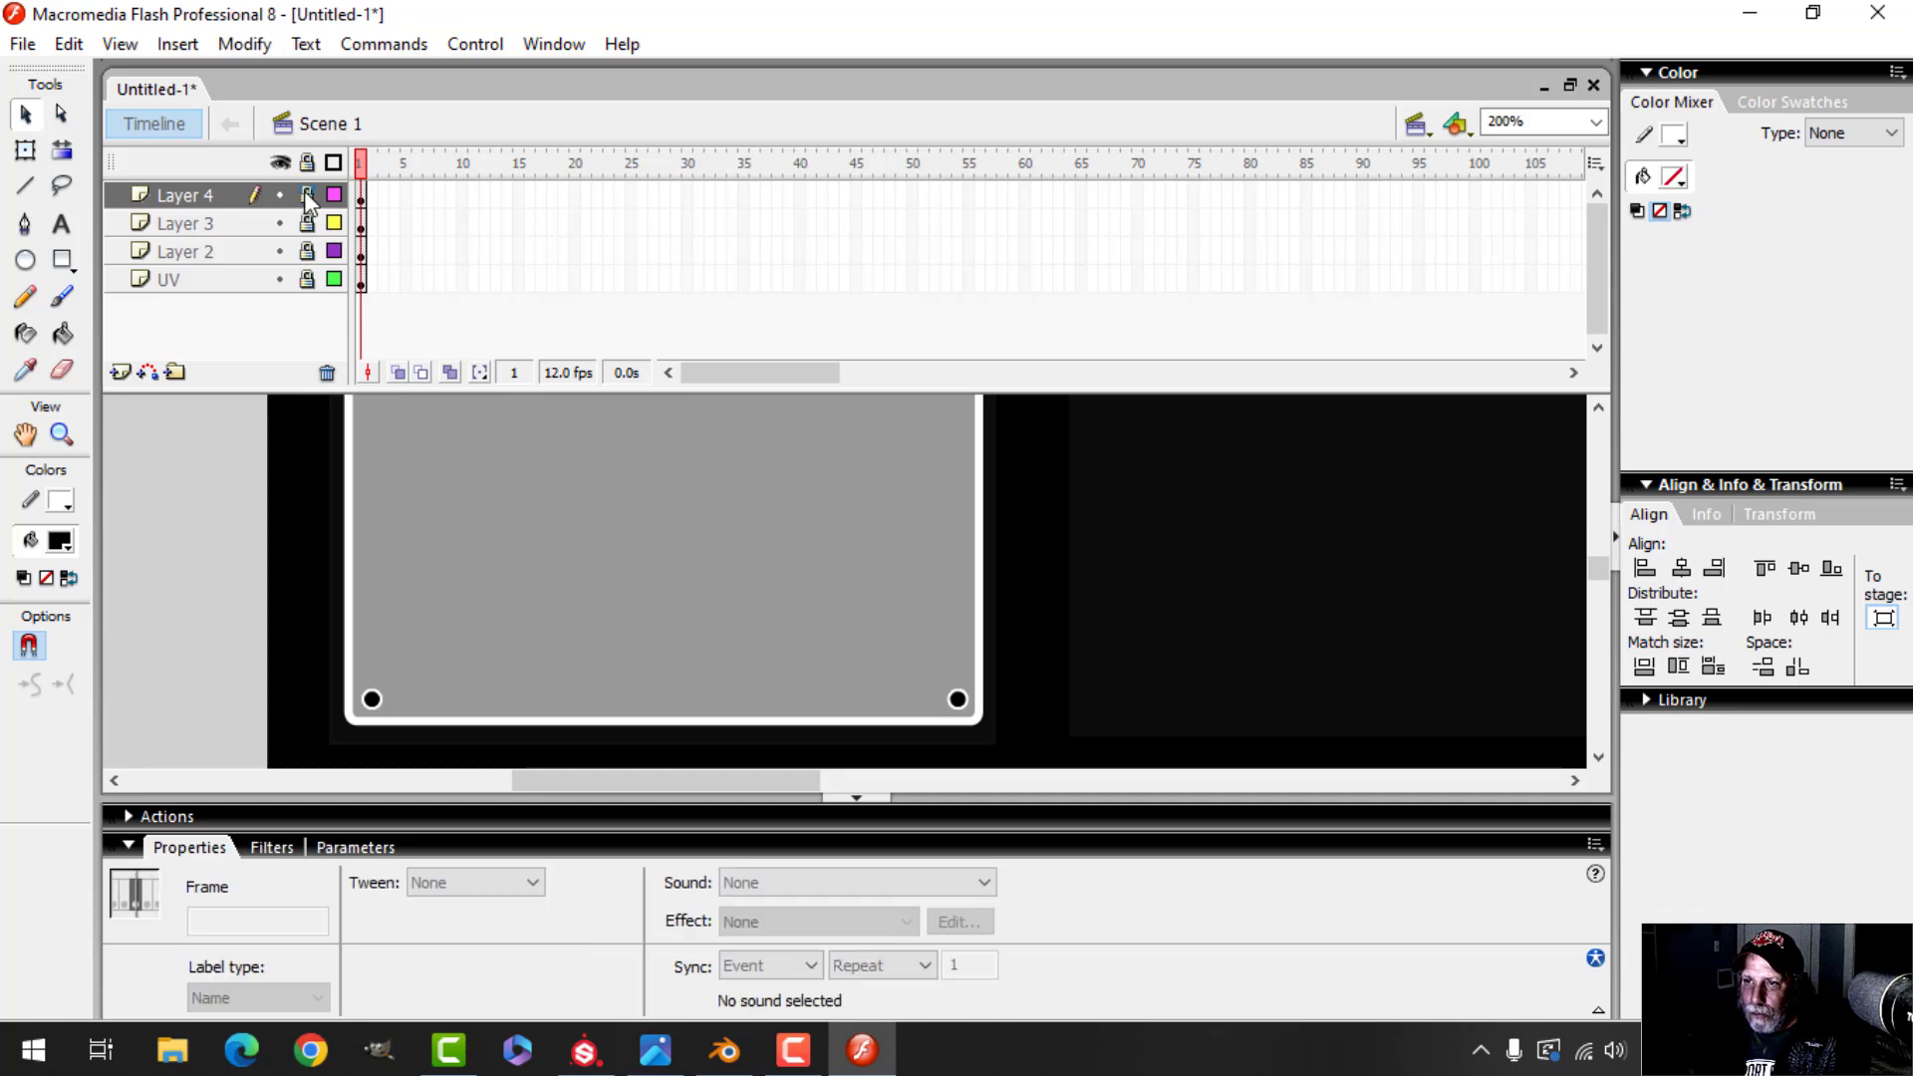
left_click(119, 372)
Draw a black rectangle with a white outline and 4-point corner radius, about 103.5 by 46.5 pixels, near the panel's lower edge
key("r")
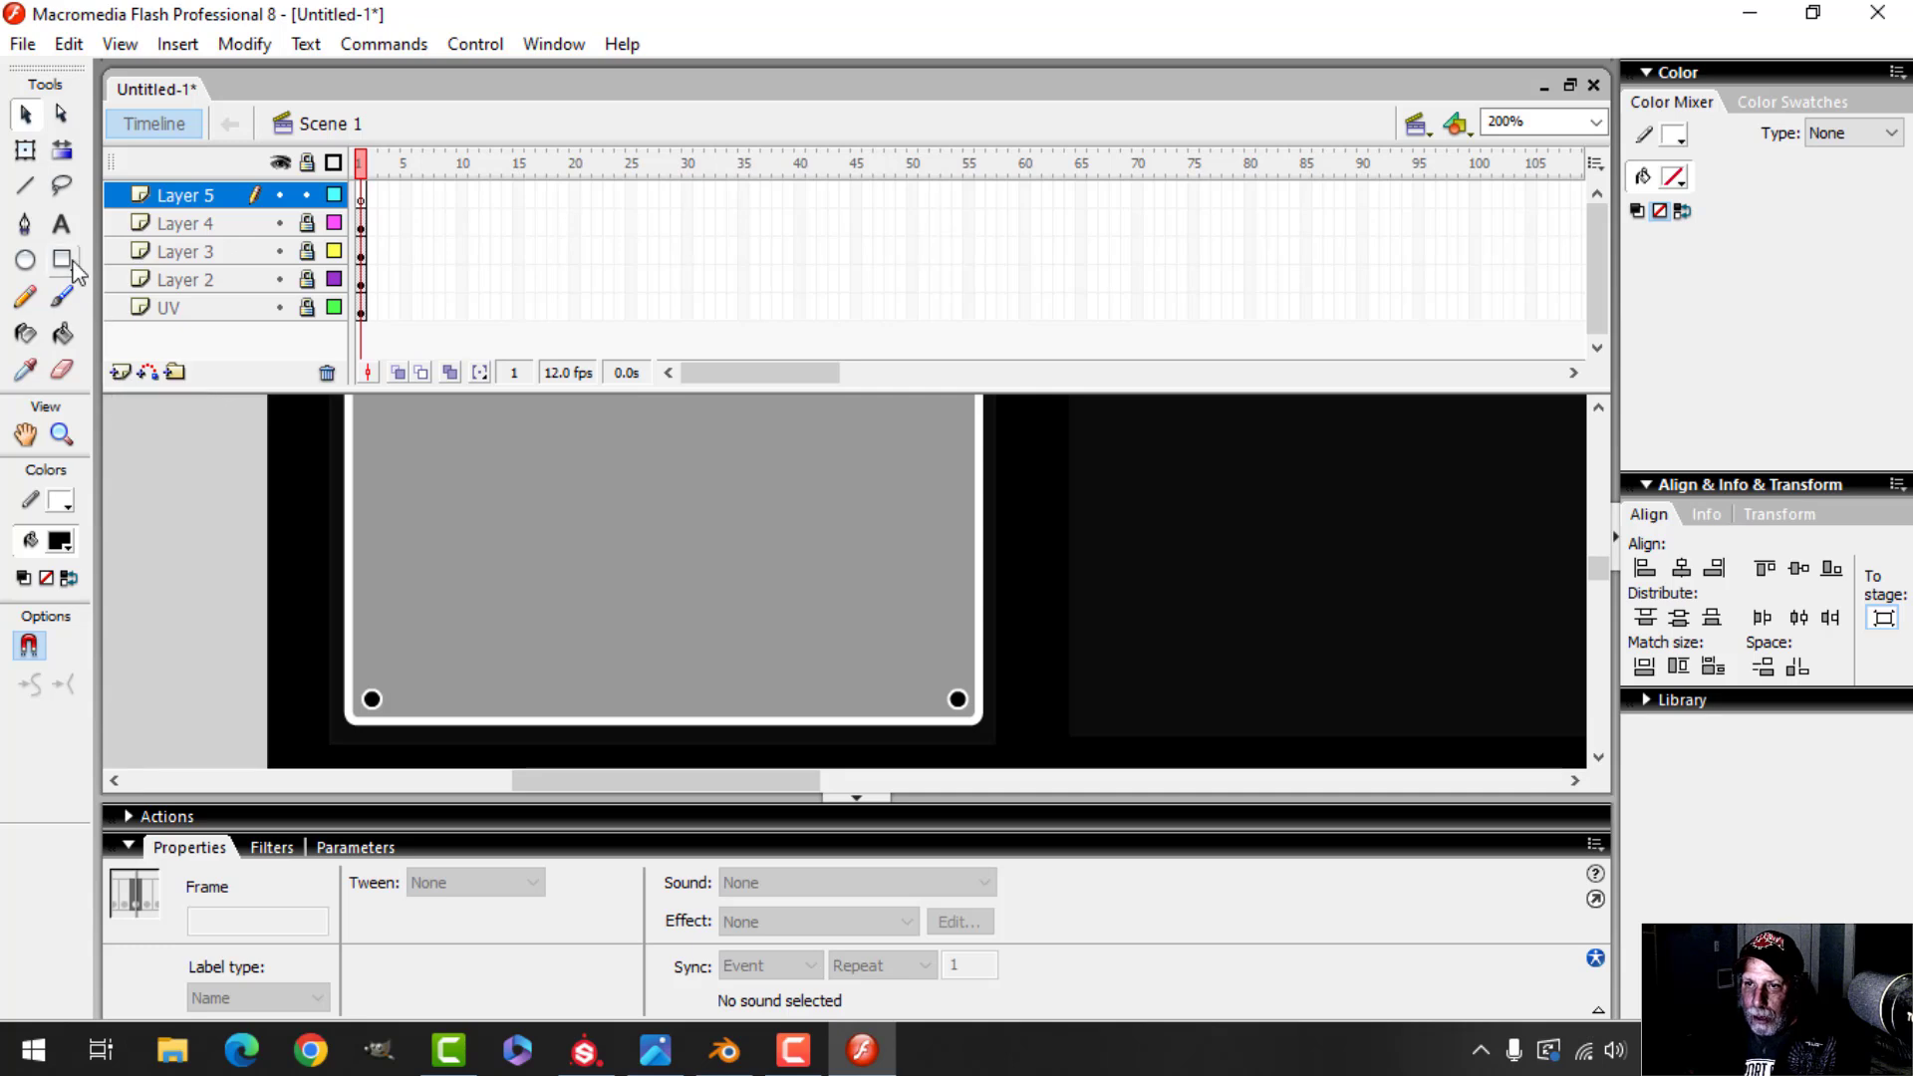
left_click(37, 684)
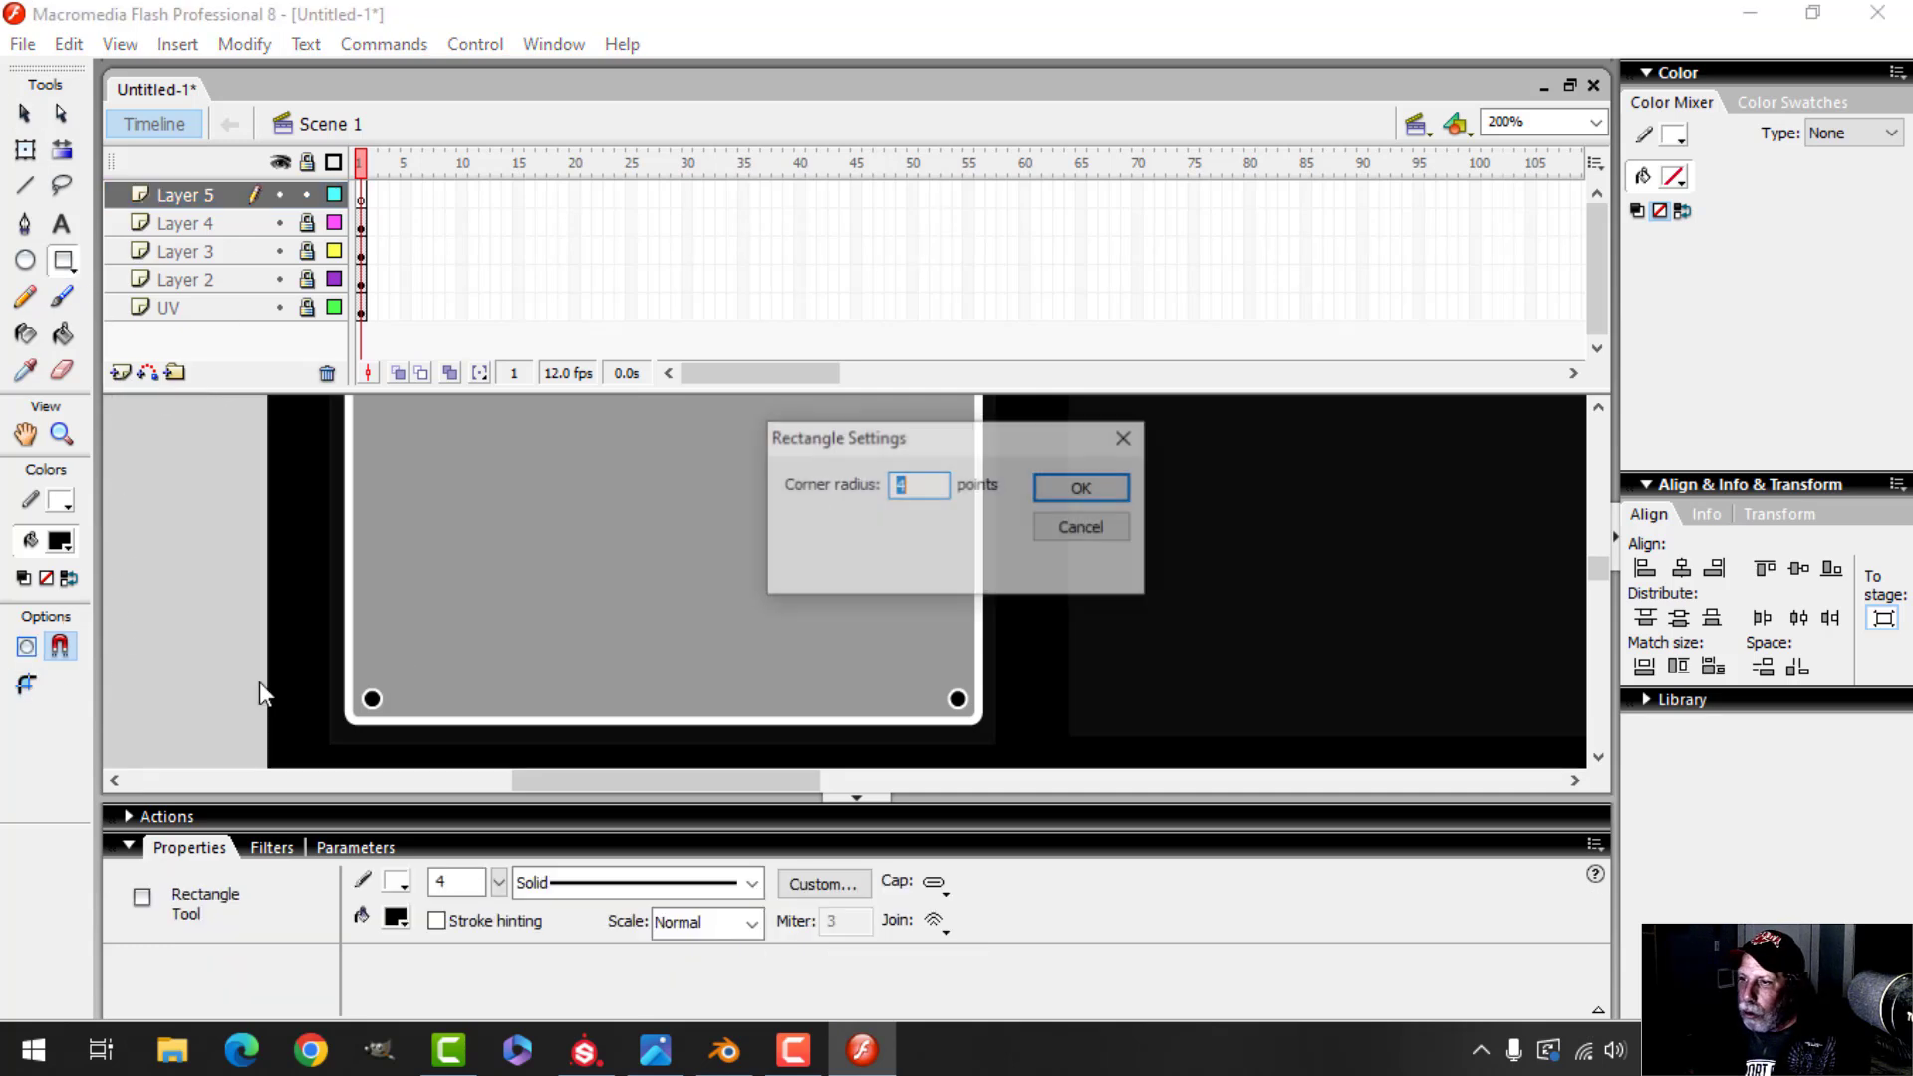
left_click(1079, 490)
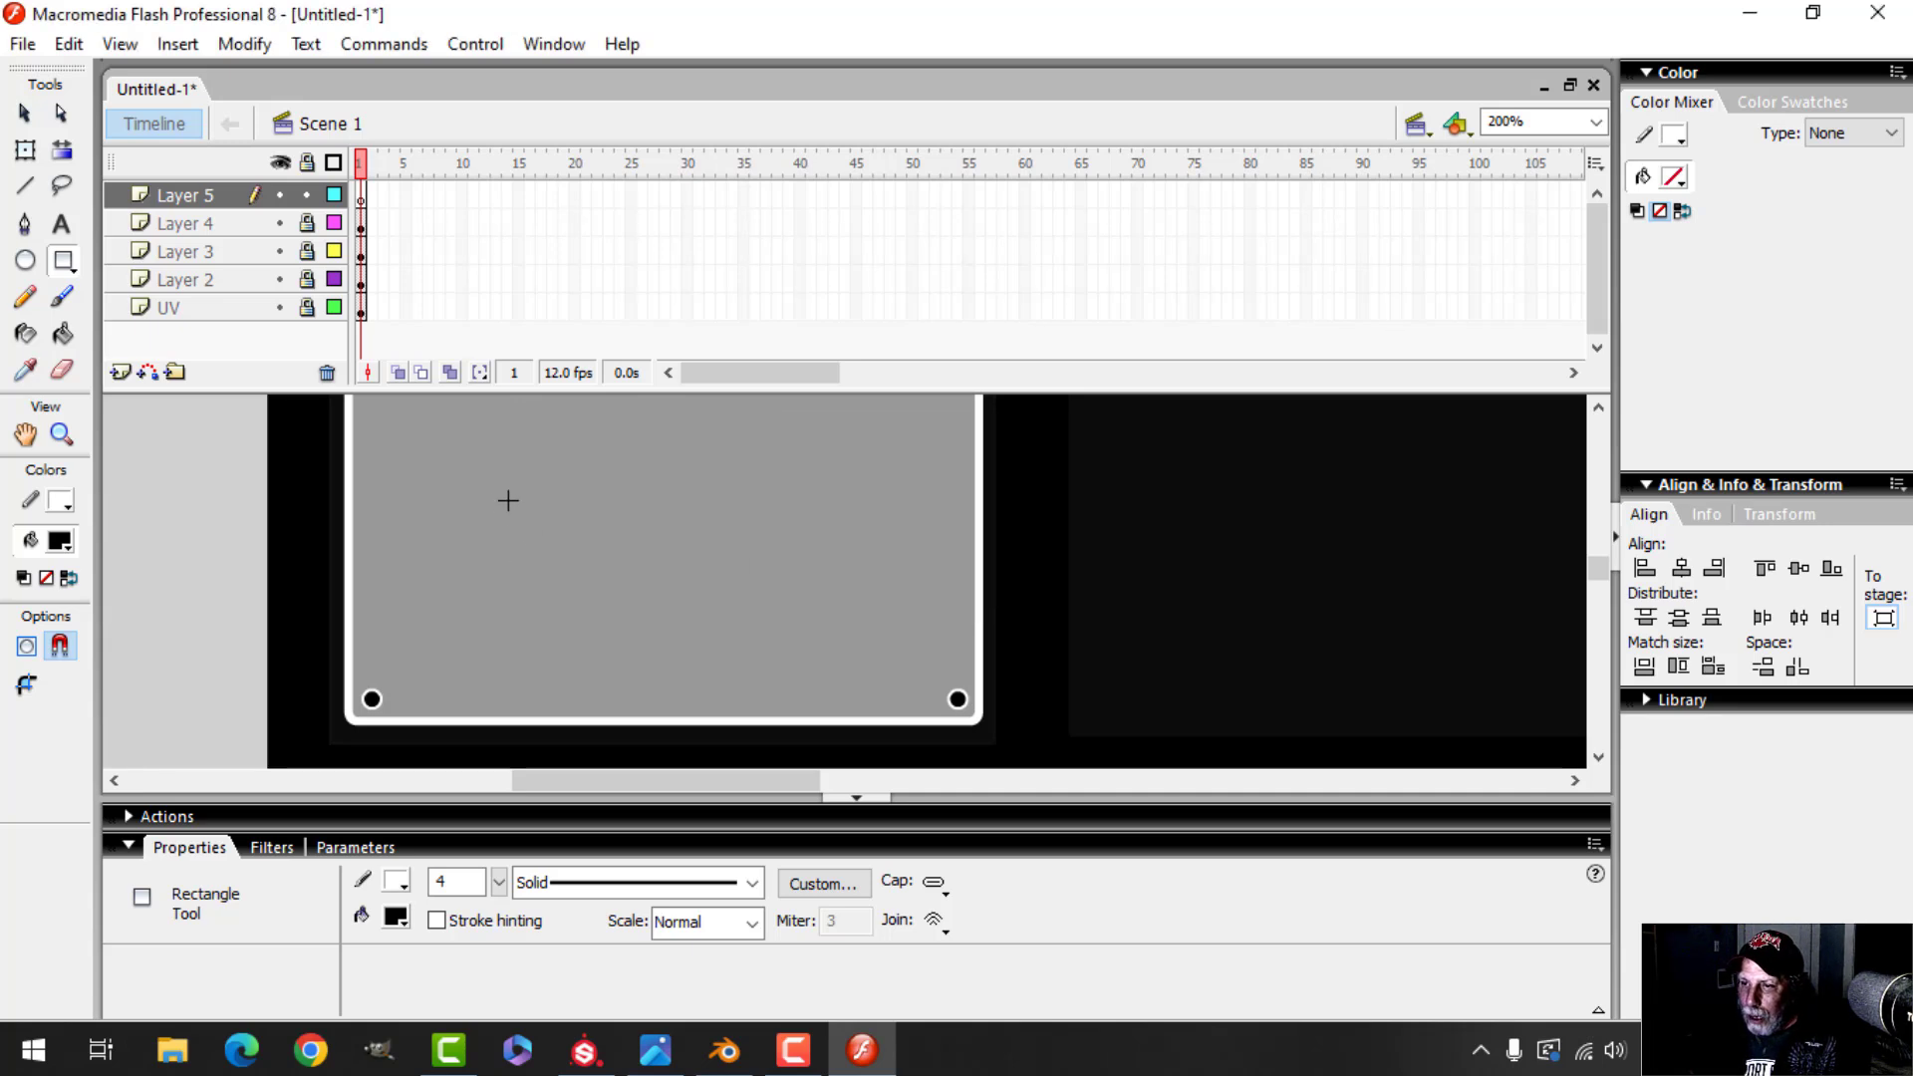
mouse_move(496, 488)
left_mouse_down()
mouse_move(564, 581)
mouse_move(785, 614)
left_mouse_up()
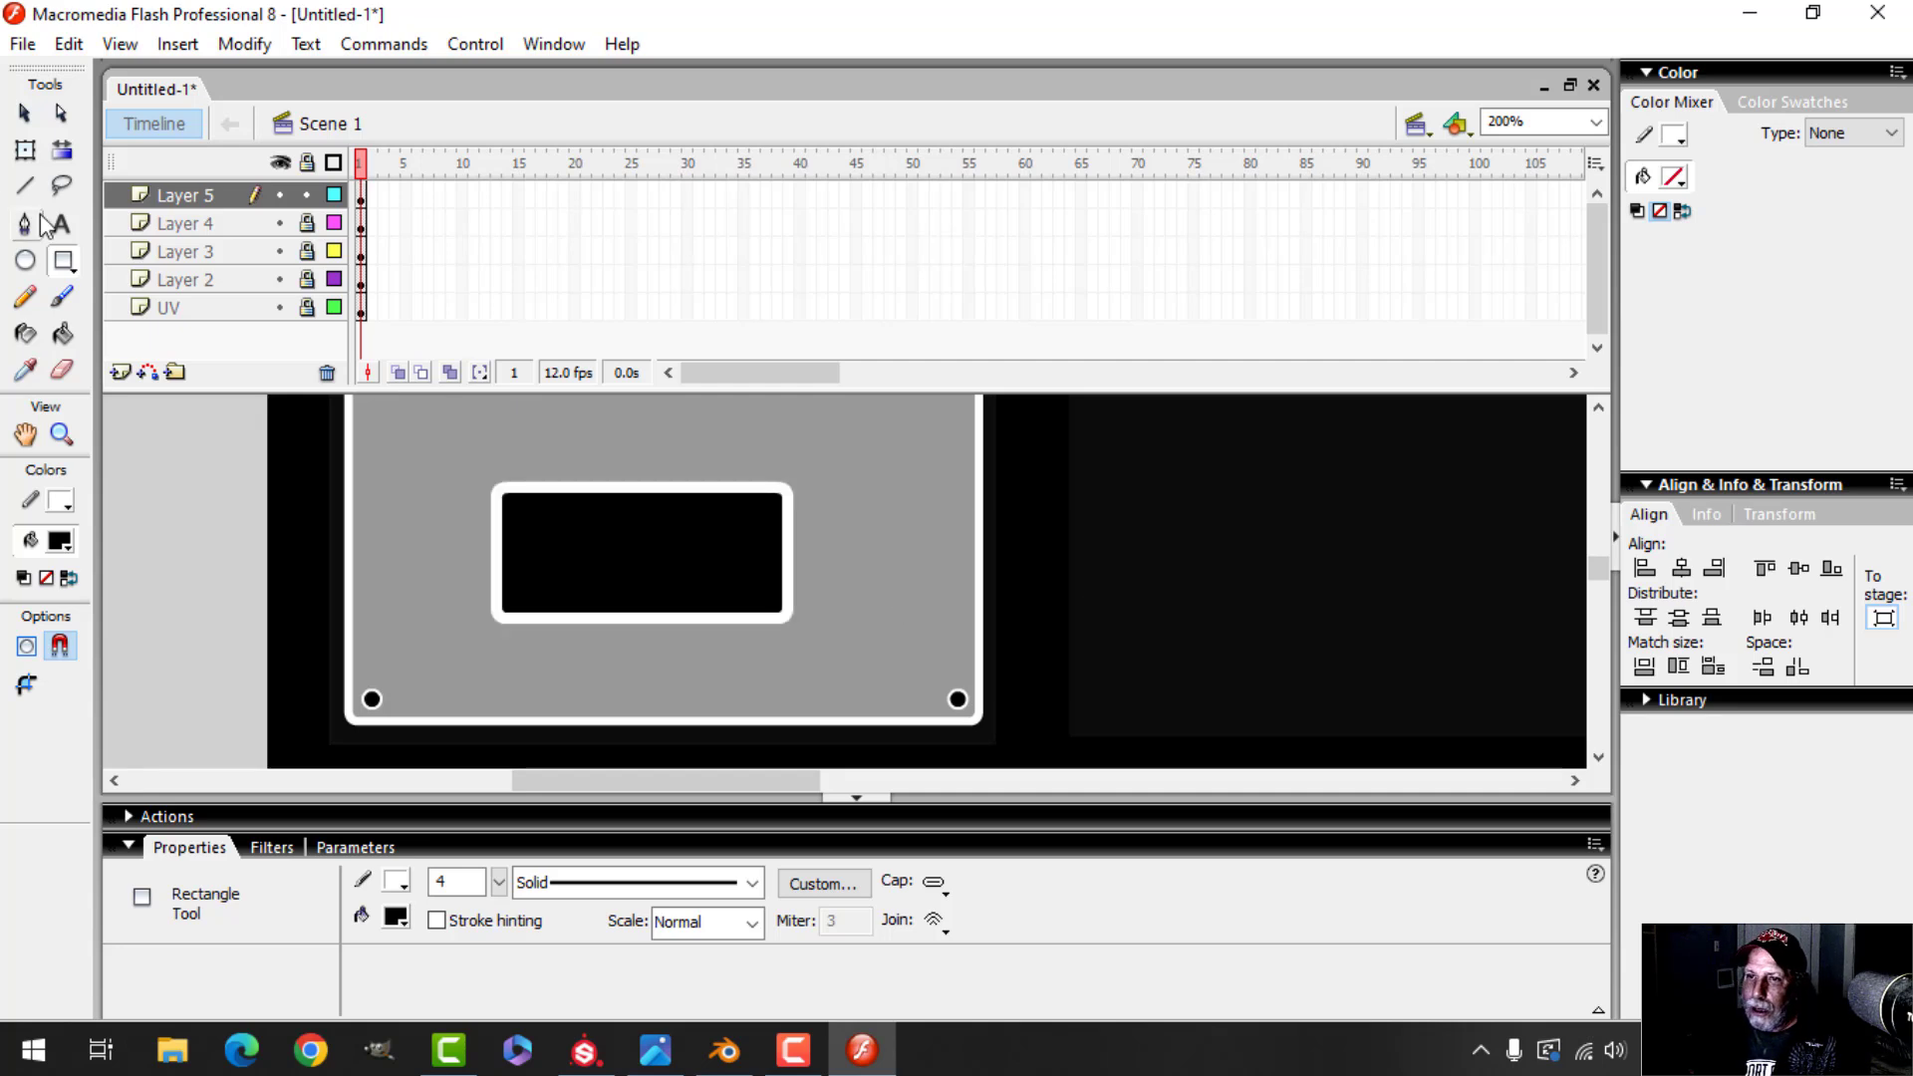
Set the stroke thickness of the new rectangle's white outline to 1
left_click(22, 114)
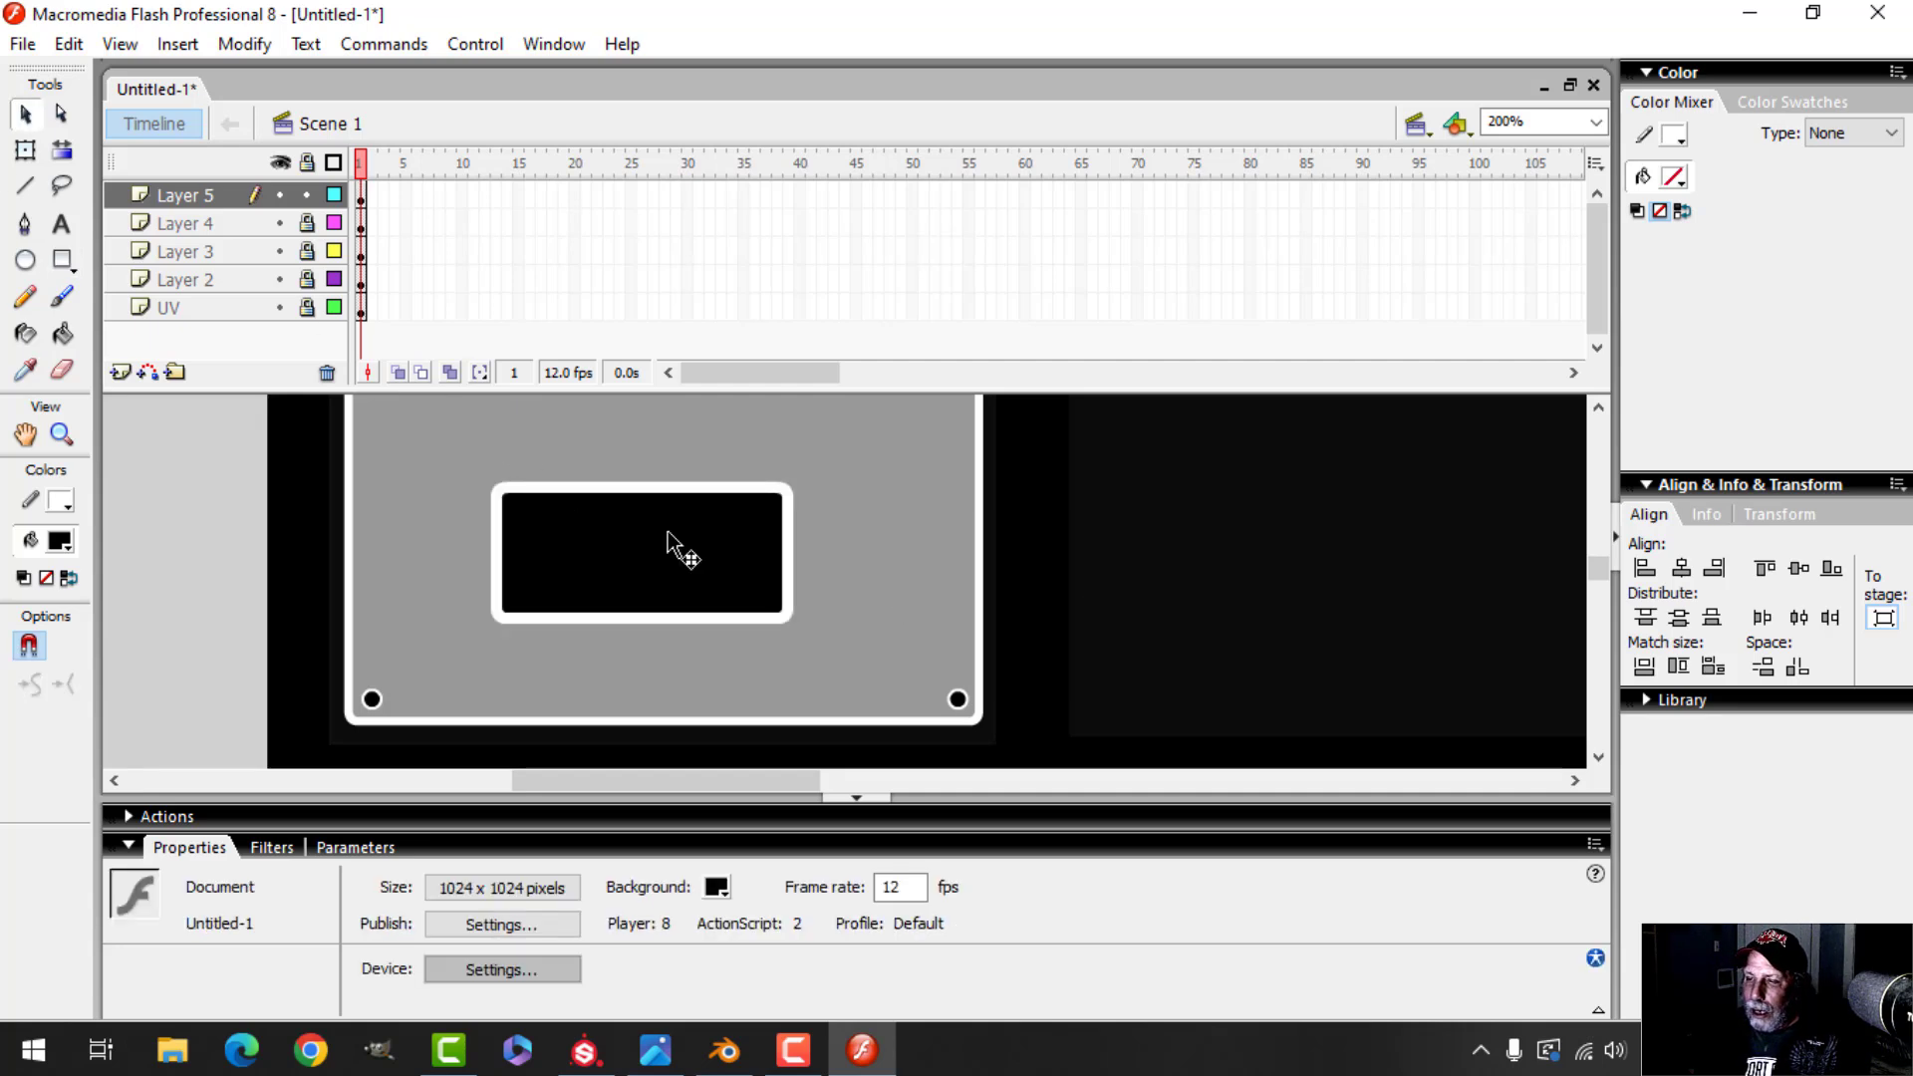
double_click(589, 498)
left_click(453, 881)
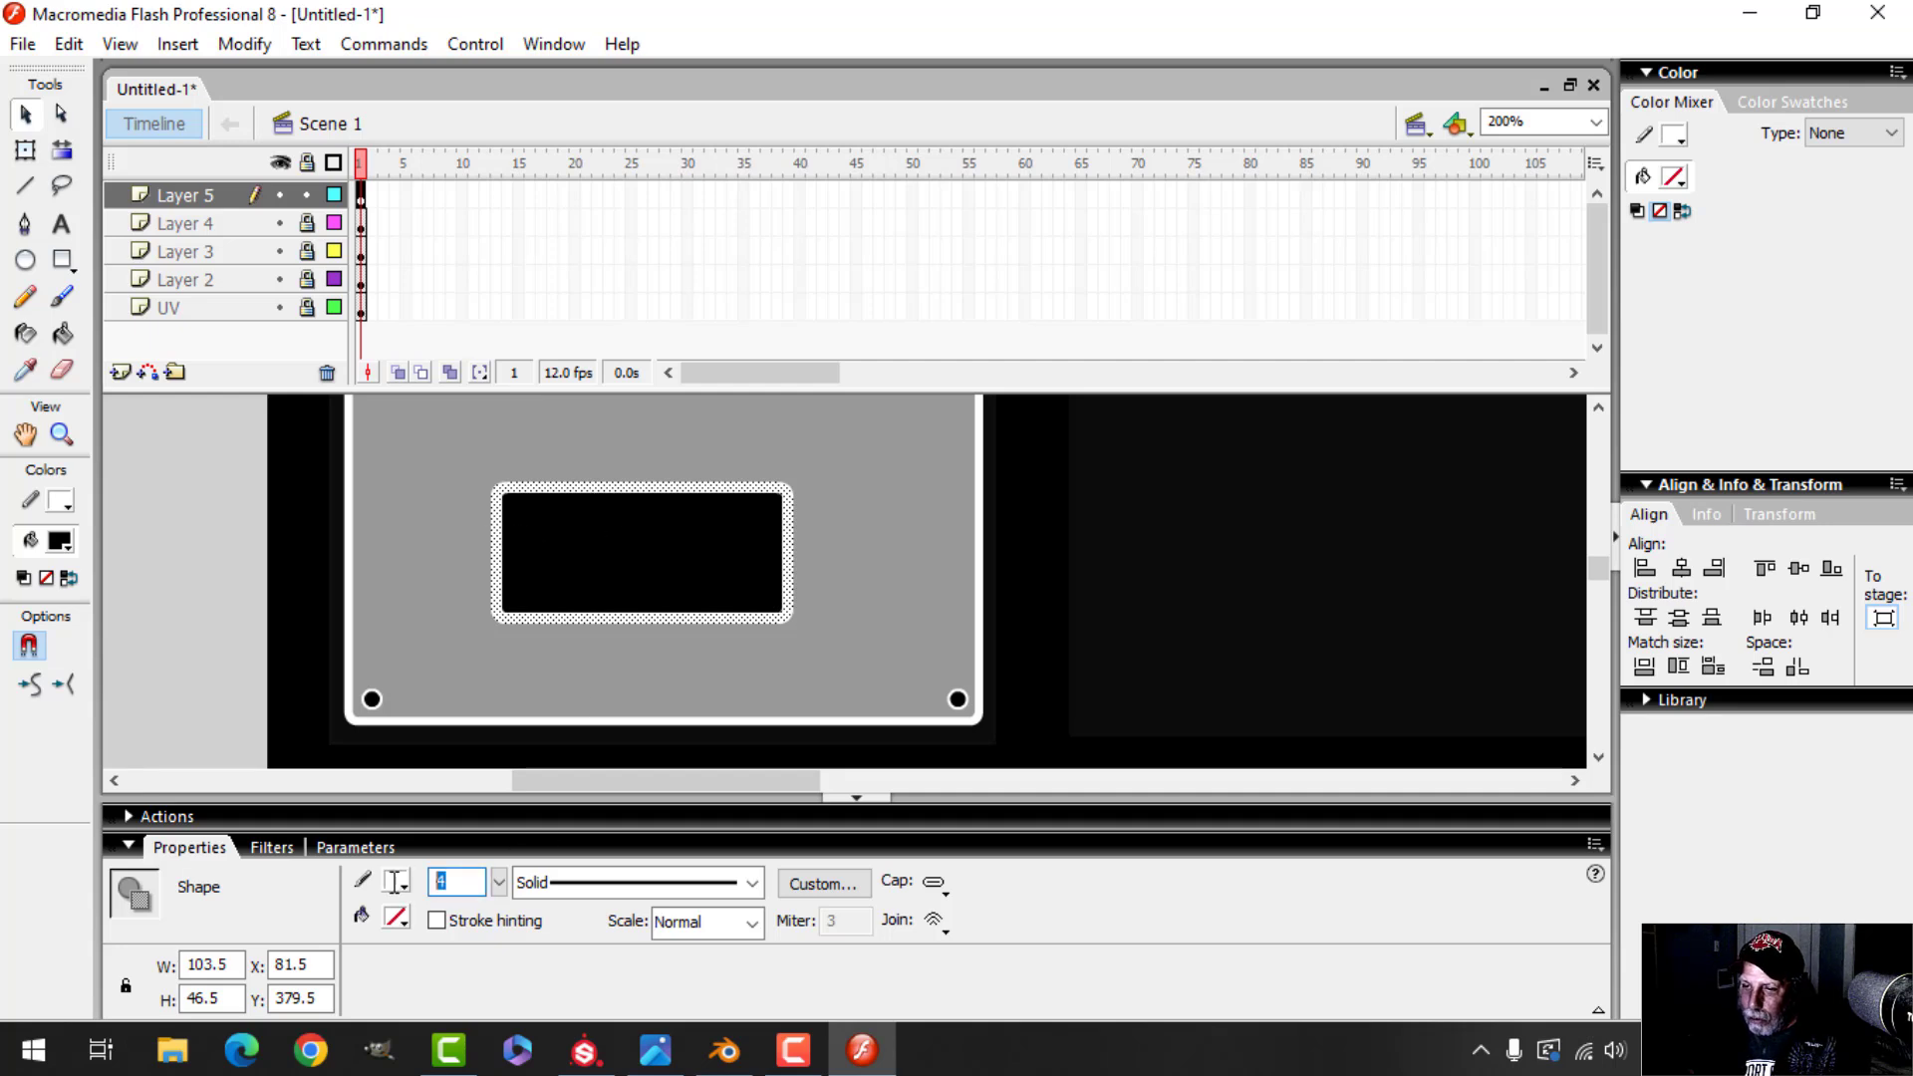
key("Return")
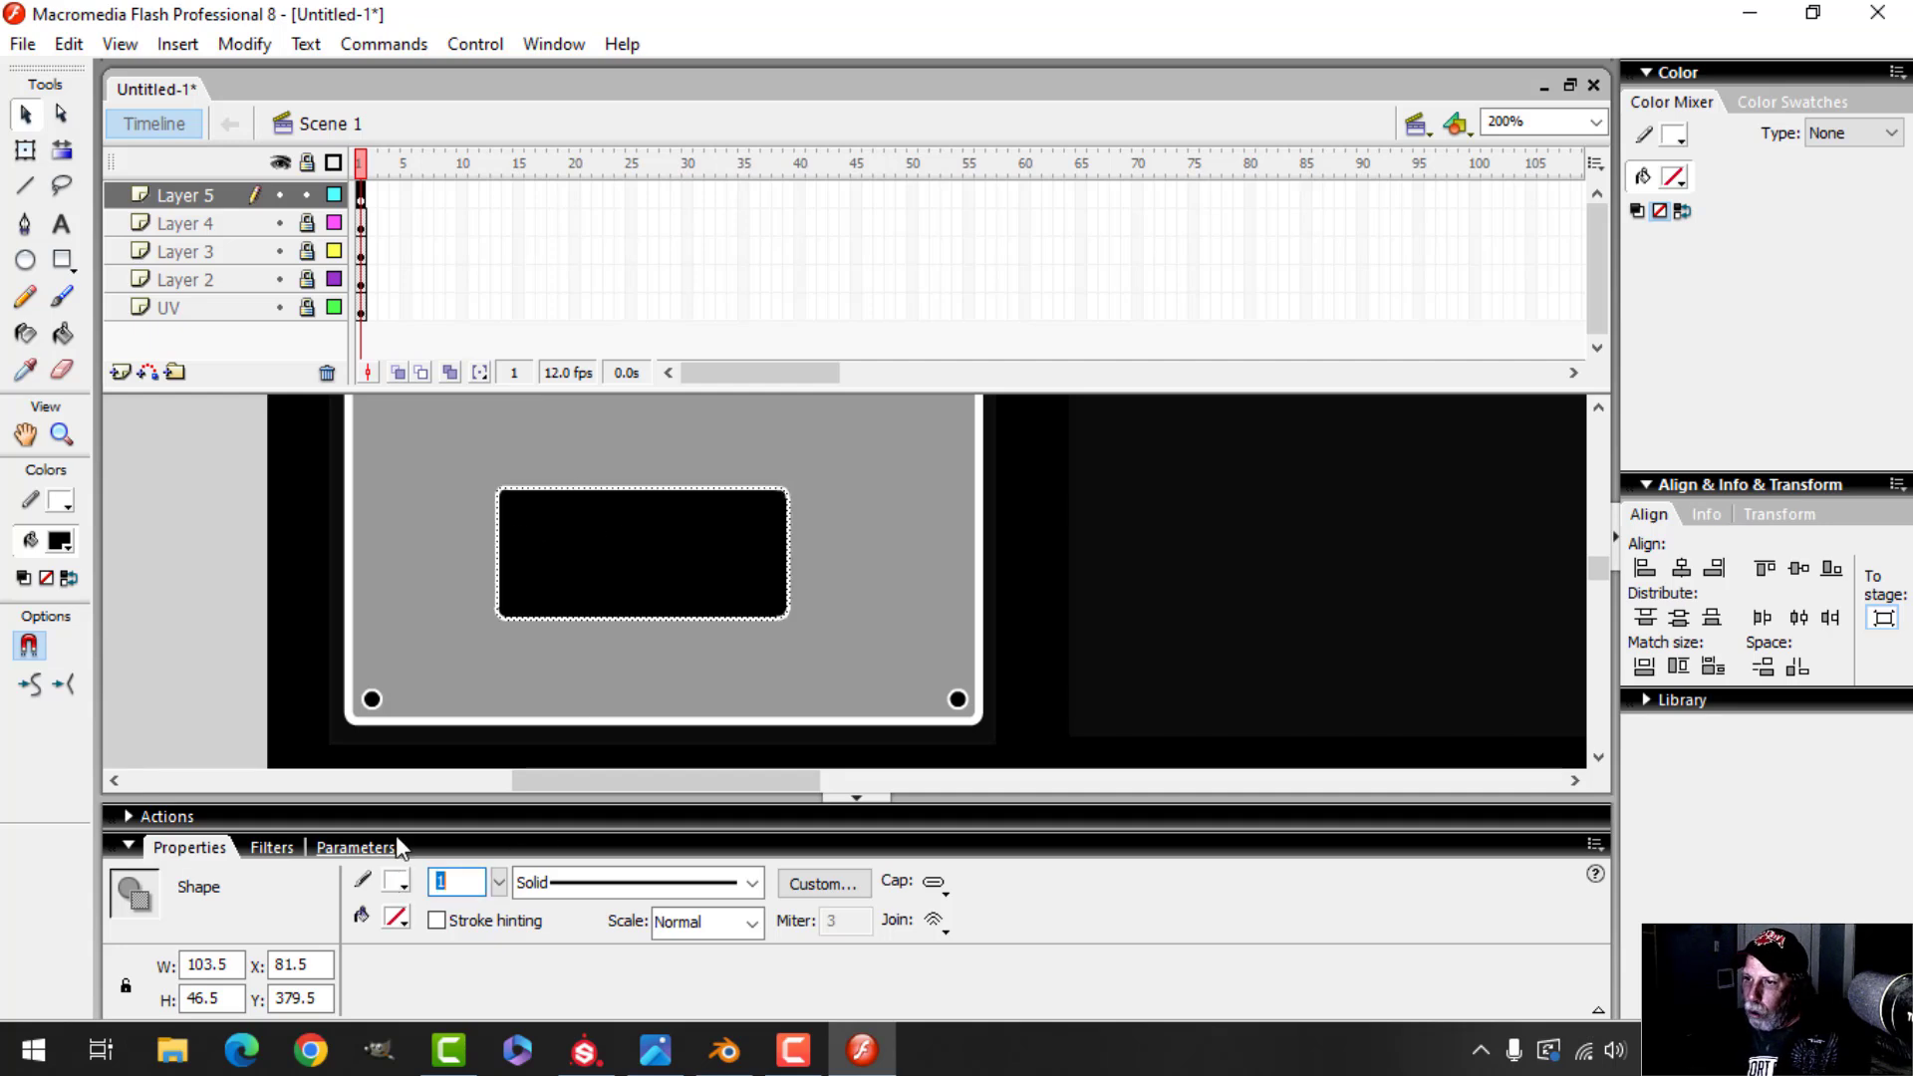
Change the fill of the small rounded rectangle on the lower panel to dark grey #666666
left_click(1144, 532)
left_click(684, 568)
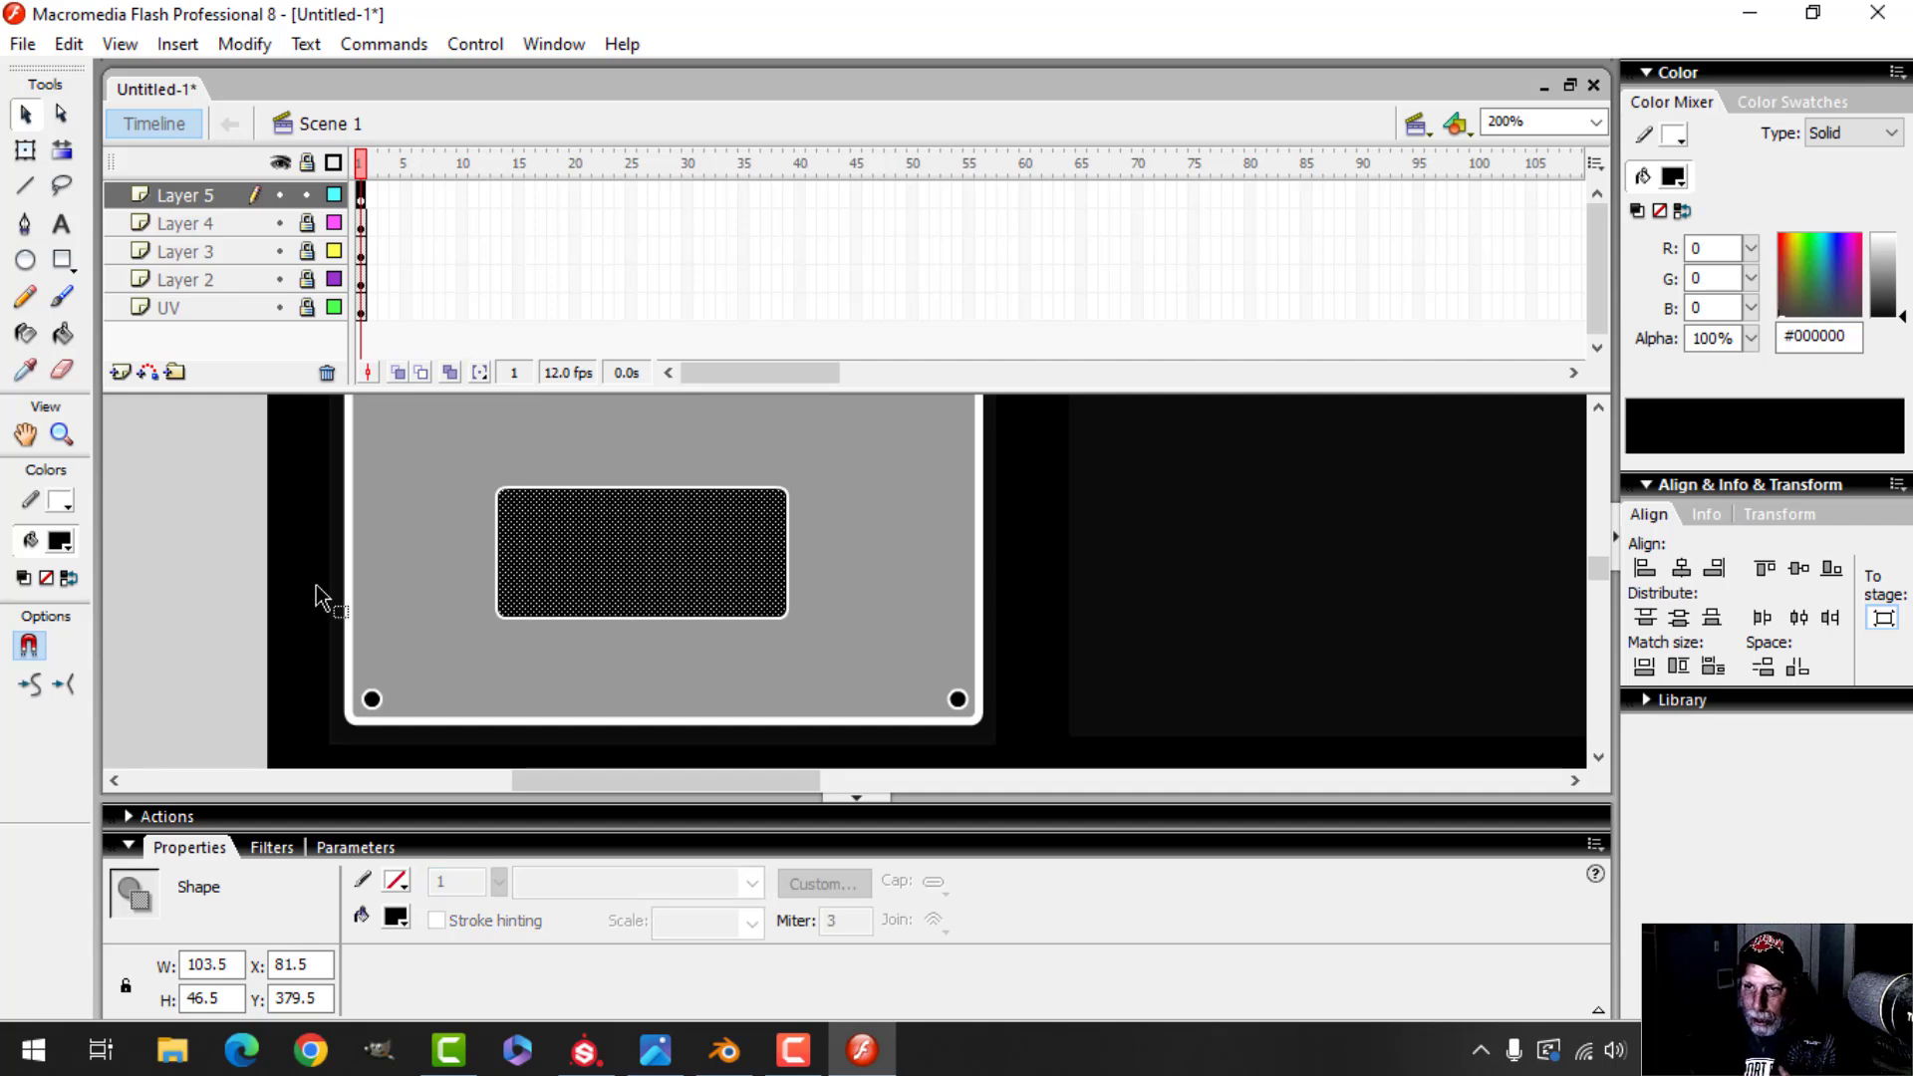
left_click(58, 543)
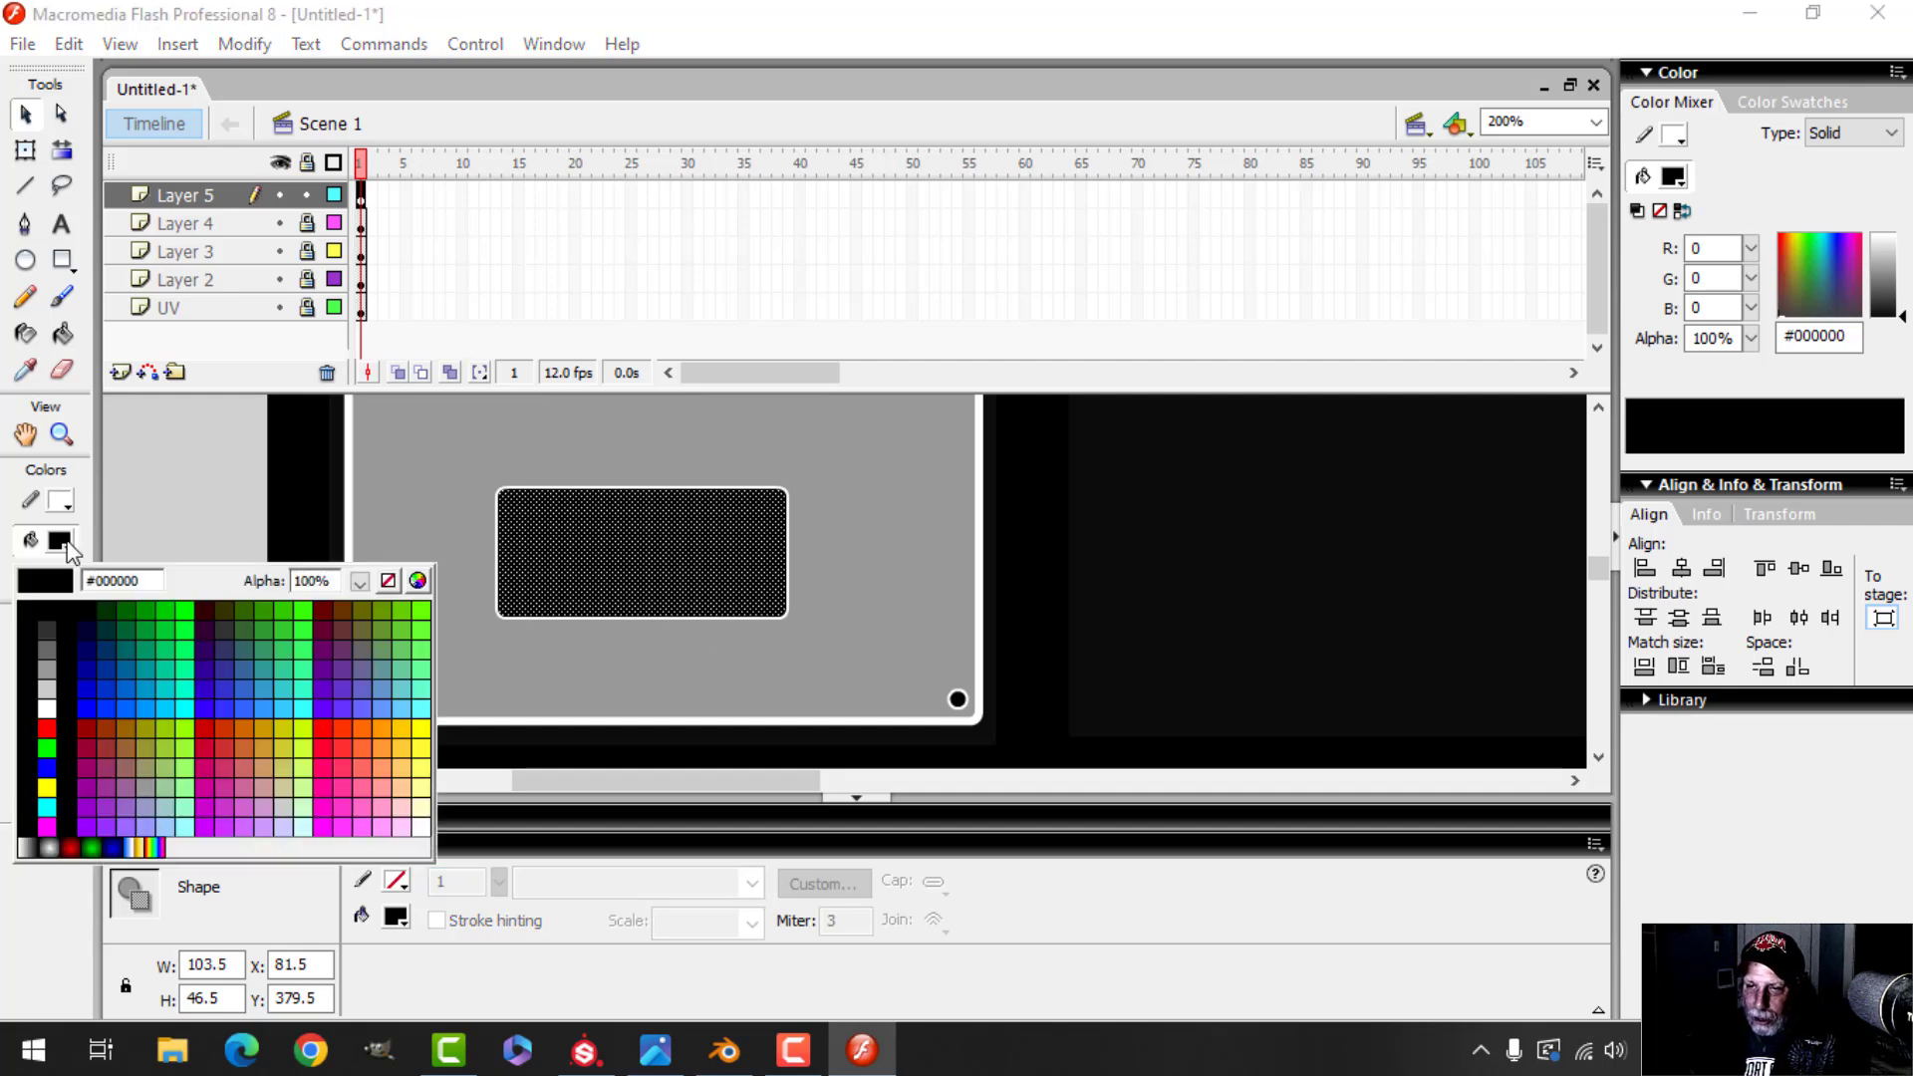
left_click(46, 649)
left_click(1036, 596)
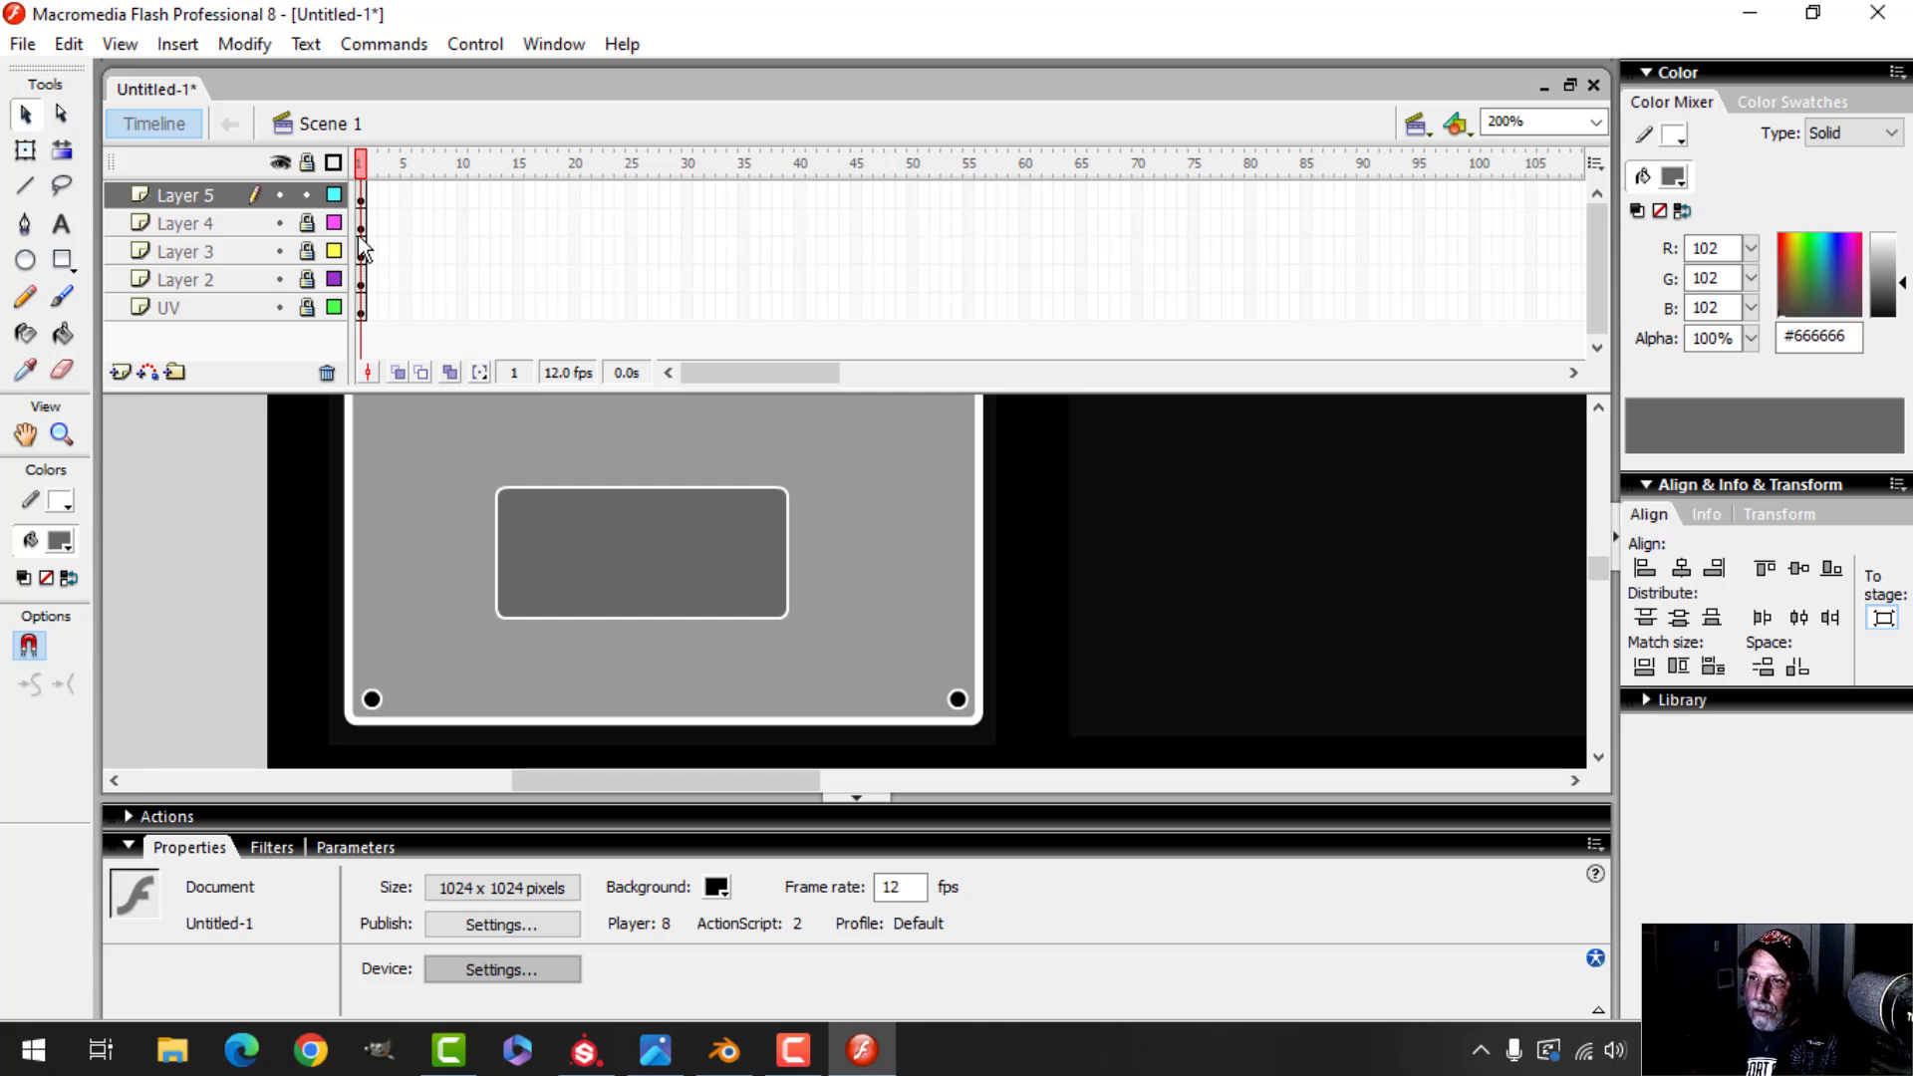
Add the static text "VFX" in Conthrax Sb bold, size 10, inside the dark grey rectangle
left_click(61, 227)
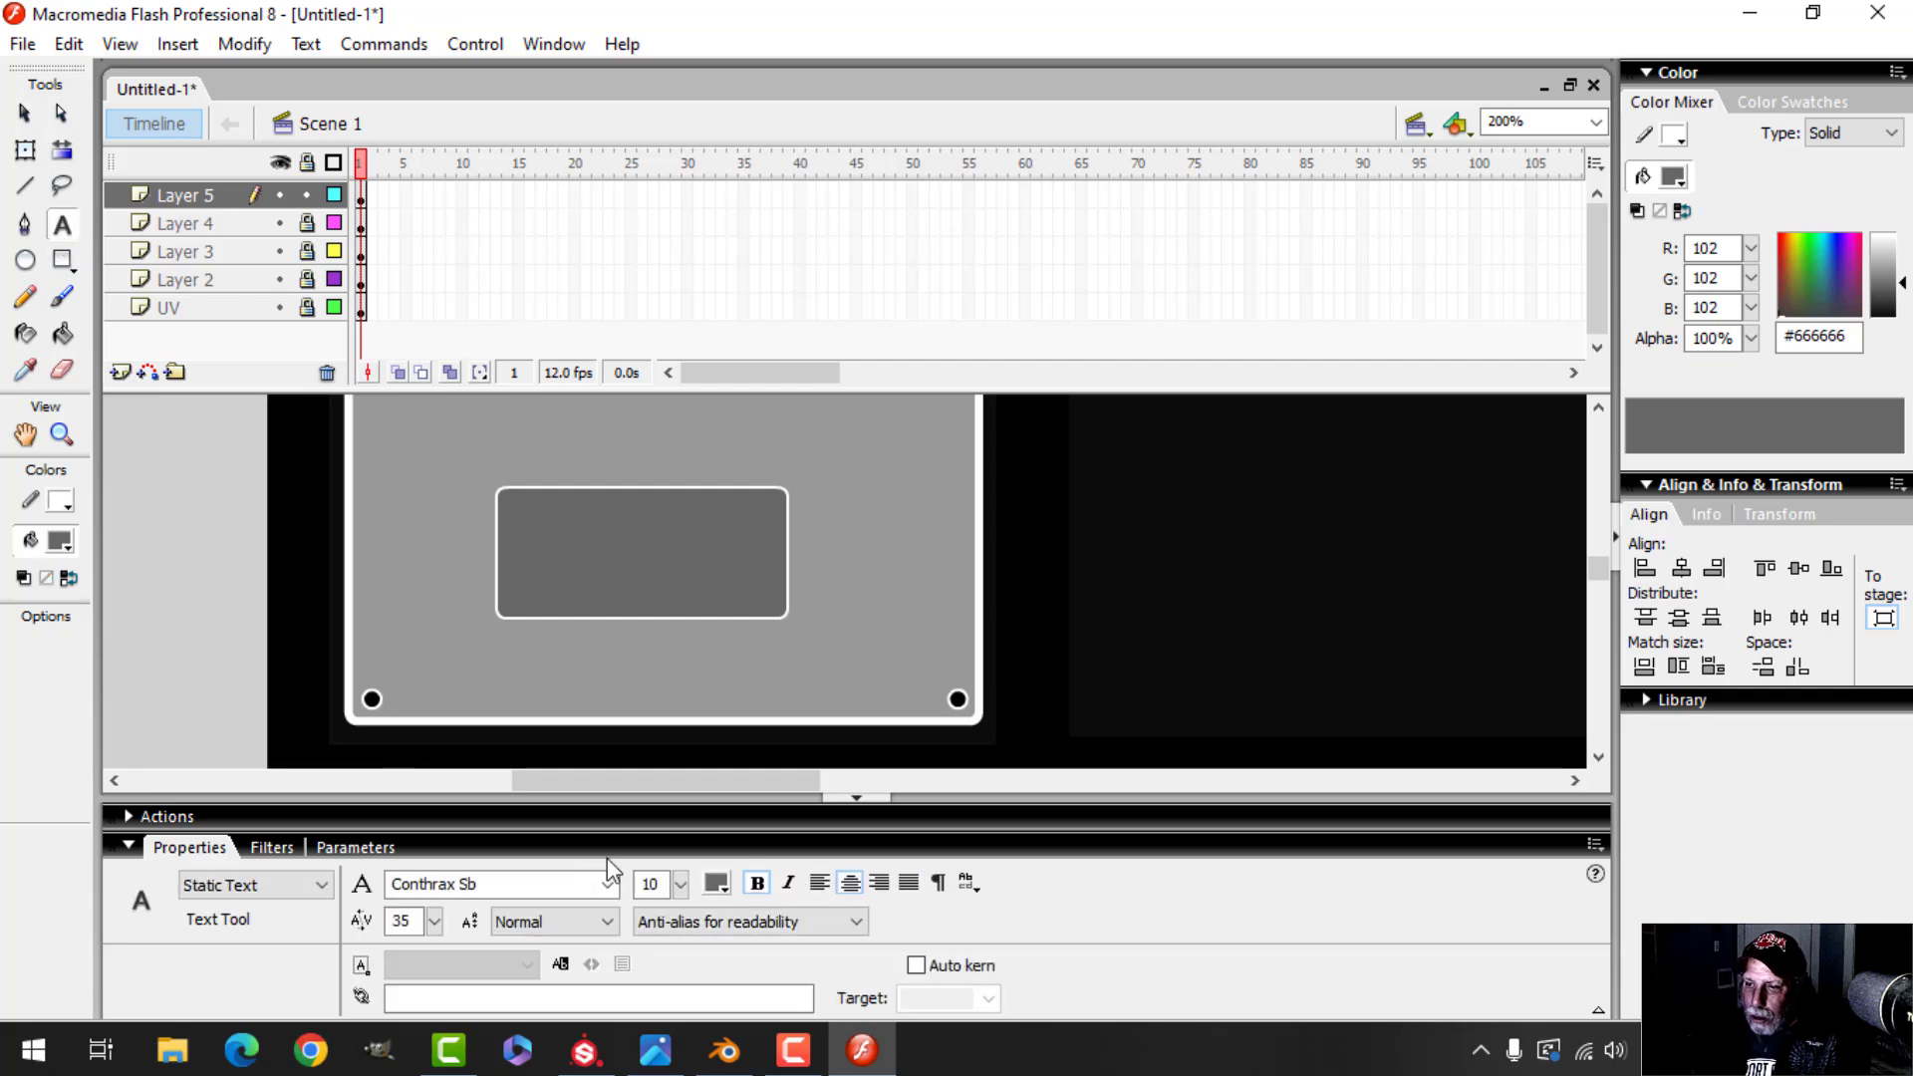
left_click(543, 548)
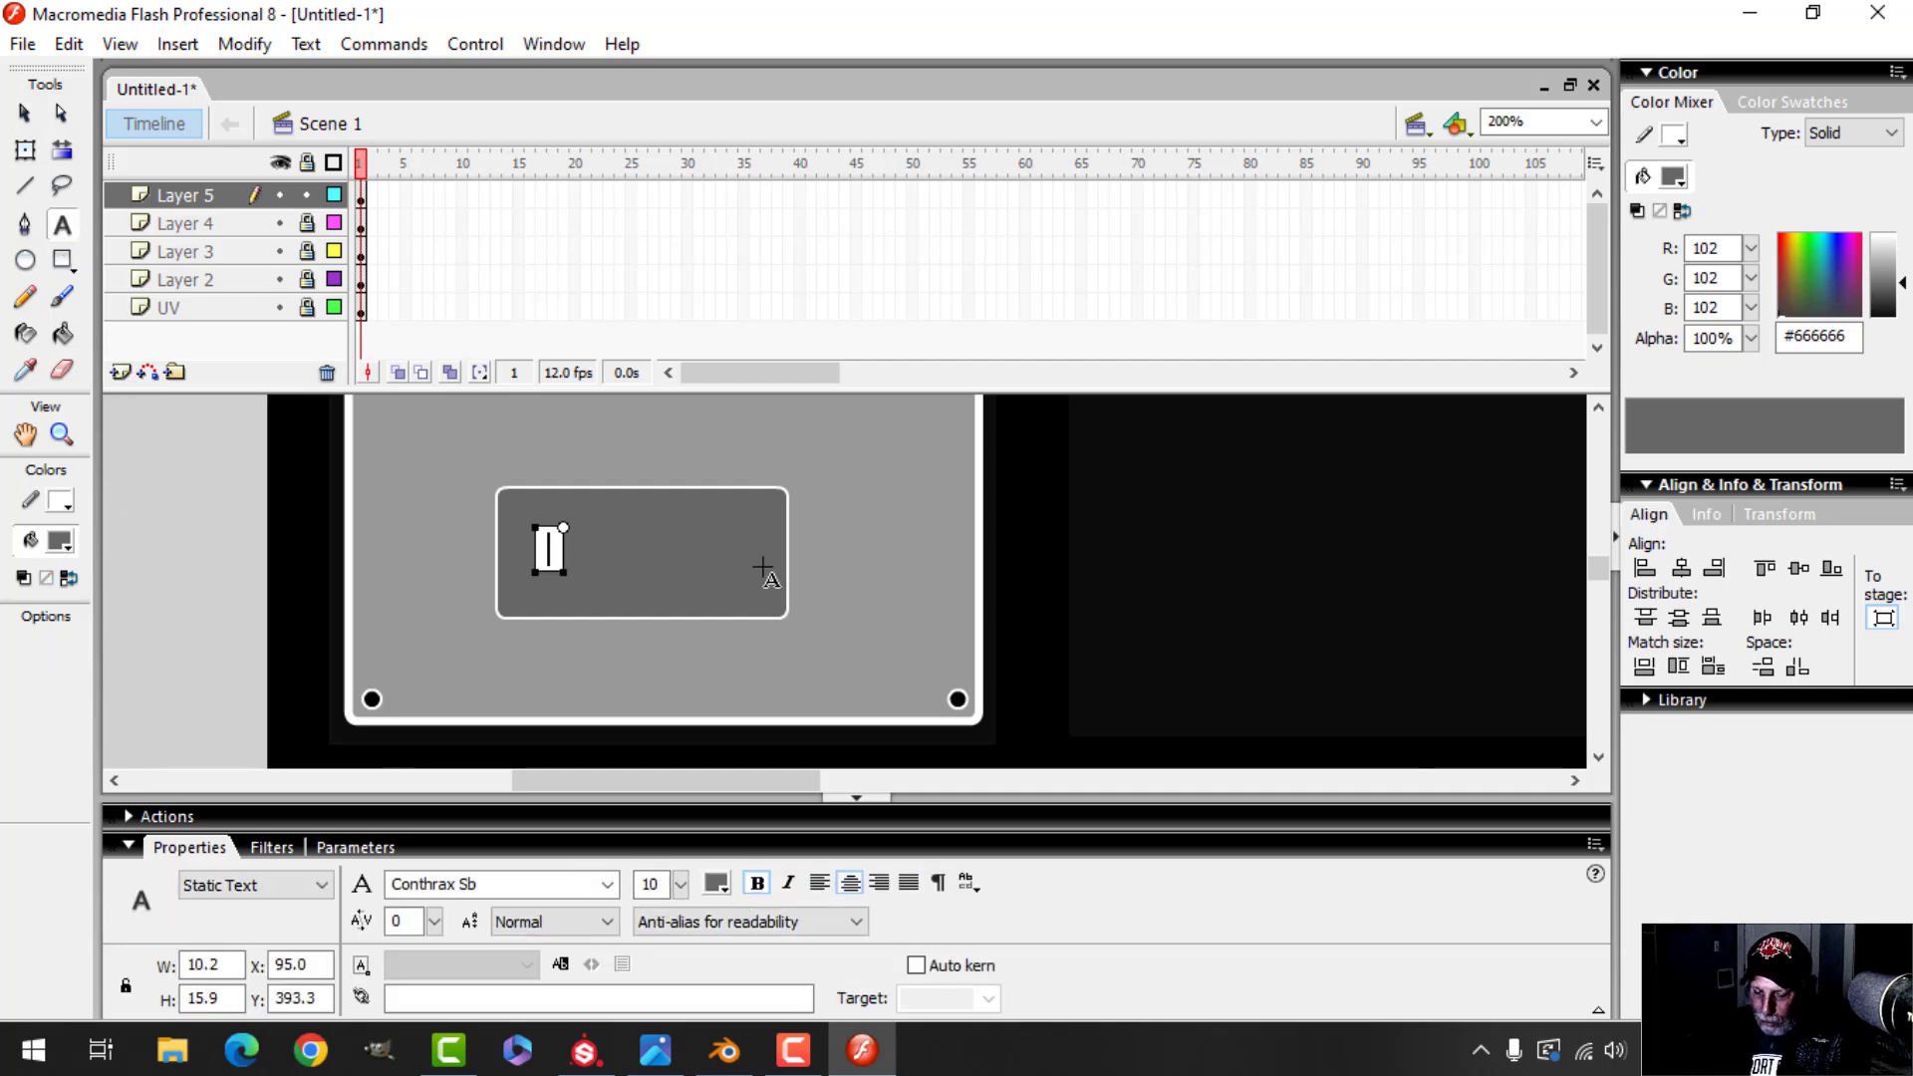
key("Caps_Lock")
type("VGF")
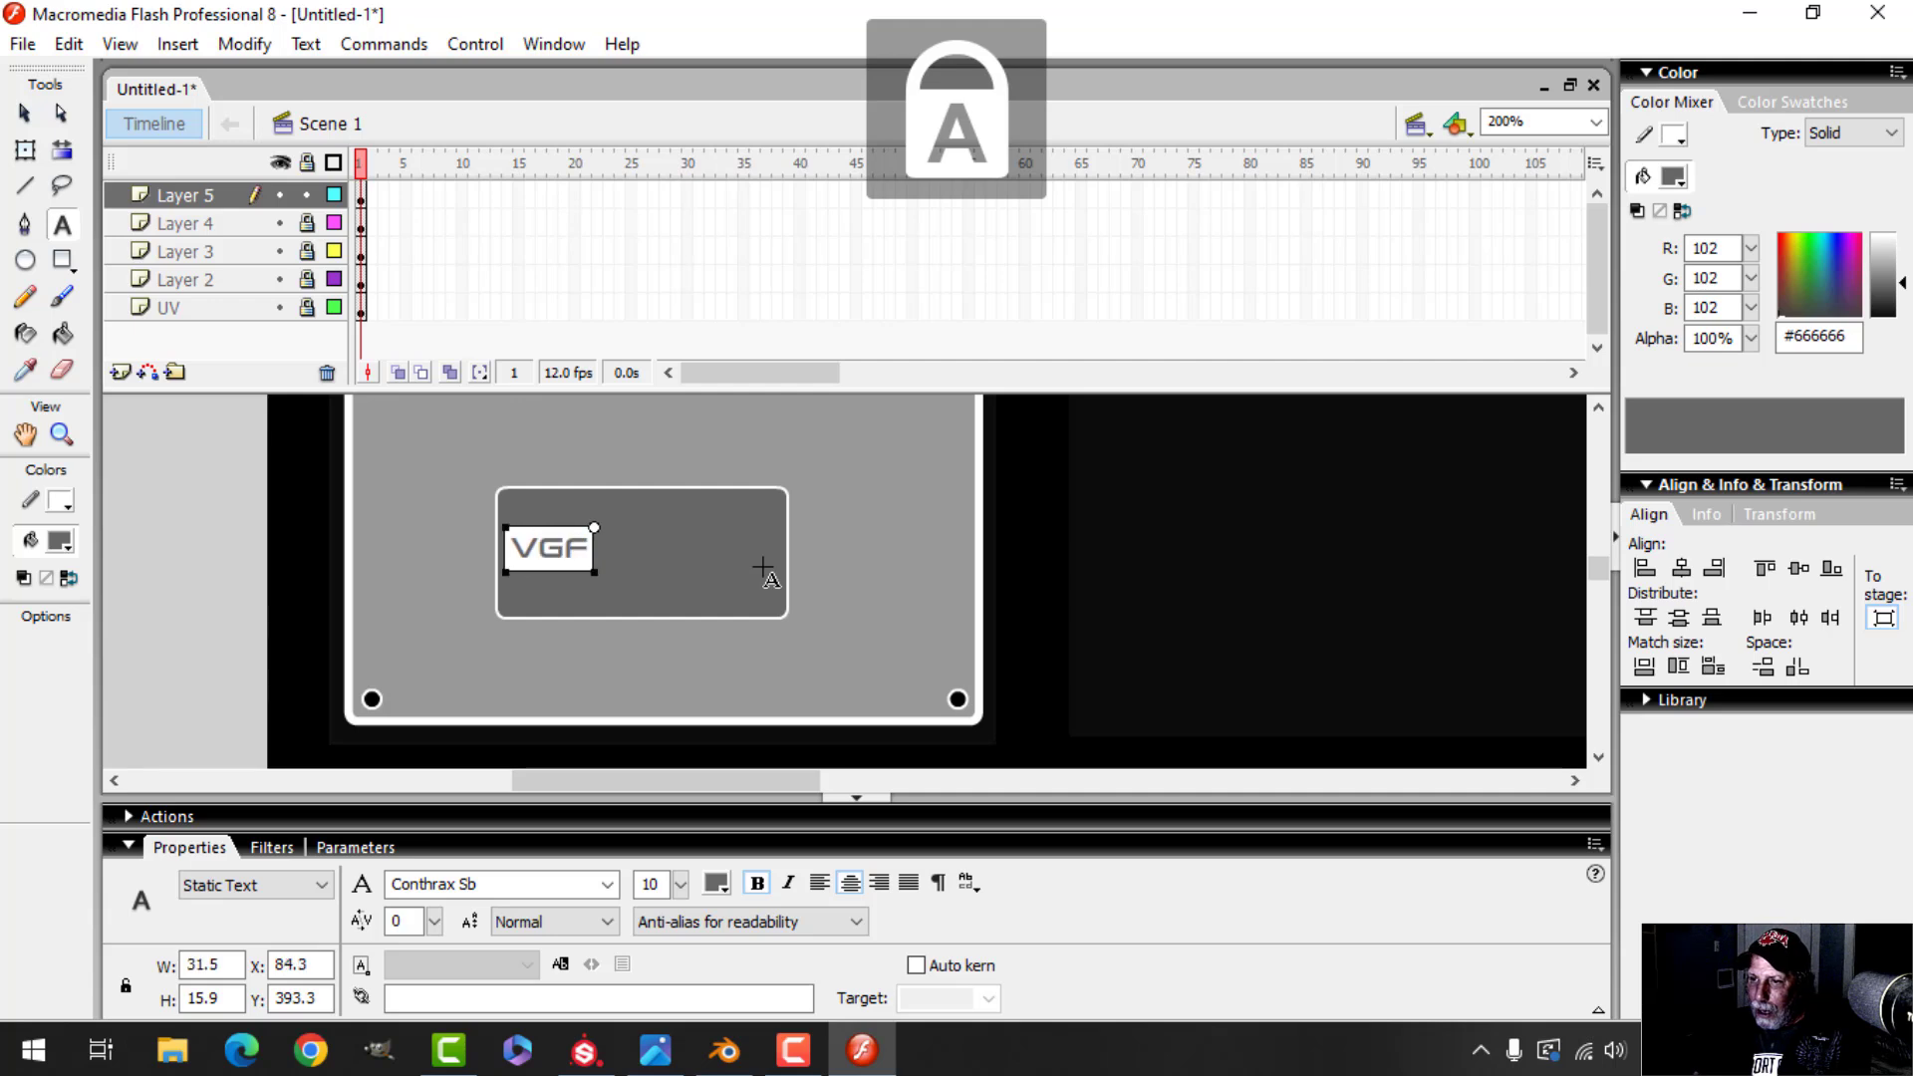
key("BackSpace")
key("BackSpace")
type("GF")
key("BackSpace")
key("BackSpace")
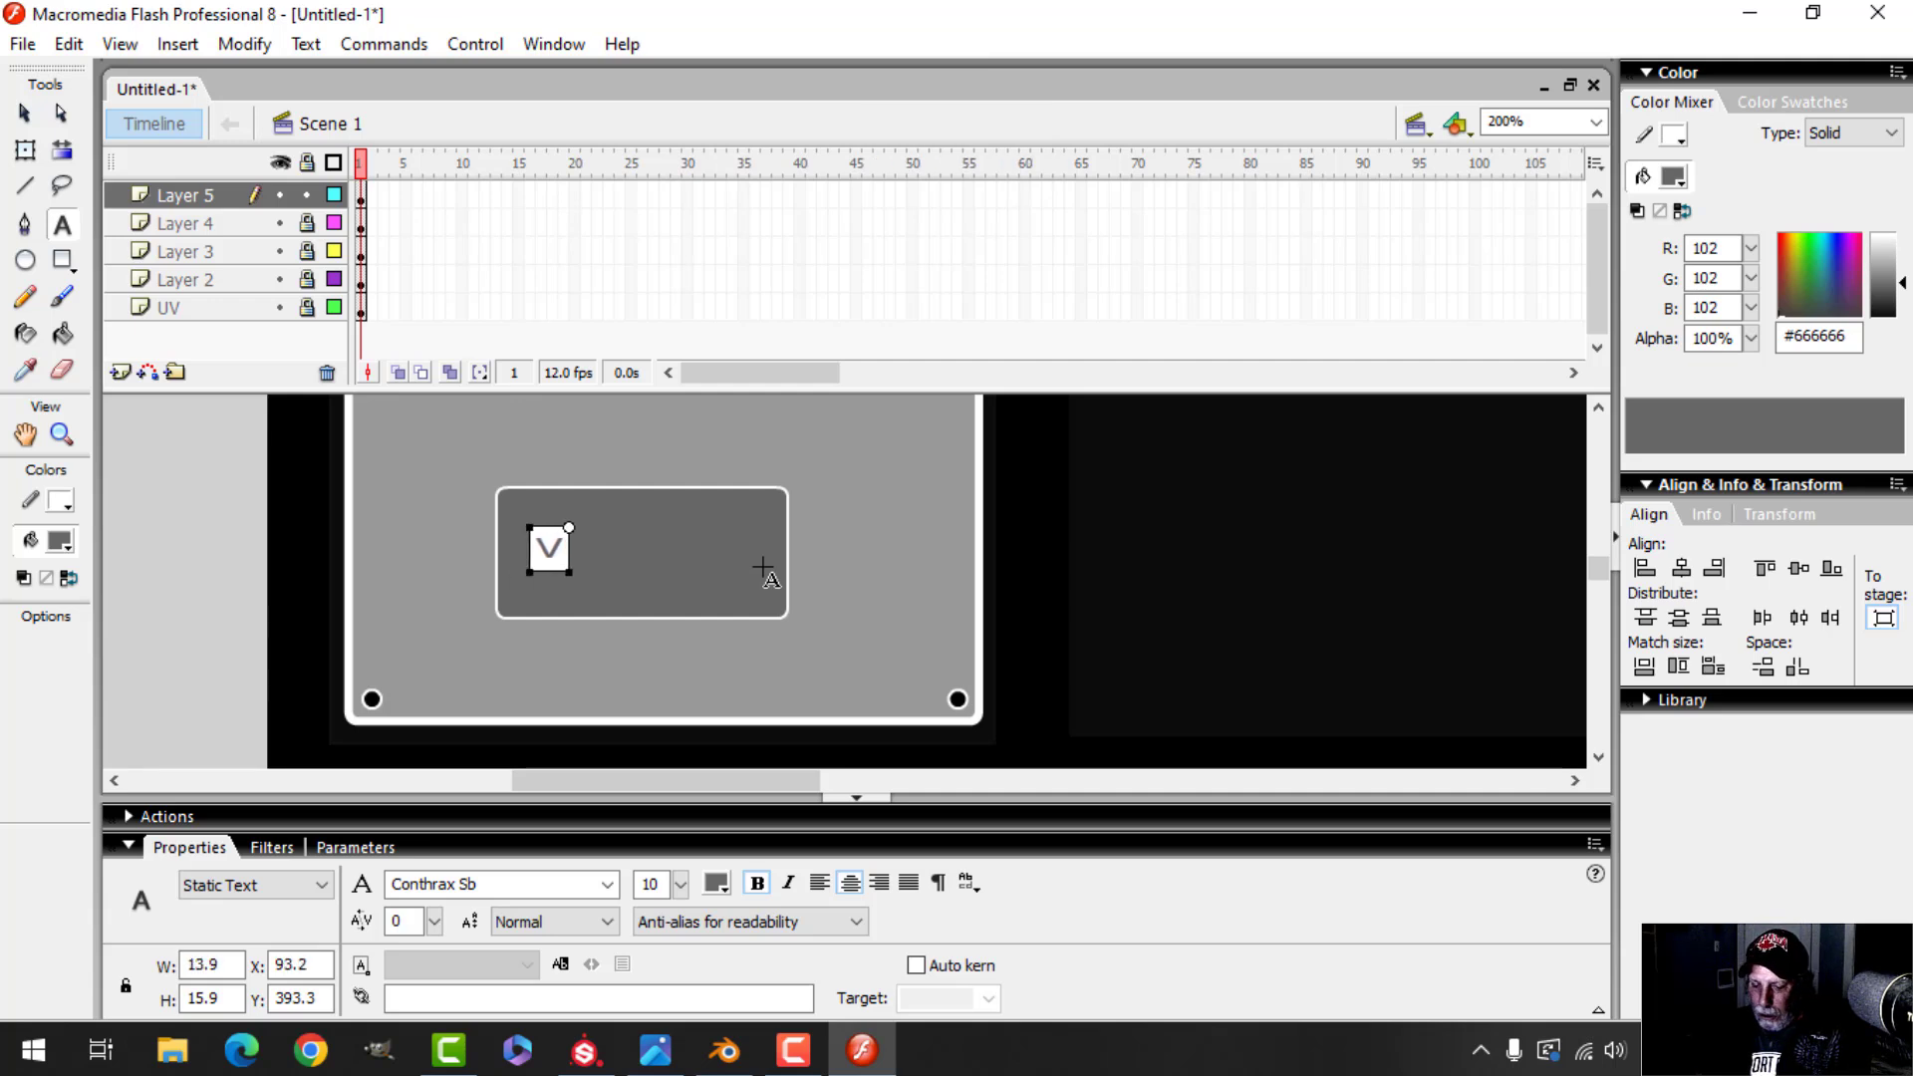
type("FX")
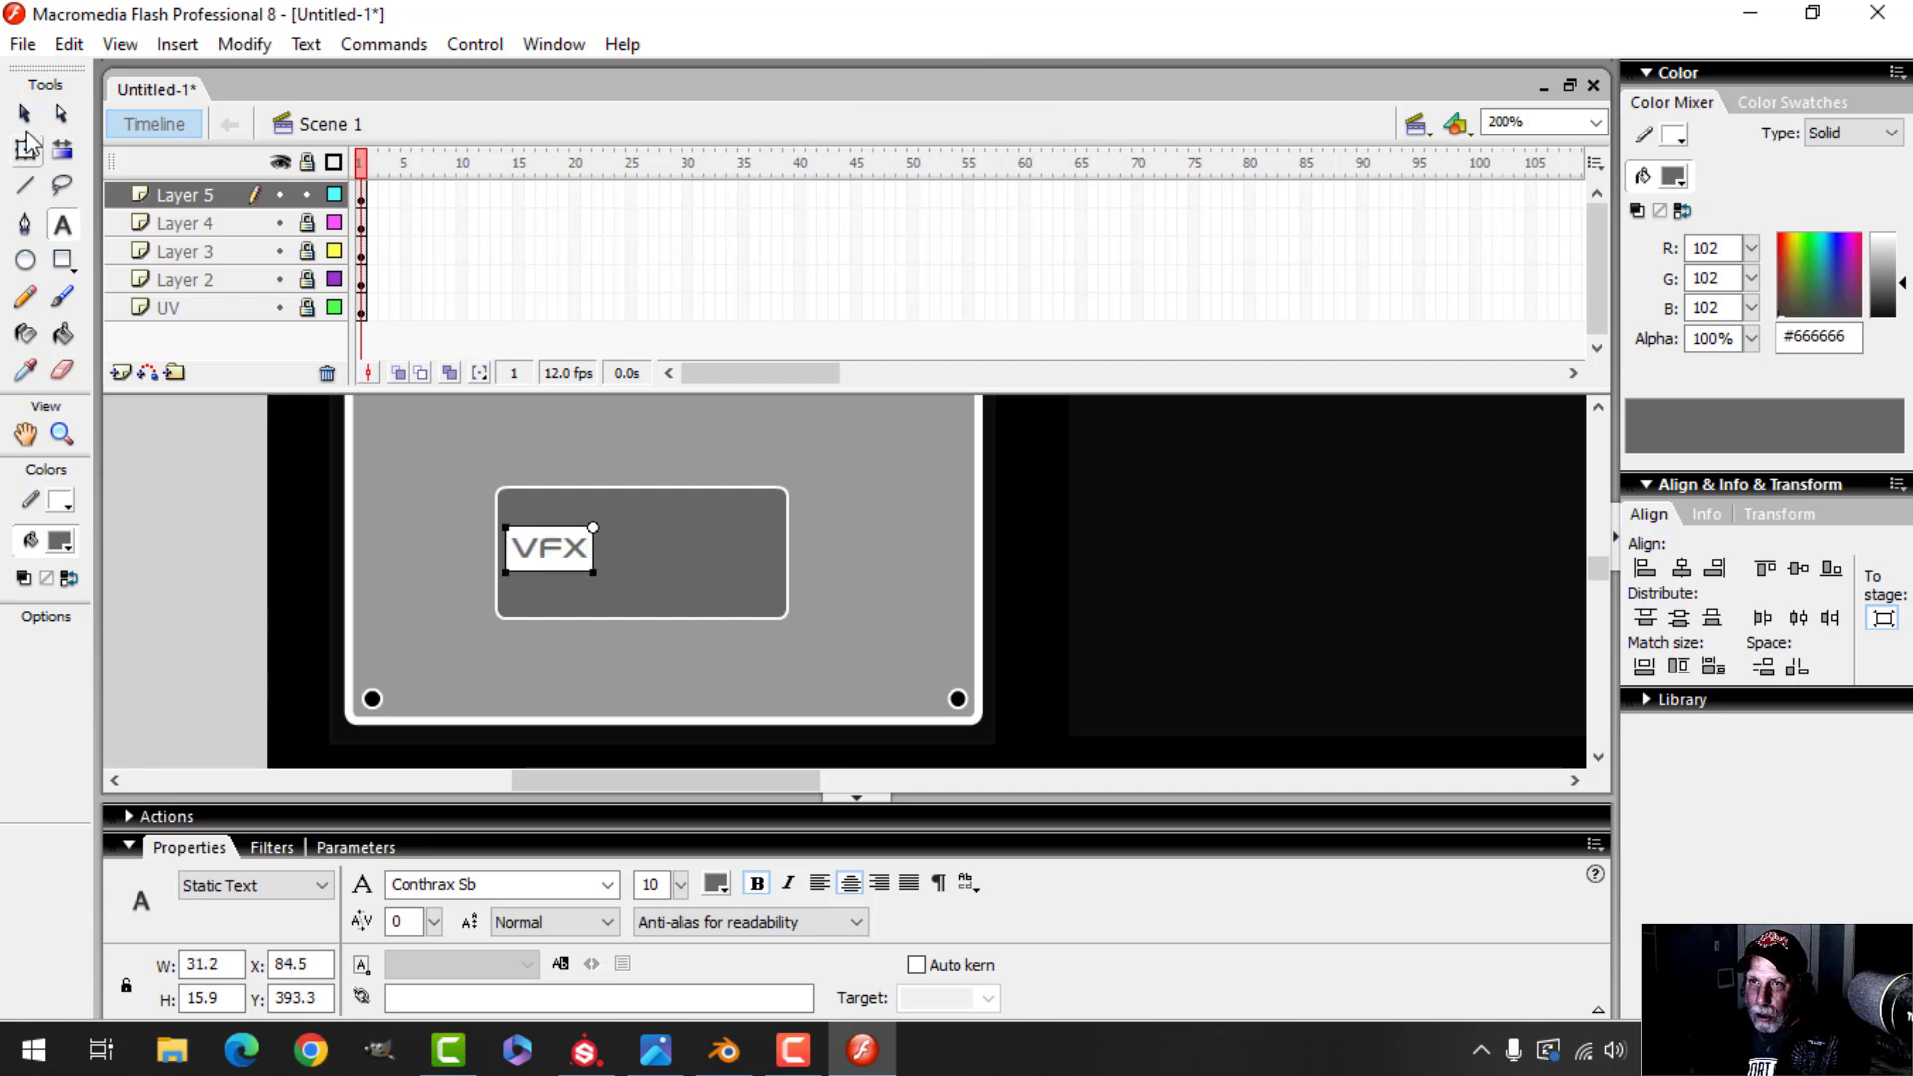
left_click(24, 112)
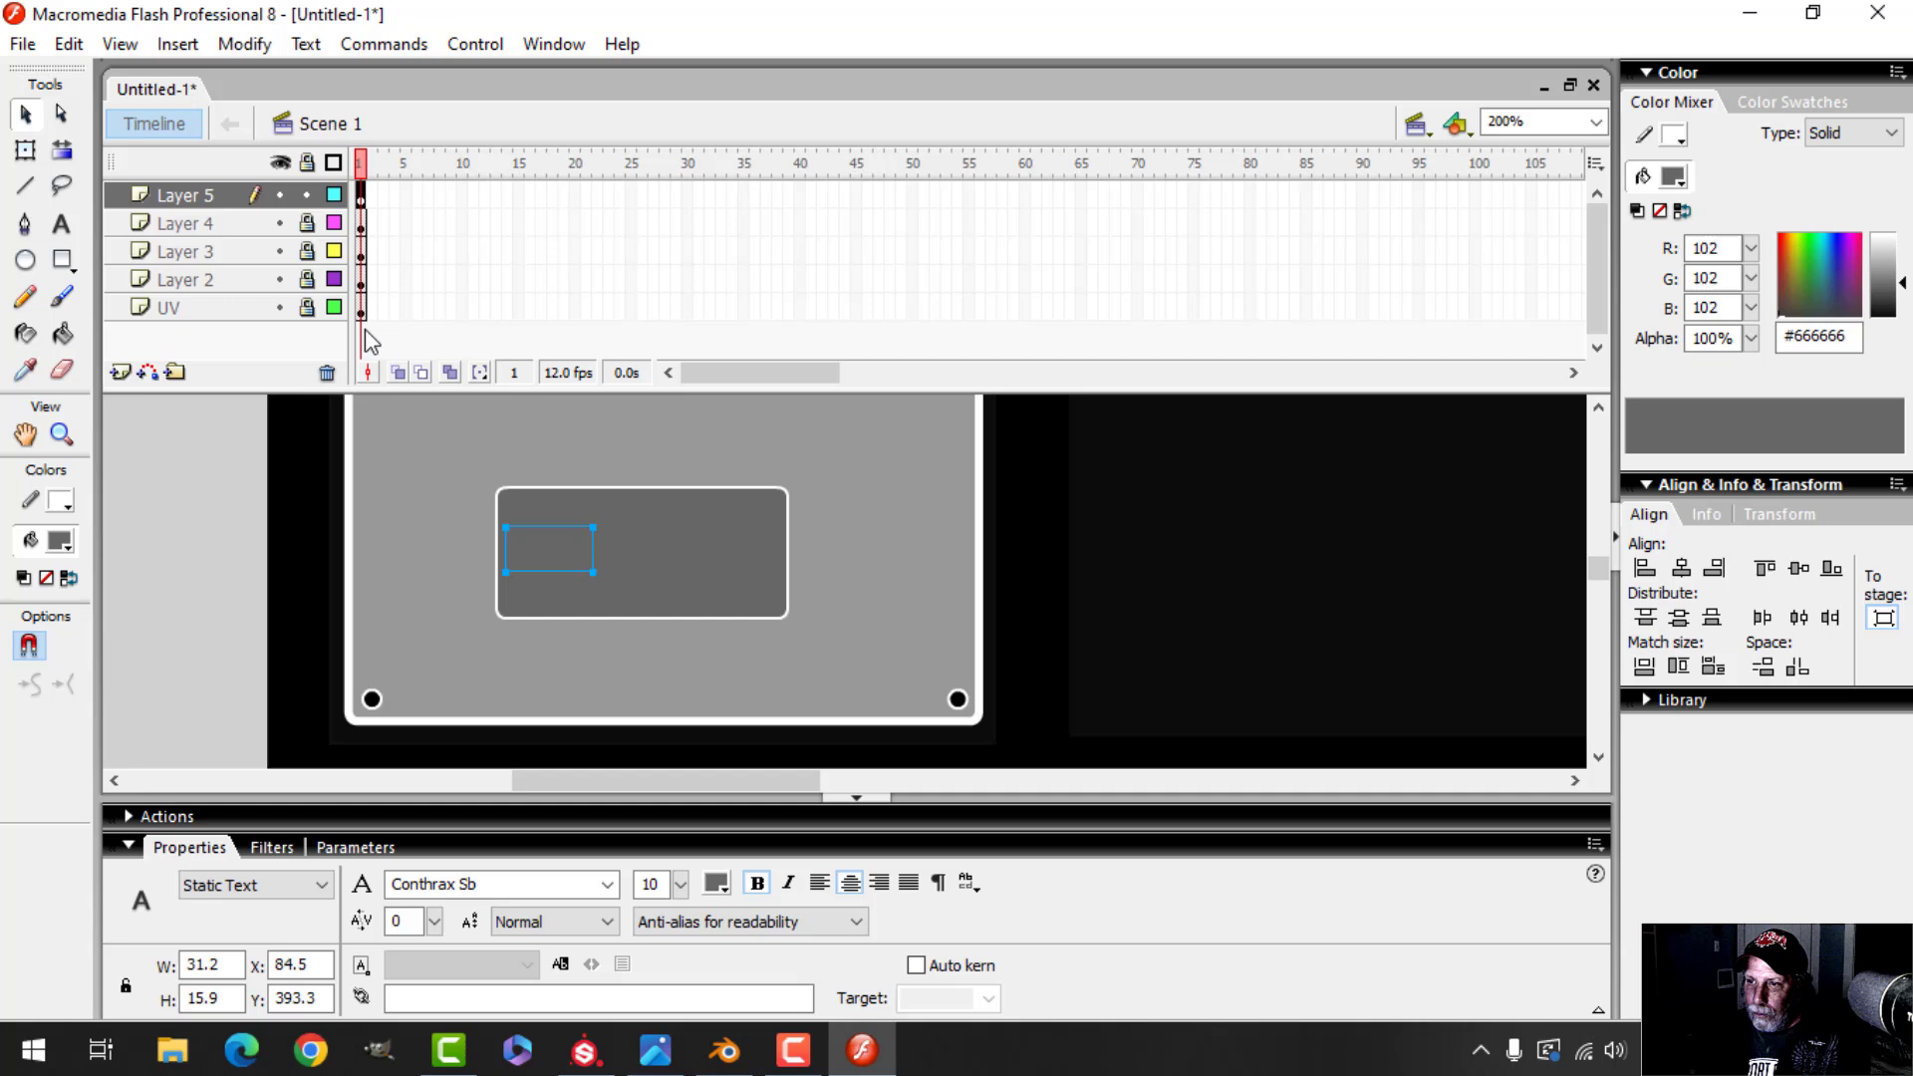
Colour the VFX text black and enlarge it to font size 31
left_click(718, 884)
left_click(738, 634)
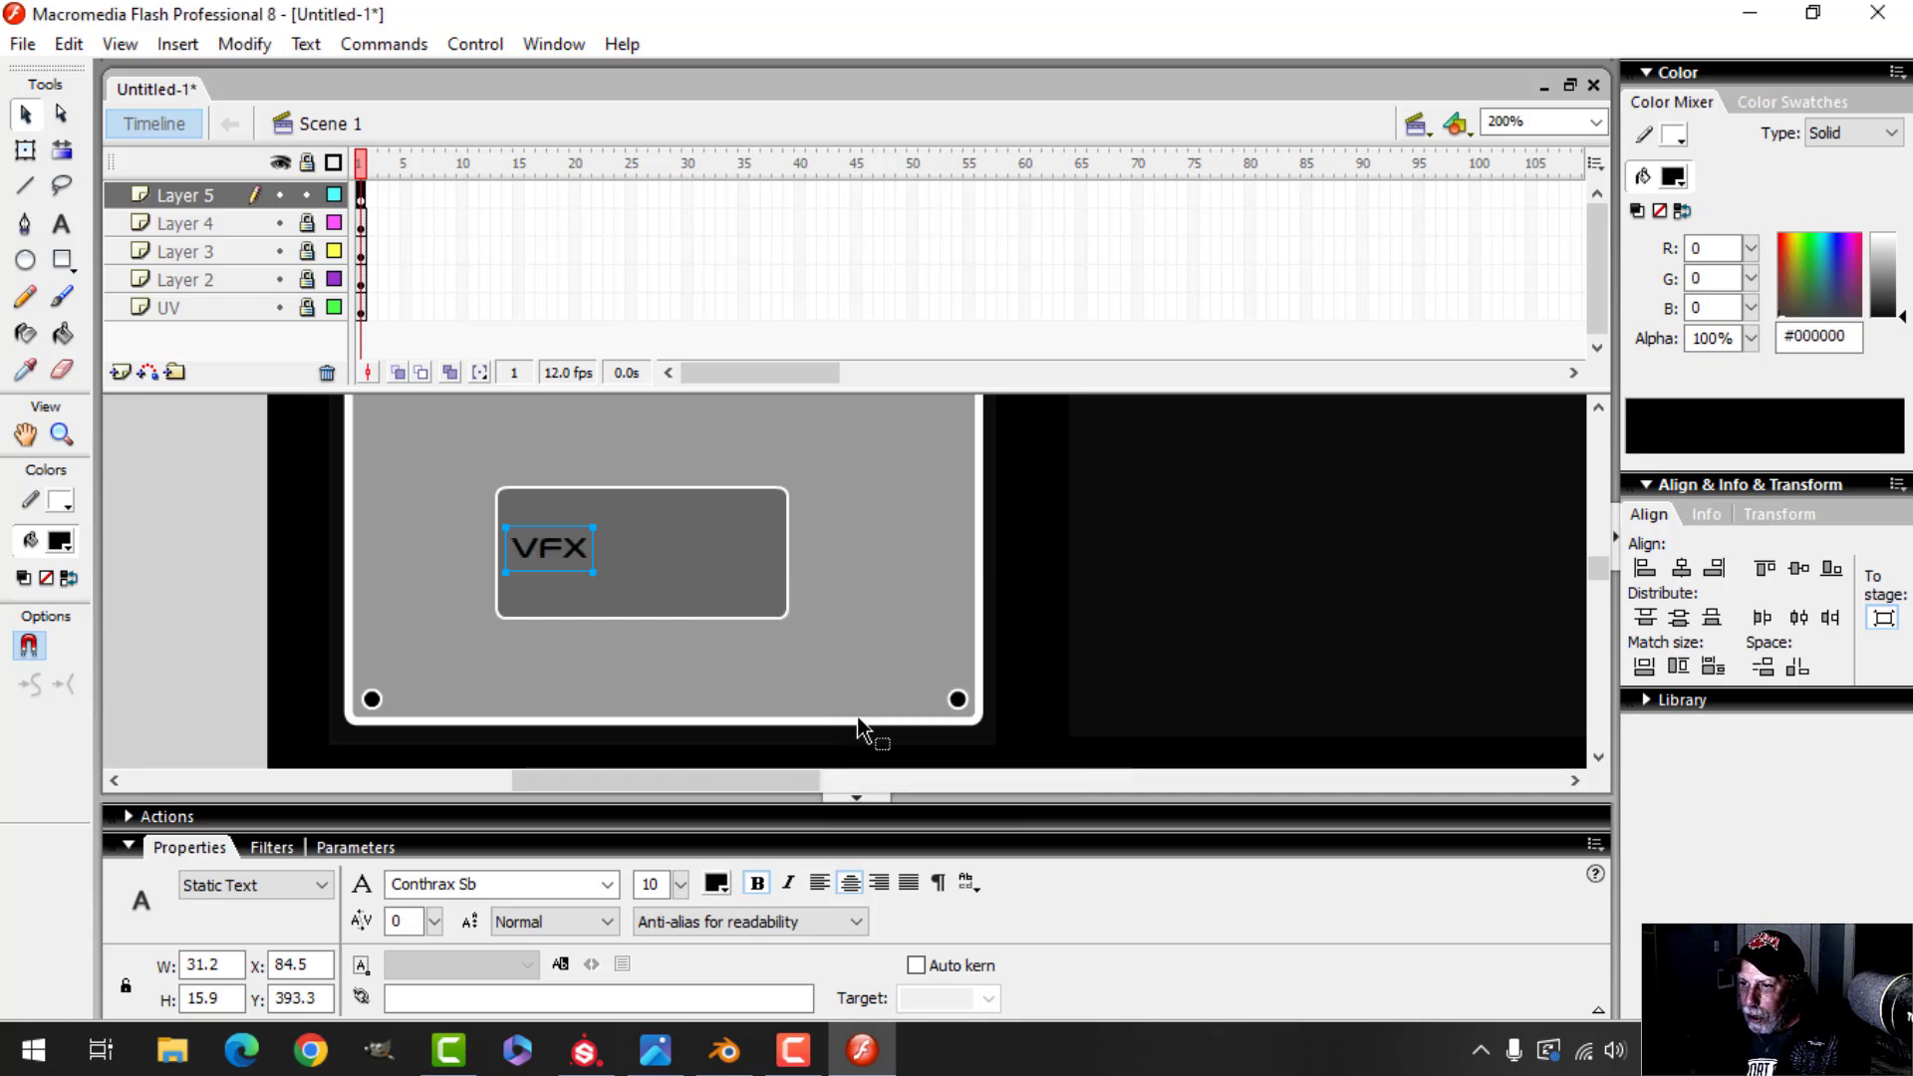
left_click_drag(681, 884, 684, 817)
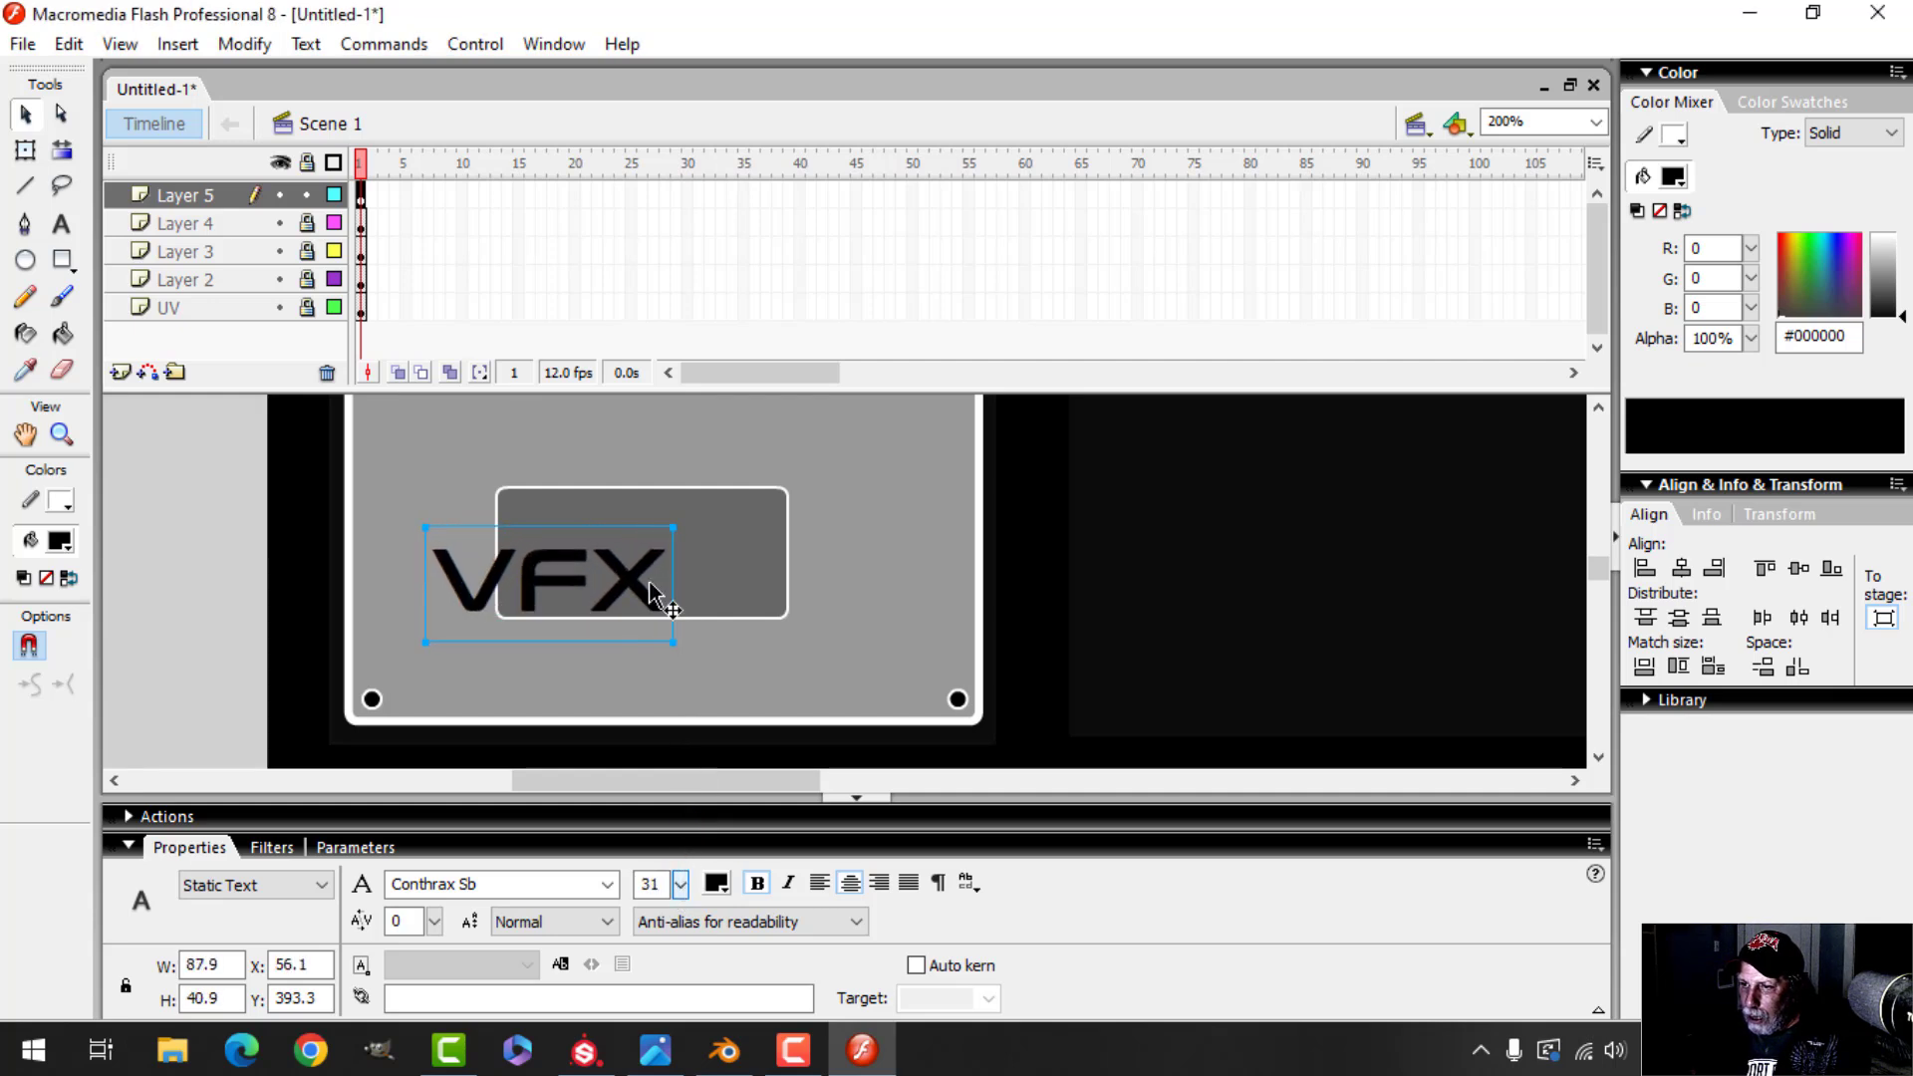
Centre the VFX text inside the dark grey rounded rectangle, at about X 89.2, Y 382.8
left_click_drag(636, 580, 734, 557)
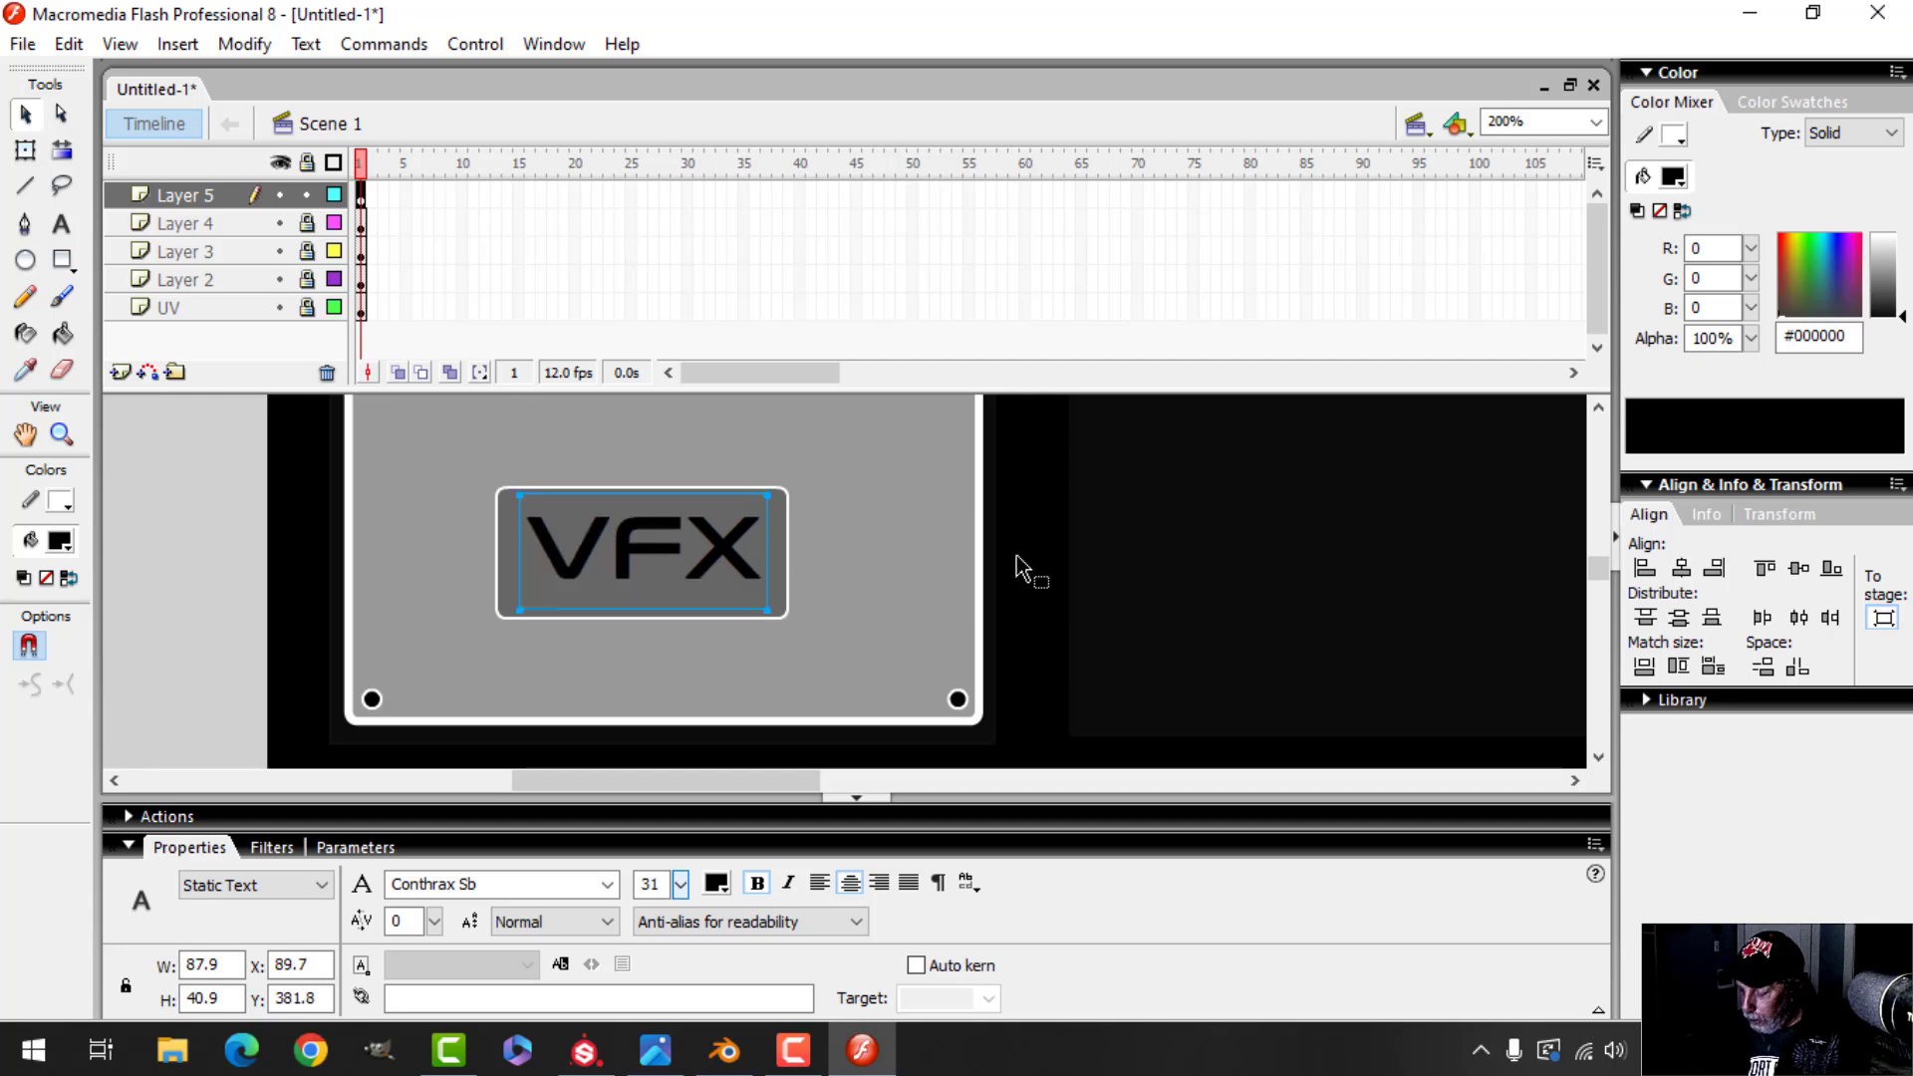
key("Down")
key("Down")
key("Left")
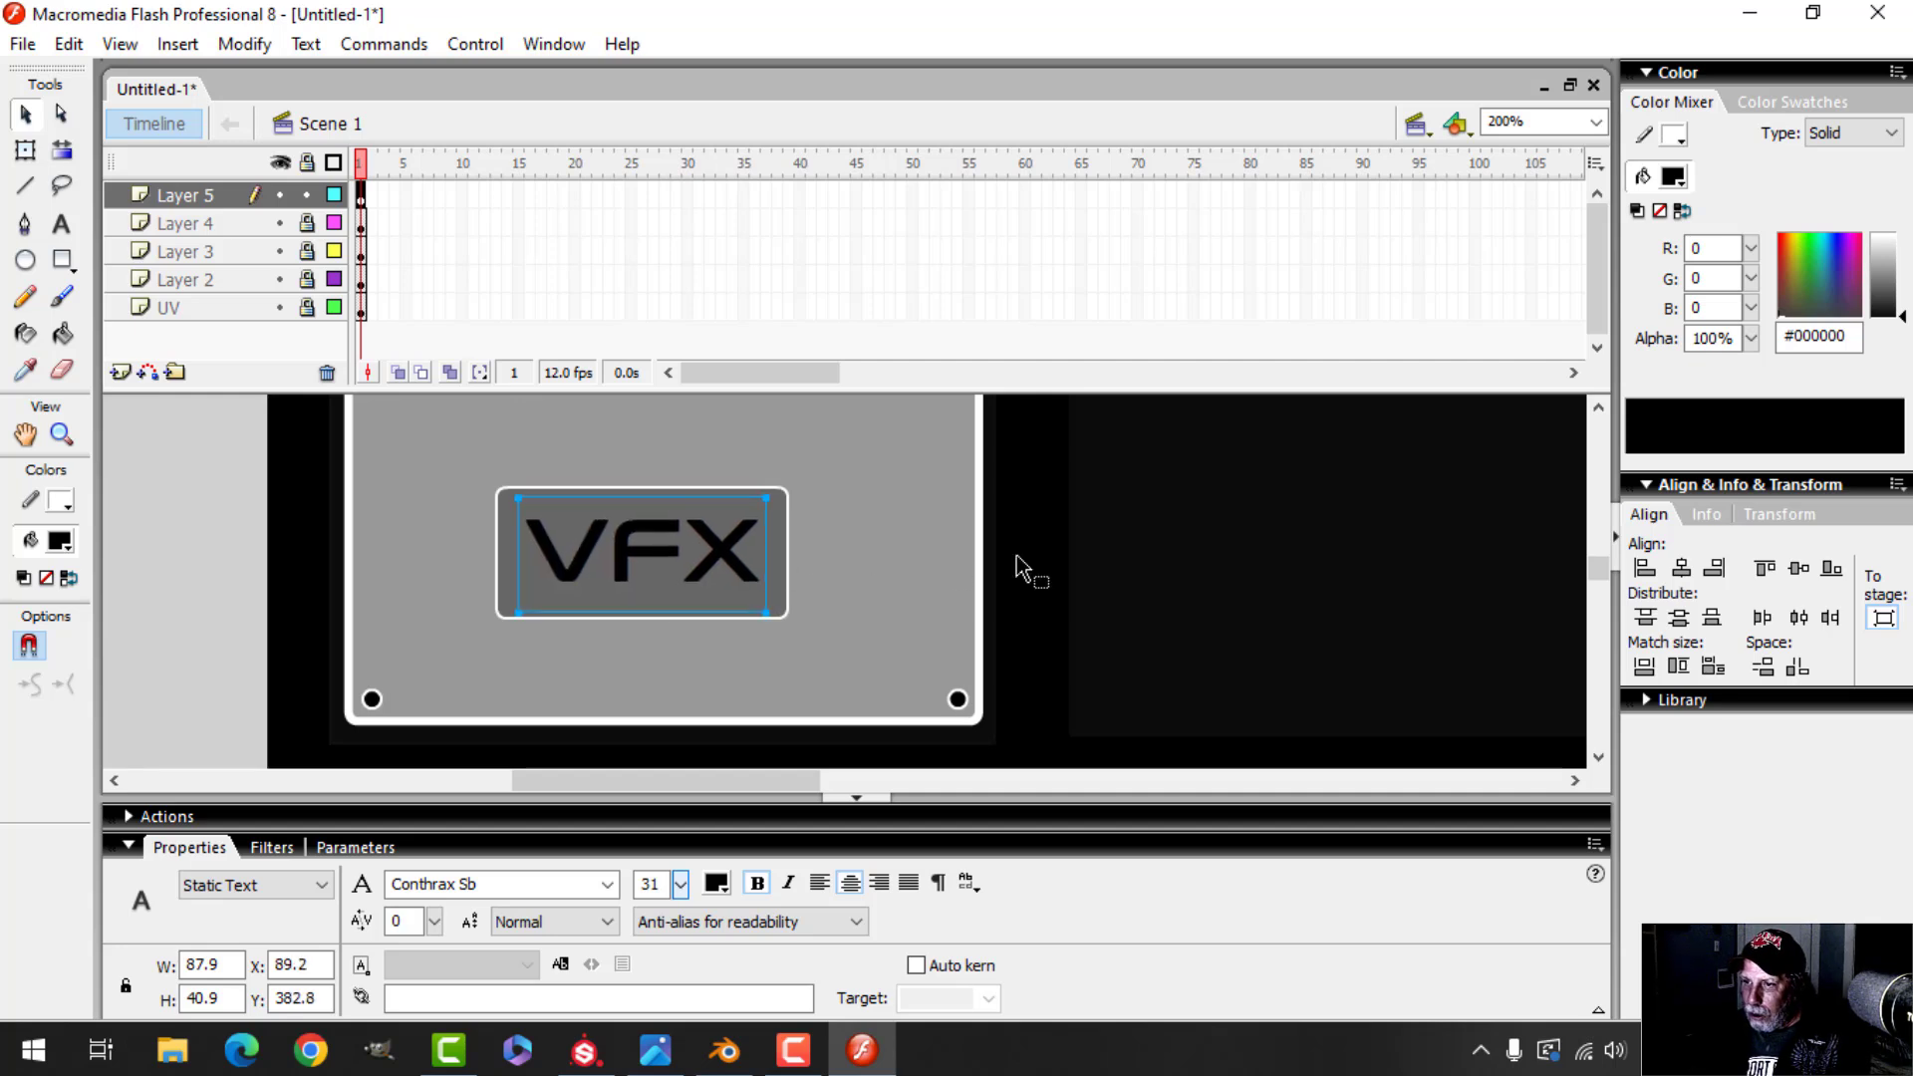
left_click(1156, 564)
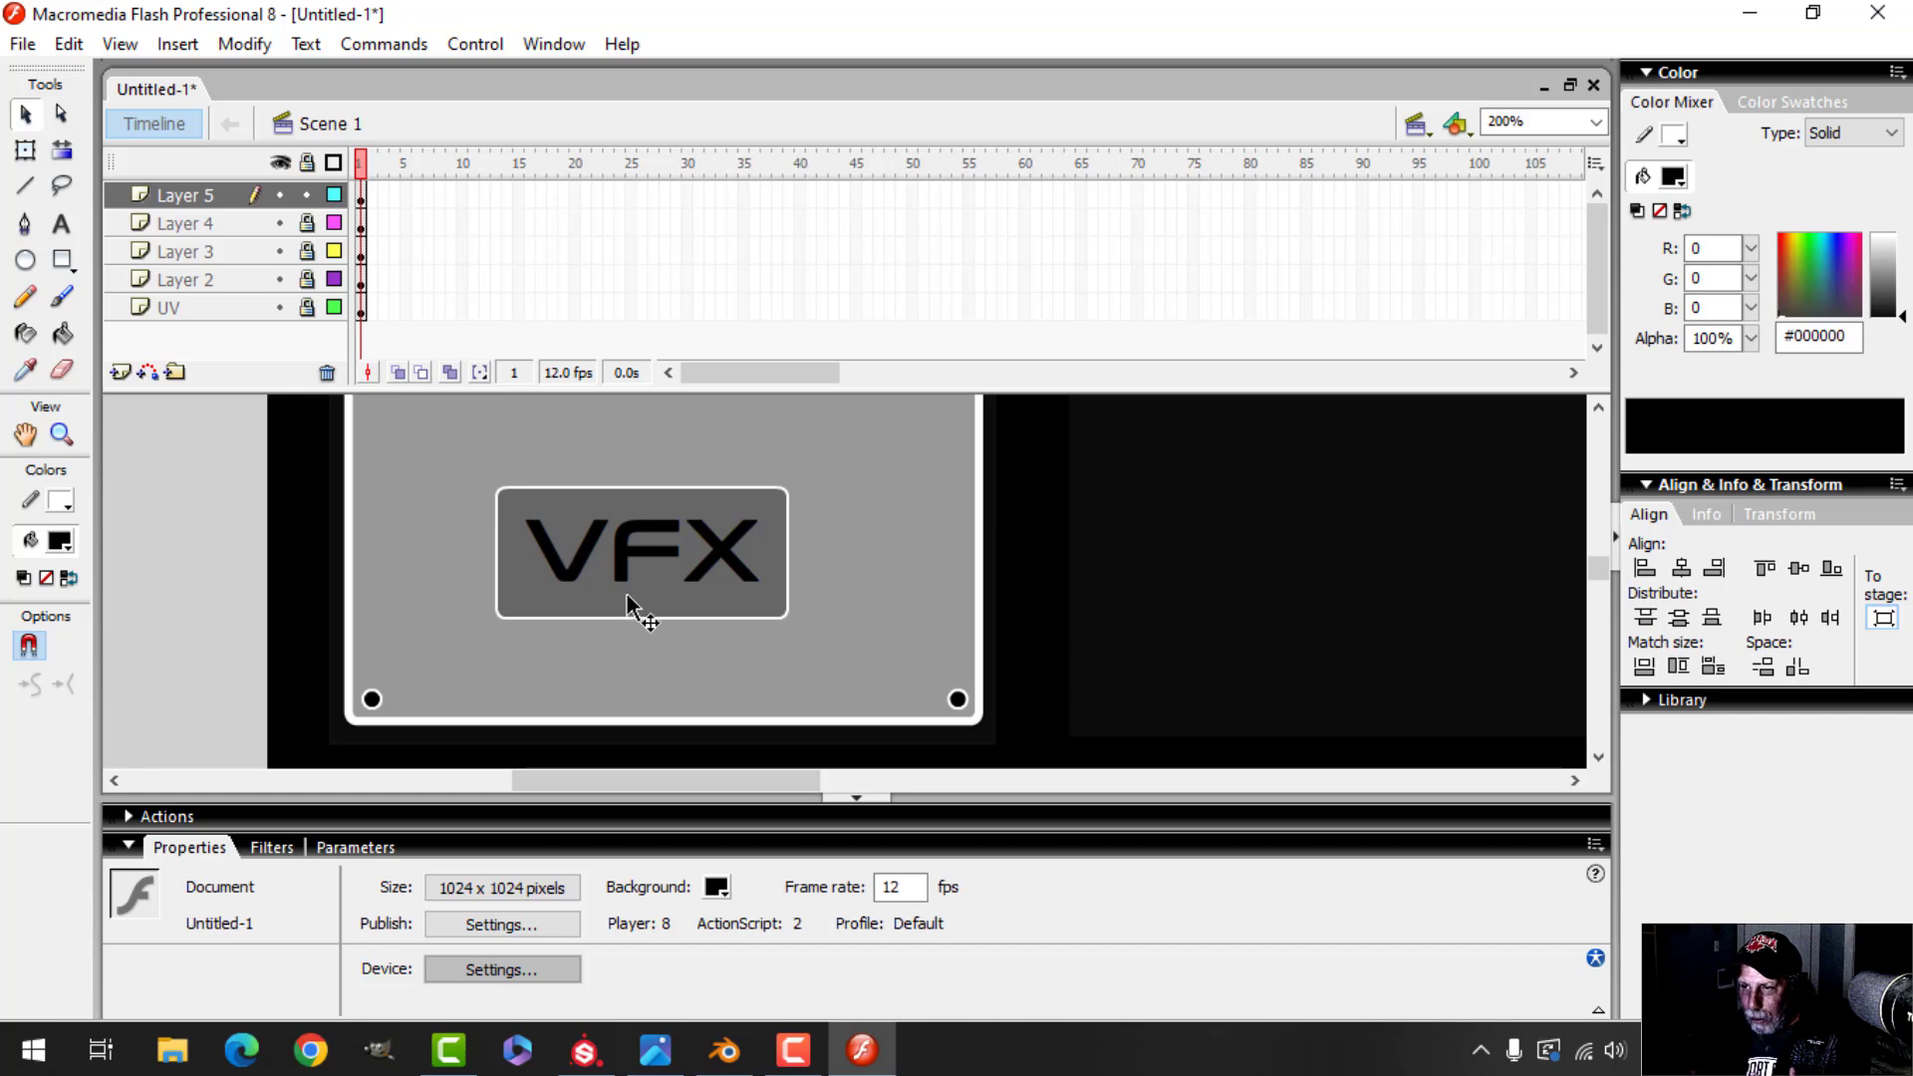
Export the artwork over the existing AlphaComputer.jpg as a full-document 2048 x 2048 JPEG at quality 100
left_click(22, 44)
mouse_move(141, 498)
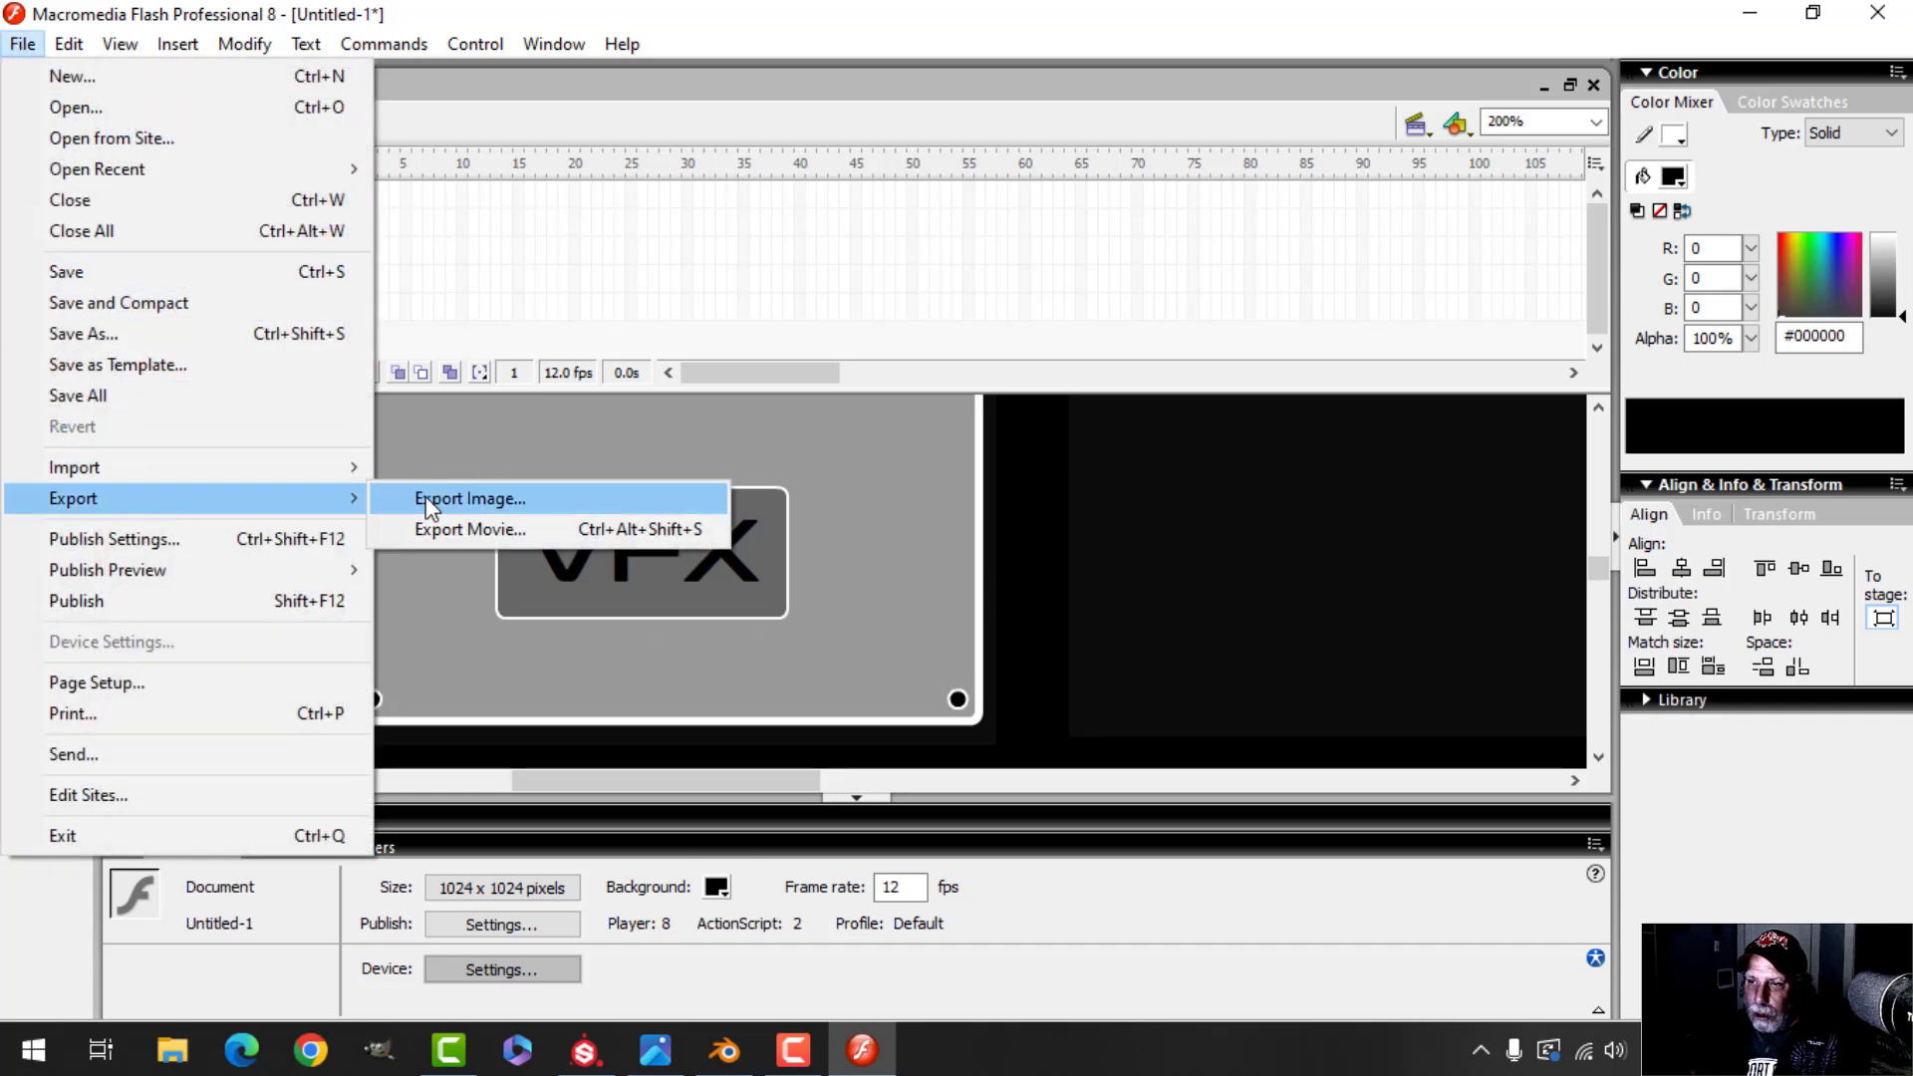
left_click(438, 500)
left_click(558, 166)
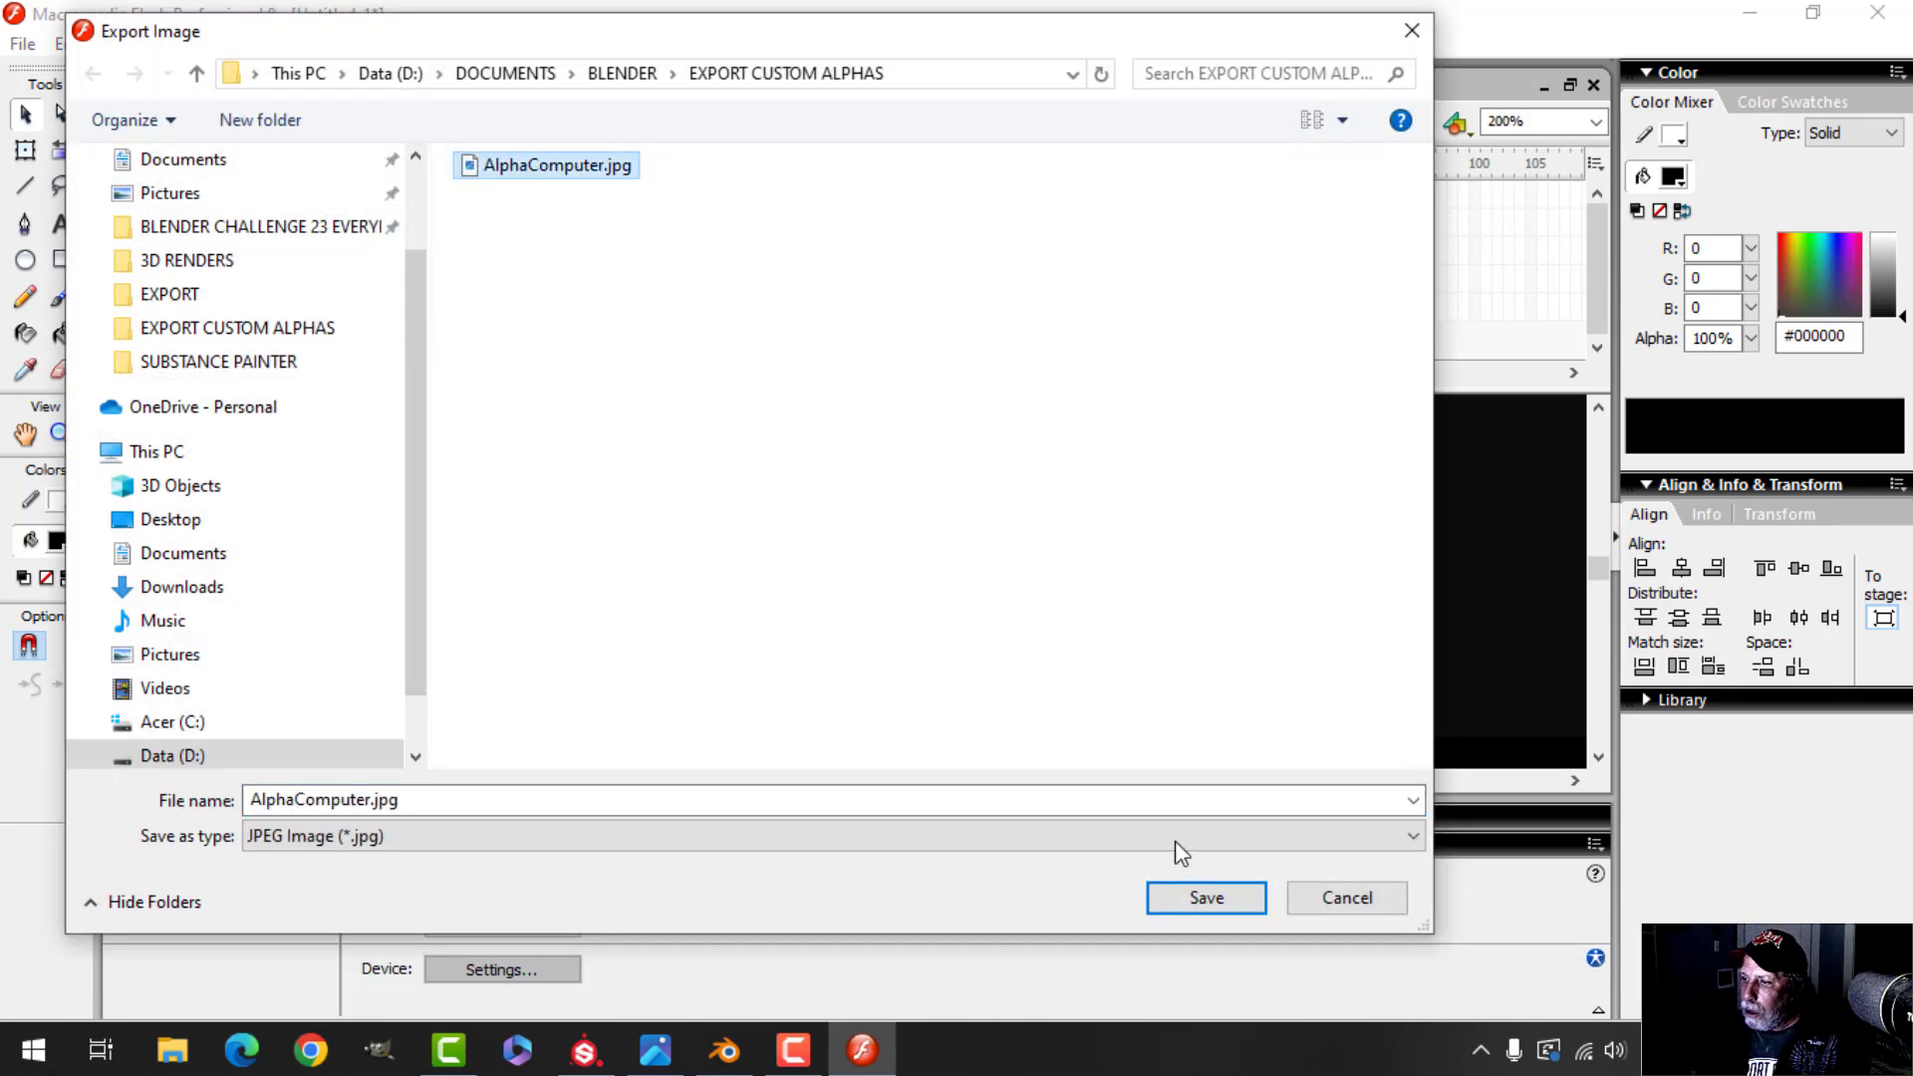
left_click(1206, 898)
left_click(1025, 531)
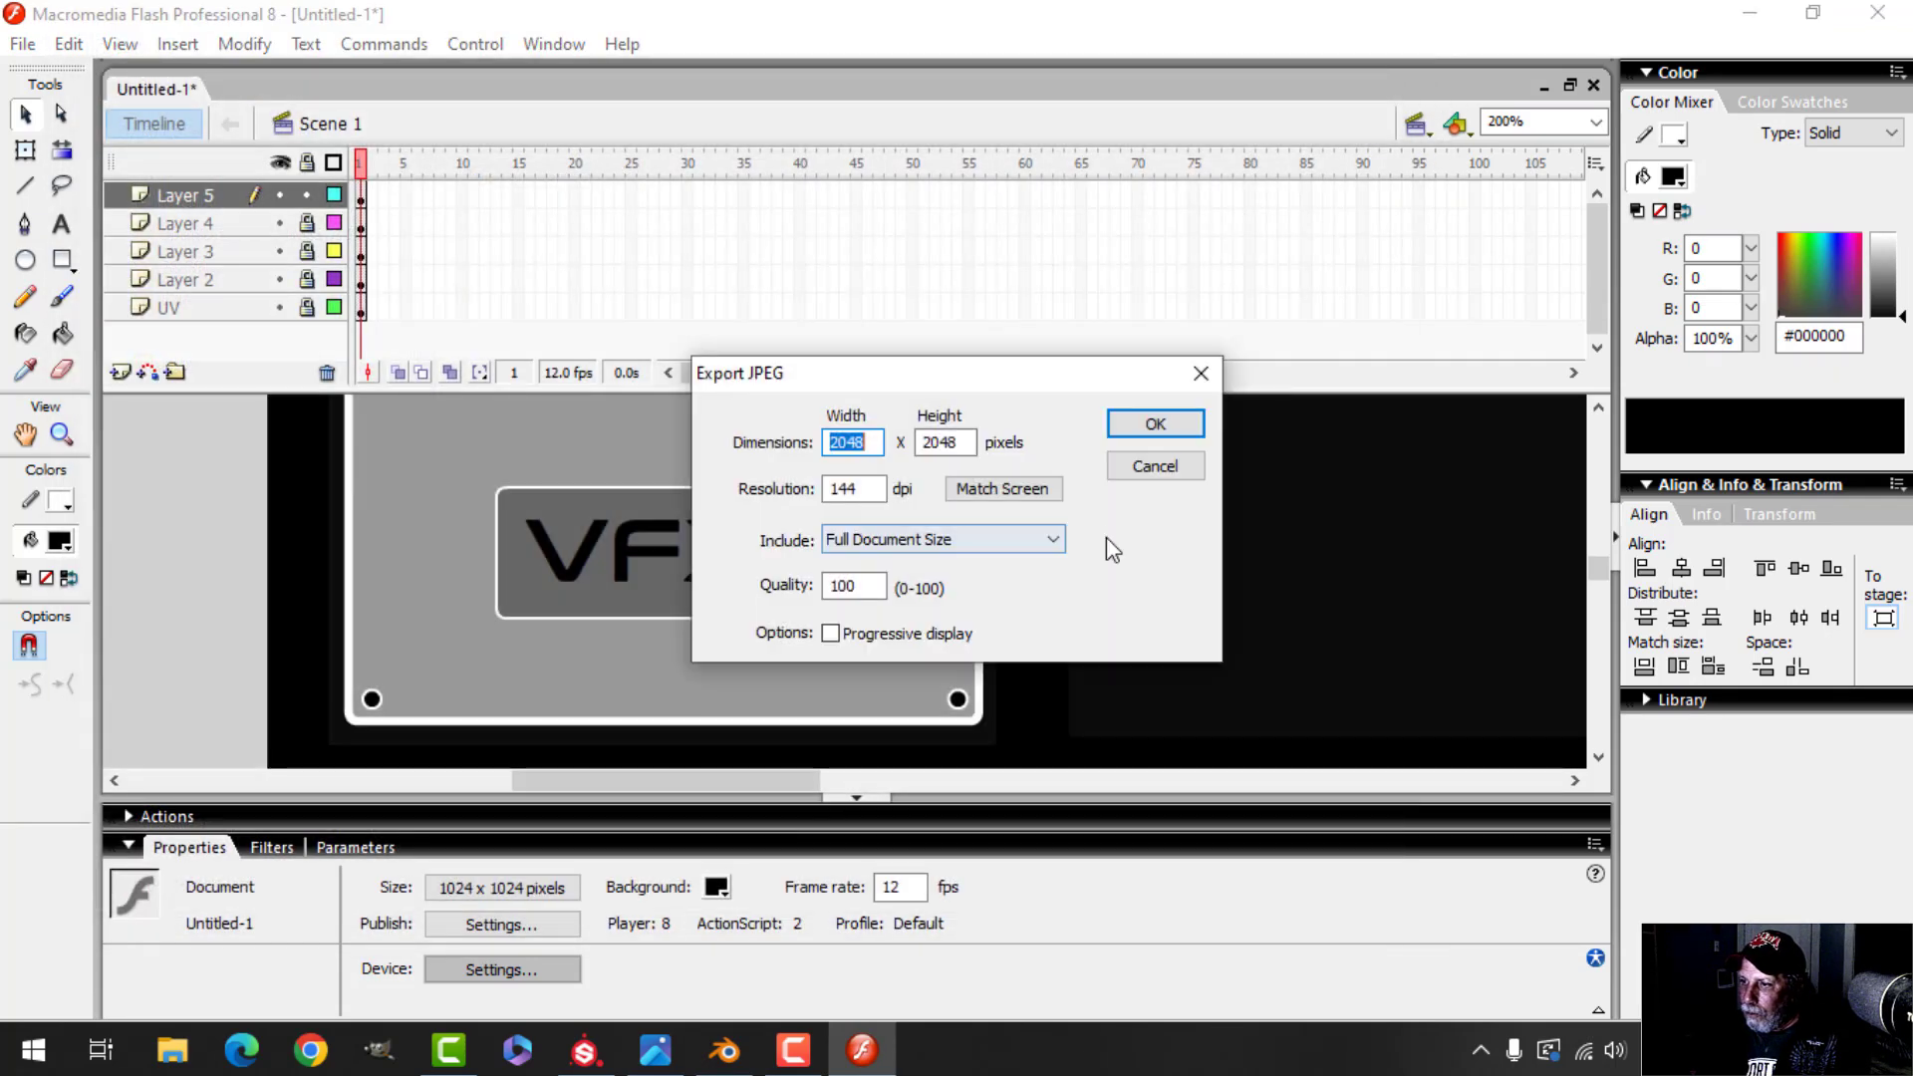
left_click(1154, 424)
Switch to Substance Painter and add the re-exported AlphaComputer.jpg to the resources for import
left_click(585, 1049)
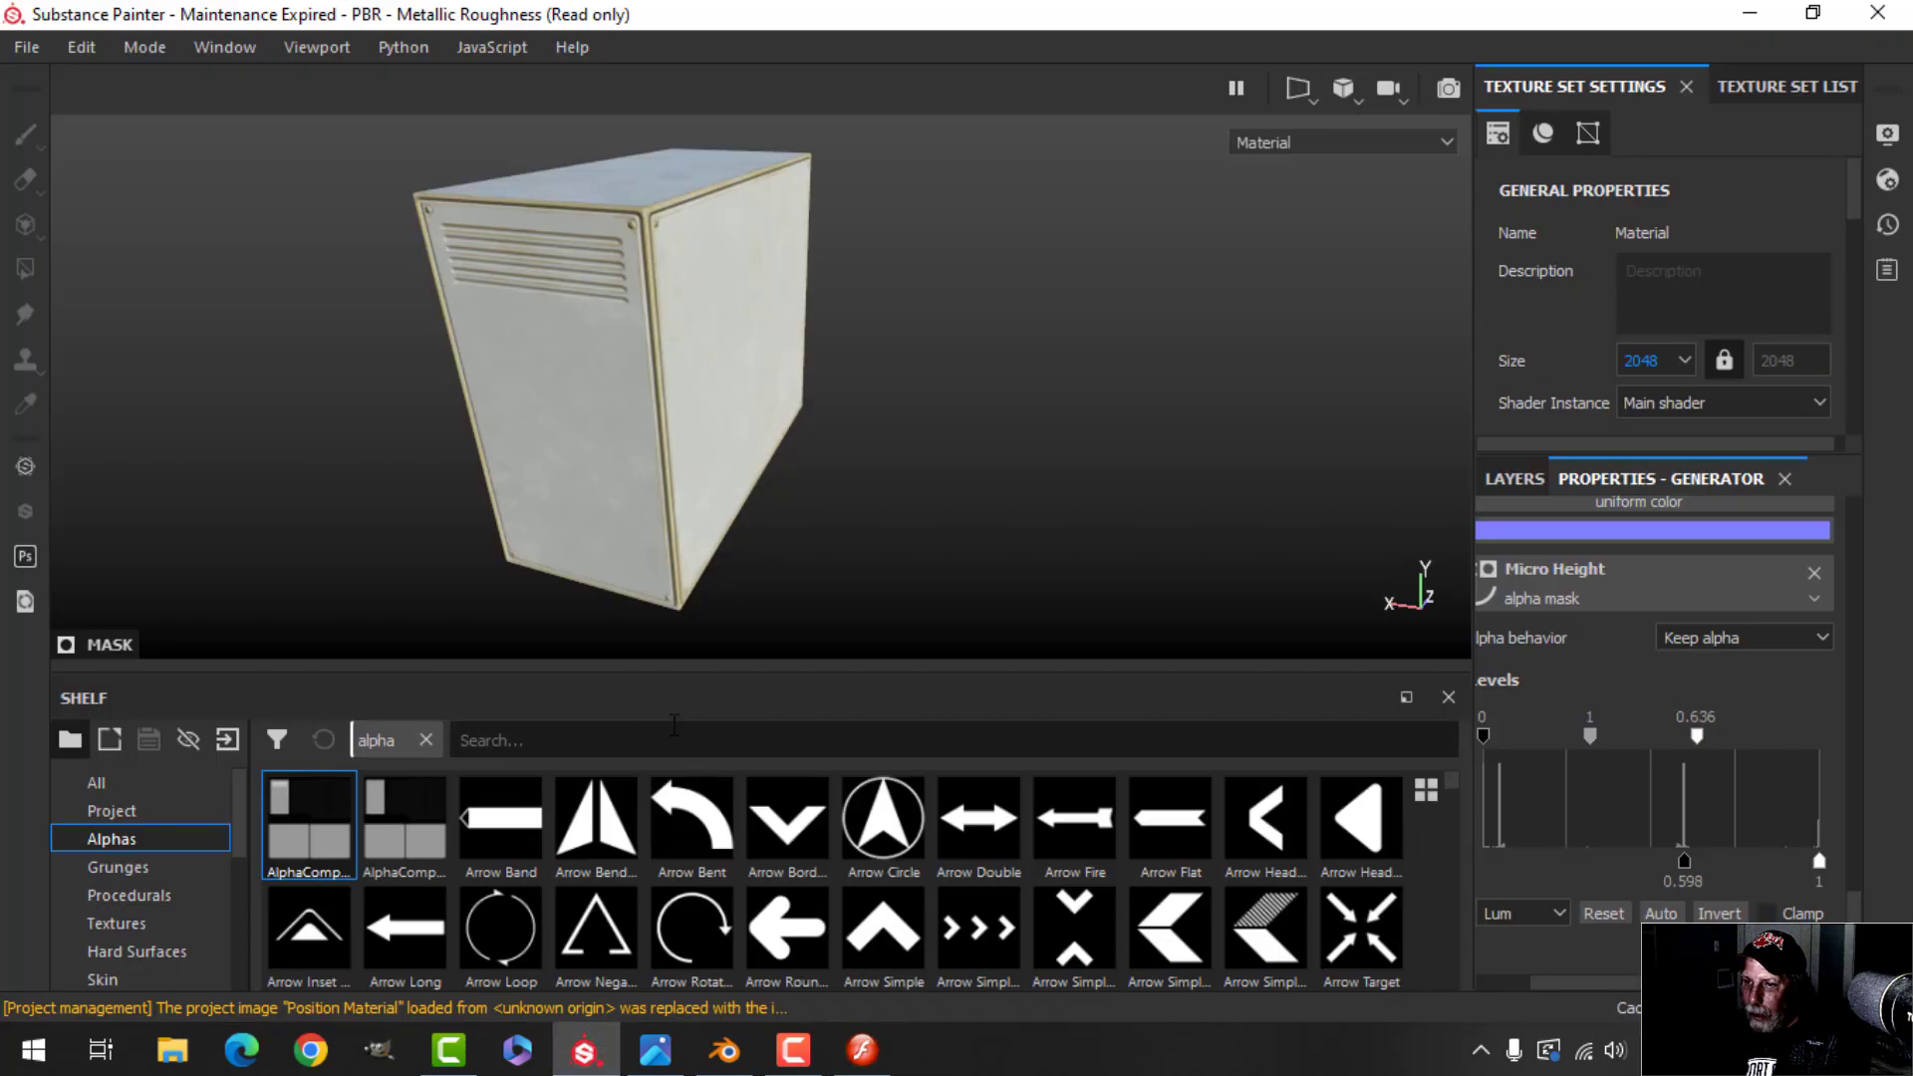
left_click(227, 739)
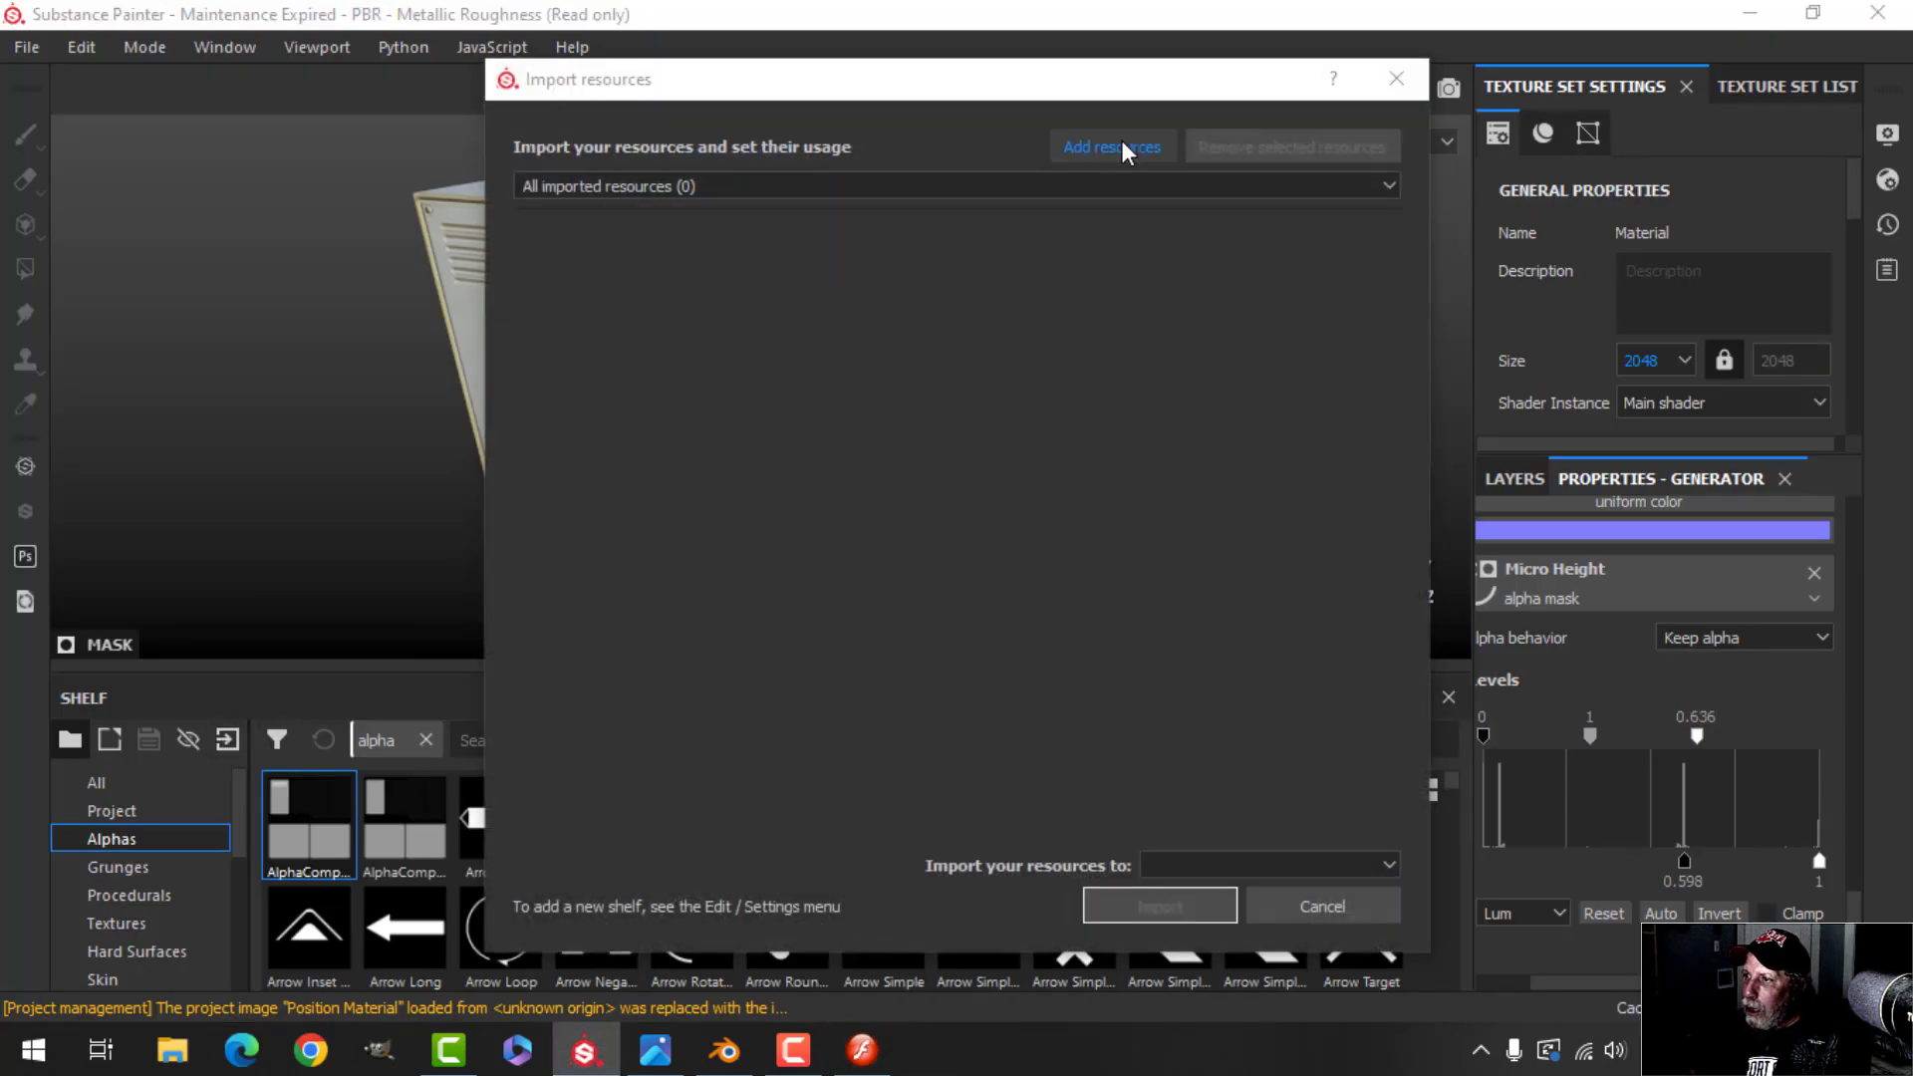
left_click(1123, 152)
left_click(906, 261)
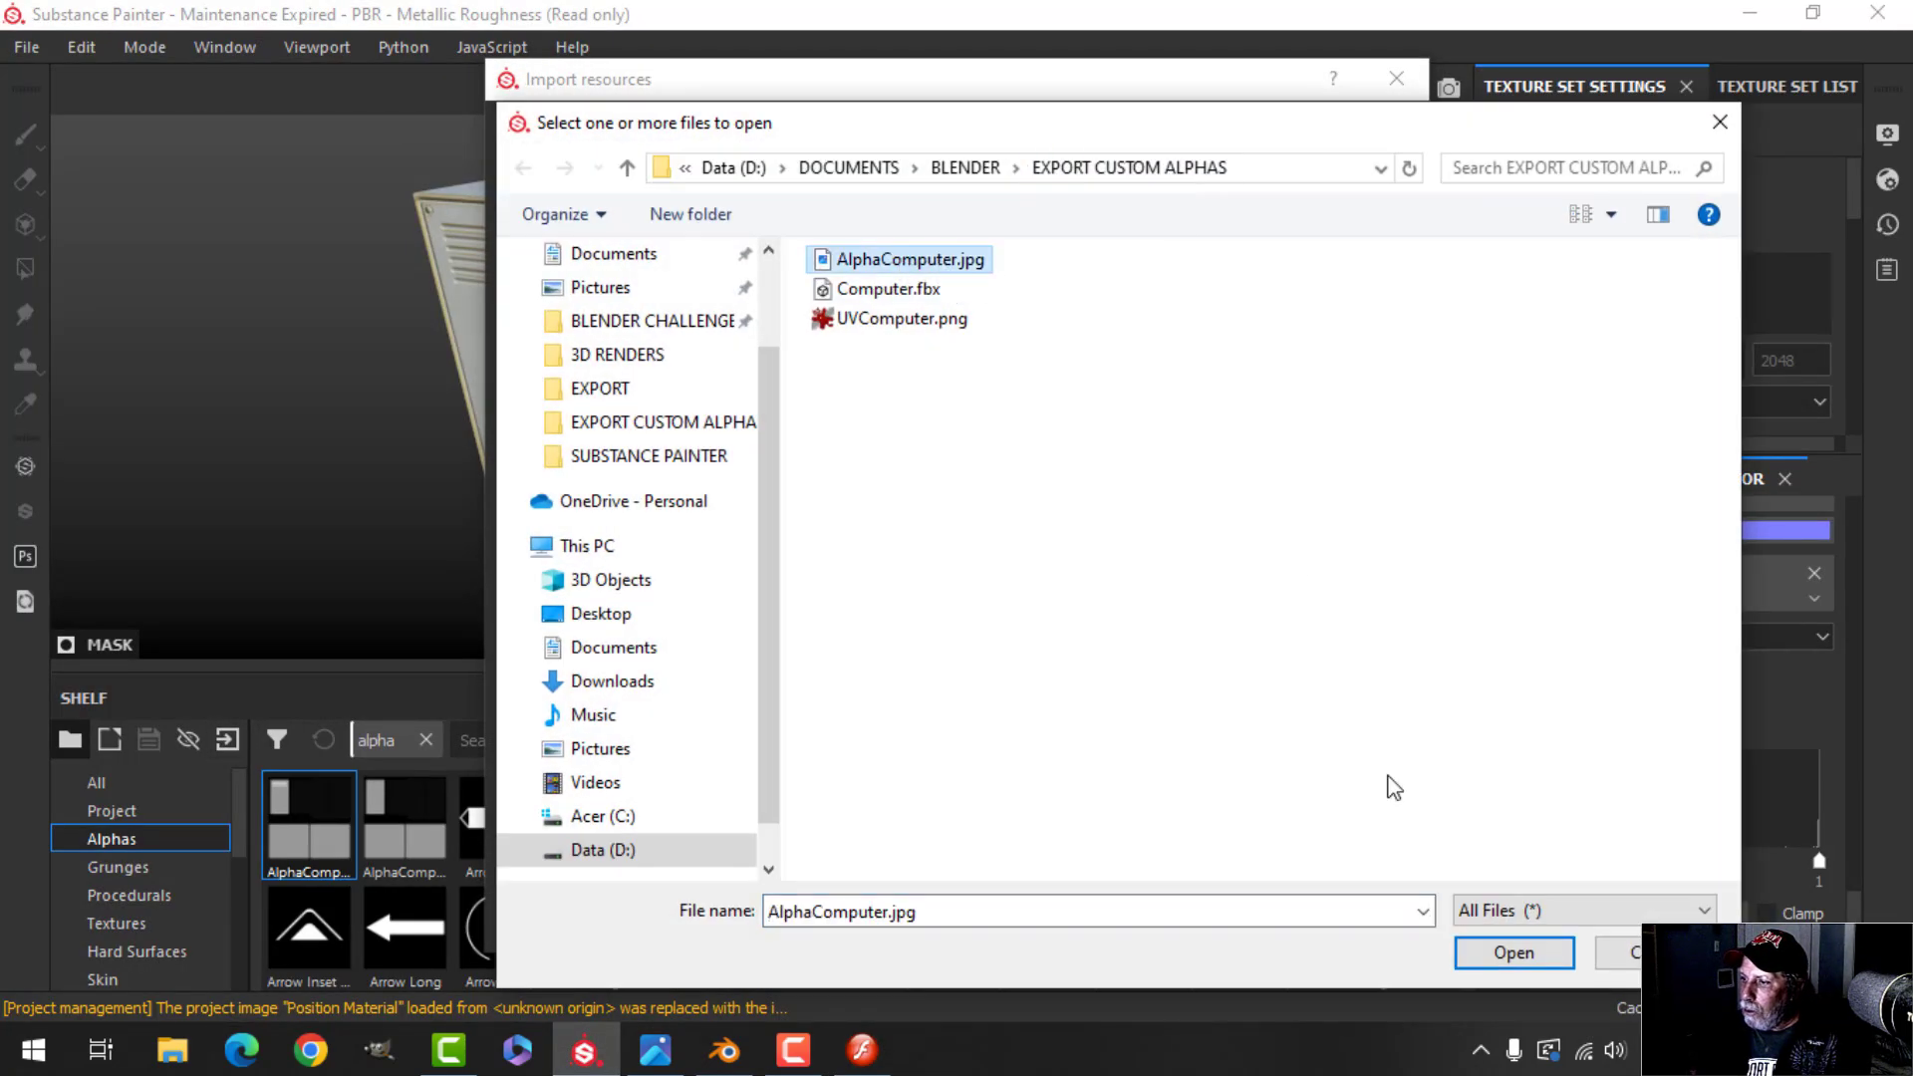
left_click(1508, 954)
Set the usage of AlphaComputer.jpg to alpha and import it into the current session
left_click(1293, 235)
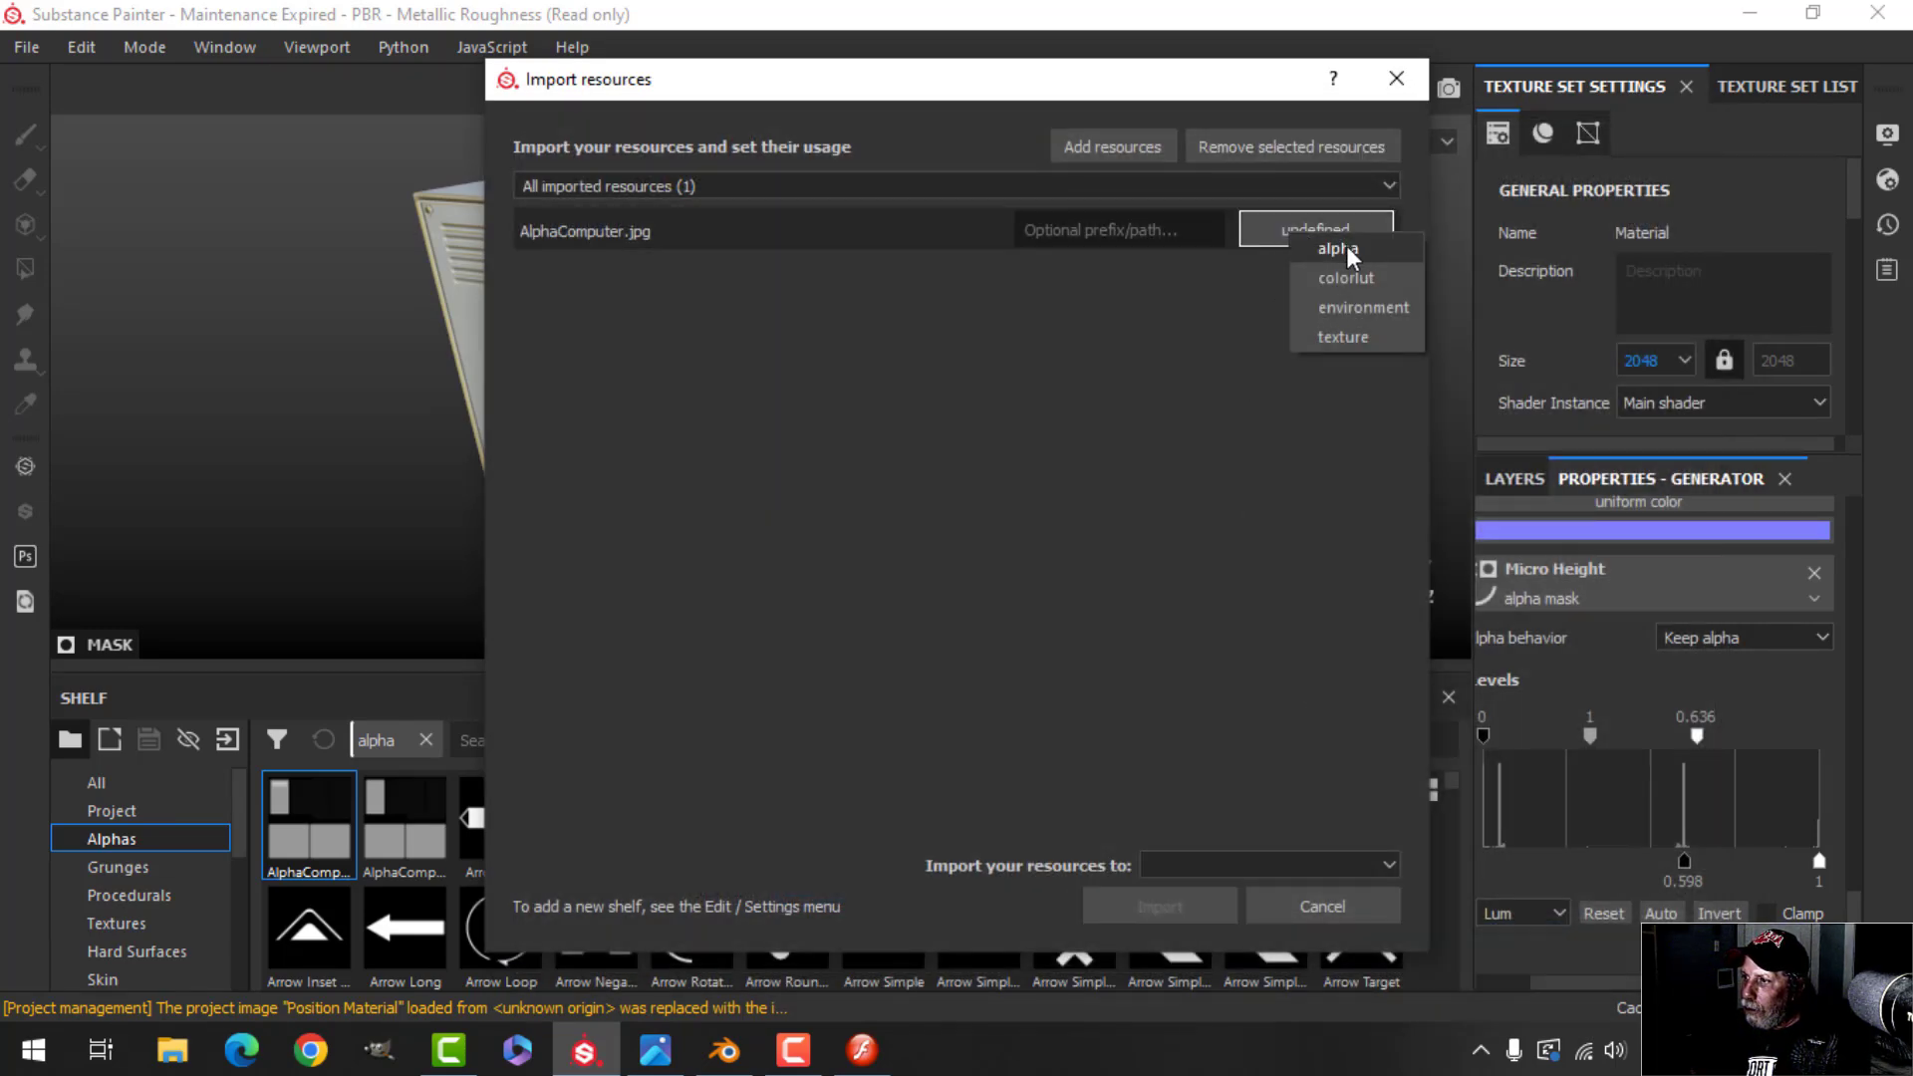
left_click(1325, 269)
left_click(1203, 867)
left_click(1203, 866)
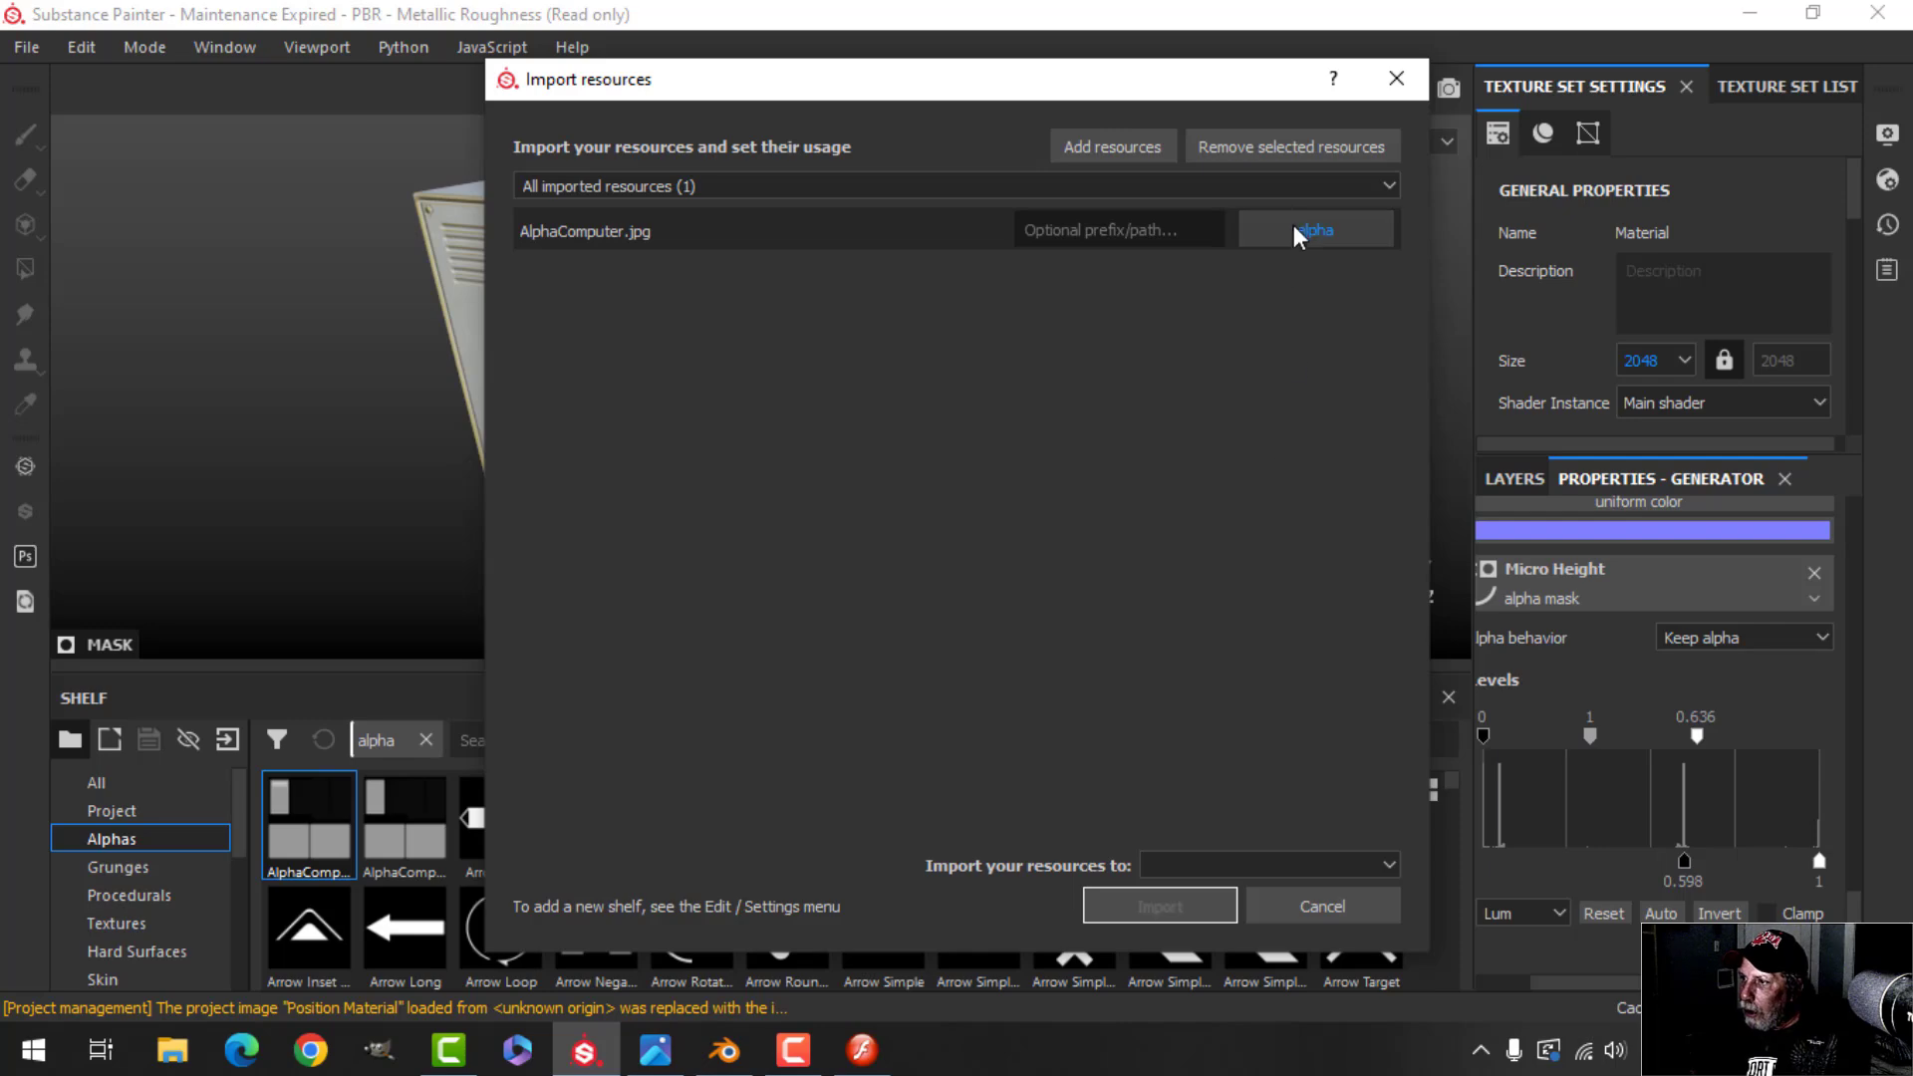
left_click(1281, 865)
left_click(1242, 892)
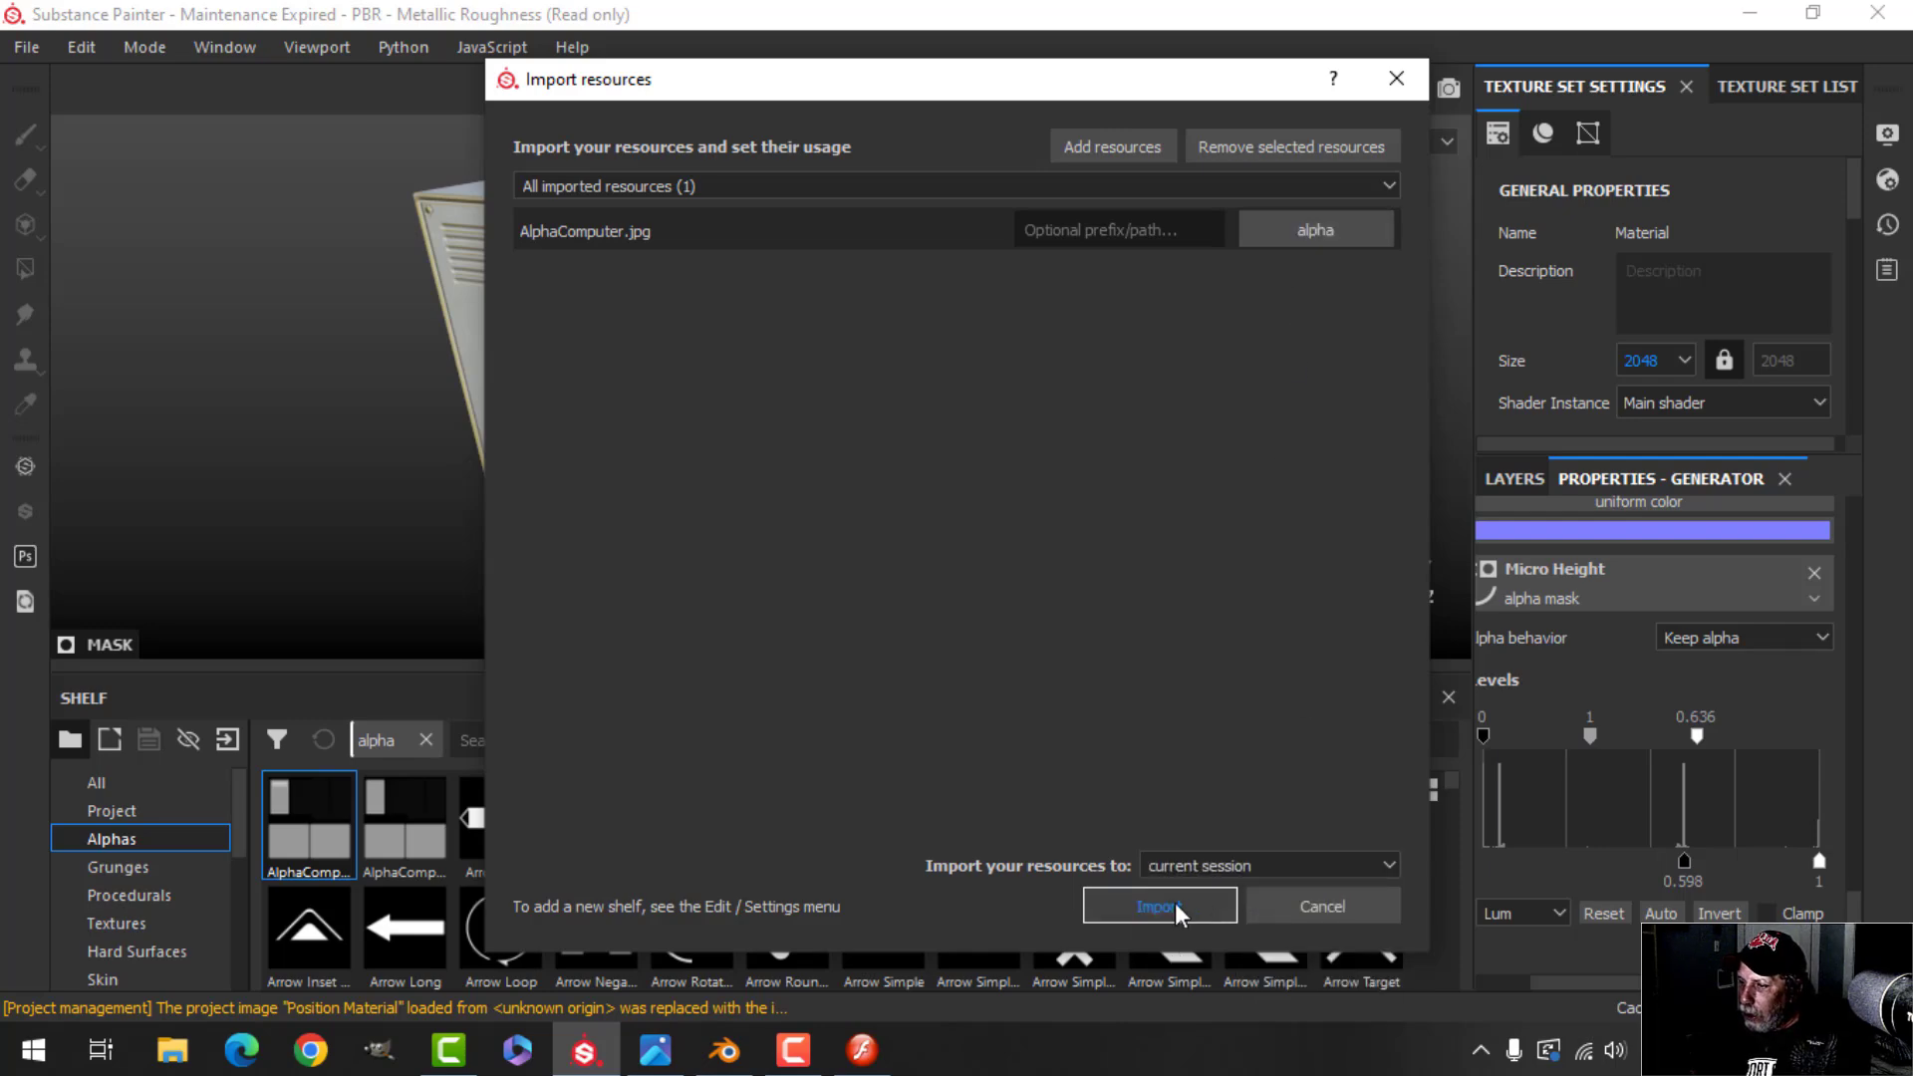
left_click(1175, 908)
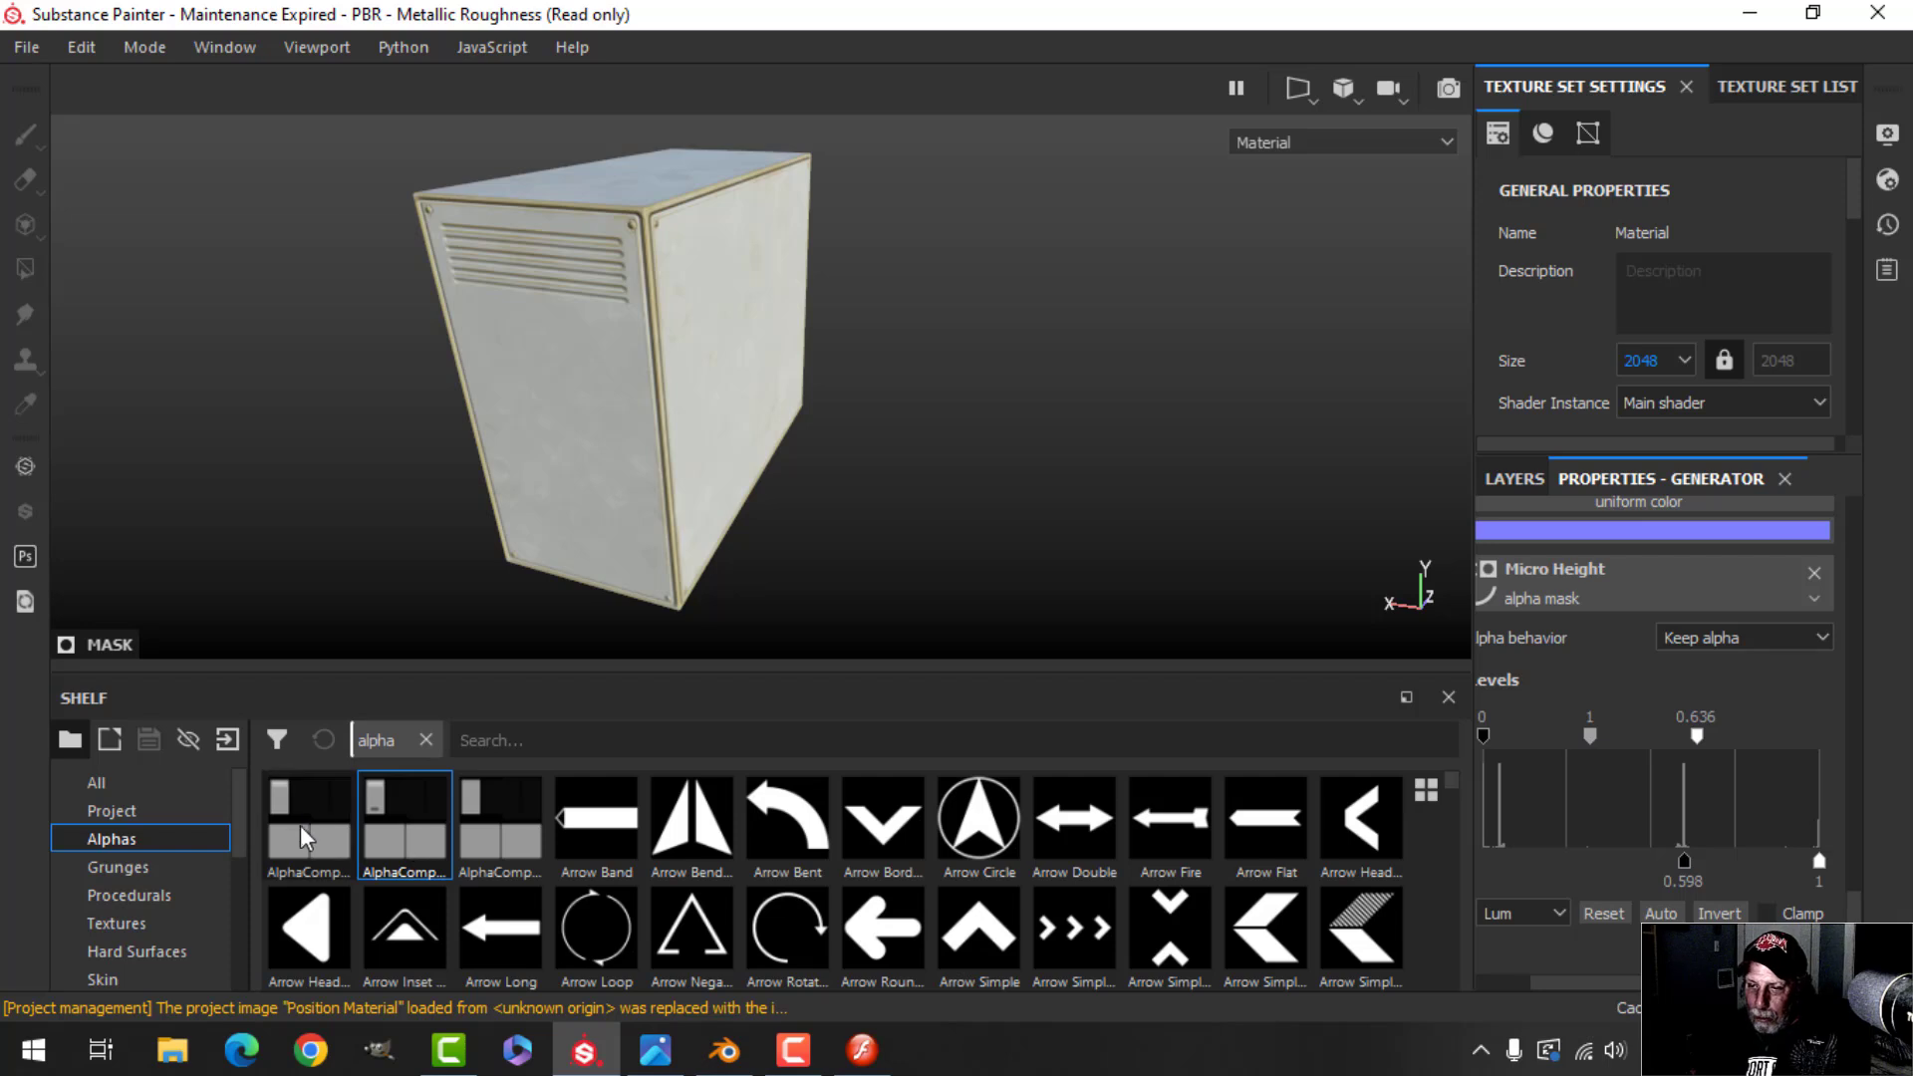
Replace the grayscale image of the Fill in the alpha layer's mask with the newly imported AlphaComputer alpha
left_click(1516, 479)
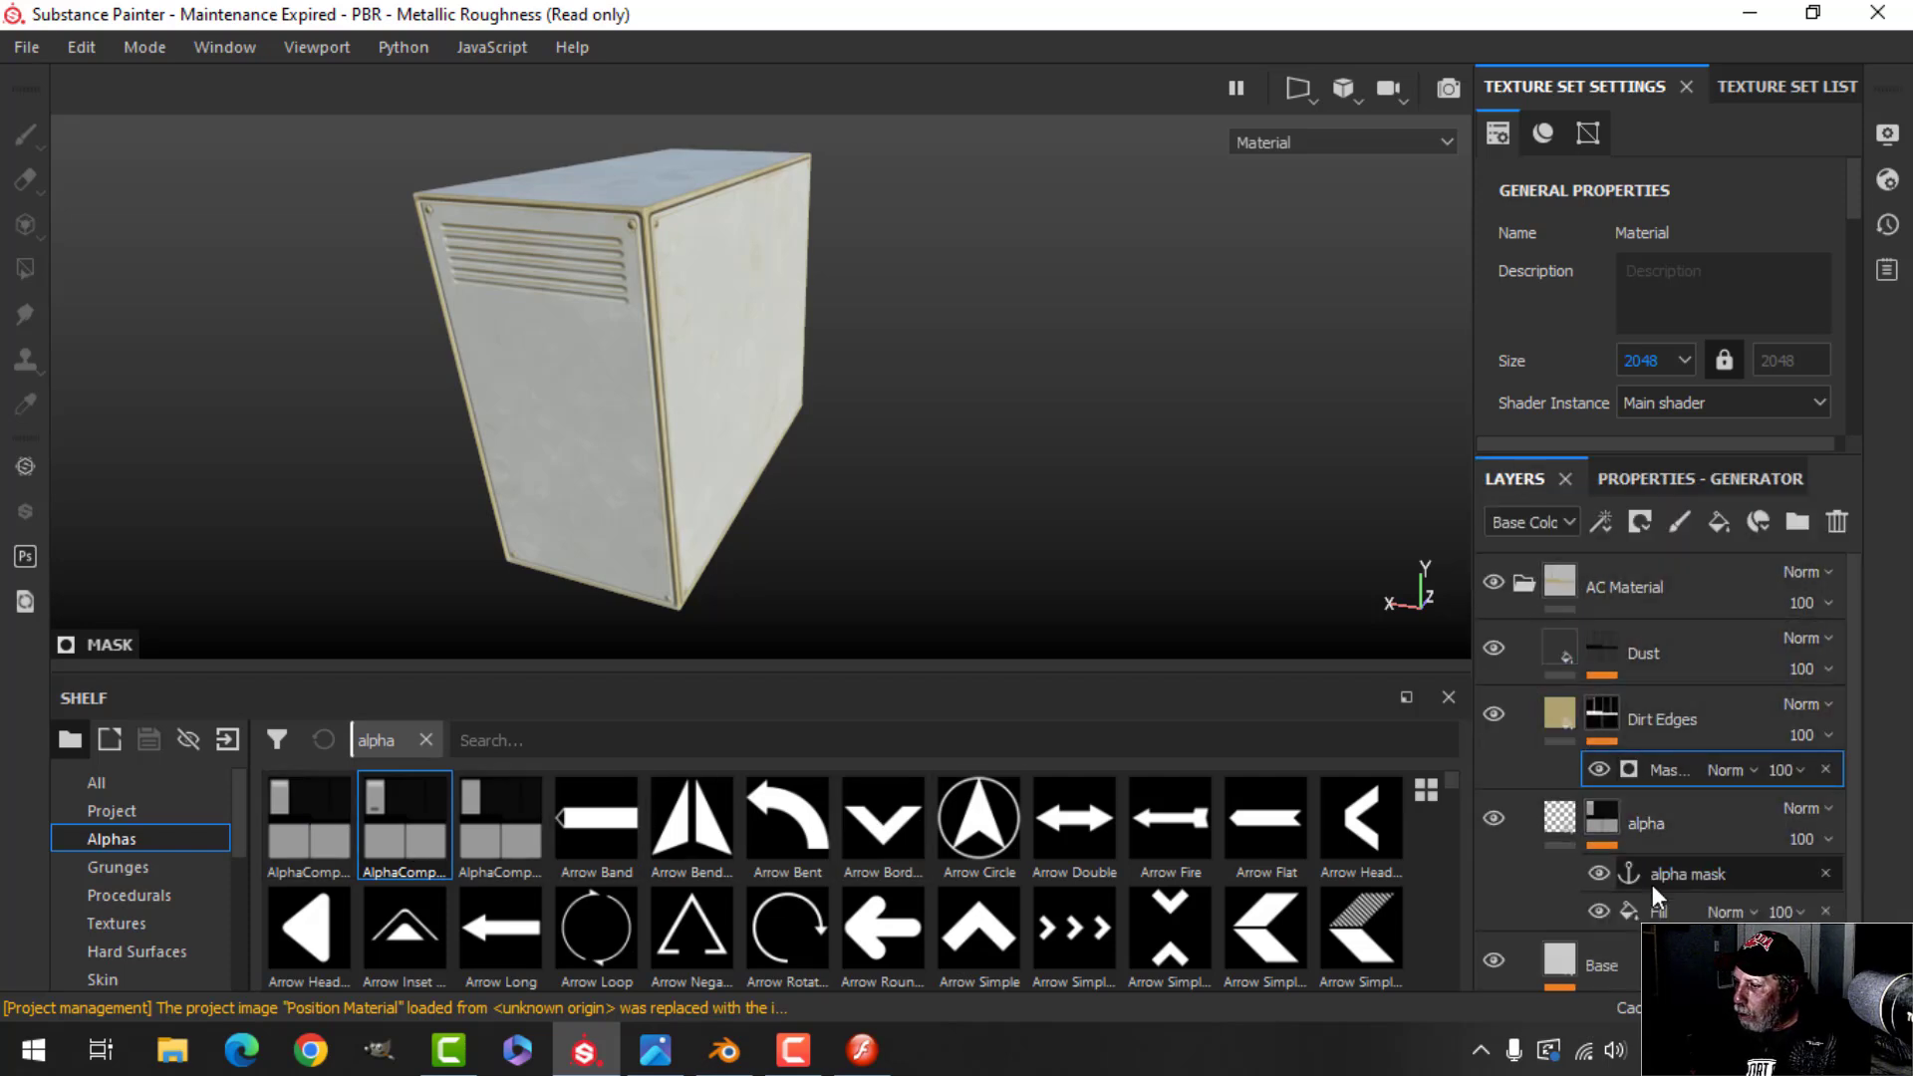
left_click(1655, 911)
left_click(1656, 482)
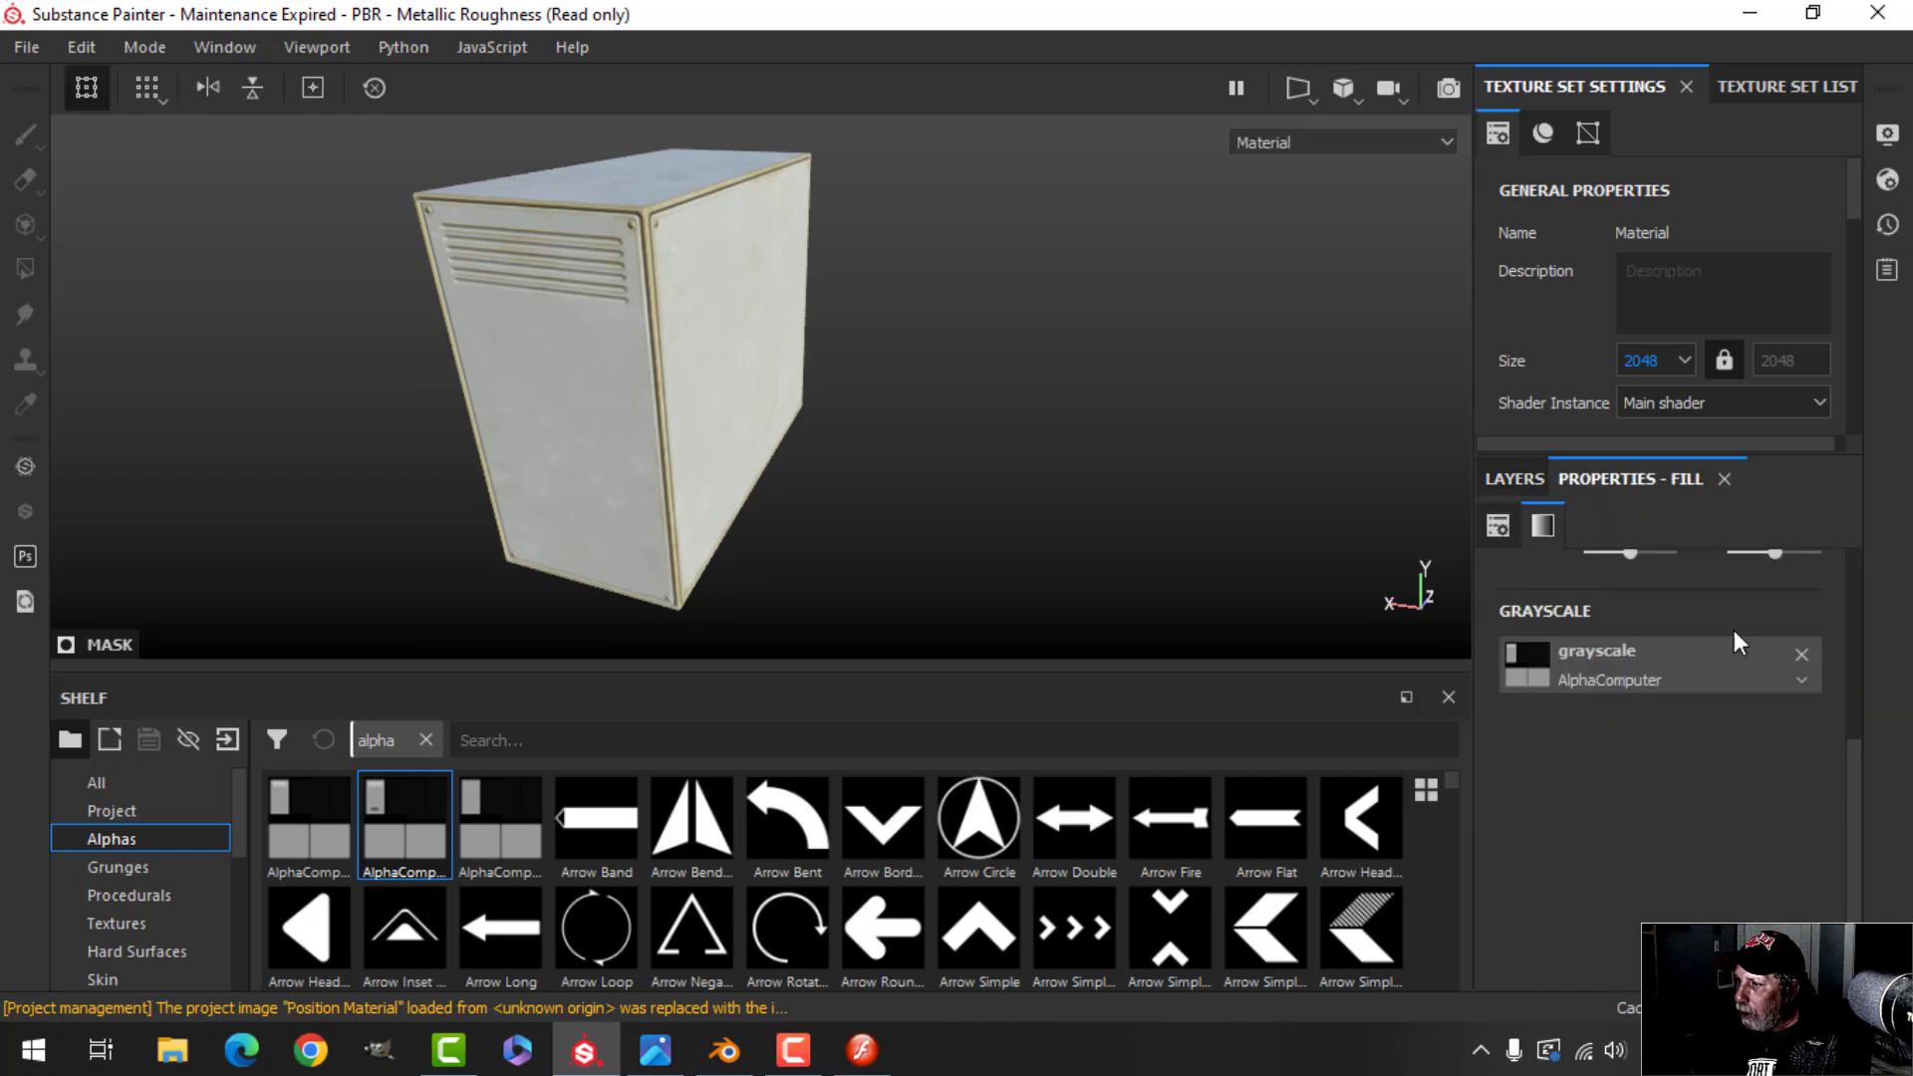
left_click_drag(418, 837, 1665, 648)
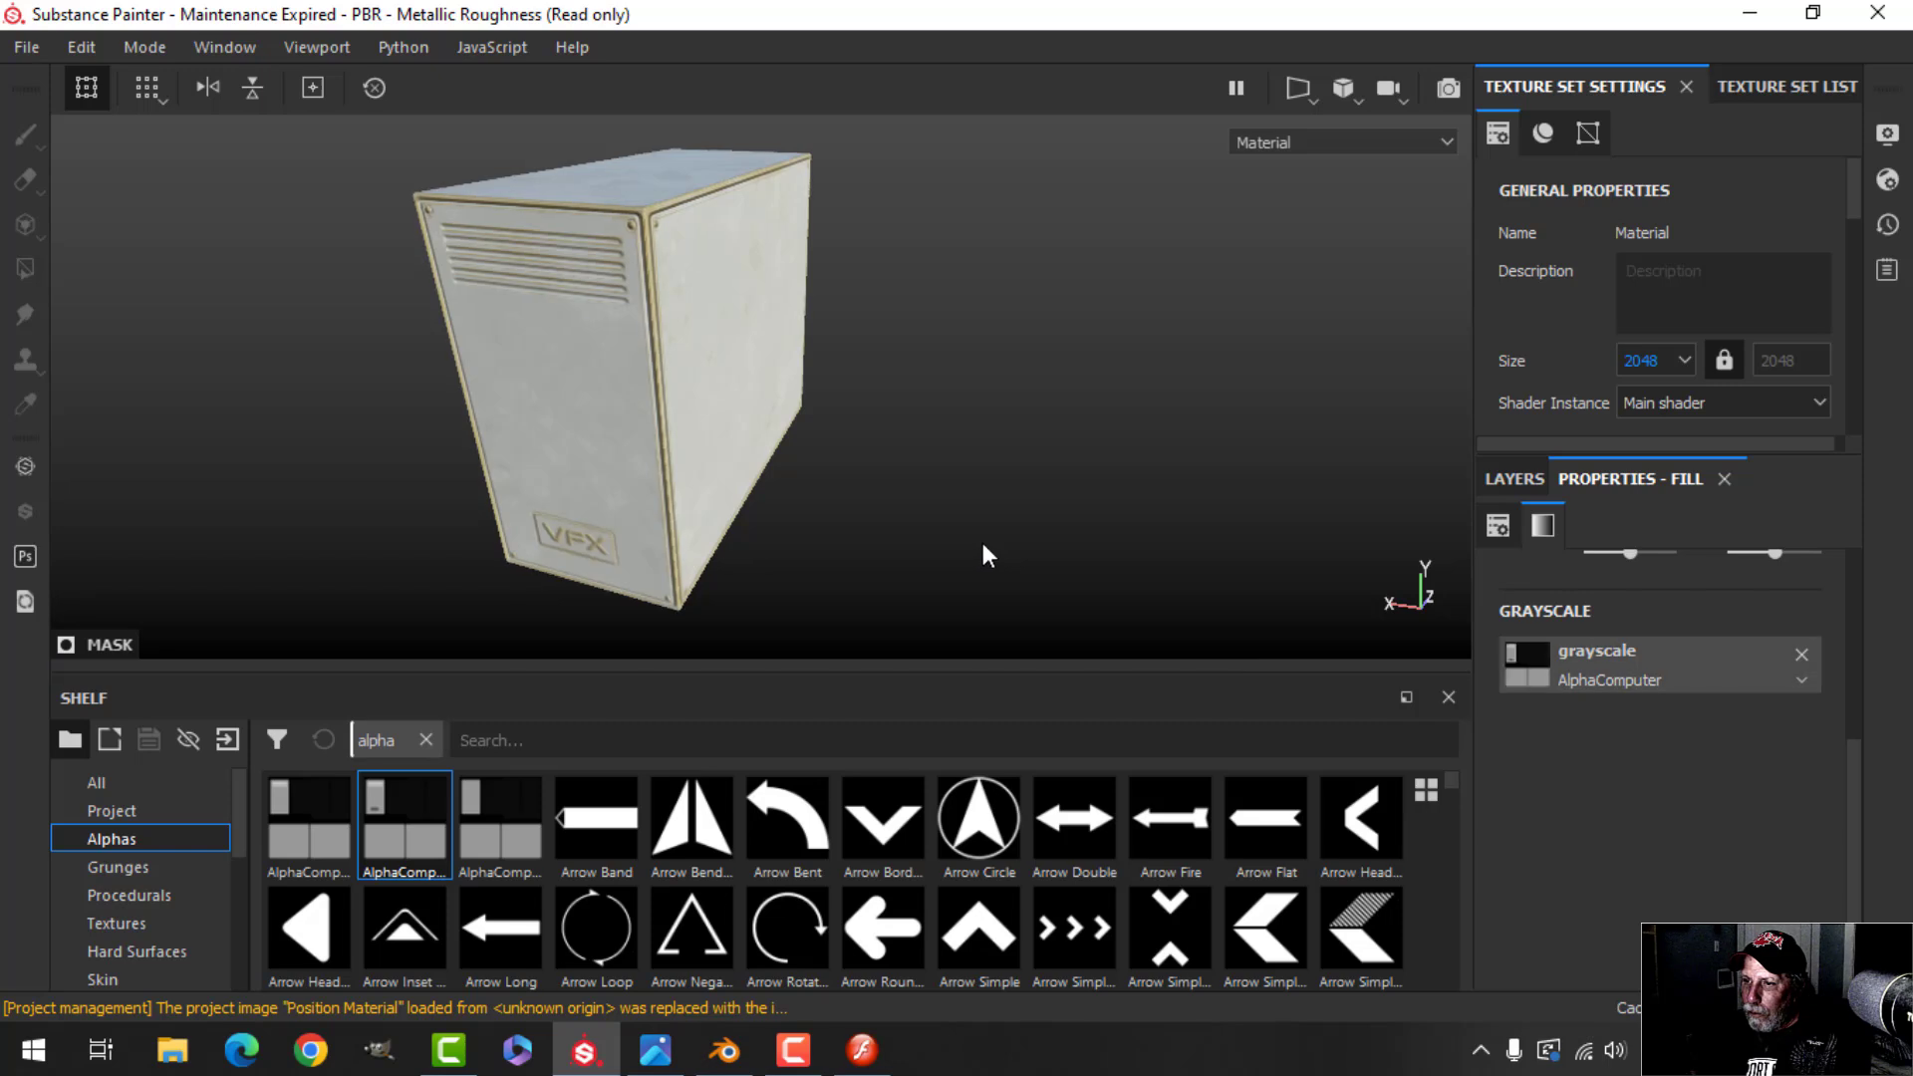
Examine the VFX badge and the dirt around it on the computer case from several angles
left_click_drag(789, 588, 863, 539, "alt")
scroll(766, 538, "up", 3)
middle_click_drag(766, 538, 887, 385, "alt")
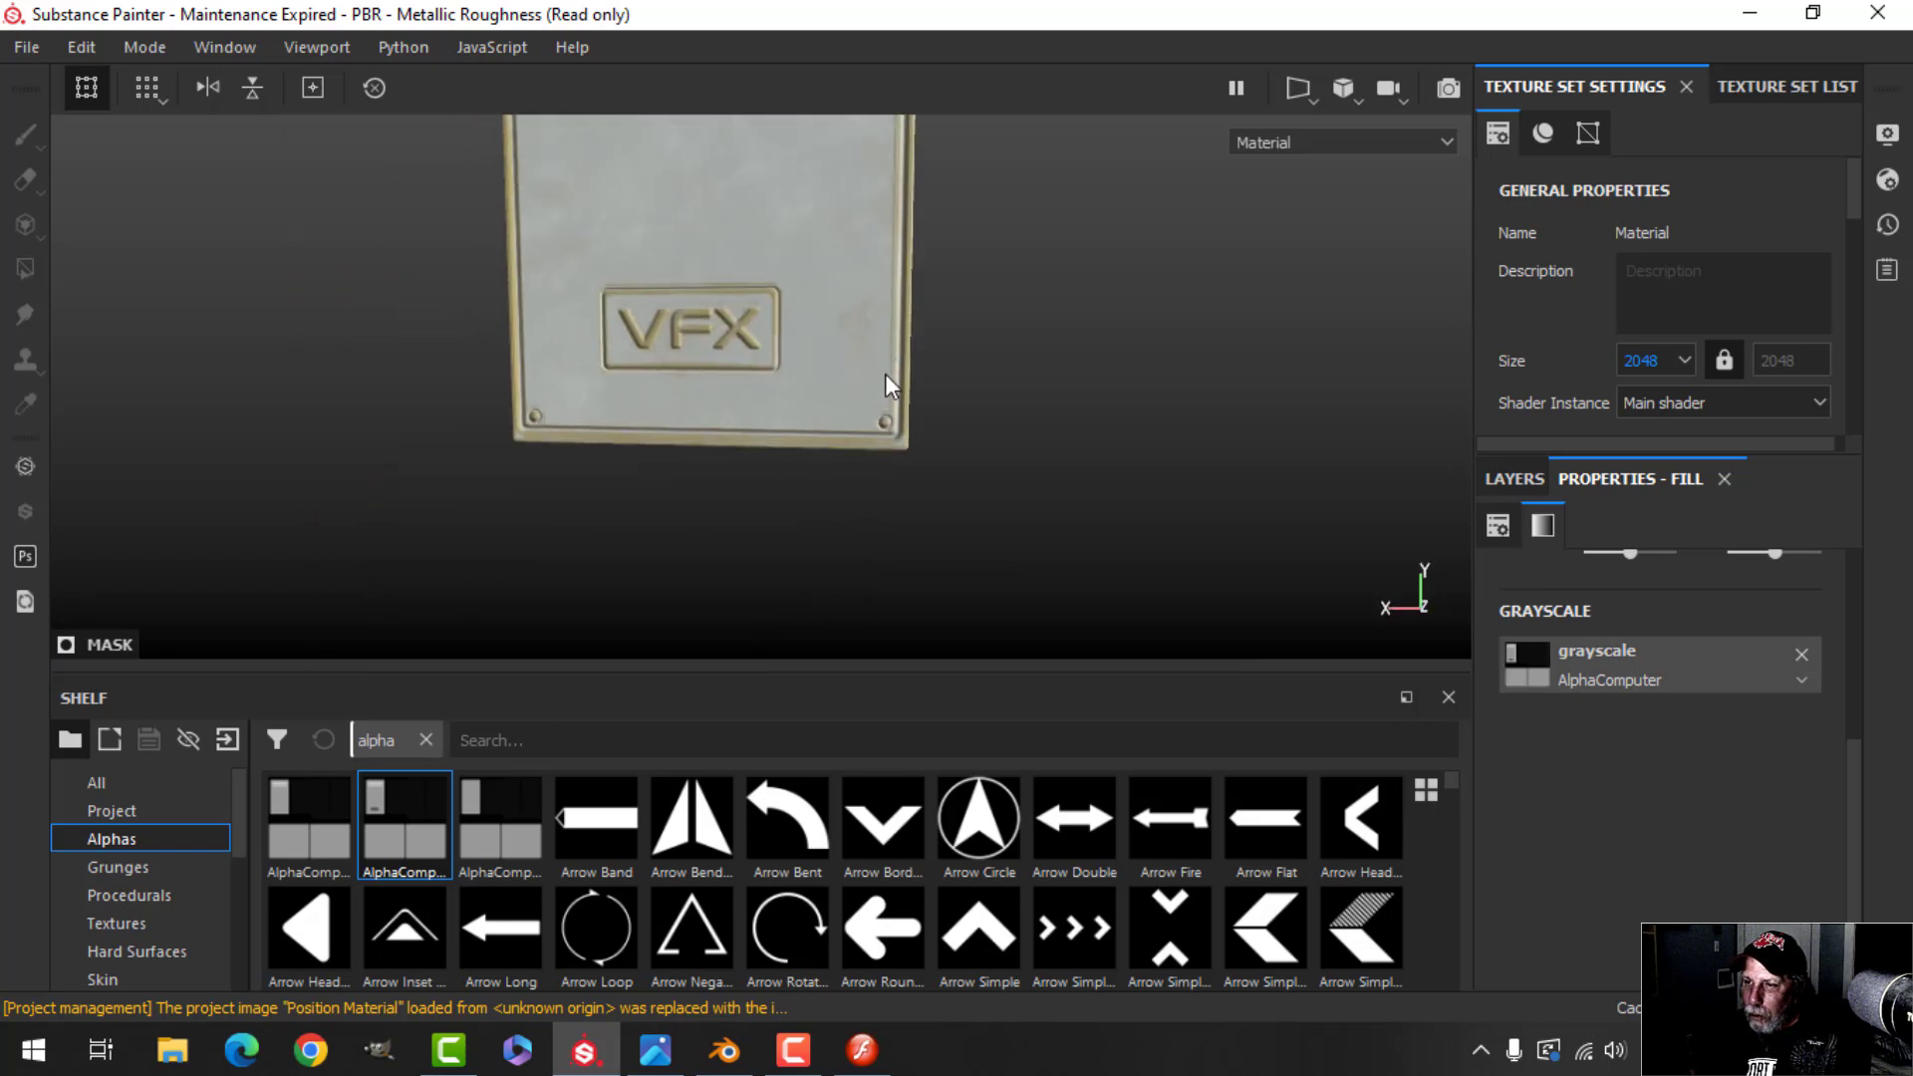
left_click_drag(888, 384, 801, 411, "alt")
middle_click_drag(943, 372, 909, 419, "alt")
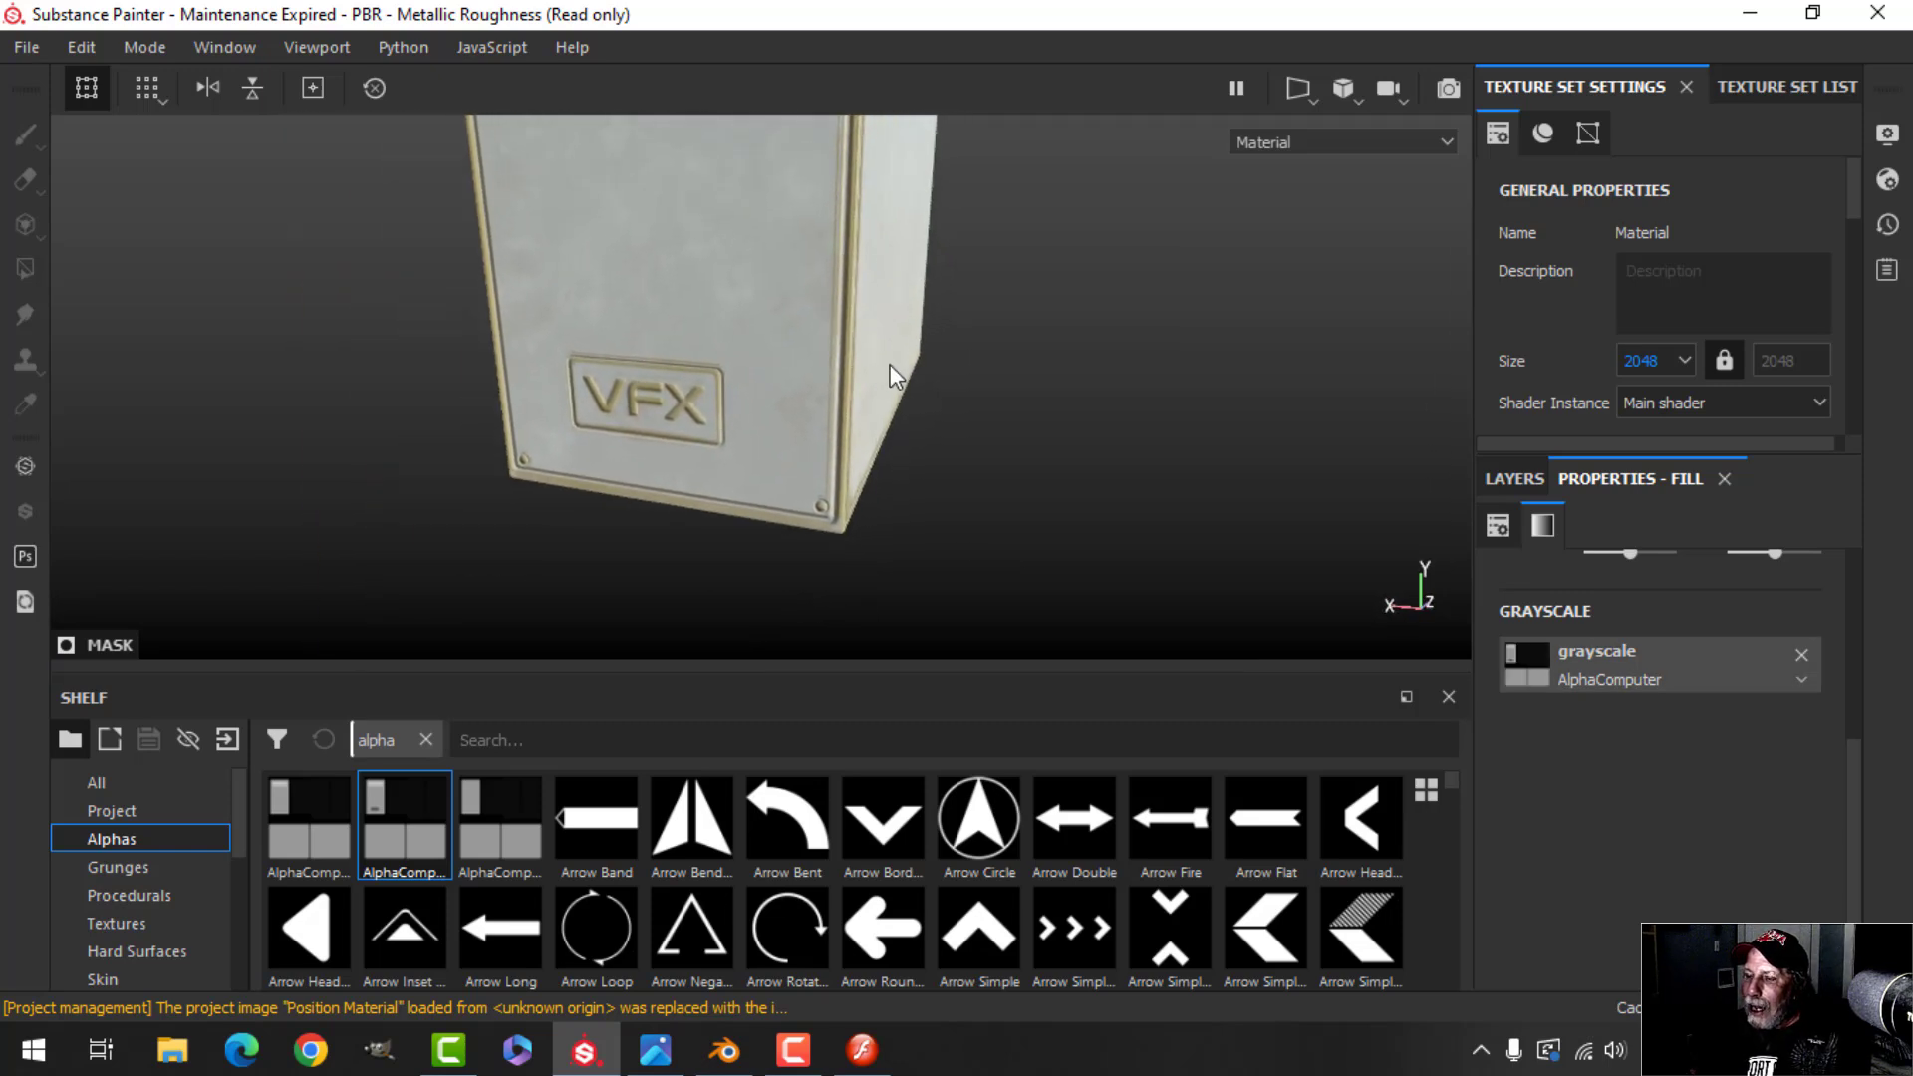
left_click_drag(1026, 468, 1003, 486, "alt")
middle_click_drag(1013, 403, 1004, 471, "alt")
left_click_drag(1031, 472, 658, 451, "alt")
scroll(1016, 470, "up", 2)
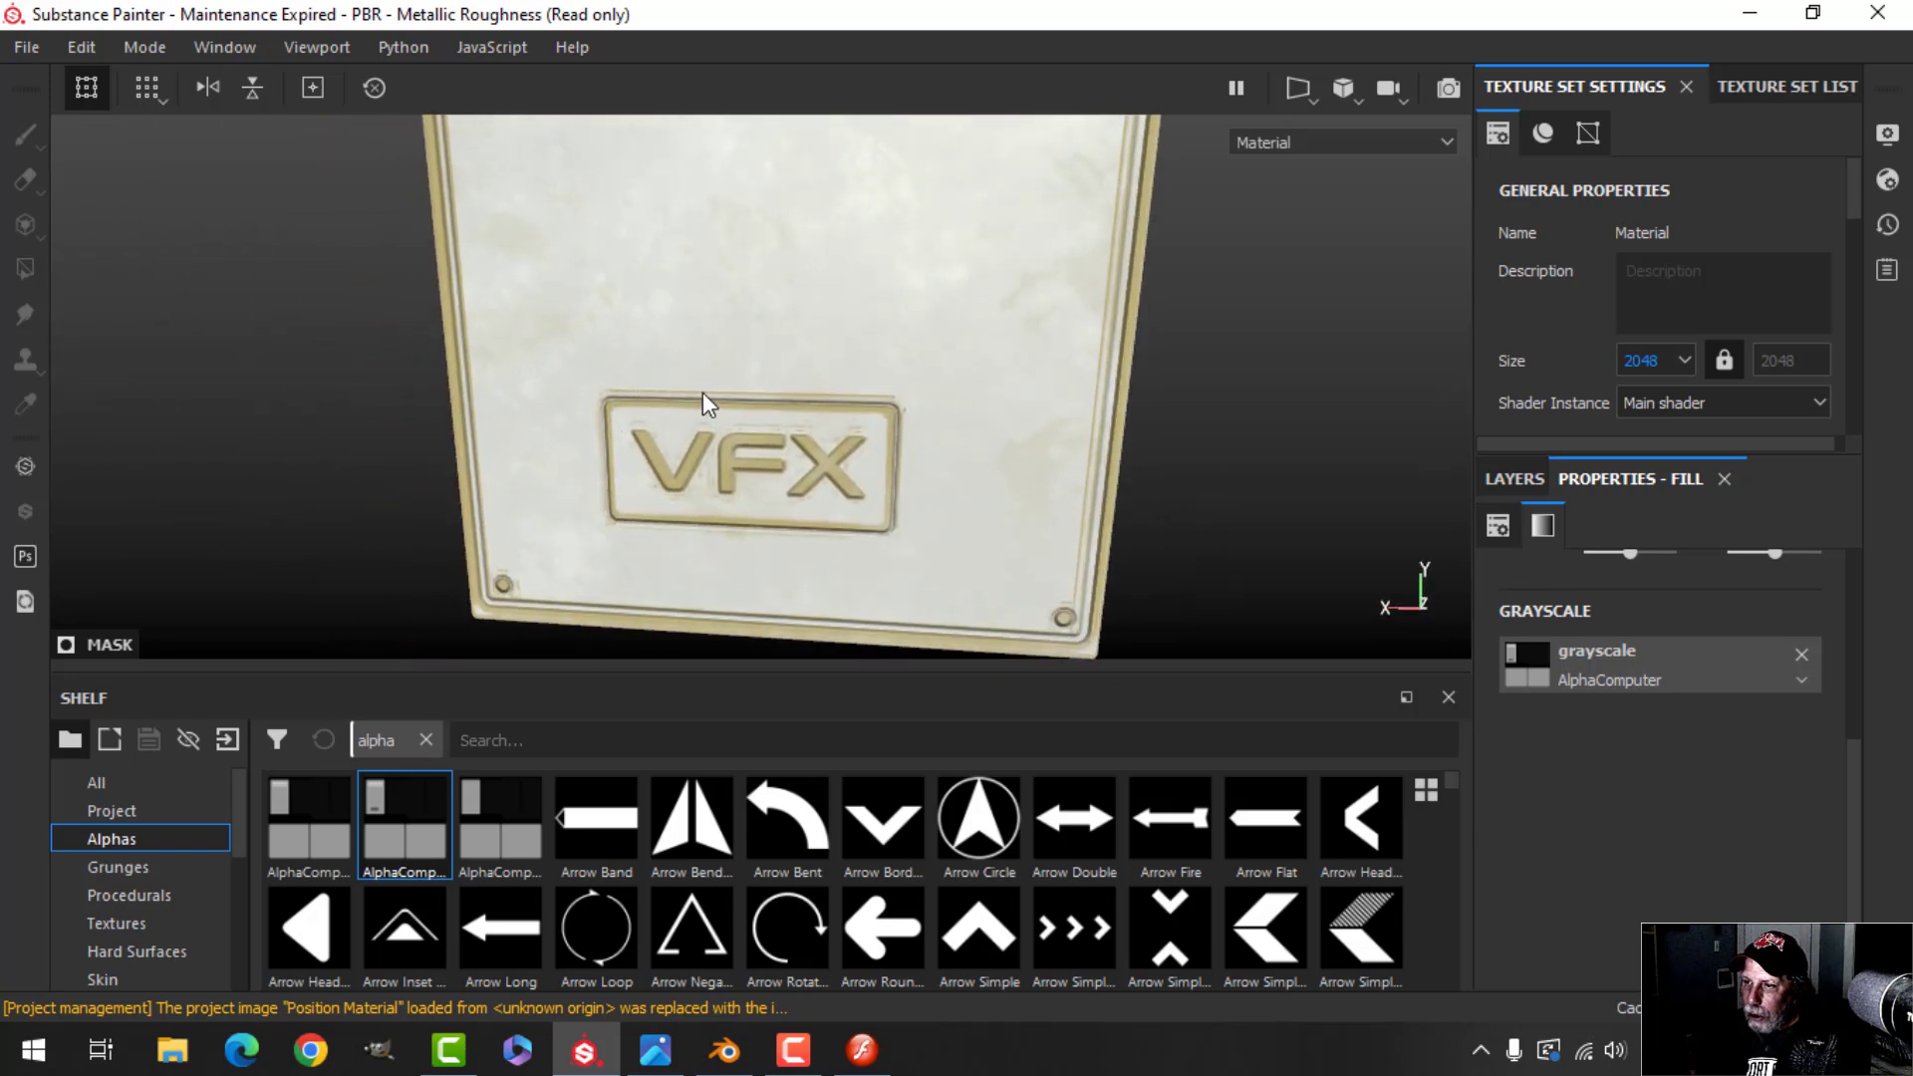
left_click_drag(1028, 498, 894, 490, "alt")
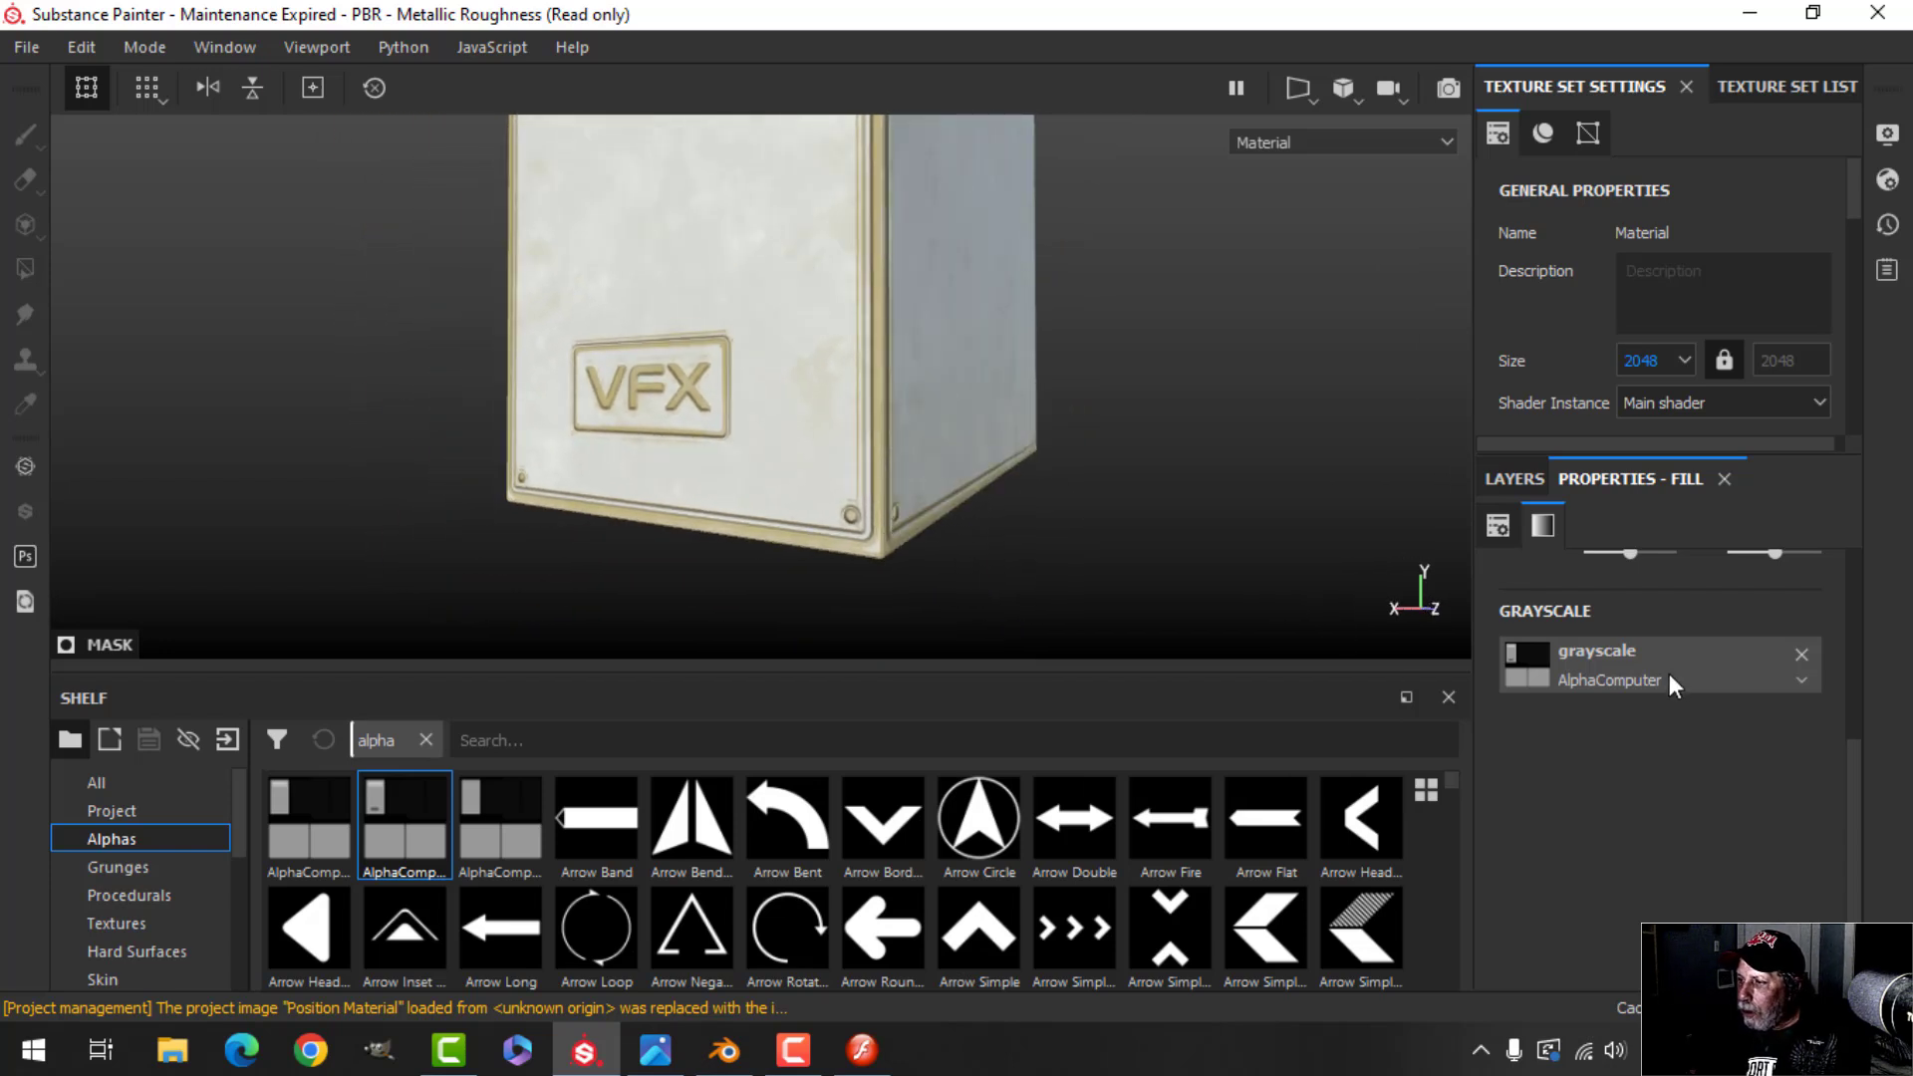
Reduce the output white level of the Micro Height input in the Dirt Edges mask generator to about 0.54
left_click(1517, 479)
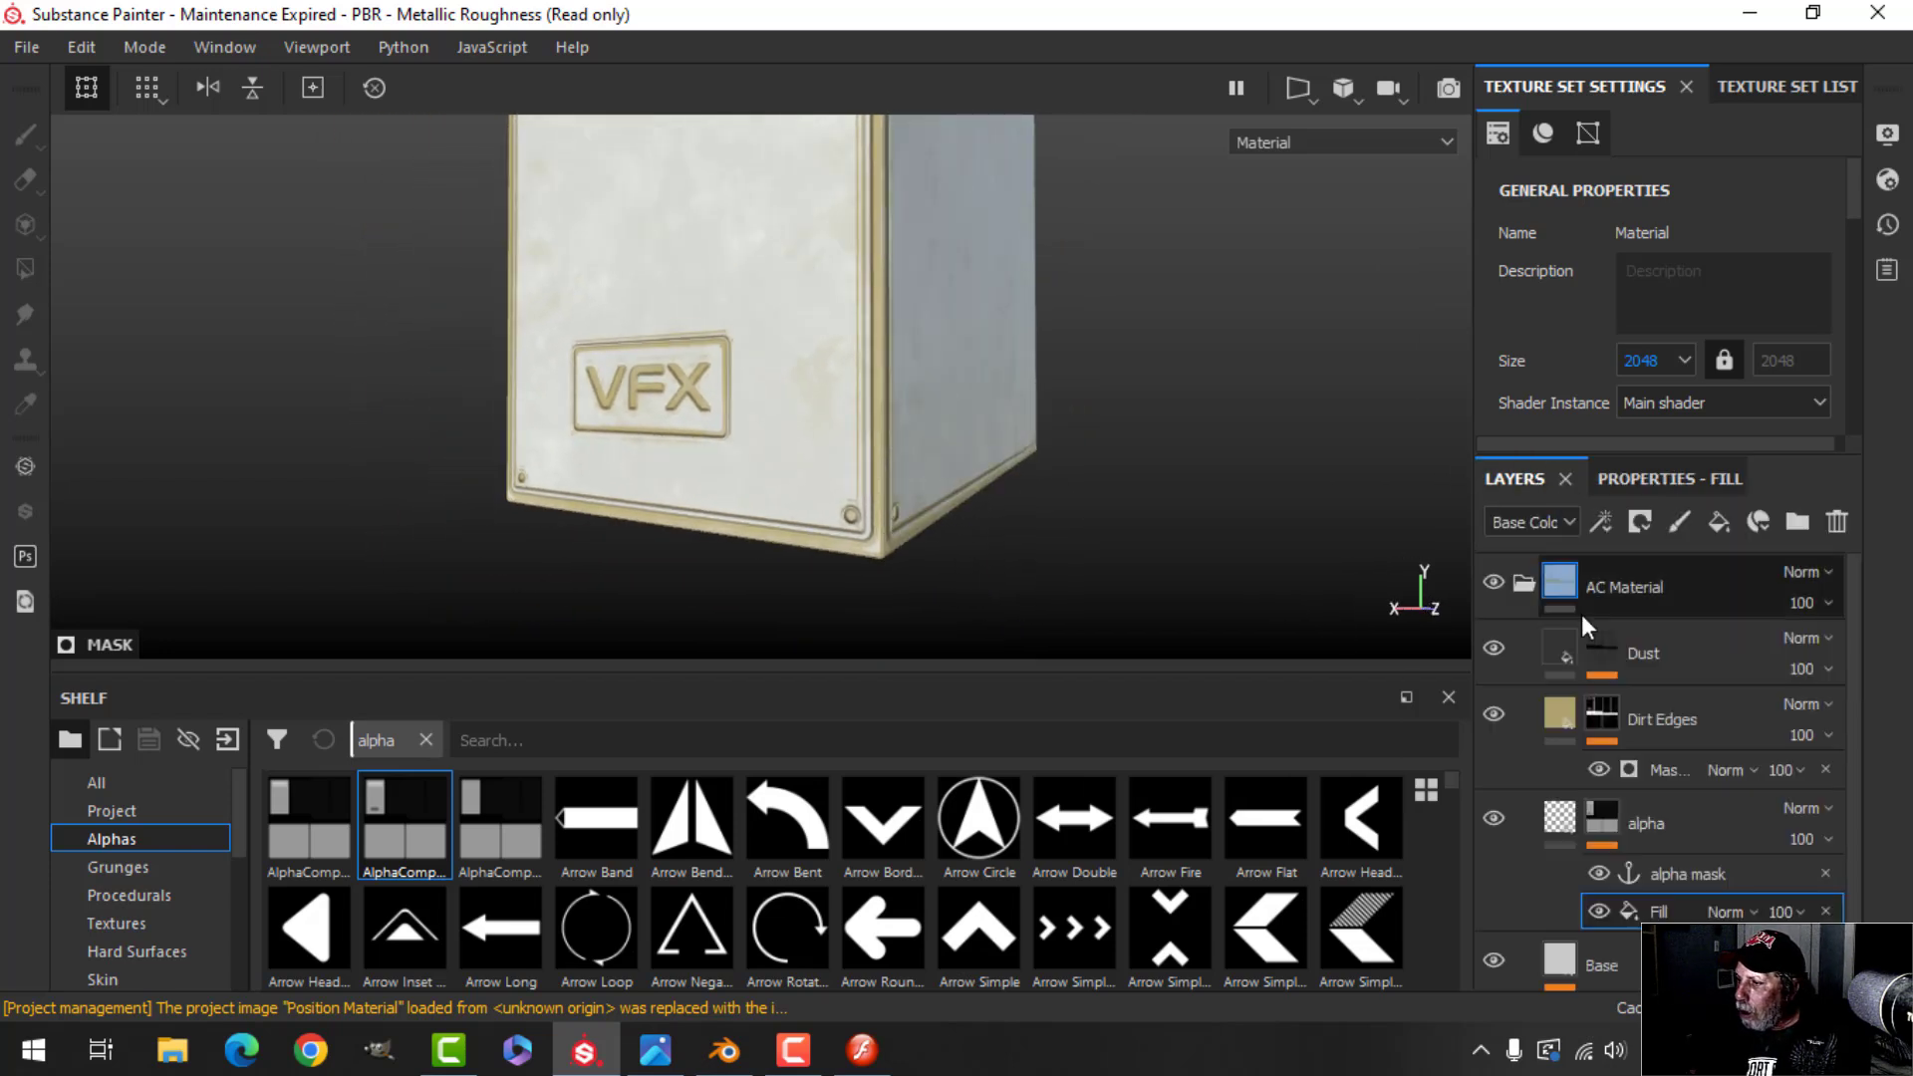
left_click(1656, 769)
left_click(1672, 479)
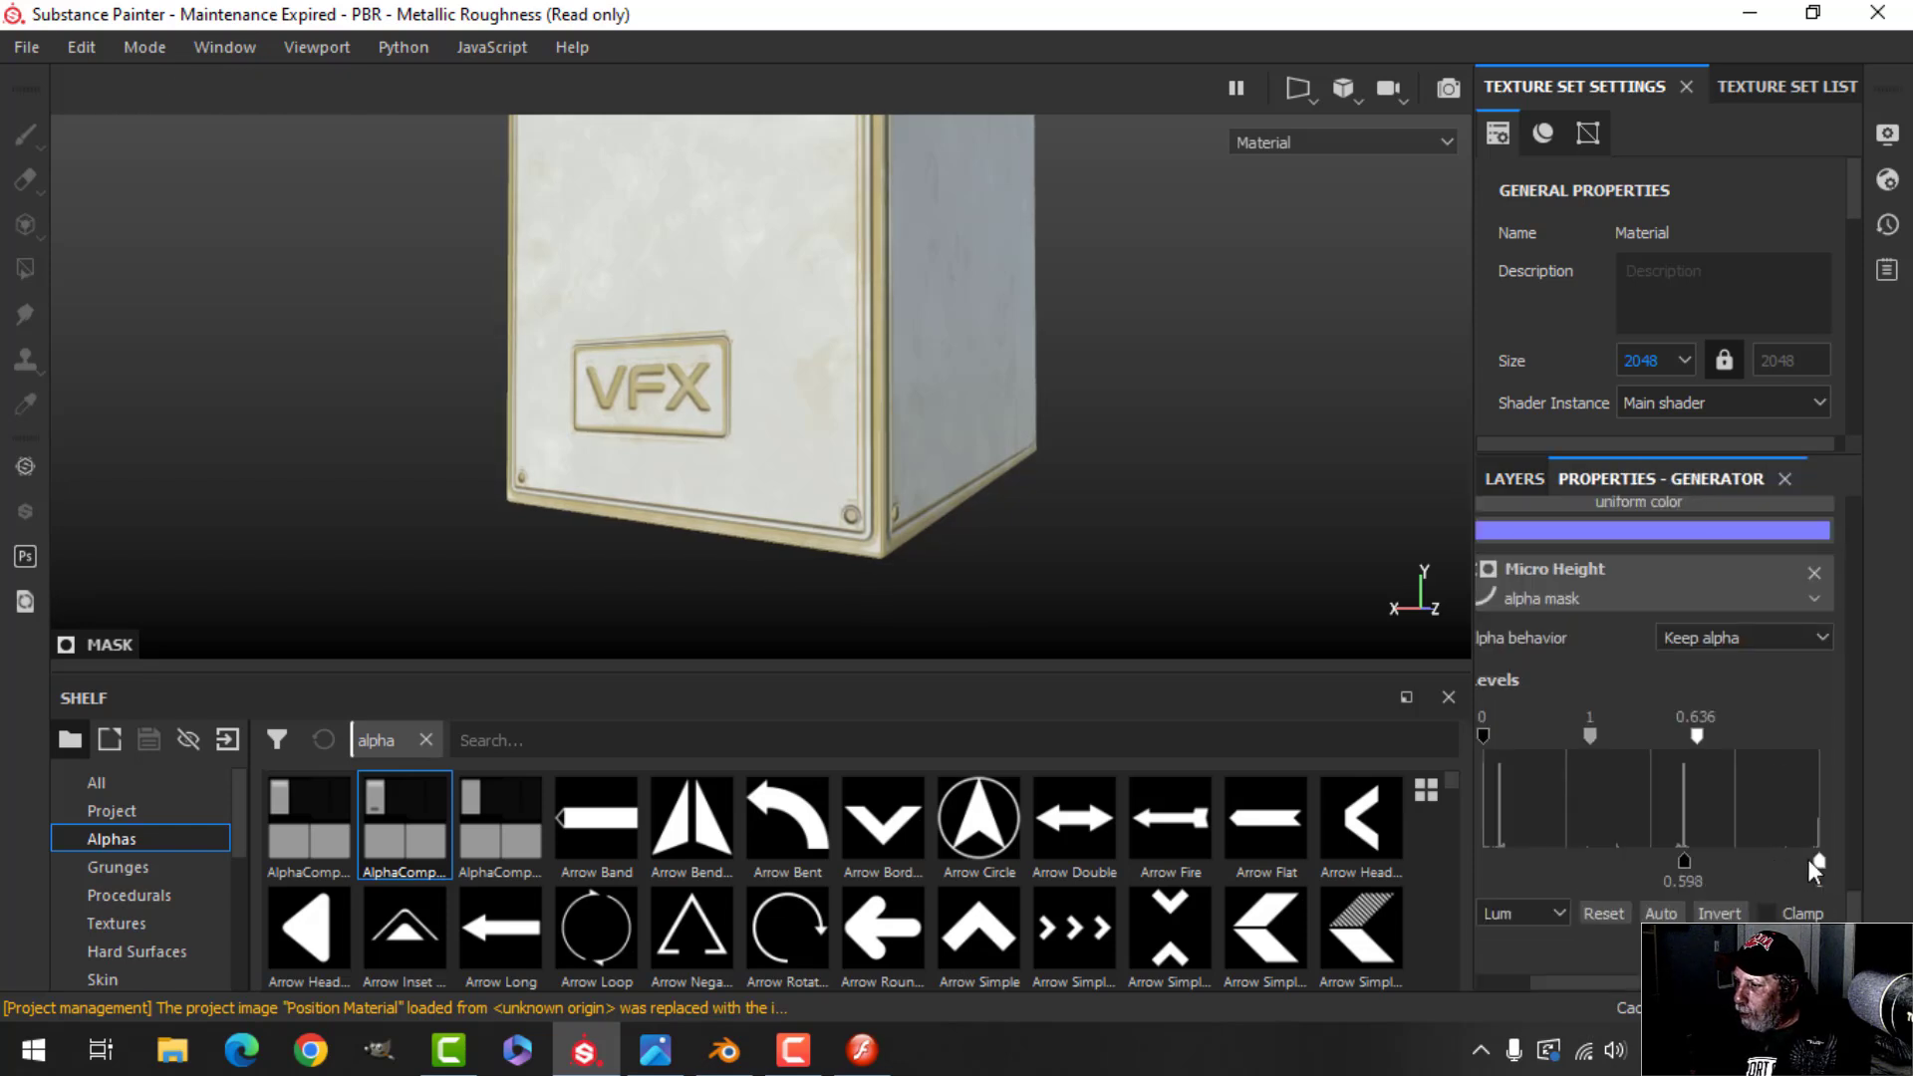
left_click_drag(1818, 858, 1664, 852)
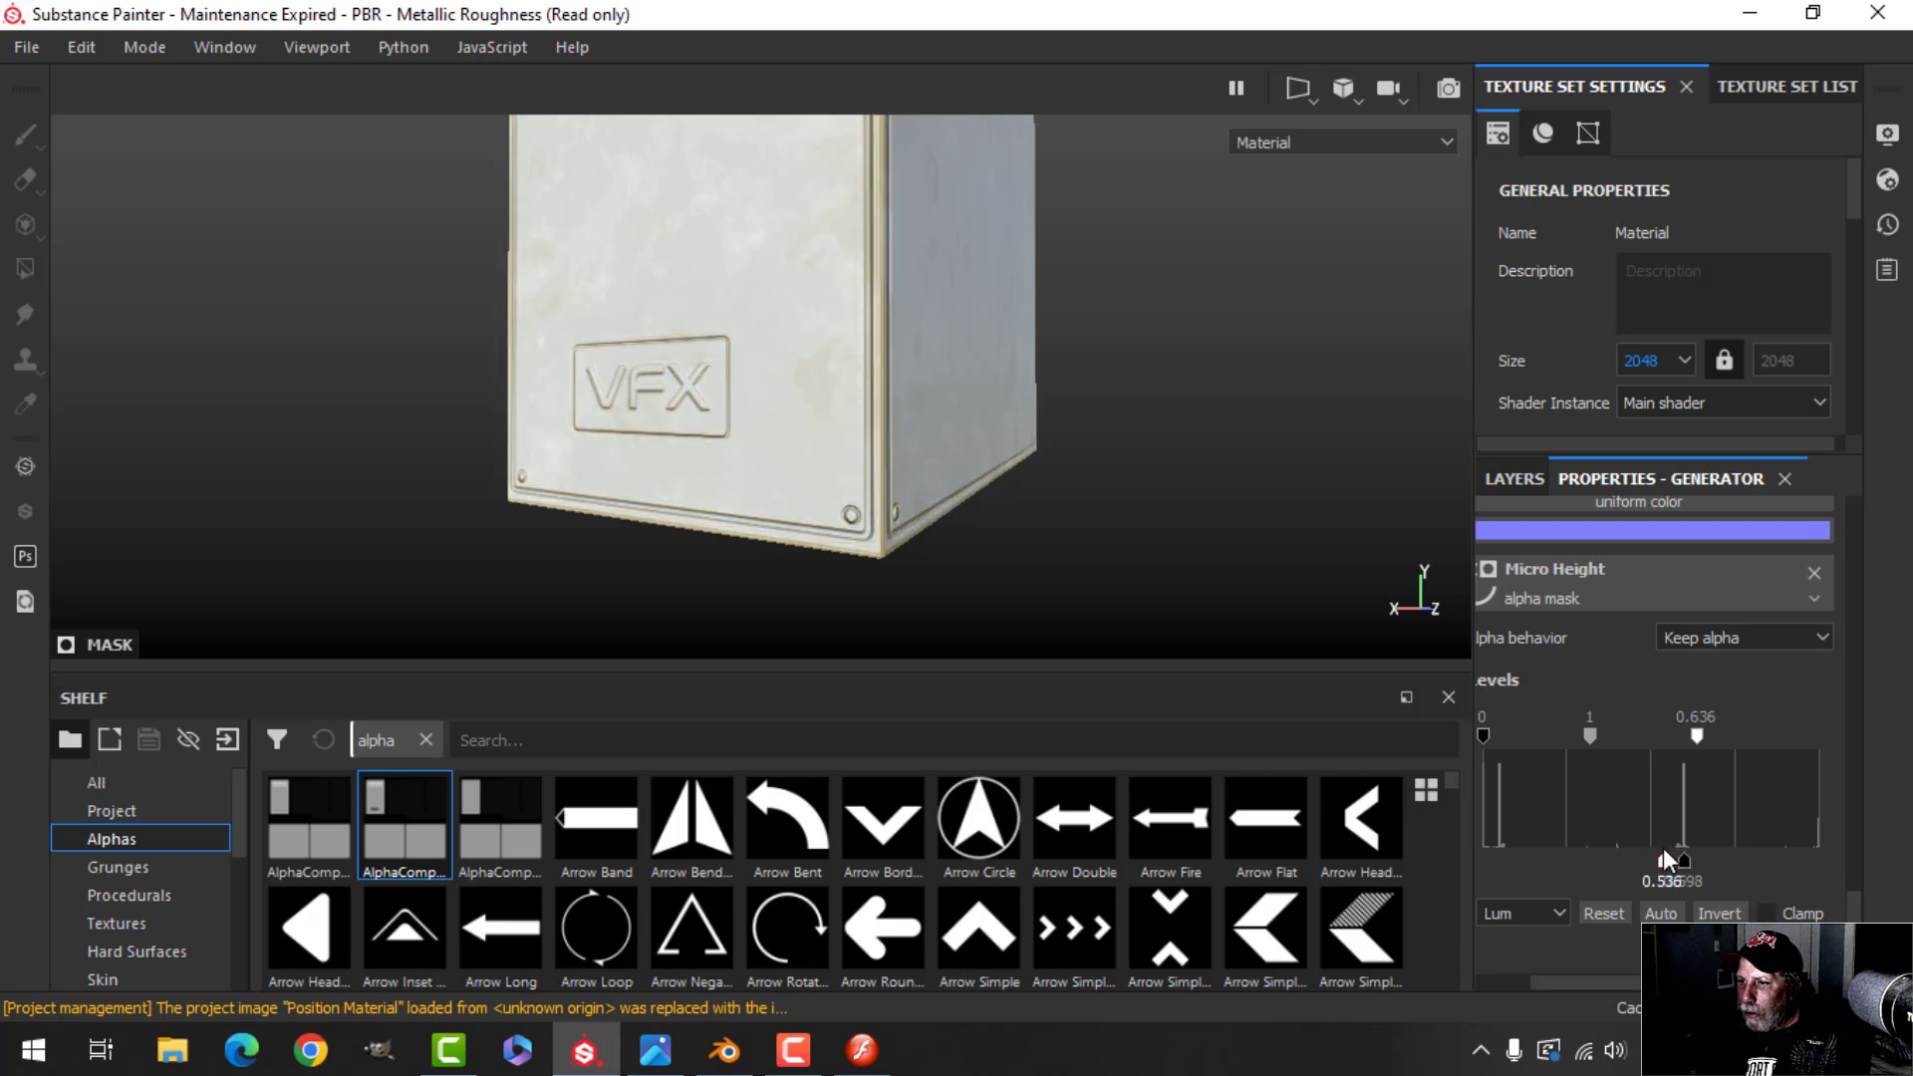
left_click_drag(905, 421, 1257, 386, "alt")
right_click_drag(1257, 386, 1197, 388, "shift")
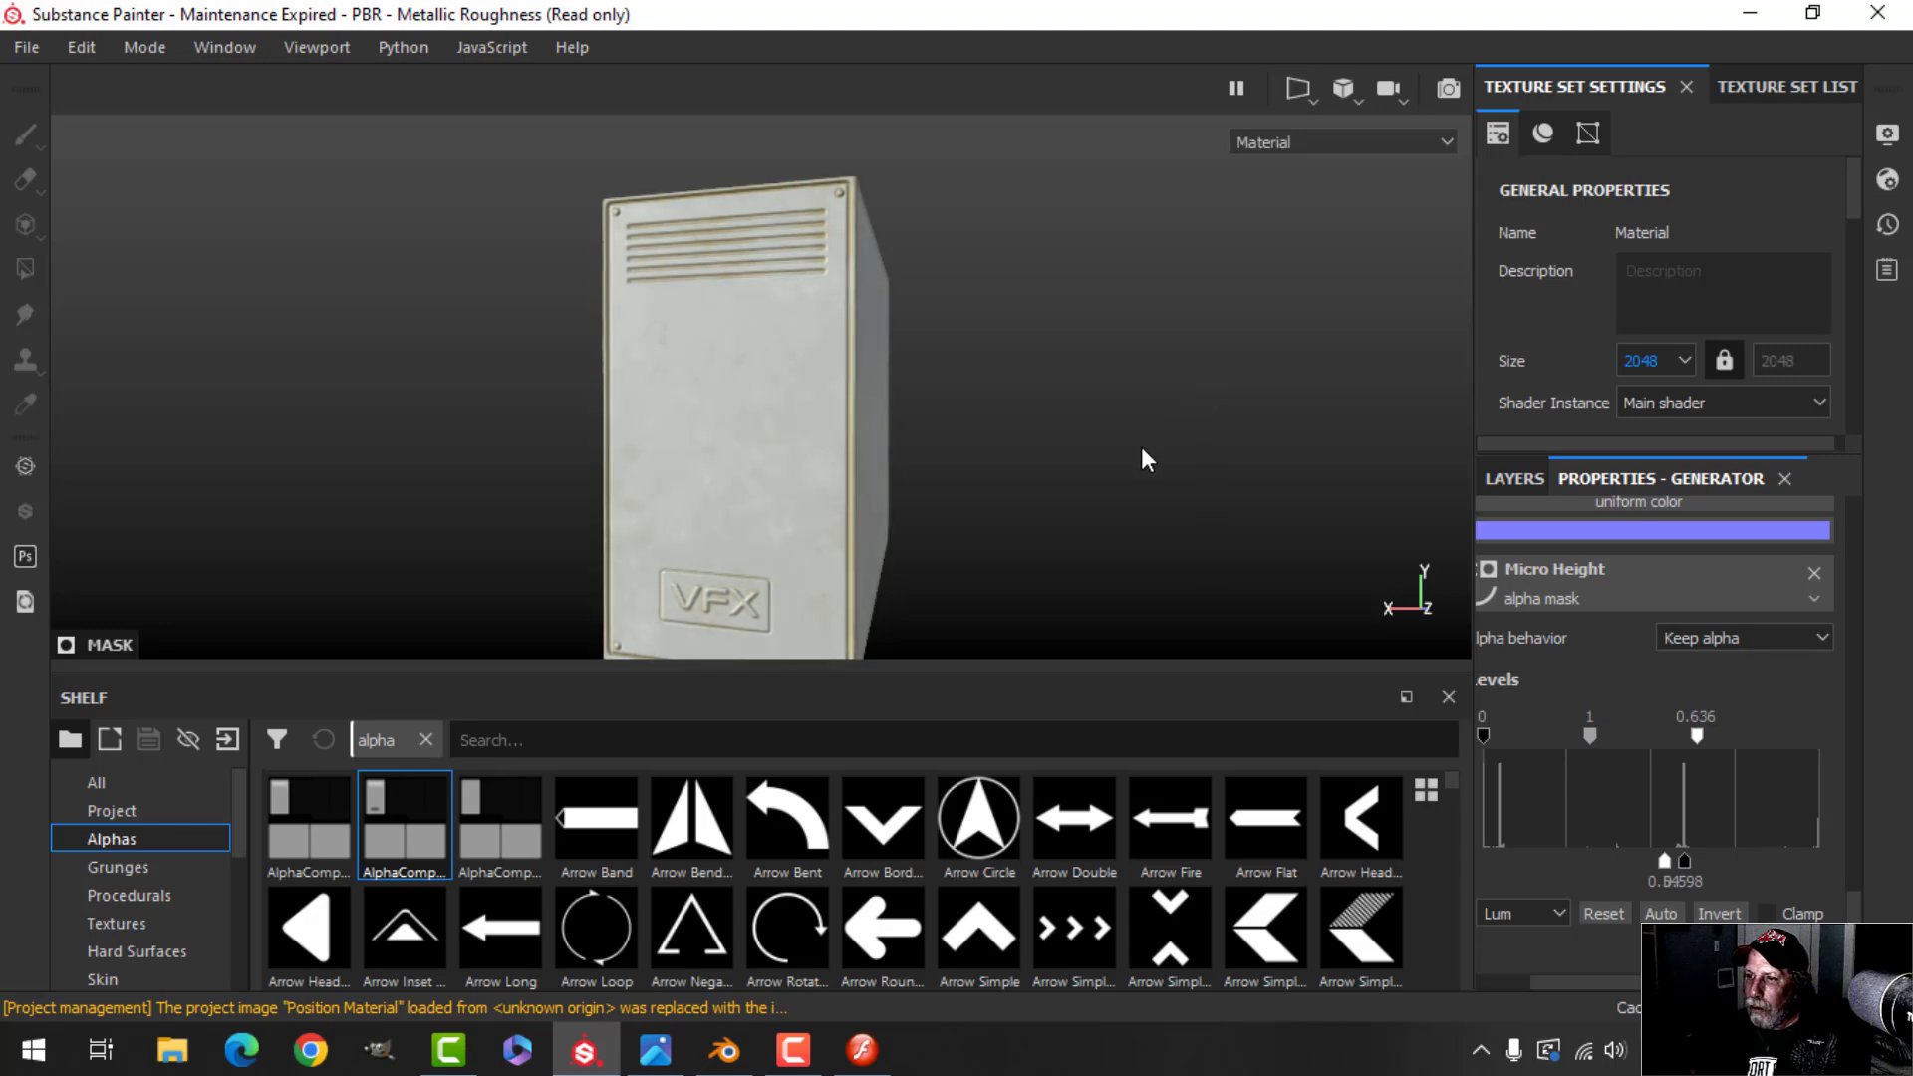
Switch to Flash, lock Layer 5 and add a new layer above it for the next case detail
left_click_drag(1148, 460, 1097, 350, "alt")
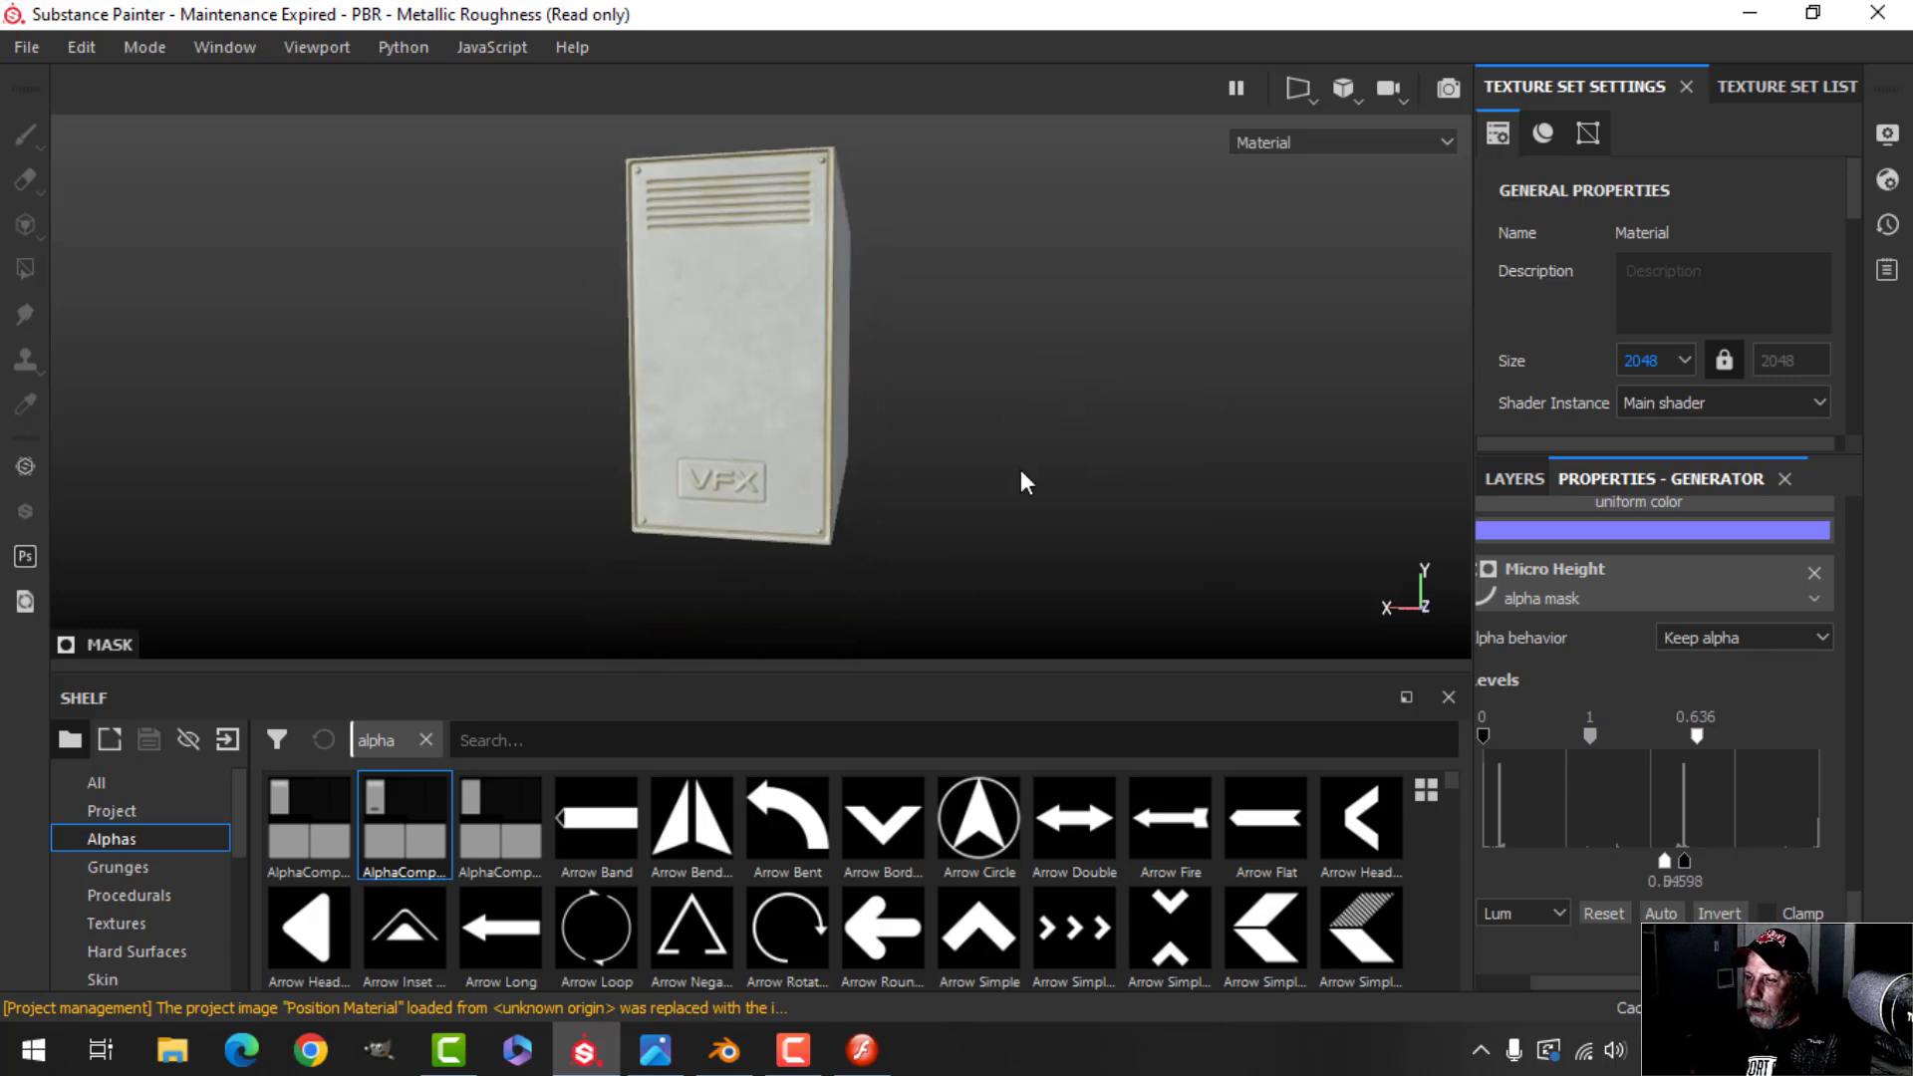
left_click(862, 1049)
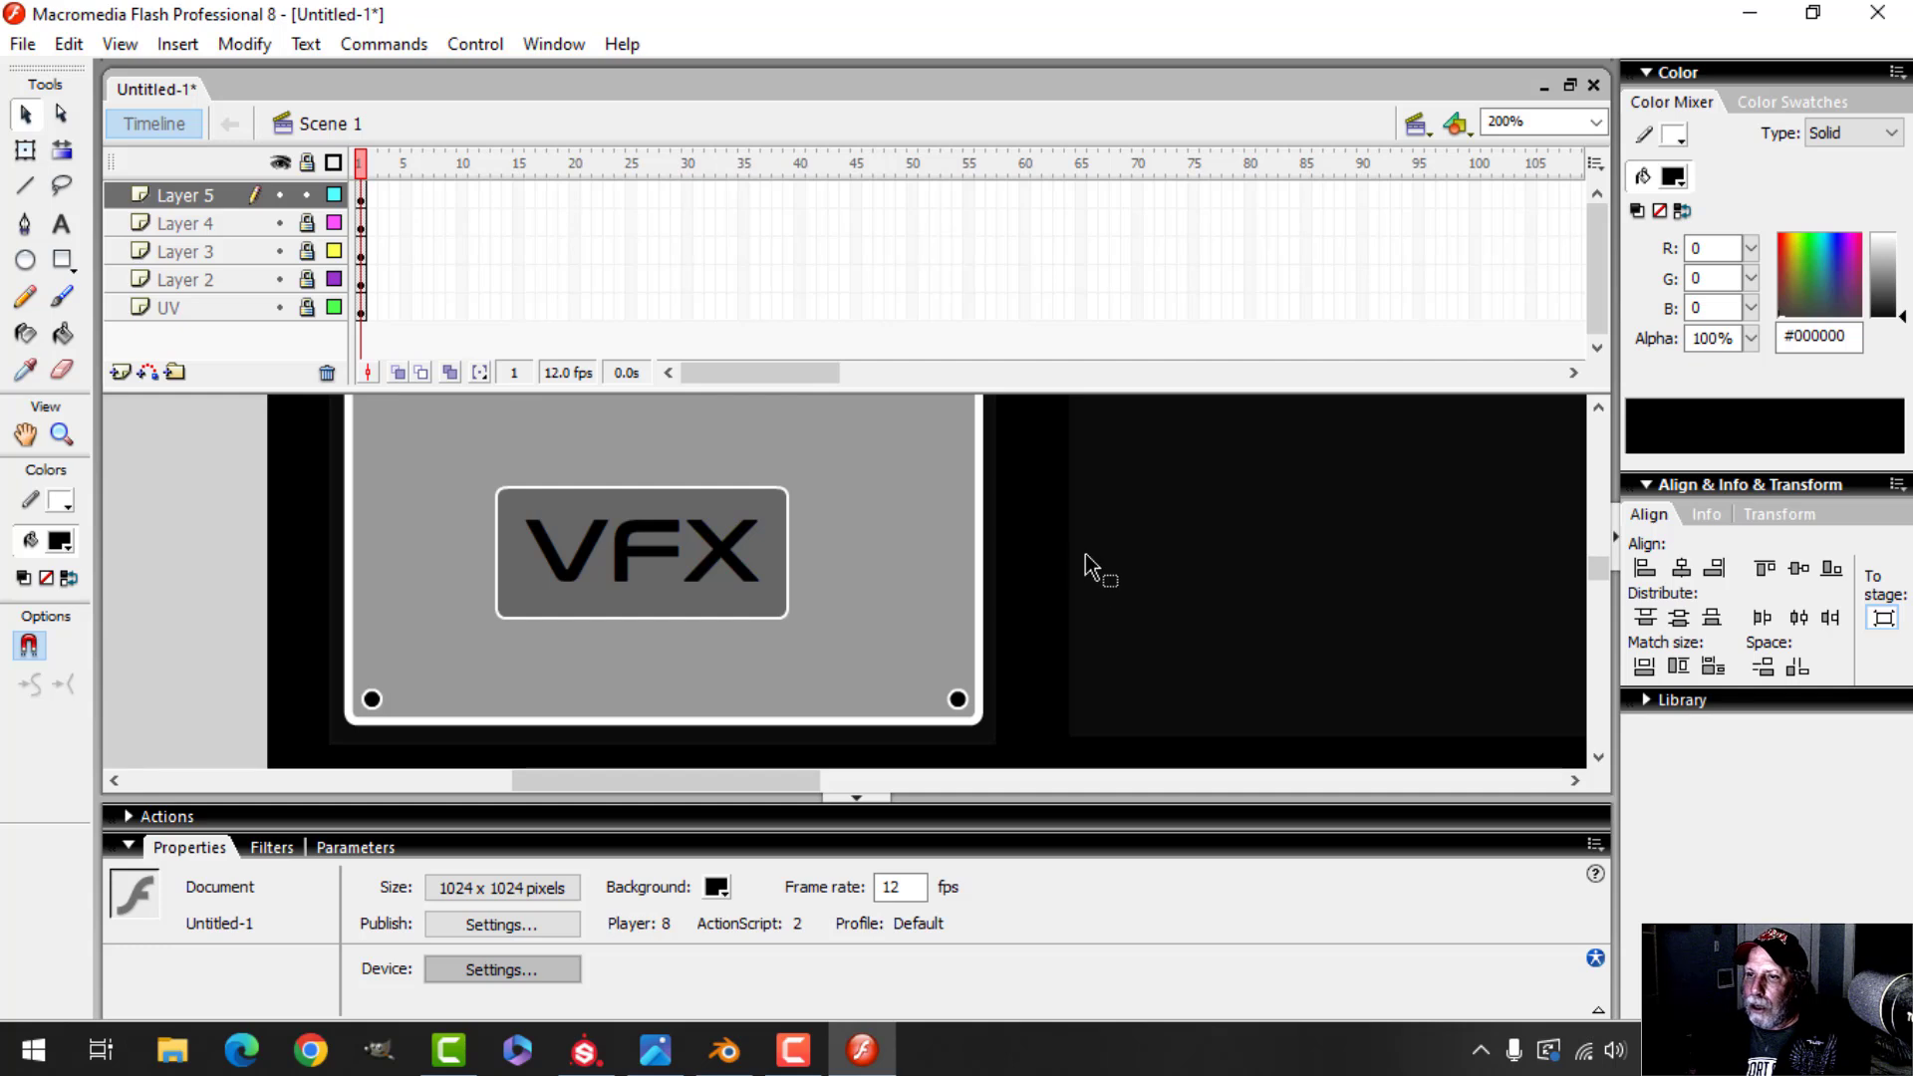
left_click(308, 195)
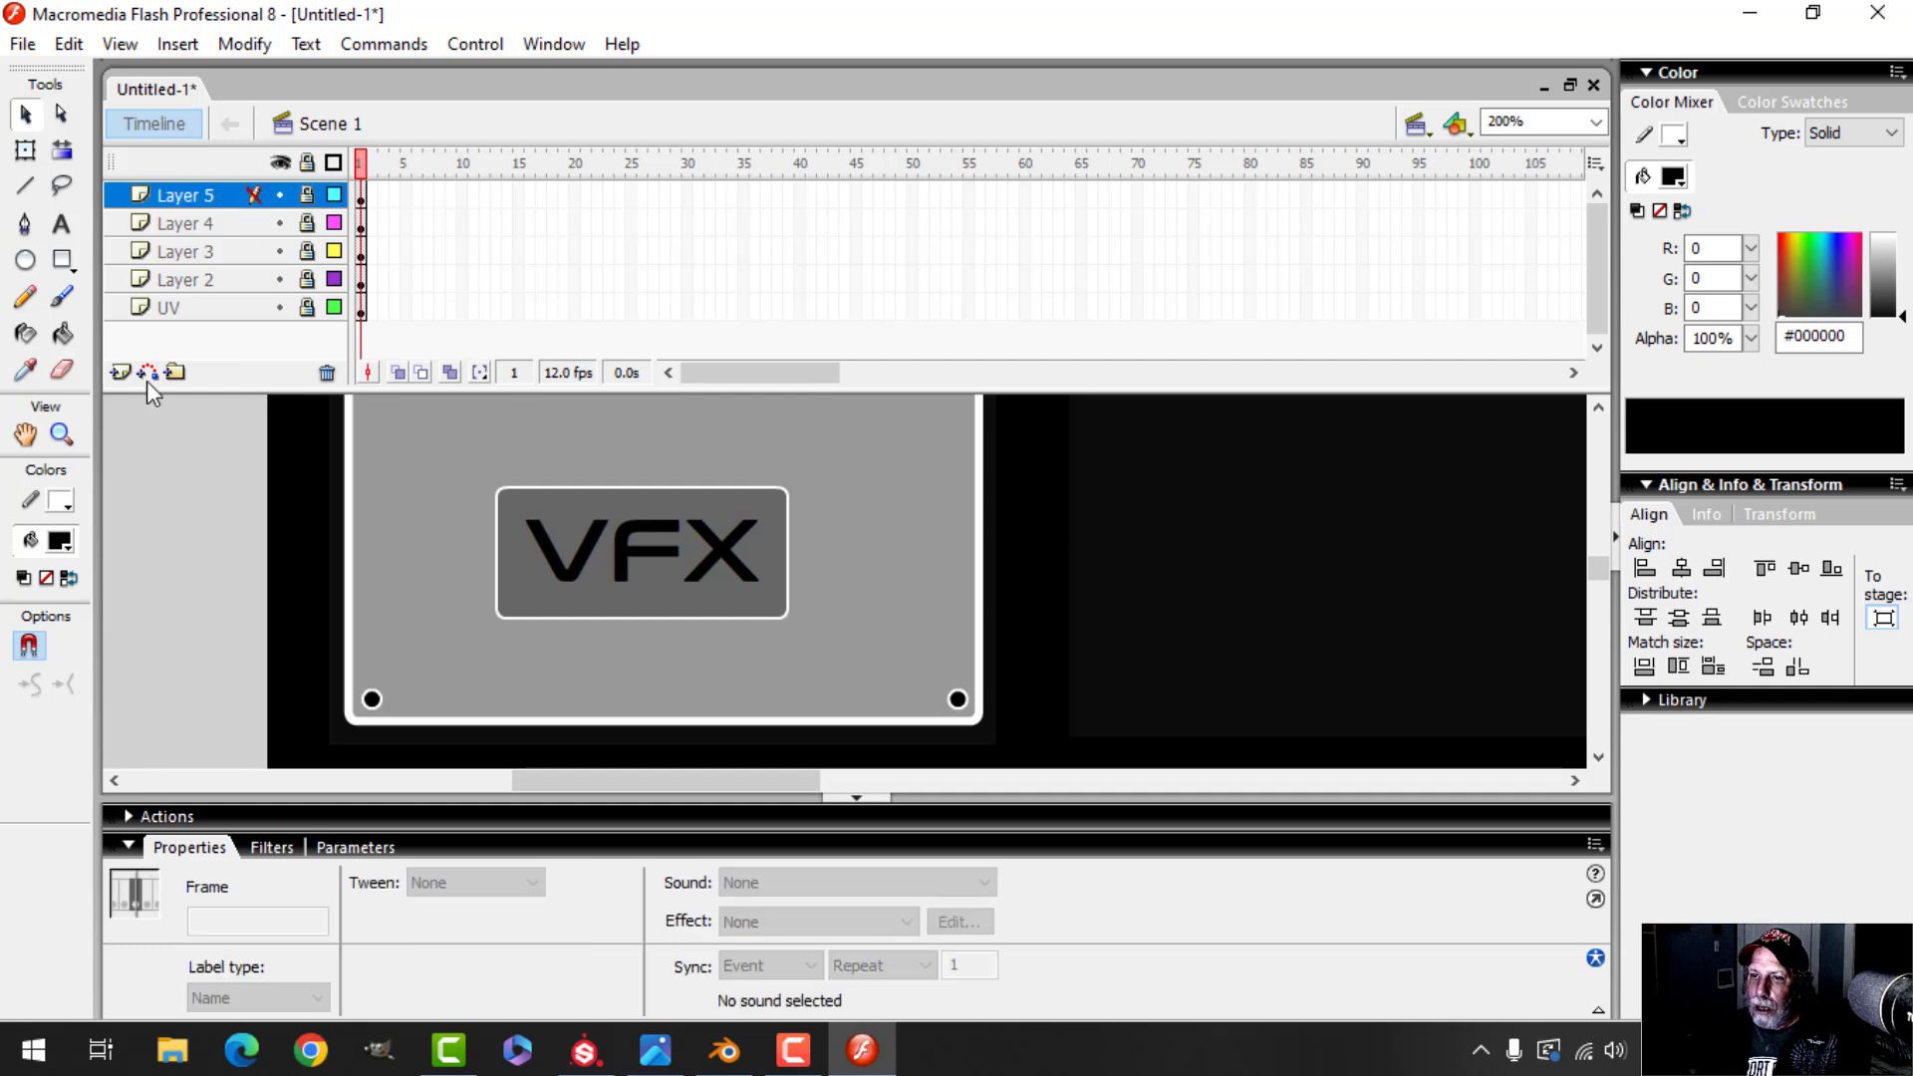
left_click(121, 373)
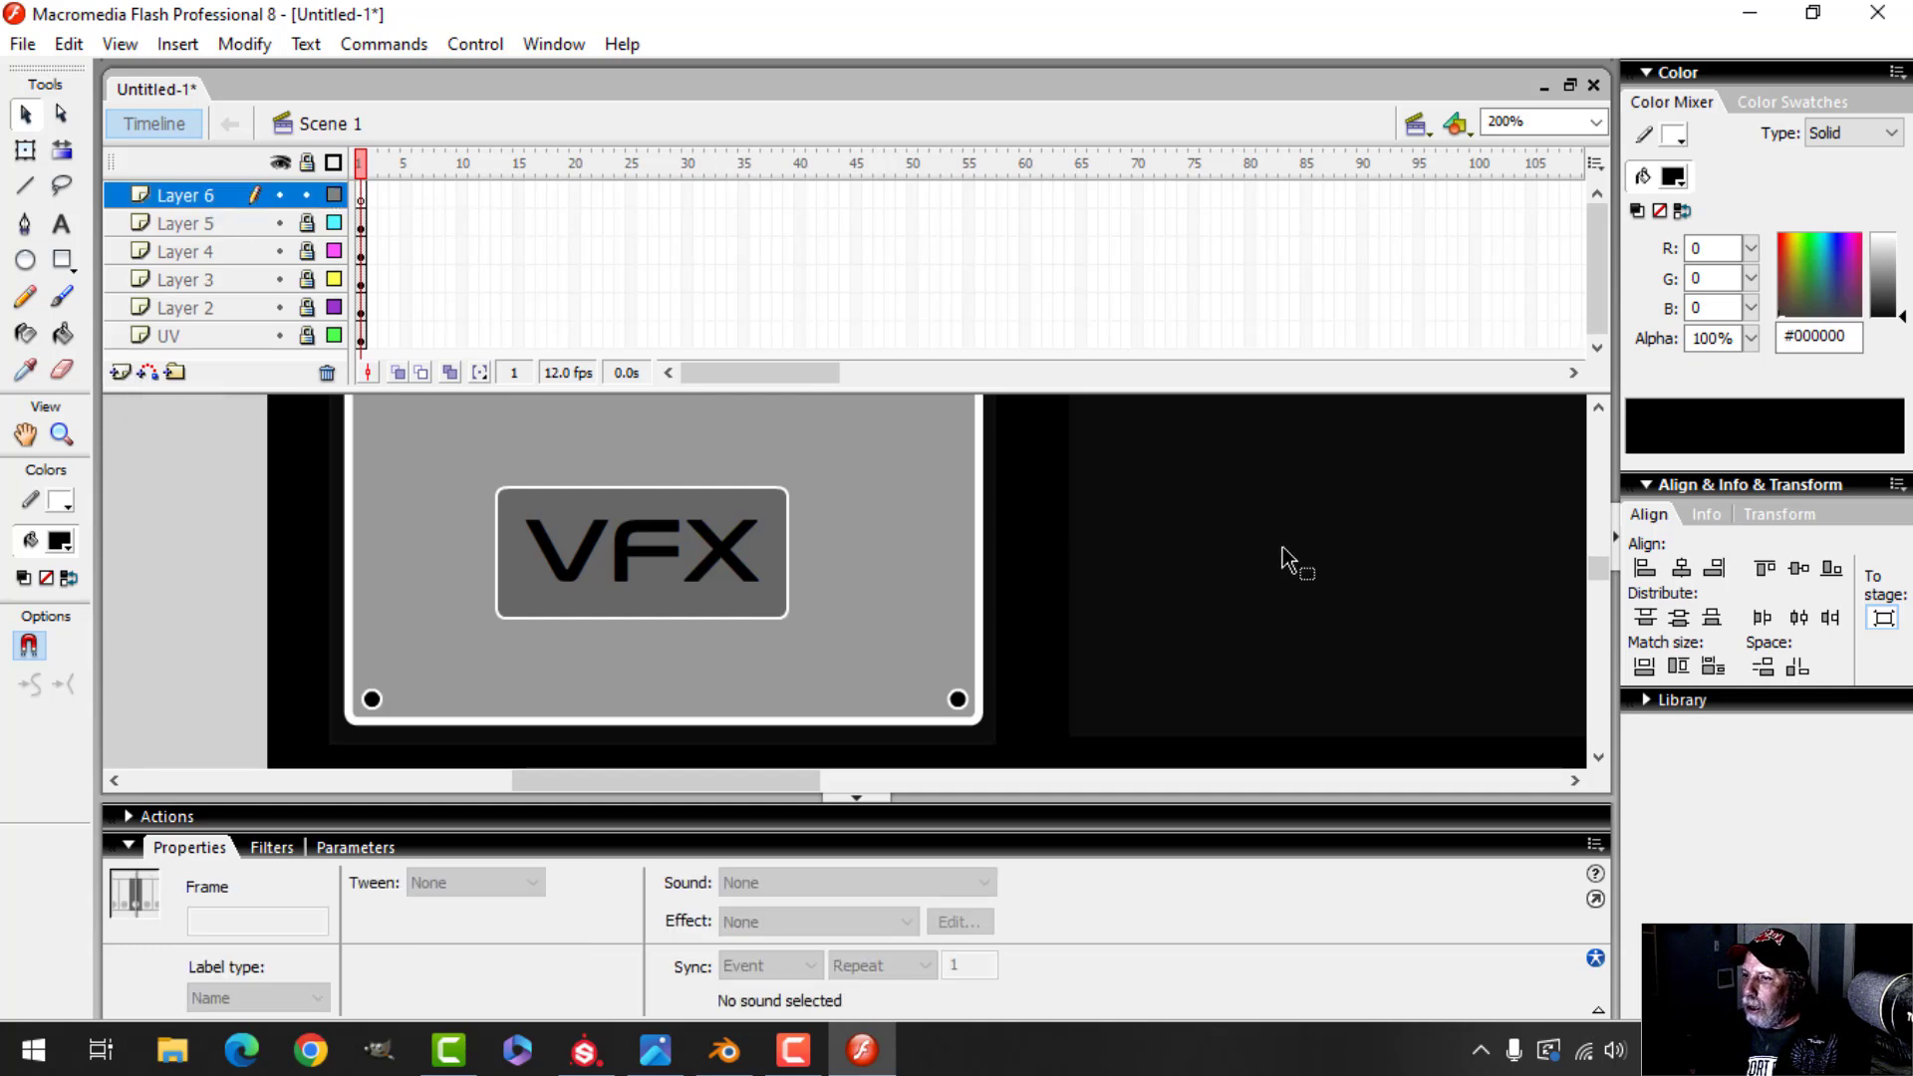
left_click_drag(1145, 390, 1143, 251)
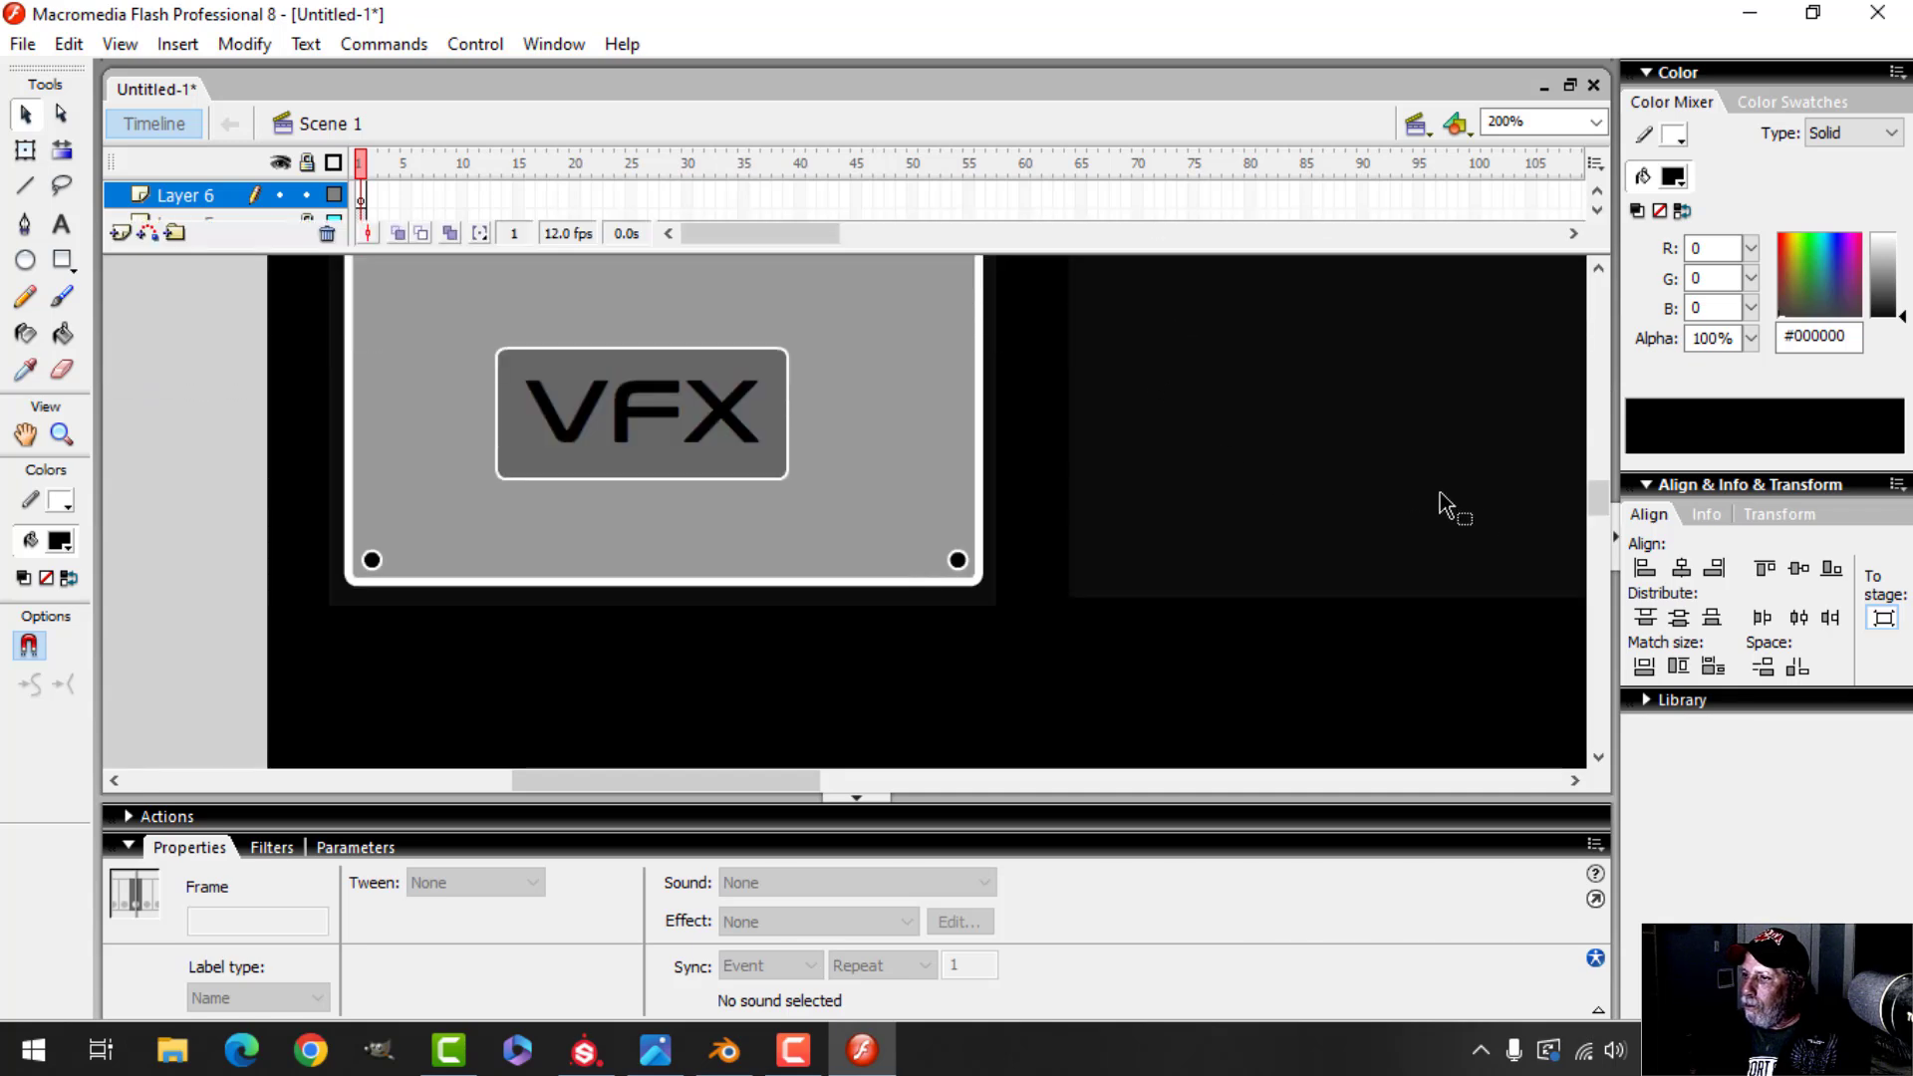
Draw a white-outlined black circle about 53 px in diameter below the vent slots, near the front panel's right edge
left_click_drag(1602, 528, 1604, 458)
left_click(25, 260)
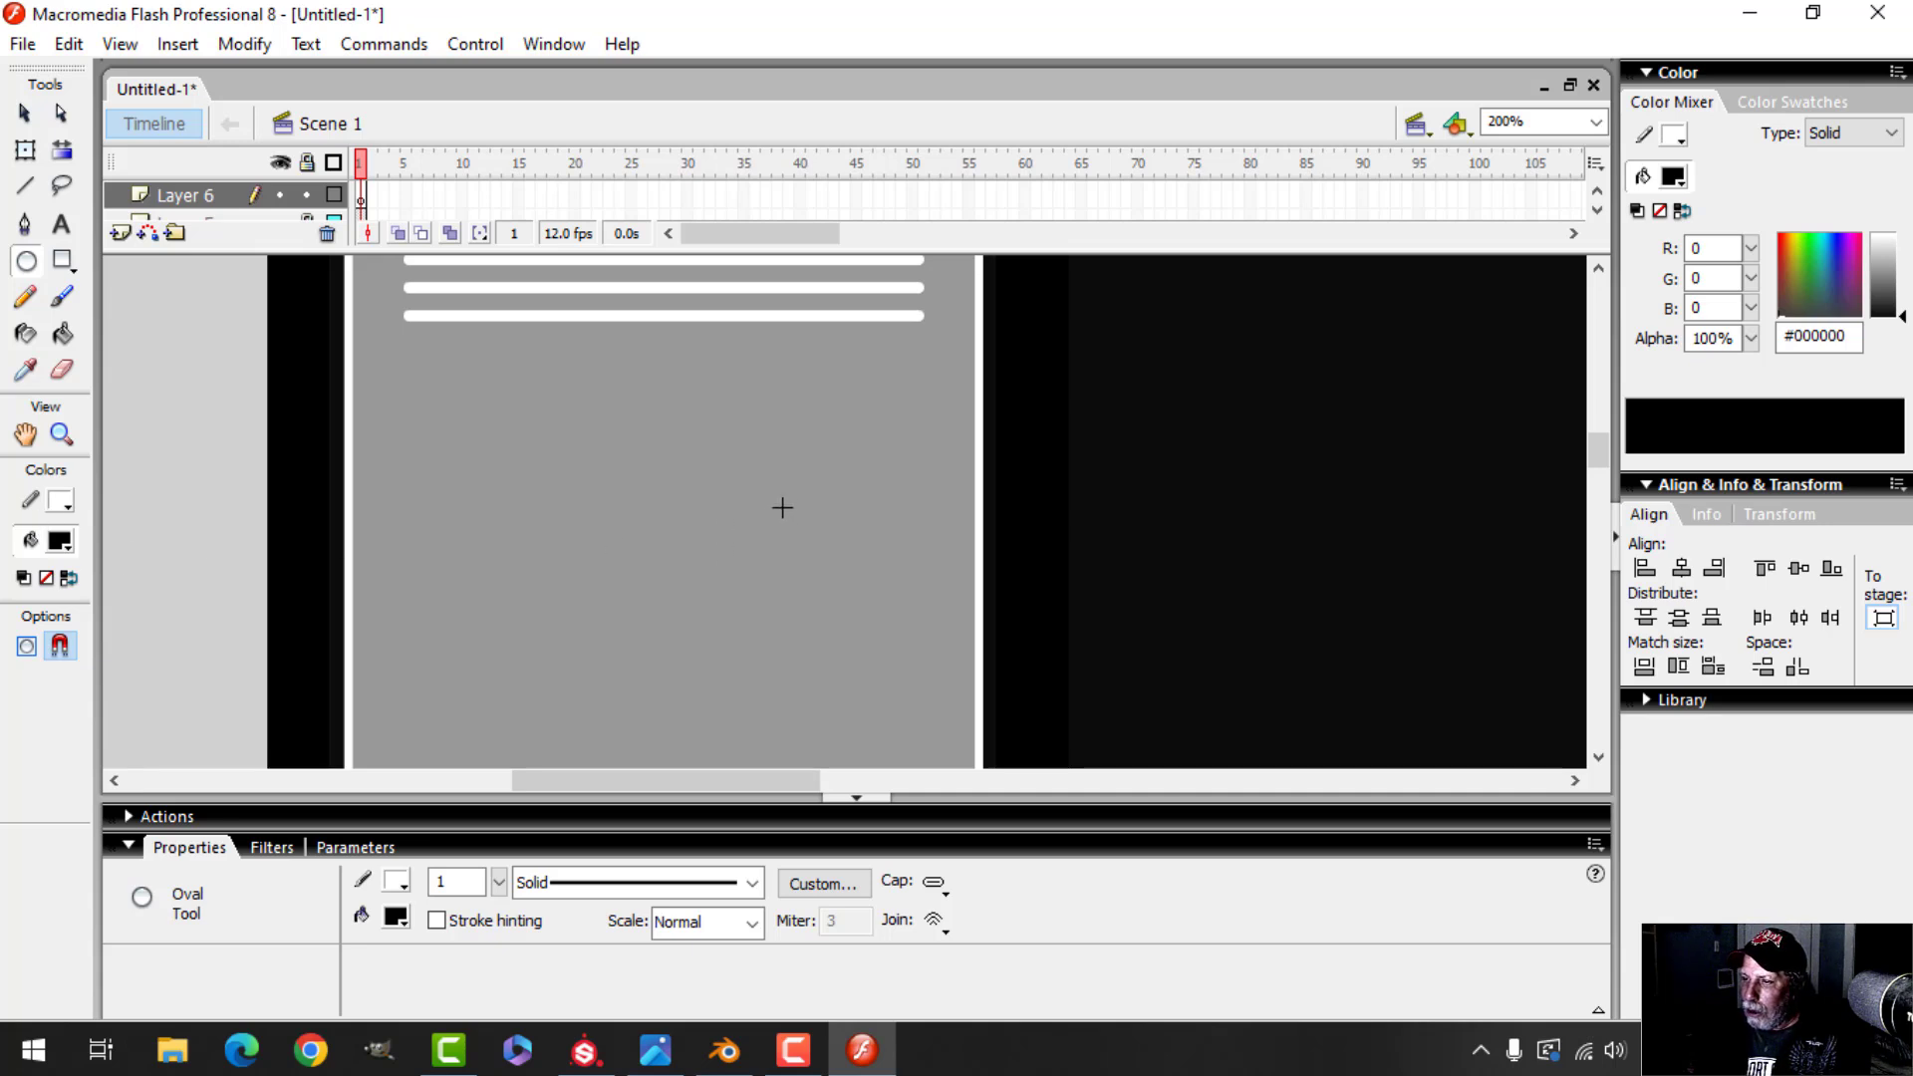
mouse_move(776, 522)
left_mouse_down()
mouse_move(884, 607)
mouse_move(897, 658)
mouse_move(928, 674)
left_mouse_up()
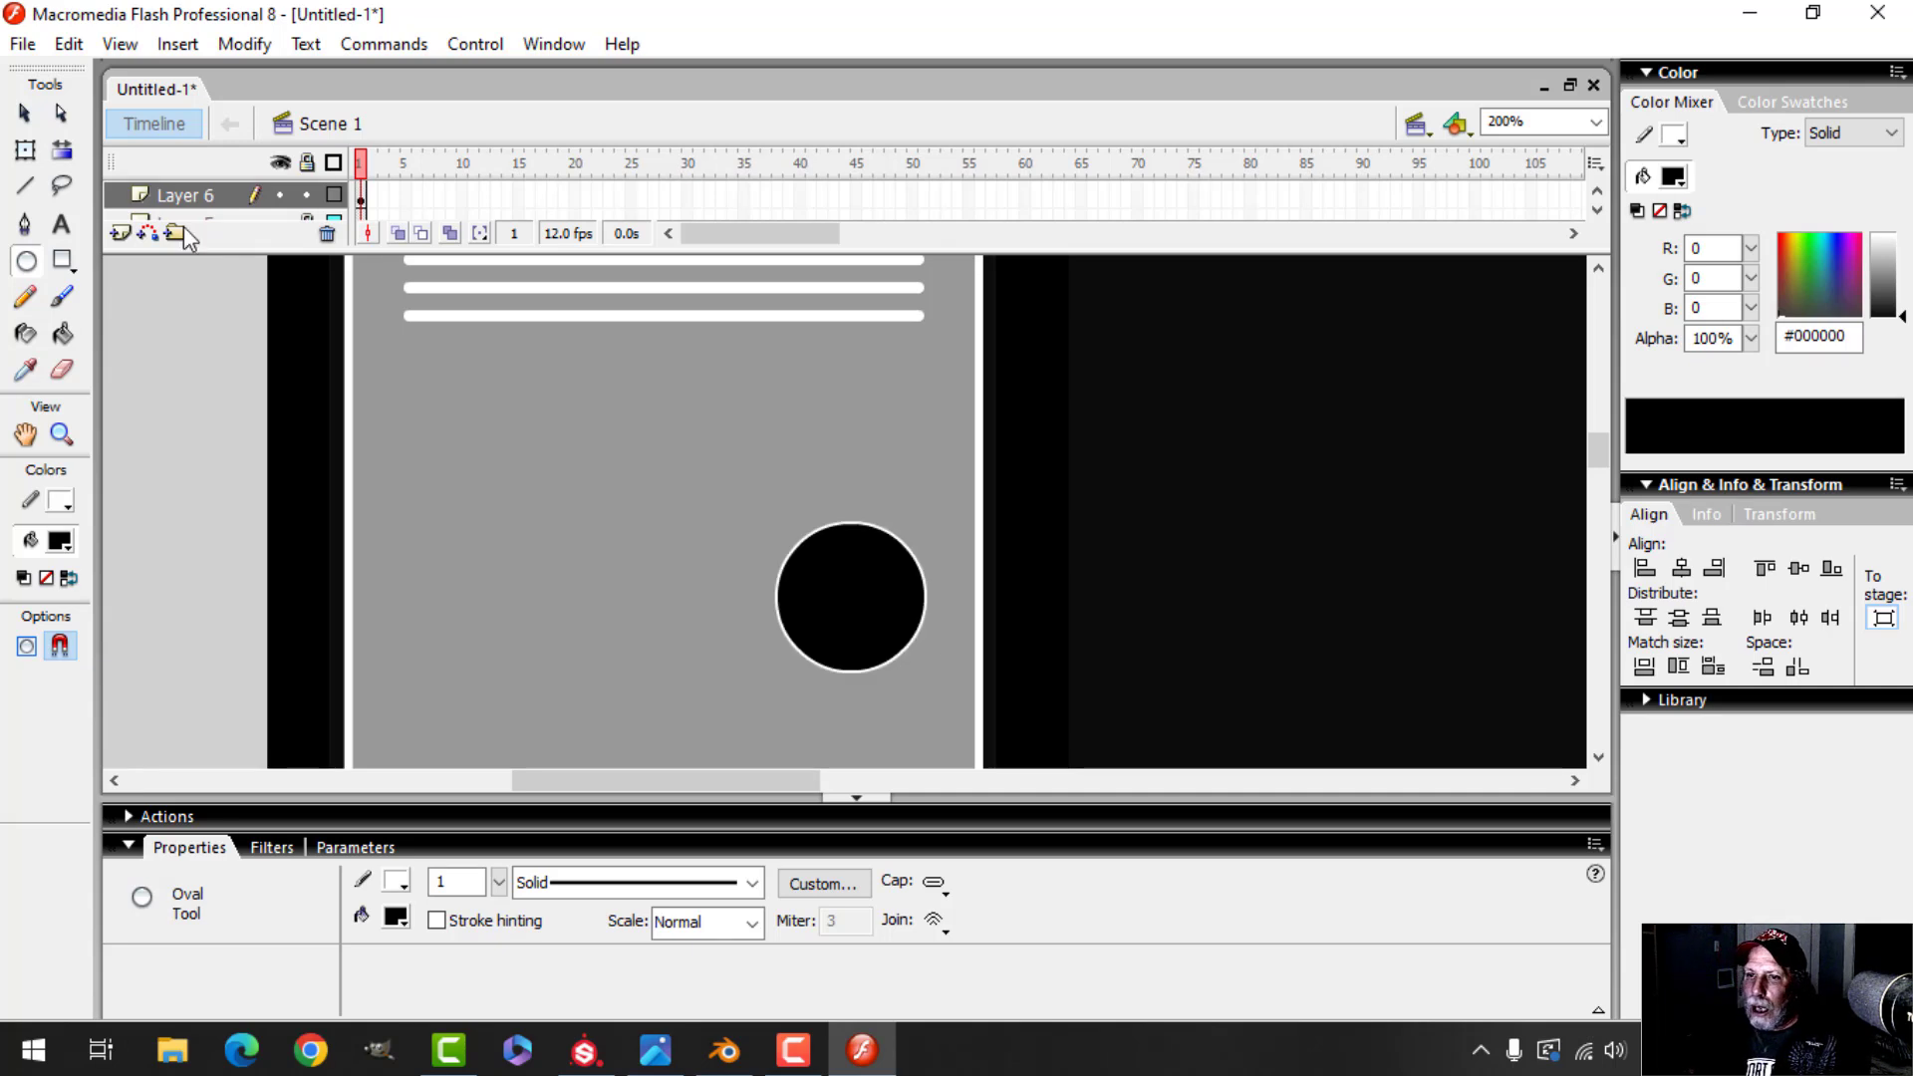
Delete the circle's right half and the remaining black fill, keeping only the left semicircular outline
left_click(27, 114)
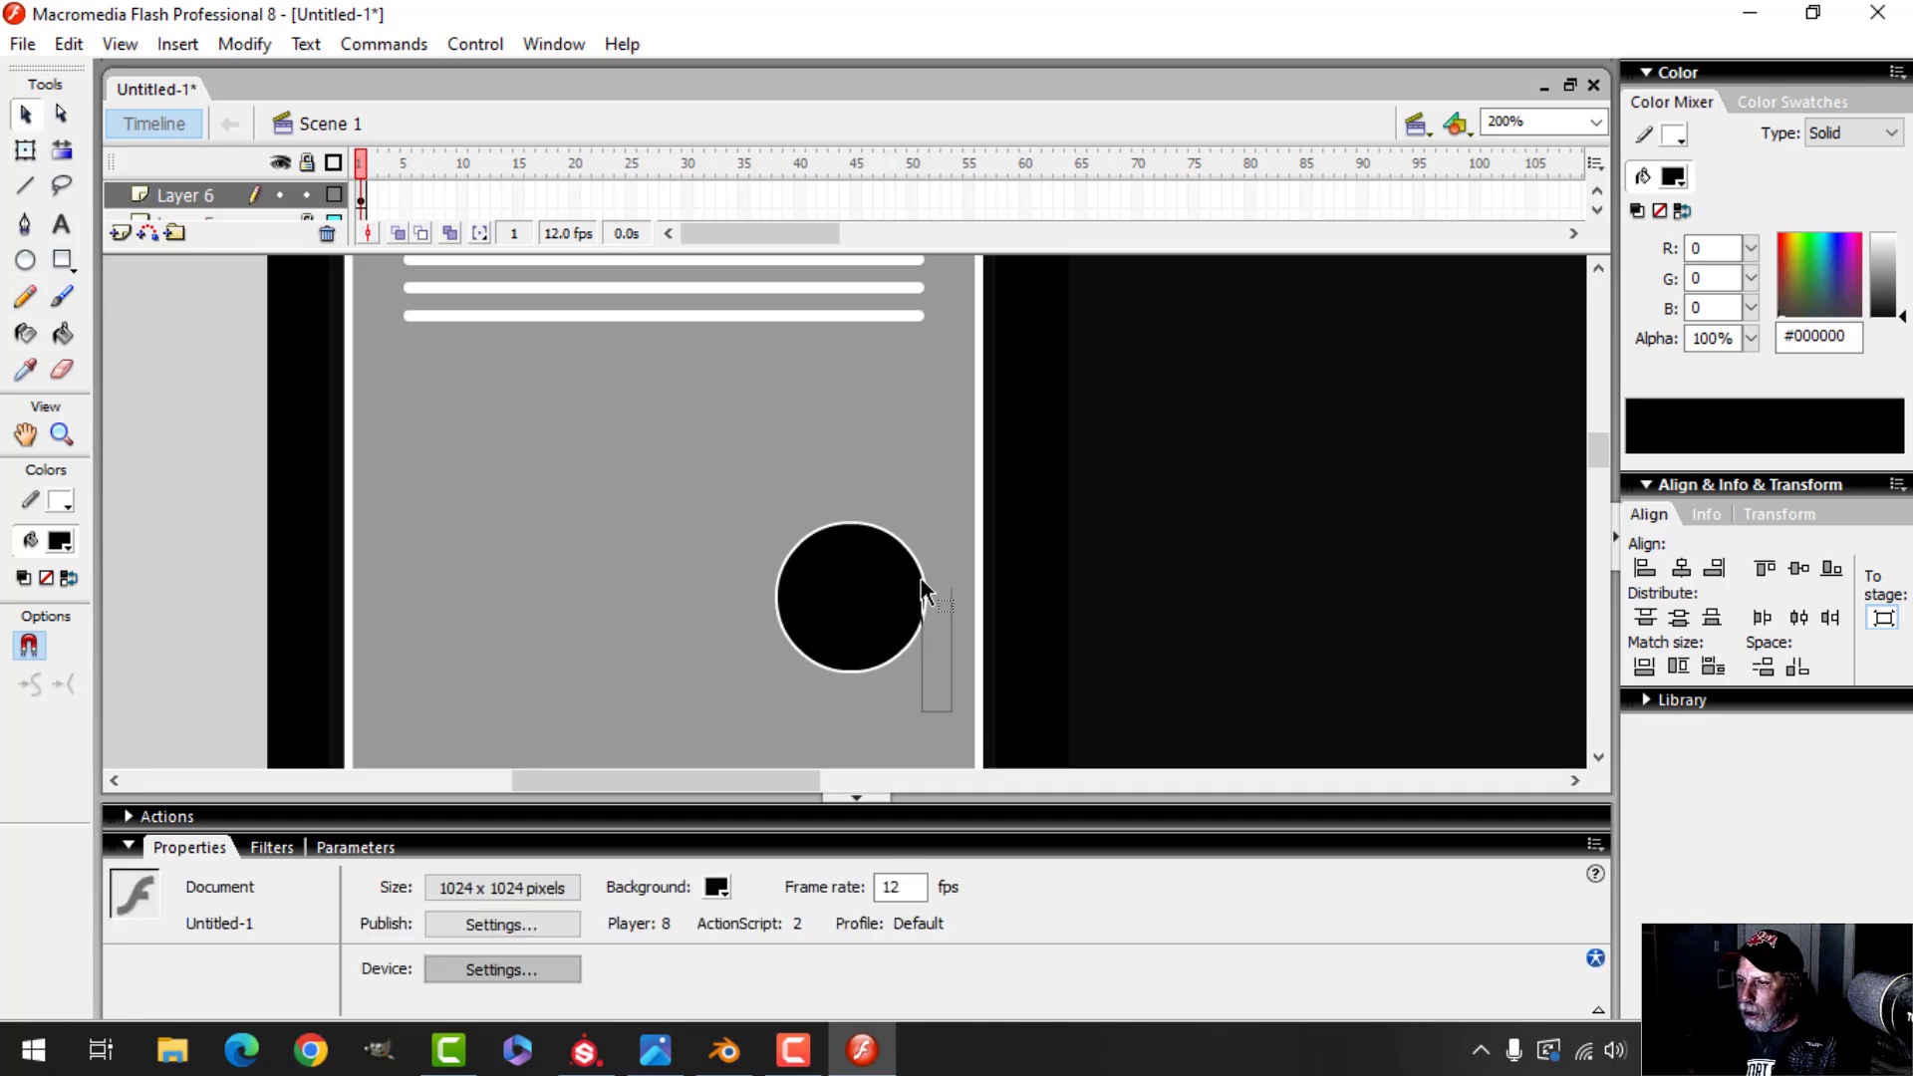
left_click_drag(921, 577, 853, 463)
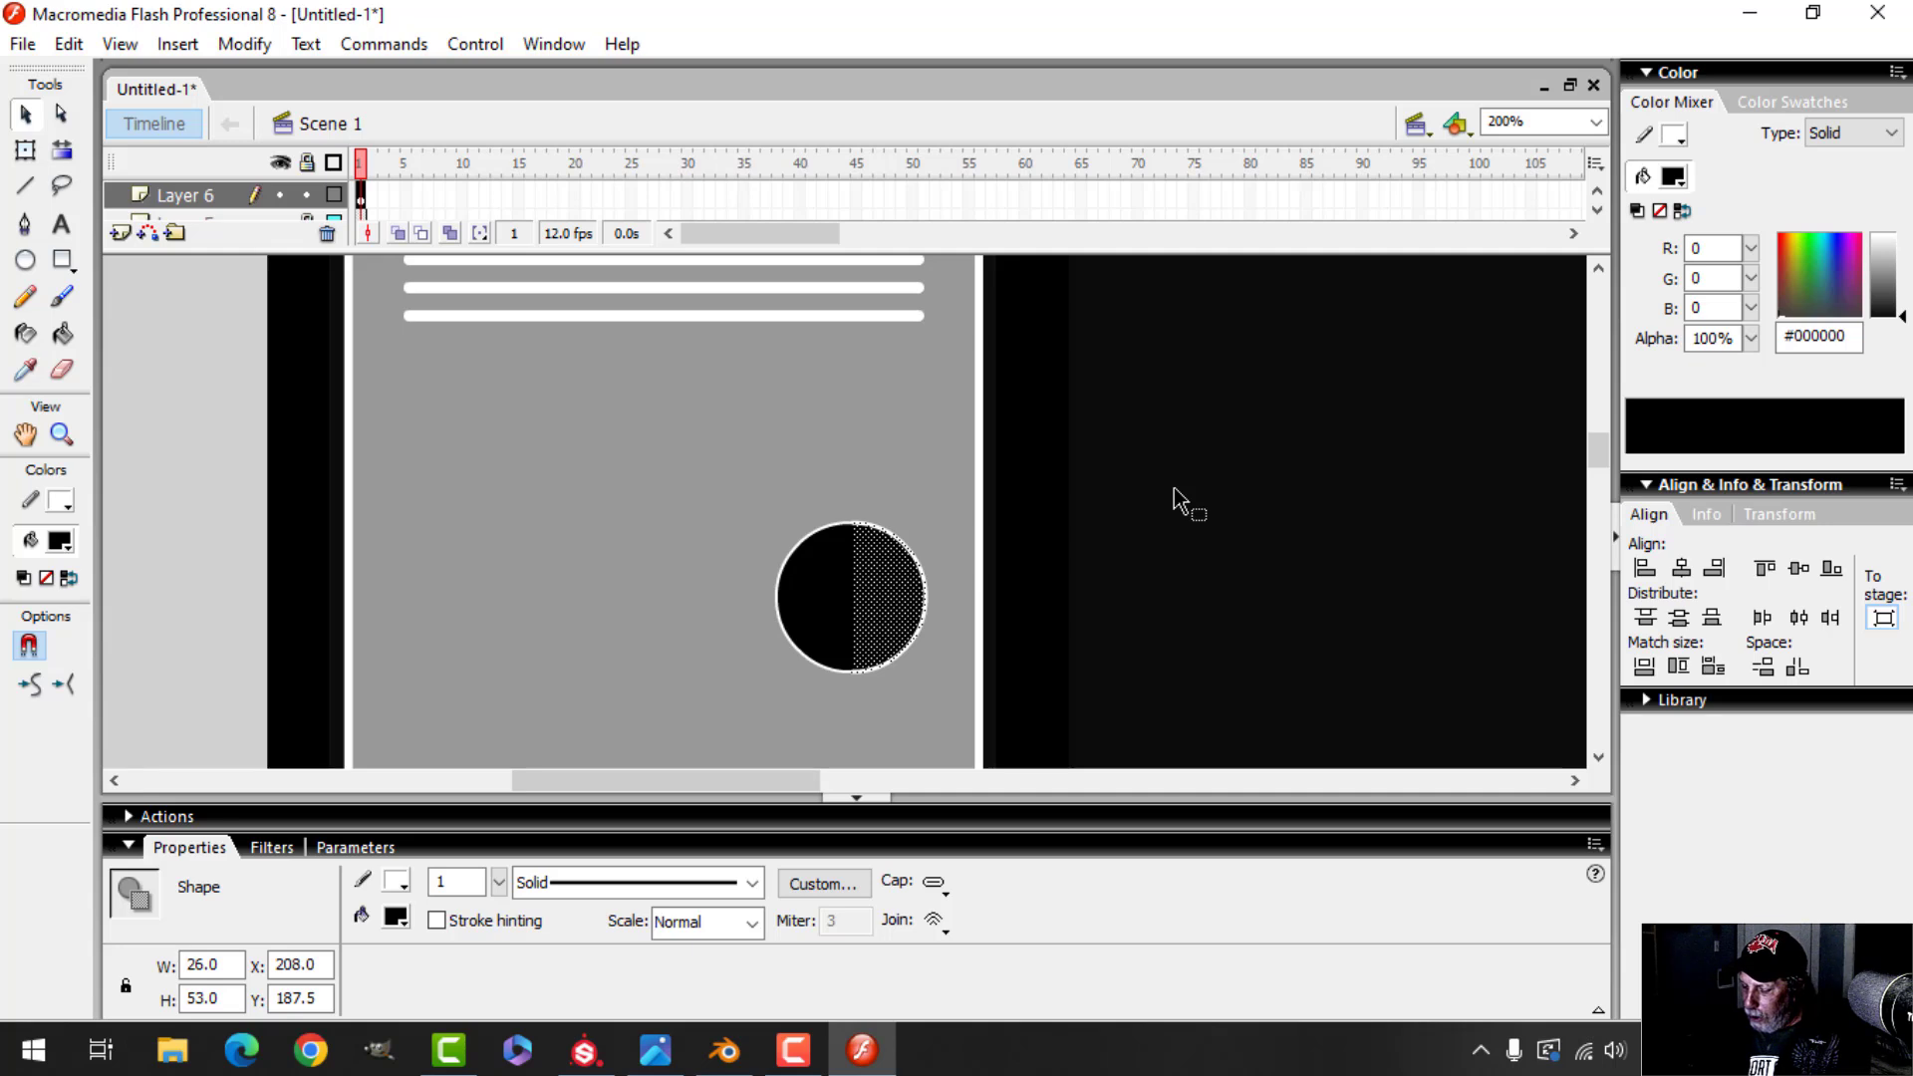
key("Delete")
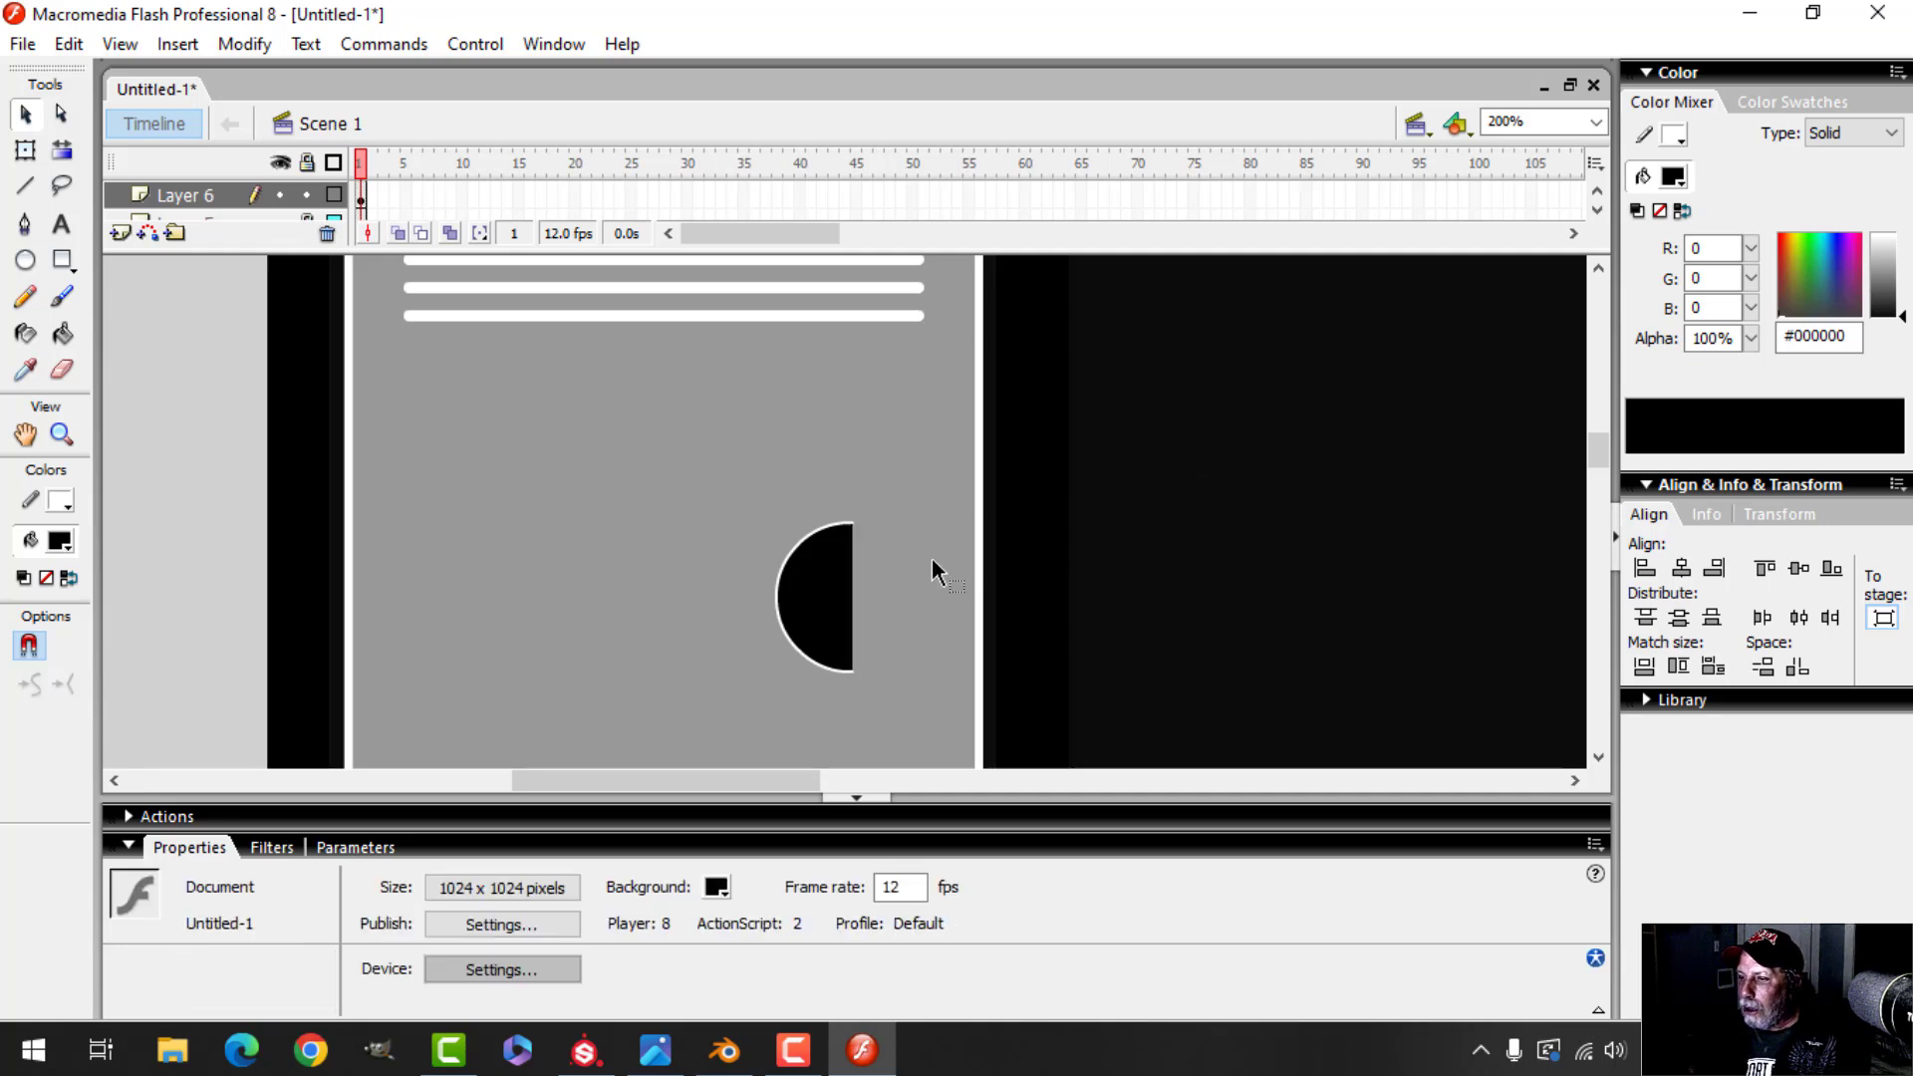
left_click(837, 589)
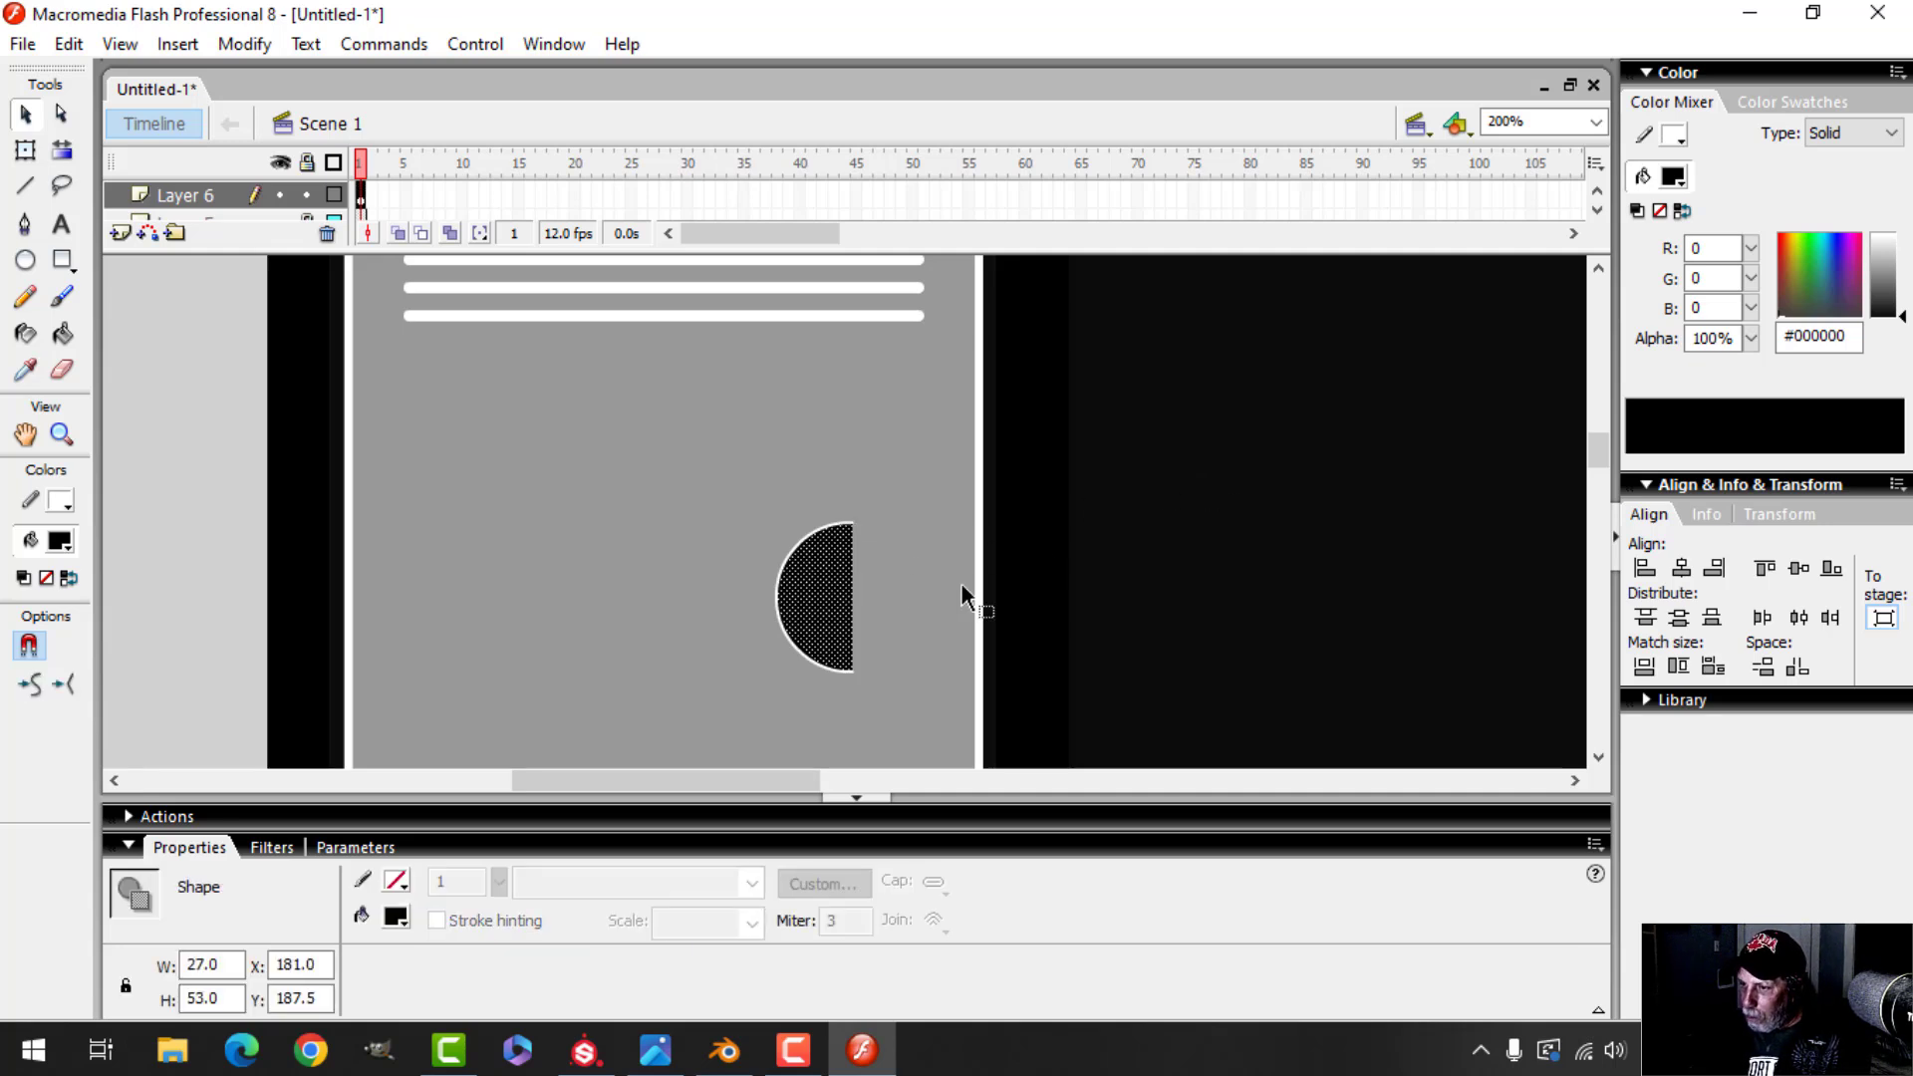
key("Delete")
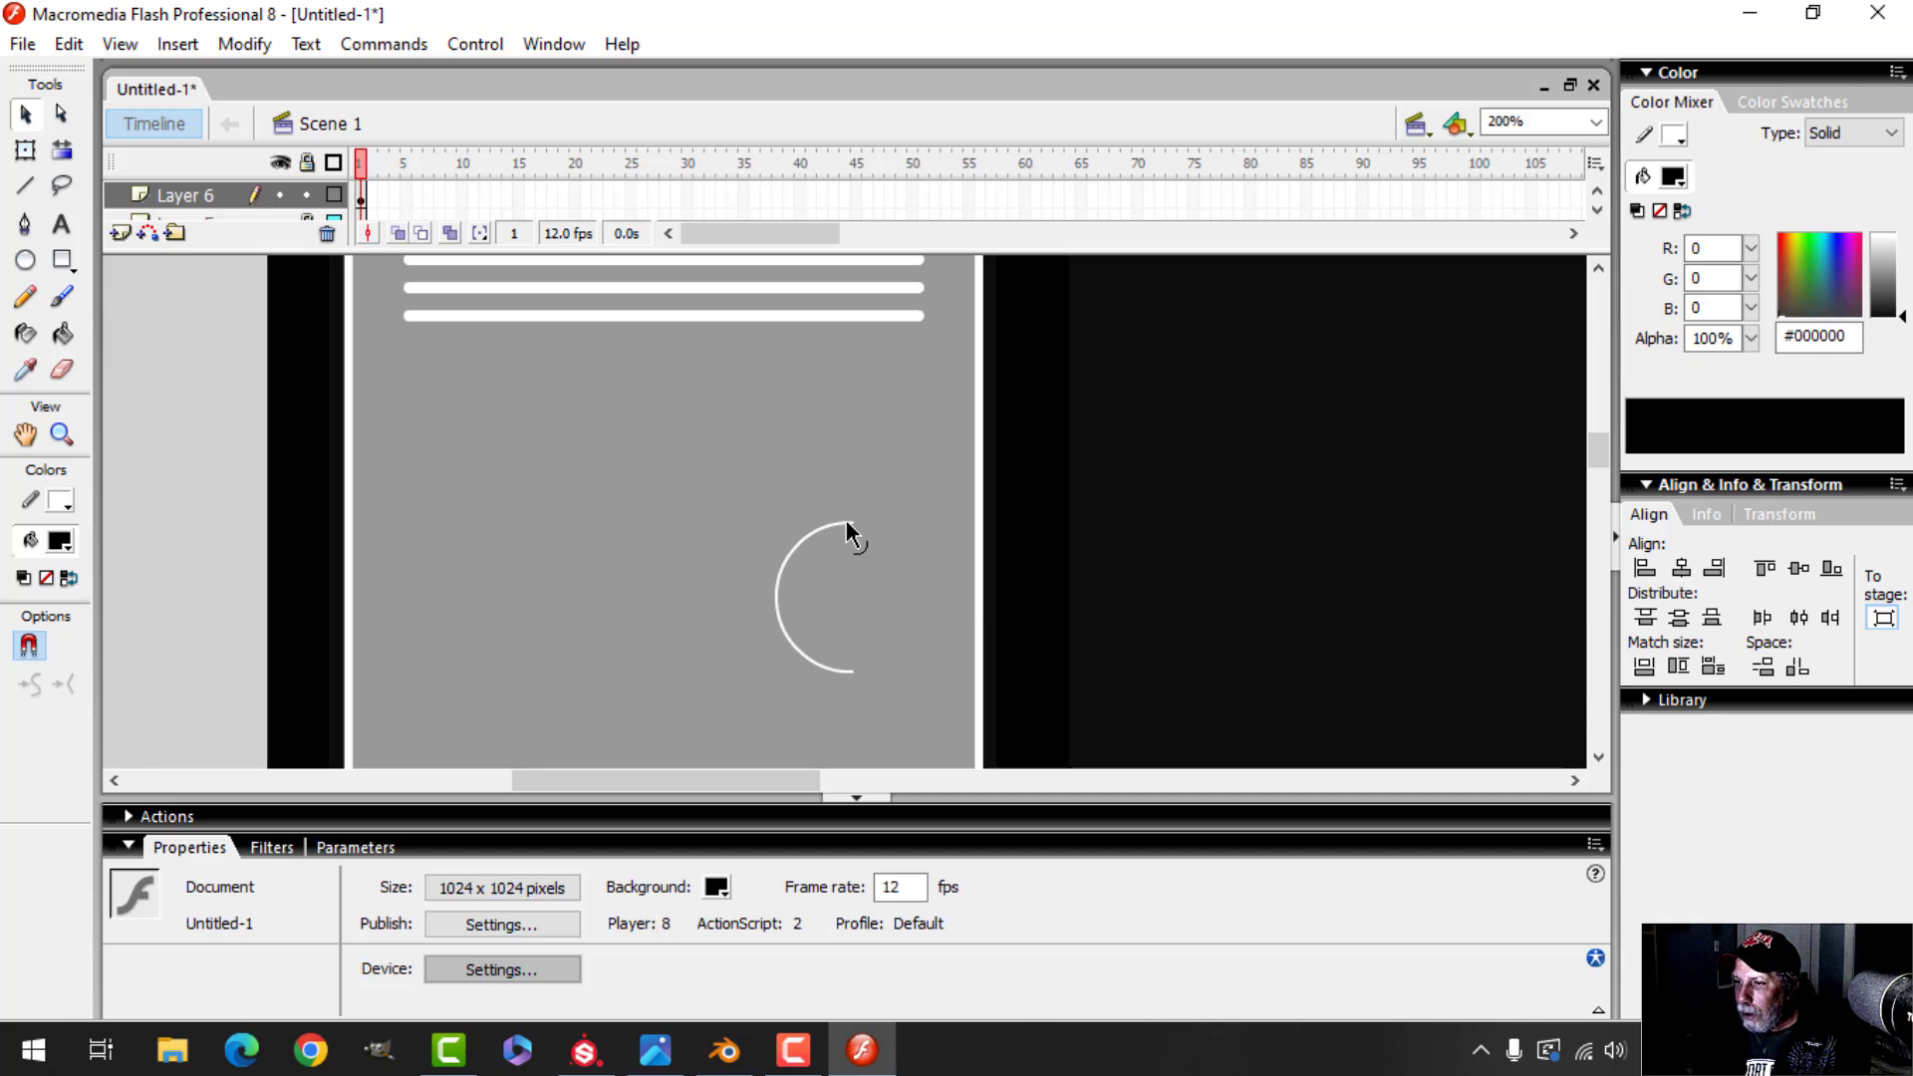
Extend both ends of the semicircular outline horizontally to the panel's right edge and level the upper line
left_click_drag(853, 522, 979, 525)
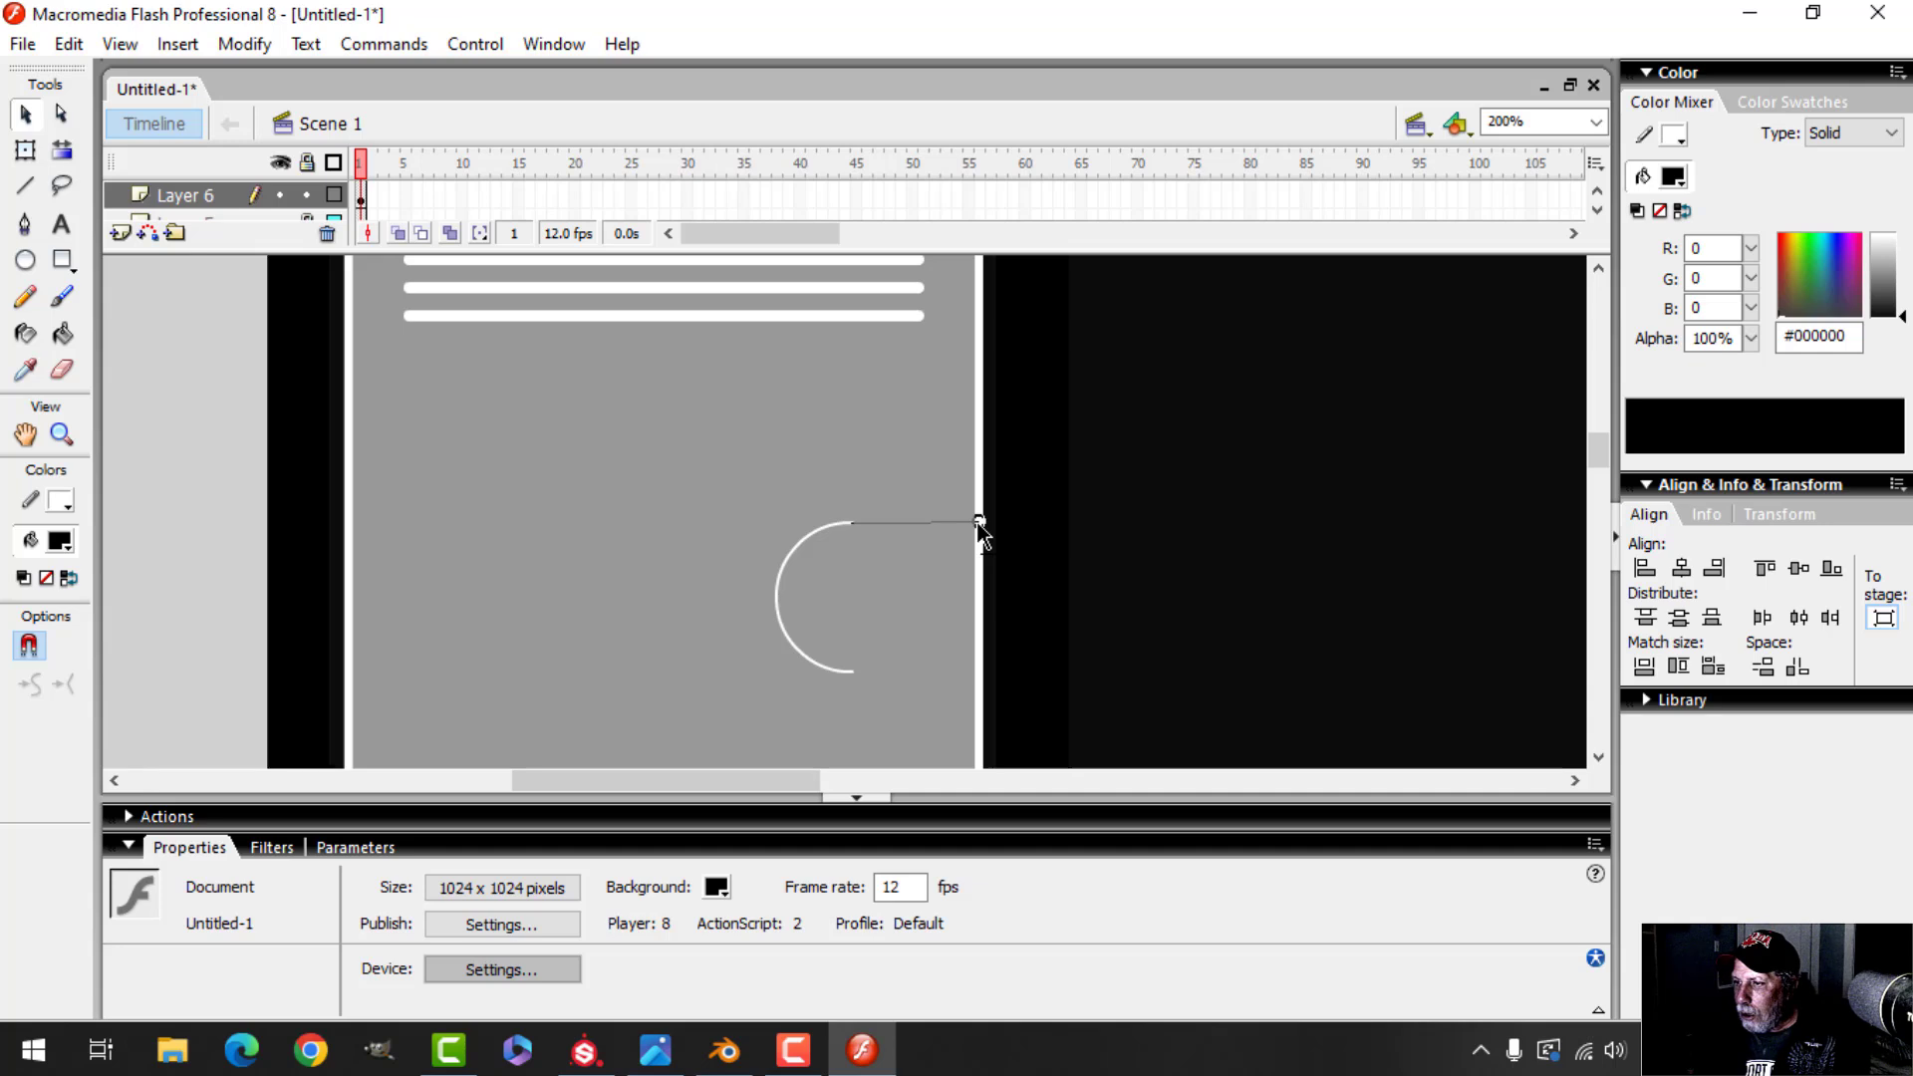
left_click_drag(979, 522, 976, 519)
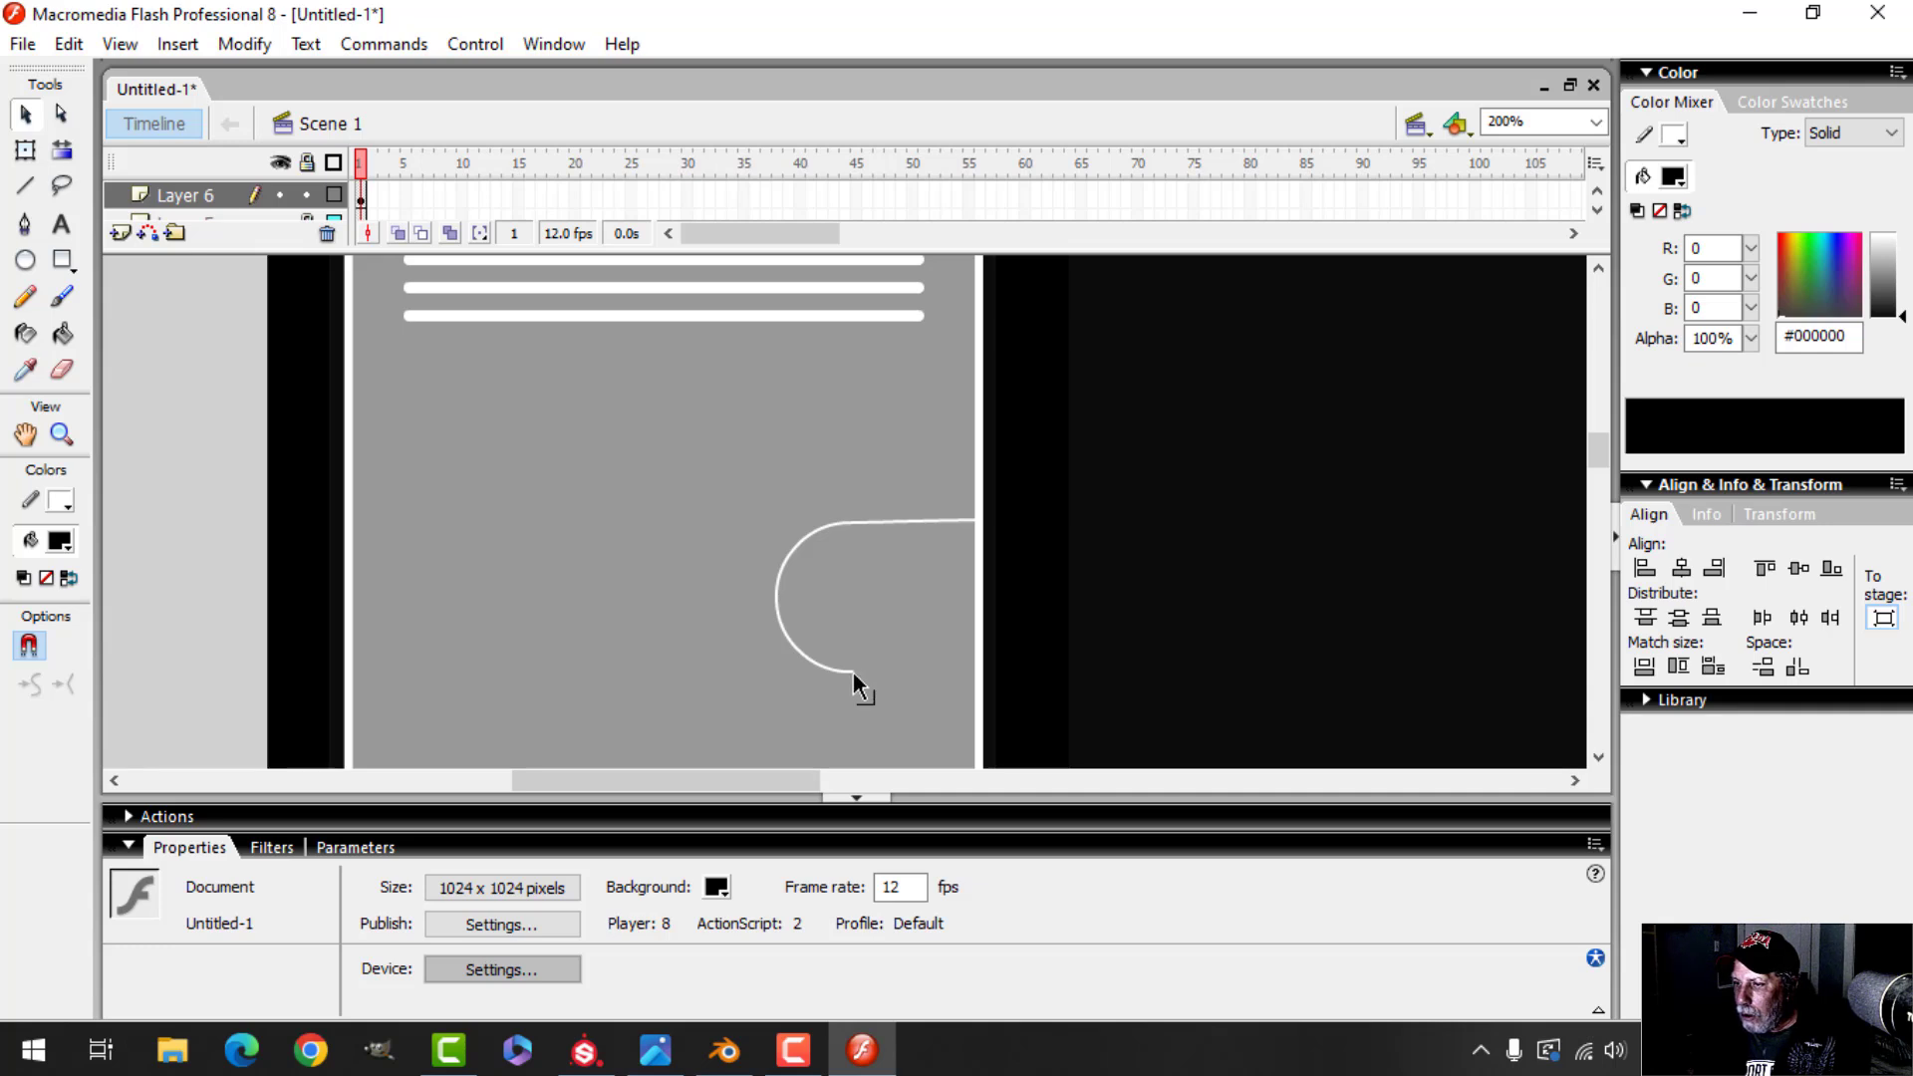
left_click_drag(947, 674, 980, 673)
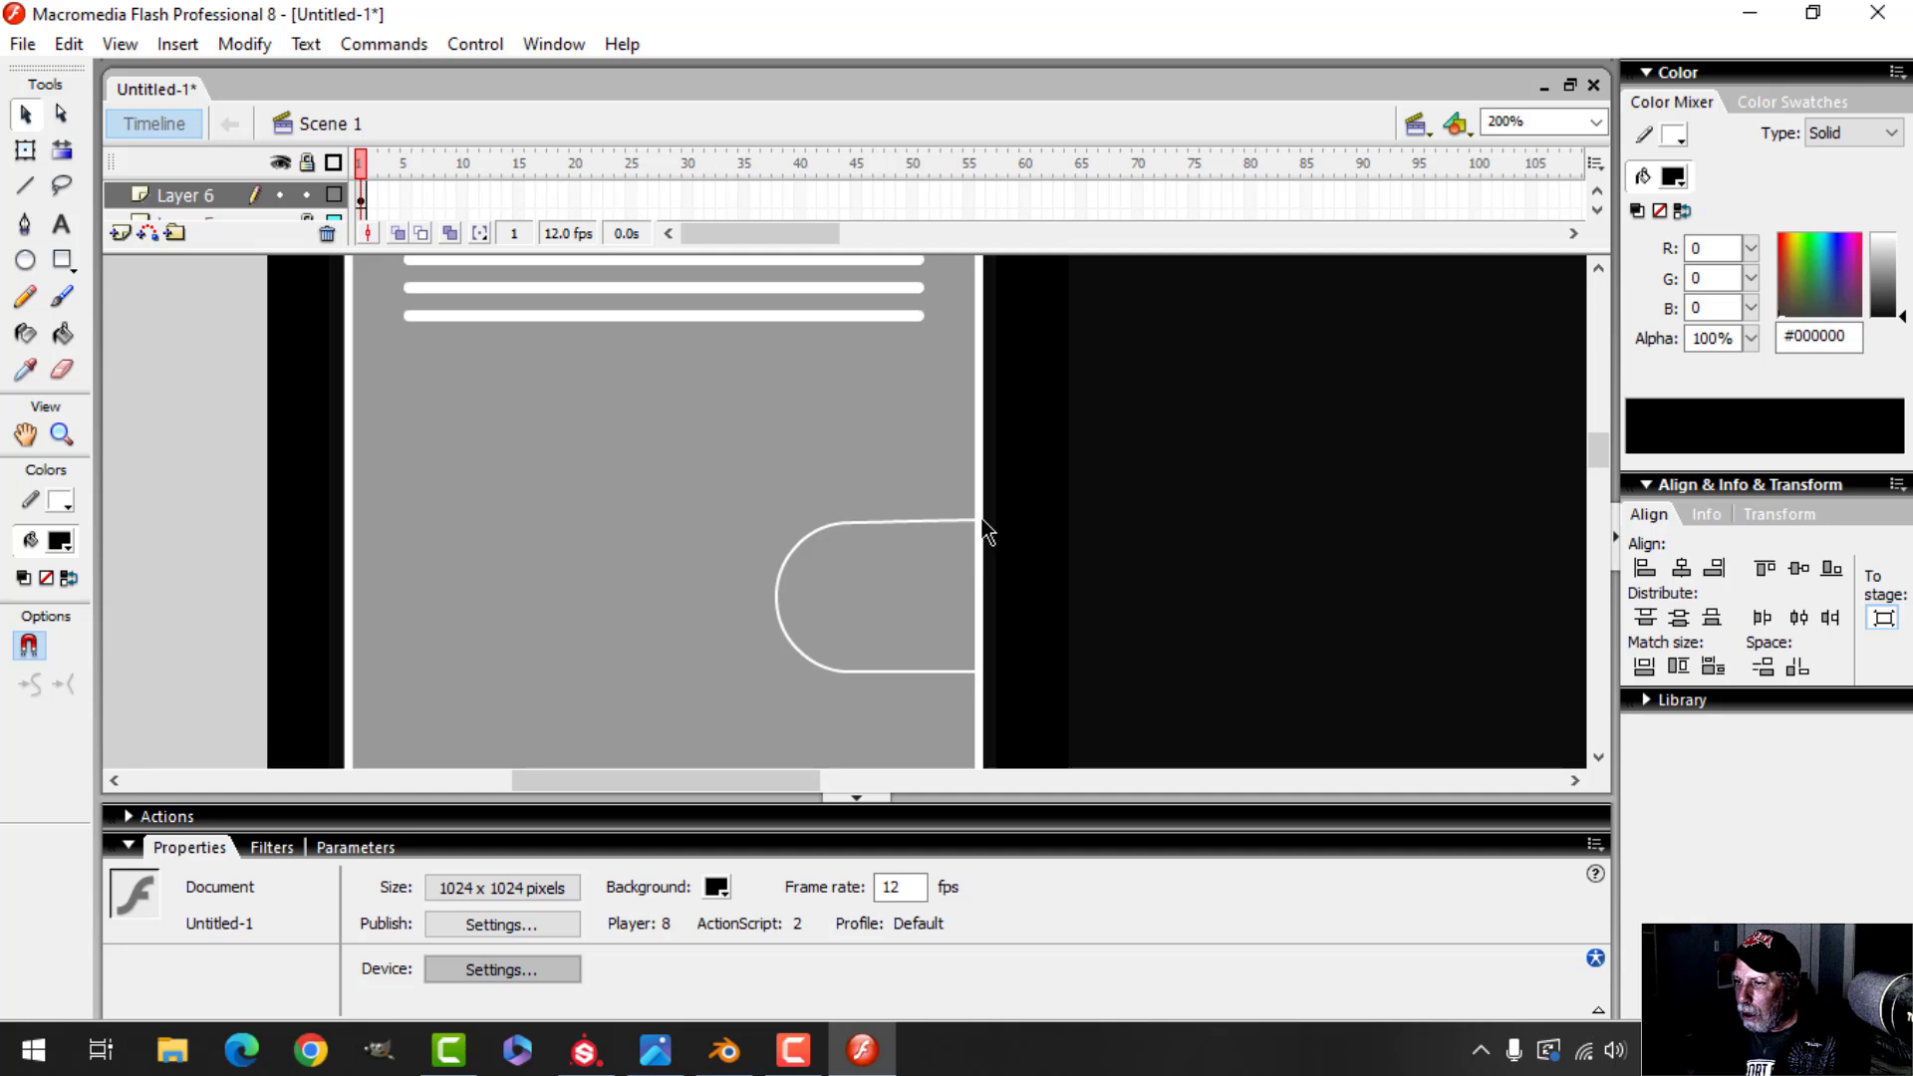
left_click_drag(979, 524, 980, 524)
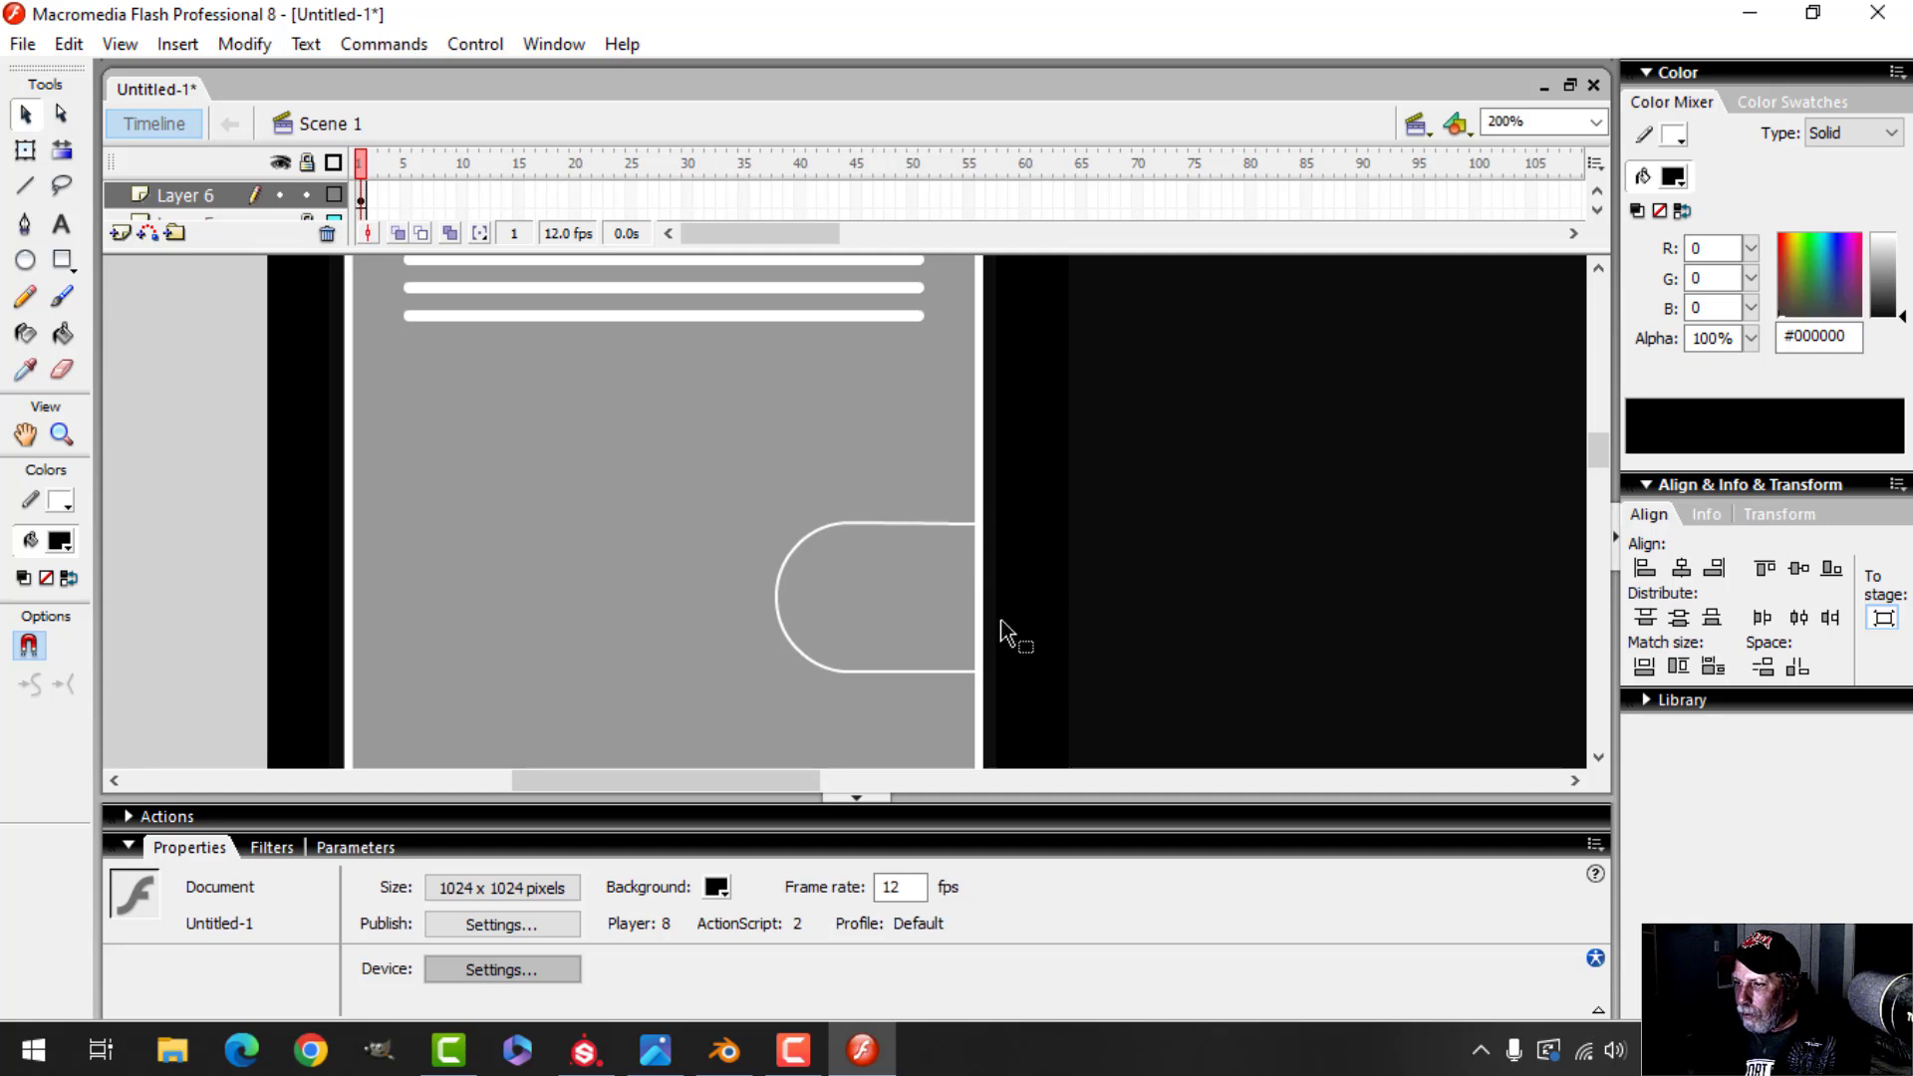
Set the stroke weight of the whole U-shaped outline to 3
double_click(860, 522)
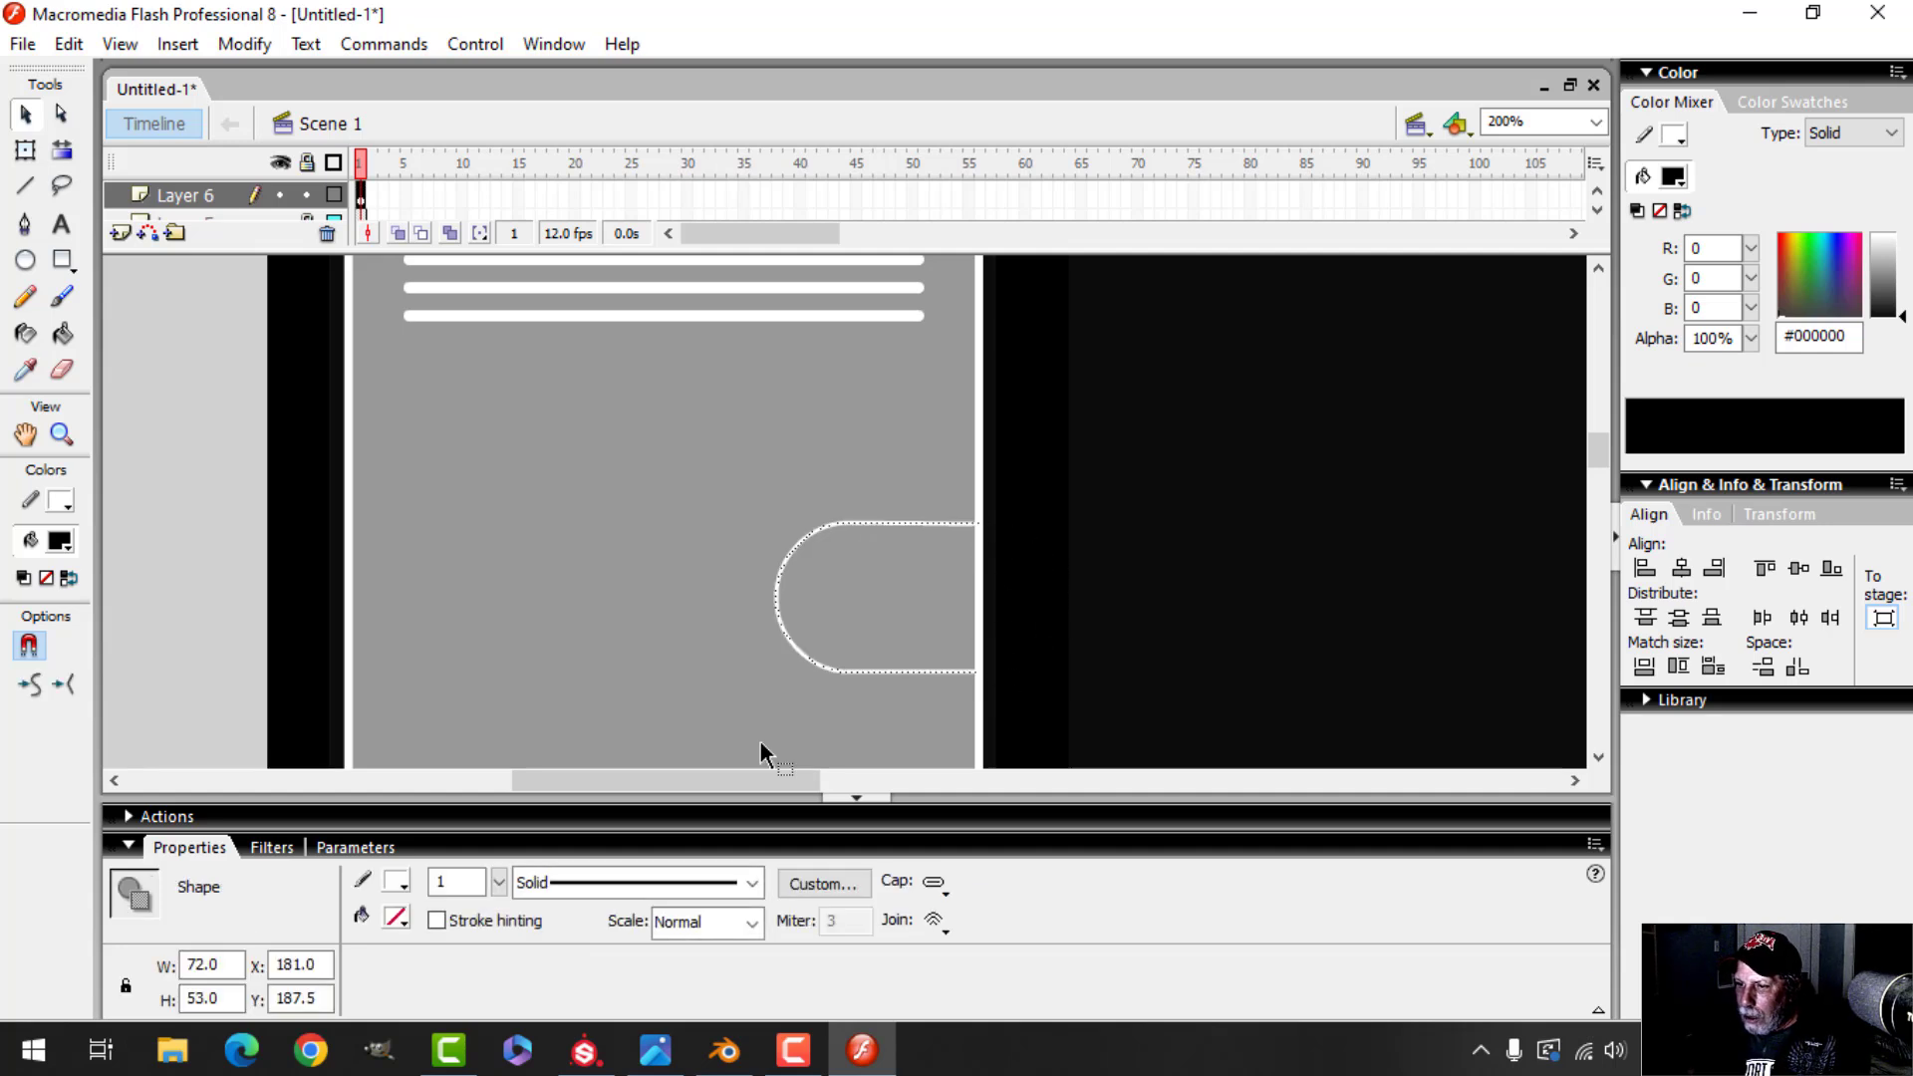
double_click(422, 885)
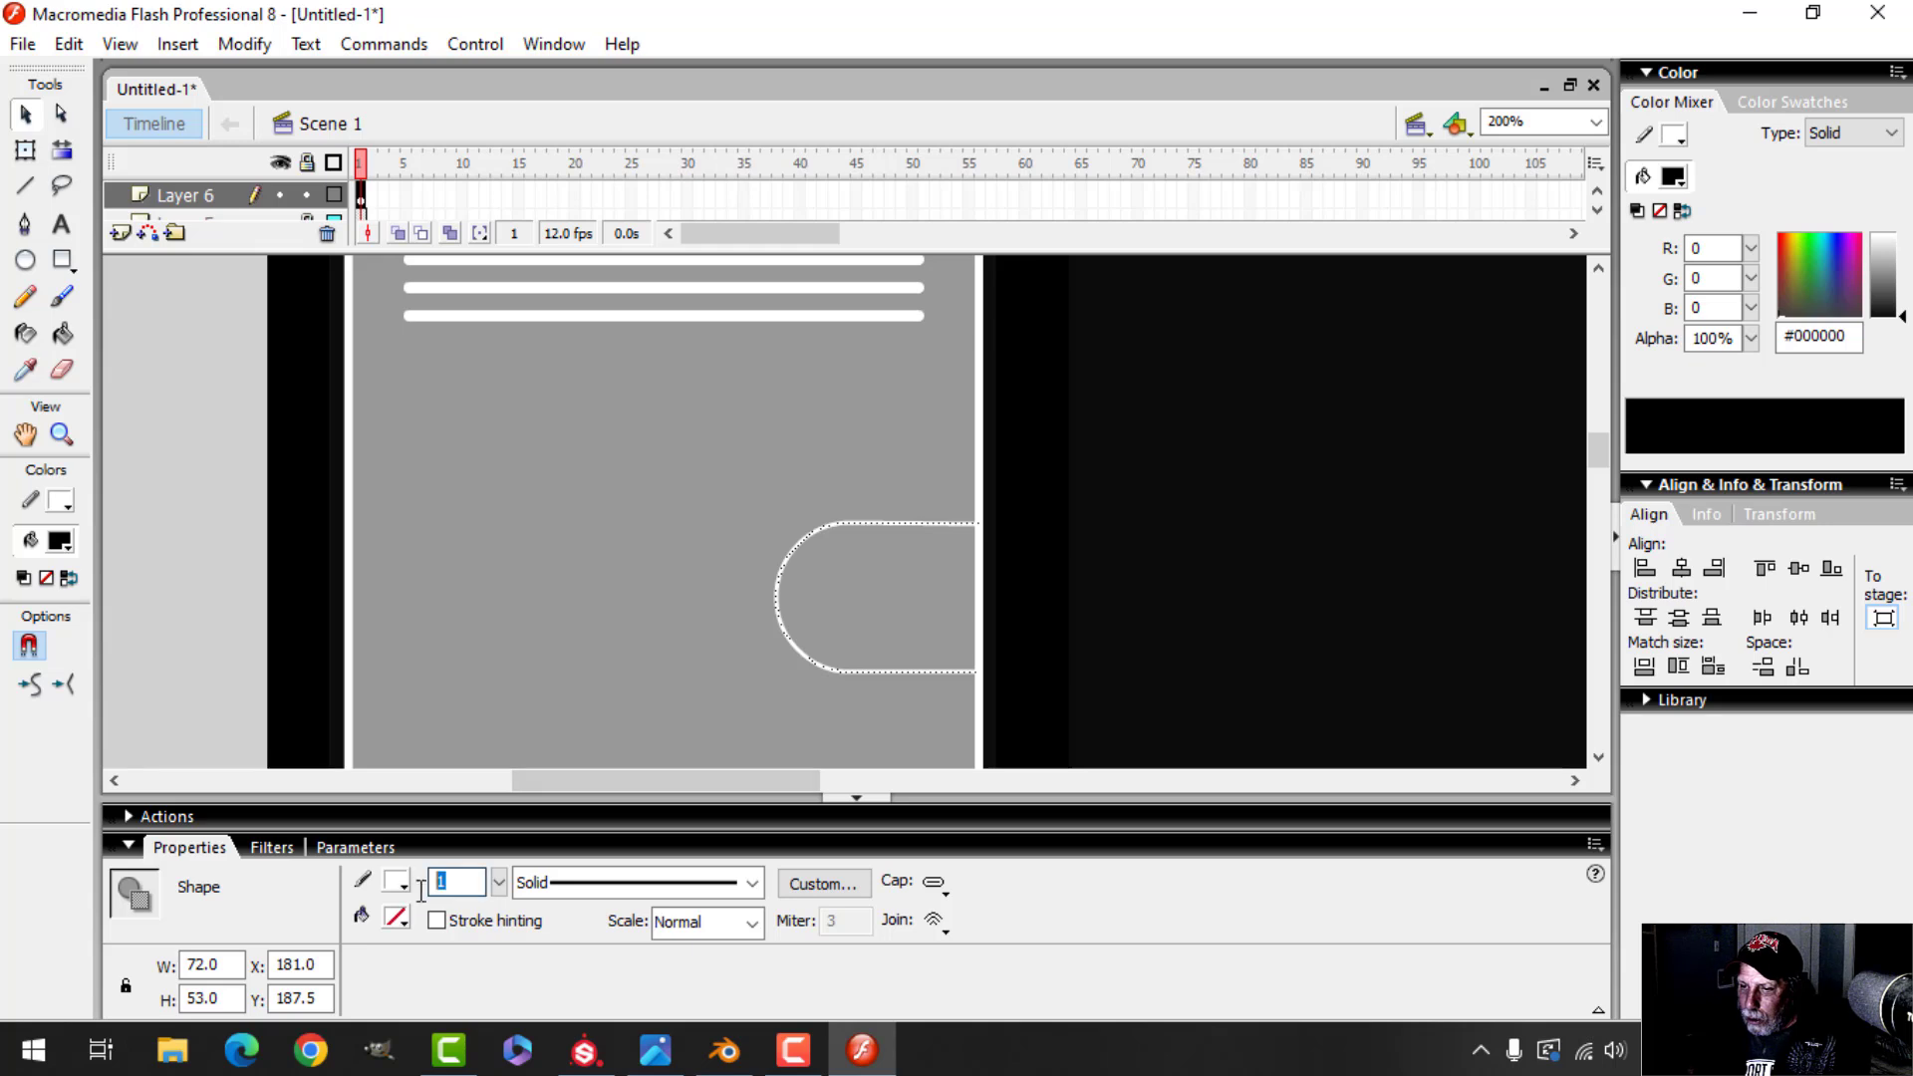
type("3")
key("Return")
left_click(1124, 465)
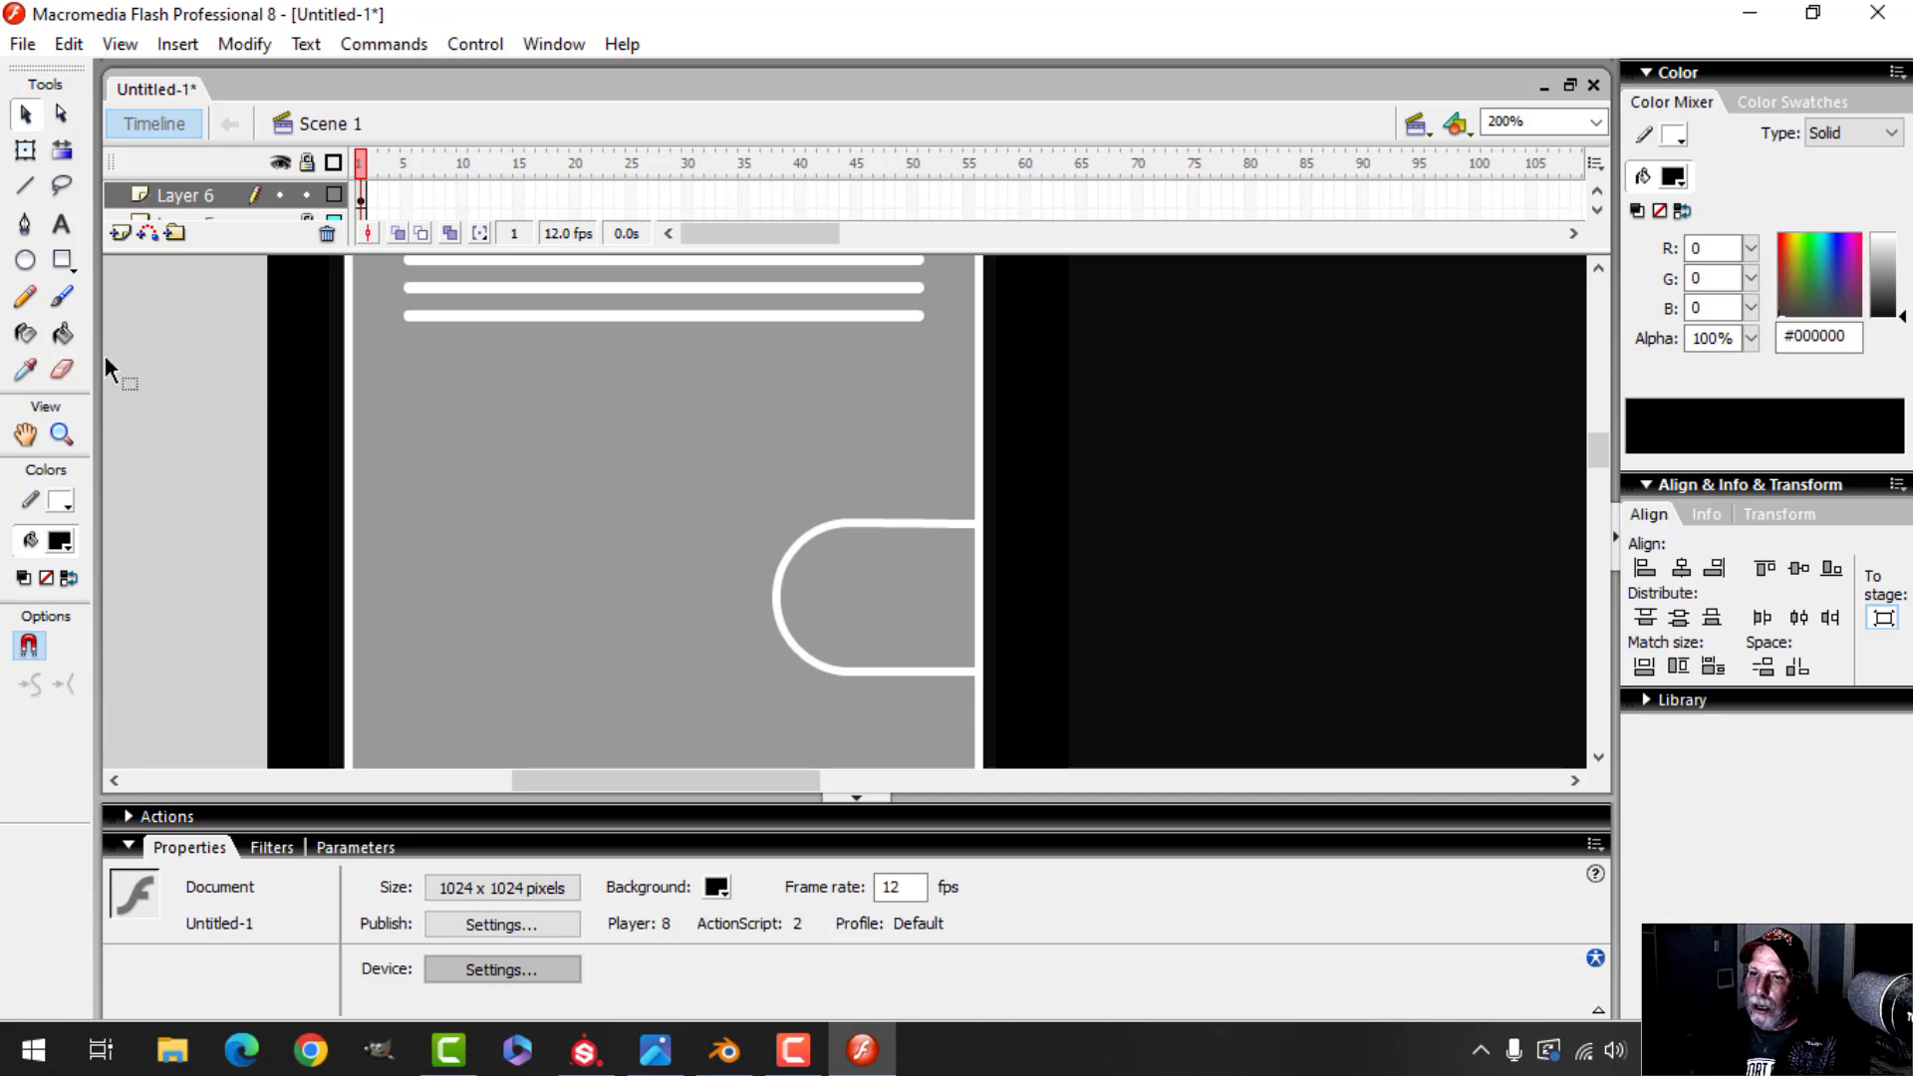
double_click(922, 522)
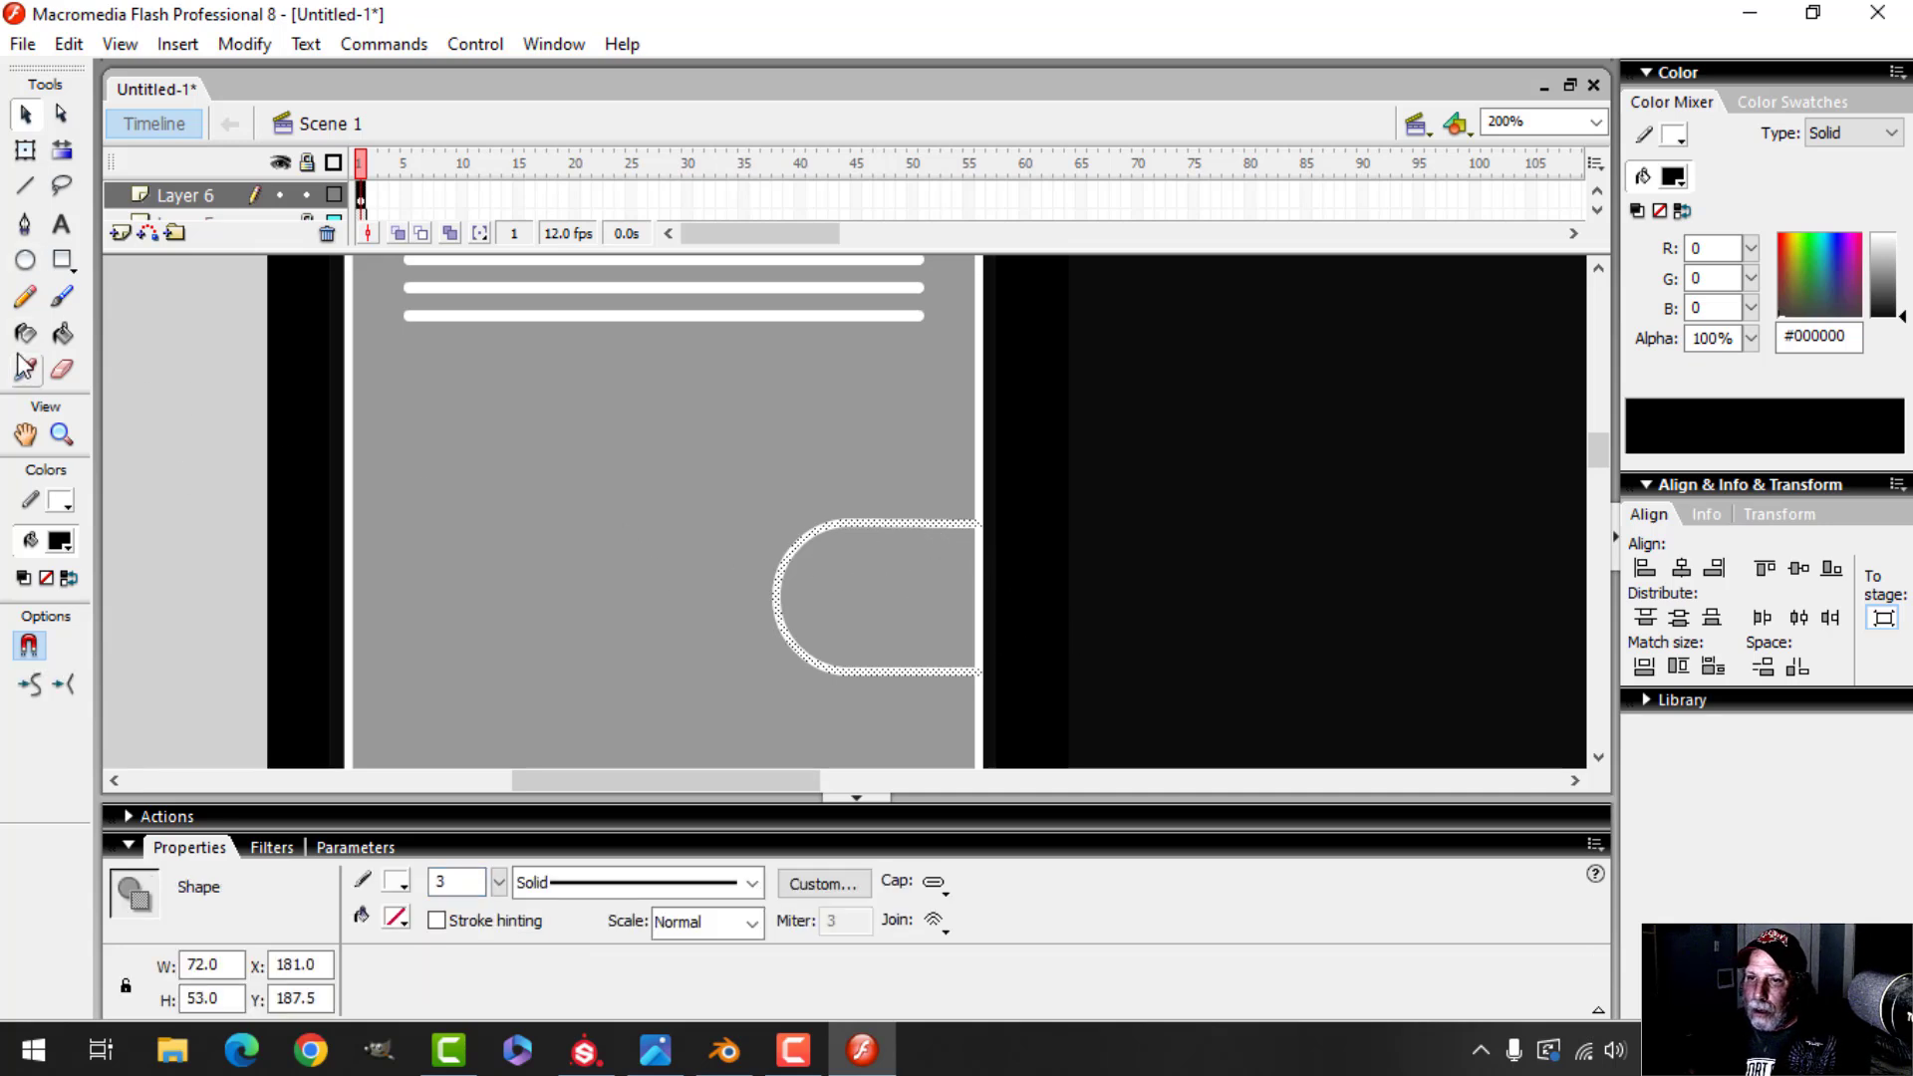
left_click(62, 334)
left_click(60, 539)
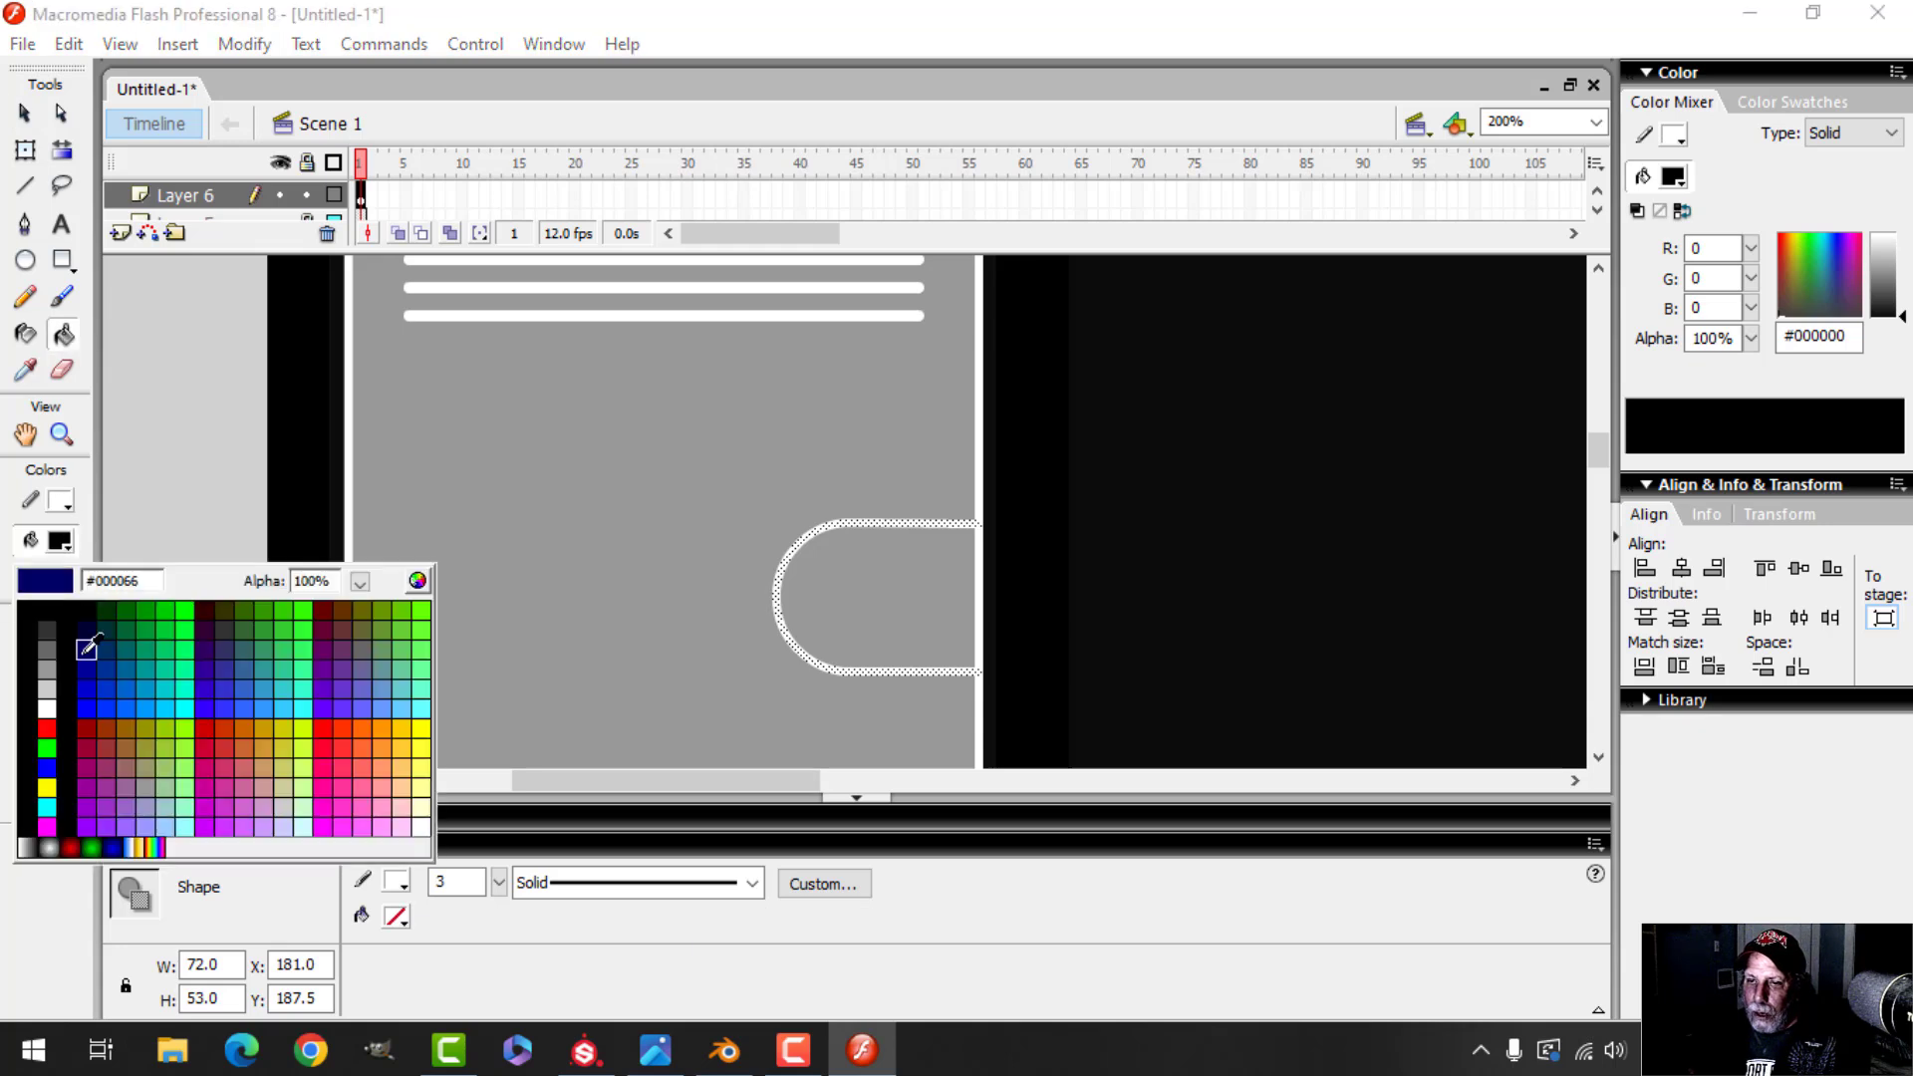
left_click(29, 705)
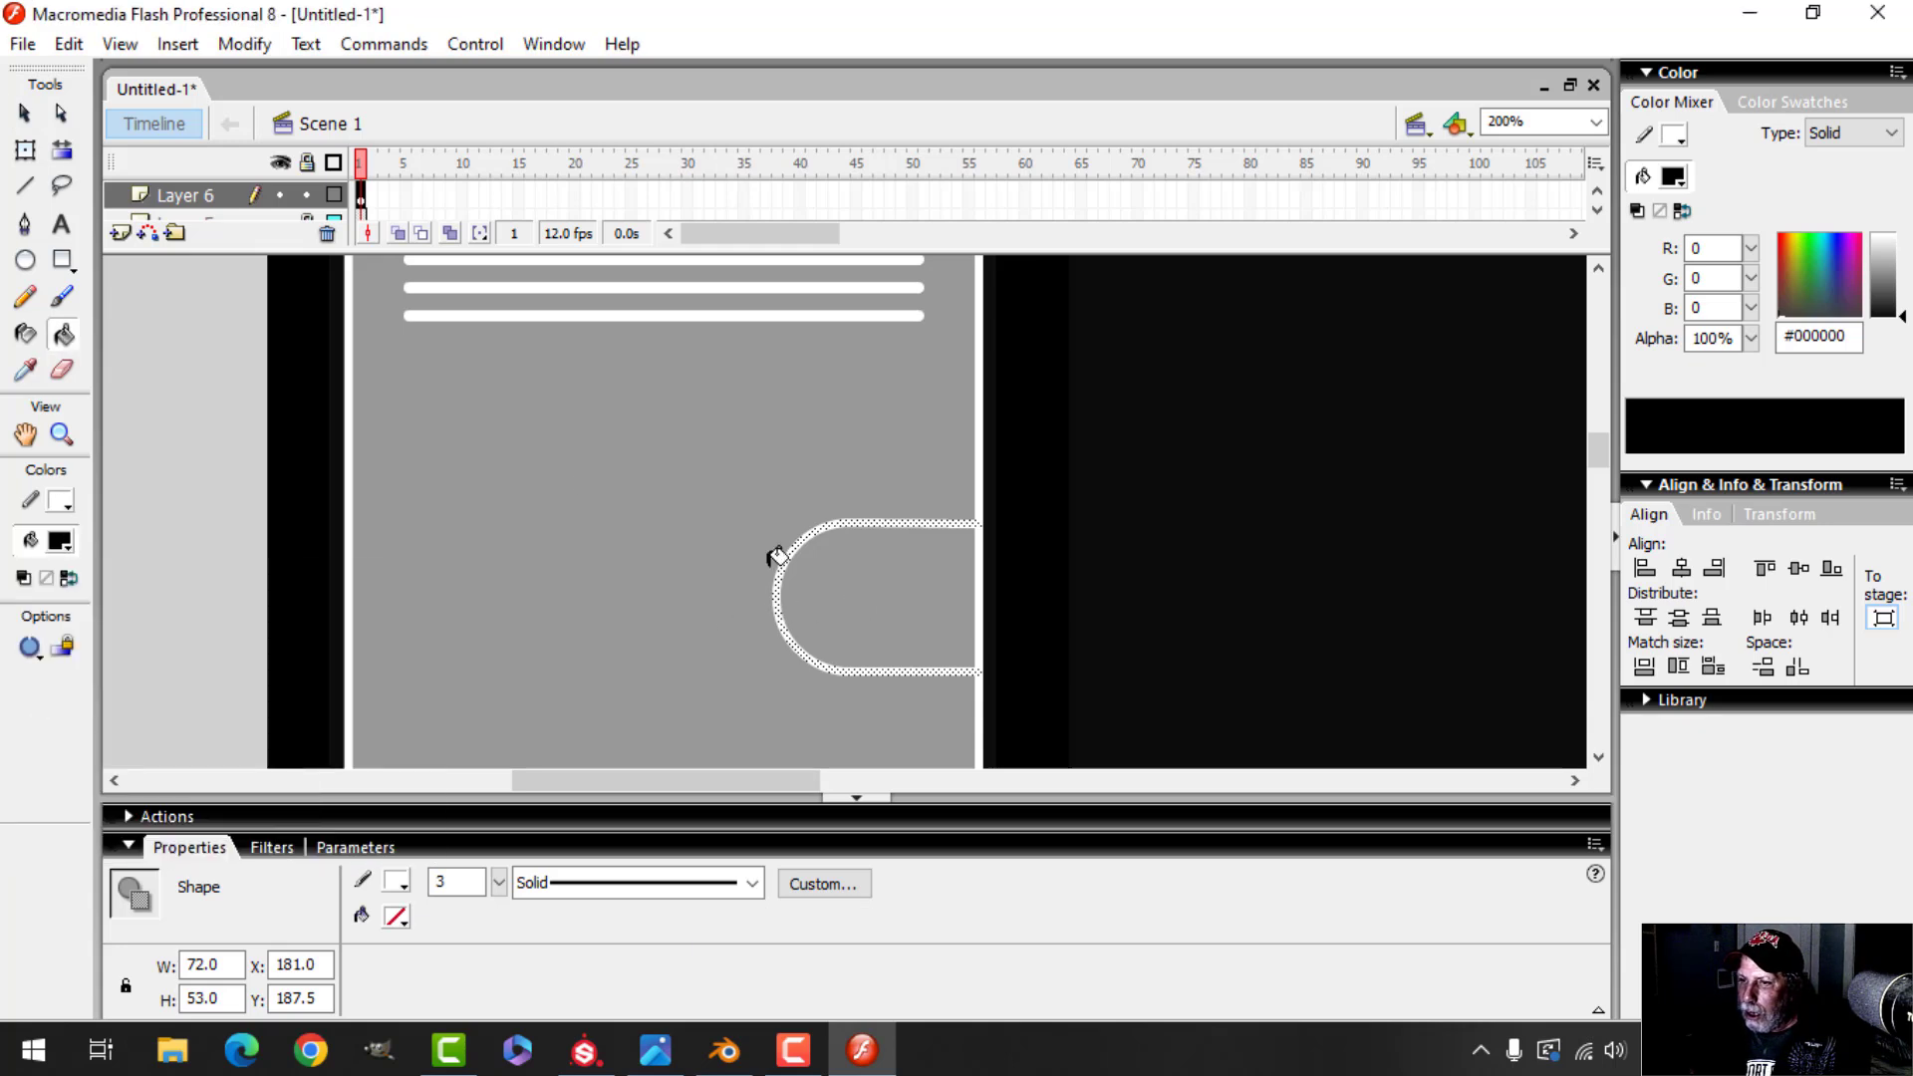
Close the open side of the U-shaped outline with a vertical line along the panel's right edge
left_click(25, 185)
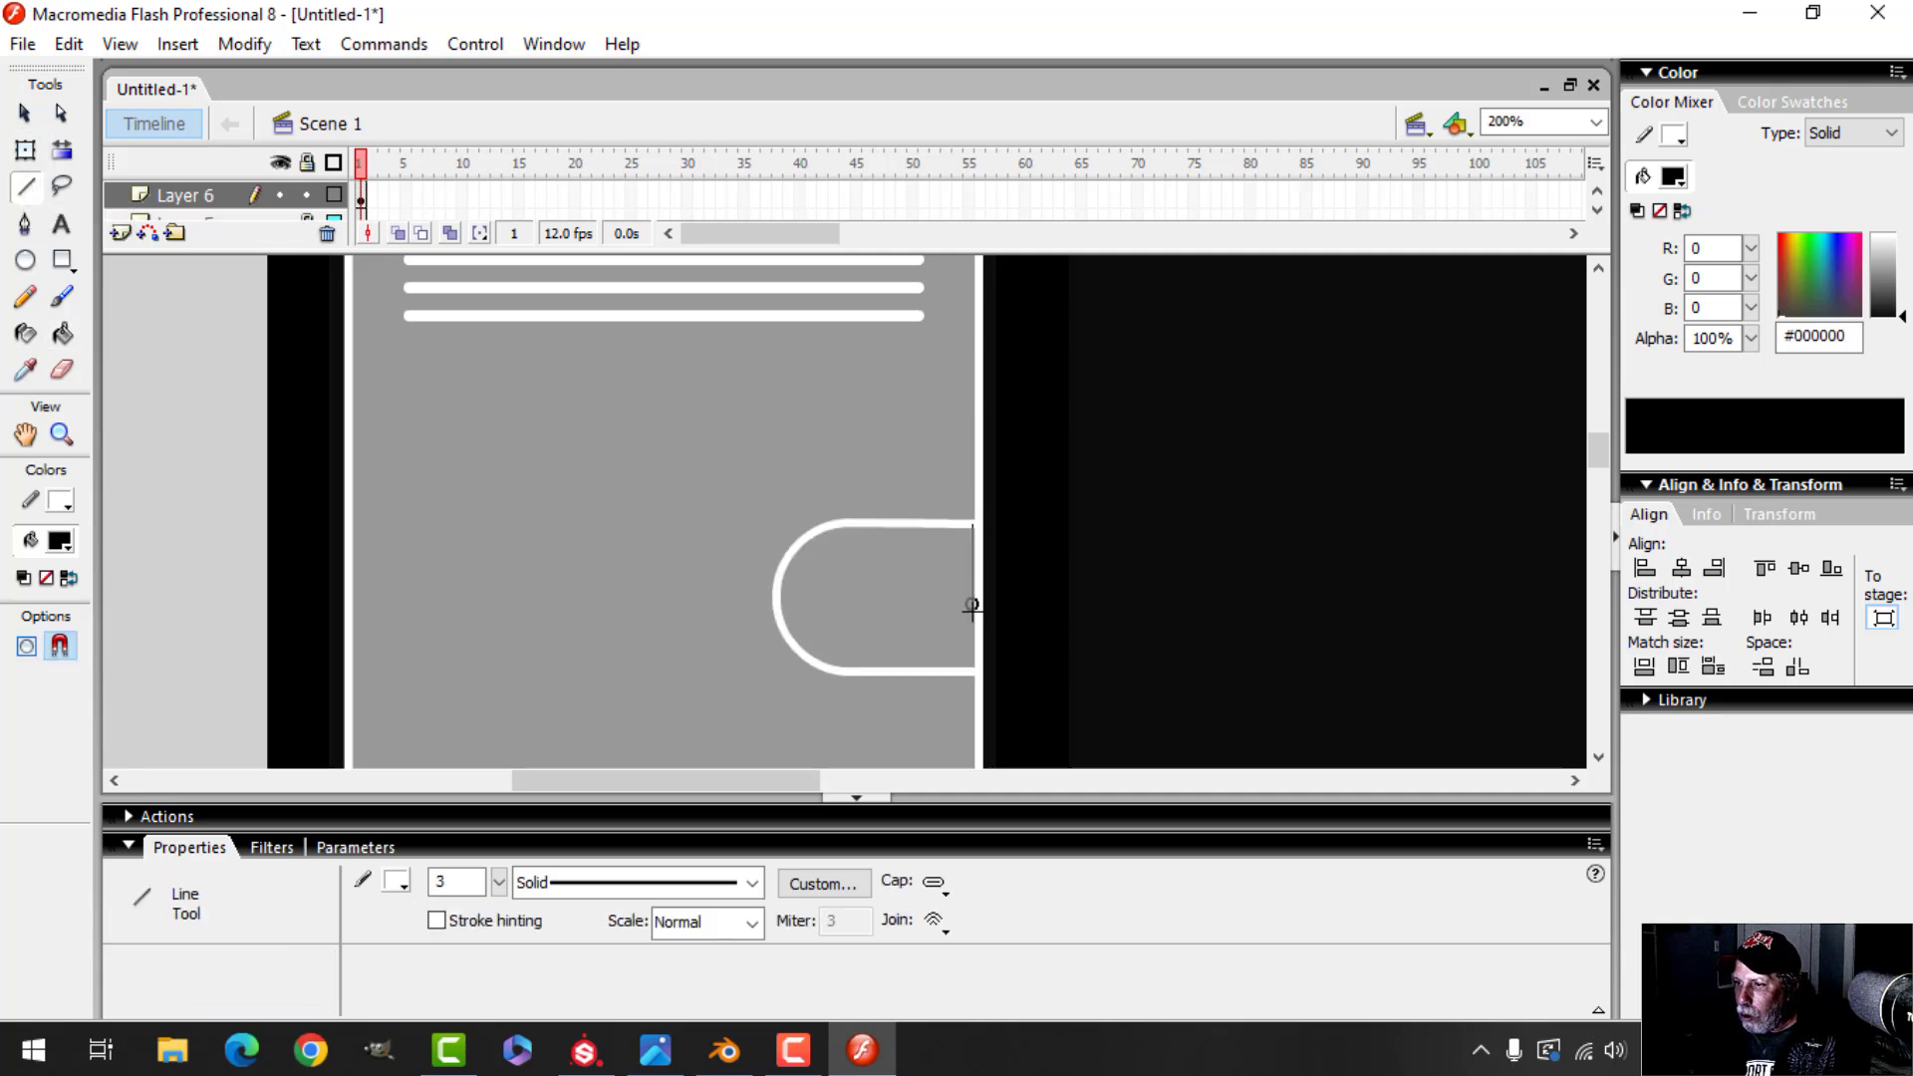
left_click_drag(972, 665, 972, 672)
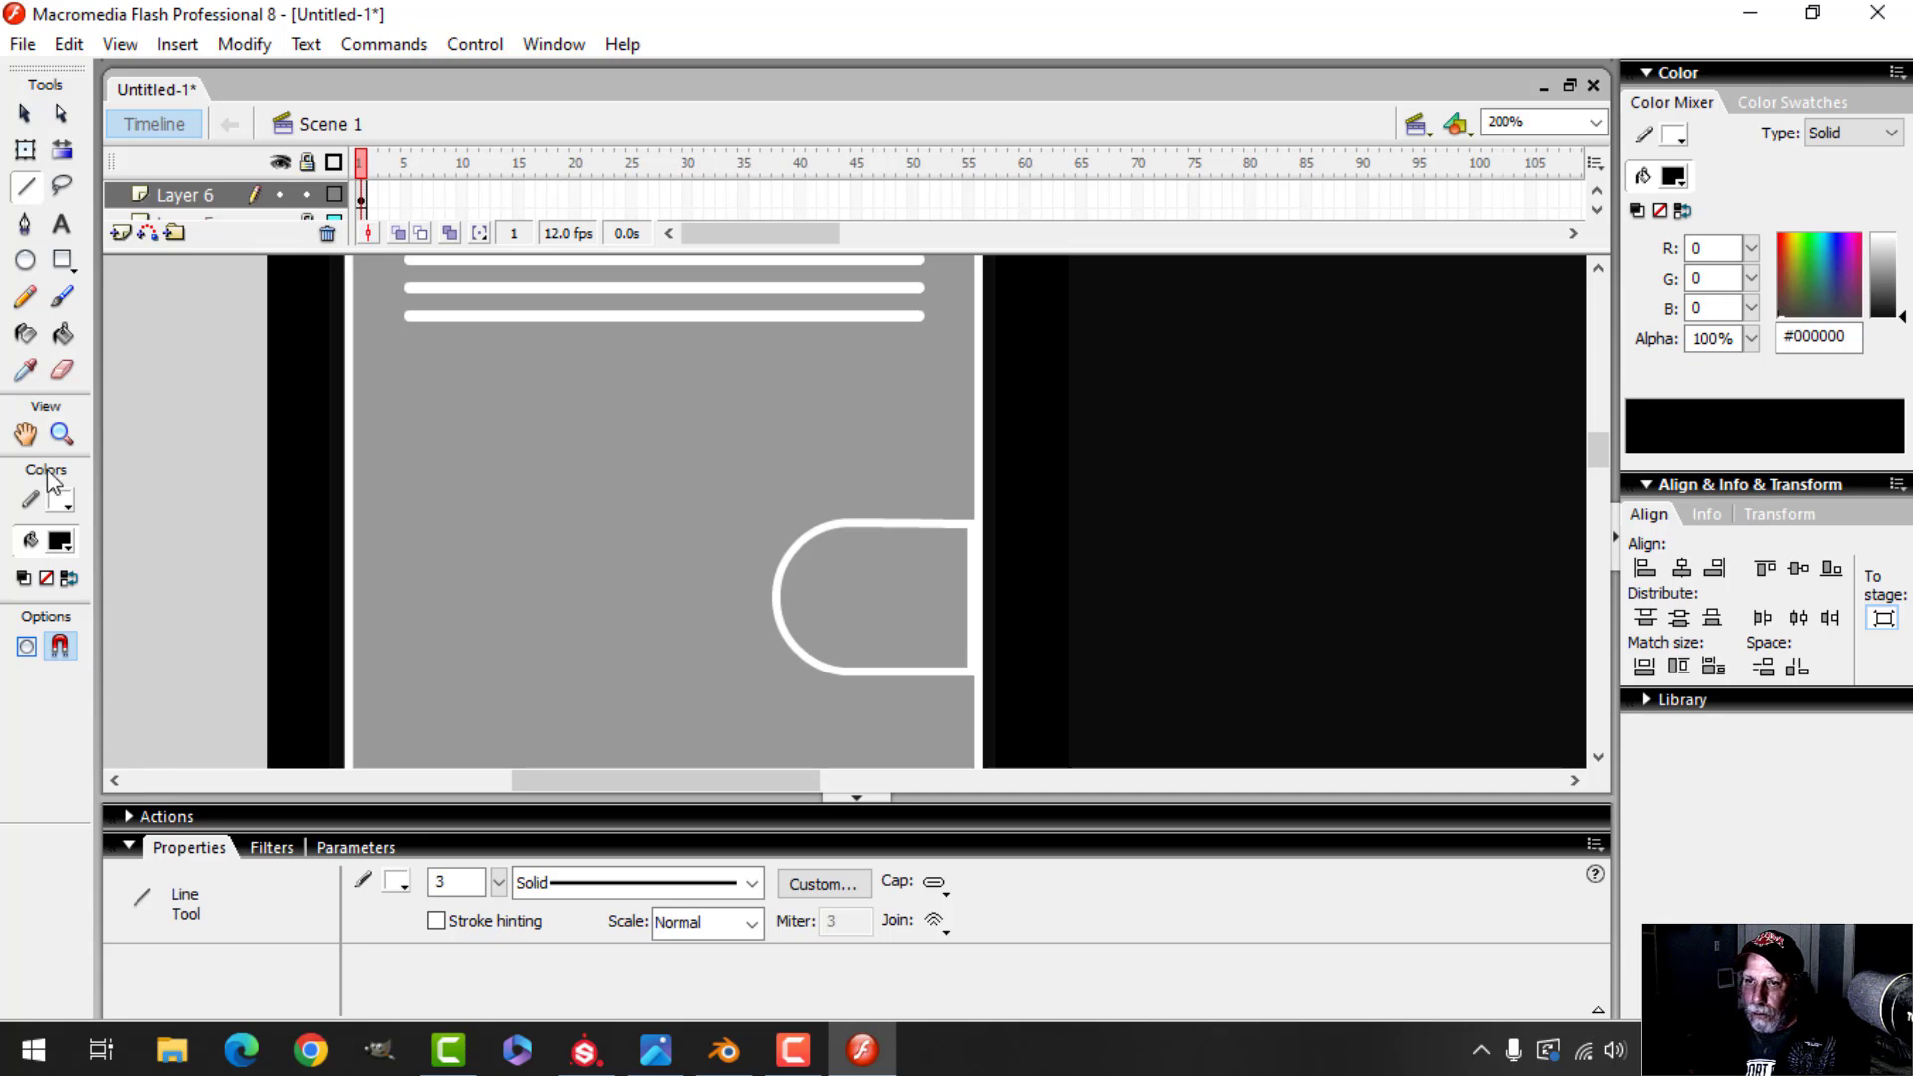
left_click(61, 332)
left_click(850, 588)
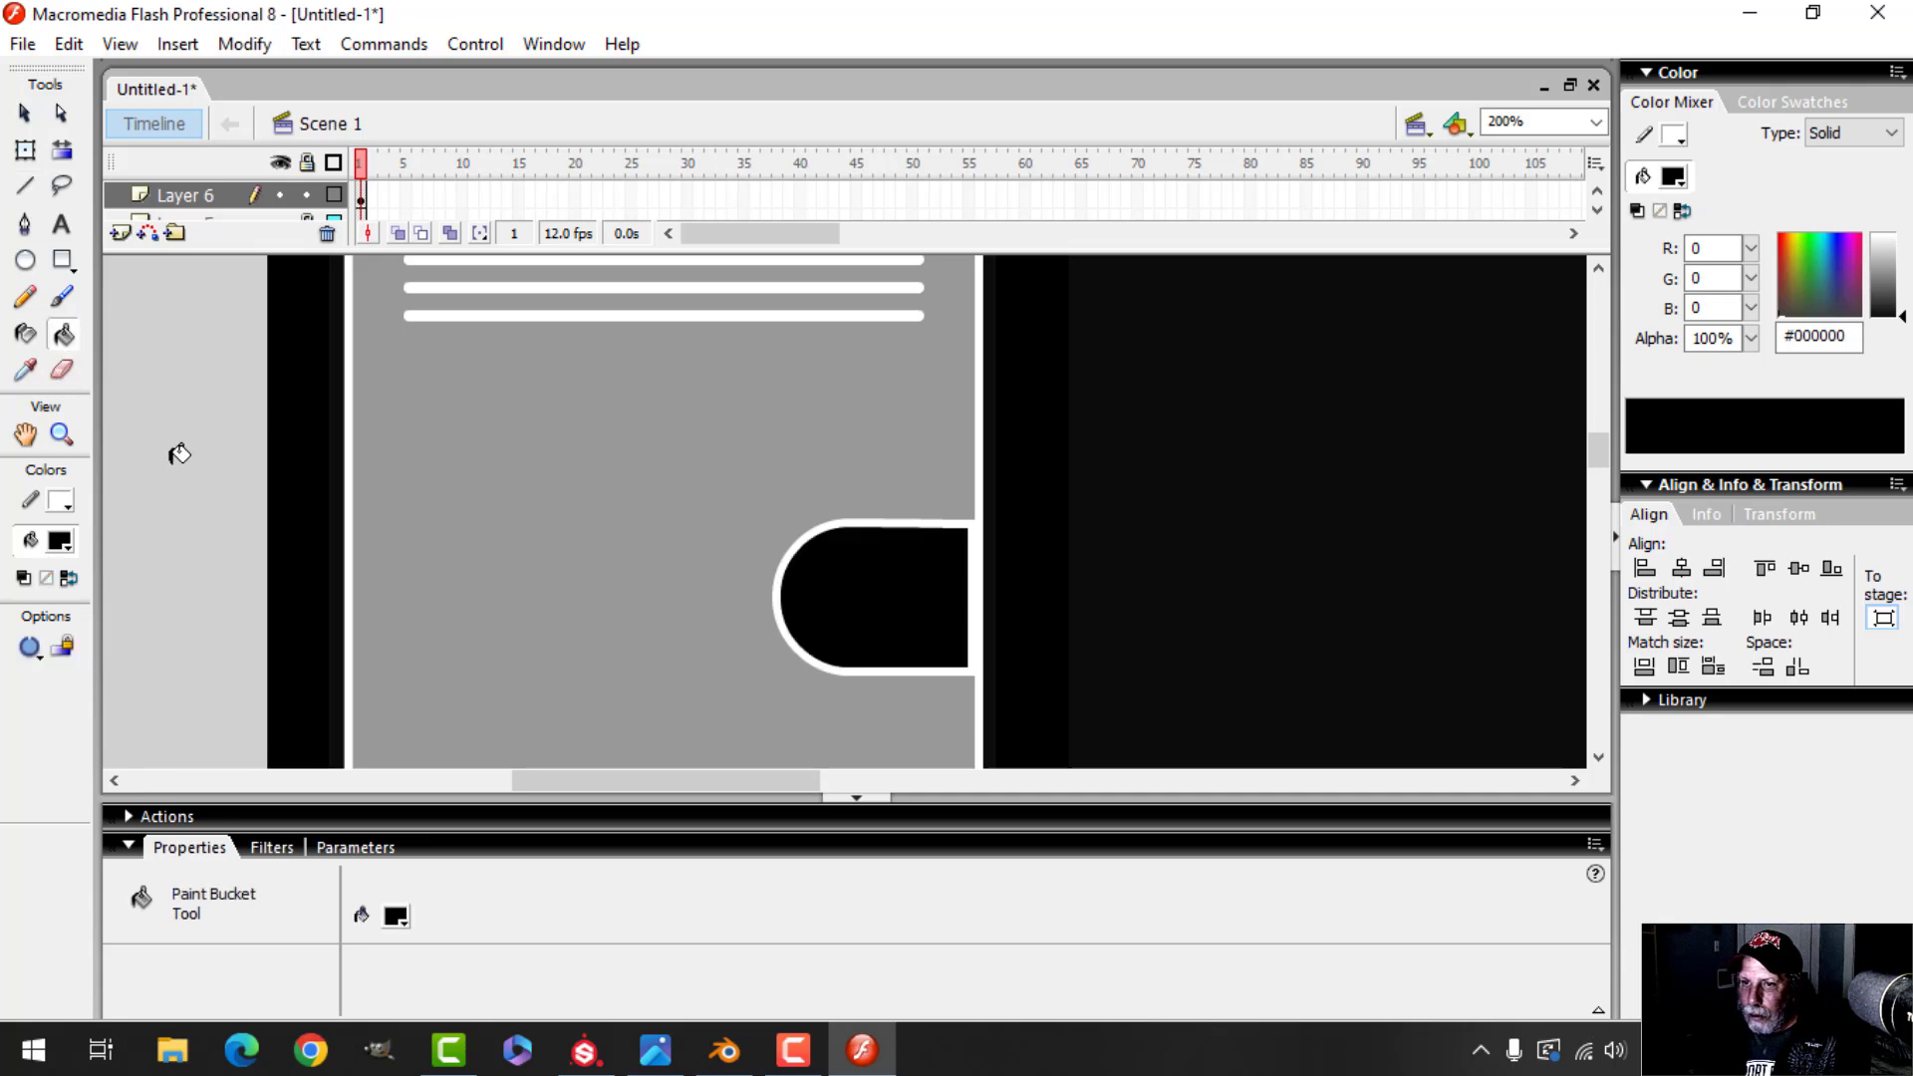
key("ctrl+z")
Fill the closed rounded shape with white, matching the stroke colour
left_click(62, 542)
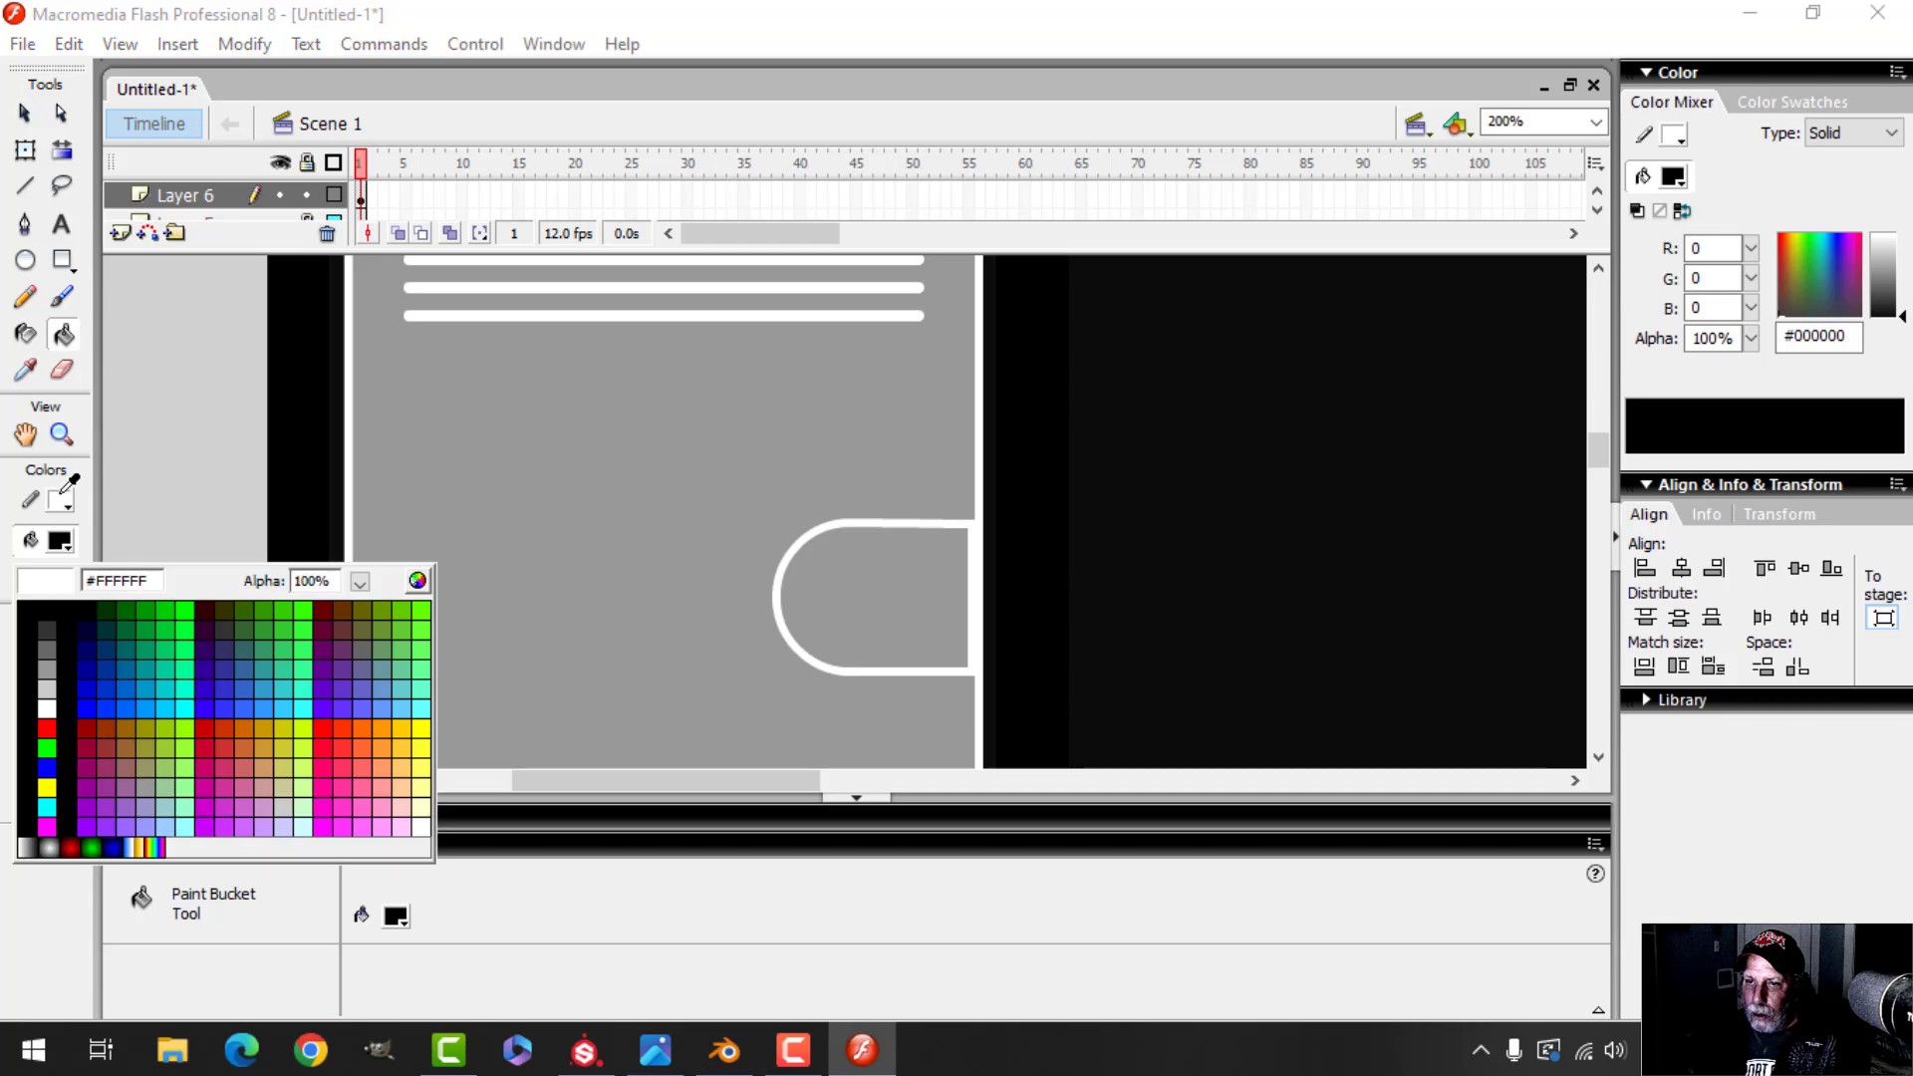
left_click(57, 501)
left_click(886, 596)
Select the rounded shape's fill together with its outline and convert them to a movie clip symbol
left_click(24, 113)
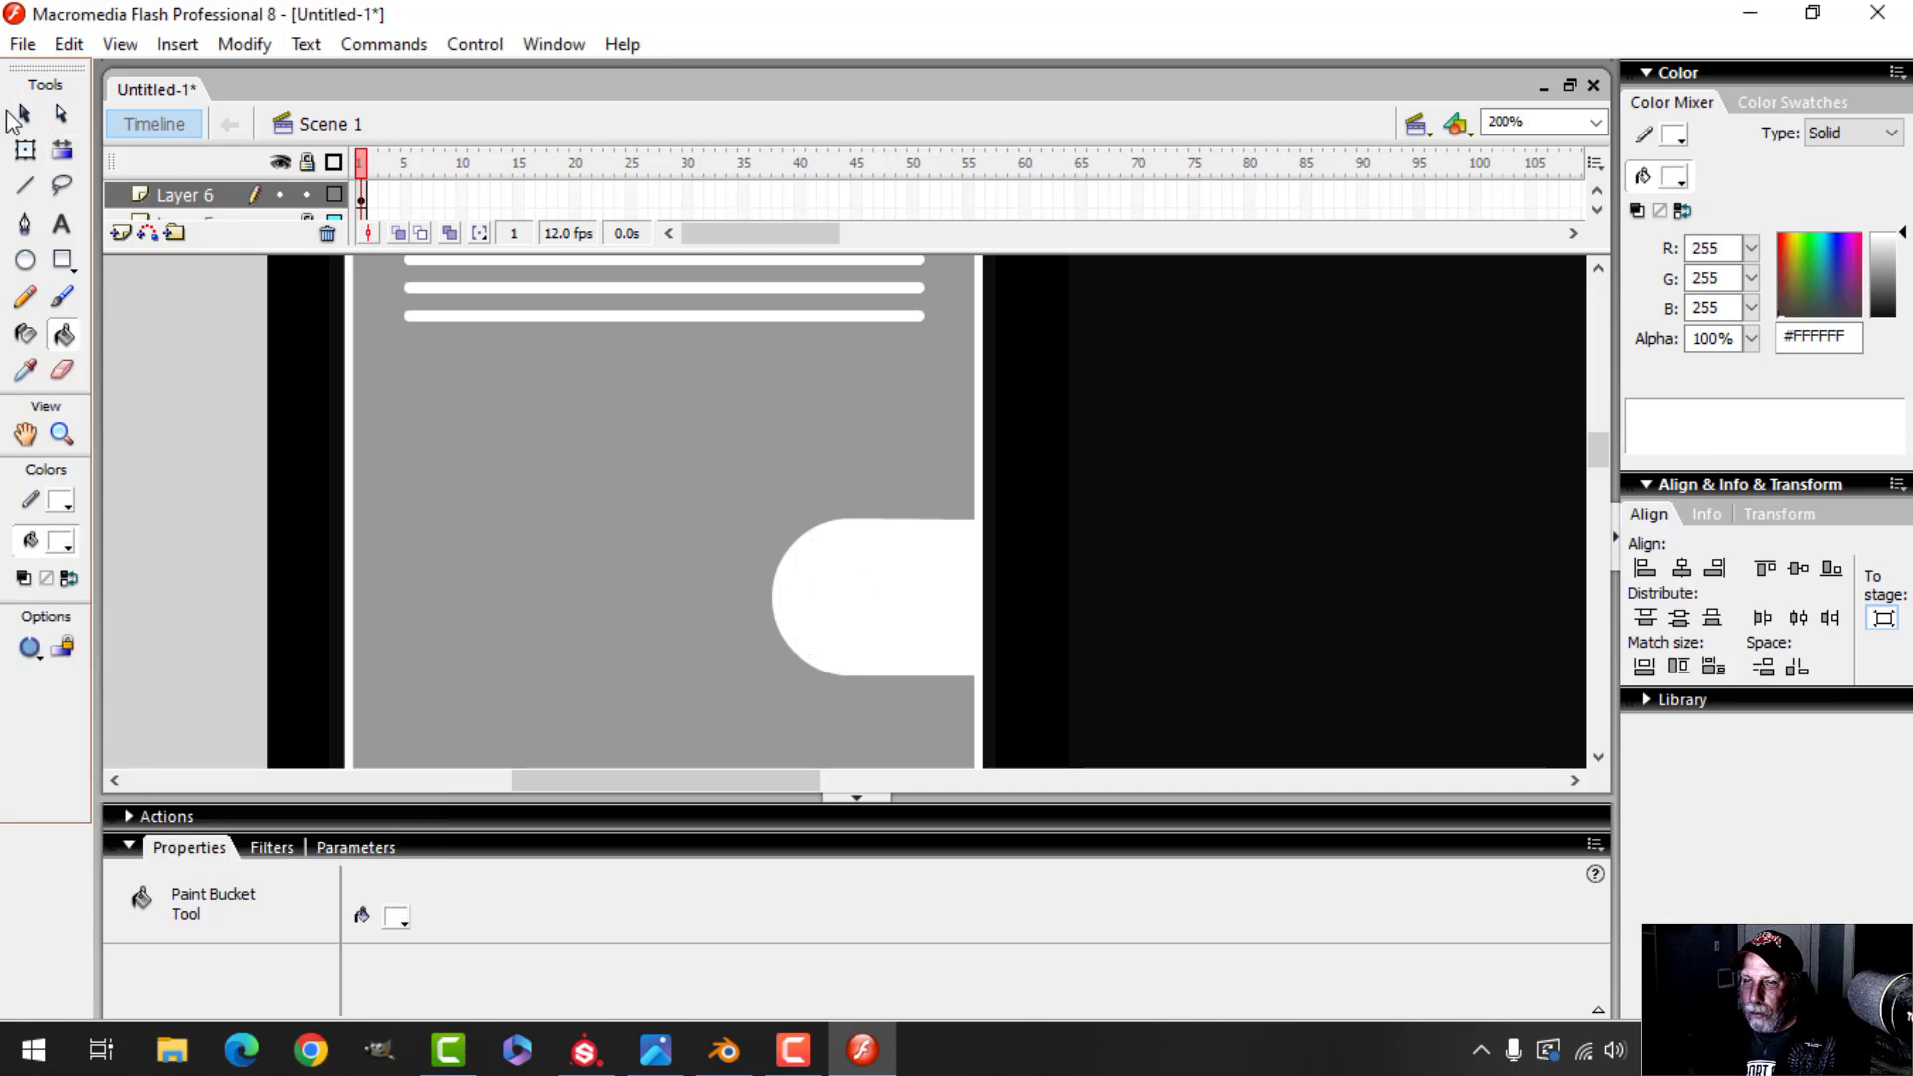
left_click(865, 576)
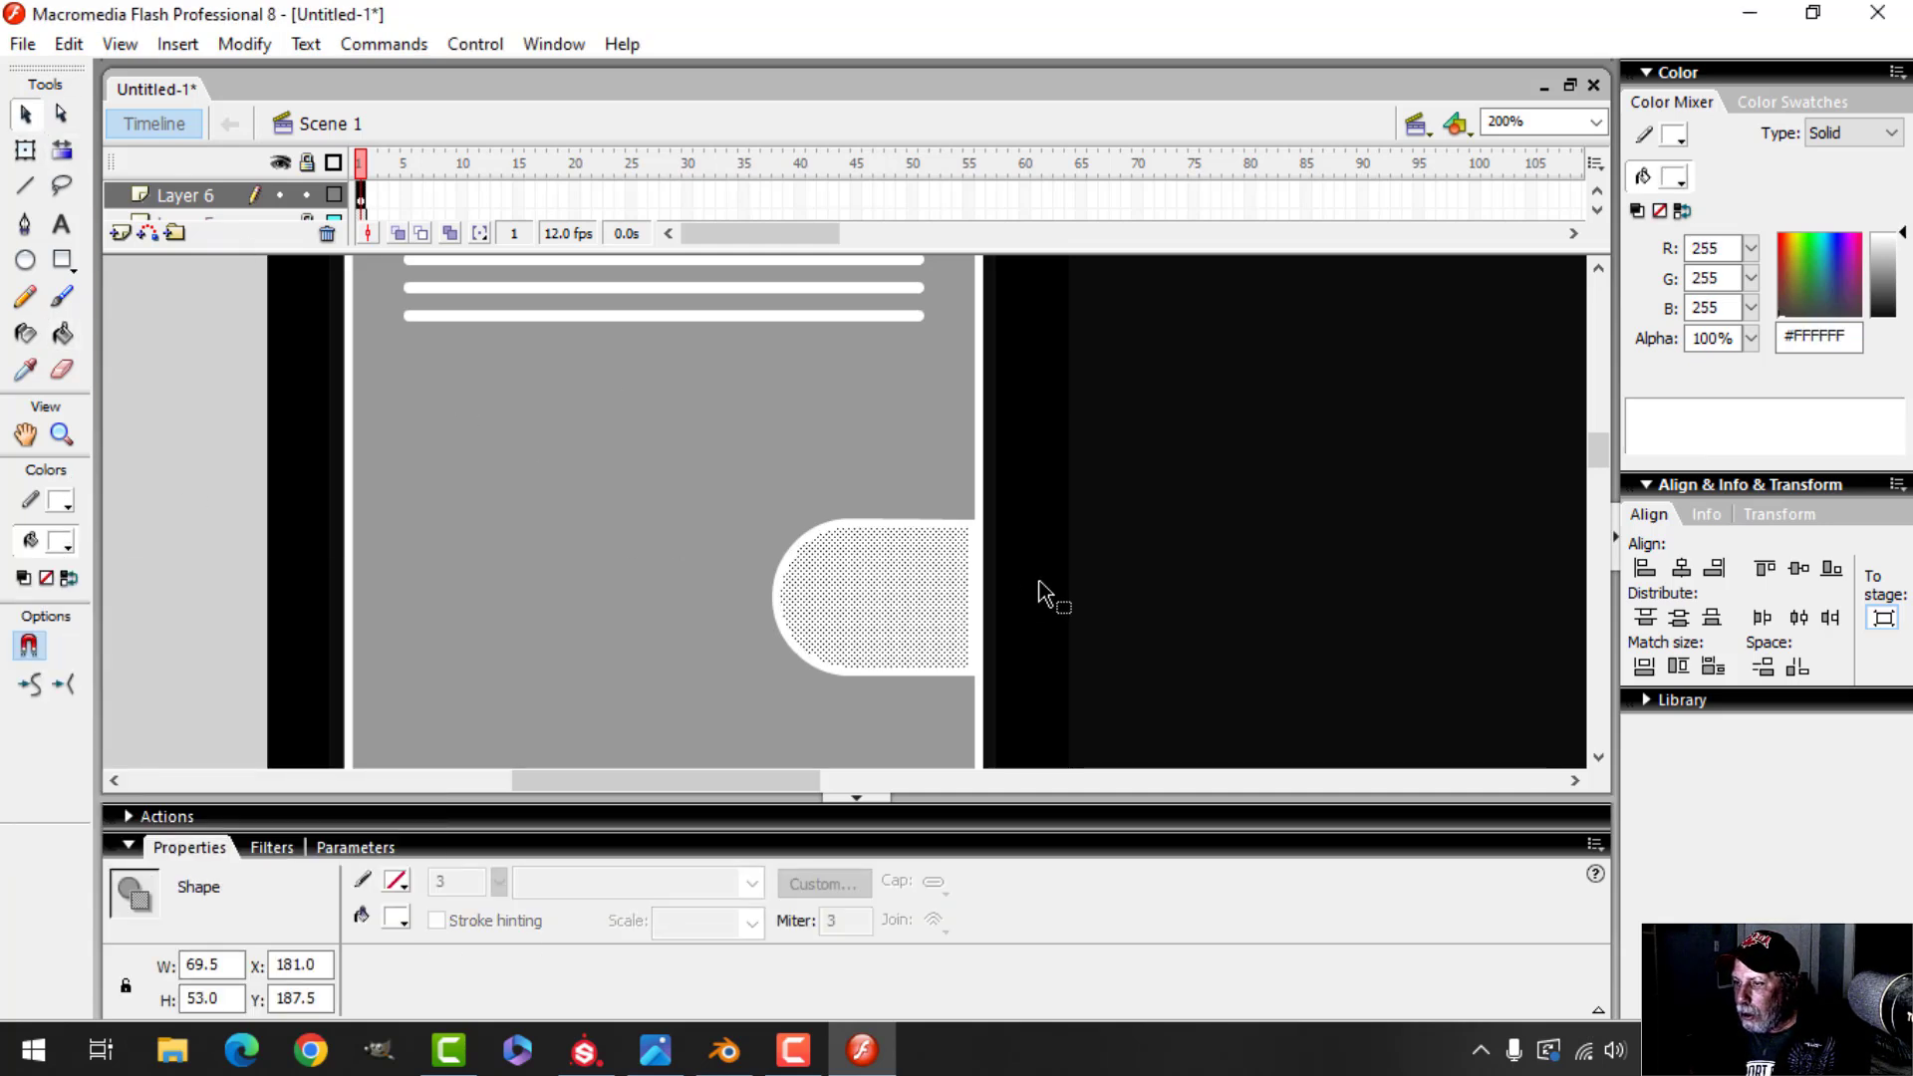
left_click(1102, 585)
left_click(948, 588)
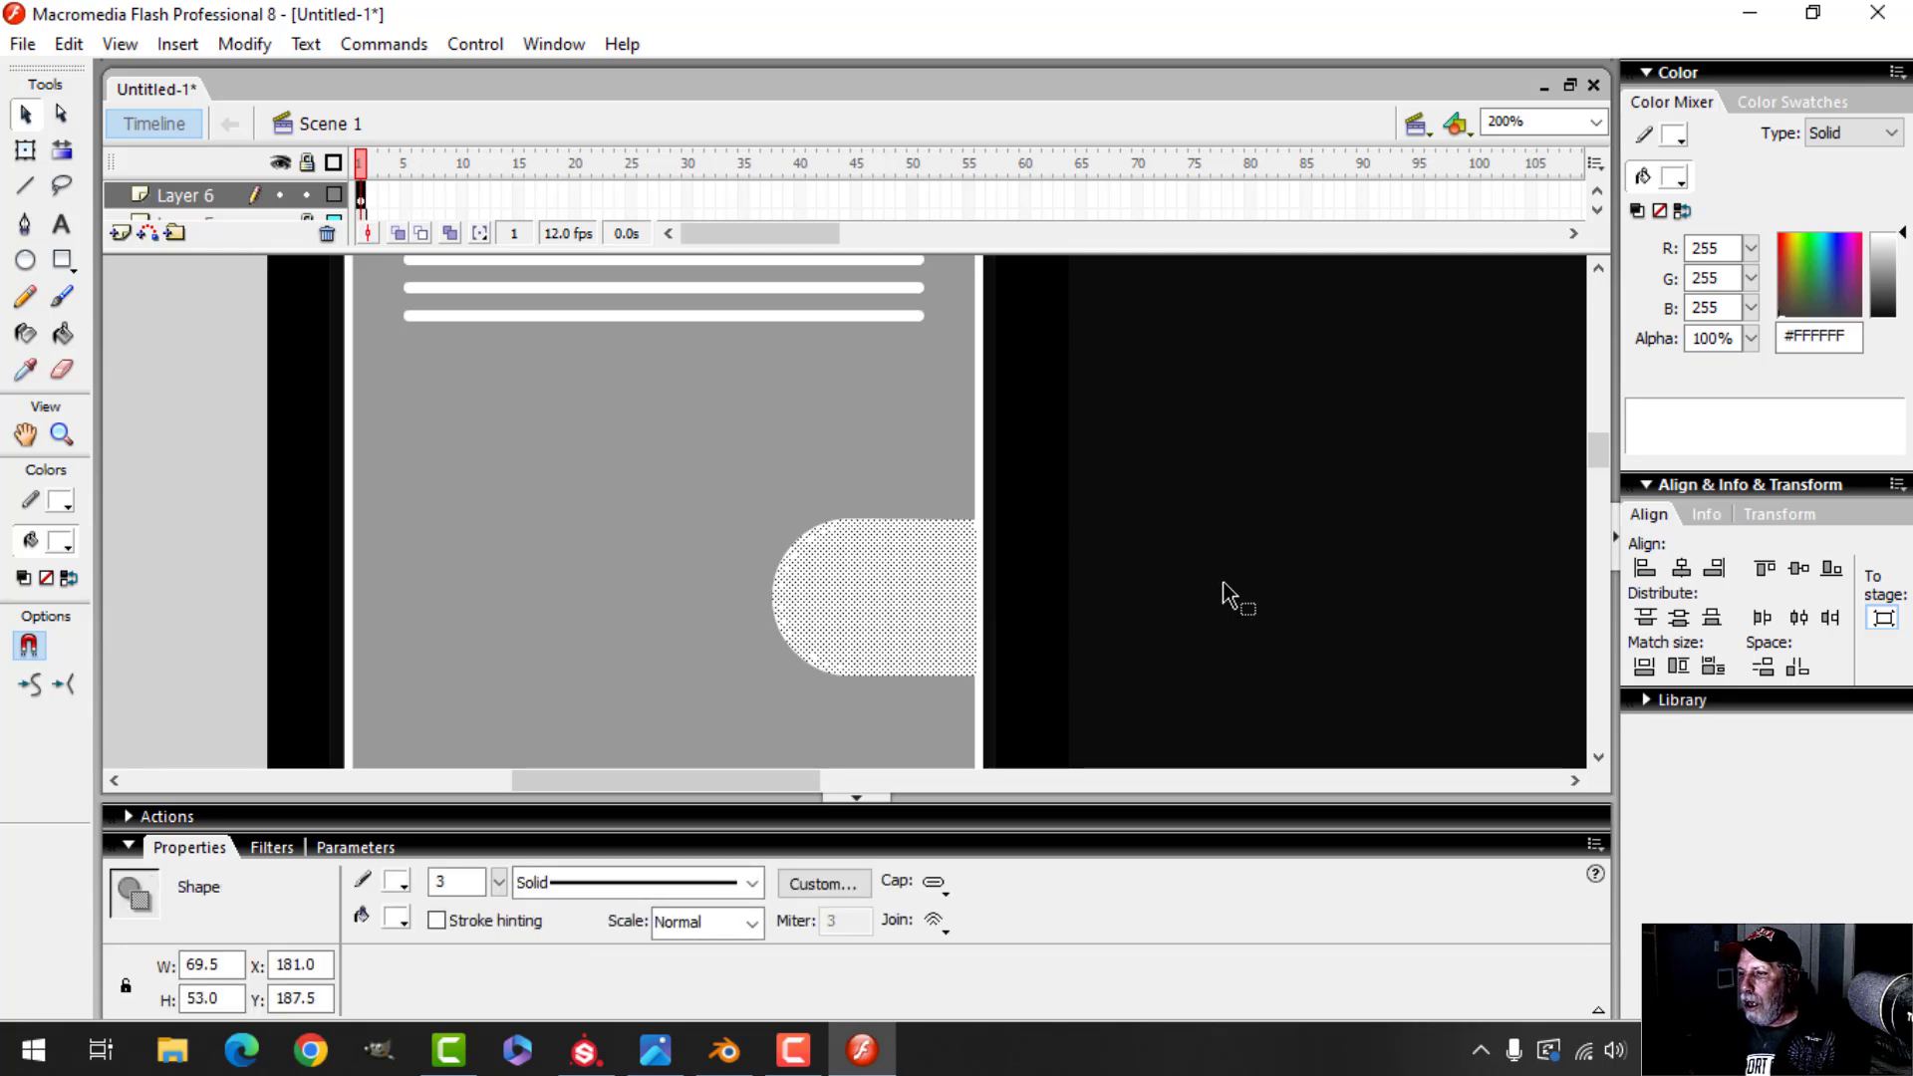
left_click(253, 40)
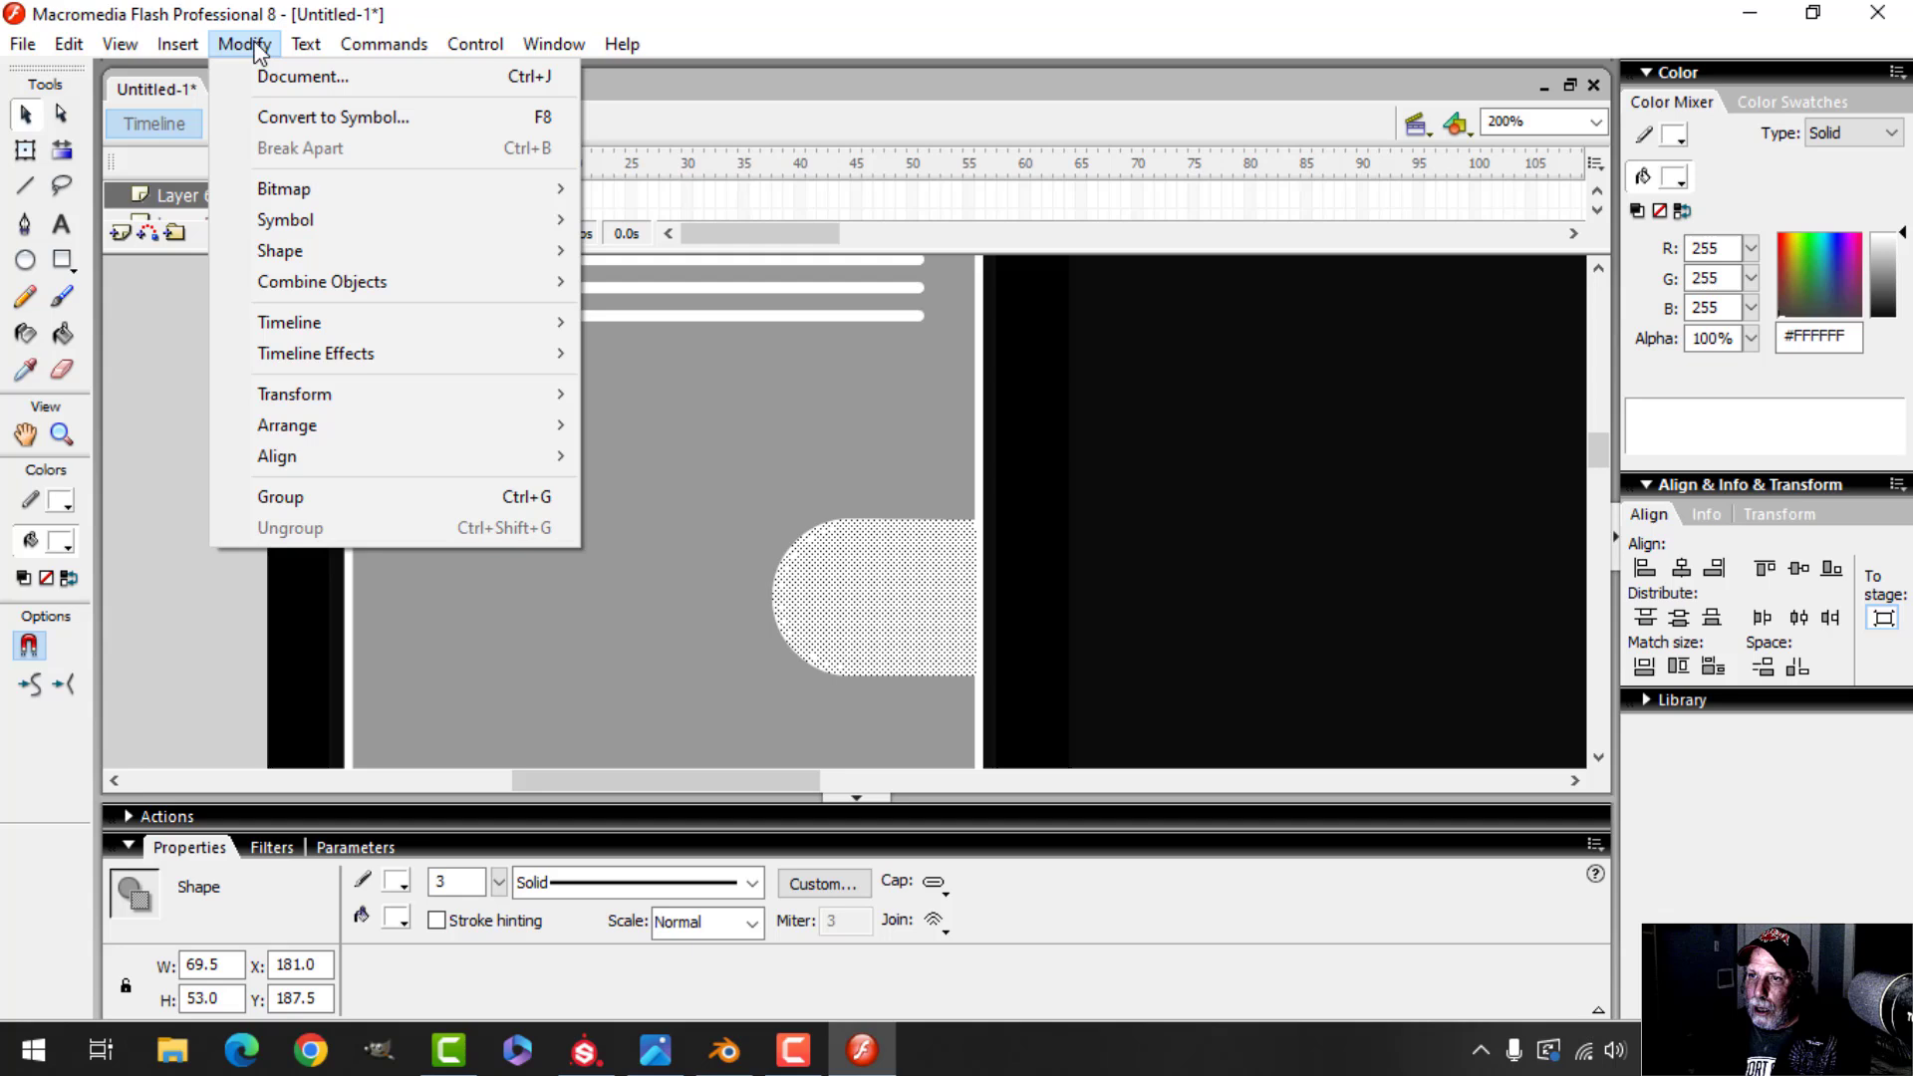
left_click(301, 118)
left_click(1166, 273)
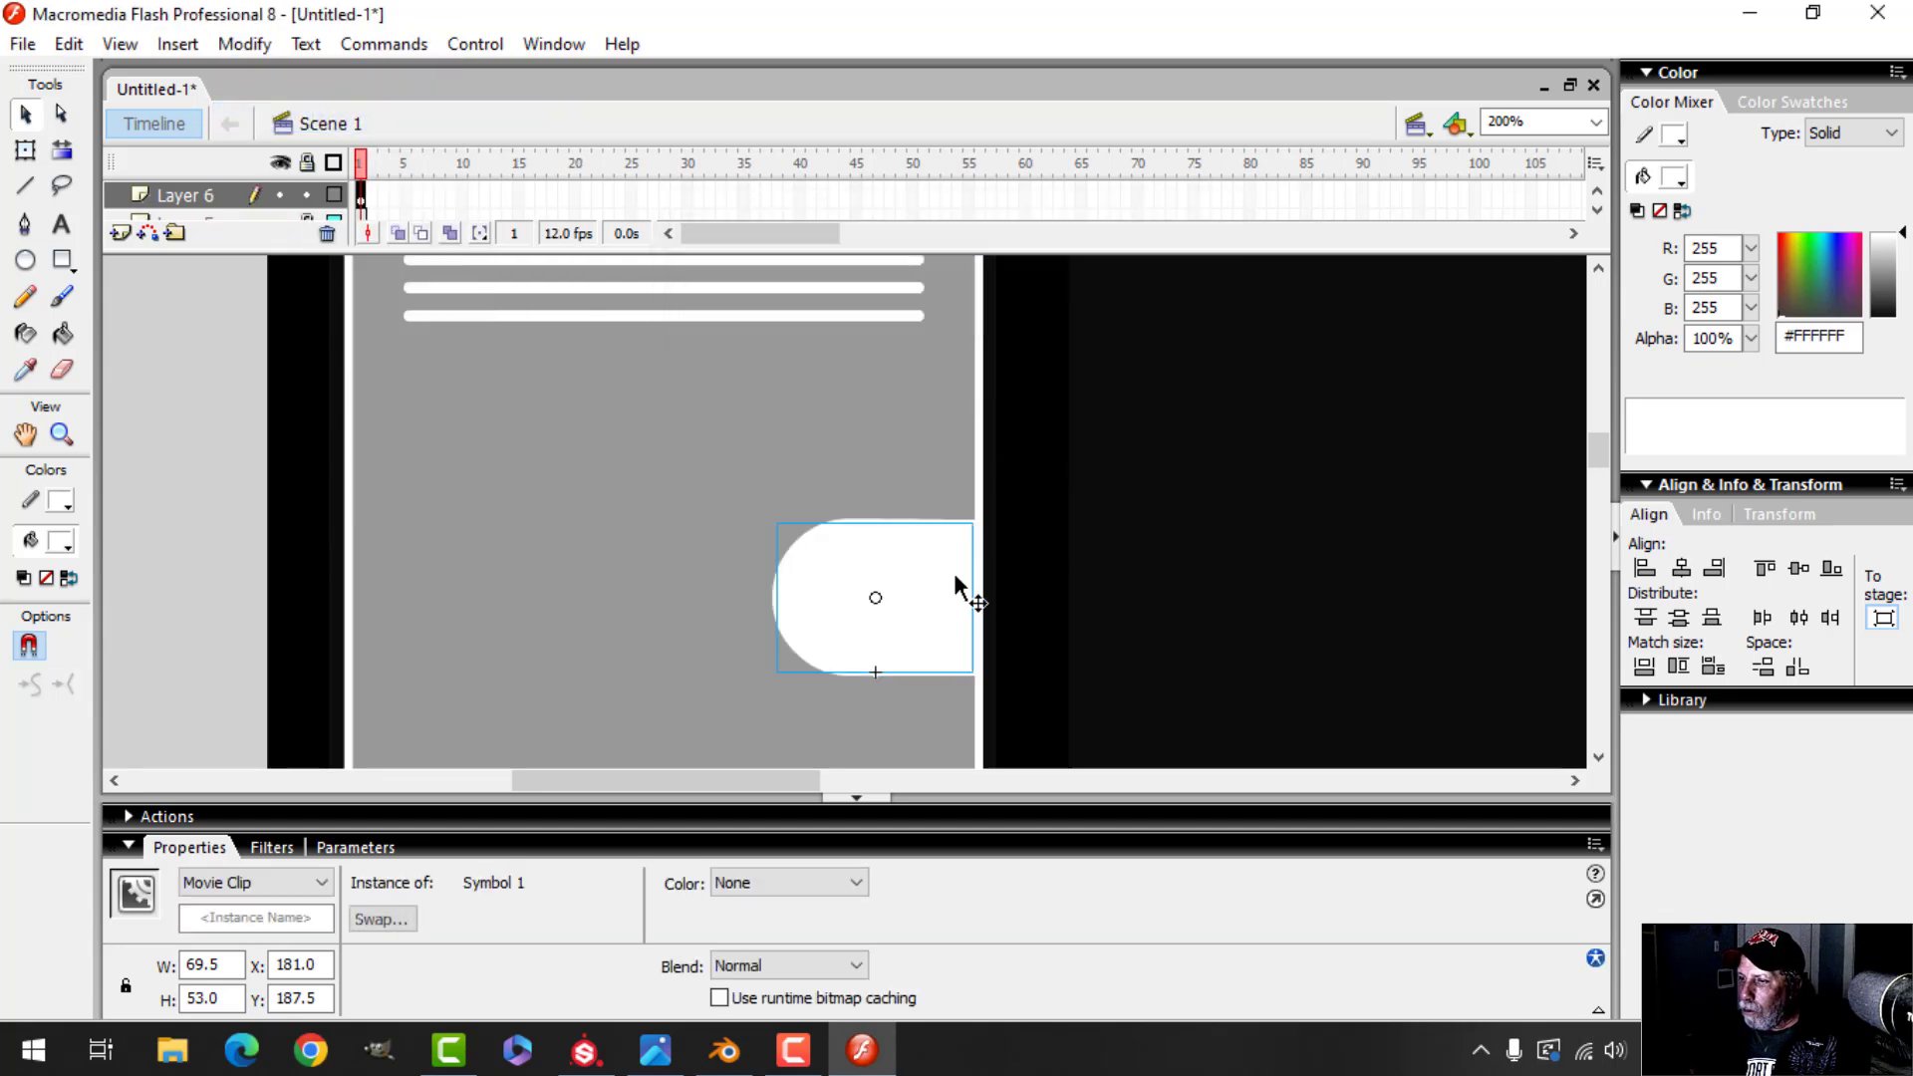
Move the rounded white symbol straight down about 110 px along the panel's right edge
scroll(1171, 556, "down", 3)
scroll(1171, 556, "up", 1)
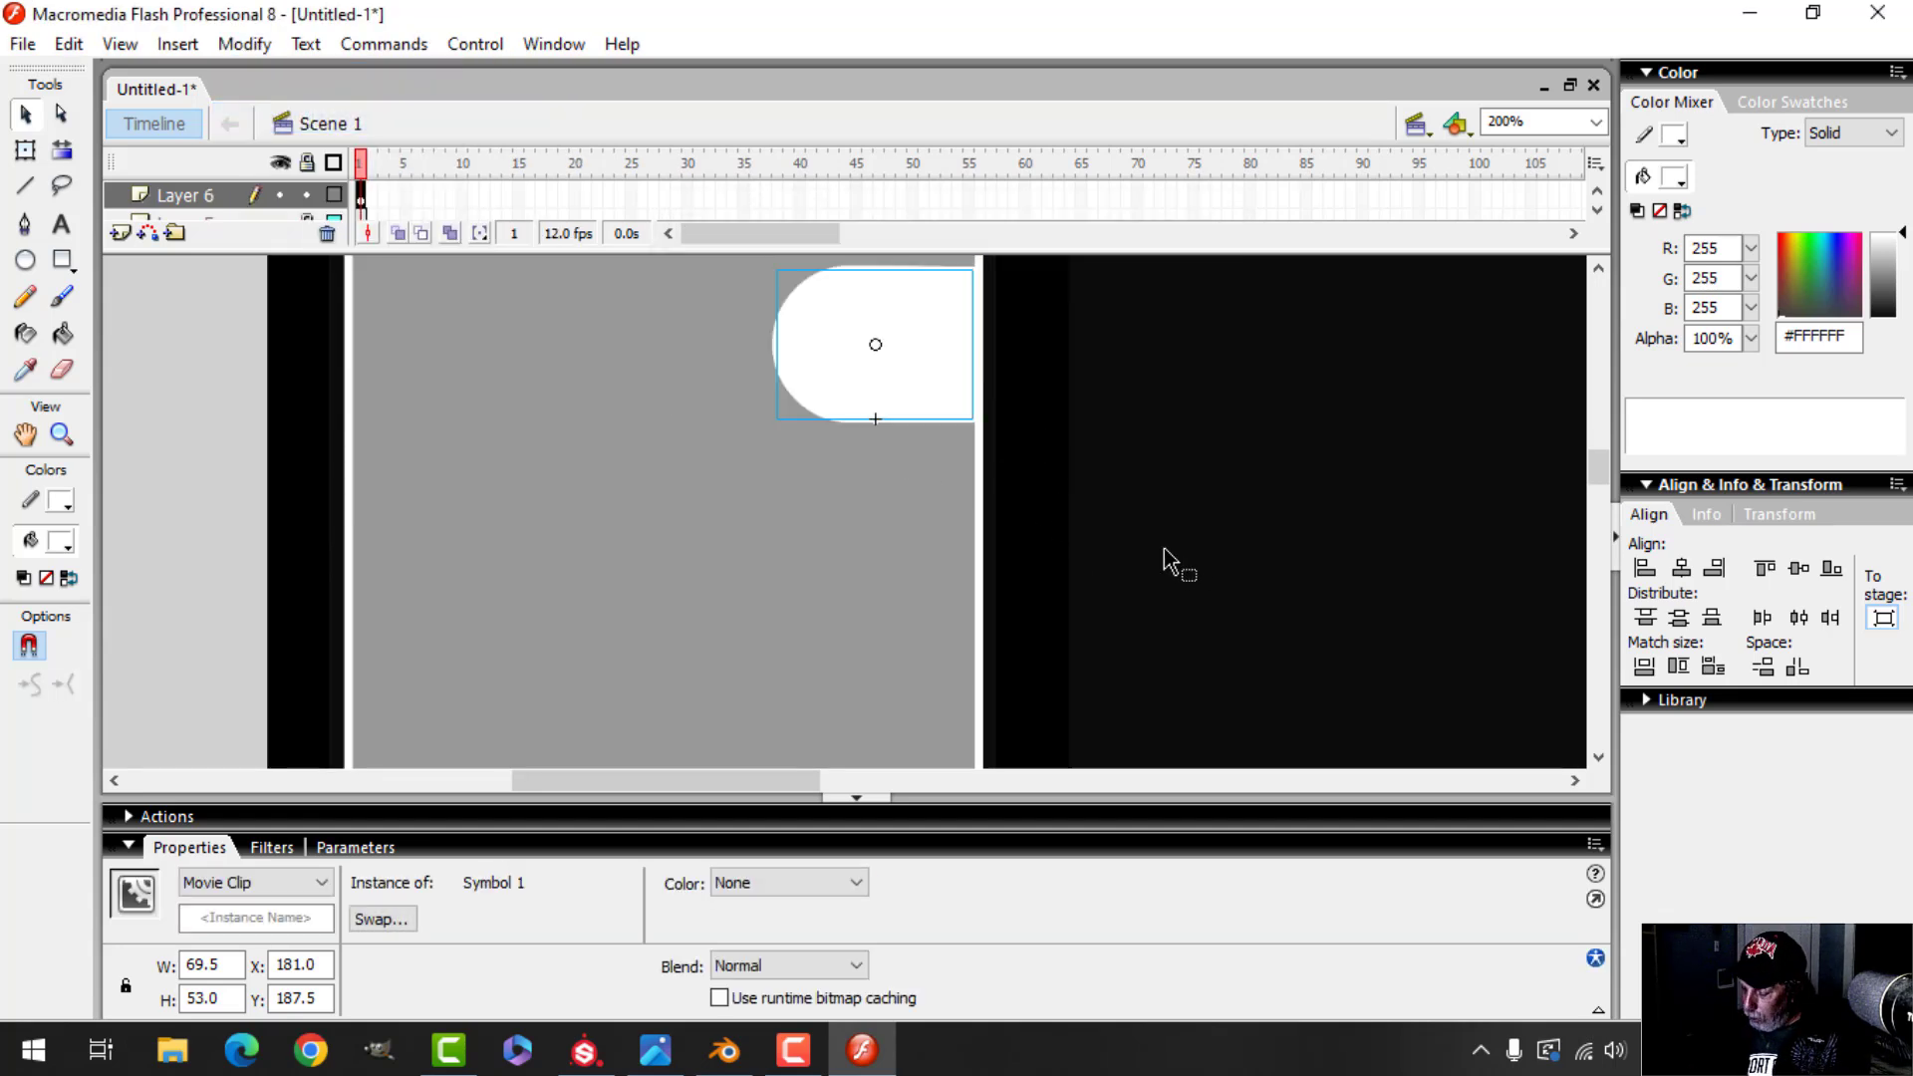
key("shift+Down")
key("shift+Down")
key("shift+Down")
key("shift+Down")
key("shift+Down")
key("shift+Down")
key("shift+Down")
key("shift+Down")
key("shift+Down")
key("shift+Down")
key("shift+Down")
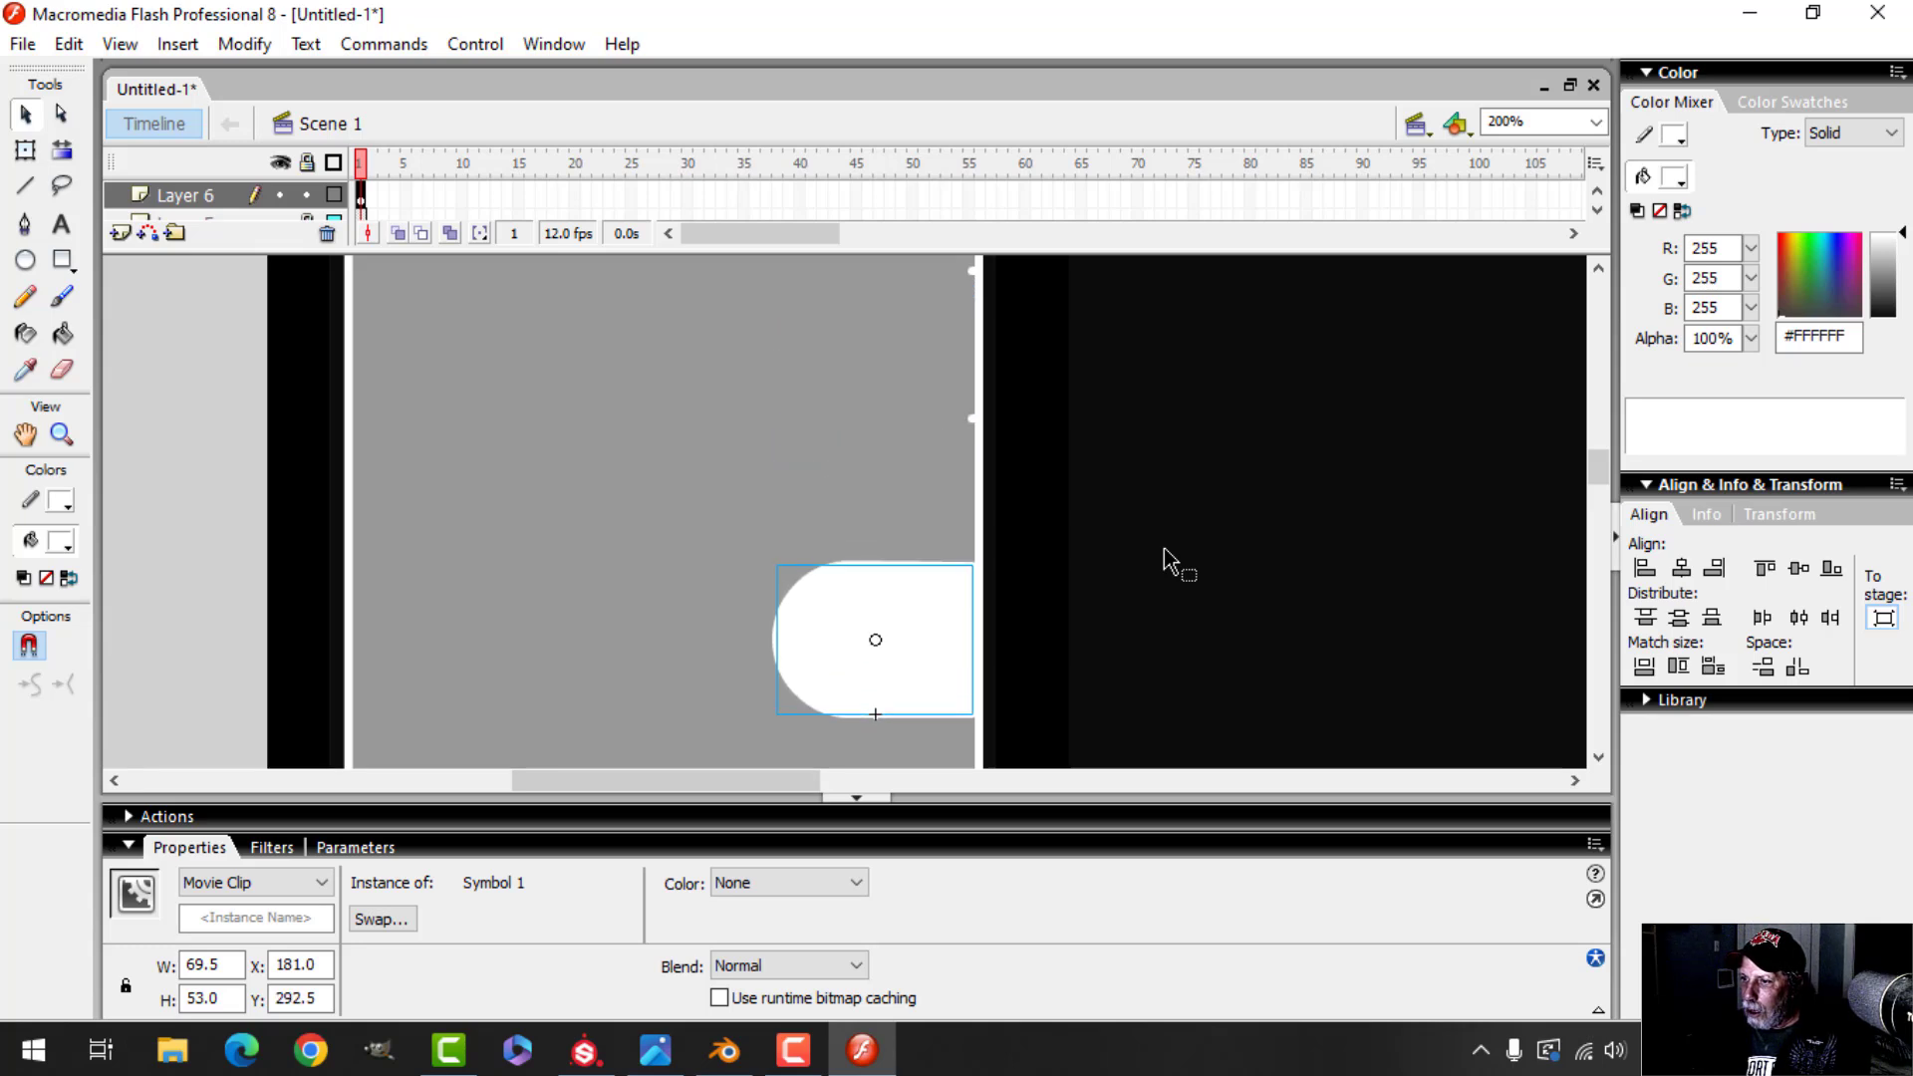
Delete the two leftover white stroke fragments on the panel's right edge above the rounded shape
left_click(957, 434)
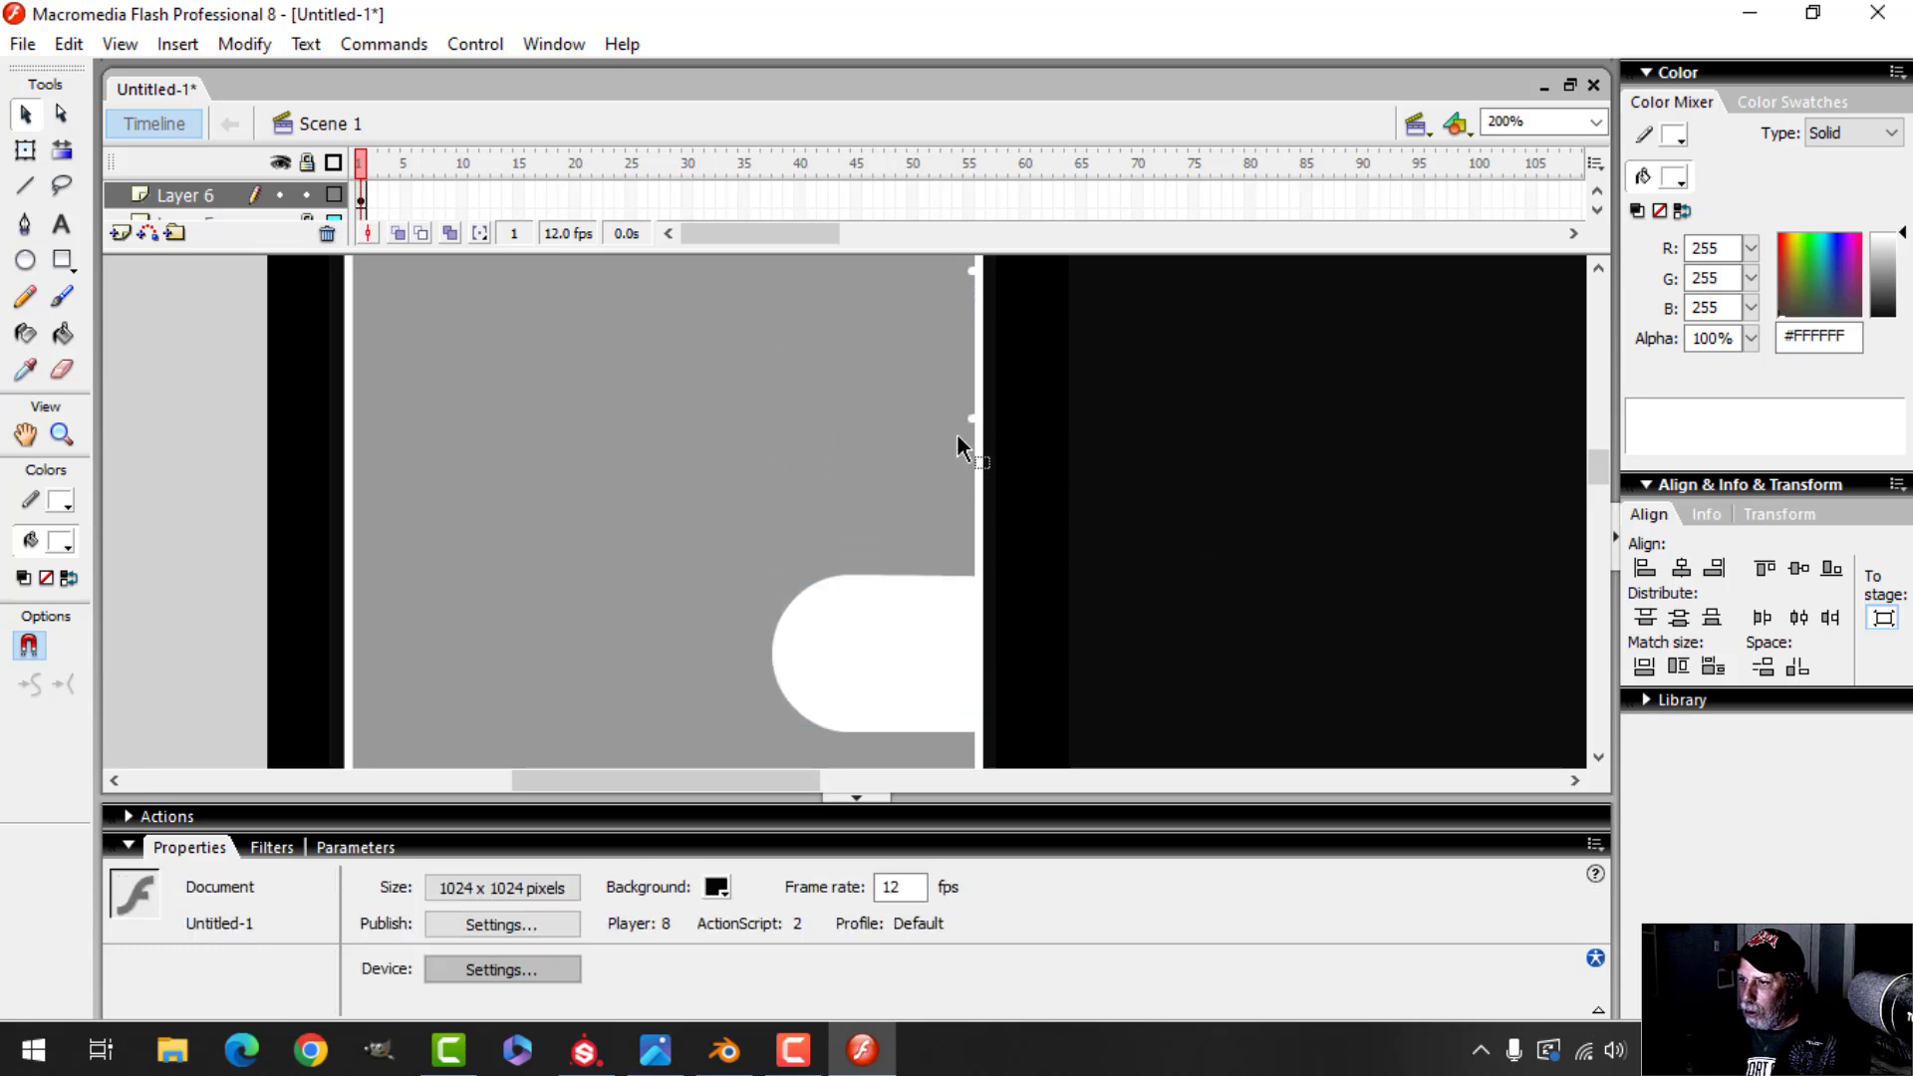
left_click(972, 420)
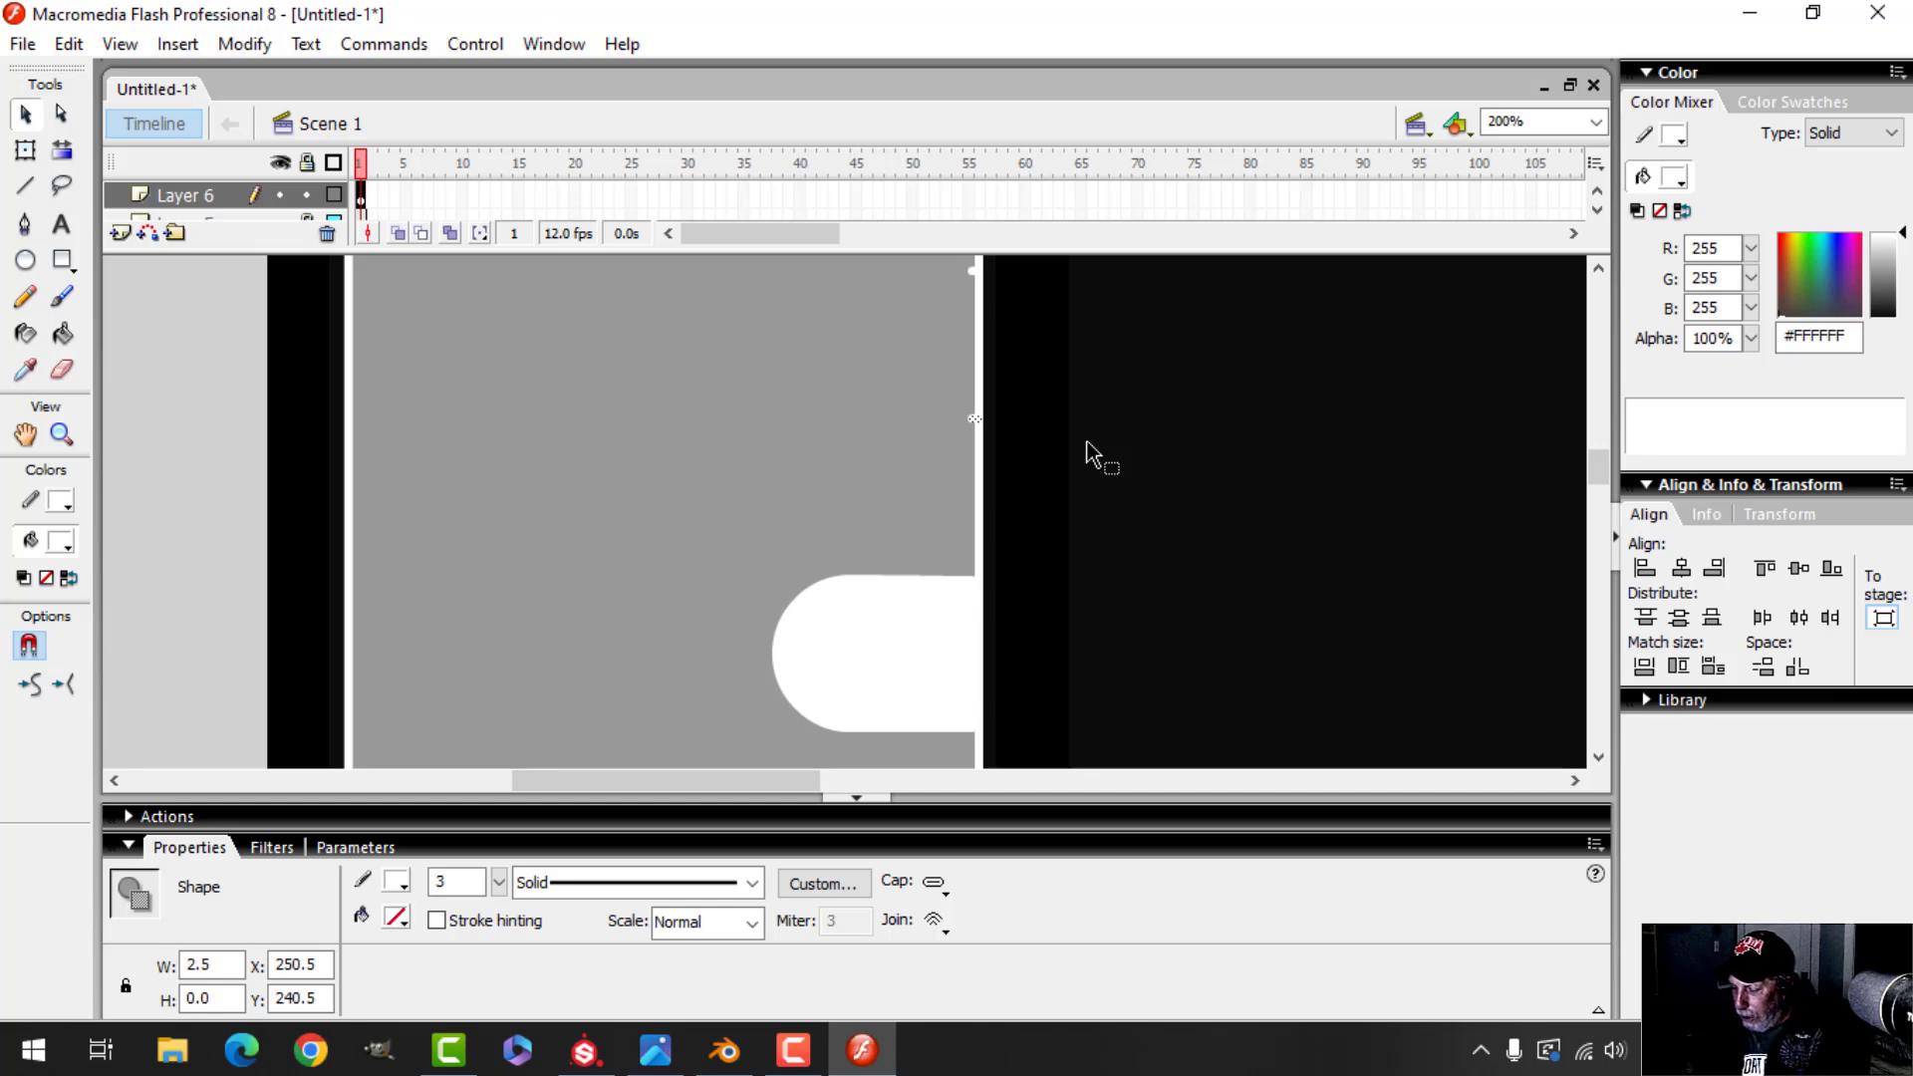
key("Delete")
left_click(971, 270)
key("Delete")
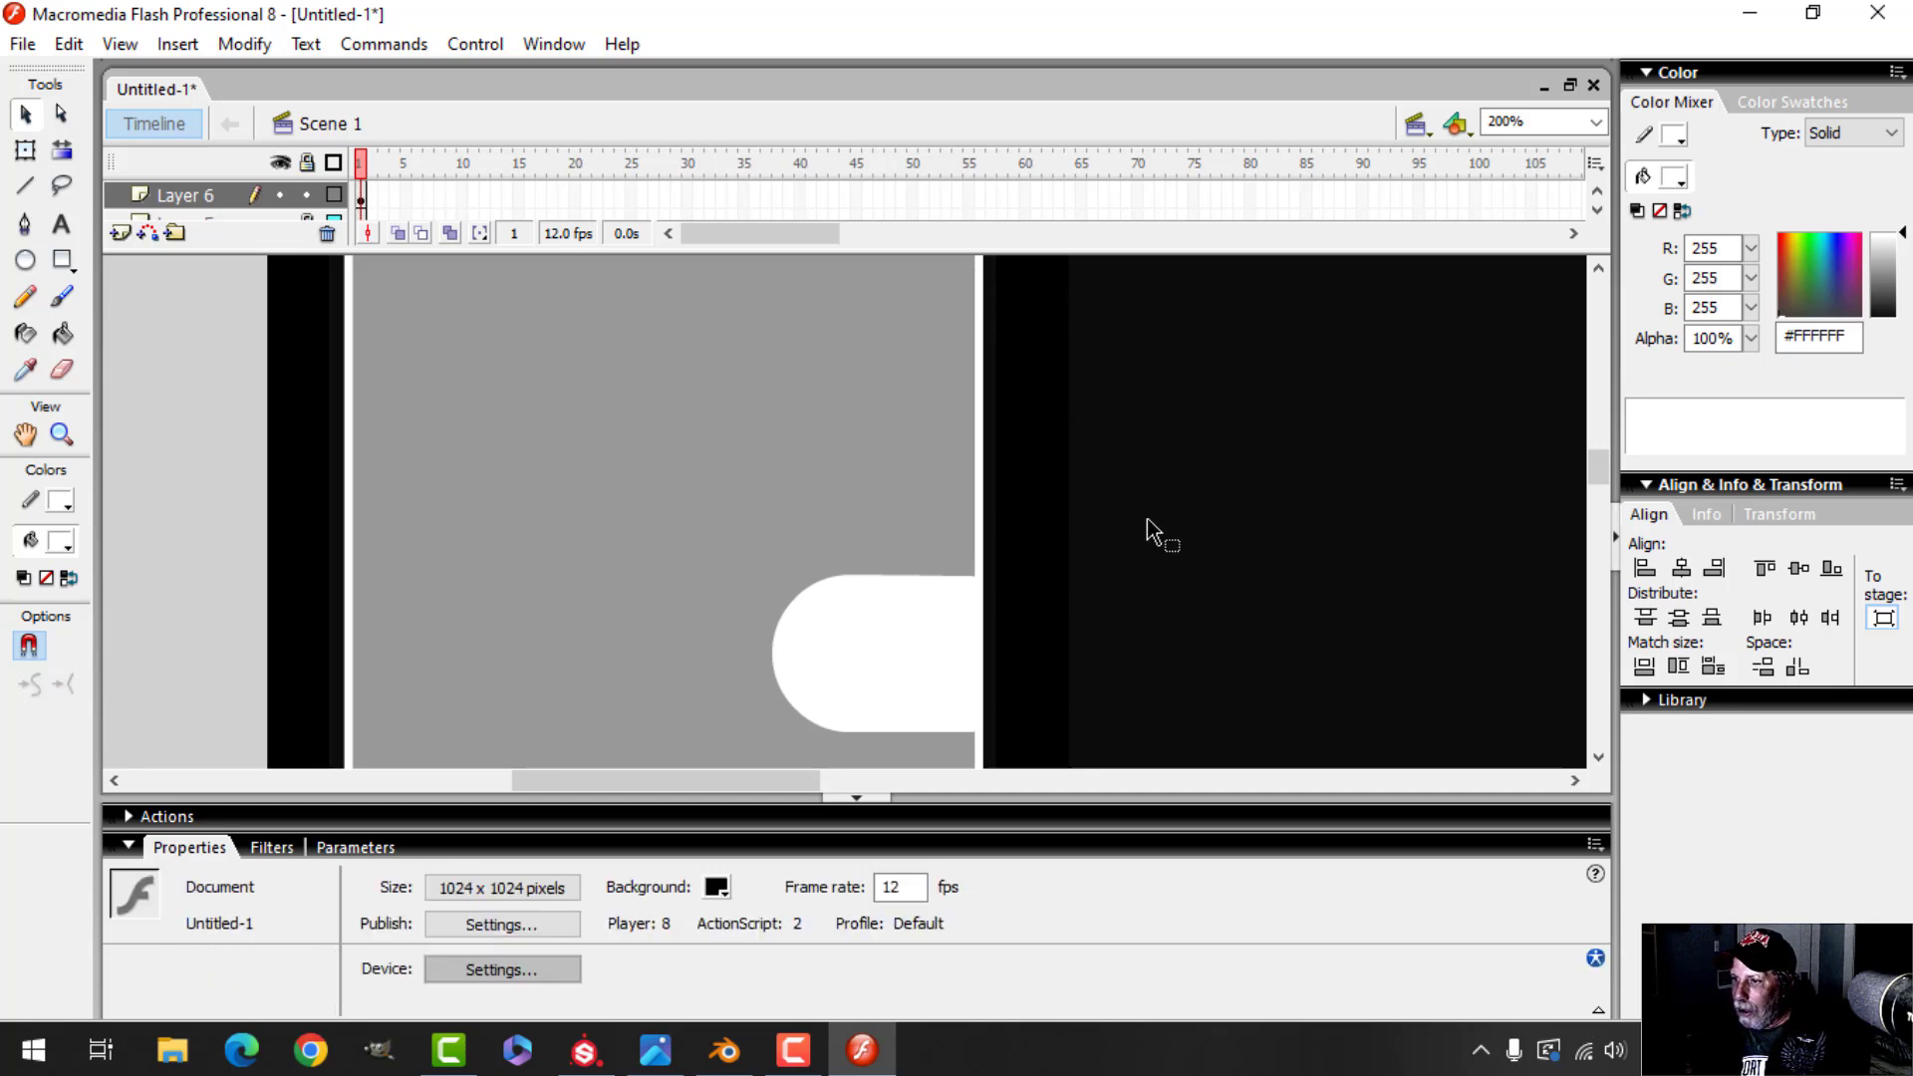
Lock Layer 6 and add a new layer above it
scroll(1145, 528, "down", 3)
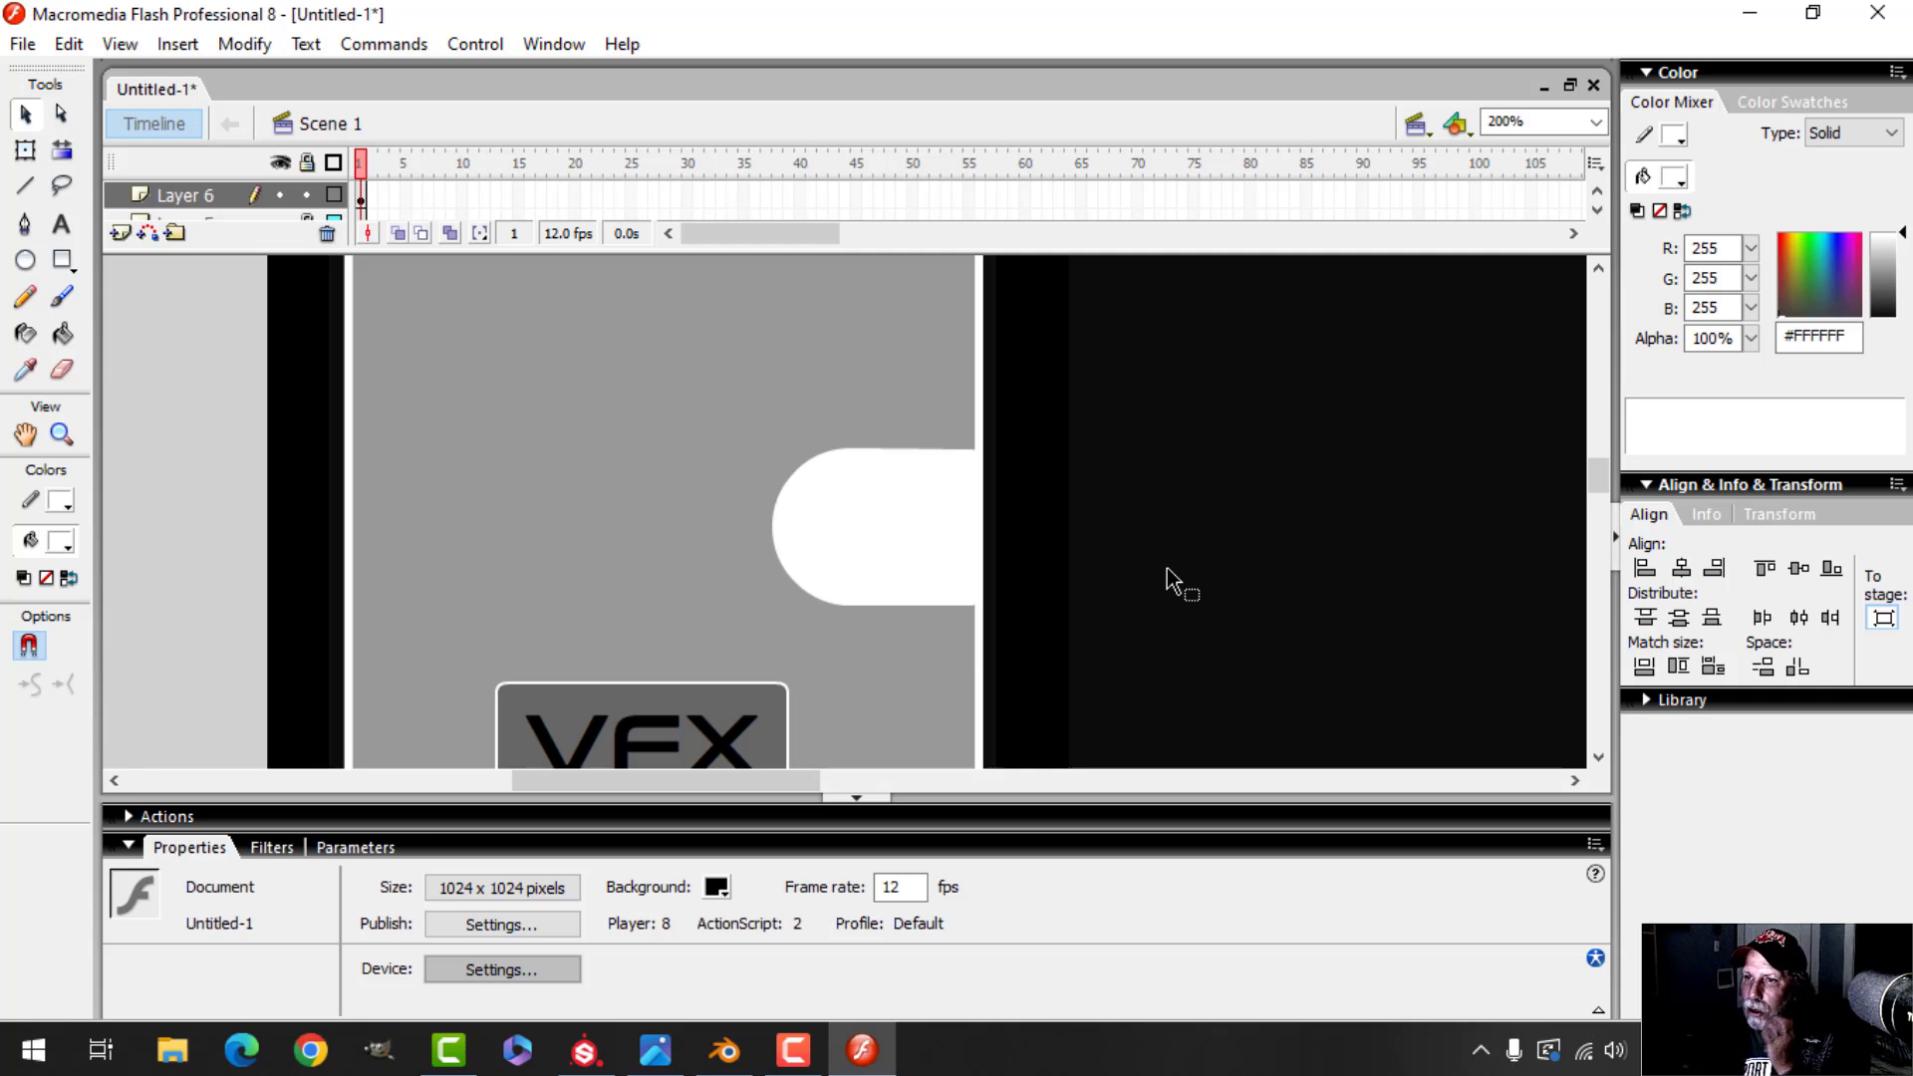
left_click(307, 196)
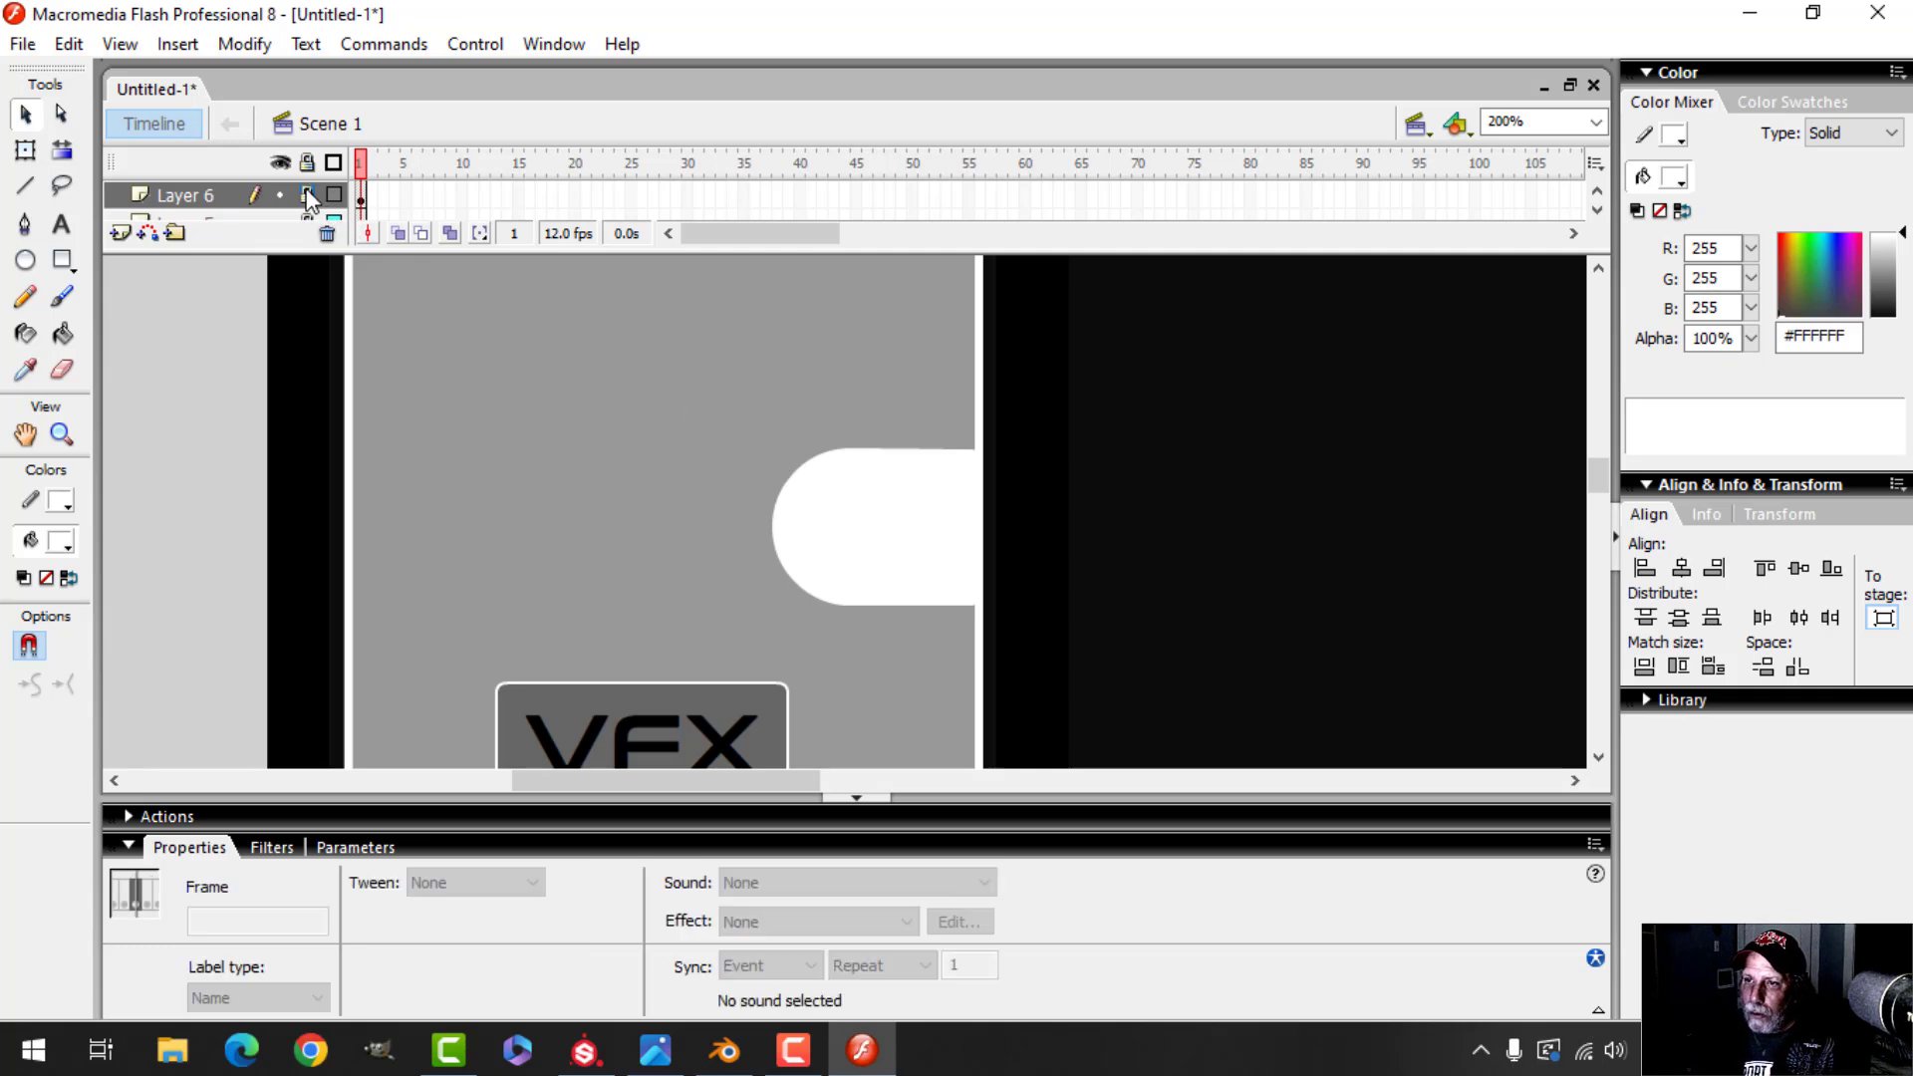
left_click(130, 233)
Draw a circle about 41 px wide inside the rounded white shape, with a #CCCCCC stroke and black #000000 fill
left_click(25, 260)
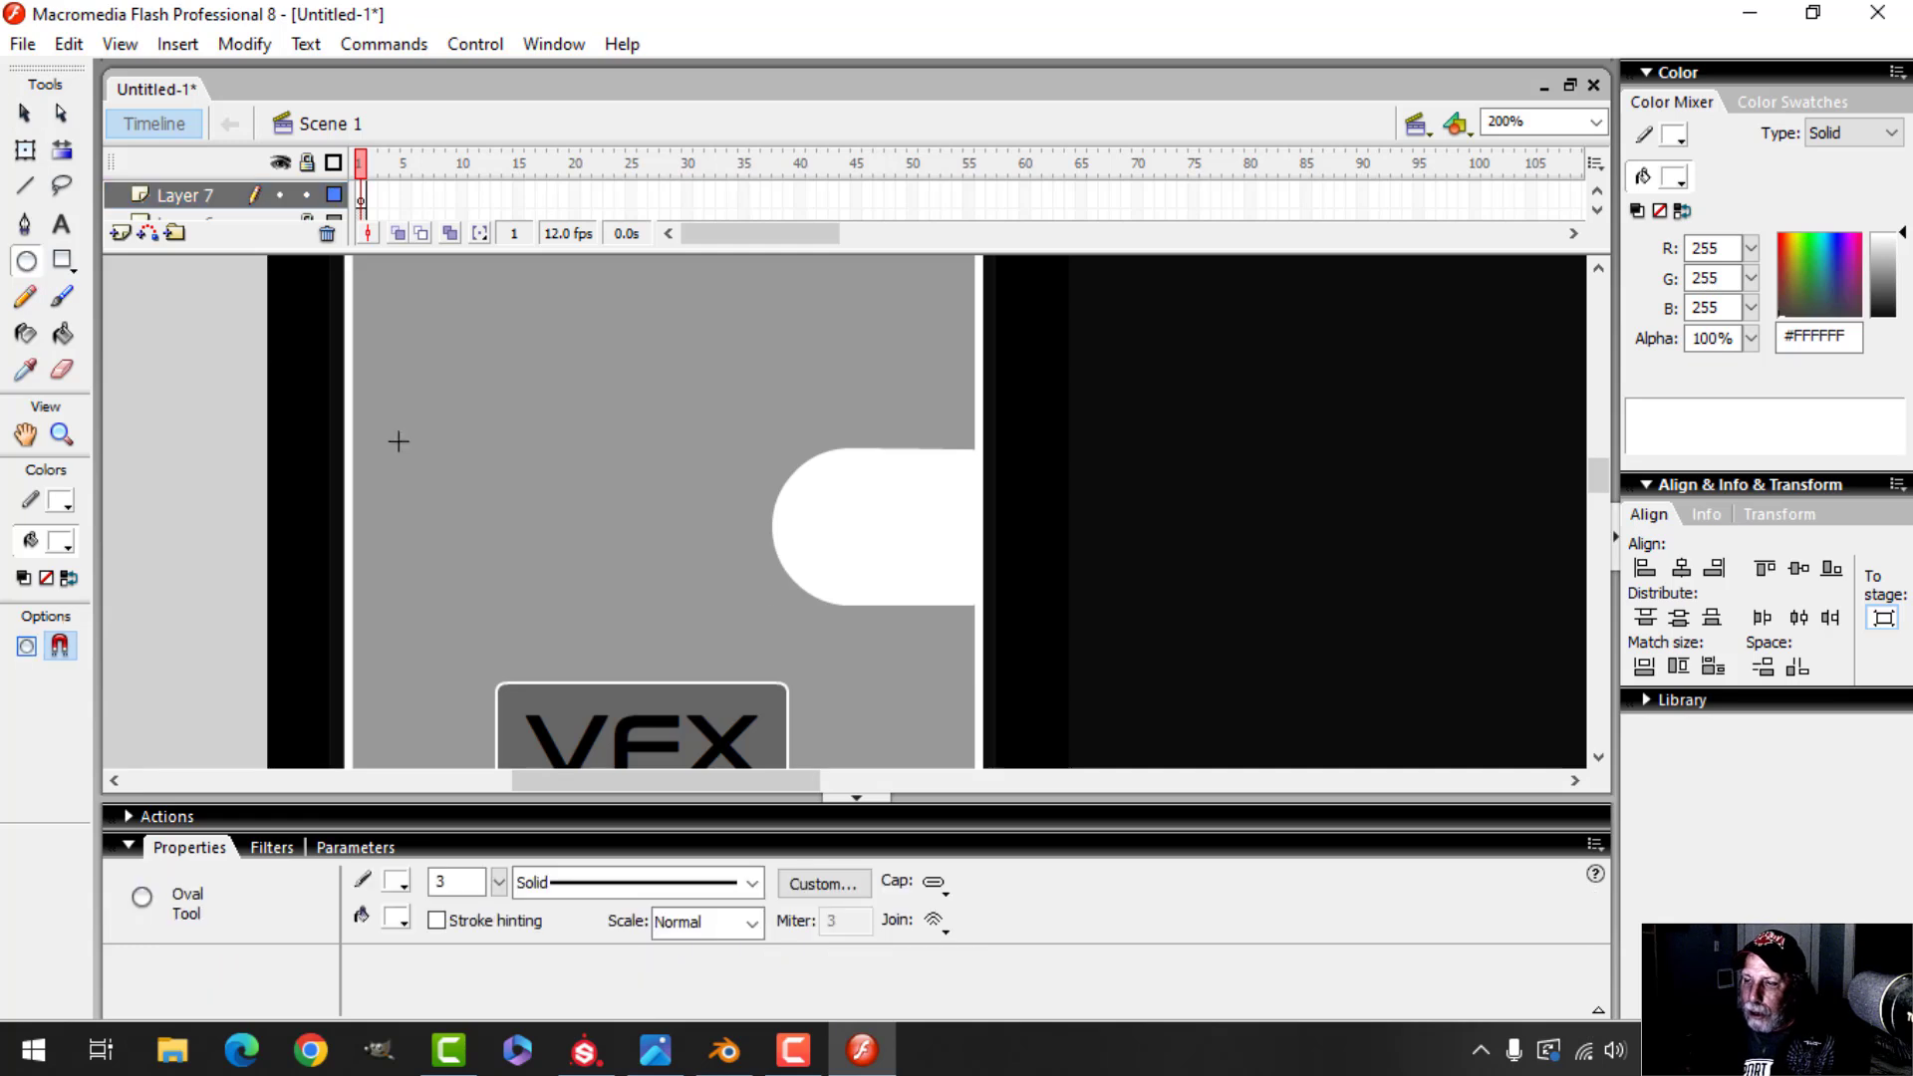
left_click(62, 540)
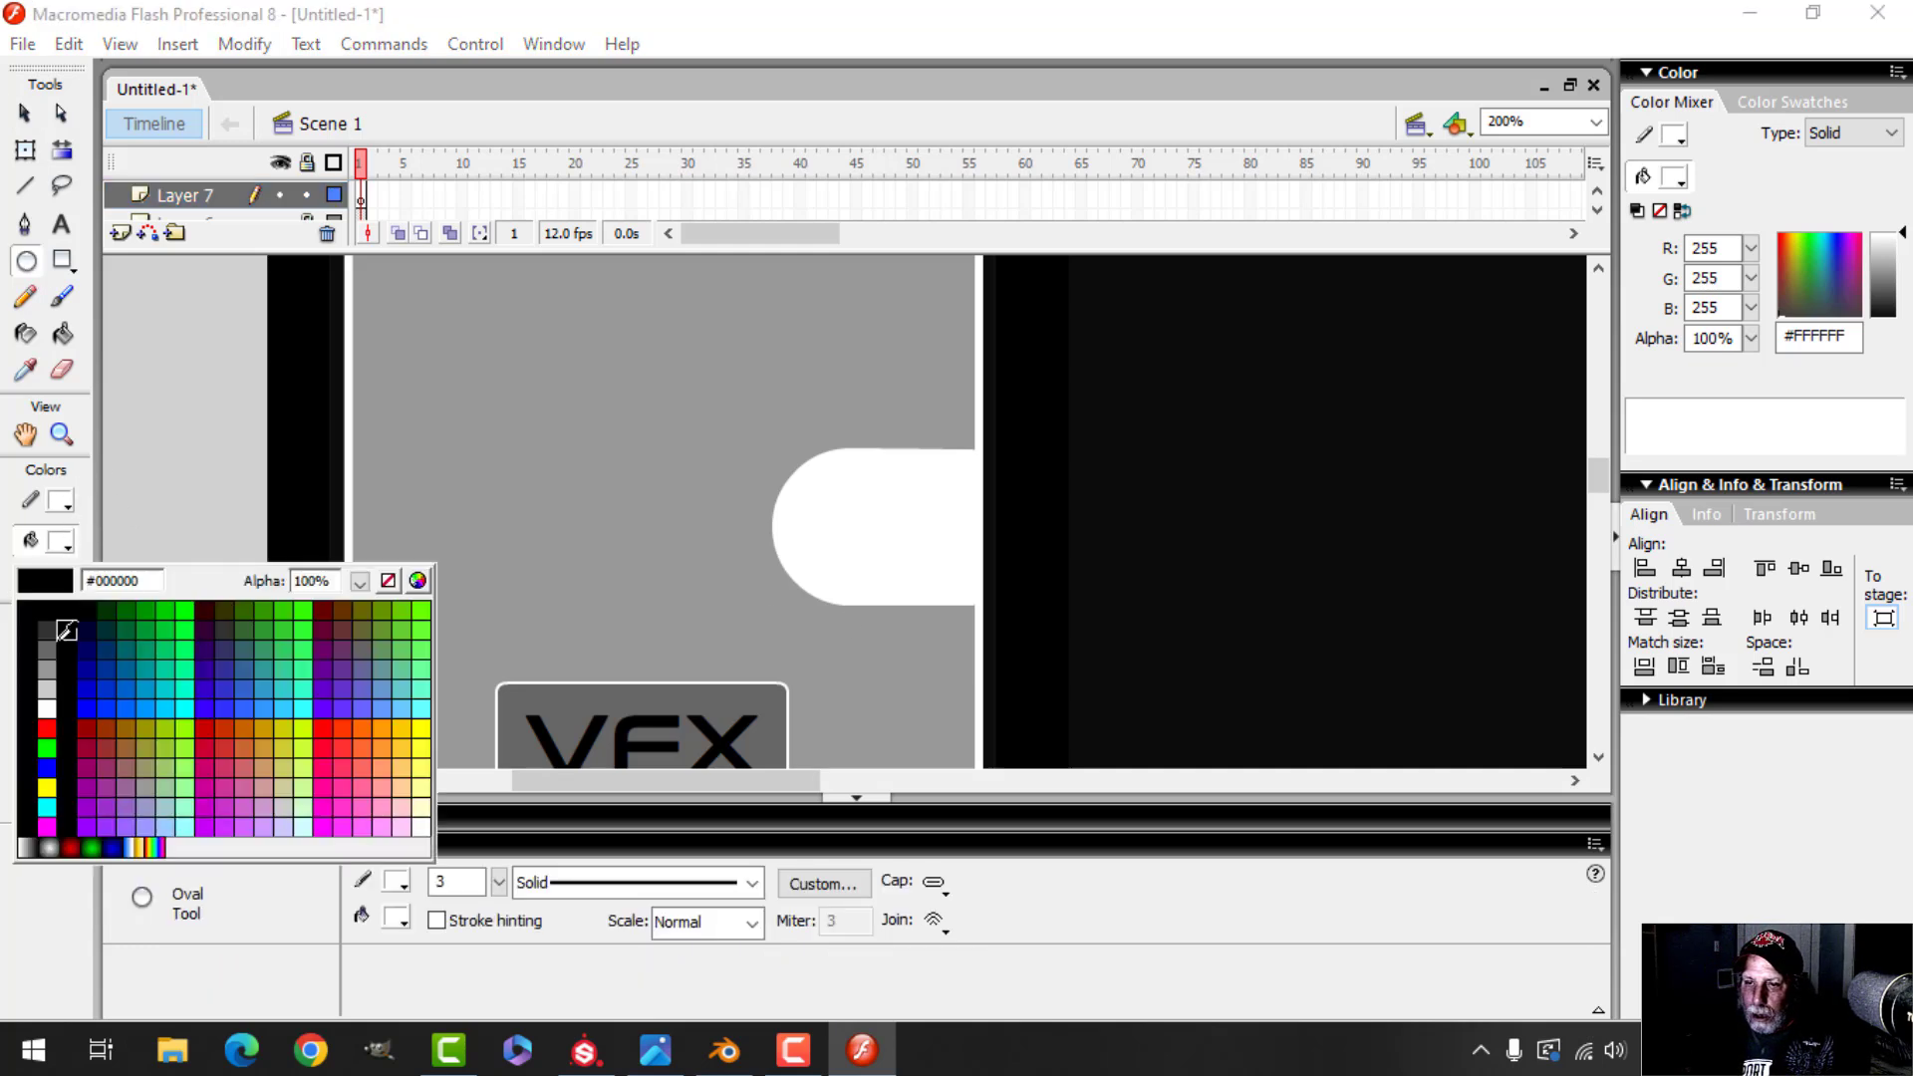
left_click(68, 502)
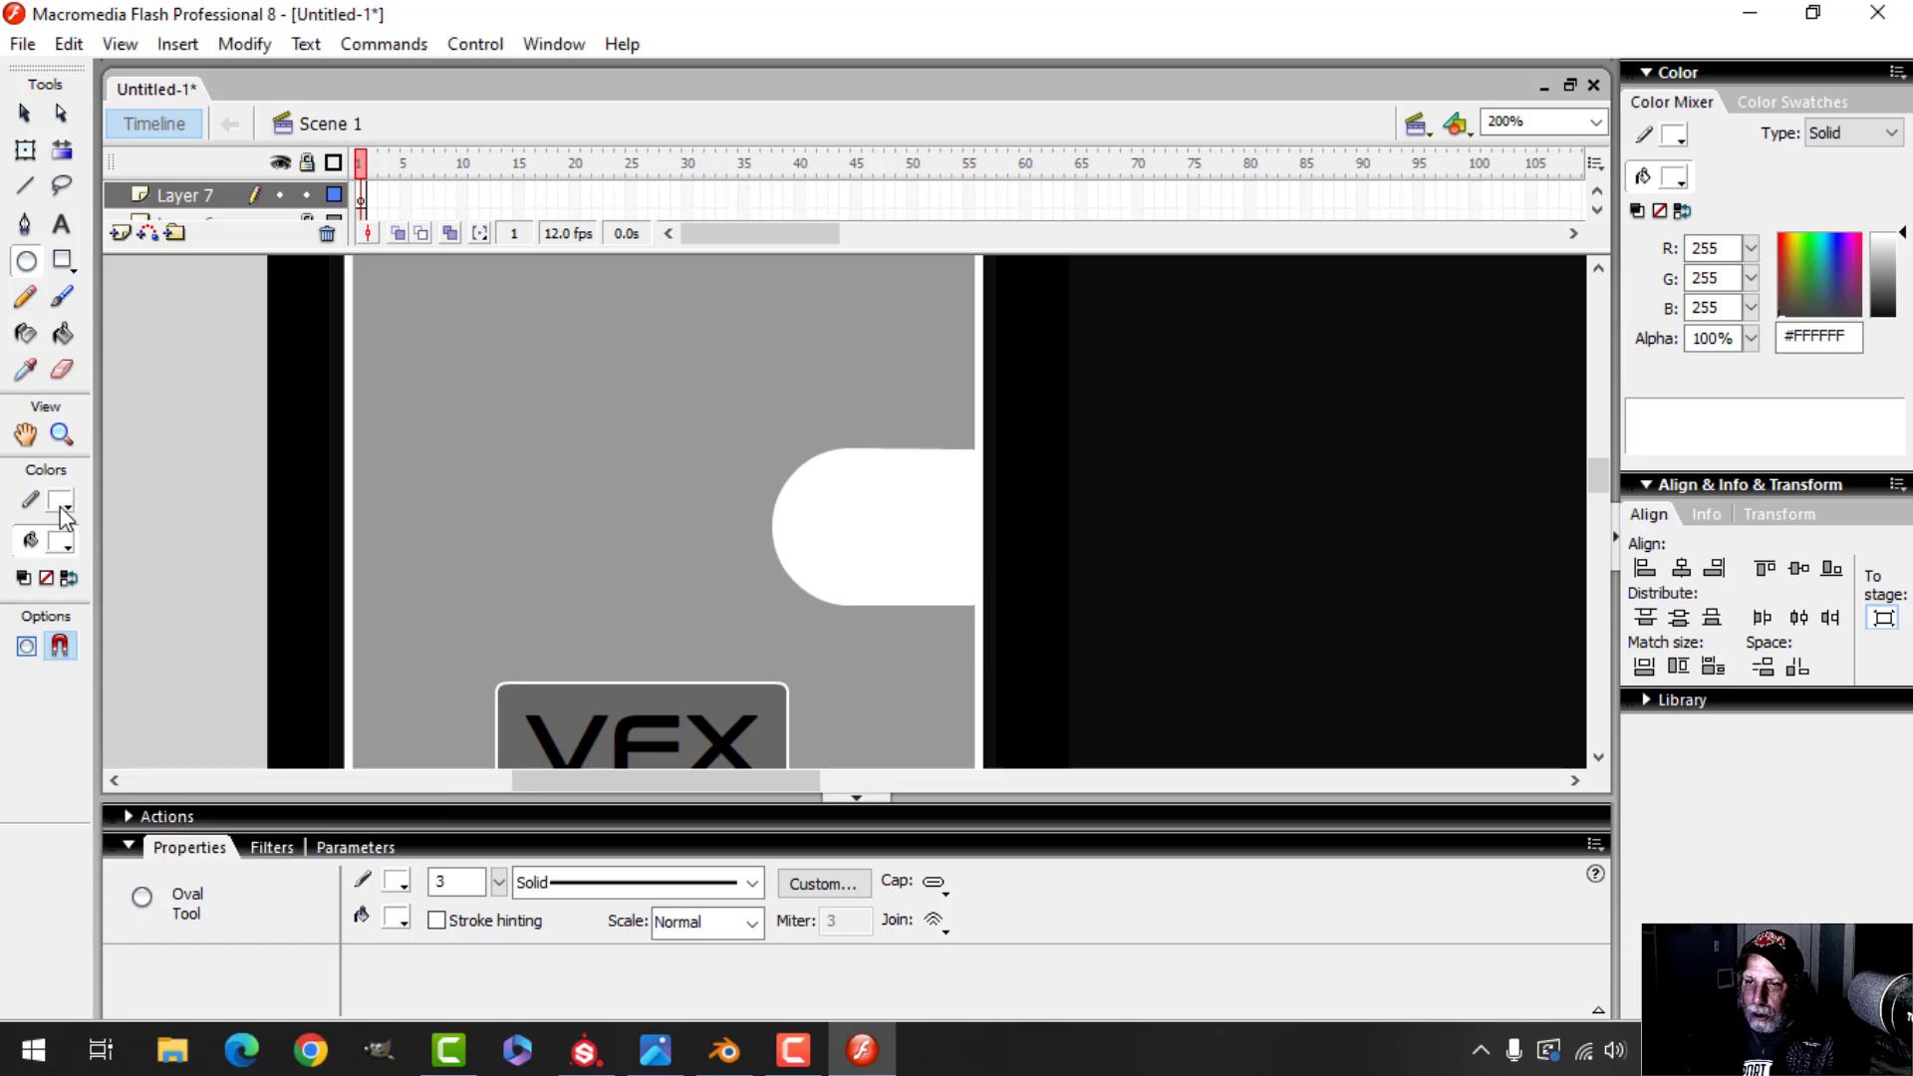
left_click(60, 504)
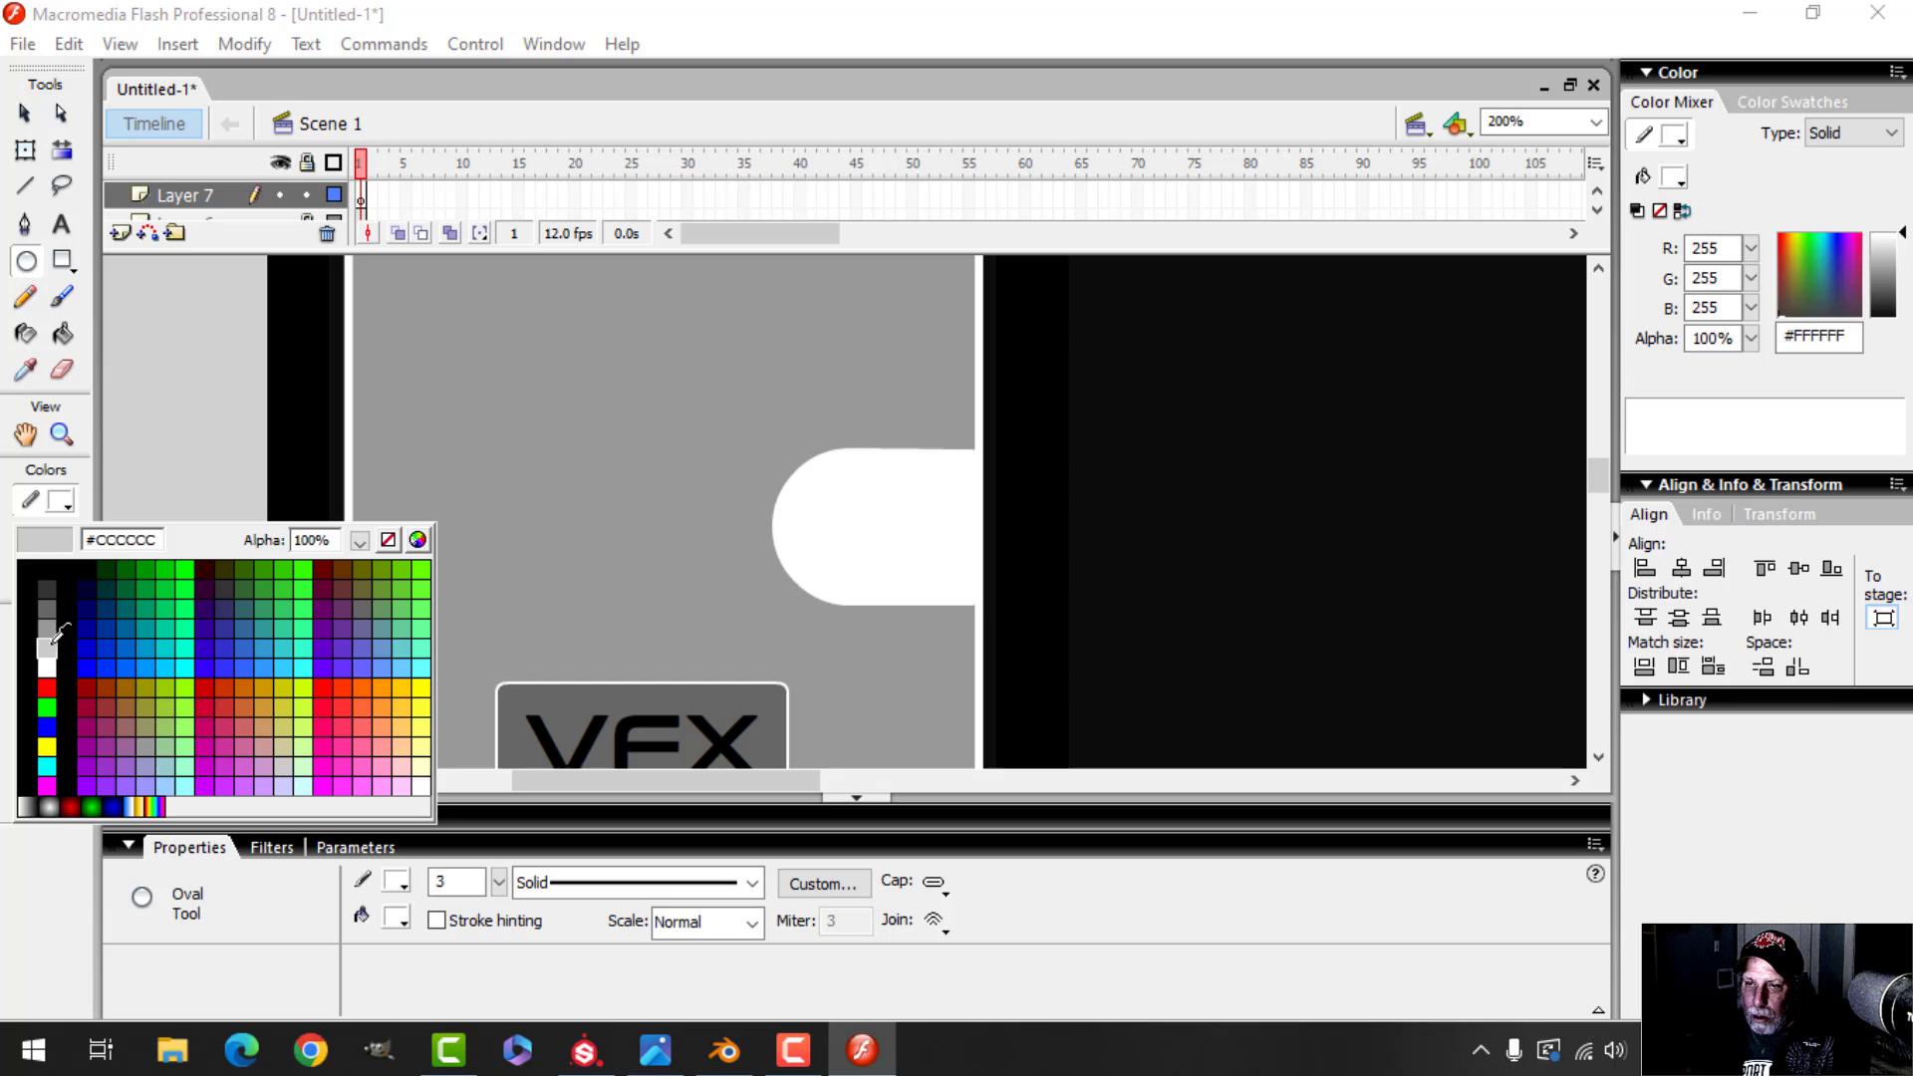
left_click(48, 647)
left_click(62, 543)
left_click(20, 596)
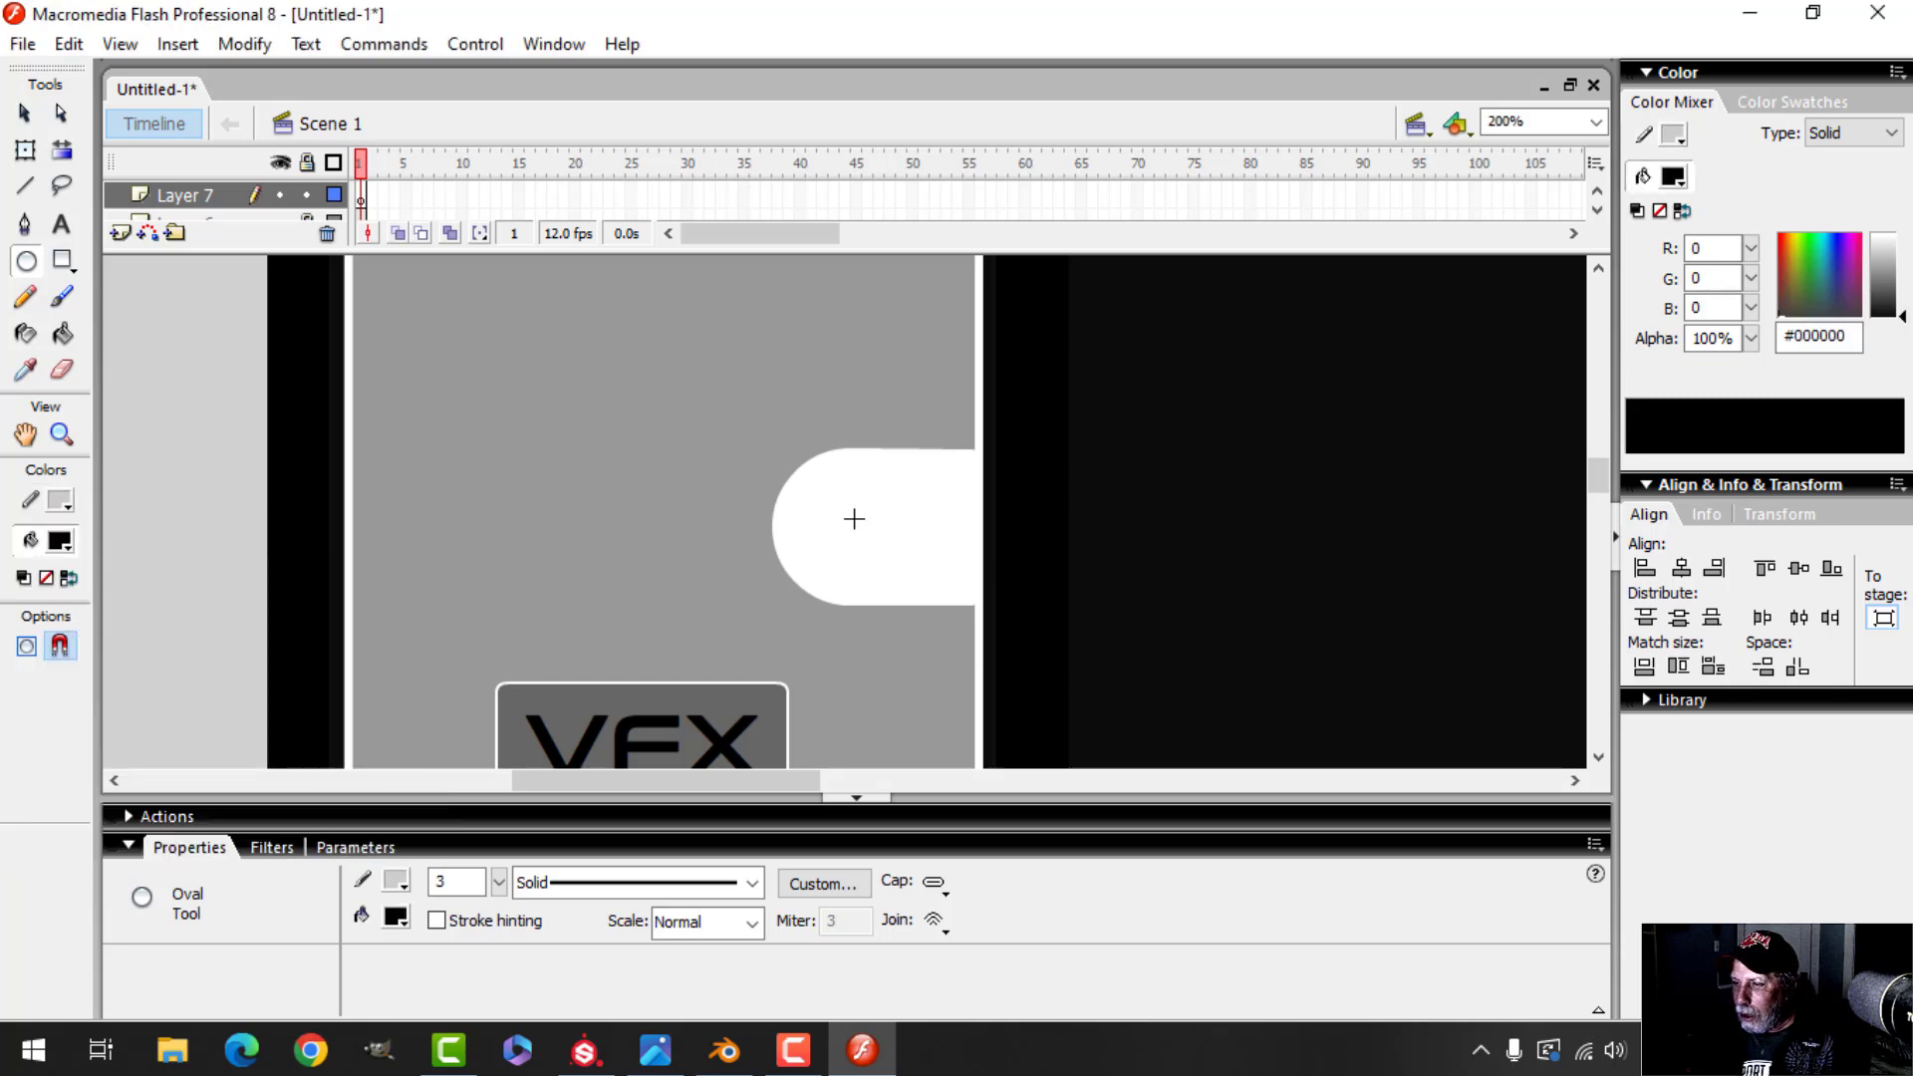
left_click_drag(854, 518, 917, 581, "alt")
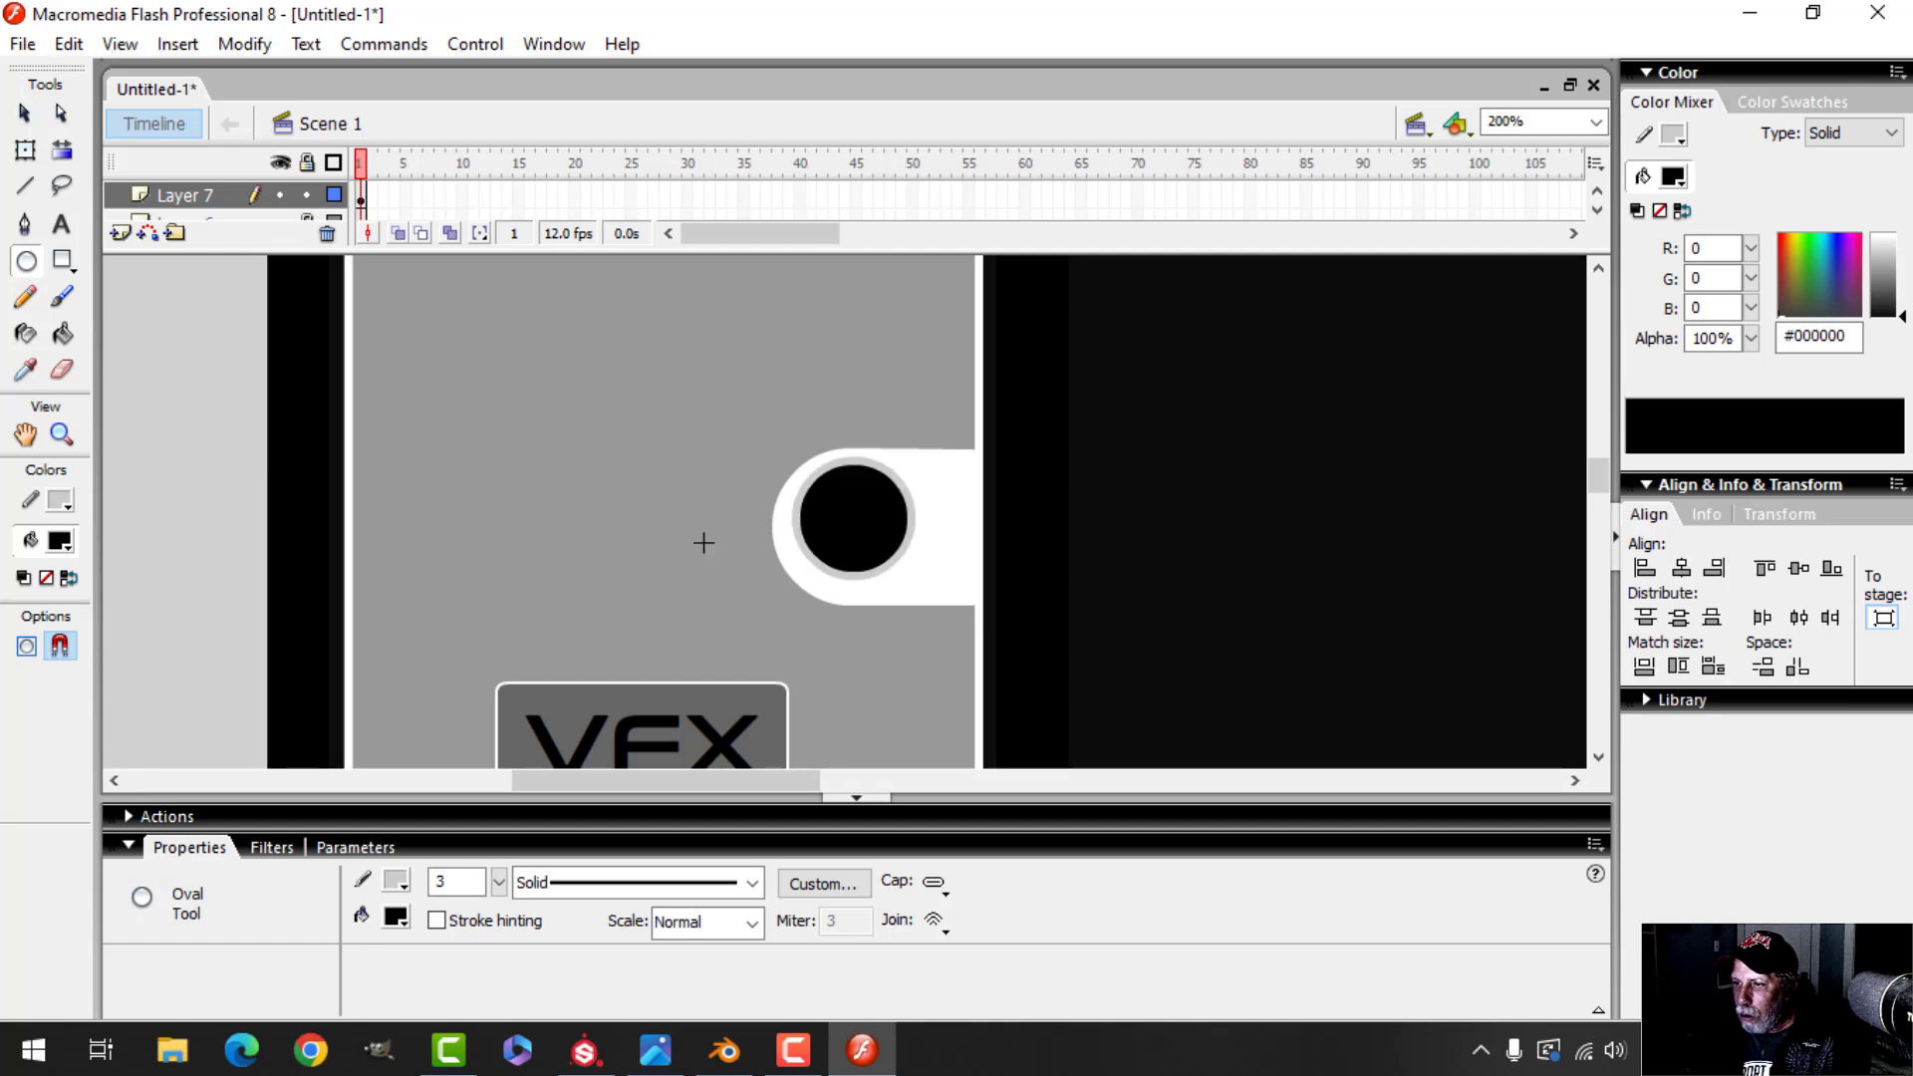
Nudge the circle about 3 px down and 2.5 px right to centre it in the rounded end of the white shape
key("v")
left_click(863, 517)
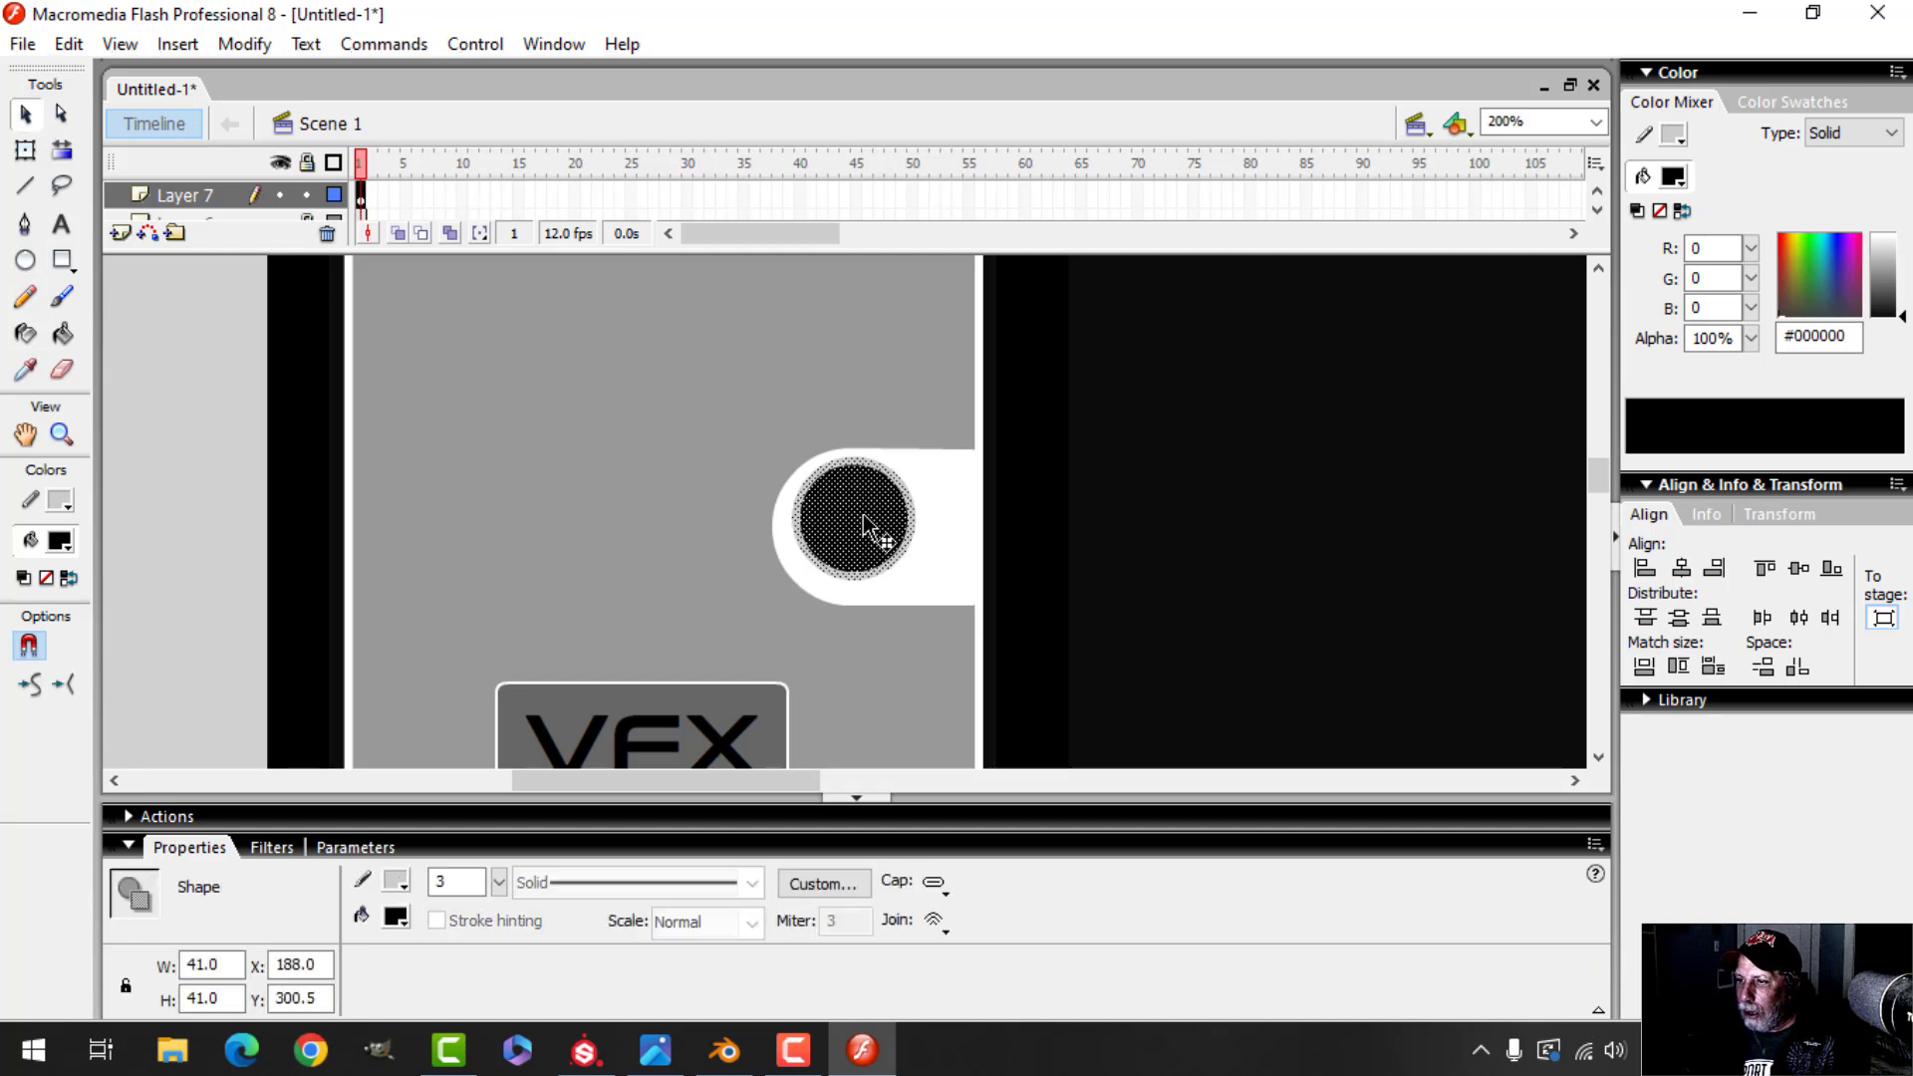
key("Down")
key("Down")
key("Down")
key("Down")
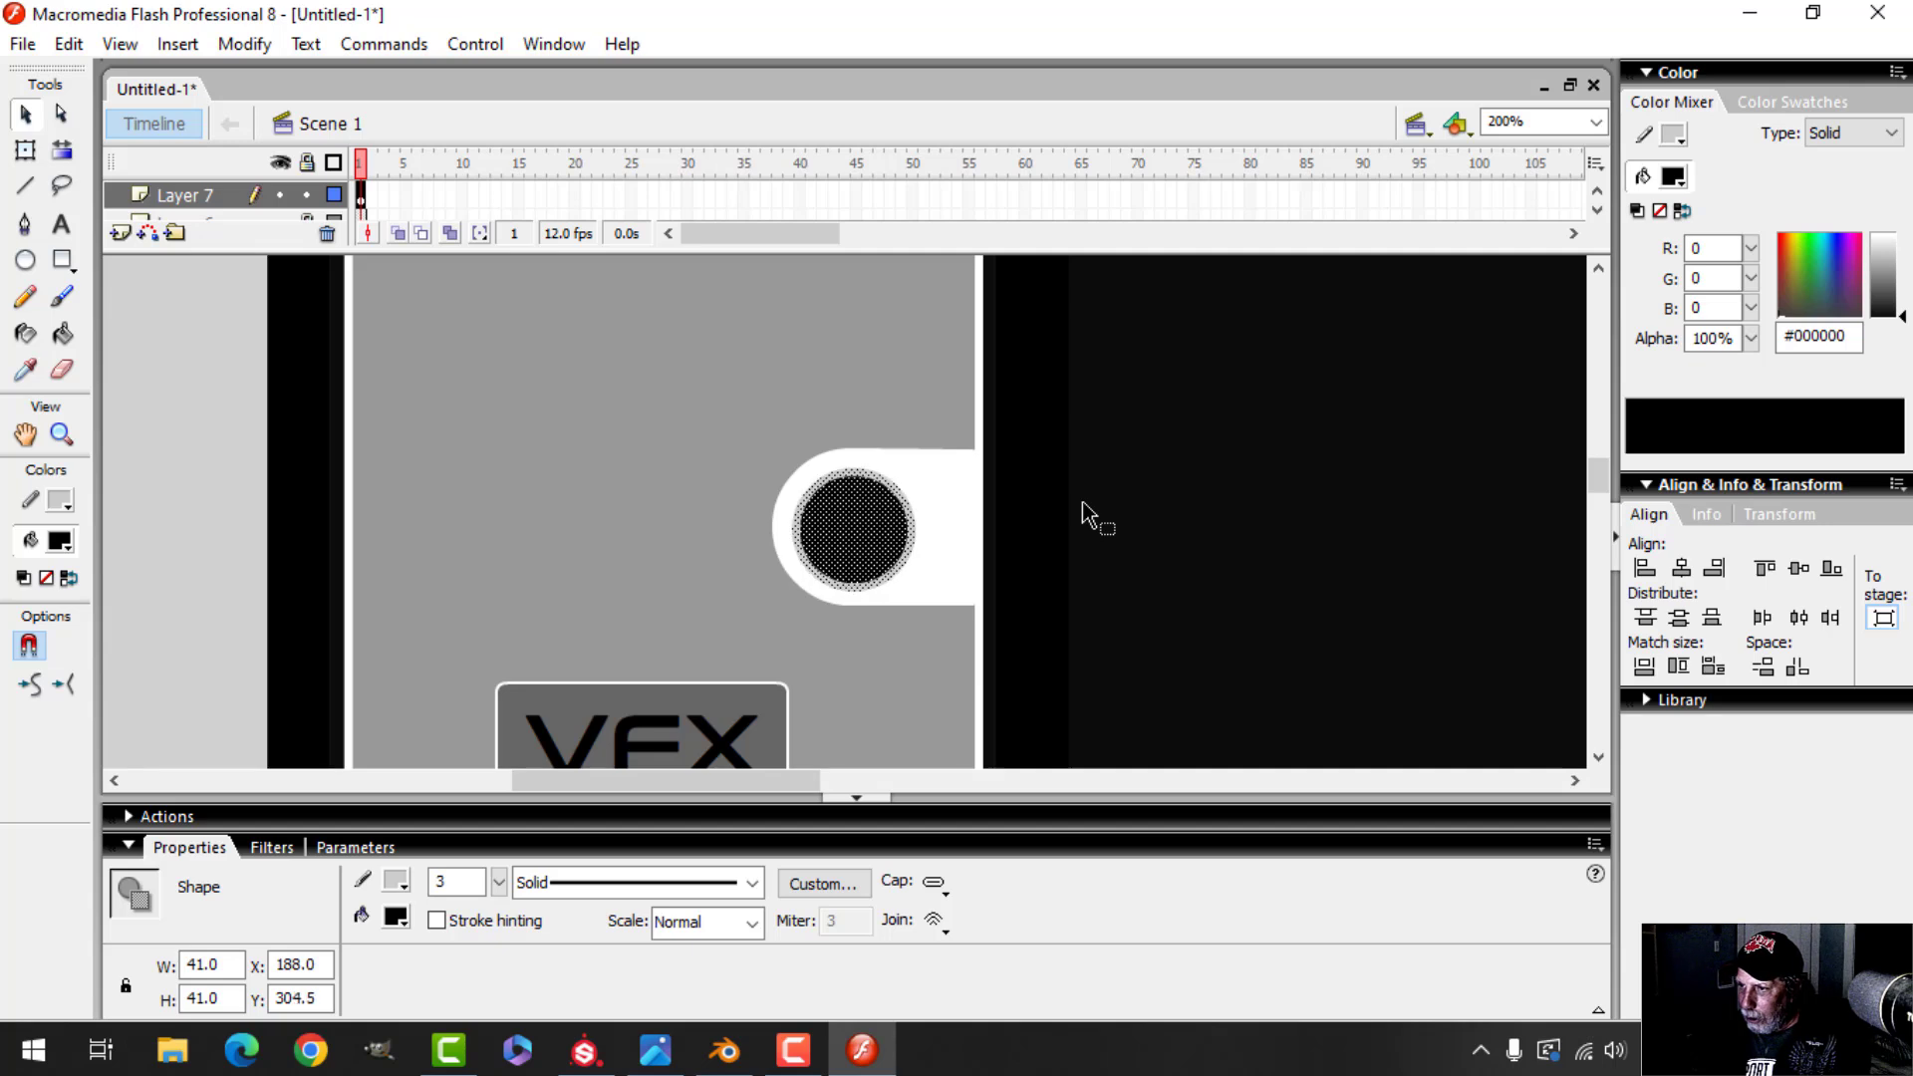
key("Up")
key("Right")
key("Right")
key("Right")
key("Right")
key("Up")
key("Right")
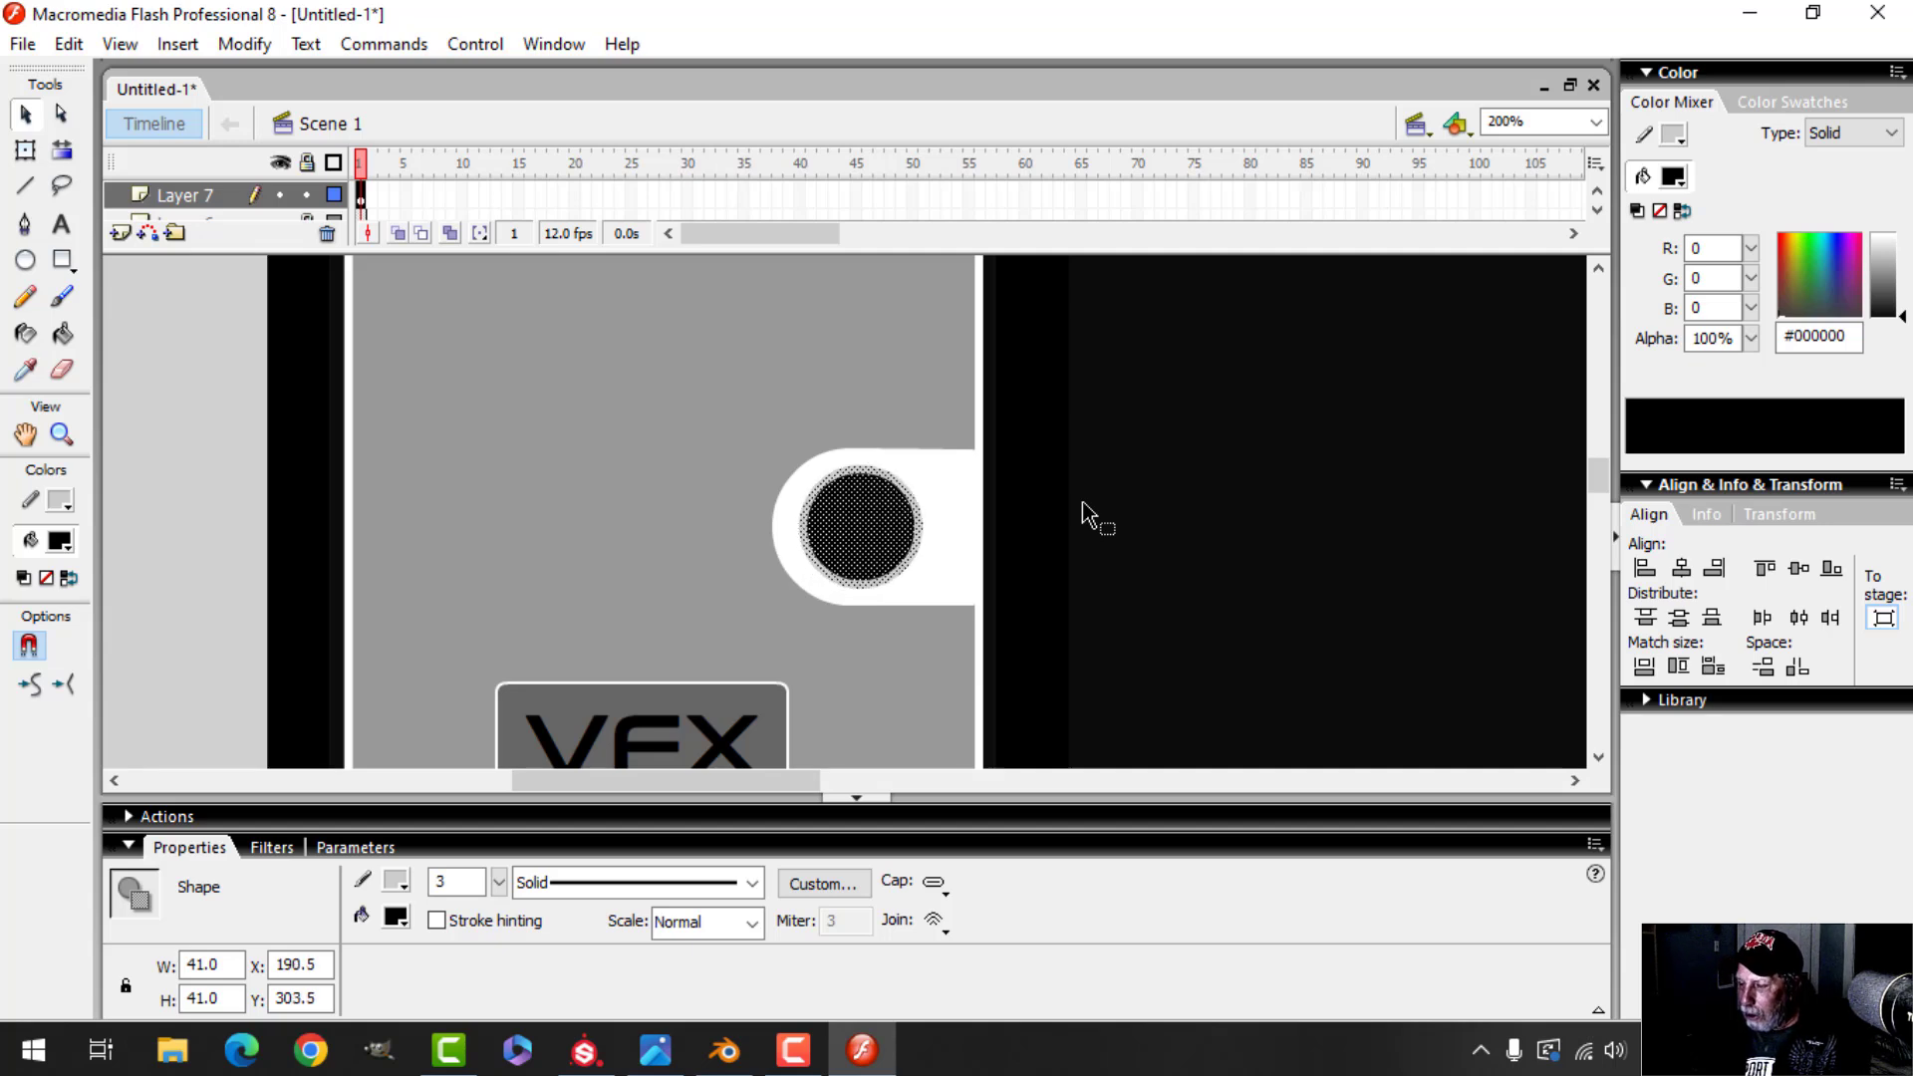
left_click(1084, 502)
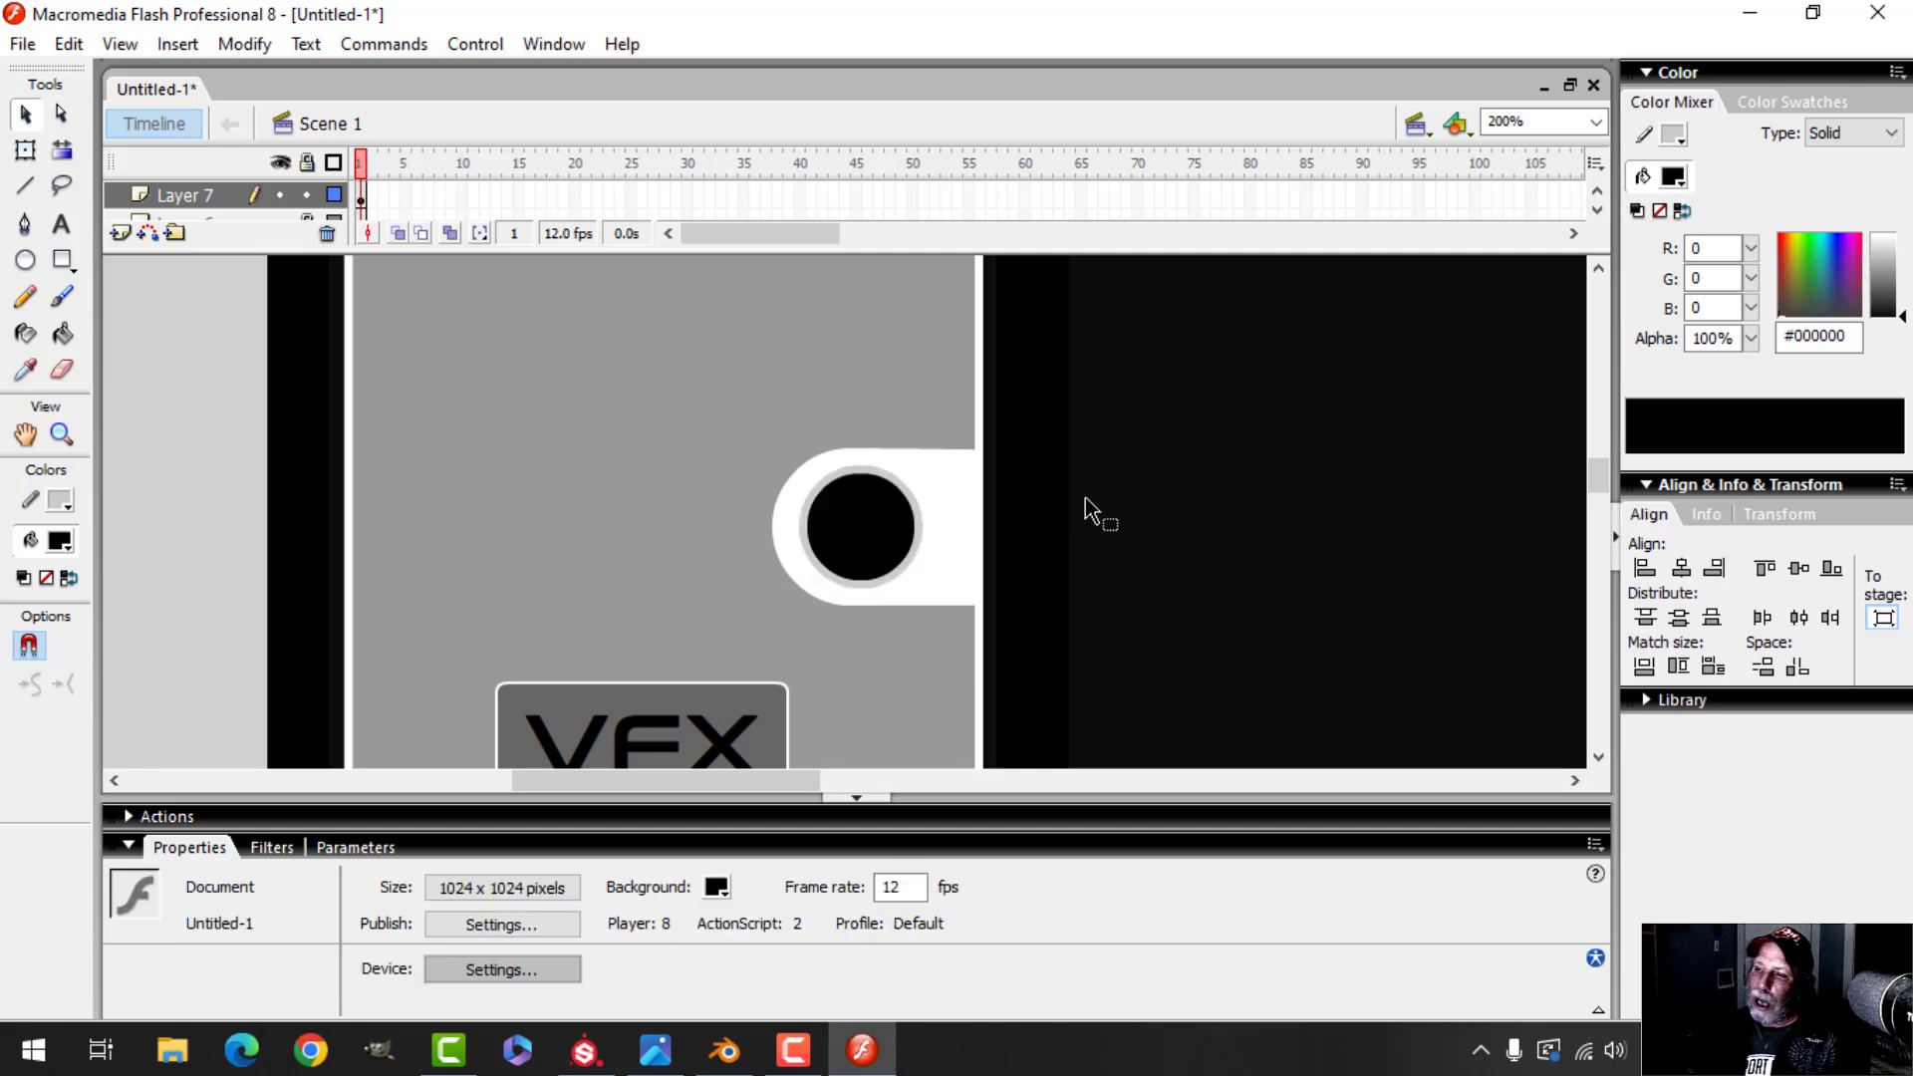
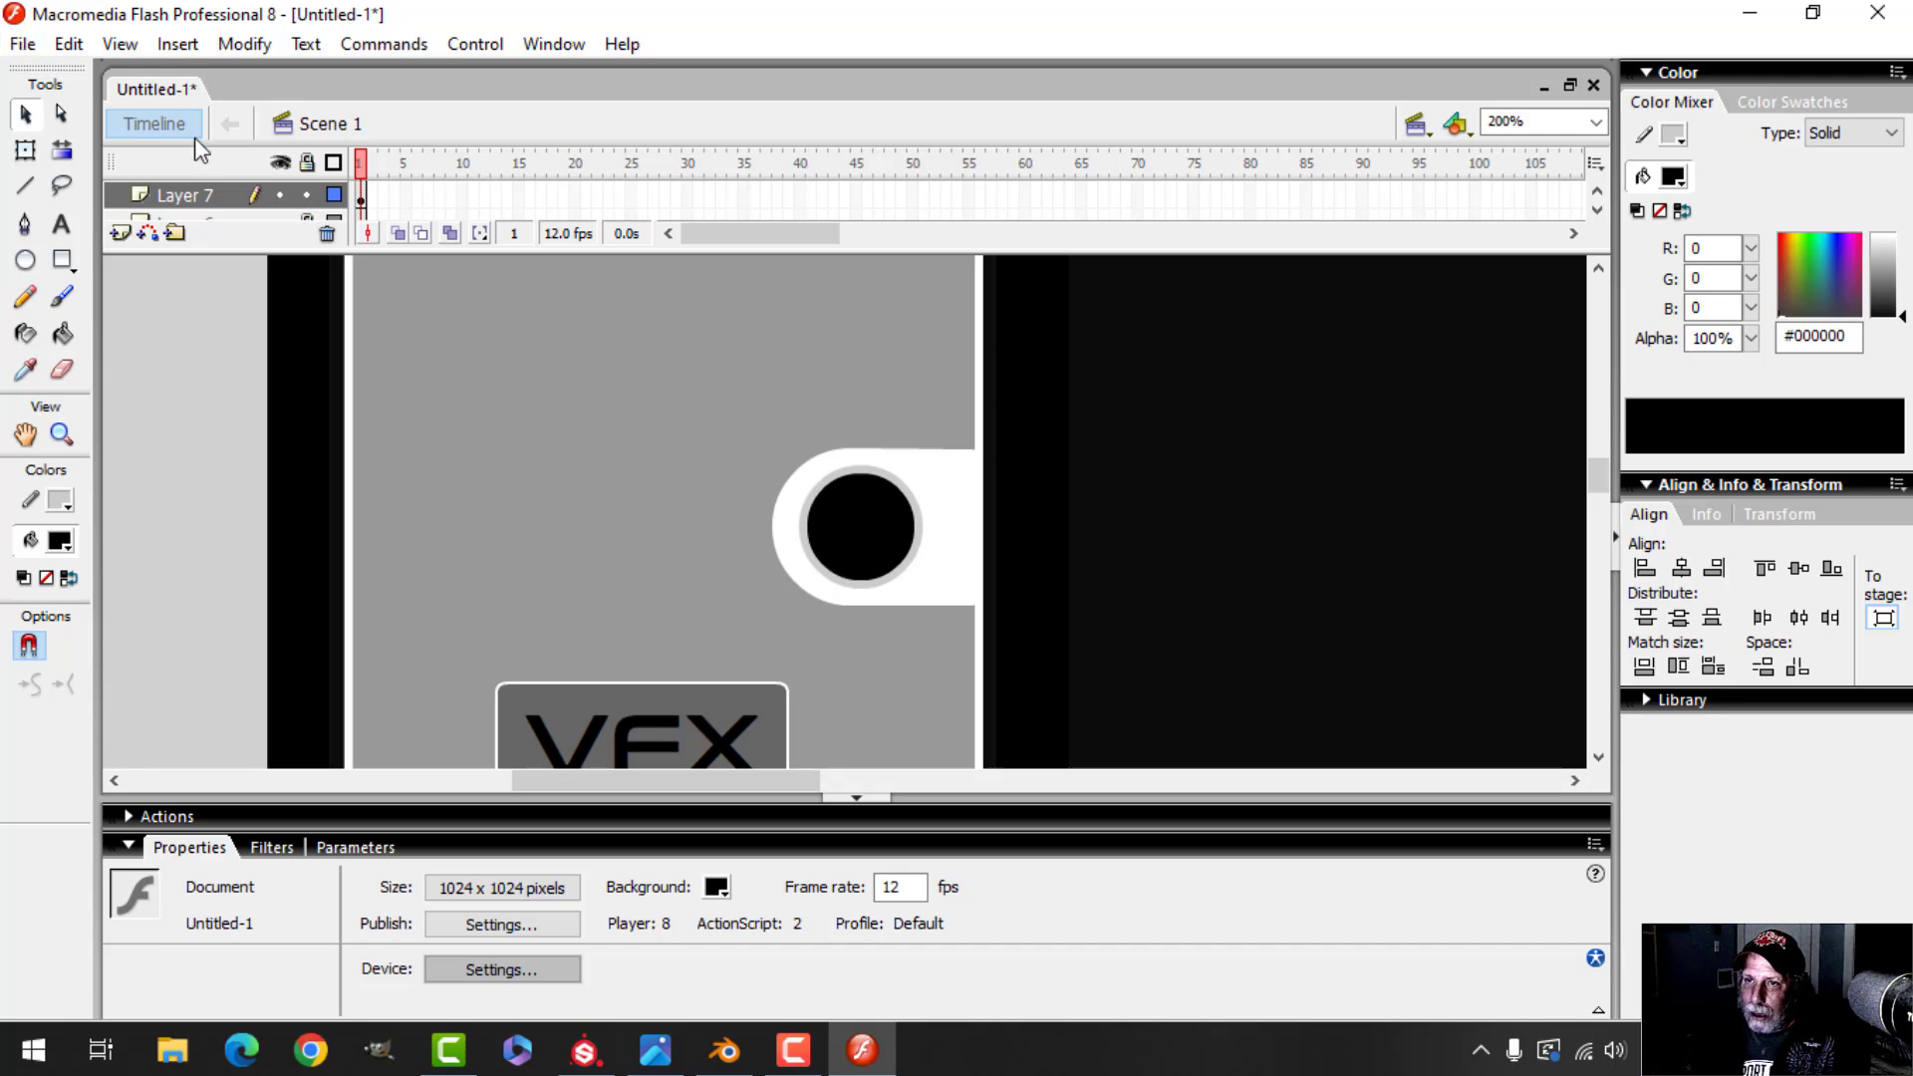
Export the artwork as a JPEG image over the existing AlphaComputer.jpg in EXPORT CUSTOM ALPHAS
left_click(22, 44)
mouse_move(140, 501)
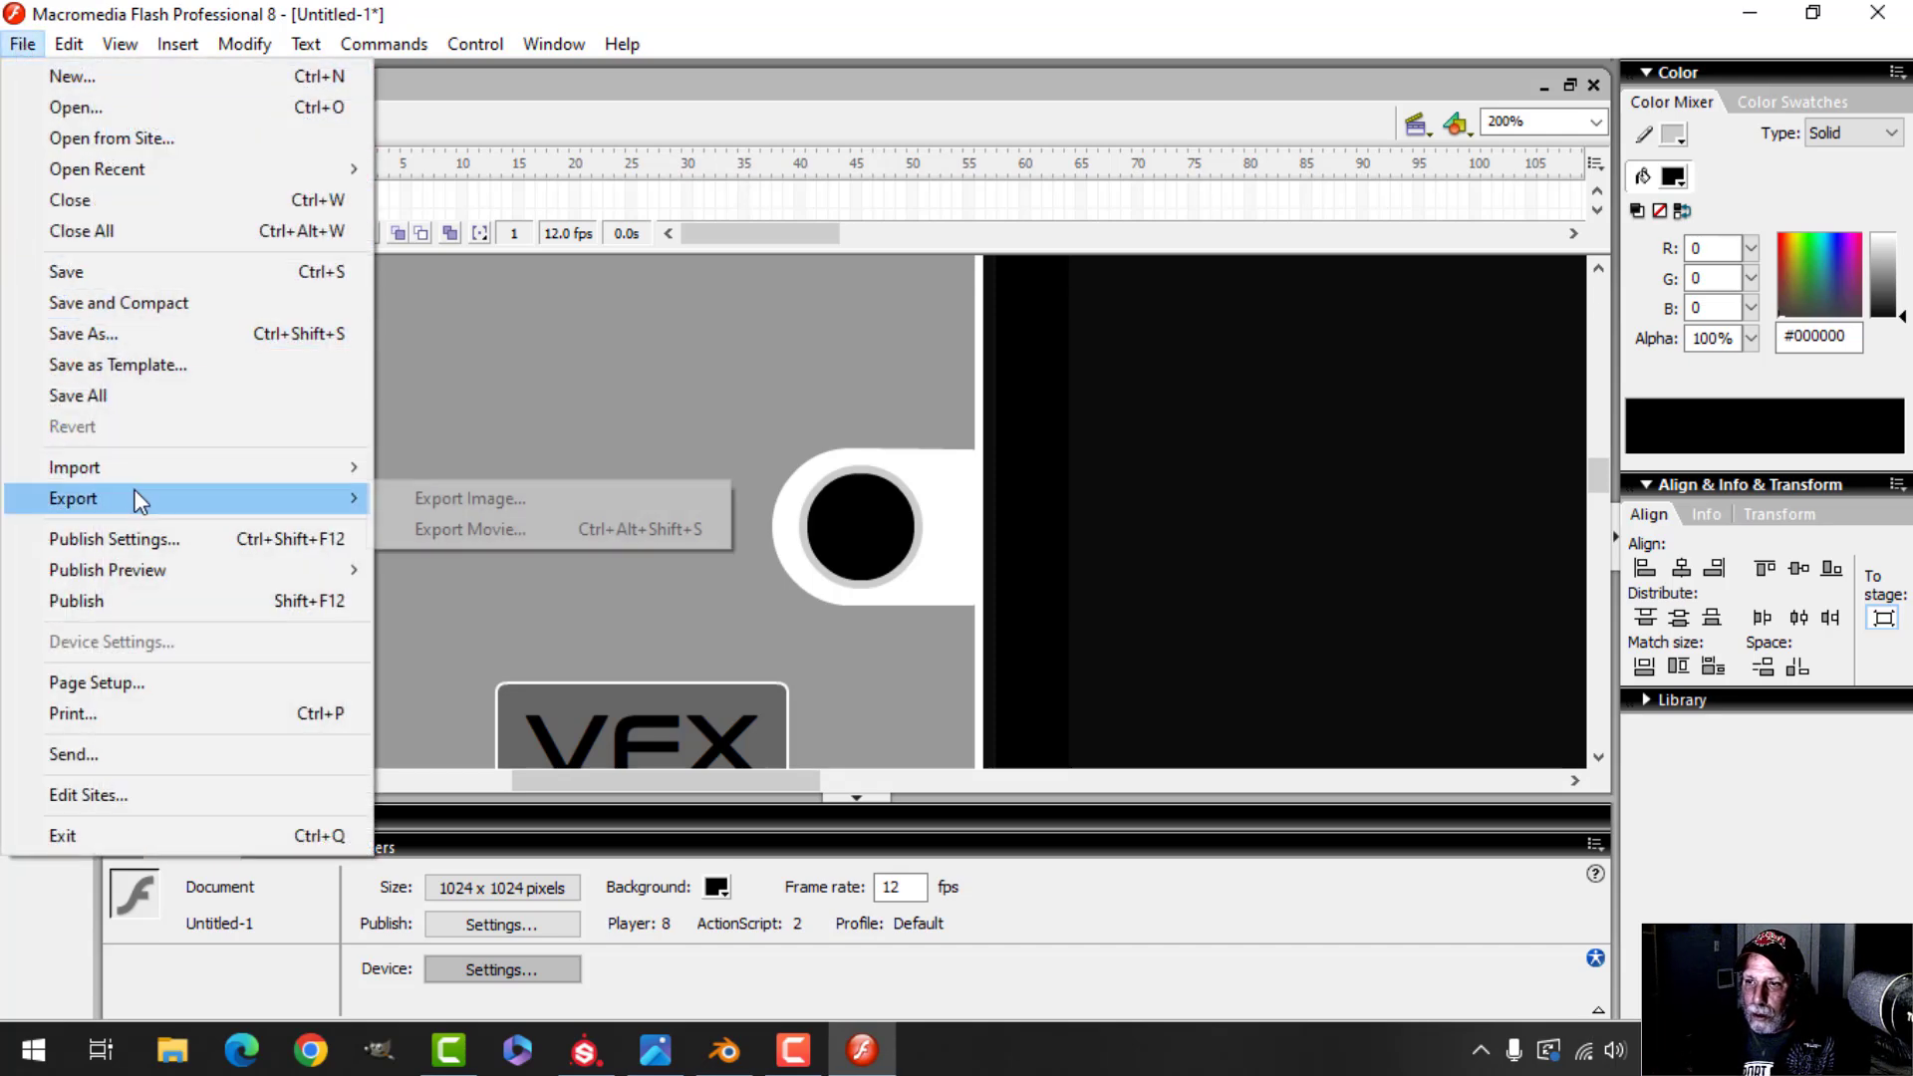
left_click(468, 499)
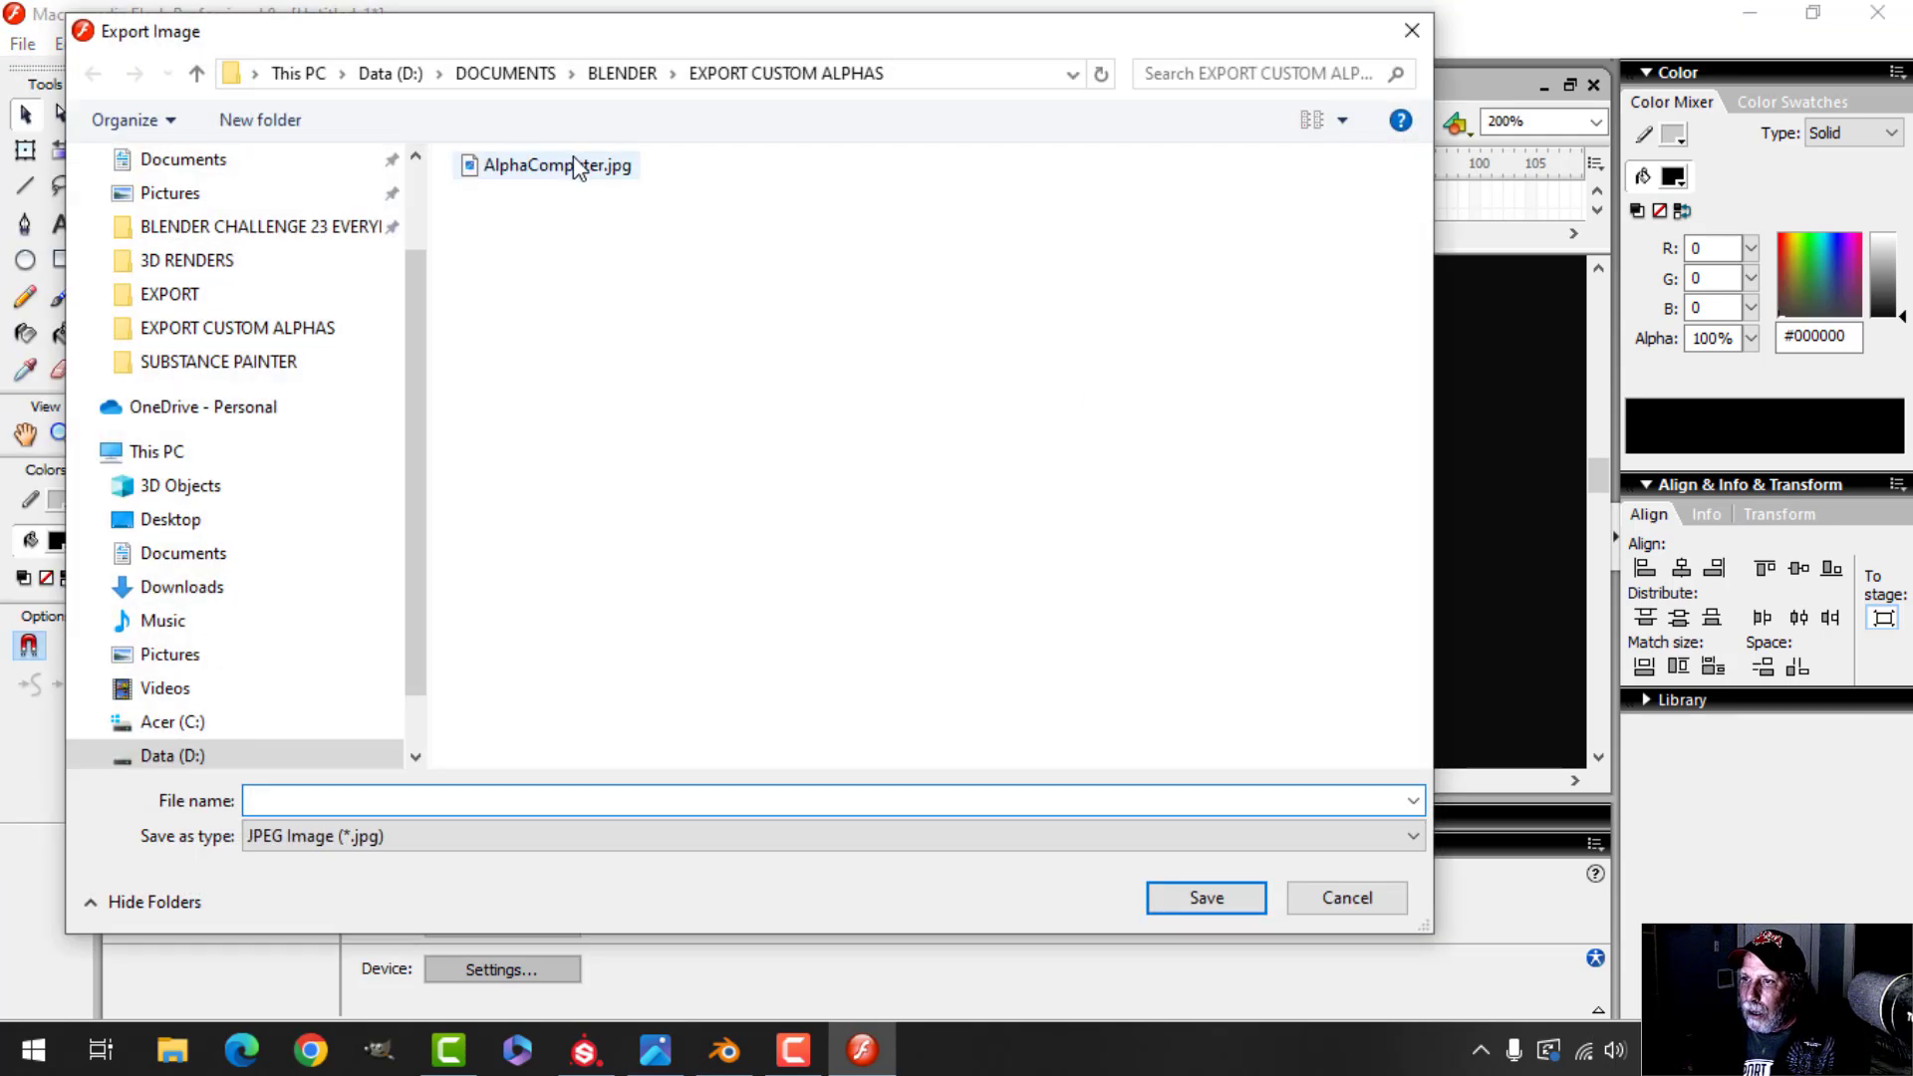
left_click(574, 168)
left_click(1205, 897)
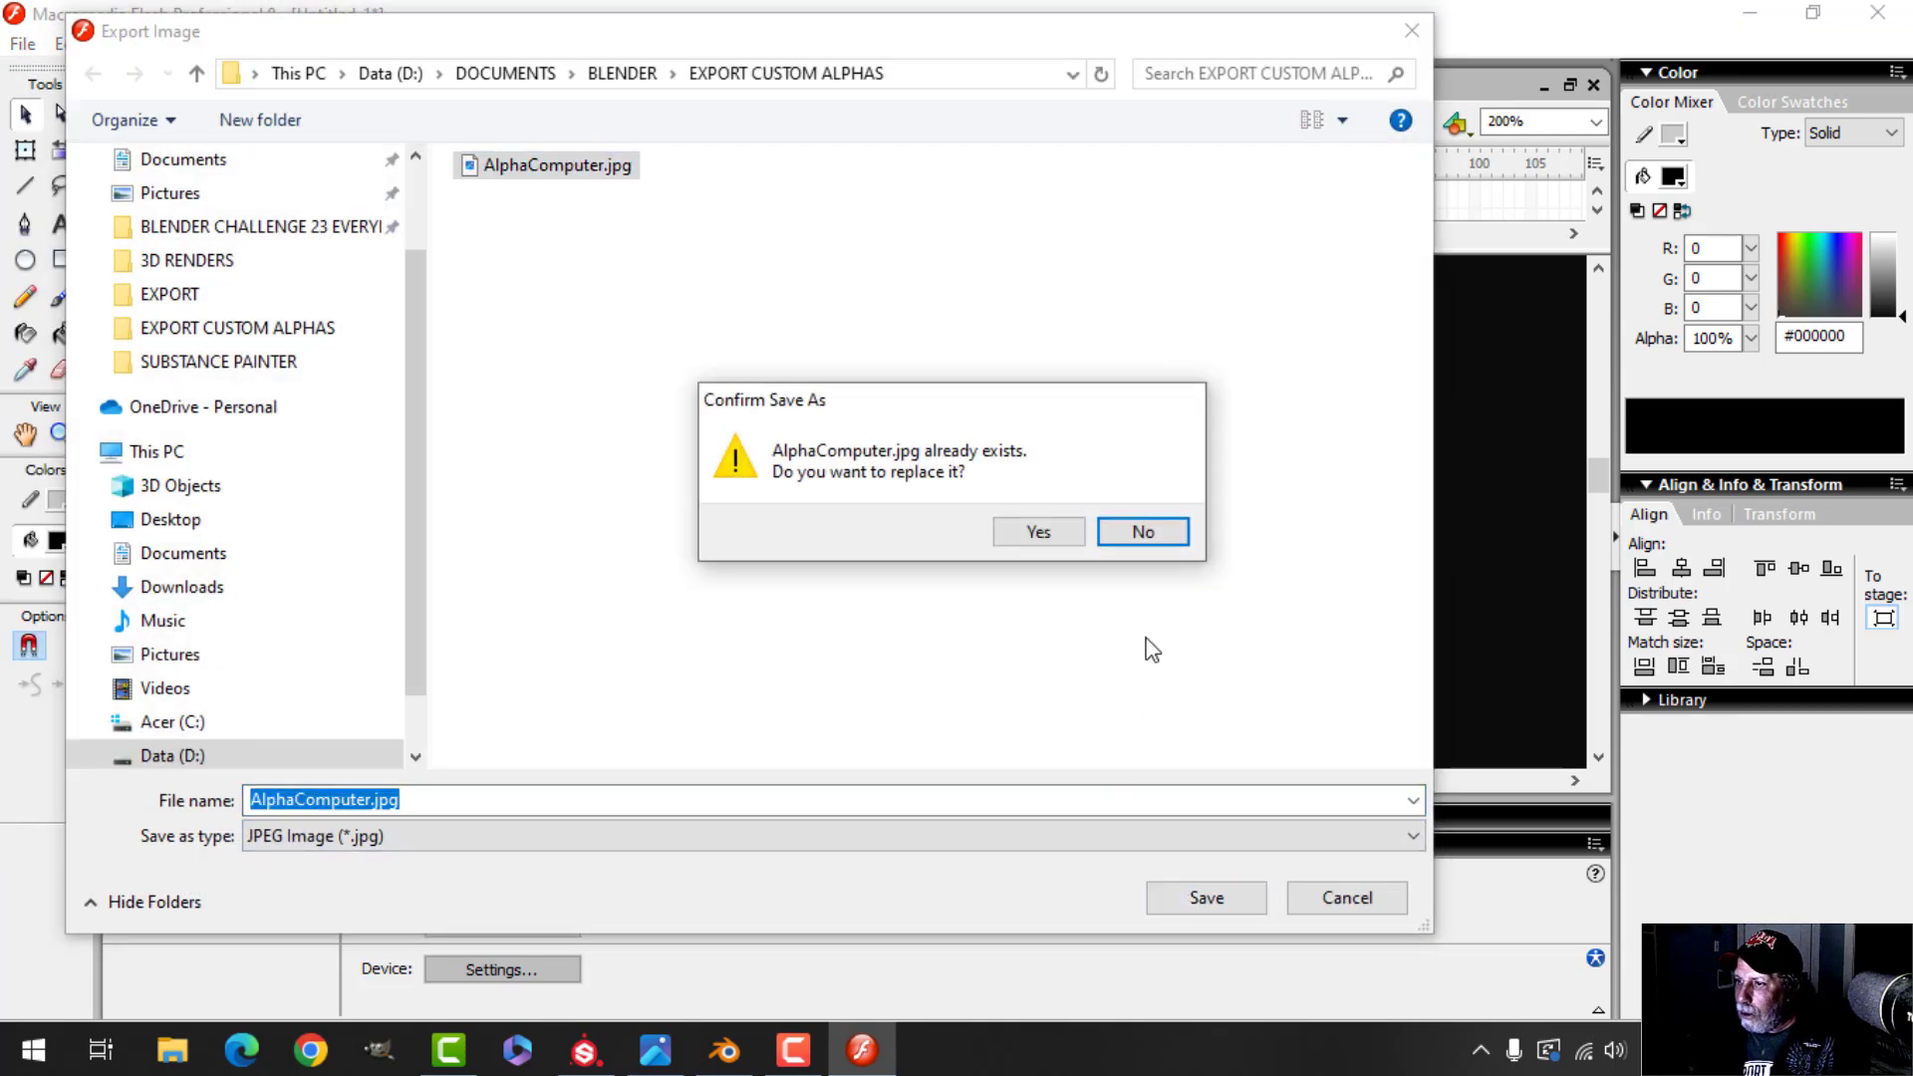
left_click(1037, 533)
left_click(1145, 423)
Switch to Substance Painter and import AlphaComputer.jpg as an alpha into the current session
left_click(584, 1049)
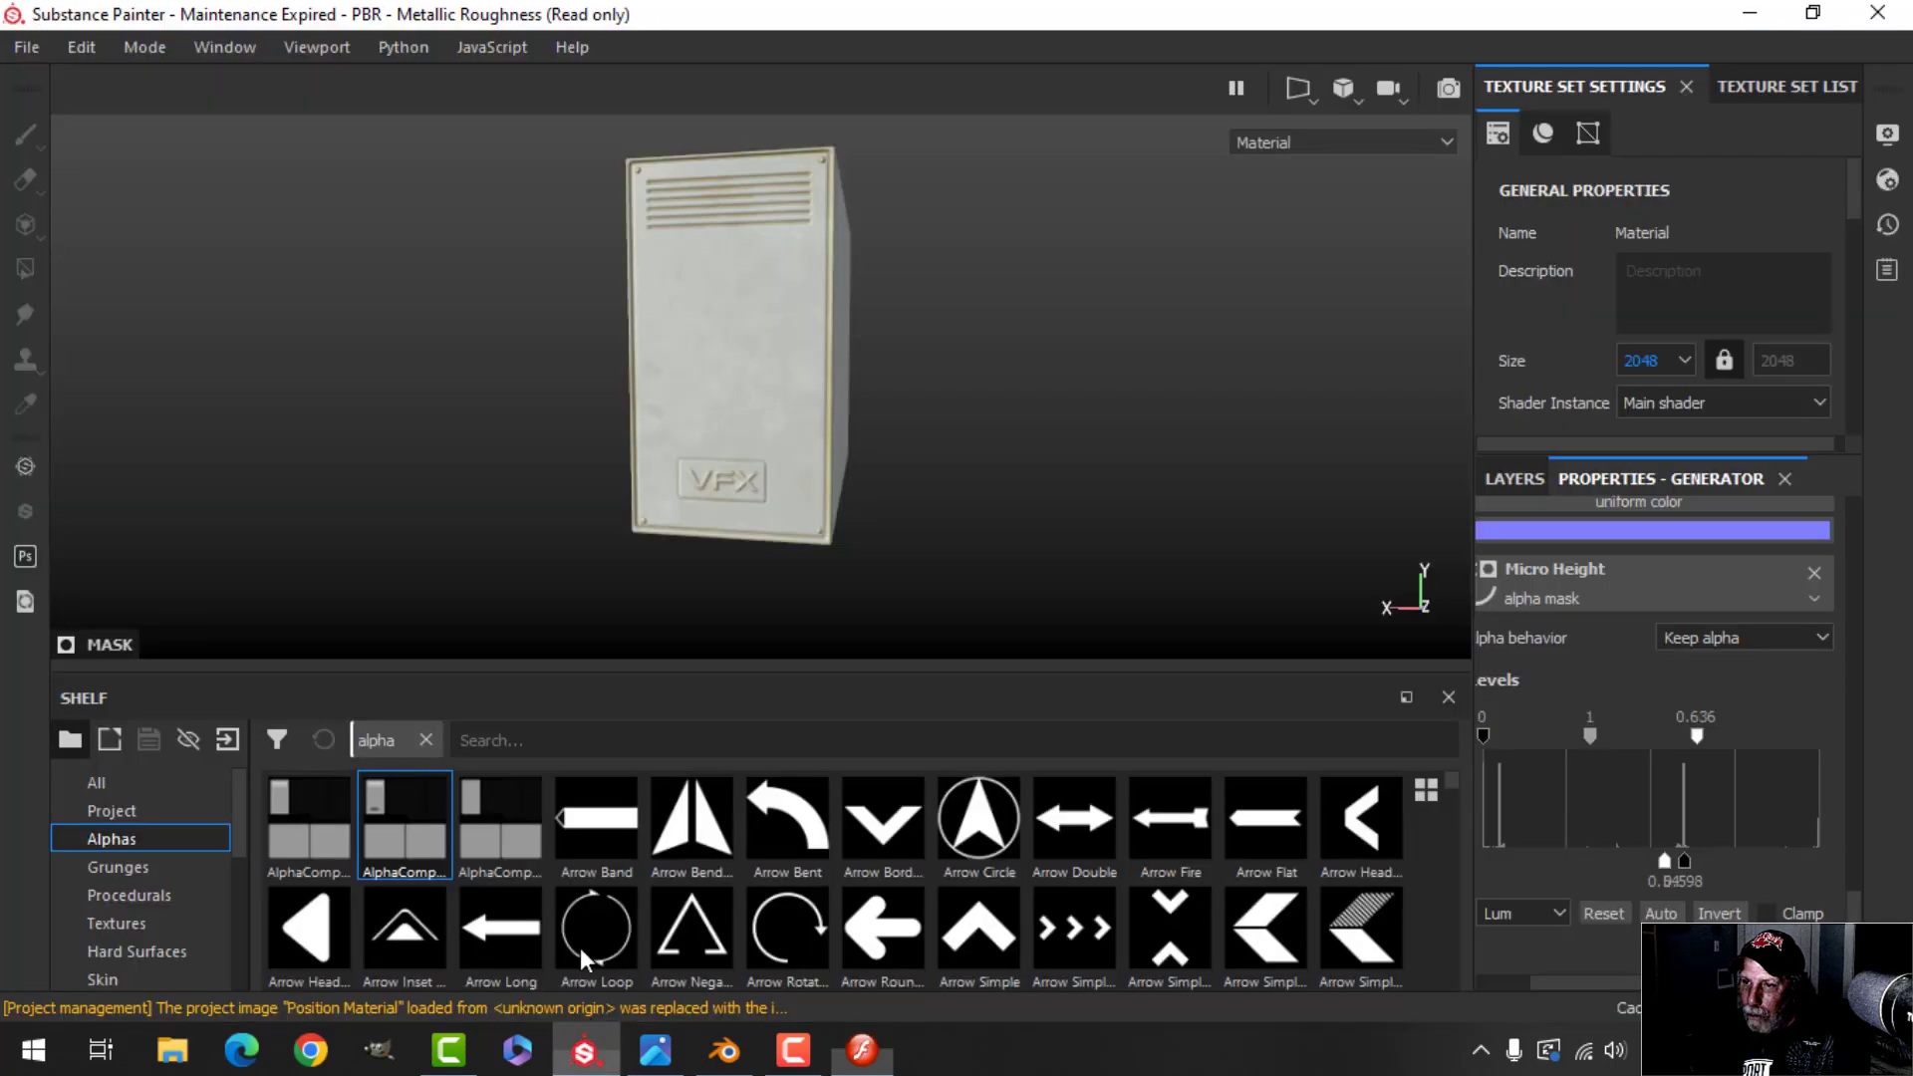
left_click(227, 738)
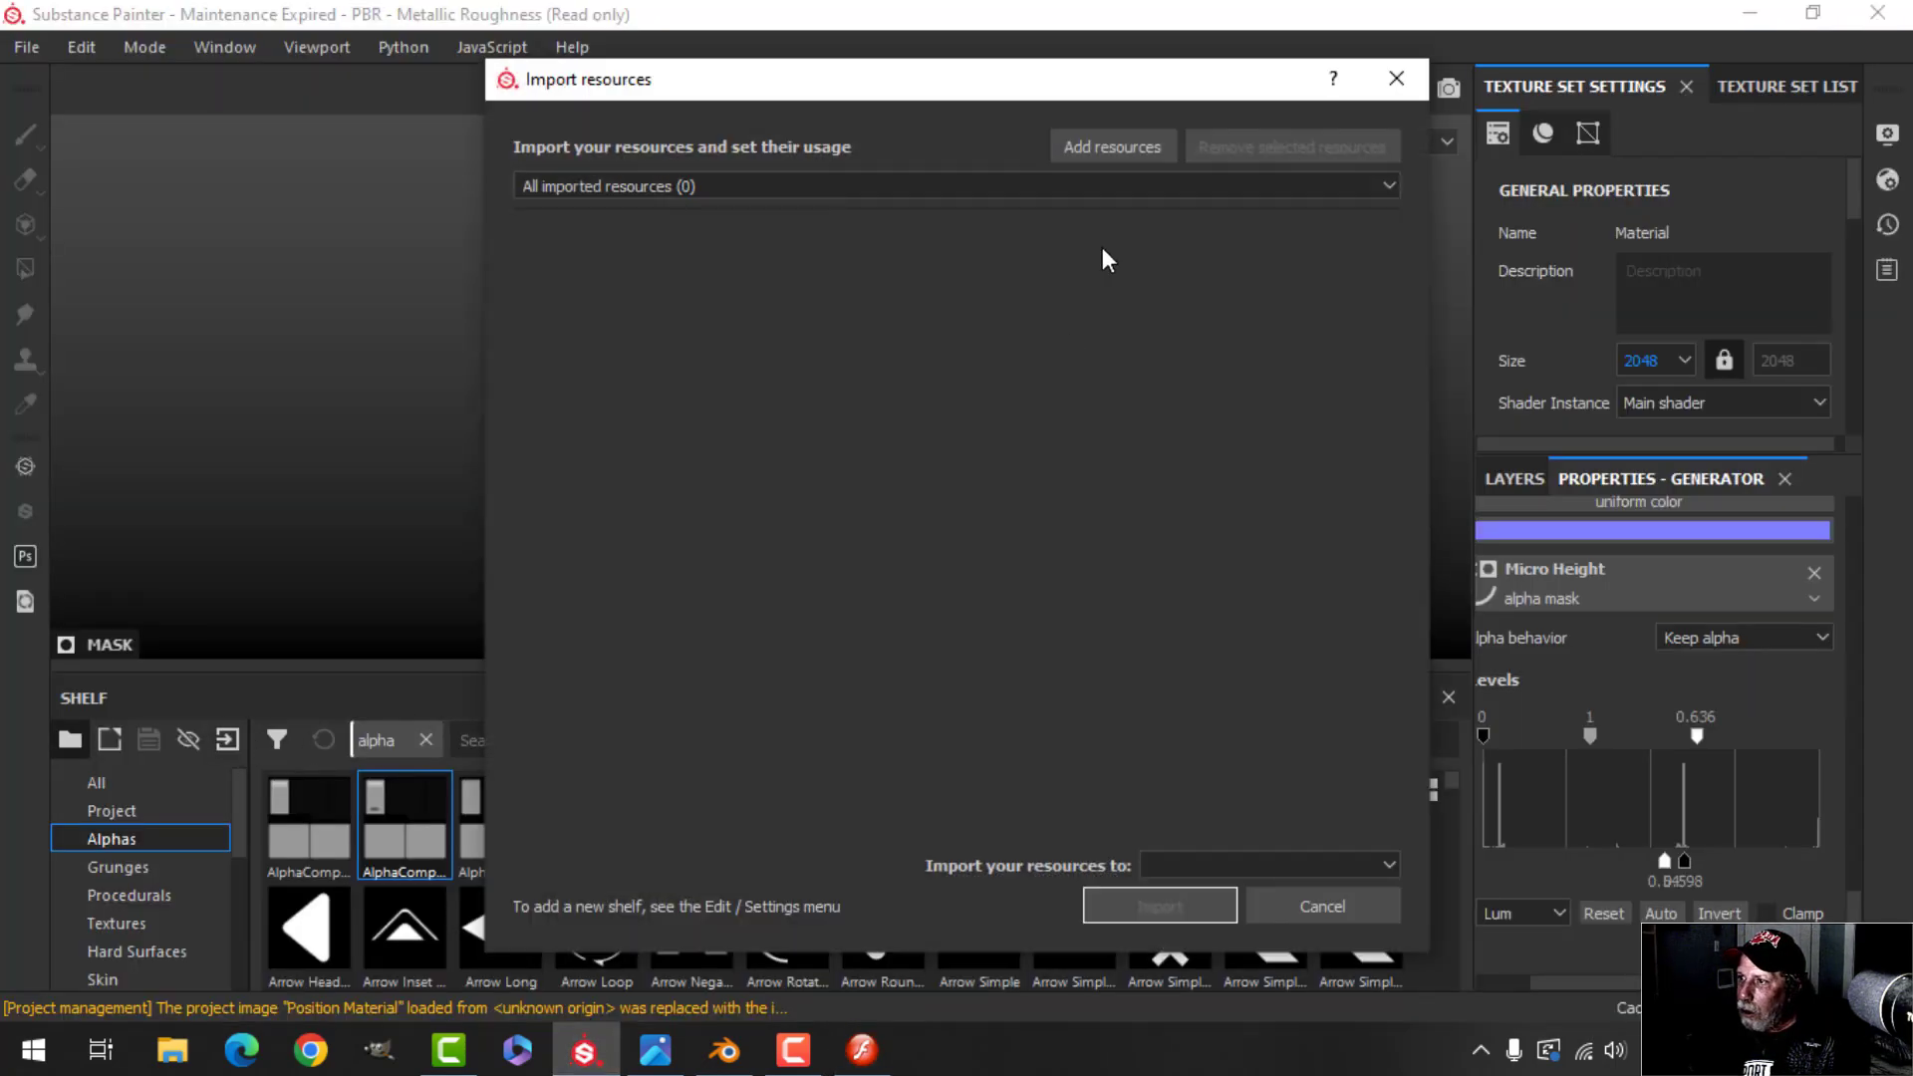
left_click(1083, 142)
left_click(910, 259)
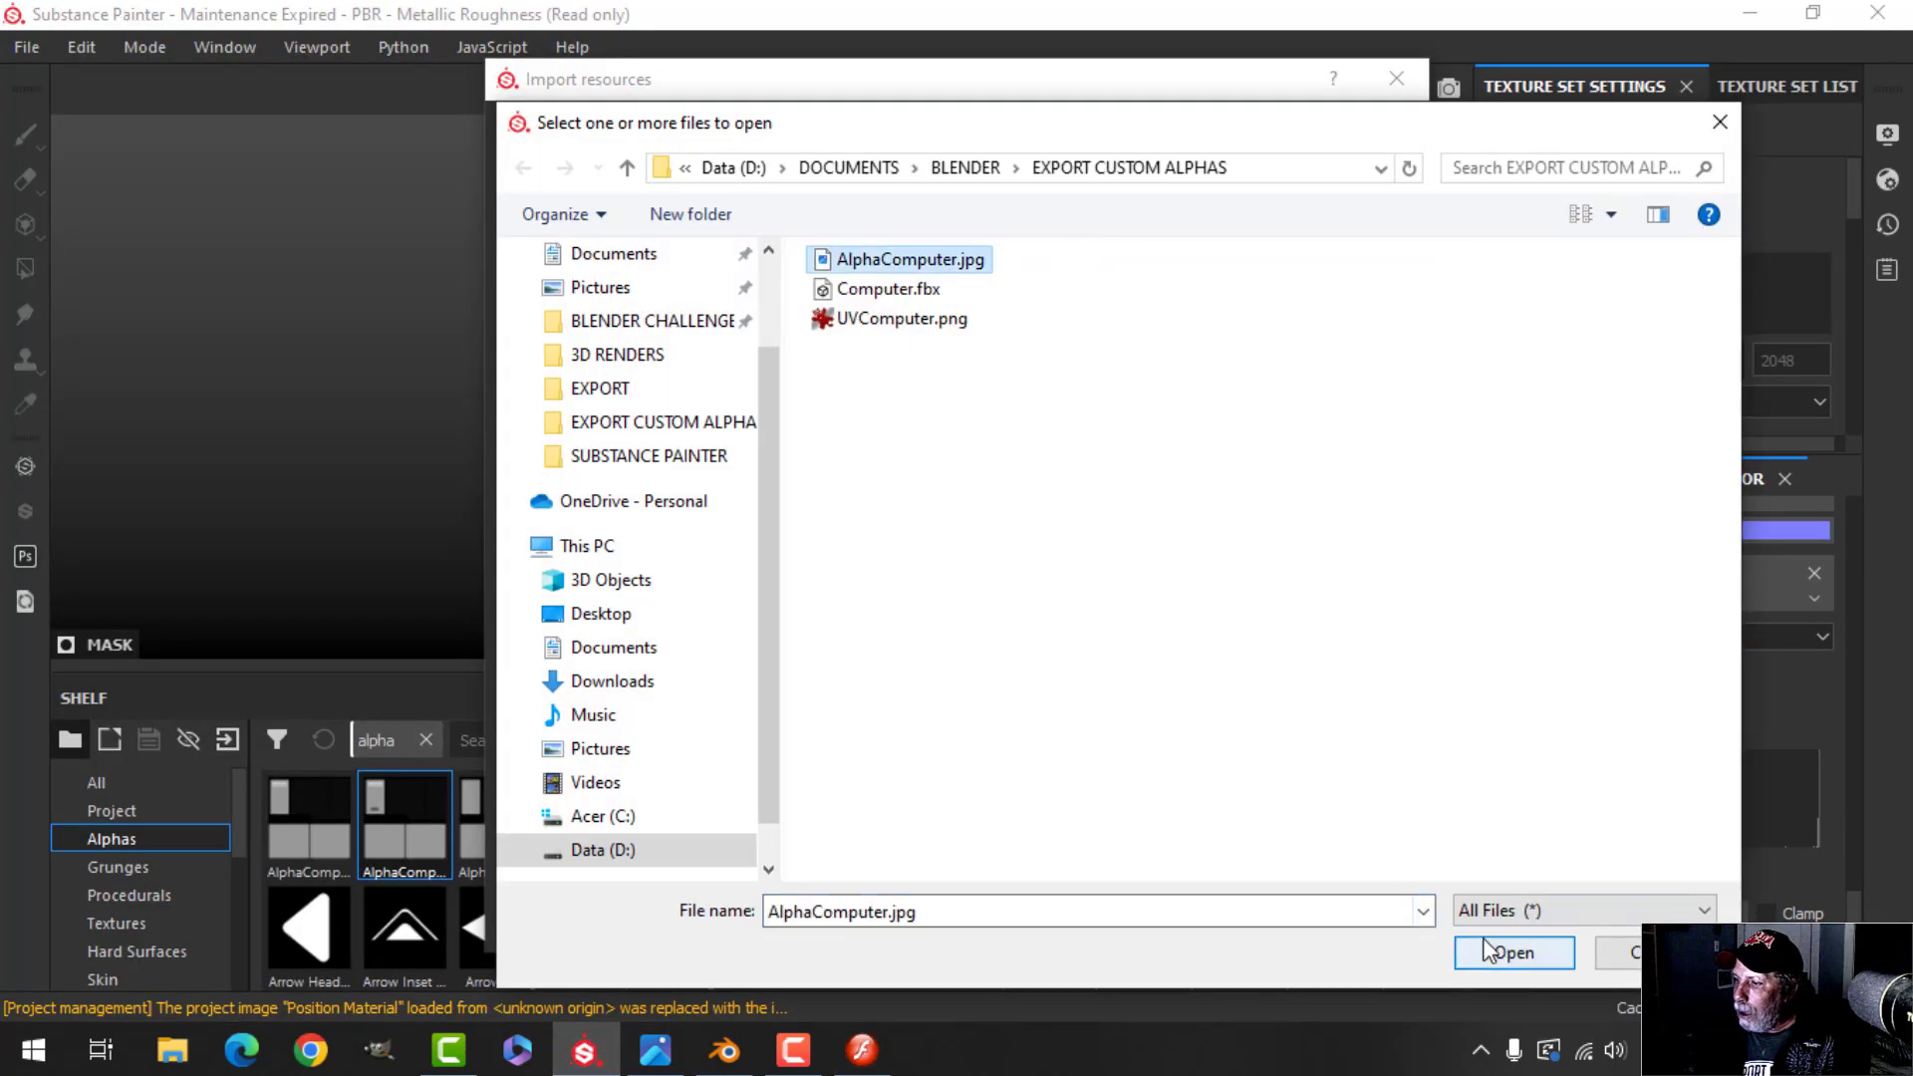
left_click(1512, 952)
left_click(1307, 229)
left_click(1351, 248)
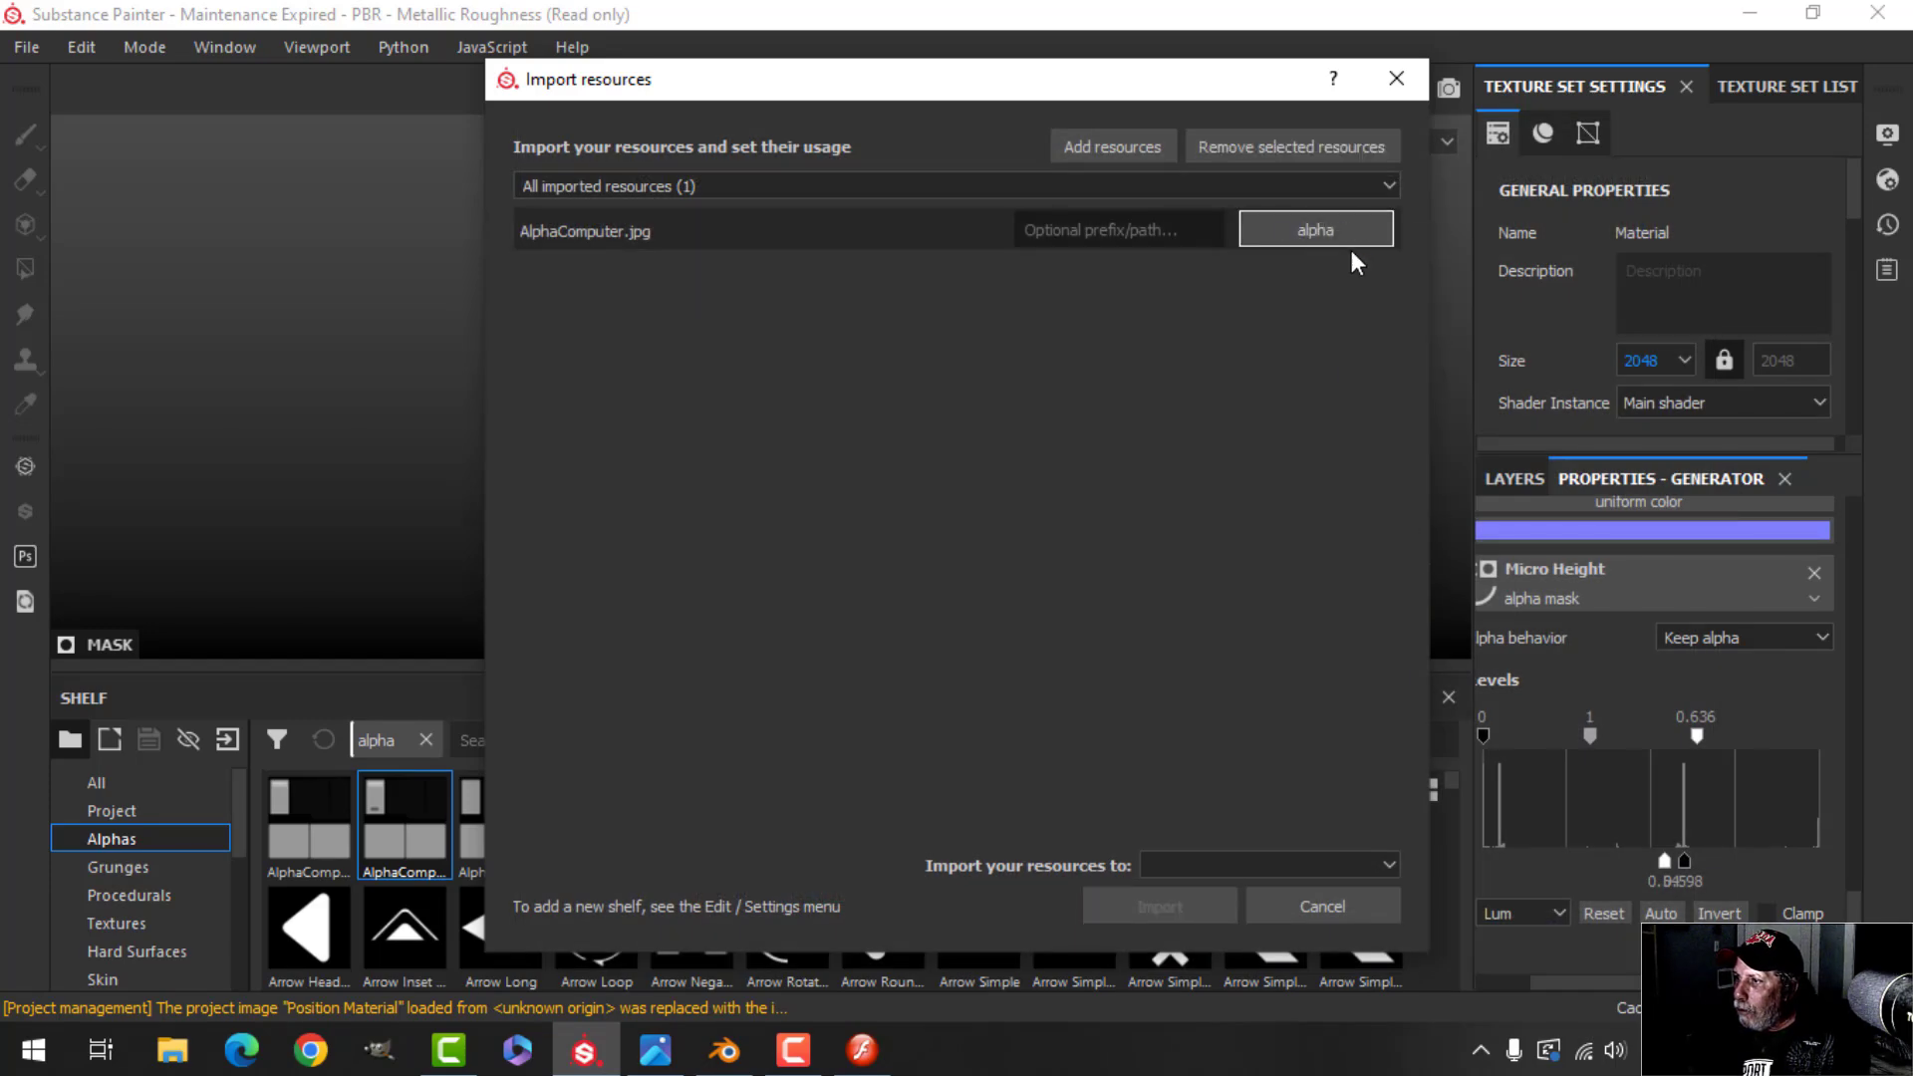
left_click(1276, 865)
left_click(1235, 886)
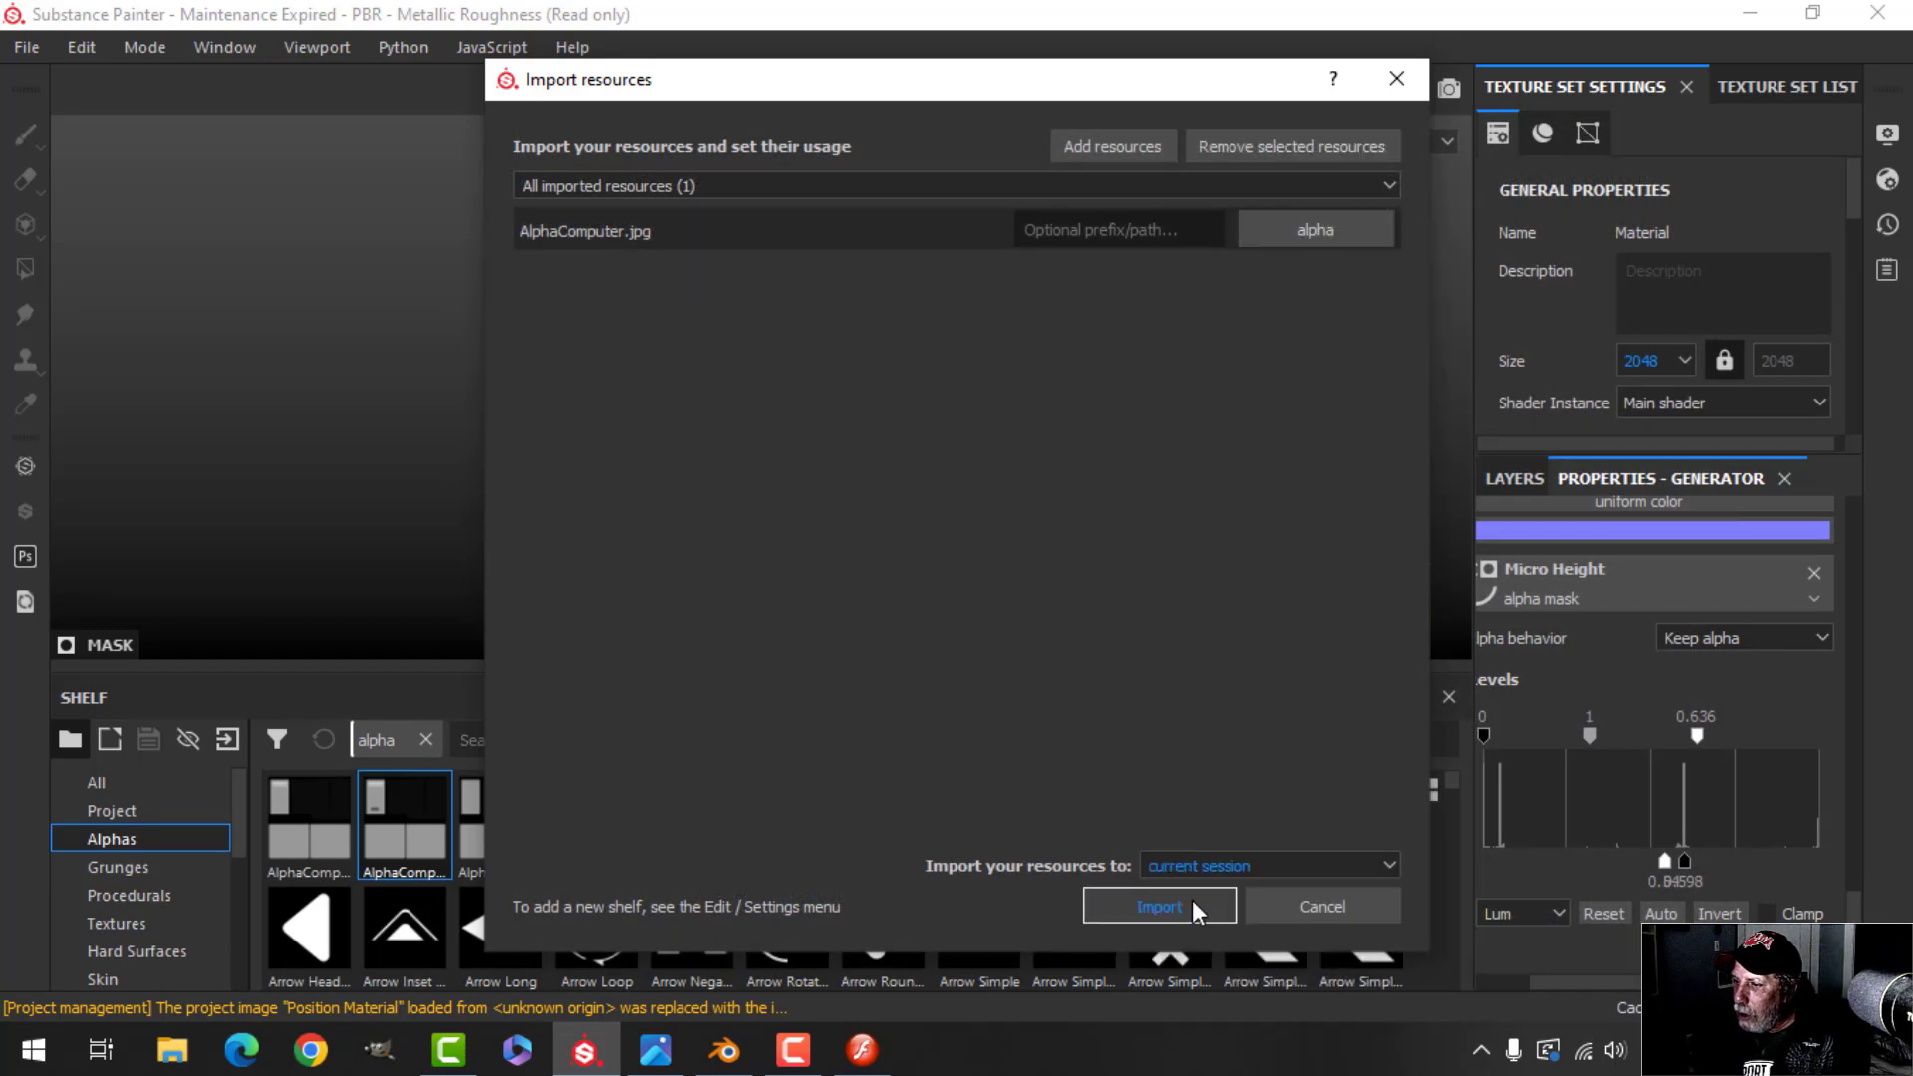
left_click(1165, 905)
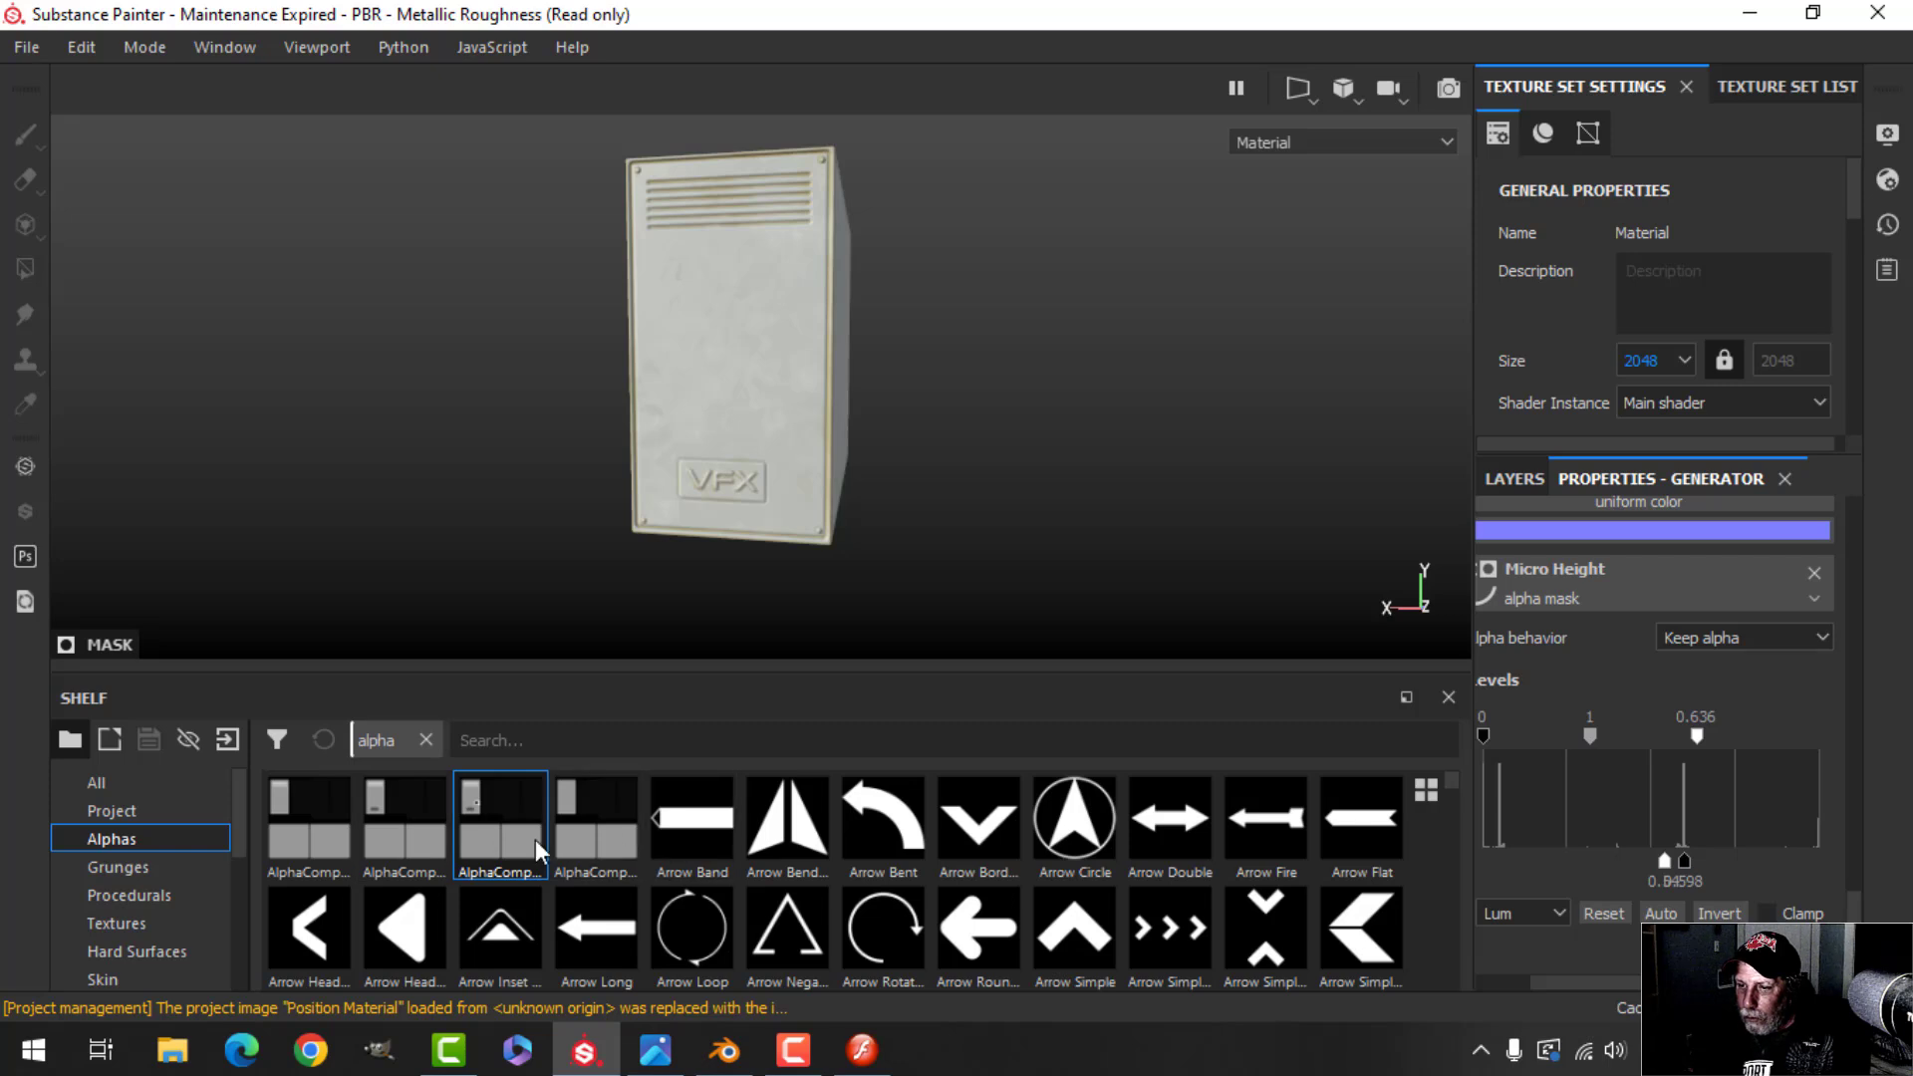
Replace the grayscale image in the alpha layer's mask fill with the newly imported AlphaComputer and inspect the case
left_click(1513, 479)
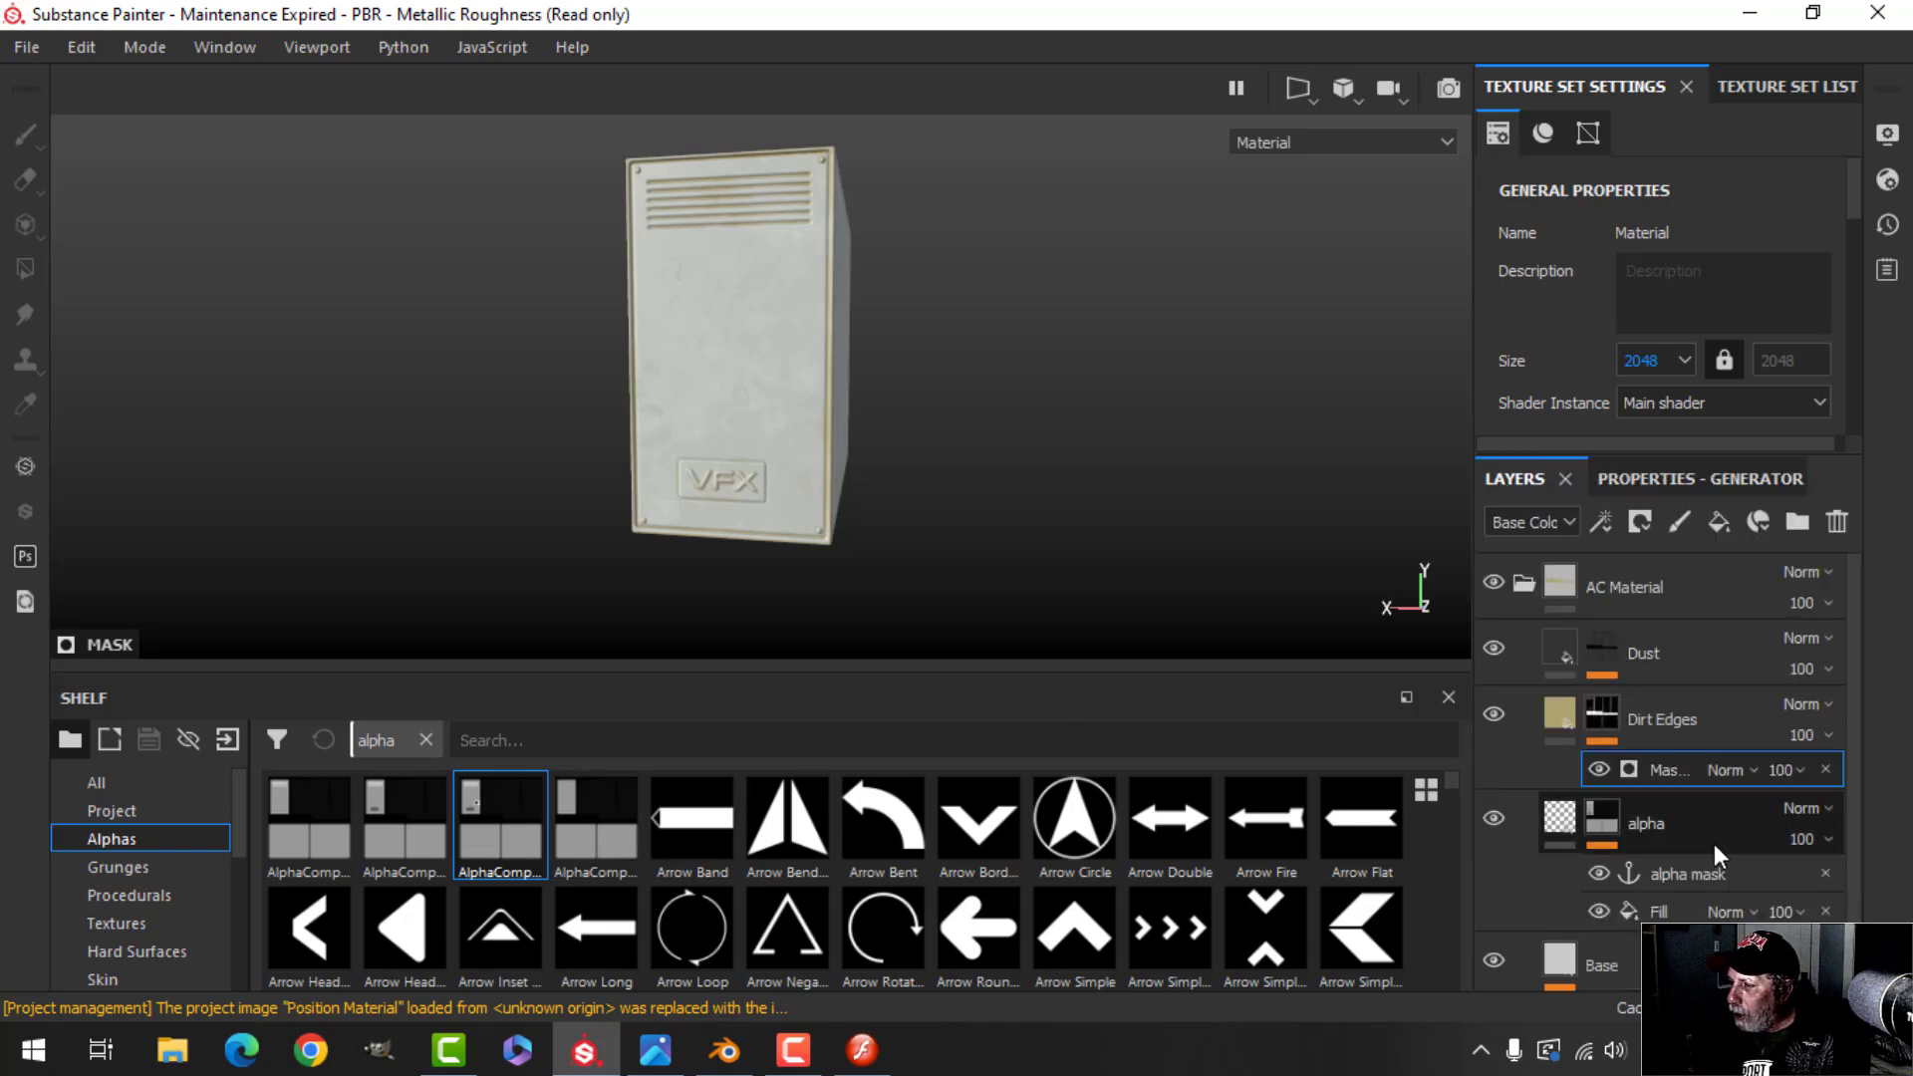
left_click(1674, 910)
left_click(1678, 480)
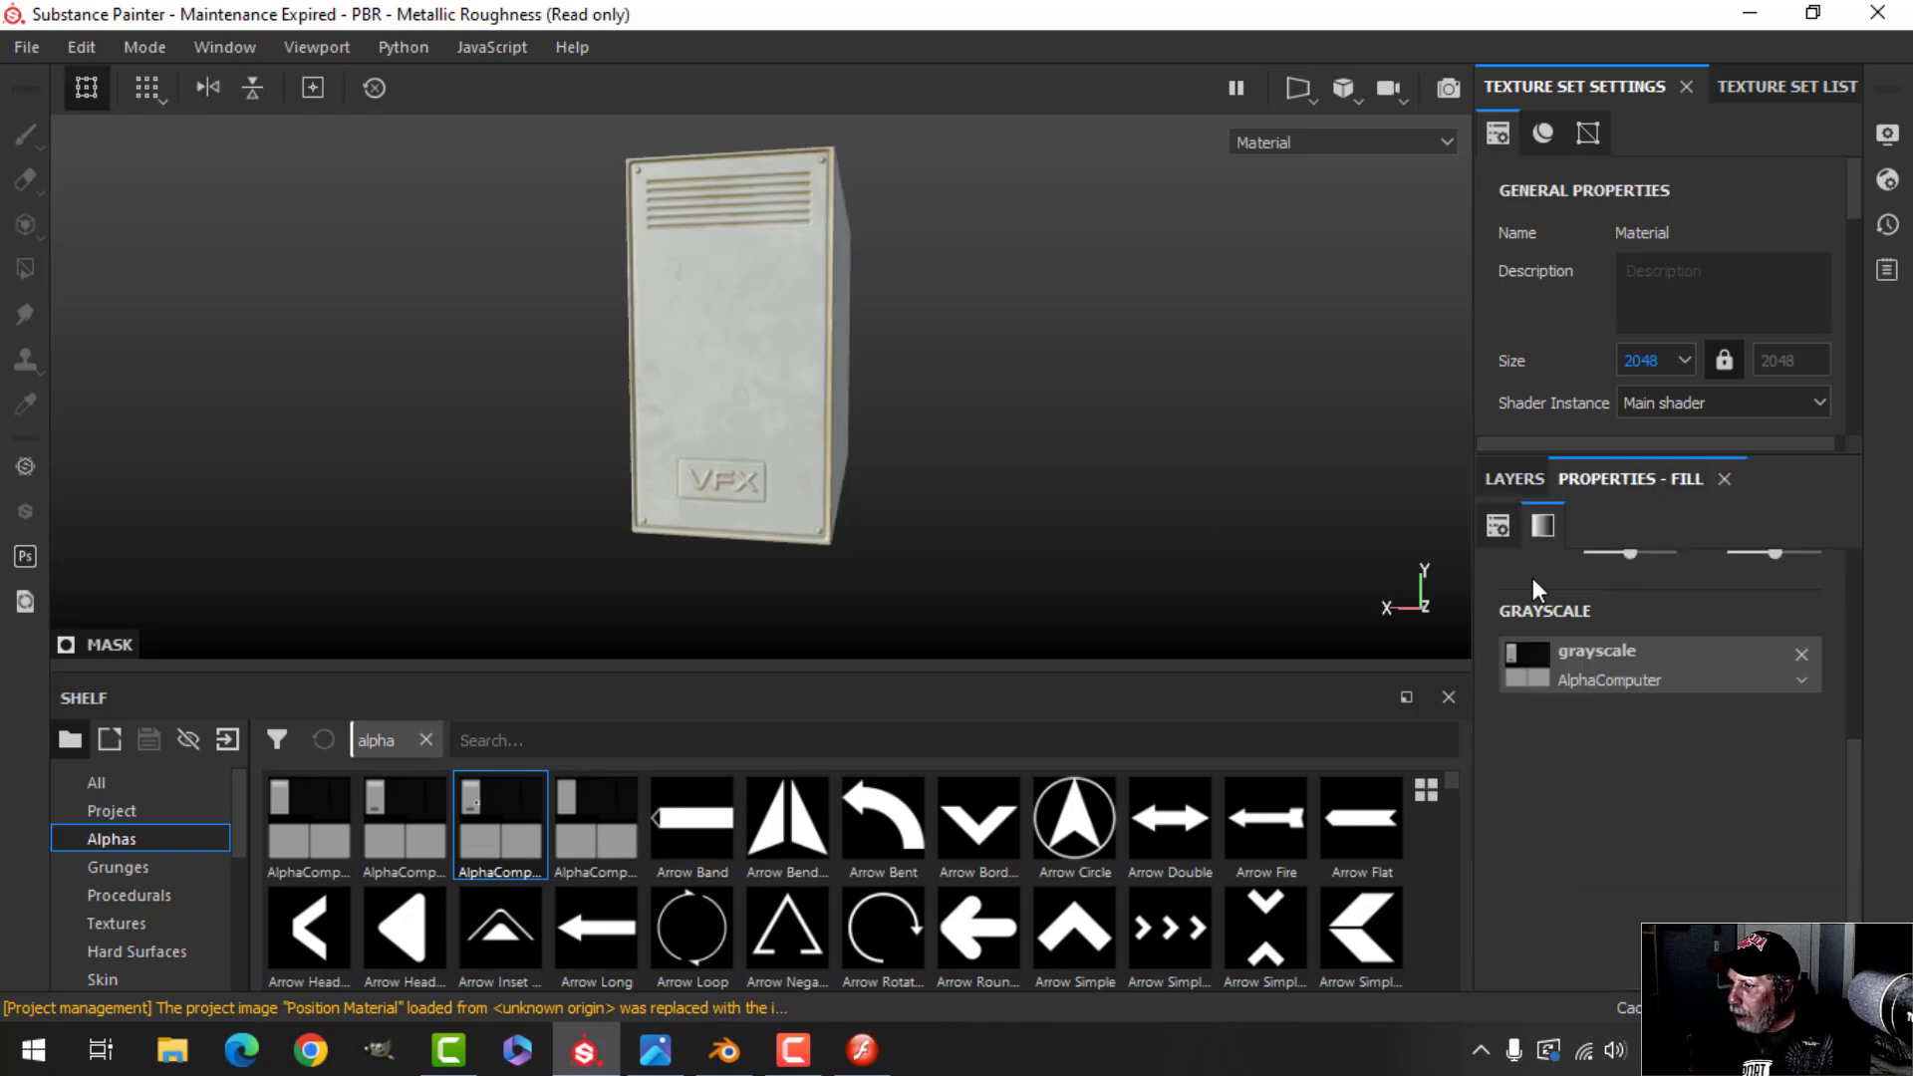
scroll(963, 445, "up", 2)
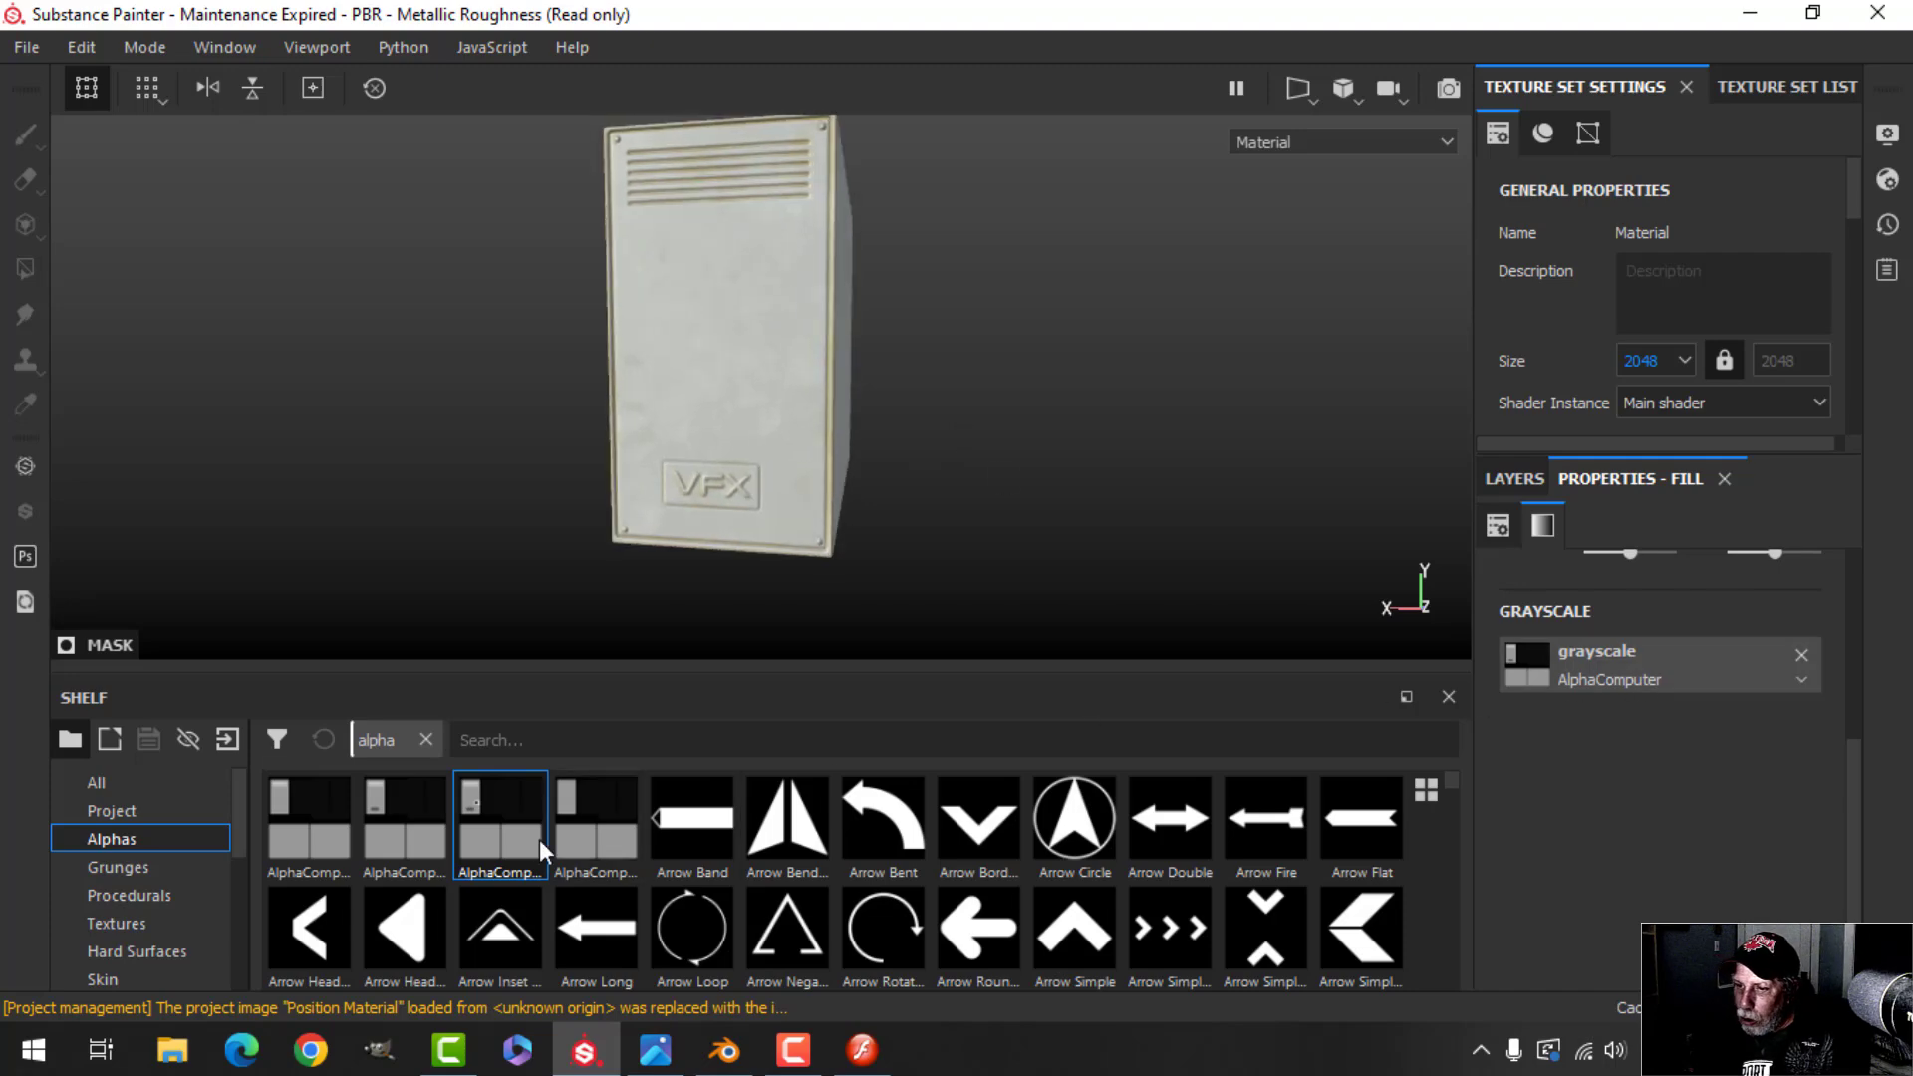
left_click_drag(540, 839, 1586, 666)
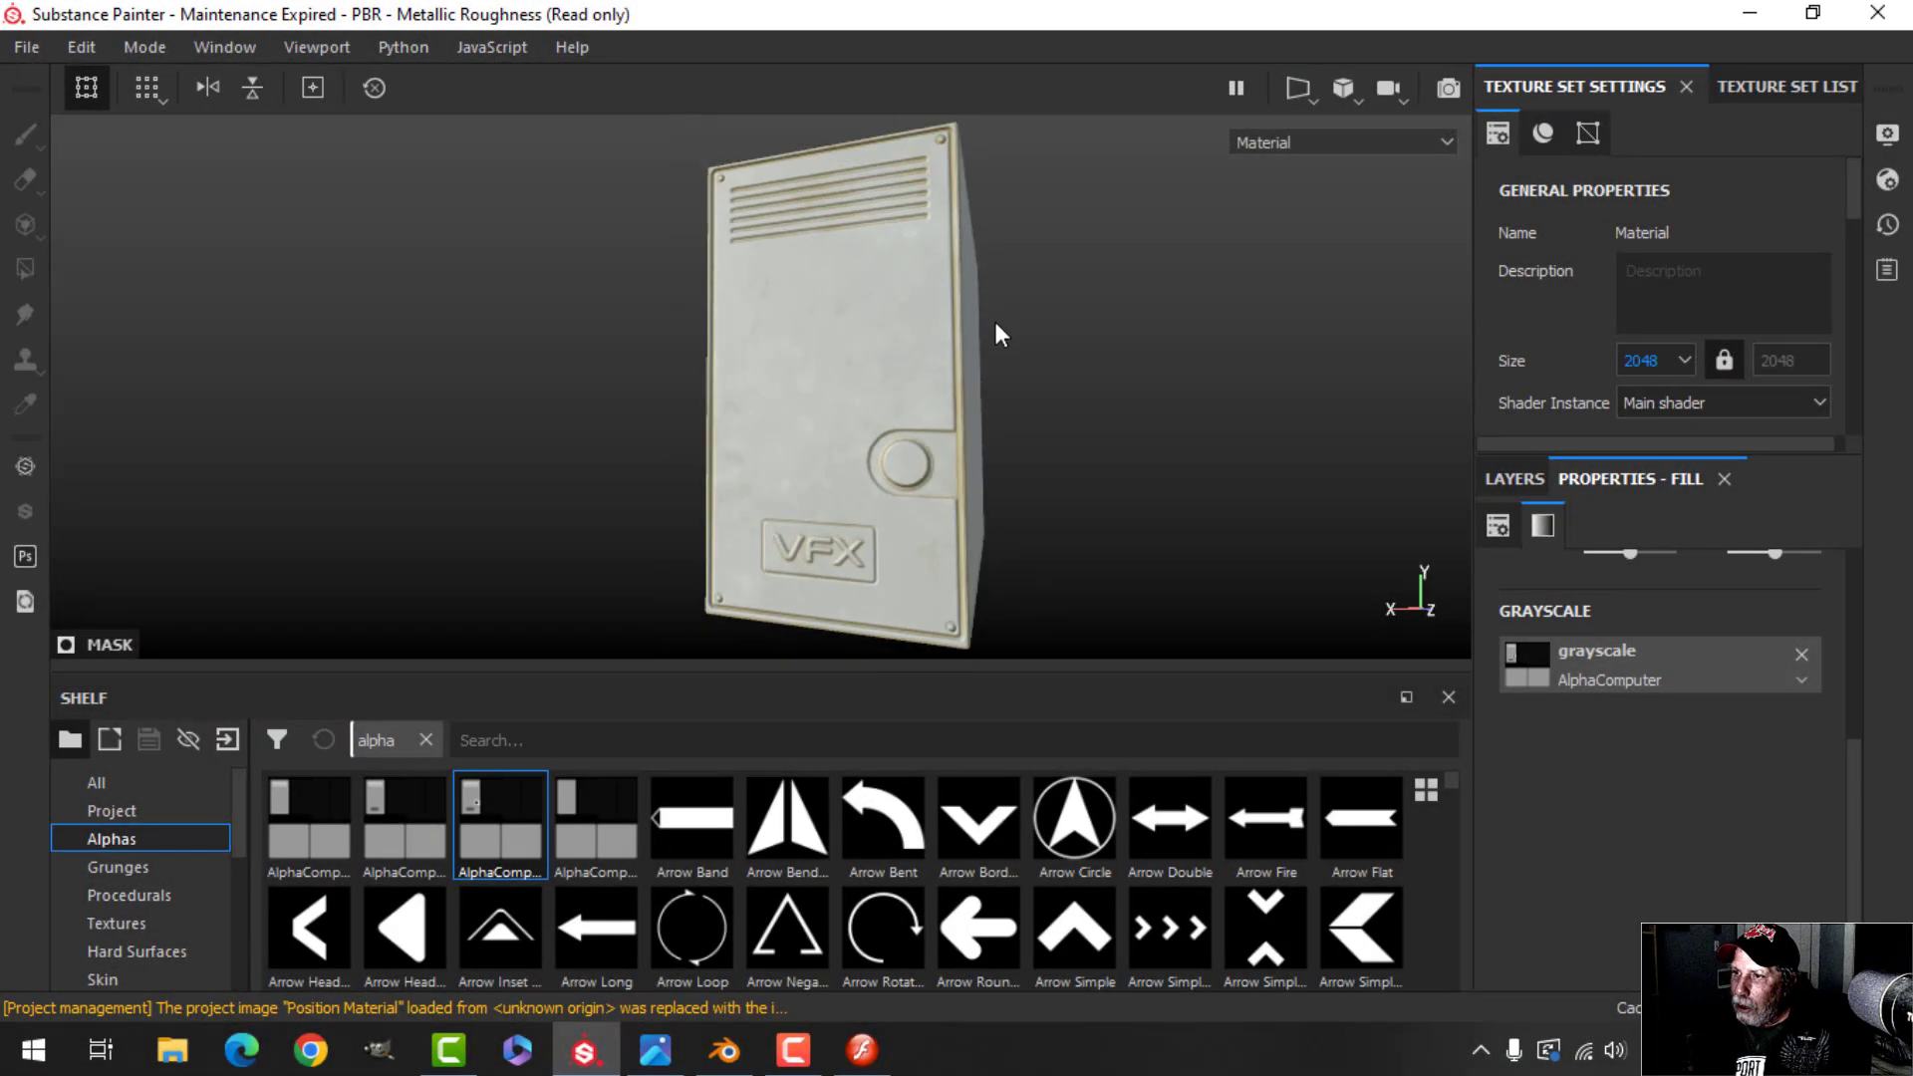
left_click_drag(996, 325, 966, 361, "alt")
middle_click_drag(1020, 405, 980, 340, "alt")
scroll(1000, 364, "down", 1)
mouse_move(1002, 367)
left_mouse_down("alt")
mouse_move(931, 358)
mouse_move(966, 362)
left_mouse_up("alt")
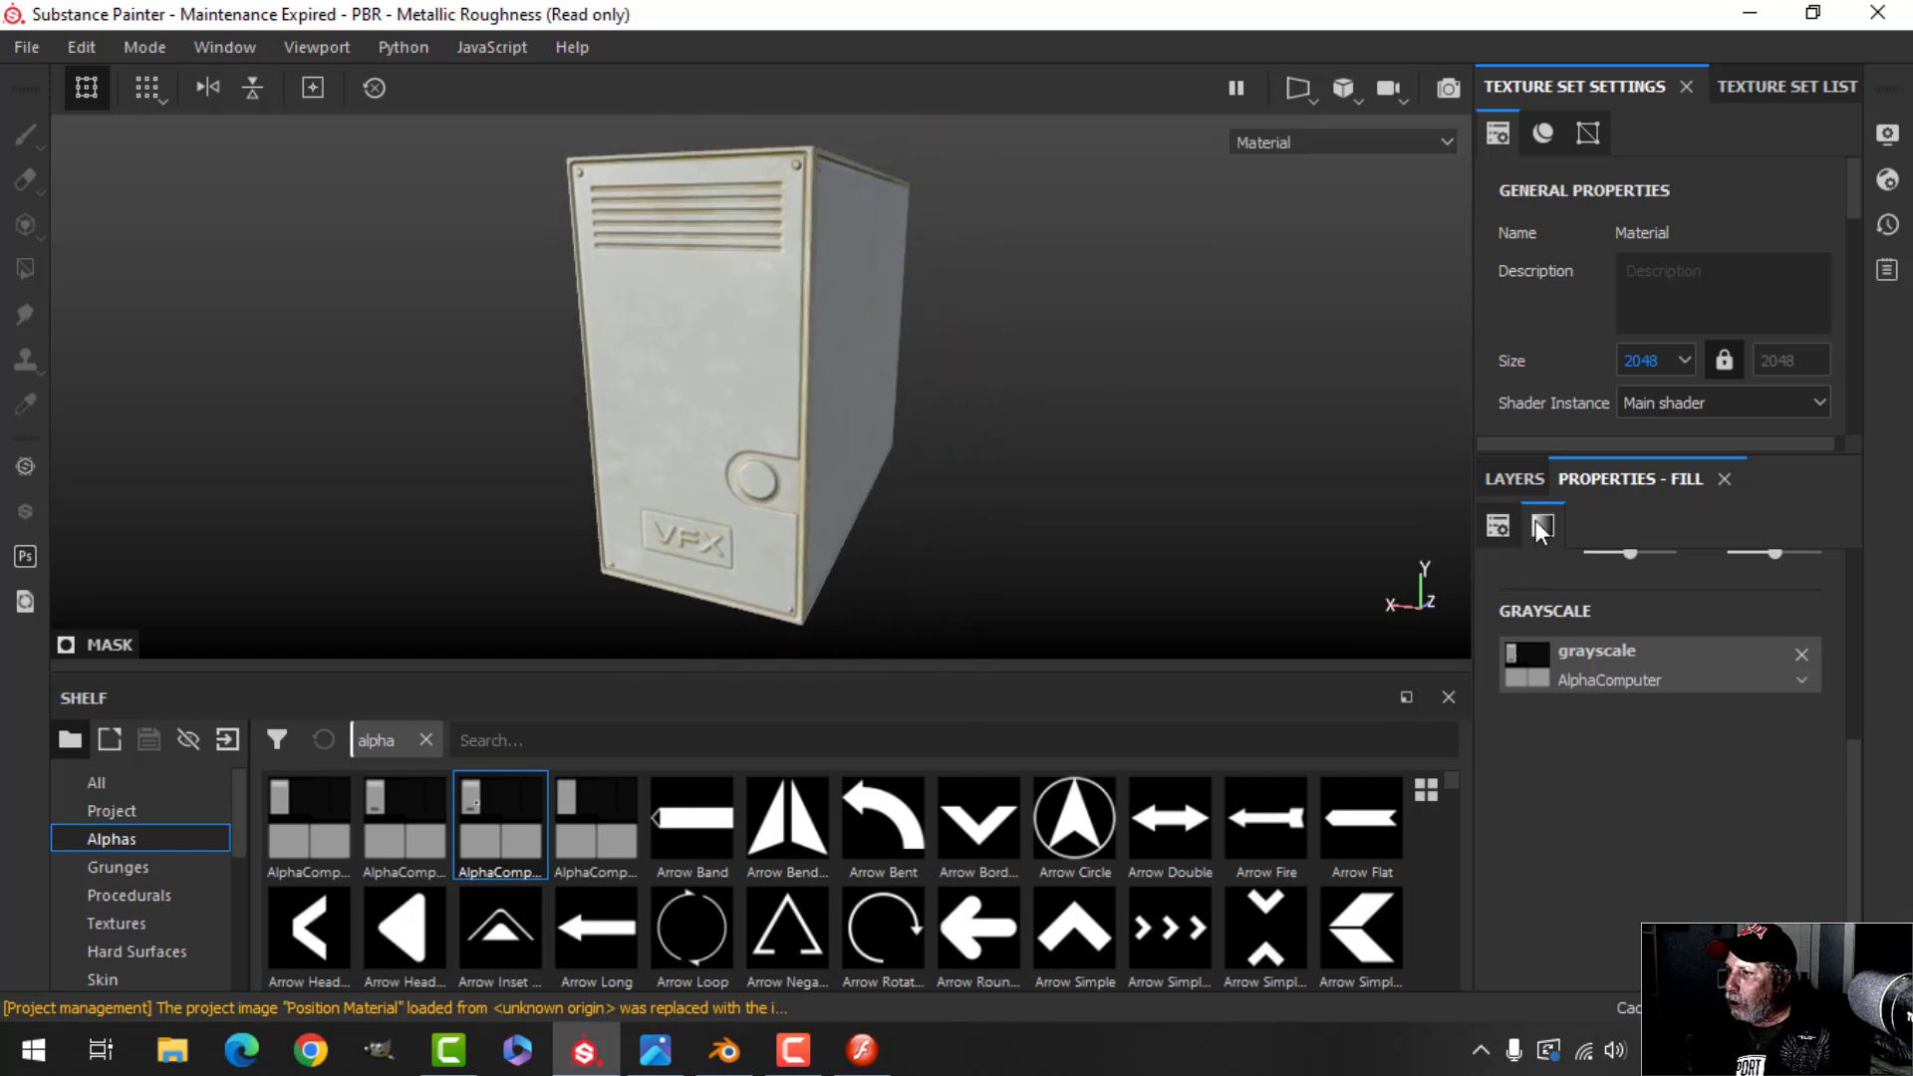
Collapse the AC Material folder and add a new paint layer above it
left_click(1514, 478)
left_click(1524, 584)
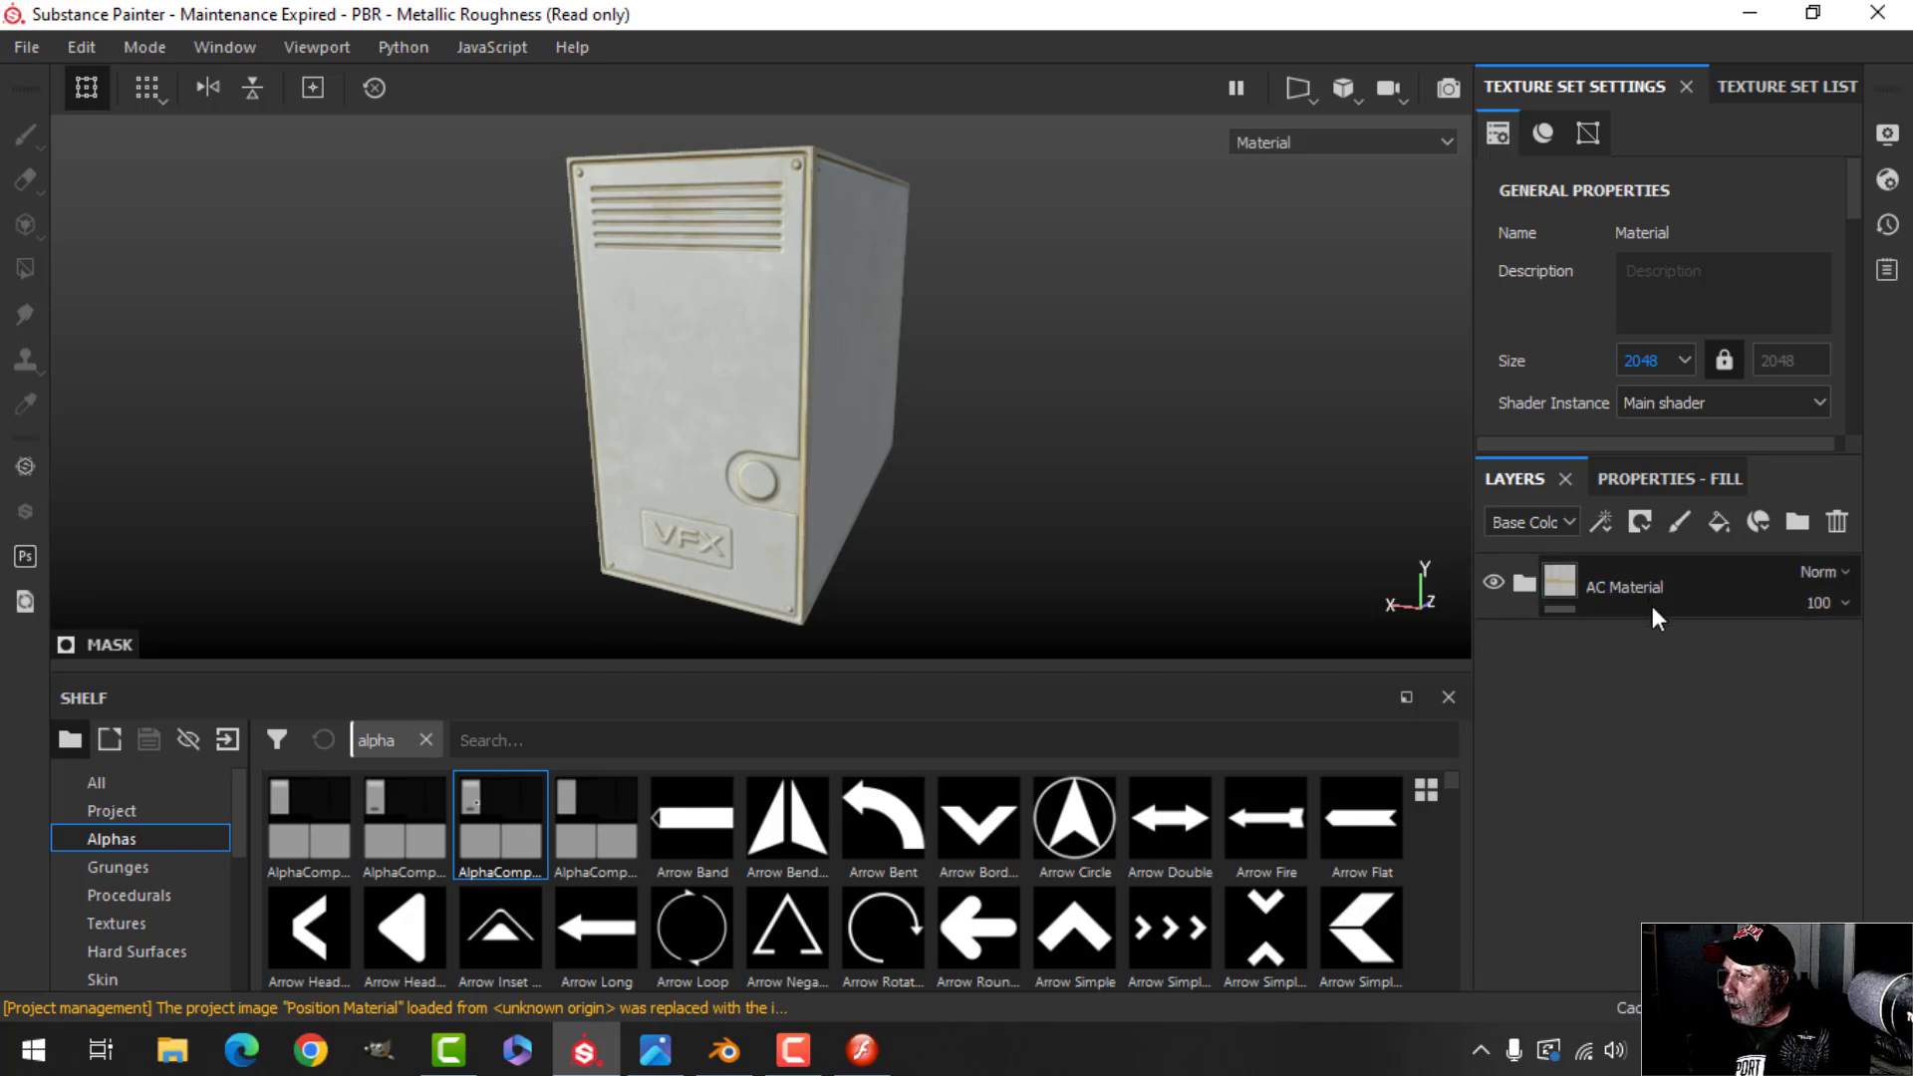
left_click(1679, 522)
Set the viewport to an orthographic front view of the case and frame the upper vent area
left_click_drag(720, 405, 885, 424, "alt+shift")
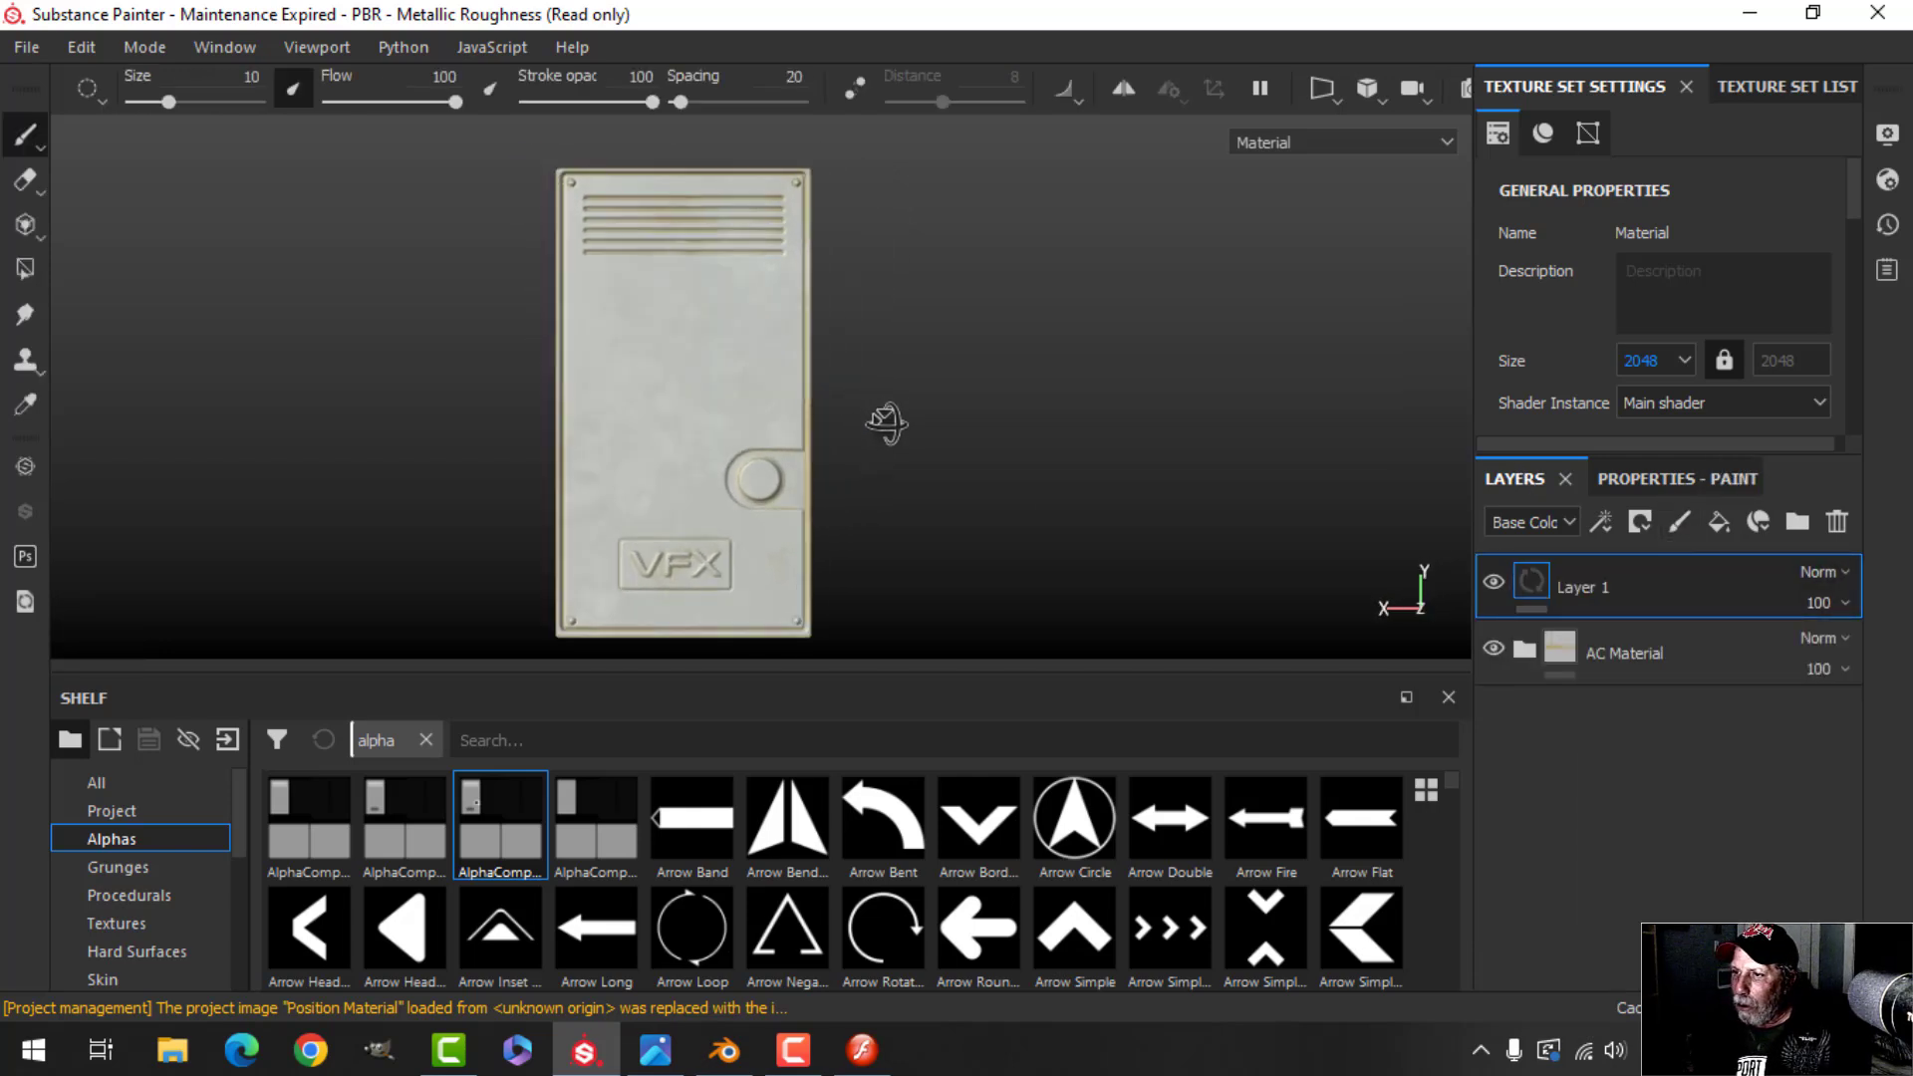
left_click(1367, 88)
left_click(1465, 163)
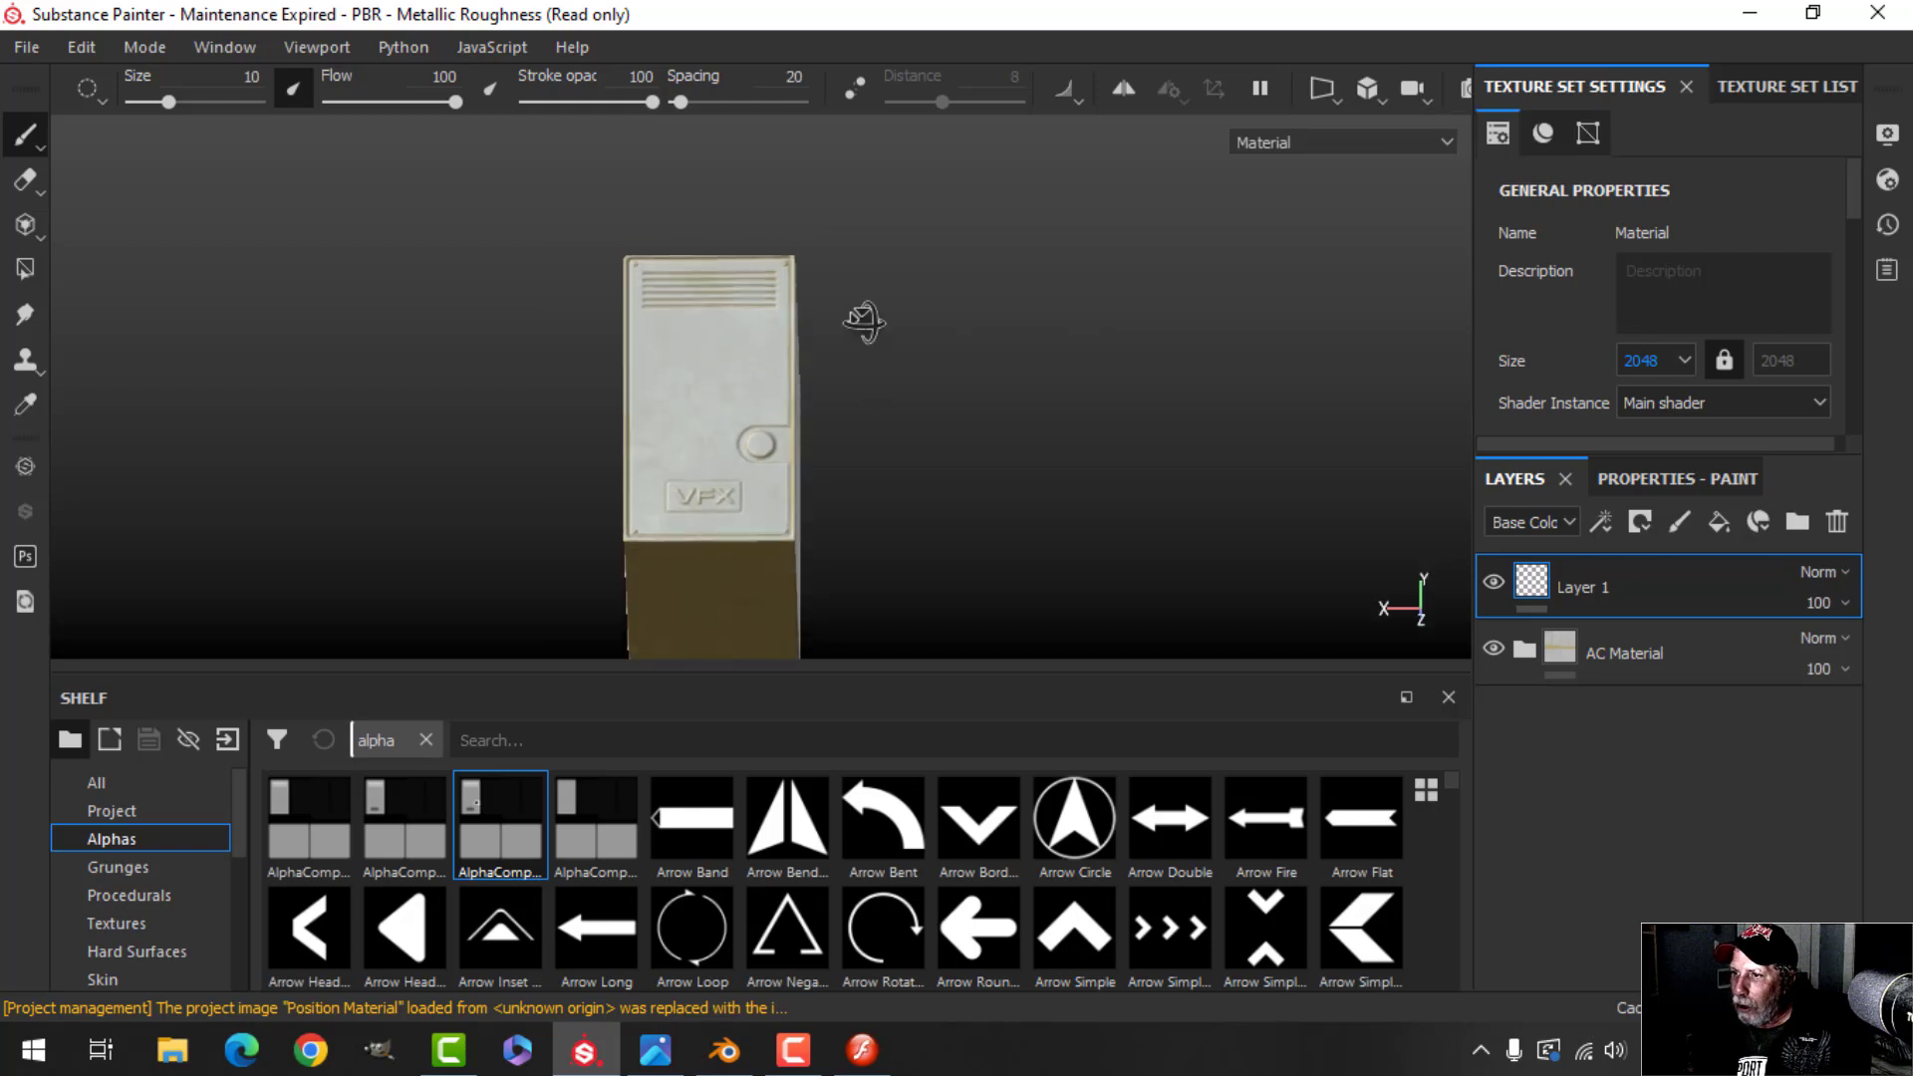
scroll(893, 410, "up", 4)
scroll(893, 491, "up", 3)
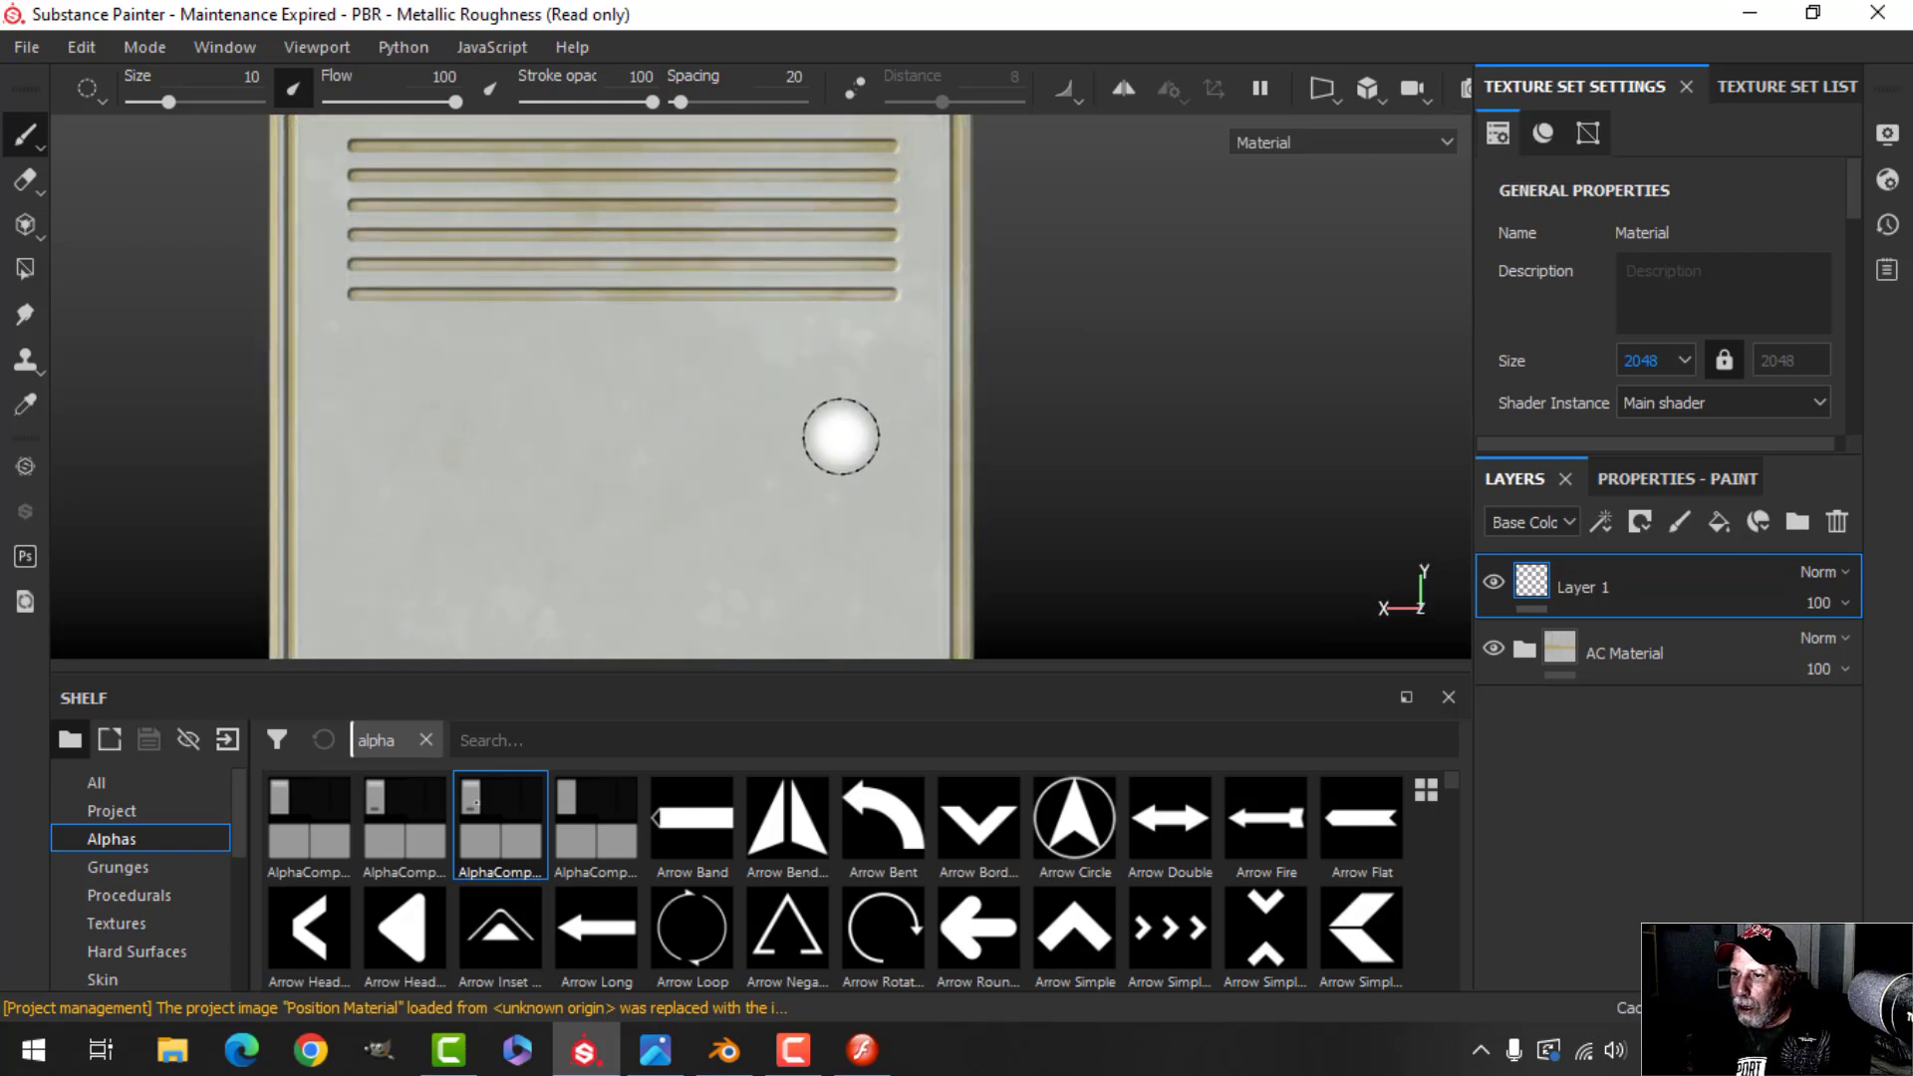
scroll(153, 917, "down", 1)
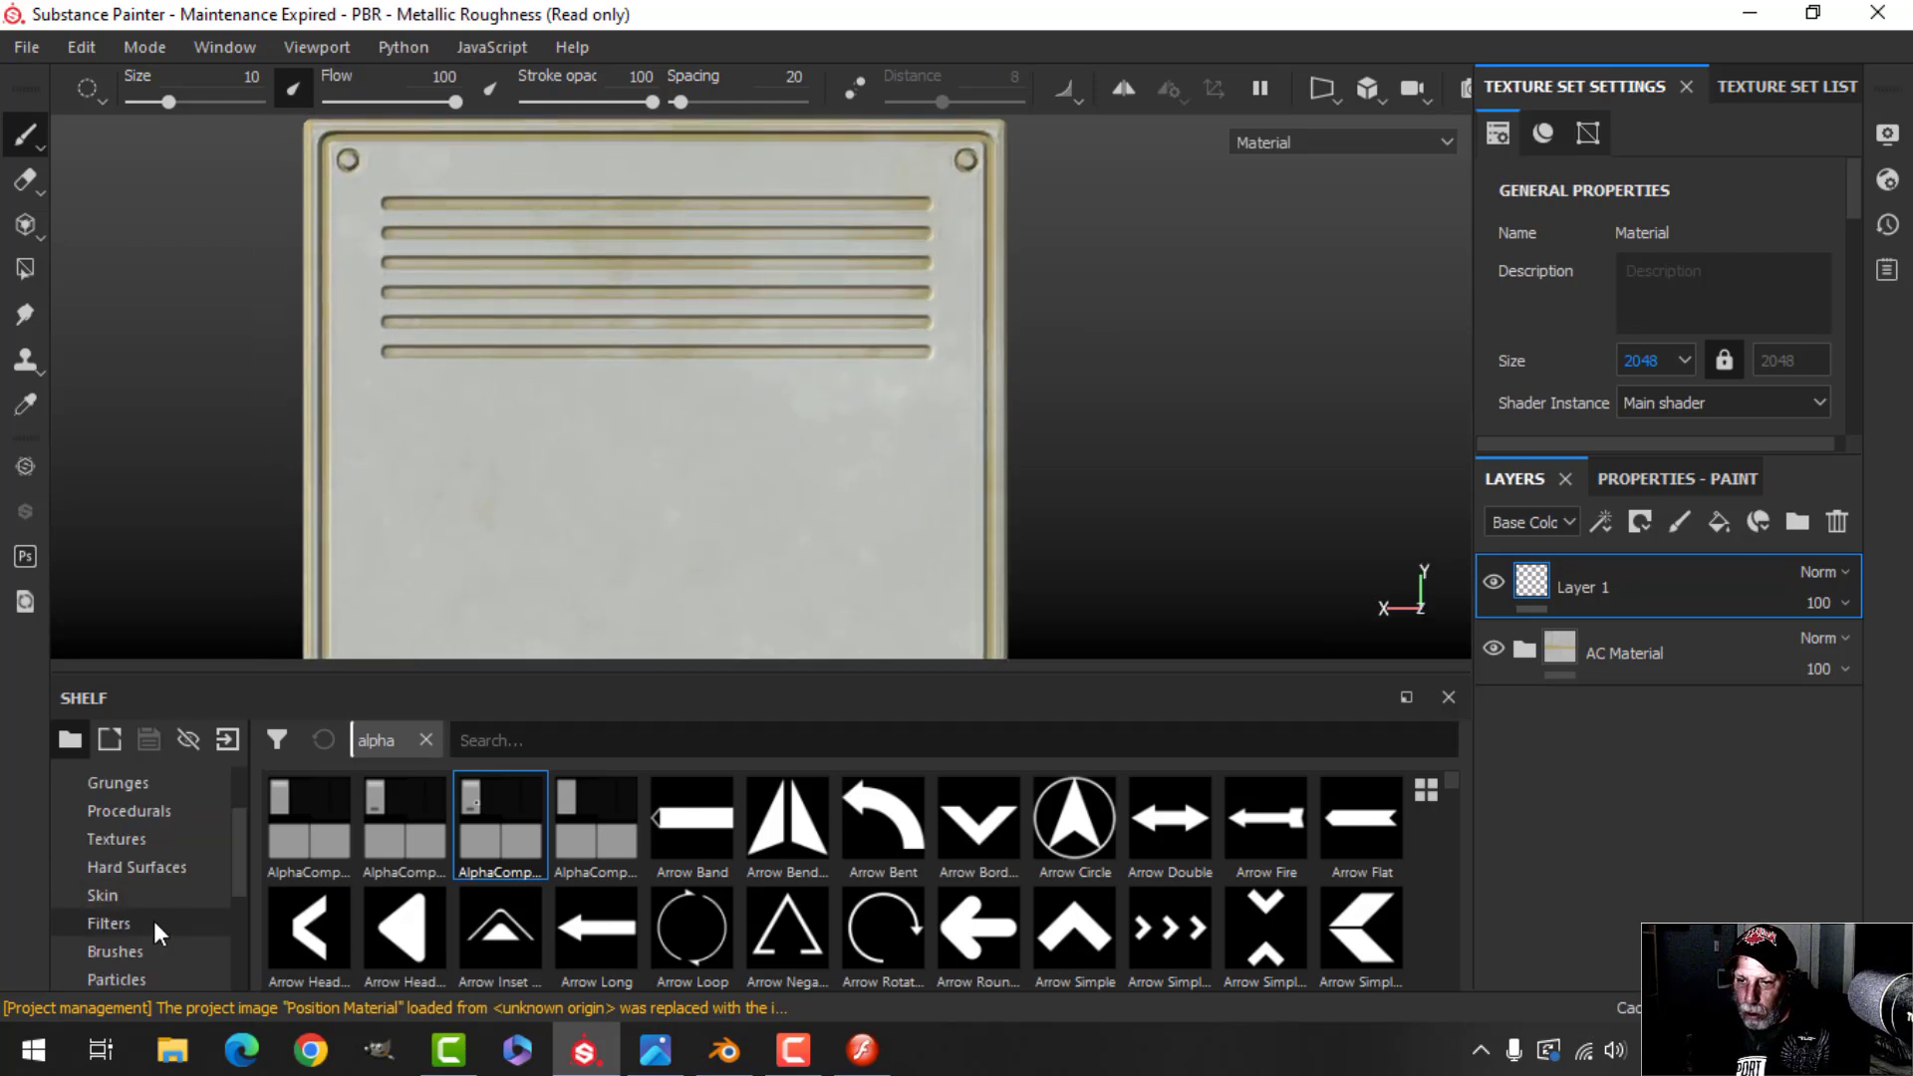
Choose the Basic Hard brush and limit its paint channels to color and rough
left_click(136, 953)
left_click(1171, 843)
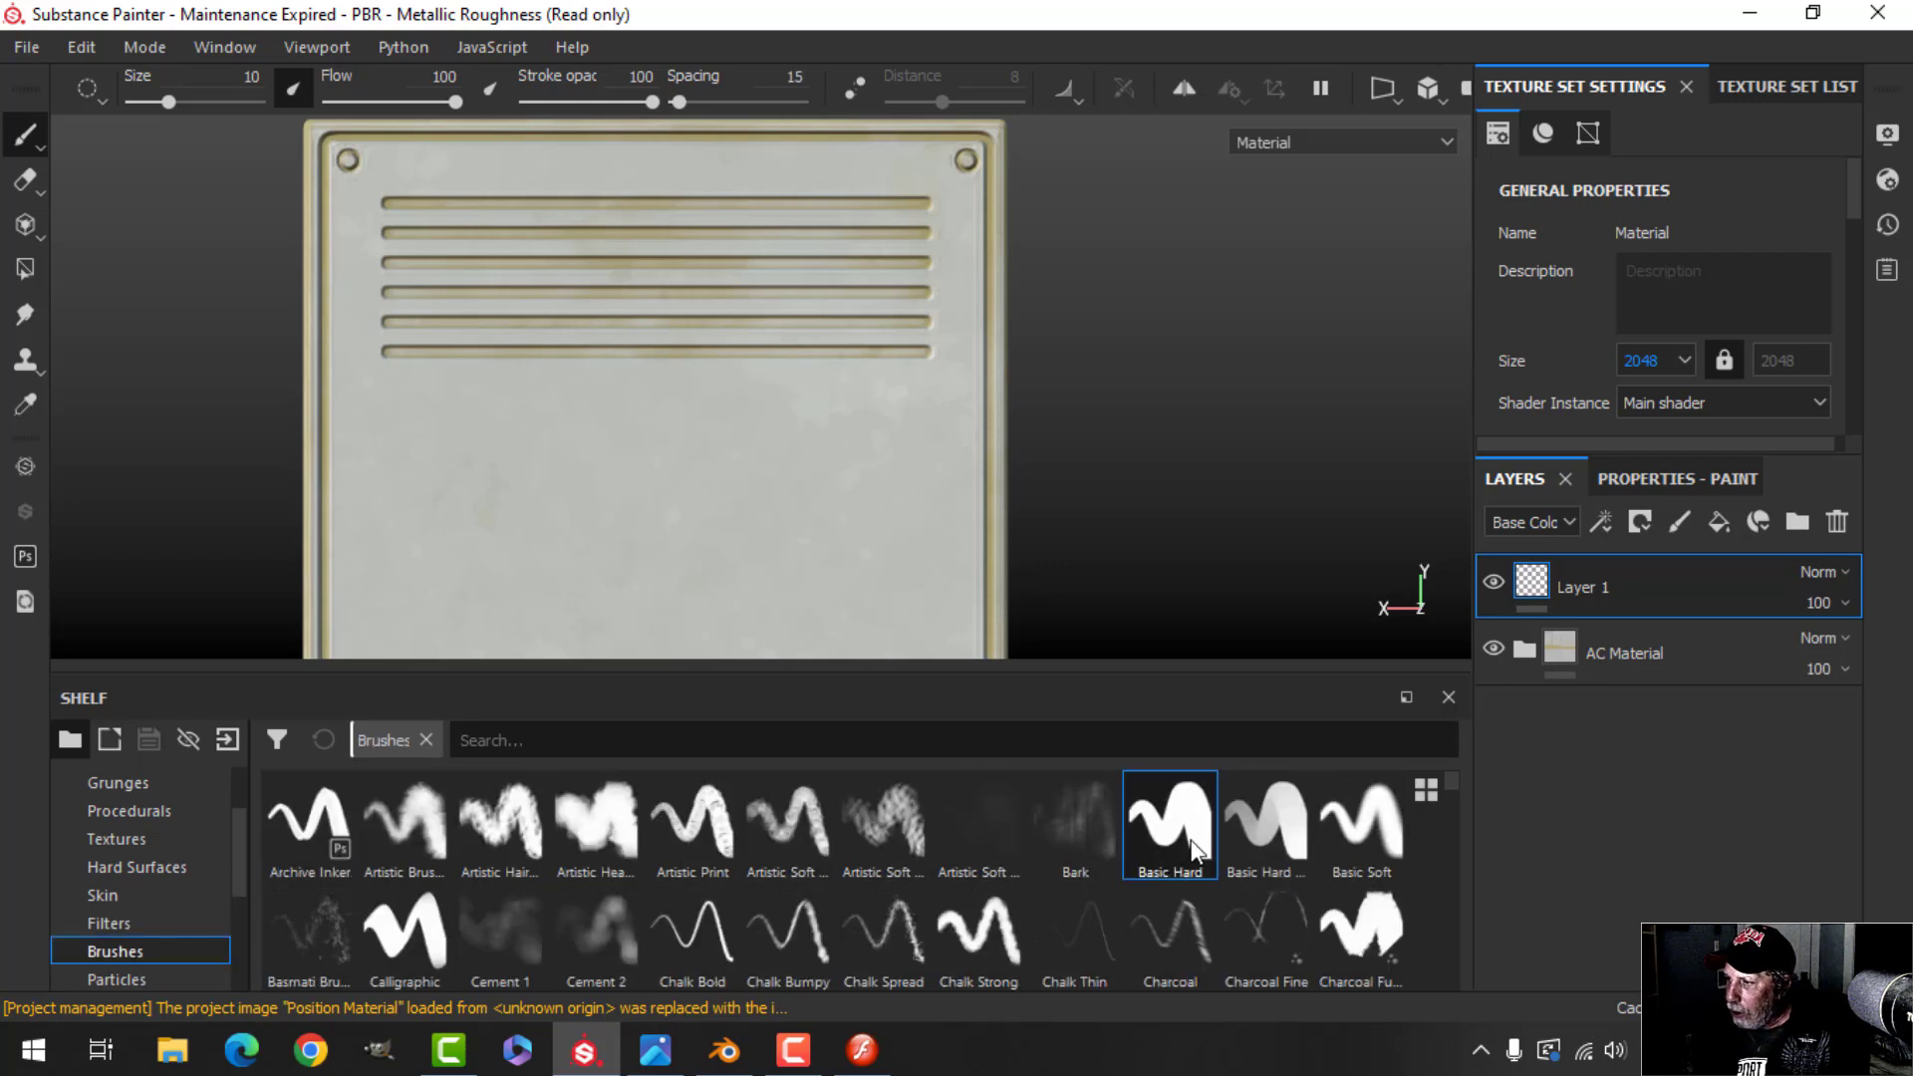
left_click(1678, 477)
scroll(1614, 807, "down", 2)
scroll(1574, 848, "down", 8)
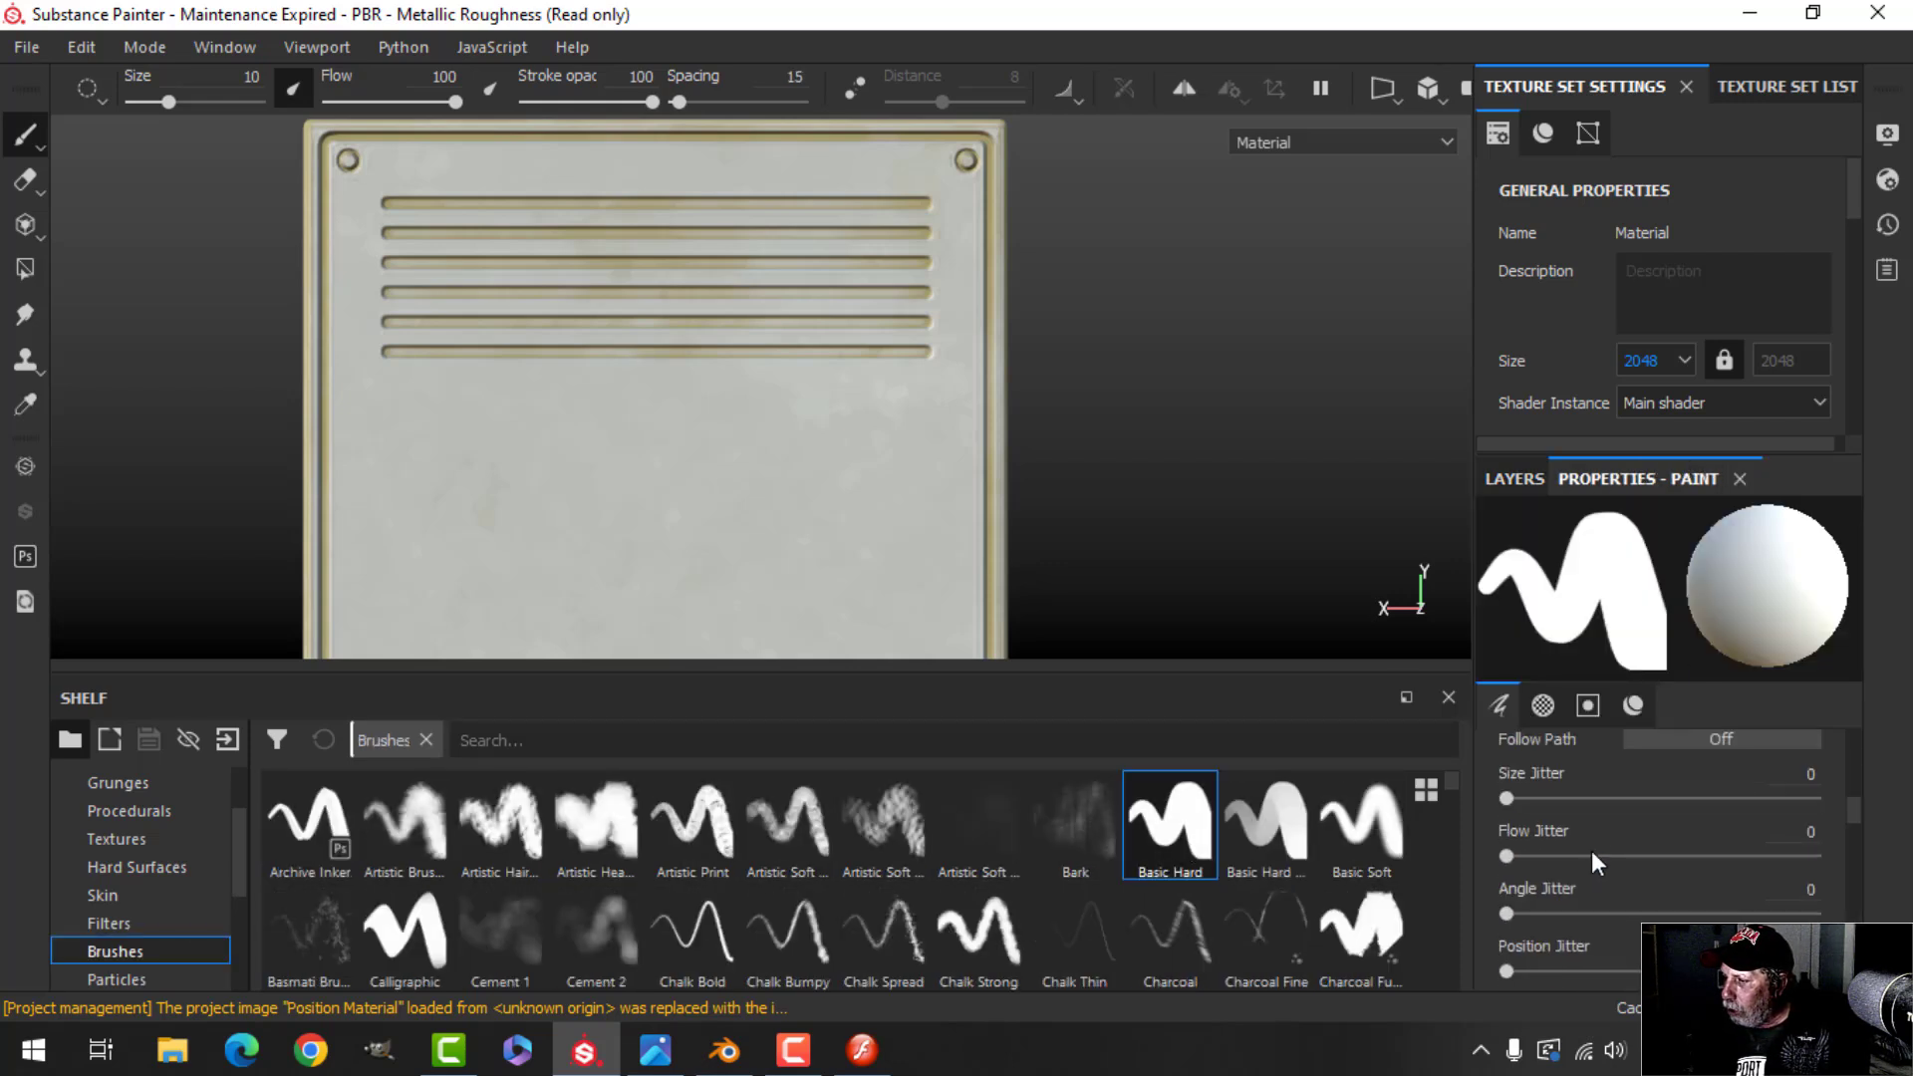
scroll(1587, 853, "down", 4)
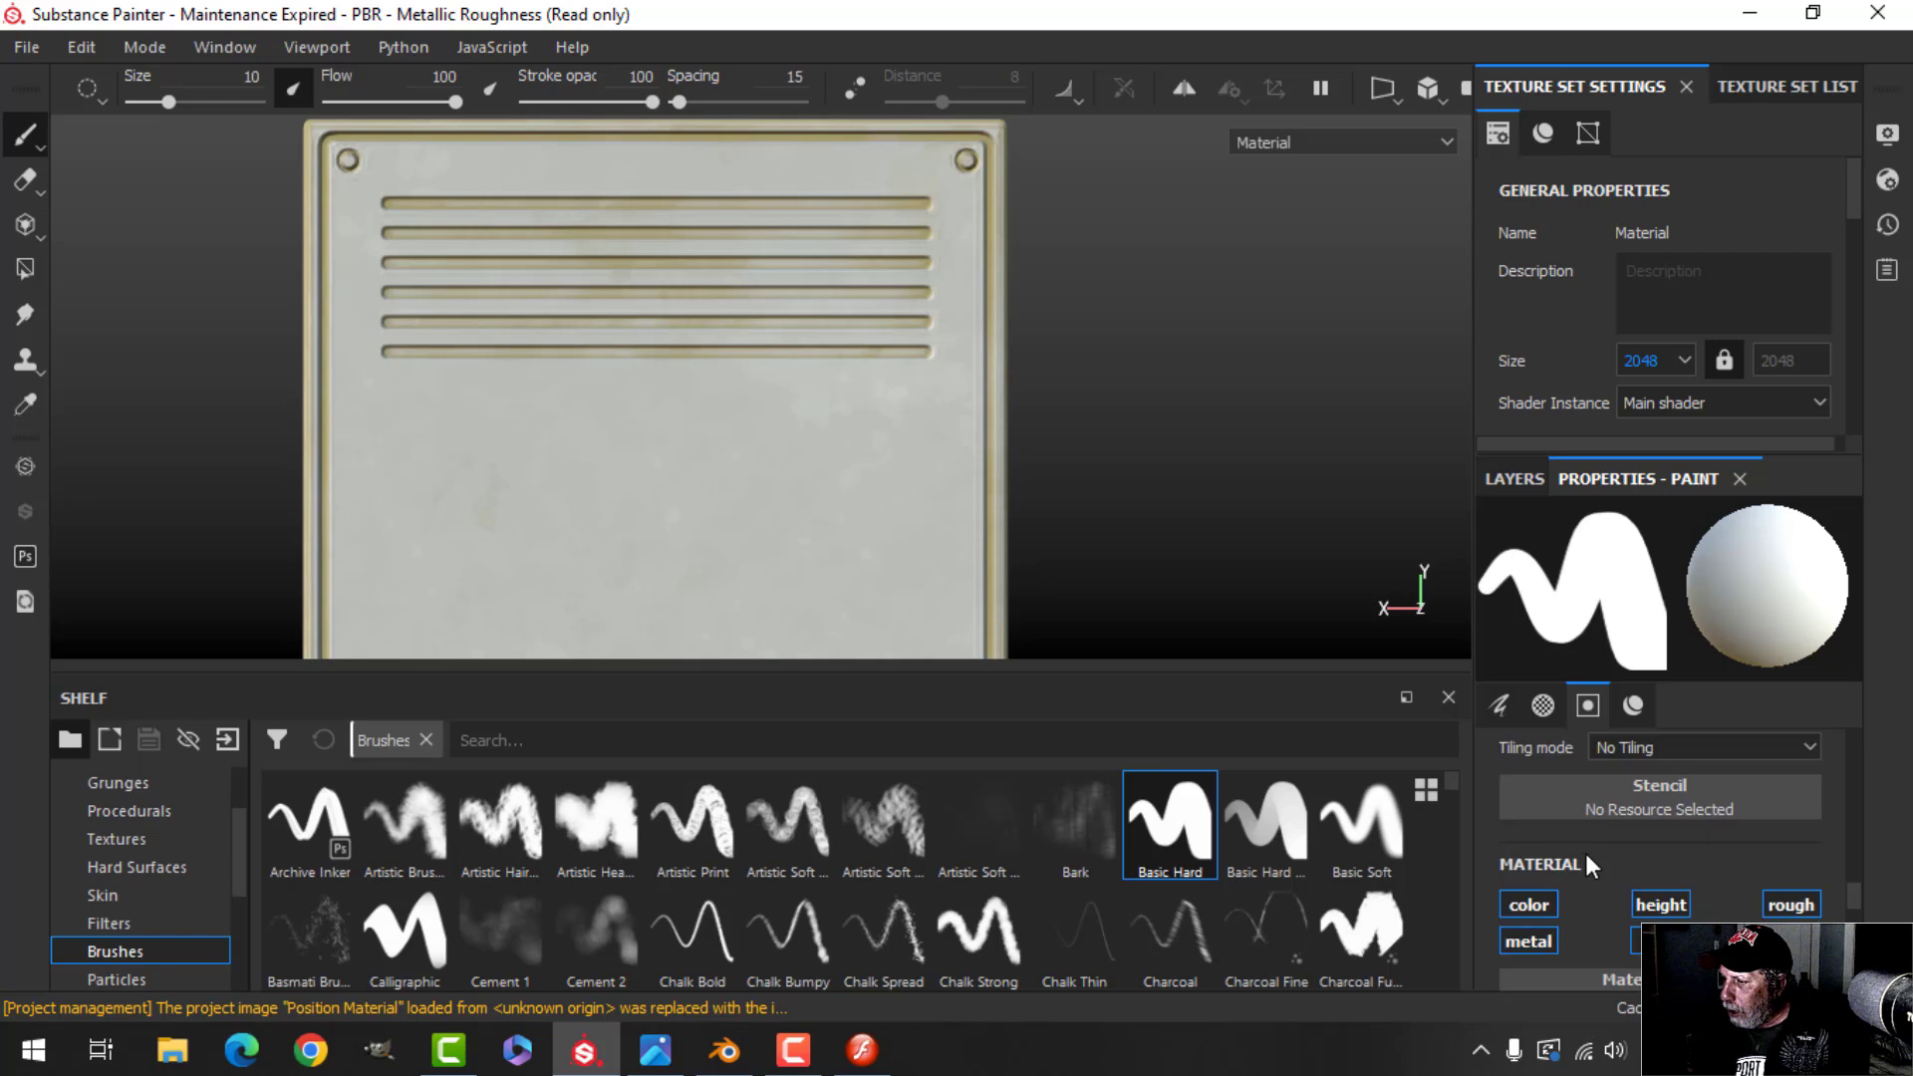
left_click(1791, 738)
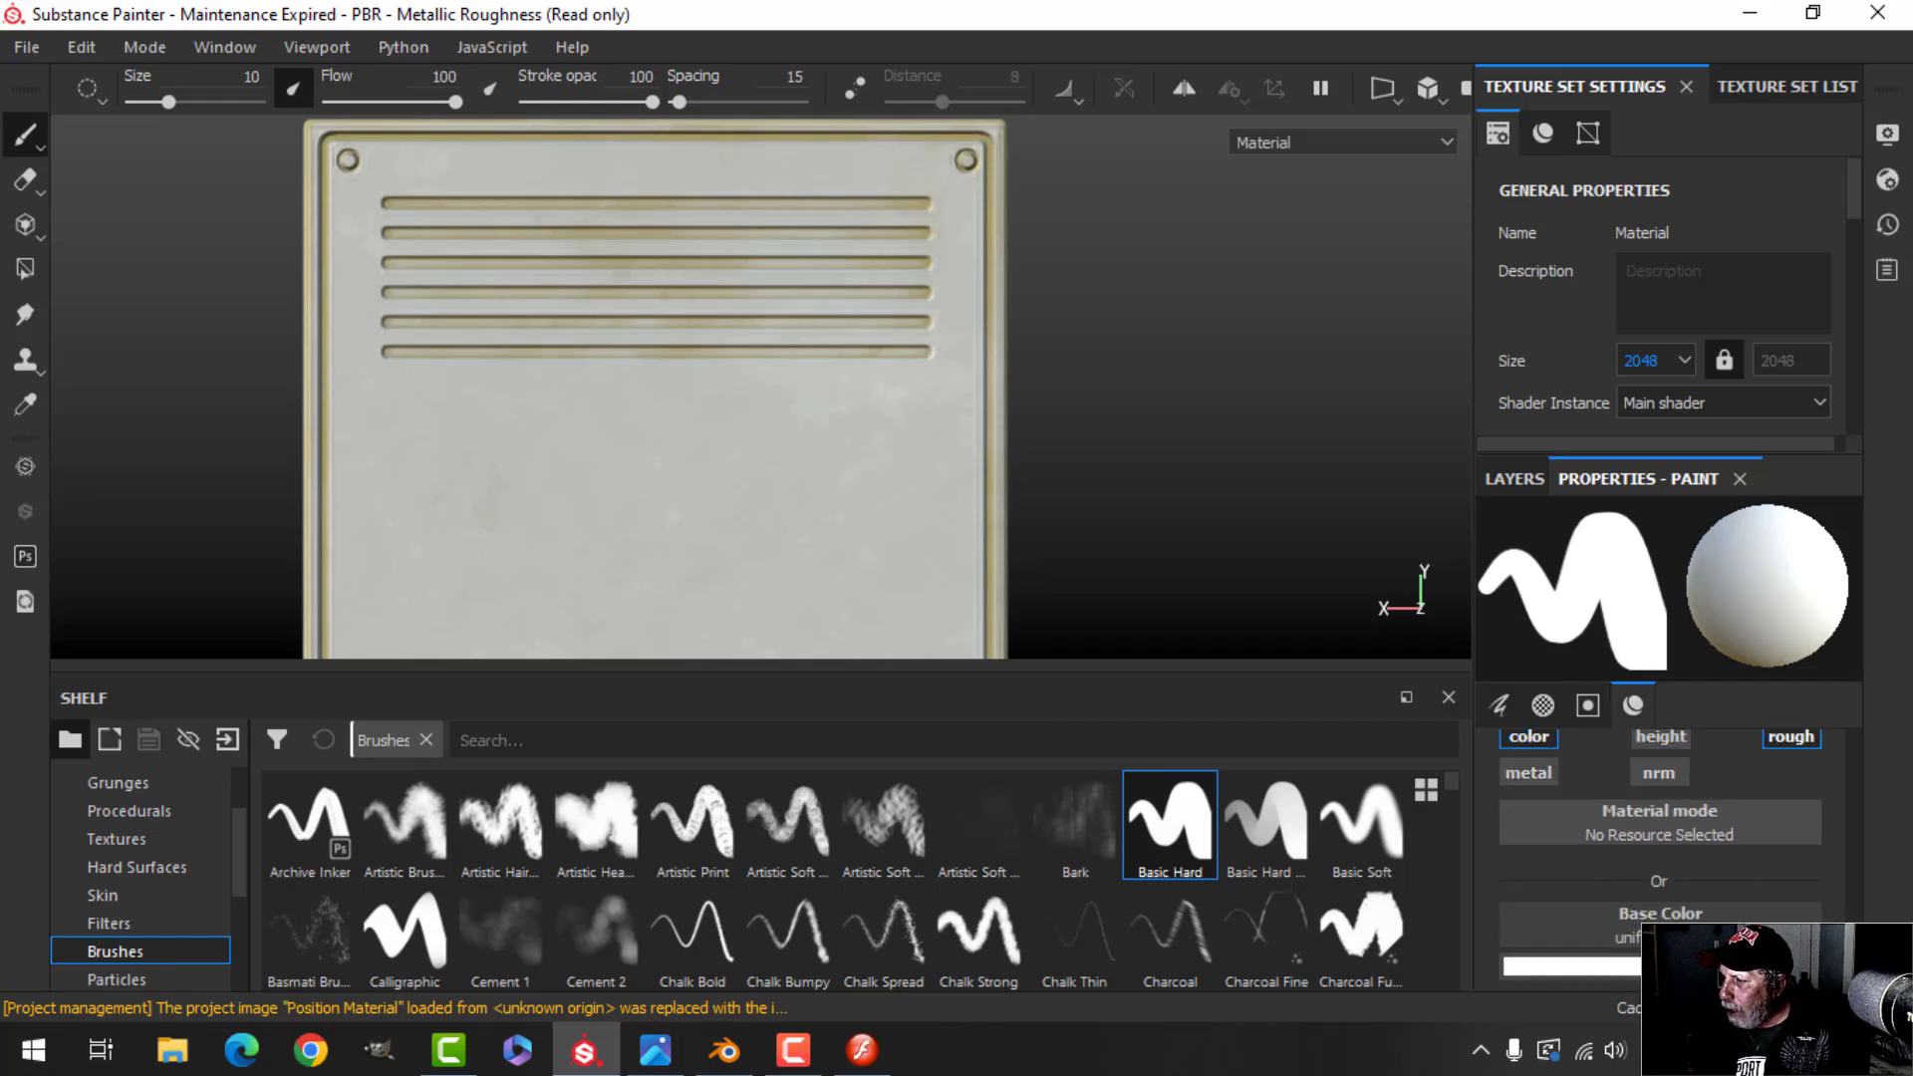
Set the brush material's roughness to 1 and its base color to near-black
scroll(1611, 954, "down", 3)
left_click_drag(1589, 946, 1794, 947)
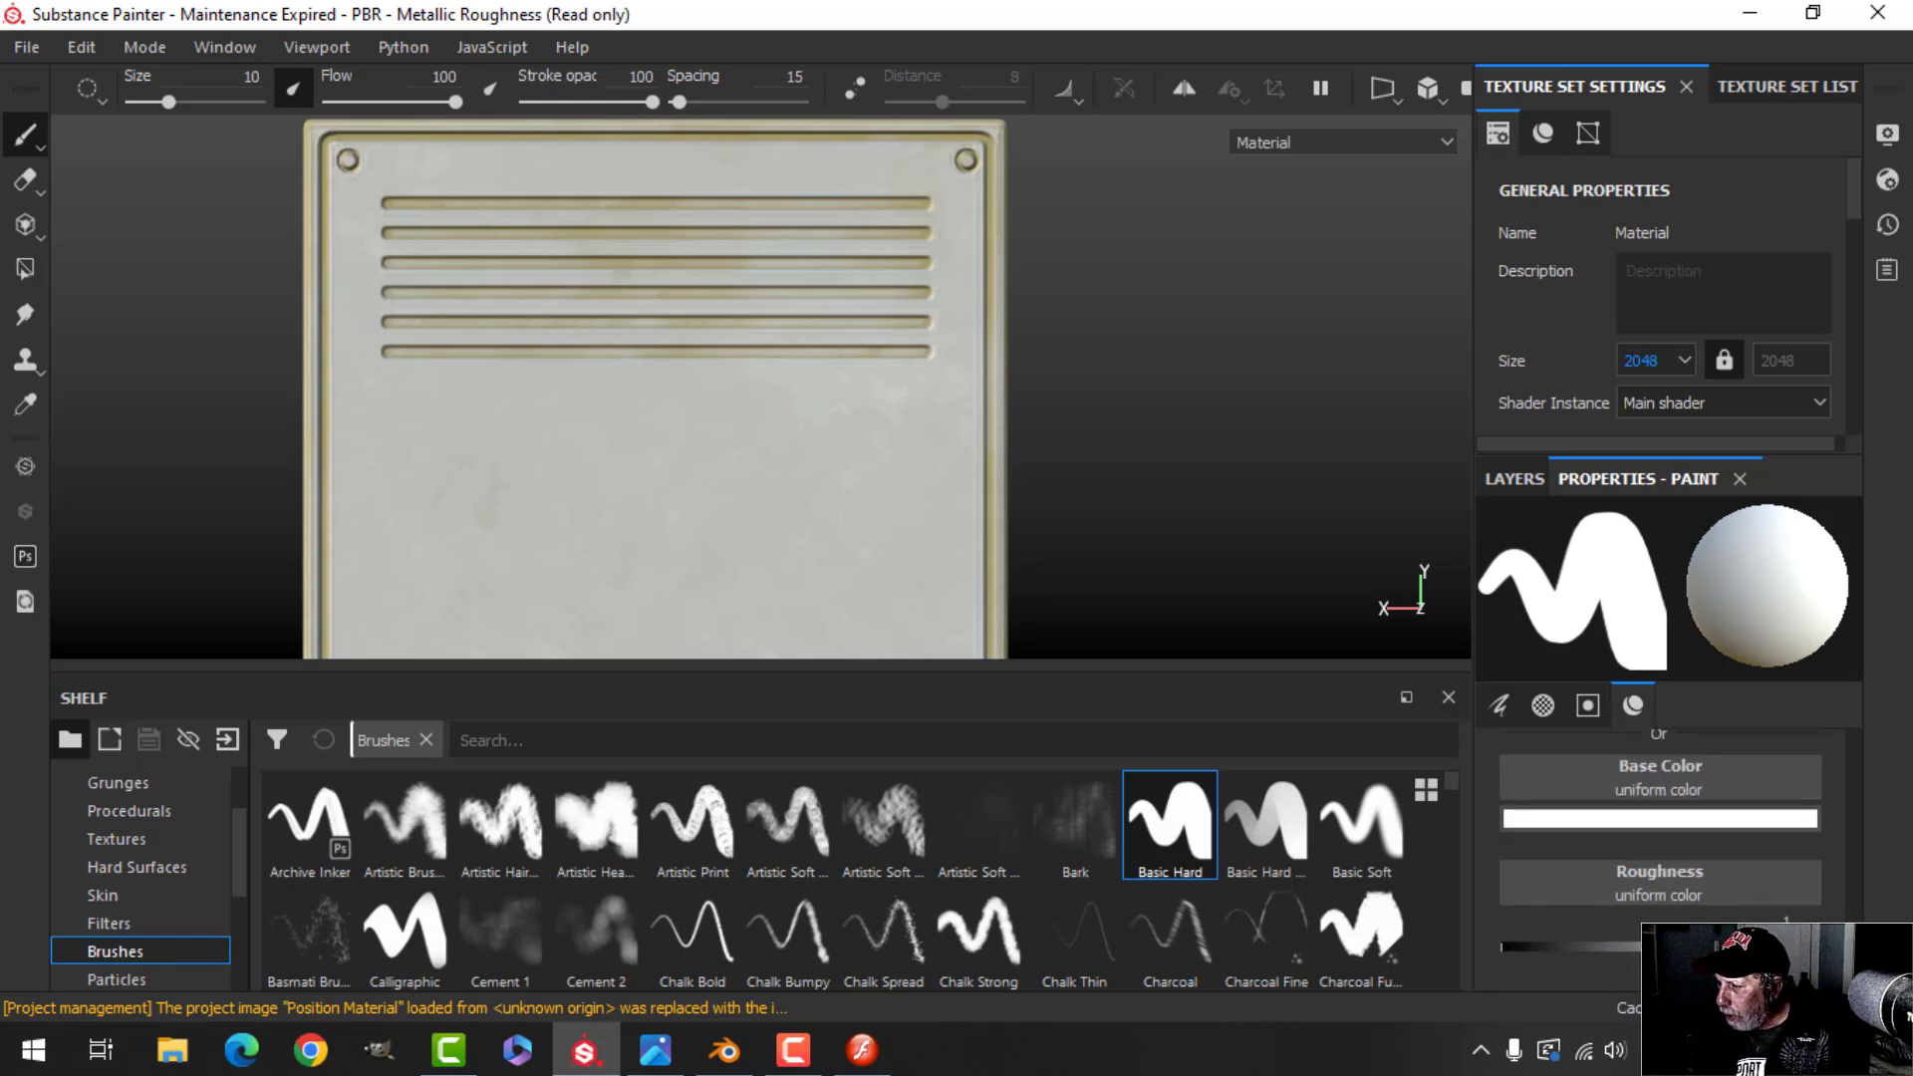
left_click(1670, 815)
left_click(1529, 739)
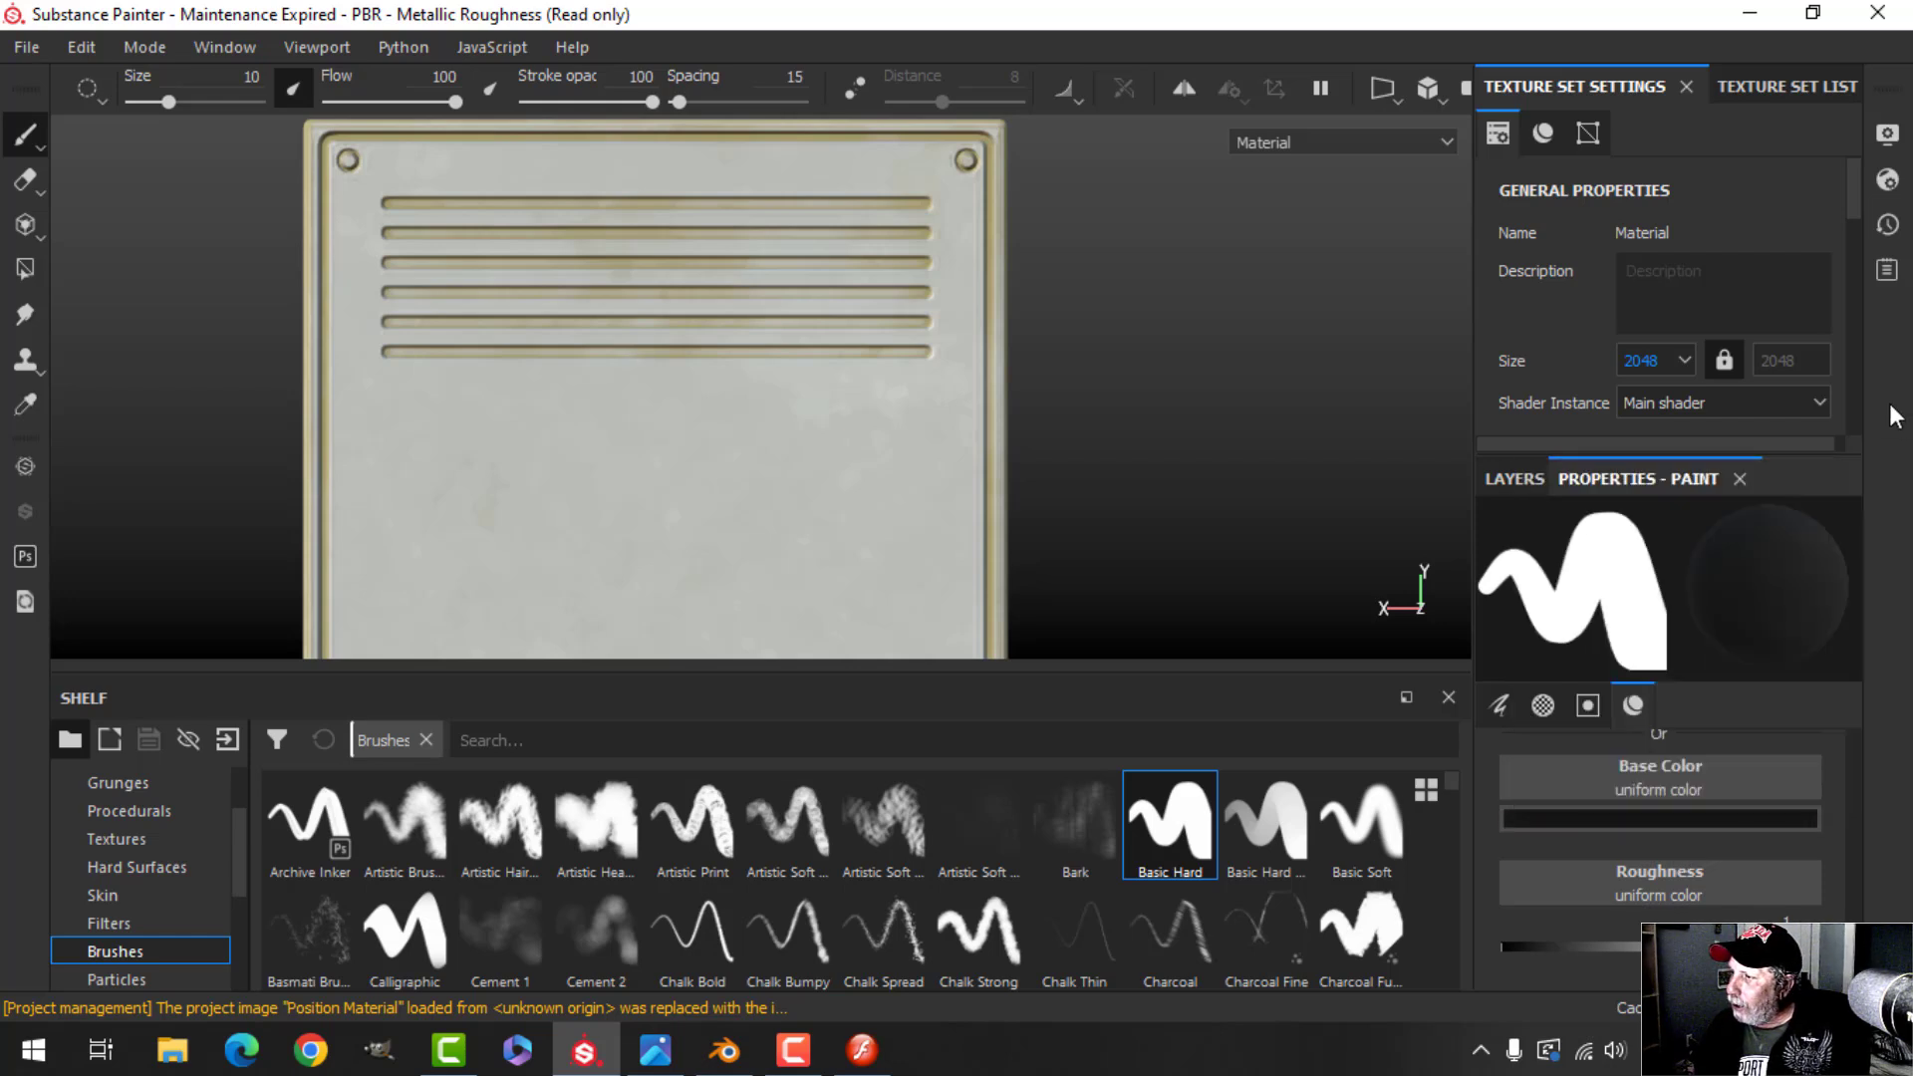
Reduce the brush size to 1.21 to fit inside the vent slots
scroll(709, 434, "up", 5)
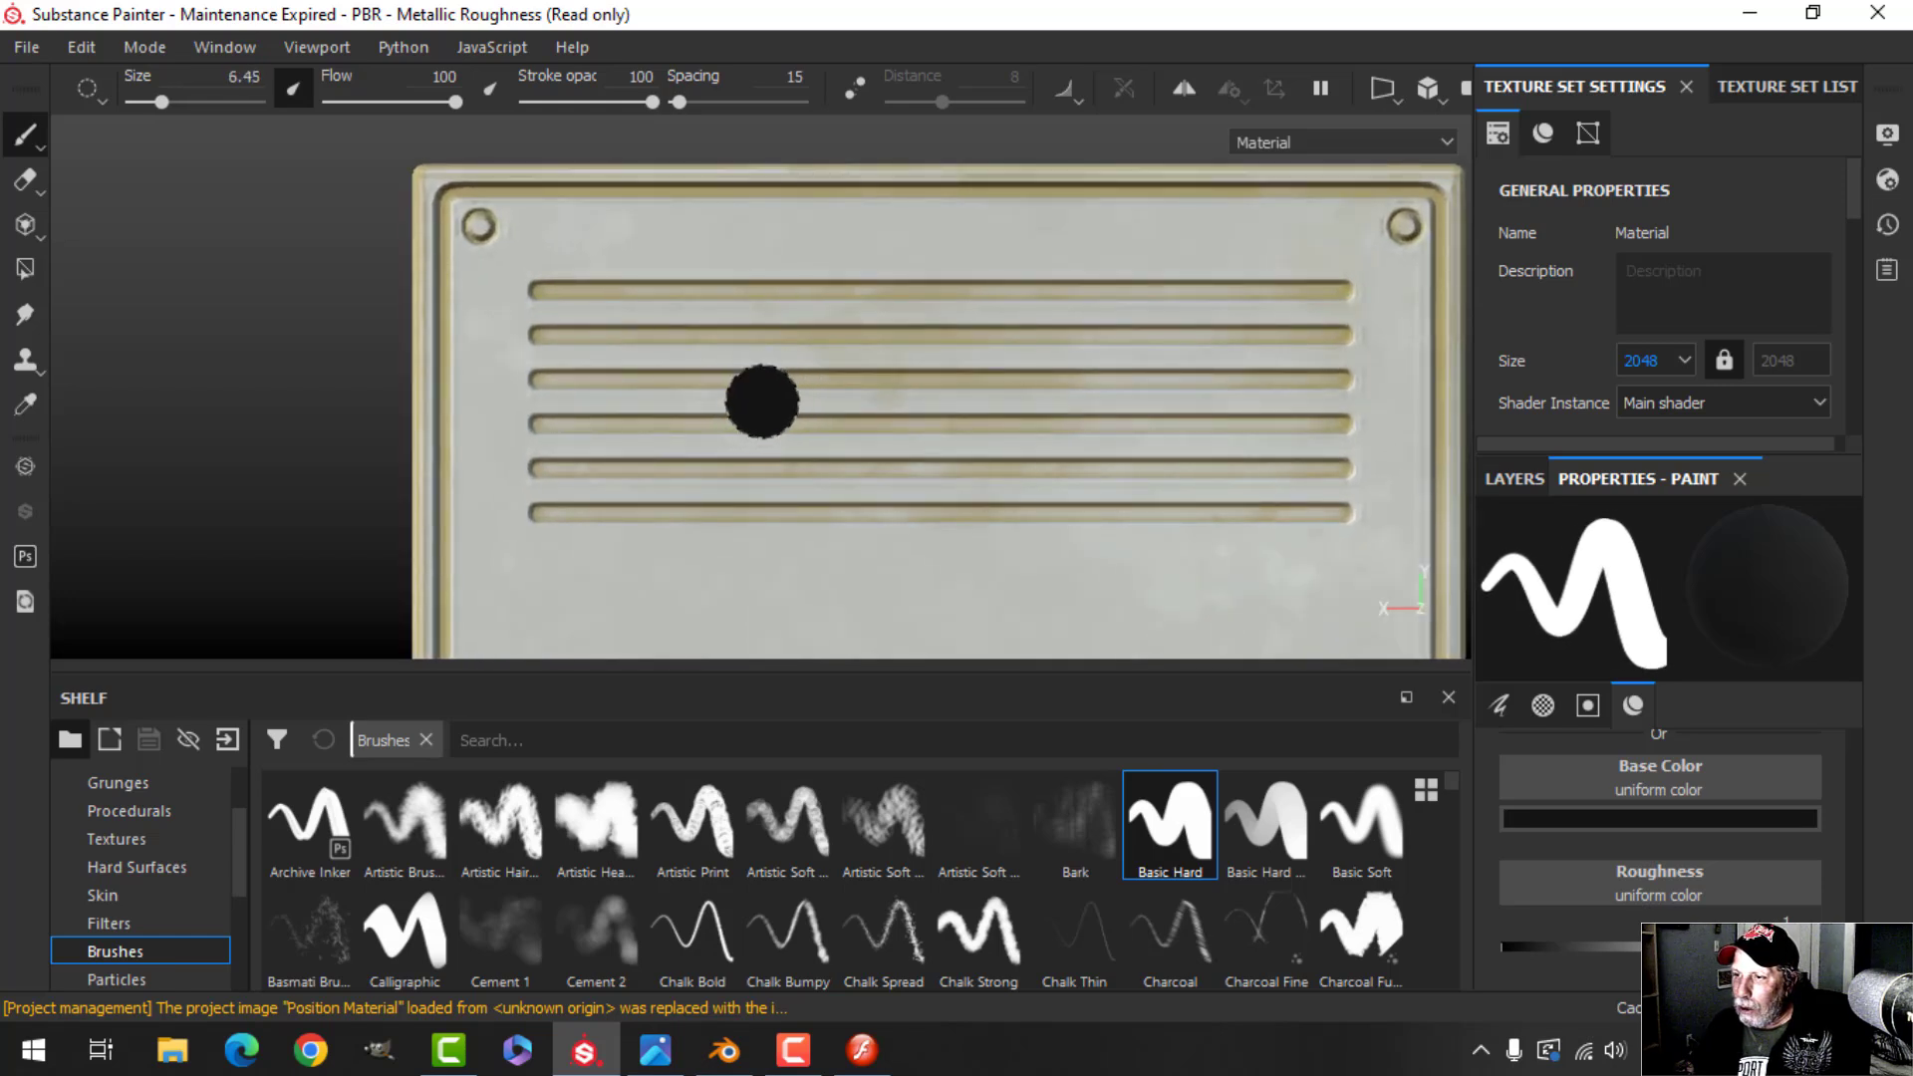
key("bracketleft")
key("bracketleft")
key("bracketleft")
key("bracketleft")
key("bracketleft")
key("bracketleft")
key("bracketleft")
key("bracketleft")
key("bracketleft")
key("bracketleft")
key("bracketleft")
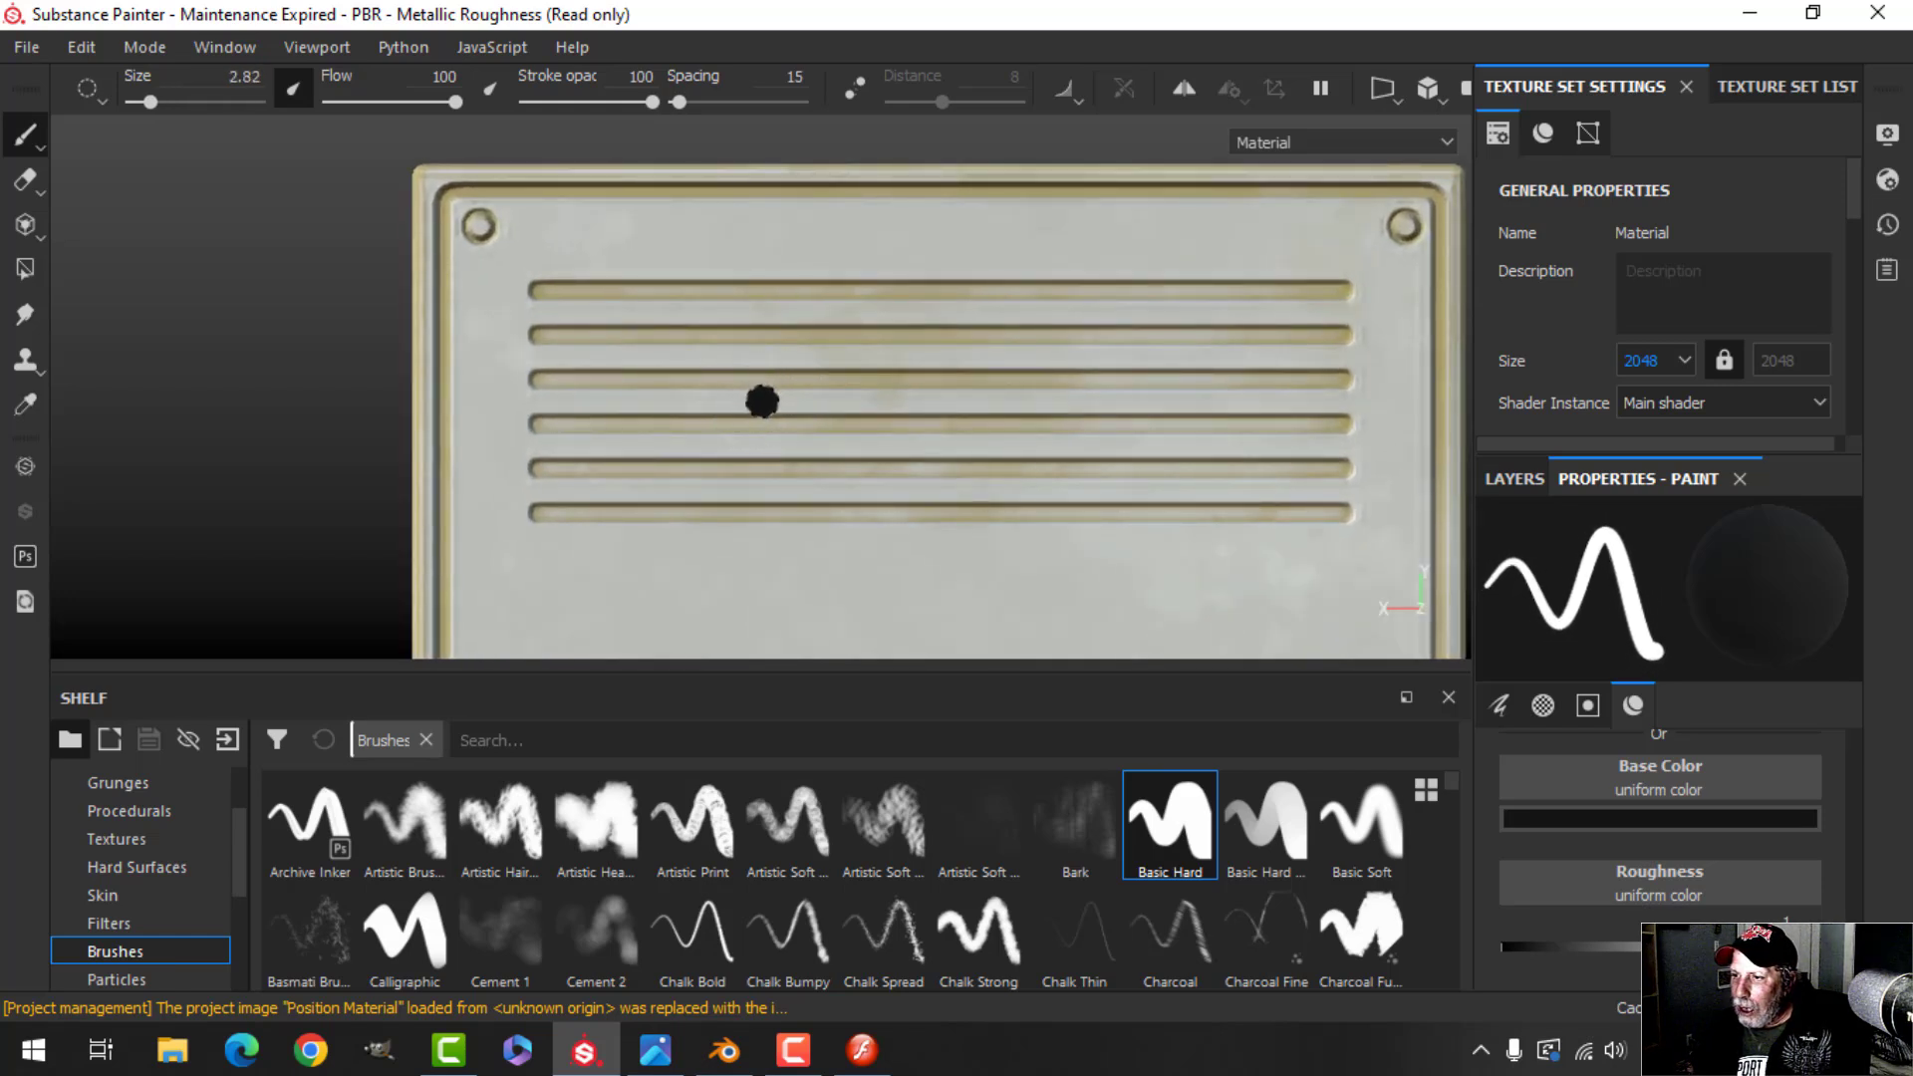
key("bracketleft")
key("bracketleft")
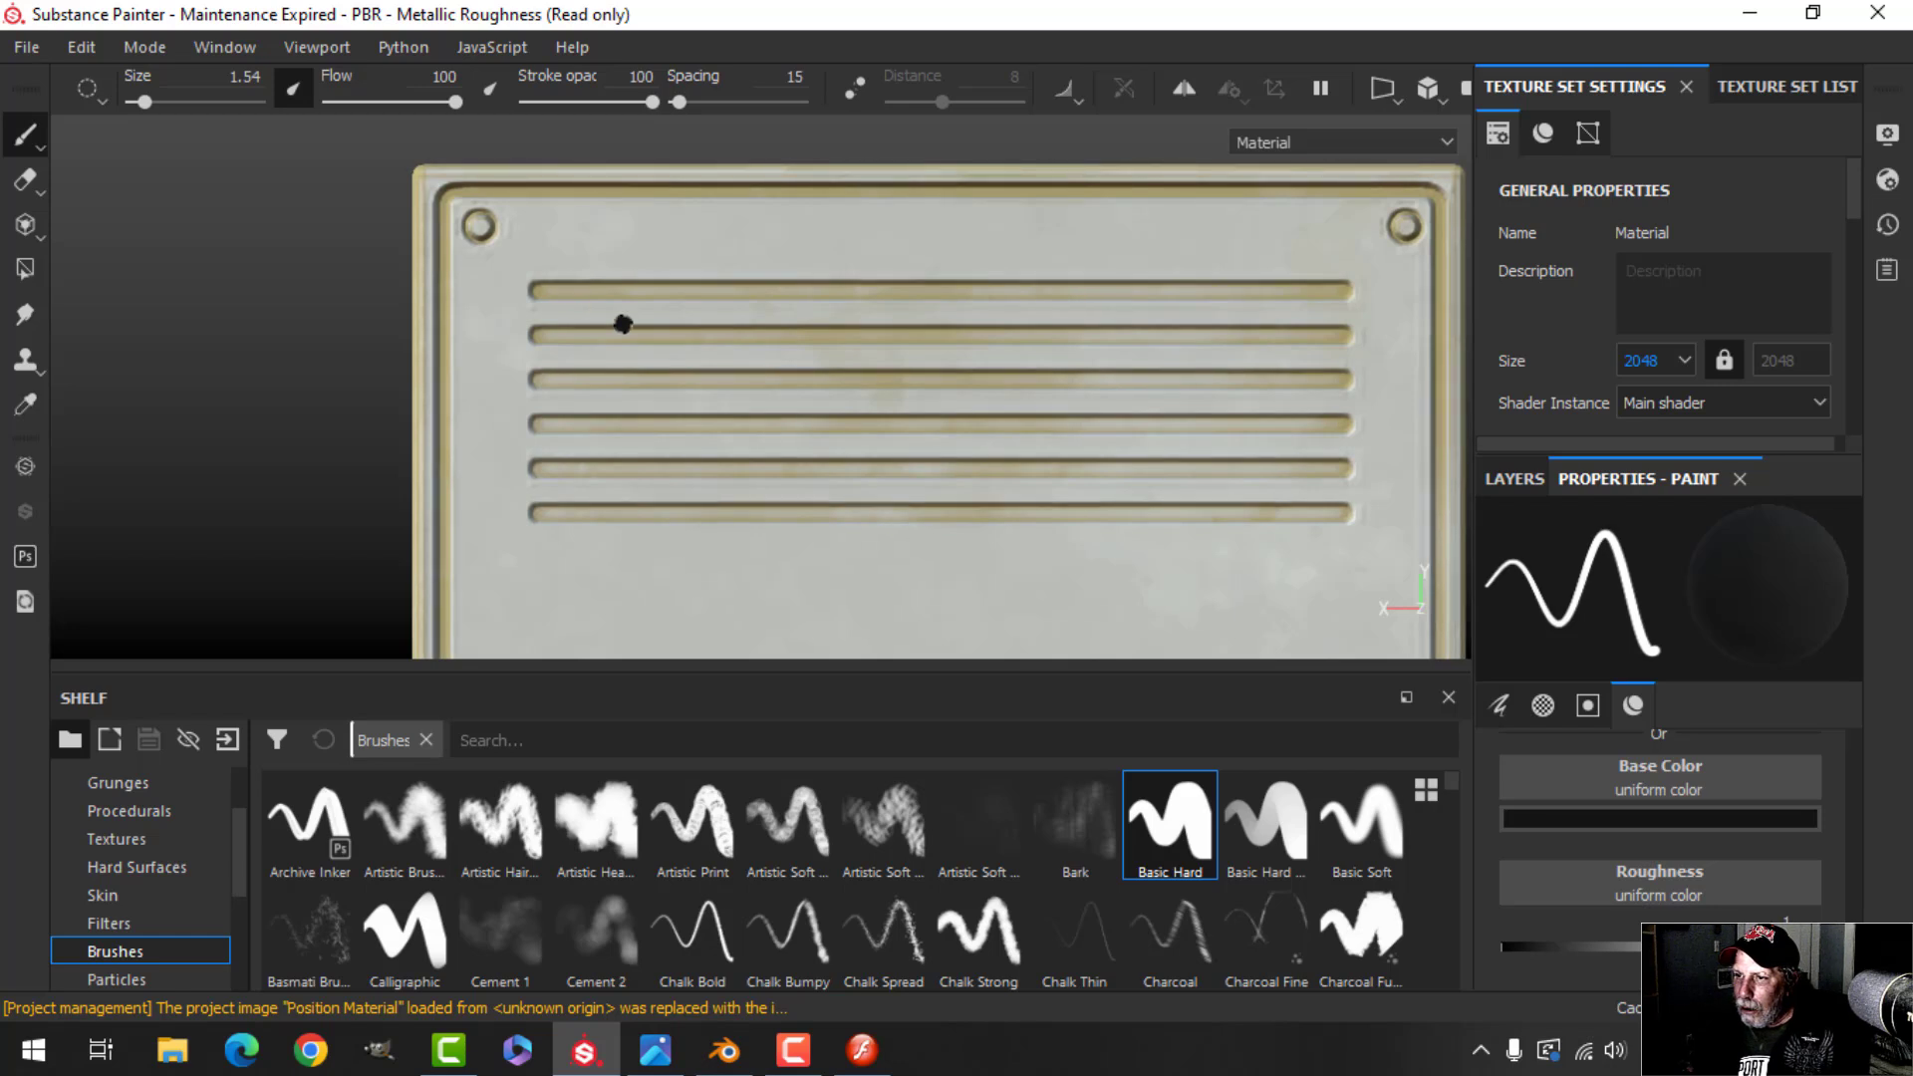
scroll(688, 342, "down", 2)
scroll(689, 342, "up", 3)
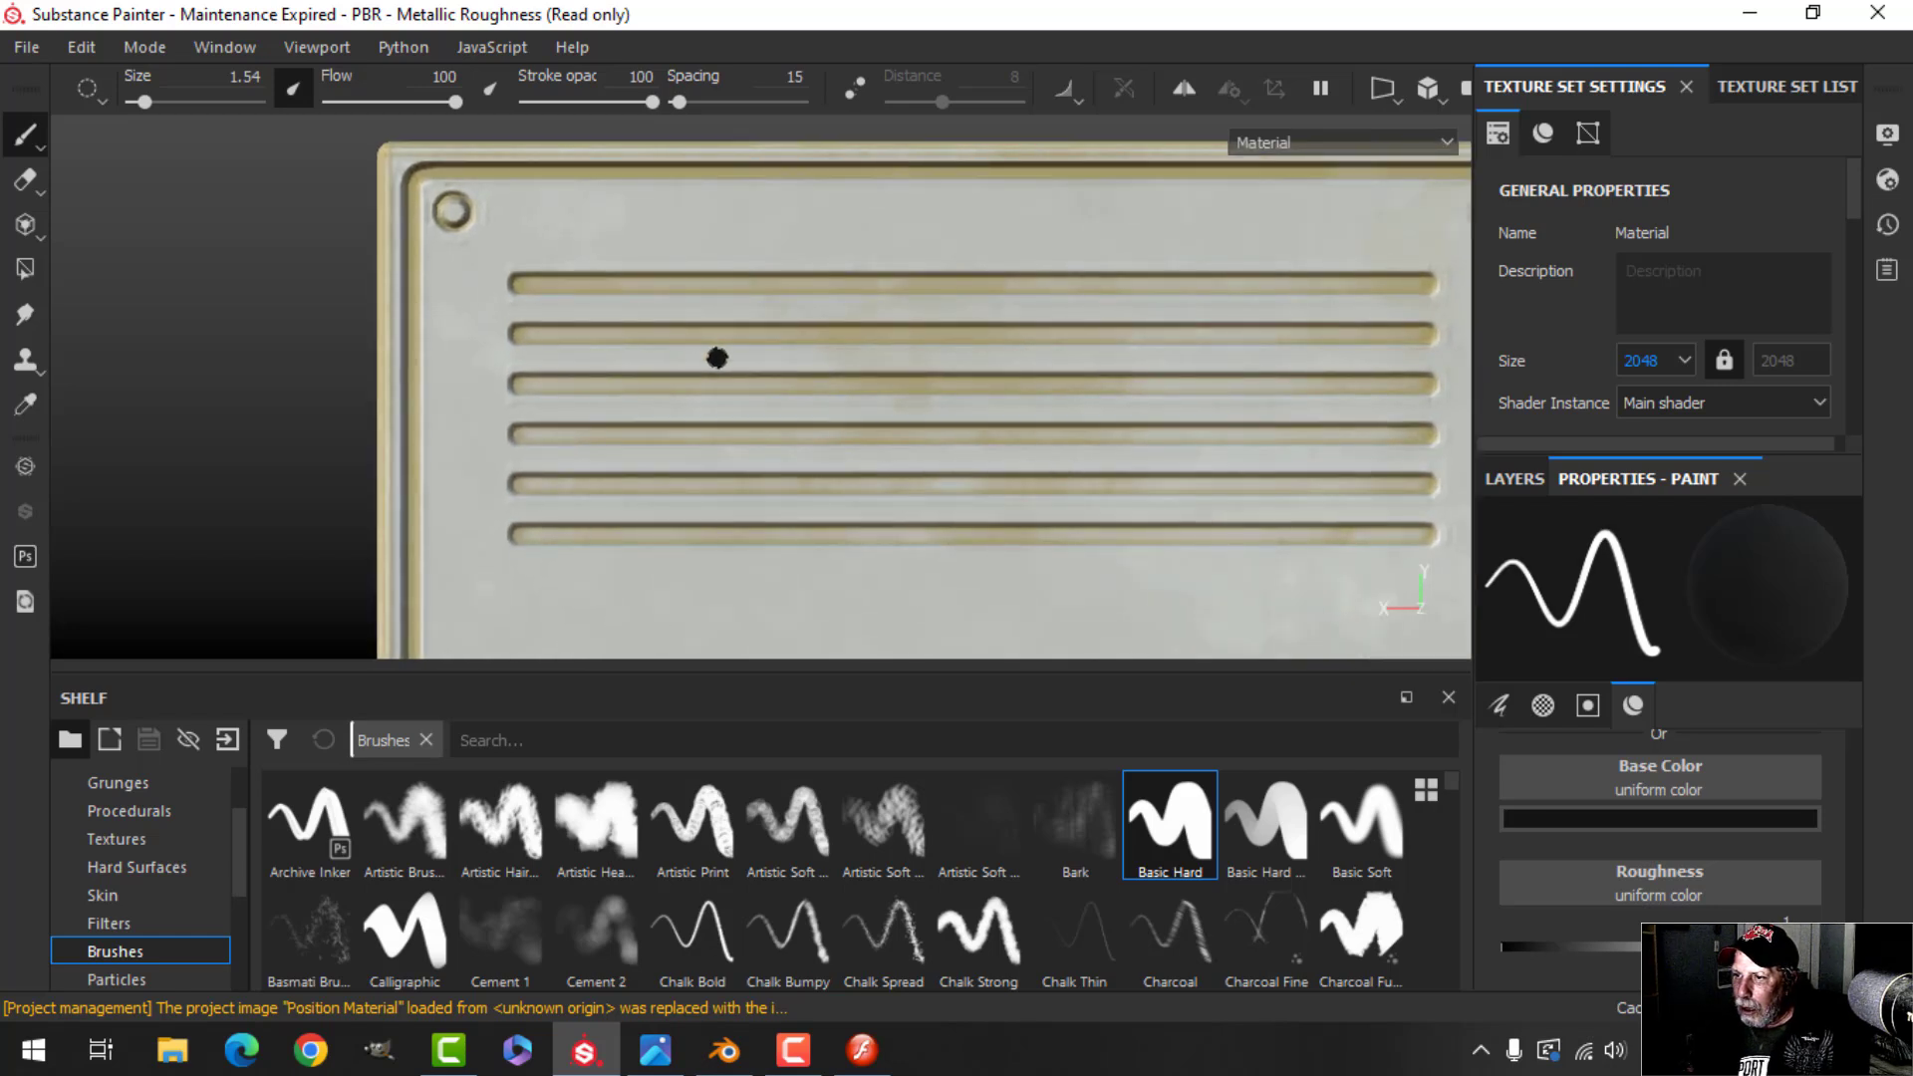
mouse_move(717, 358)
right_mouse_down("ctrl")
mouse_move(677, 358)
mouse_move(706, 358)
right_mouse_up("ctrl")
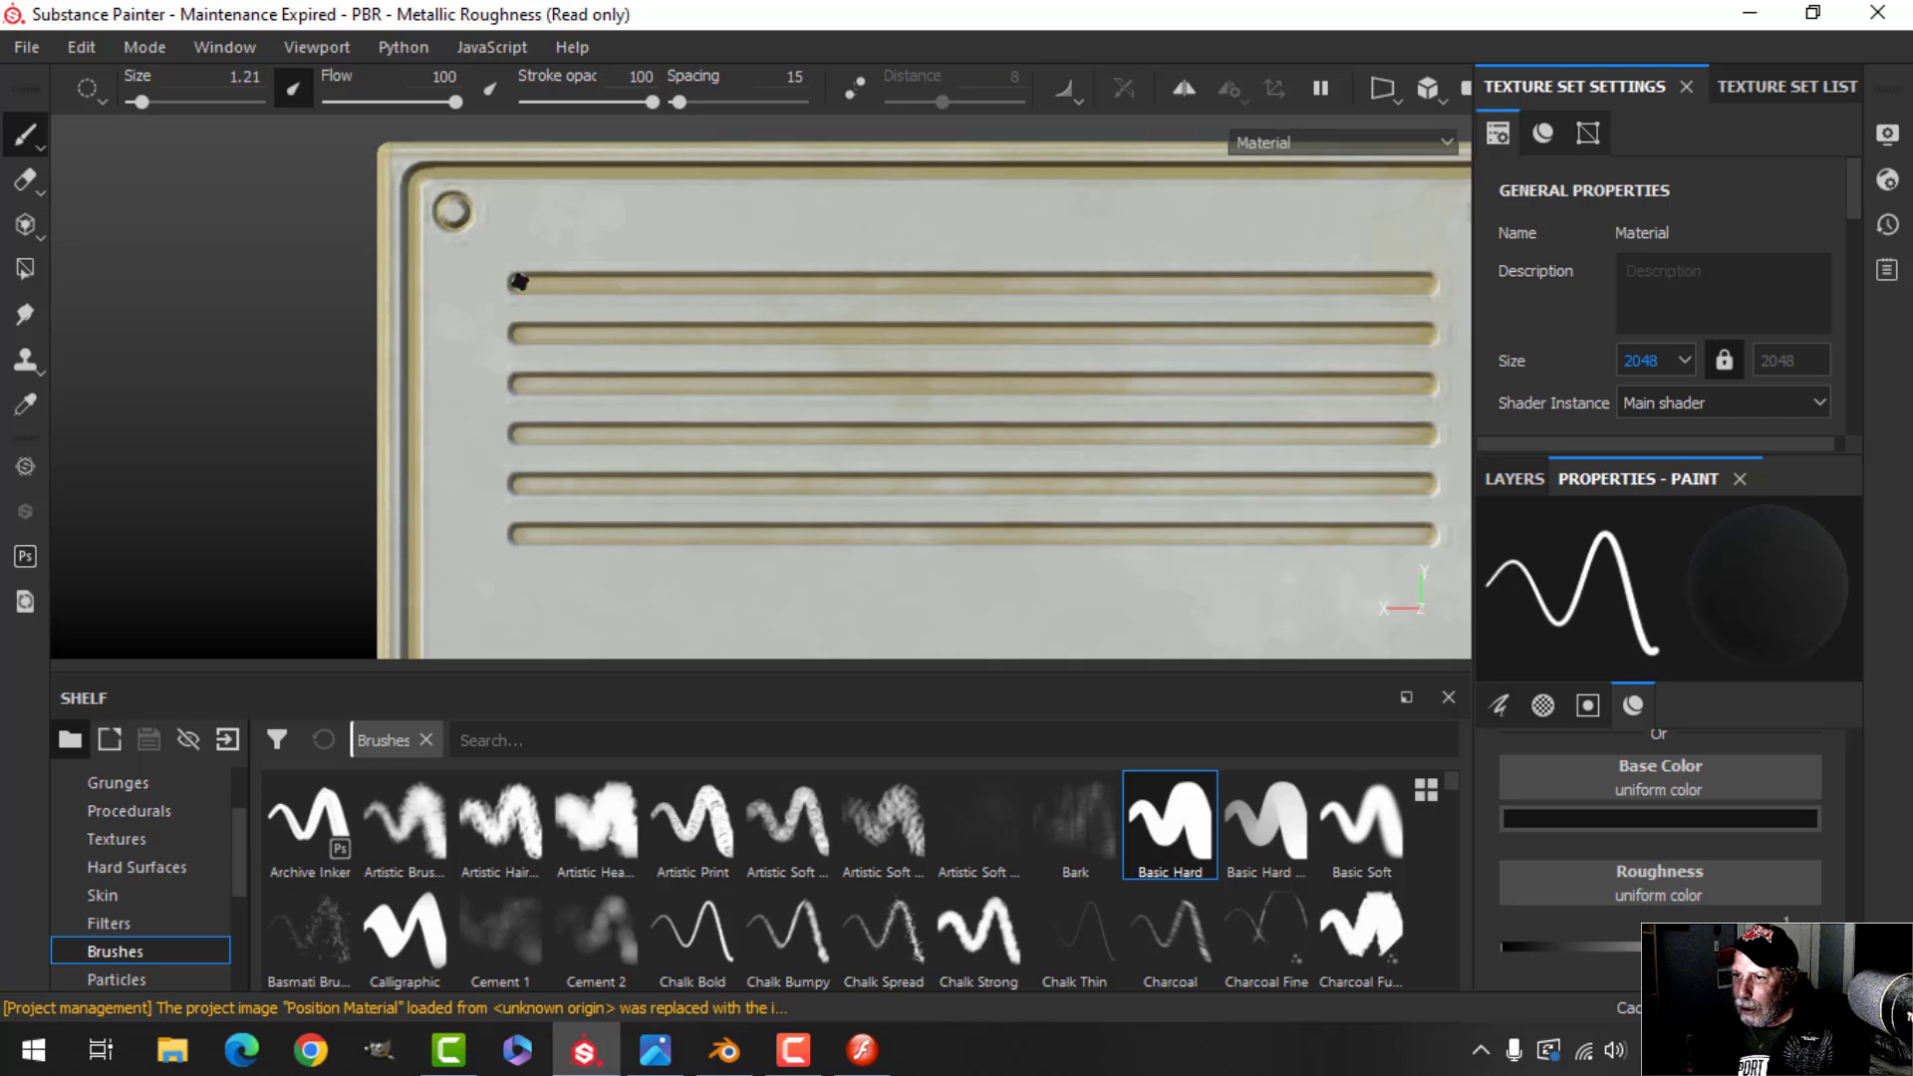
Paint straight, snapped near-black lines along the full length of the upper three vent slots
left_click(521, 285)
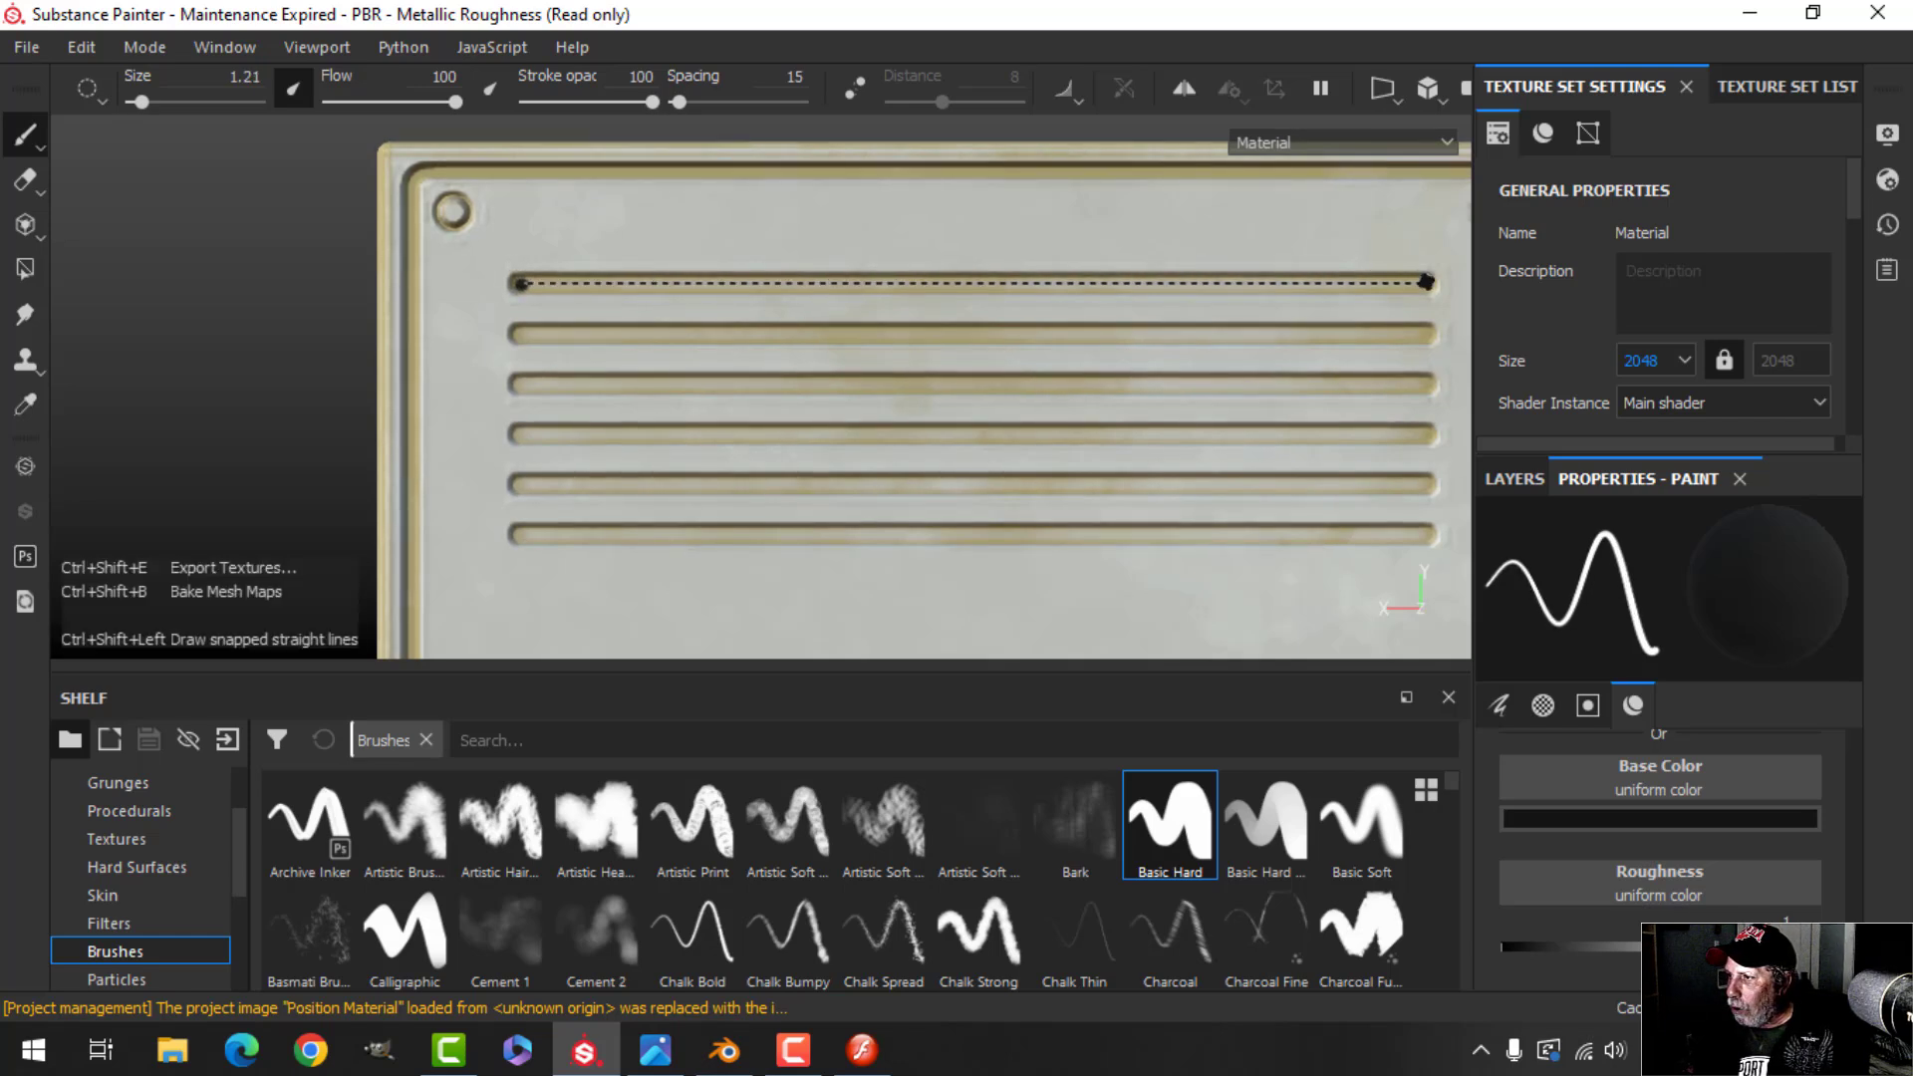
left_click(1427, 283, "ctrl+shift")
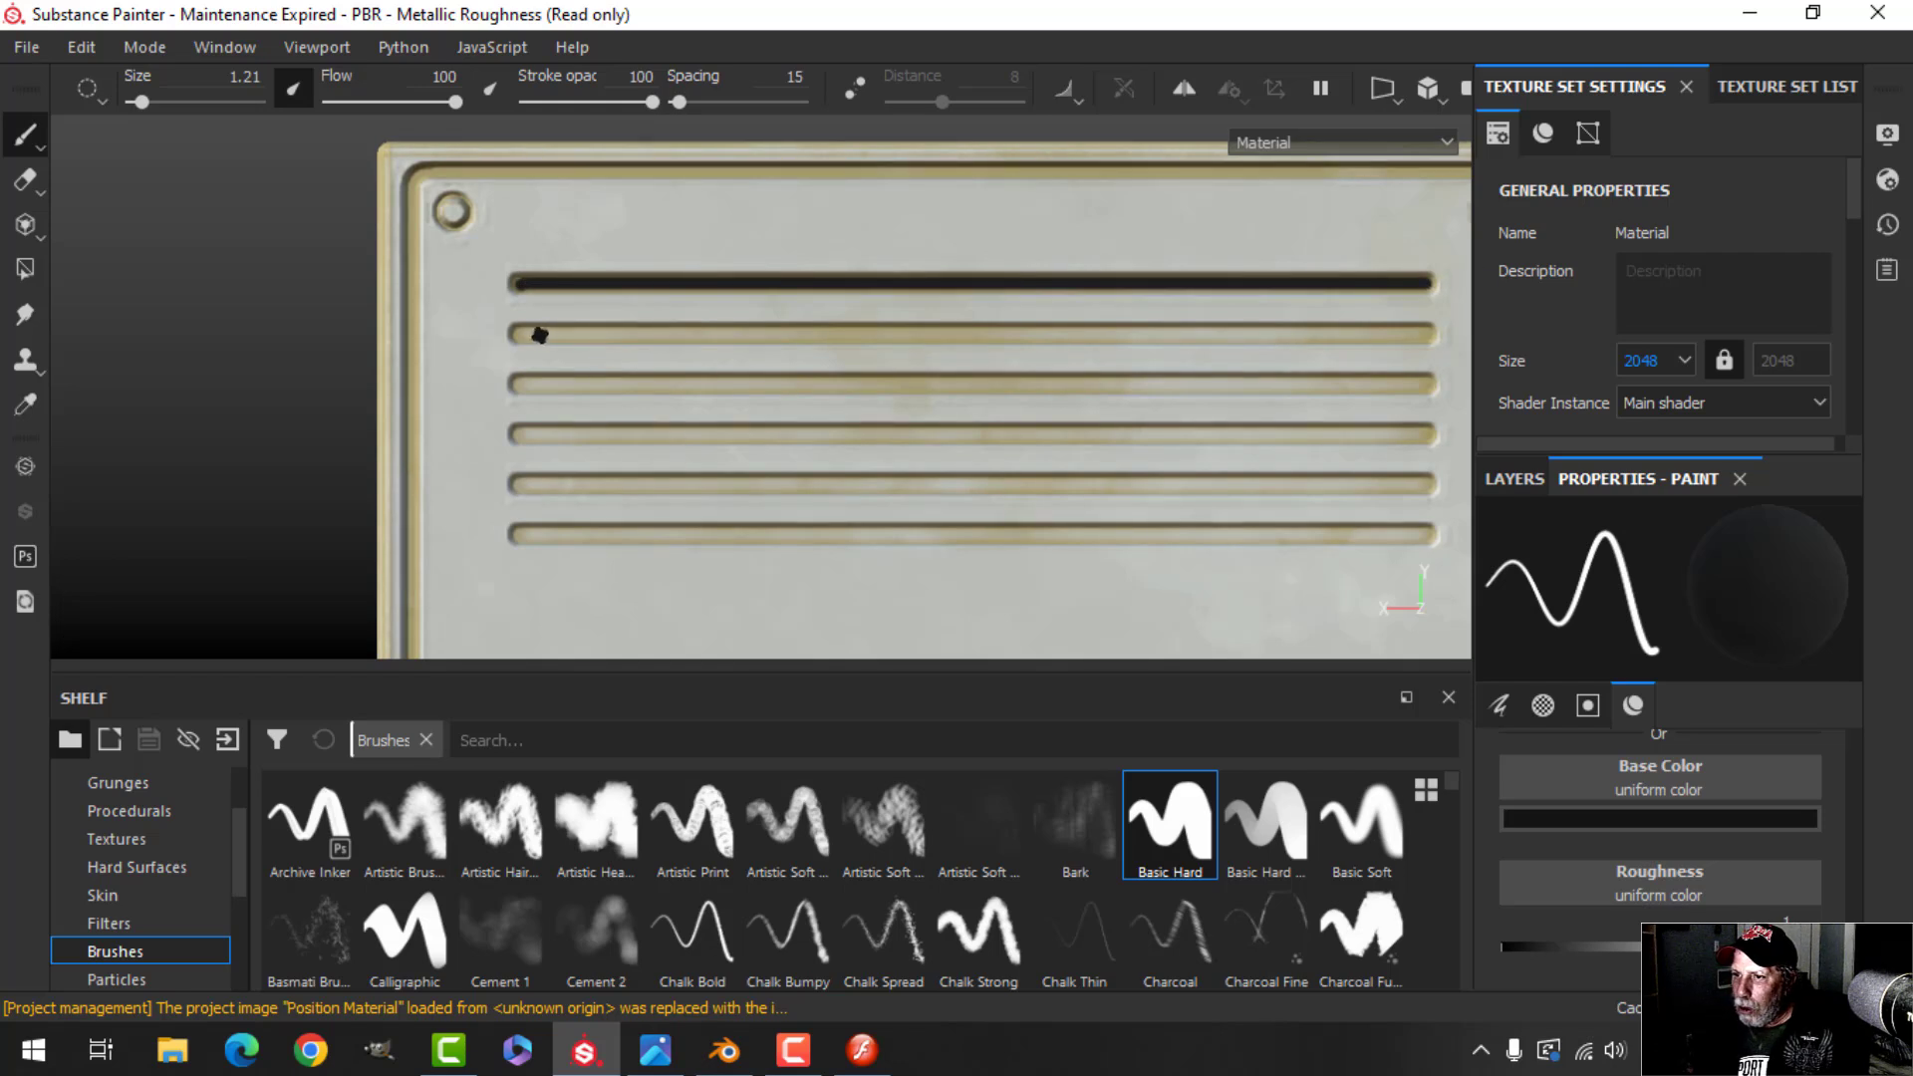
left_click(1428, 335, "ctrl+shift")
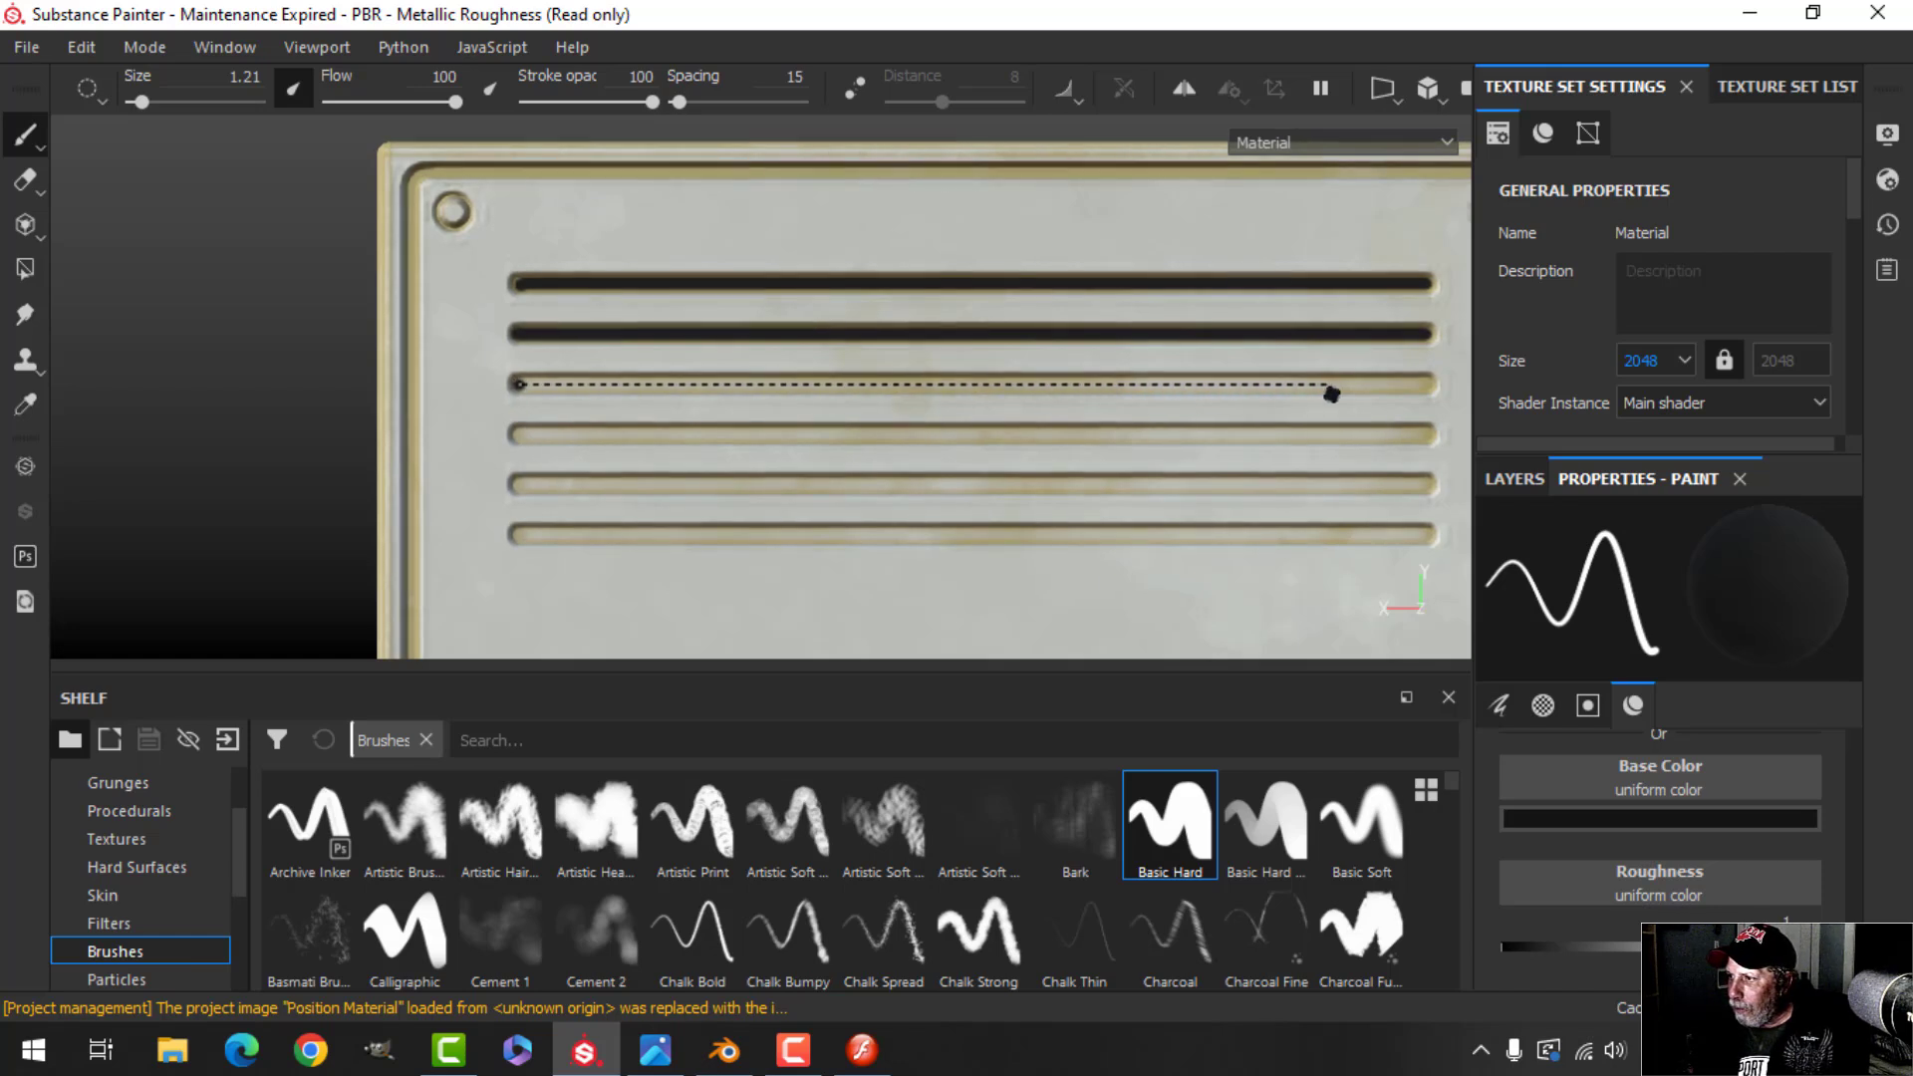
left_click(1427, 384, "ctrl+shift")
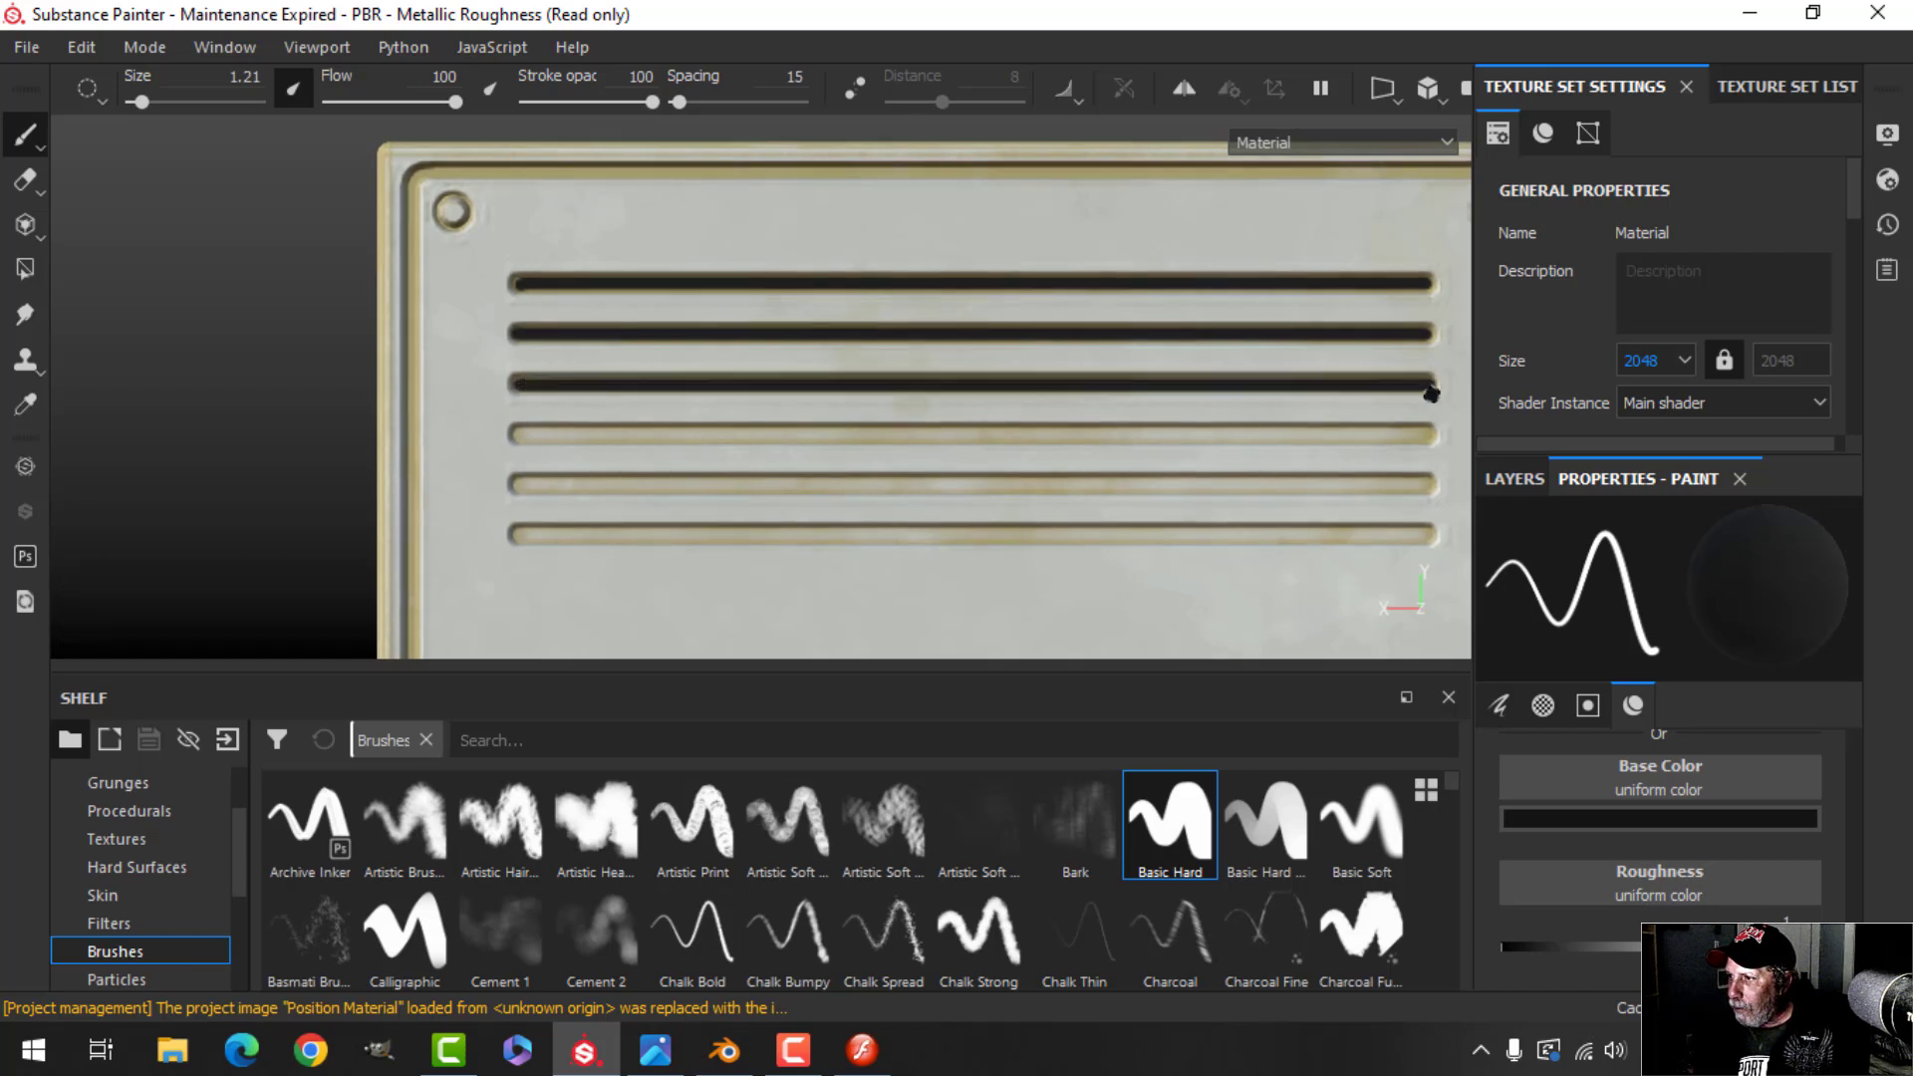
Fill the lower three vent slots with straight, snapped near-black lines
left_click(518, 433)
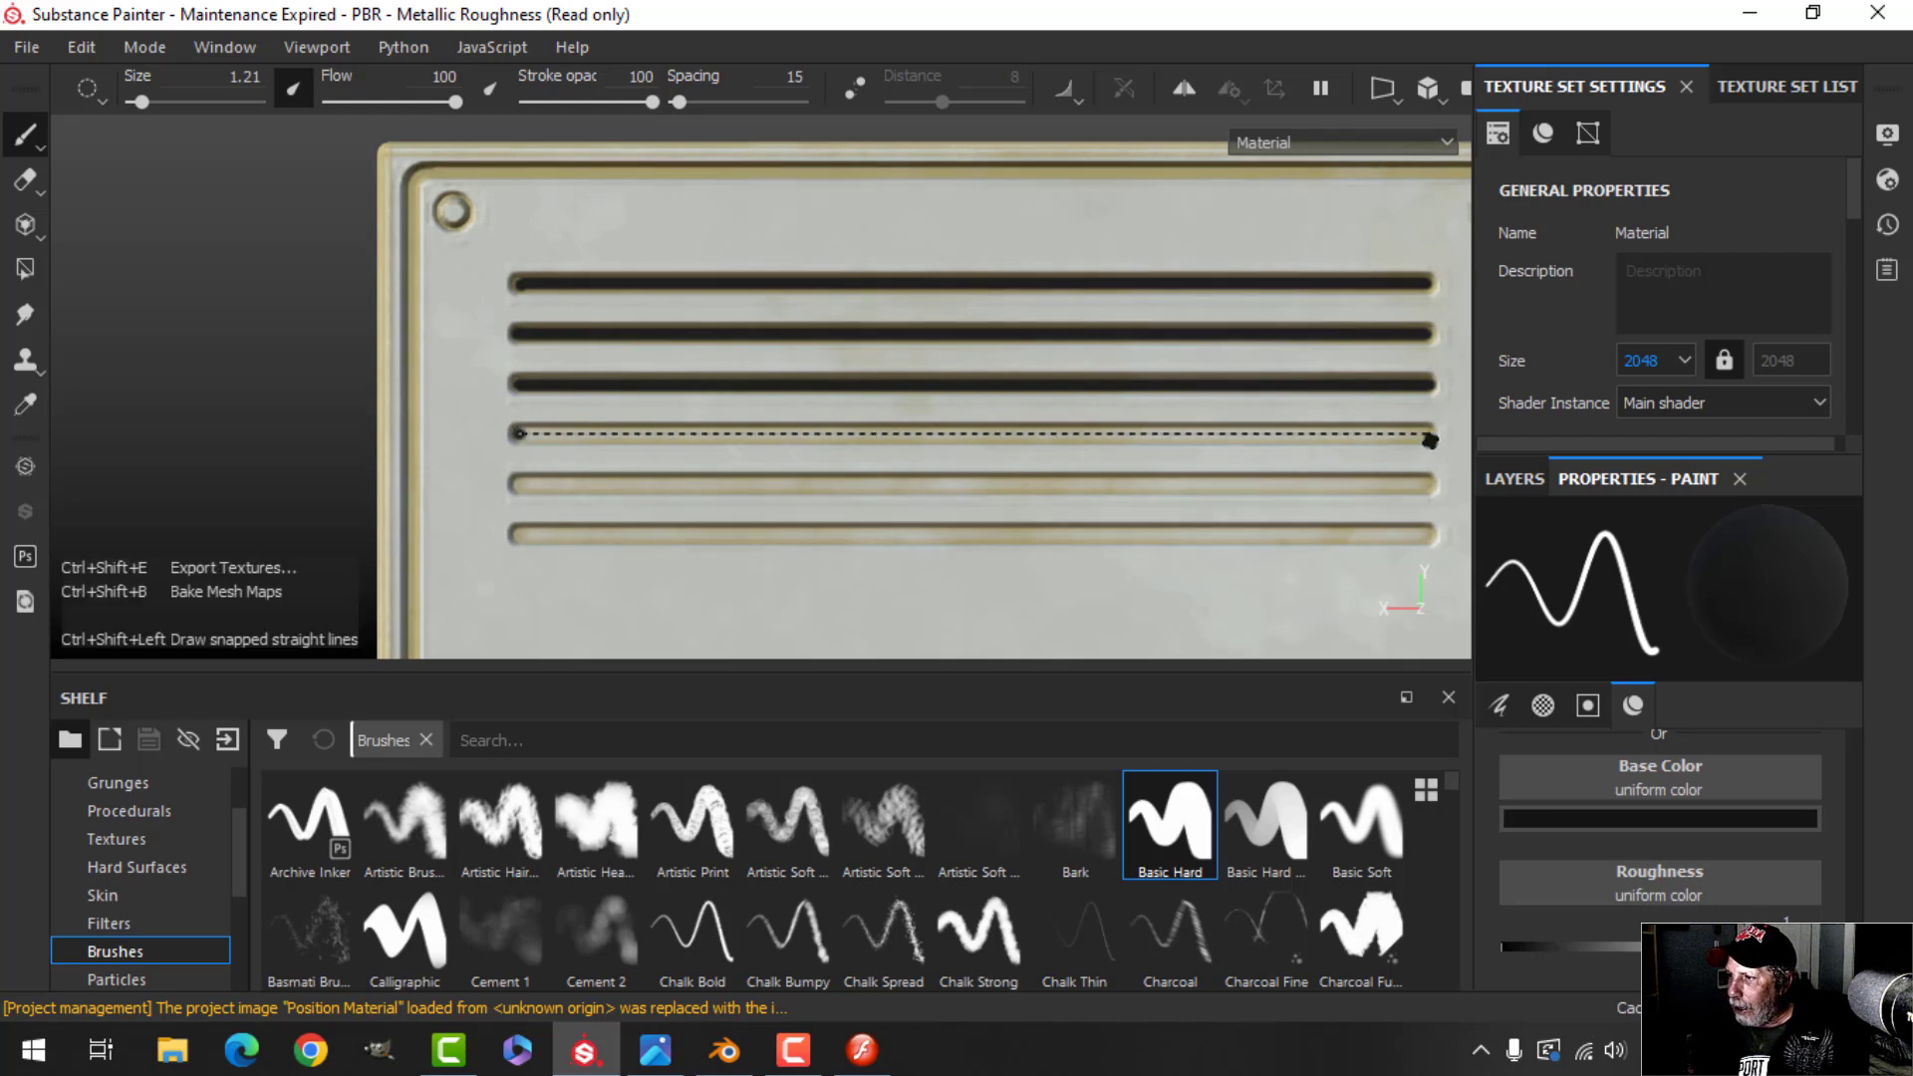
left_click(1425, 439, "ctrl+shift")
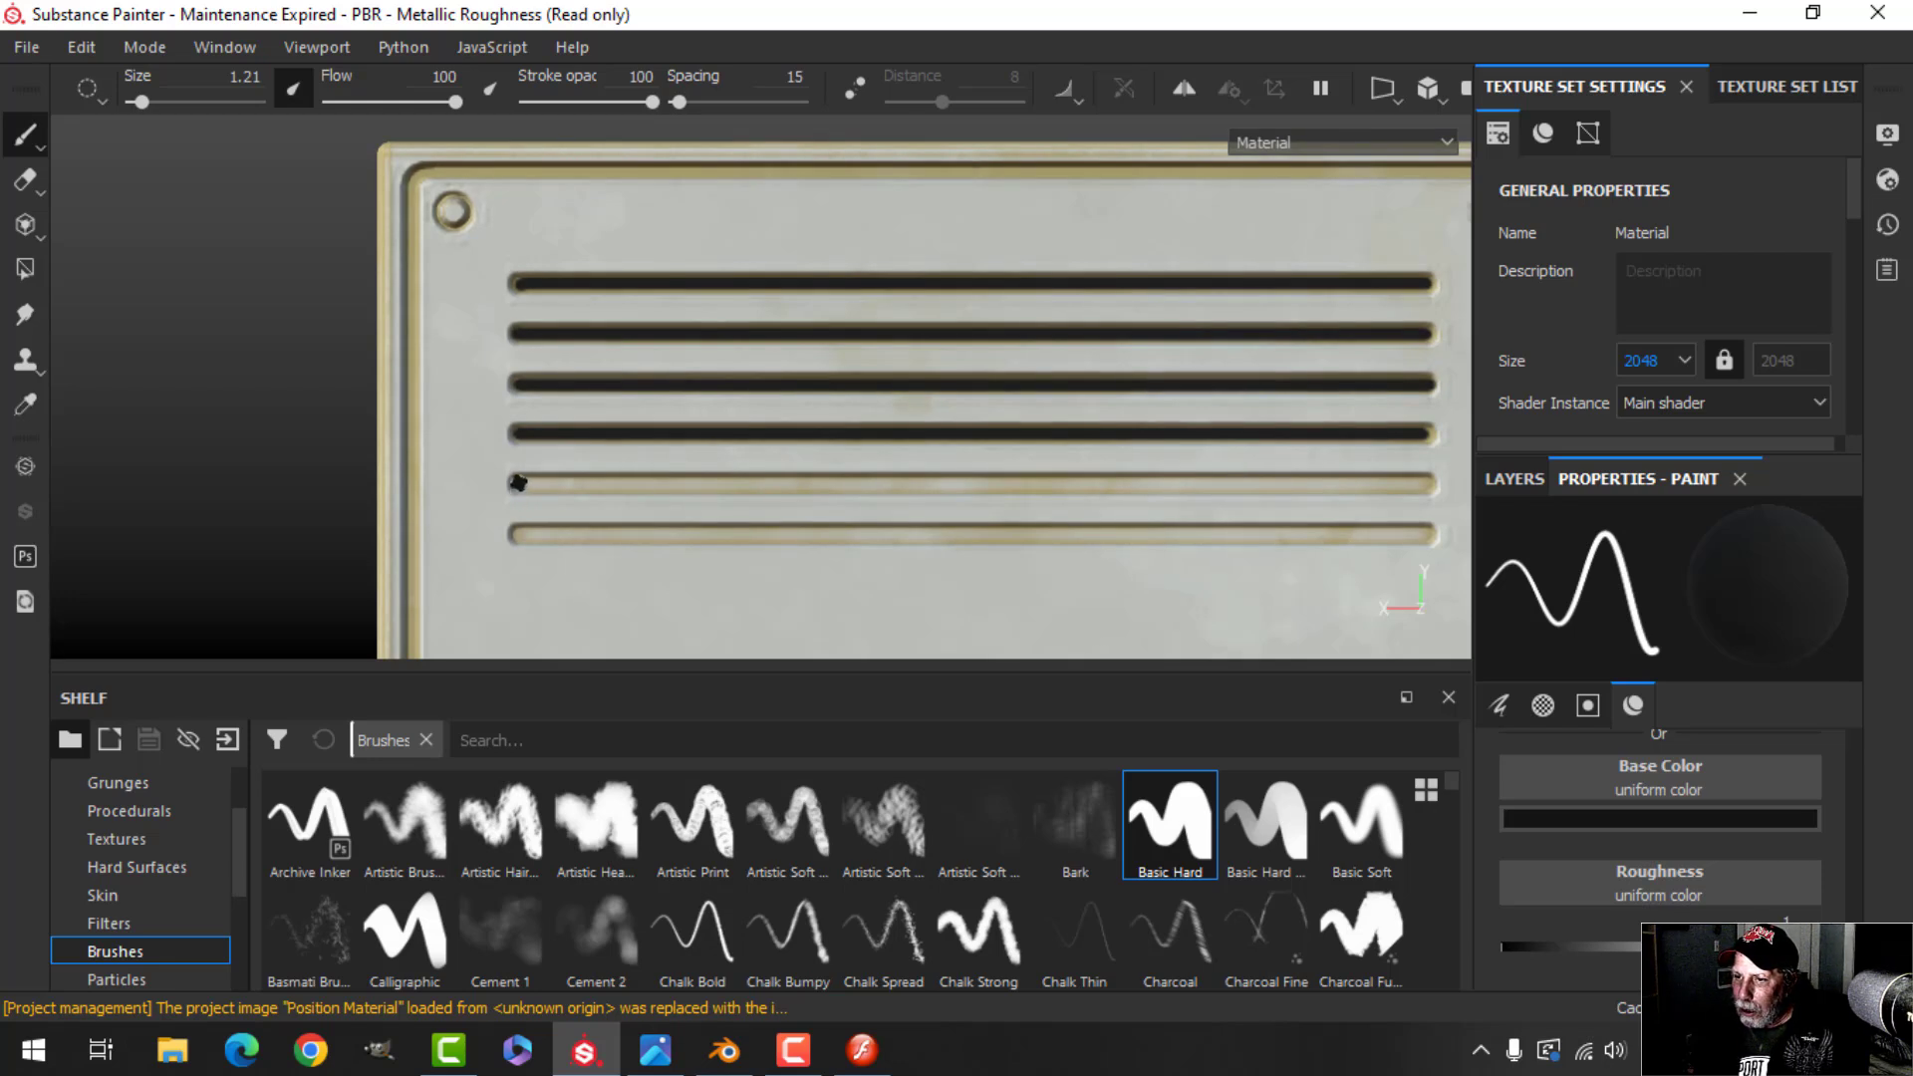
key("ctrl+shift")
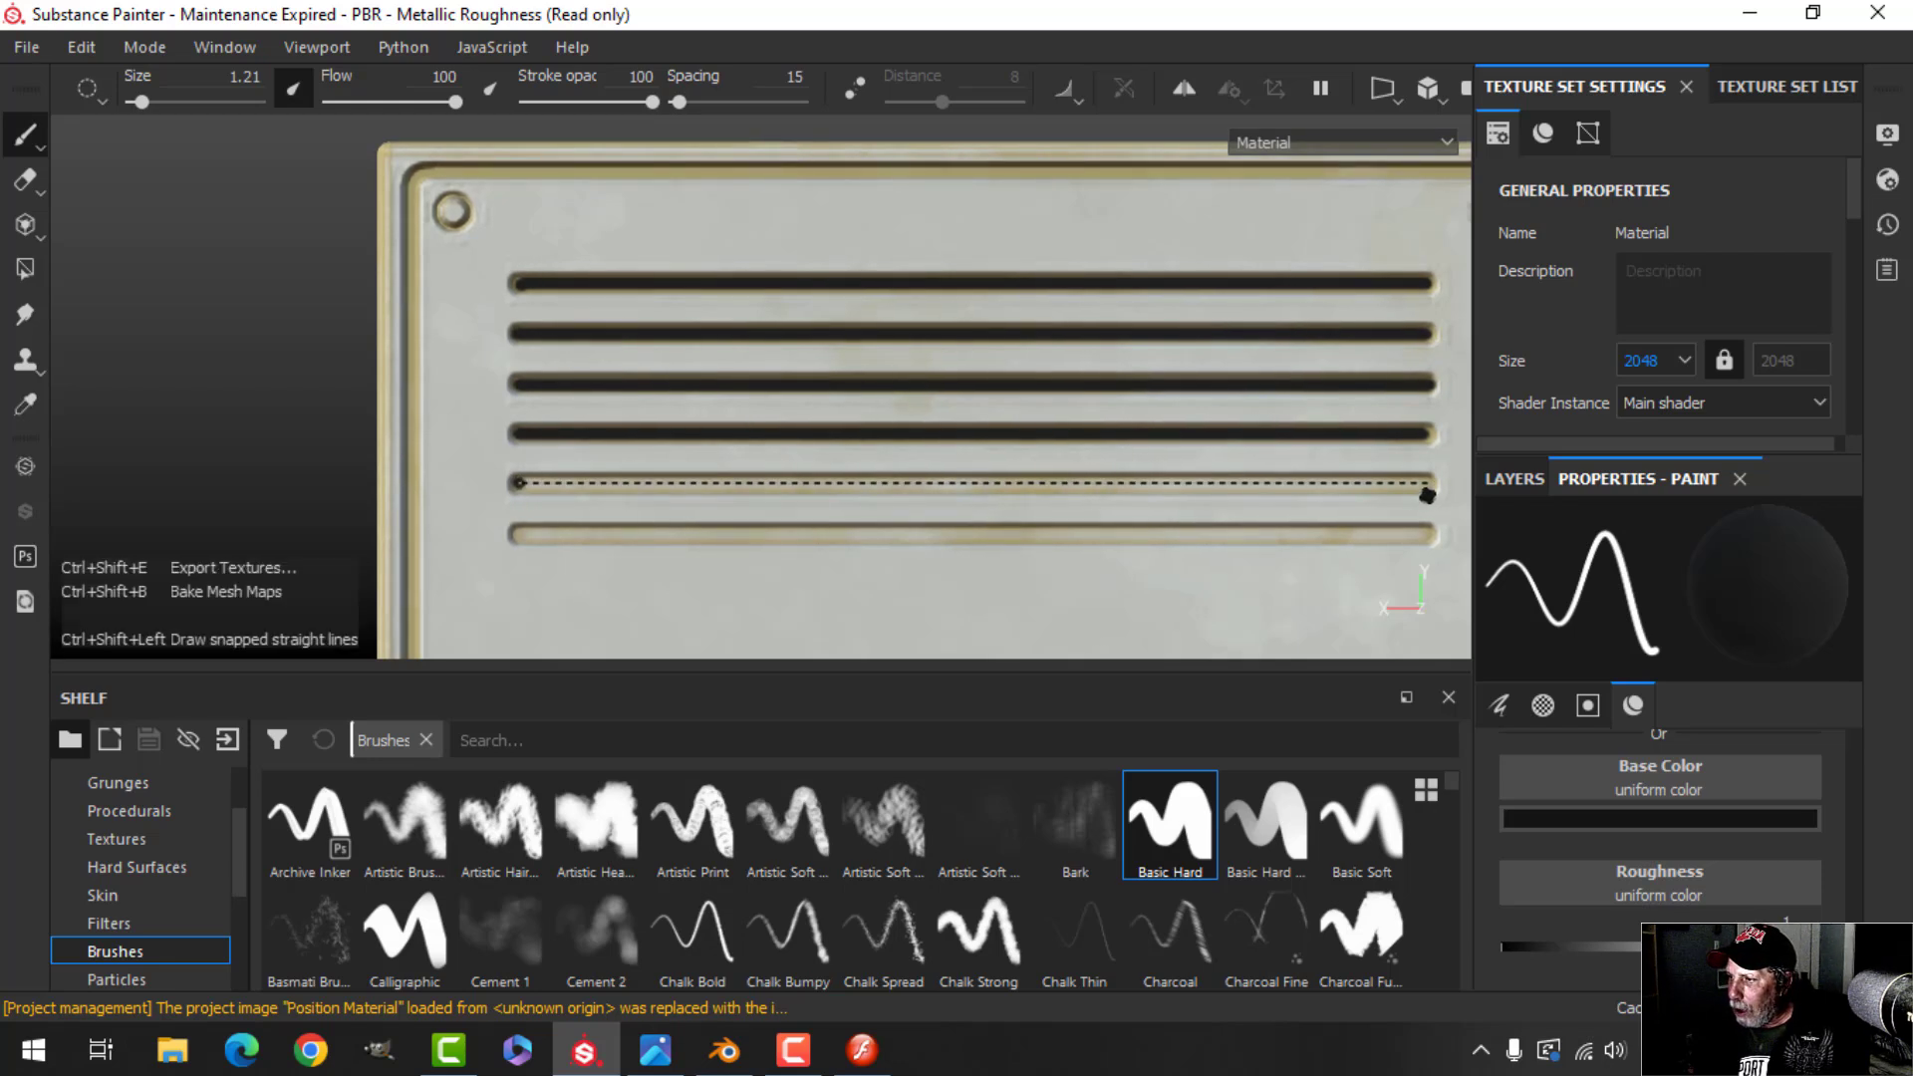
left_click(1430, 495, "ctrl+shift")
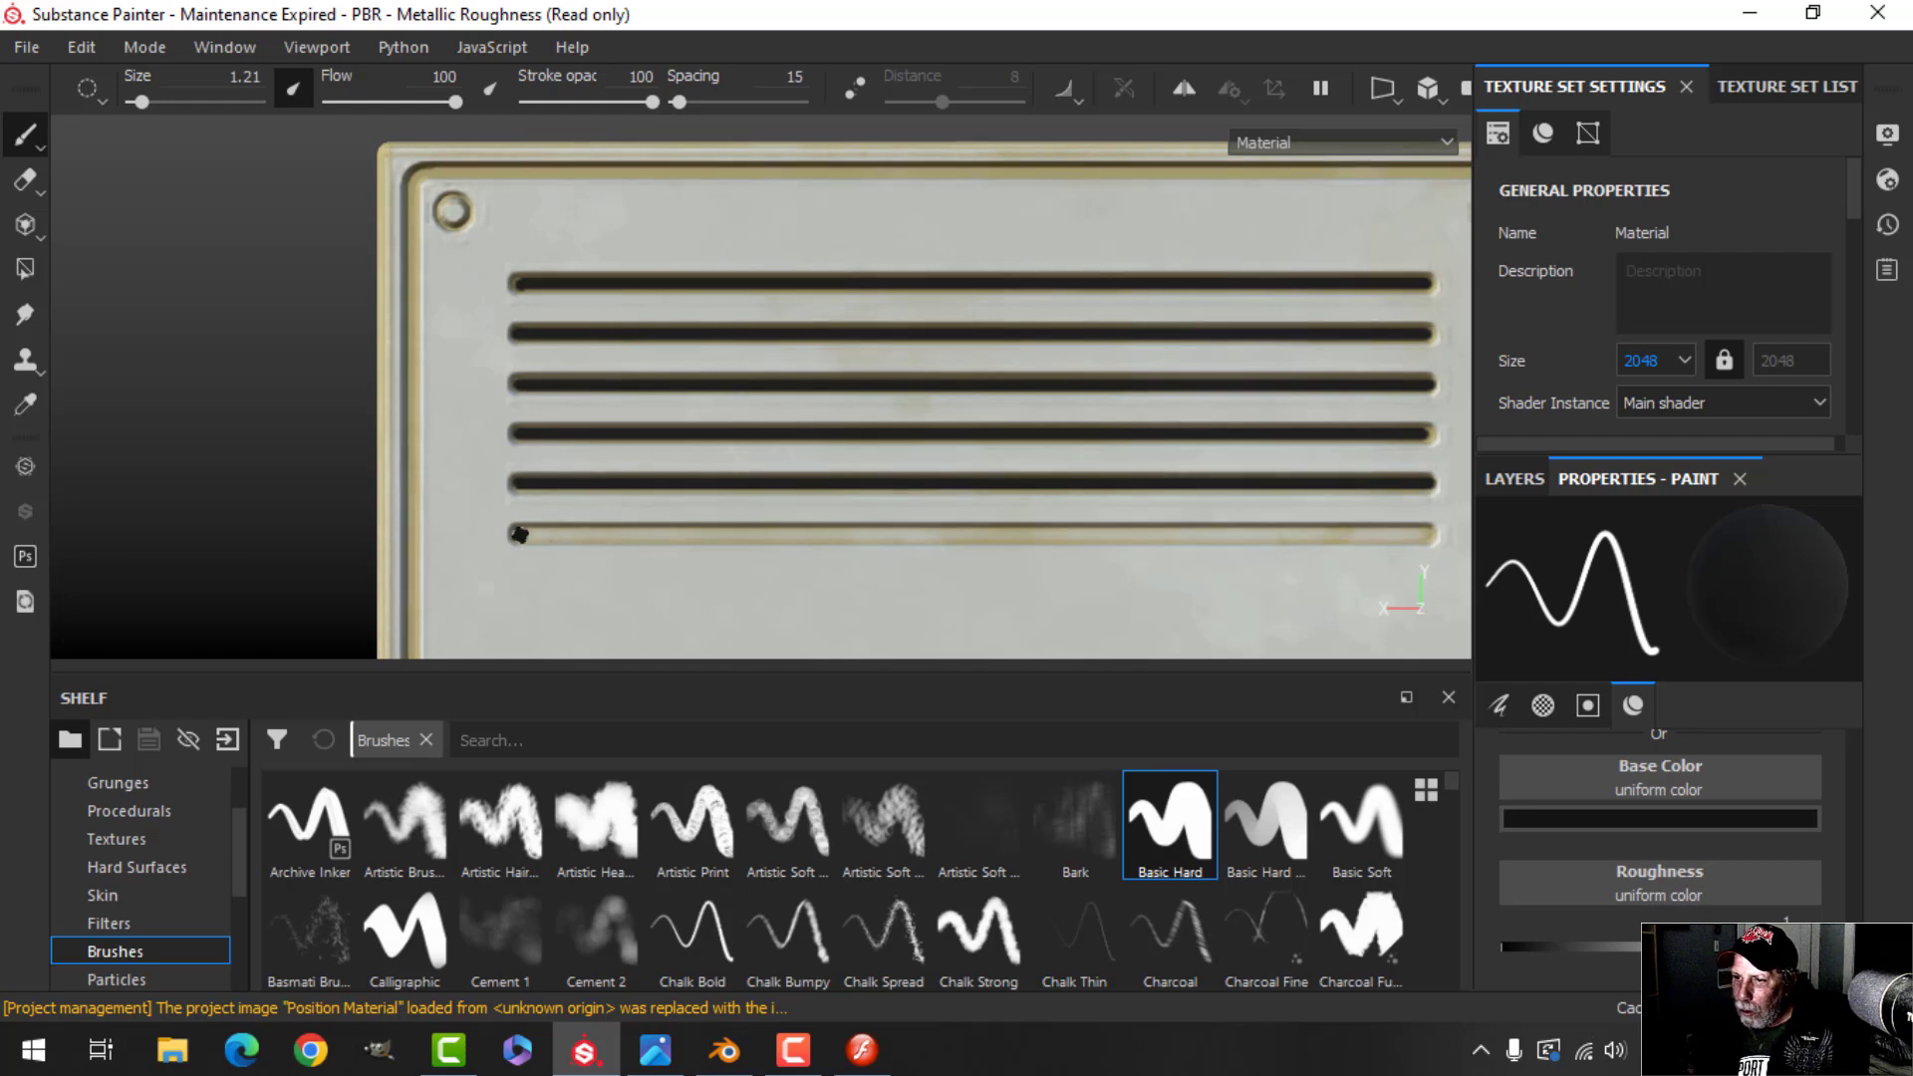
key("ctrl+shift")
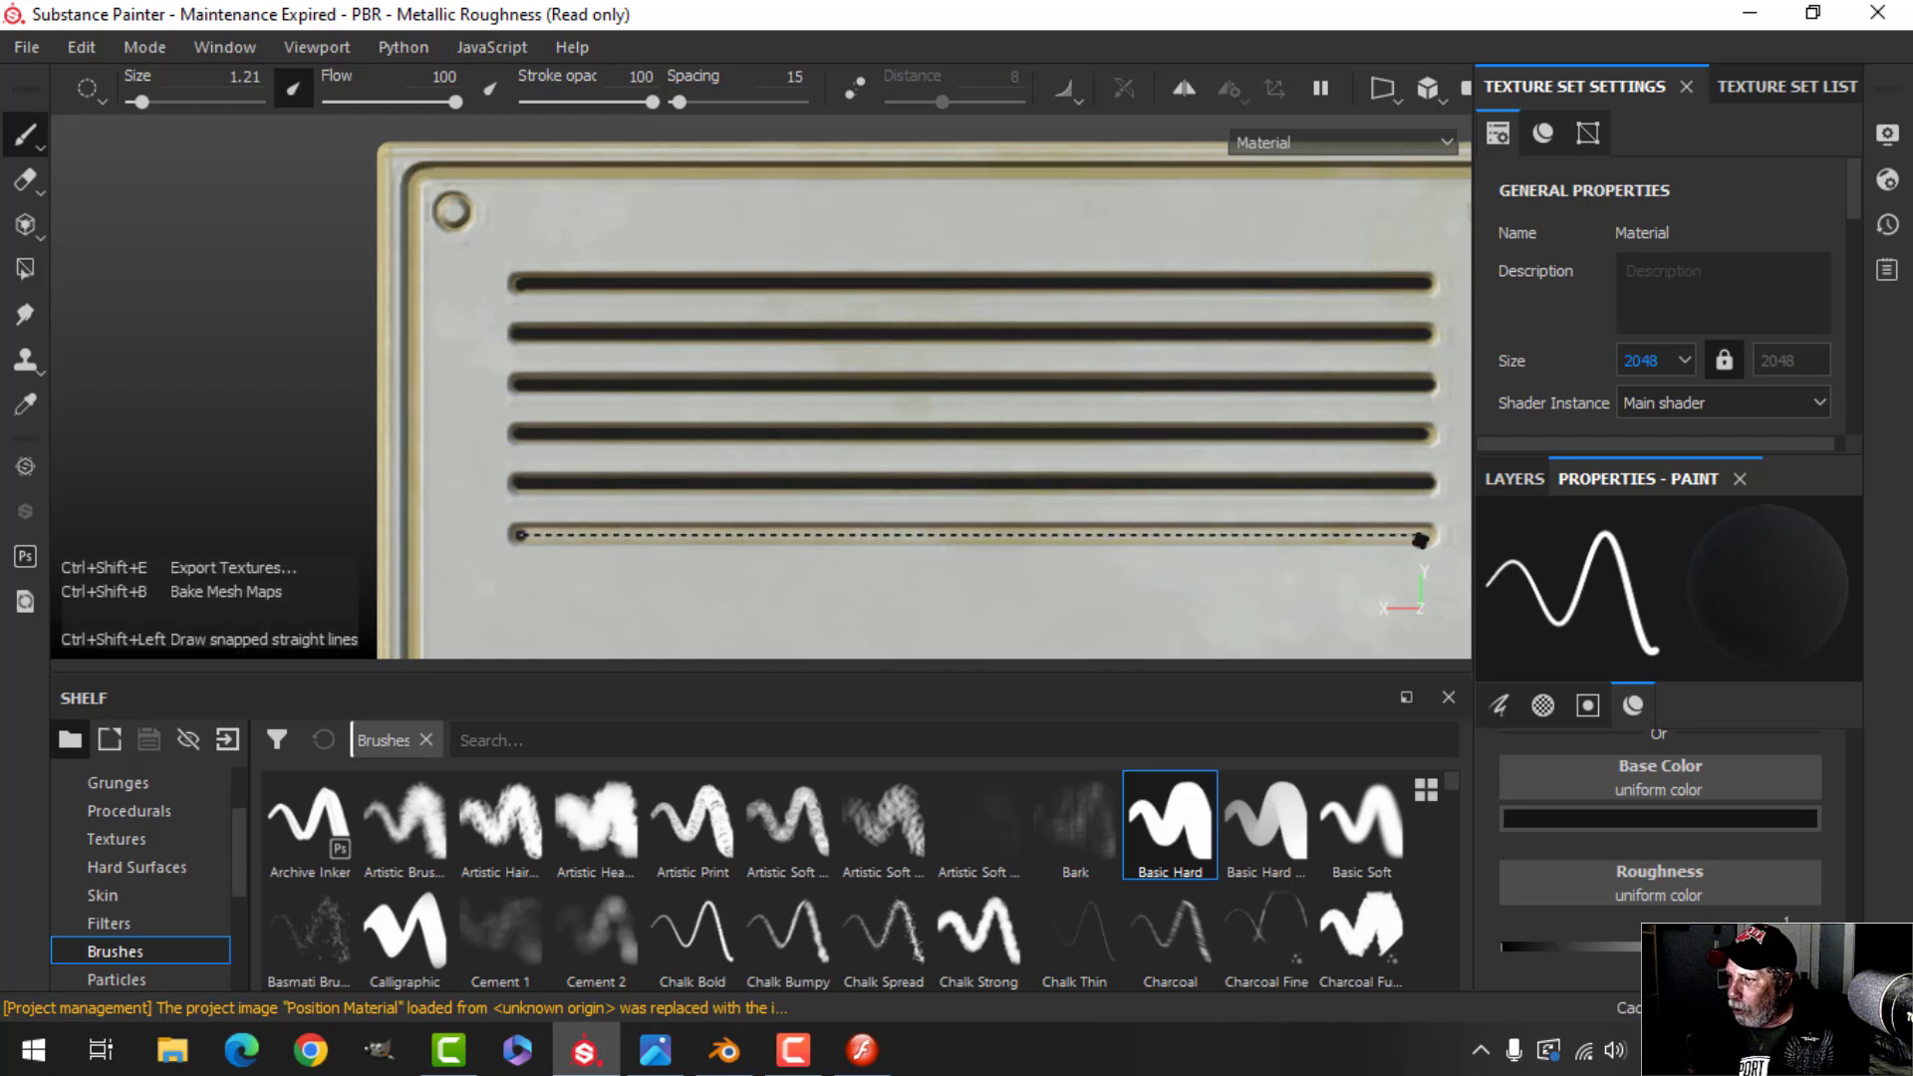
left_click(1429, 539, "ctrl+shift")
Switch the viewport to perspective and inspect the painted vents and the case from the front and side
scroll(1123, 597, "down", 3)
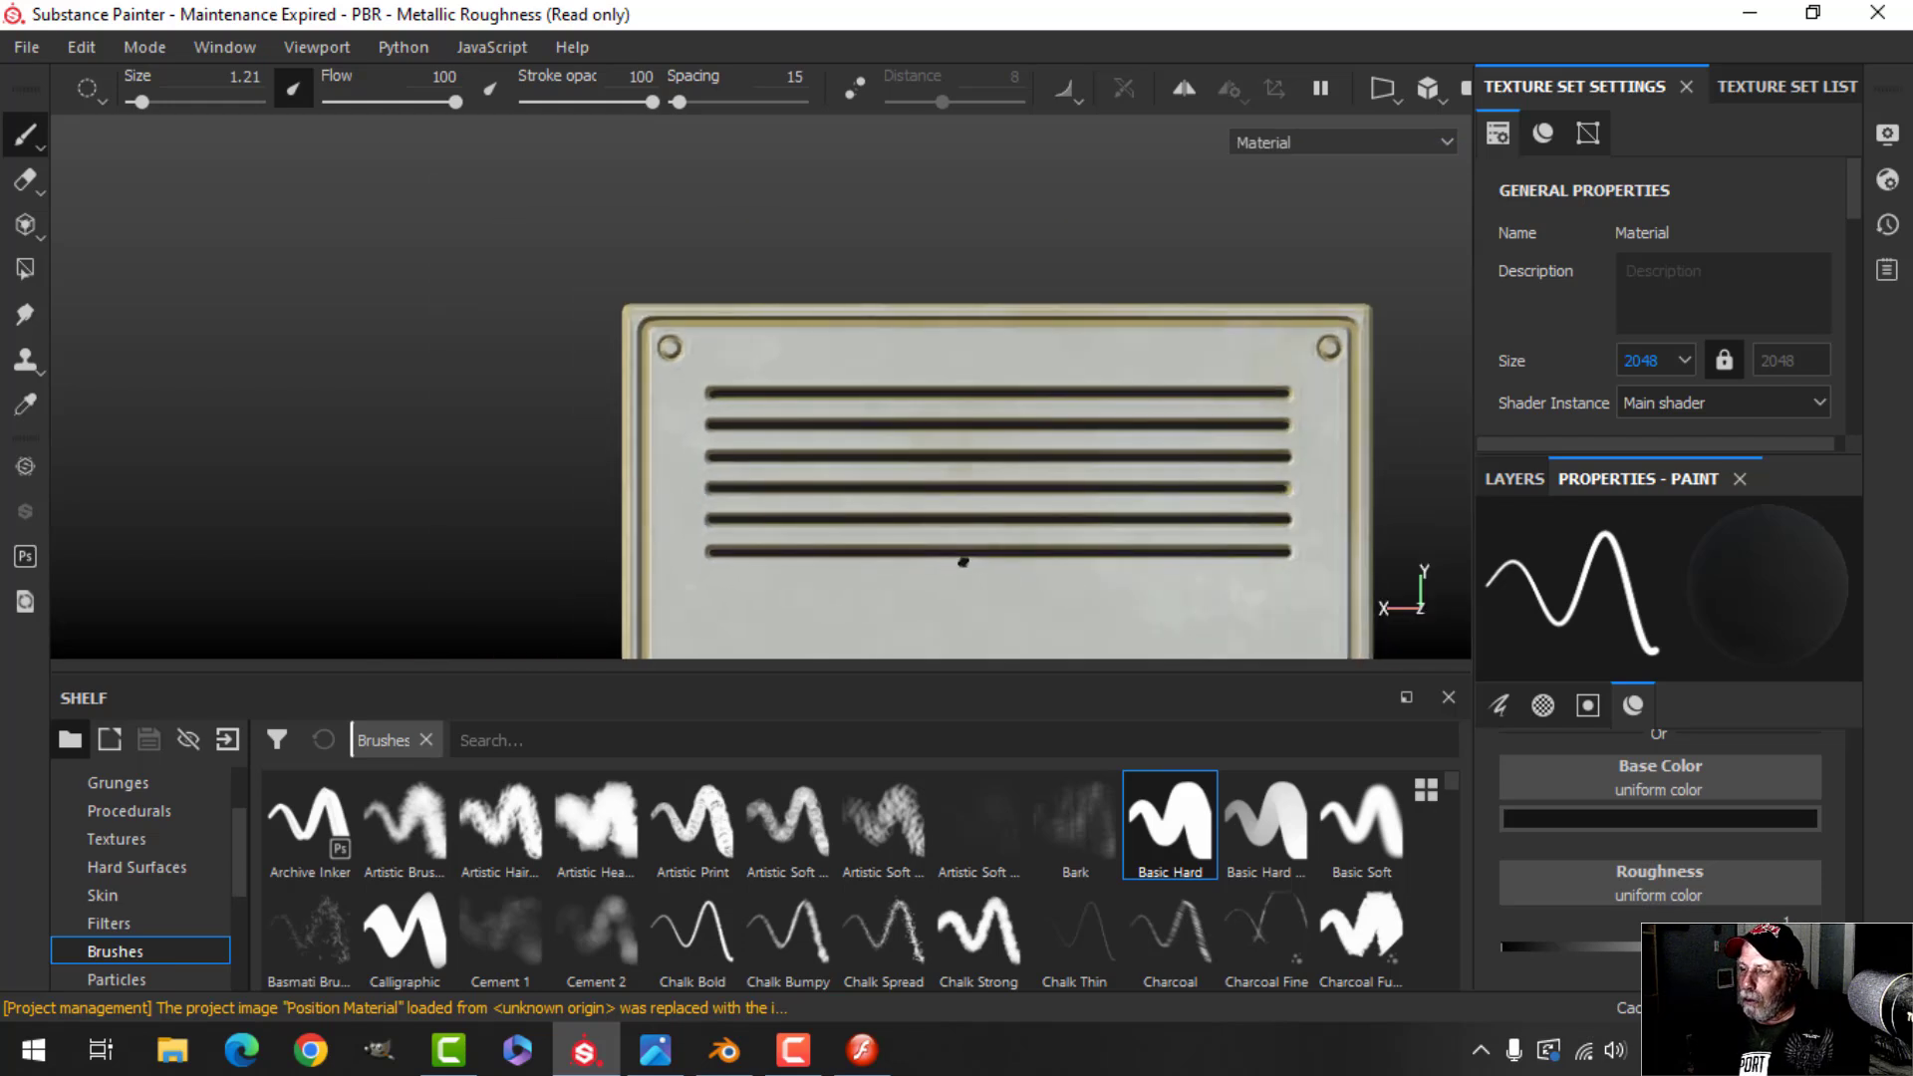
left_click(1427, 91)
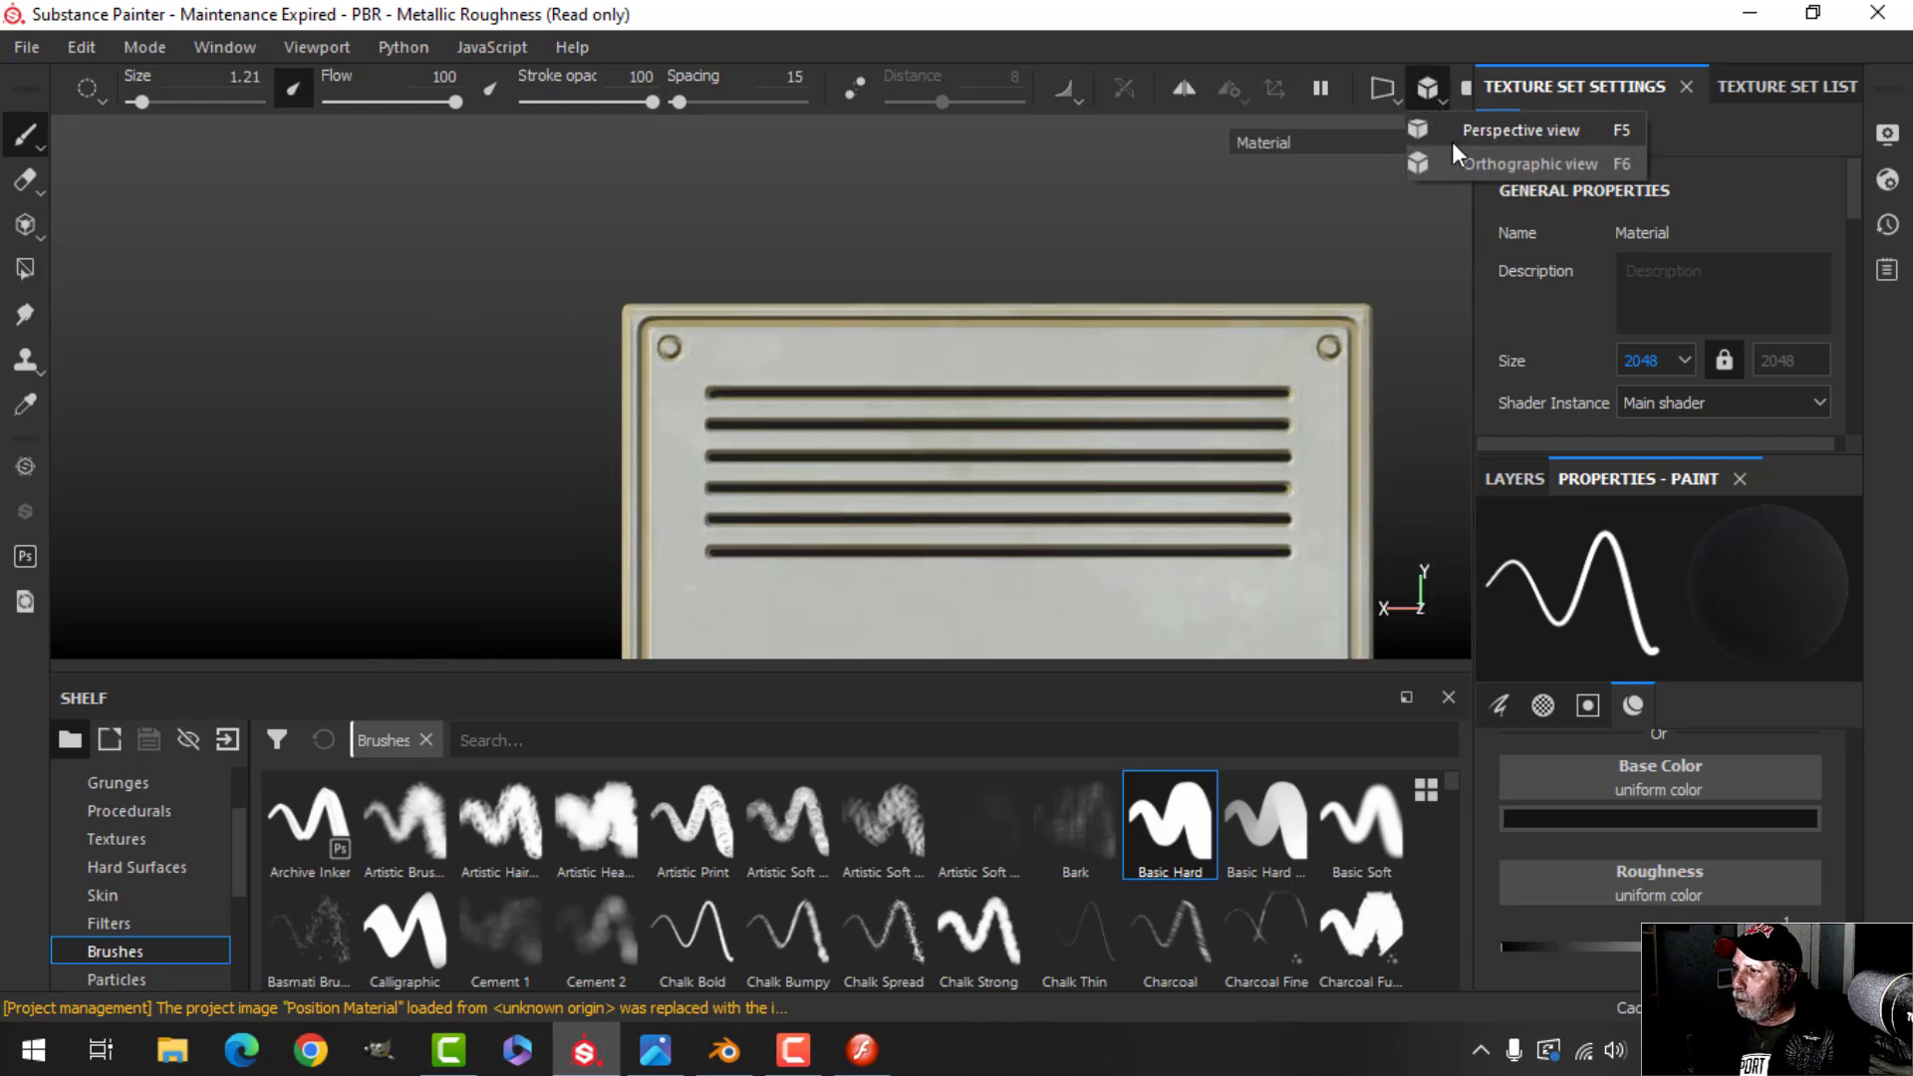
left_click(1451, 138)
scroll(971, 504, "down", 3)
key("f")
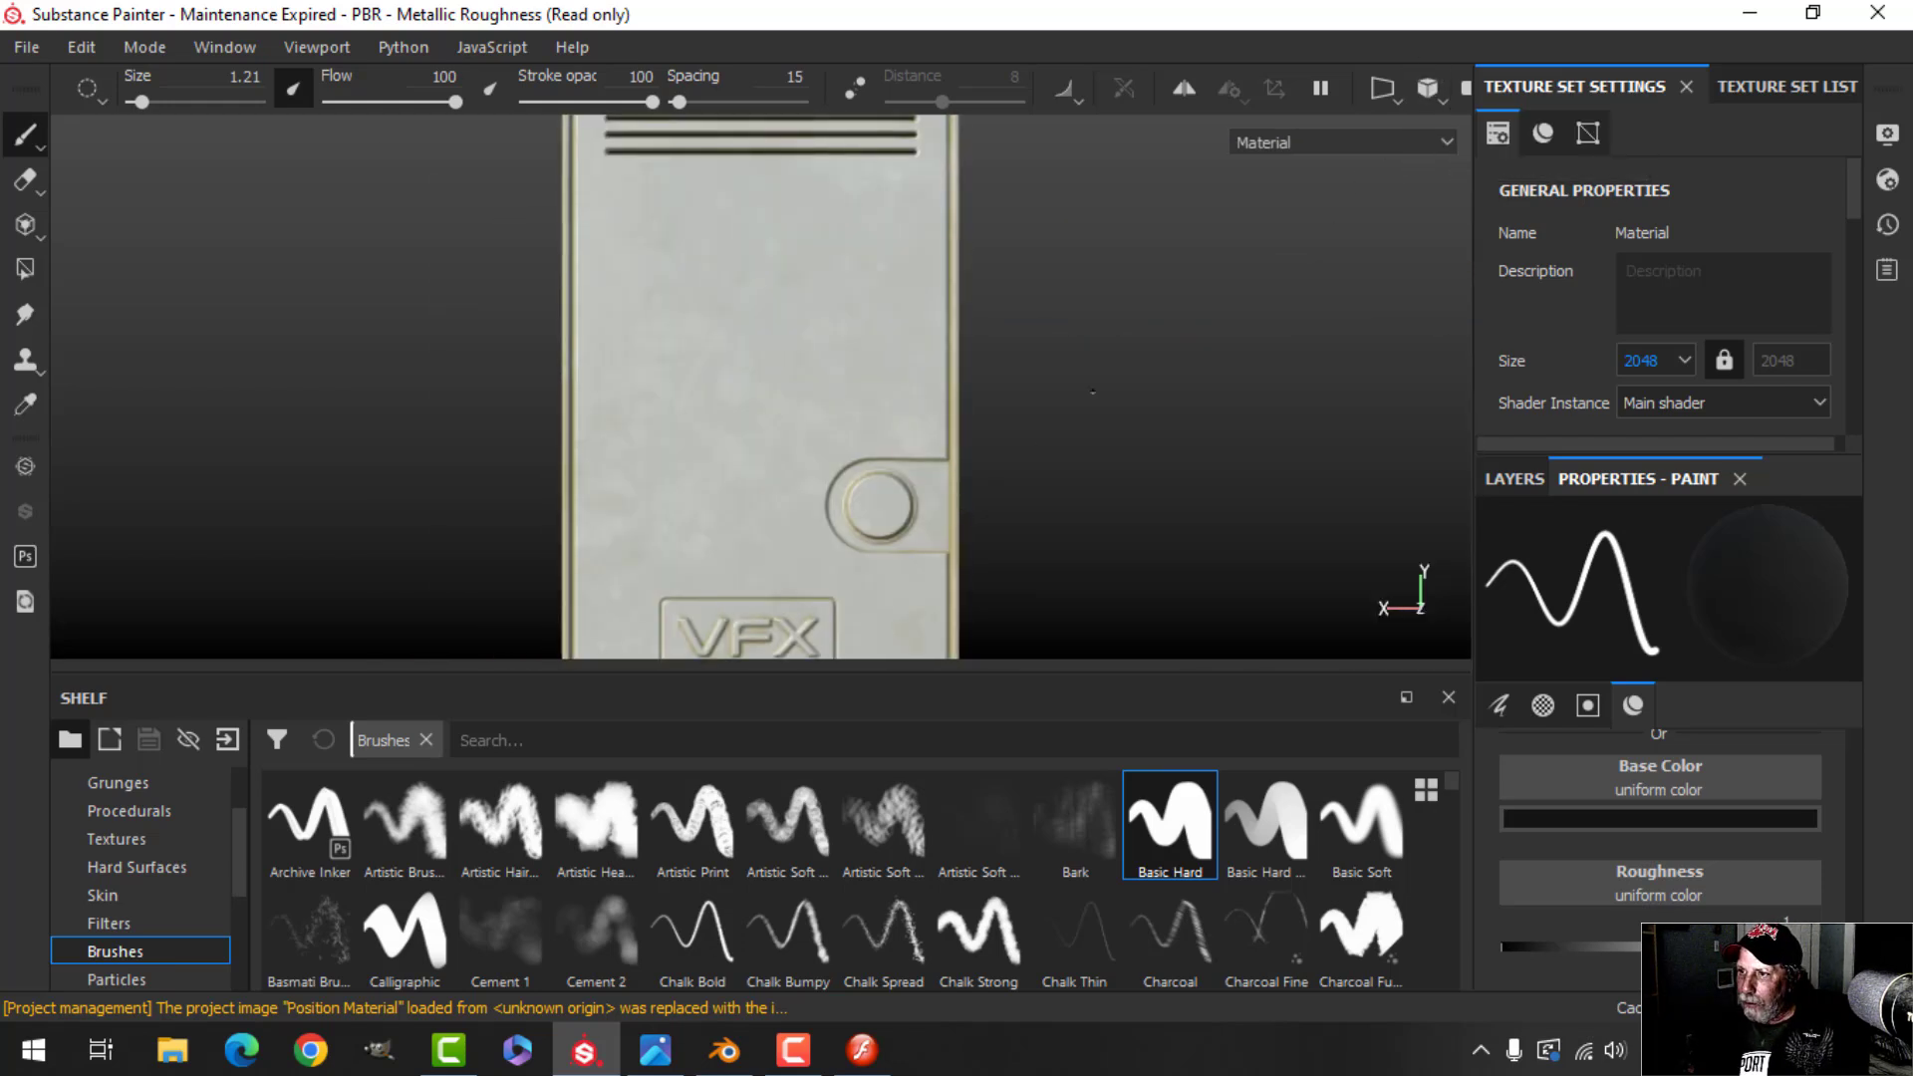
left_click_drag(1093, 391, 1027, 535, "alt")
middle_click_drag(1027, 535, 964, 483, "alt")
left_click_drag(963, 483, 997, 464, "alt")
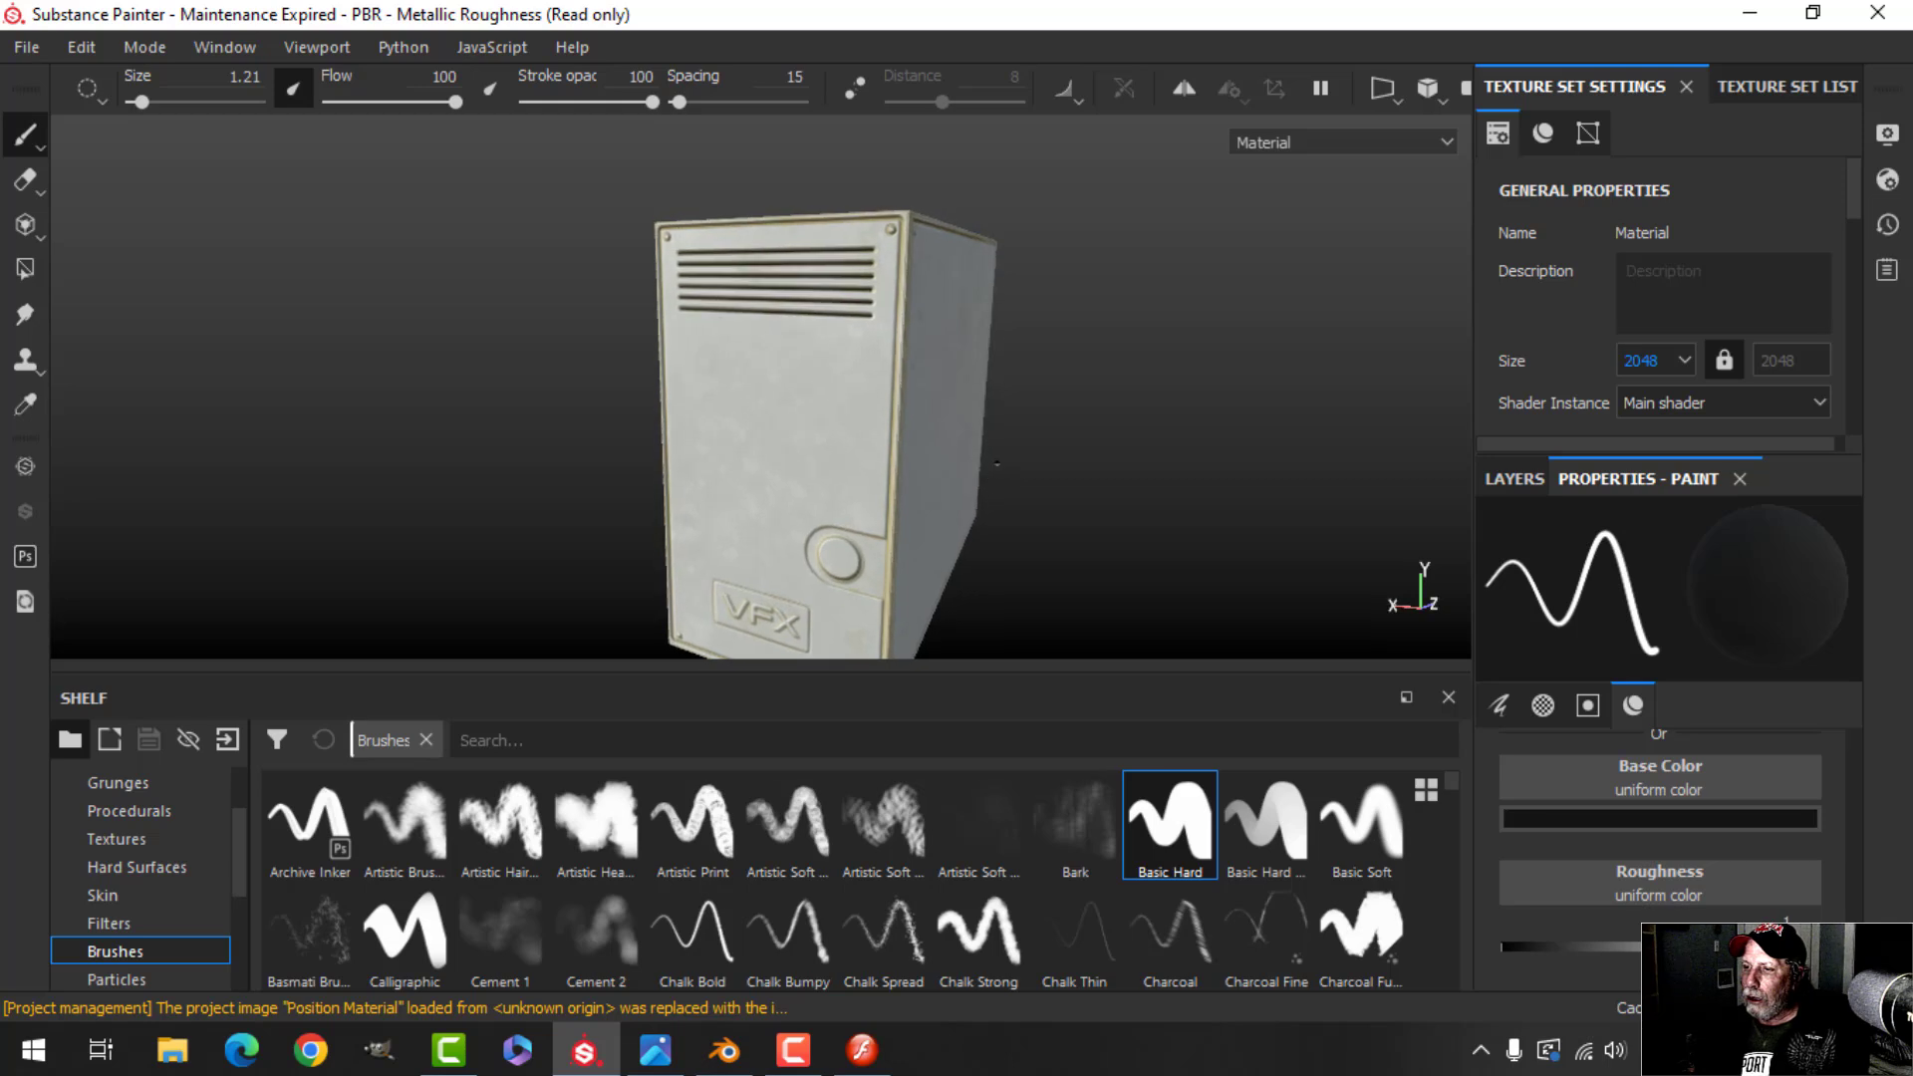
middle_click_drag(991, 483, 944, 434, "alt")
left_click_drag(944, 433, 938, 446, "alt")
mouse_move(985, 449)
right_mouse_down("shift")
mouse_move(968, 454)
mouse_move(988, 437)
right_mouse_up("shift")
middle_click_drag(987, 437, 905, 454, "alt")
right_click_drag(906, 454, 876, 493, "alt")
middle_click_drag(877, 493, 892, 418, "alt")
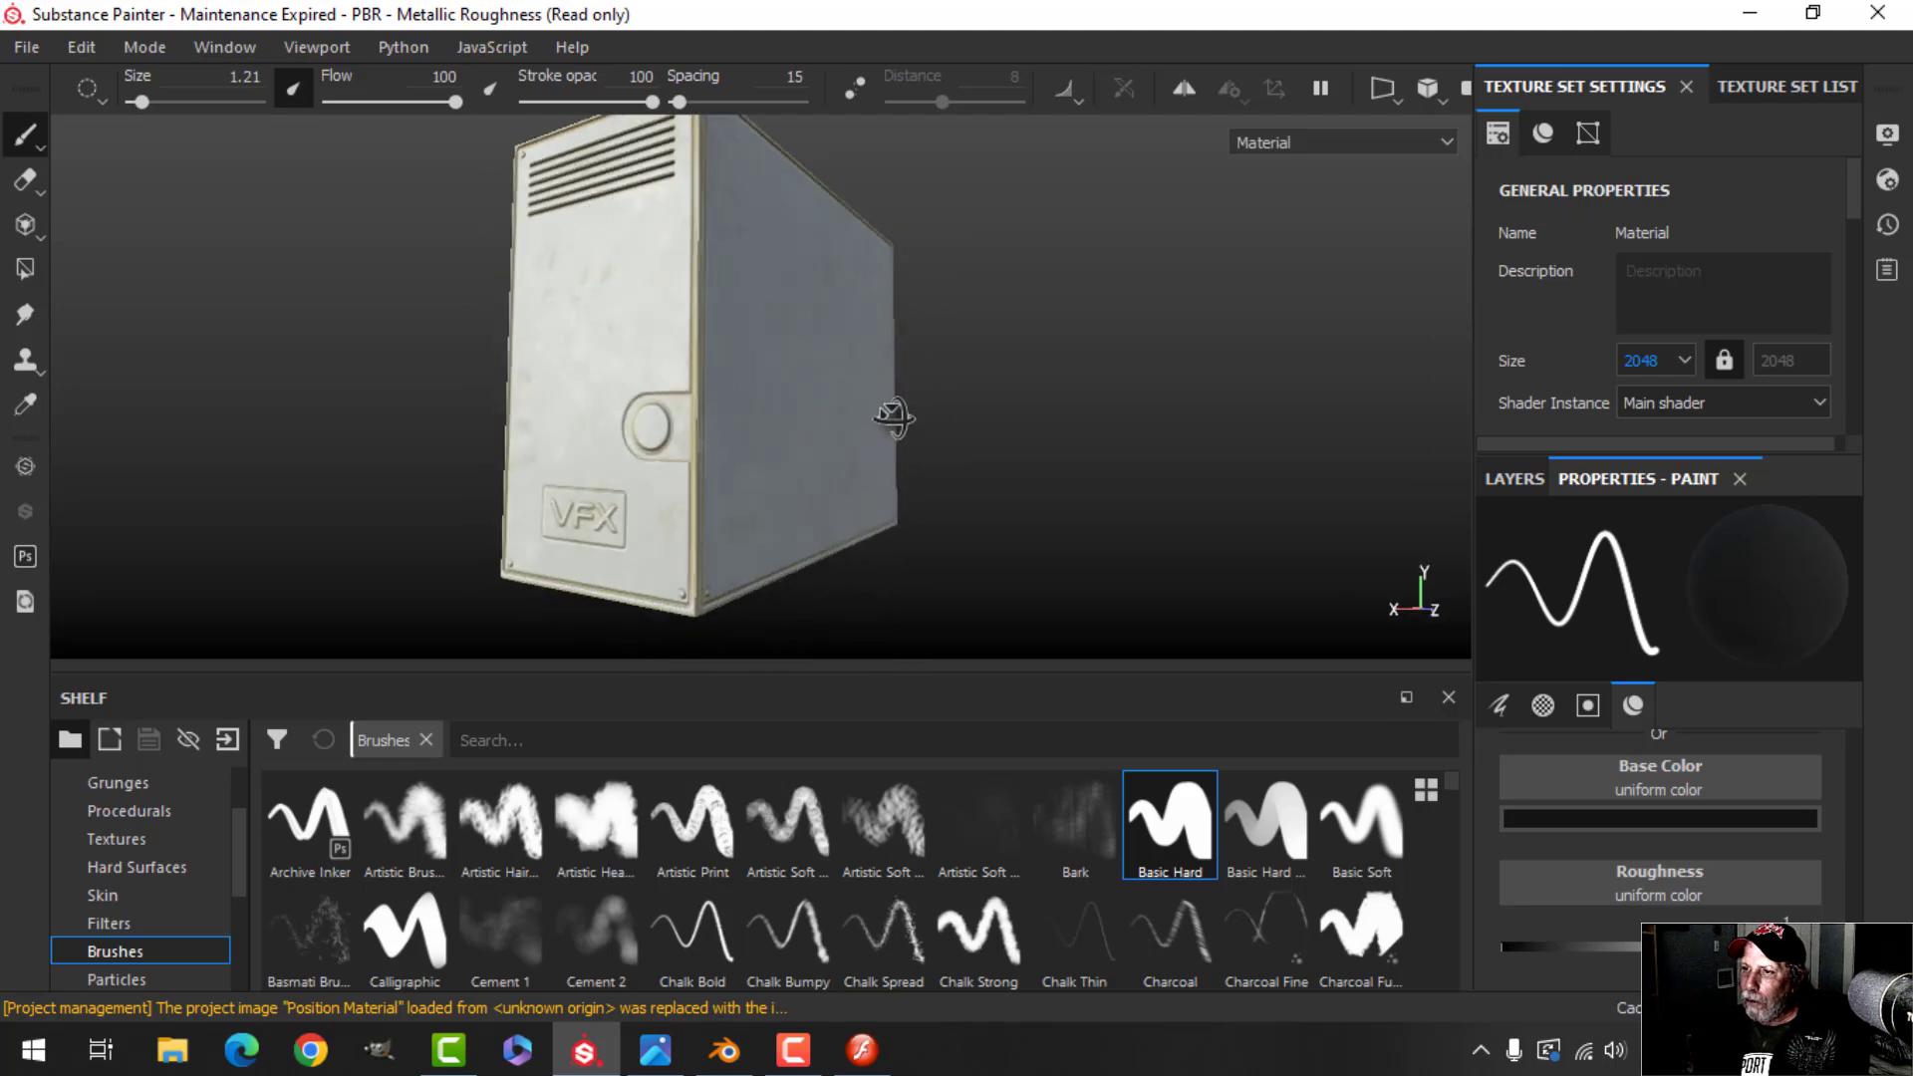
left_click_drag(893, 419, 962, 466, "alt")
key("alt+Tab")
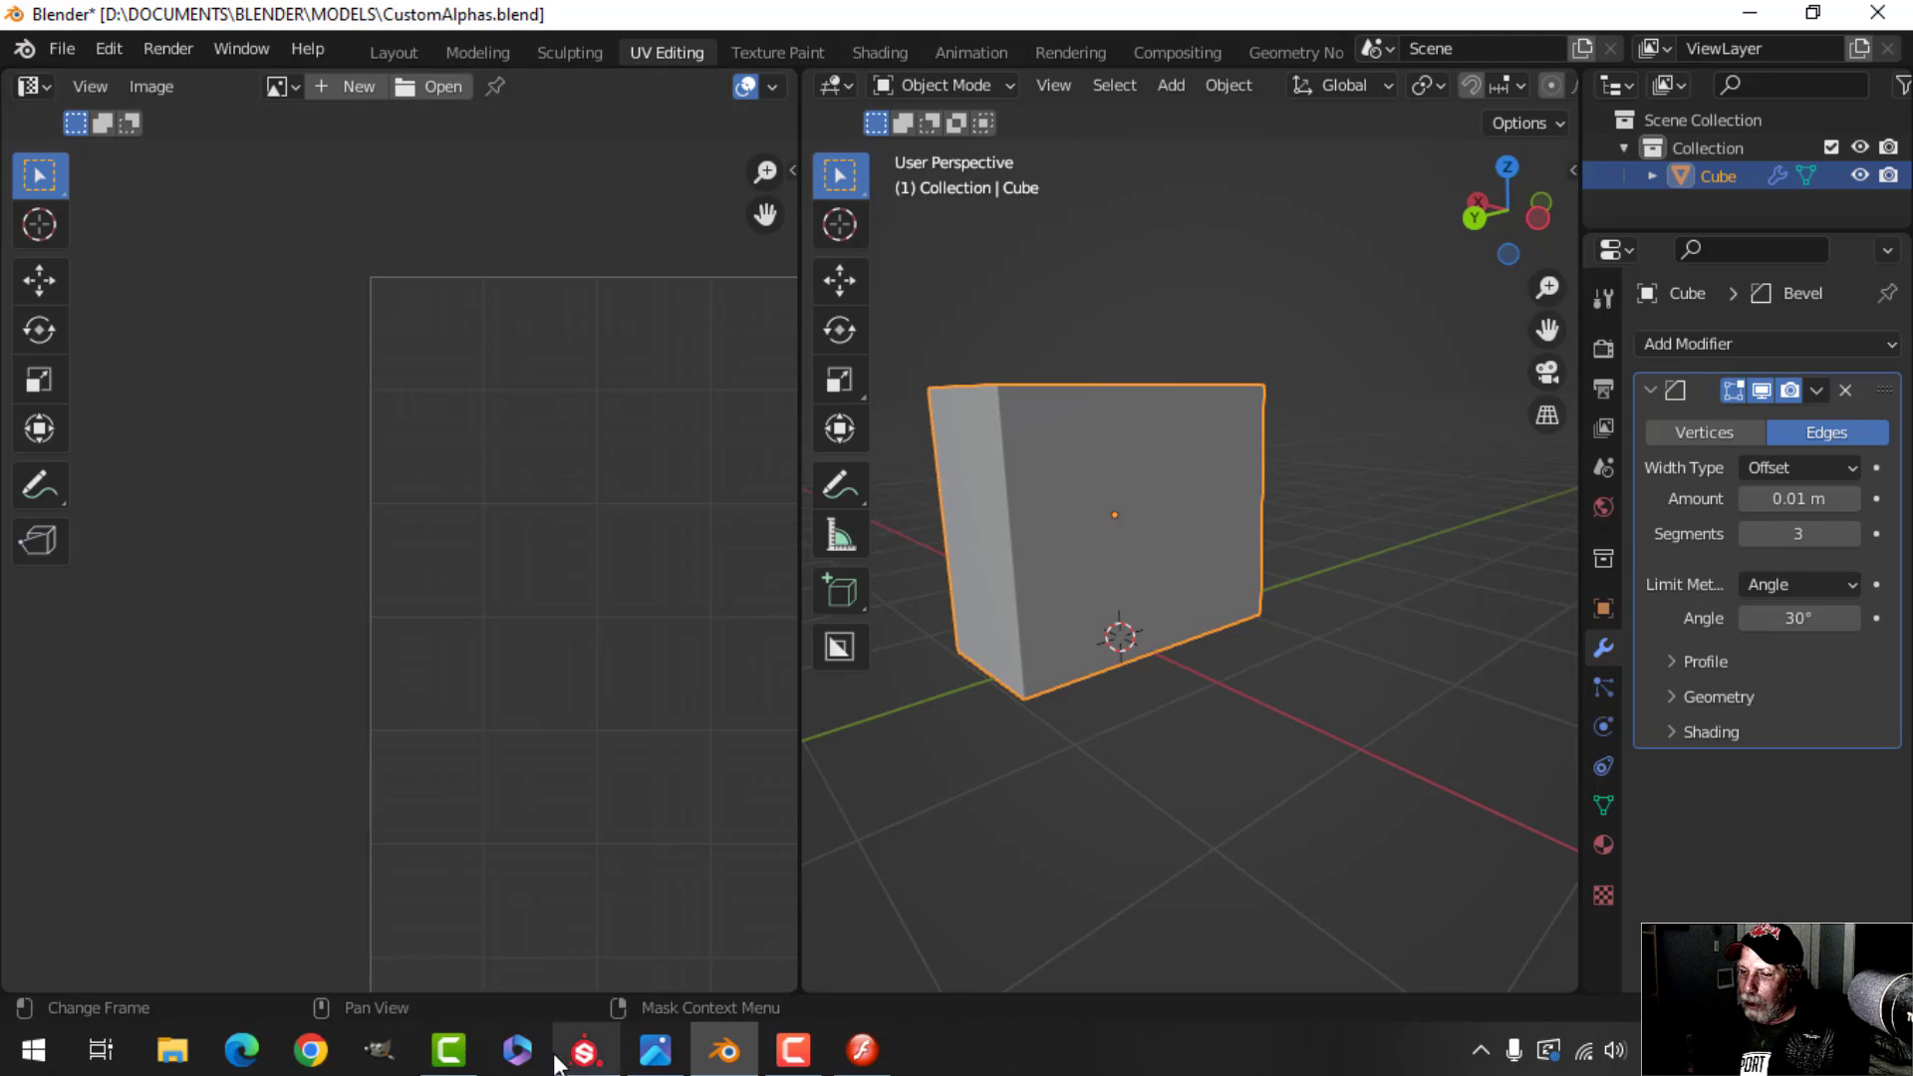
left_click(587, 1067)
Frame the round button and VFX logo head-on in an orthographic front view
mouse_move(766, 427)
left_mouse_down("alt")
mouse_move(750, 483)
mouse_move(633, 489)
mouse_move(740, 383)
mouse_move(981, 459)
left_mouse_up("alt")
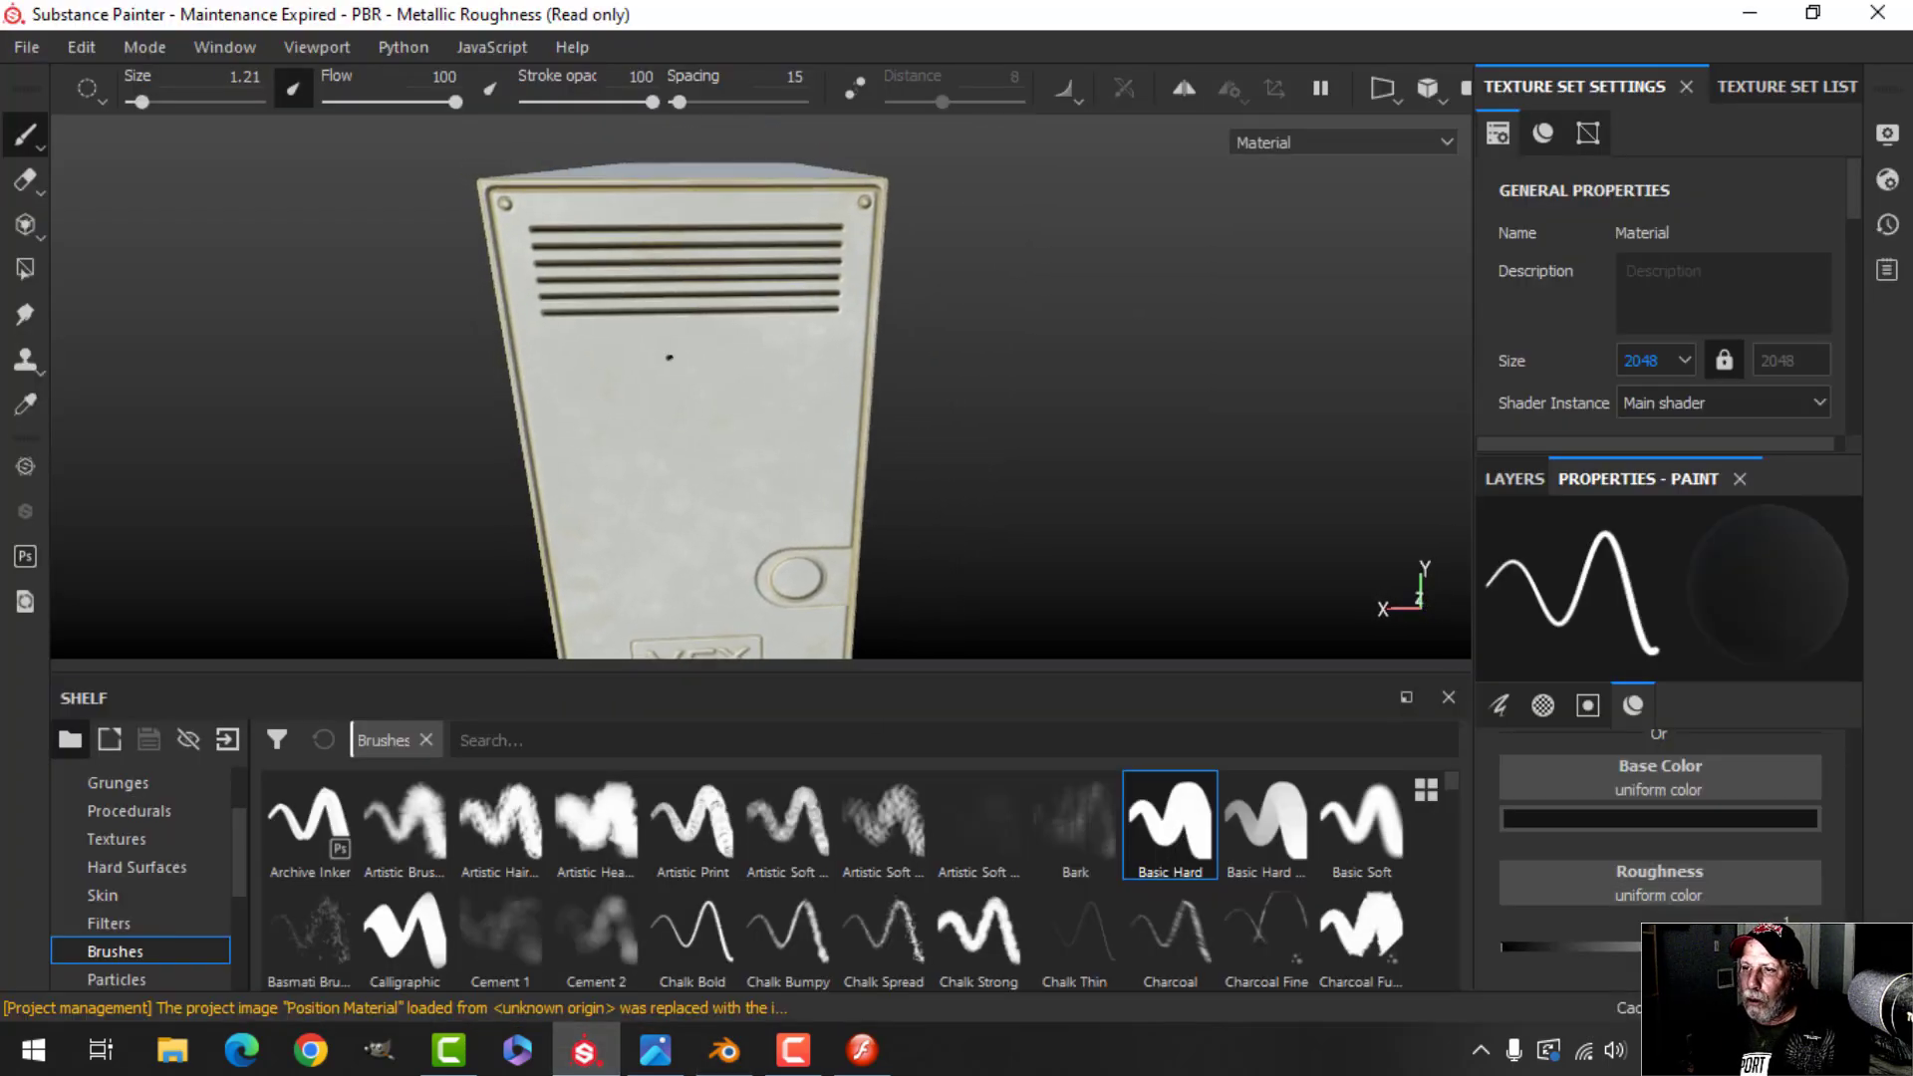
scroll(613, 256, "up", 3)
scroll(615, 256, "down", 4)
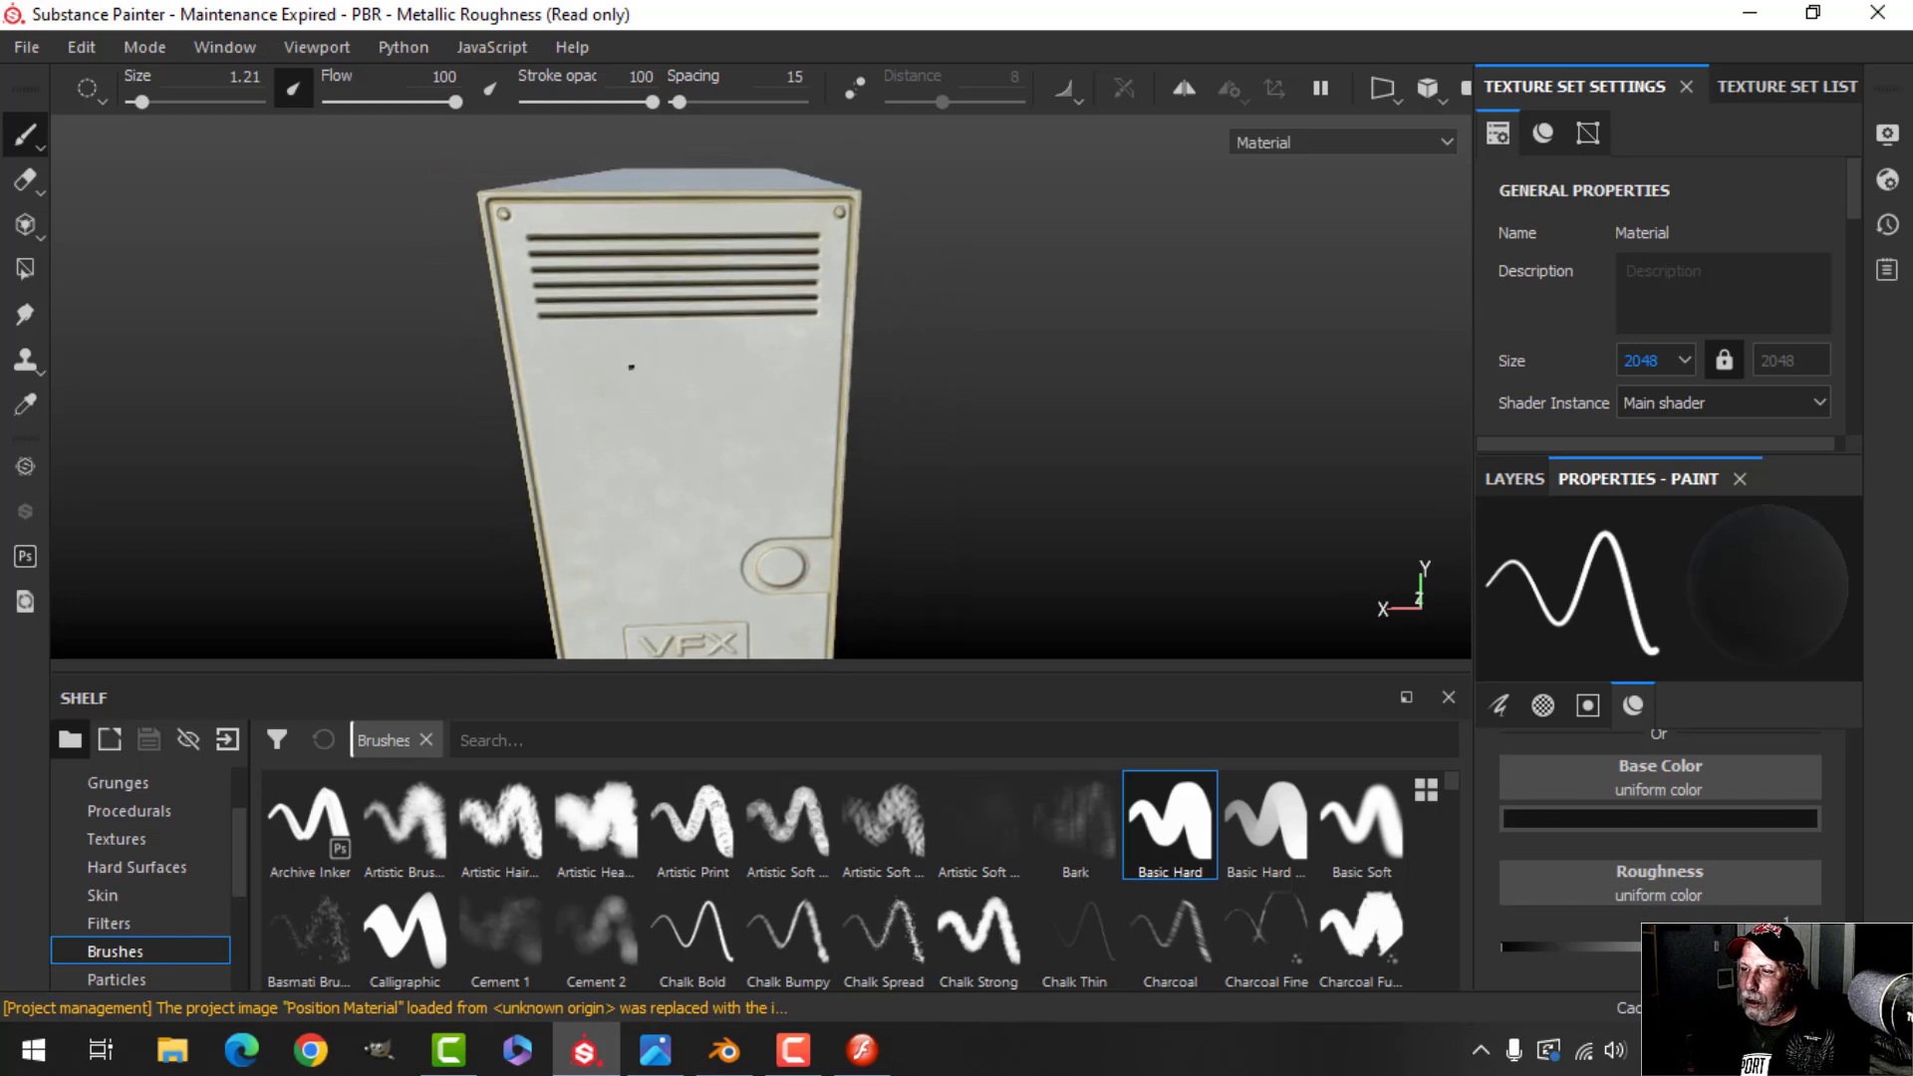
middle_click_drag(783, 467, 771, 377, "alt")
scroll(803, 440, "up", 3)
mouse_move(847, 475)
left_mouse_down("alt")
mouse_move(781, 419)
mouse_move(863, 472)
left_mouse_up("alt")
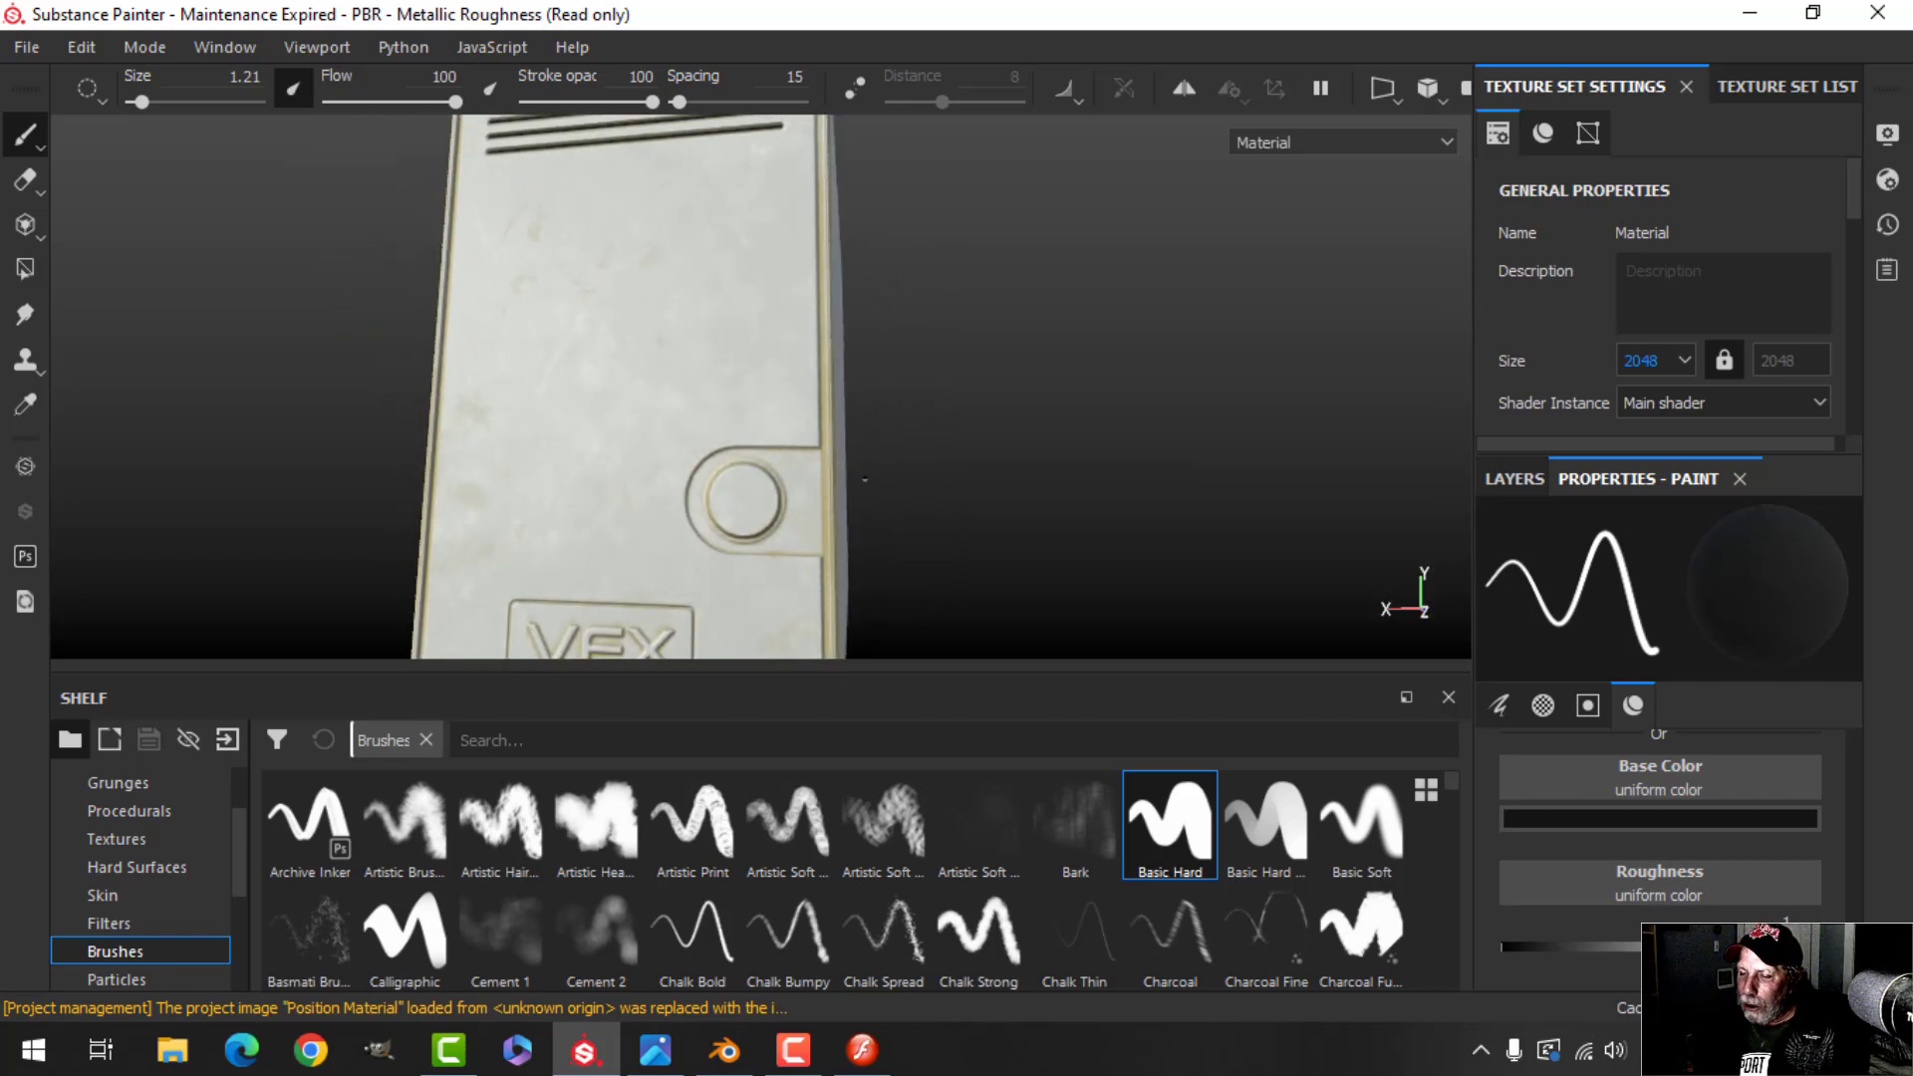
middle_click_drag(865, 498, 864, 364, "alt")
left_click_drag(865, 364, 804, 318, "alt")
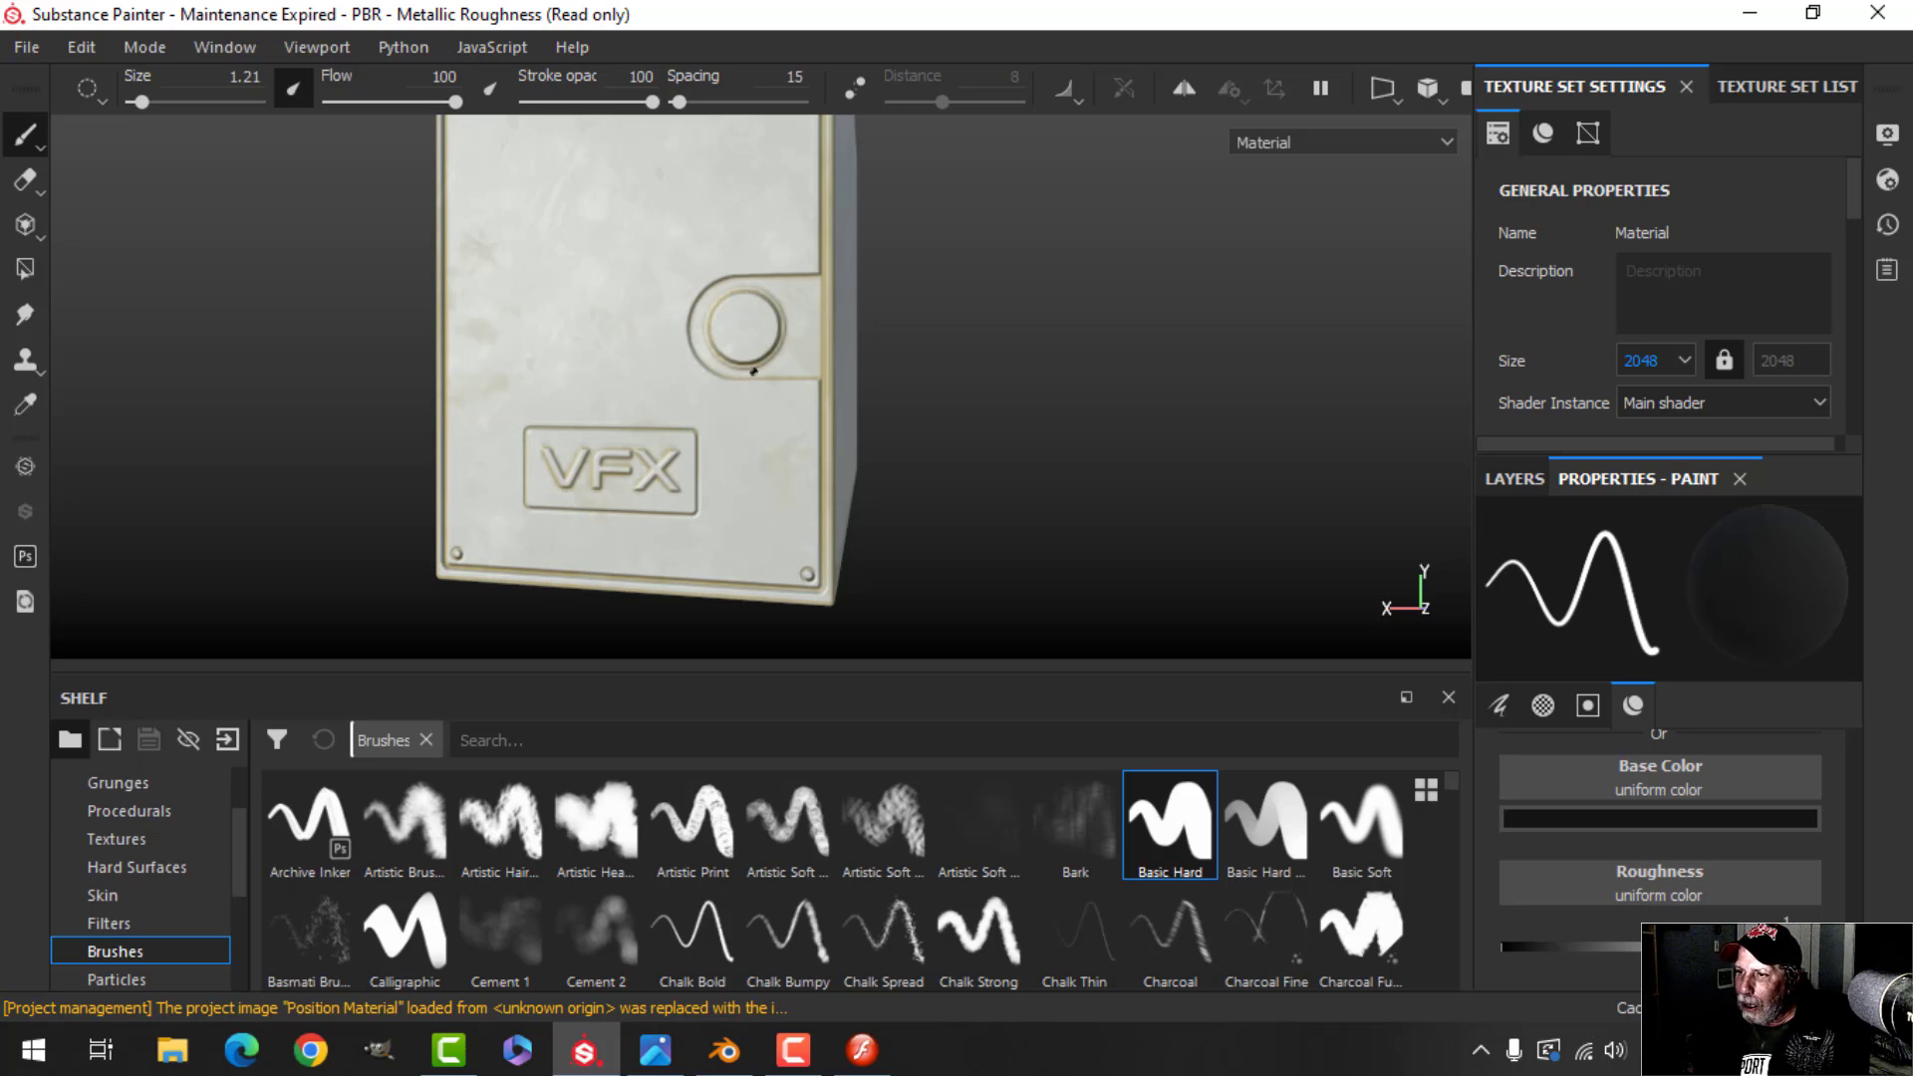
left_click_drag(977, 443, 1009, 475, "alt")
left_click(1427, 87)
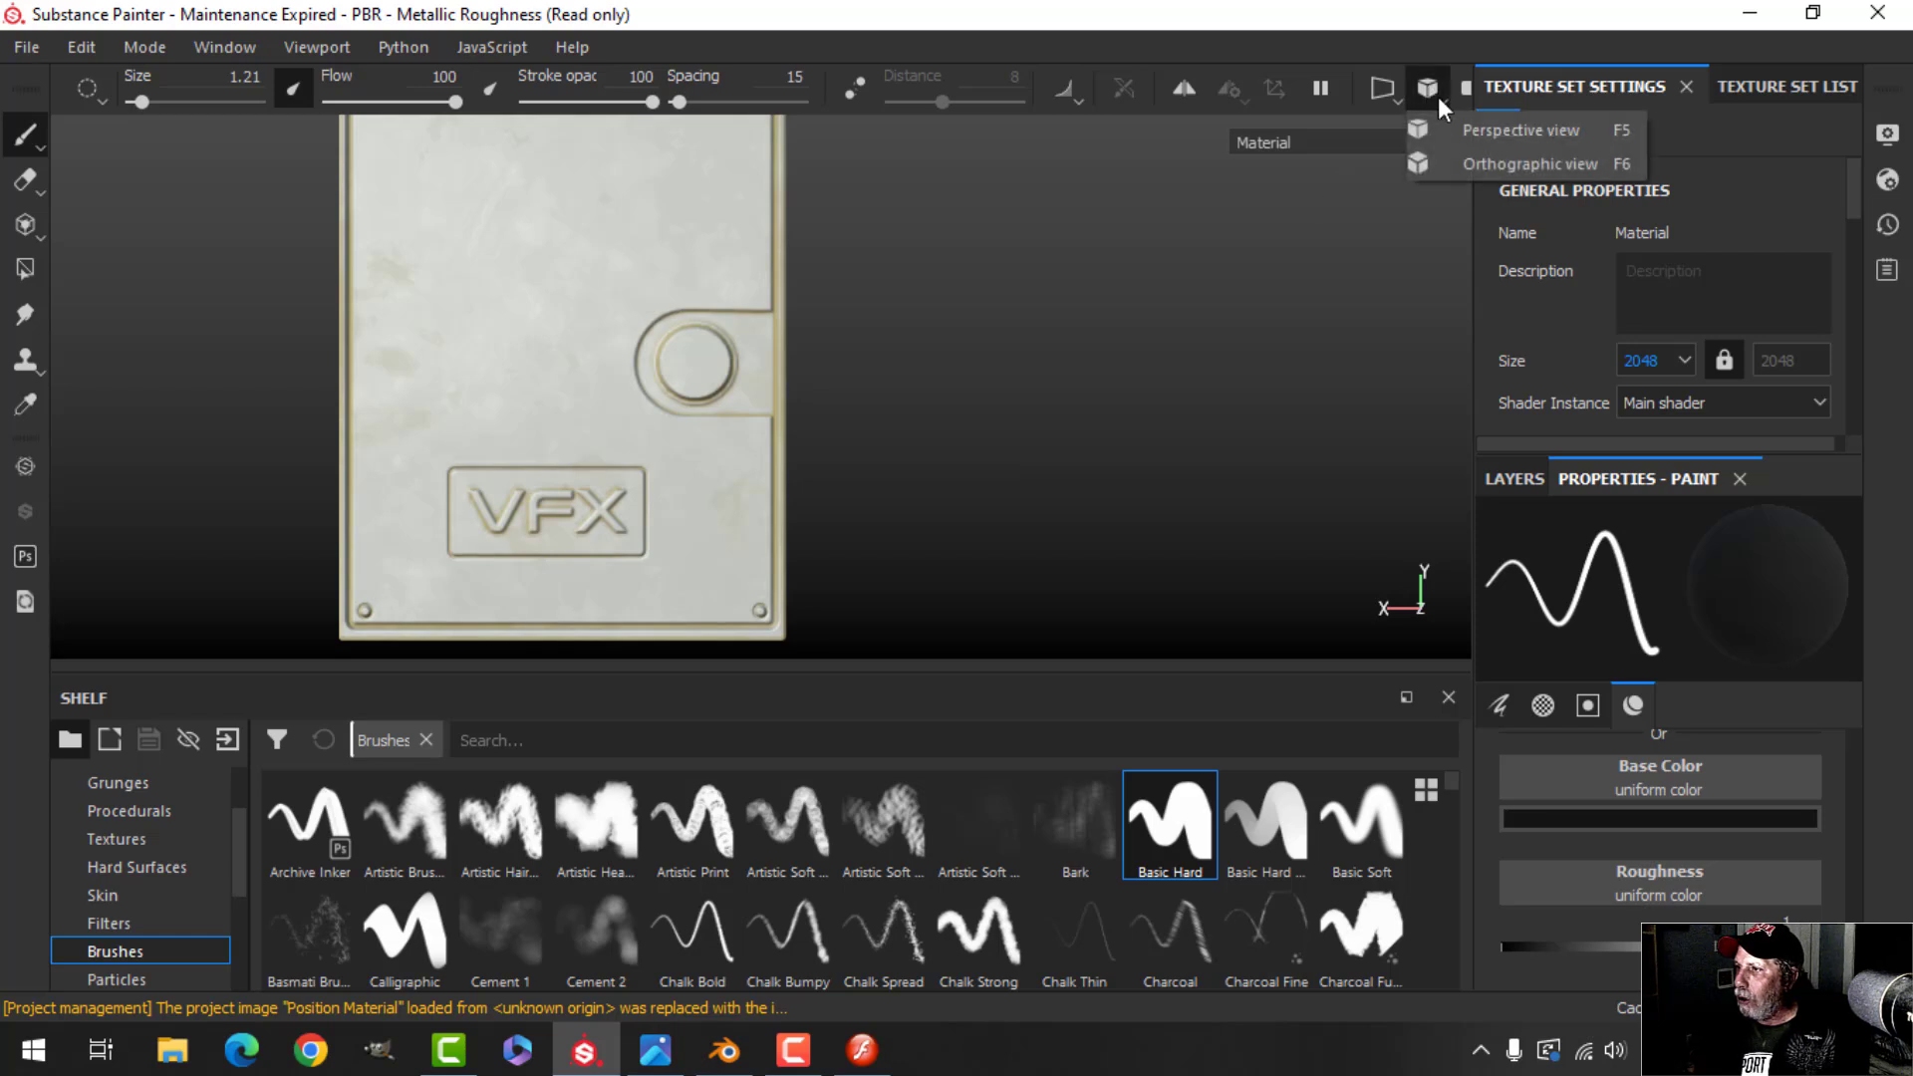
left_click(1435, 128)
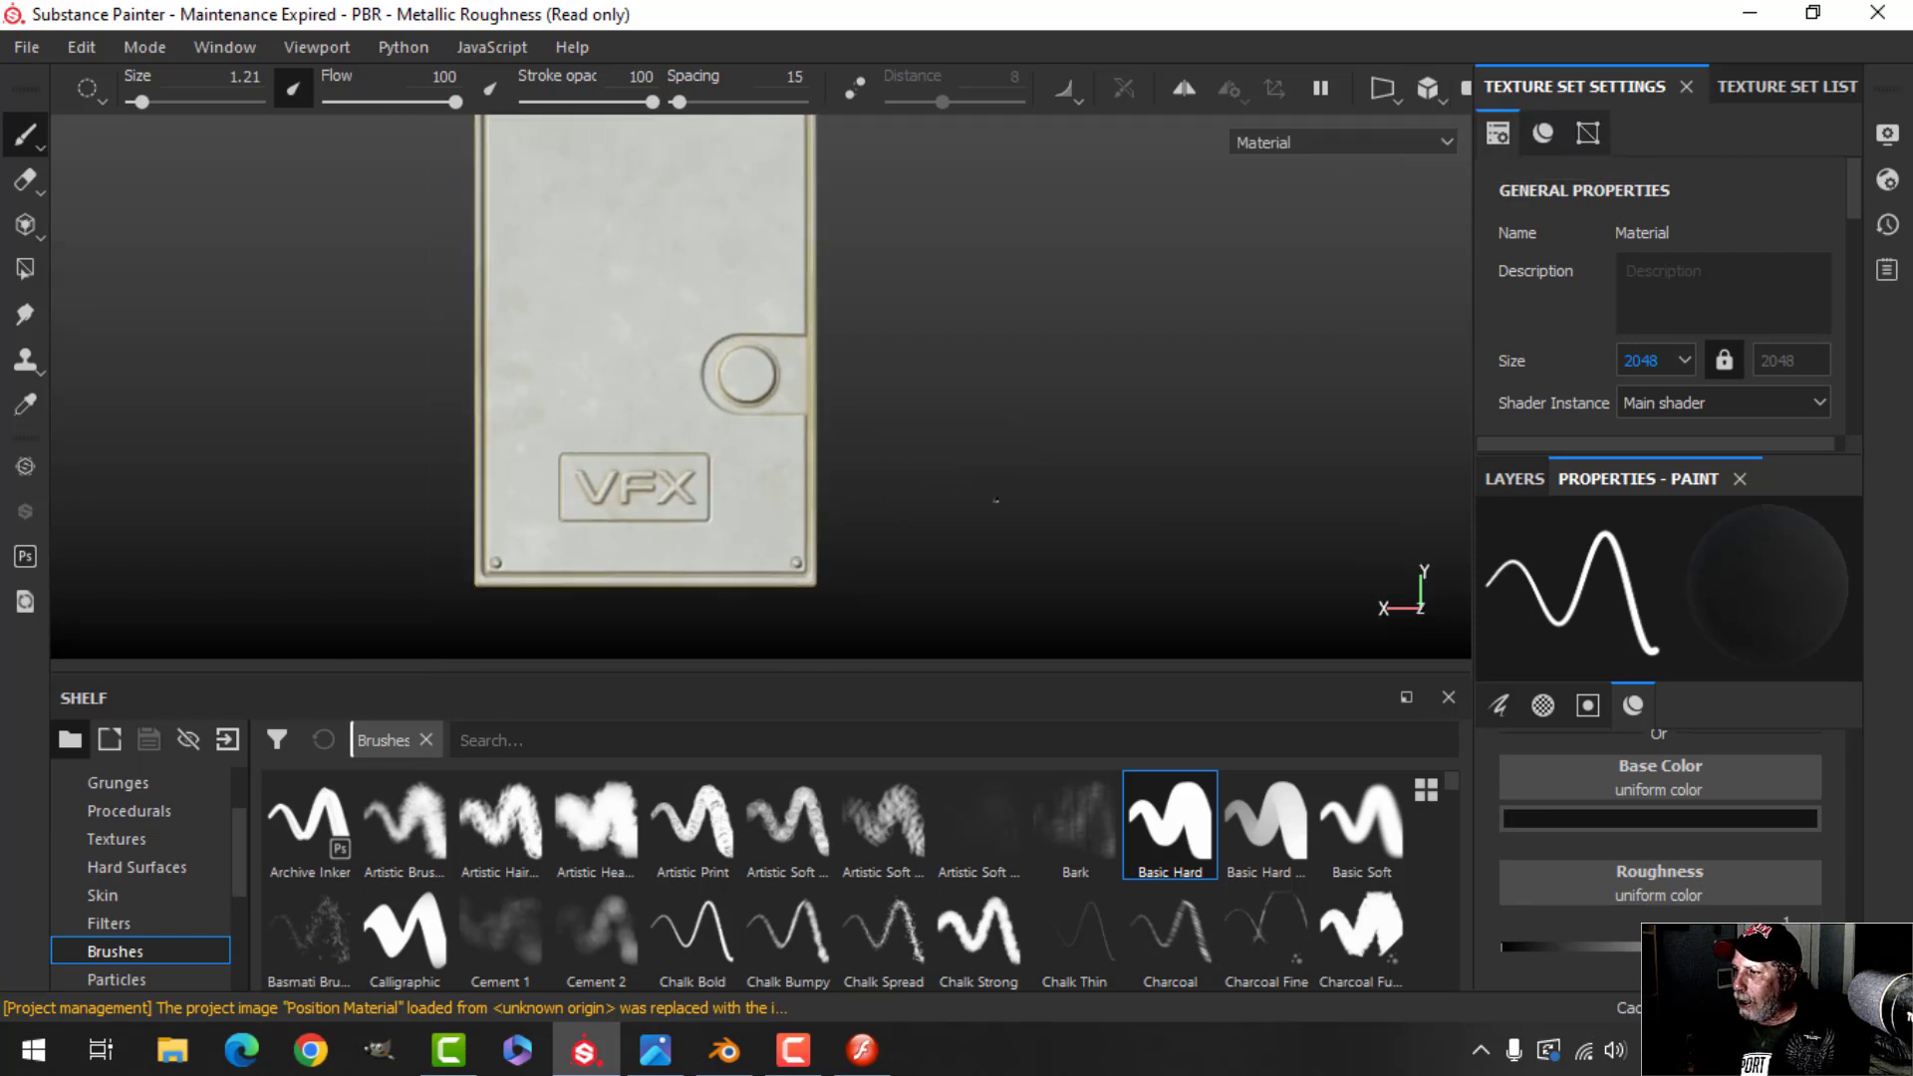
Add an Emissive channel to the texture set
left_click(1514, 479)
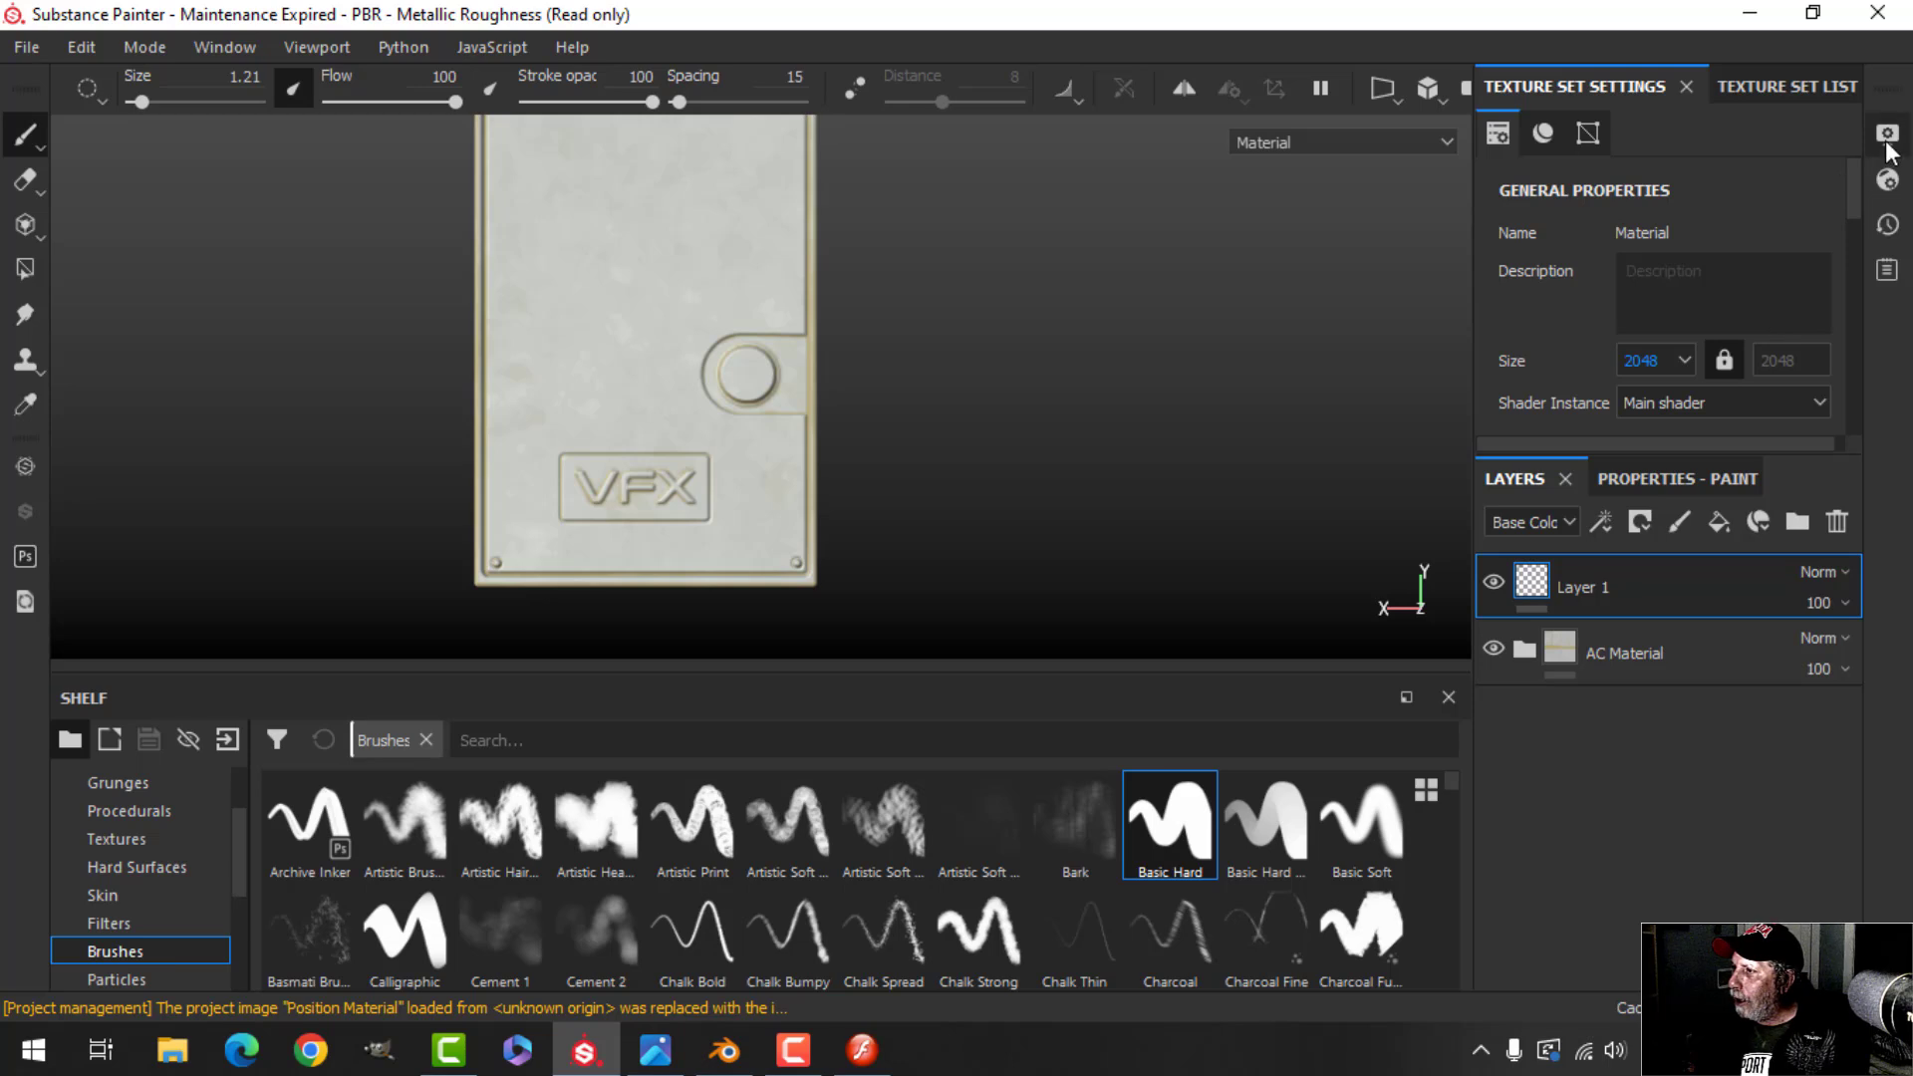
scroll(1816, 302, "down", 3)
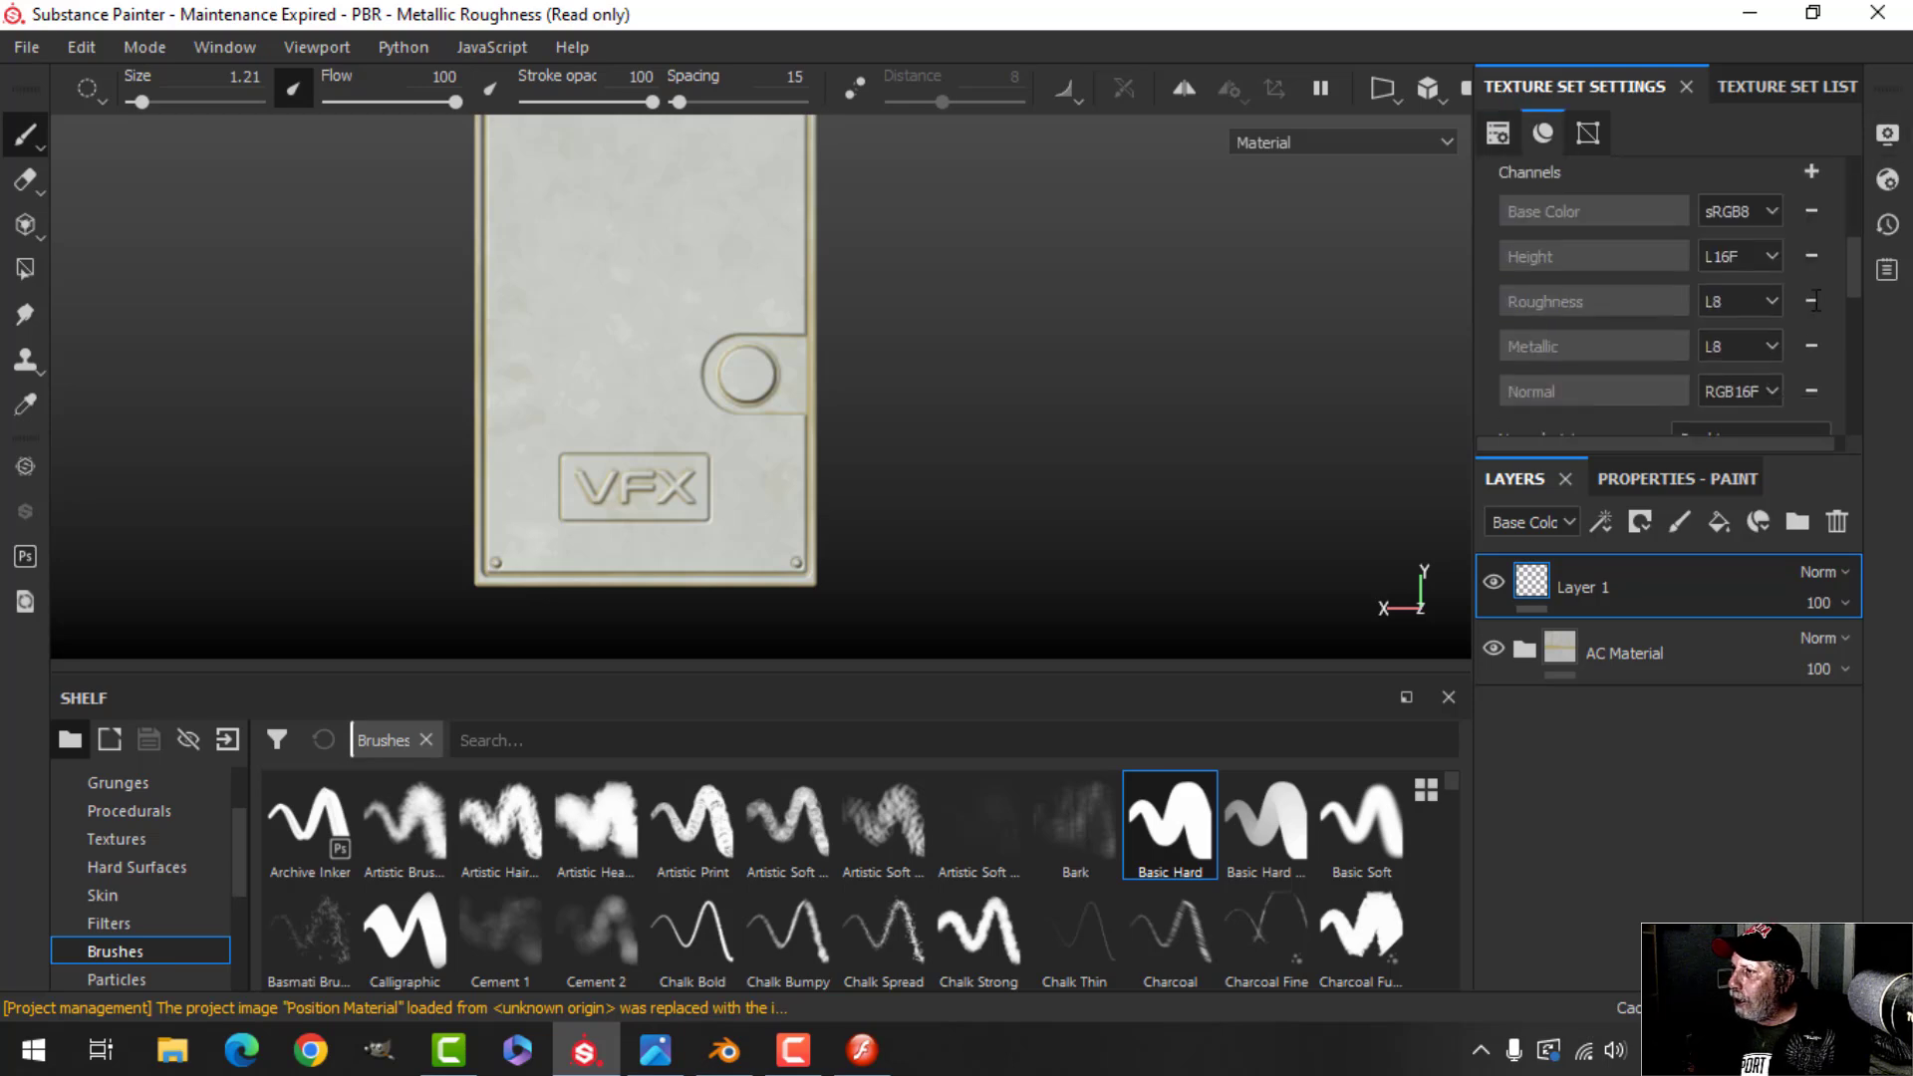
left_click(1810, 172)
left_click(1783, 378)
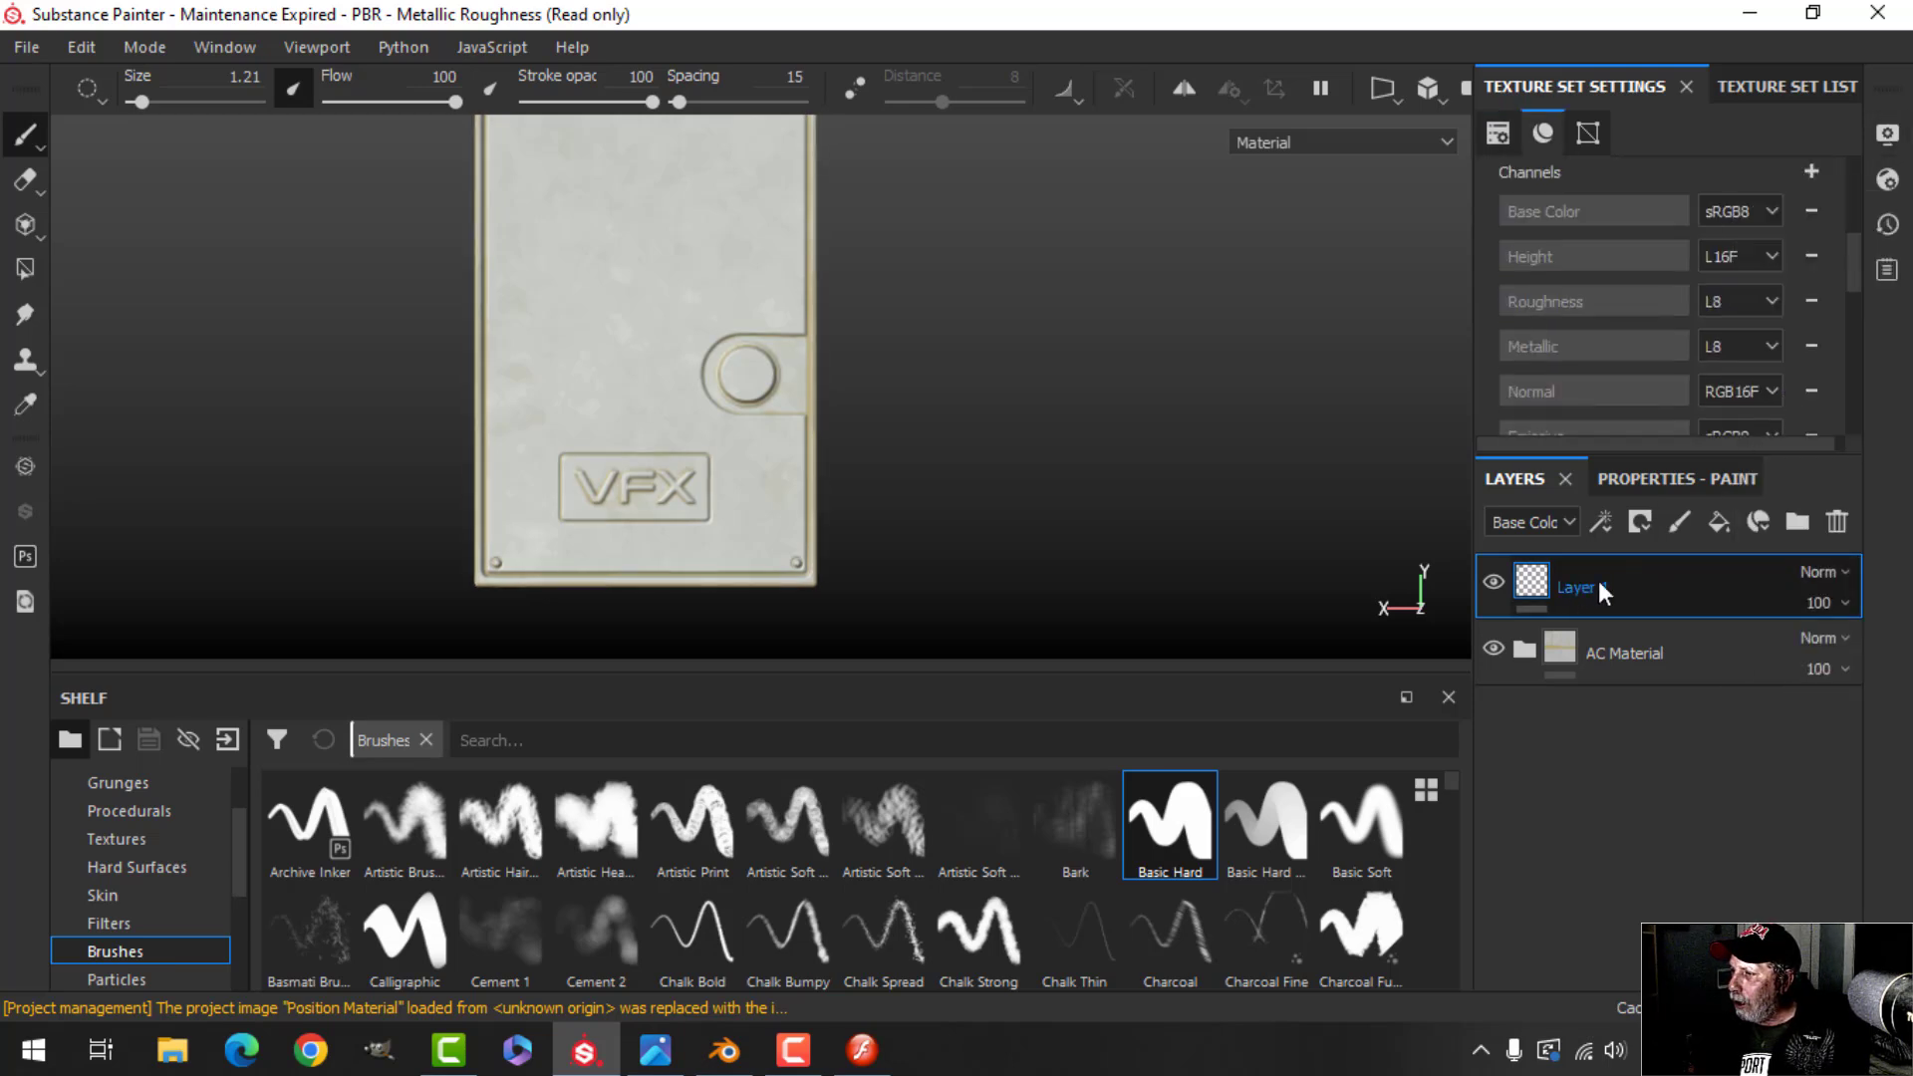
left_click(1683, 521)
left_click(1648, 481)
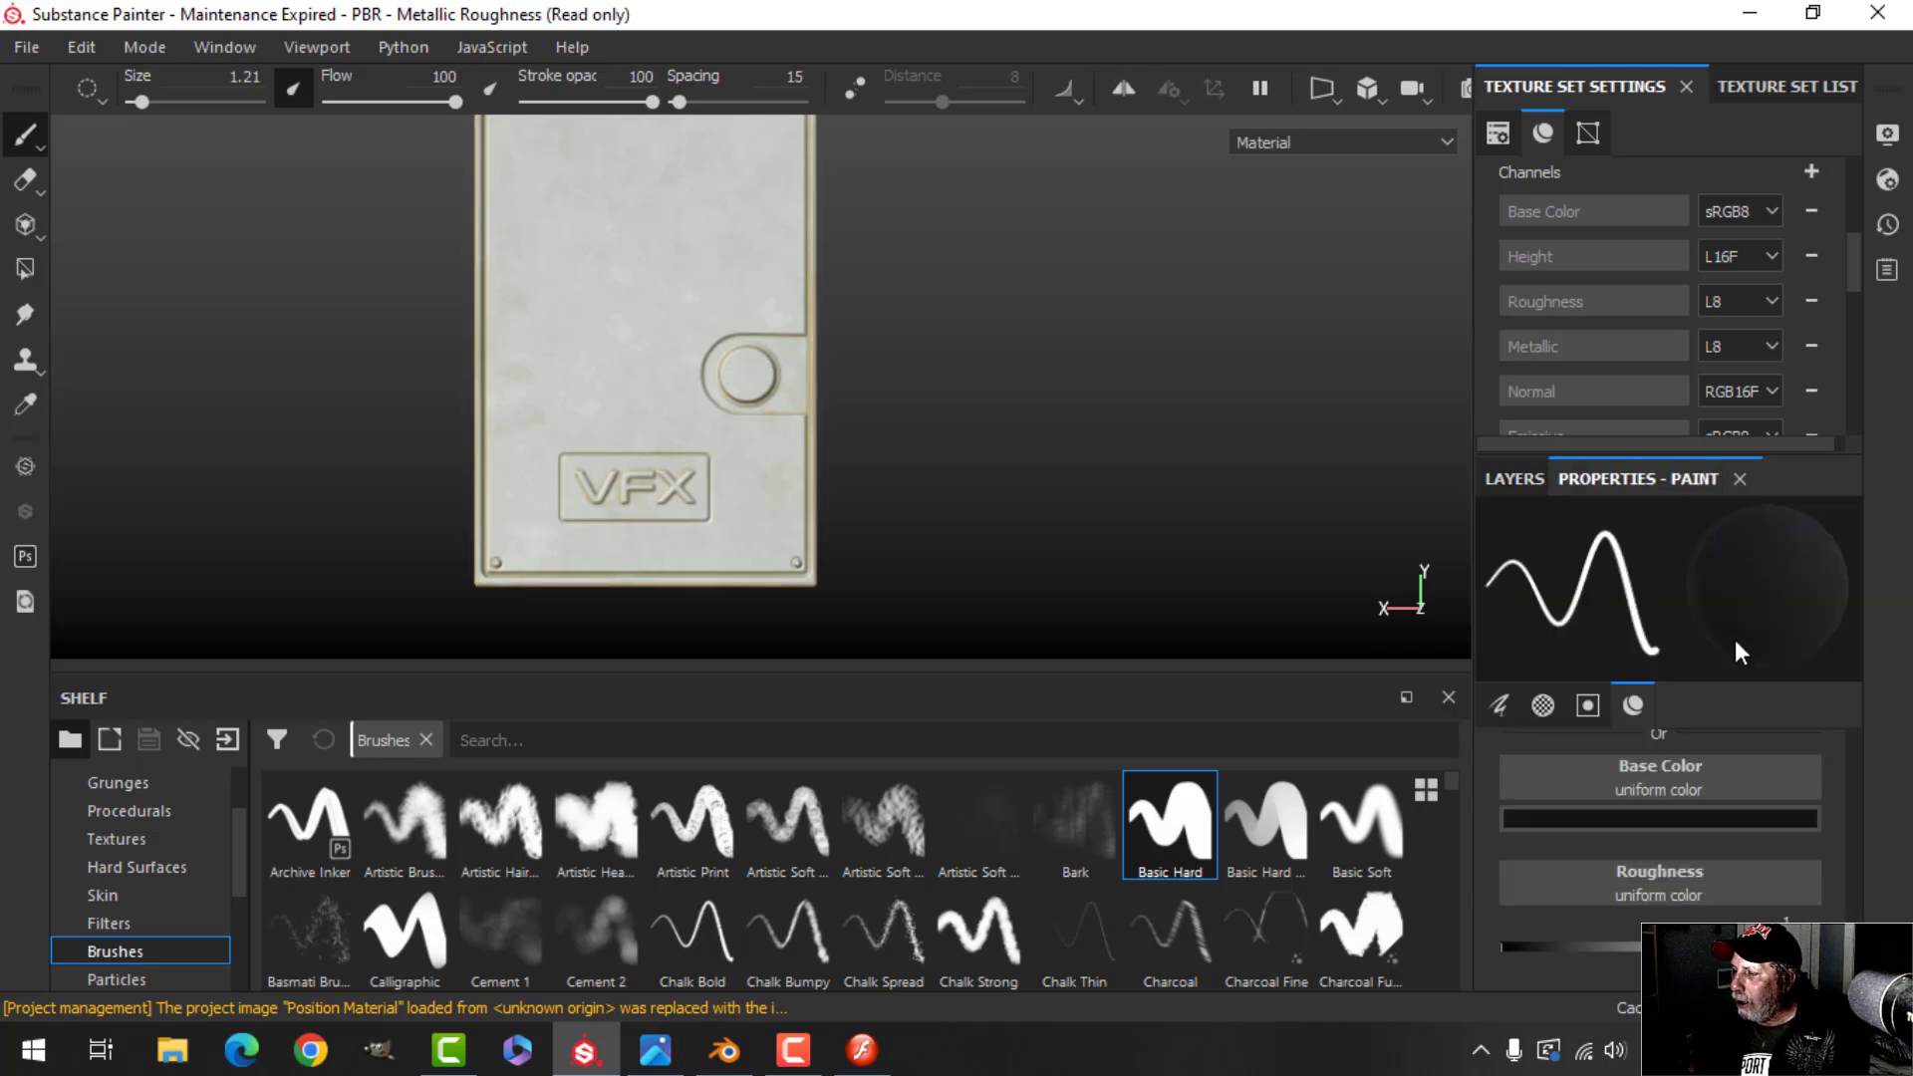
left_click(1516, 479)
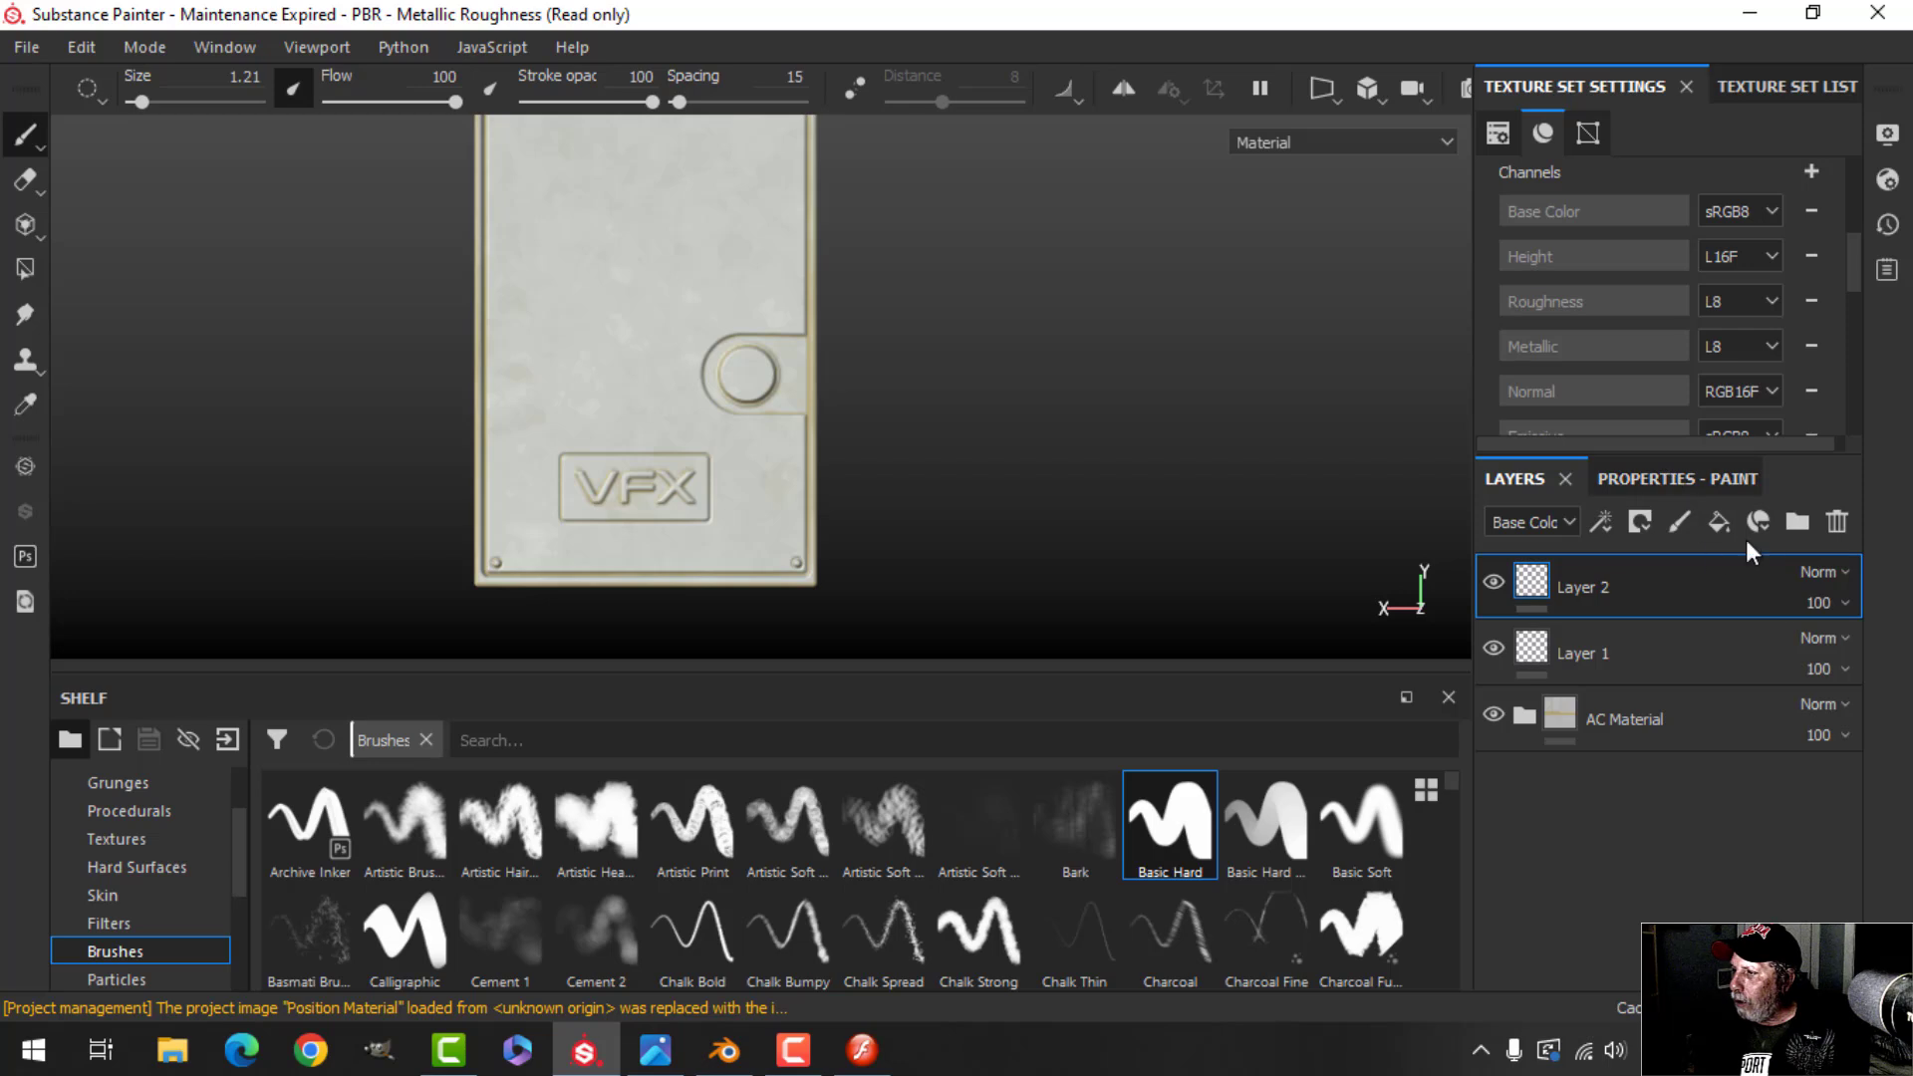
left_click(1837, 525)
Add a fill layer at the top of the stack that affects only the color and emissive channels
left_click(1719, 523)
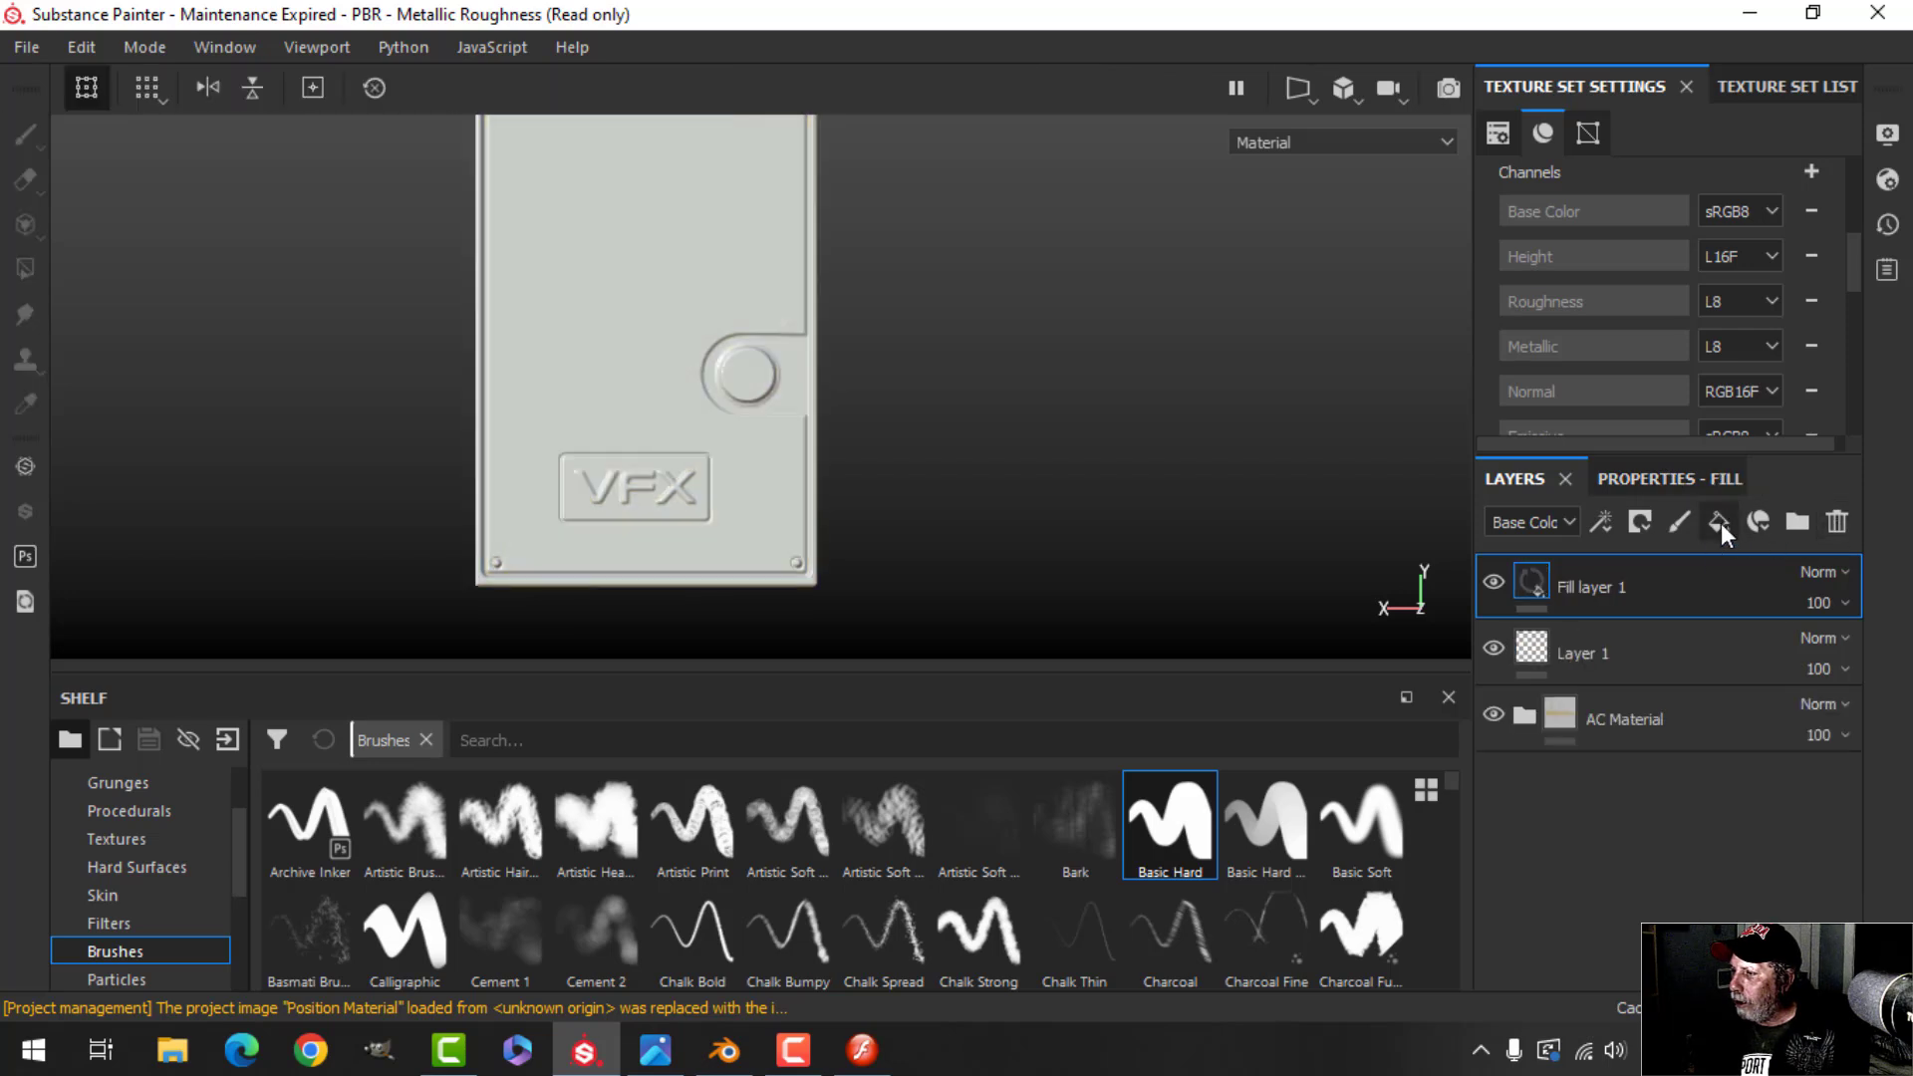
left_click(1655, 494)
left_click(1528, 650, "alt")
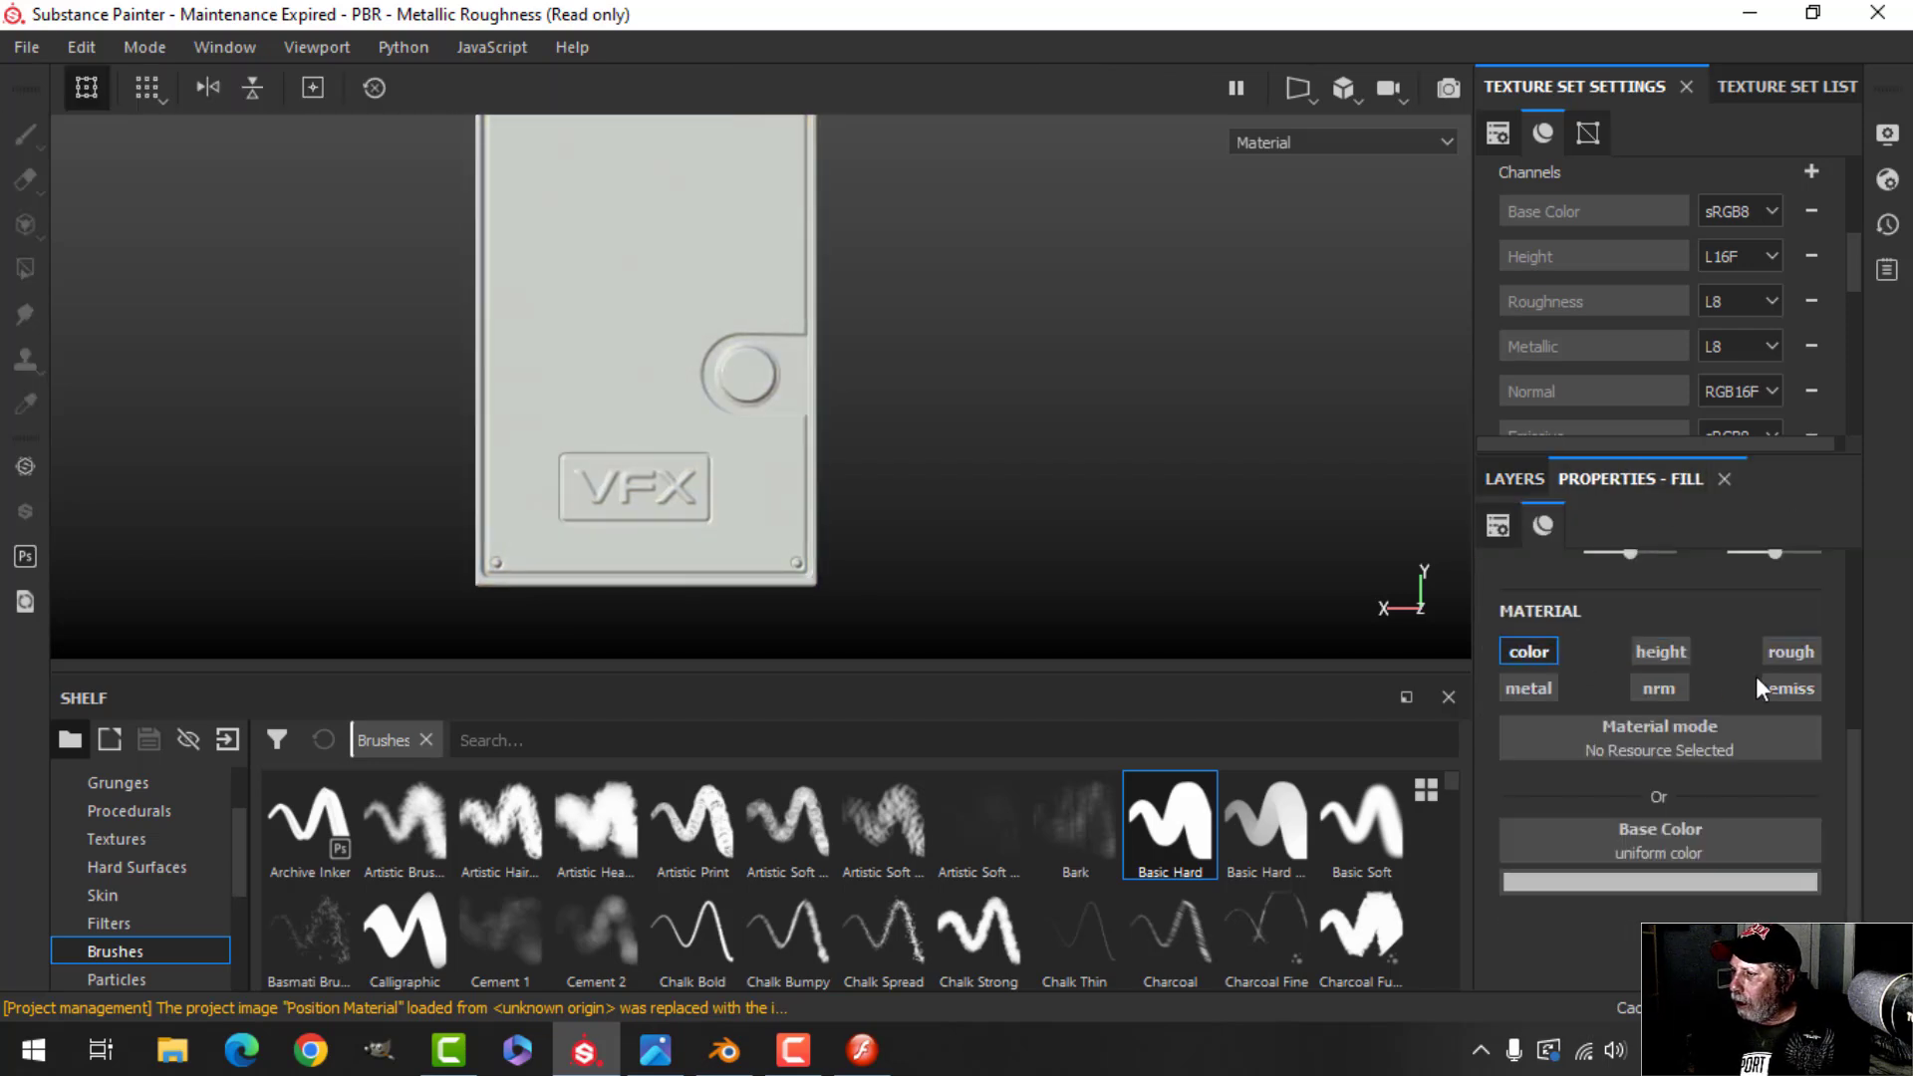
left_click(1782, 692)
scroll(1680, 831, "down", 1)
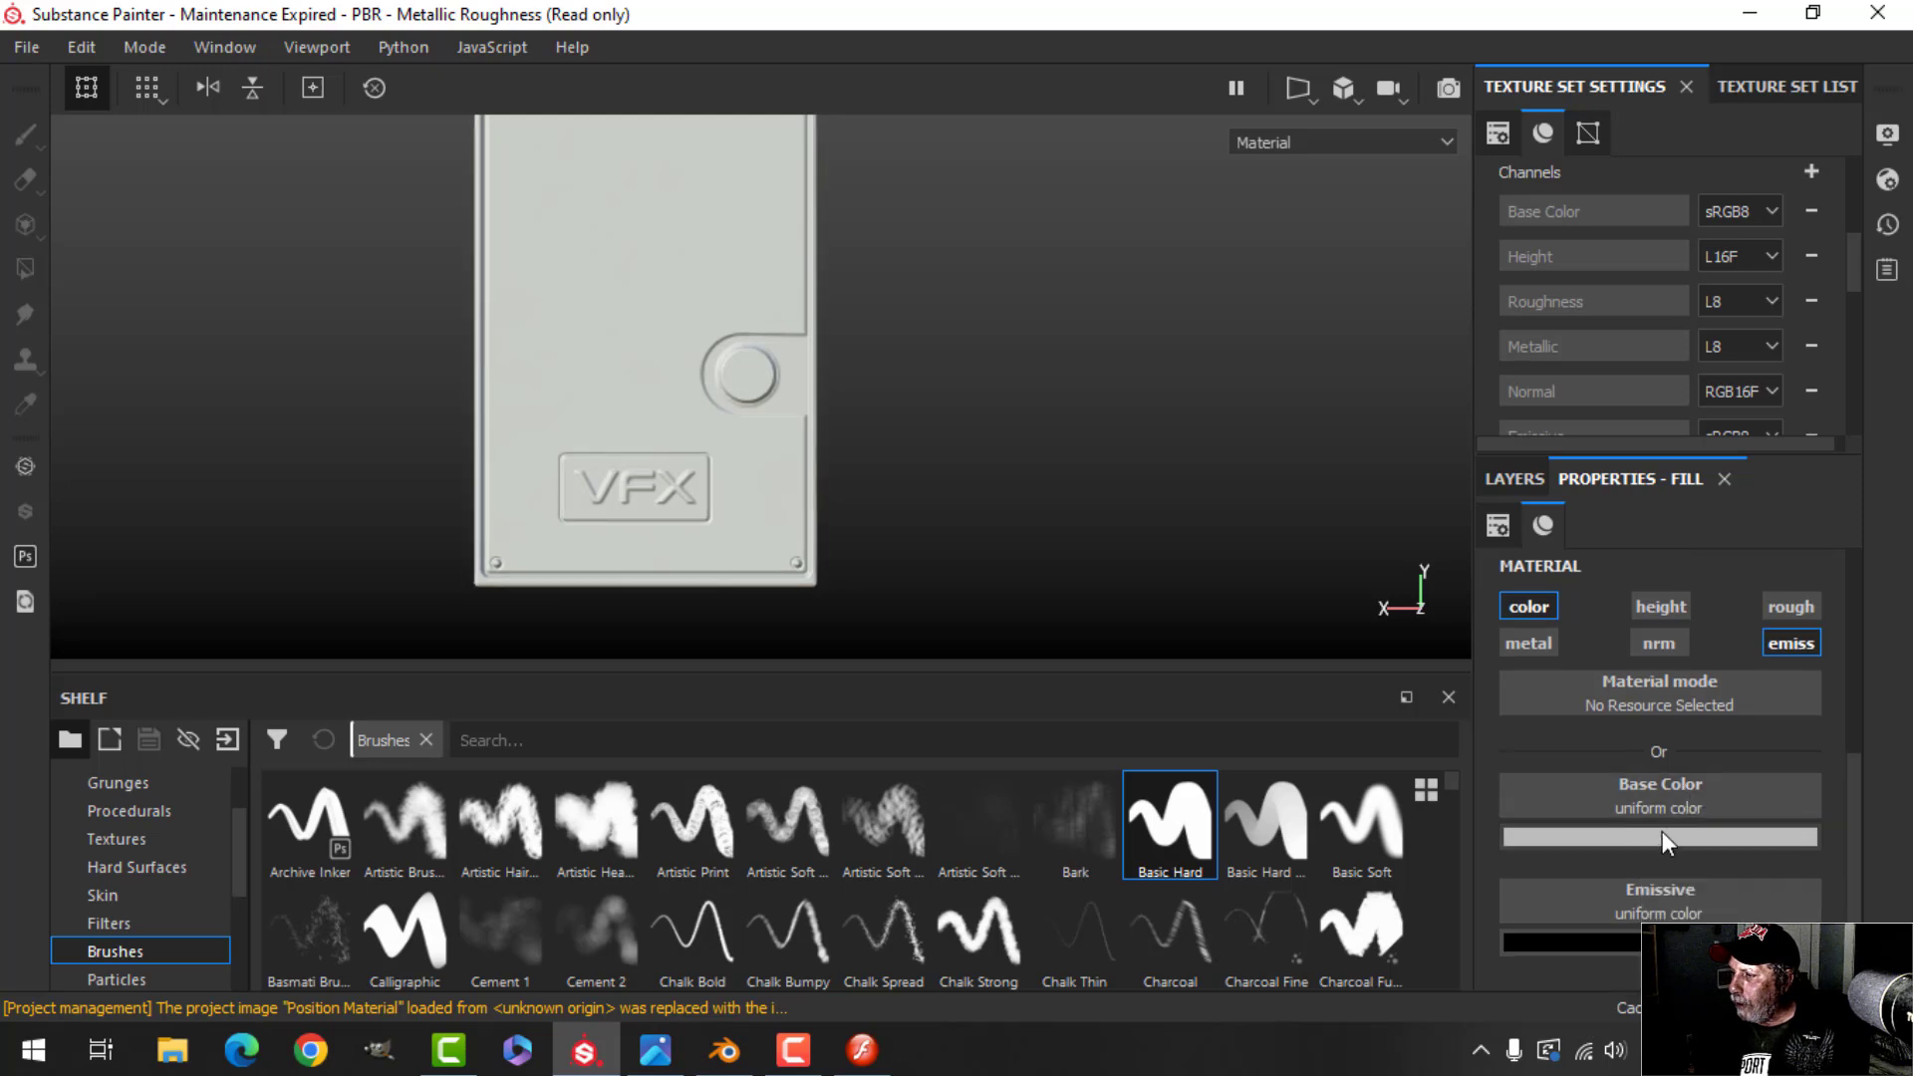
Set the fill layer's base color to green (R 0.170, G 0.588, B 0.160) and give its emissive a green color
left_click(1662, 835)
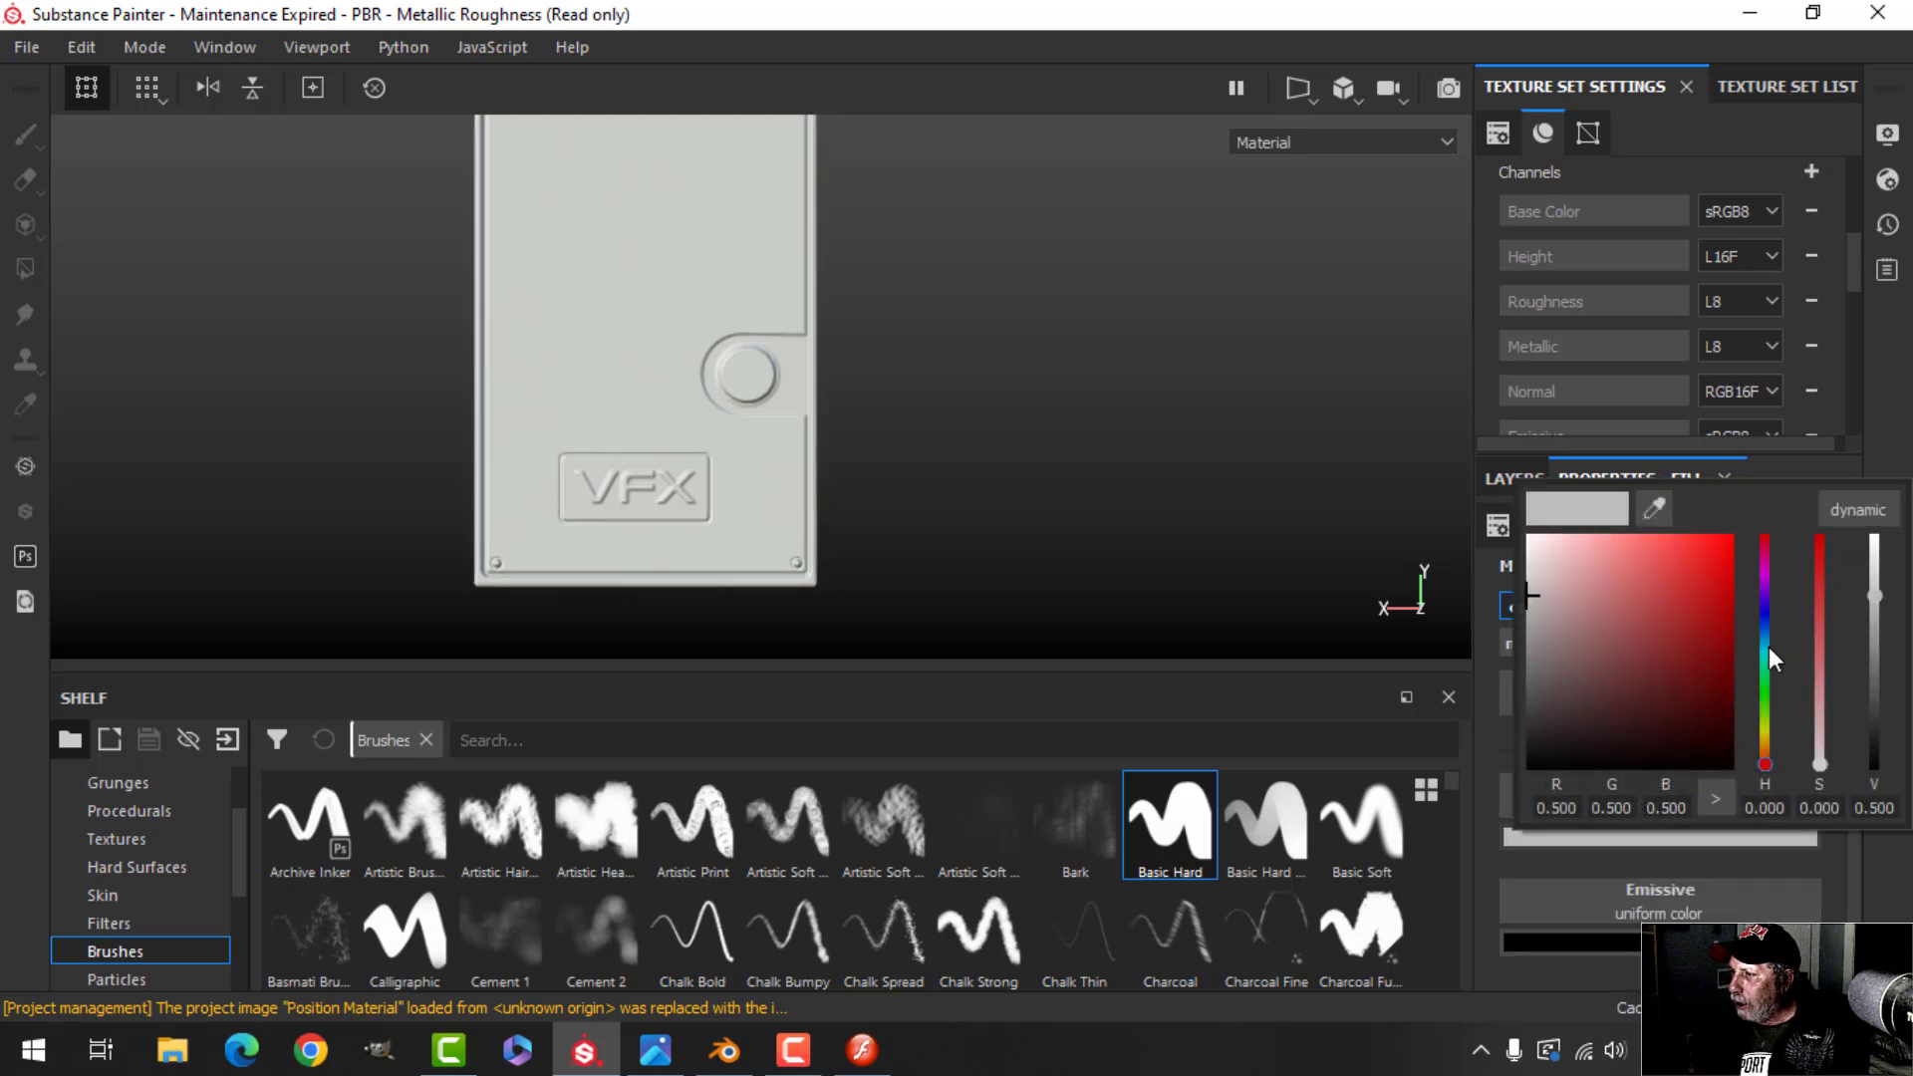
left_click(1762, 694)
left_click_drag(1672, 608, 1626, 582)
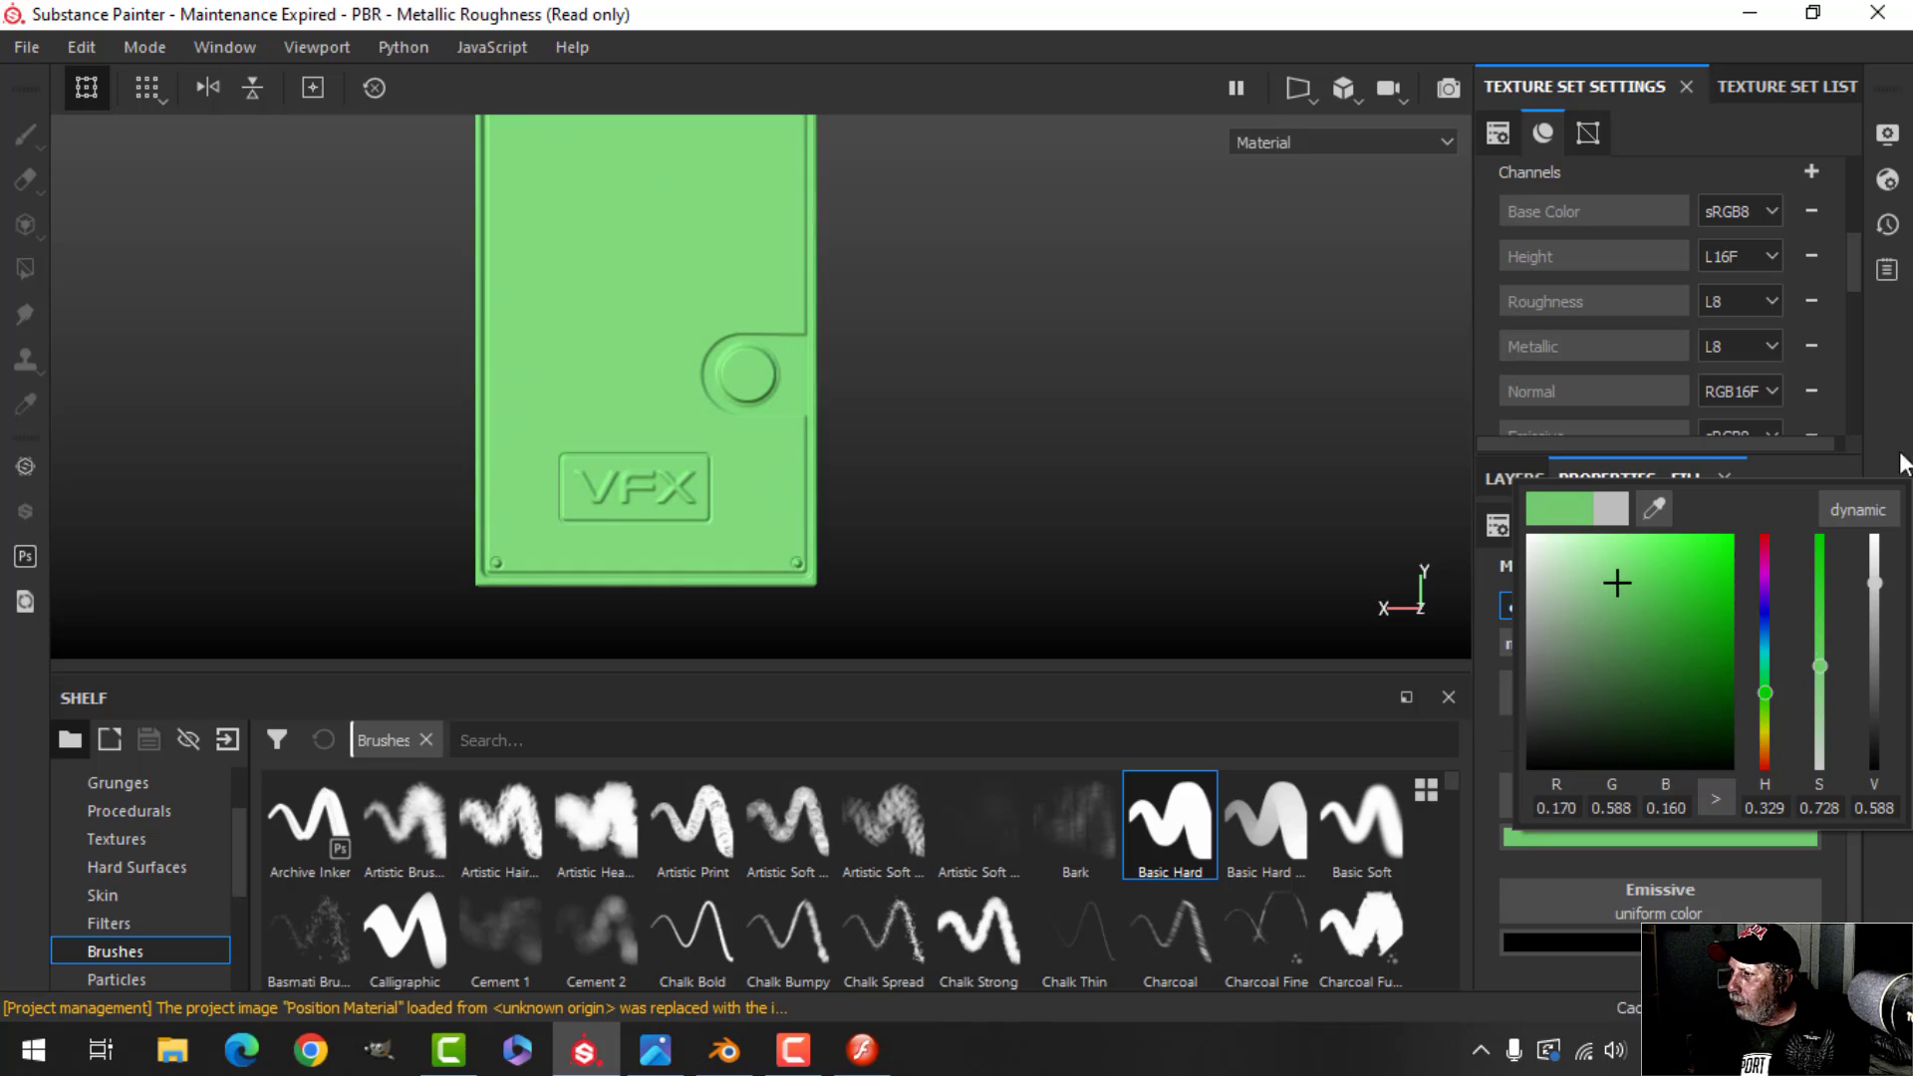
left_click(1662, 941)
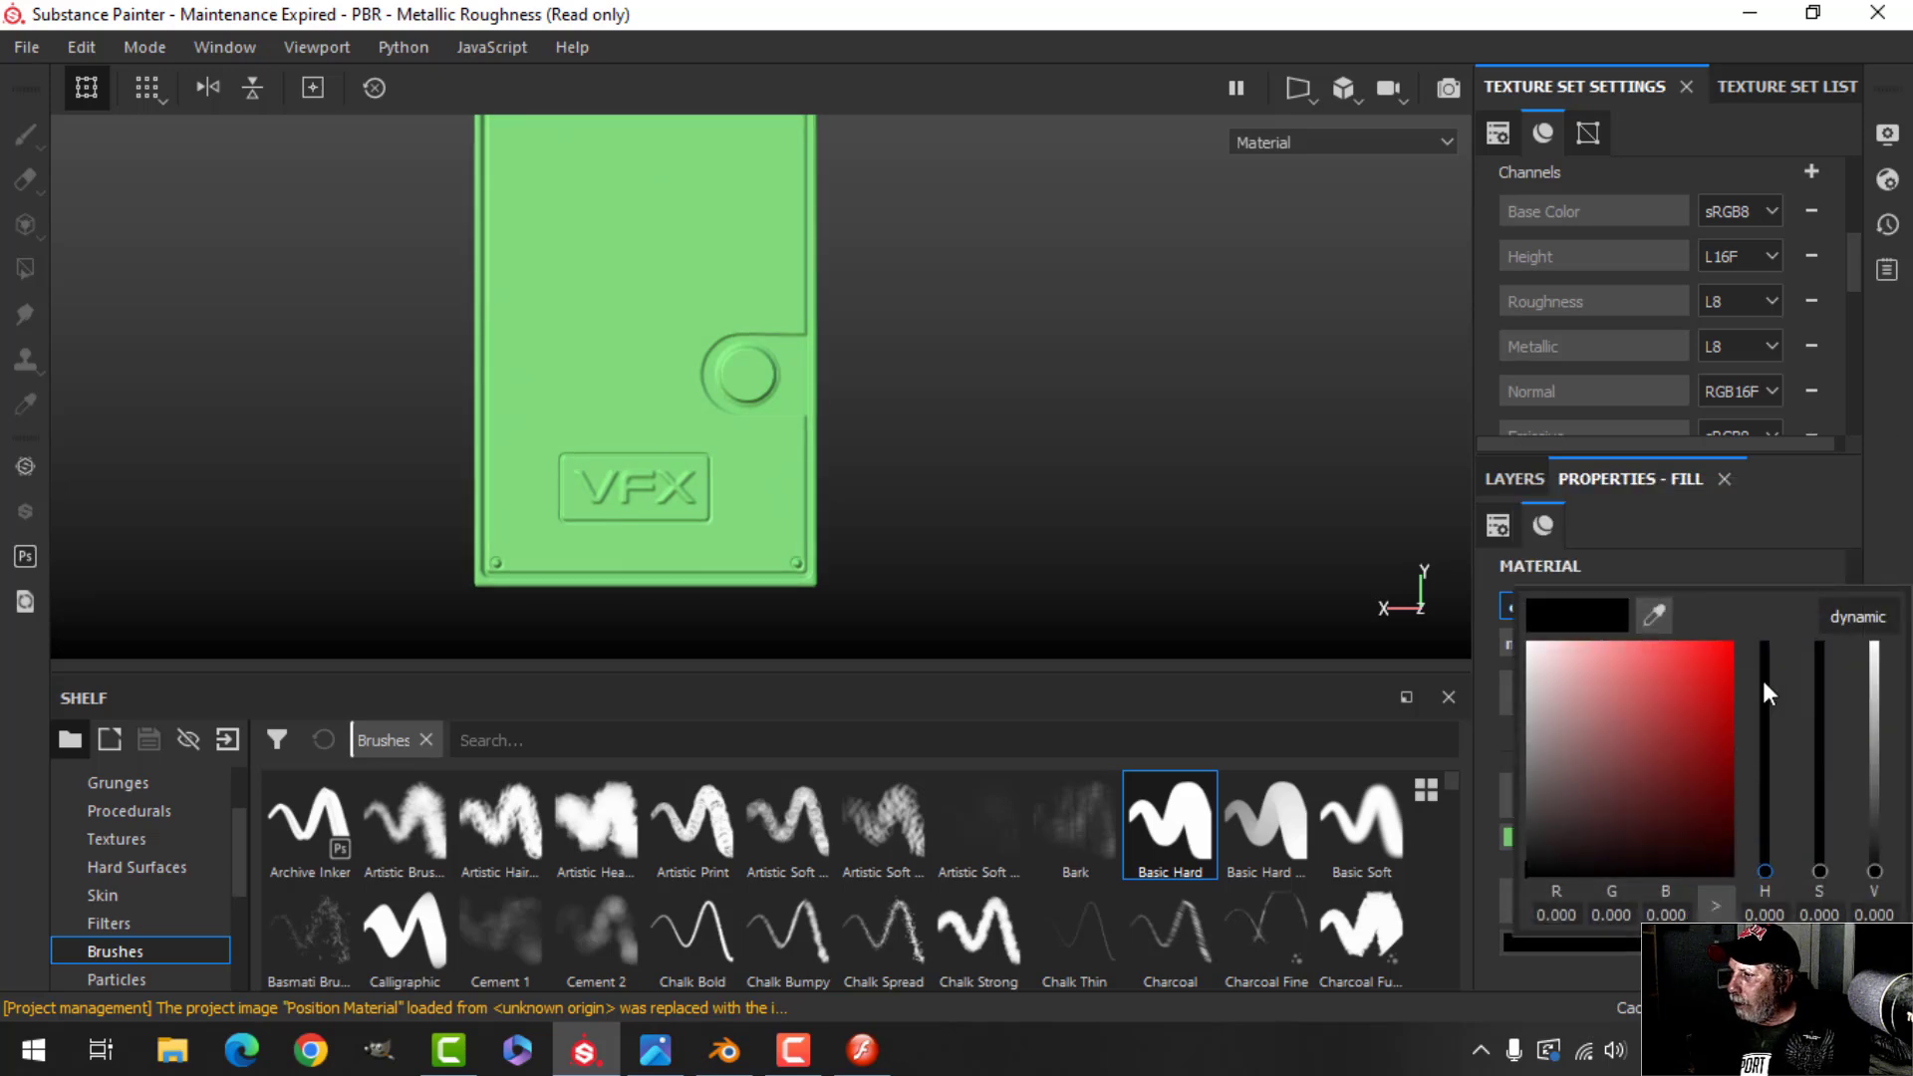
left_click(1765, 801)
left_click_drag(1662, 703, 1684, 692)
Add a black mask with a Paint effect to the green fill layer
left_click(1534, 479)
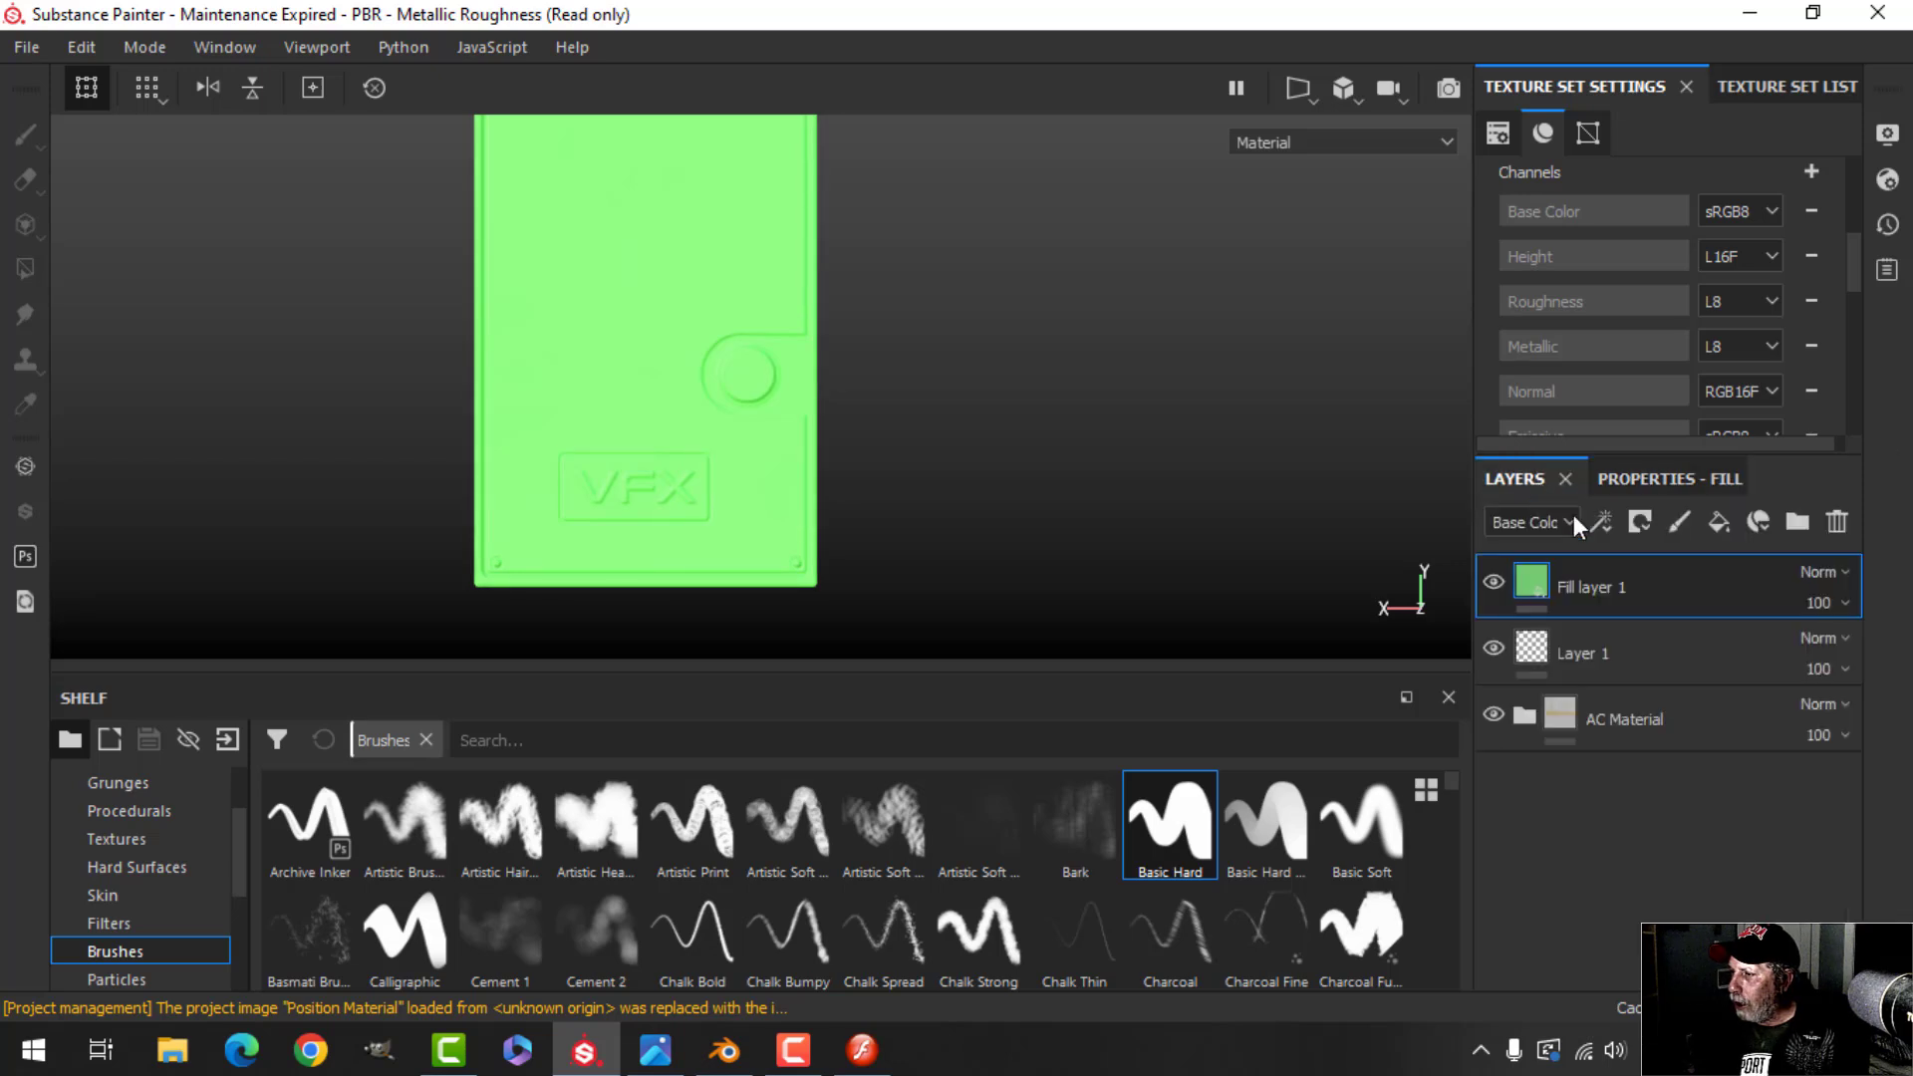
left_click(1640, 522)
left_click(1664, 580)
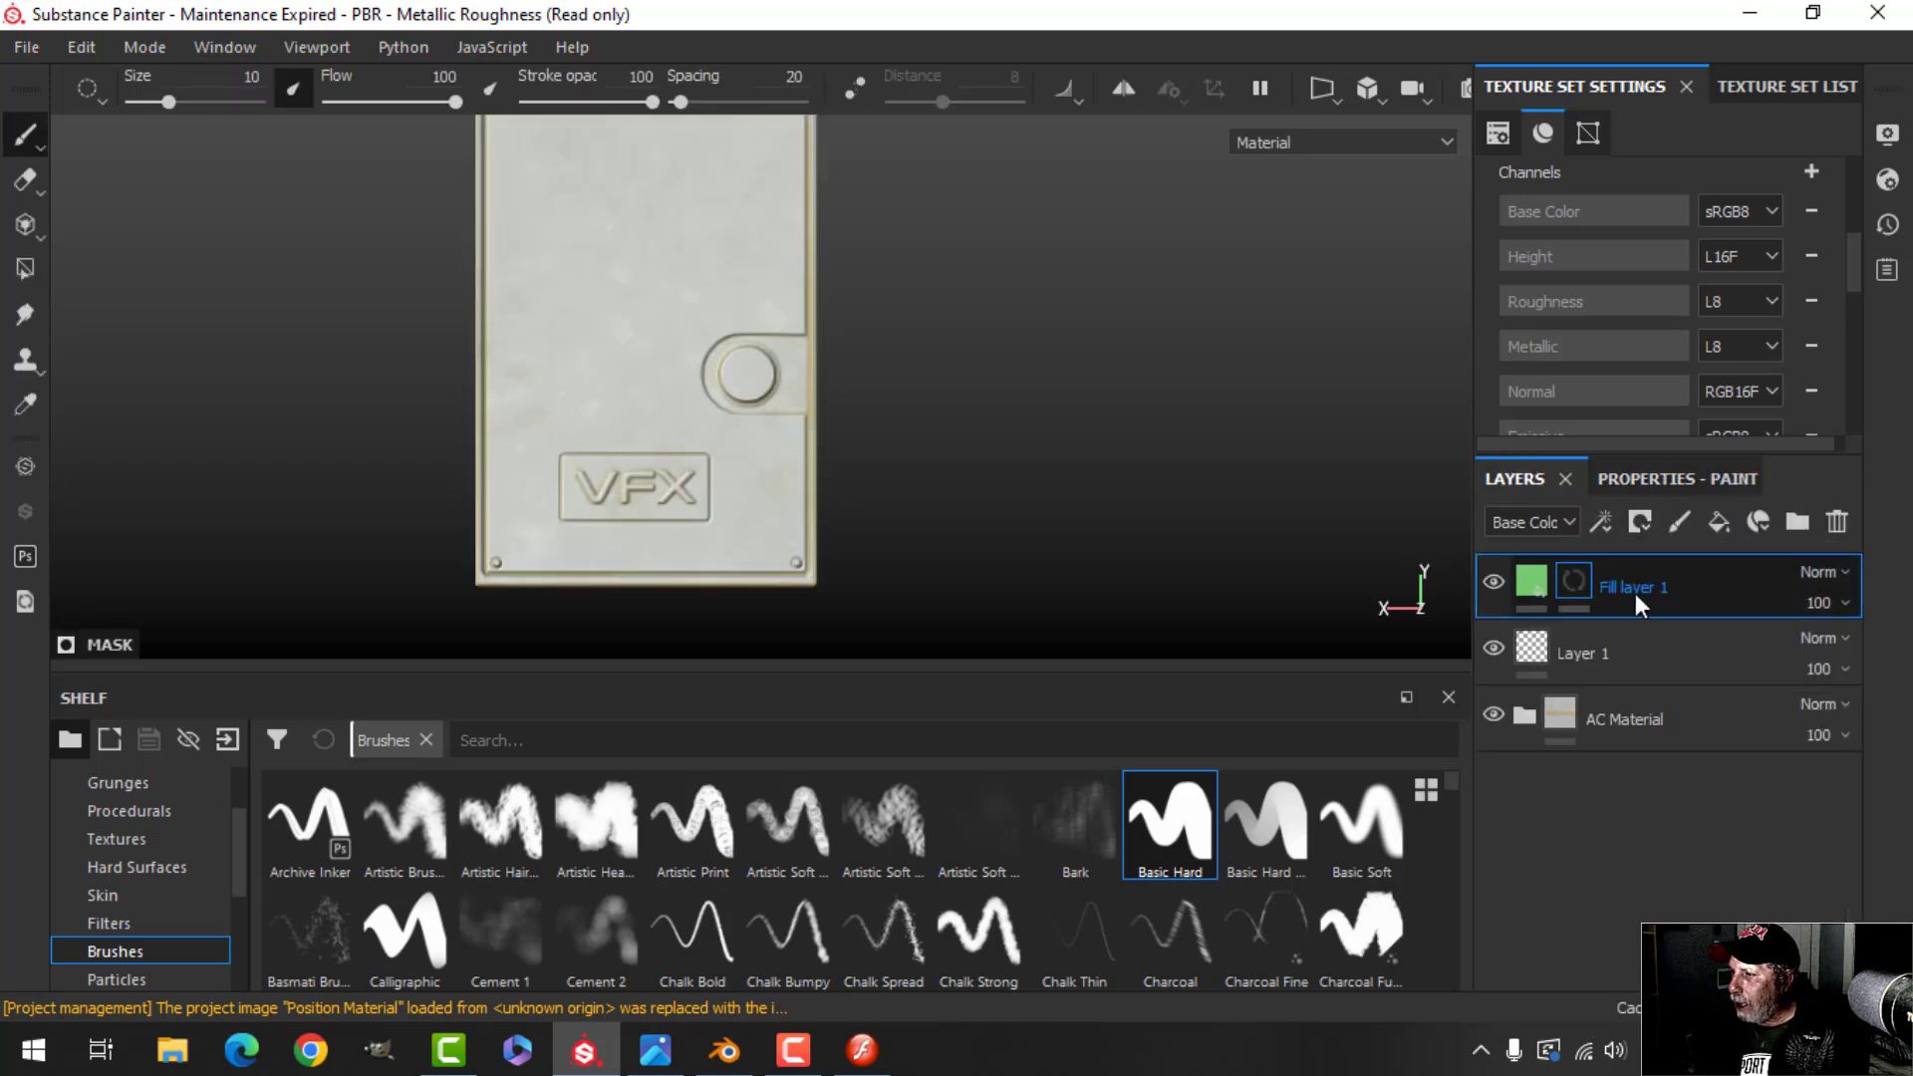
left_click(1604, 520)
left_click(1622, 589)
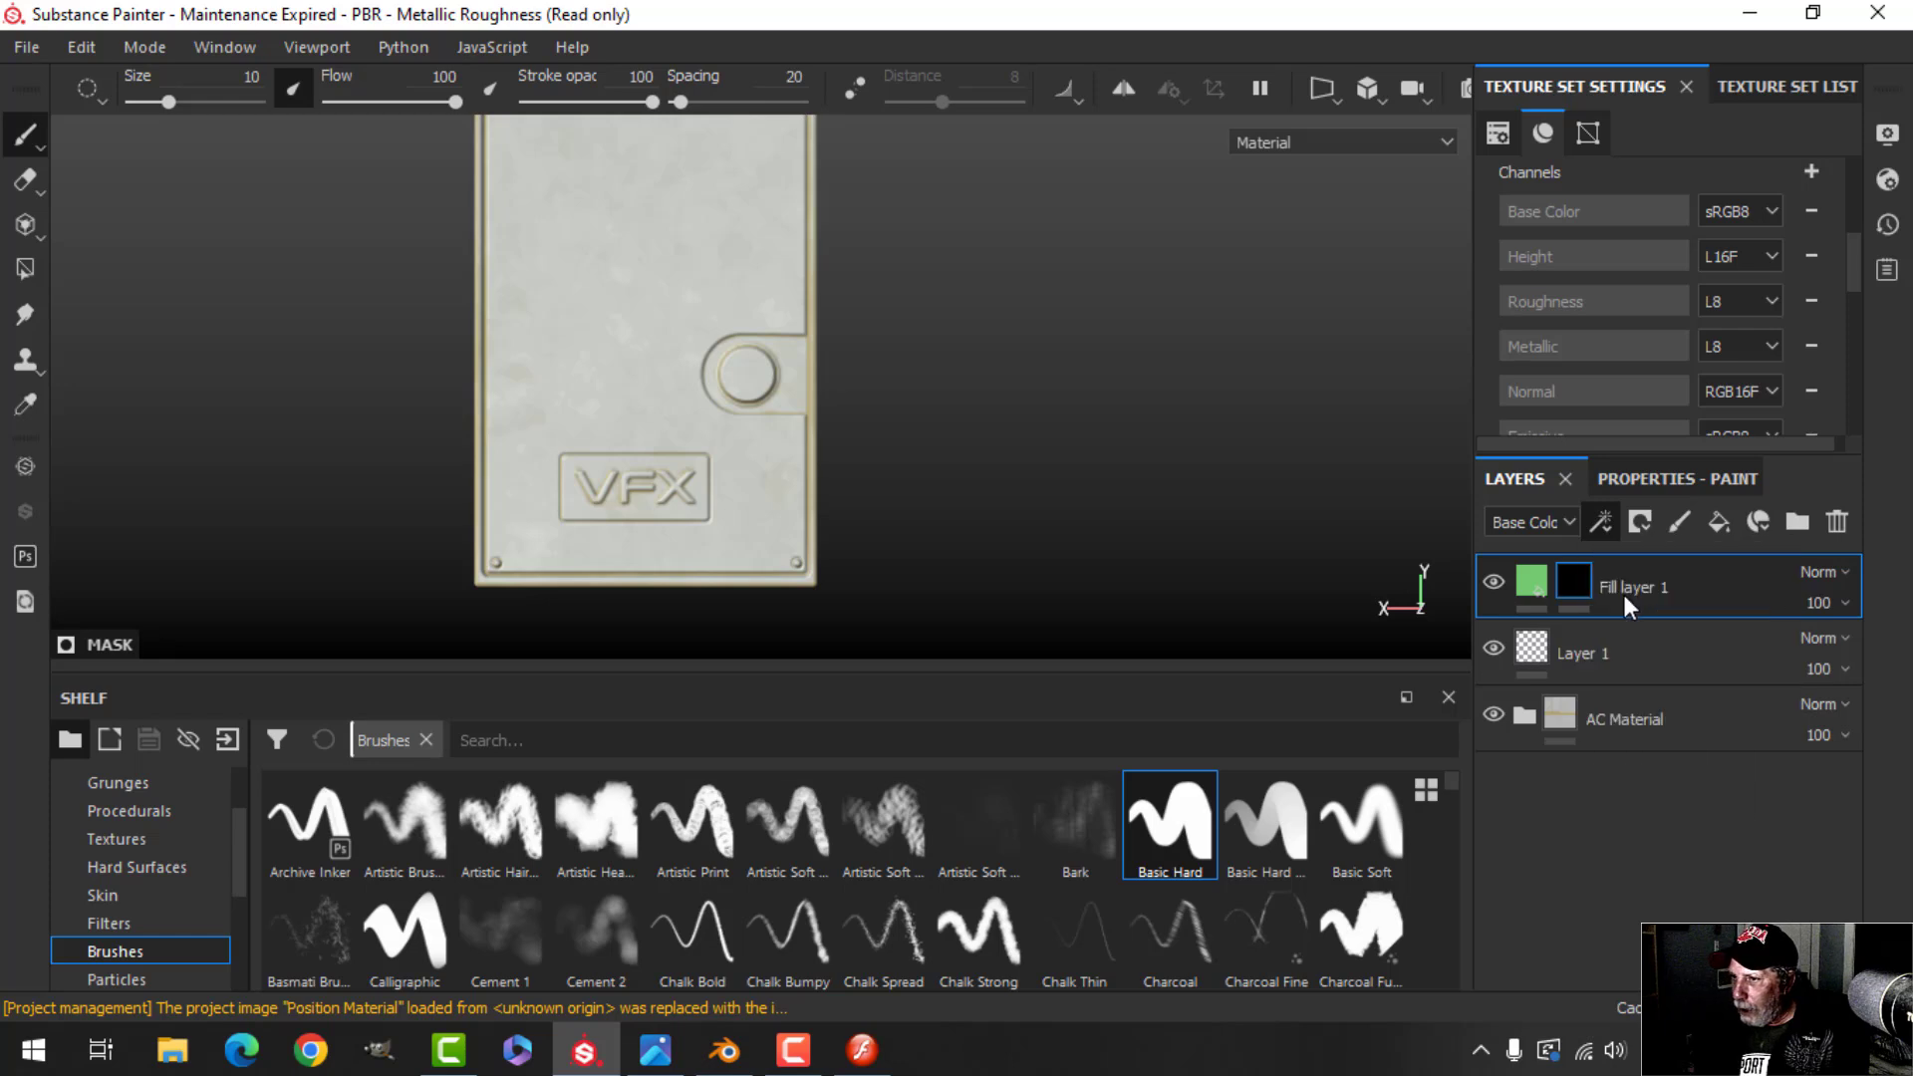
Paint the mask over the round button's face with a size 10 brush
scroll(734, 367, "up", 5)
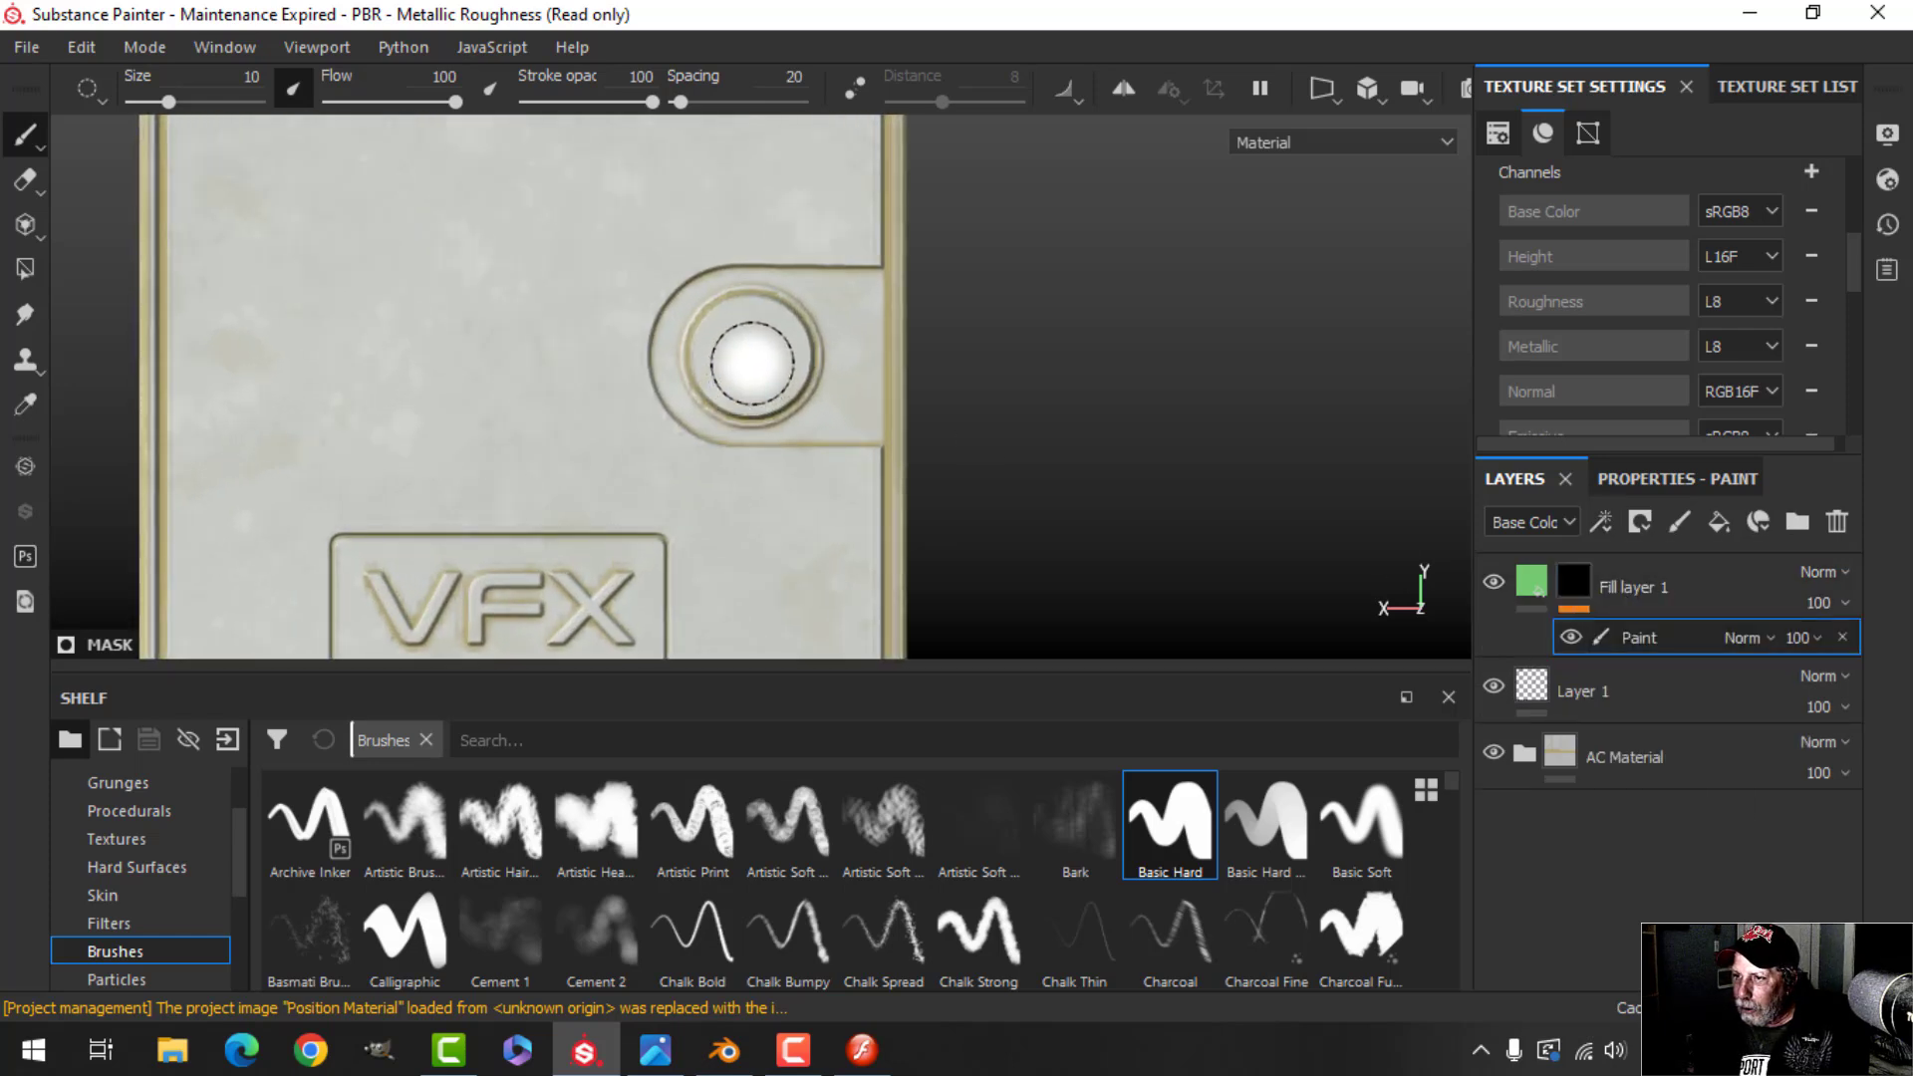
left_click(746, 359)
mouse_move(746, 357)
left_mouse_down()
mouse_move(765, 334)
mouse_move(769, 377)
mouse_move(726, 382)
mouse_move(727, 341)
mouse_move(770, 335)
mouse_move(784, 359)
mouse_move(768, 379)
mouse_move(749, 327)
mouse_move(772, 344)
left_mouse_up()
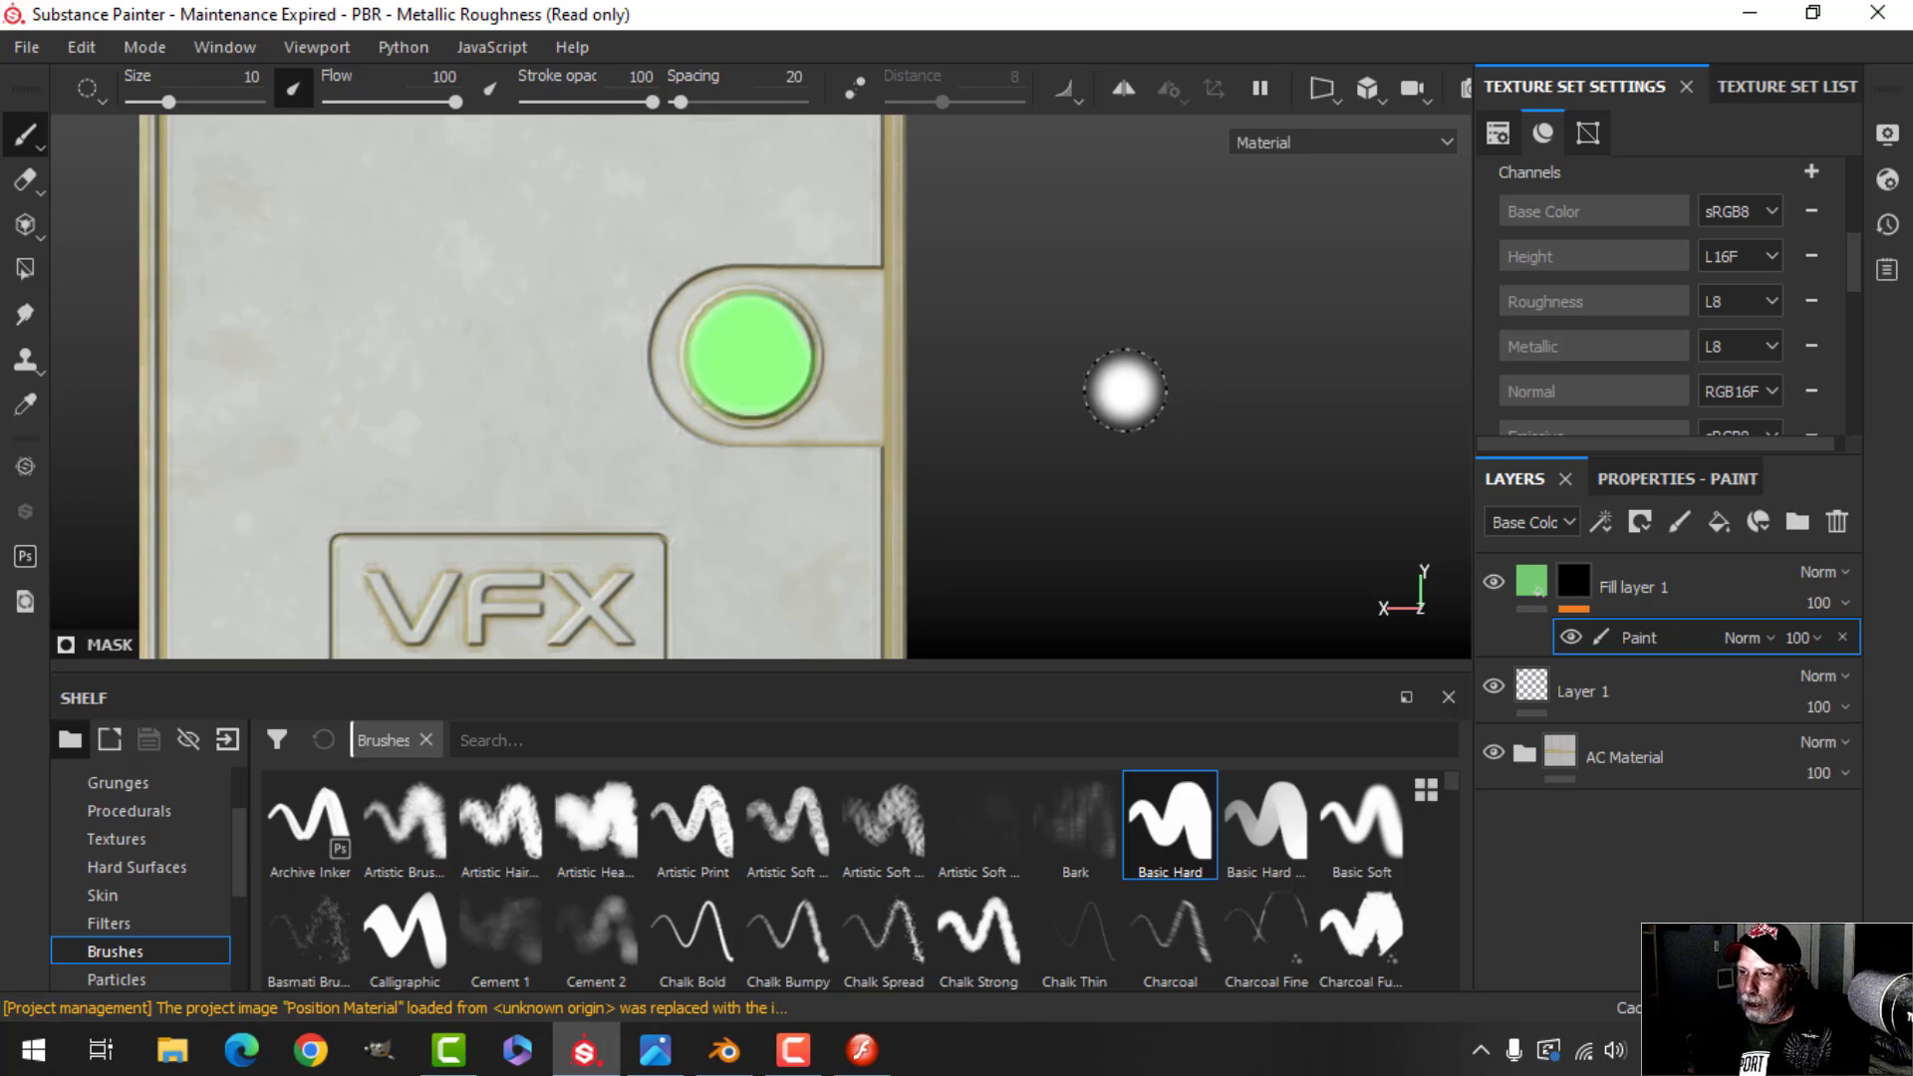
Switch the viewport to perspective and inspect the painted button from an angle
mouse_move(1080, 397)
left_mouse_down("alt")
mouse_move(1067, 414)
mouse_move(991, 399)
mouse_move(1420, 258)
left_mouse_up("alt")
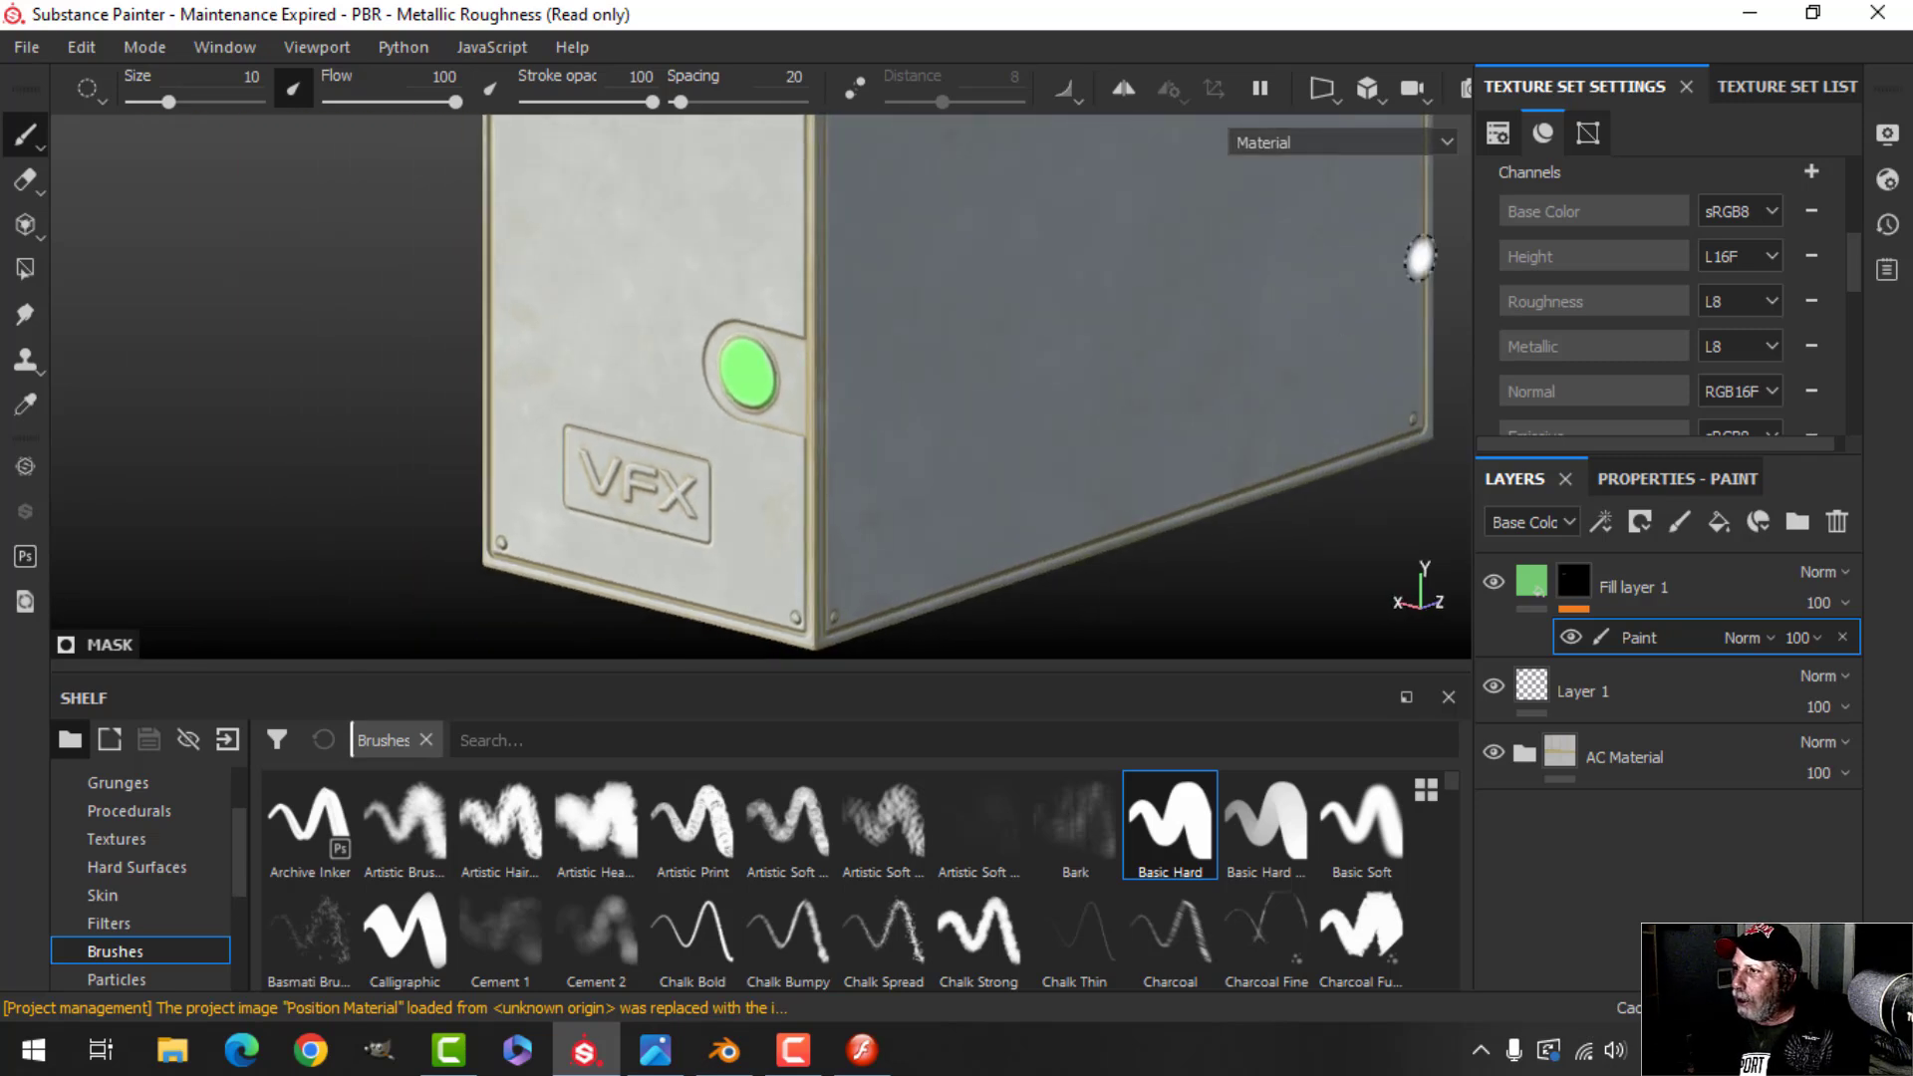
left_click(1368, 92)
left_click(1398, 131)
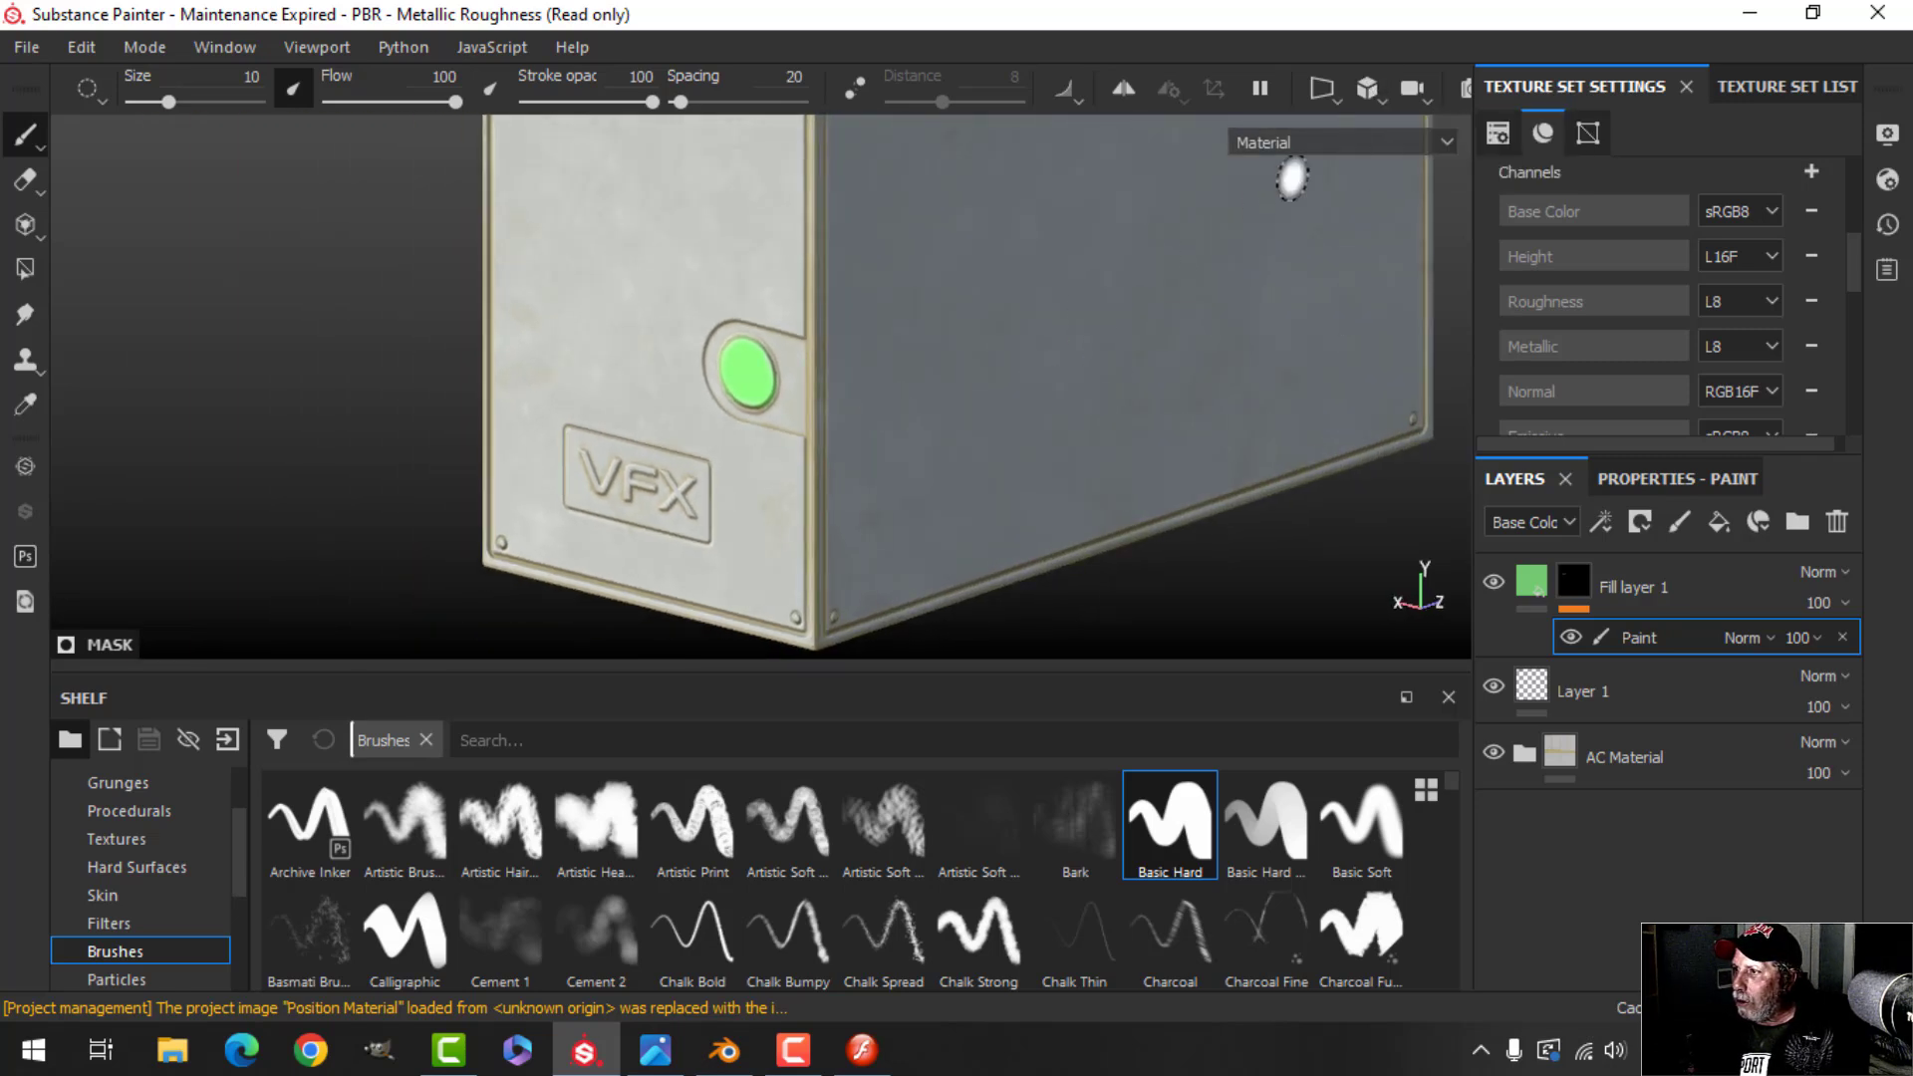
left_click(1412, 89)
left_click(1399, 130)
left_click_drag(1398, 129, 1305, 333, "alt")
Set the shader's Emissive Intensity to 4.55 and inspect the button's glow from the front
left_click(1886, 135)
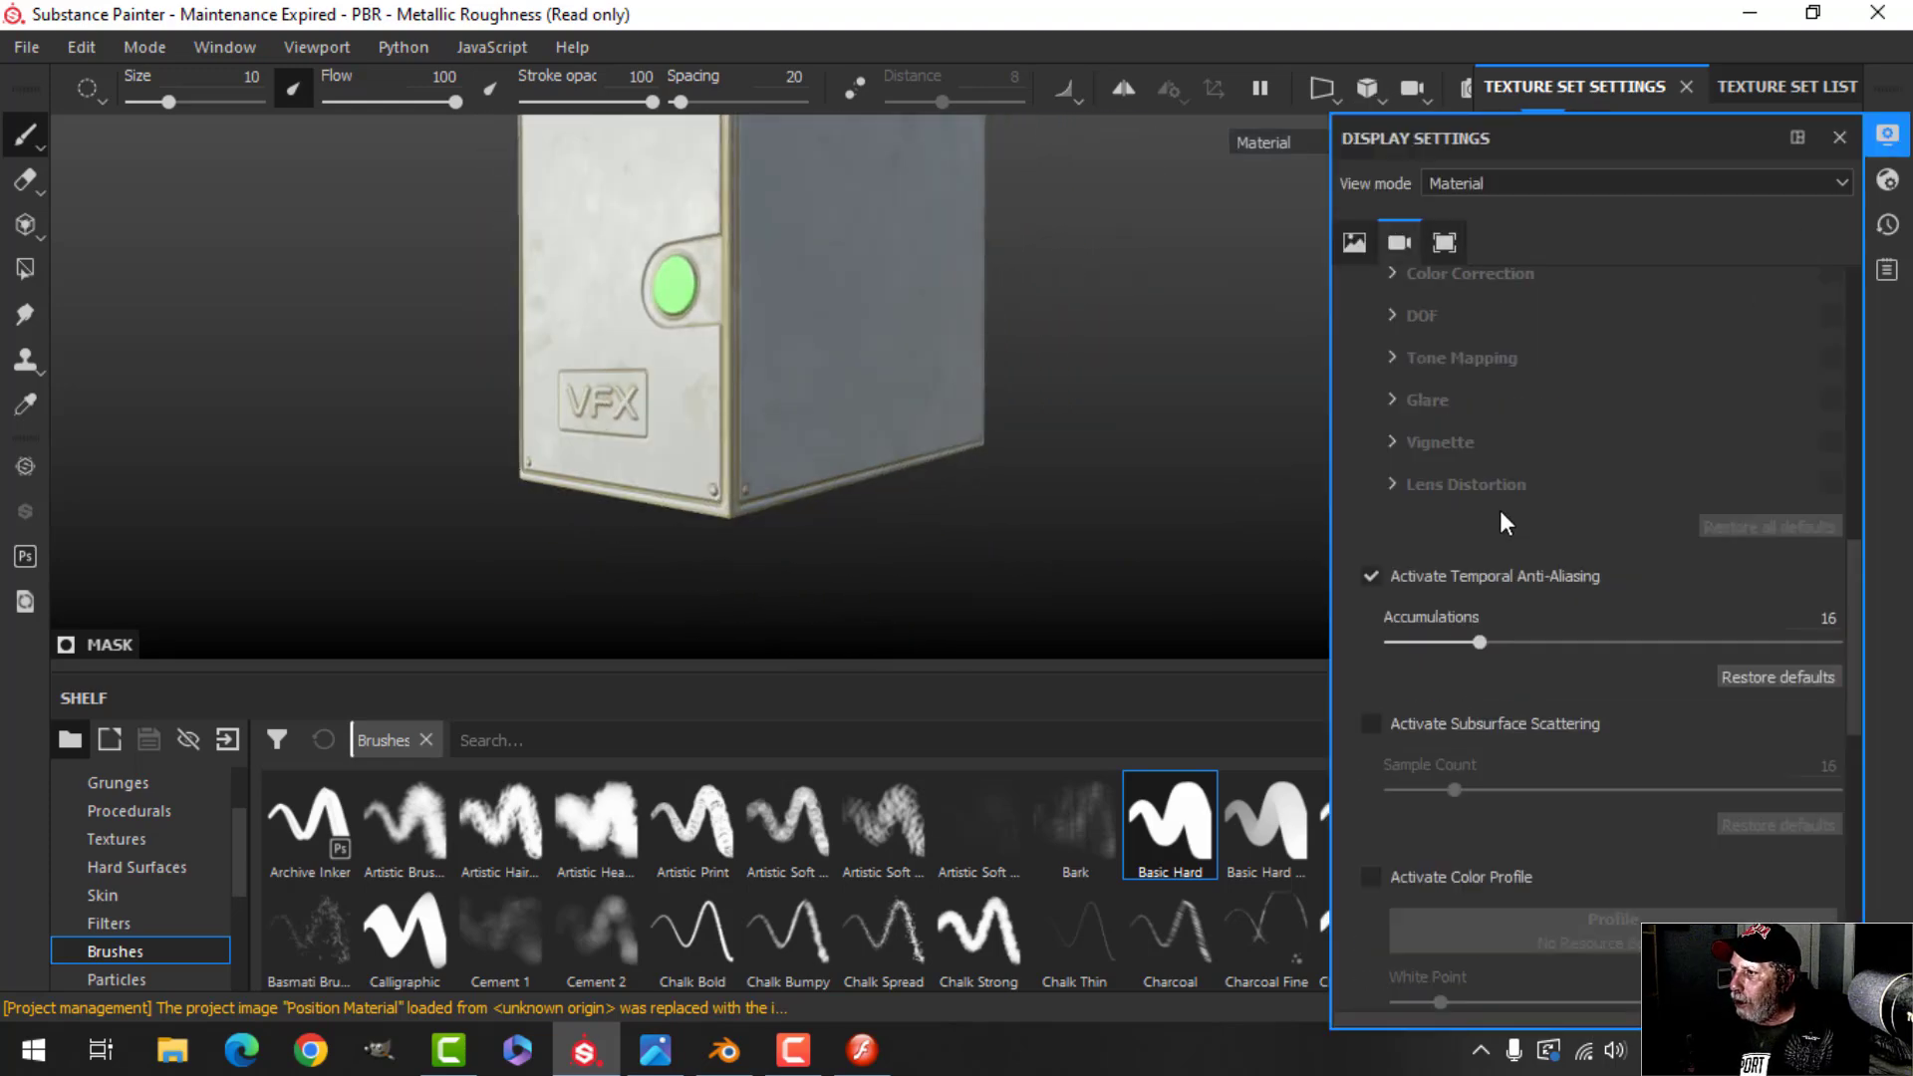
scroll(1498, 498, "up", 10)
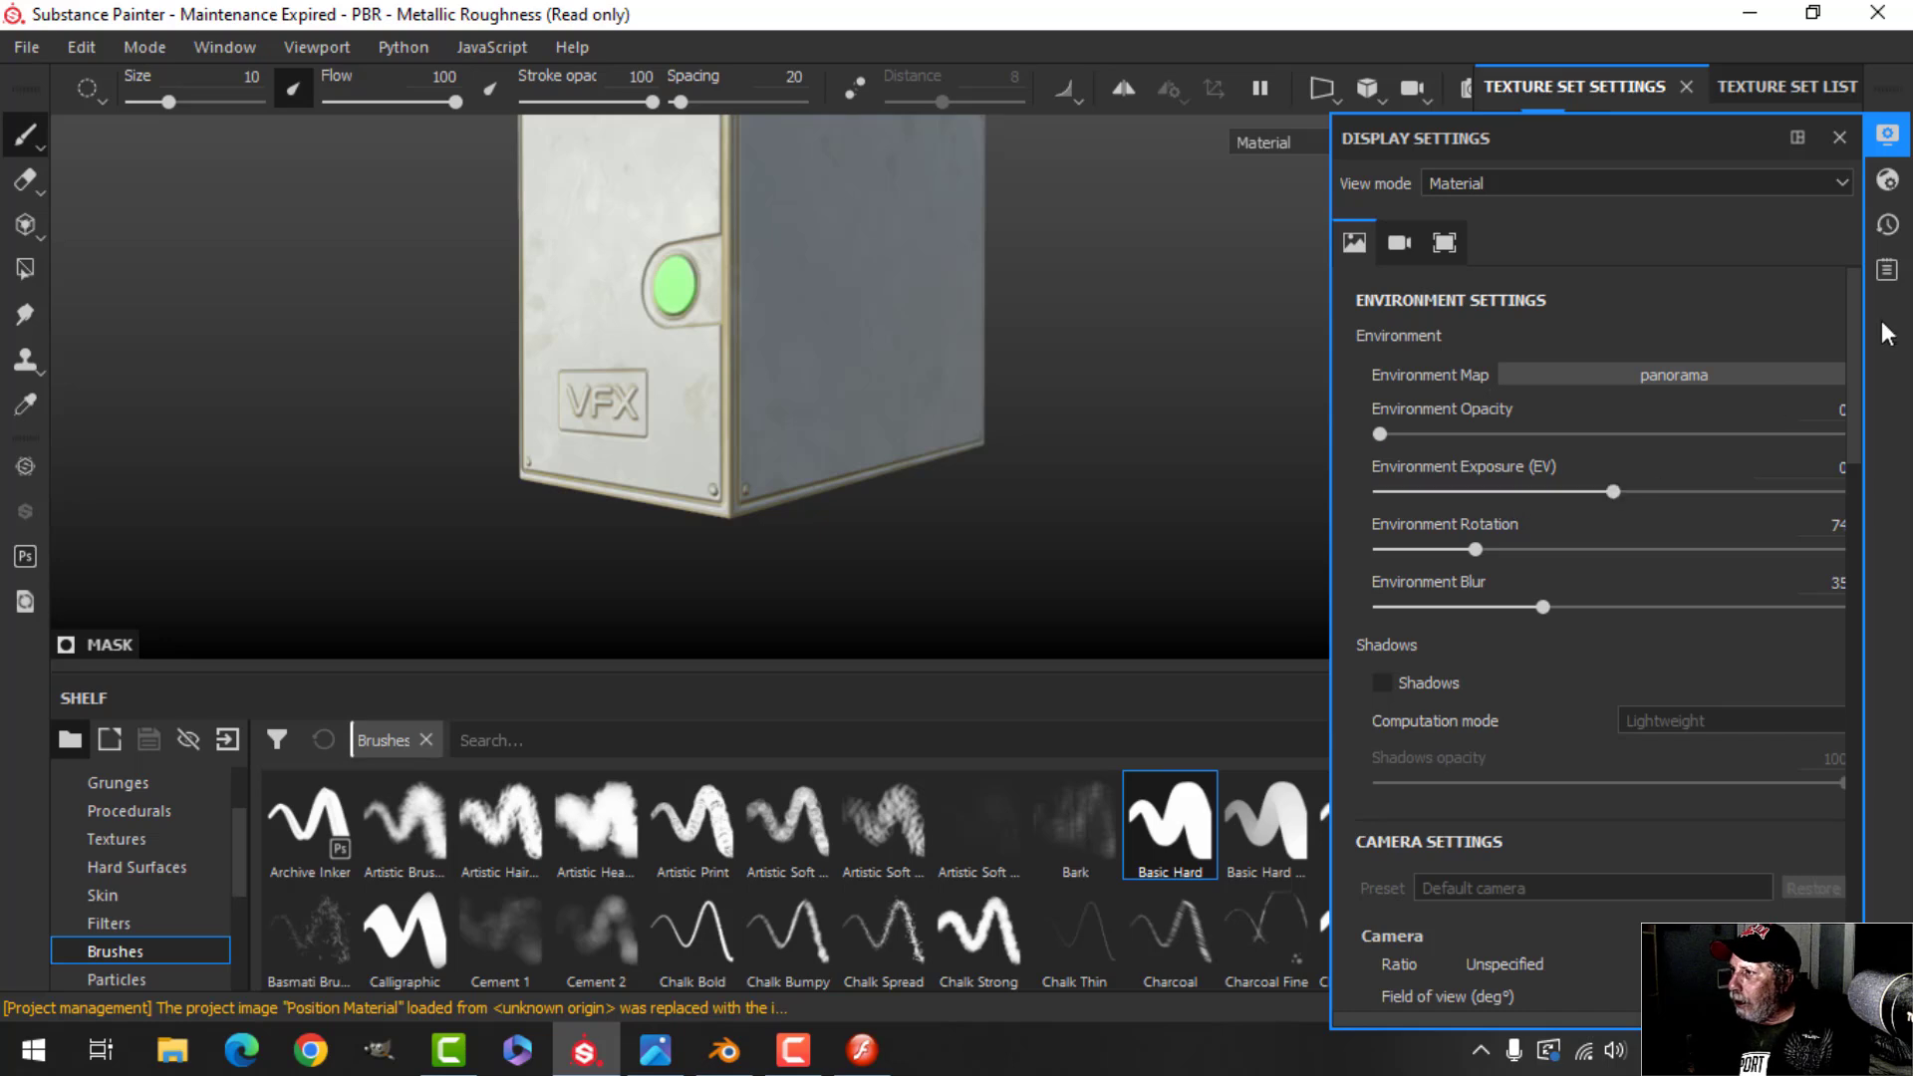
left_click(1893, 184)
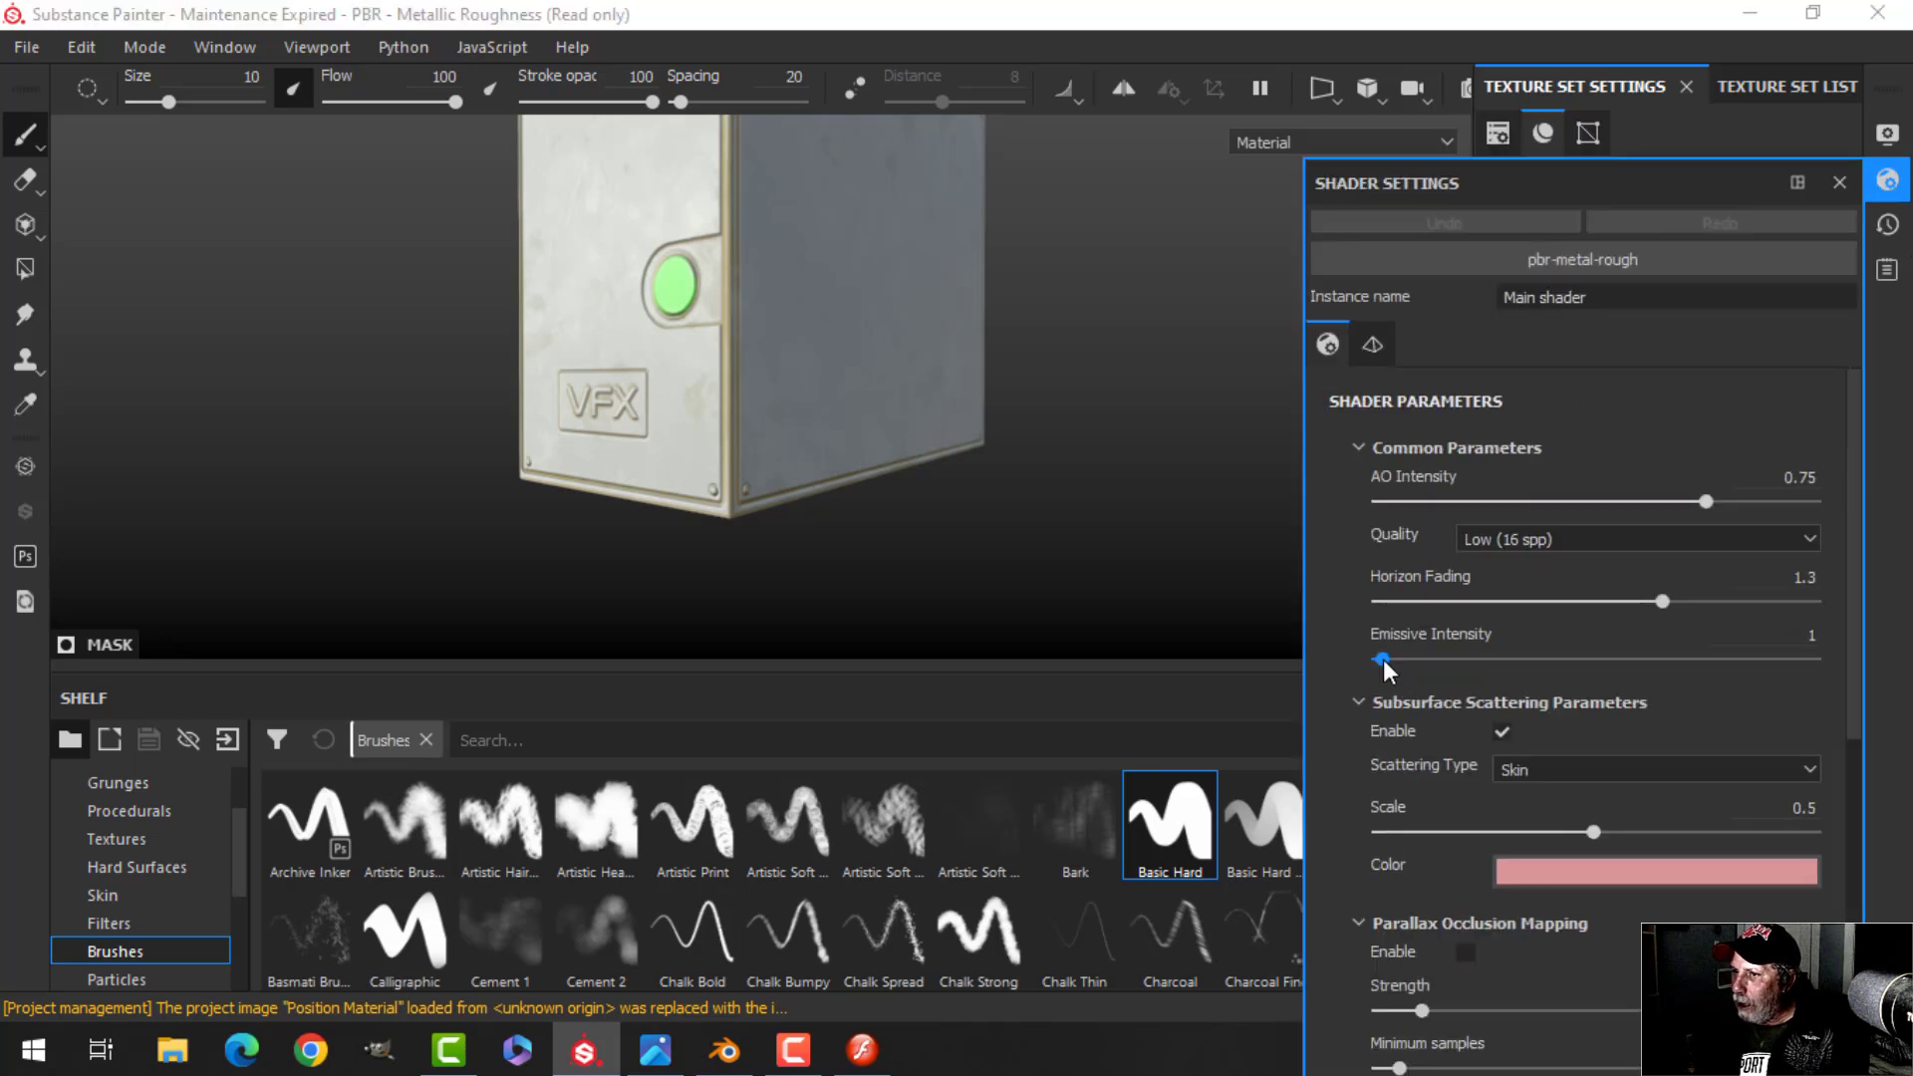
left_click_drag(1383, 660, 1397, 659)
left_click_drag(772, 264, 863, 325, "alt")
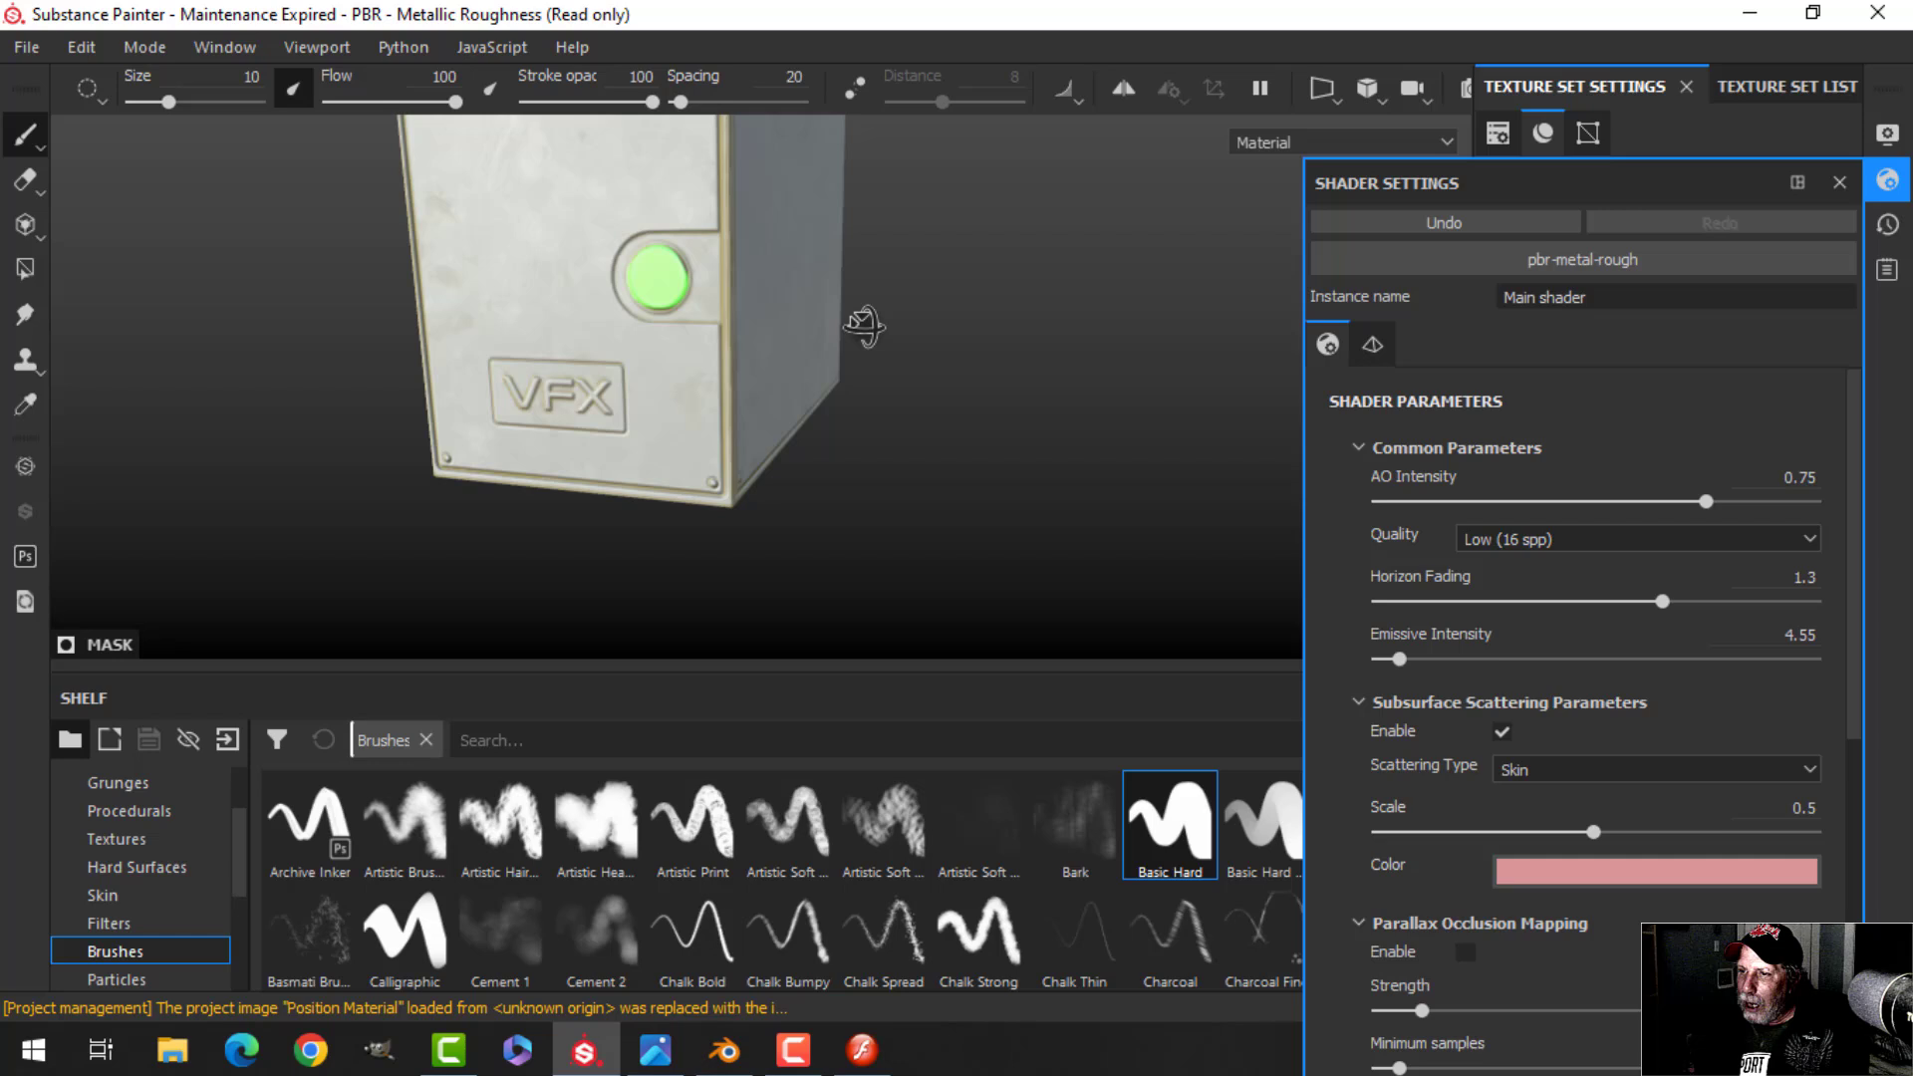
left_click(1893, 177)
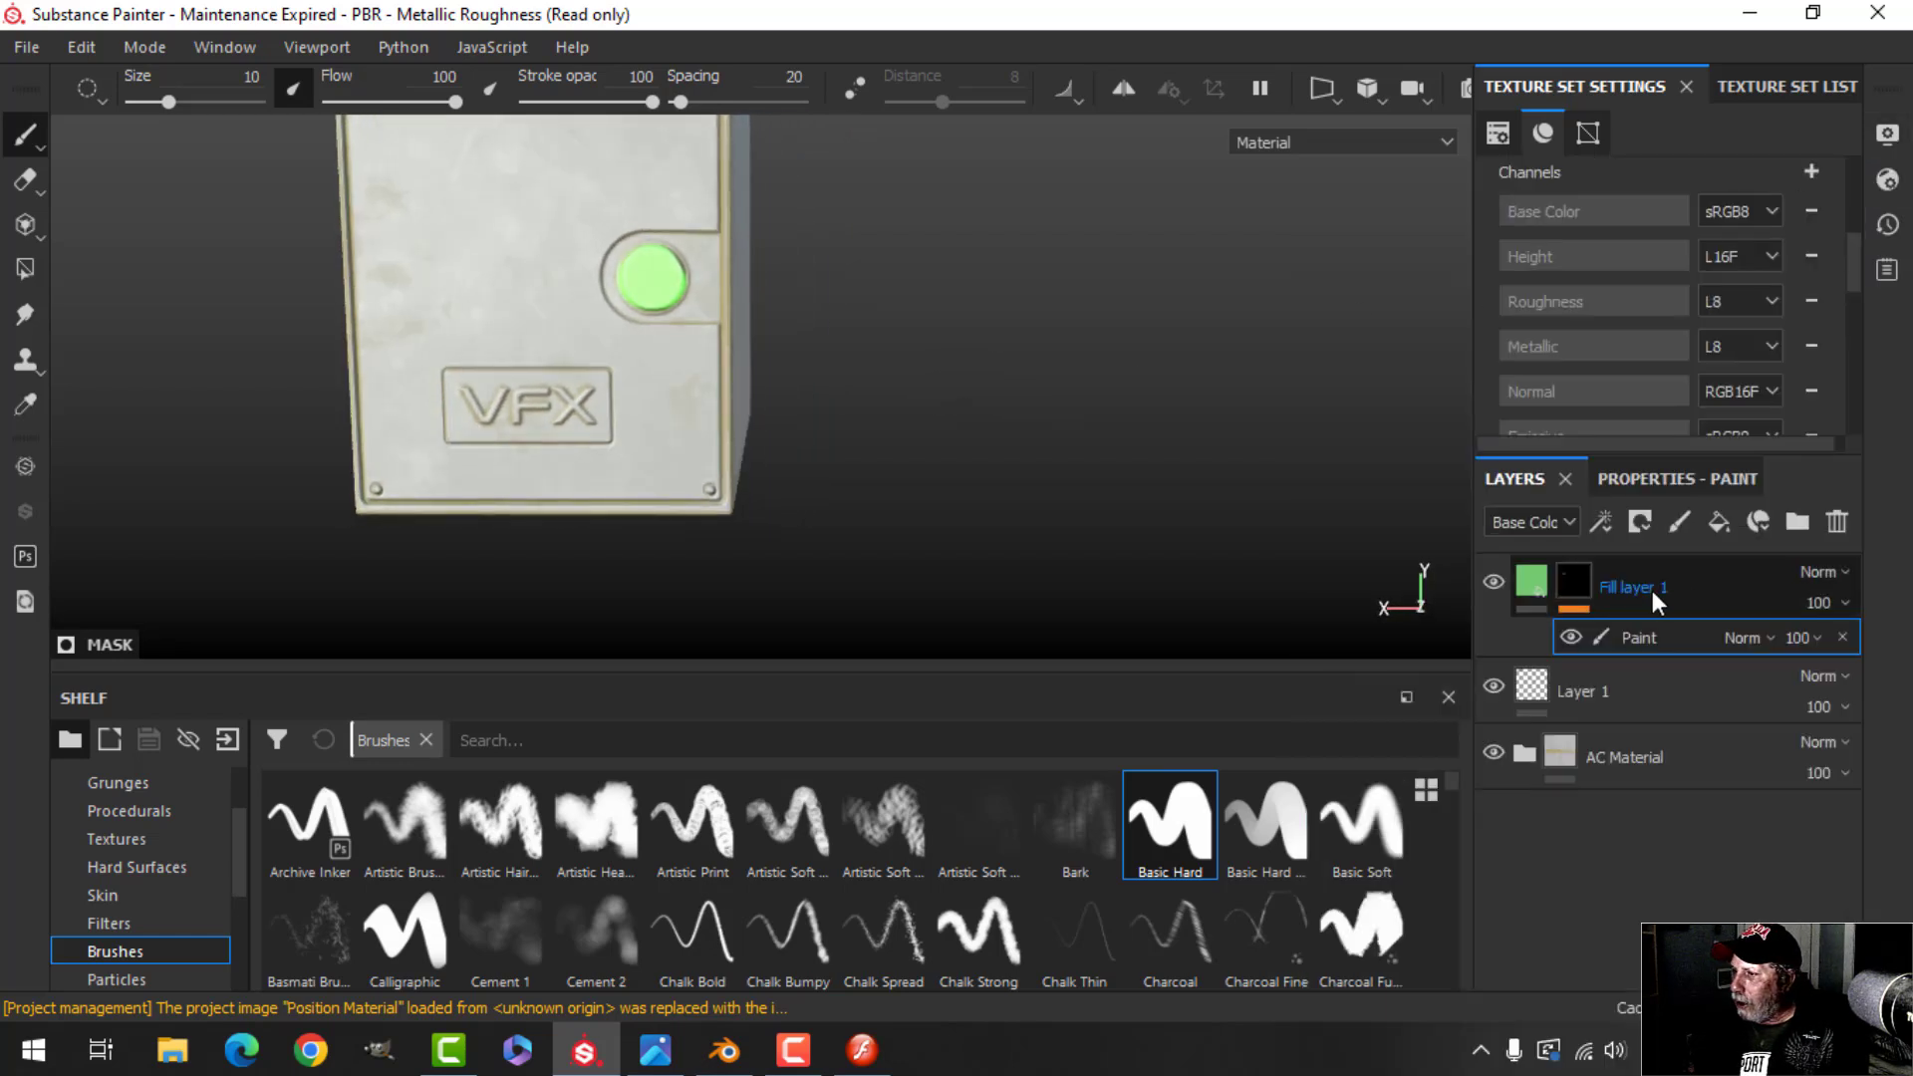
Undo the button's mask painting and cover its face with one dab of a size 16.66 brush in the orthographic view
key("ctrl+z")
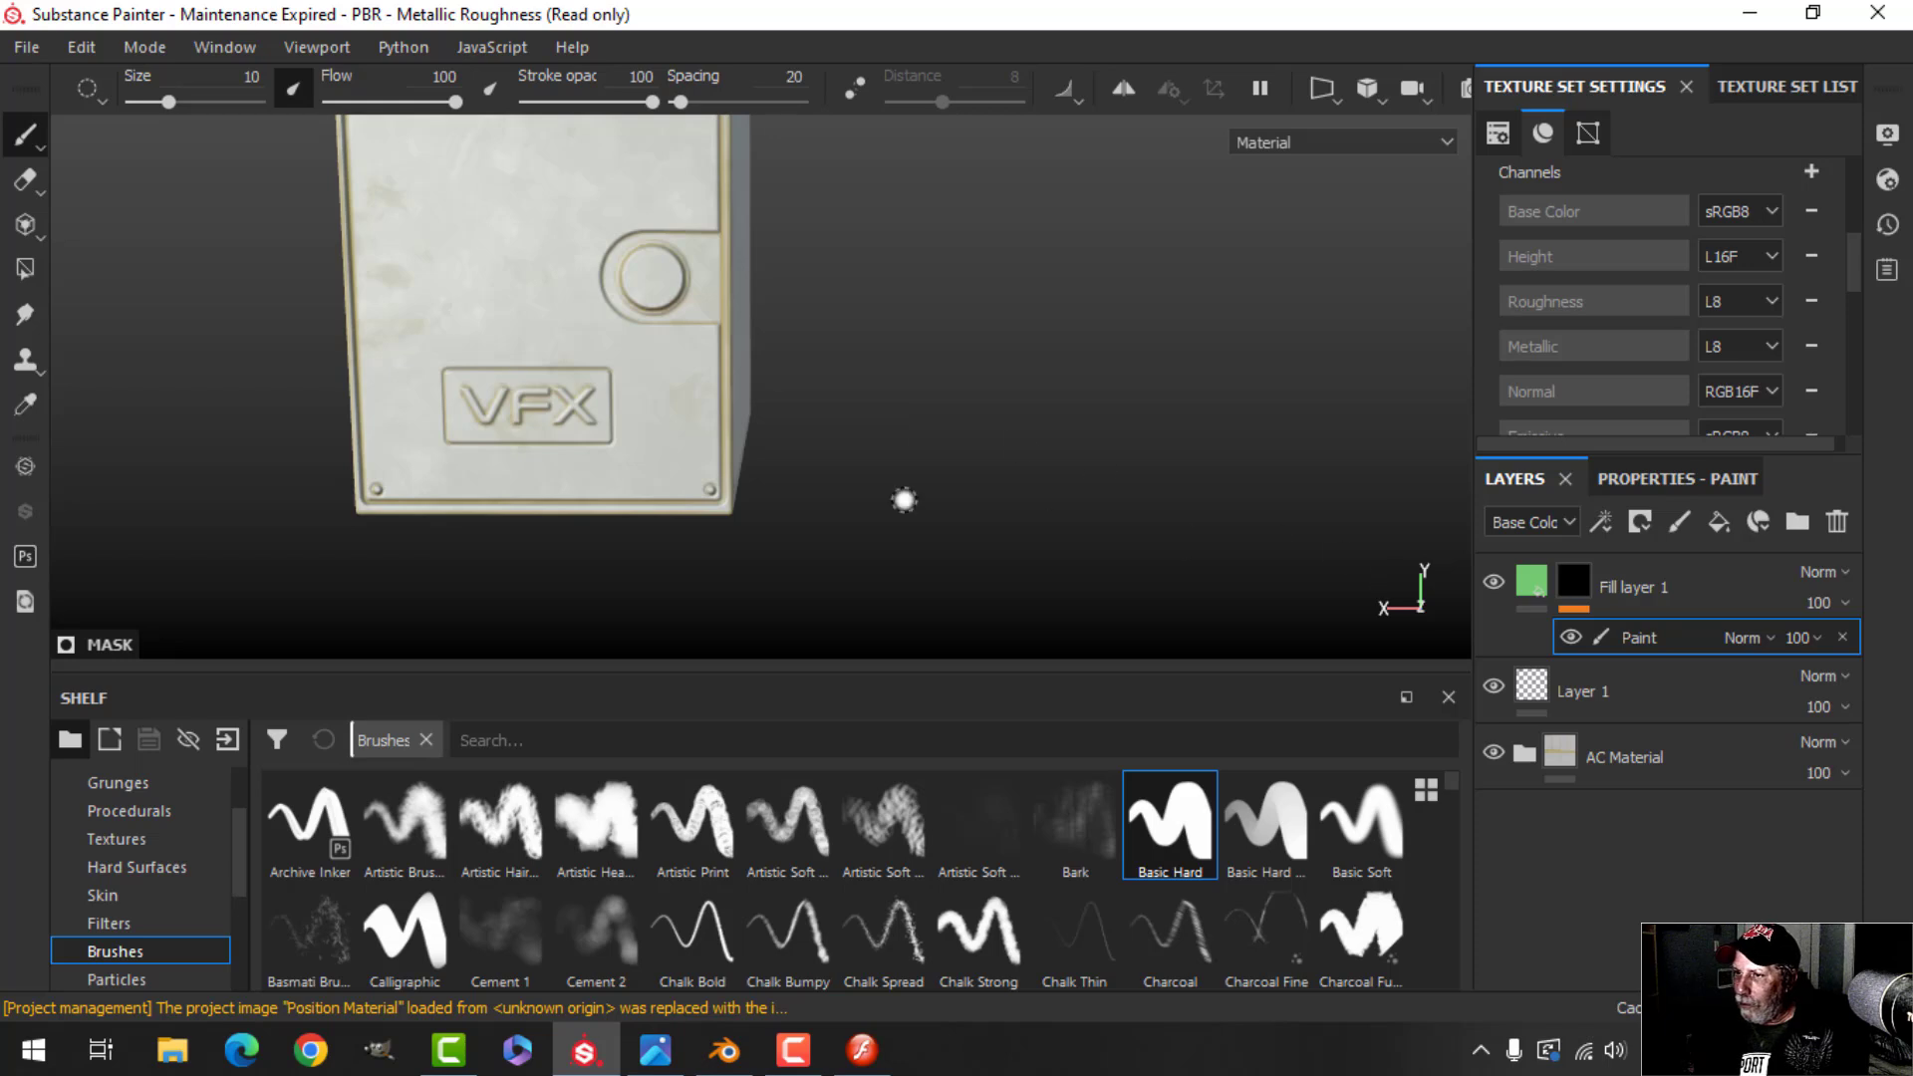
left_click(1367, 90)
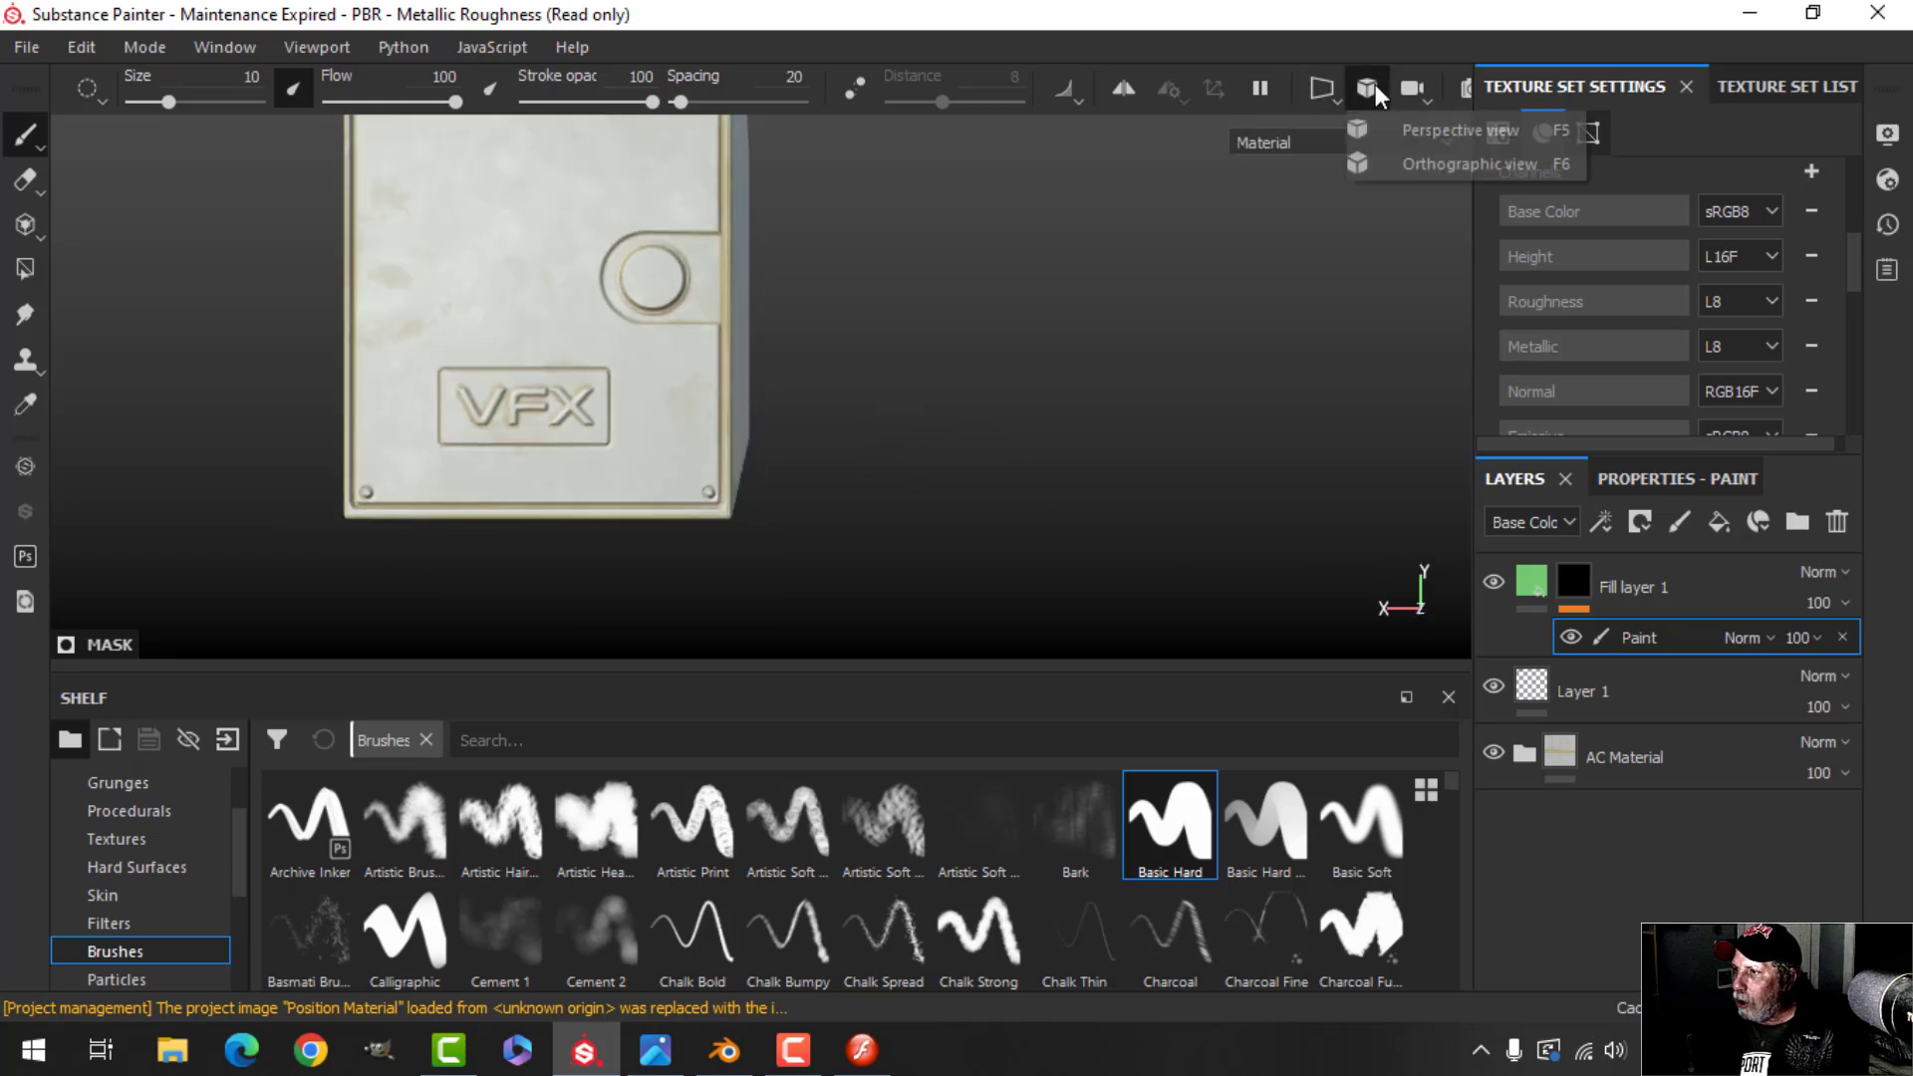
left_click(1404, 166)
scroll(857, 378, "up", 4)
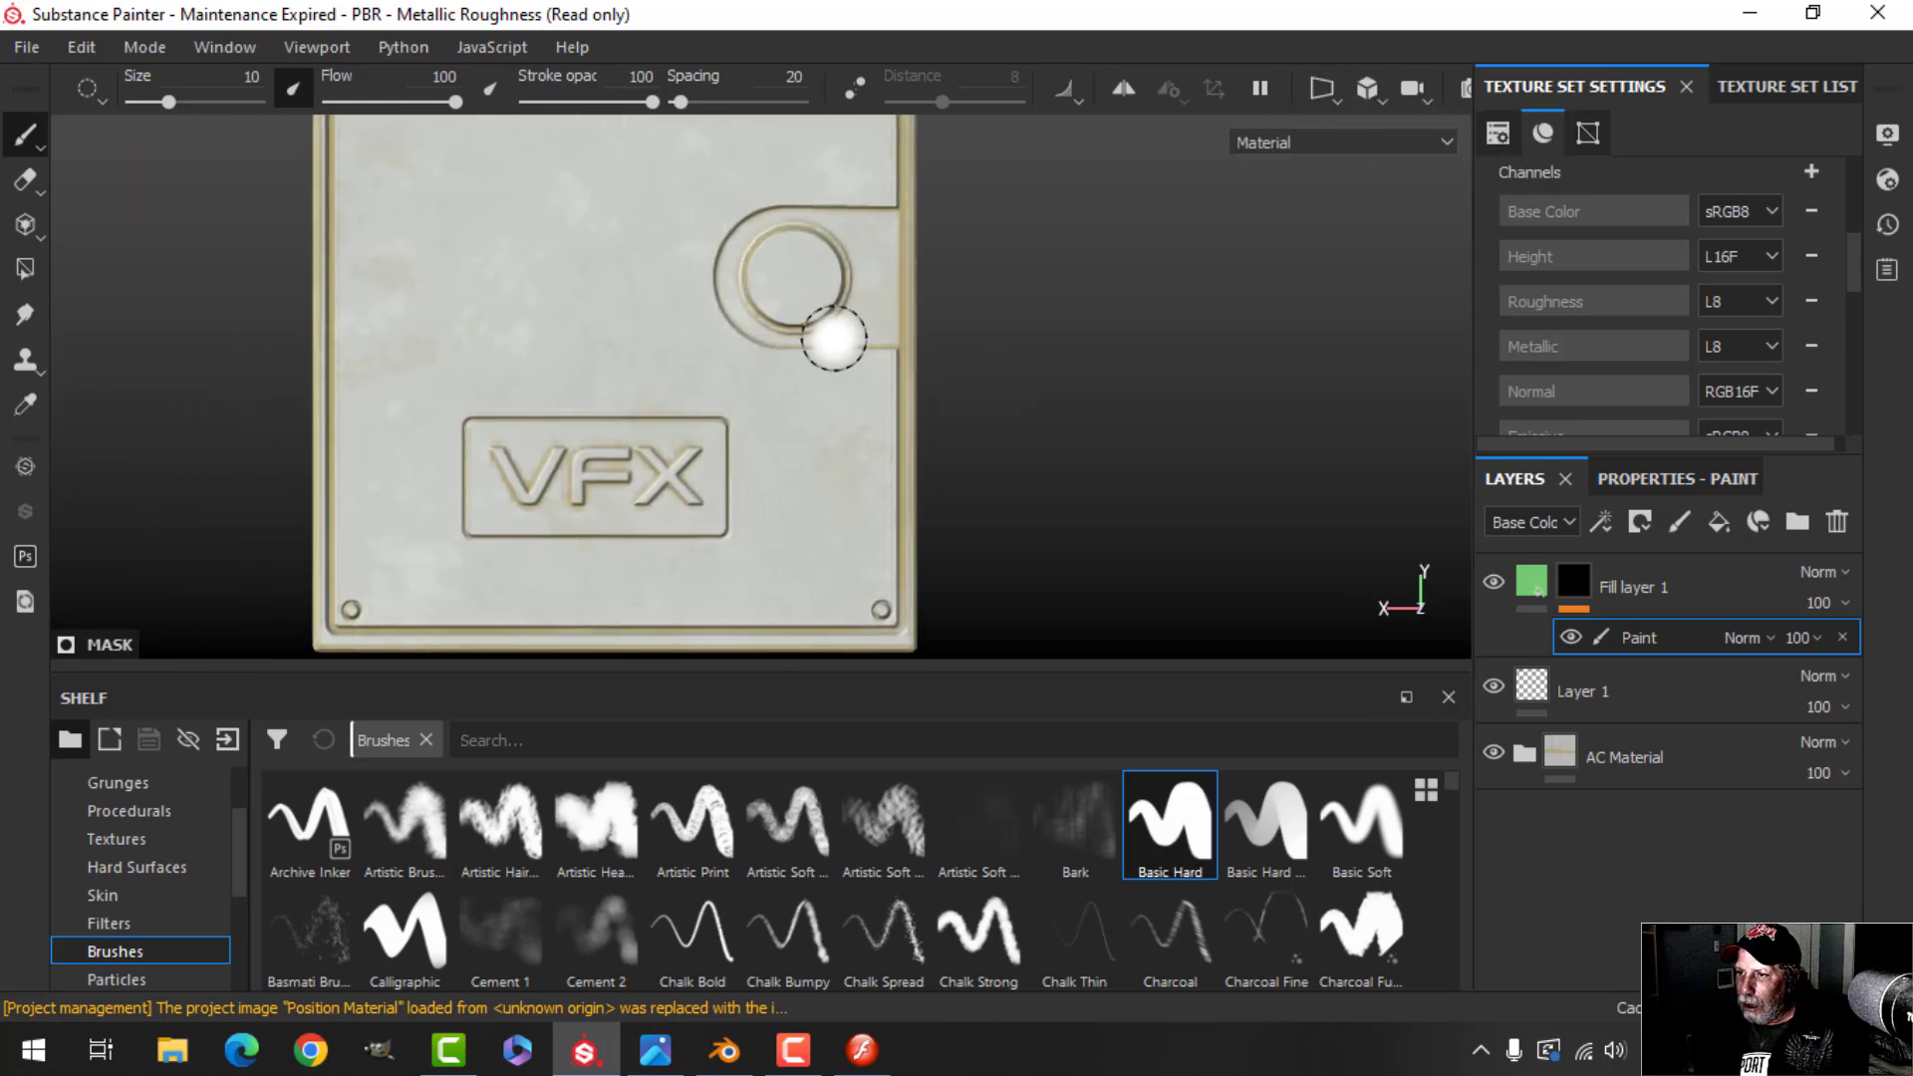
right_click_drag(796, 278, 792, 287, "ctrl")
scroll(797, 296, "up", 2)
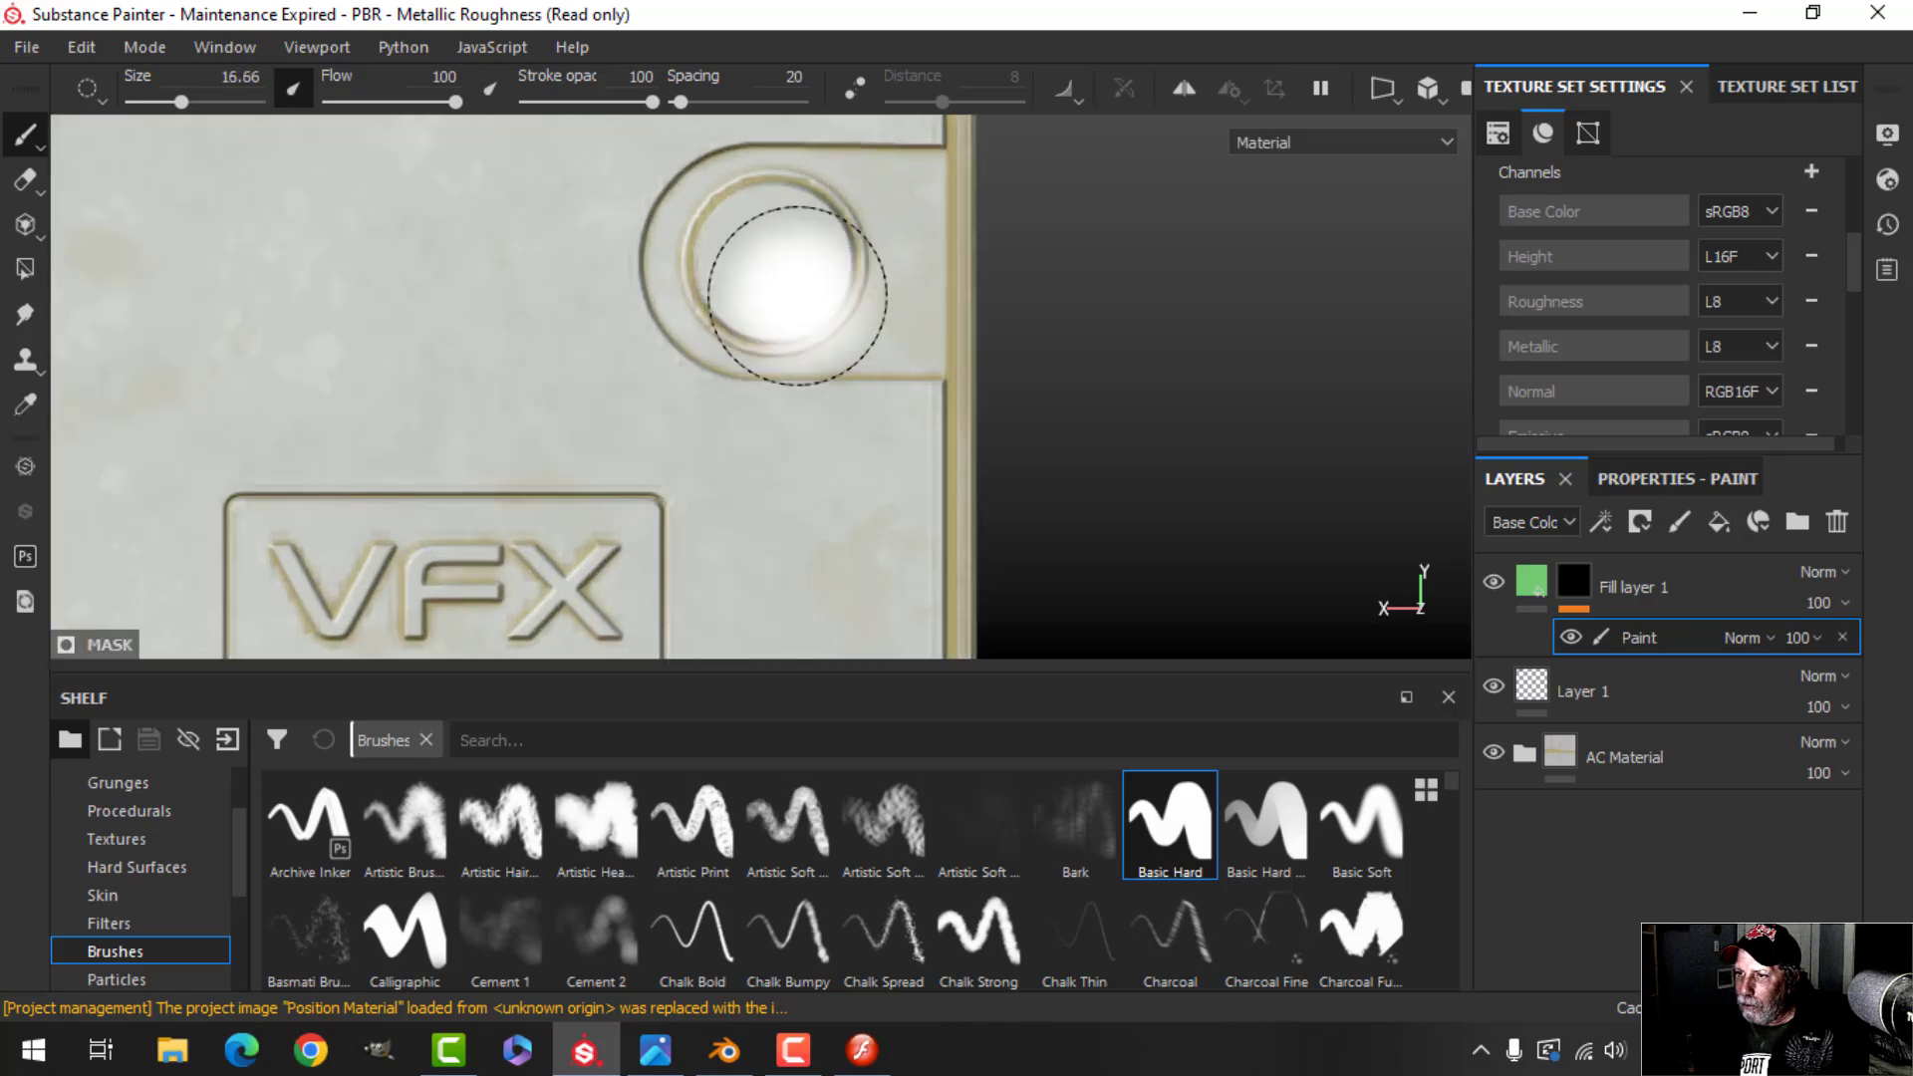
scroll(797, 296, "up", 1)
left_click(770, 254)
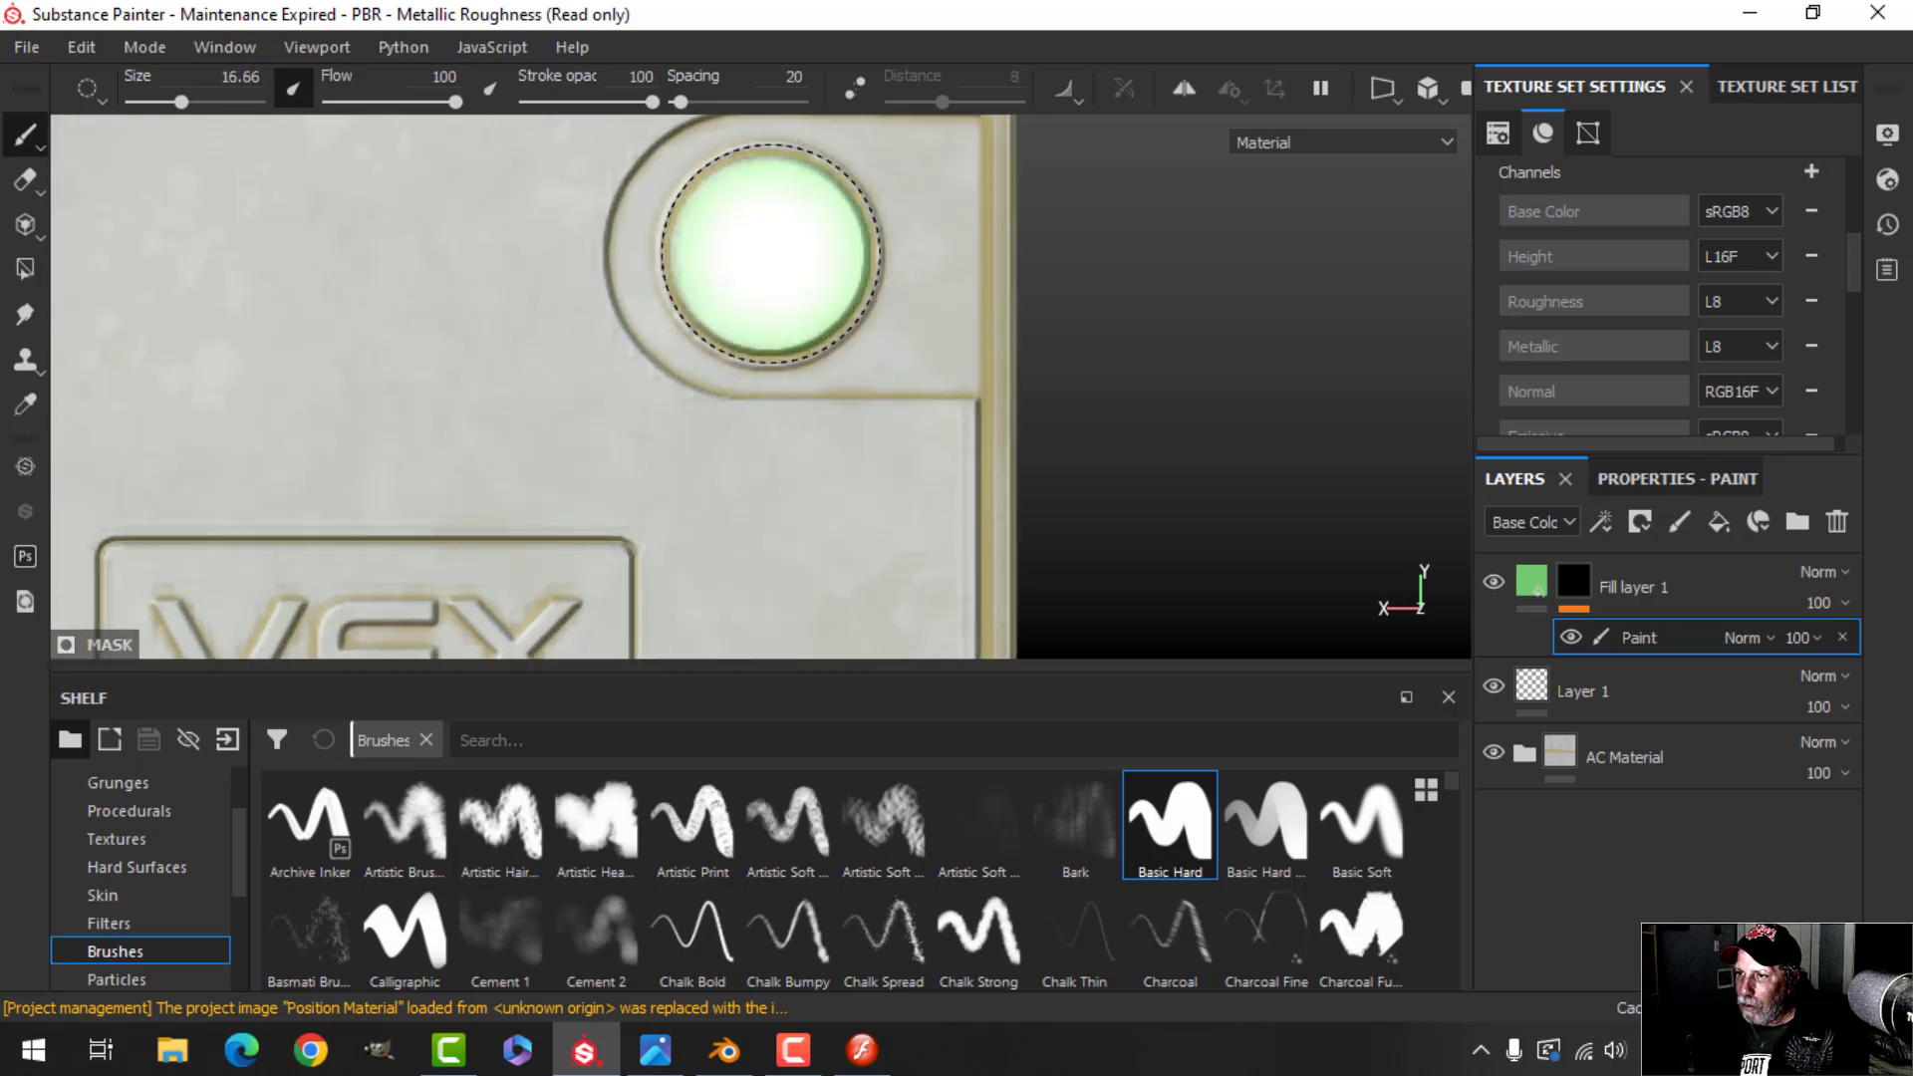
Return to the perspective view of the case's corner and set the shader's Emissive Intensity to 9.74
scroll(982, 415, "down", 5)
left_click_drag(995, 415, 680, 430, "alt")
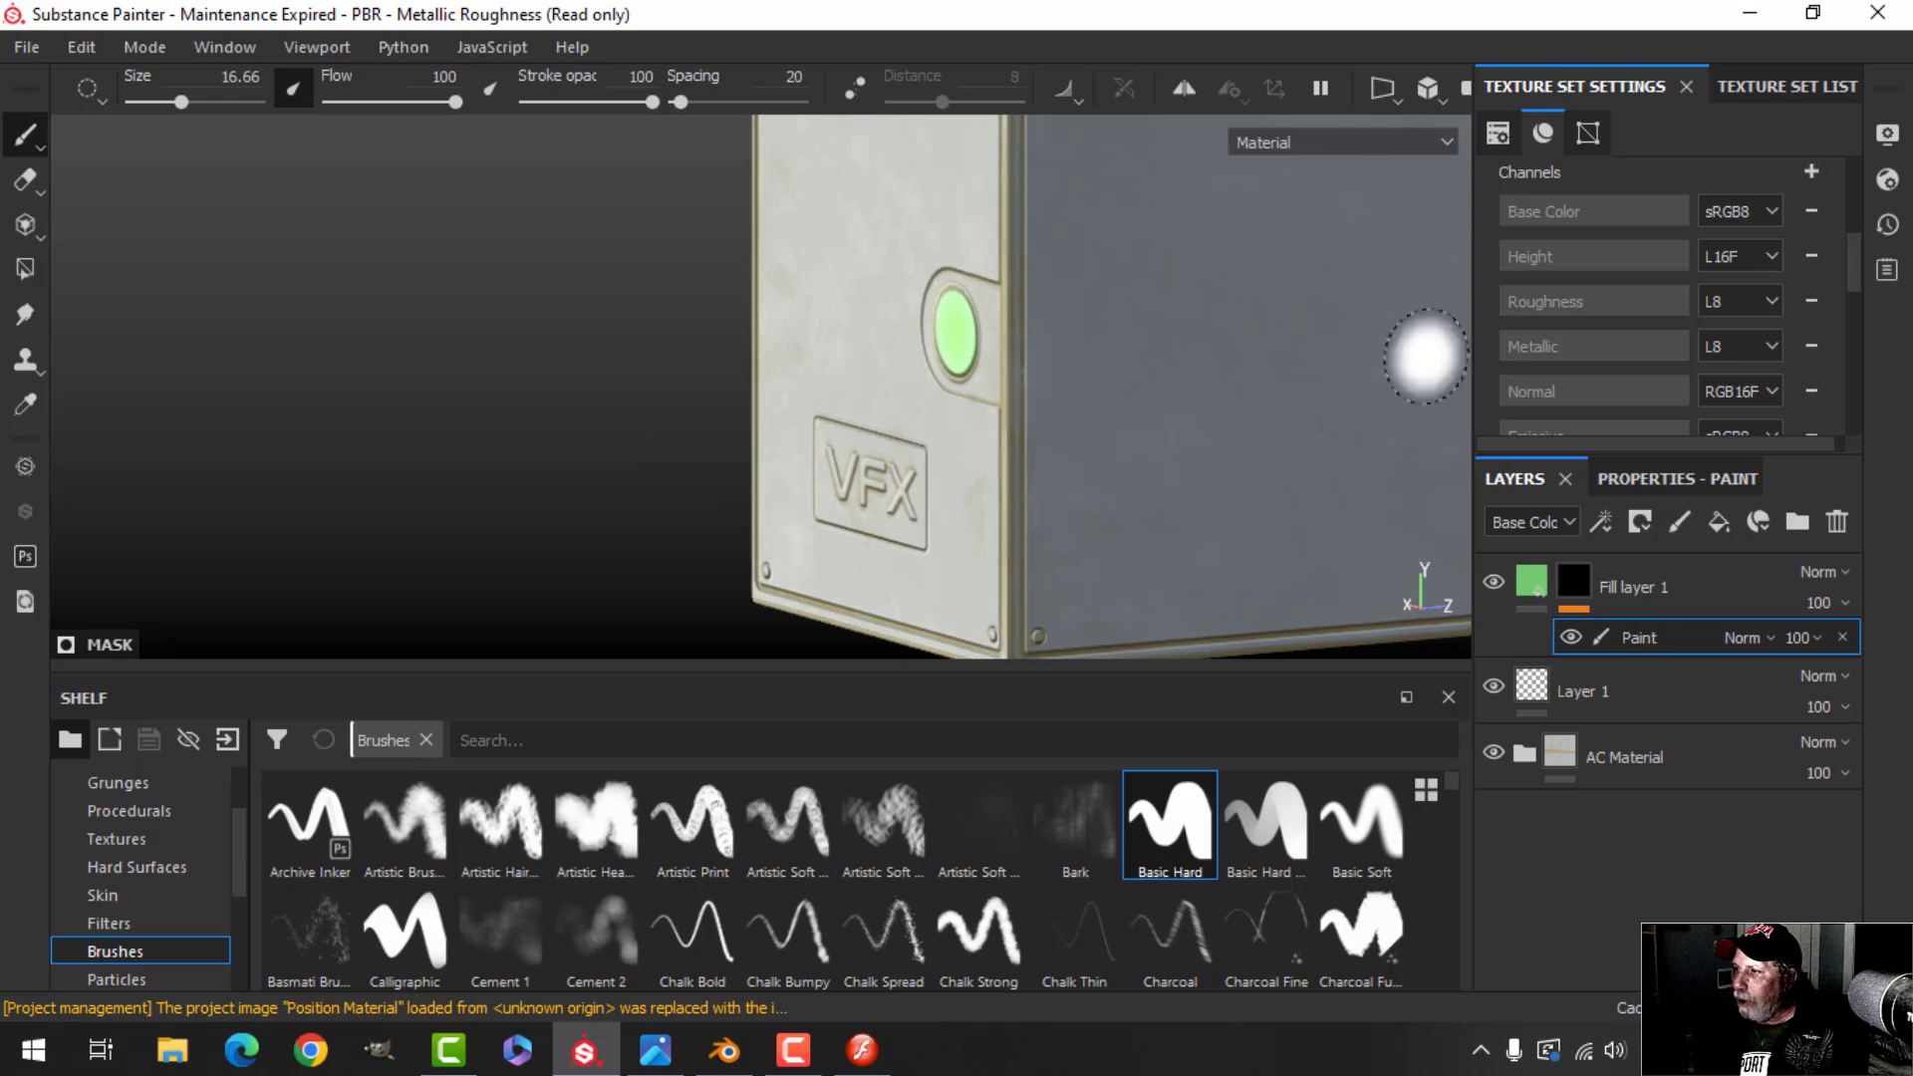
left_click(1425, 94)
left_click(1448, 130)
scroll(1041, 344, "down", 3)
middle_click_drag(1037, 345, 881, 388, "alt")
left_click_drag(881, 387, 867, 389, "alt")
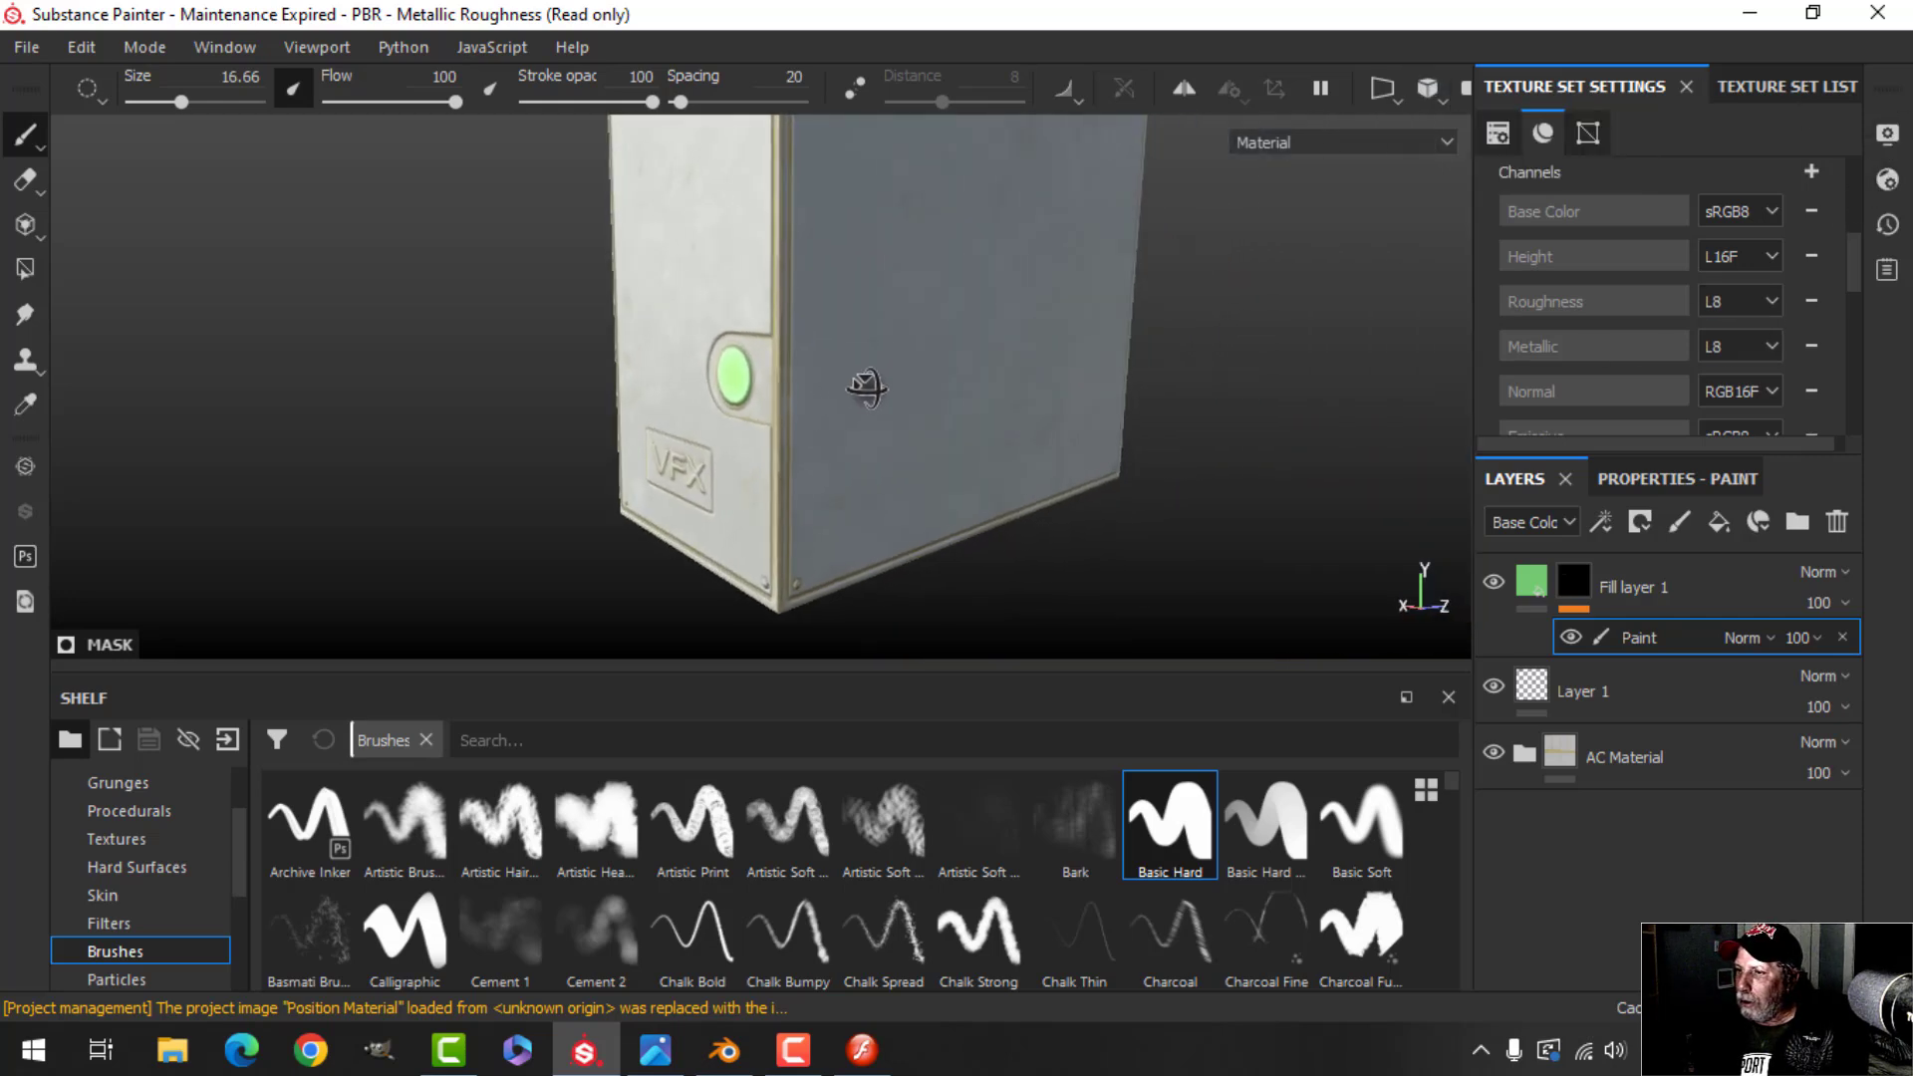
left_click(1887, 179)
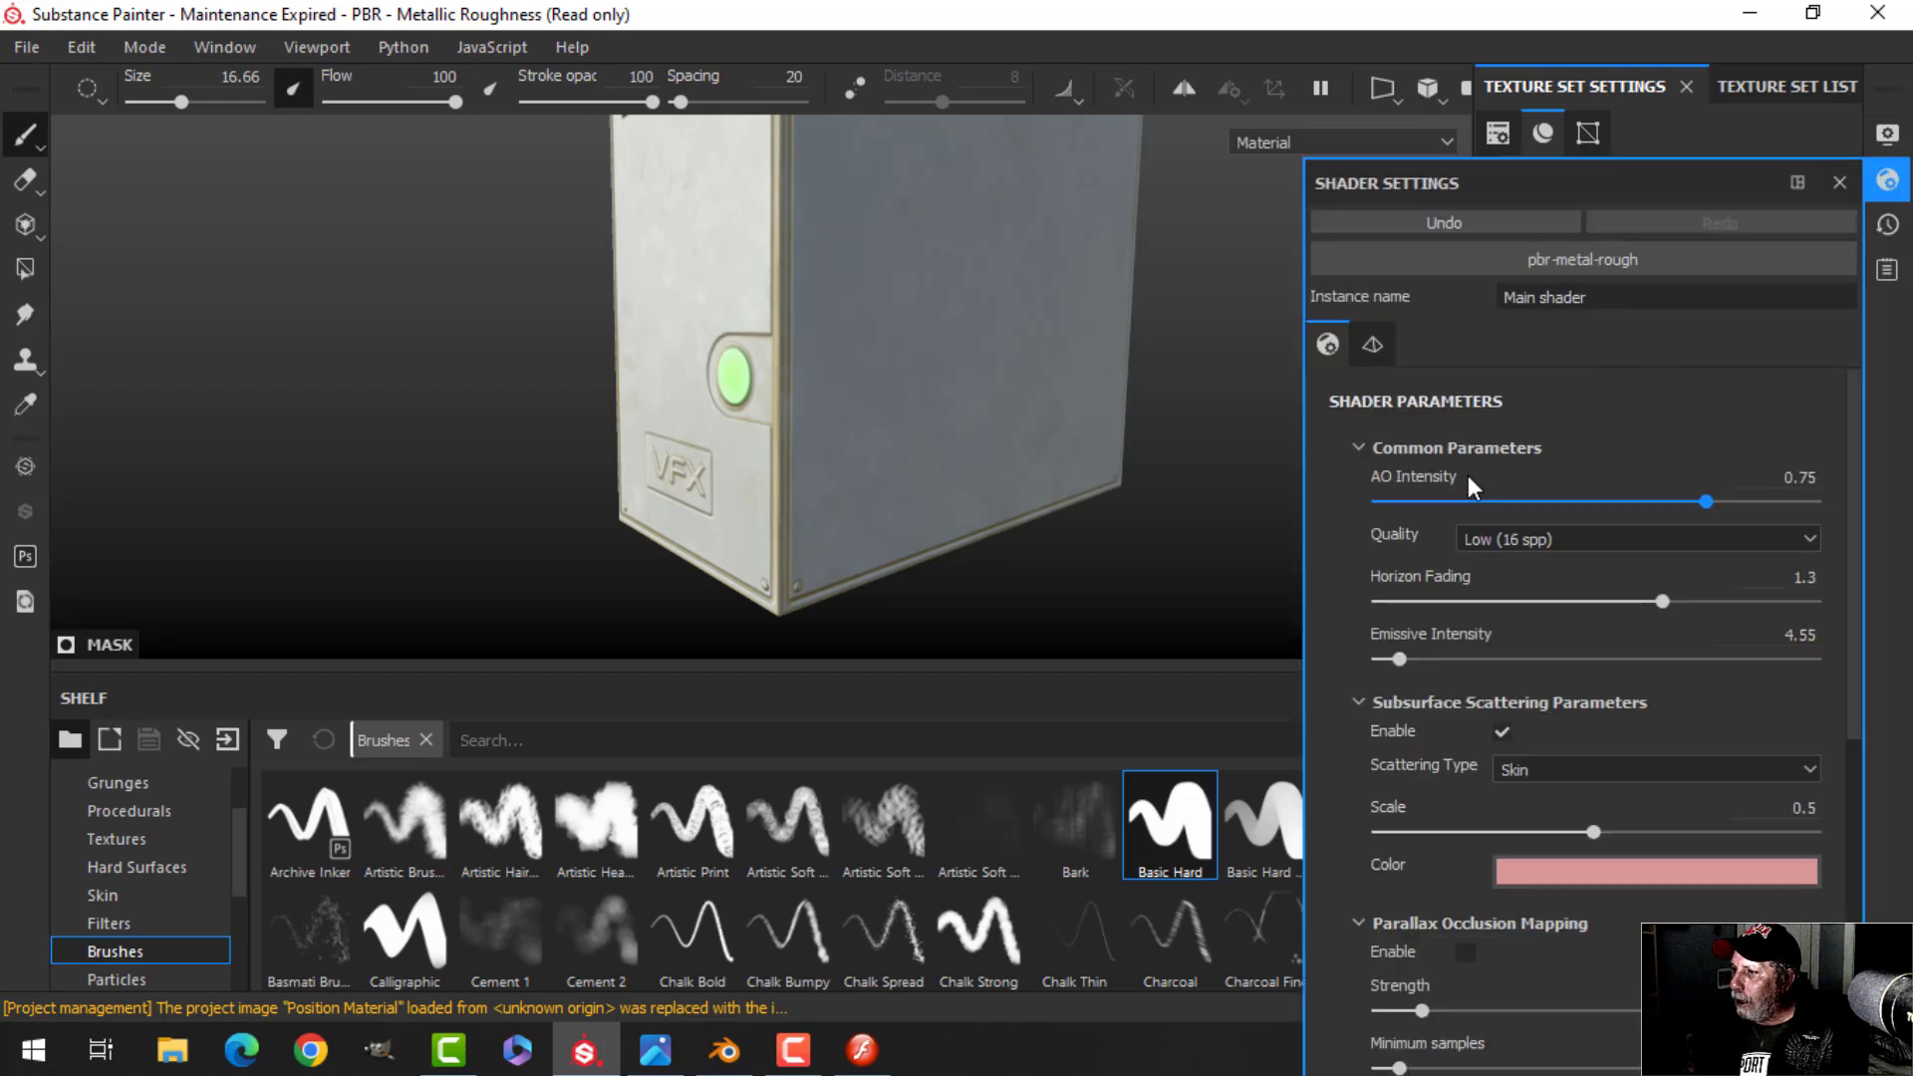
left_click_drag(1400, 659, 1420, 659)
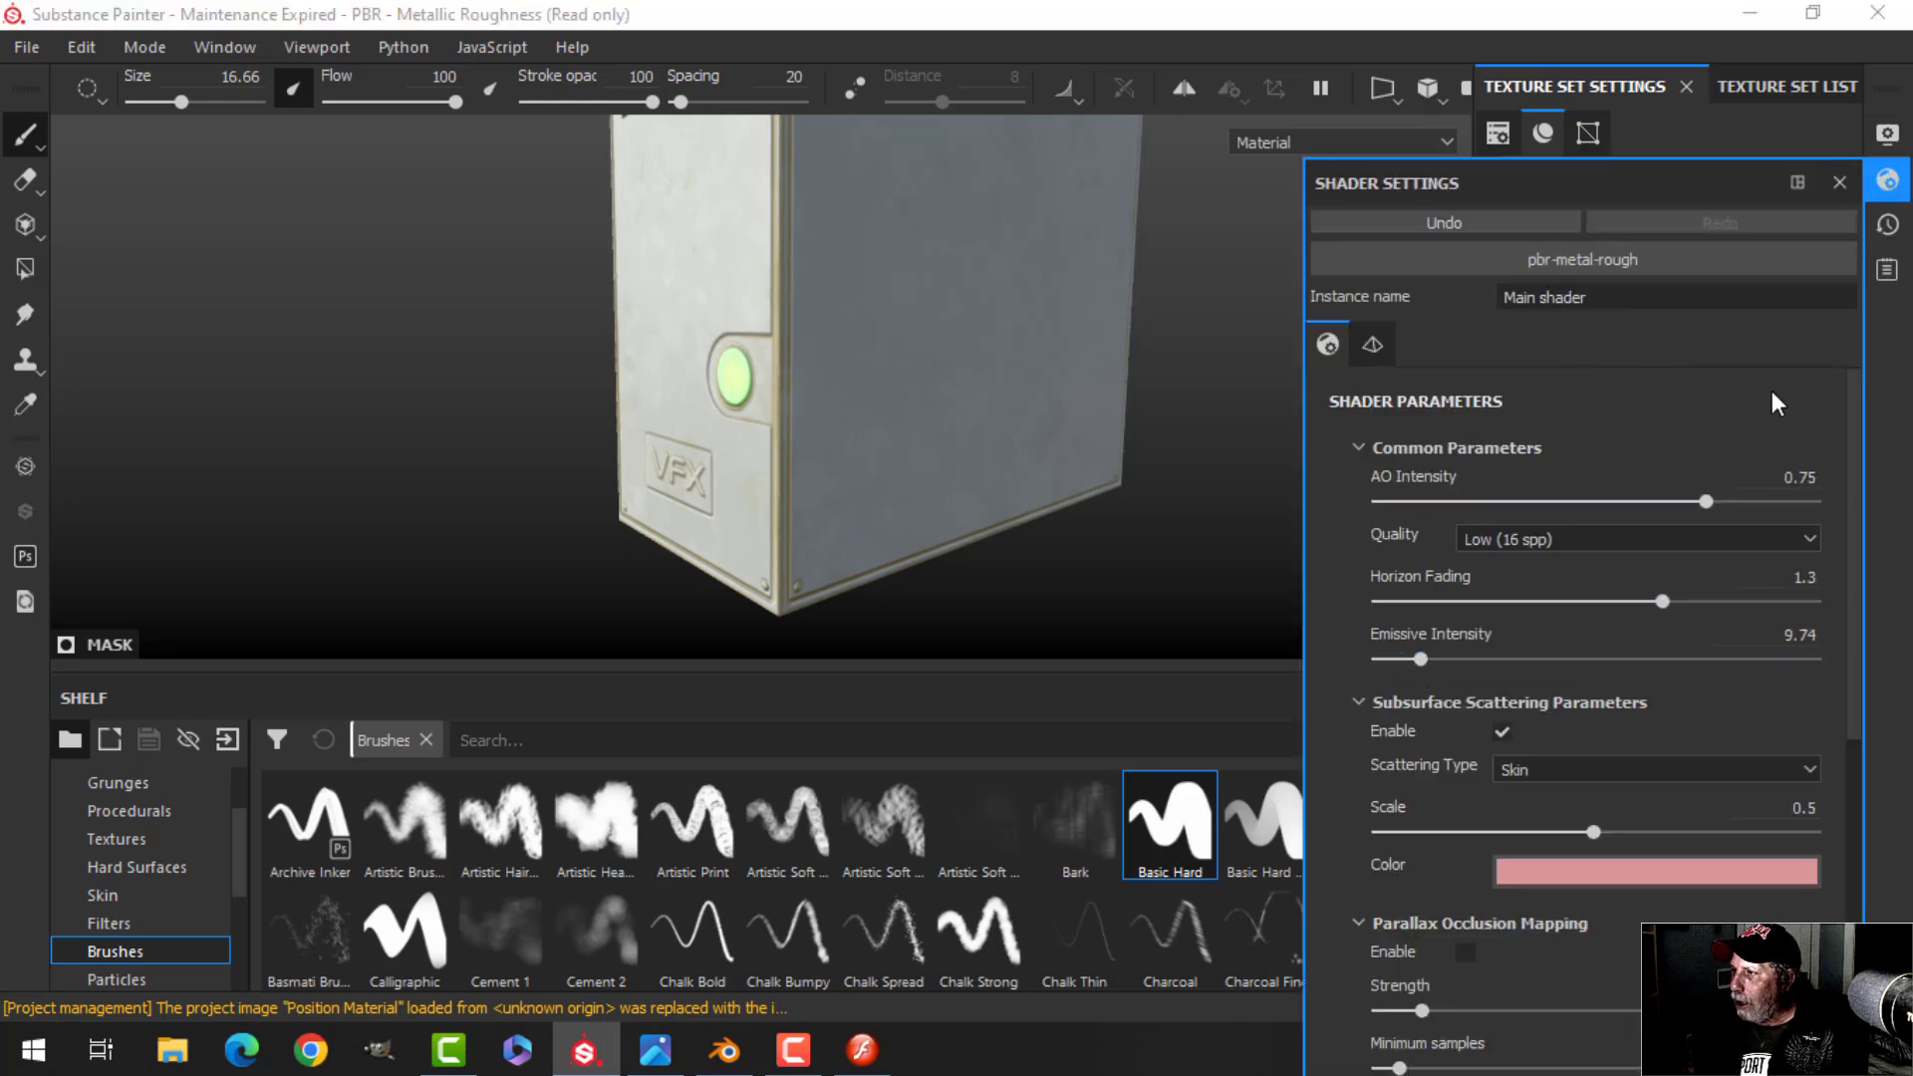
Activate the camera's post effects and enable Glare with its shape set to Bloom
left_click(1887, 132)
scroll(1394, 648, "down", 10)
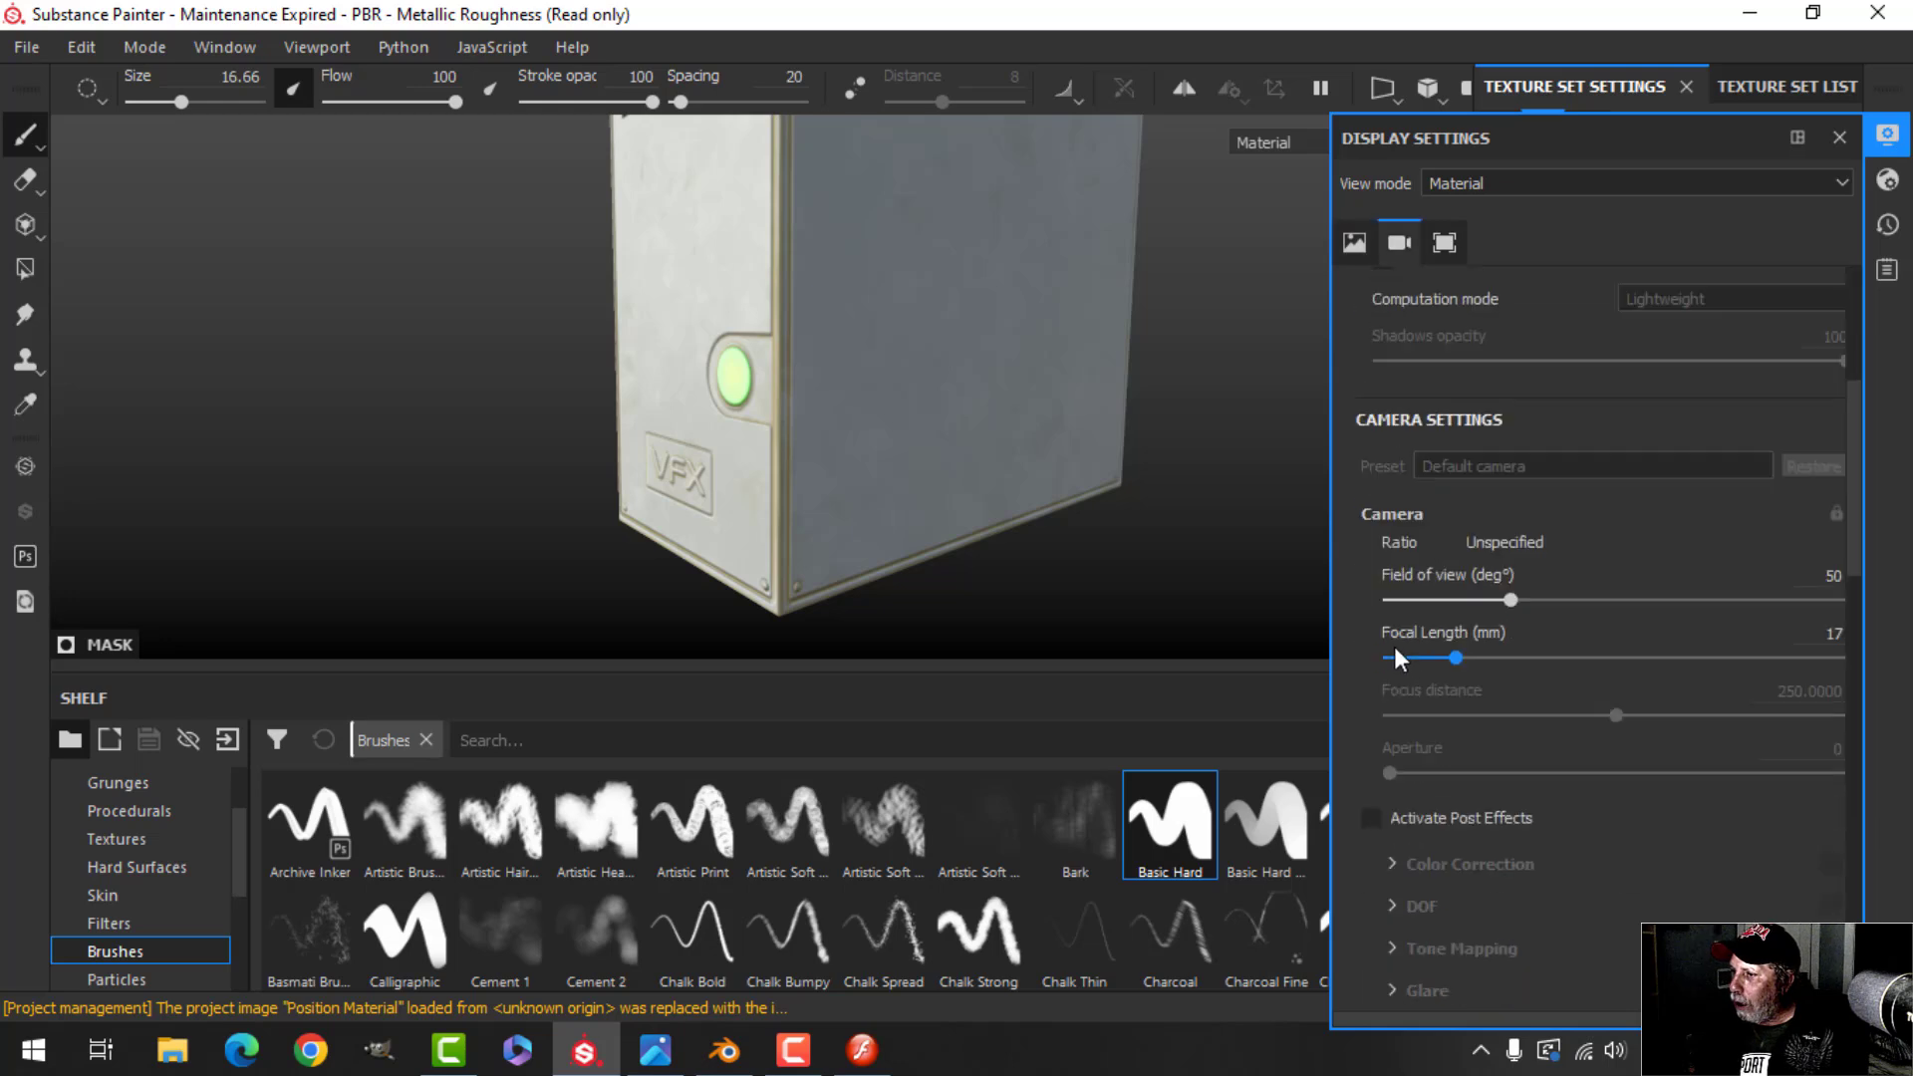
left_click(1375, 398)
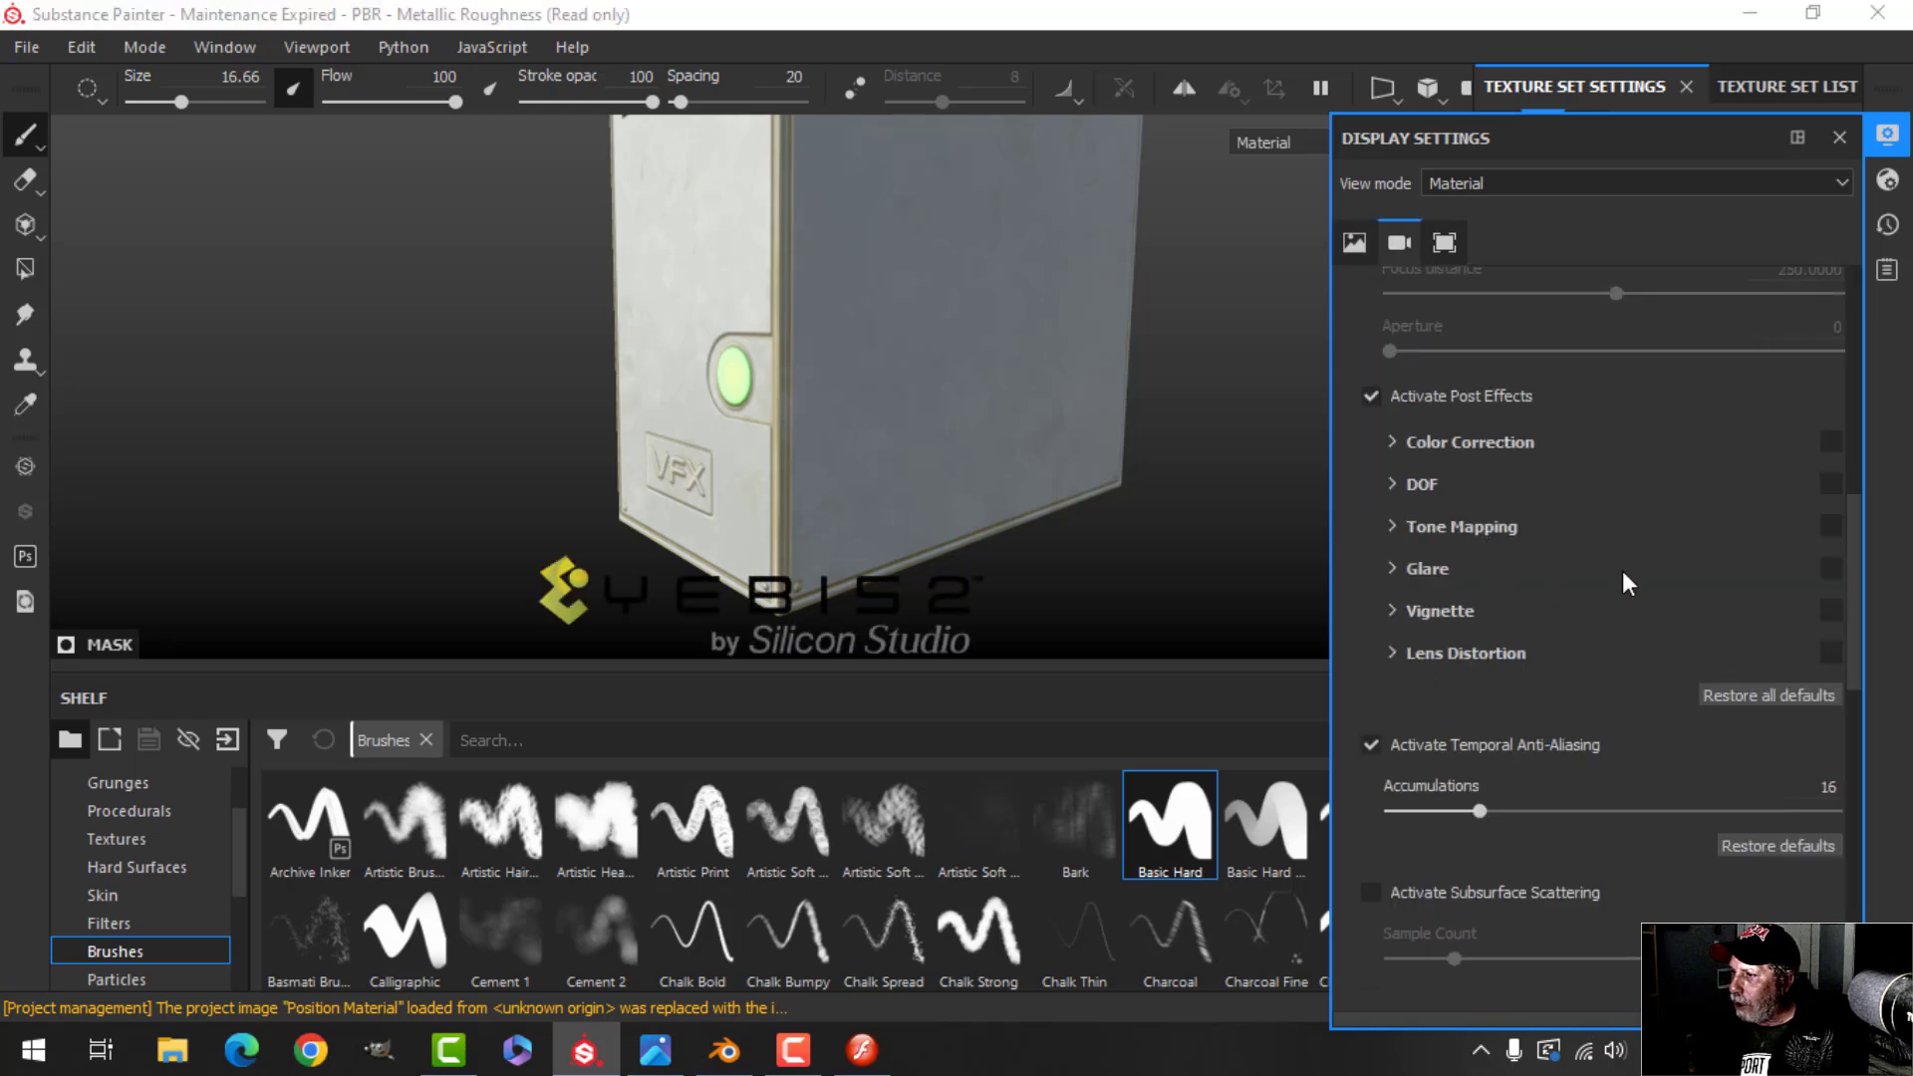
left_click(1829, 568)
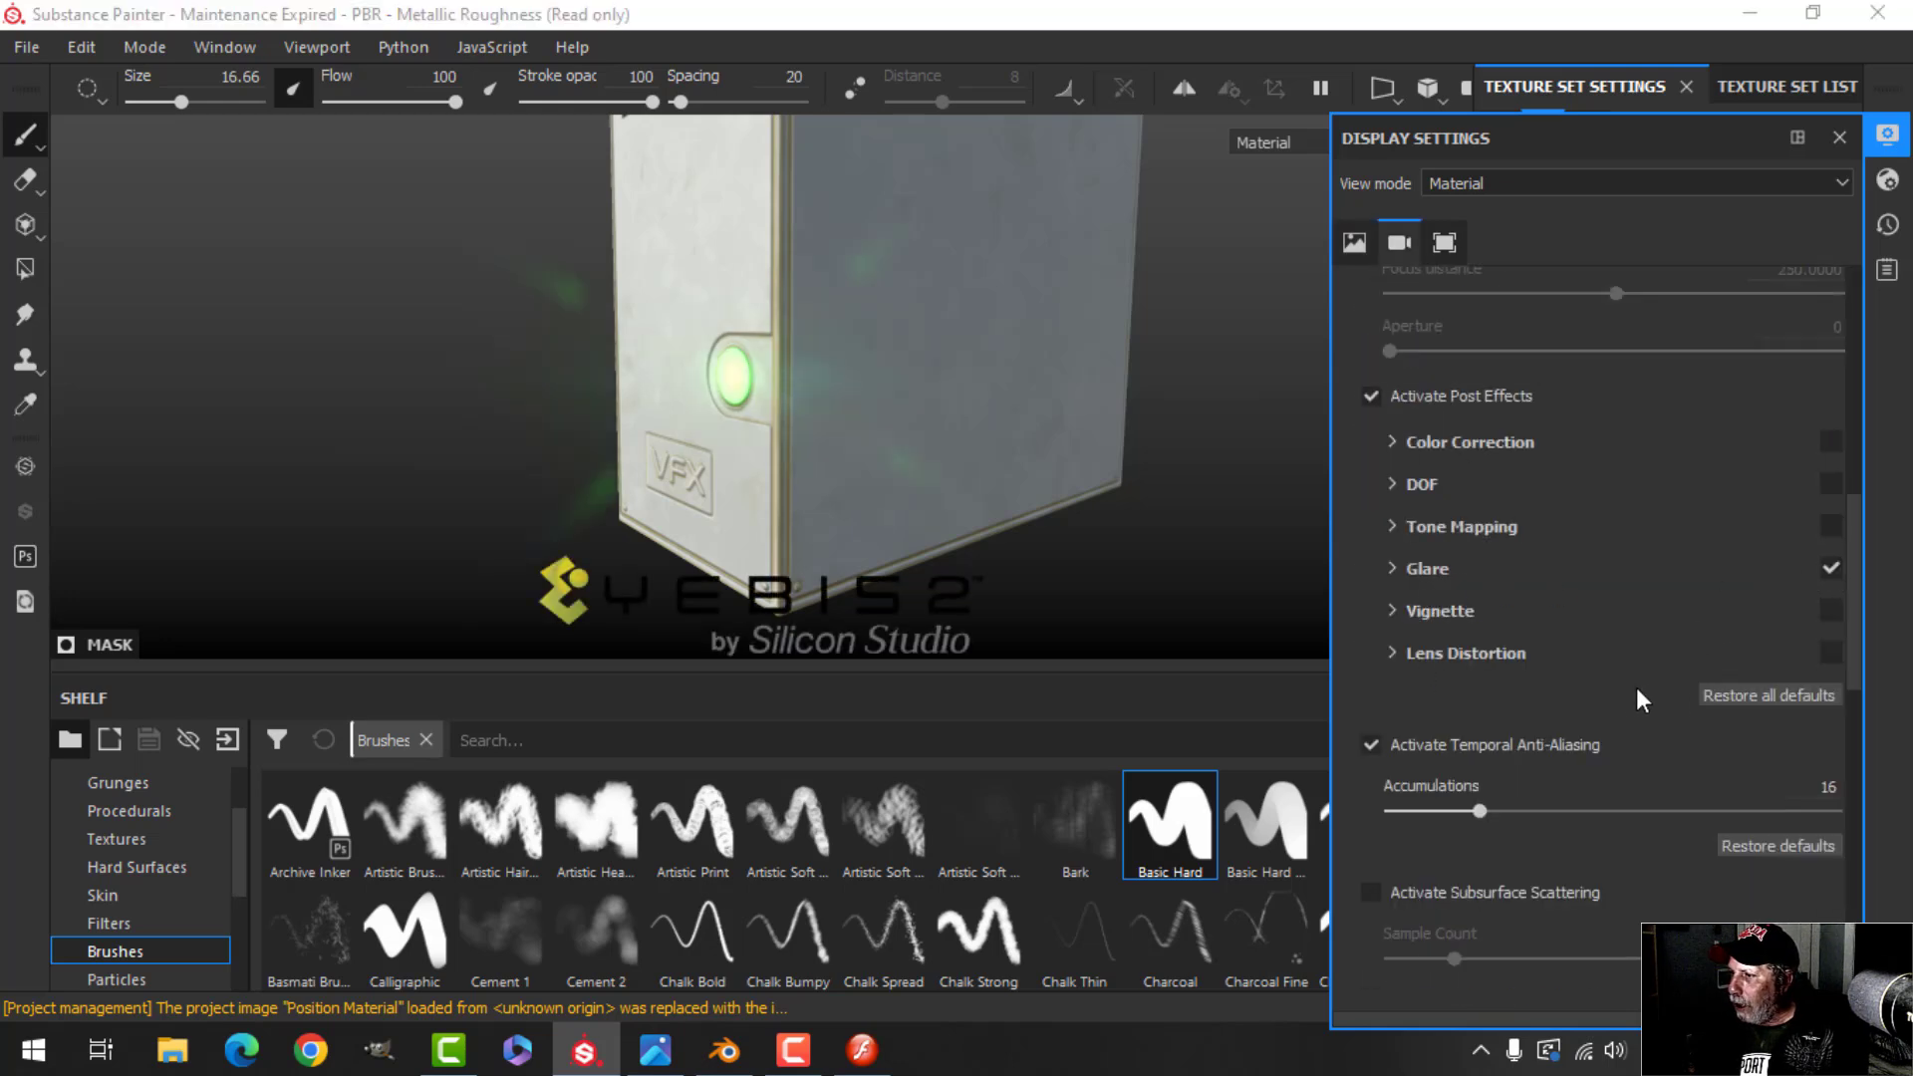
left_click(1391, 570)
left_click(1680, 774)
scroll(1682, 797, "up", 1)
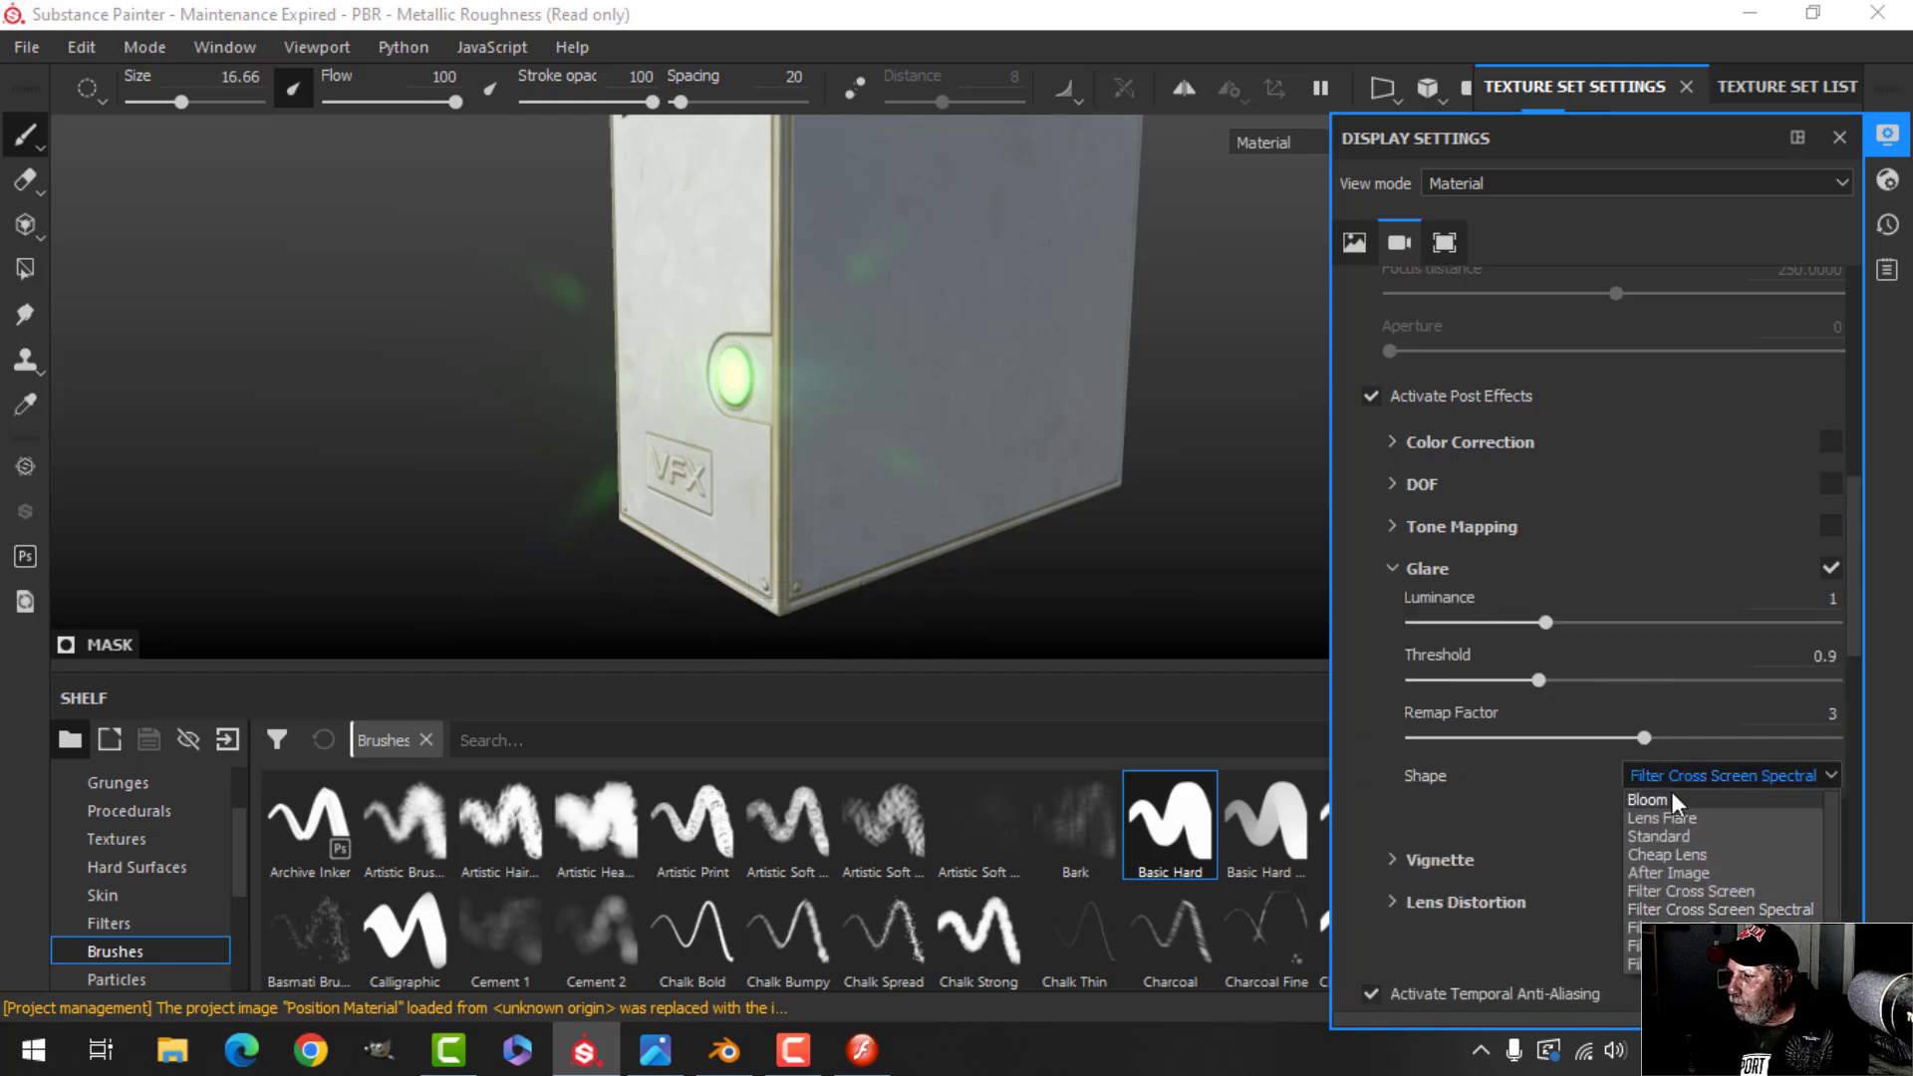
left_click(1662, 794)
Enlarge the viewport by hiding the side panels and inspect the whole textured case with its glowing button
left_click_drag(867, 488, 921, 503, "alt")
left_click(1889, 139)
key("Tab")
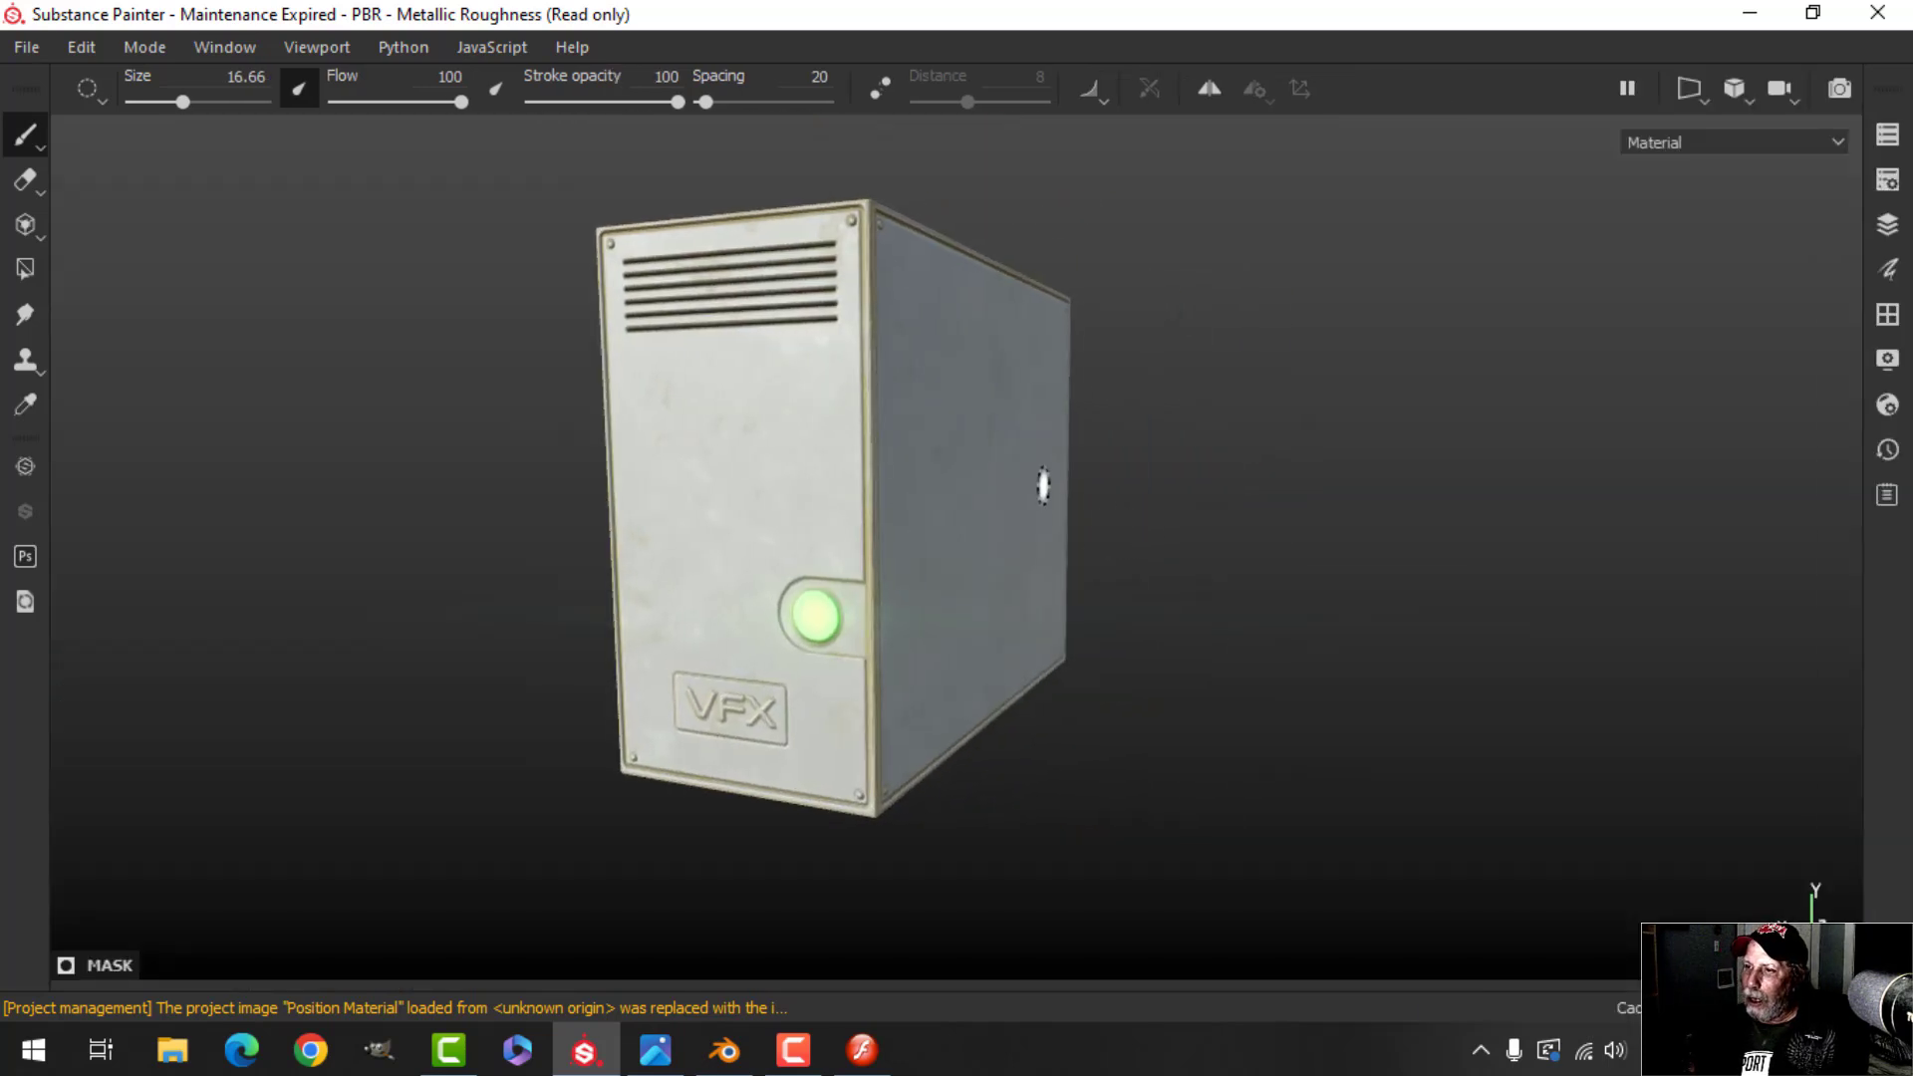
left_click_drag(1043, 486, 876, 582, "alt")
middle_click_drag(1052, 534, 1024, 548, "alt")
left_click_drag(999, 545, 1003, 556, "alt")
middle_click_drag(1013, 523, 1025, 577, "alt")
mouse_move(1028, 577)
left_mouse_down("alt")
mouse_move(1041, 556)
mouse_move(1041, 576)
left_mouse_up("alt")
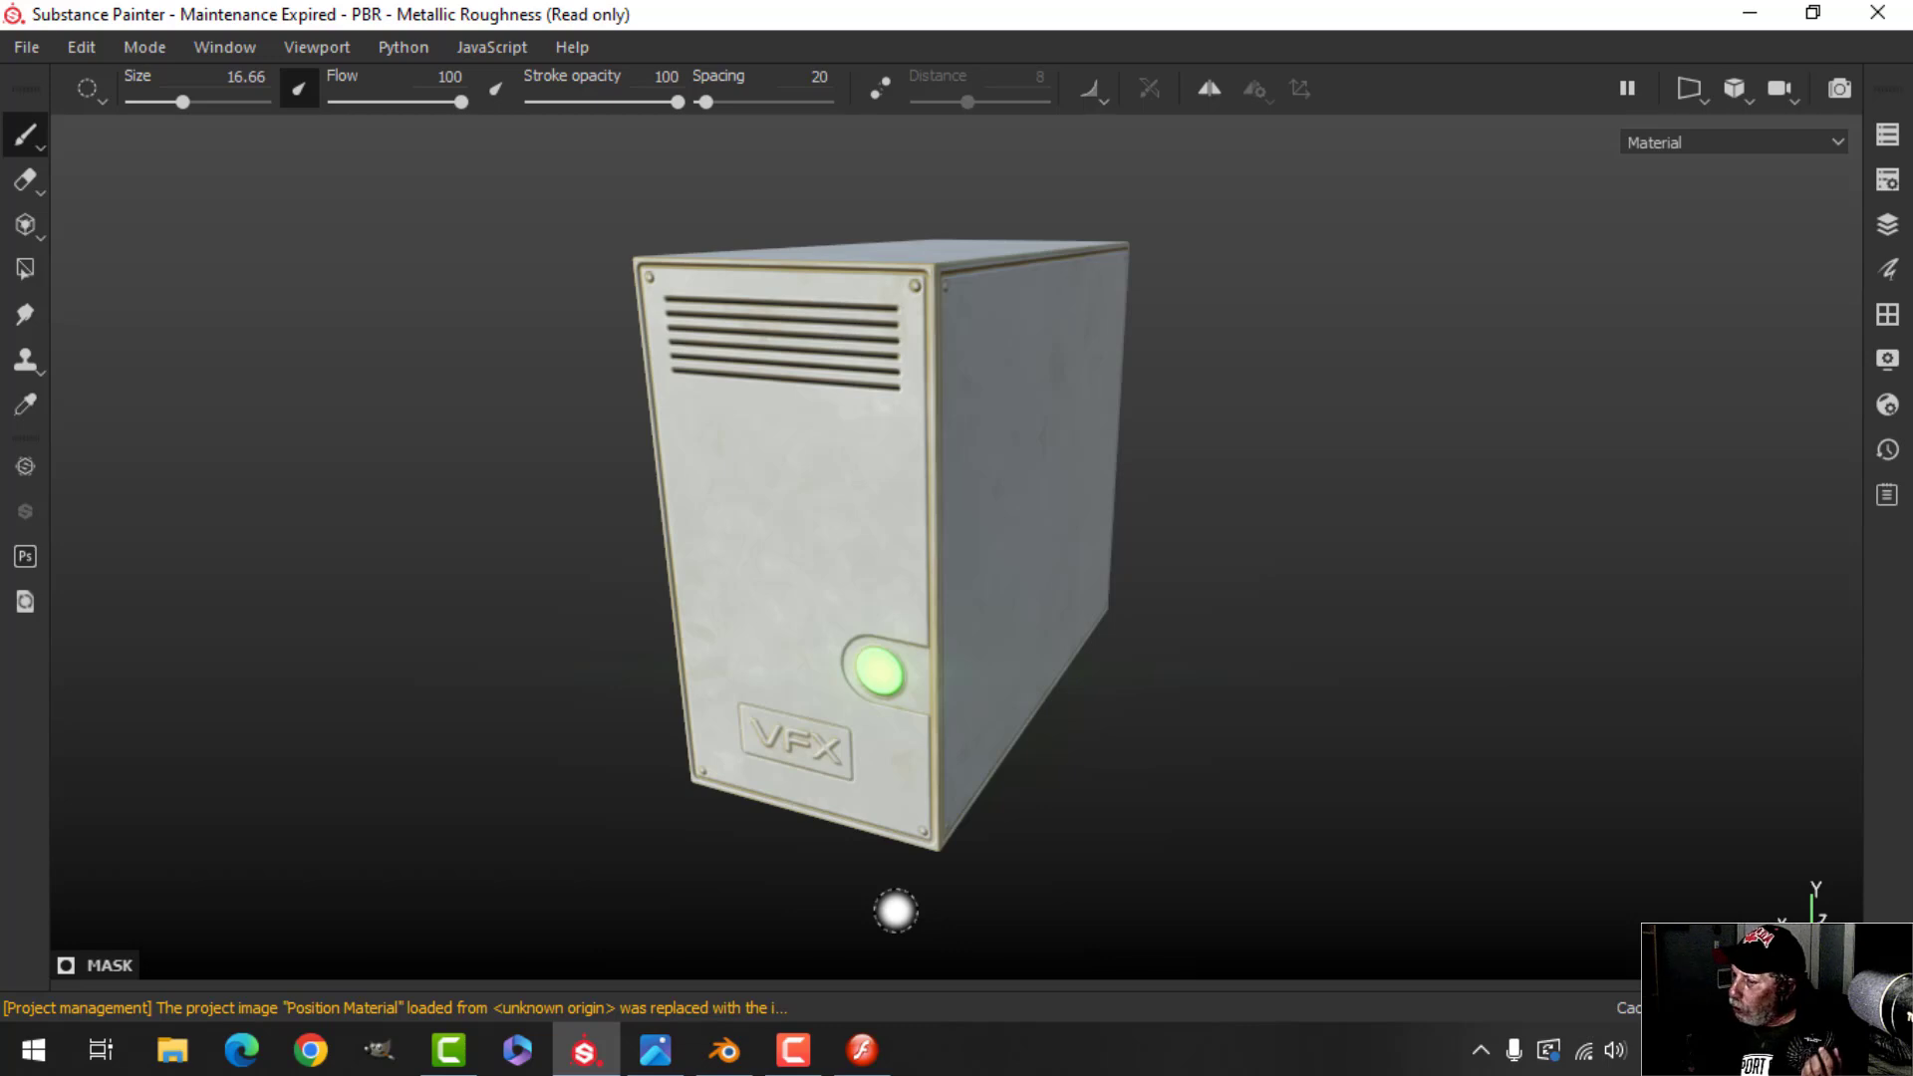
Switch to Macromedia Flash, show the full frame of the case's panel artwork and compare it with the textured model in Substance Painter
left_click(862, 1049)
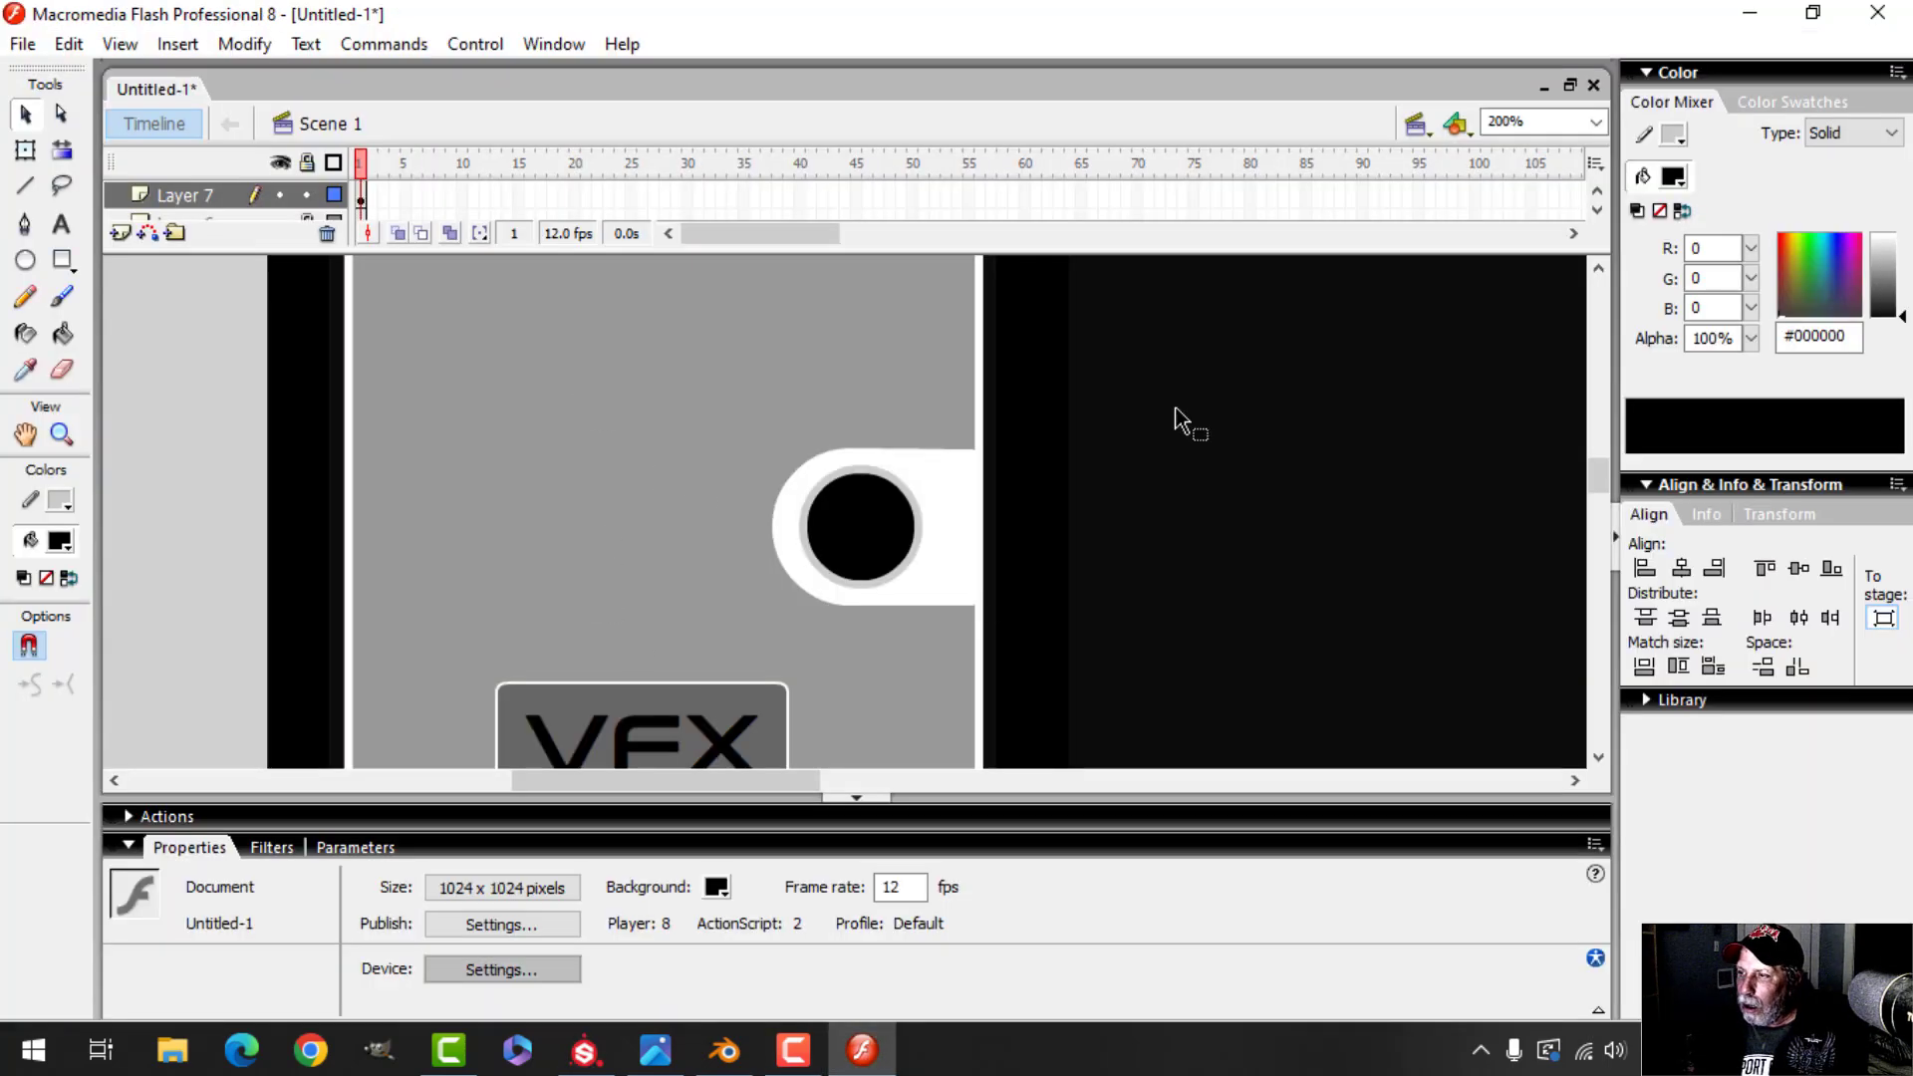
left_click(1595, 124)
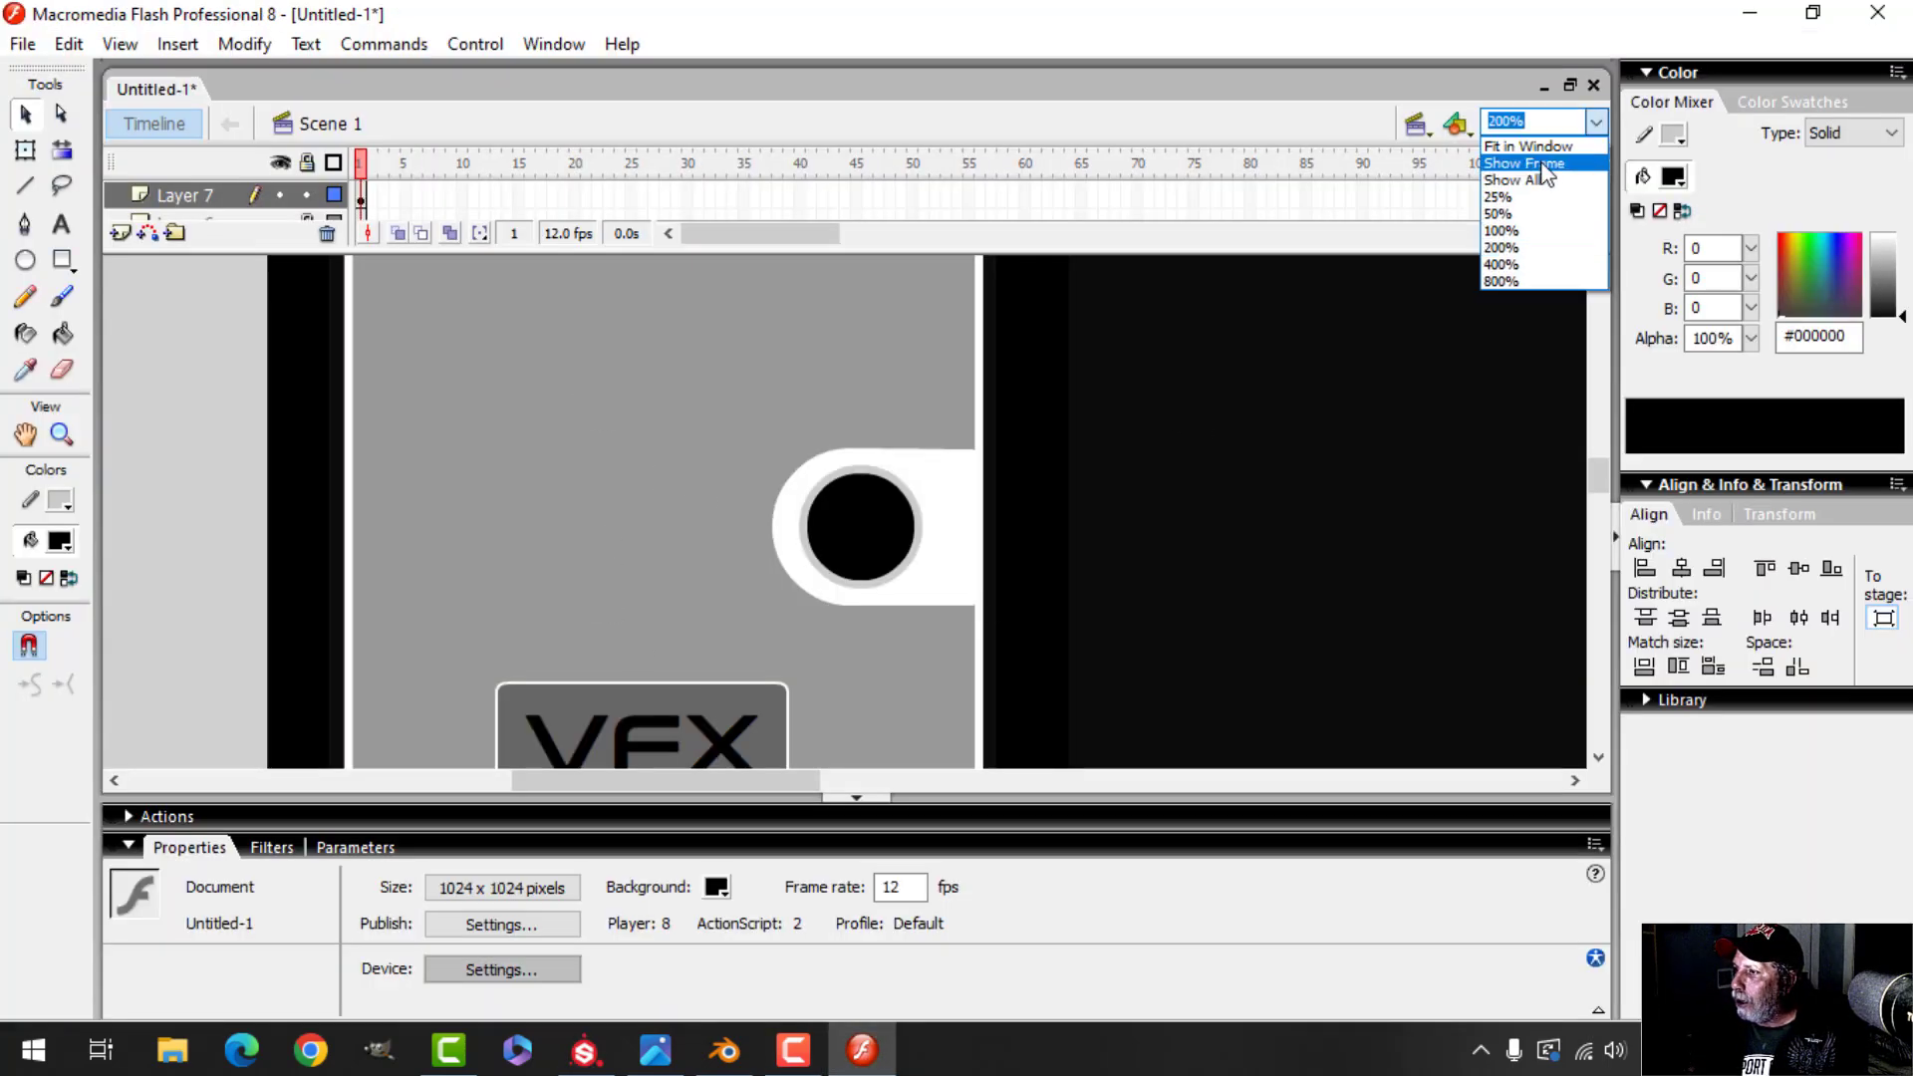
left_click(1525, 157)
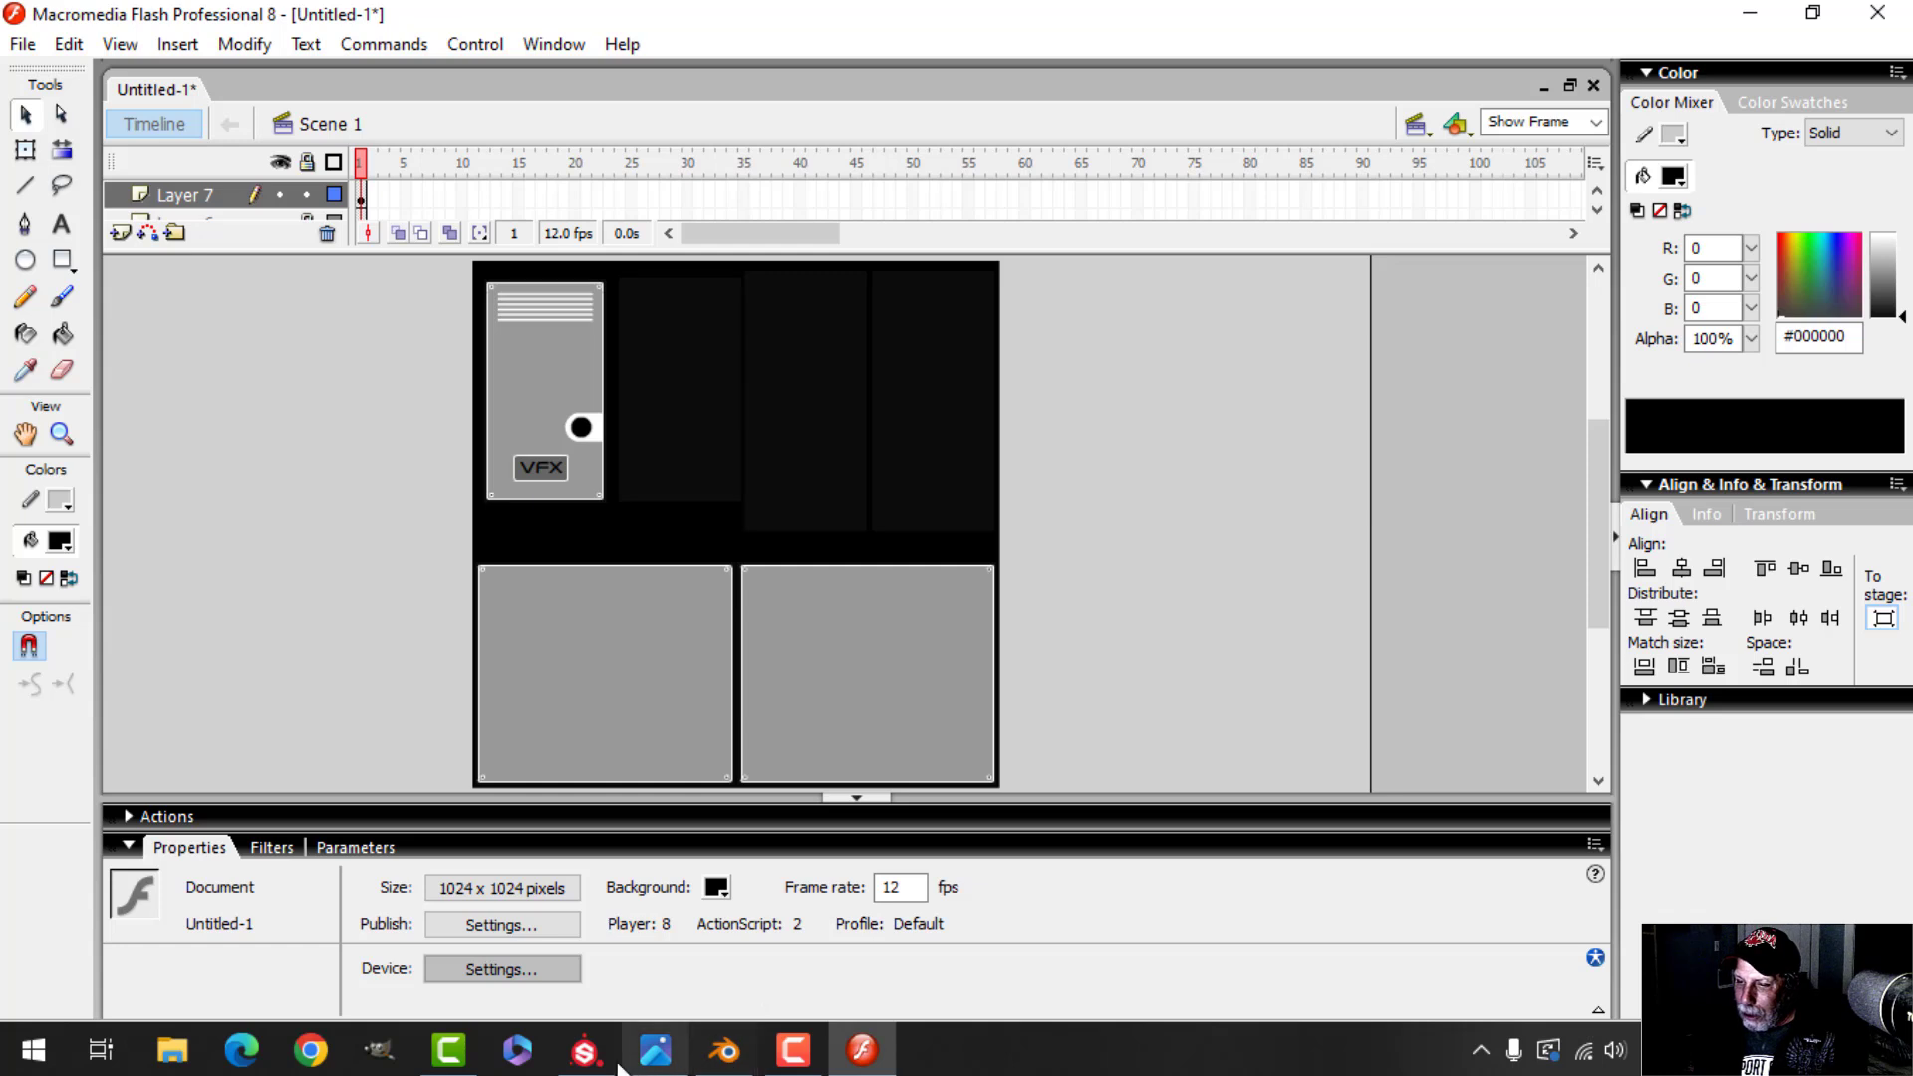
left_click(585, 1049)
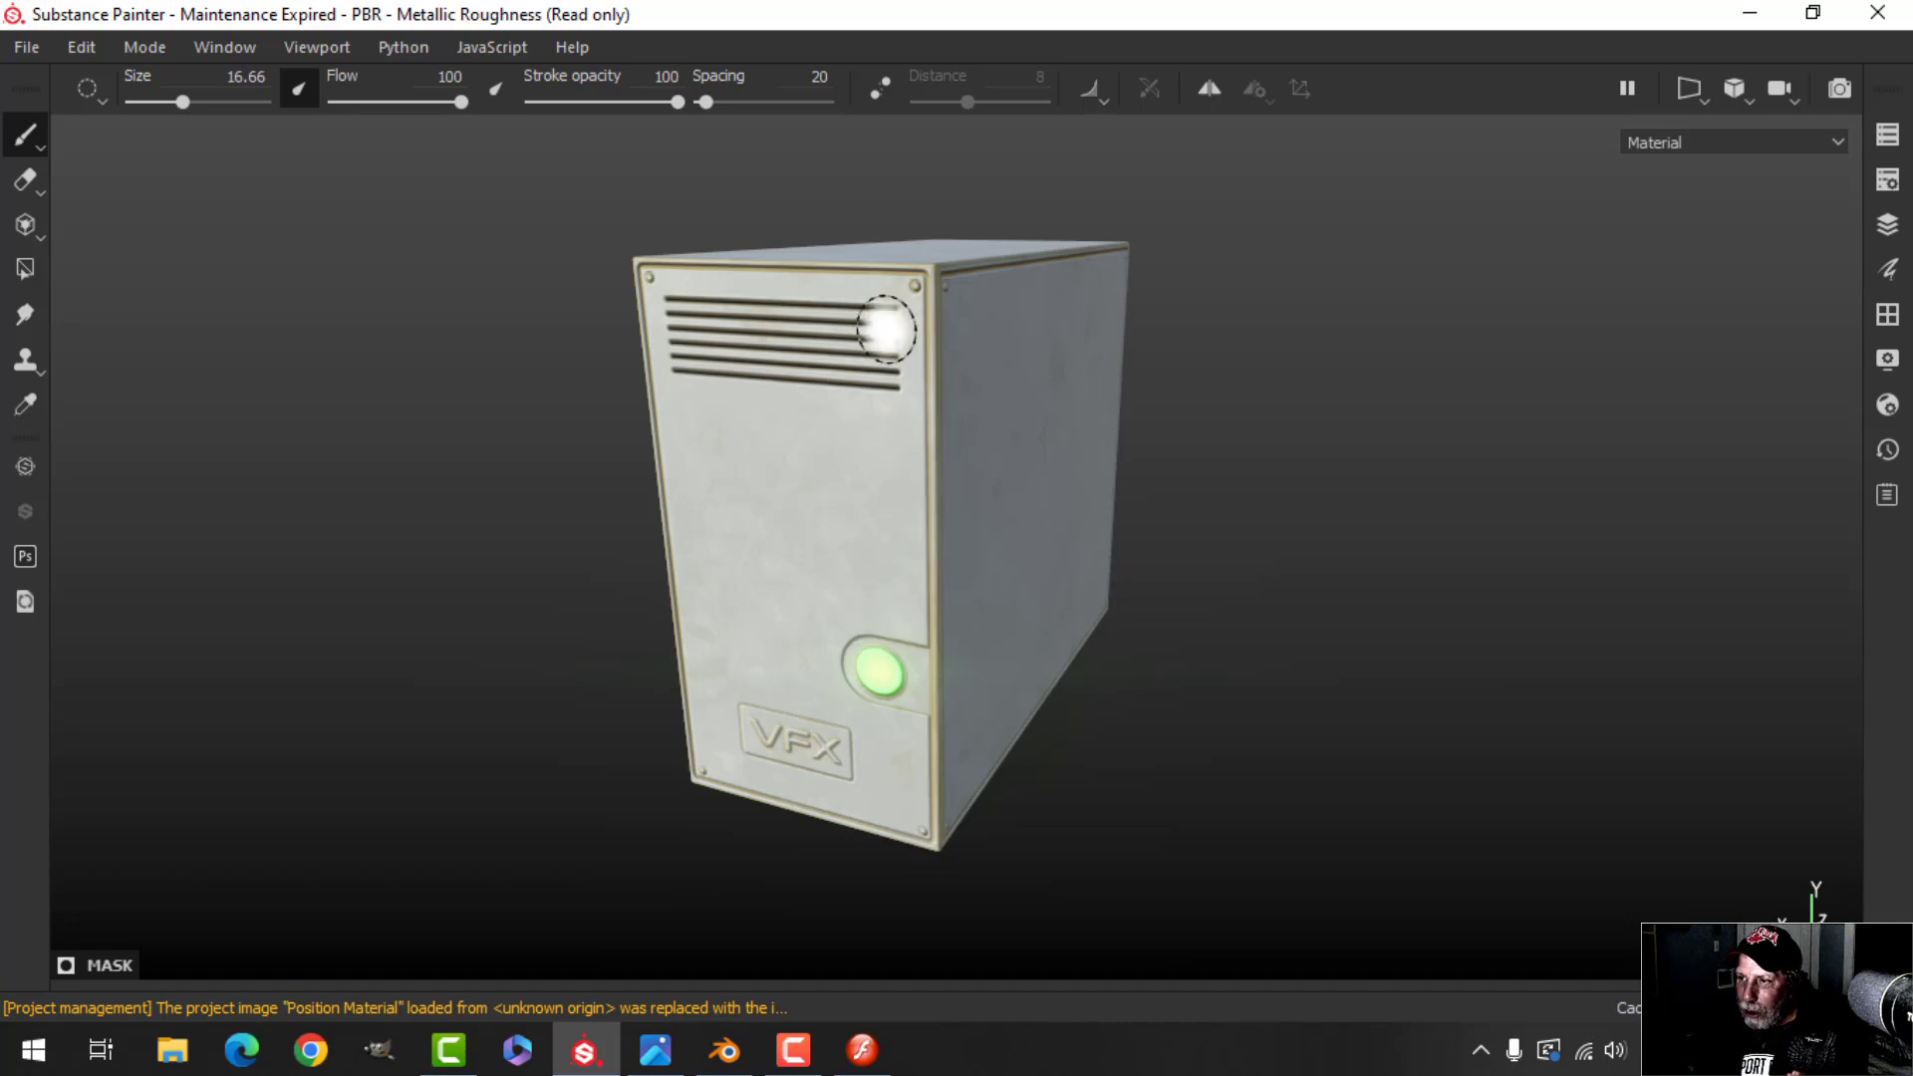
left_click(898, 1062)
left_click(844, 1036)
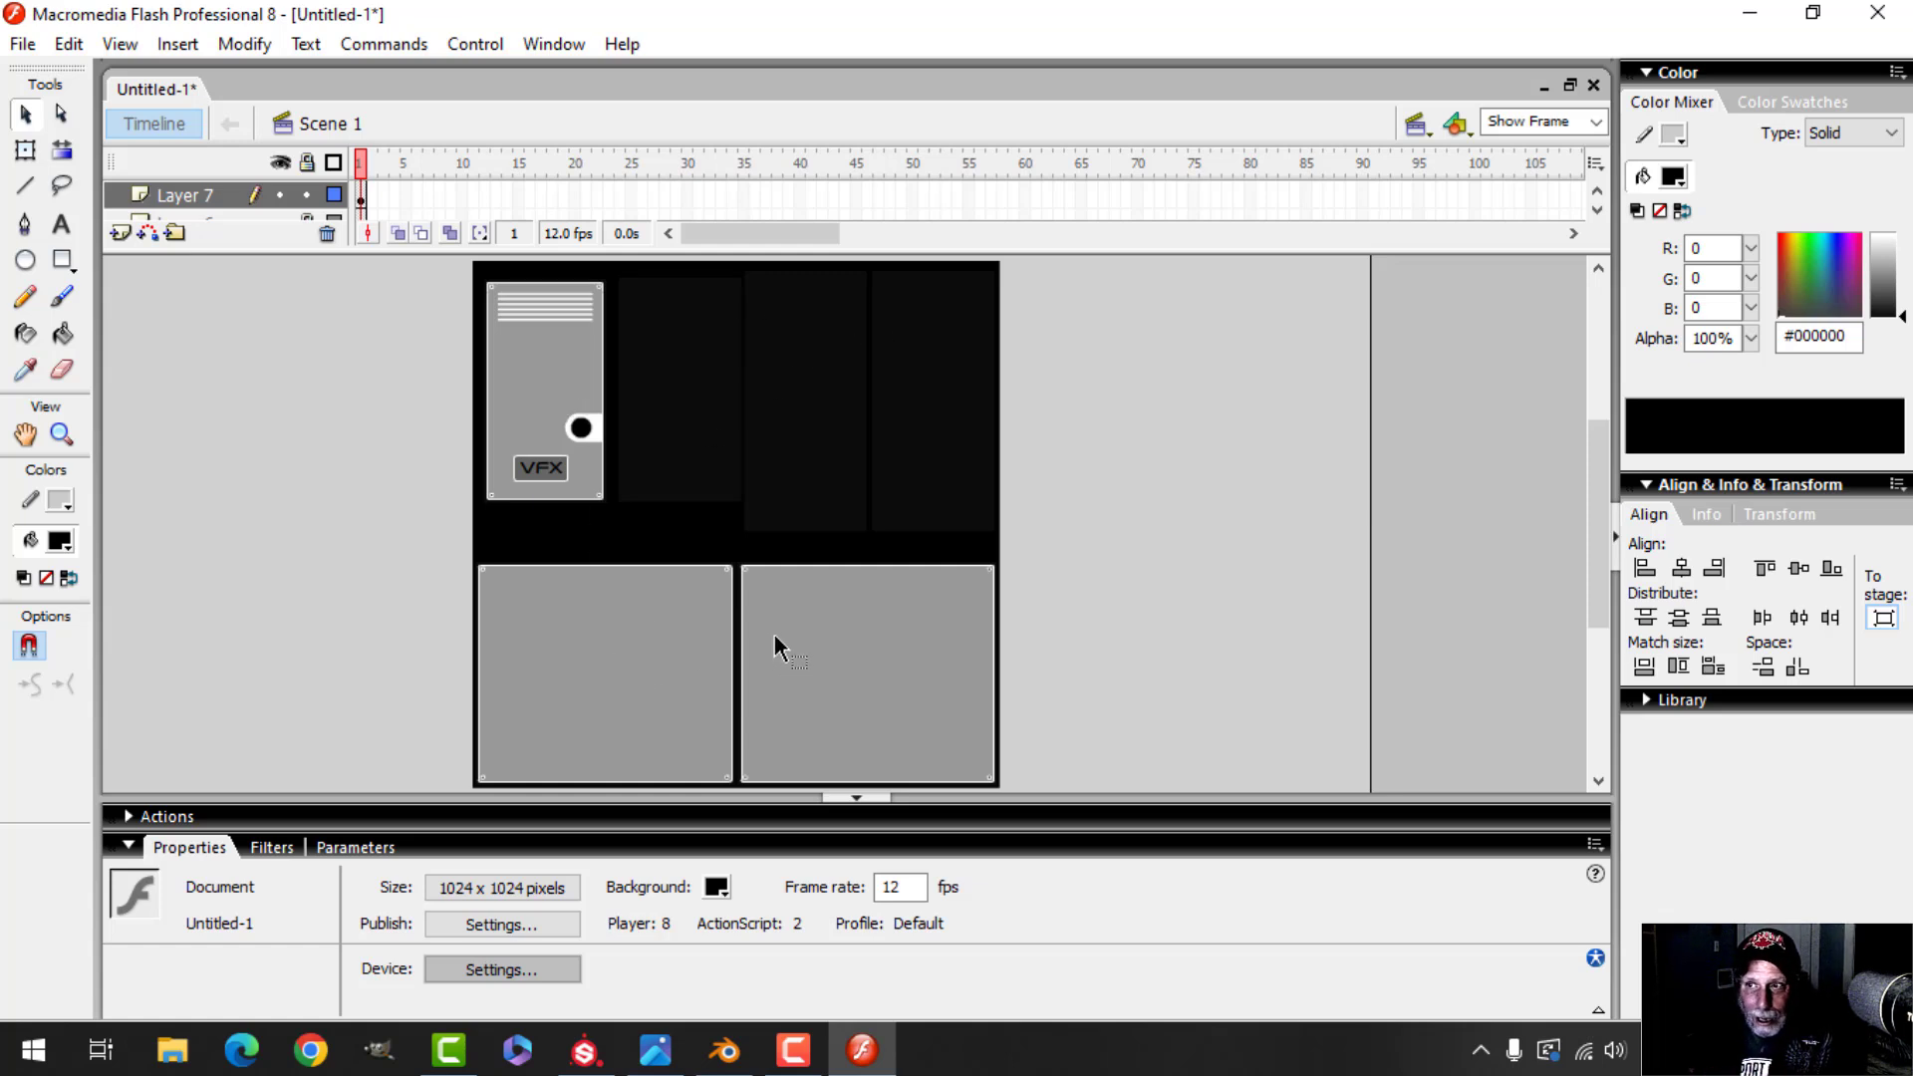
Return to Substance Painter and examine the finished computer case from its side and front corner
left_click(584, 1050)
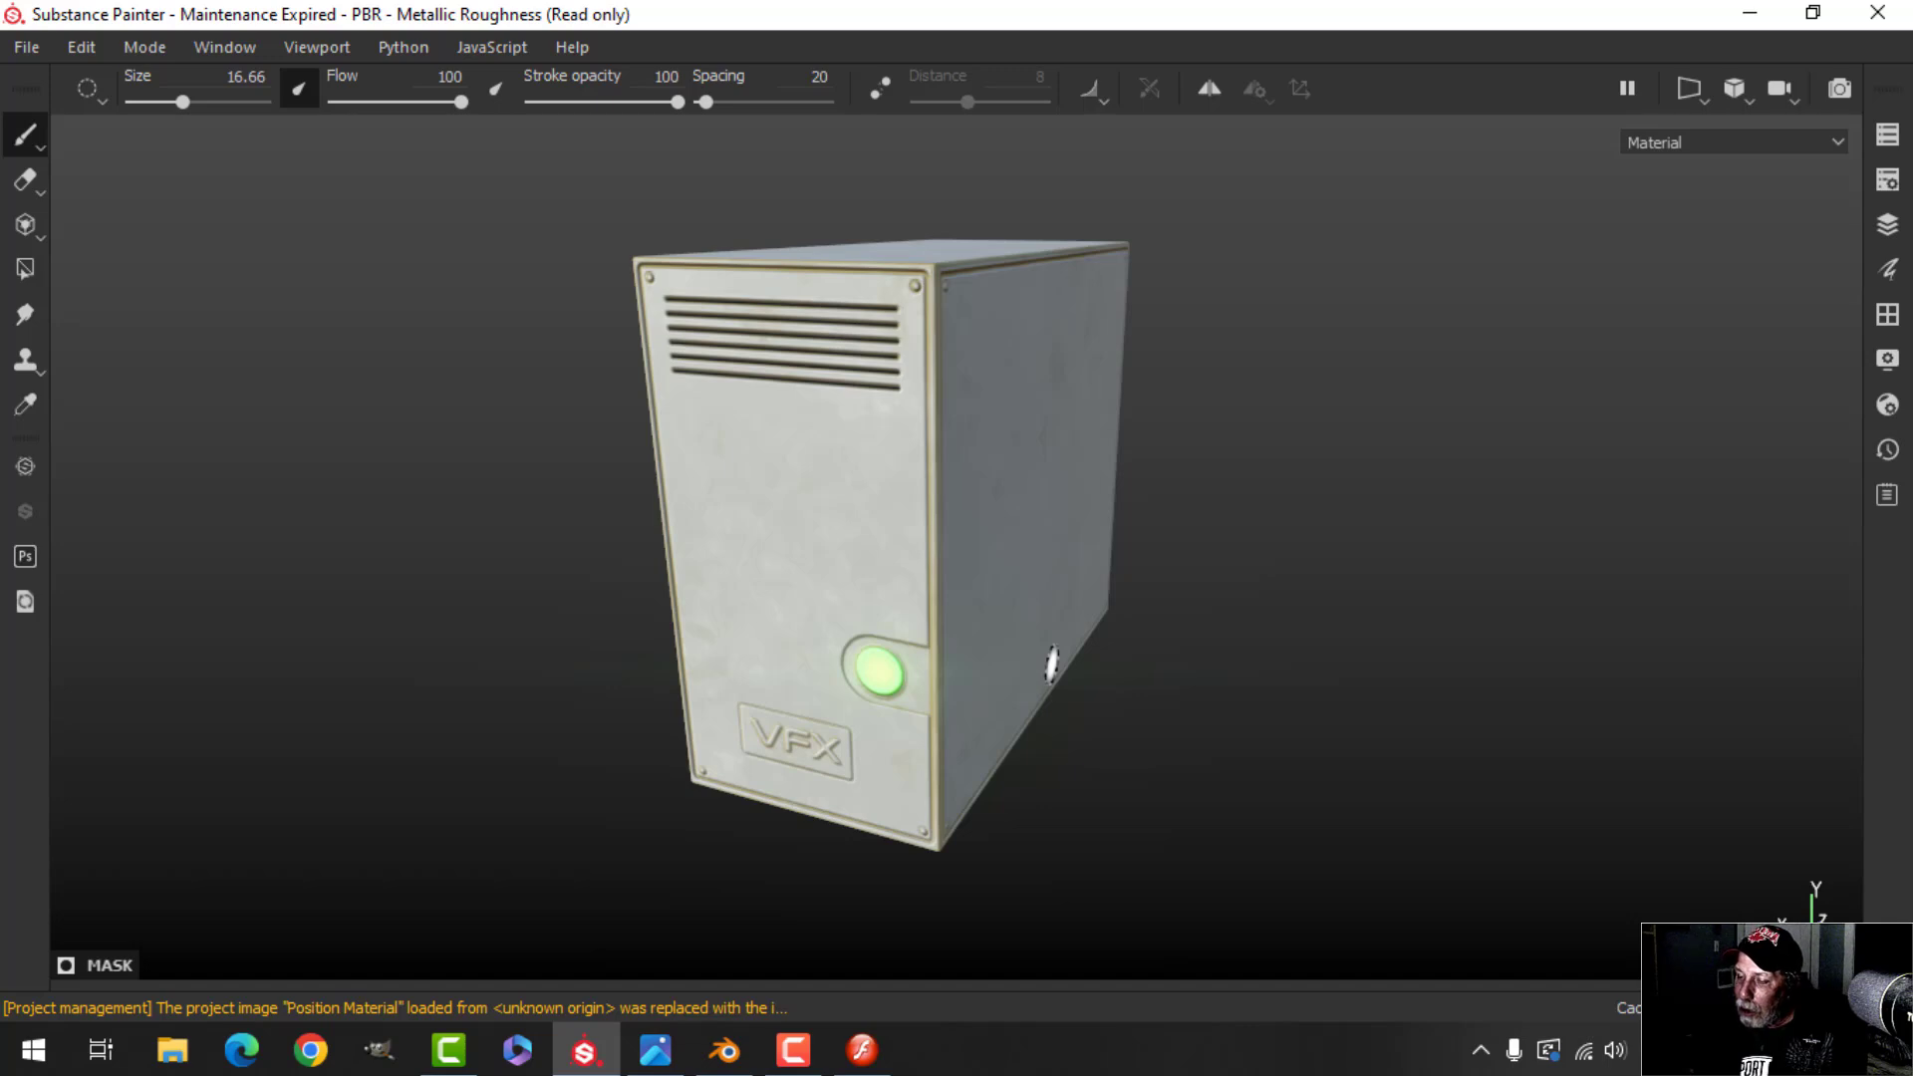
mouse_move(1041, 583)
left_mouse_down("alt")
mouse_move(845, 542)
mouse_move(796, 588)
mouse_move(816, 462)
left_mouse_up("alt")
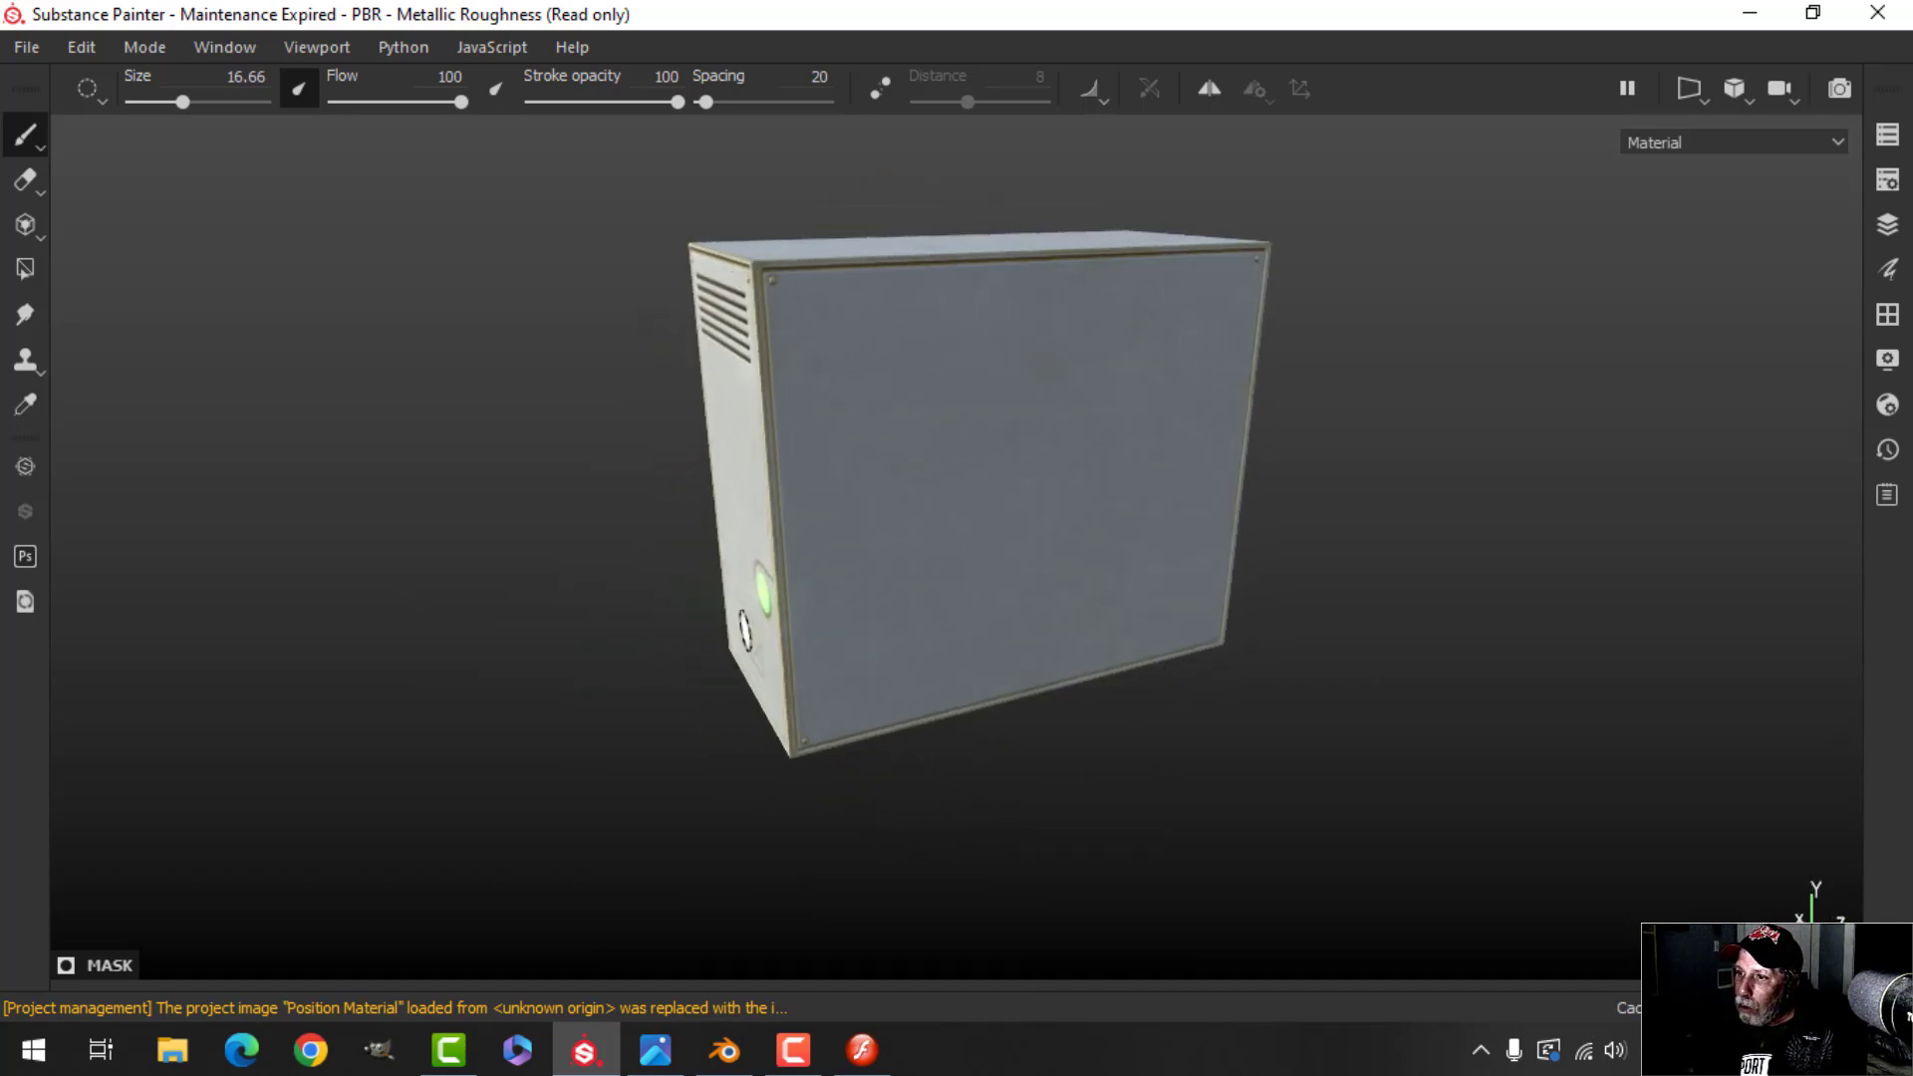
mouse_move(1123, 525)
left_mouse_down("alt")
mouse_move(889, 484)
mouse_move(717, 346)
left_mouse_up("alt")
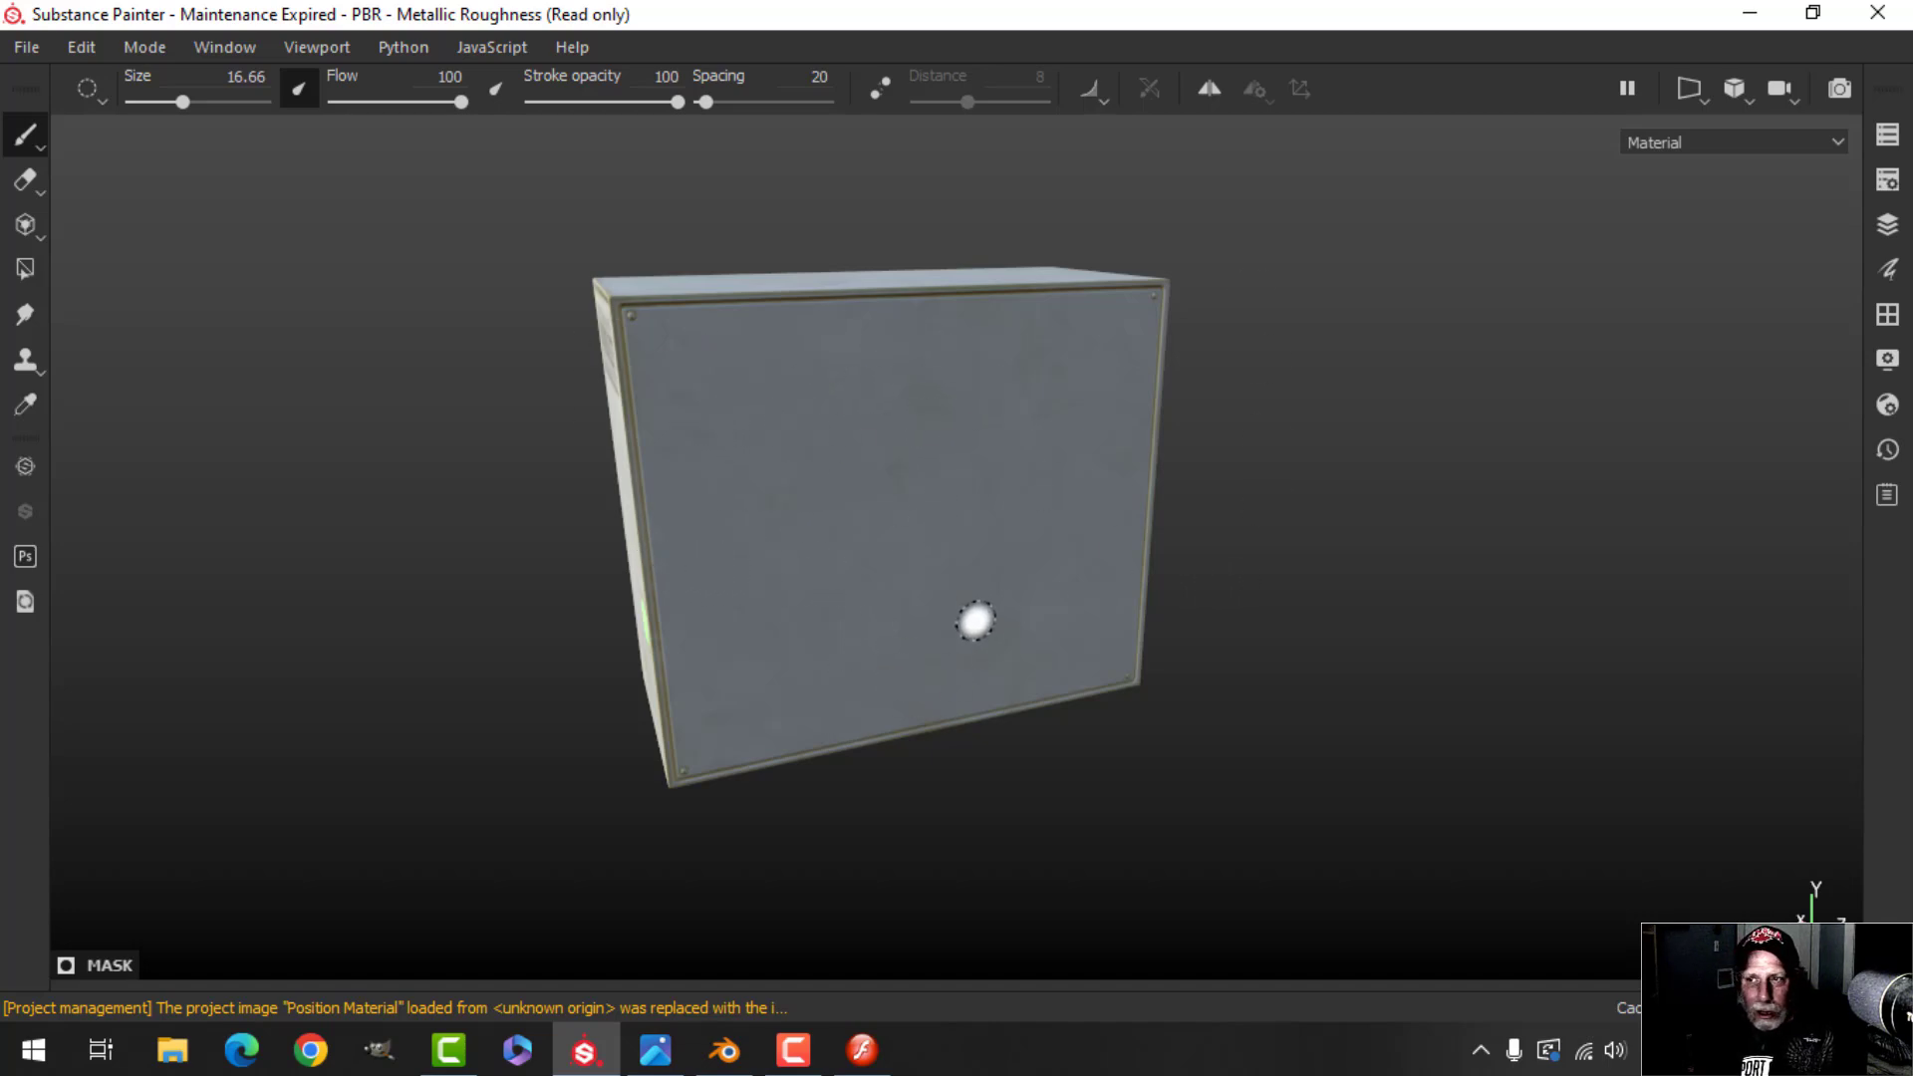
left_click_drag(977, 607, 1165, 613, "alt")
scroll(1002, 639, "down", 3)
middle_click_drag(1001, 648, 1002, 643, "alt")
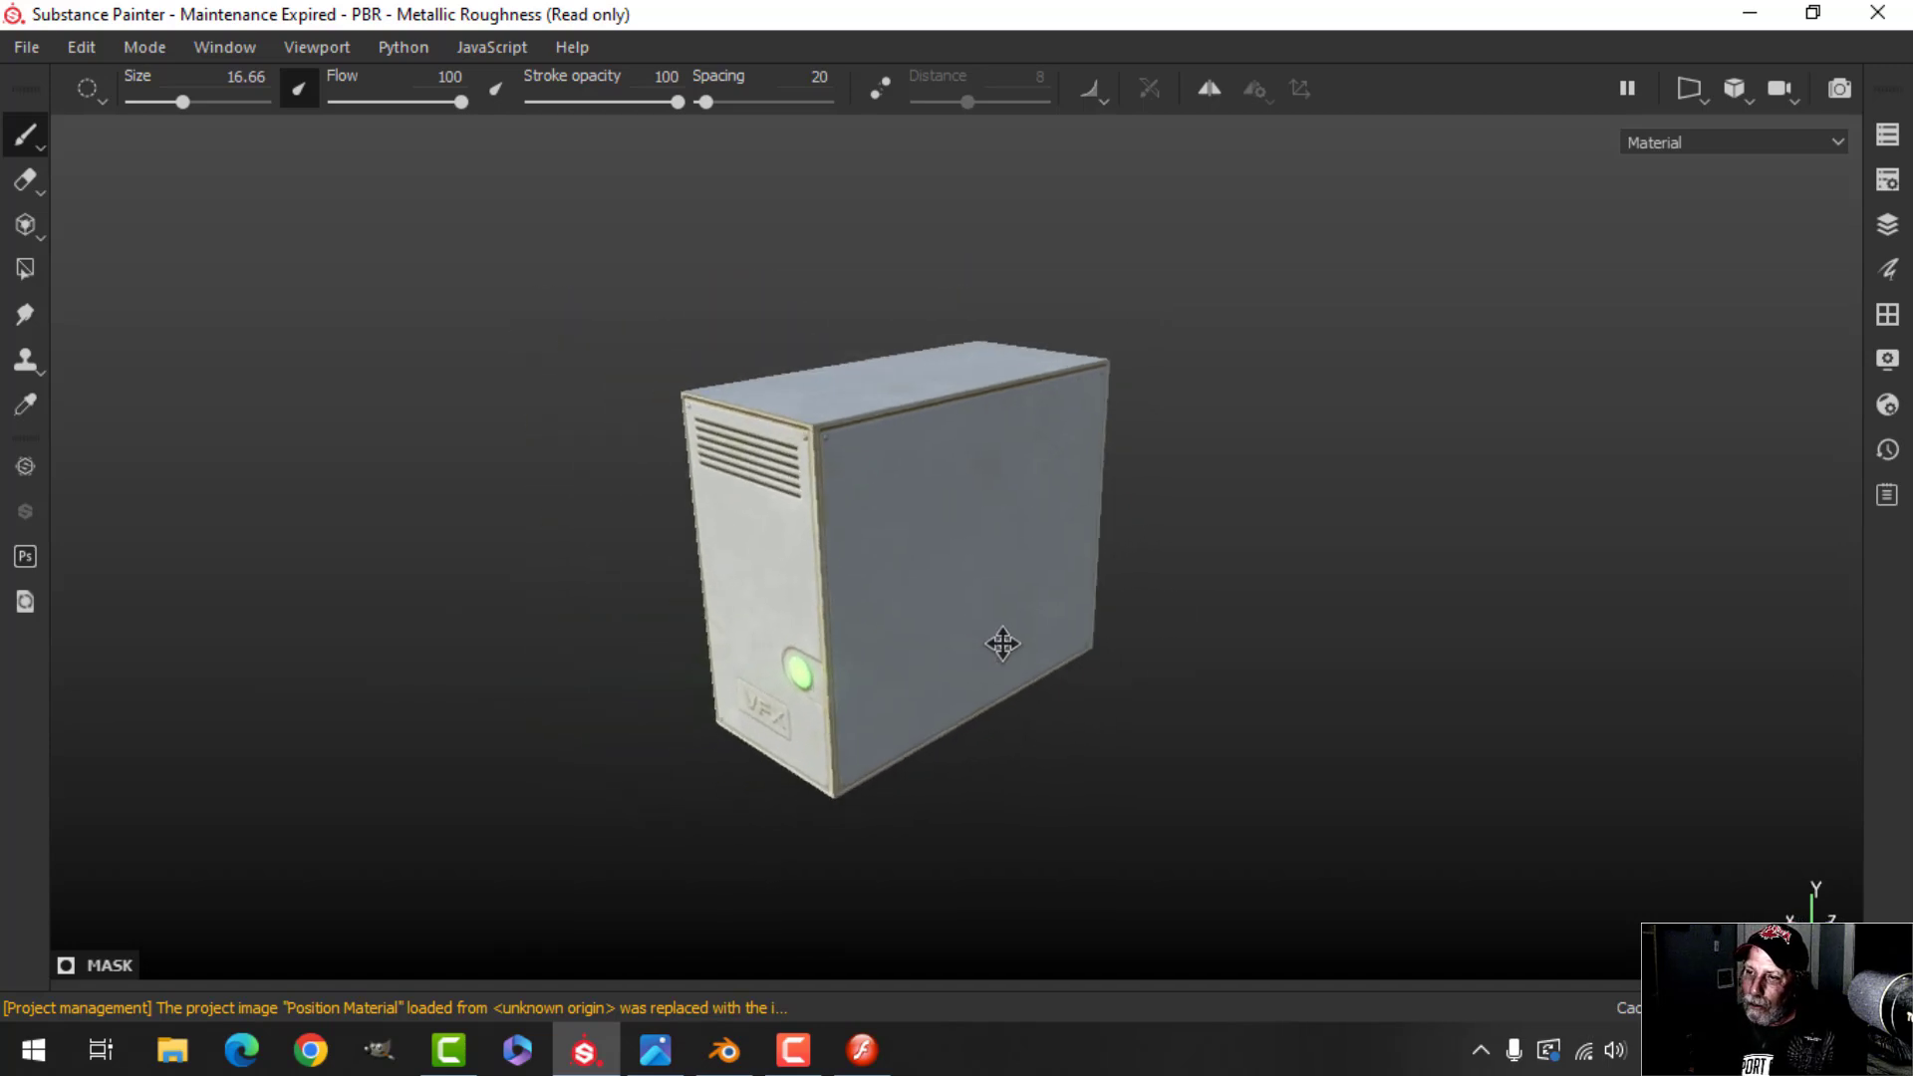
left_click_drag(1002, 644, 1026, 607, "alt")
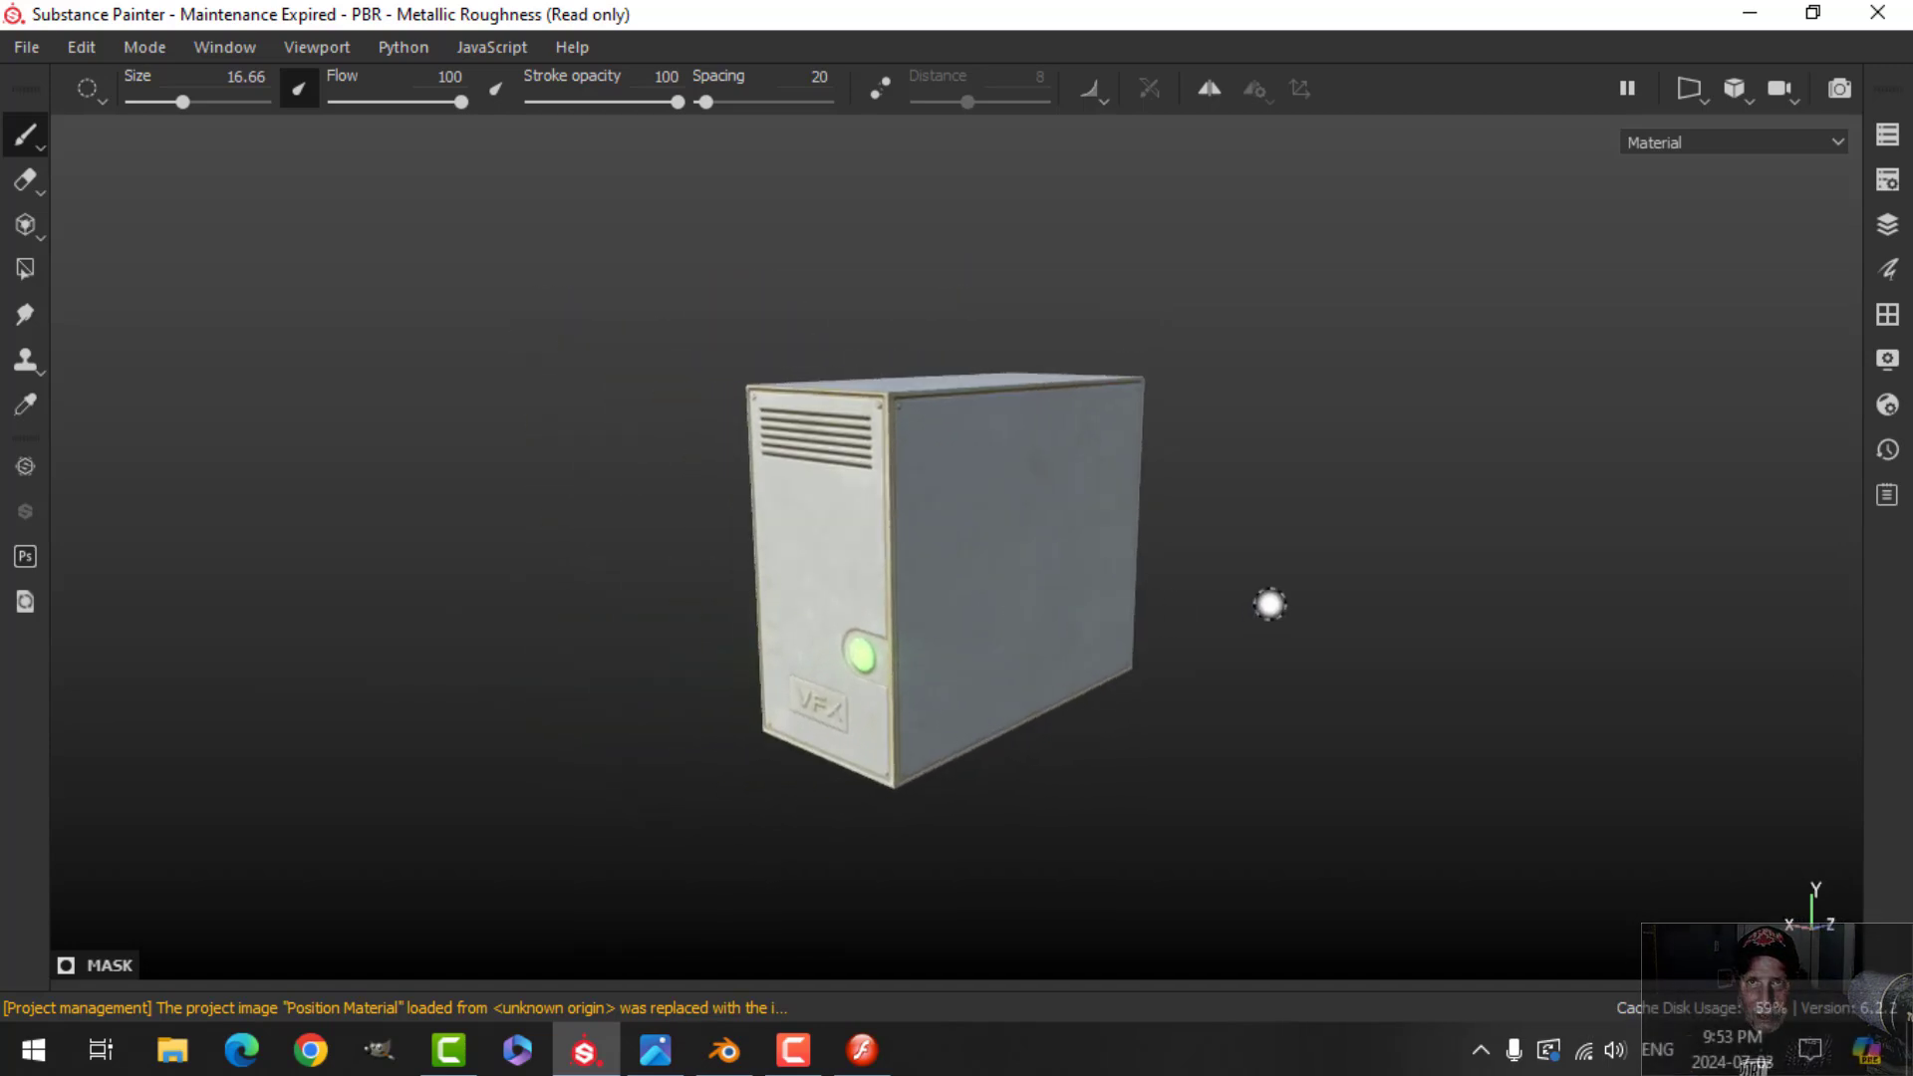